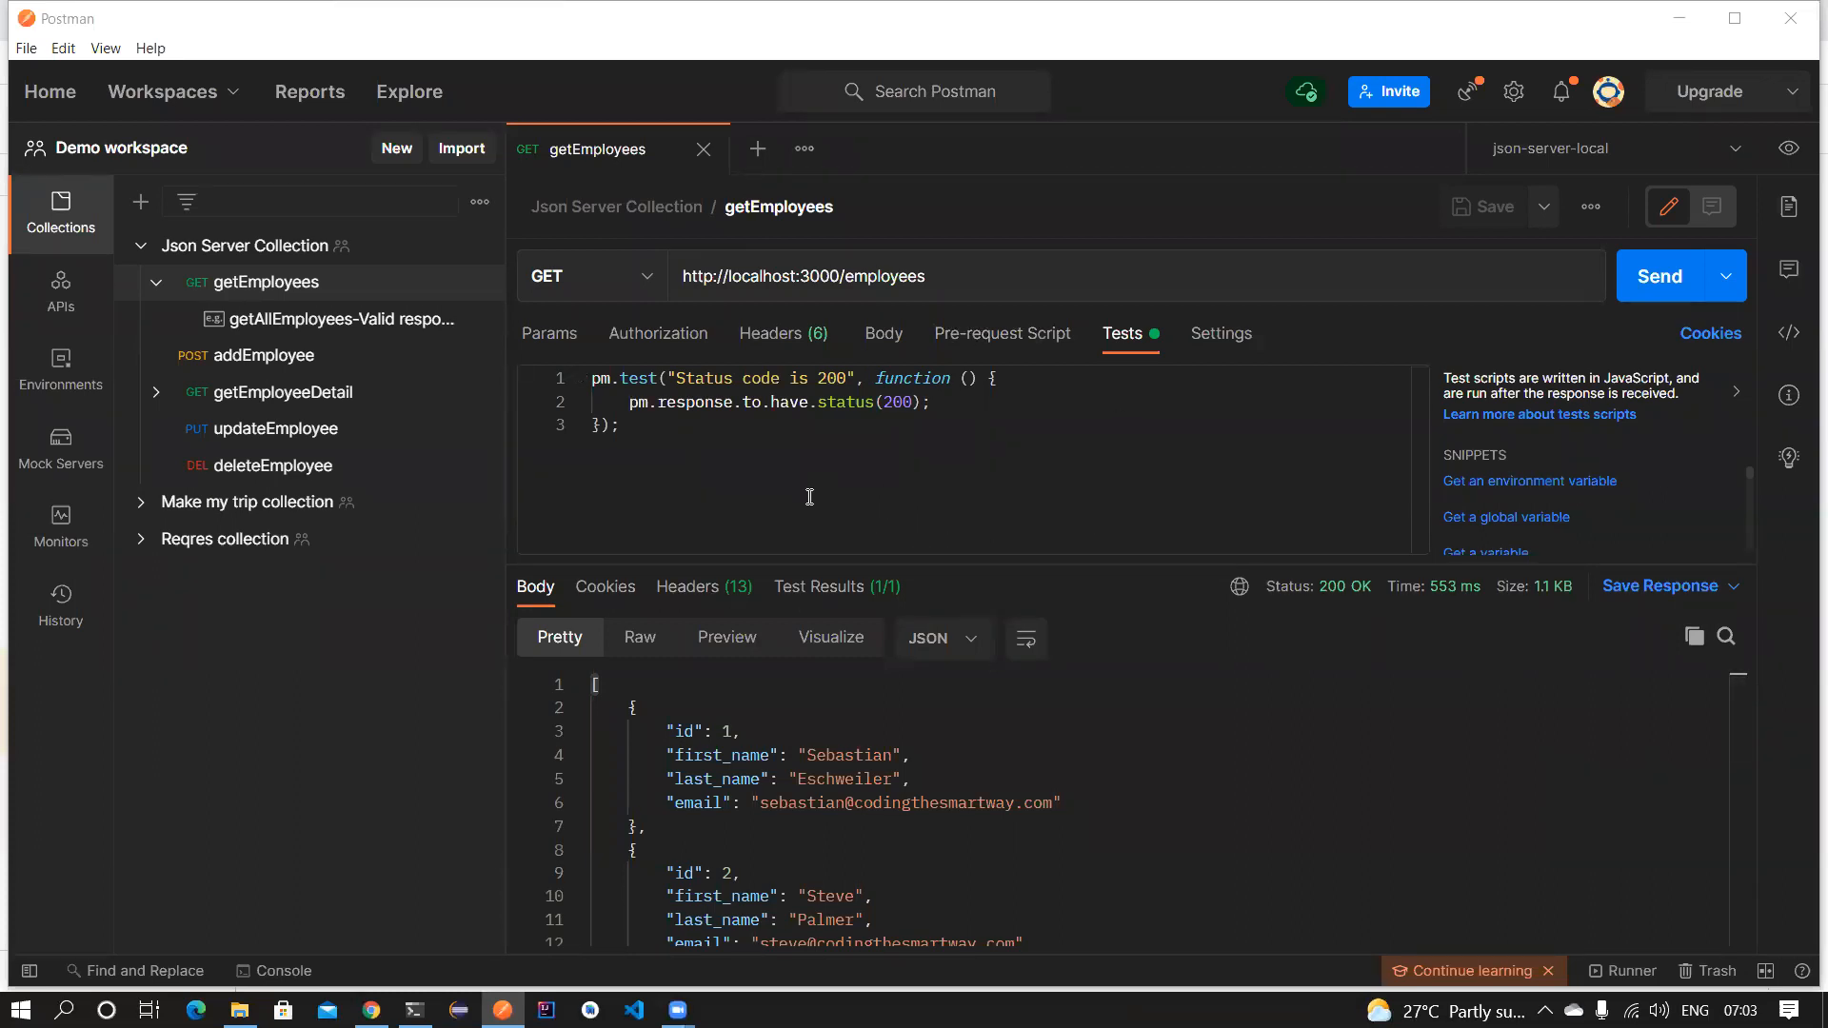
left_click(1008, 354)
left_click(1125, 345)
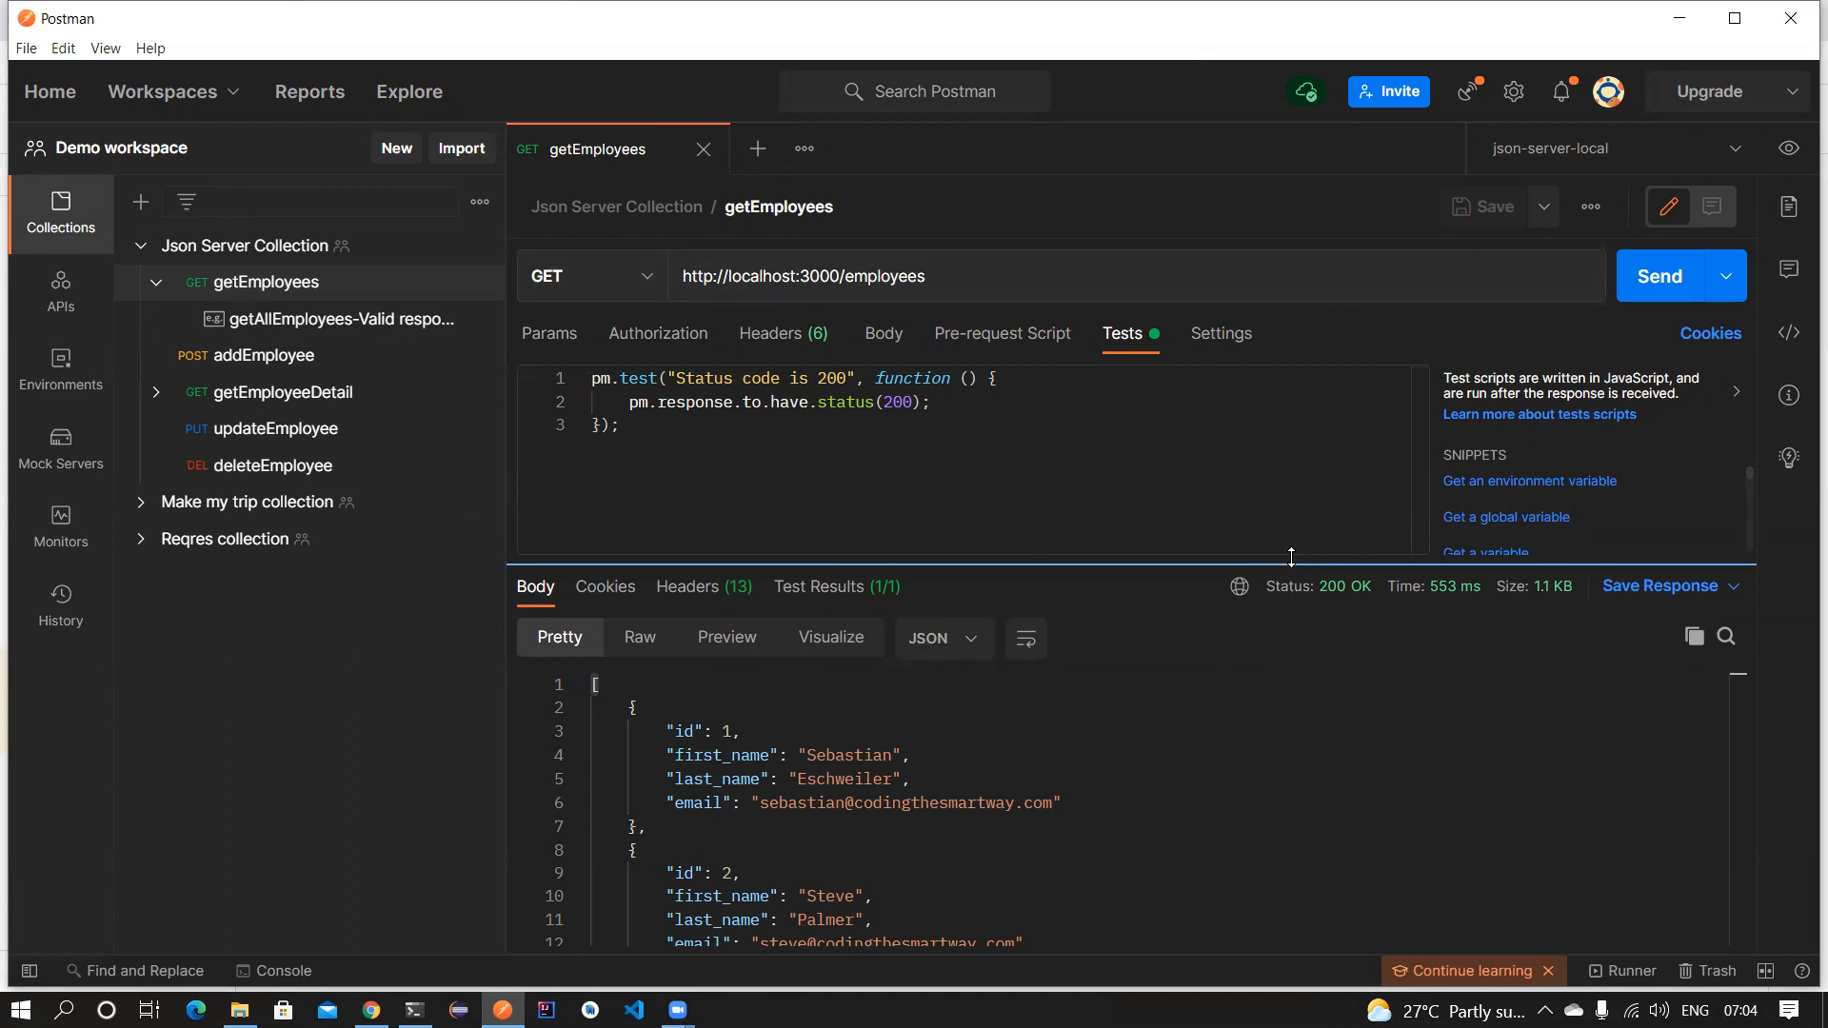
left_click_drag(1261, 660, 1226, 694)
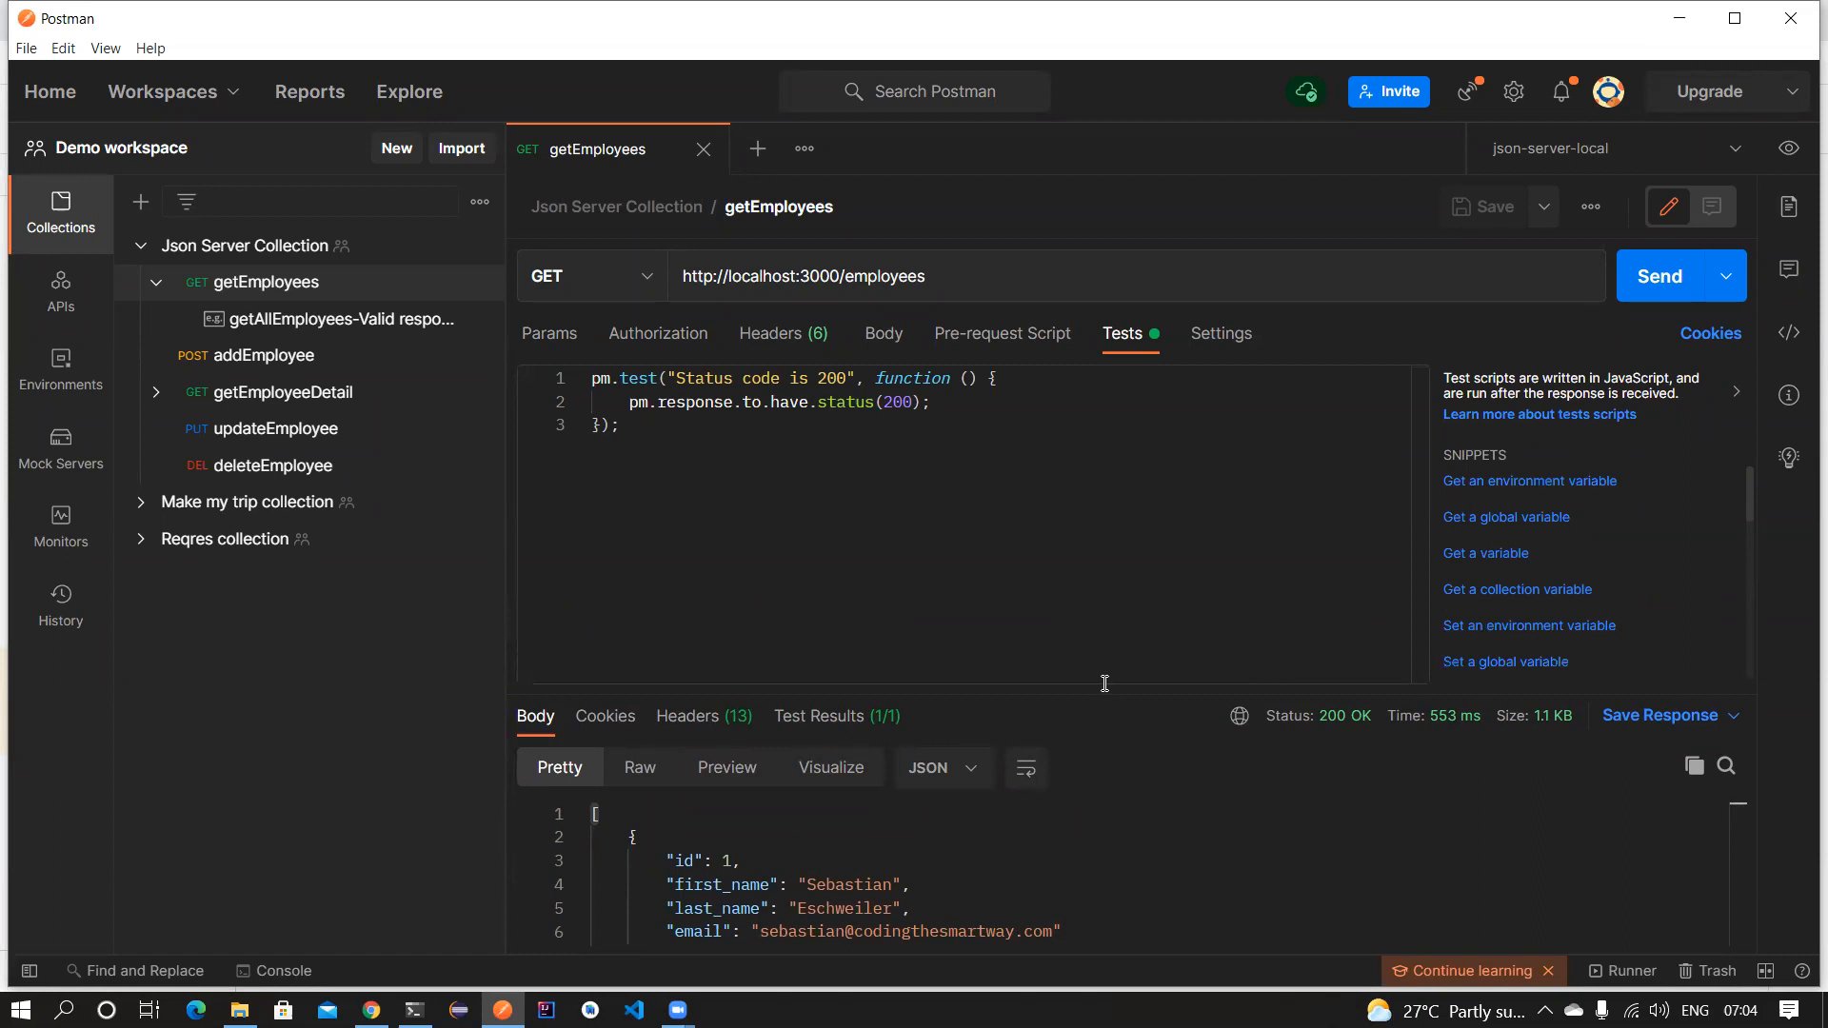
left_click_drag(1098, 694, 1078, 570)
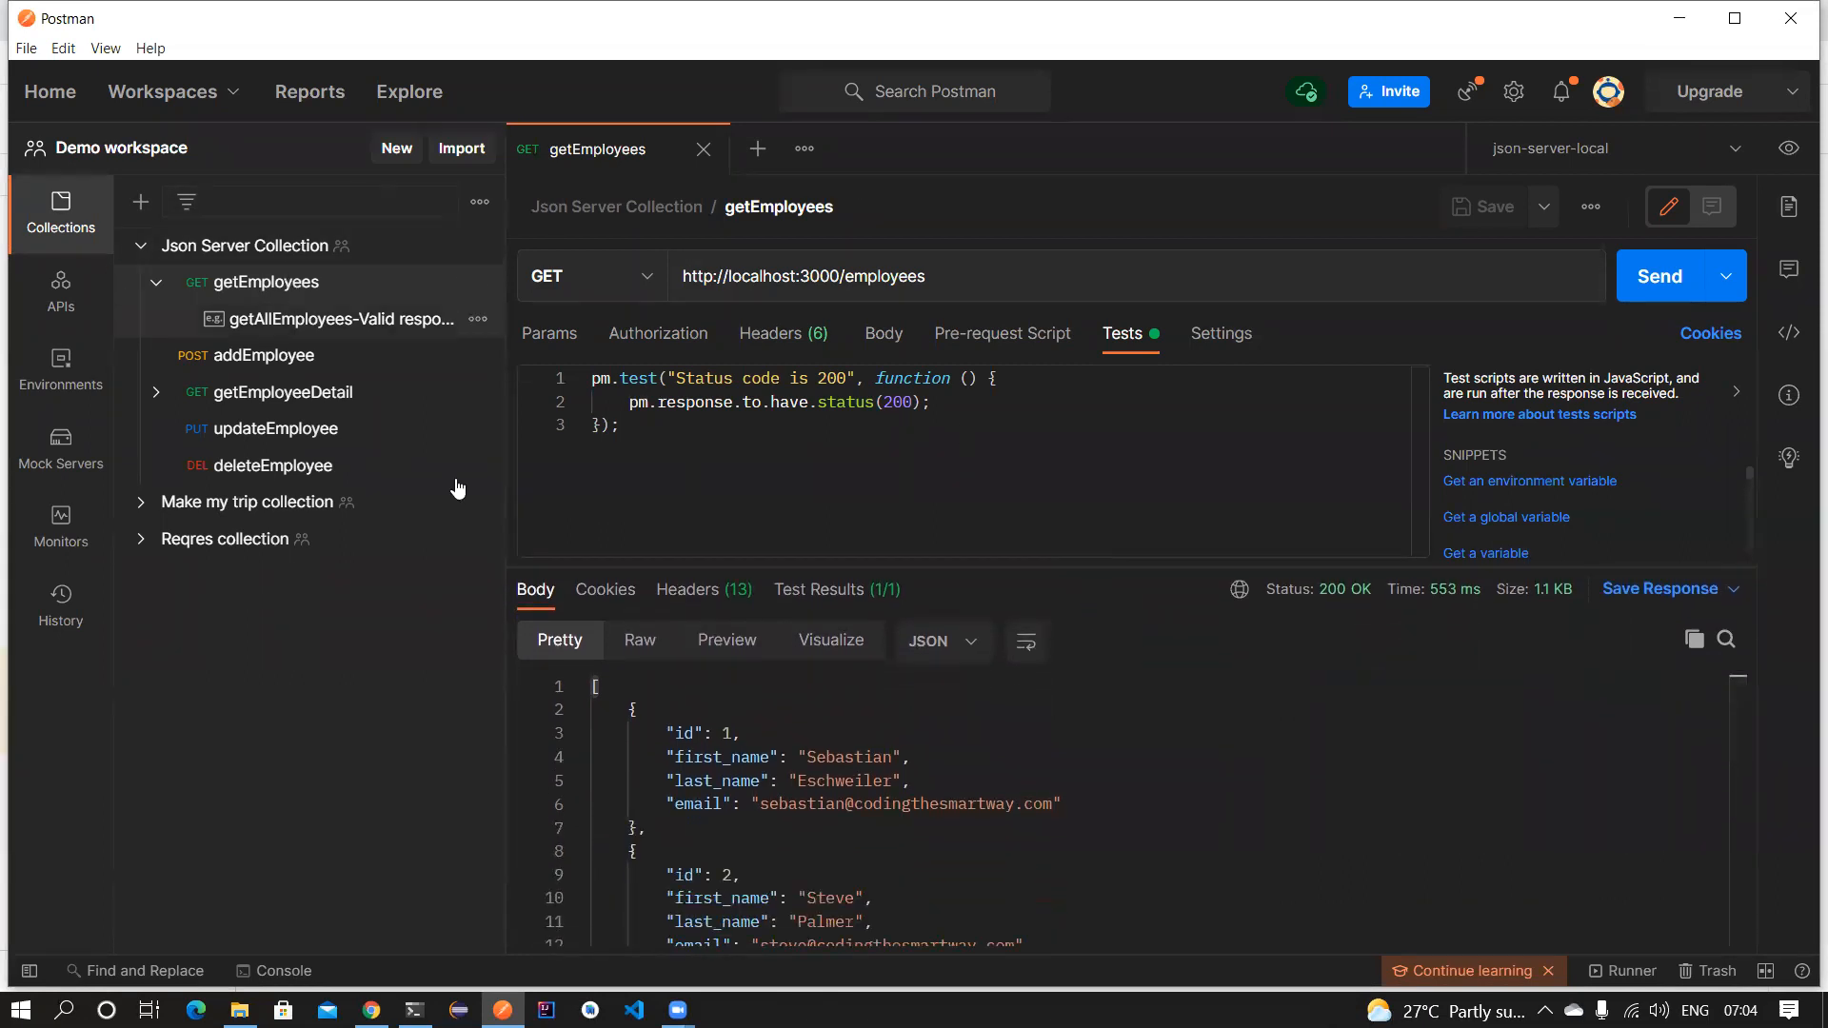
left_click(48, 519)
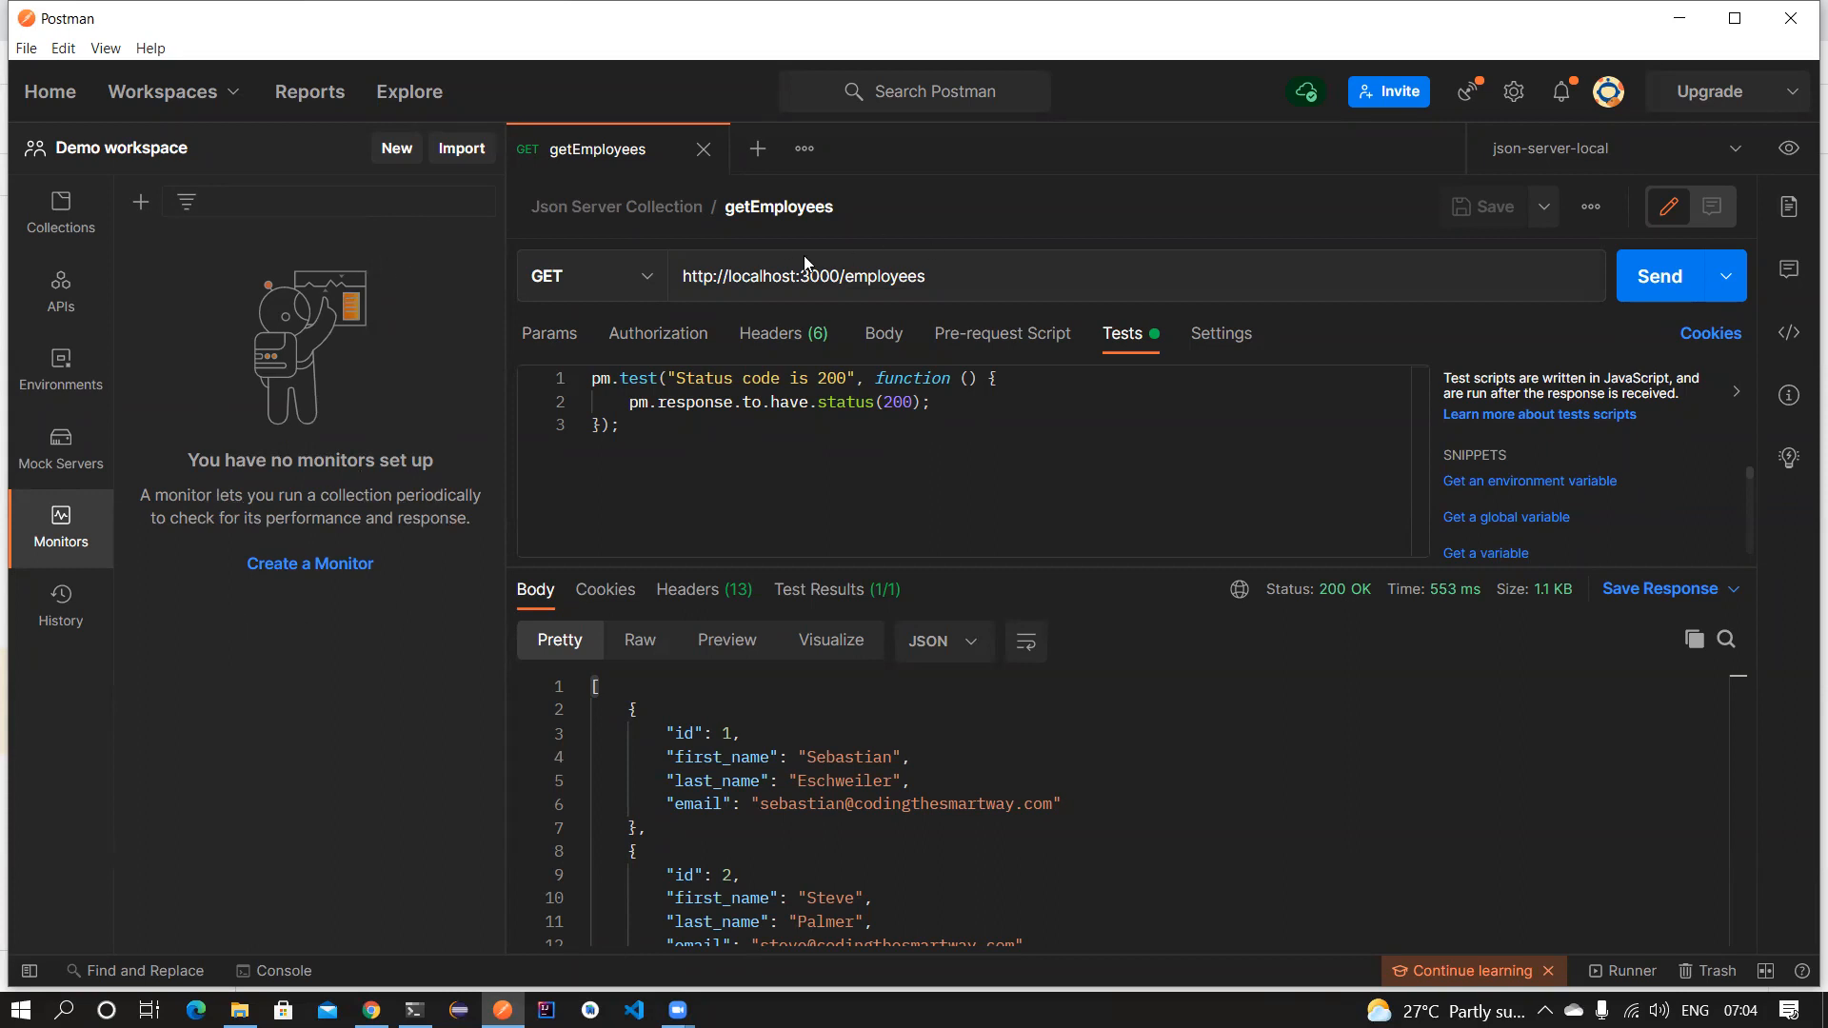
triple_click(726, 272)
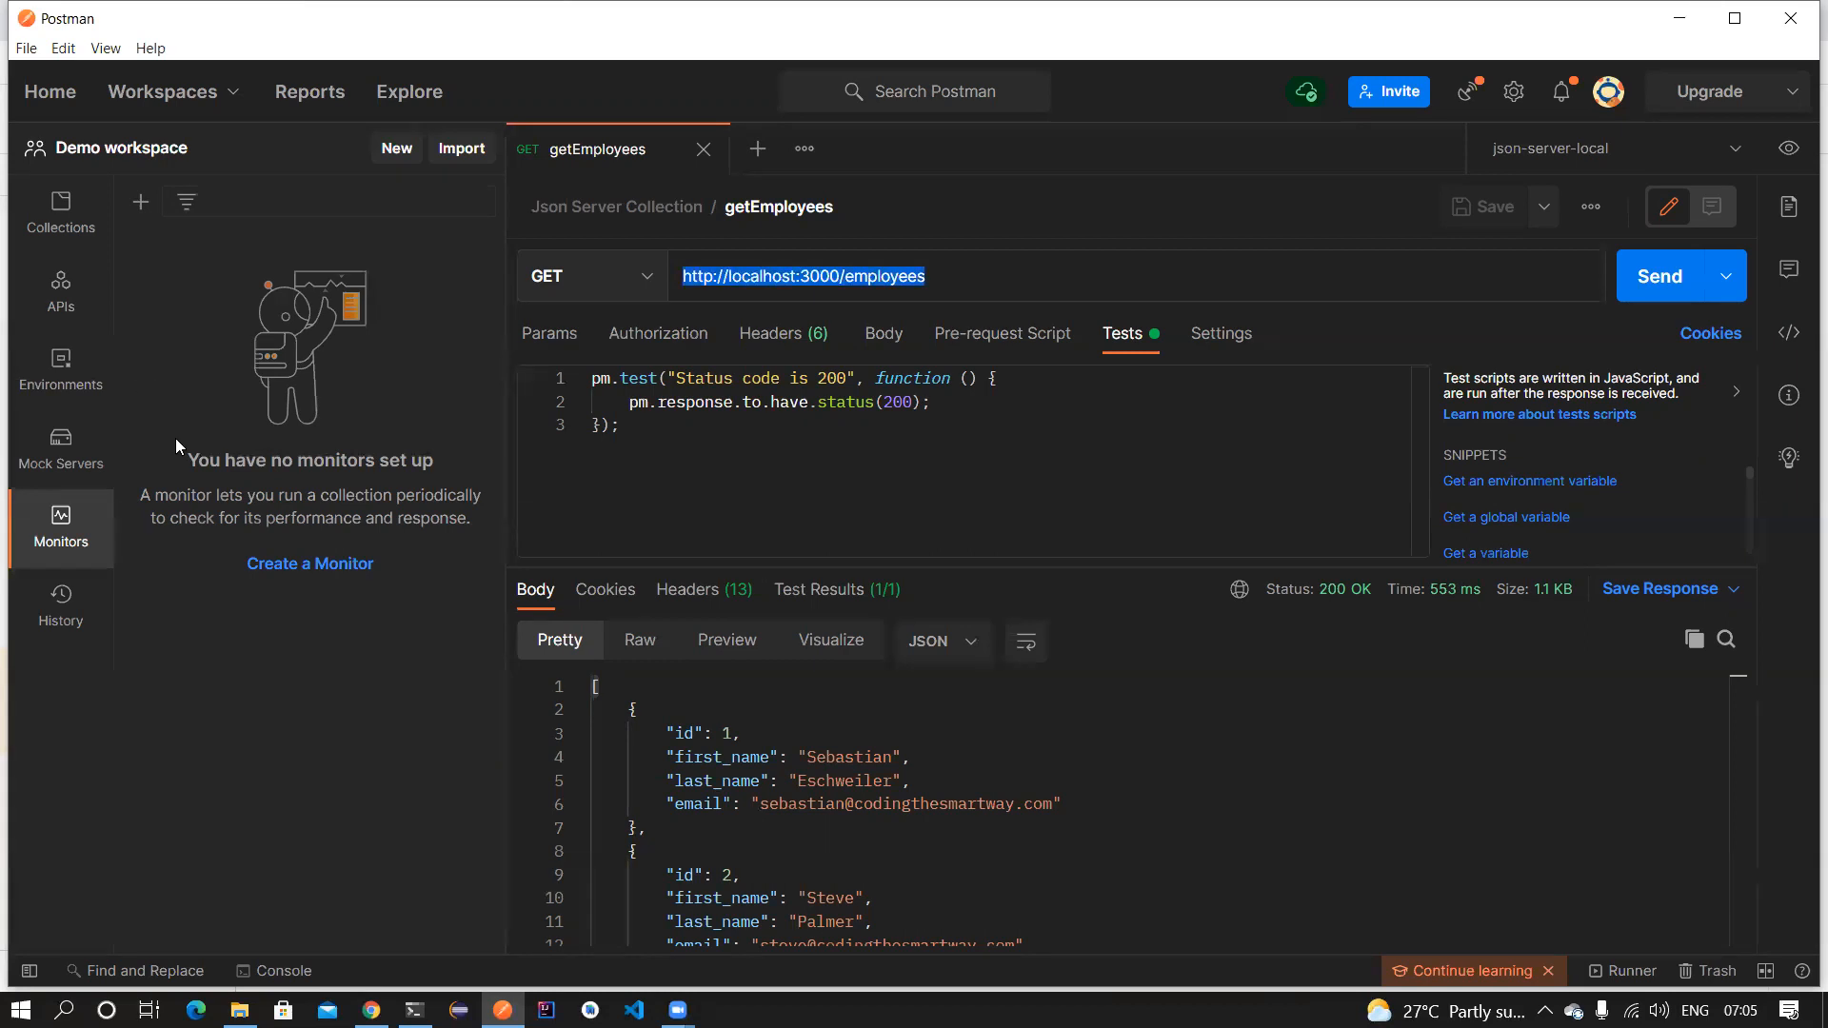
Switch to Windows PowerShell to review the json-server --watch db.json command, and return to Postman.
left_click(414, 1009)
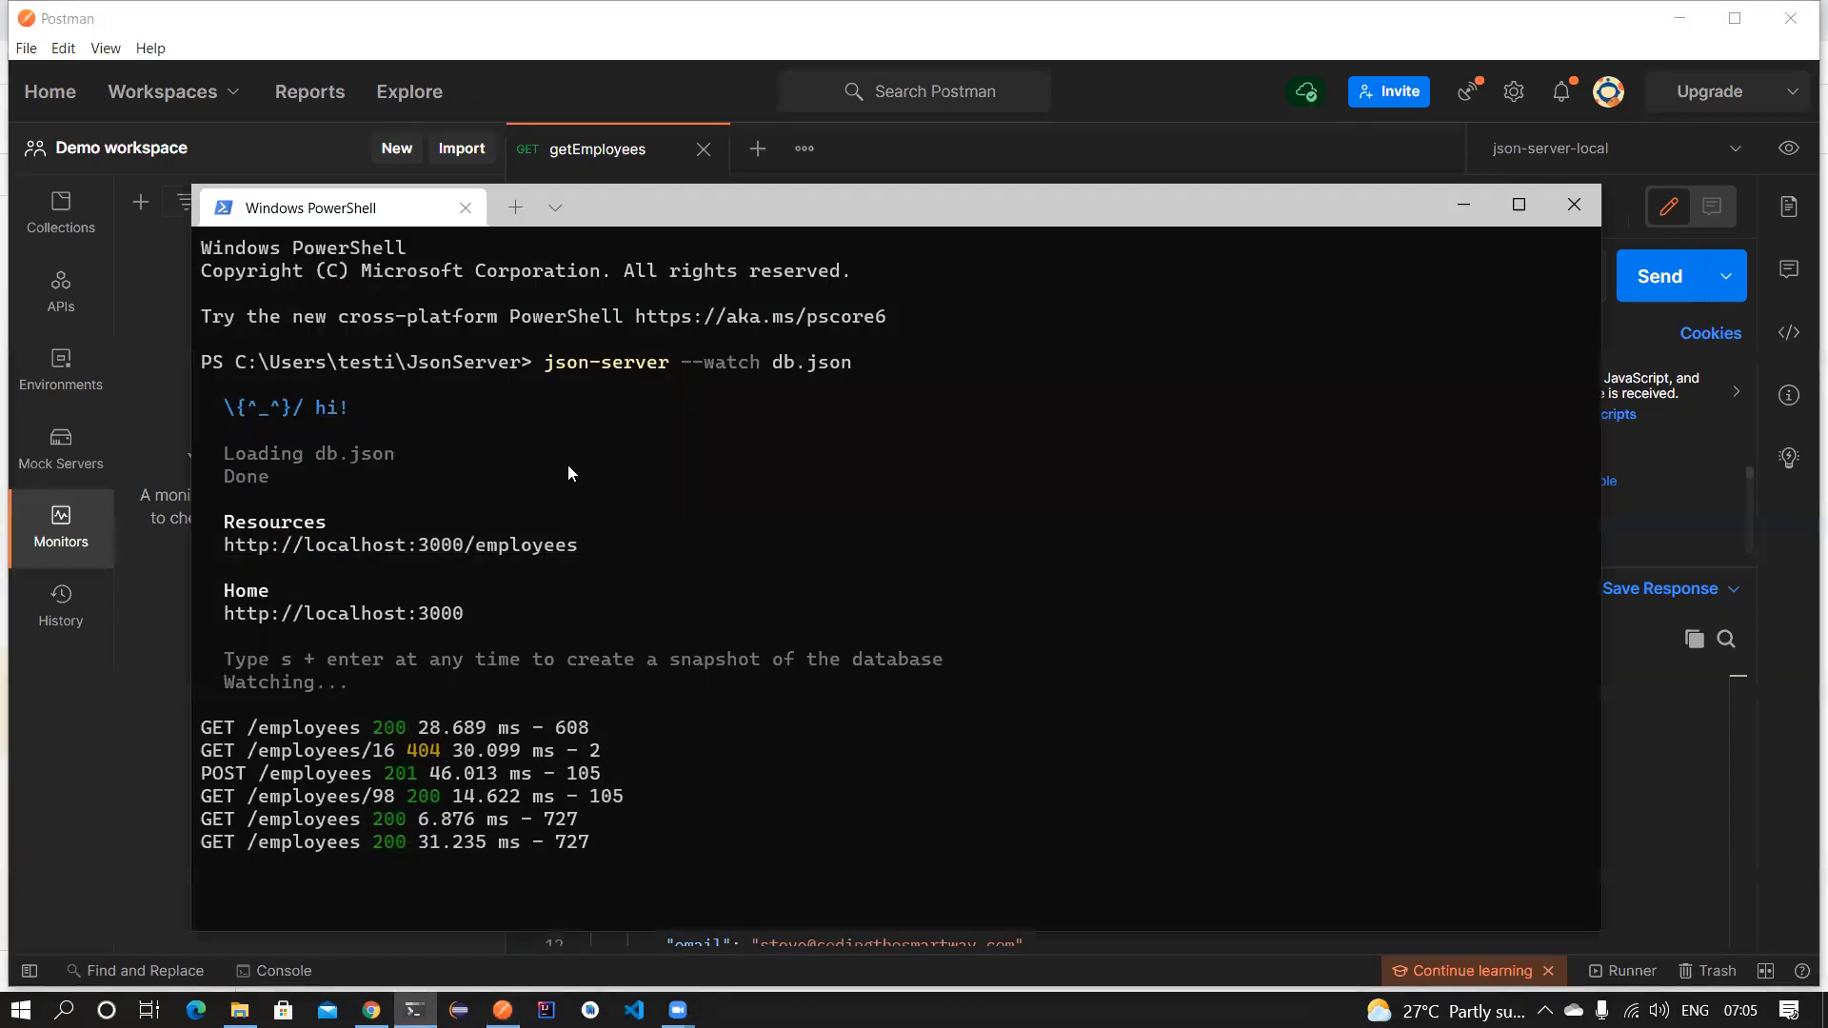
left_click_drag(869, 365, 600, 362)
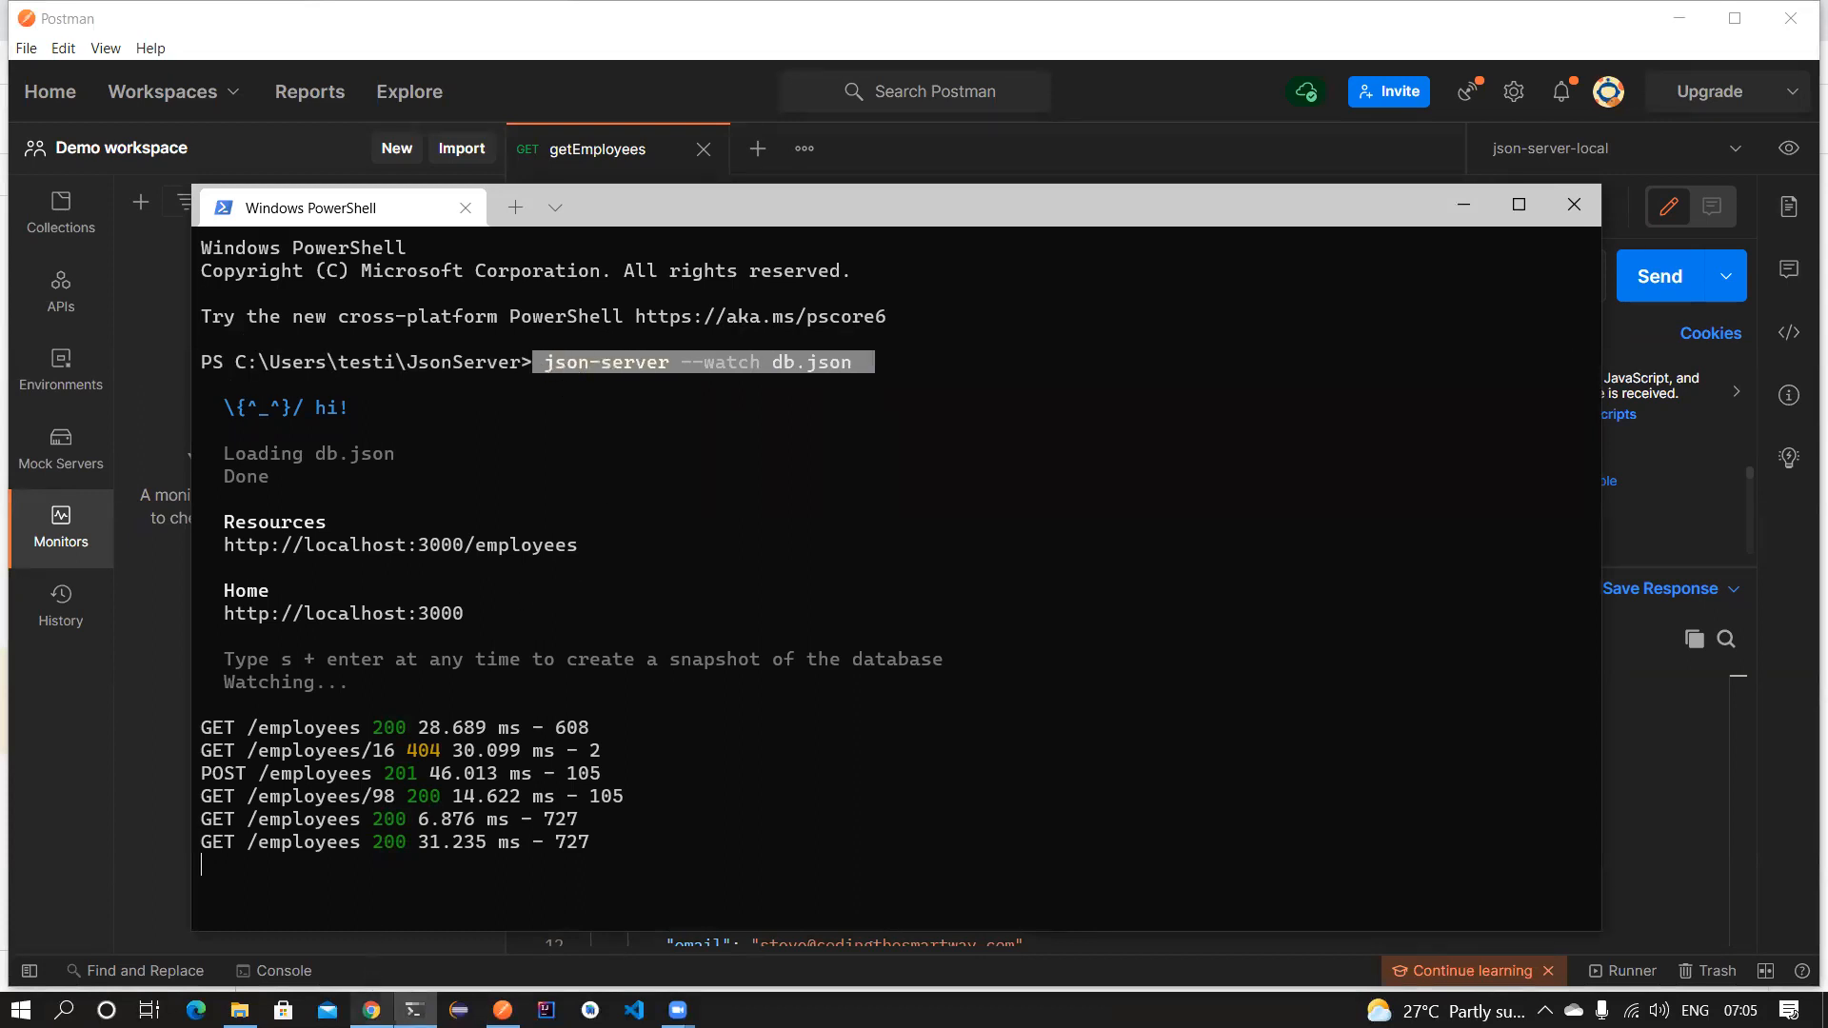
left_click(1464, 207)
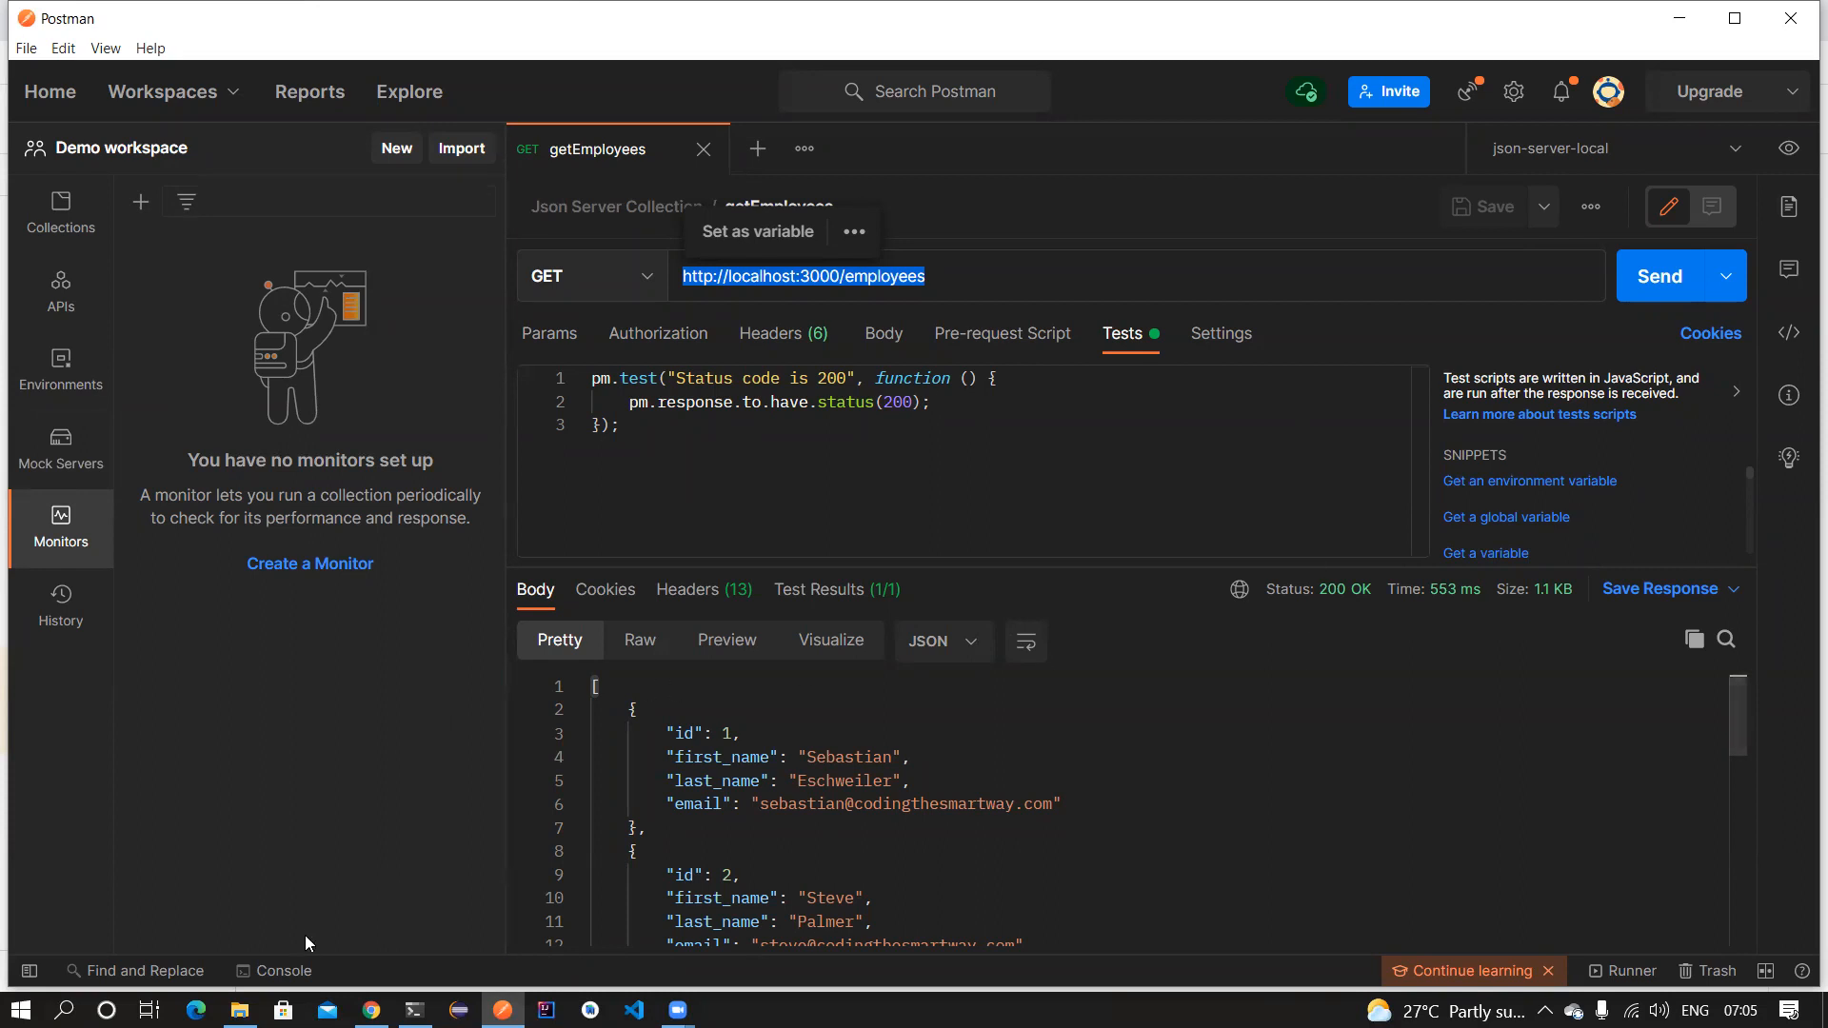
mouse_move(414, 1009)
left_click(976, 267)
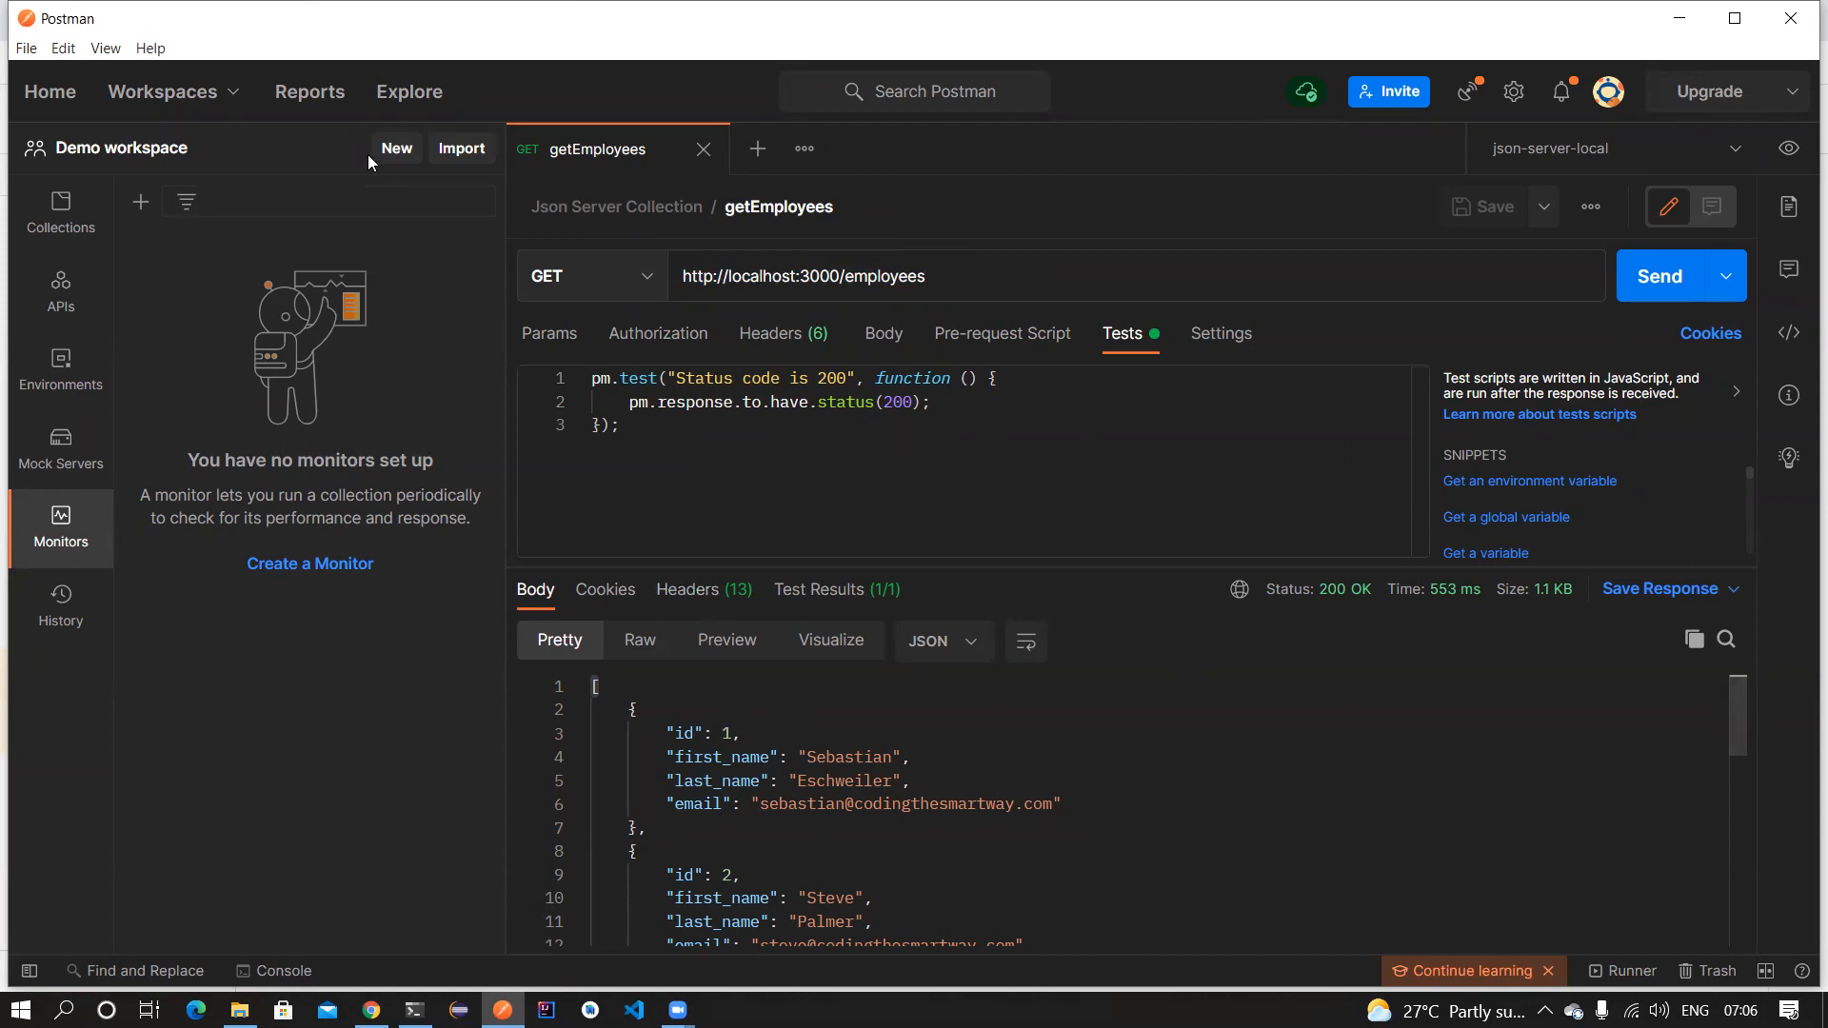
Open the getUsers request from the Reqres collection and close the getEmployees request.
left_click(92, 212)
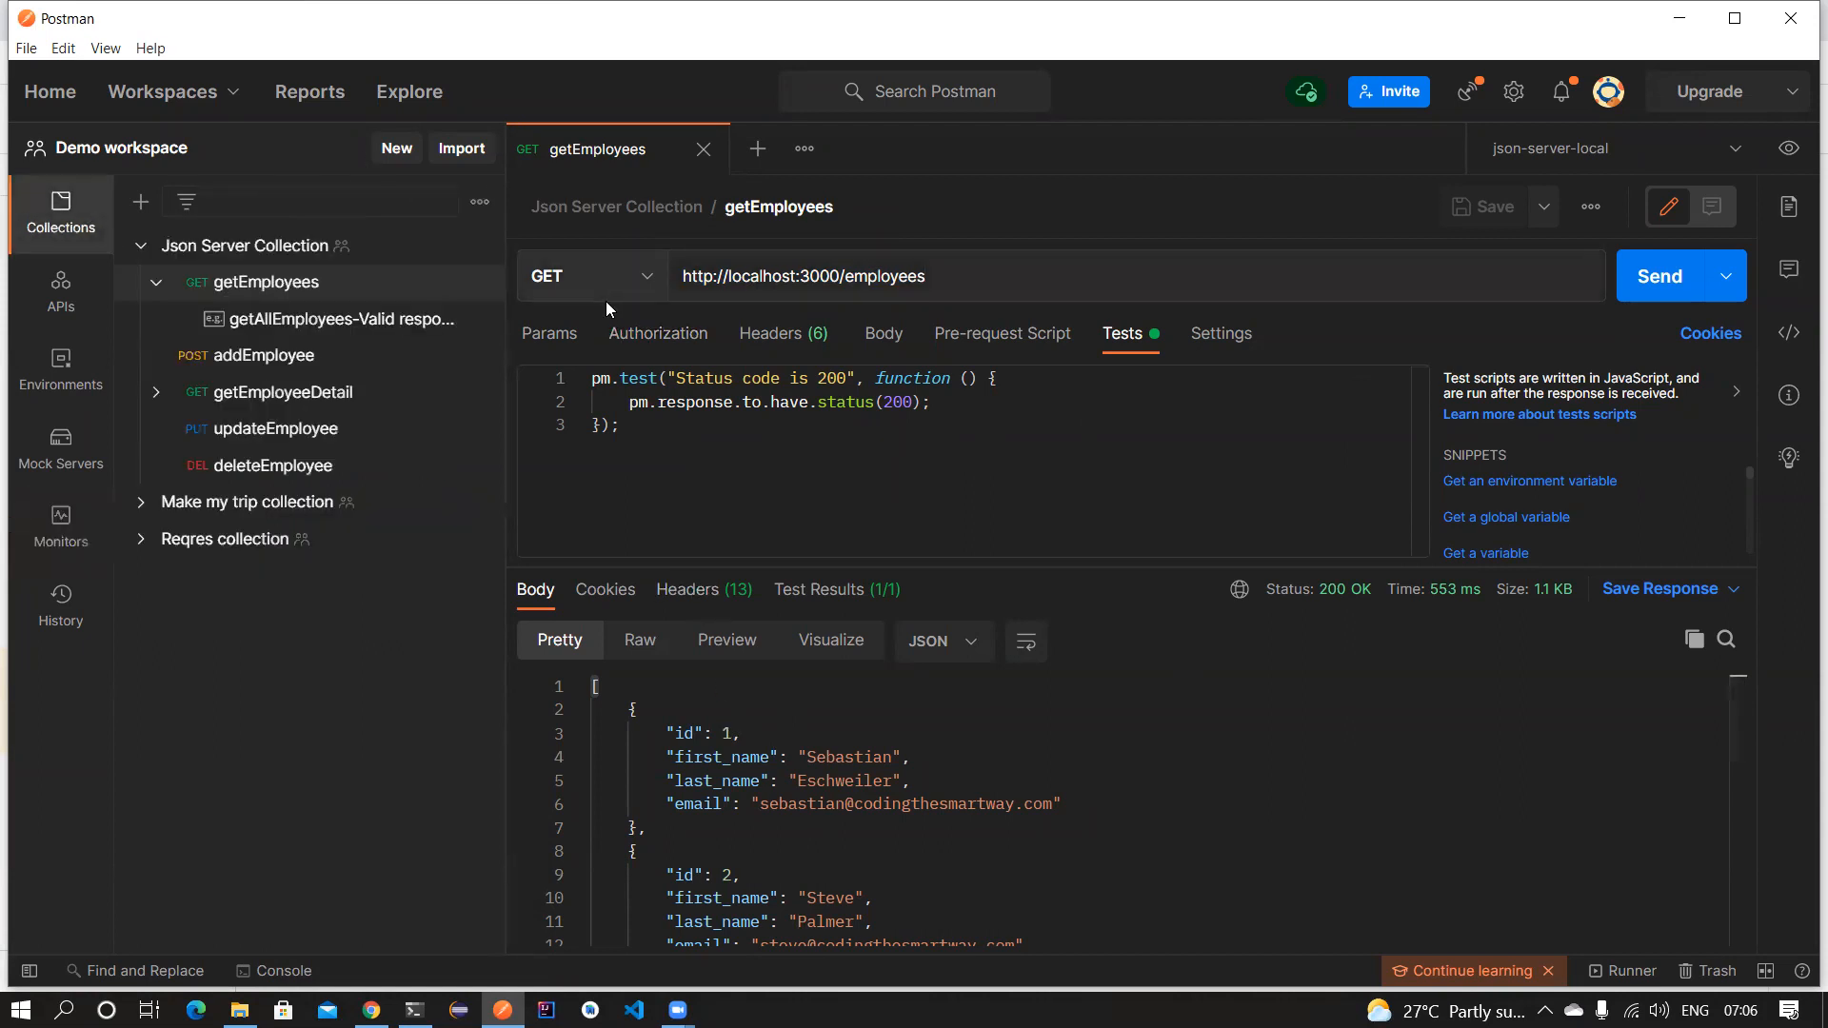
triple_click(867, 277)
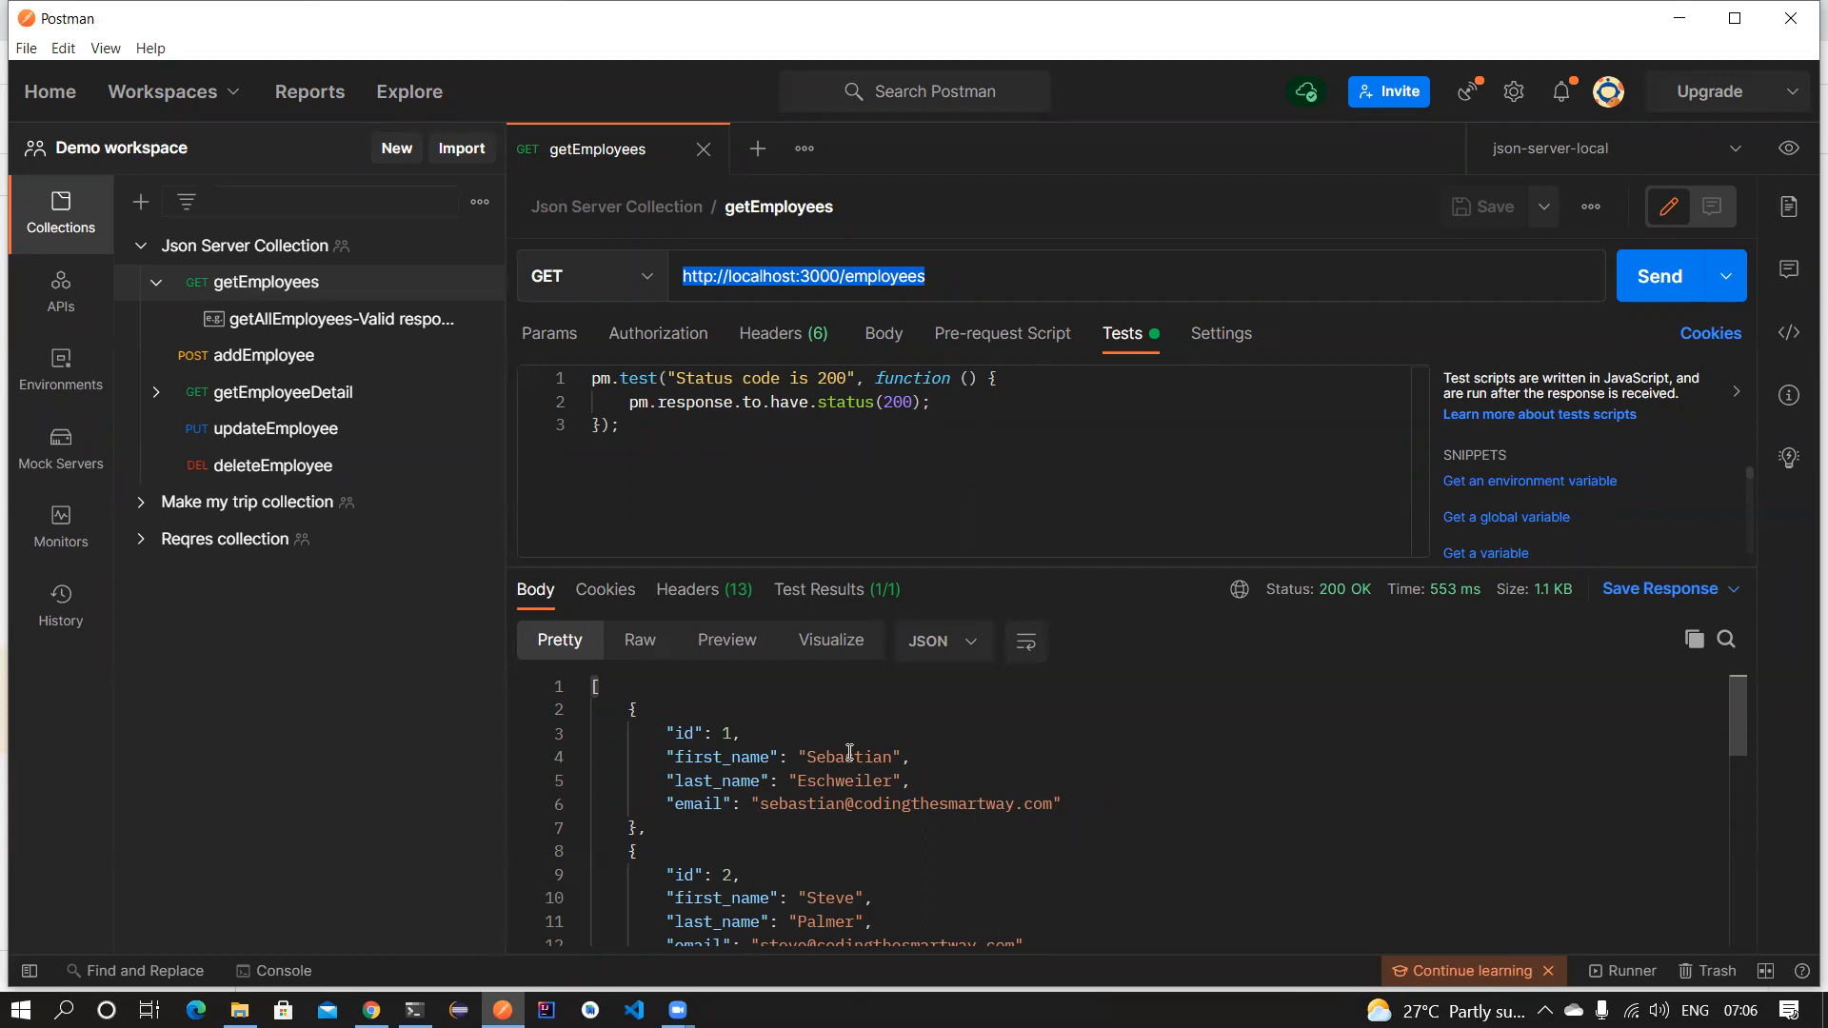
left_click(141, 246)
left_click(134, 329)
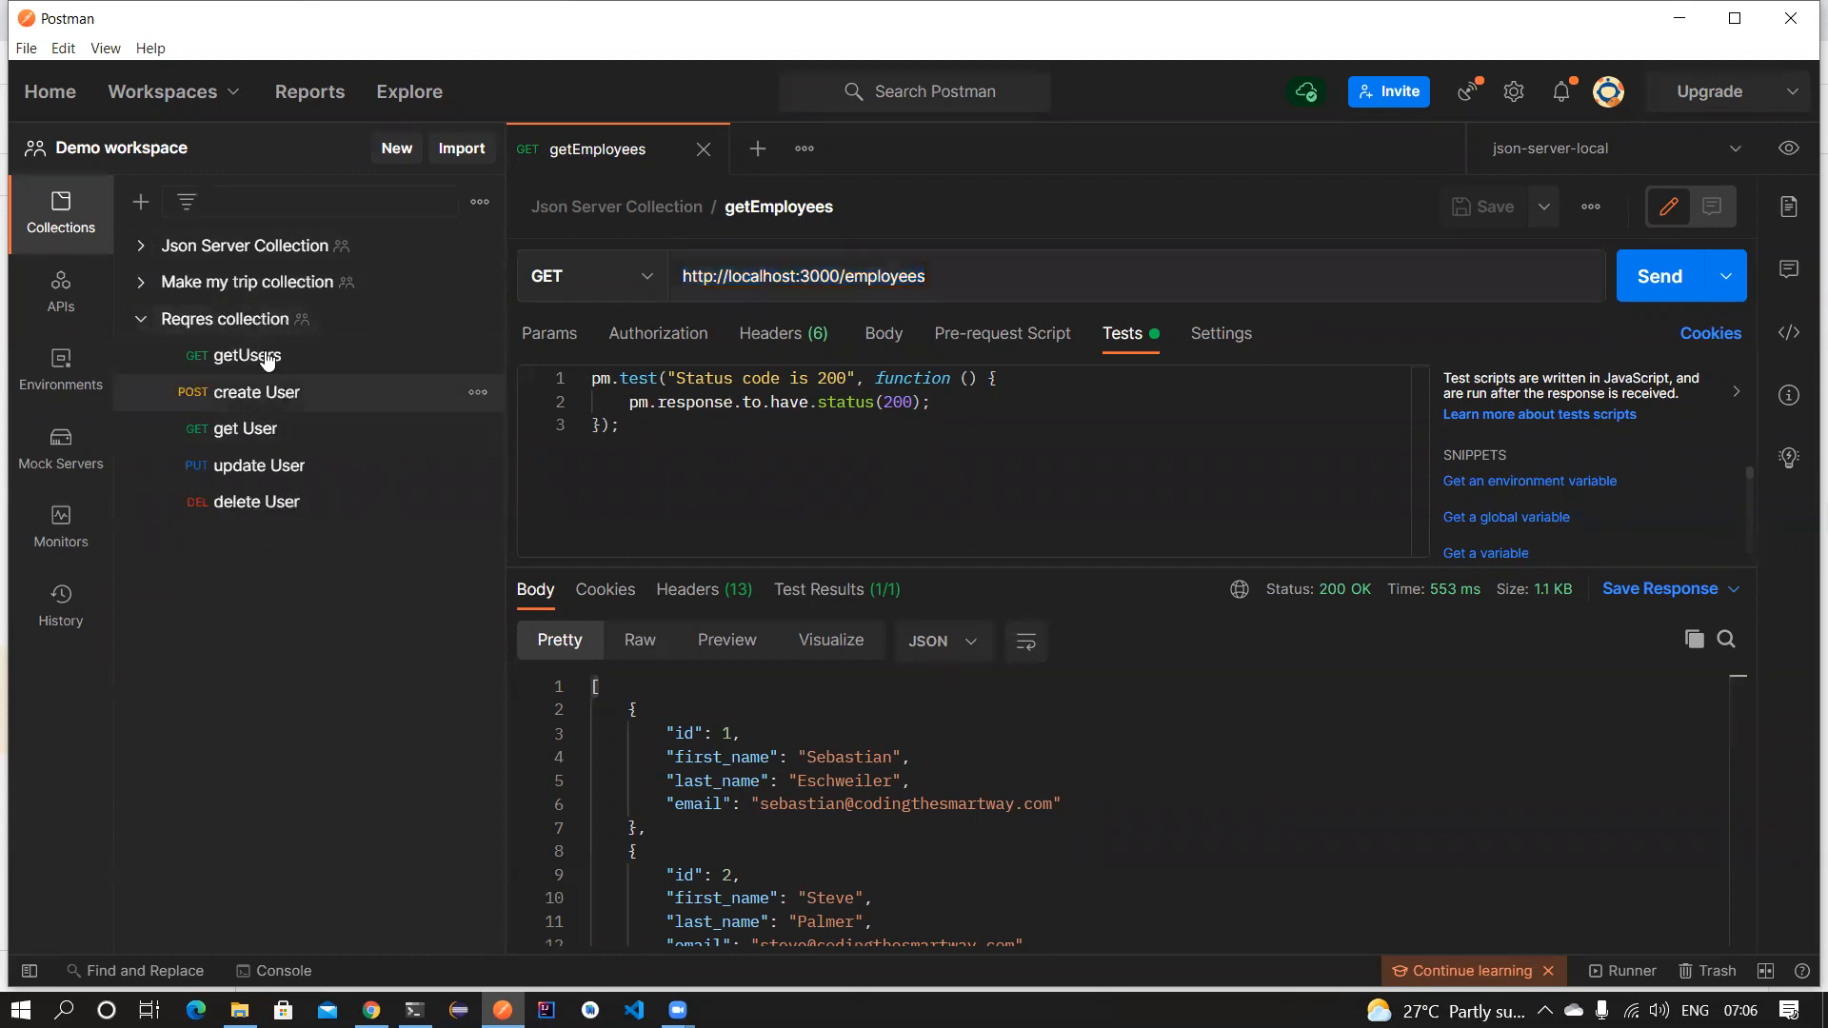
left_click(291, 368)
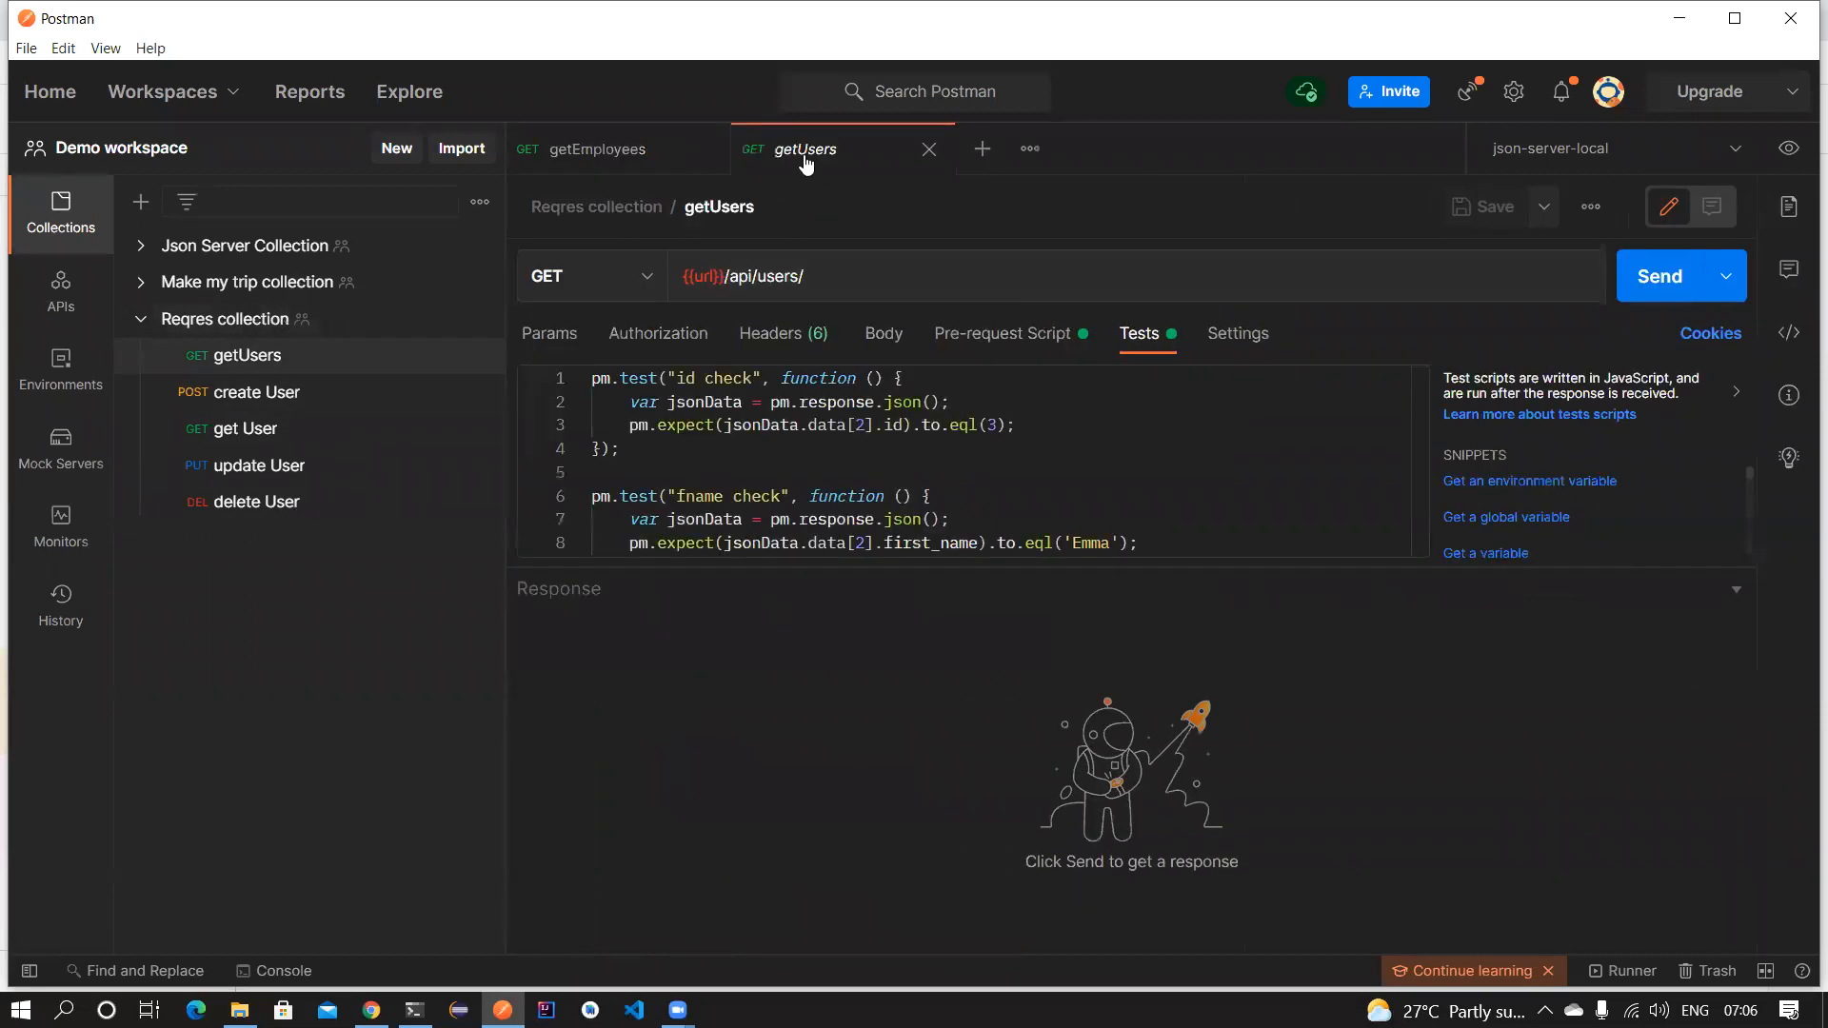
left_click(702, 148)
Switch the active environment to prod and send the getUsers request.
left_click(1639, 278)
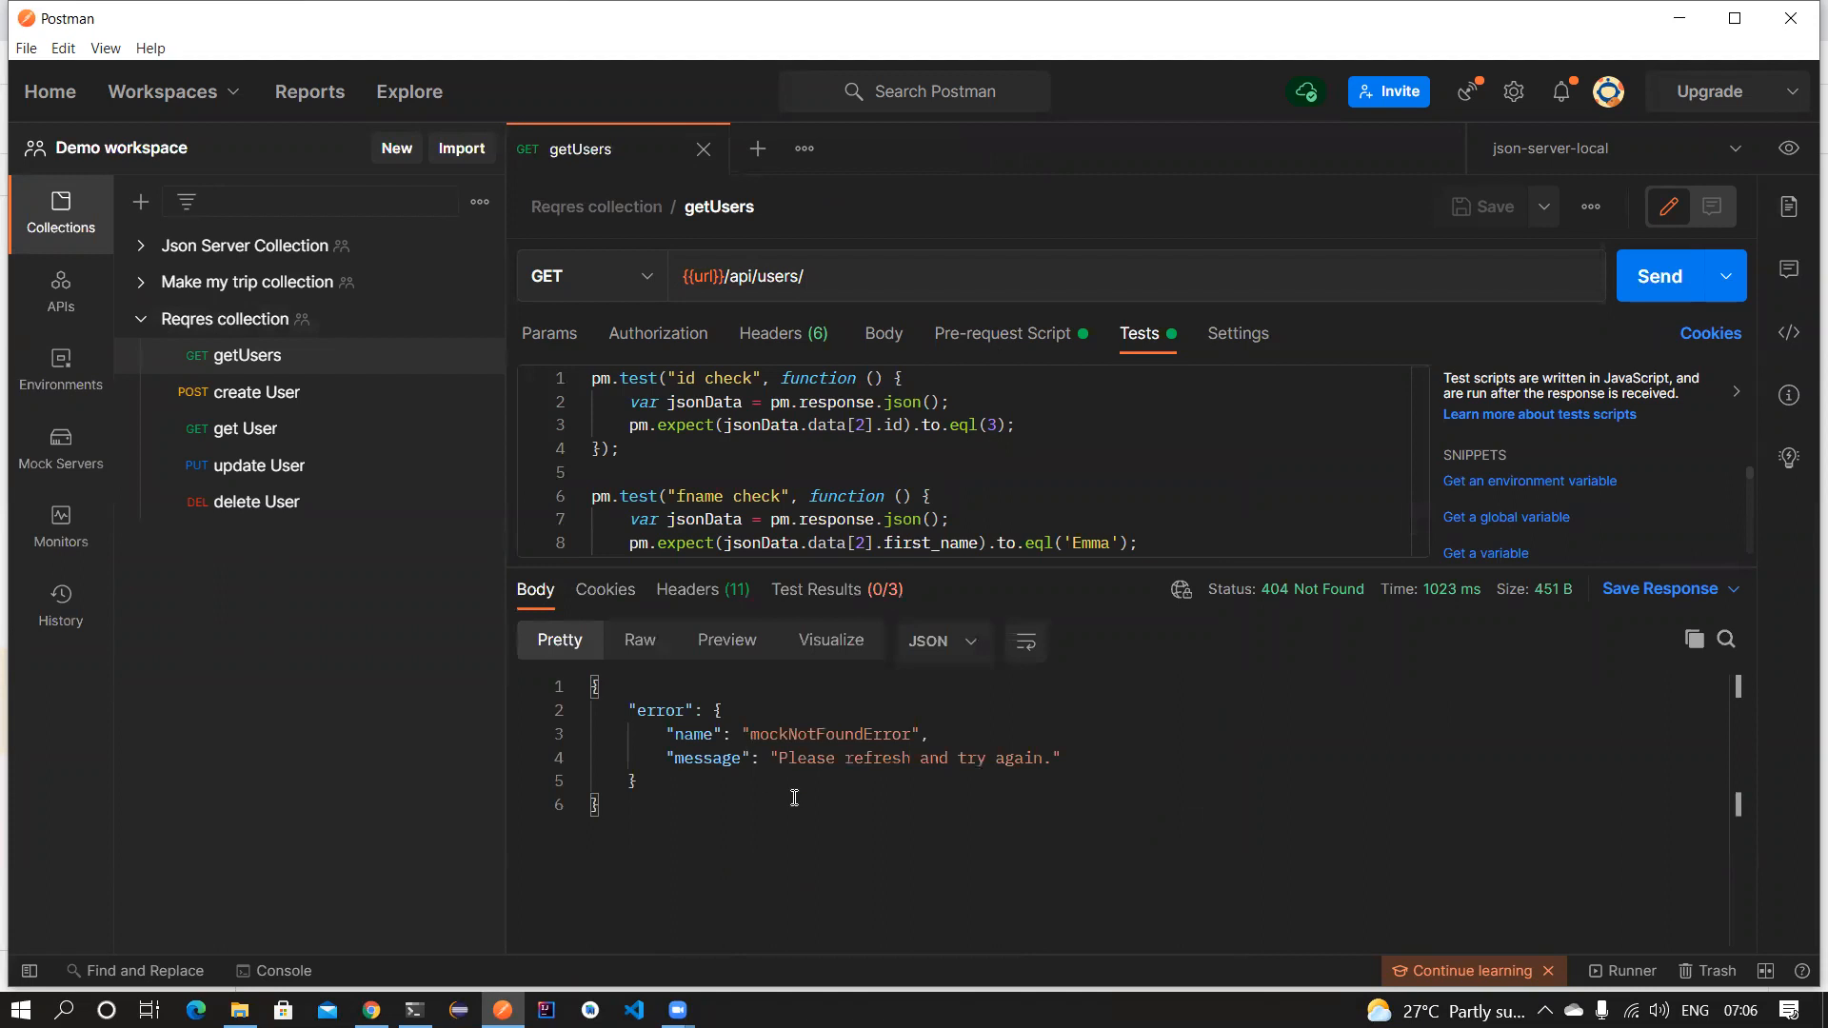
left_click(1630, 147)
left_click(1516, 368)
left_click(1661, 285)
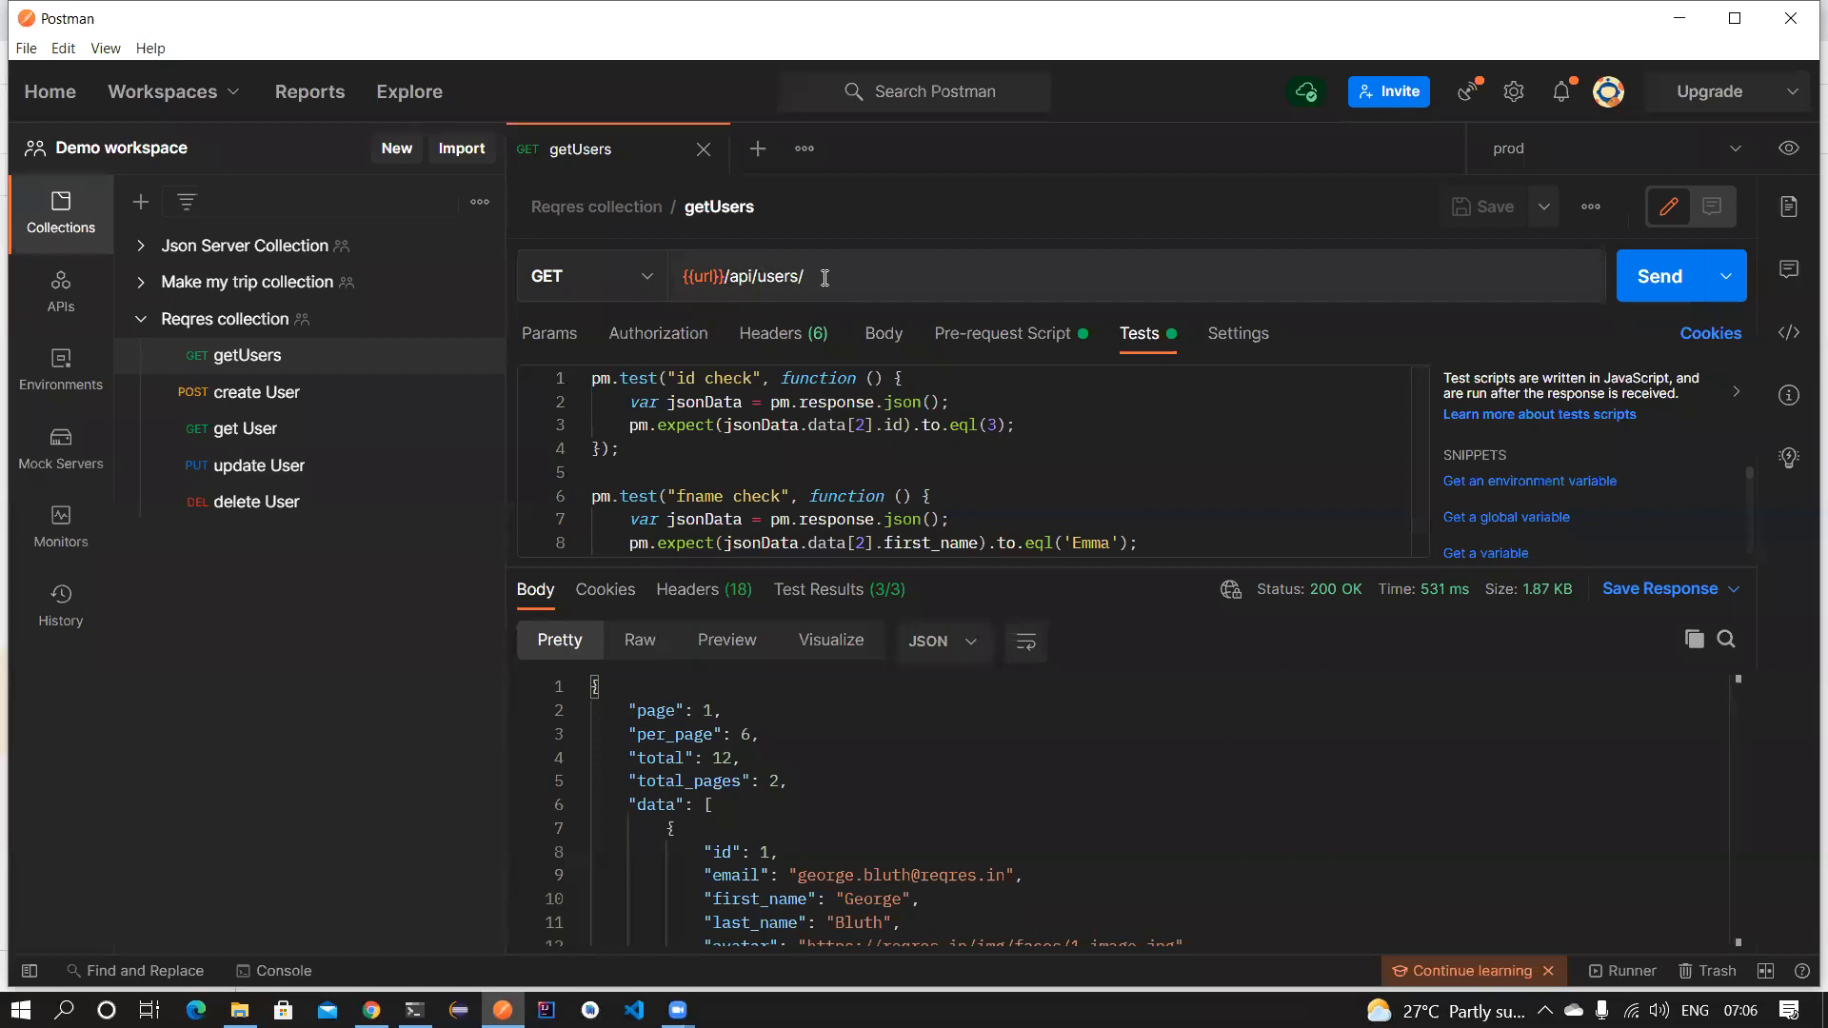
Review the getUsers request URL and the user records in its response body.
left_click_drag(824, 278, 671, 279)
scroll(972, 816, "down", 4)
scroll(971, 816, "down", 10)
scroll(981, 821, "up", 10)
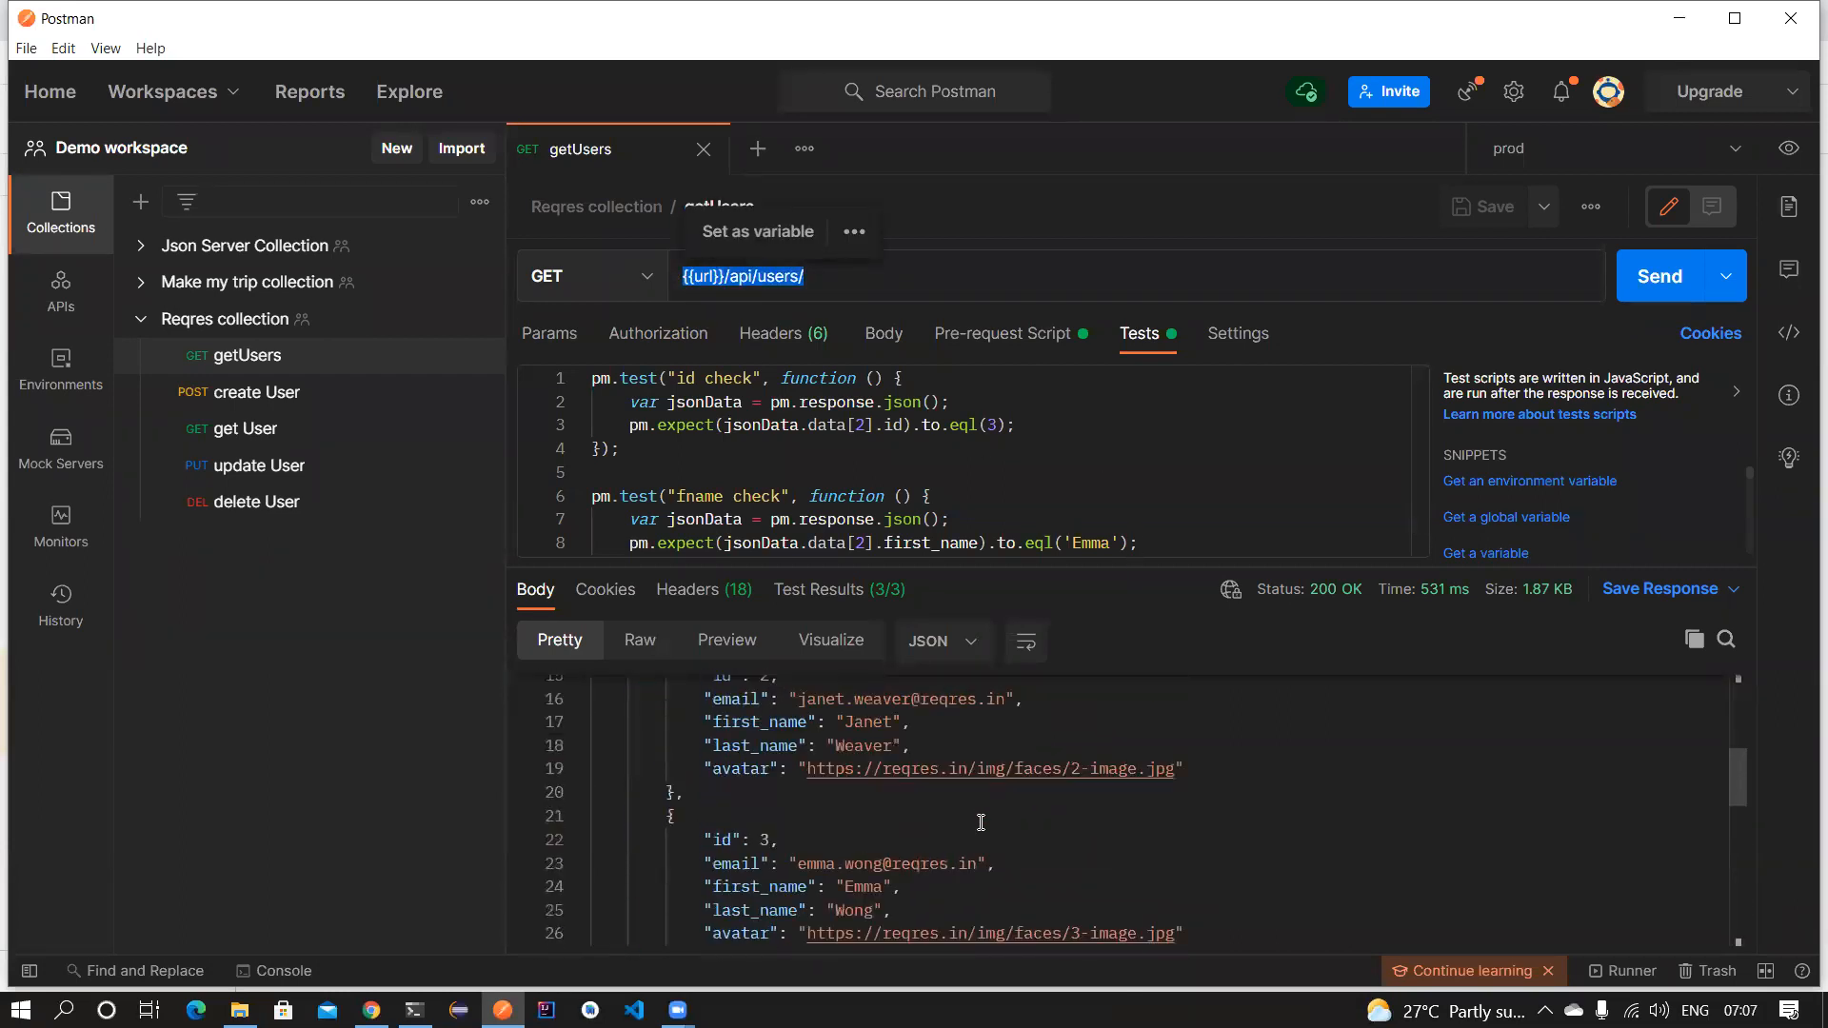
scroll(981, 821, "up", 6)
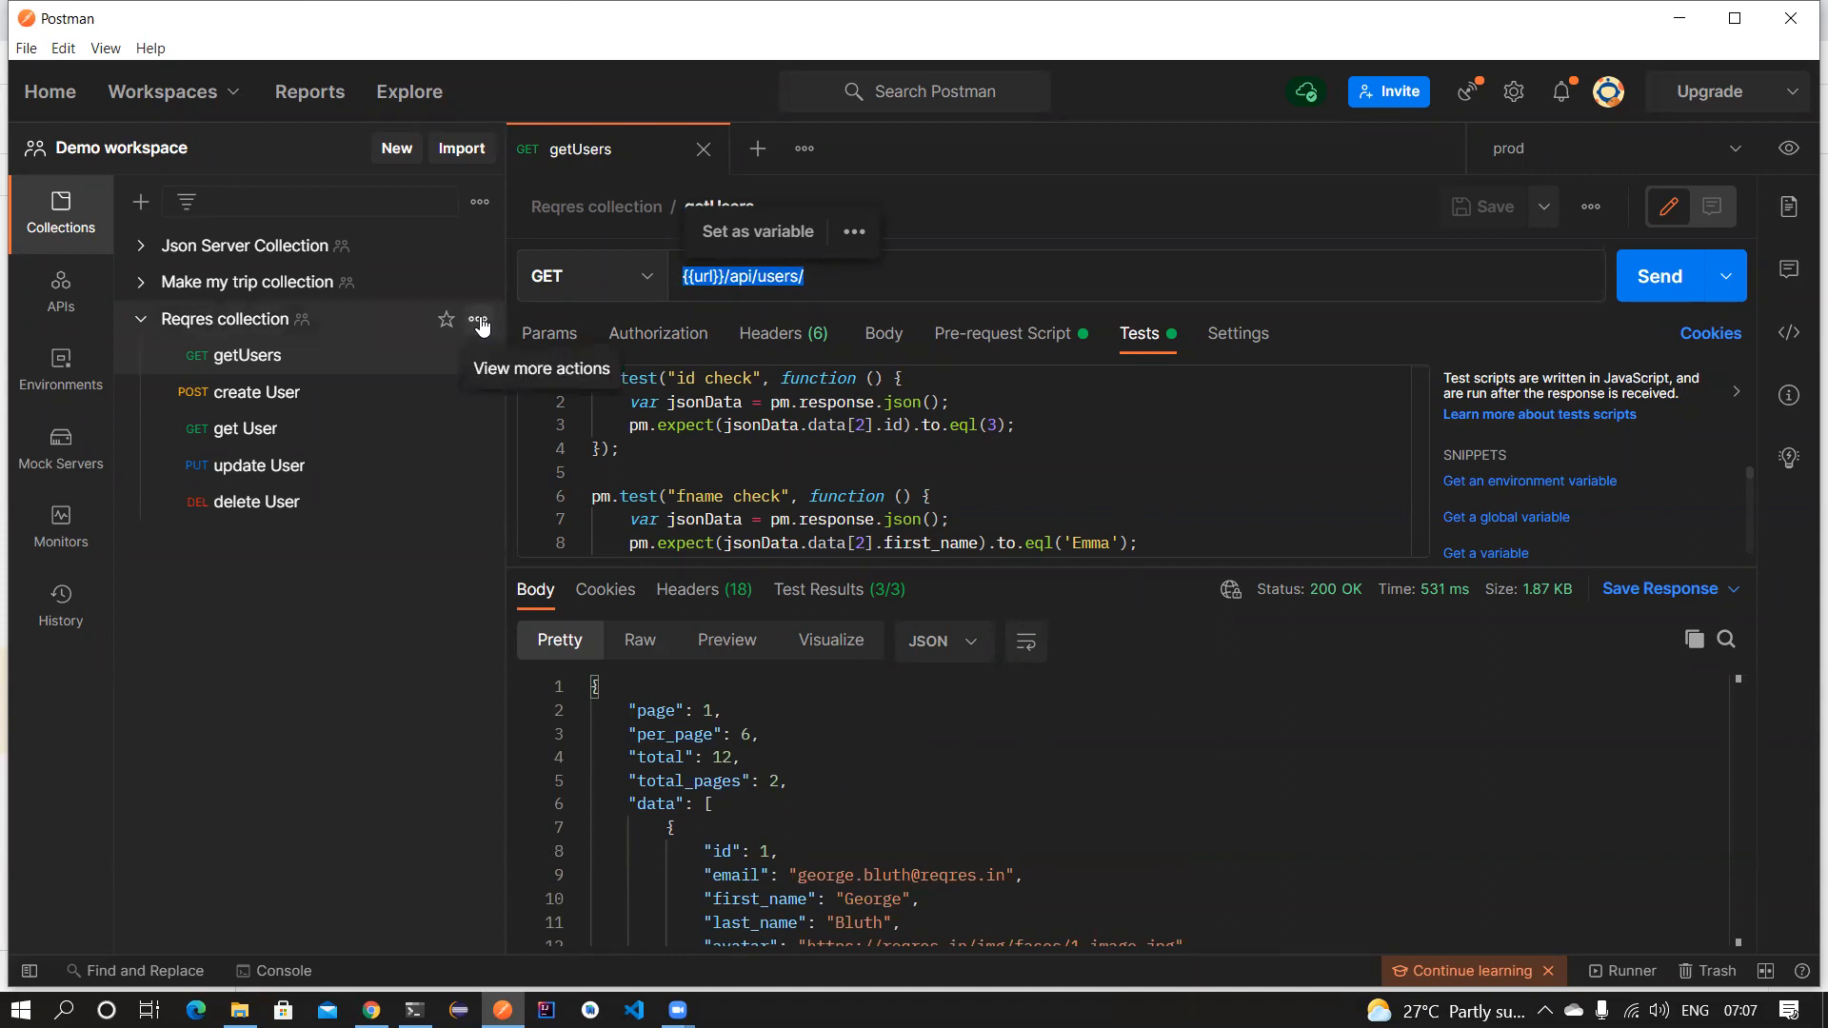
Open the Reqres collection's documentation and examine the getUsers and create User entries, including the JSON body.
left_click(478, 321)
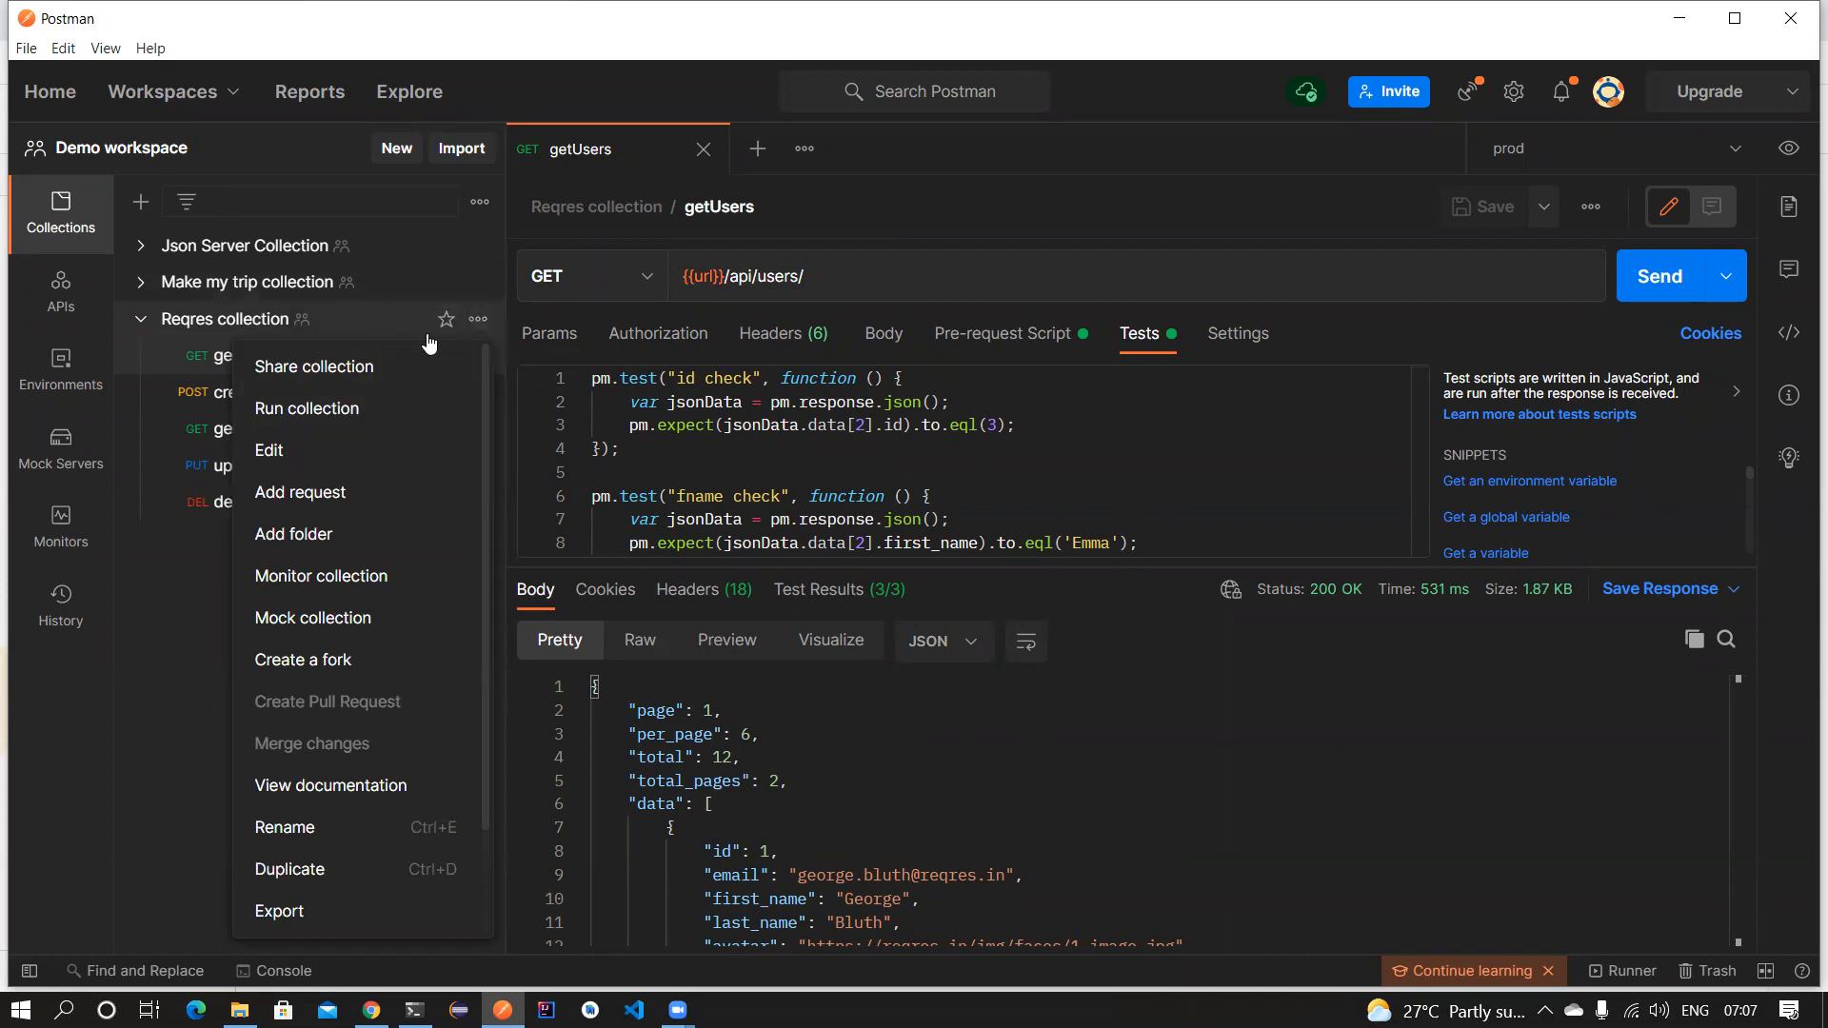
left_click(398, 786)
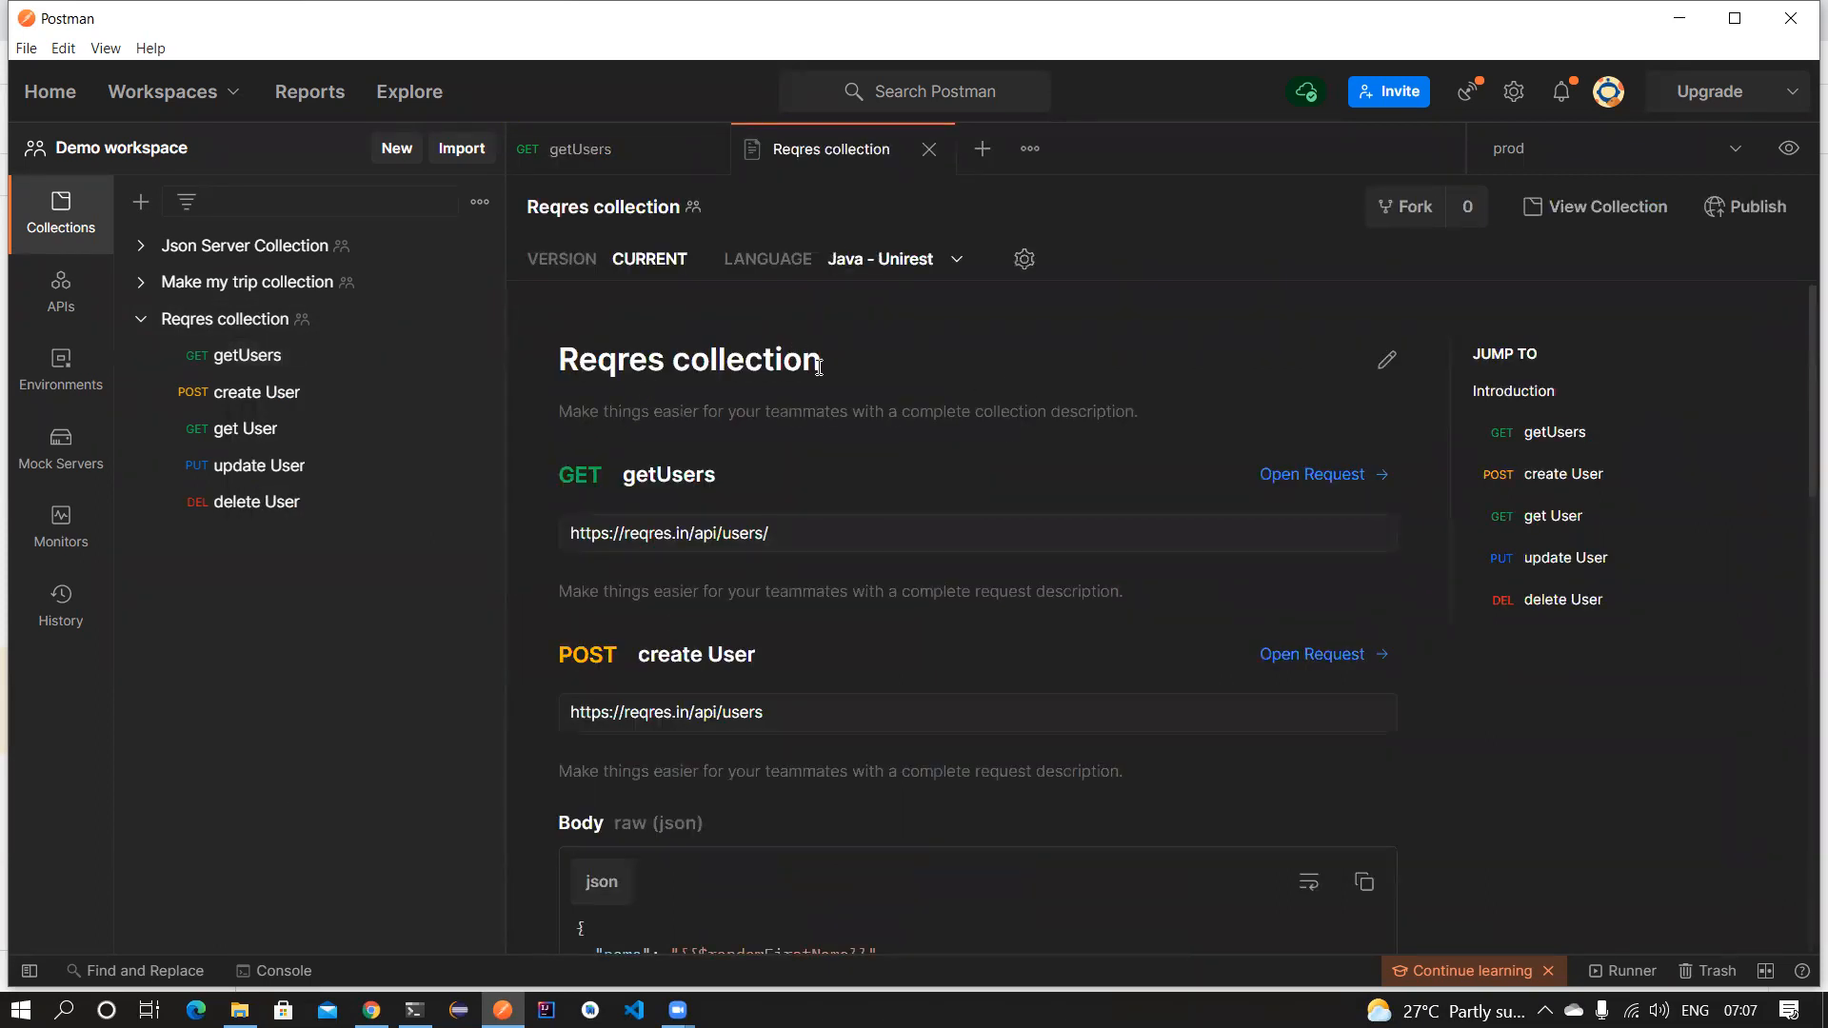
left_click_drag(820, 362, 560, 362)
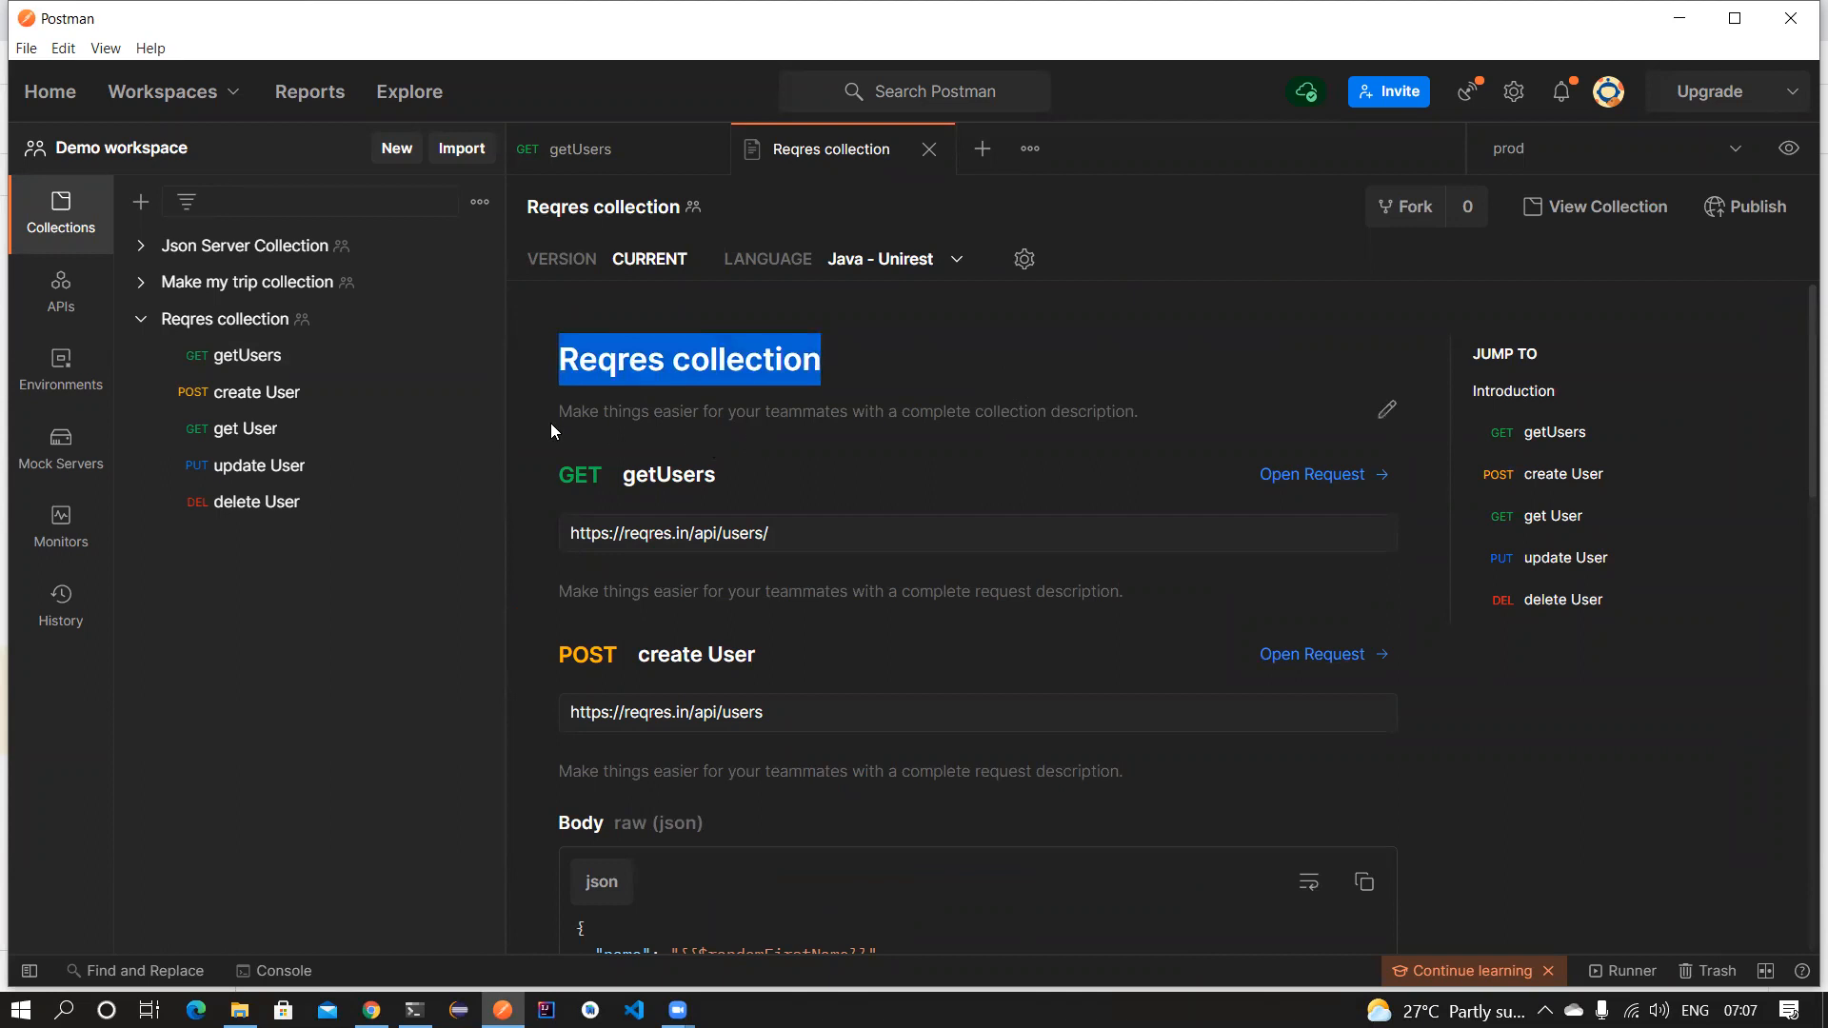
left_click_drag(798, 532, 588, 530)
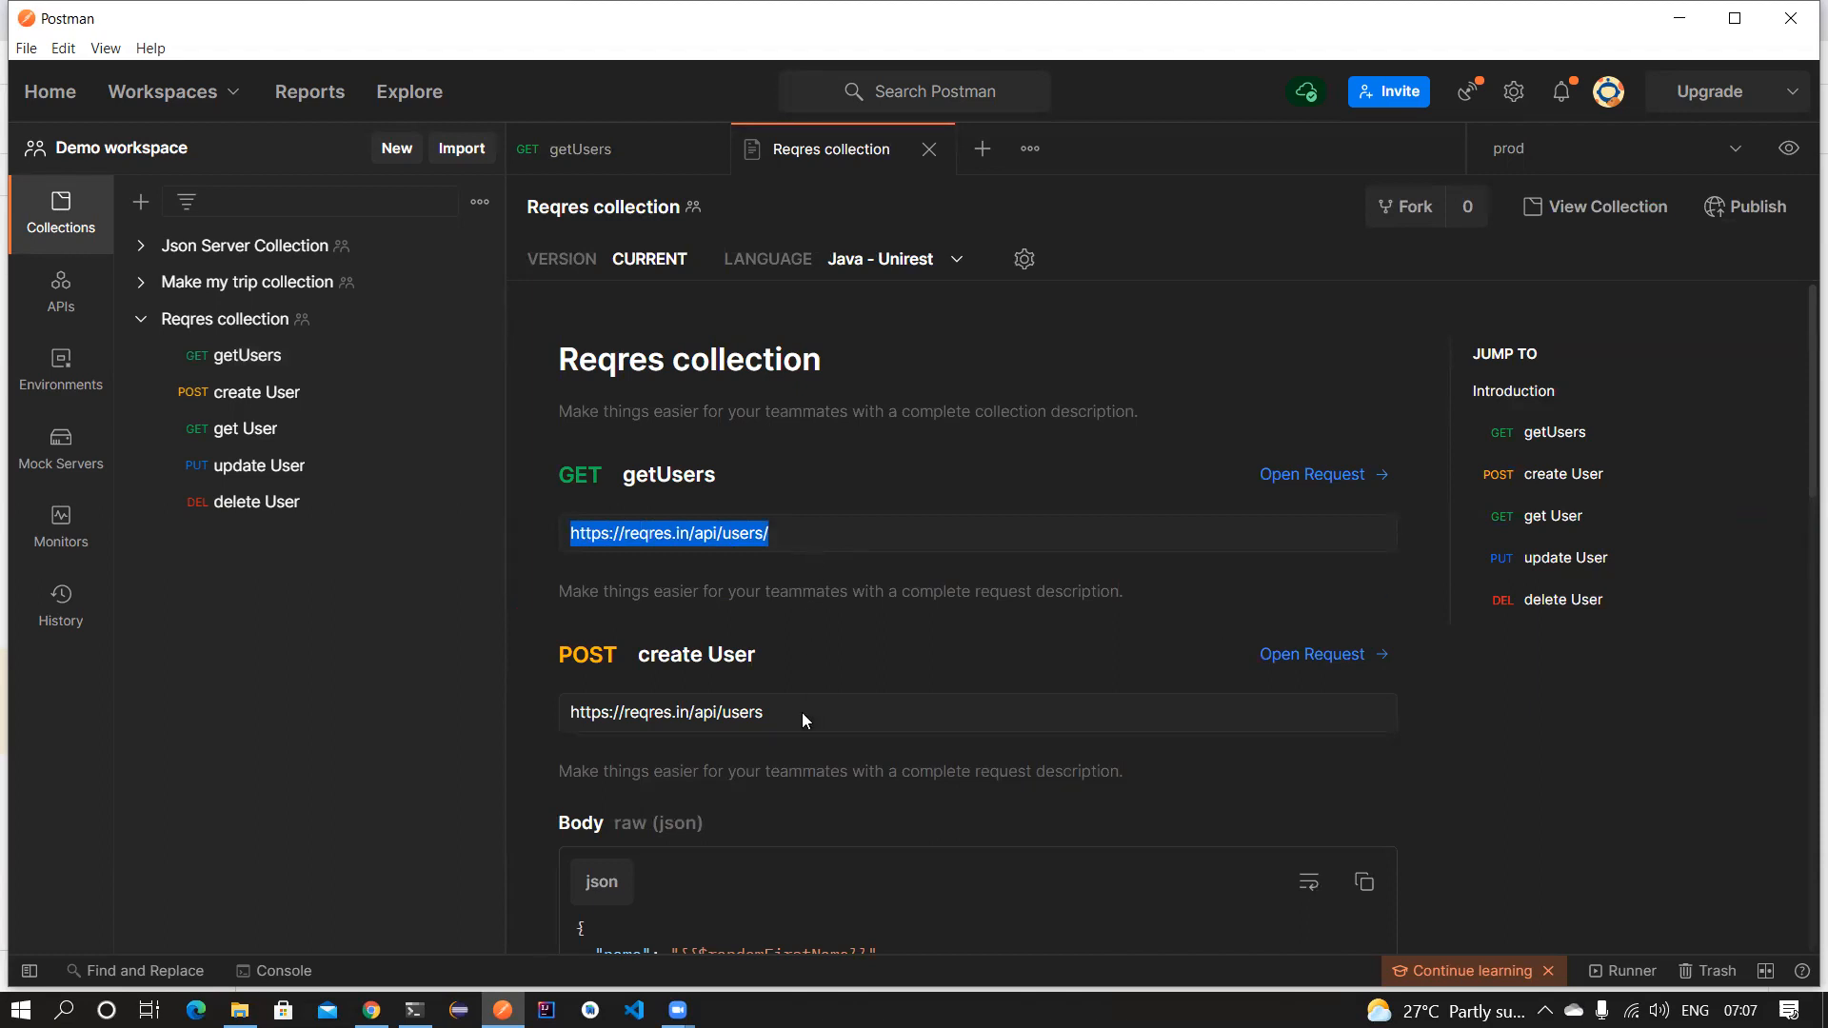
left_click_drag(802, 712, 531, 709)
scroll(893, 602, "down", 3)
left_click(895, 583)
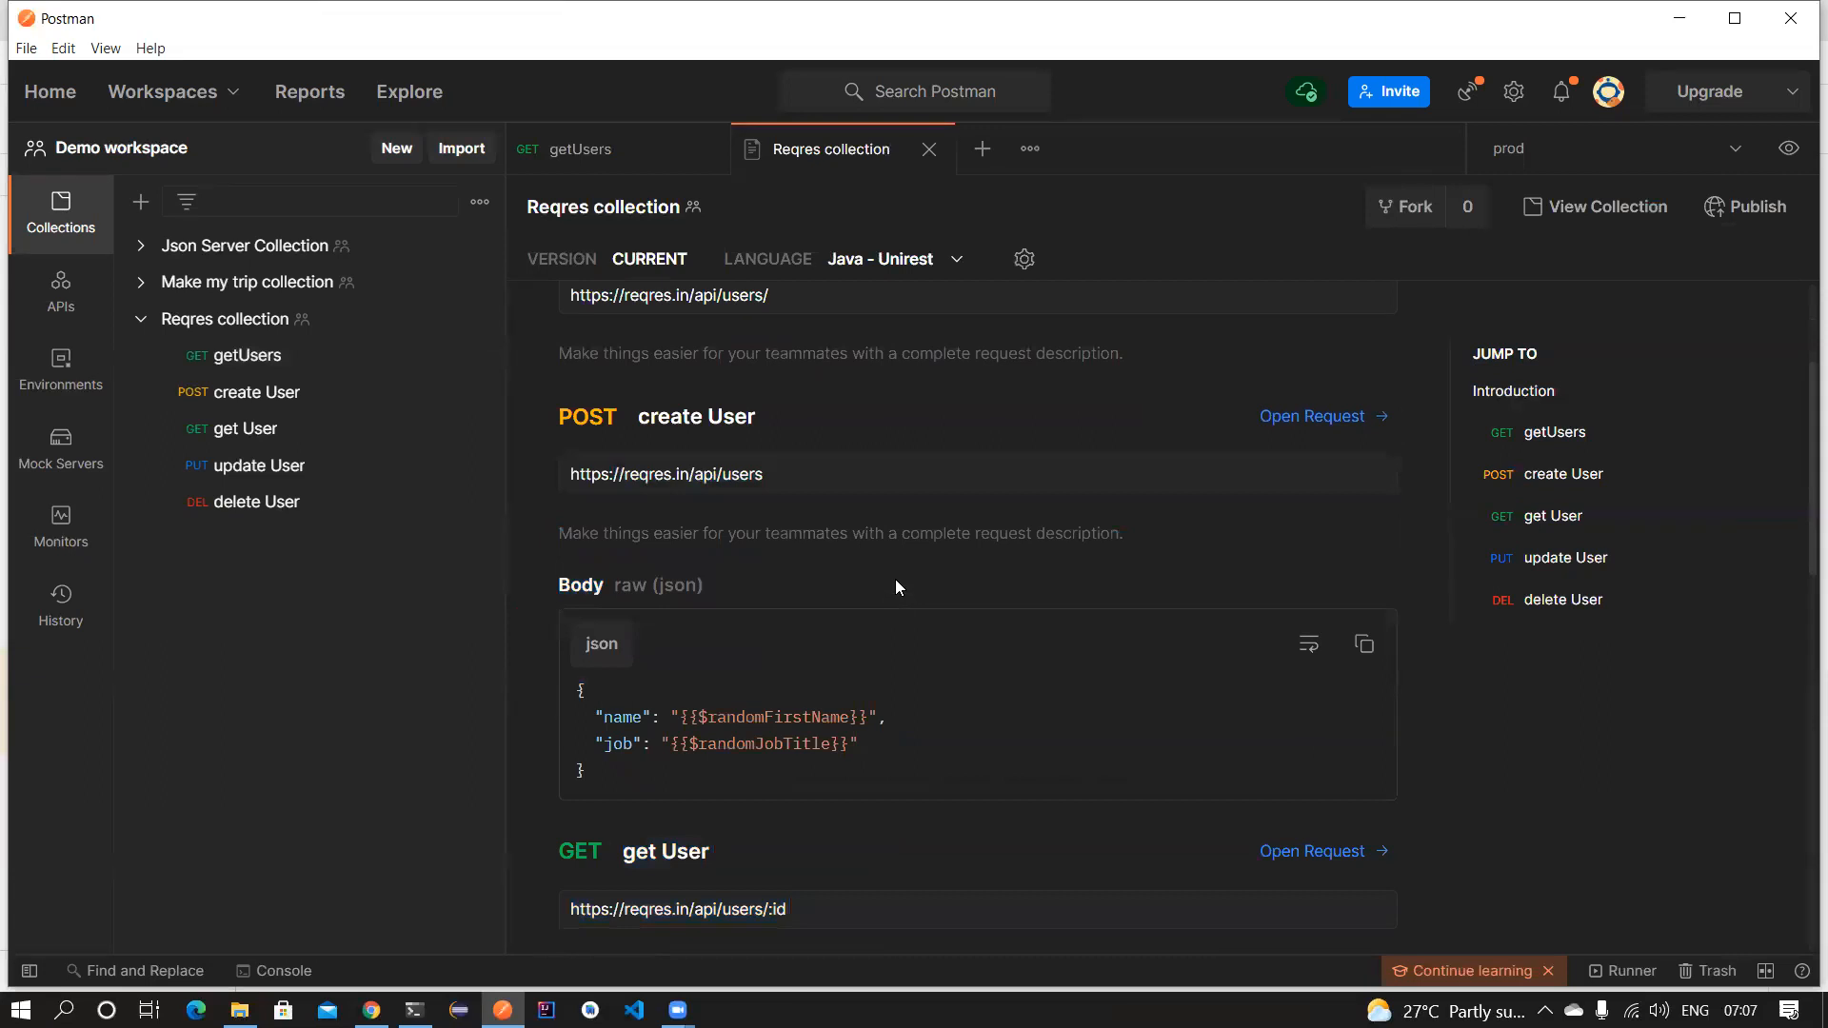
left_click_drag(604, 771, 575, 687)
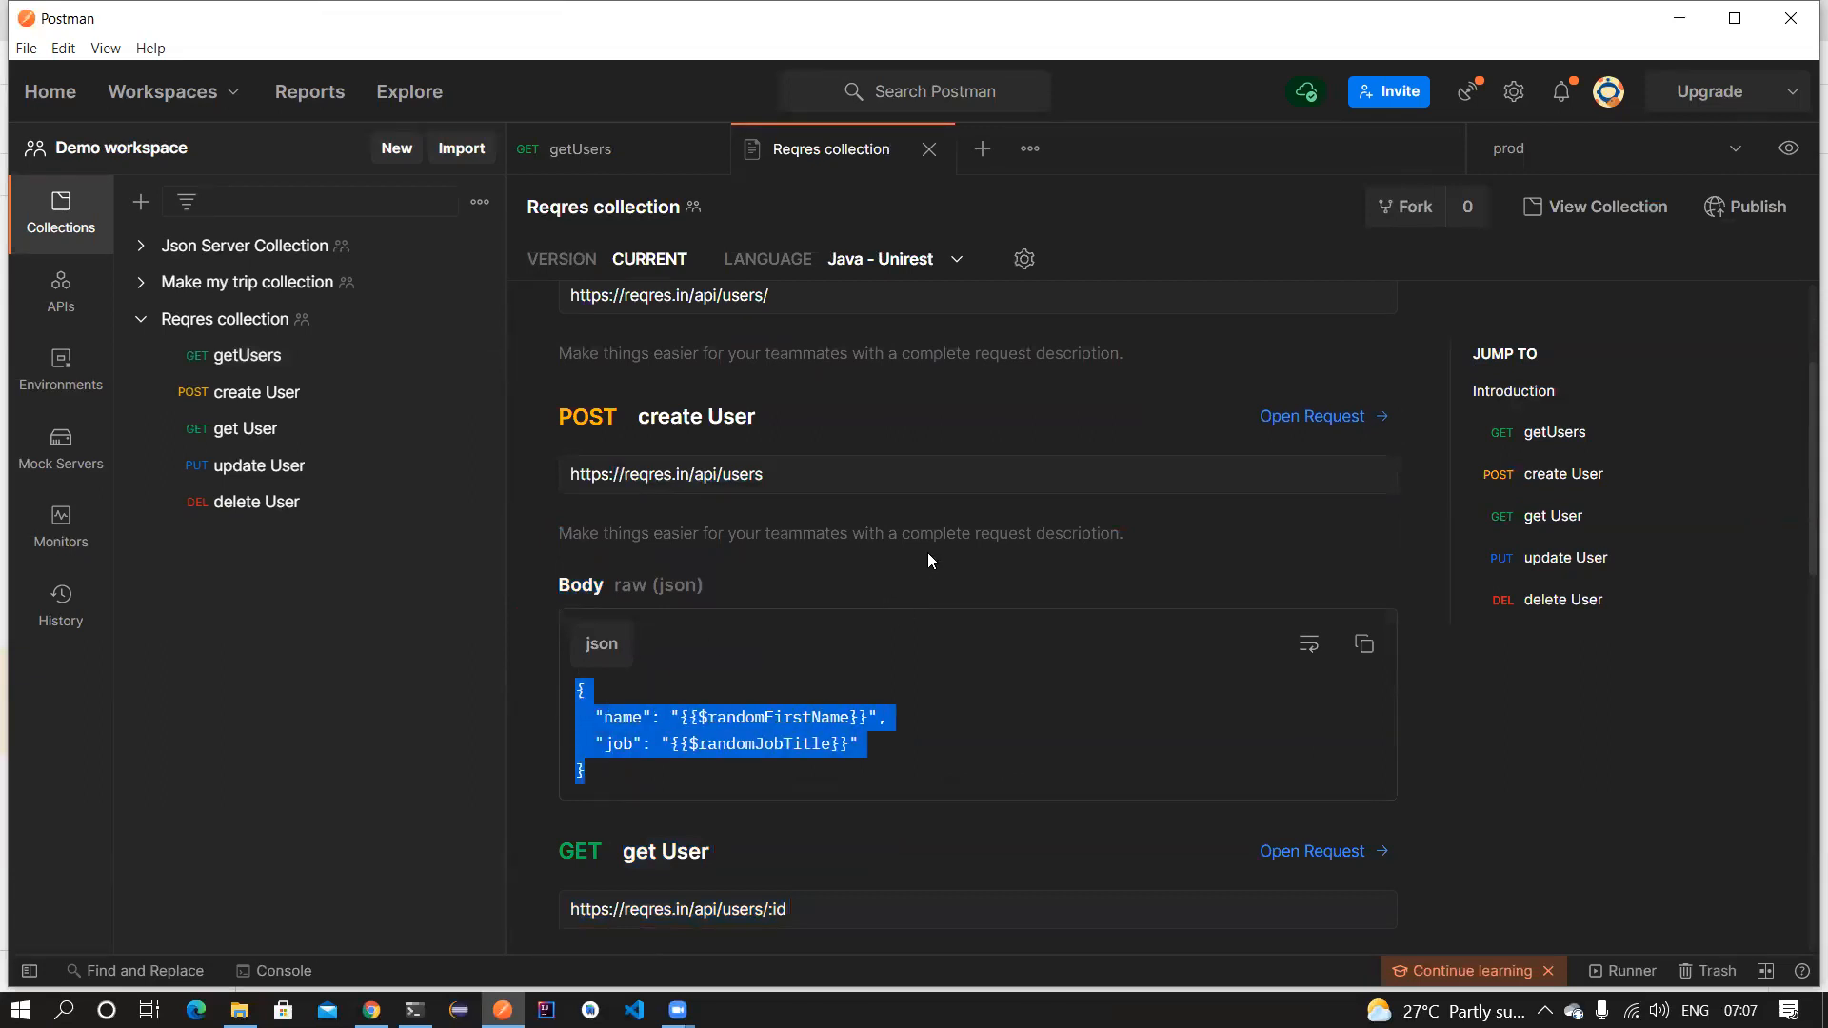
Examine the get User, update User and delete User entries in the documentation, including URLs, path variables and request body.
scroll(912, 558, "down", 3)
left_click(833, 667)
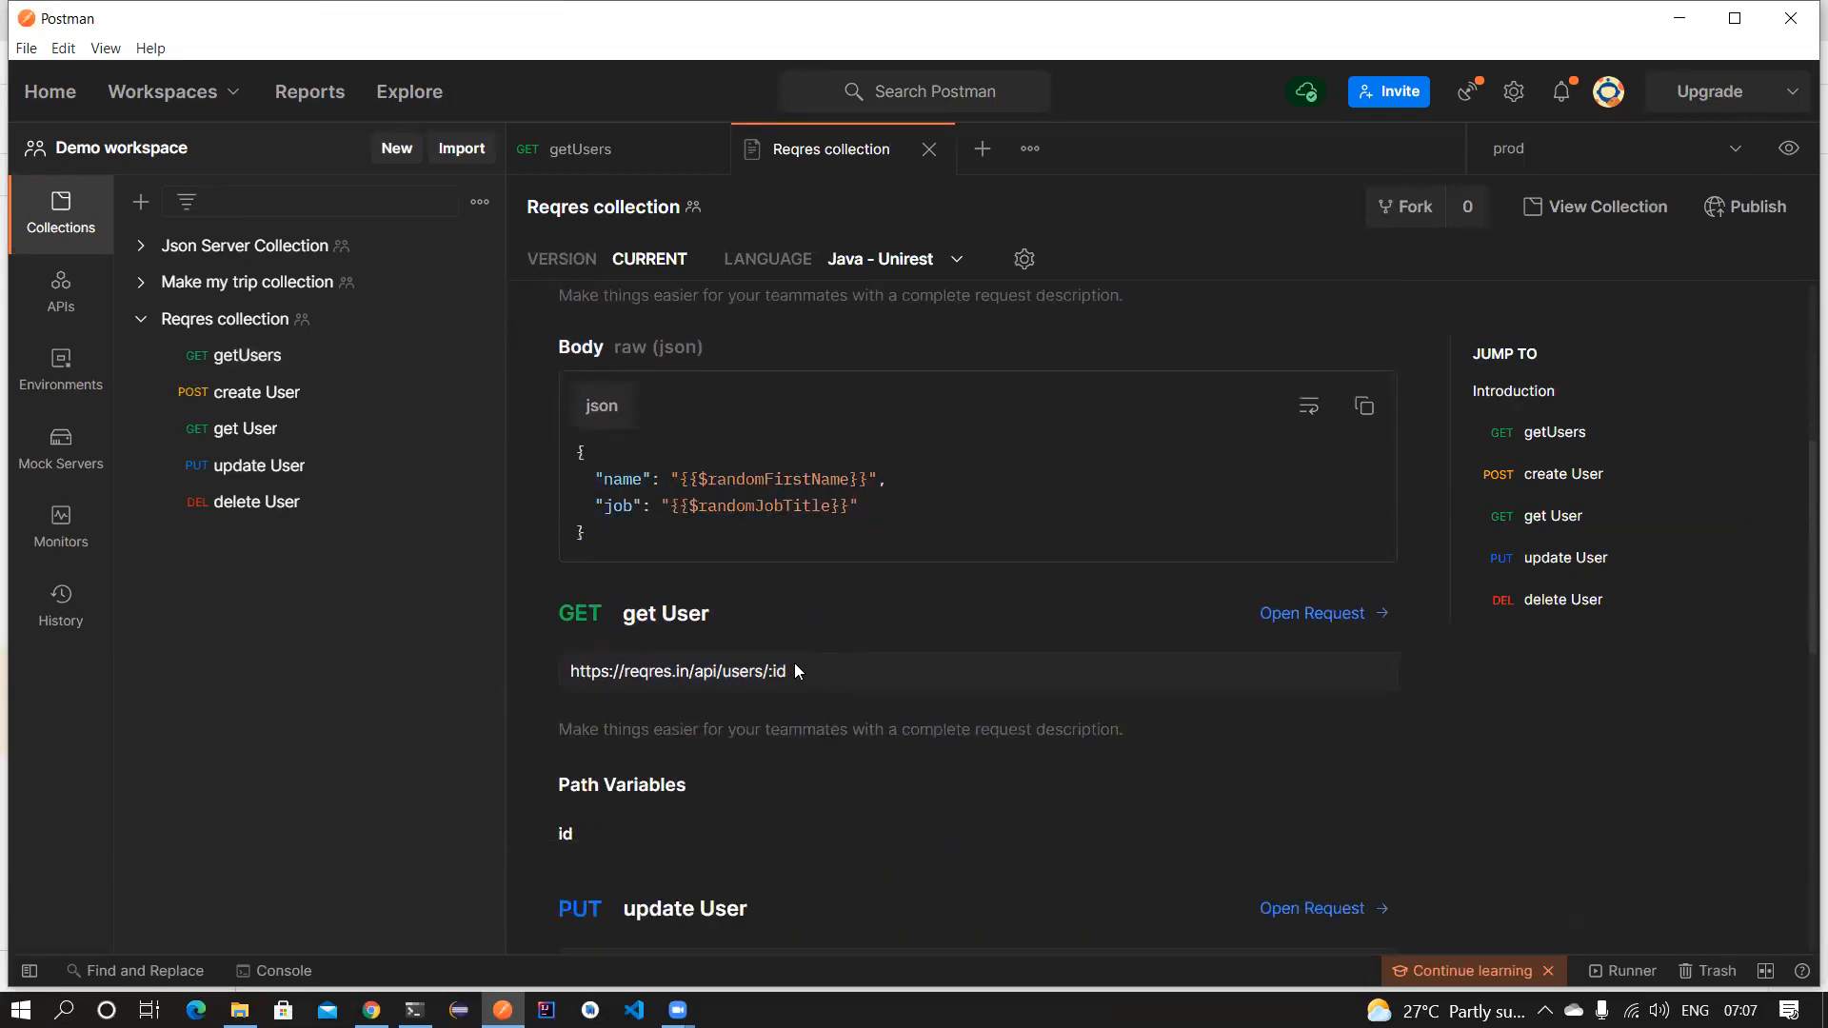
left_click_drag(800, 674, 767, 673)
scroll(833, 627, "down", 3)
scroll(834, 635, "down", 2)
scroll(834, 666, "down", 7)
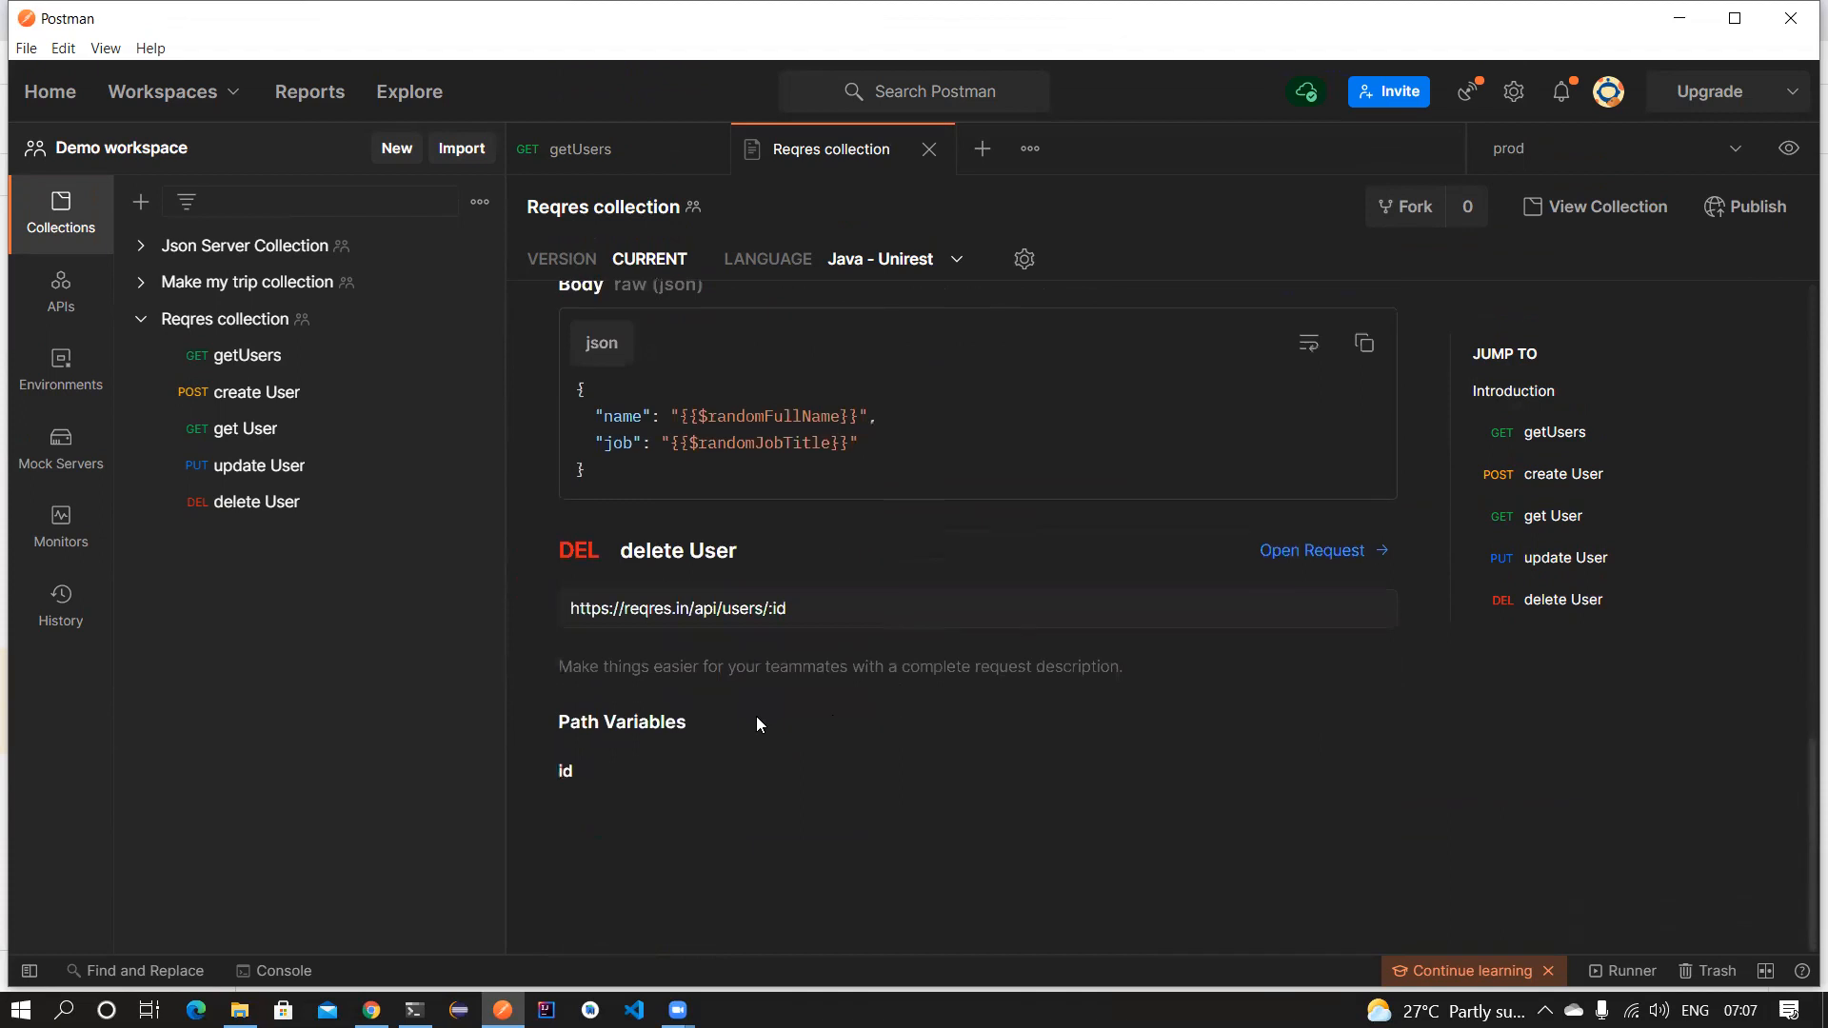
scroll(638, 498, "up", 1)
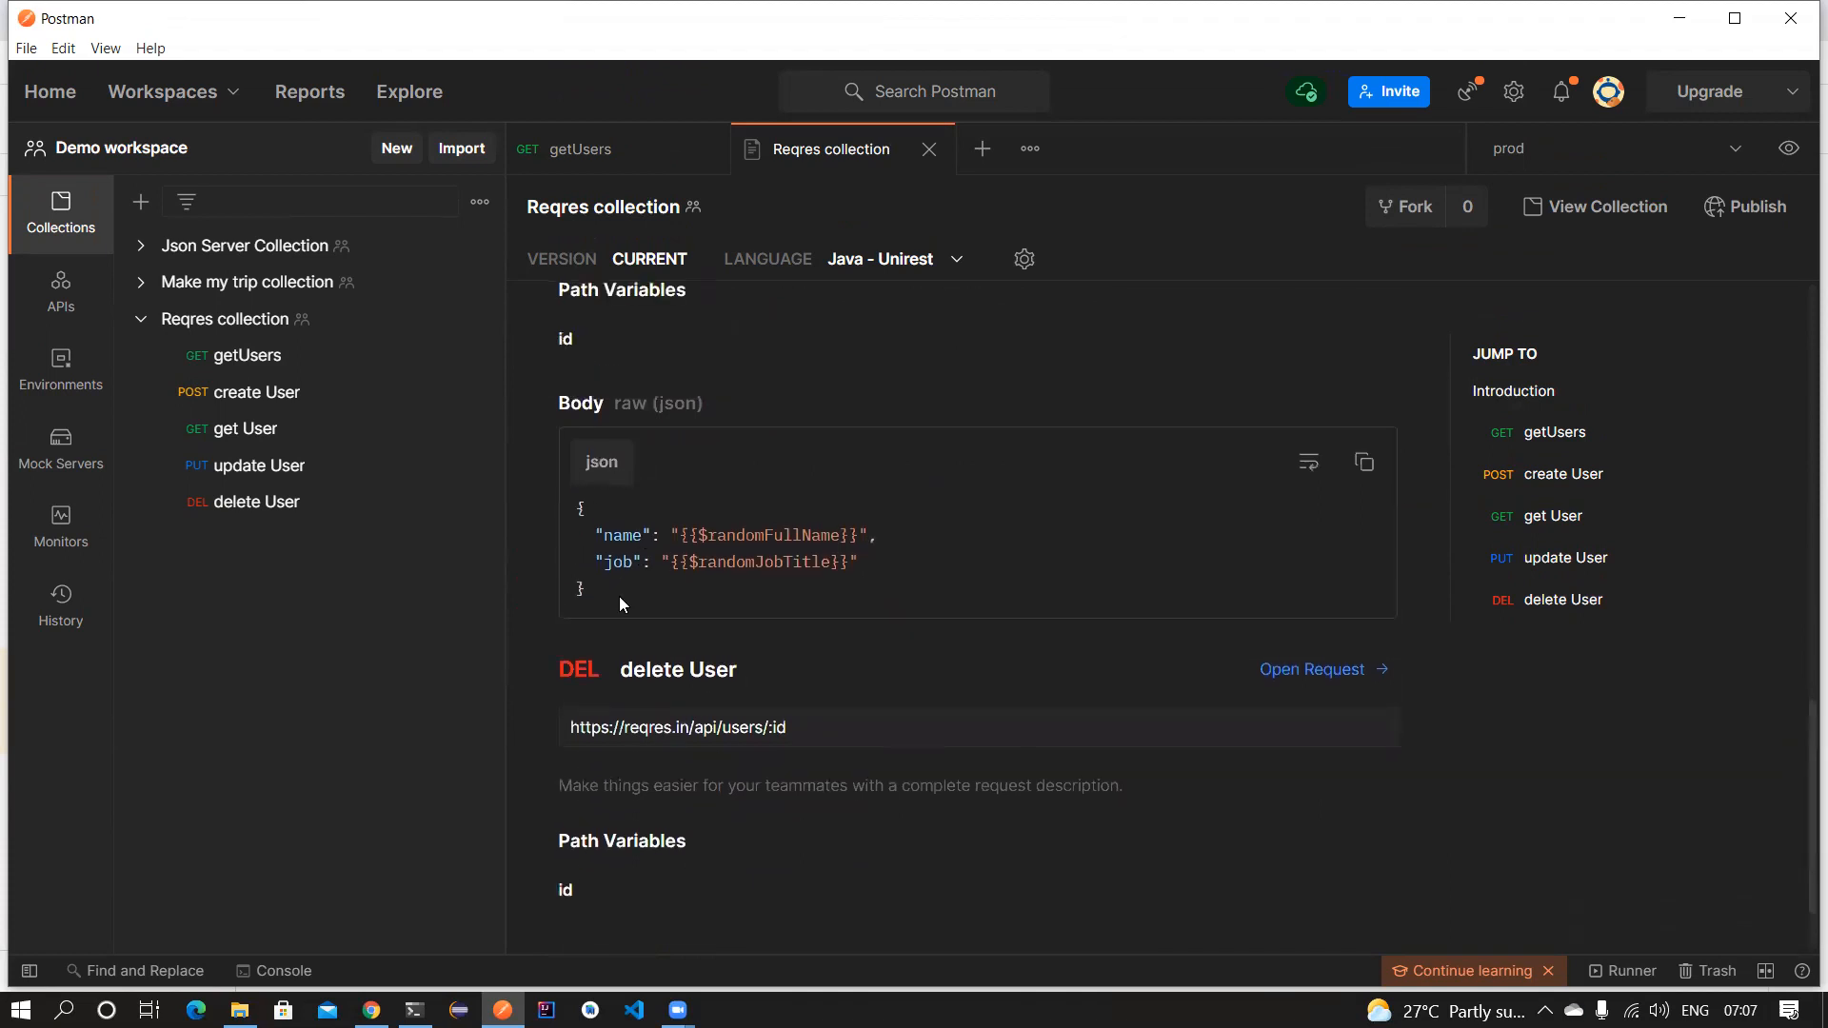
left_click_drag(618, 583, 562, 513)
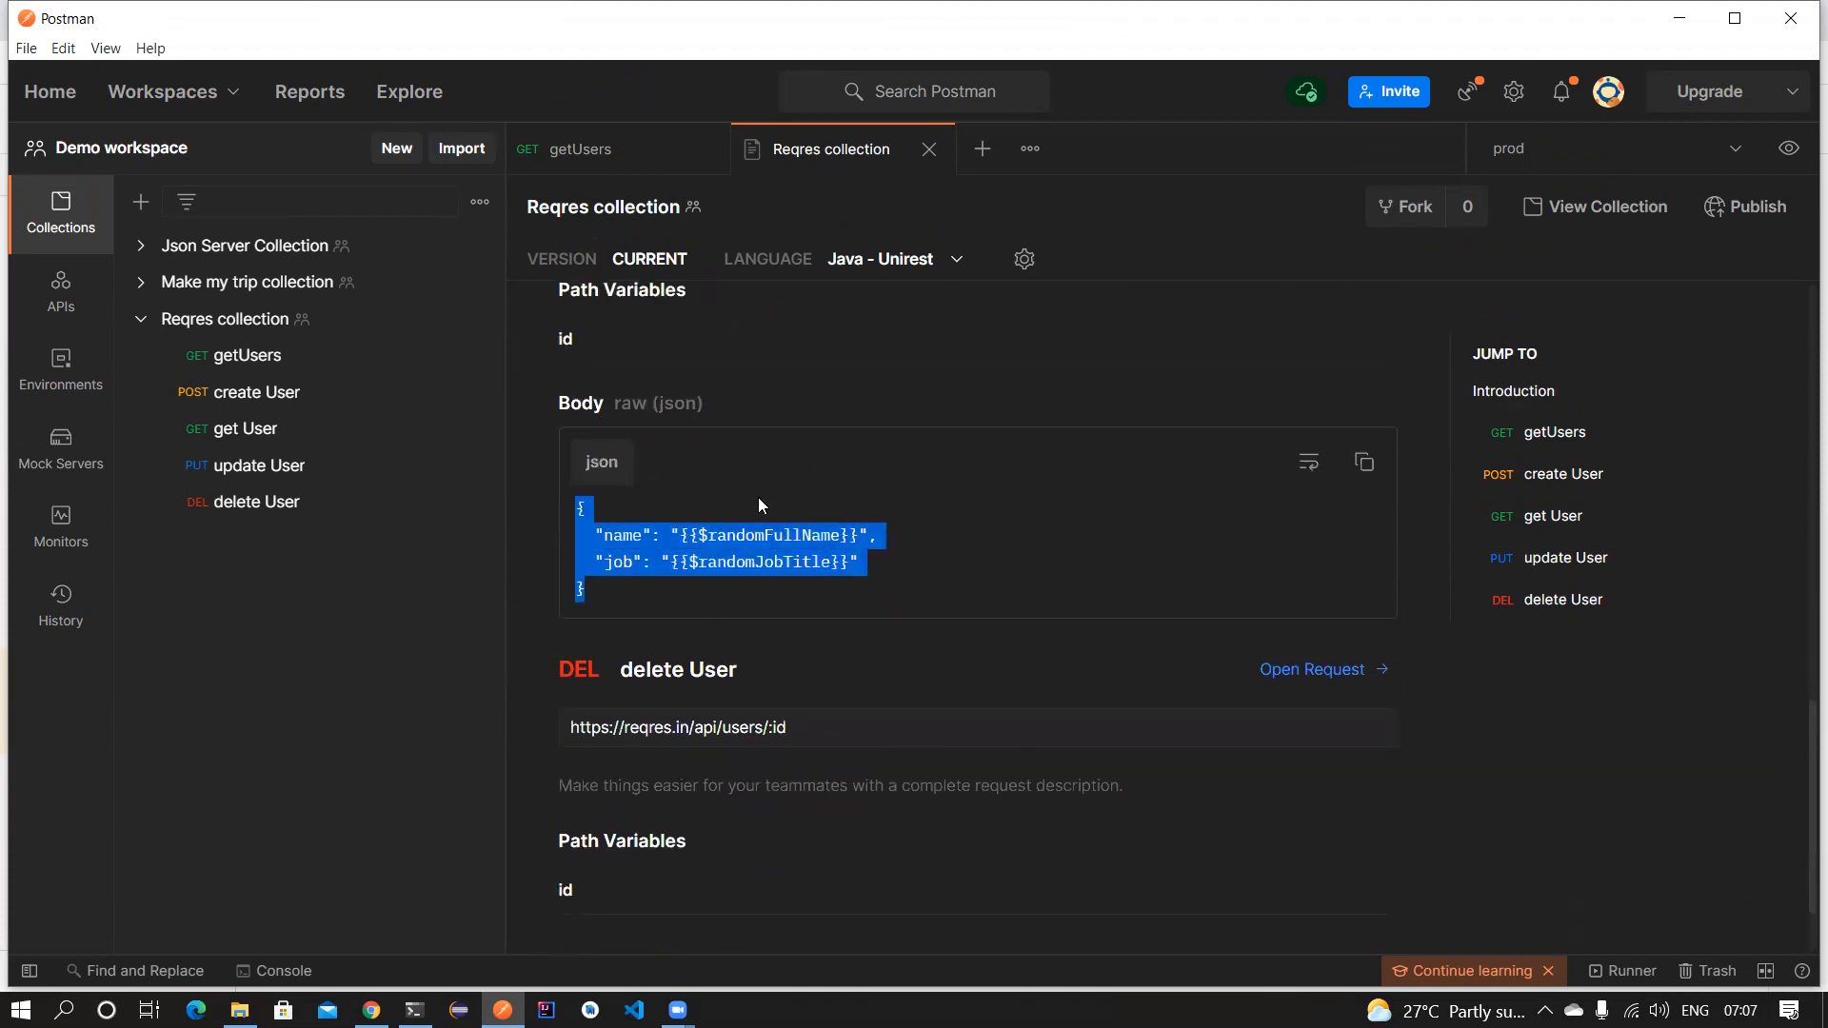
scroll(783, 809, "down", 1)
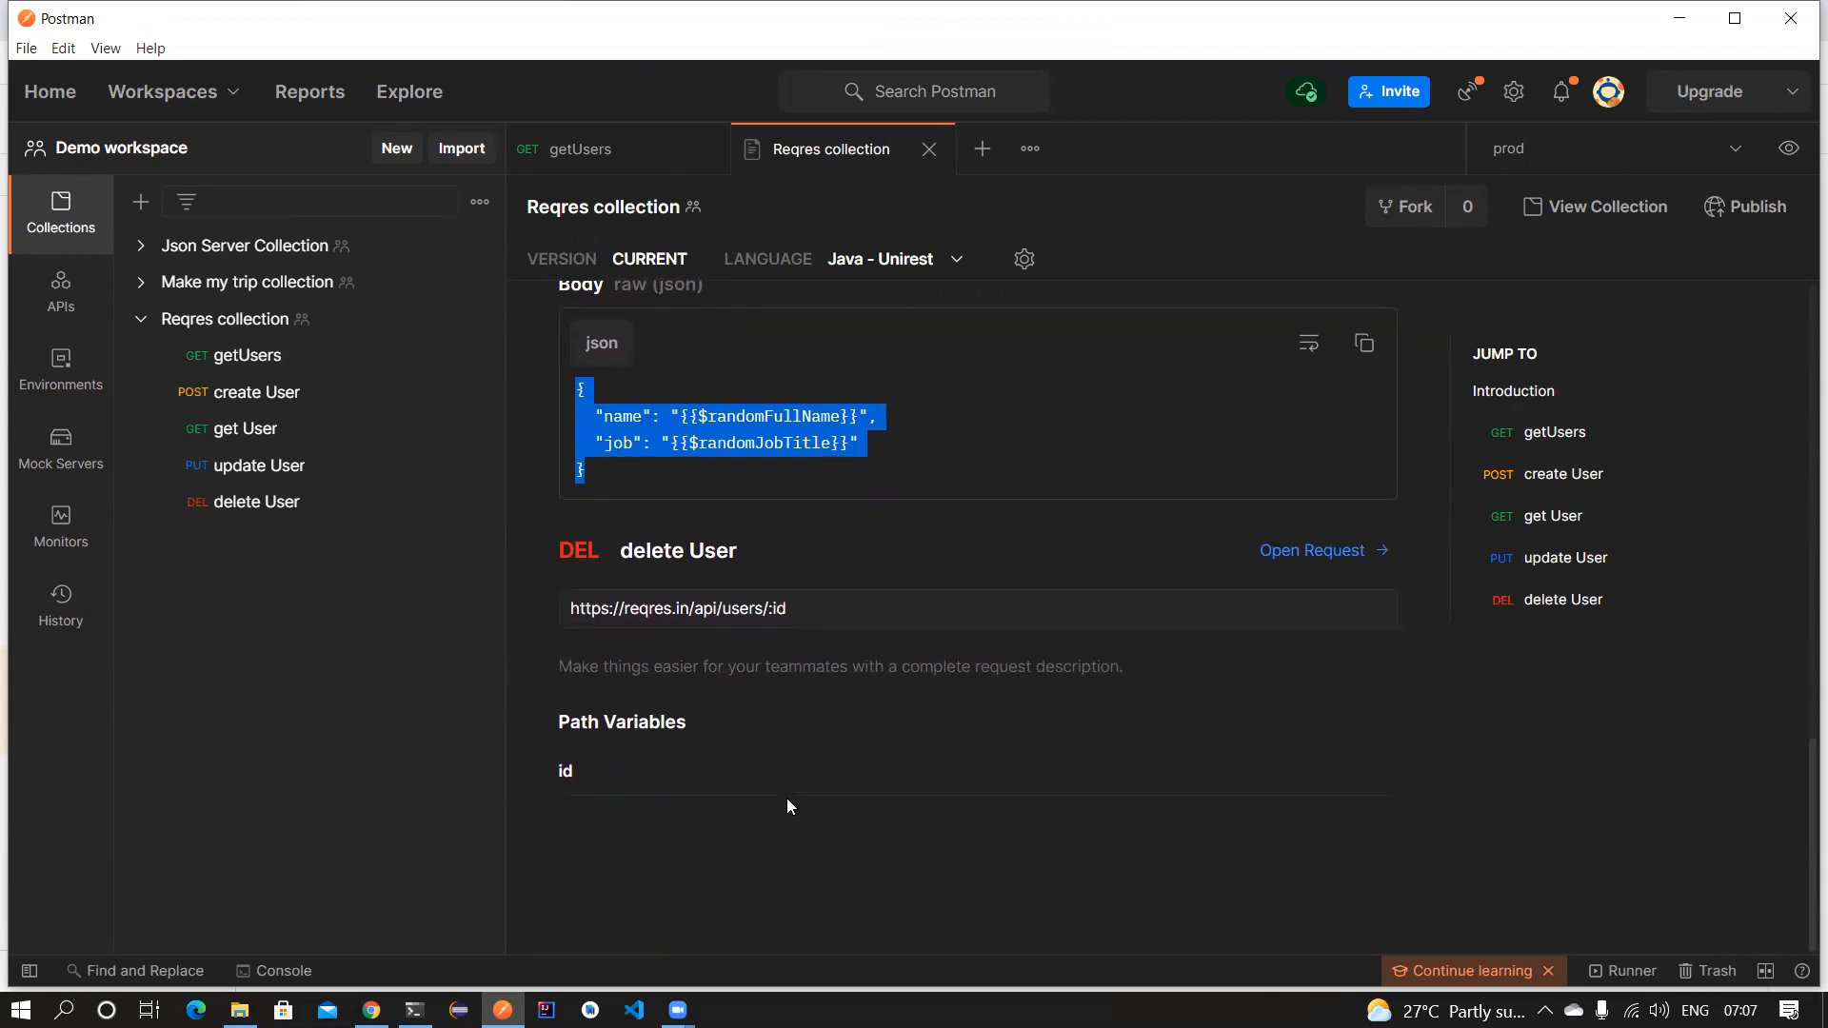
scroll(787, 798, "up", 15)
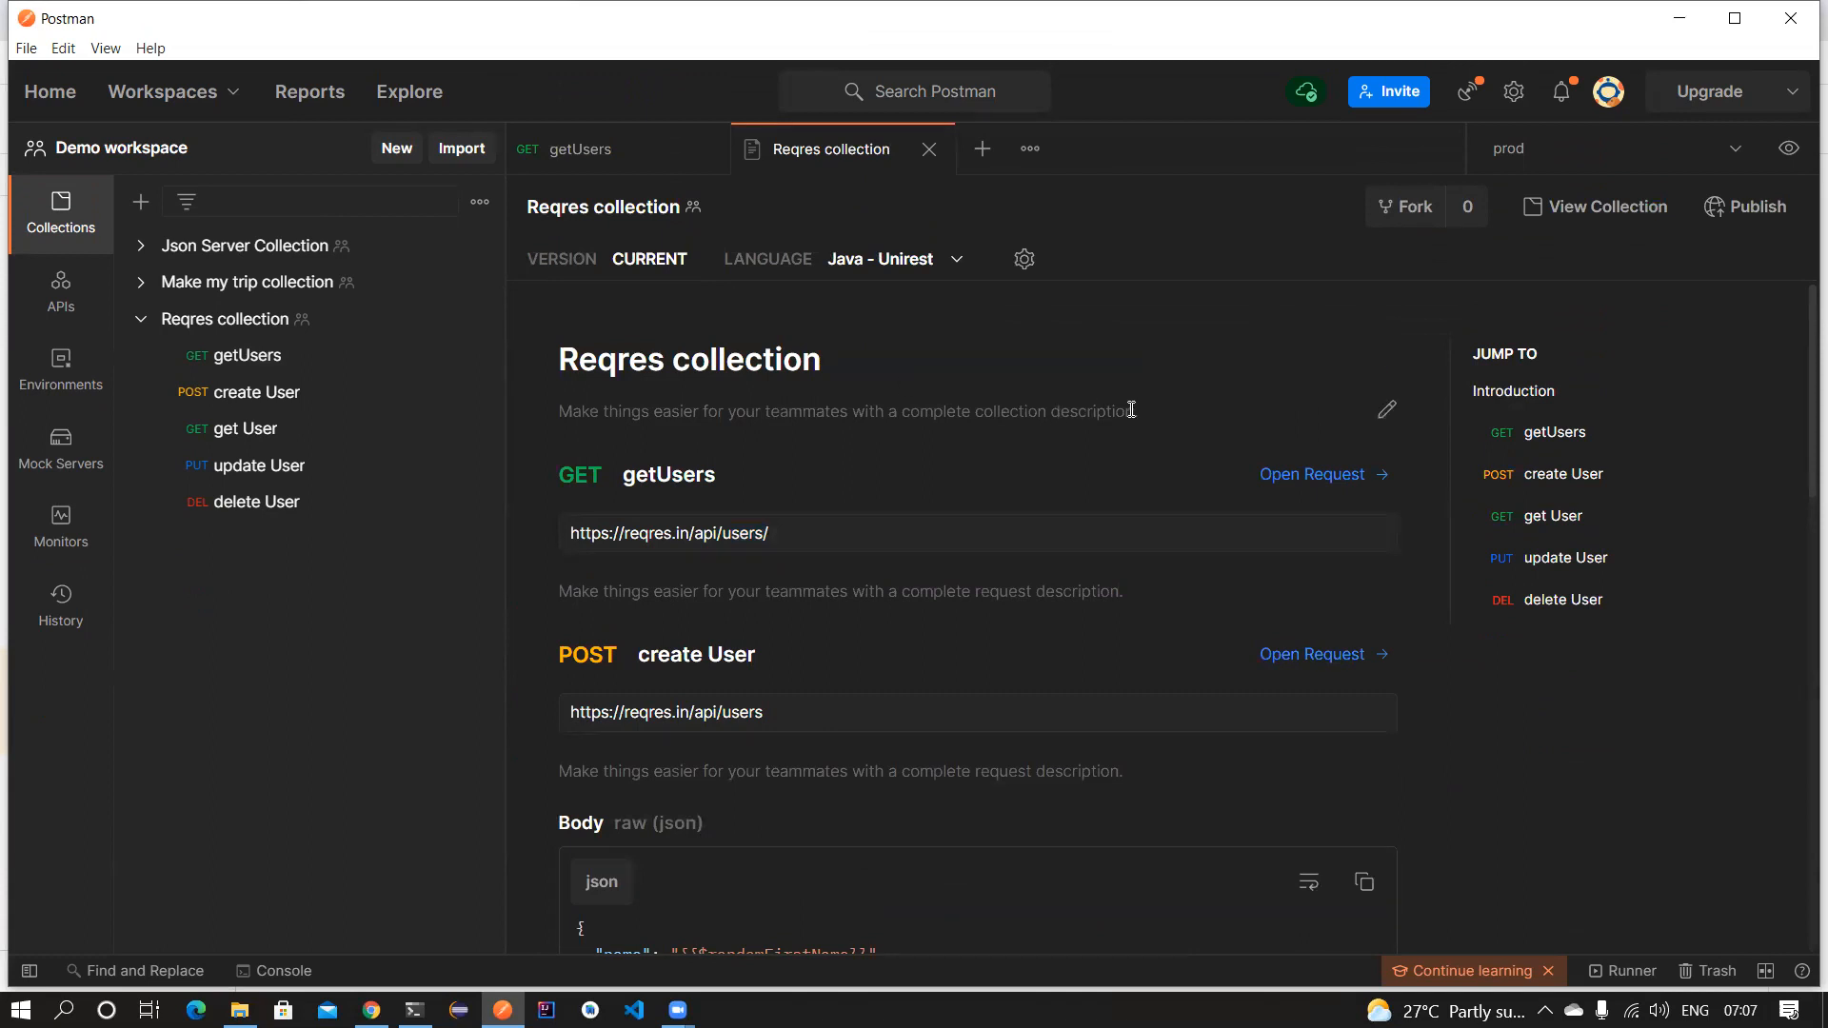
Add, preview and save the collection description "This collection is created to basically demonstrate about how we can perform CRUD operation with Reqres dummy api's.".
left_click(998, 410)
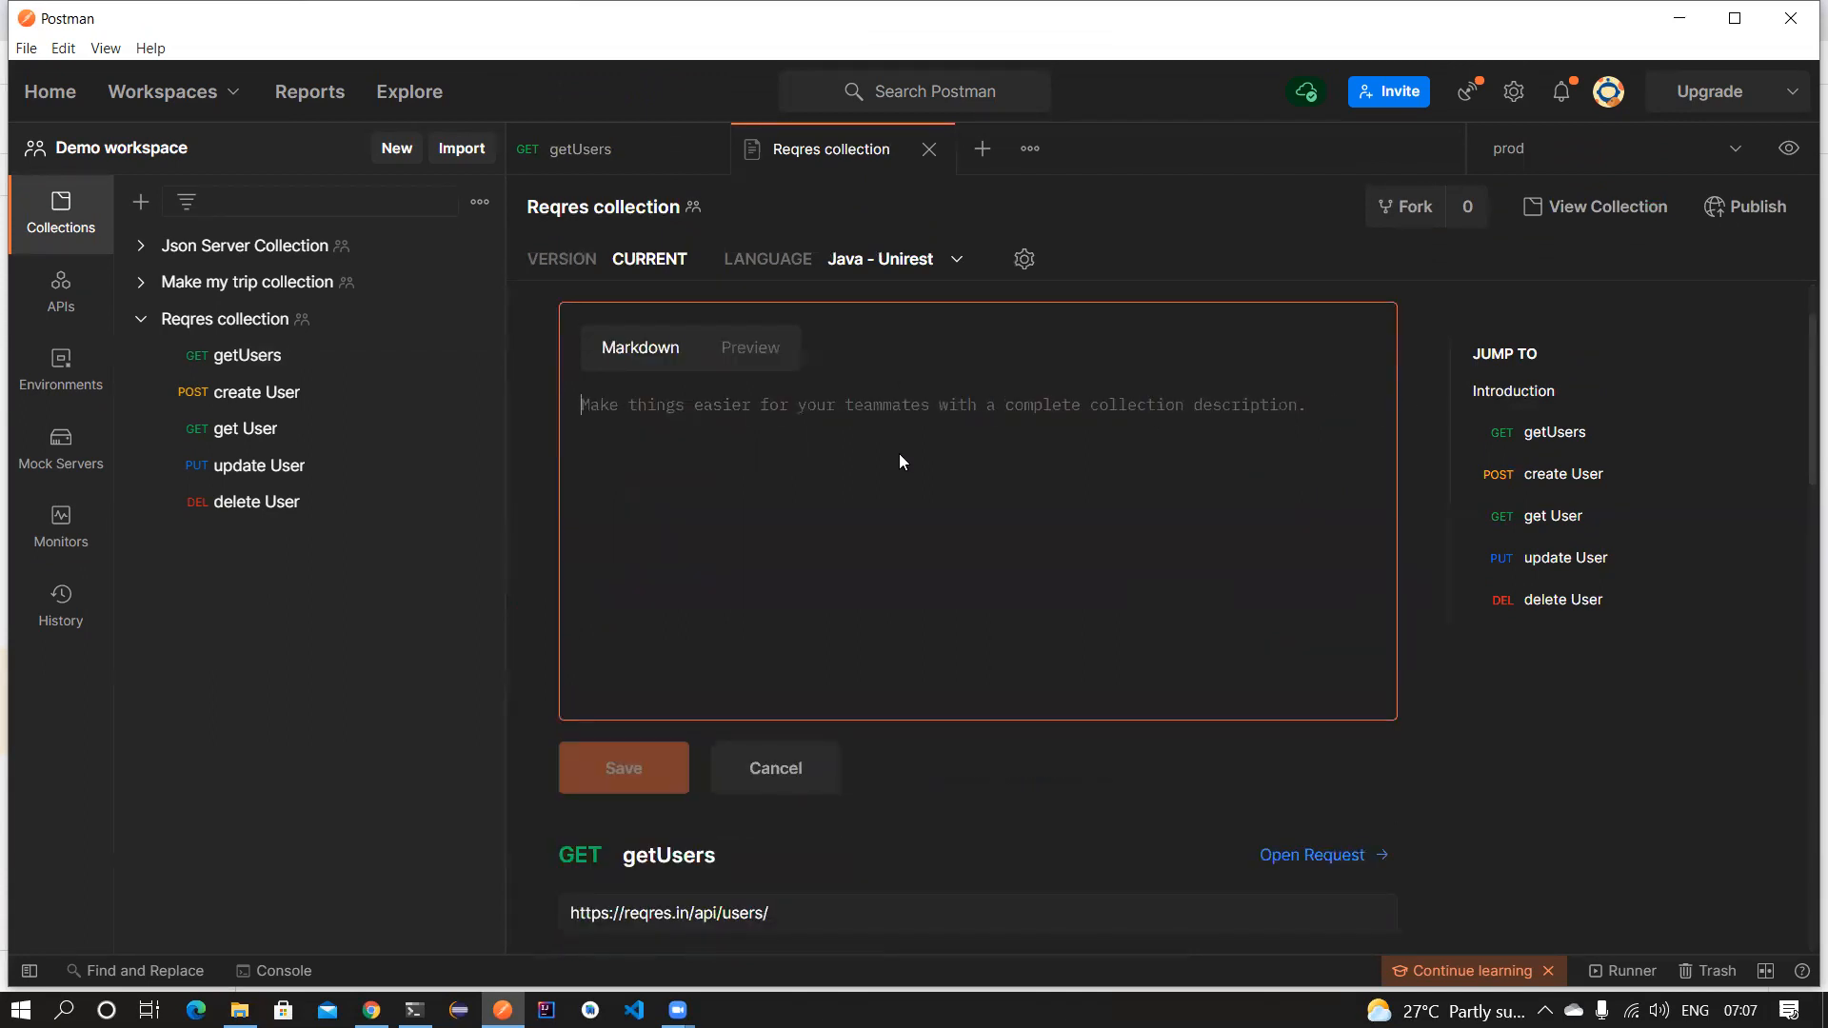
type("This")
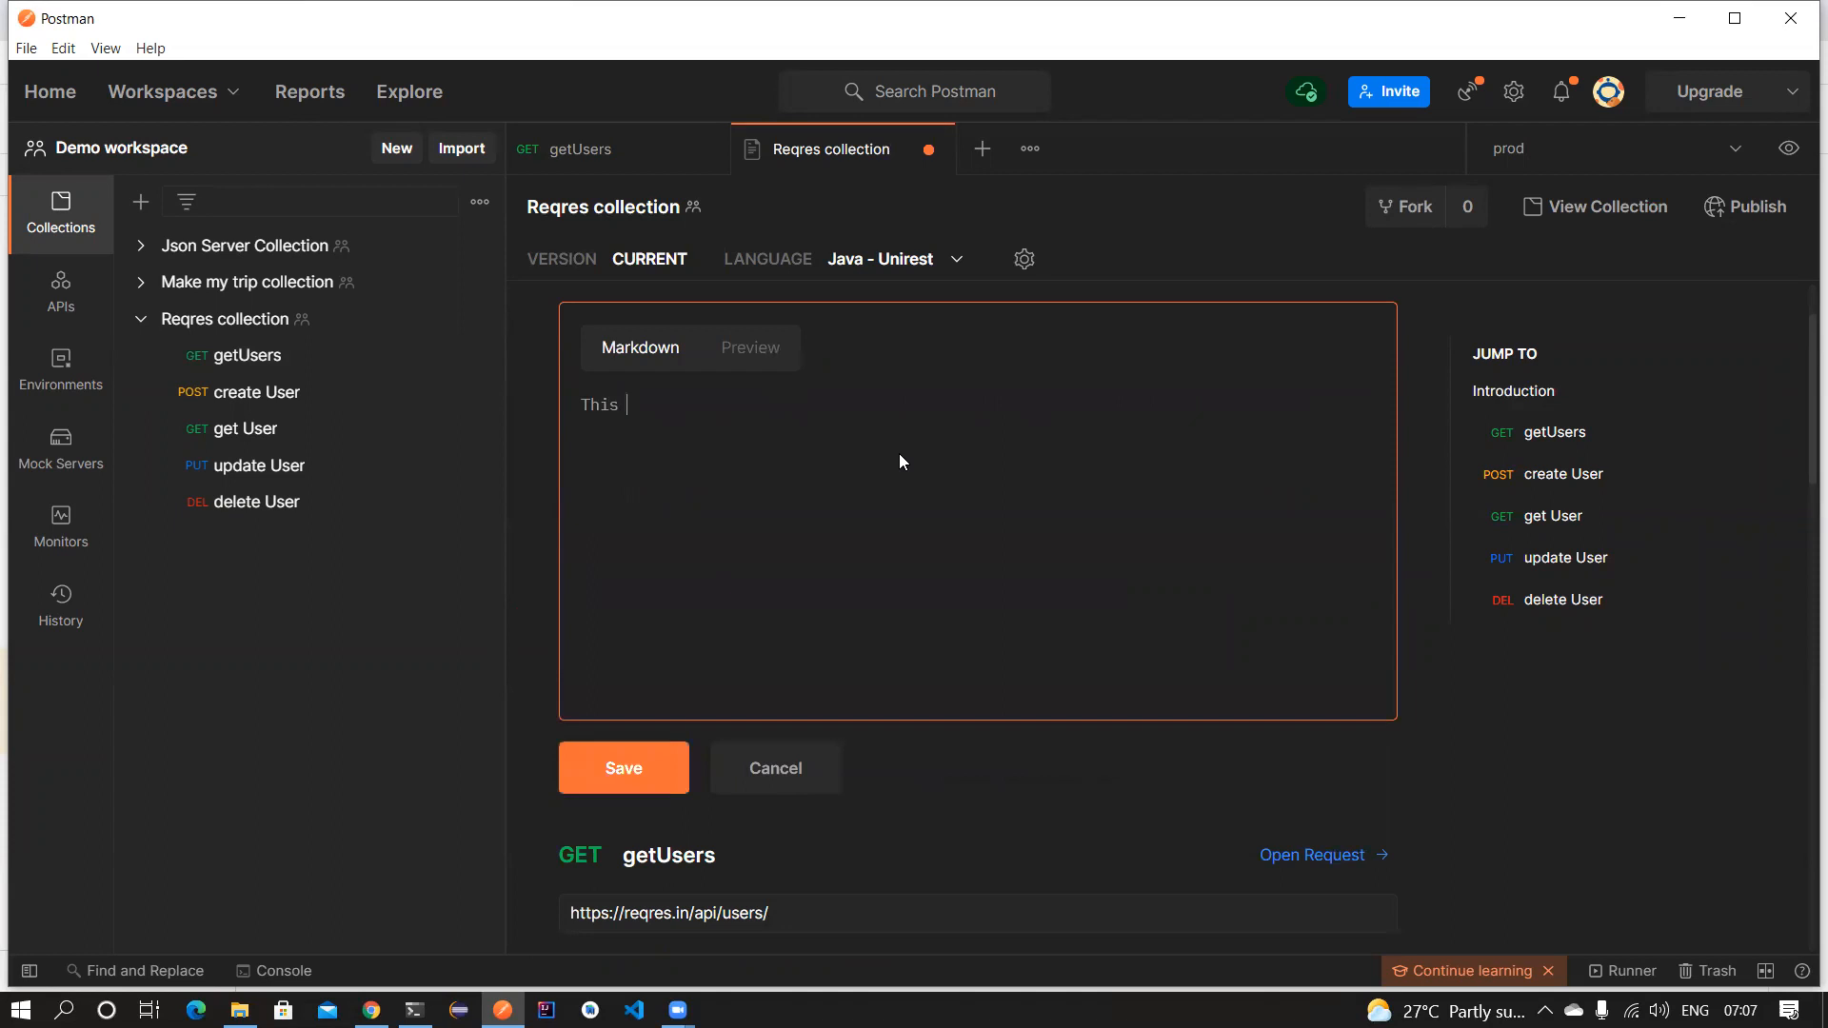
type(" collection is created to ")
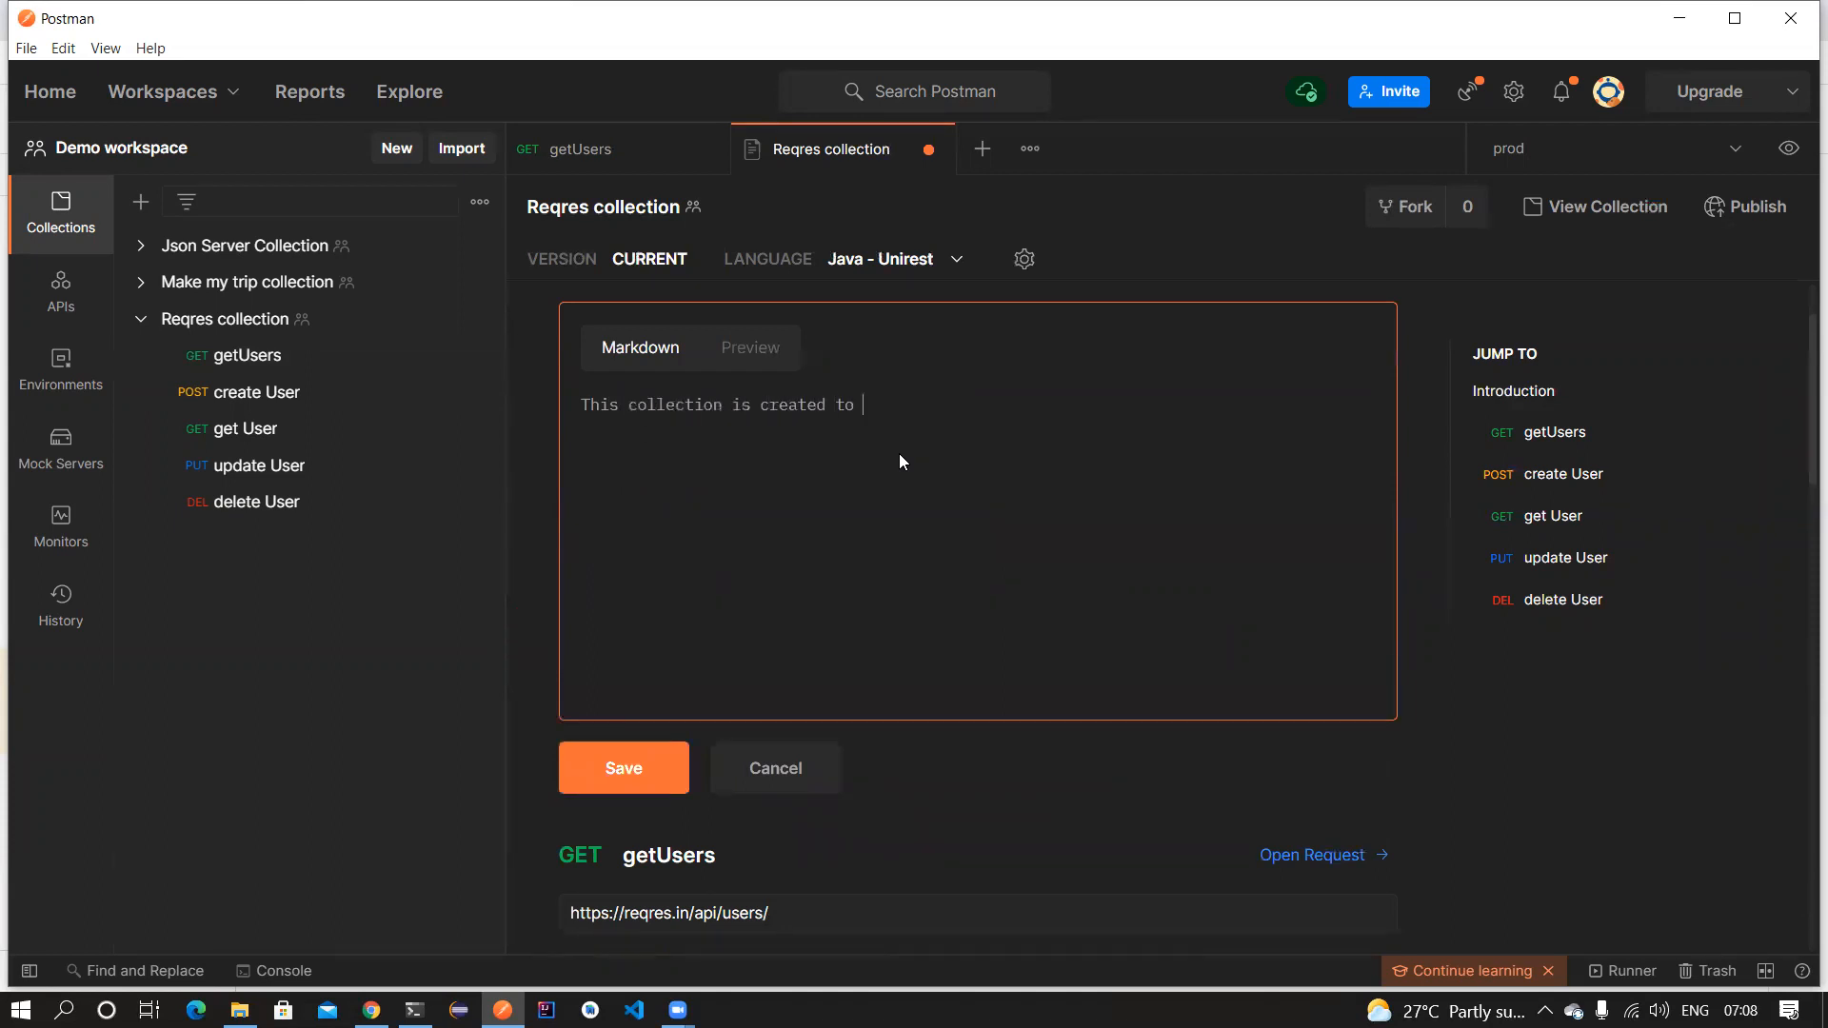
type("basically demonstrate about how we can perform CRUD operation with Re")
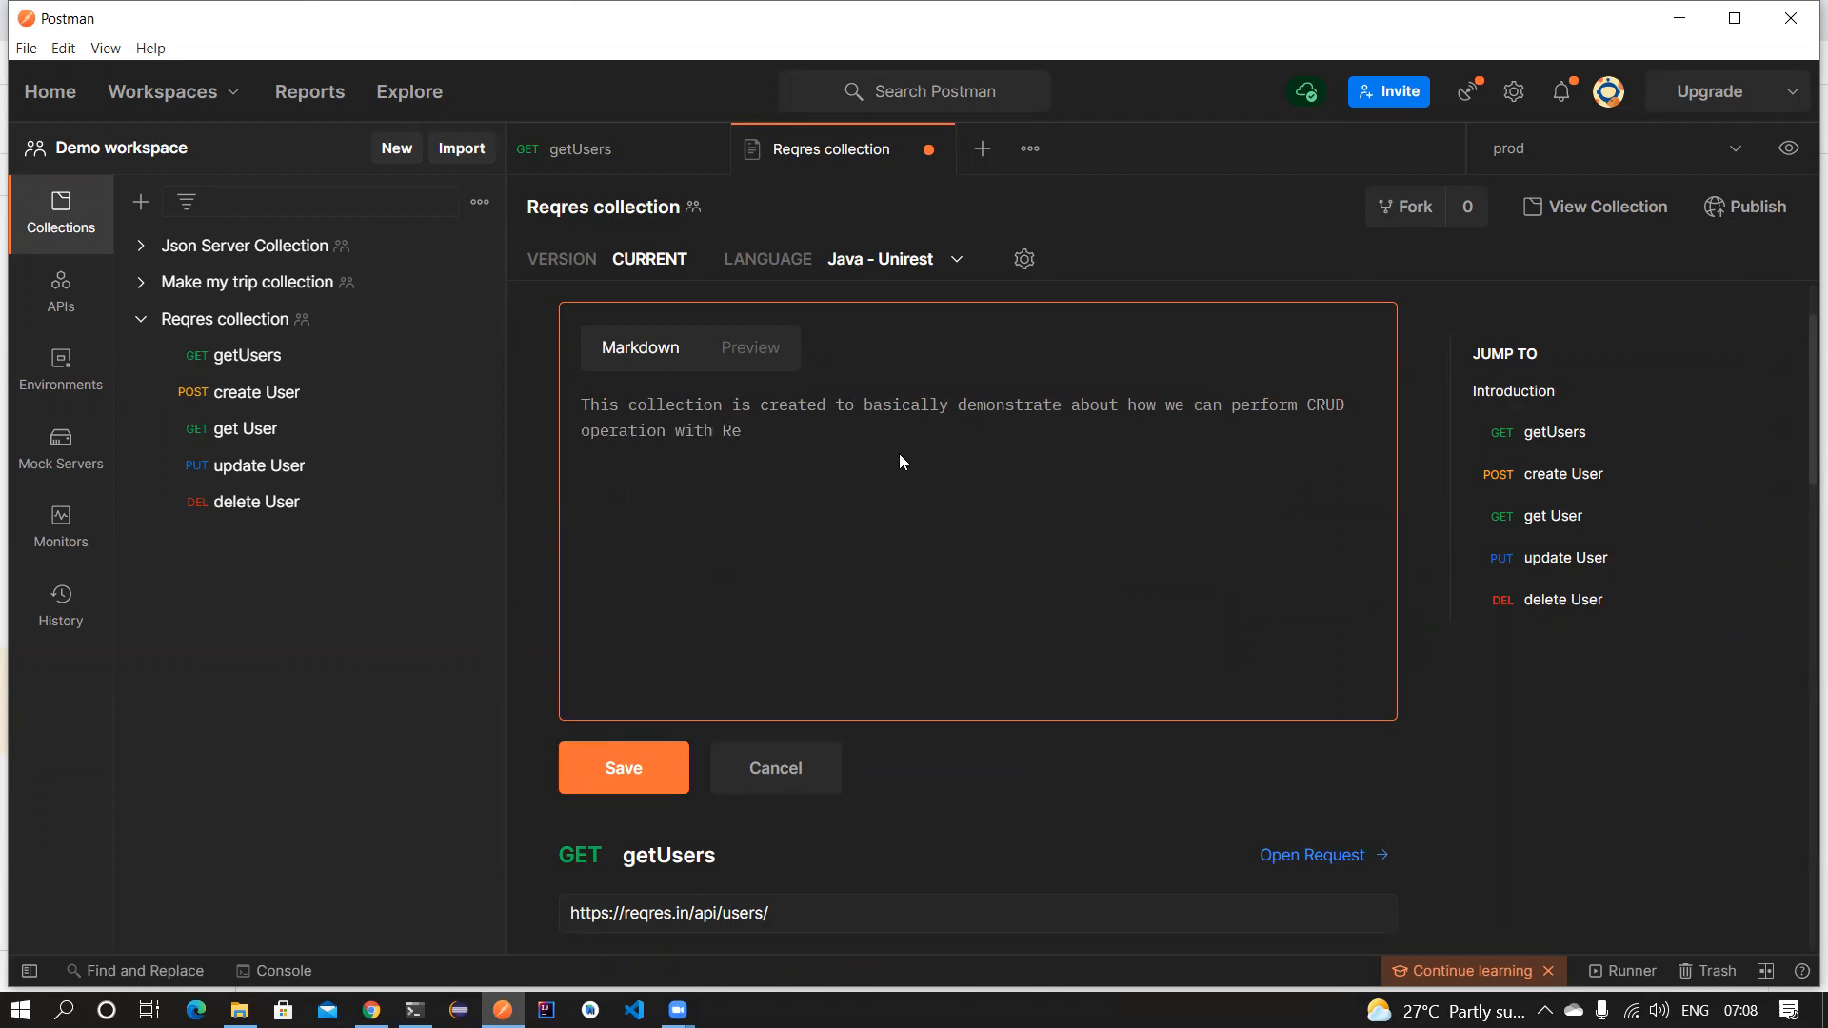
type("qres dummy api's.")
left_click(752, 354)
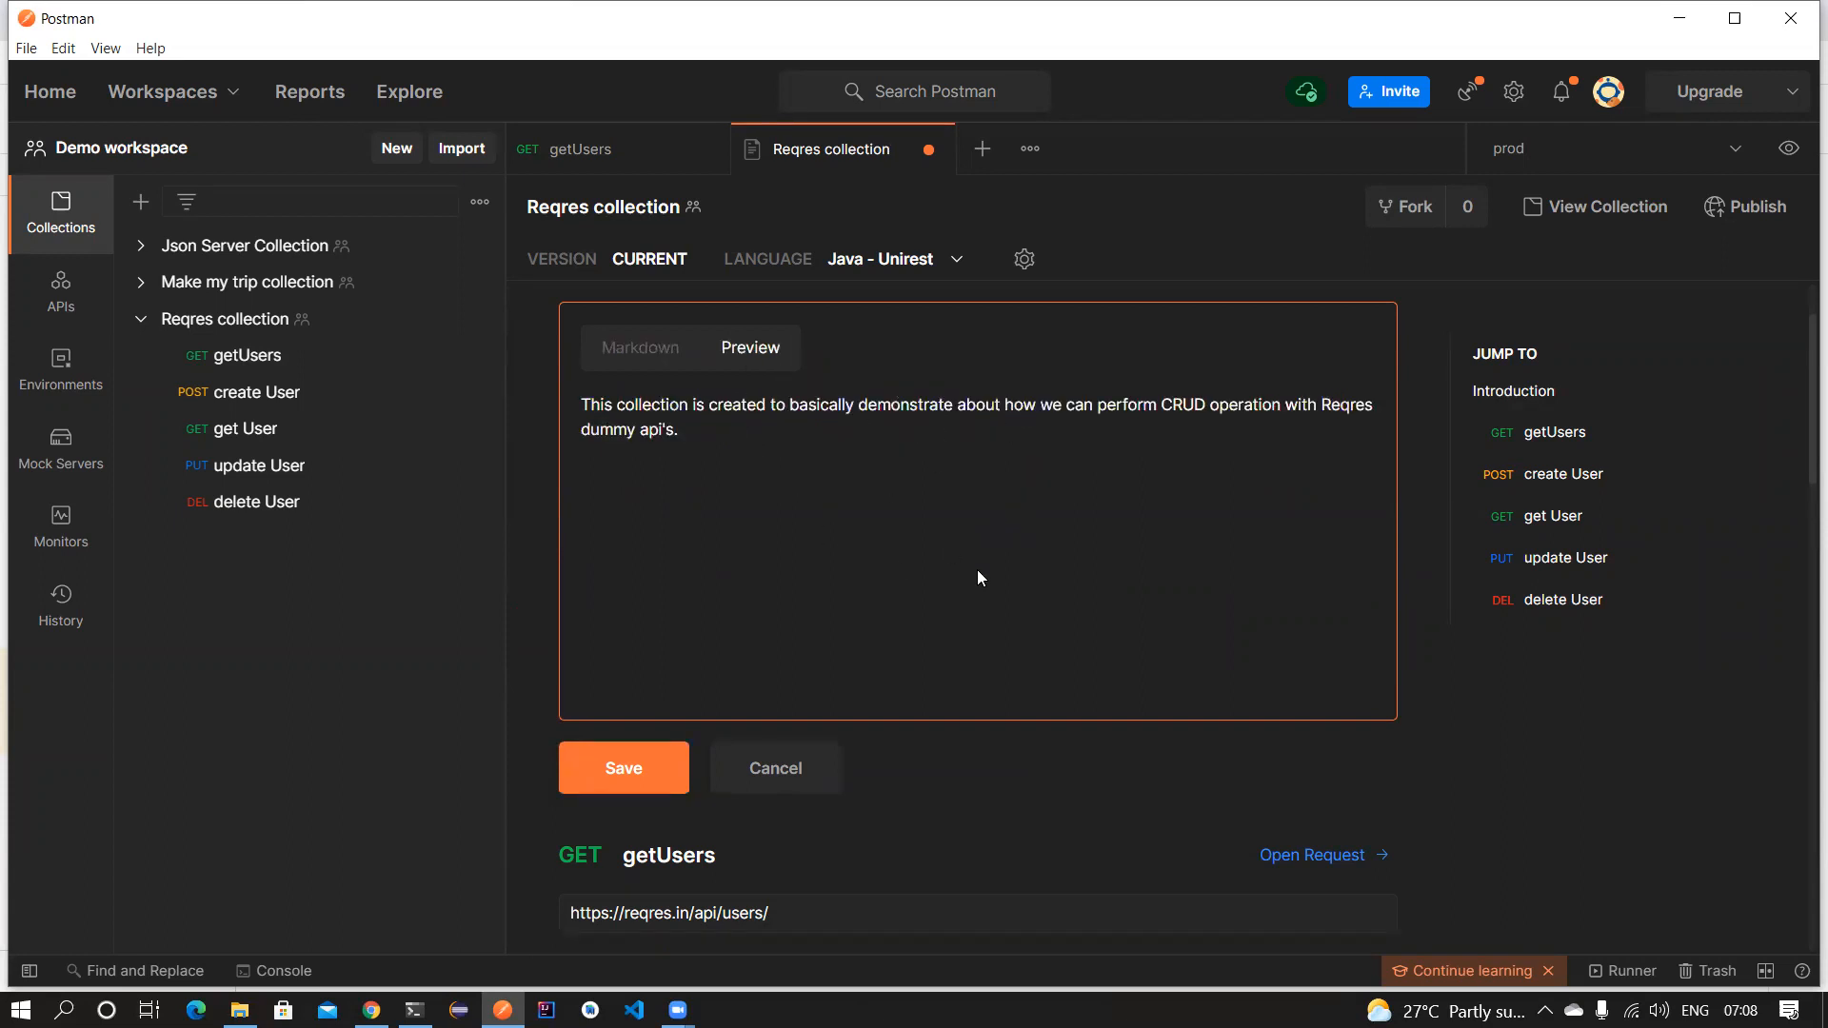
left_click(645, 767)
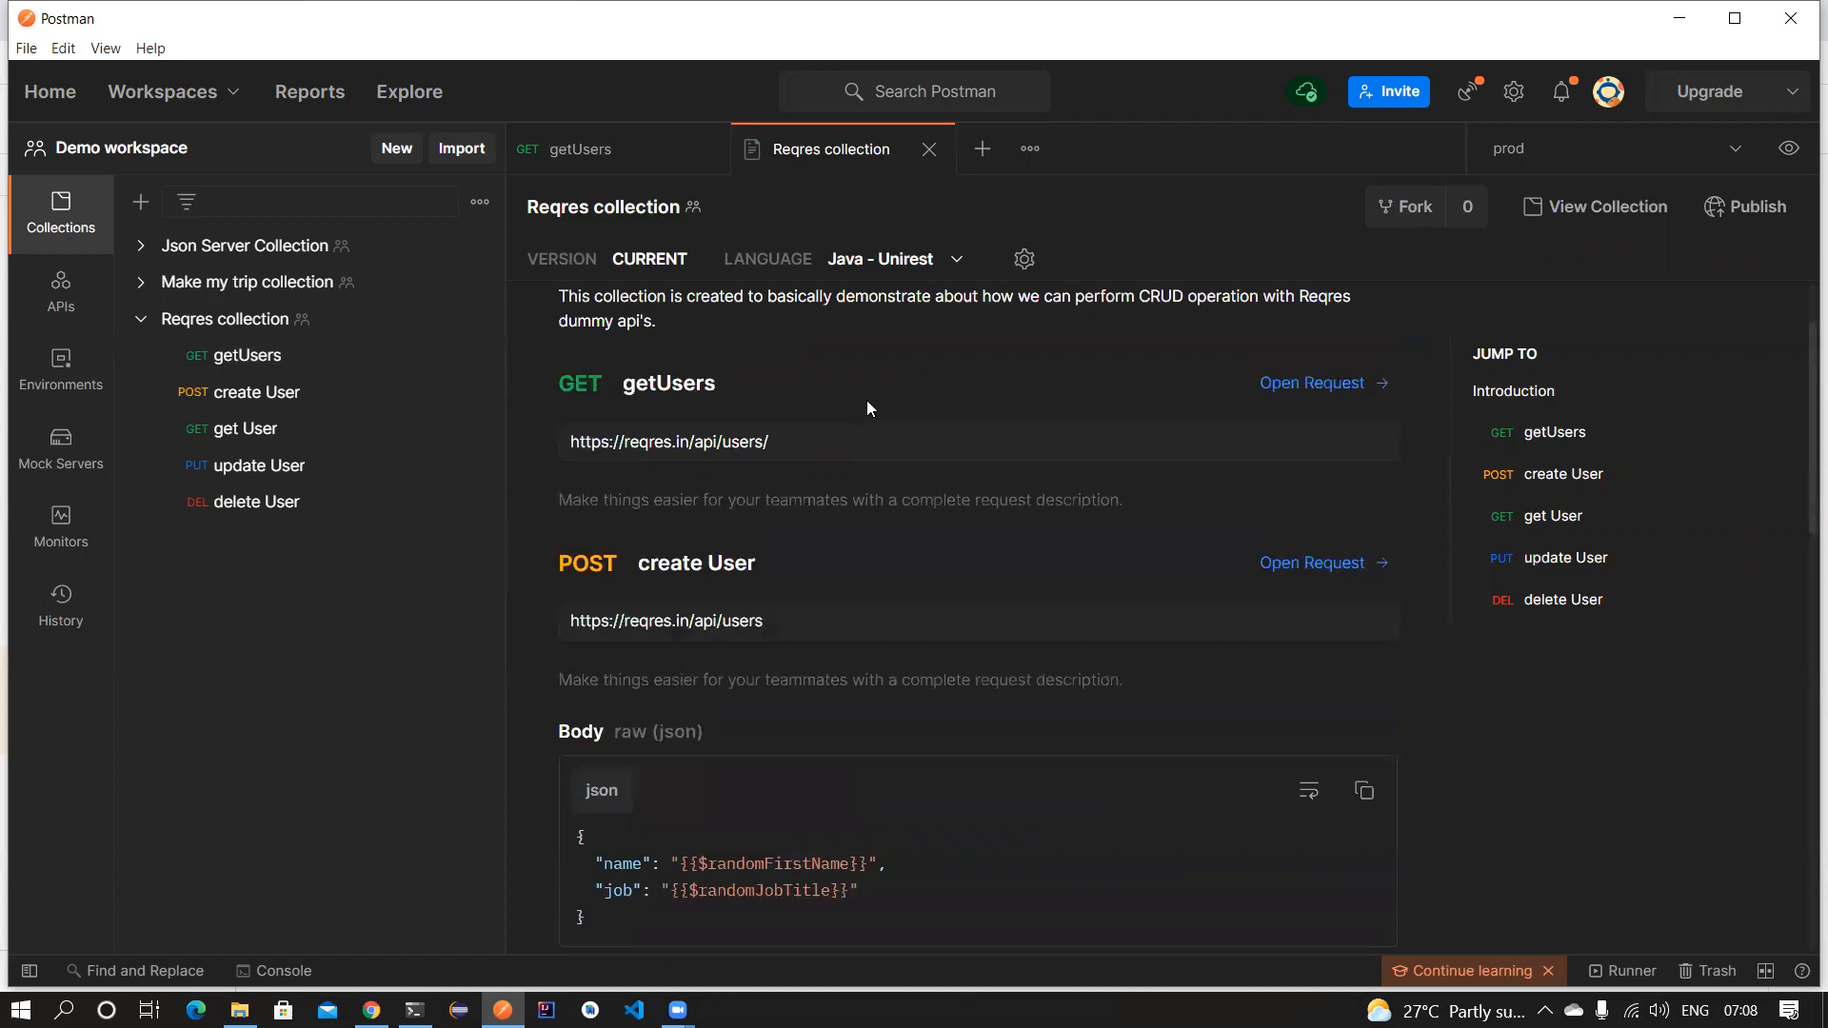
Add and save the description "This fetches the details about all the users" for the getUsers request in the documentation.
scroll(657, 402, "up", 1)
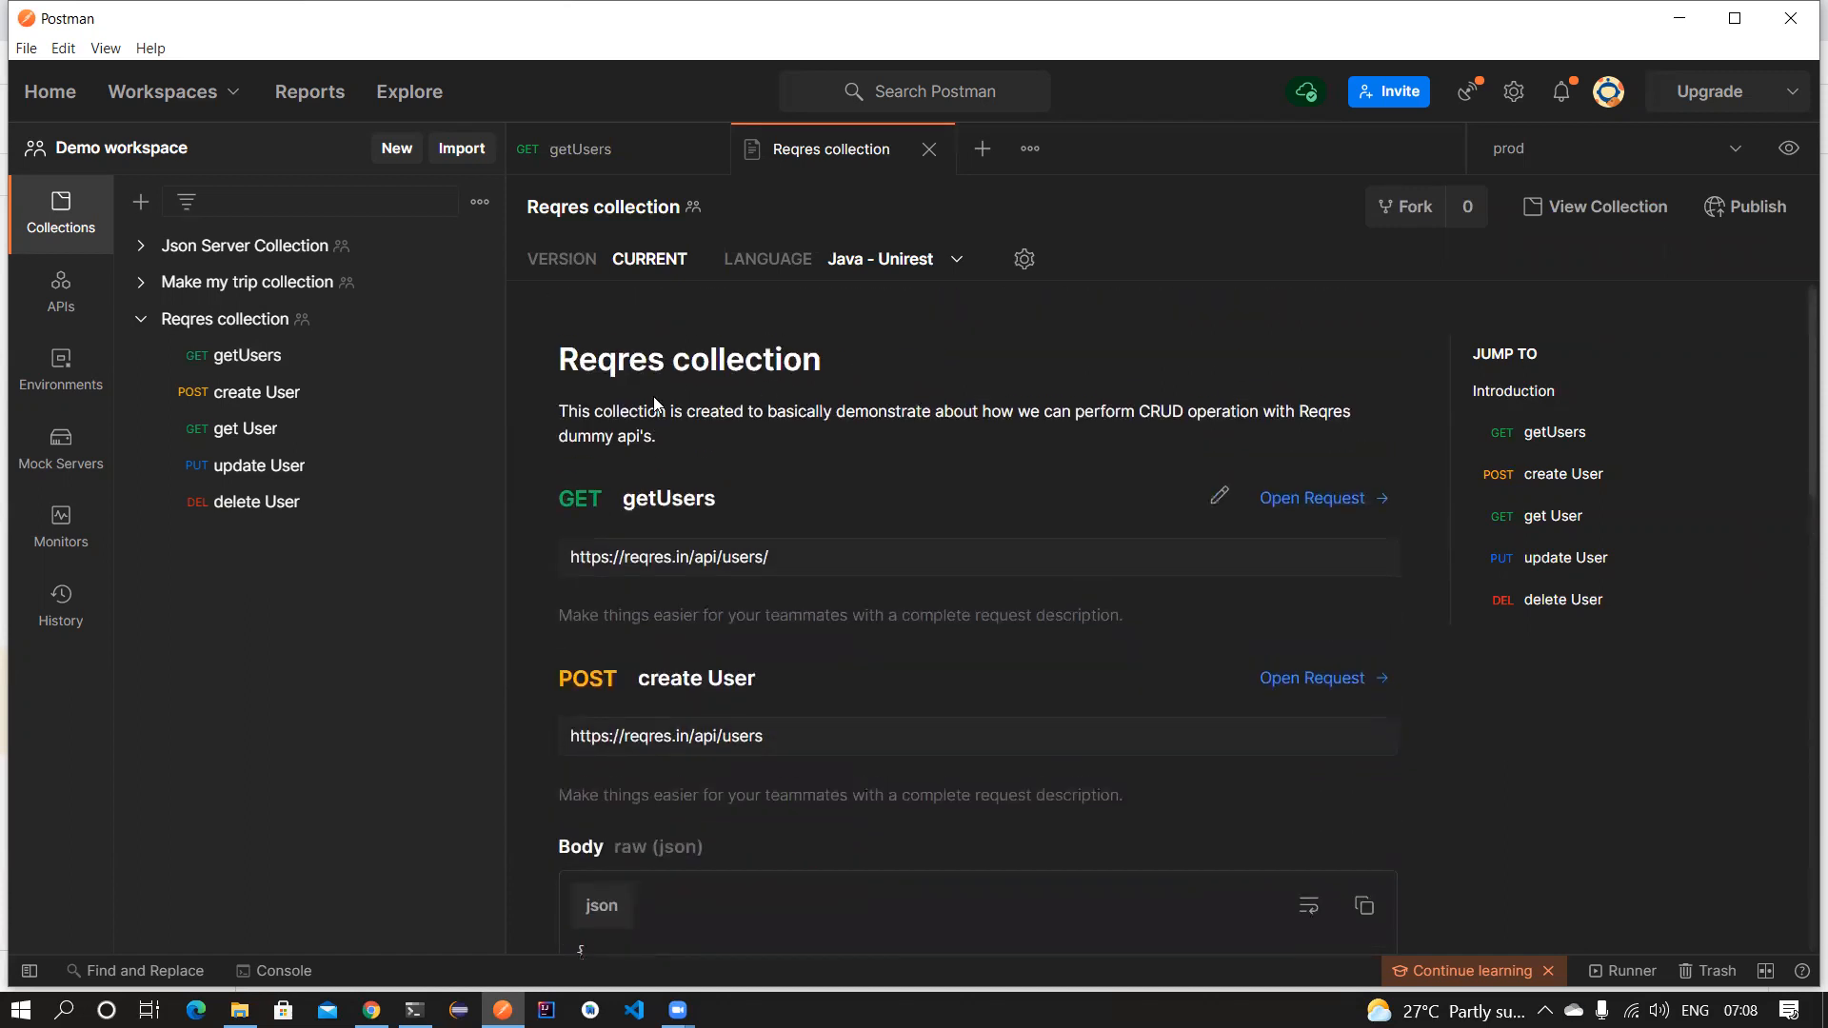
left_click_drag(659, 436, 564, 410)
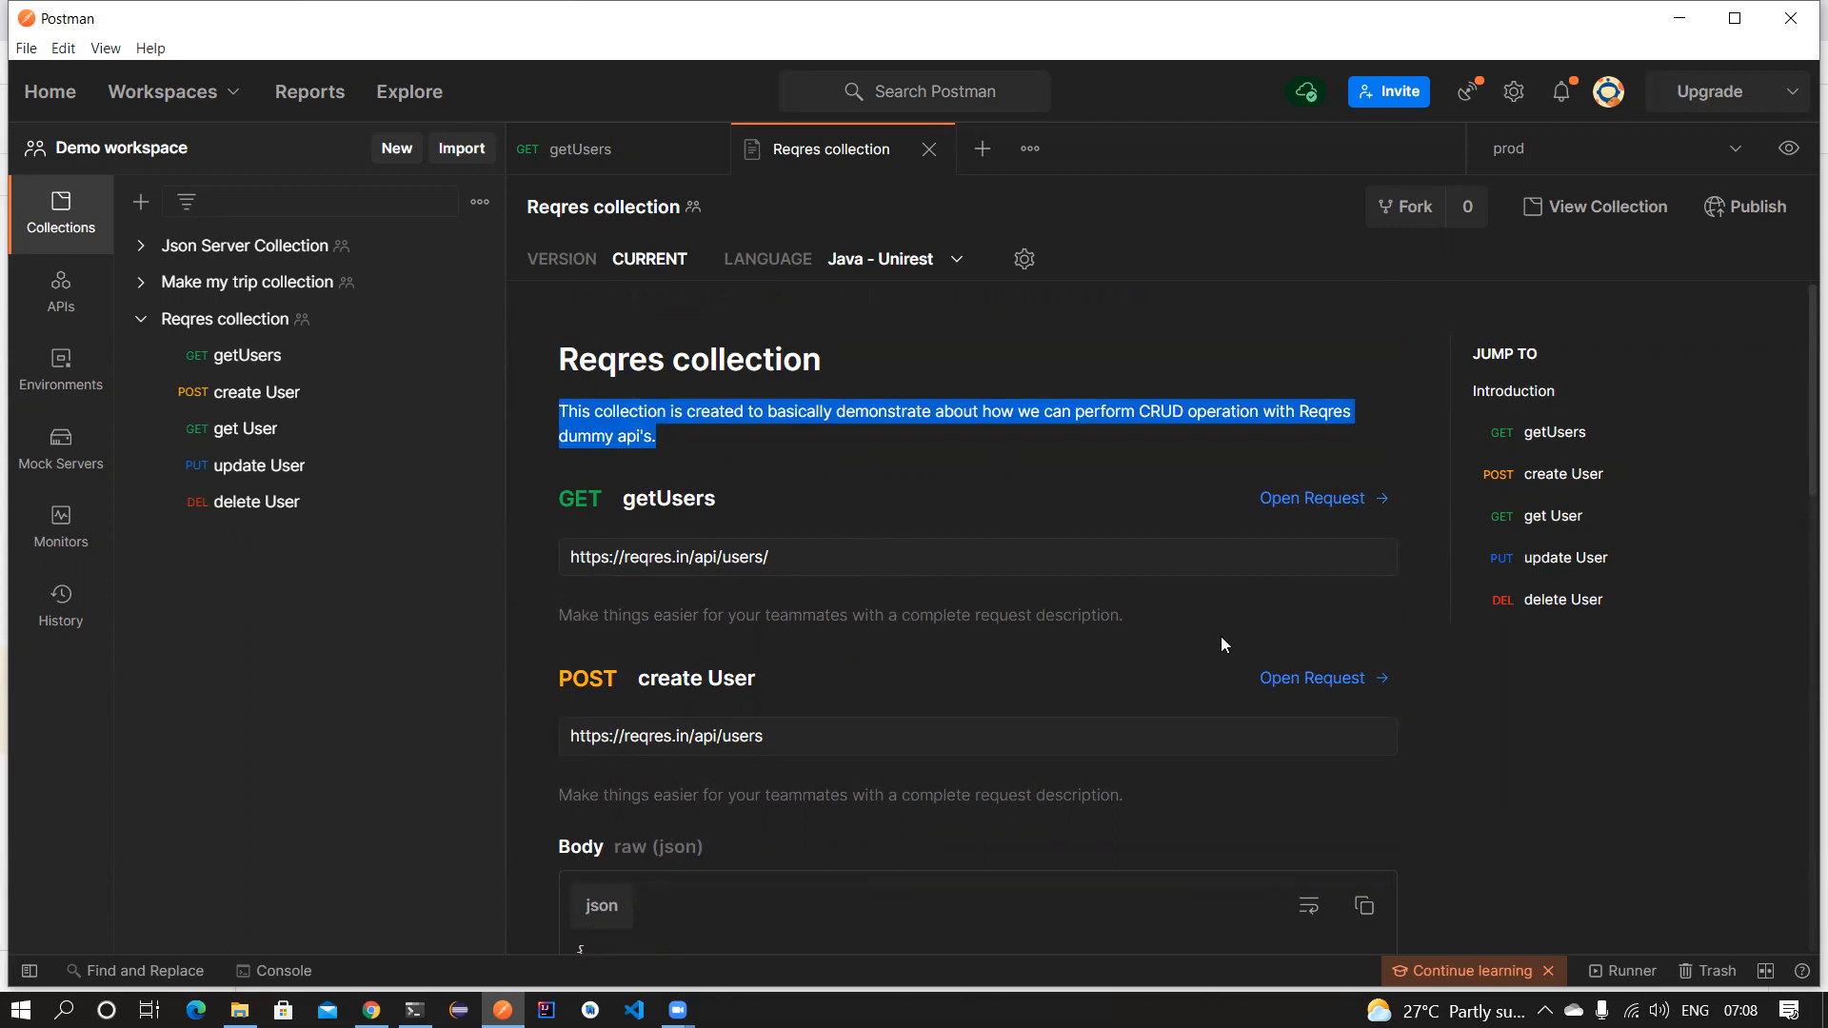
left_click(1388, 617)
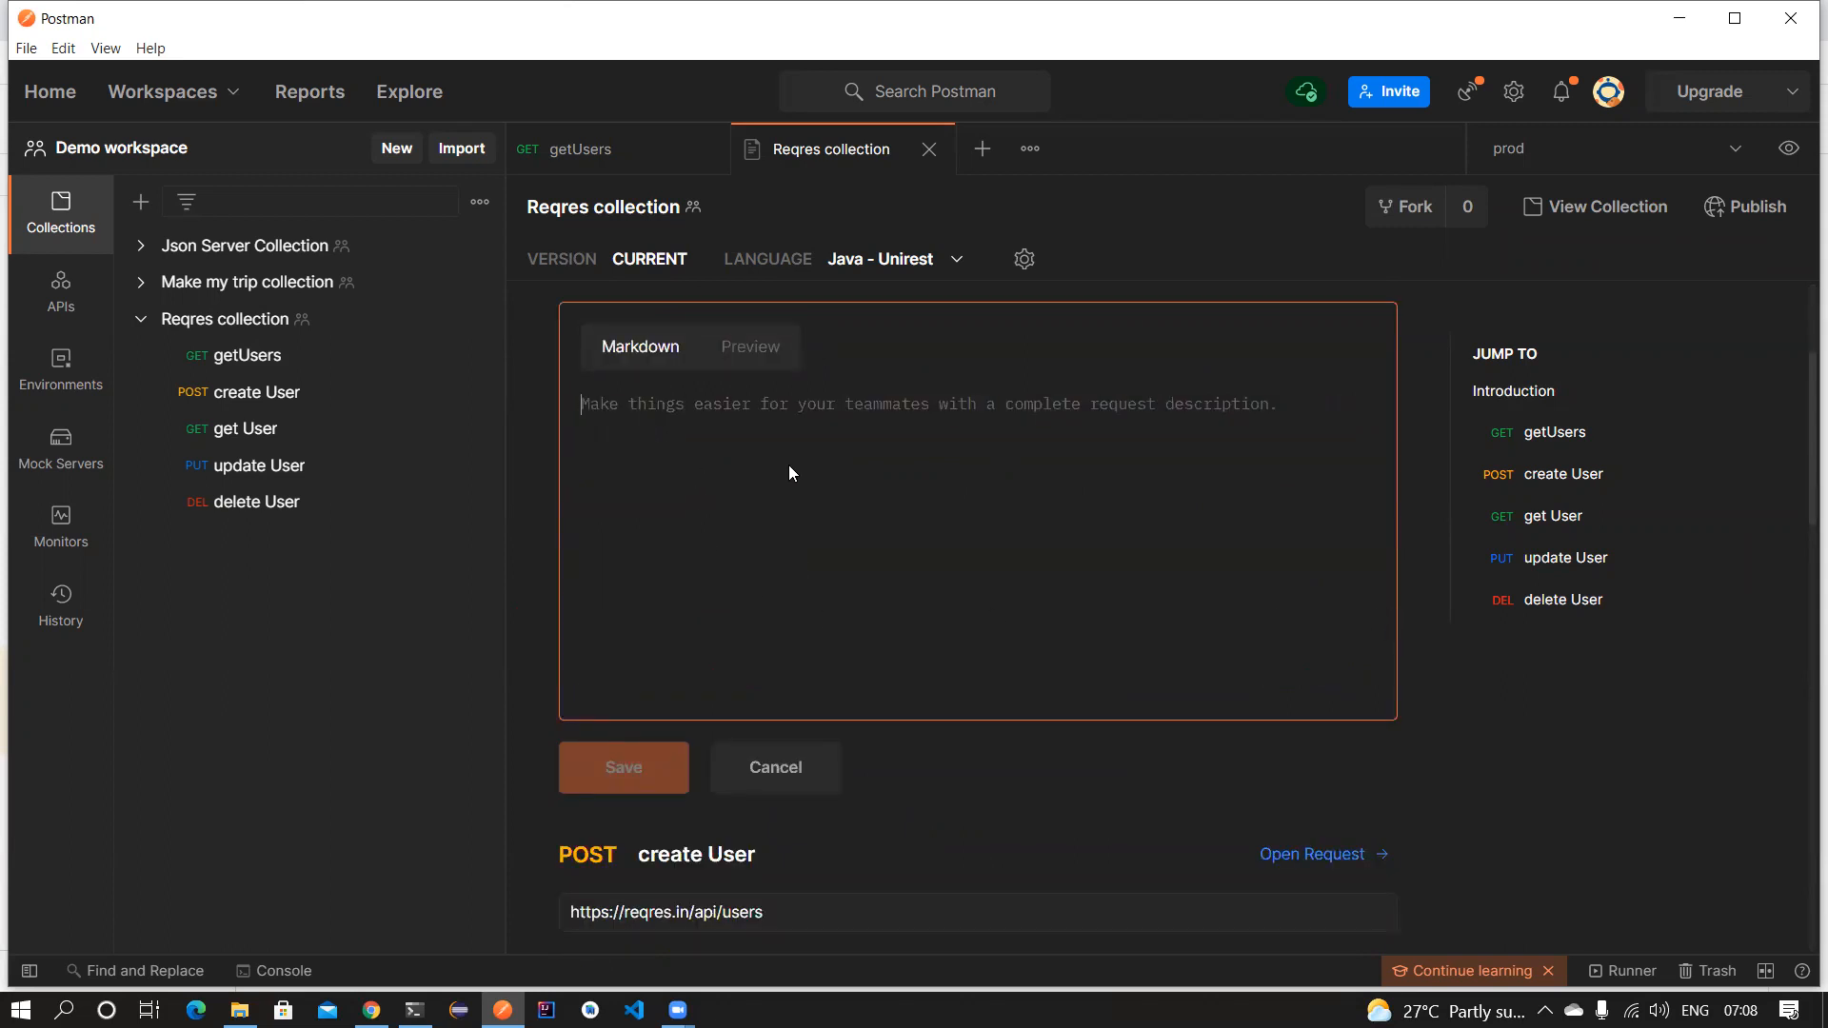
type("This fetches the detaio")
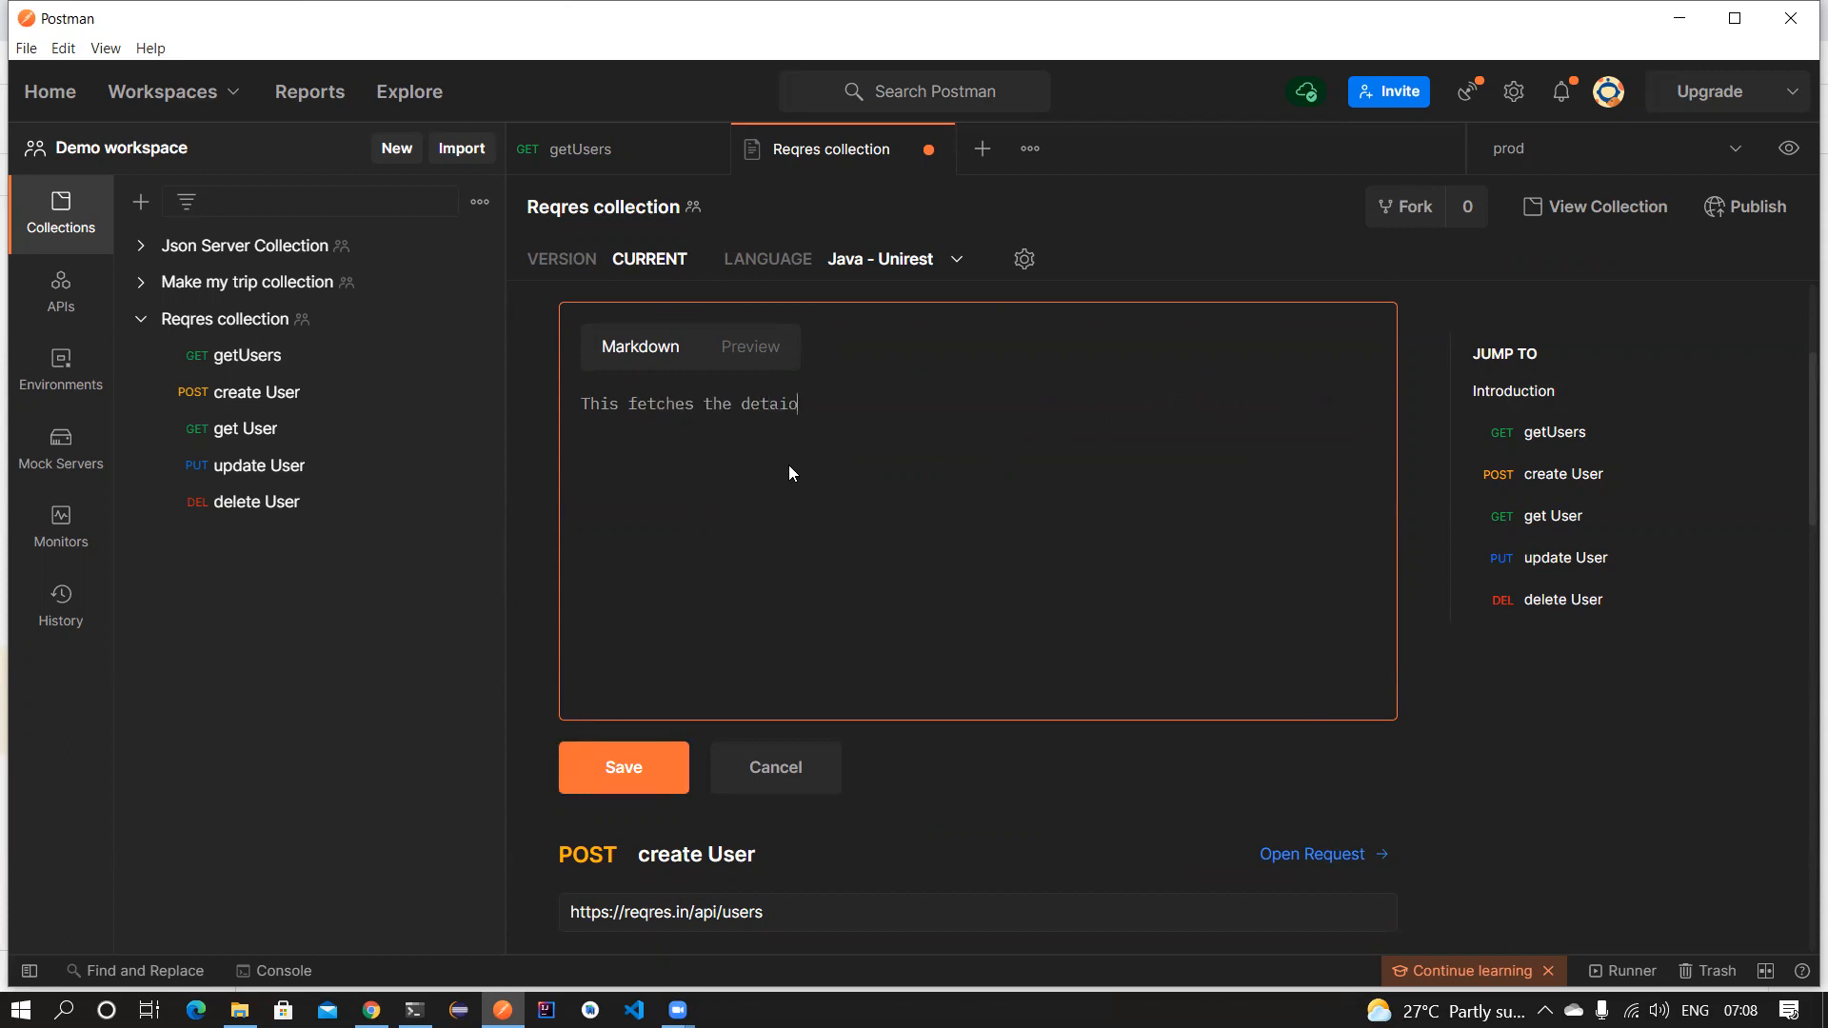
type("s about all the users")
left_click(612, 765)
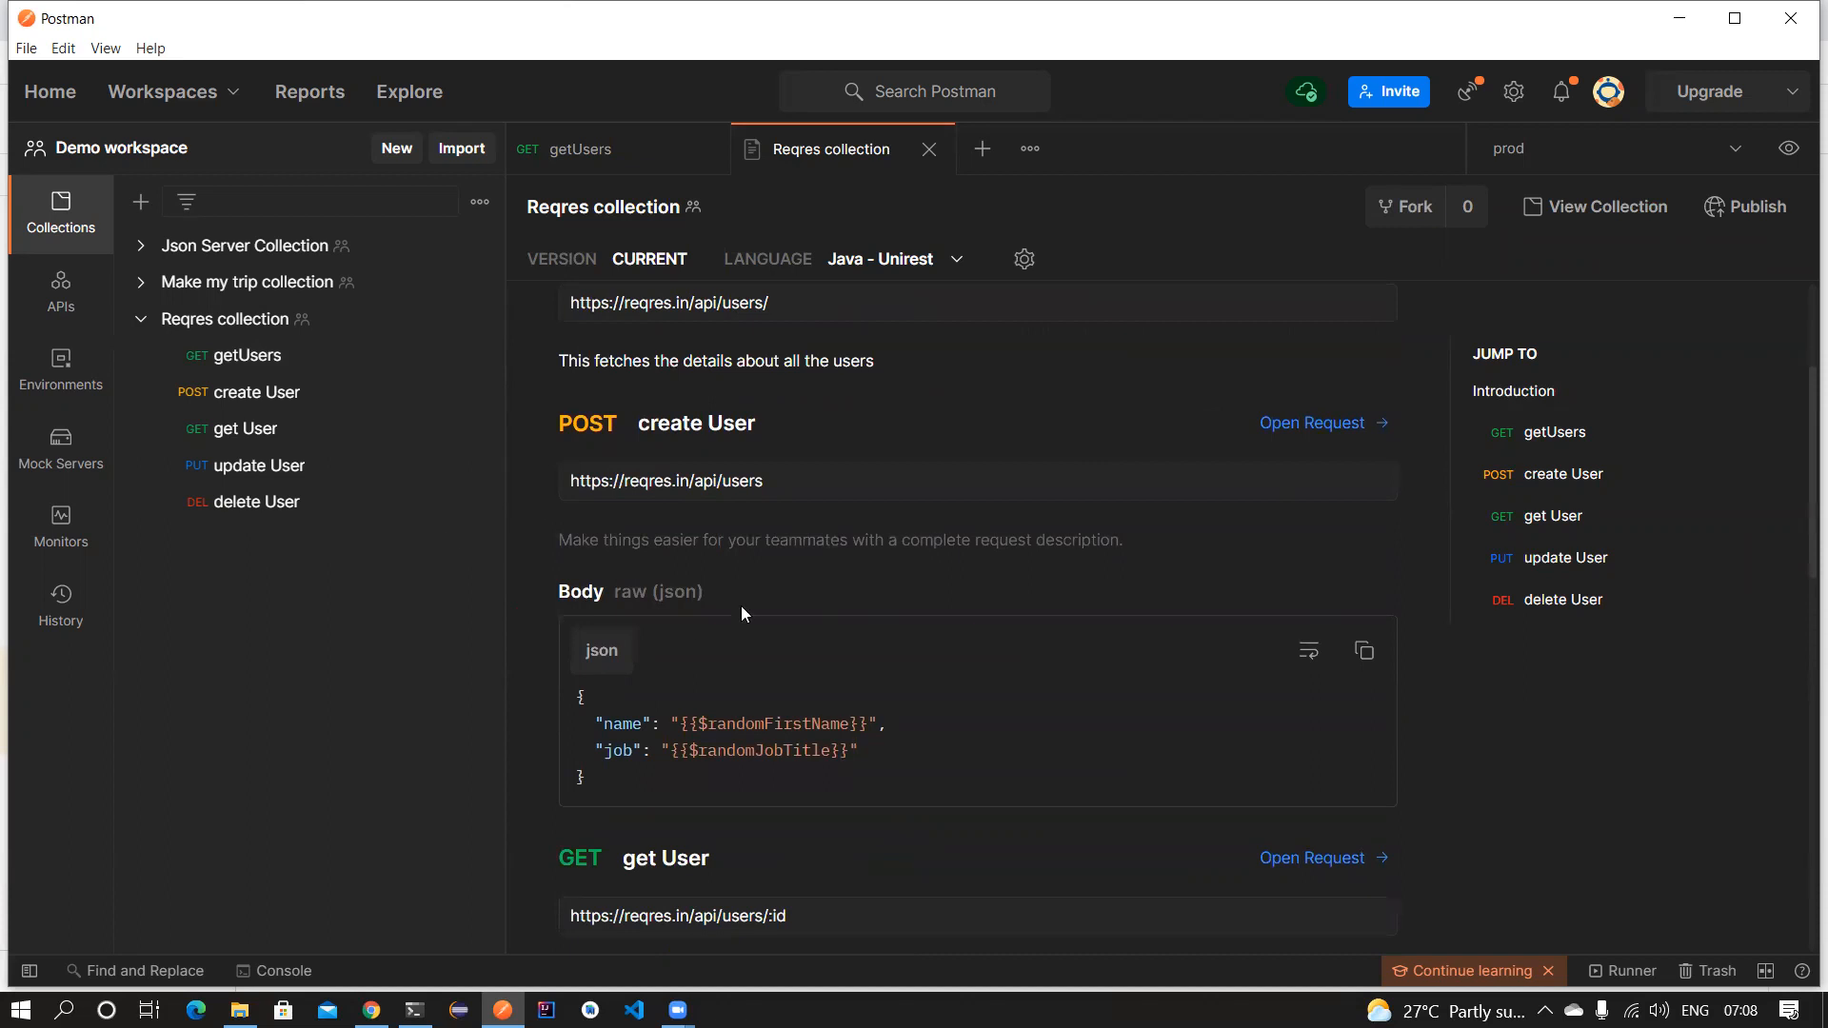
scroll(743, 613, "down", 4)
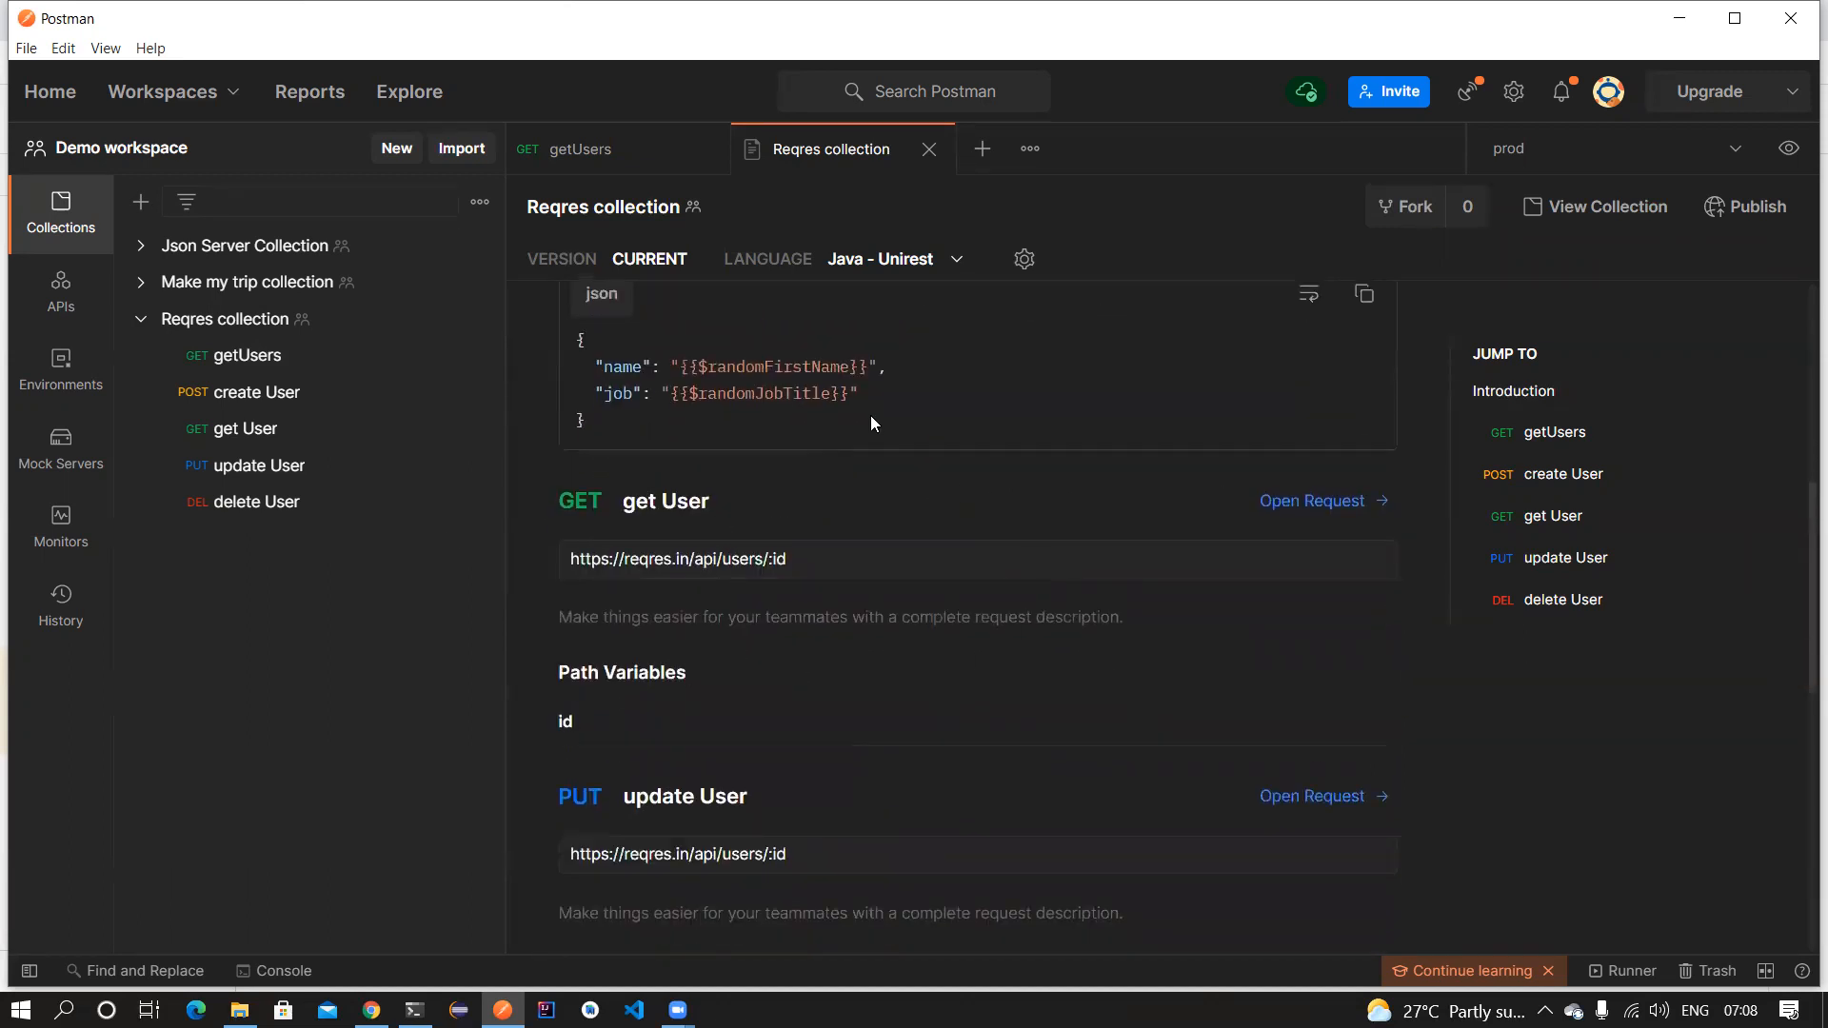
scroll(870, 415, "up", 6)
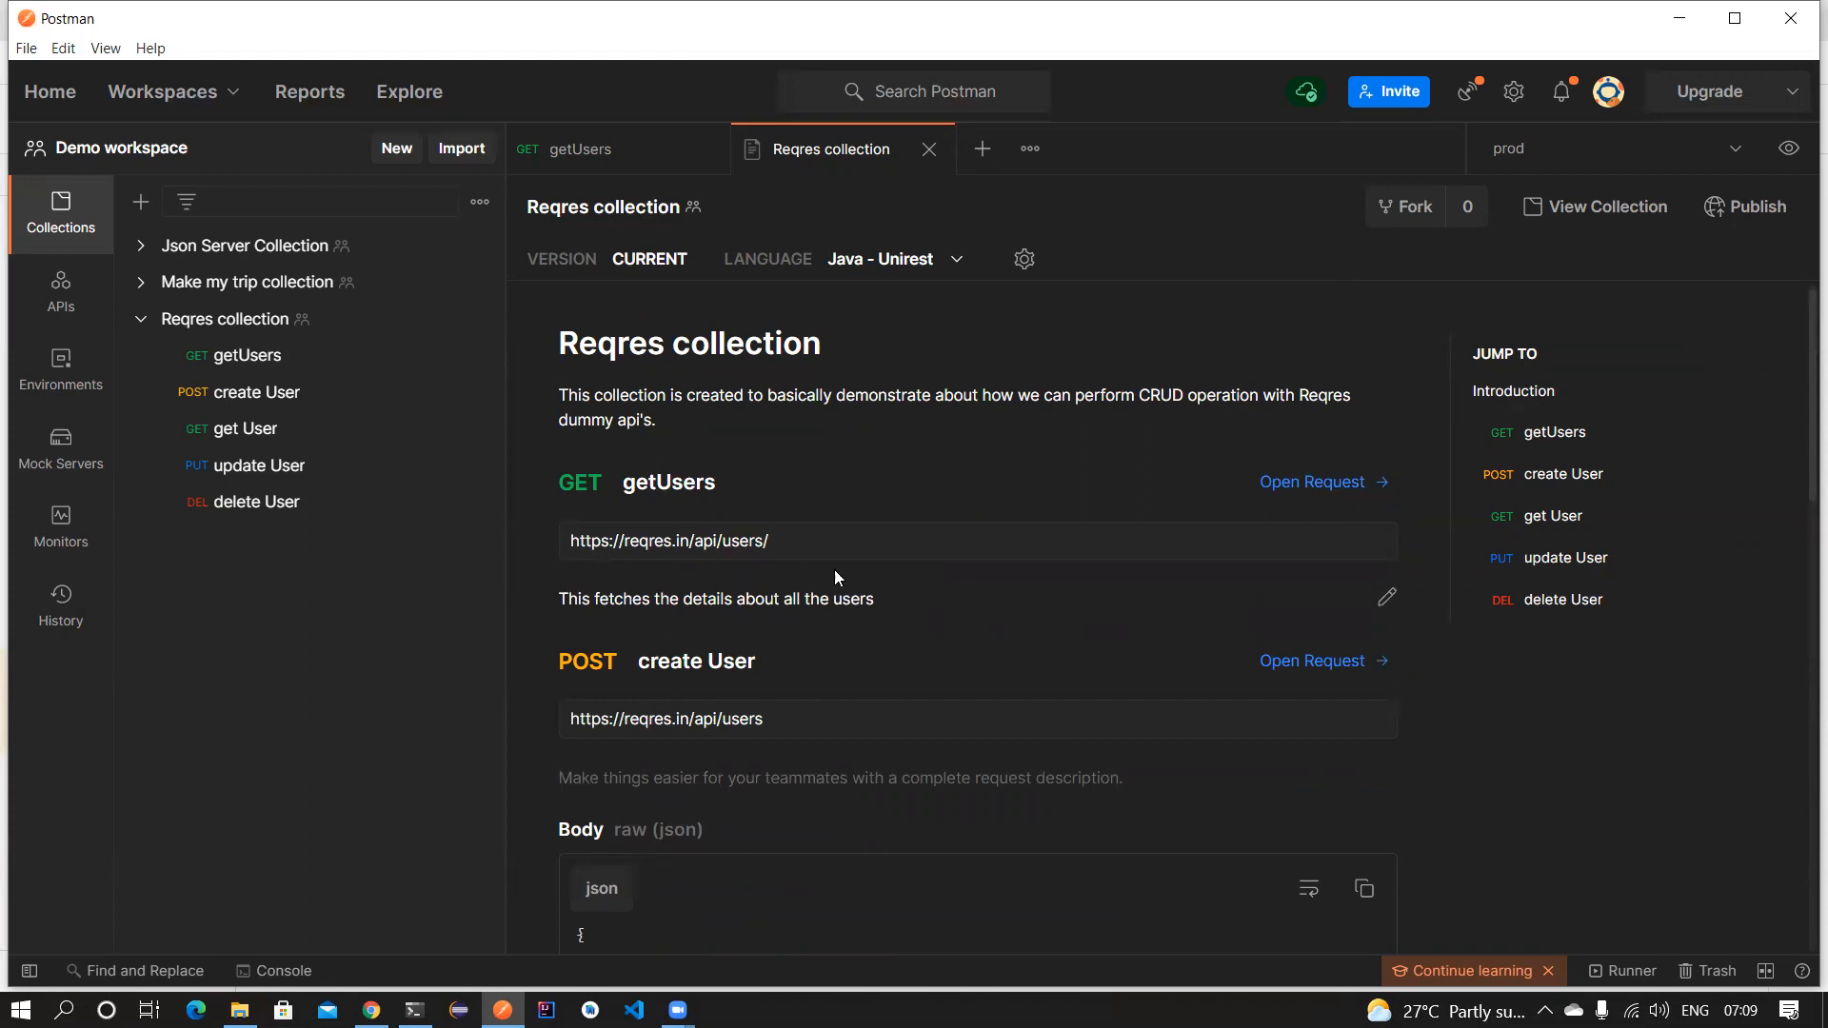
Open the getUsers request, enlarge the response area, send the request and review its response body.
left_click(294, 367)
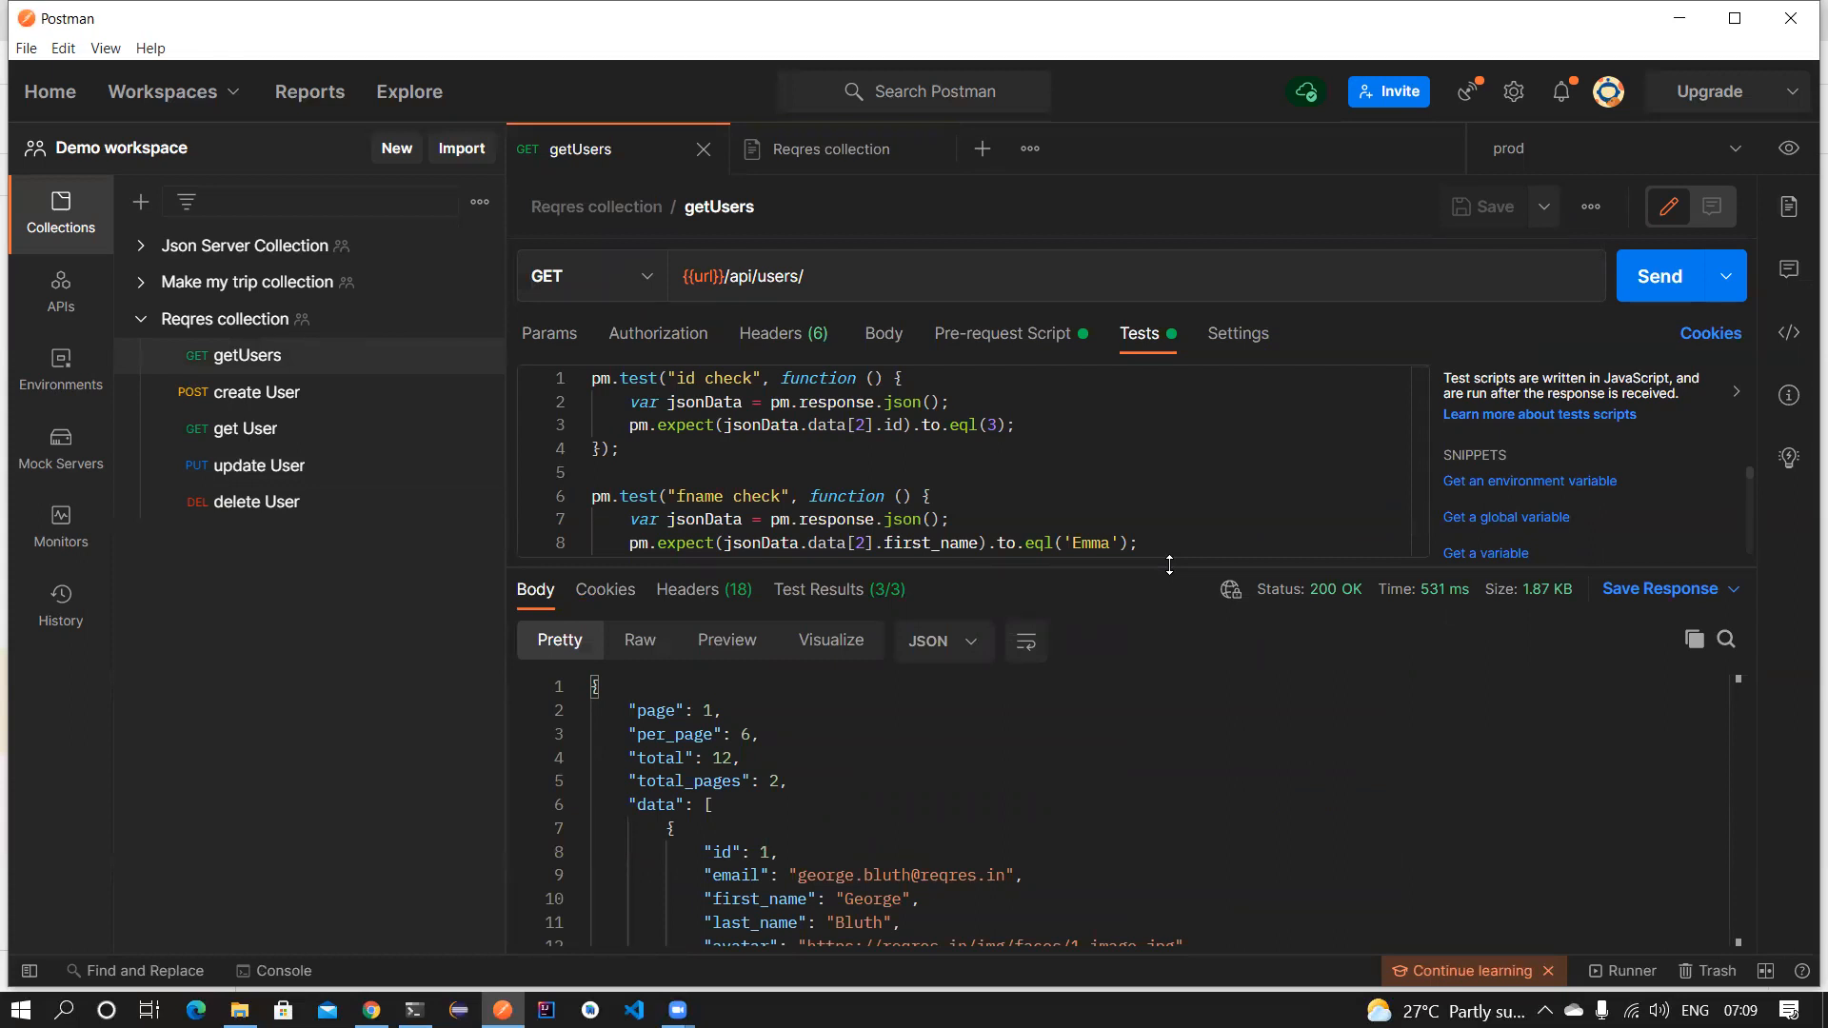
left_click_drag(1169, 565, 1152, 504)
left_click(1656, 277)
scroll(721, 664, "down", 10)
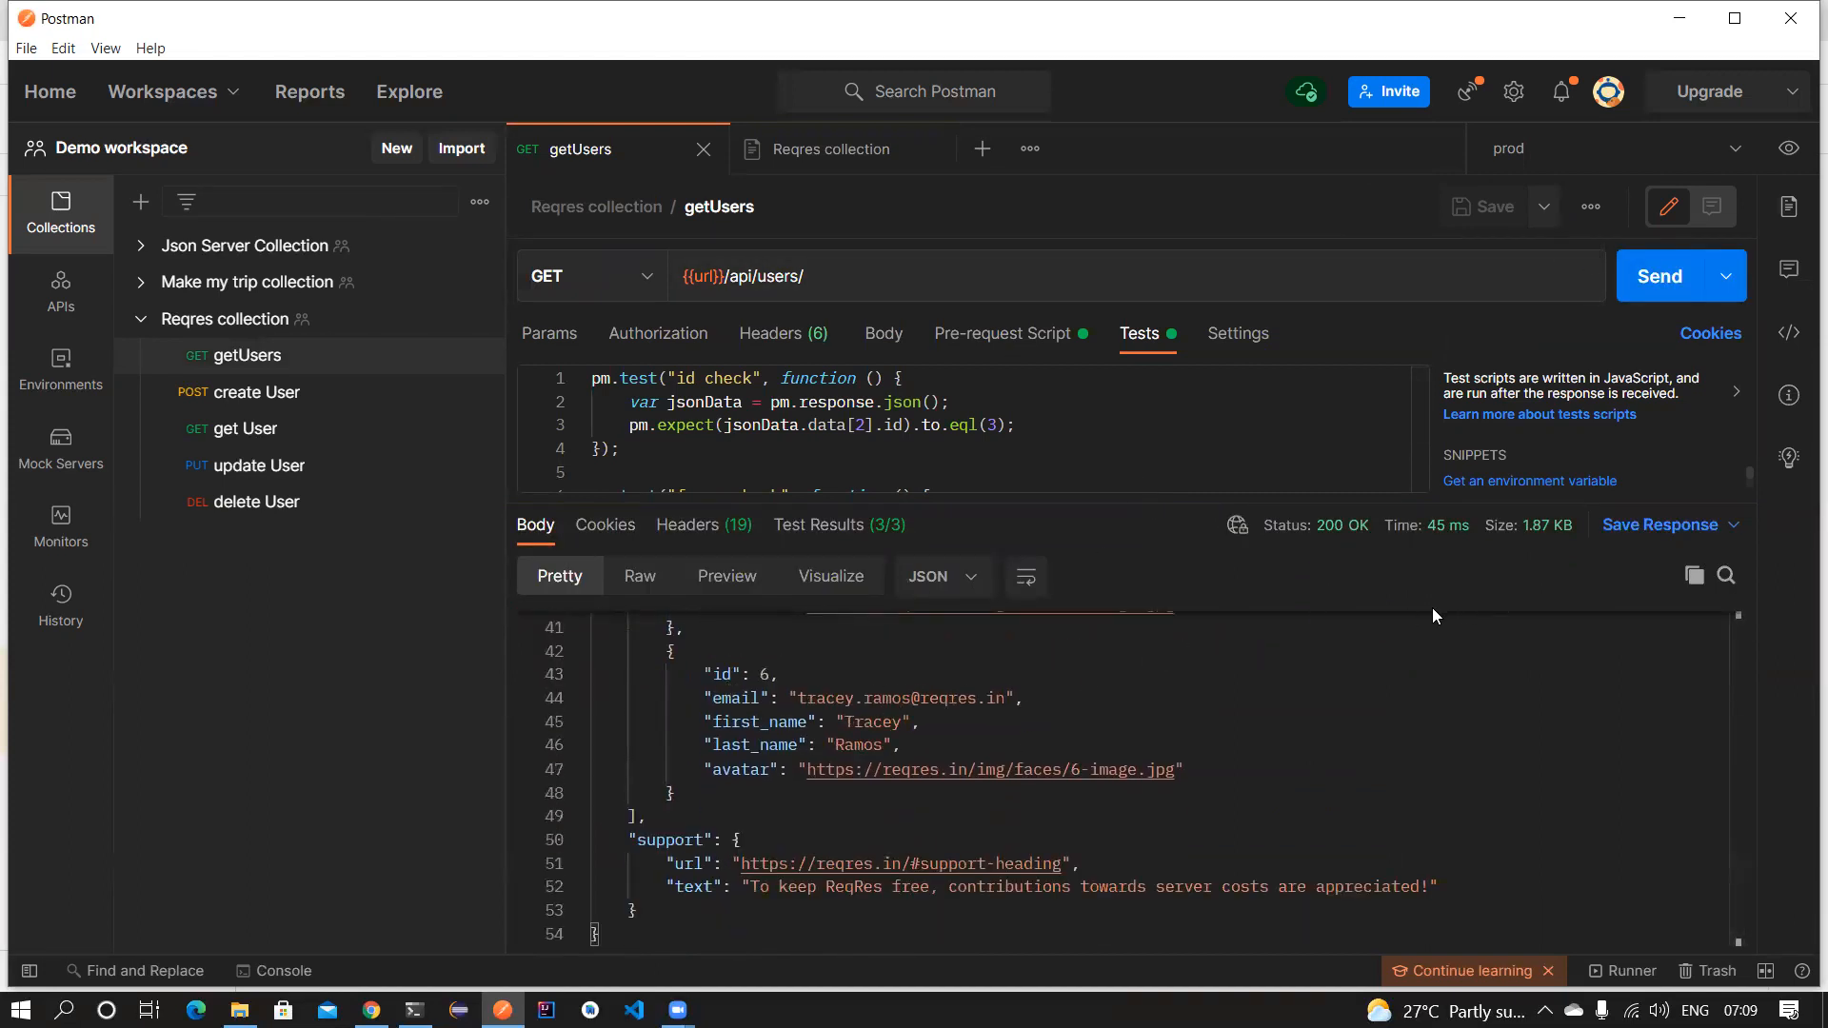
Add an example to the getUsers request and open it from the Reqres collection.
left_click(1604, 215)
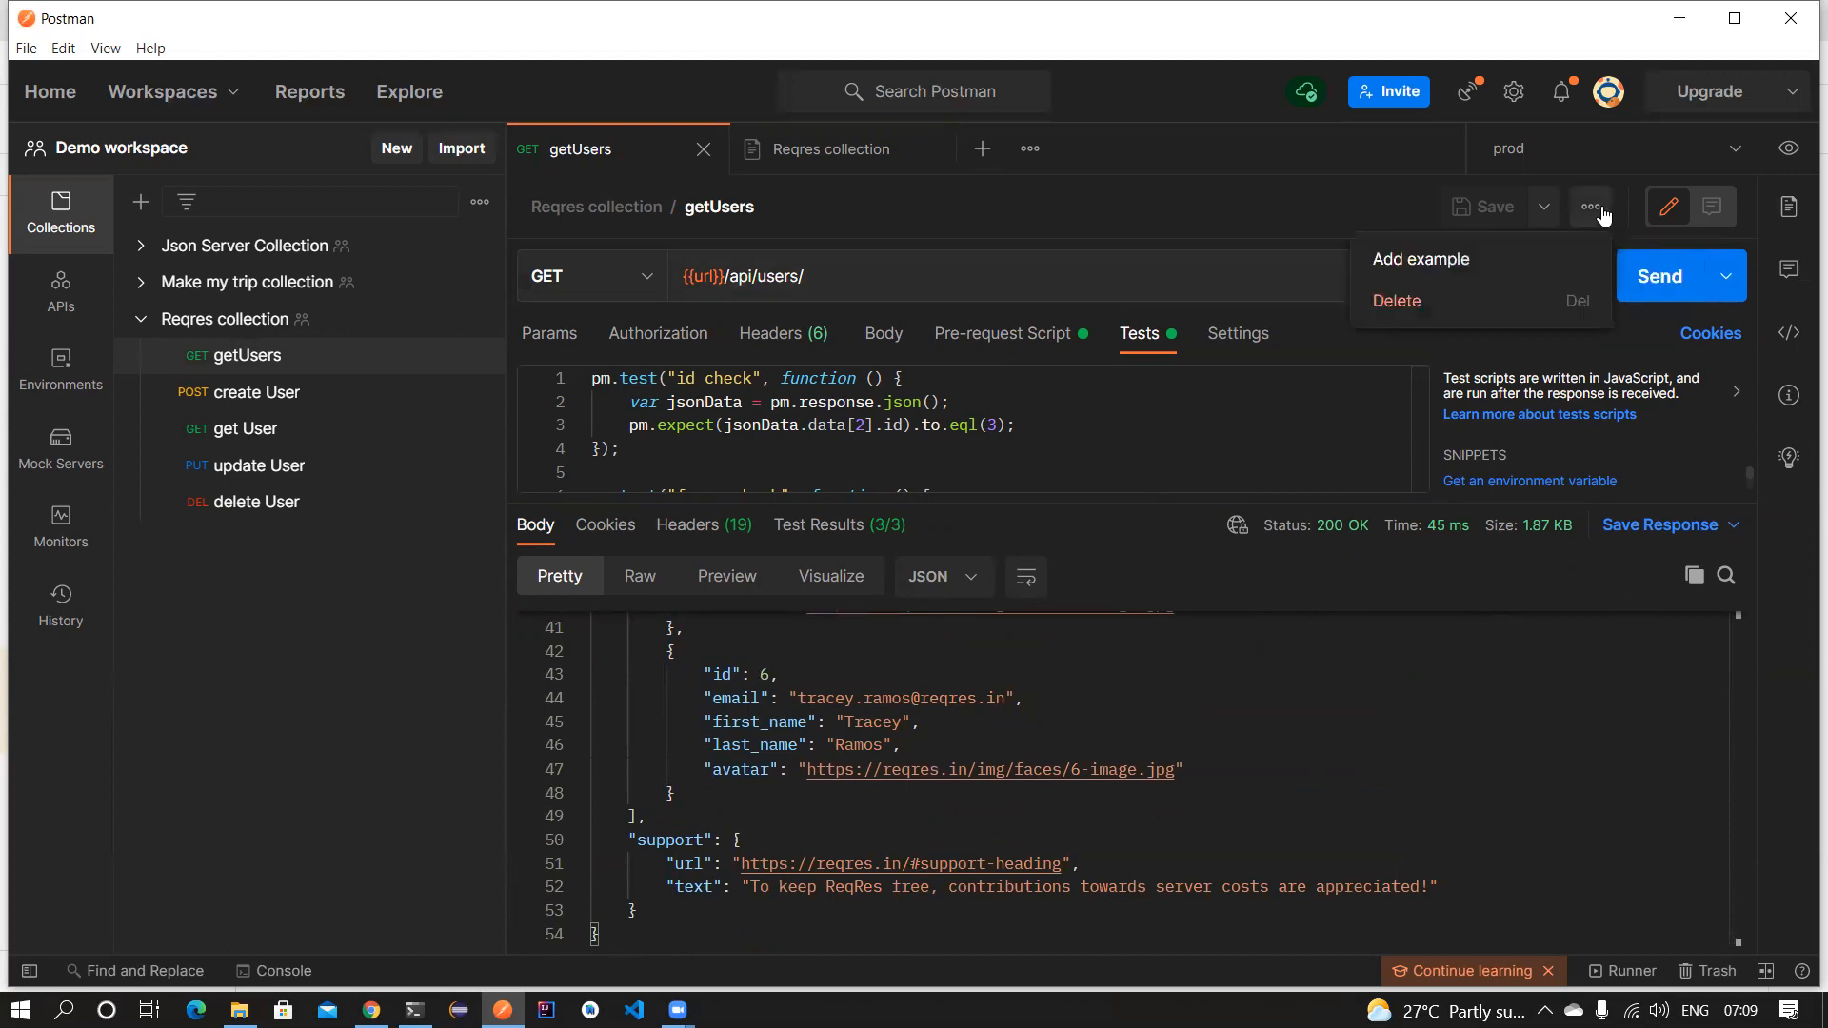
left_click(1448, 259)
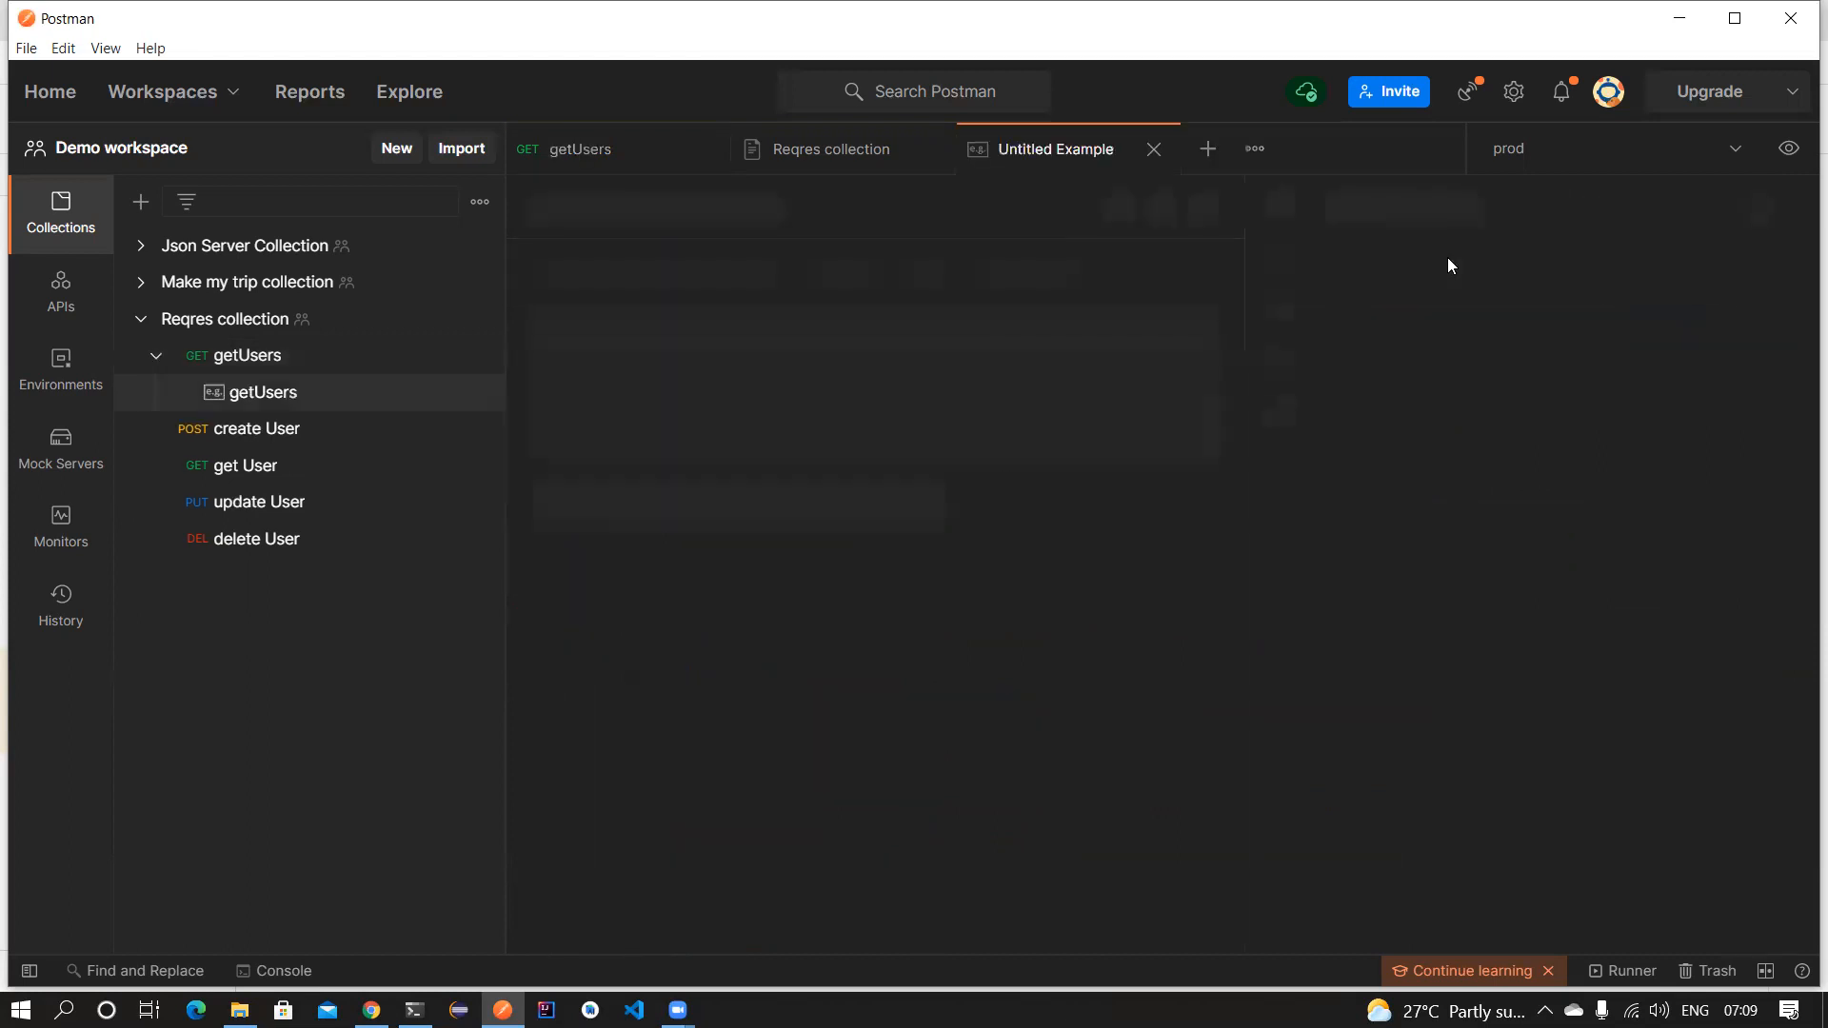
left_click(221, 357)
left_click(243, 392)
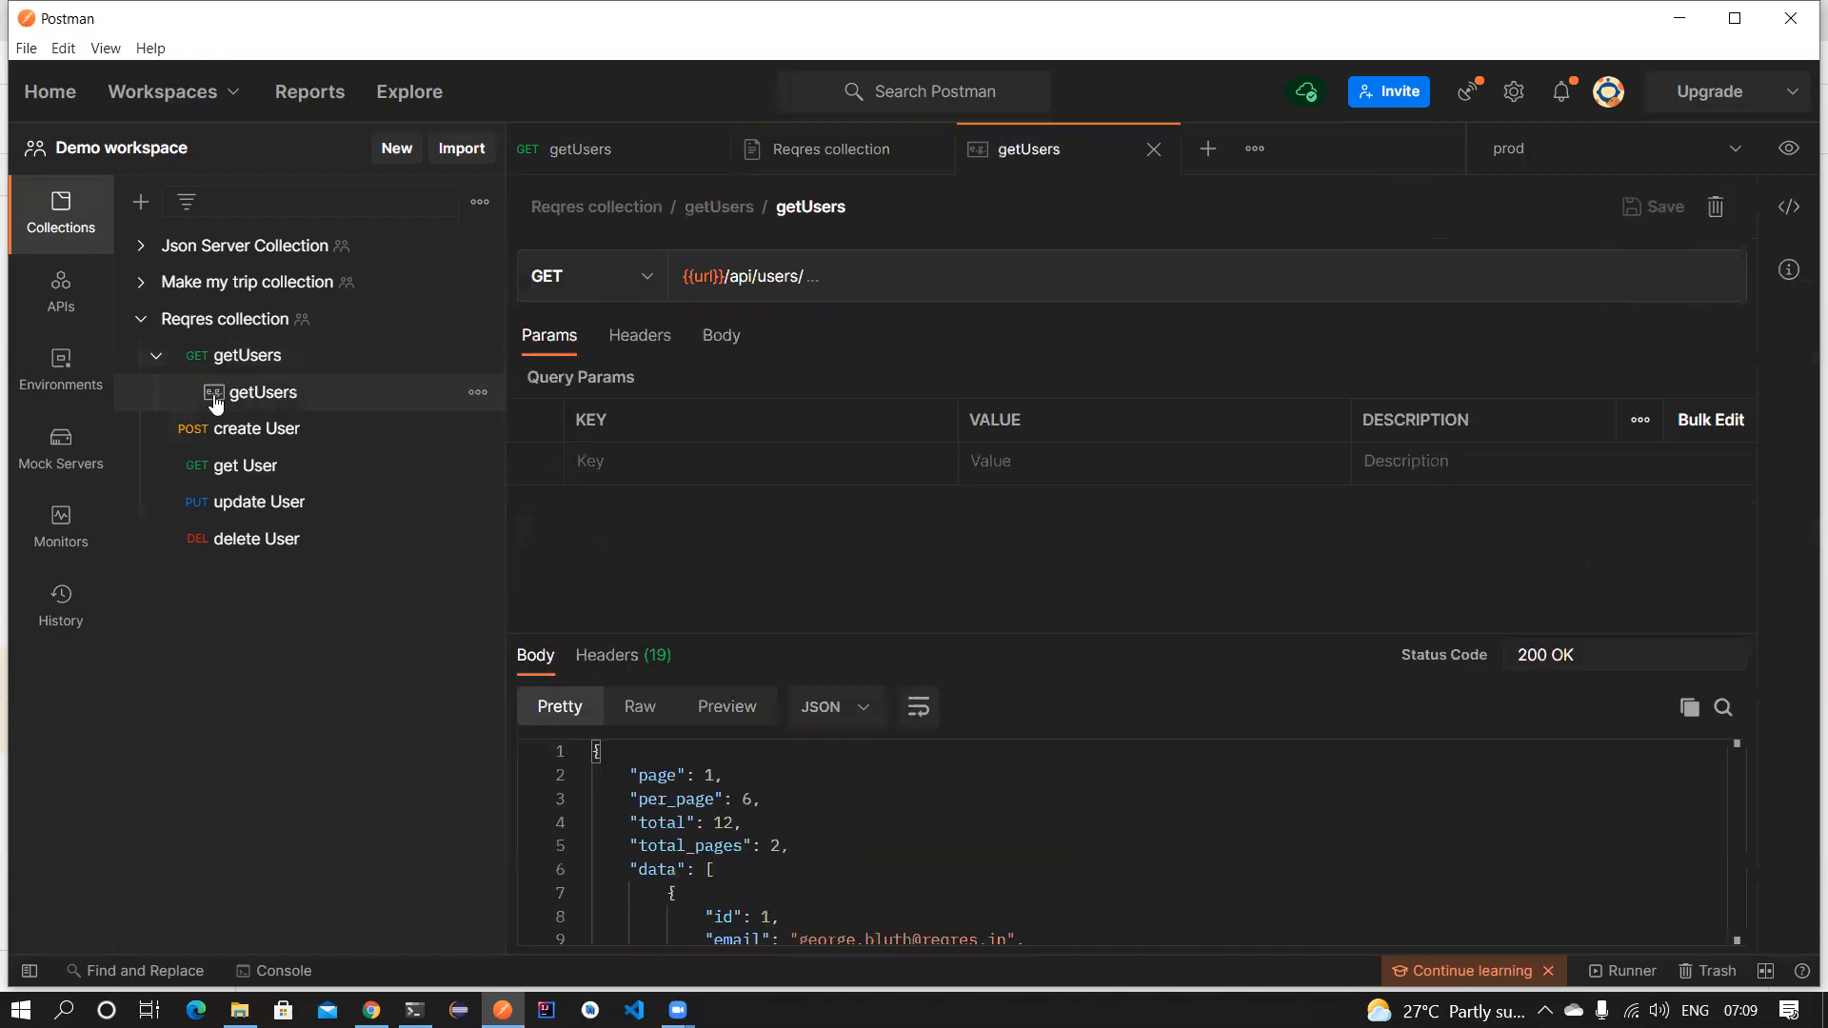
Rename the new example as "getUsers - valid get call".
left_click(855, 214)
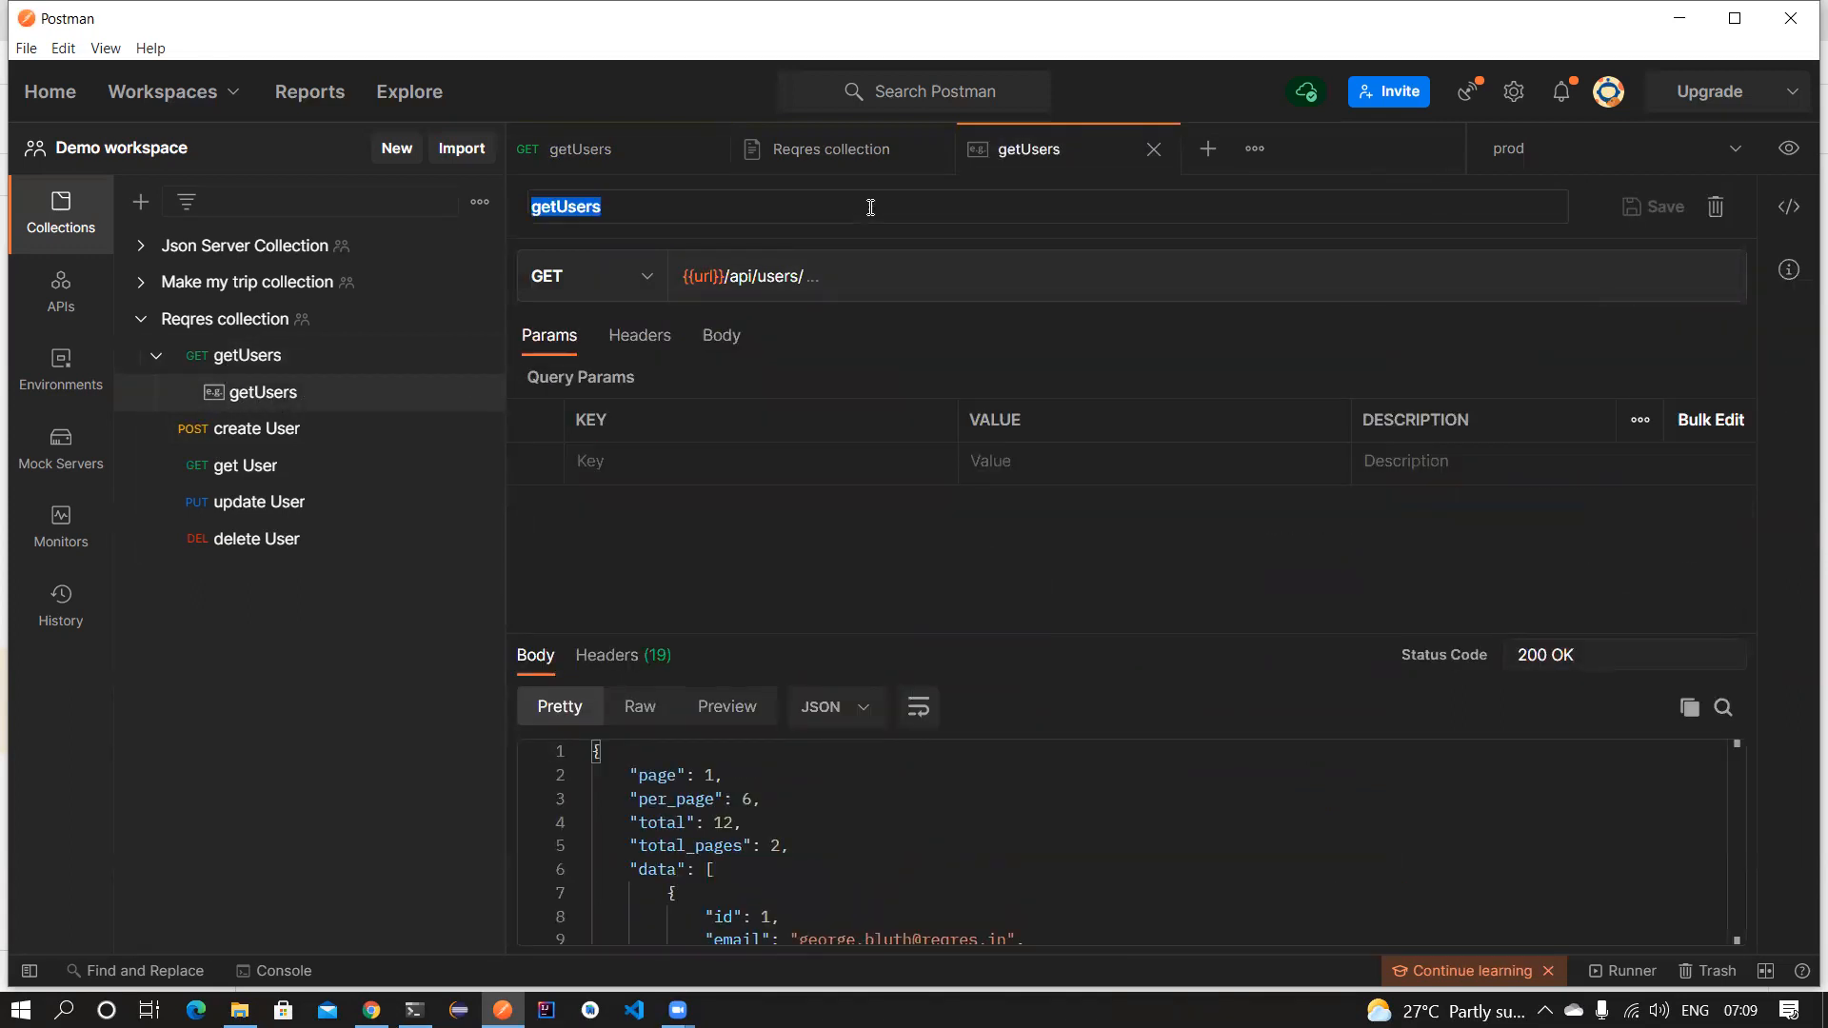
type("getUsers - valida")
key("BackSpace")
type("get call")
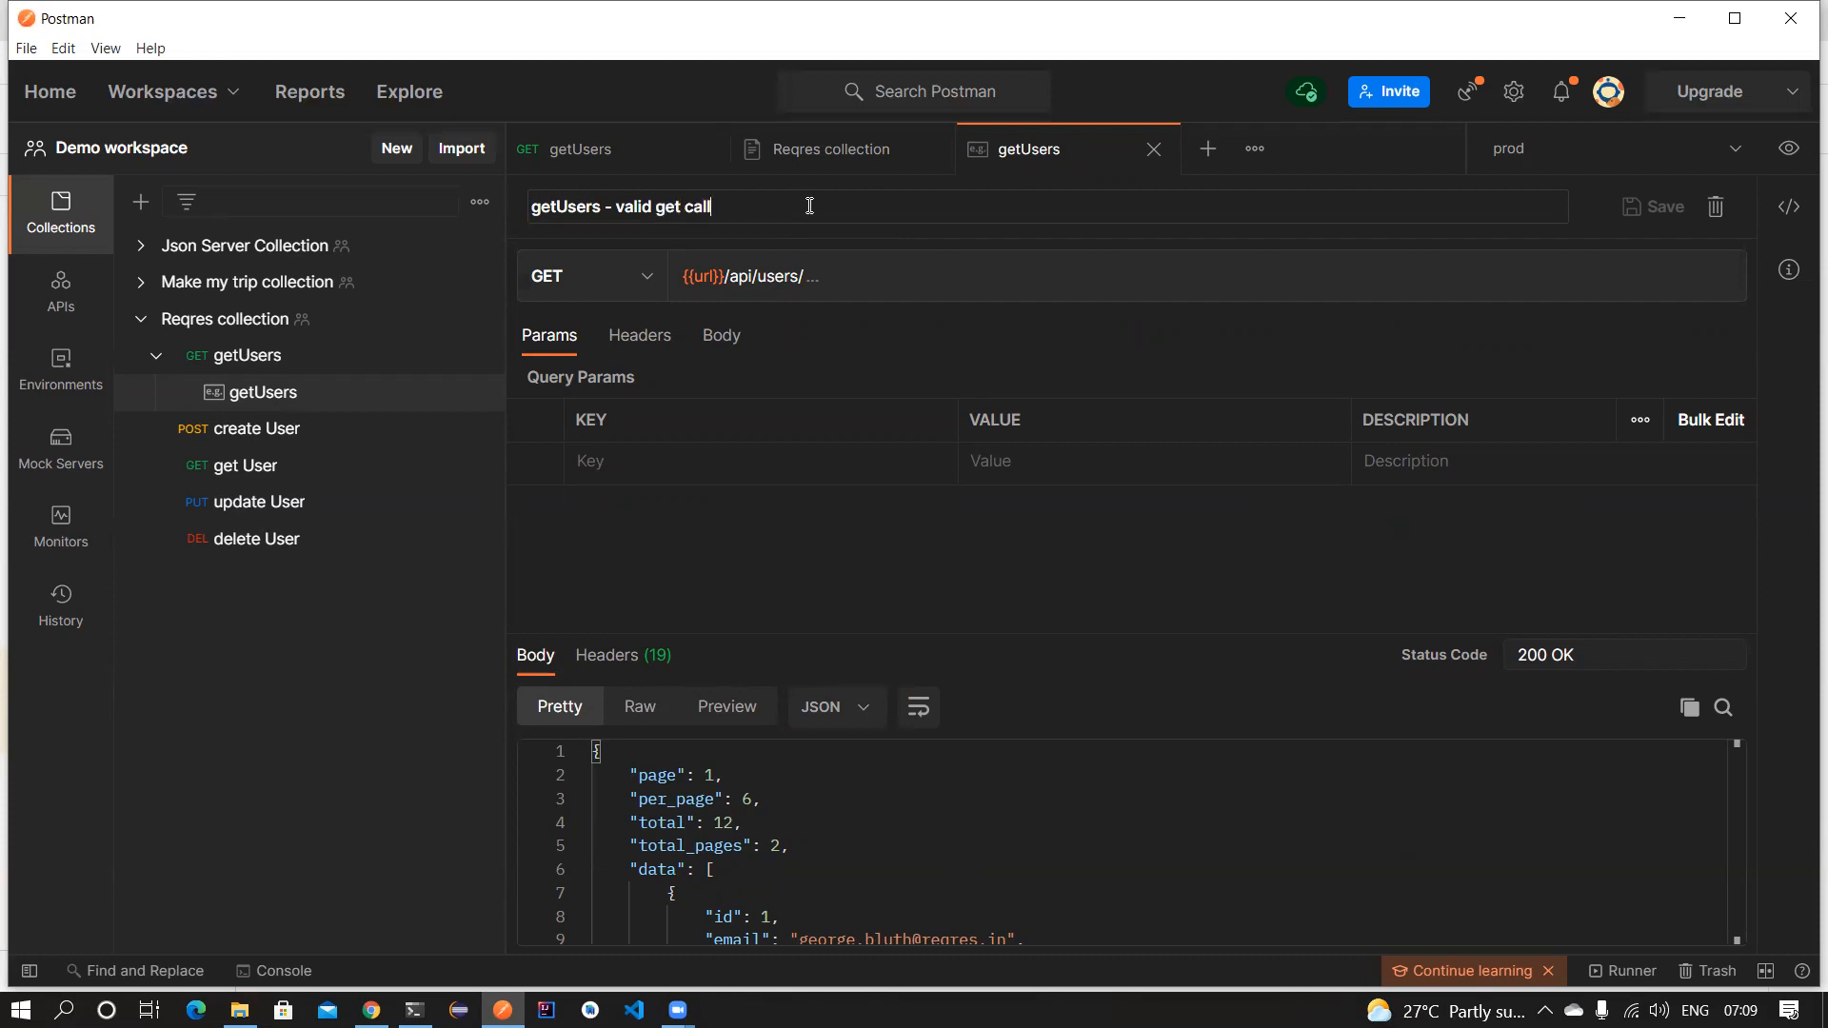
left_click(336, 657)
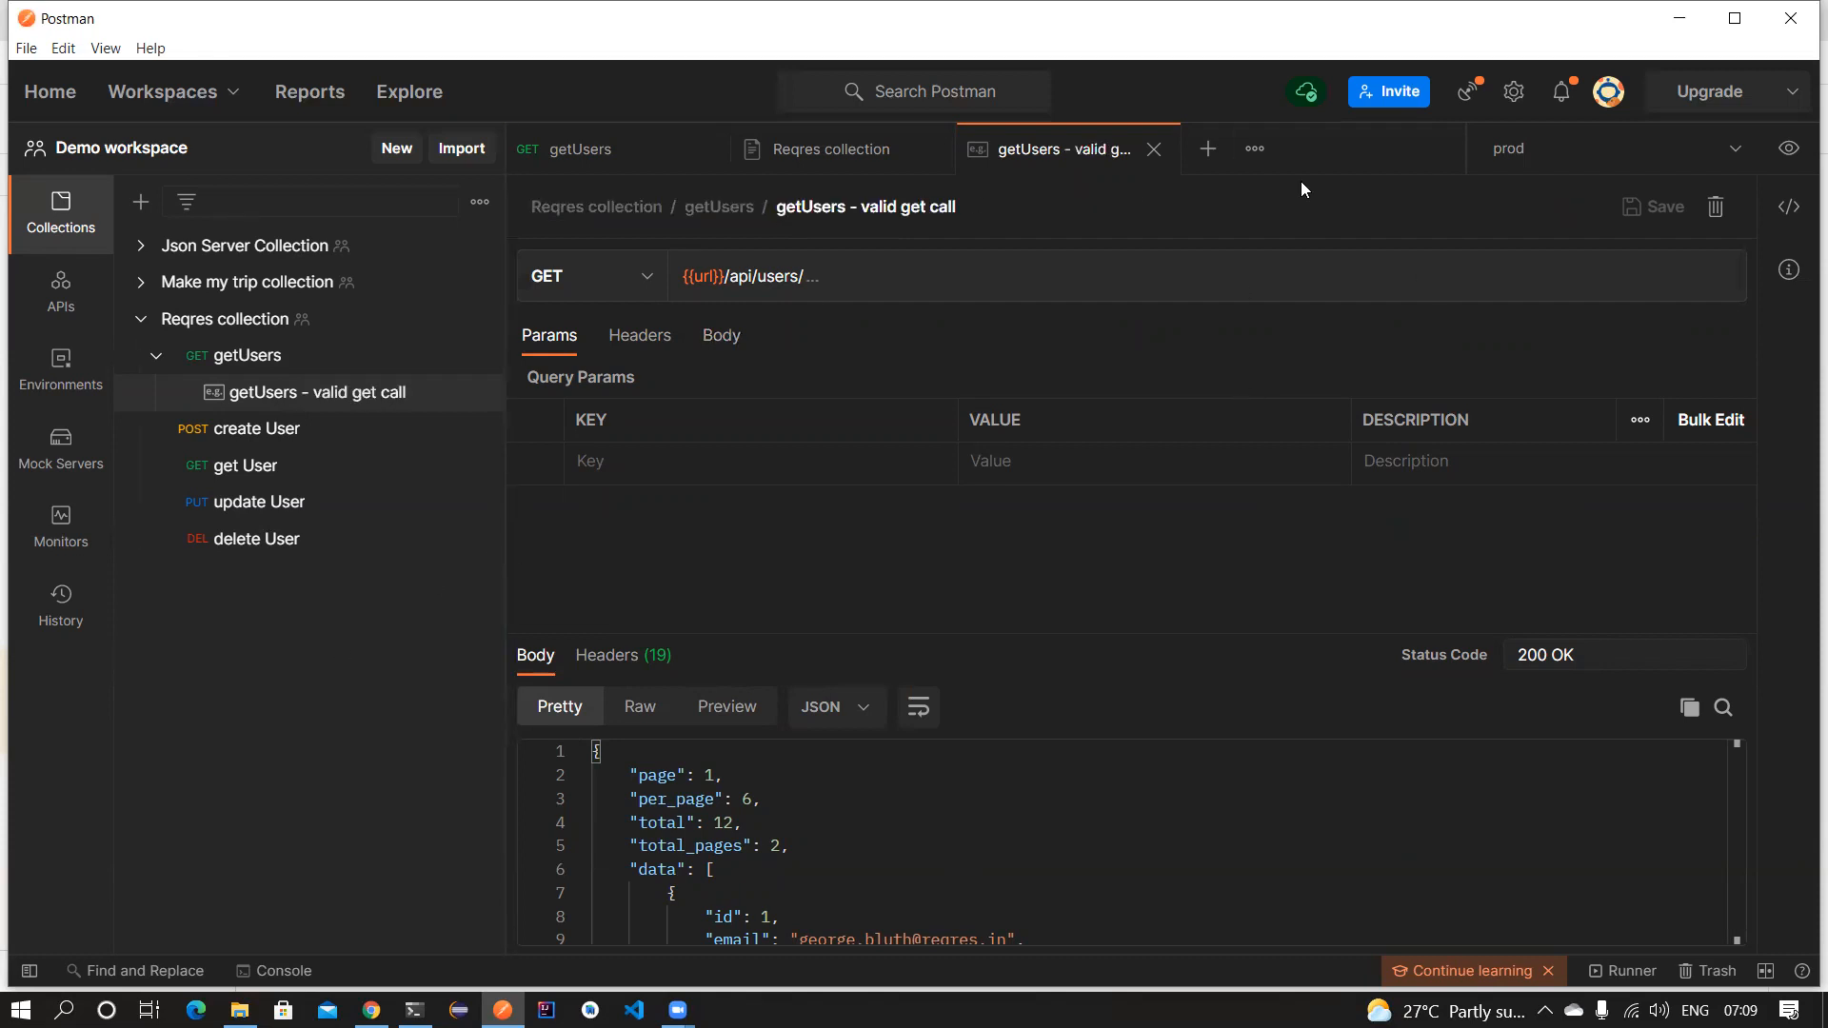
Close the example, reopen the documentation from the getUsers request, and examine its URL and example name.
left_click(1152, 150)
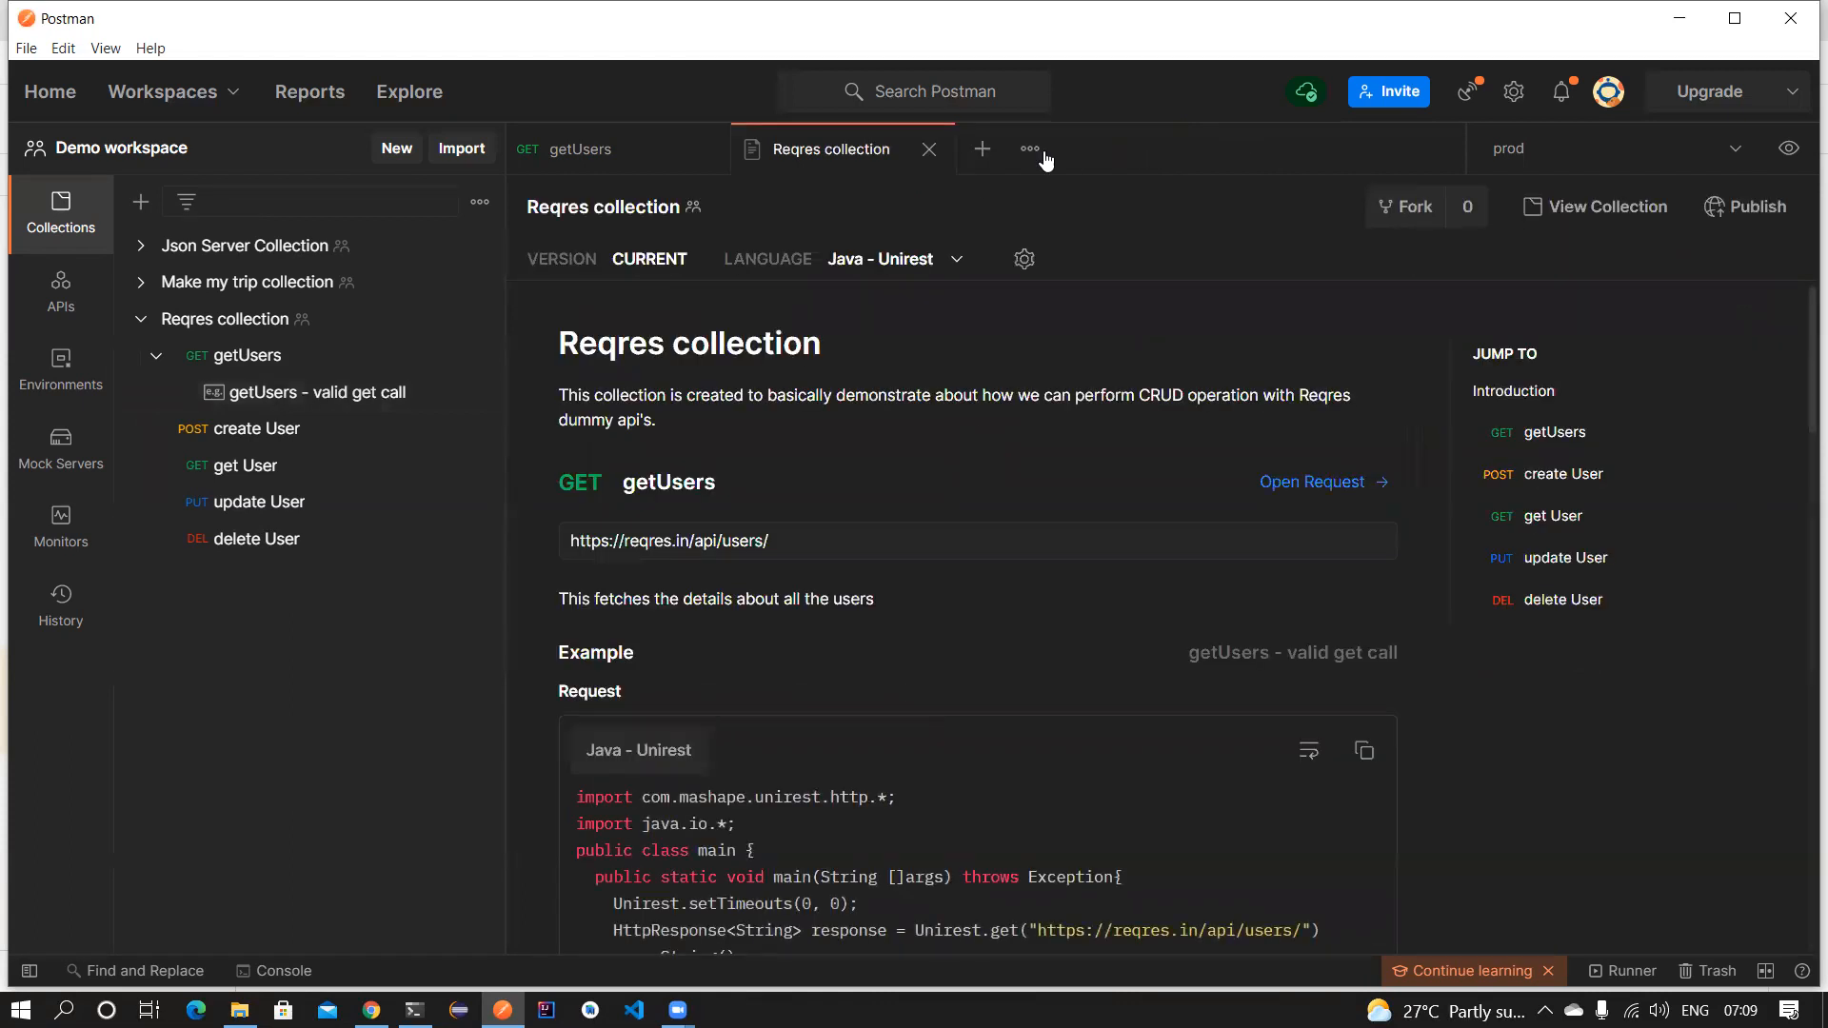
left_click(932, 150)
left_click(478, 359)
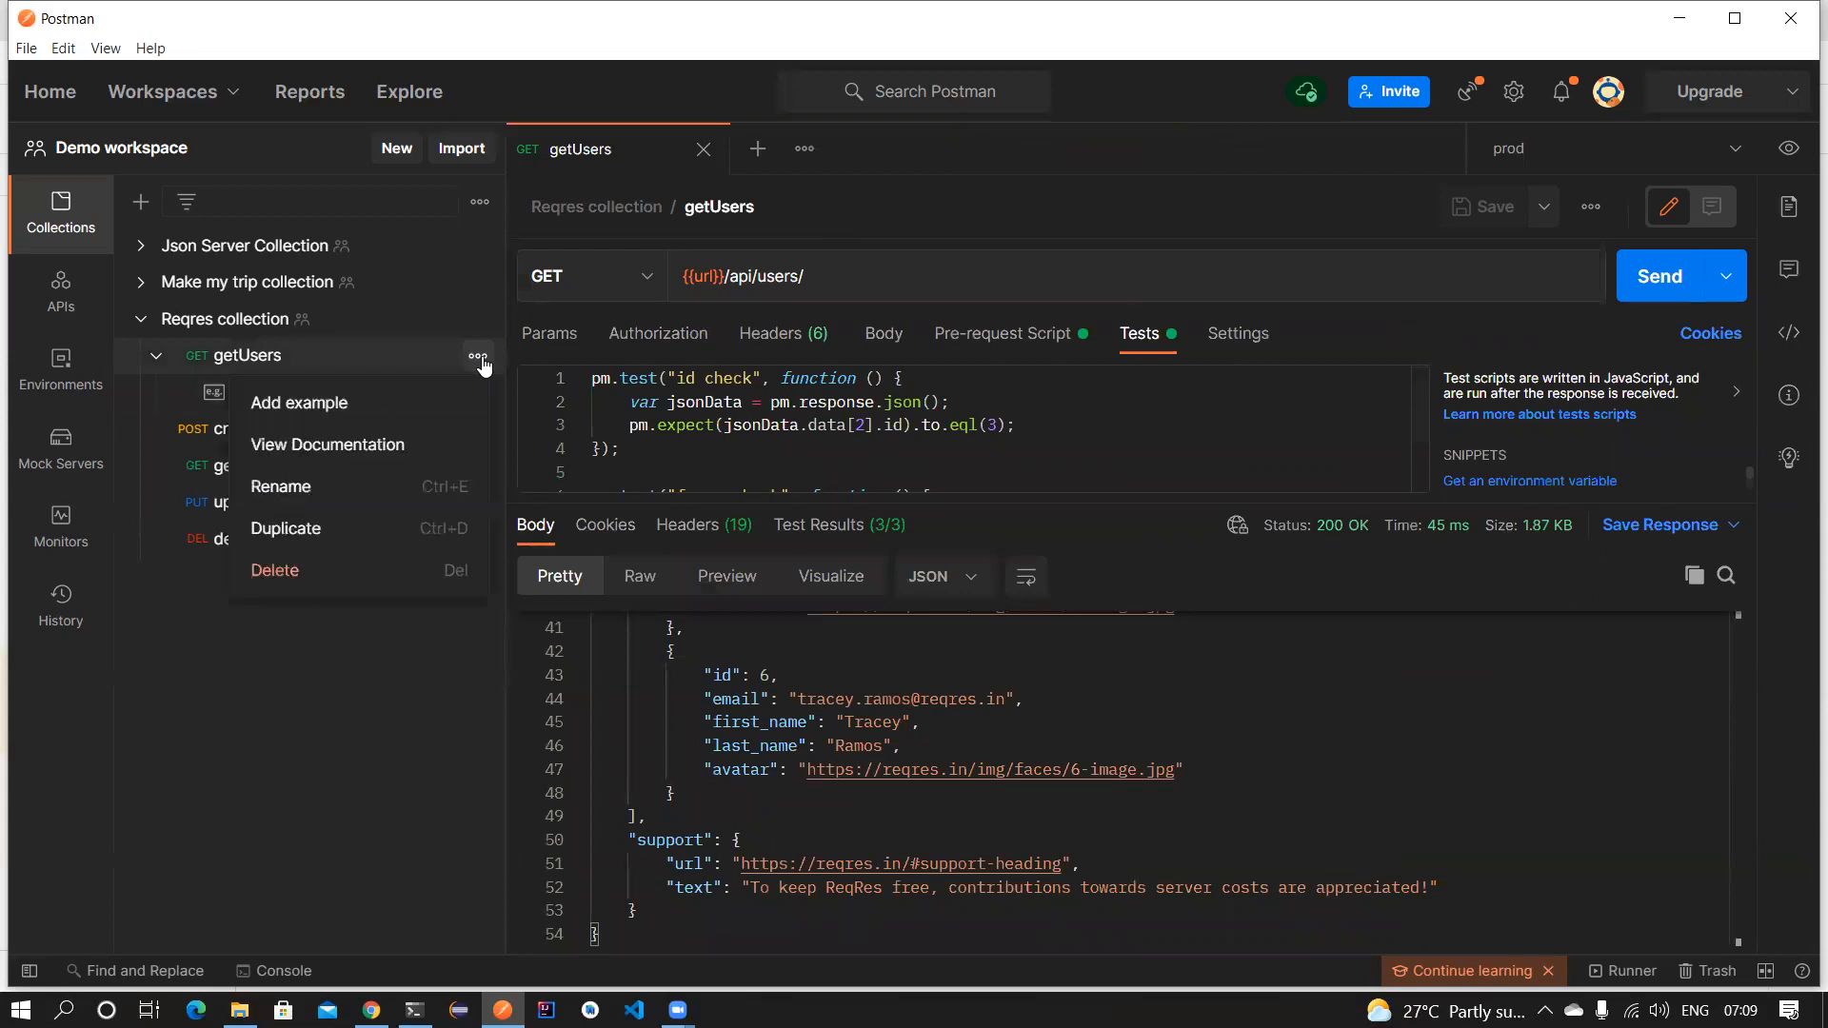
left_click(407, 445)
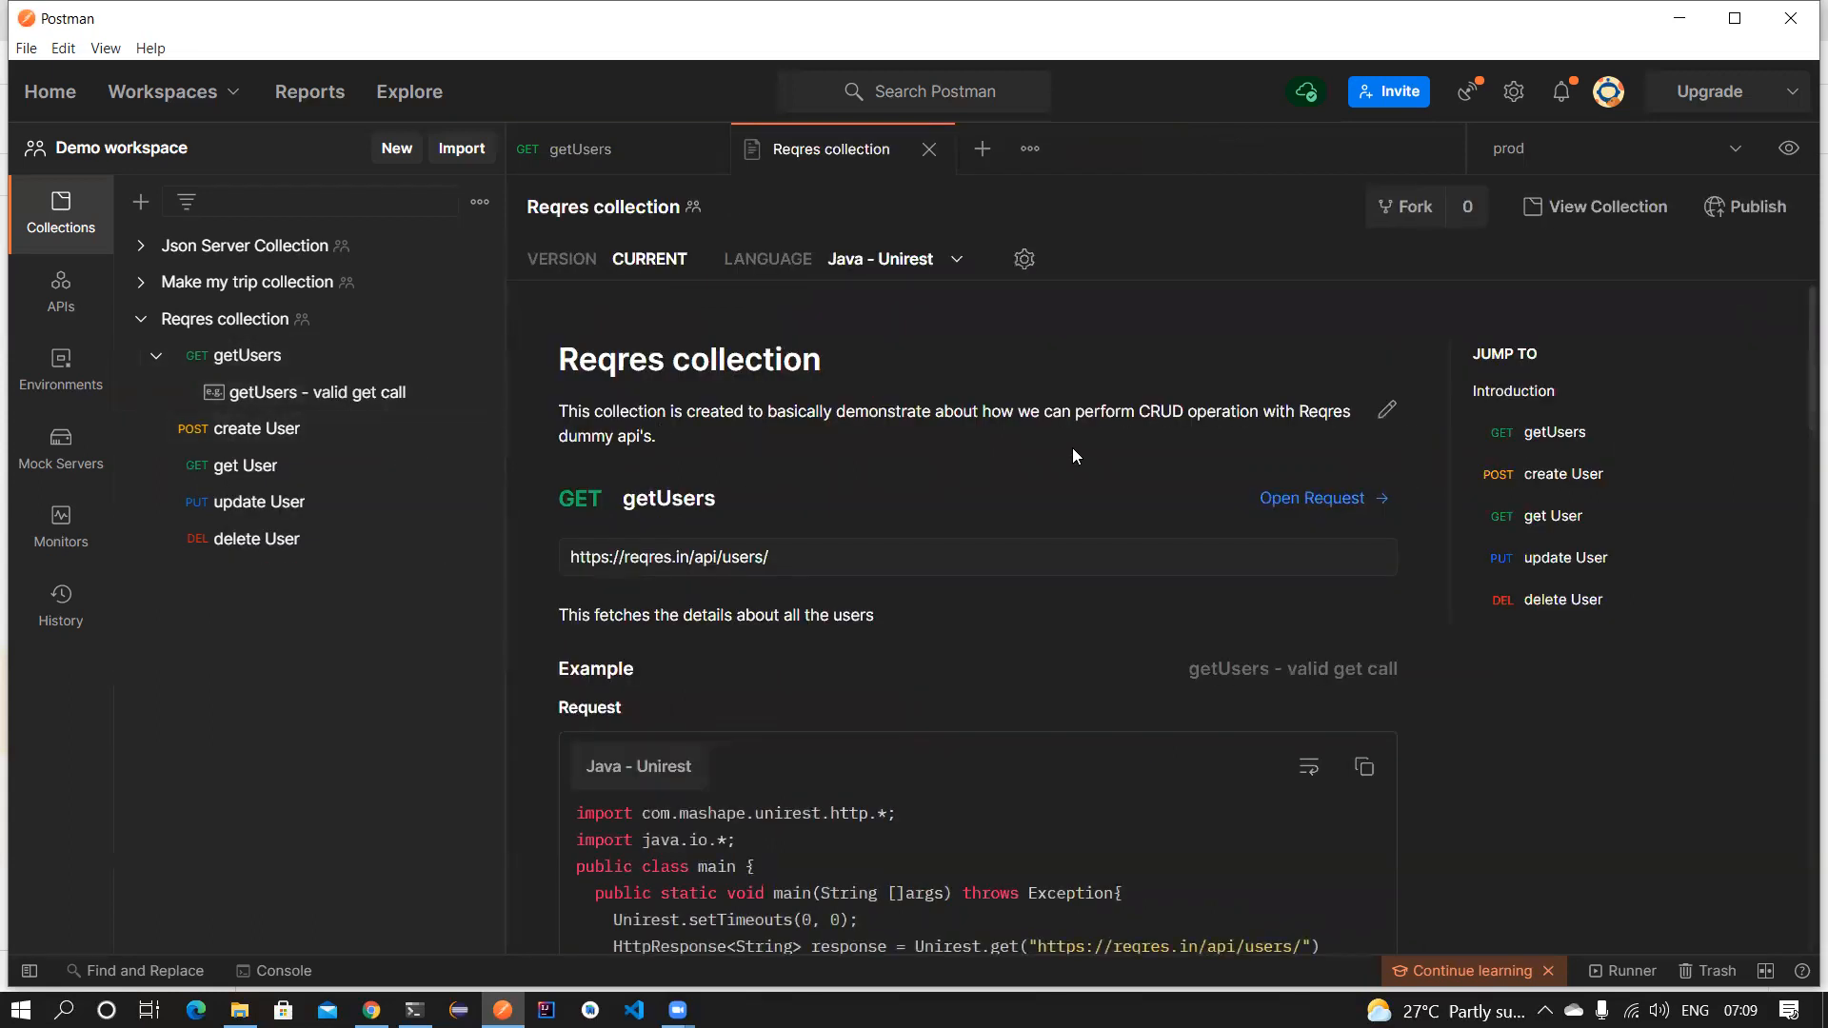
left_click_drag(799, 559, 569, 557)
scroll(937, 518, "down", 3)
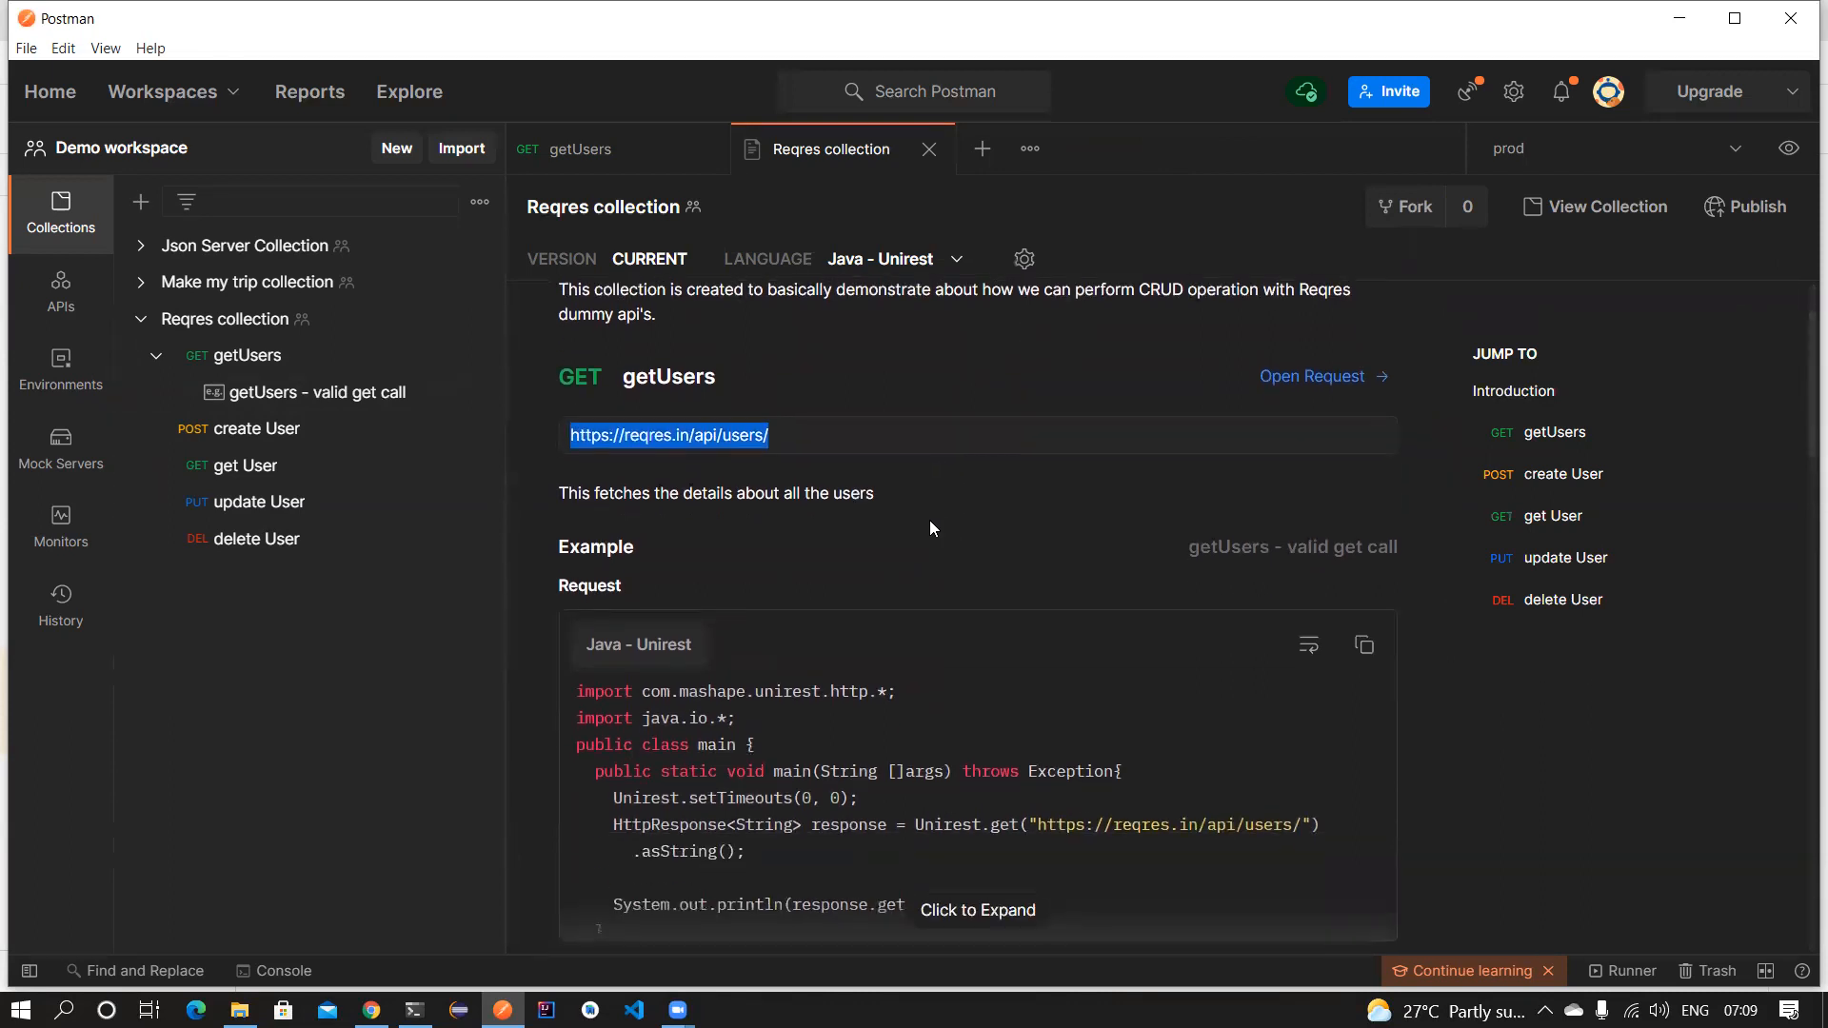
left_click_drag(1185, 431, 1402, 435)
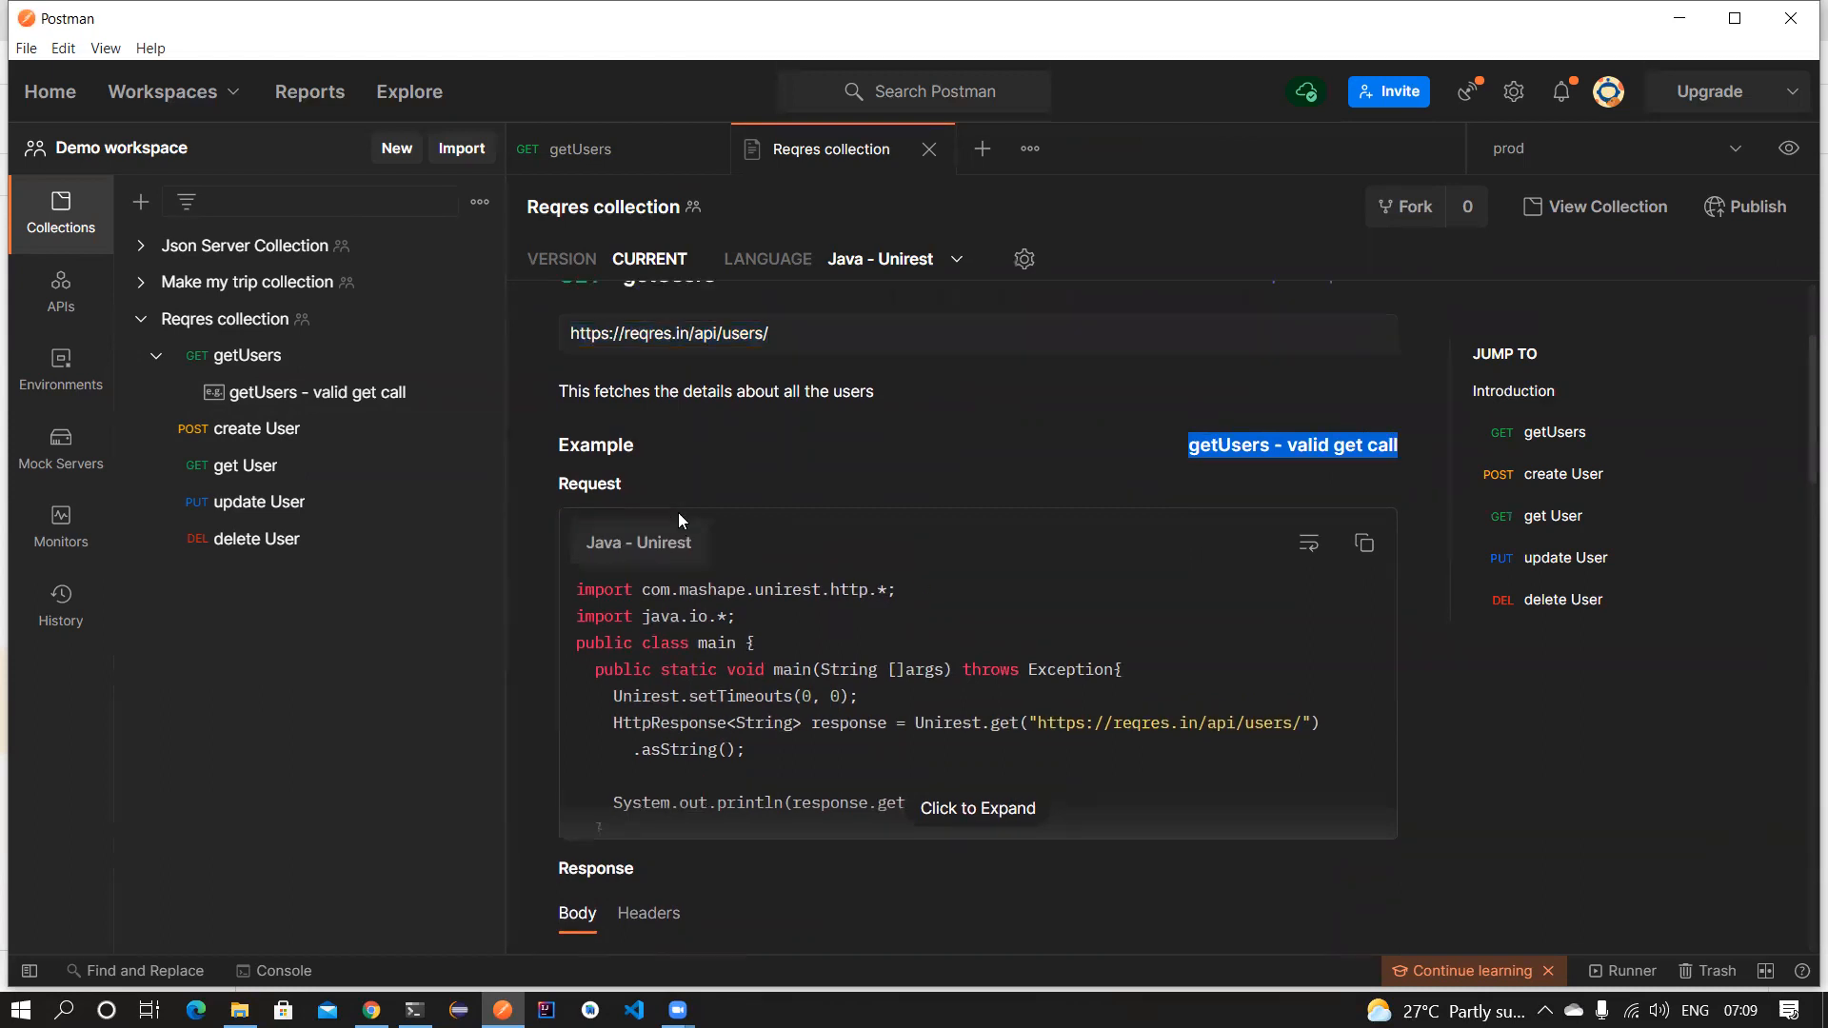
scroll(678, 513, "up", 1)
Expand the example's Java - Unirest request code, examine the request URL and full snippet, and close the expanded view.
left_click(644, 648)
scroll(672, 691, "down", 2)
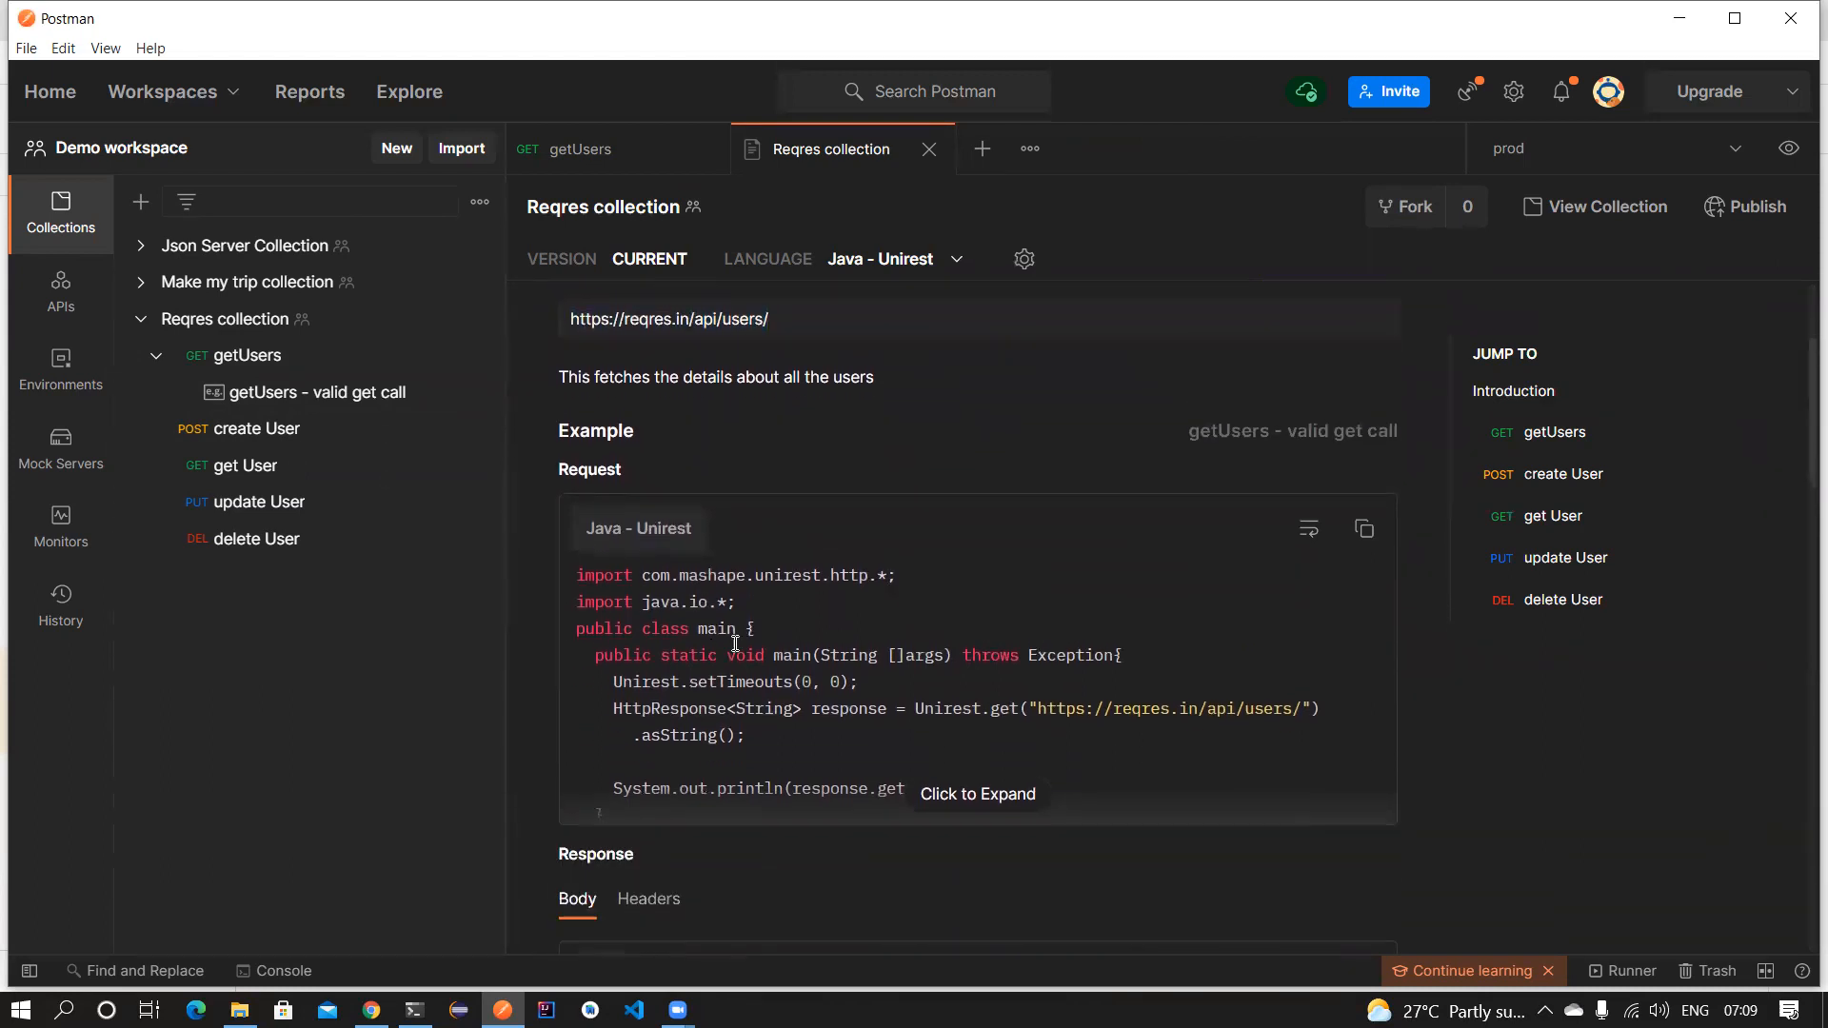
left_click(962, 682)
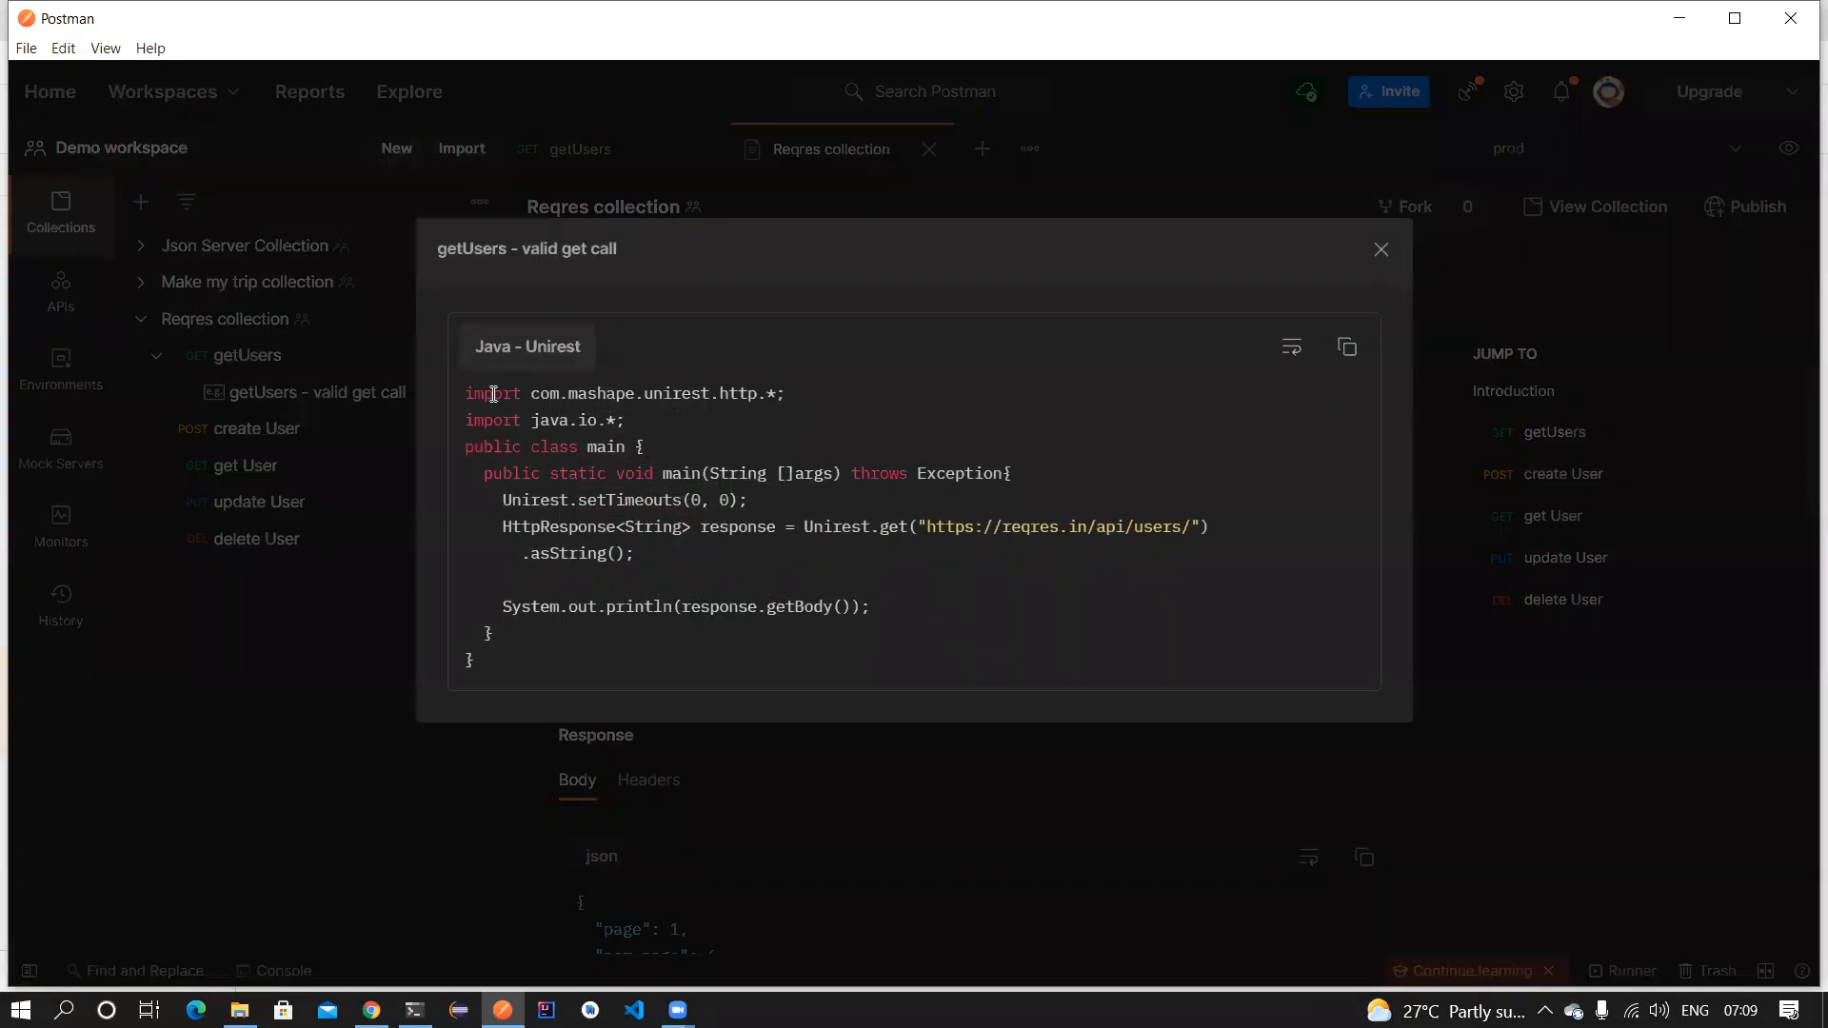
left_click_drag(526, 346, 577, 350)
left_click_drag(927, 527, 1199, 545)
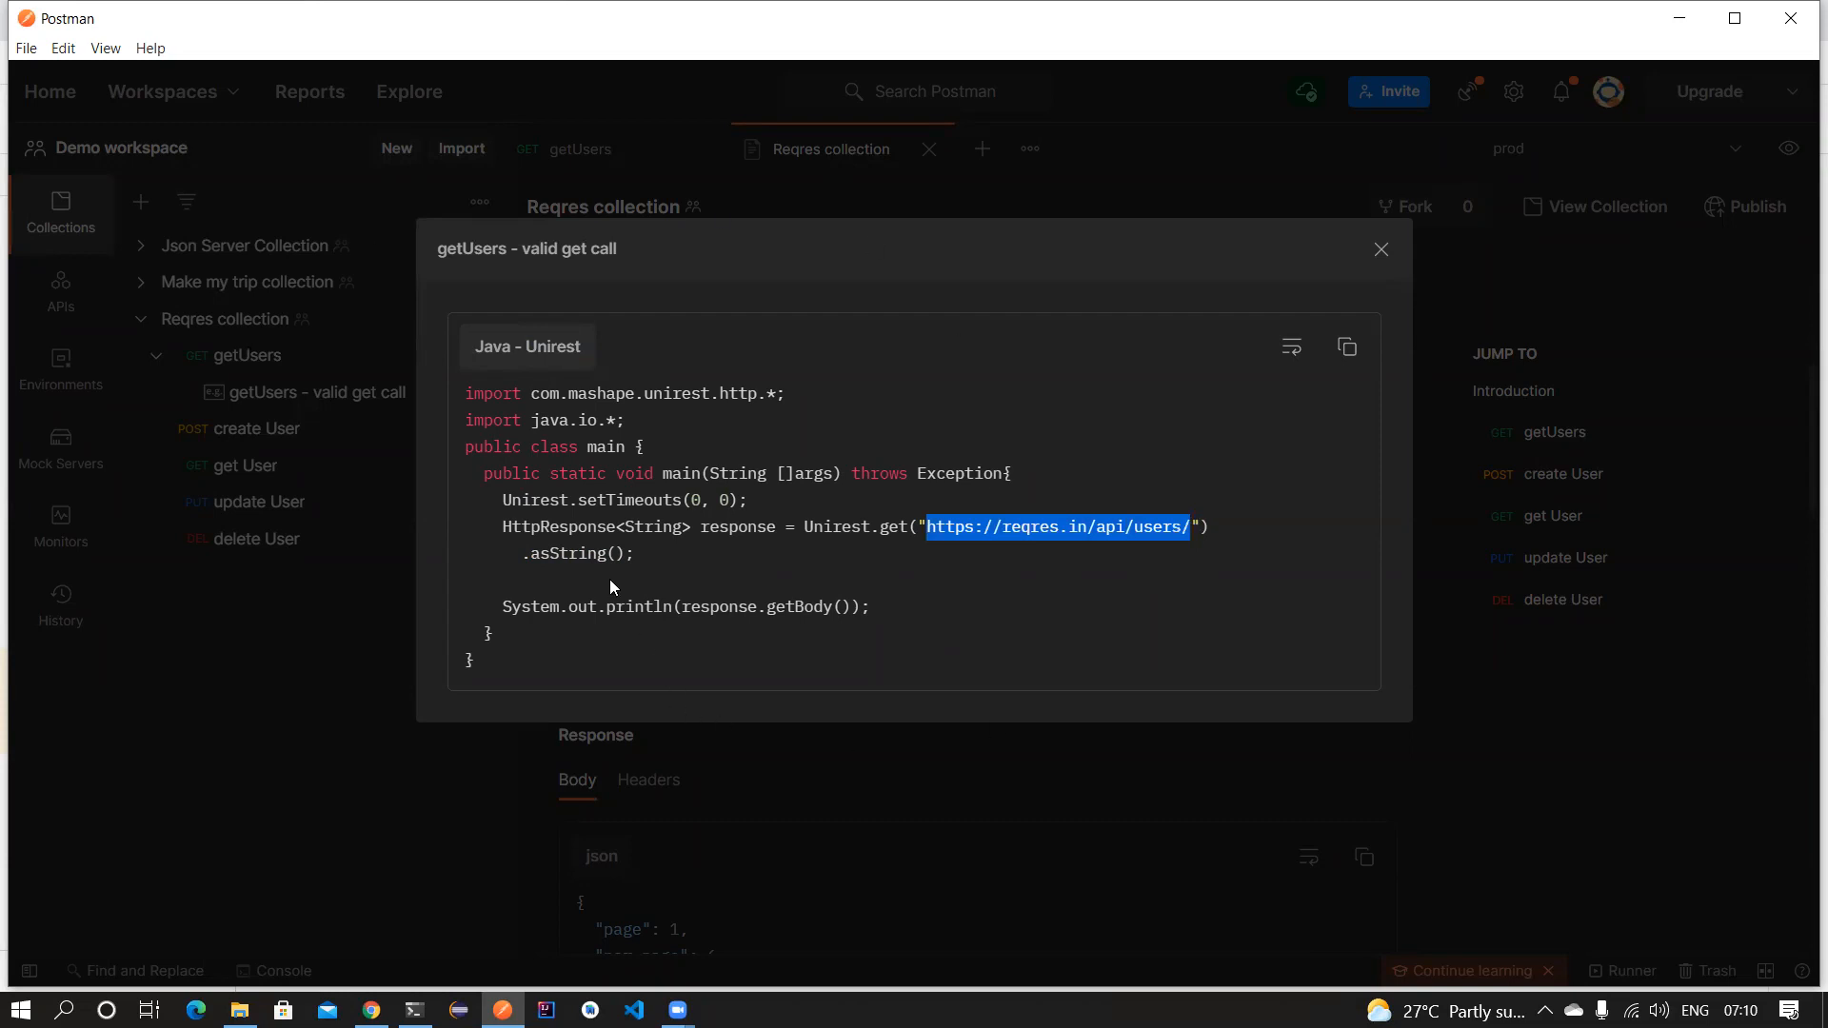
left_click_drag(465, 392, 544, 652)
left_click(542, 644)
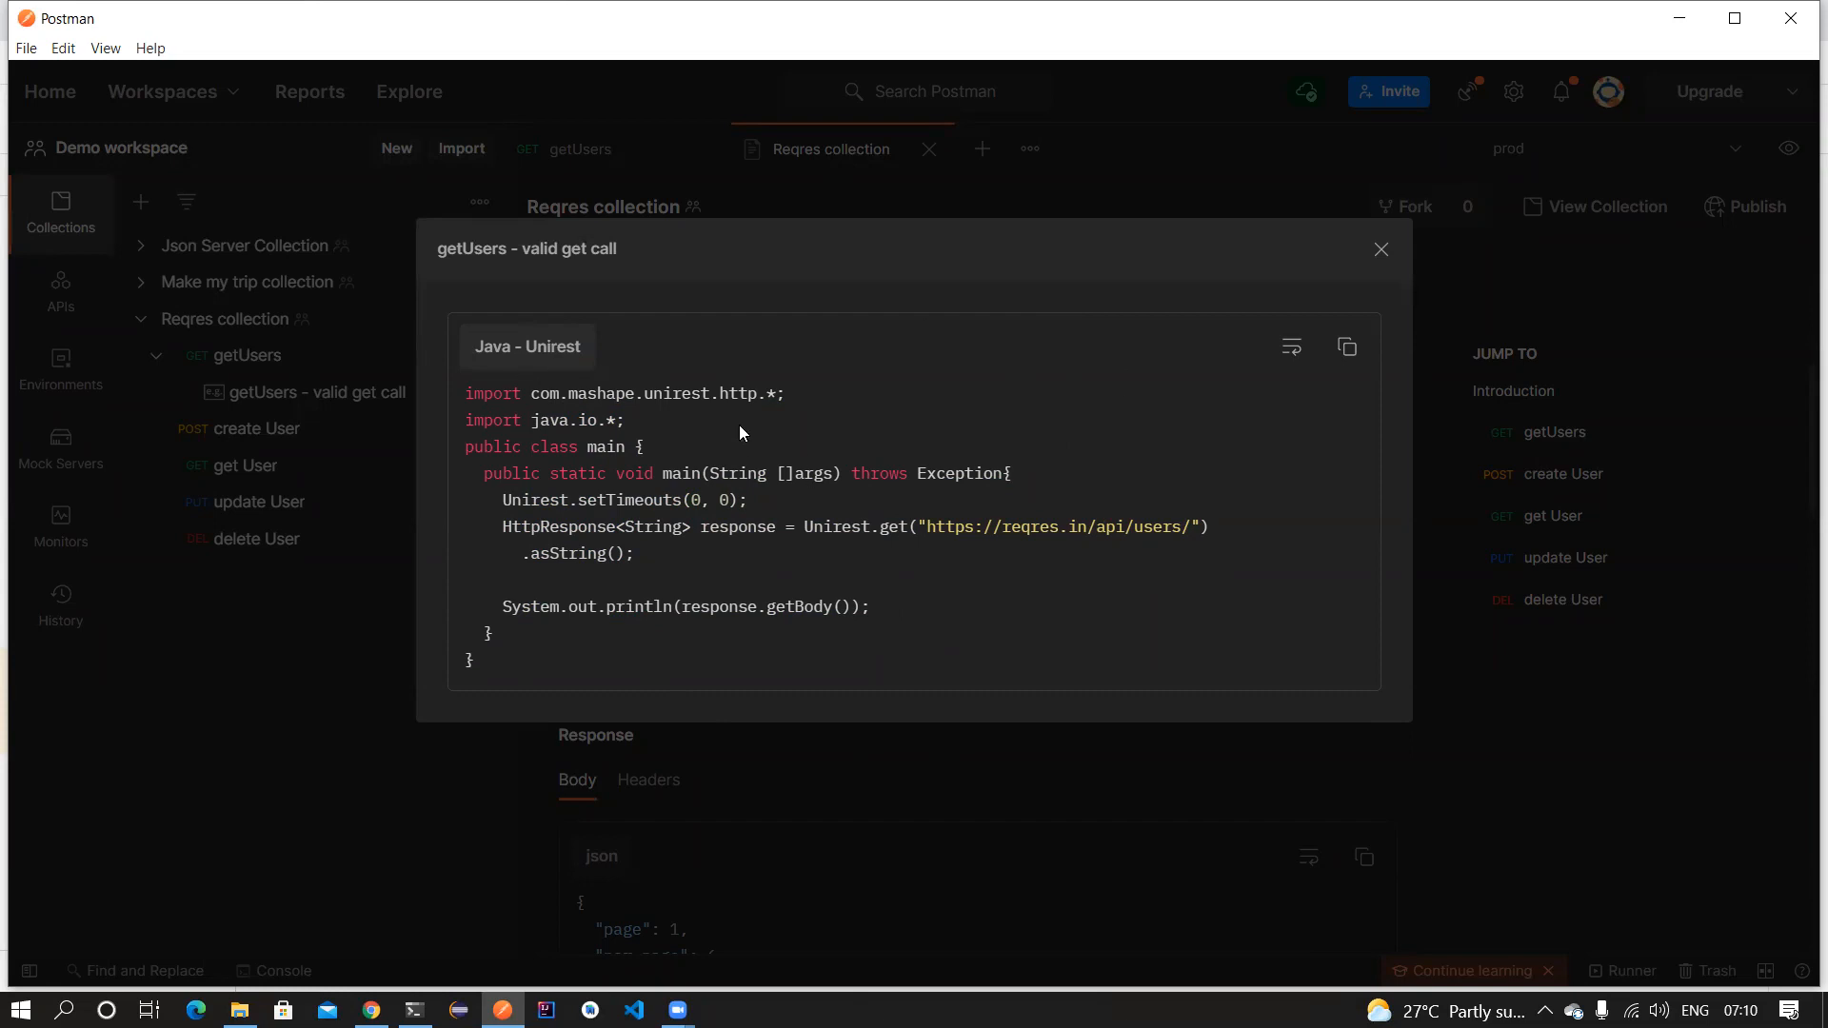
left_click(1383, 250)
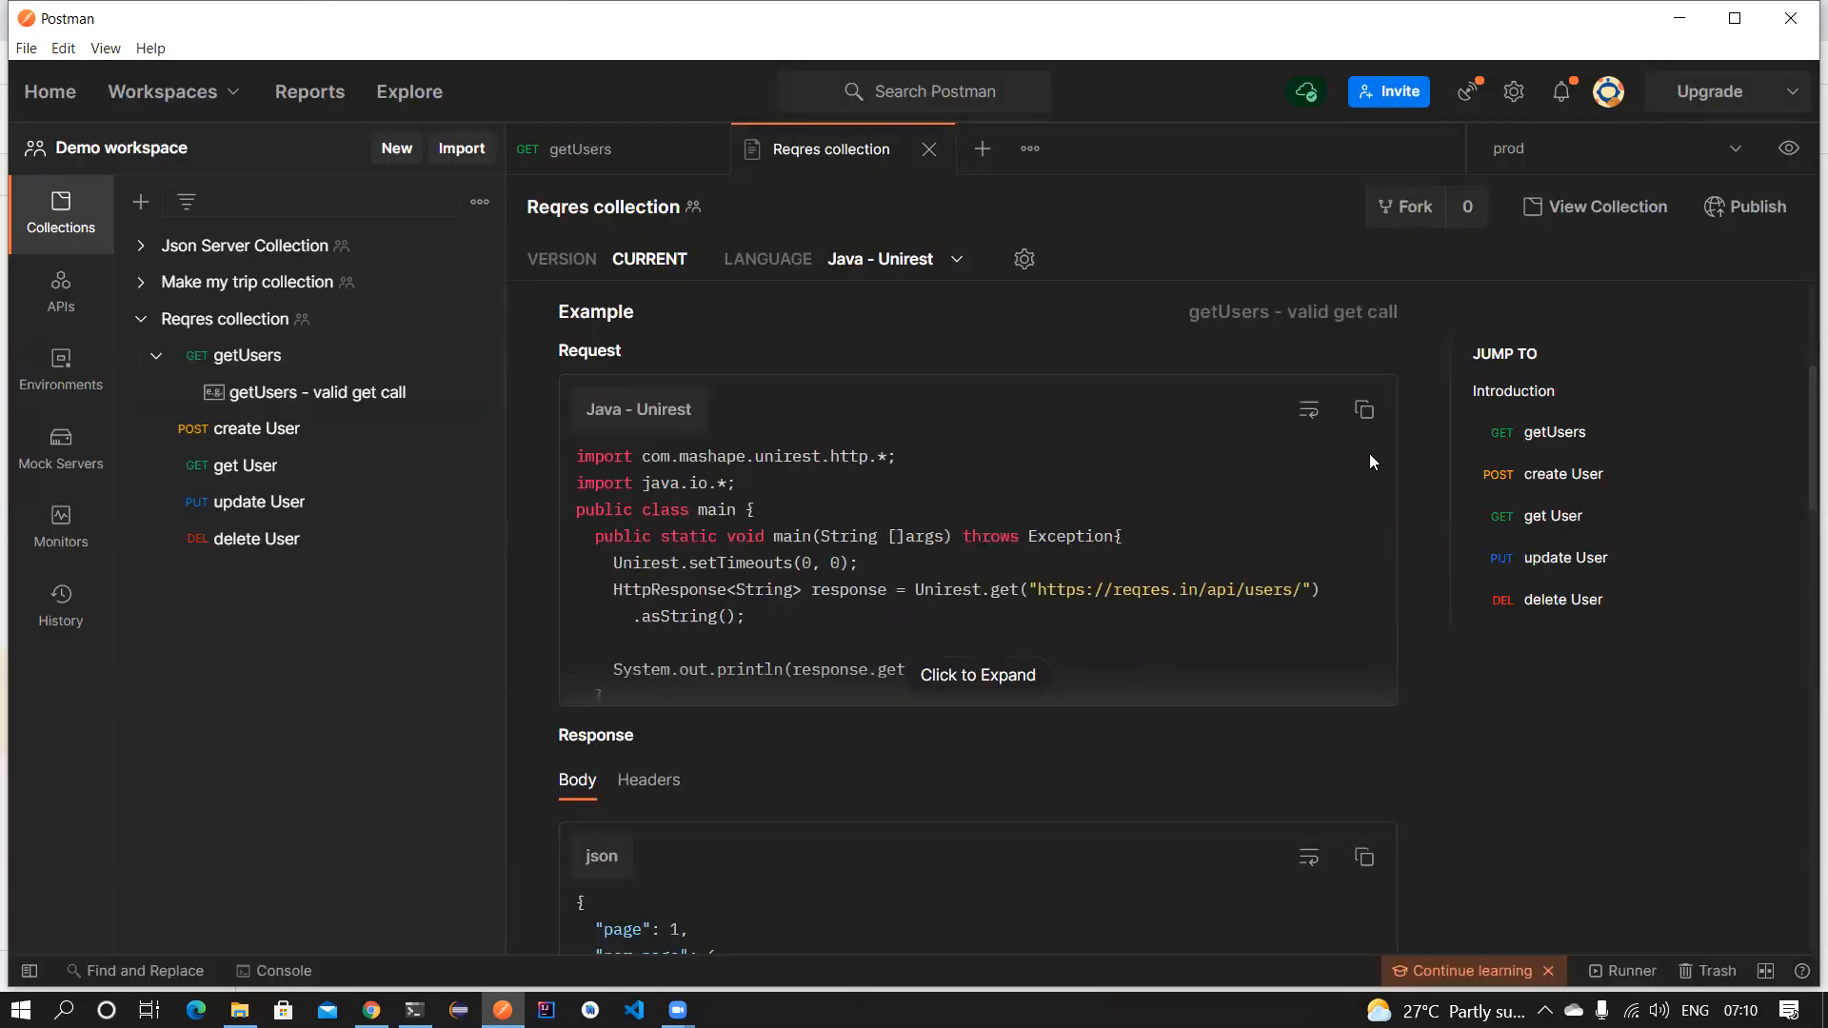
Switch the documentation's code language to C# - RestSharp and review the example's request snippet.
left_click(854, 261)
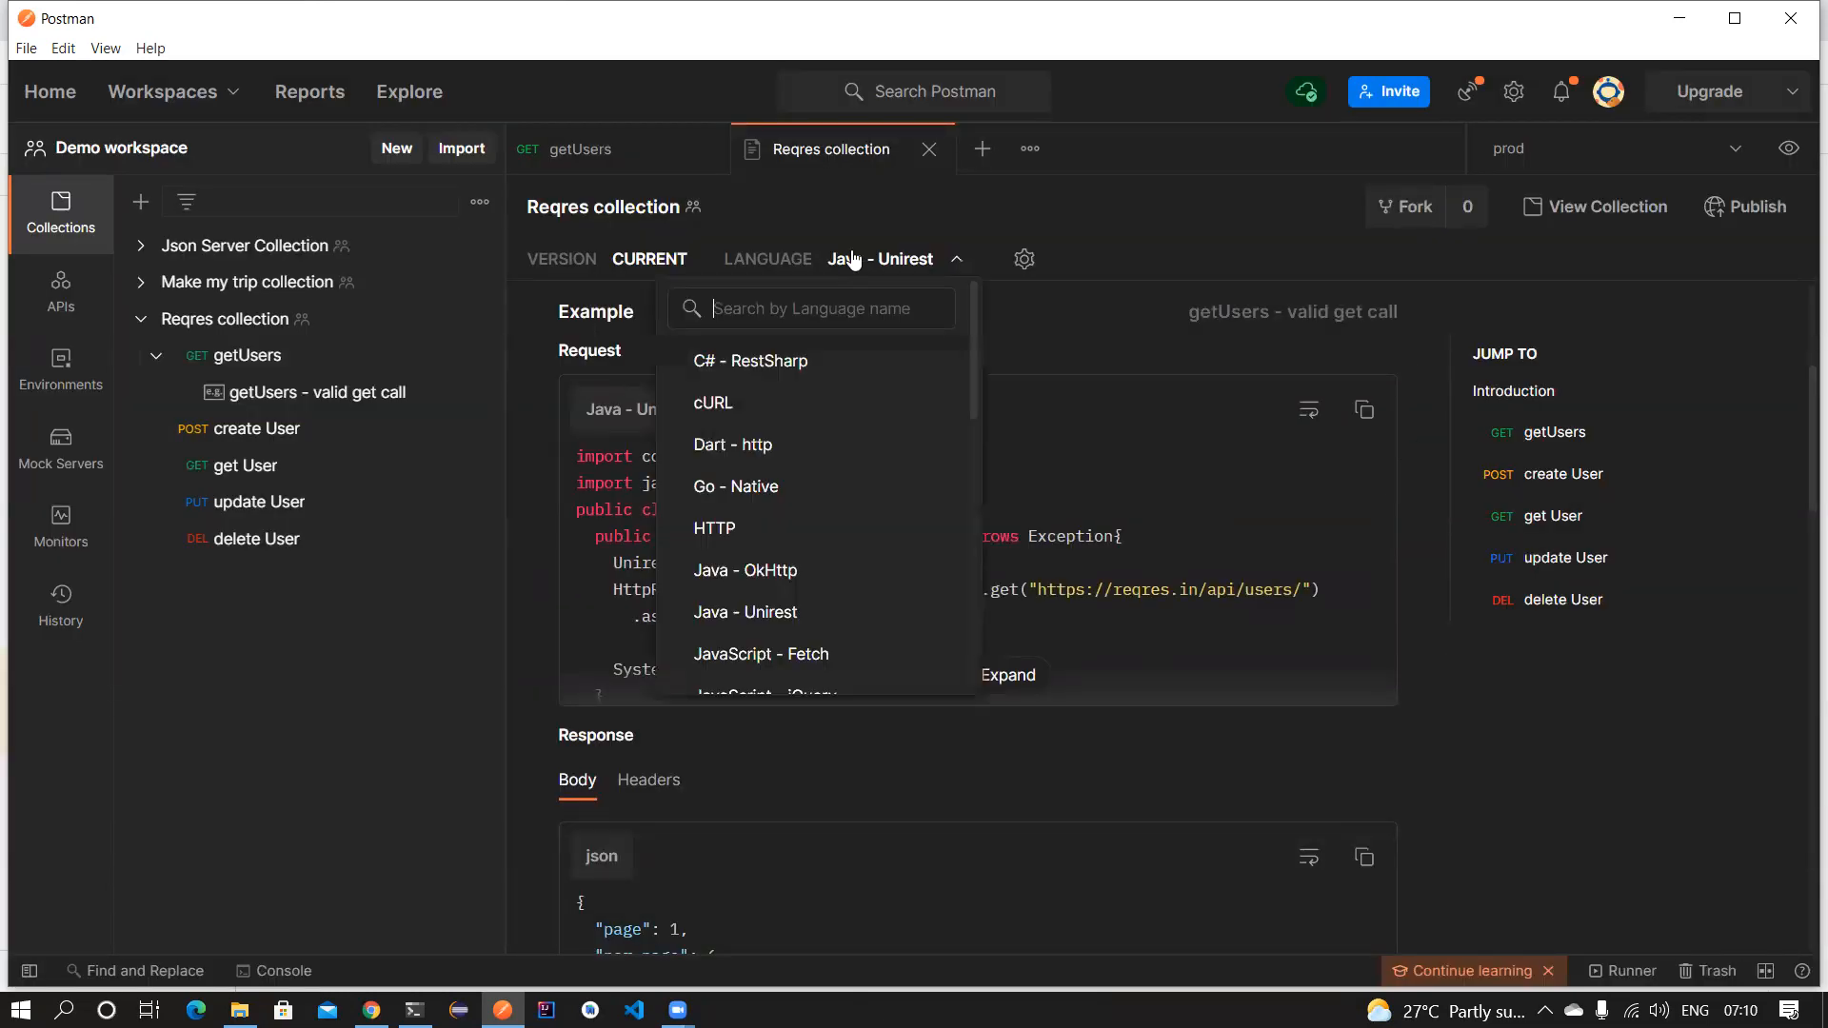
left_click(758, 362)
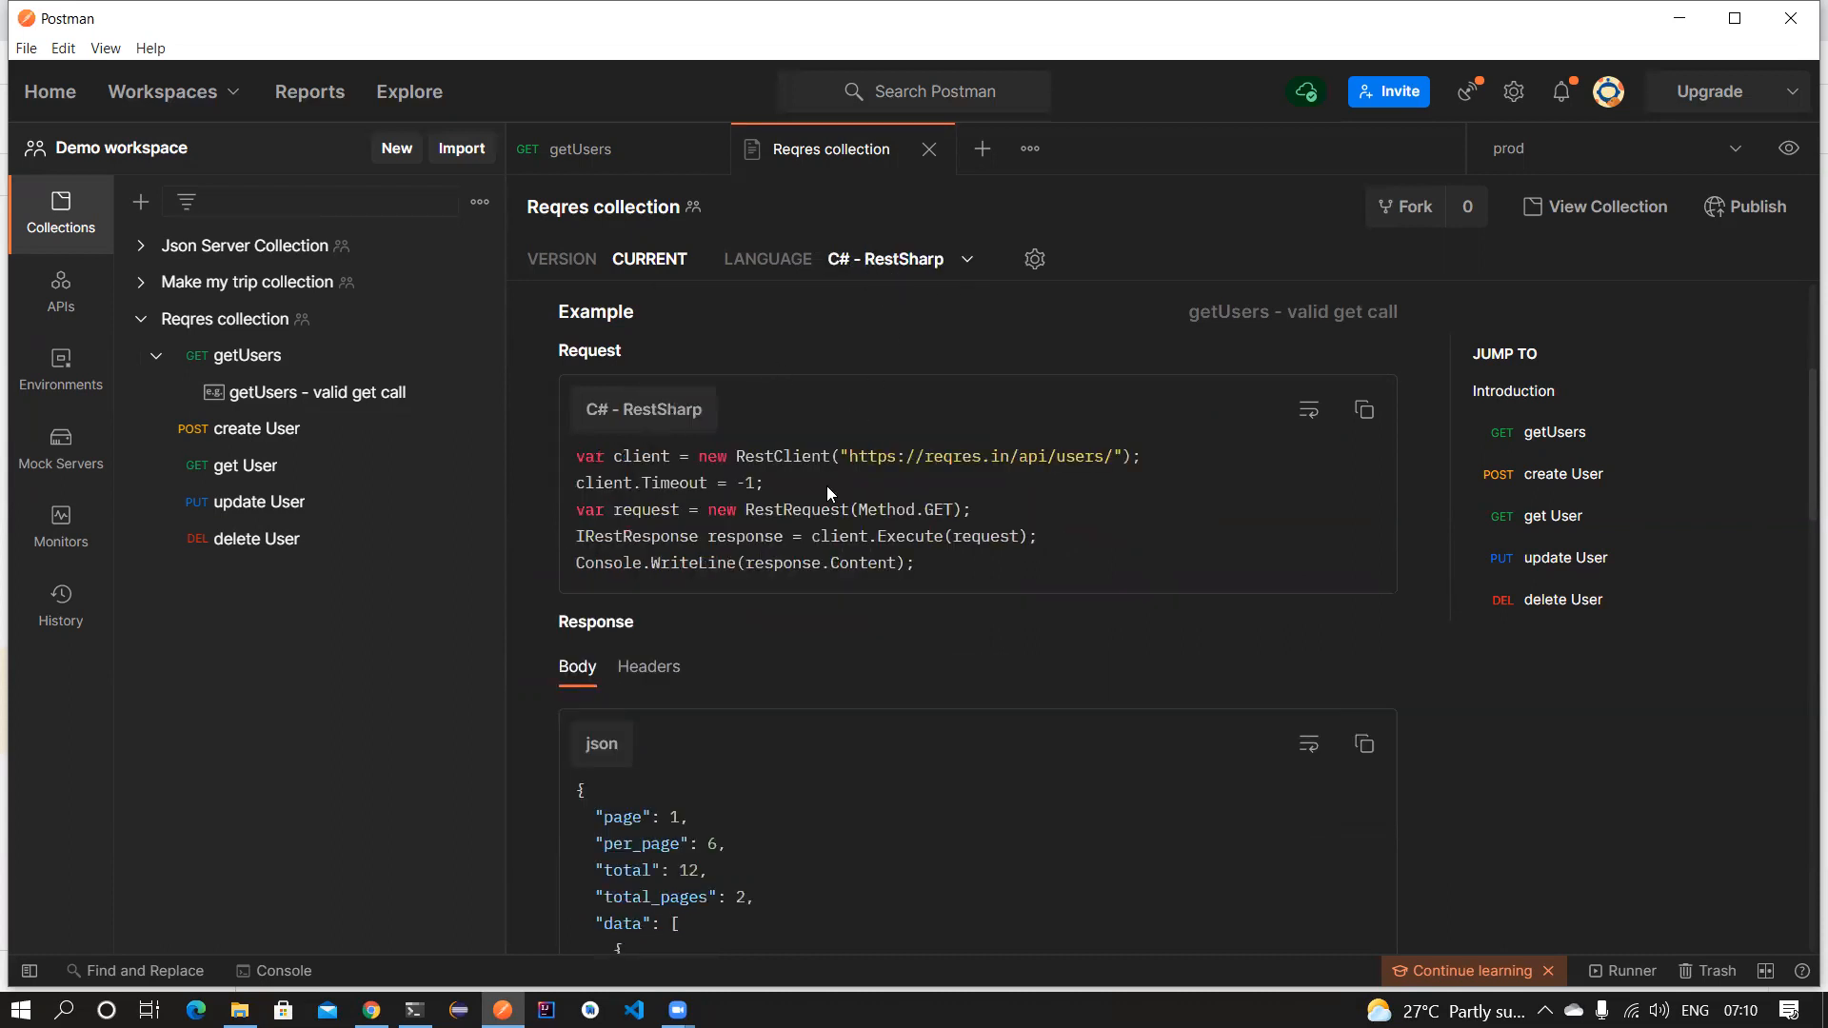
scroll(897, 514, "down", 3)
scroll(897, 514, "up", 4)
Set the documentation's code language to PHP - pecl_http and view the example's full request code.
left_click(967, 256)
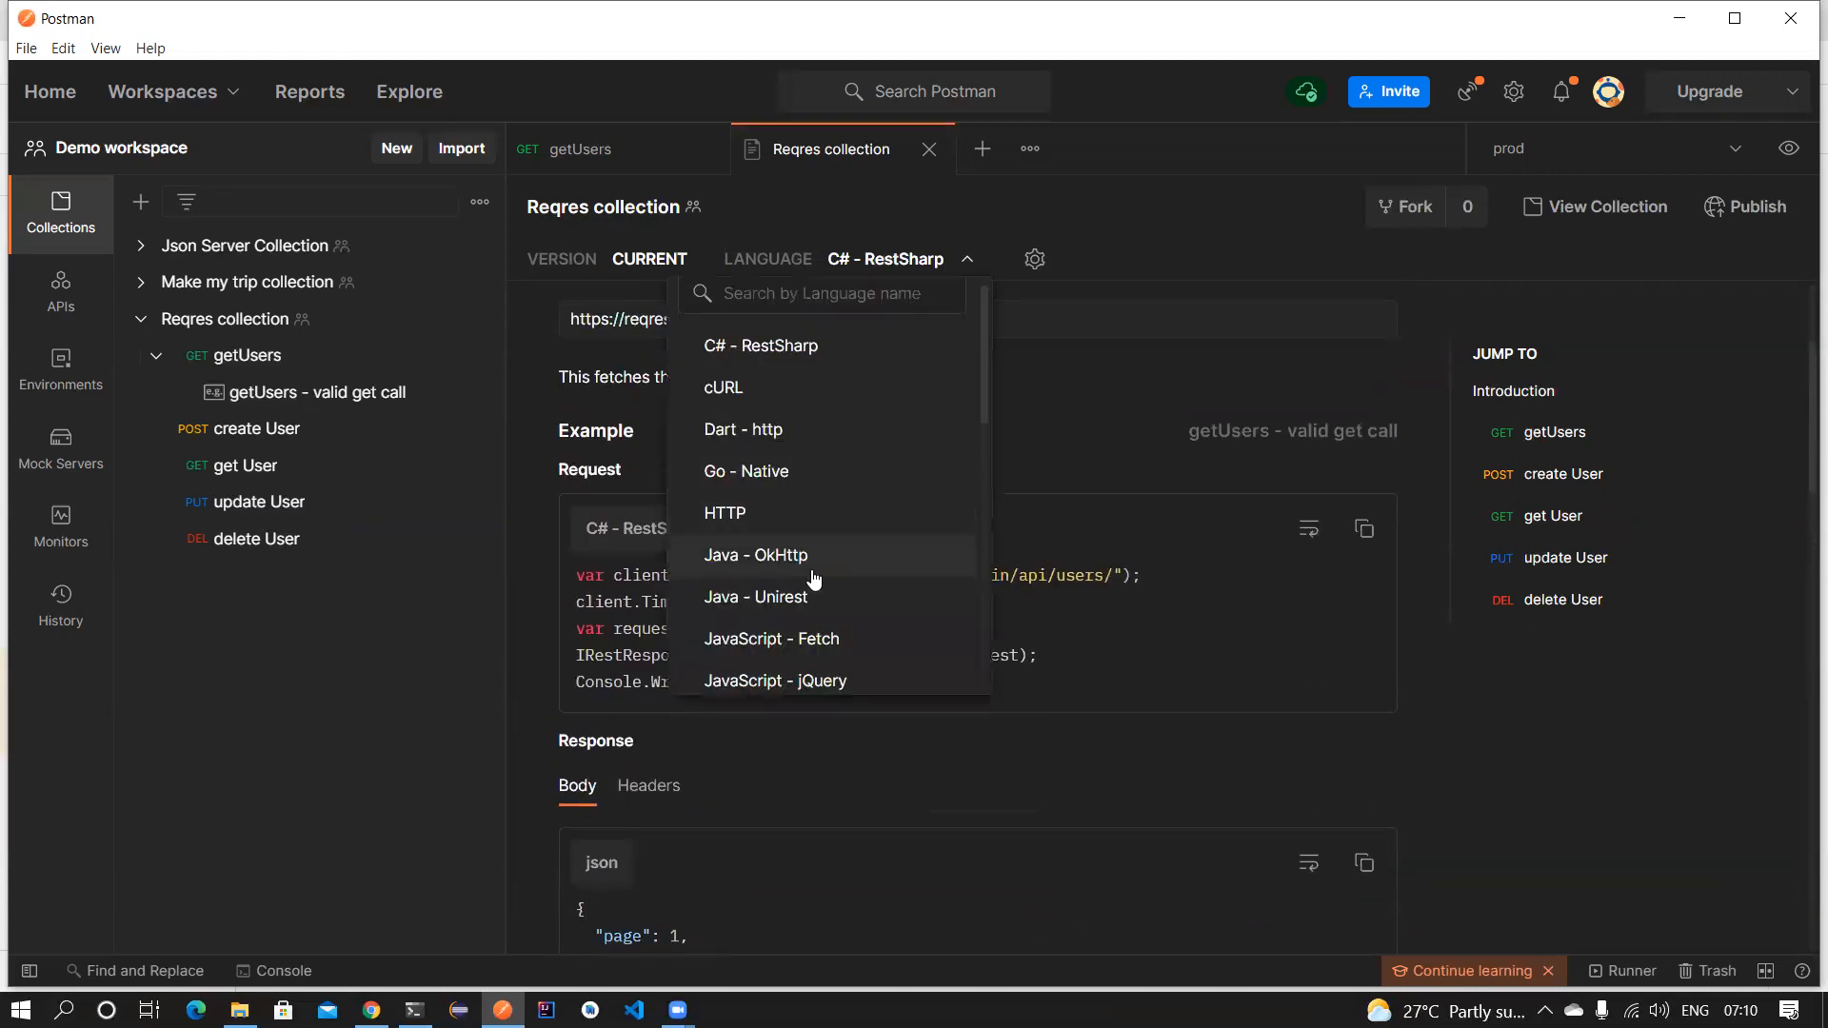
scroll(816, 571, "down", 5)
scroll(814, 579, "down", 6)
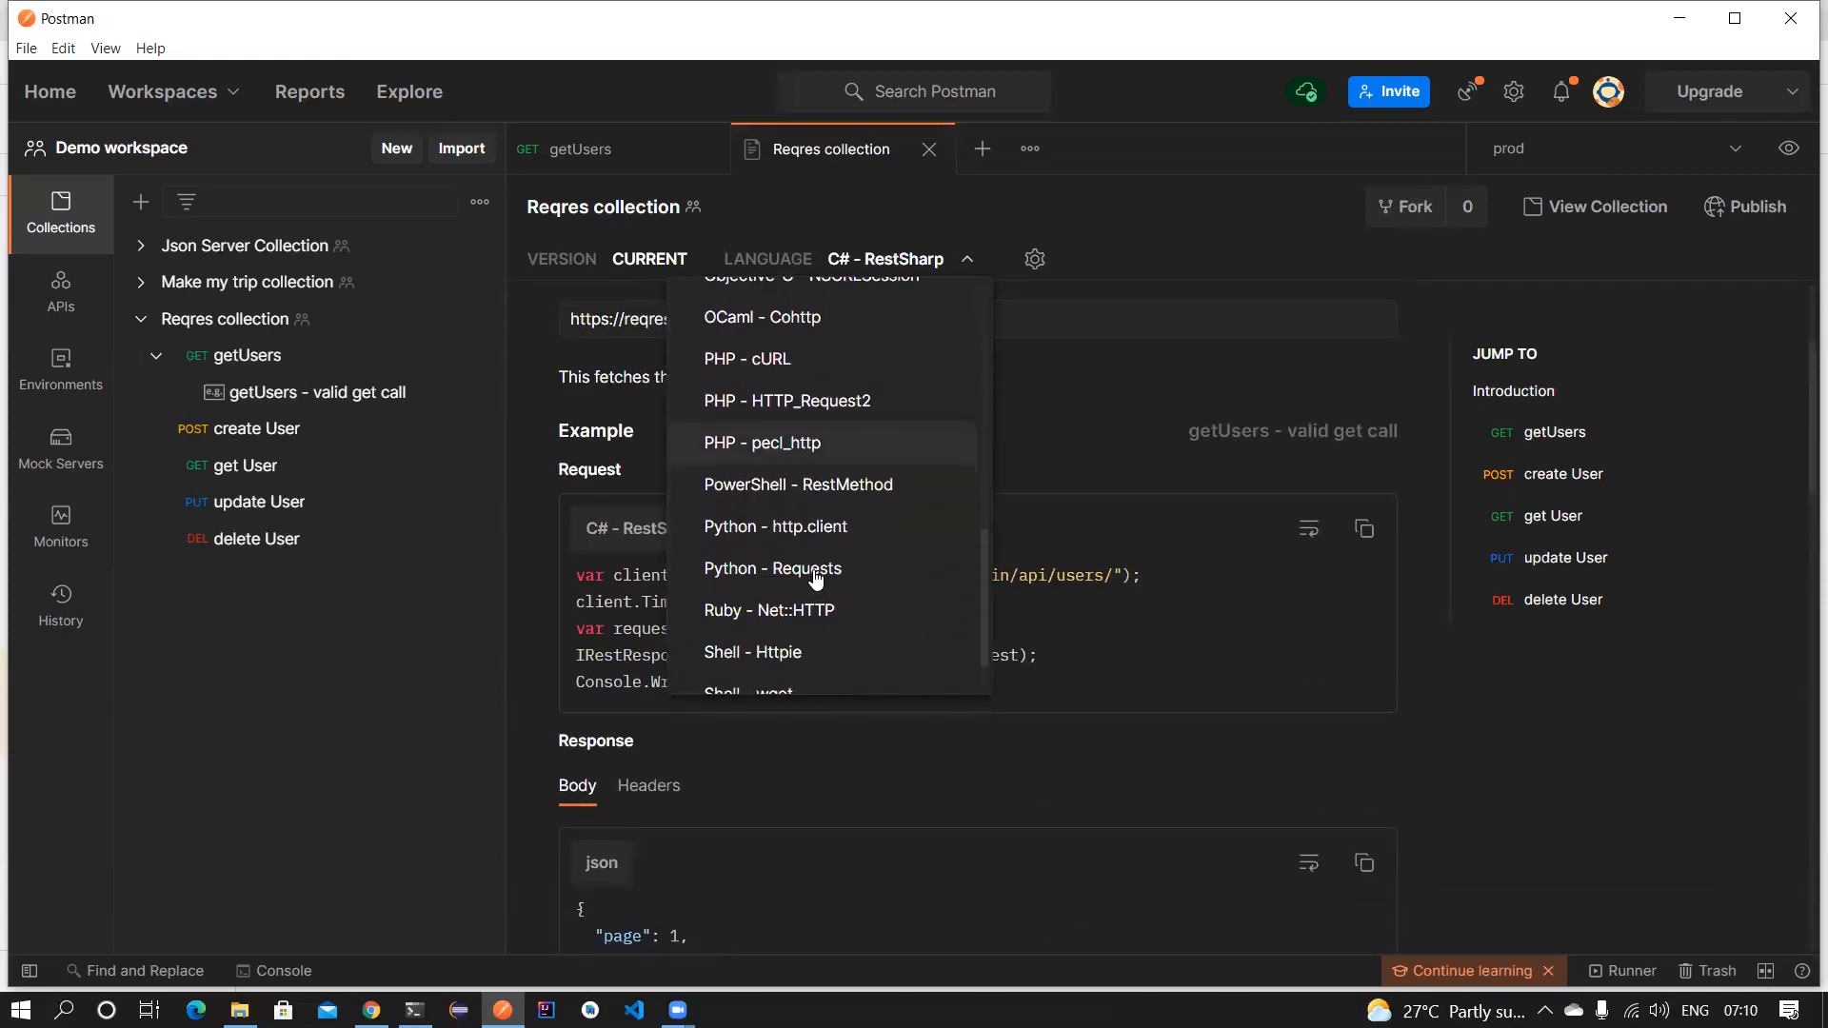
scroll(816, 577, "up", 4)
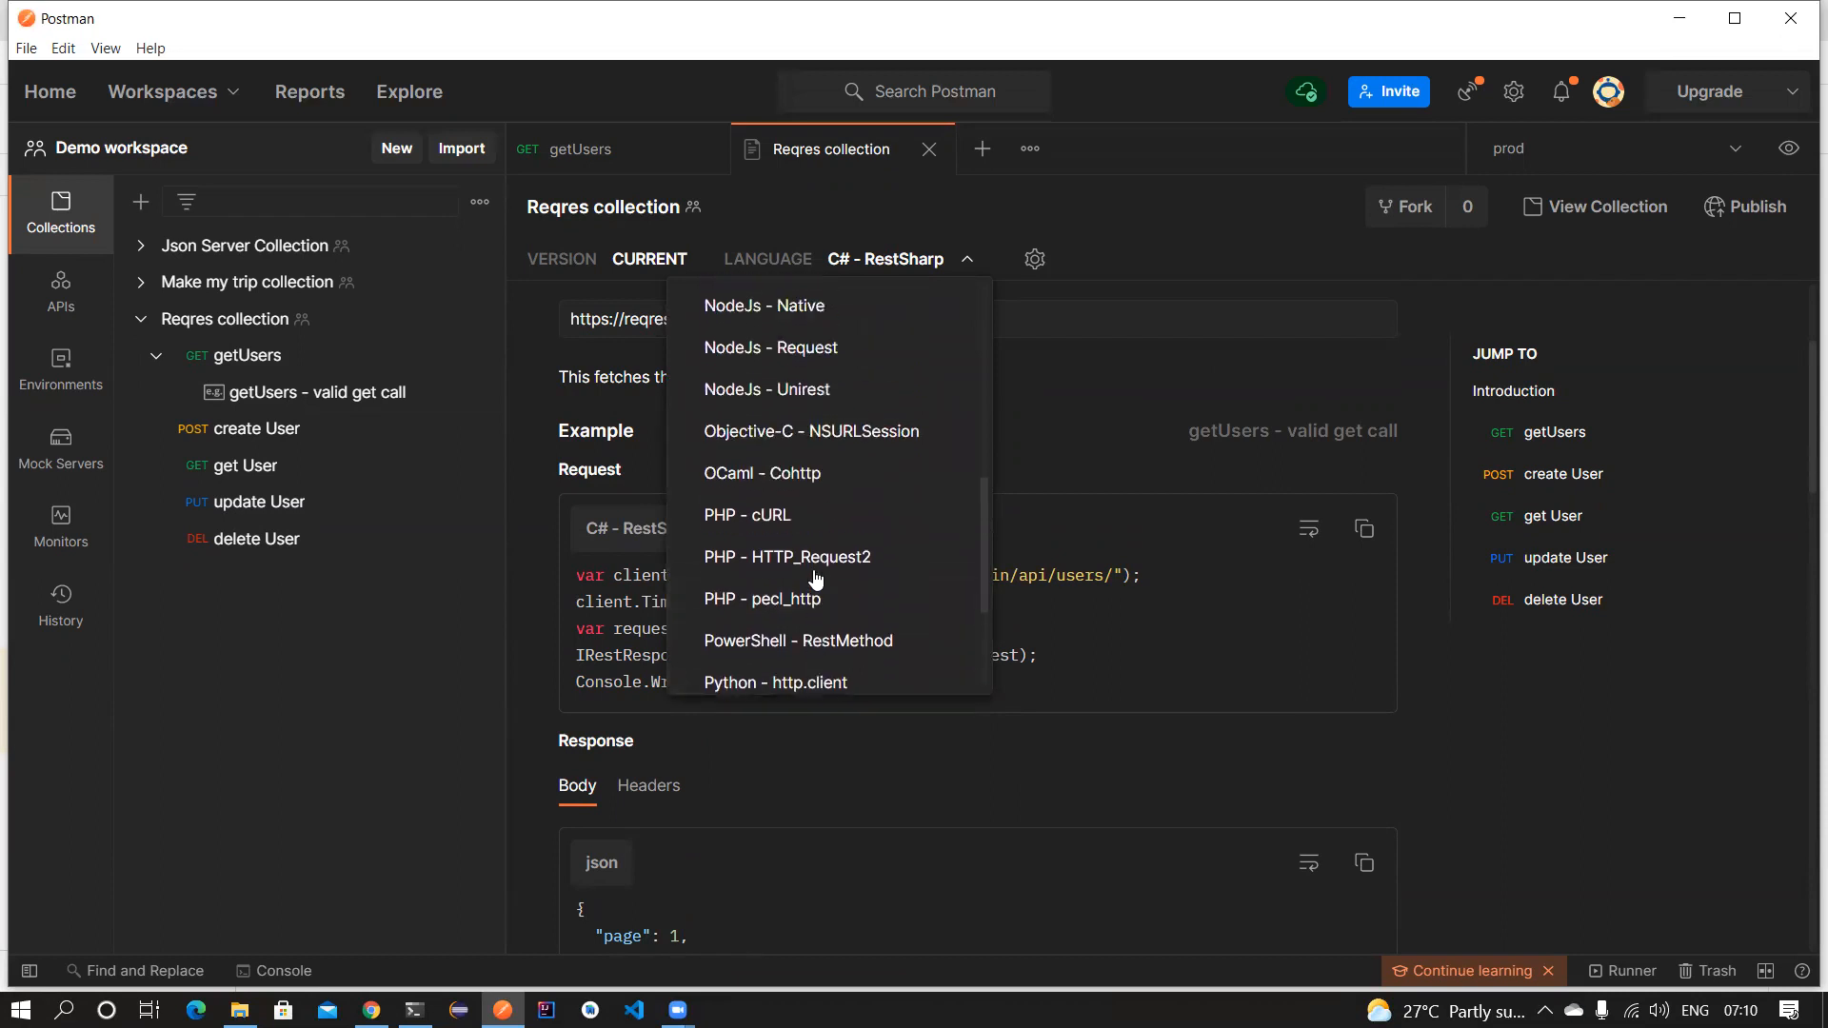
left_click(809, 628)
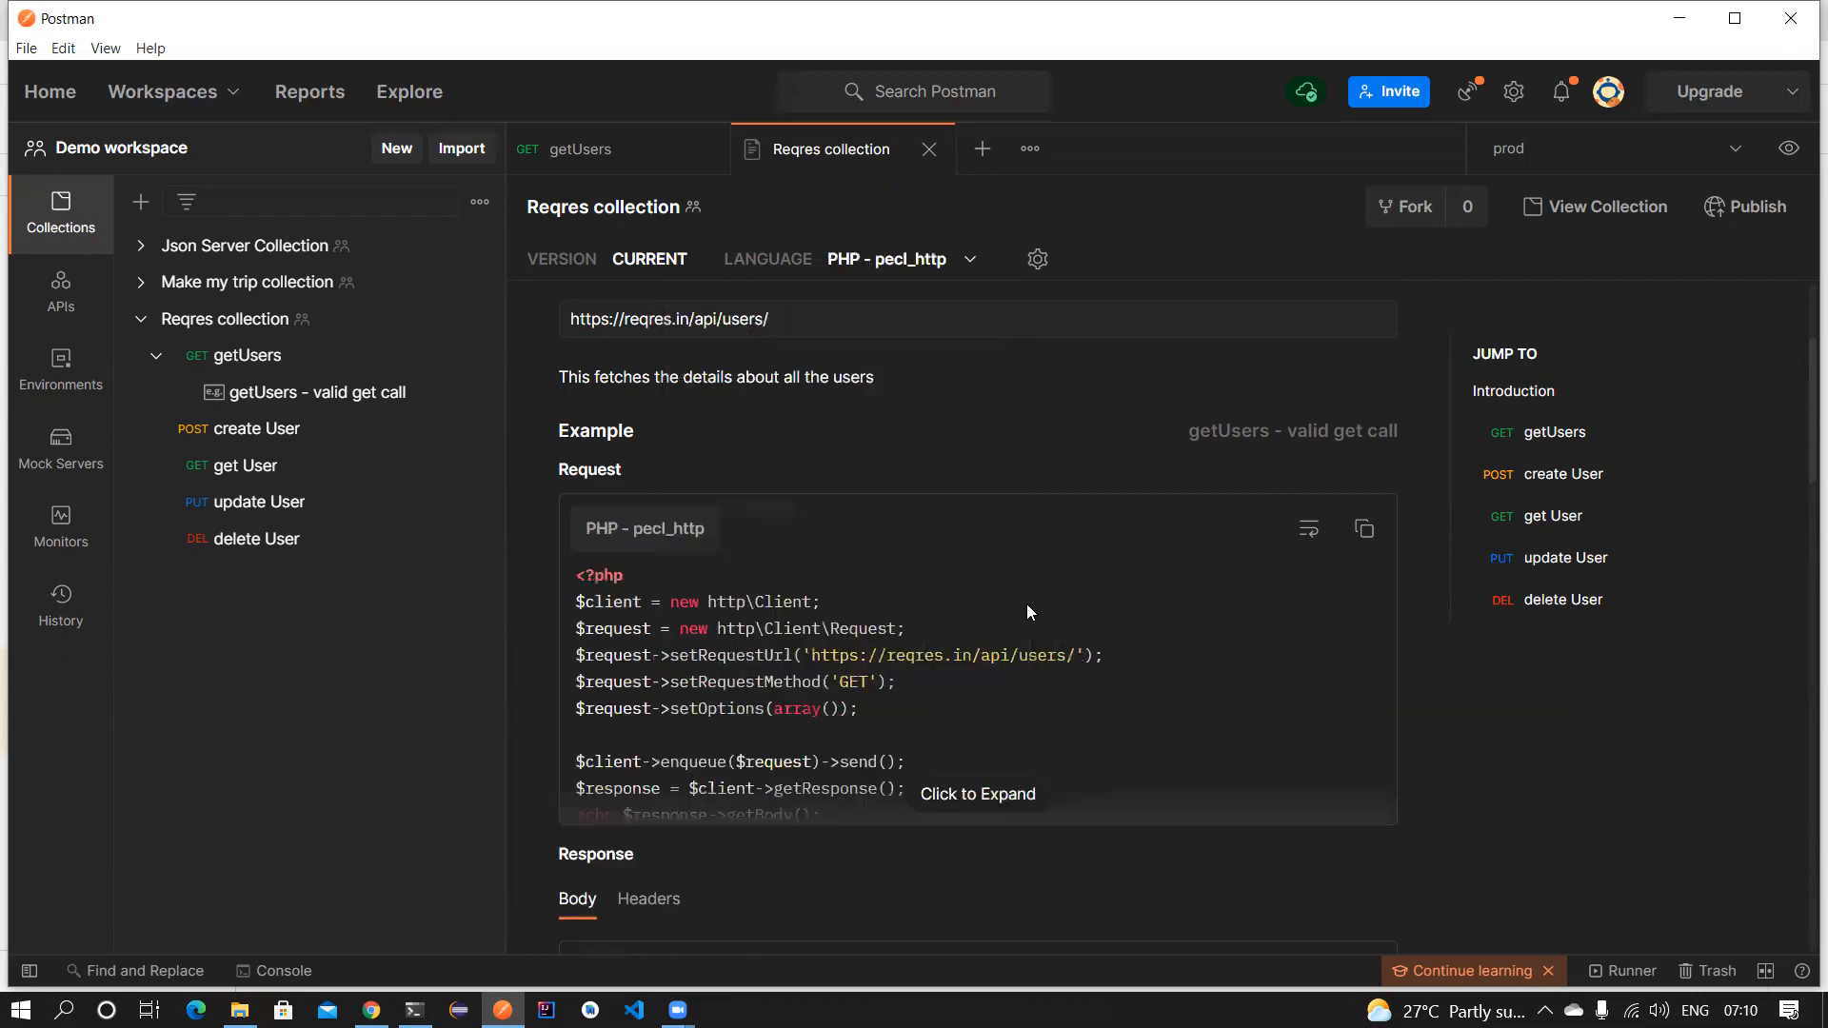
scroll(1018, 600, "down", 3)
left_click(987, 565)
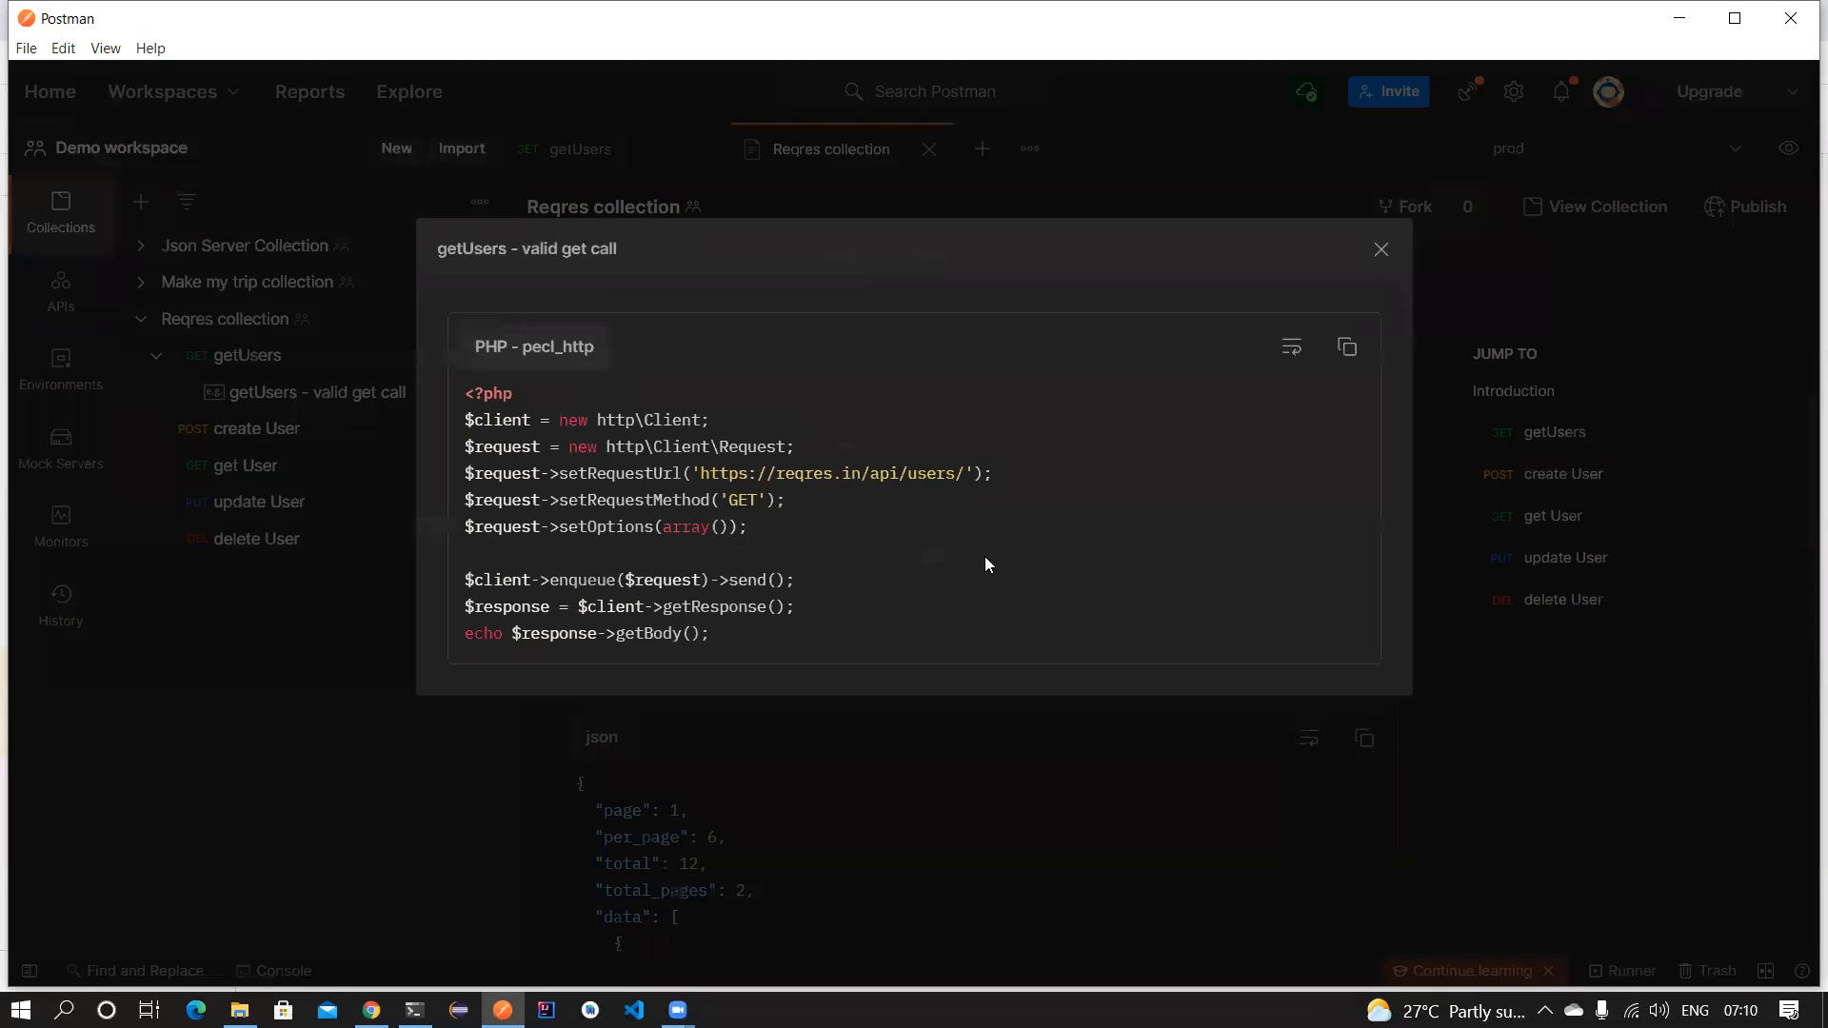
left_click(1380, 248)
Expand the JSON response body of the getUsers example in the documentation.
scroll(920, 560, "down", 1)
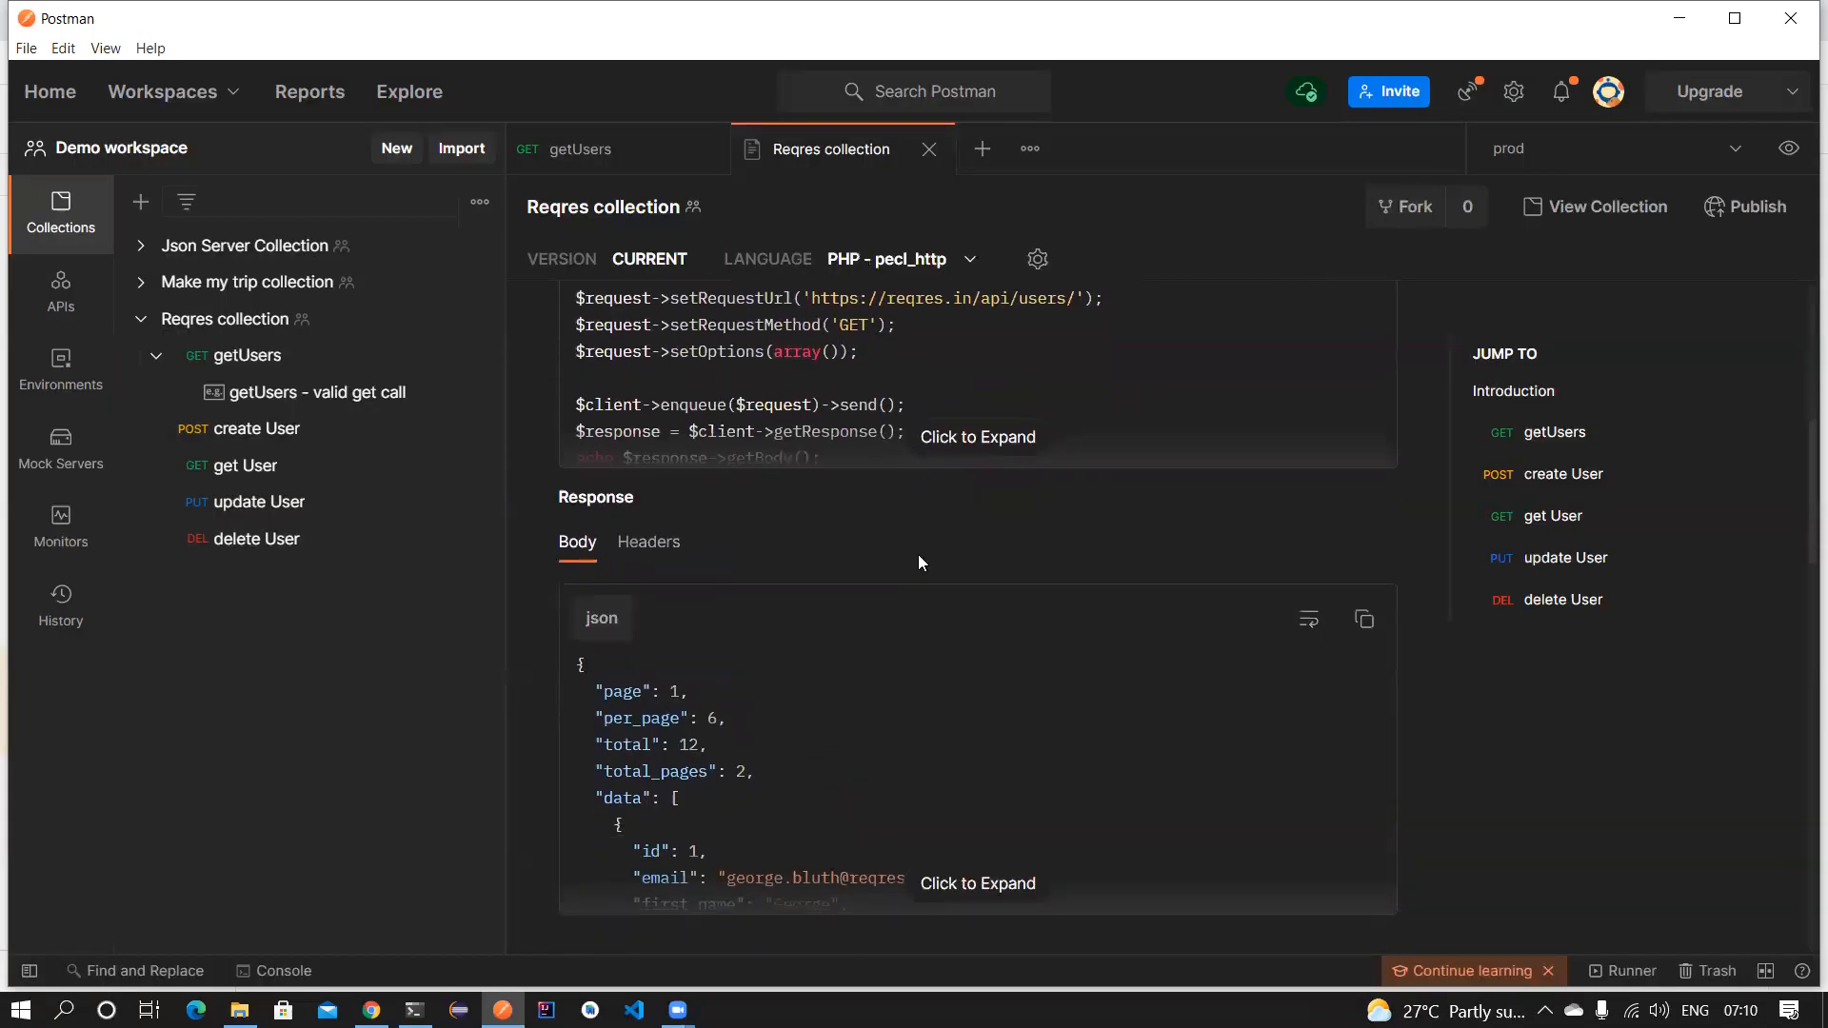
scroll(876, 609, "down", 1)
scroll(585, 550, "down", 3)
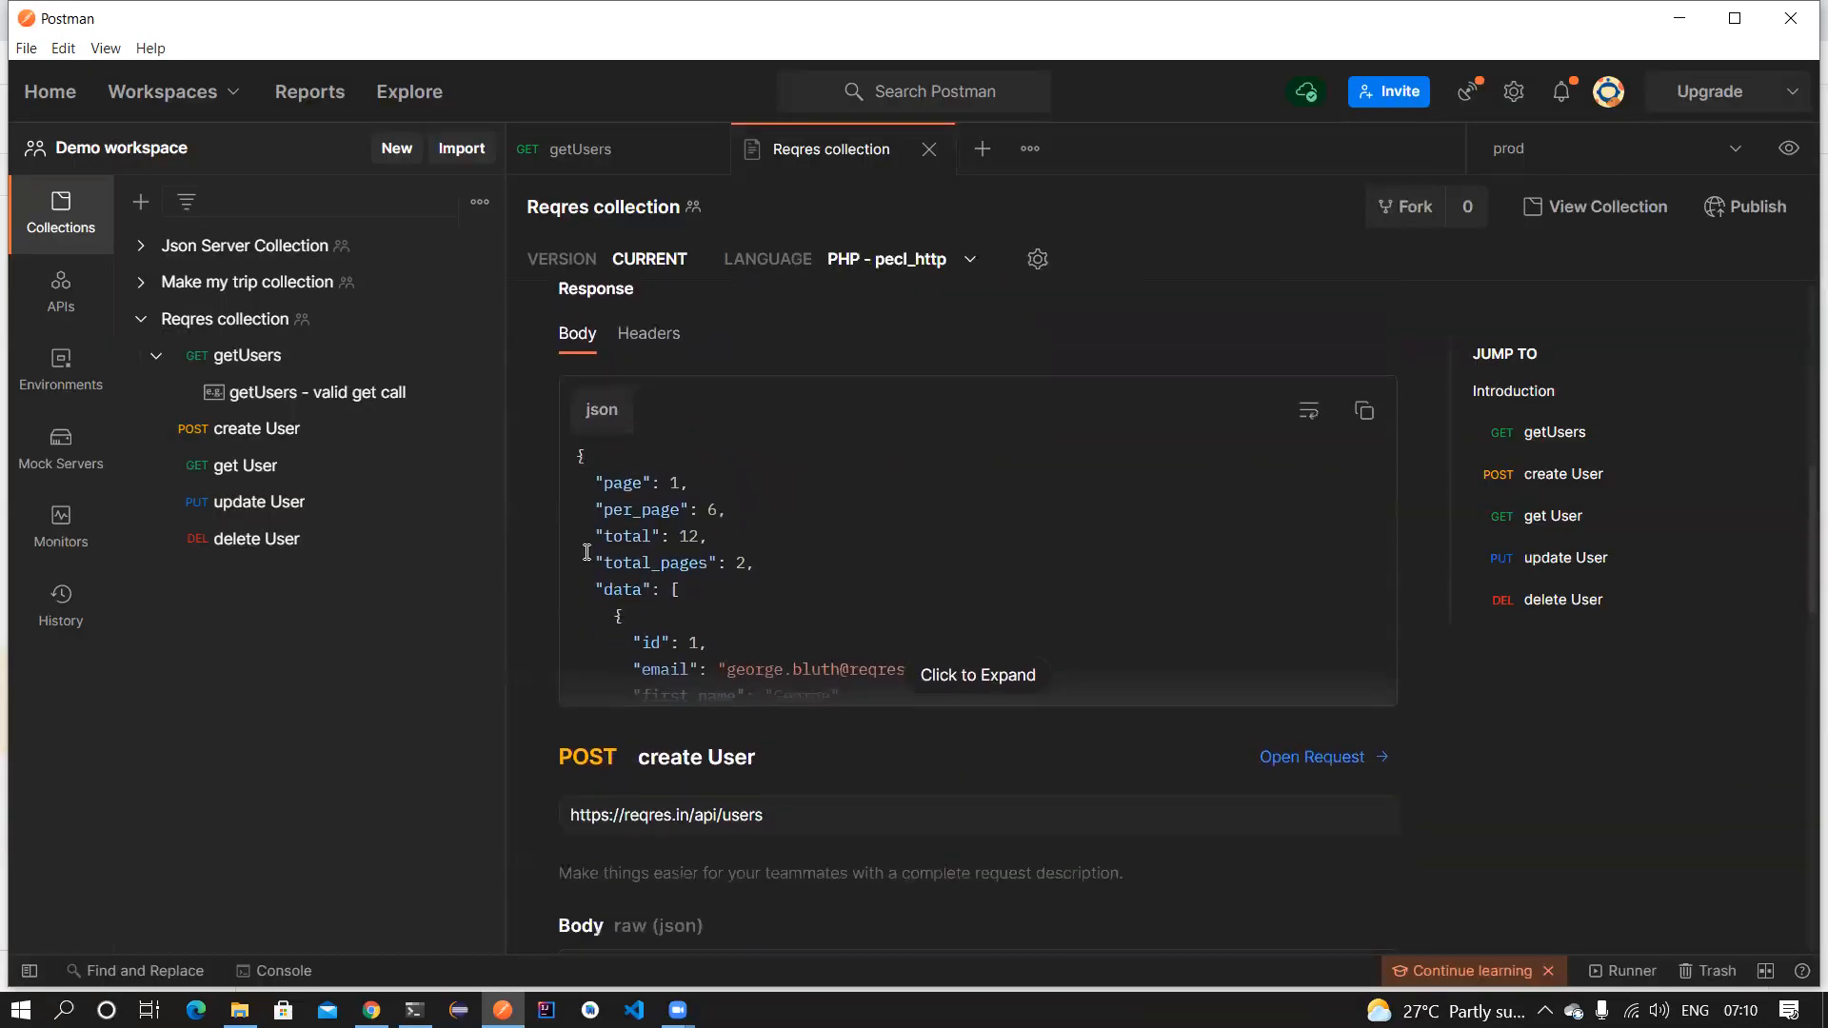
left_click(969, 539)
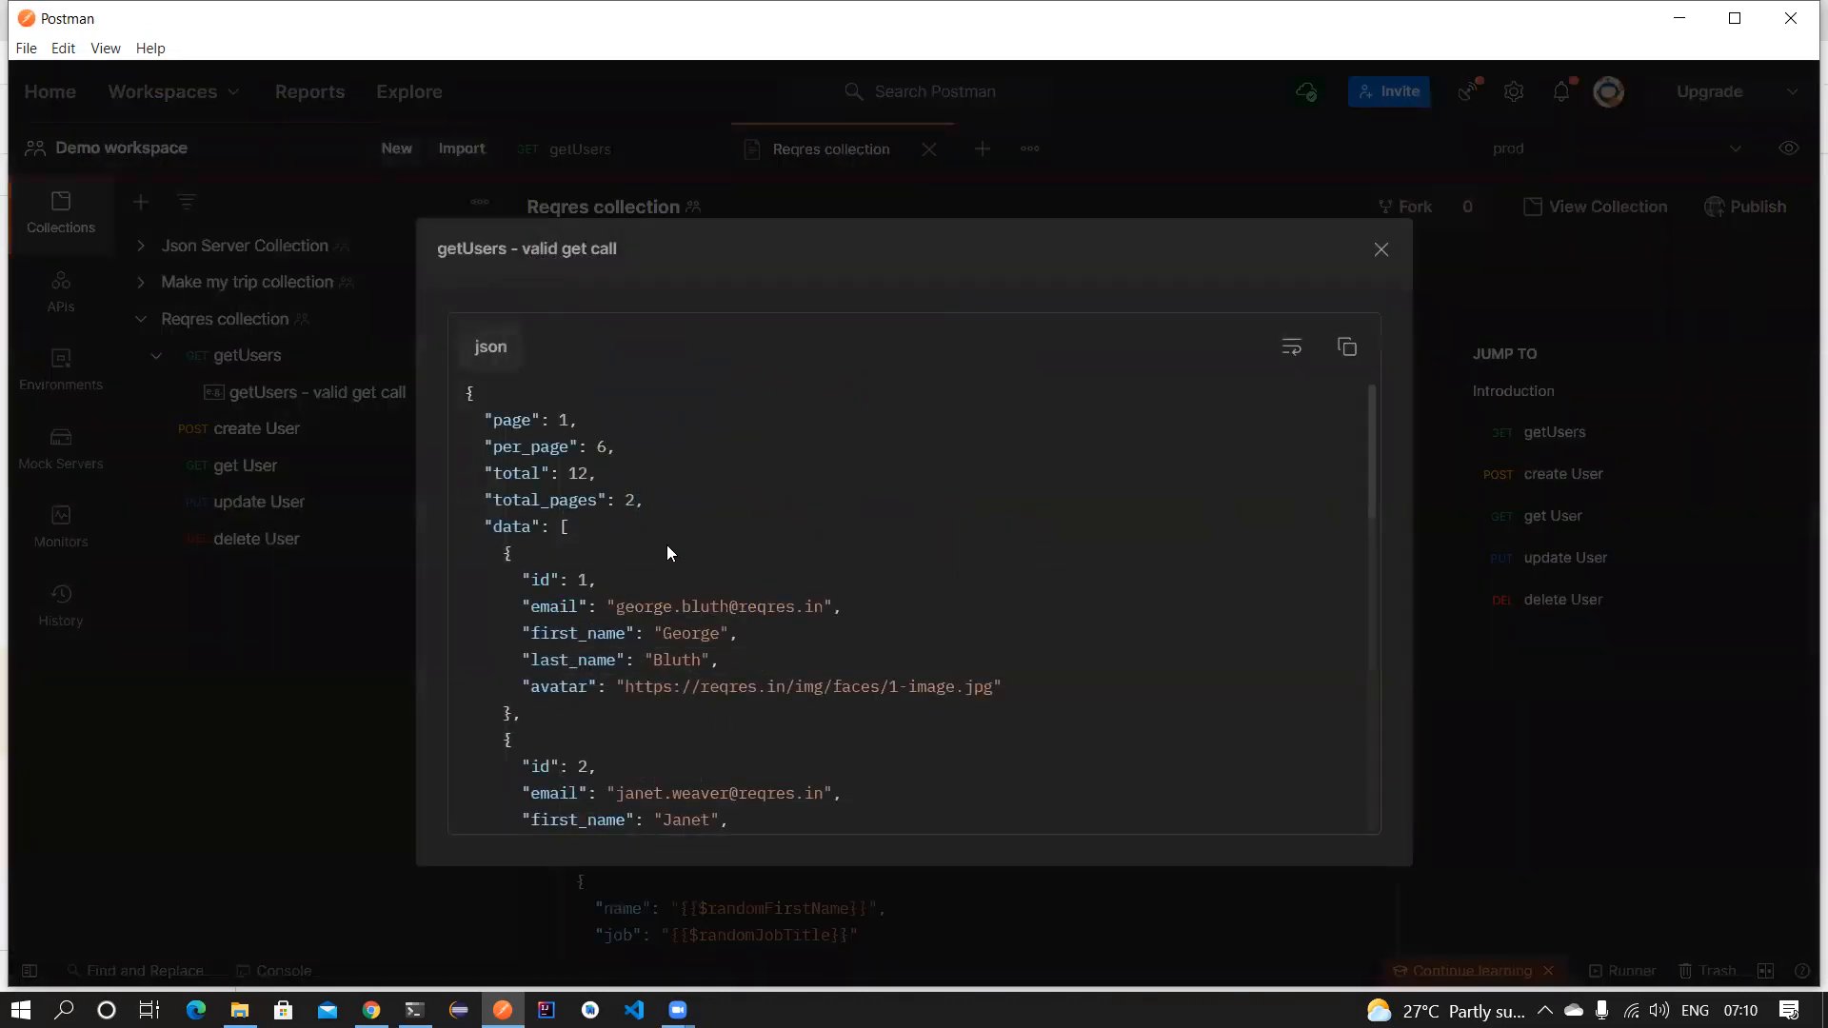
Read through the expanded JSON response of the getUsers example and close the expanded view.
scroll(666, 544, "down", 8)
scroll(666, 548, "up", 6)
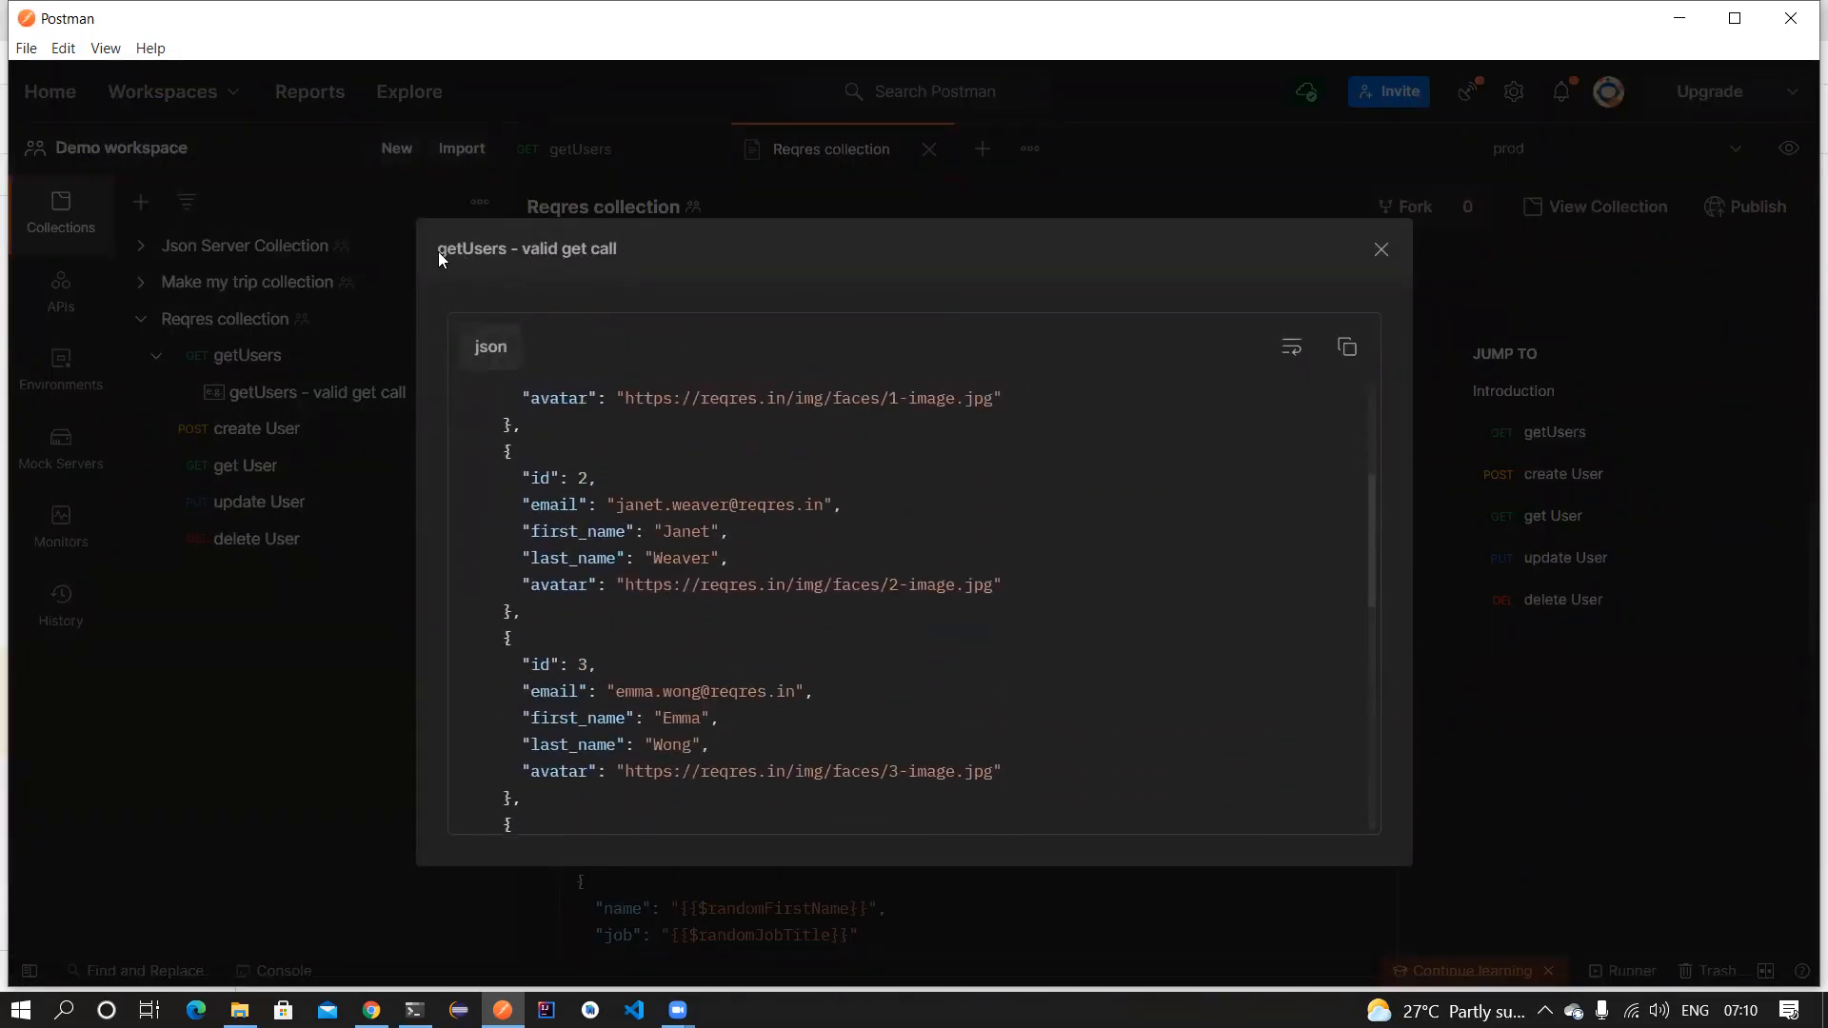
left_click(1382, 251)
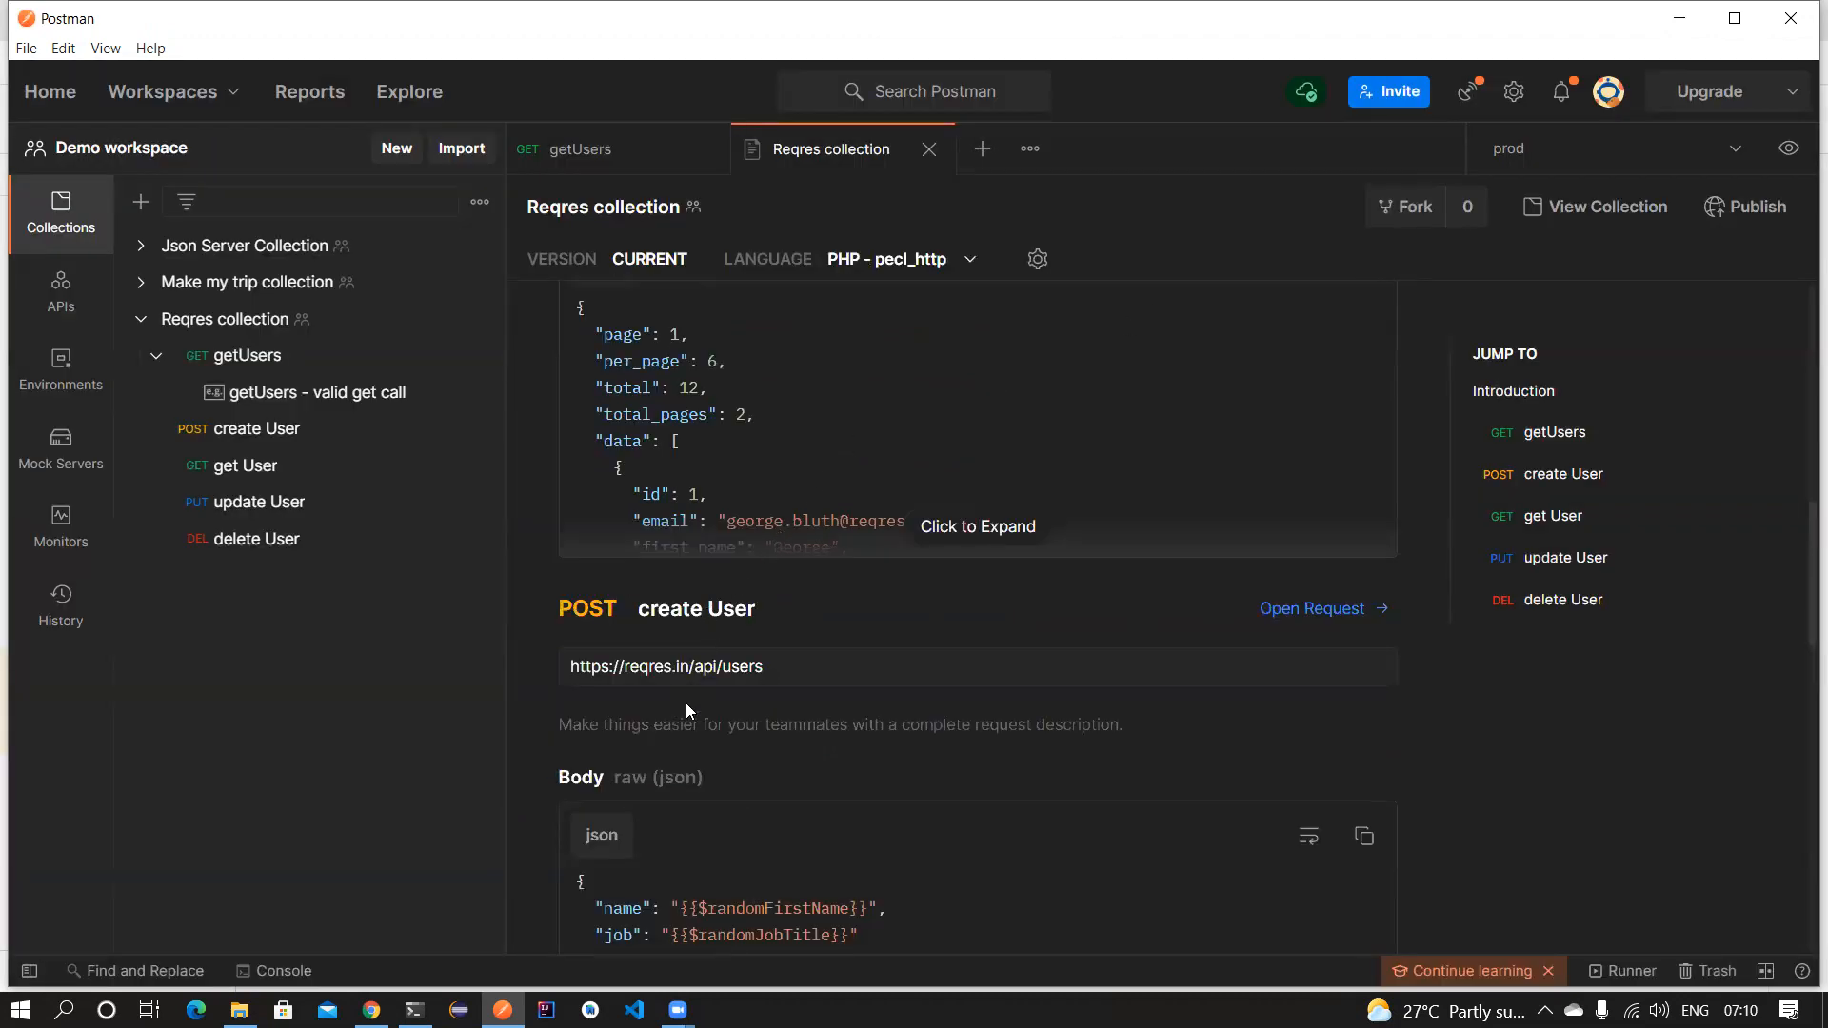
scroll(691, 683, "down", 1)
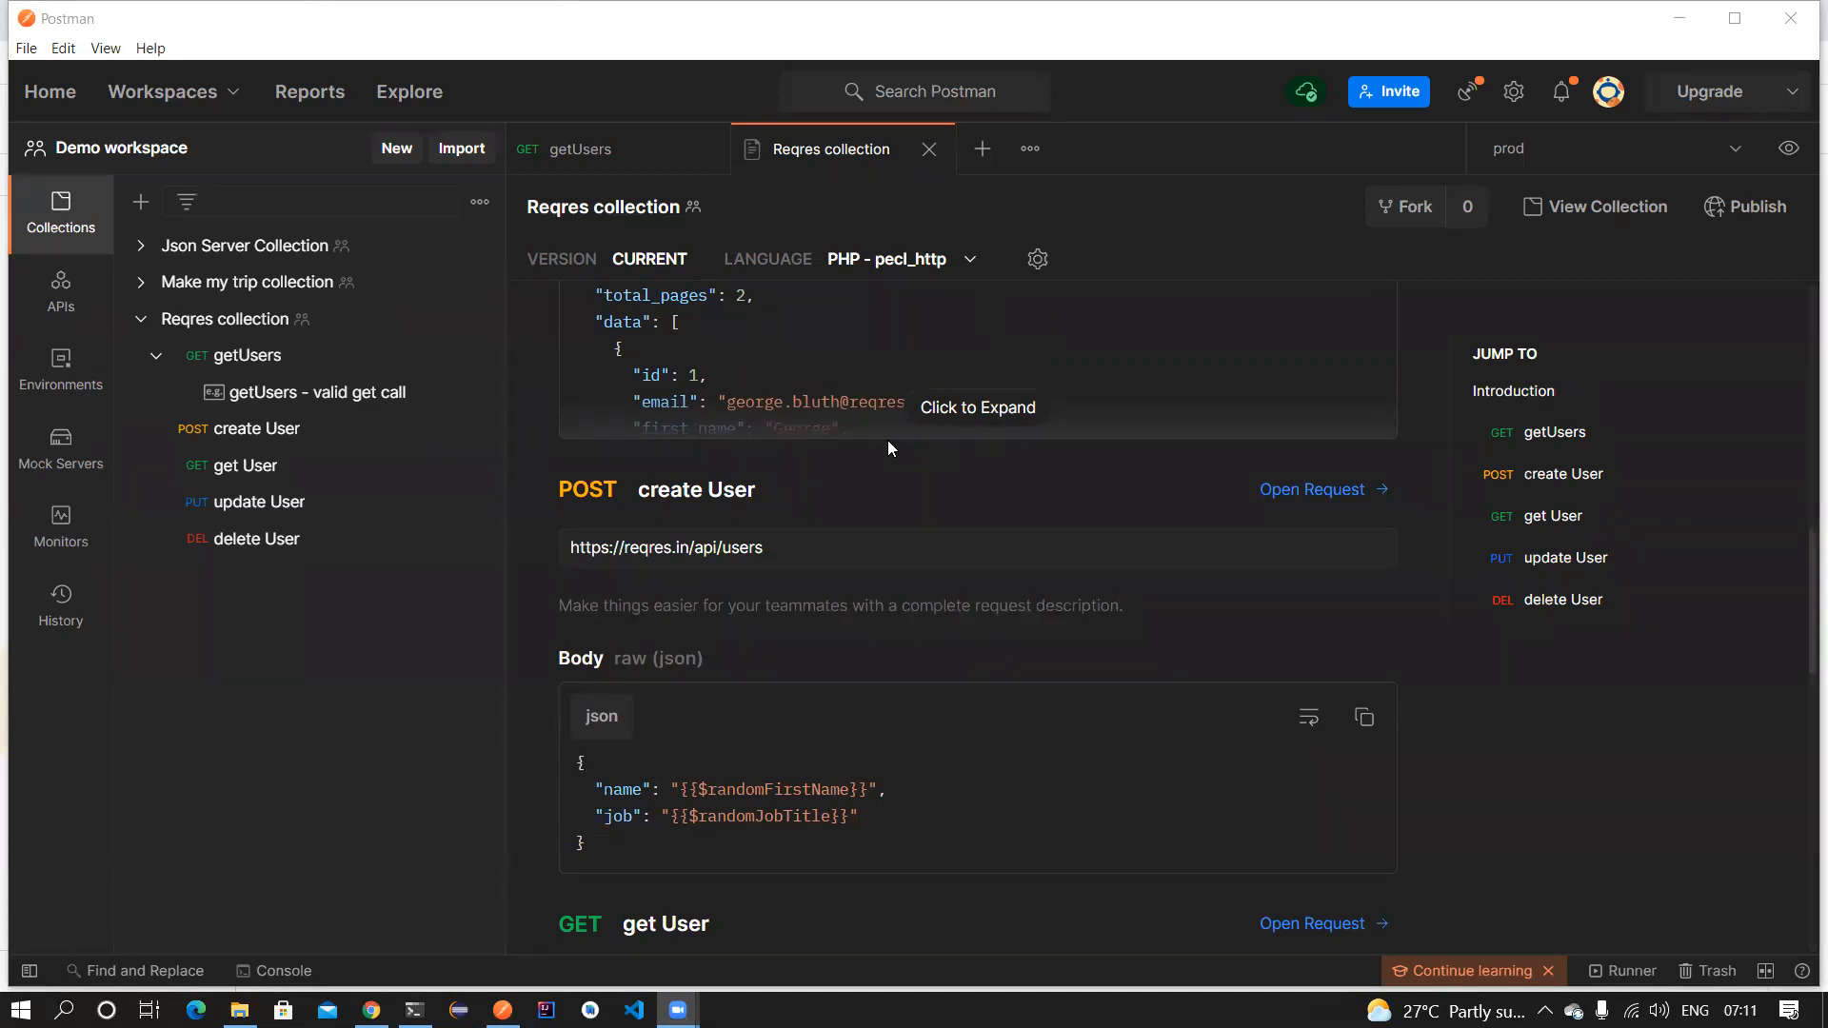
Look through the available documentation code languages, and review the create User and get User sections of the documentation.
left_click(870, 259)
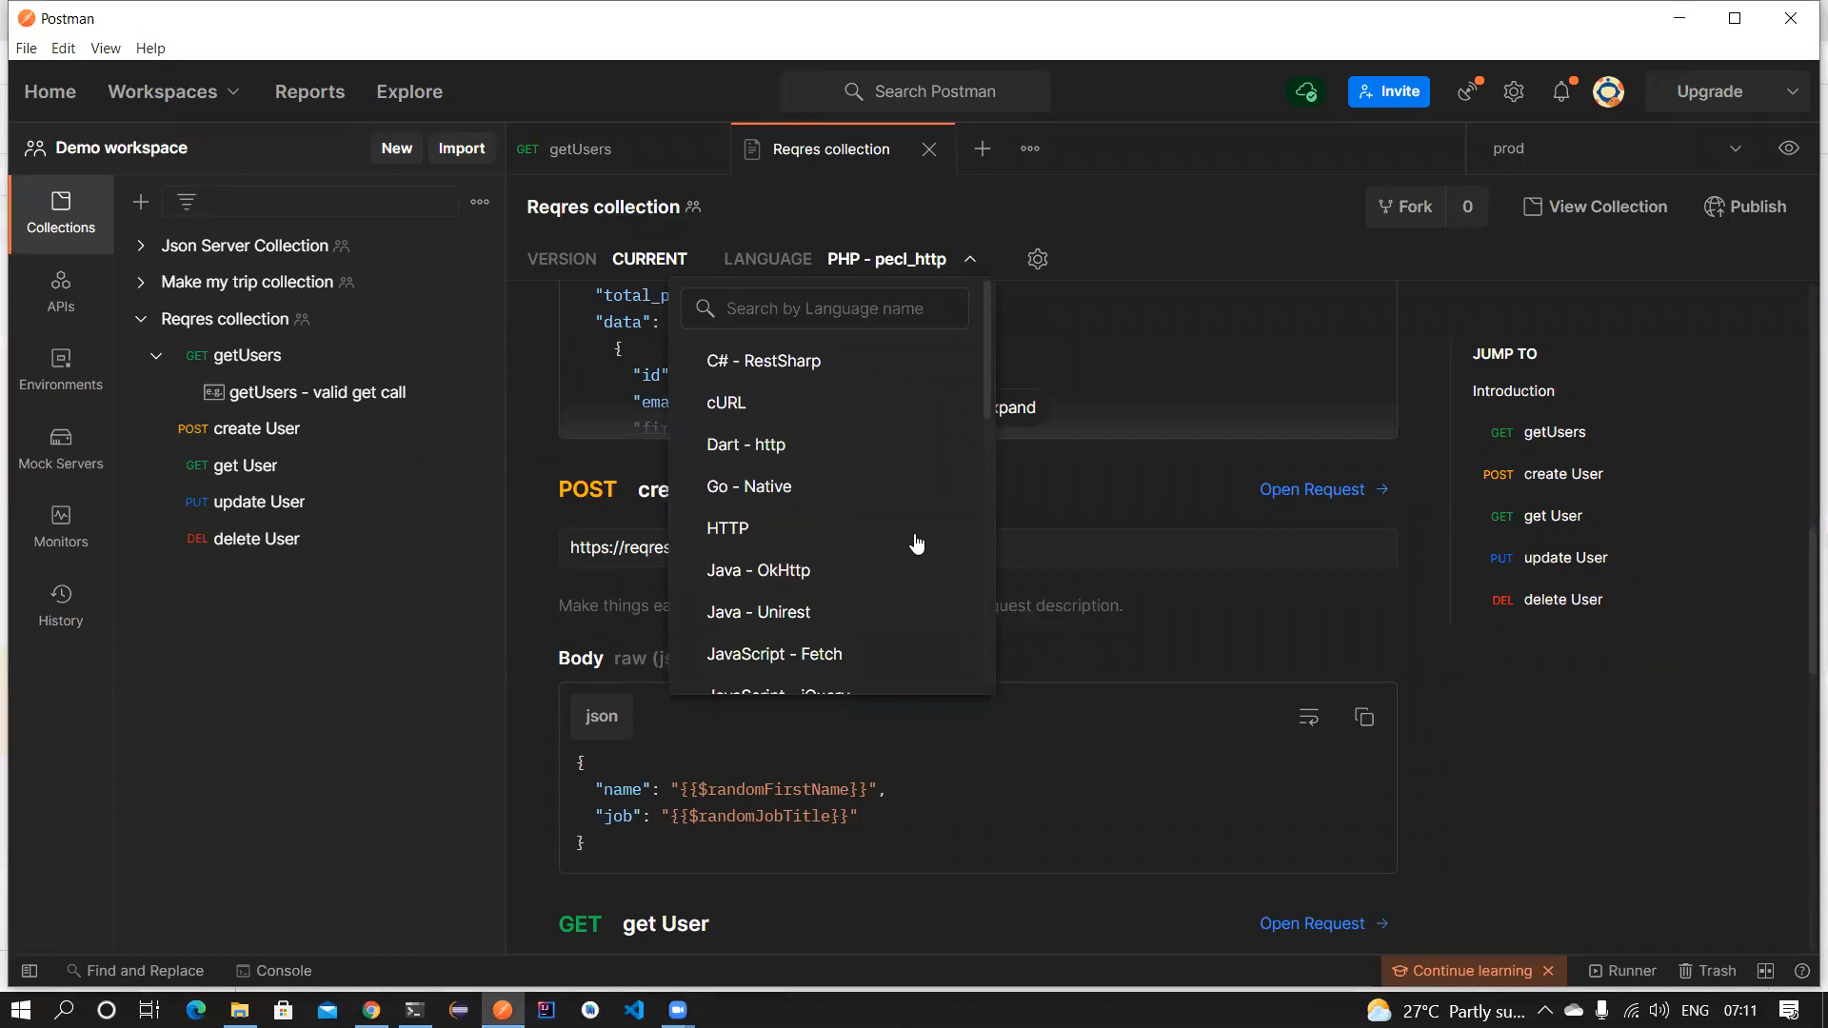
scroll(893, 559, "down", 4)
scroll(819, 461, "down", 6)
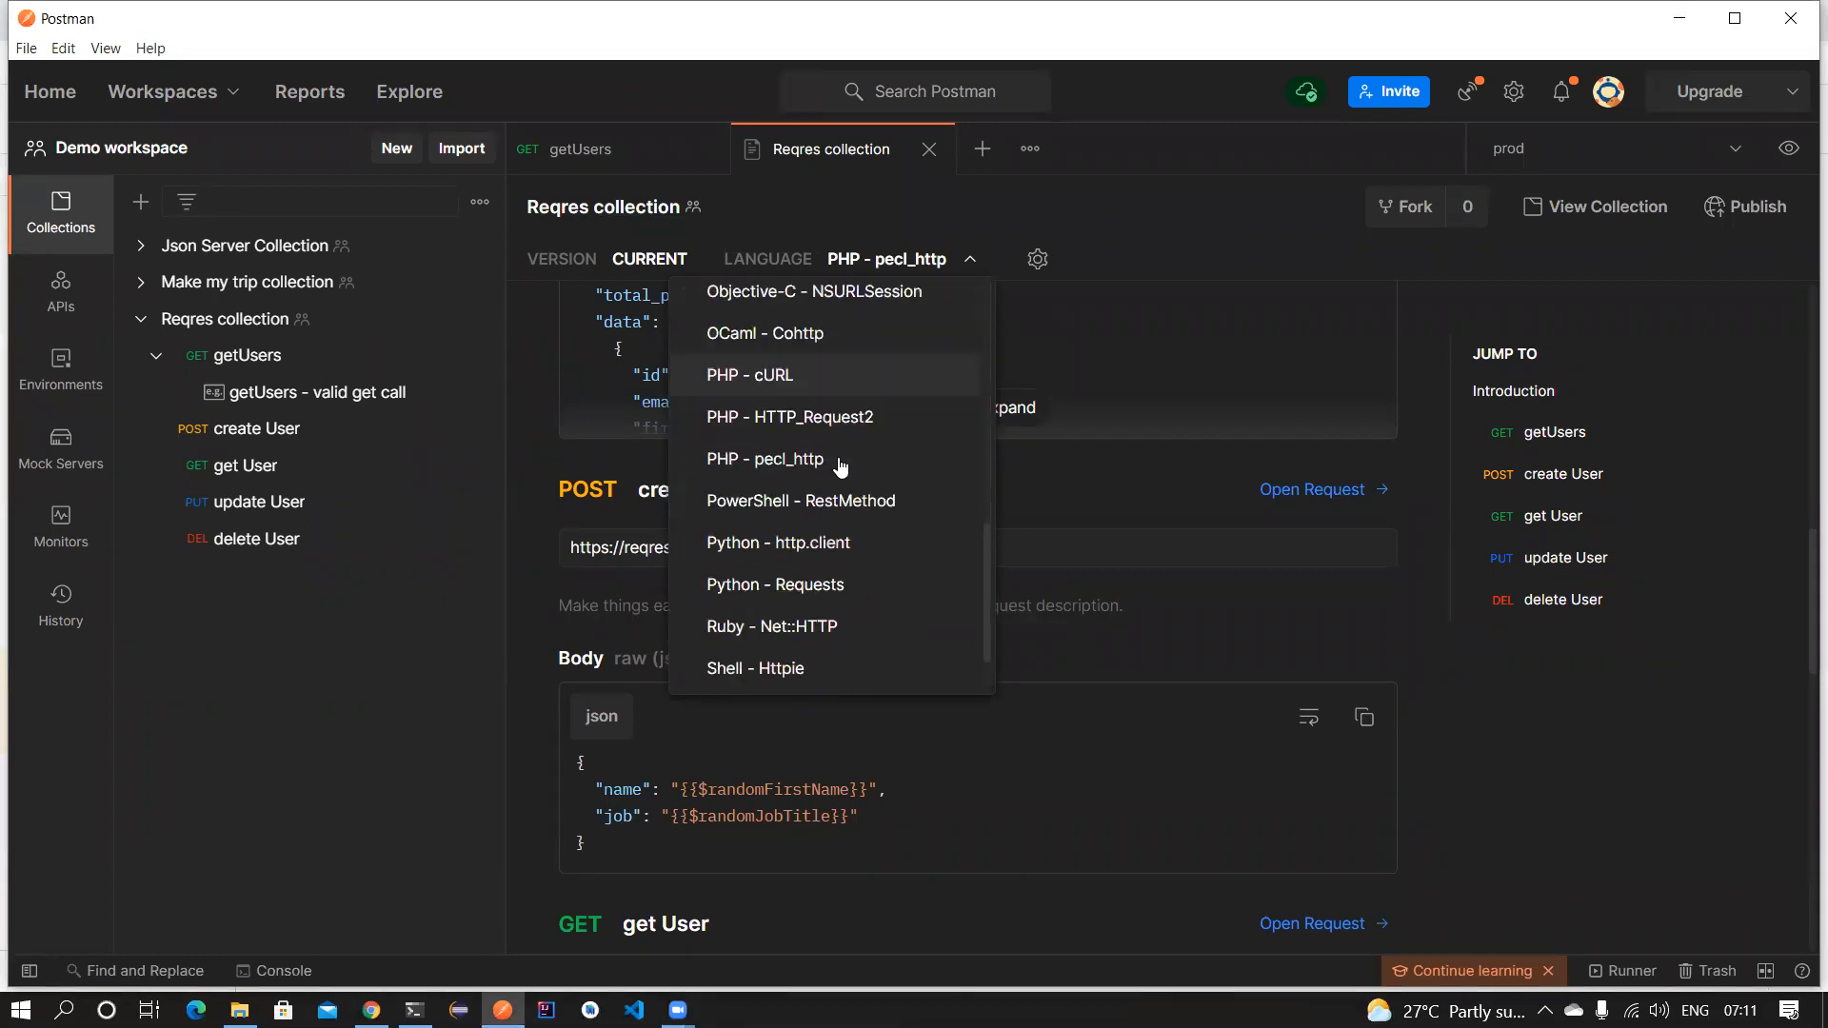
scroll(869, 452, "up", 10)
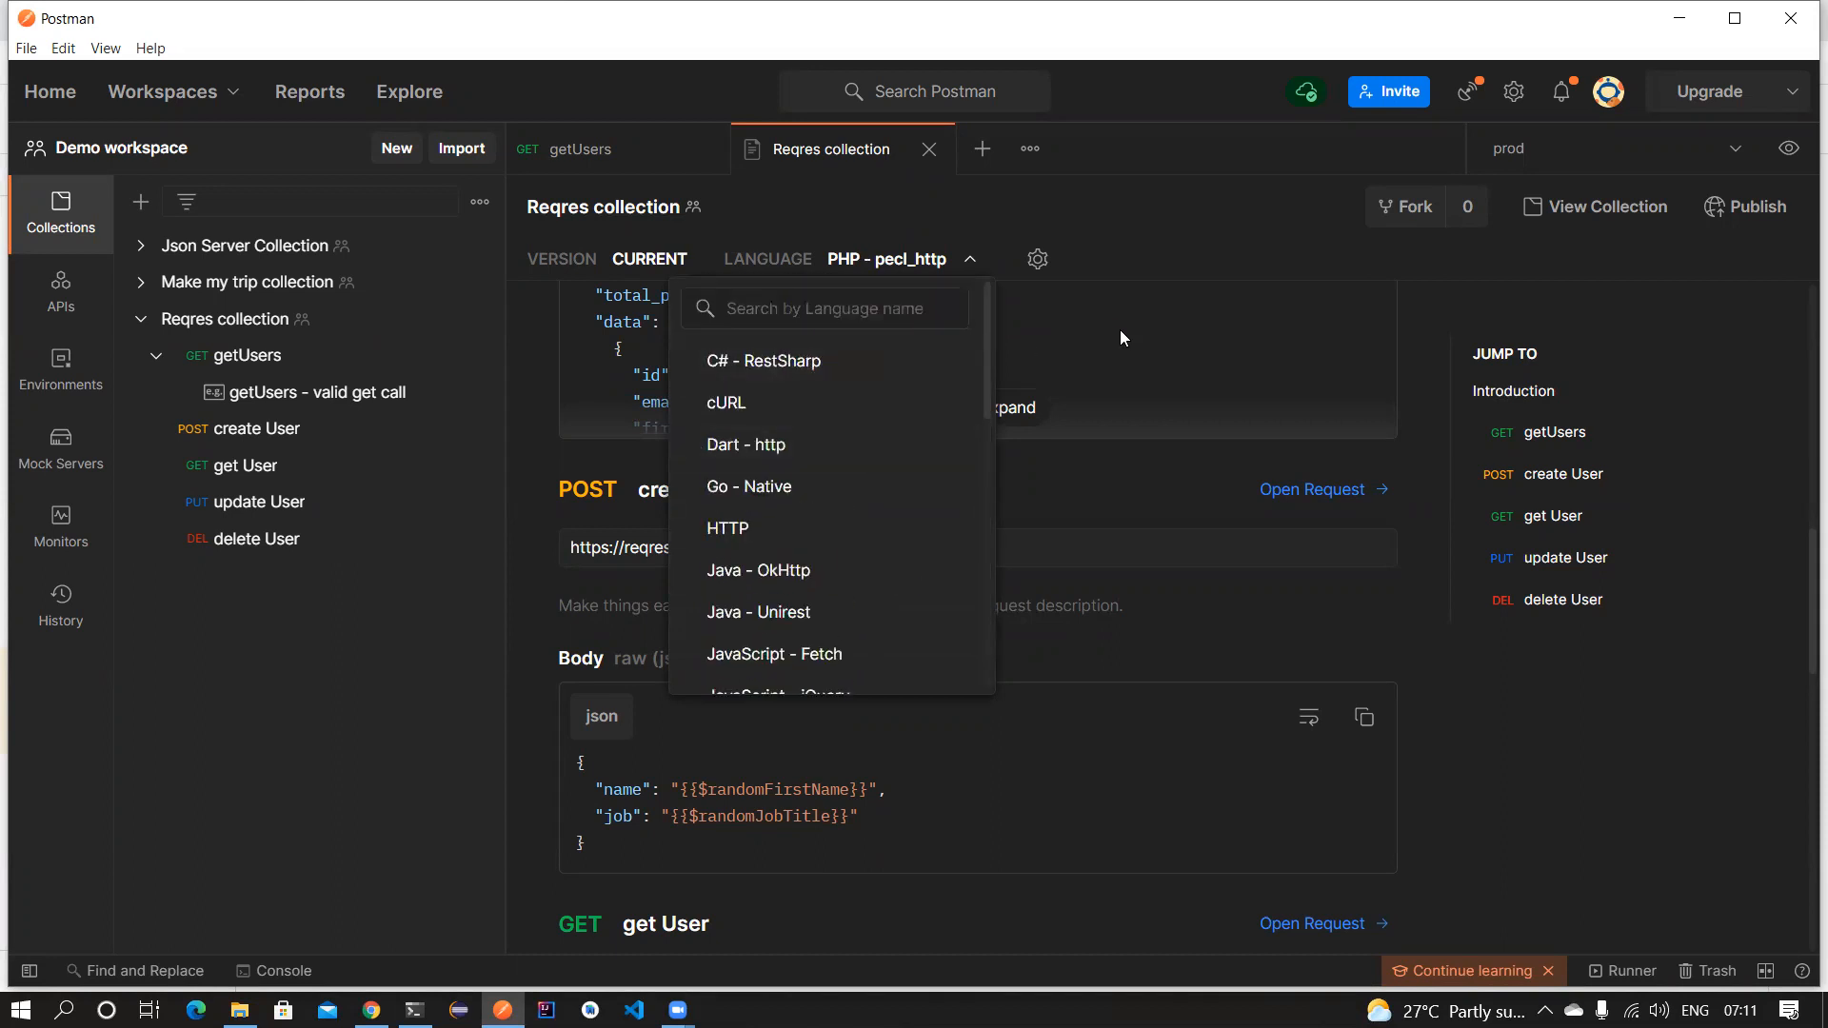
left_click(1263, 237)
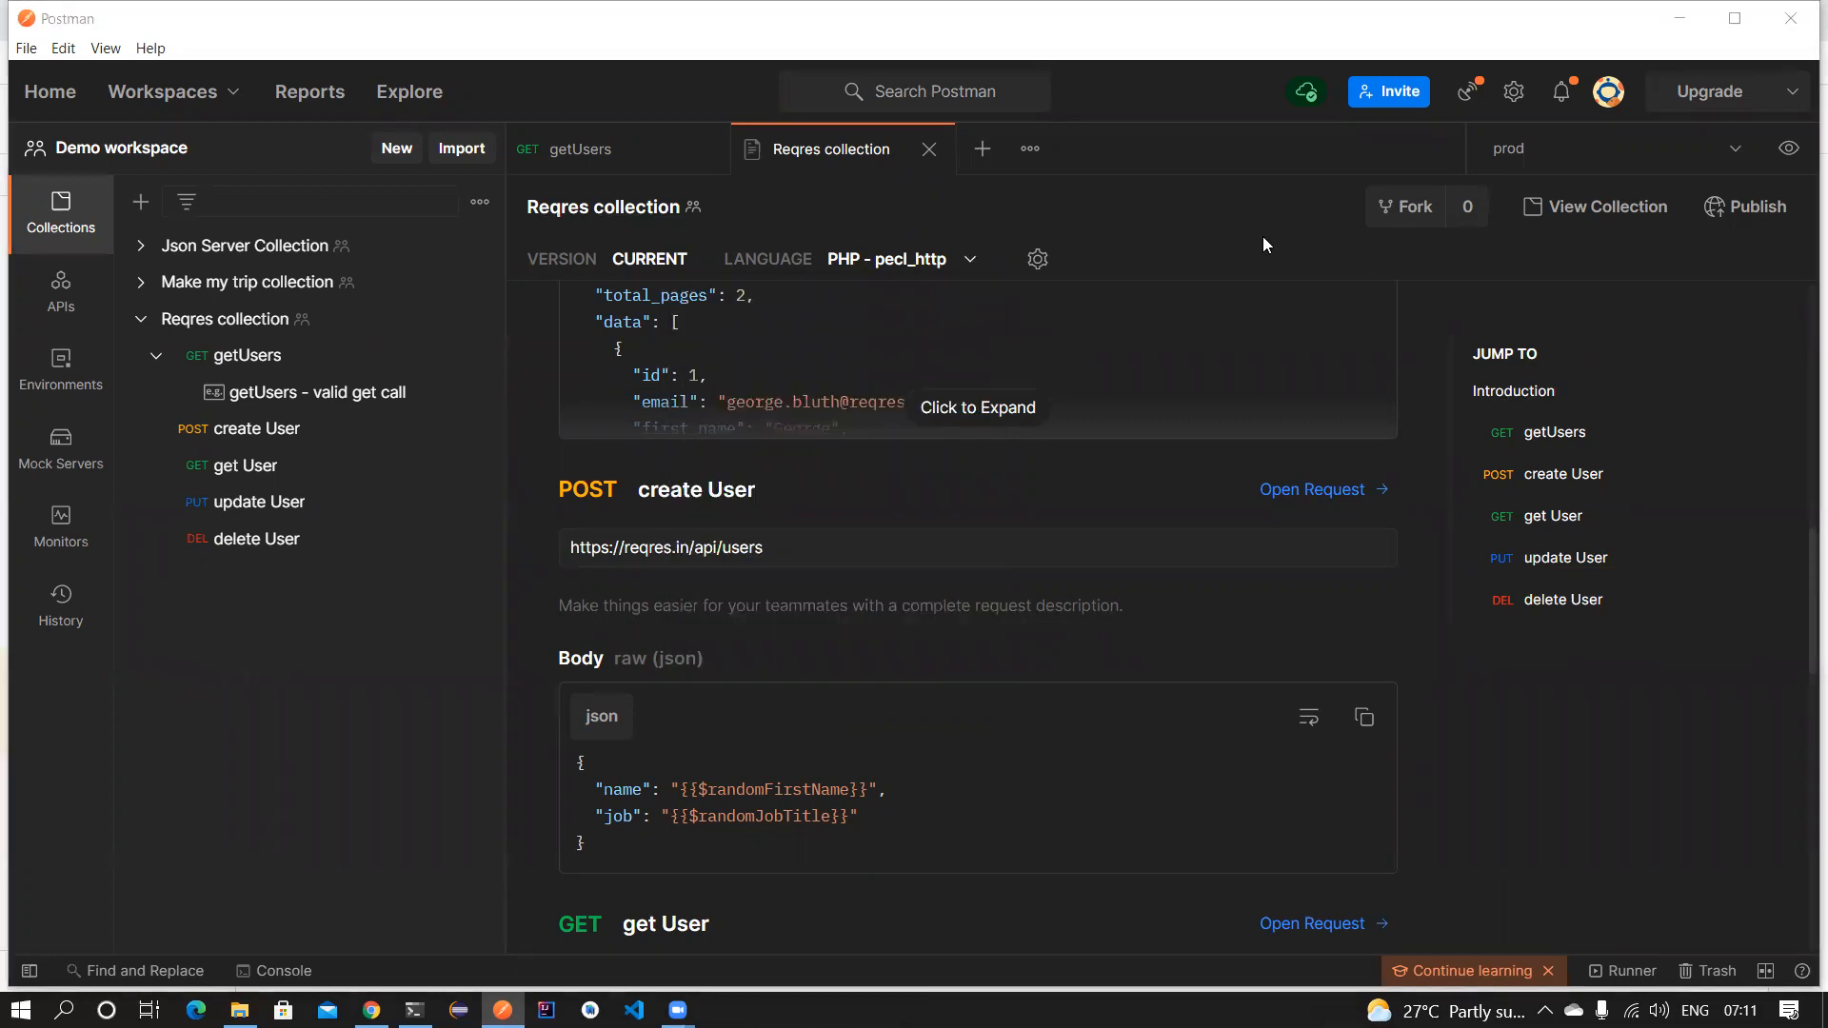
scroll(768, 655, "down", 4)
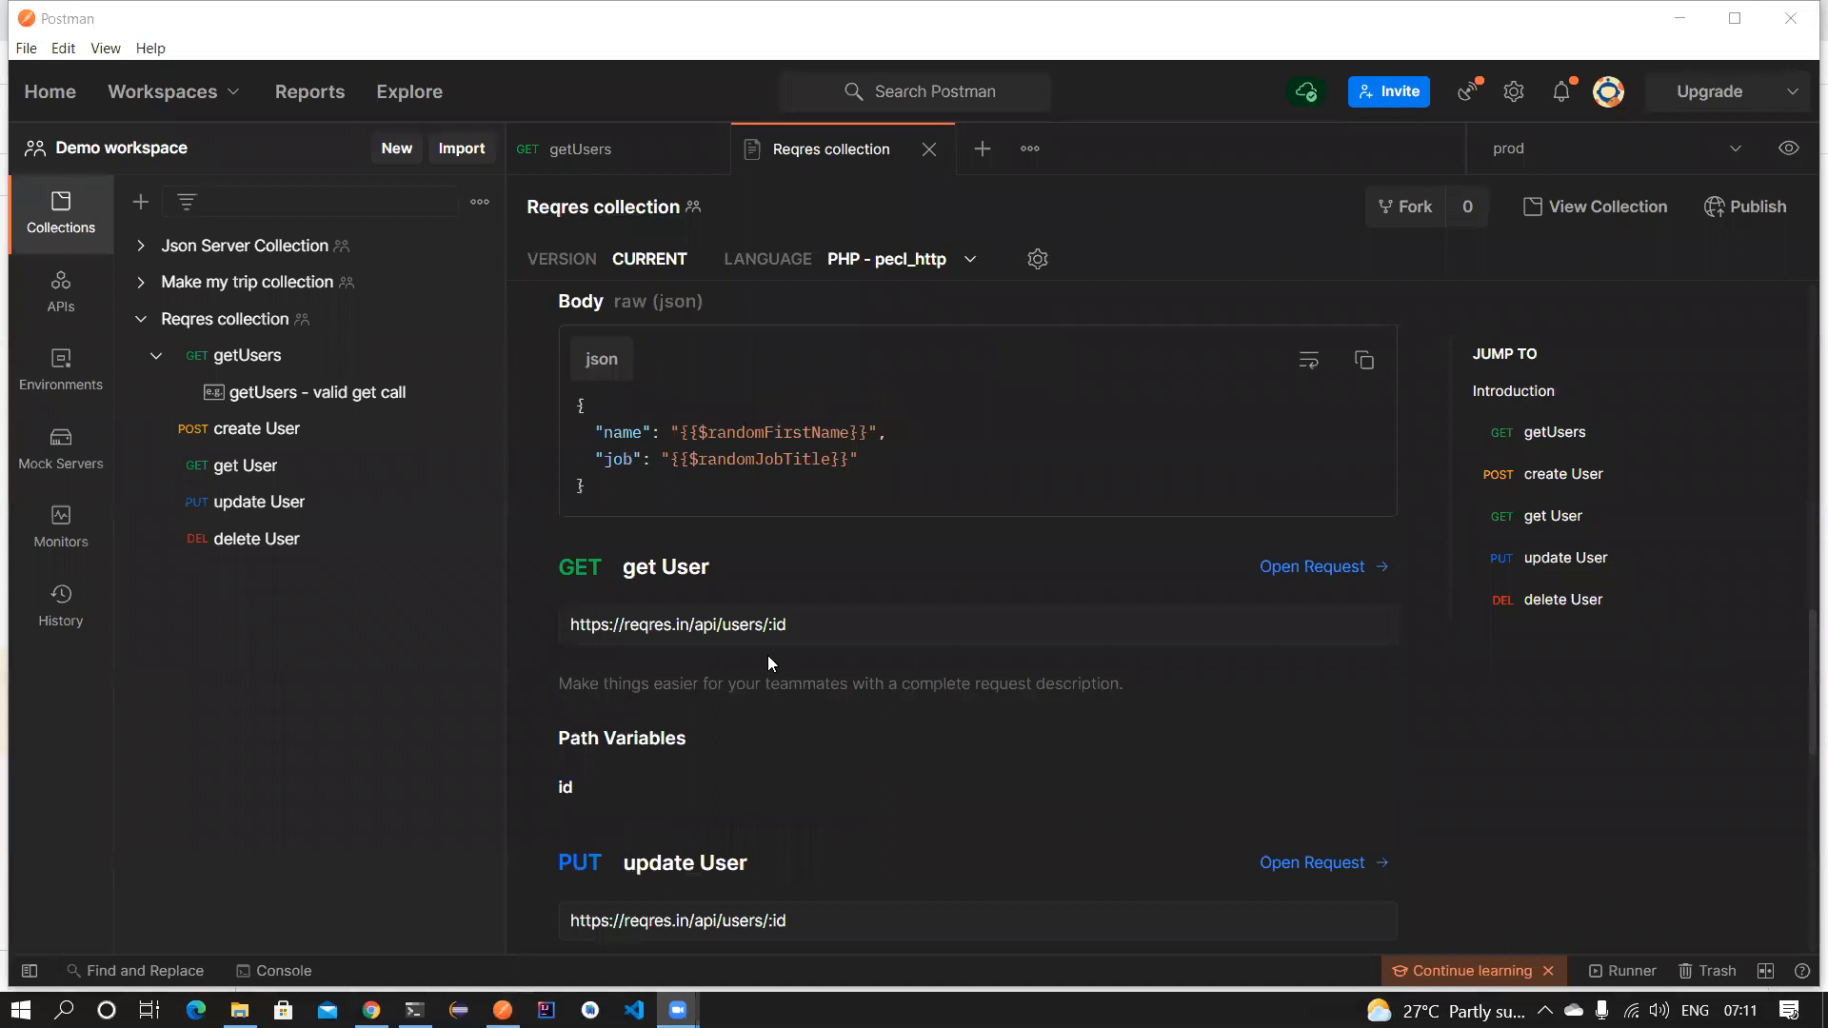
scroll(797, 516, "up", 6)
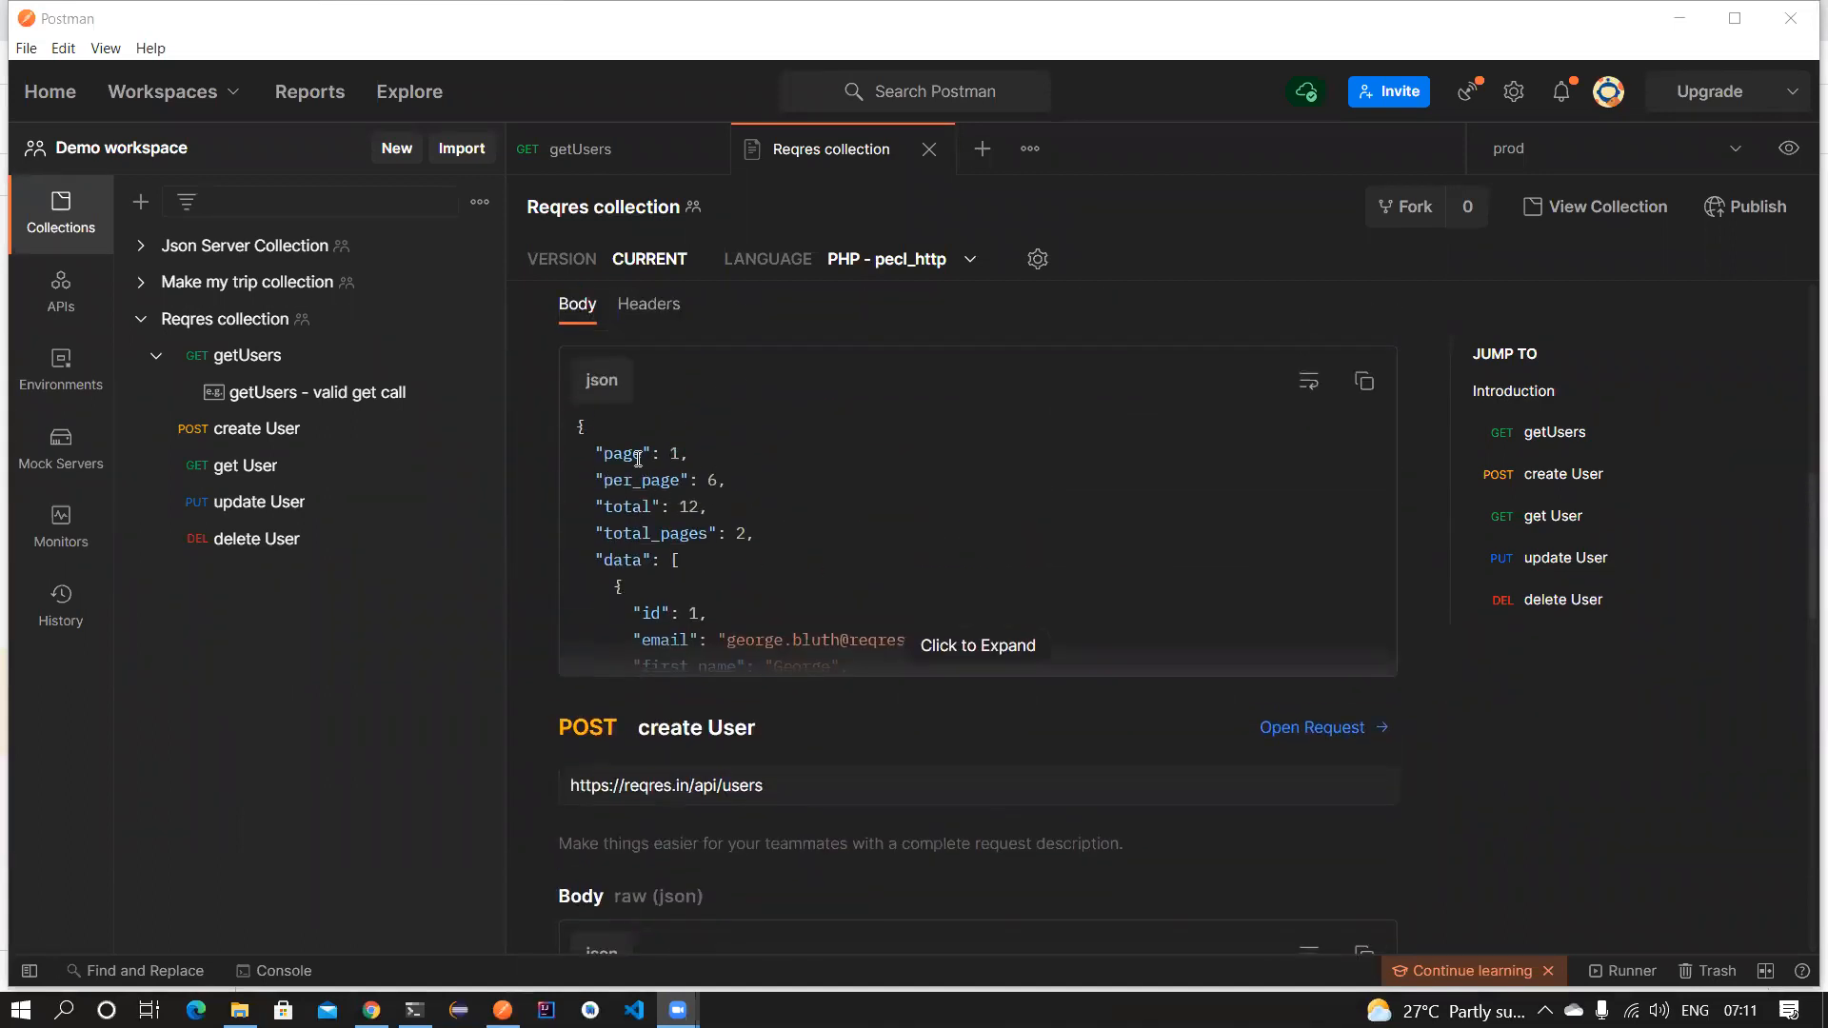
scroll(610, 678, "down", 1)
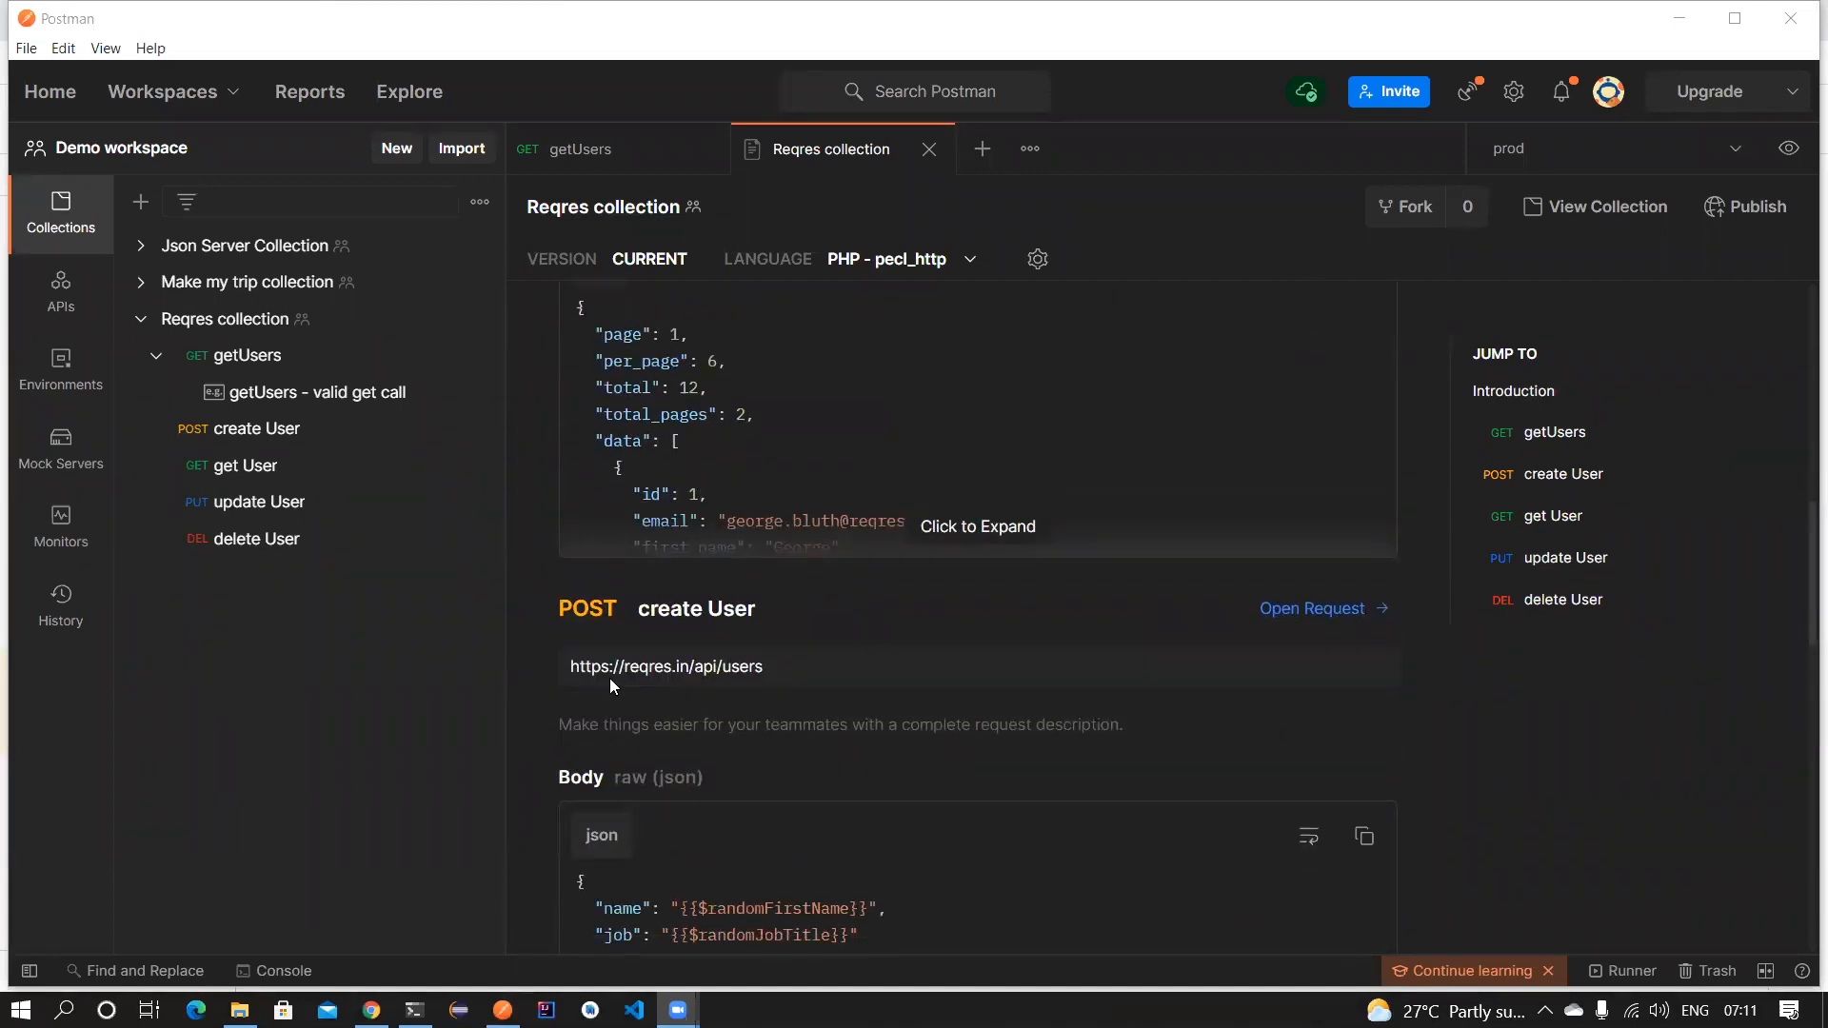
Send the create User request and add an example of it named "create User - valid post call".
left_click(249, 440)
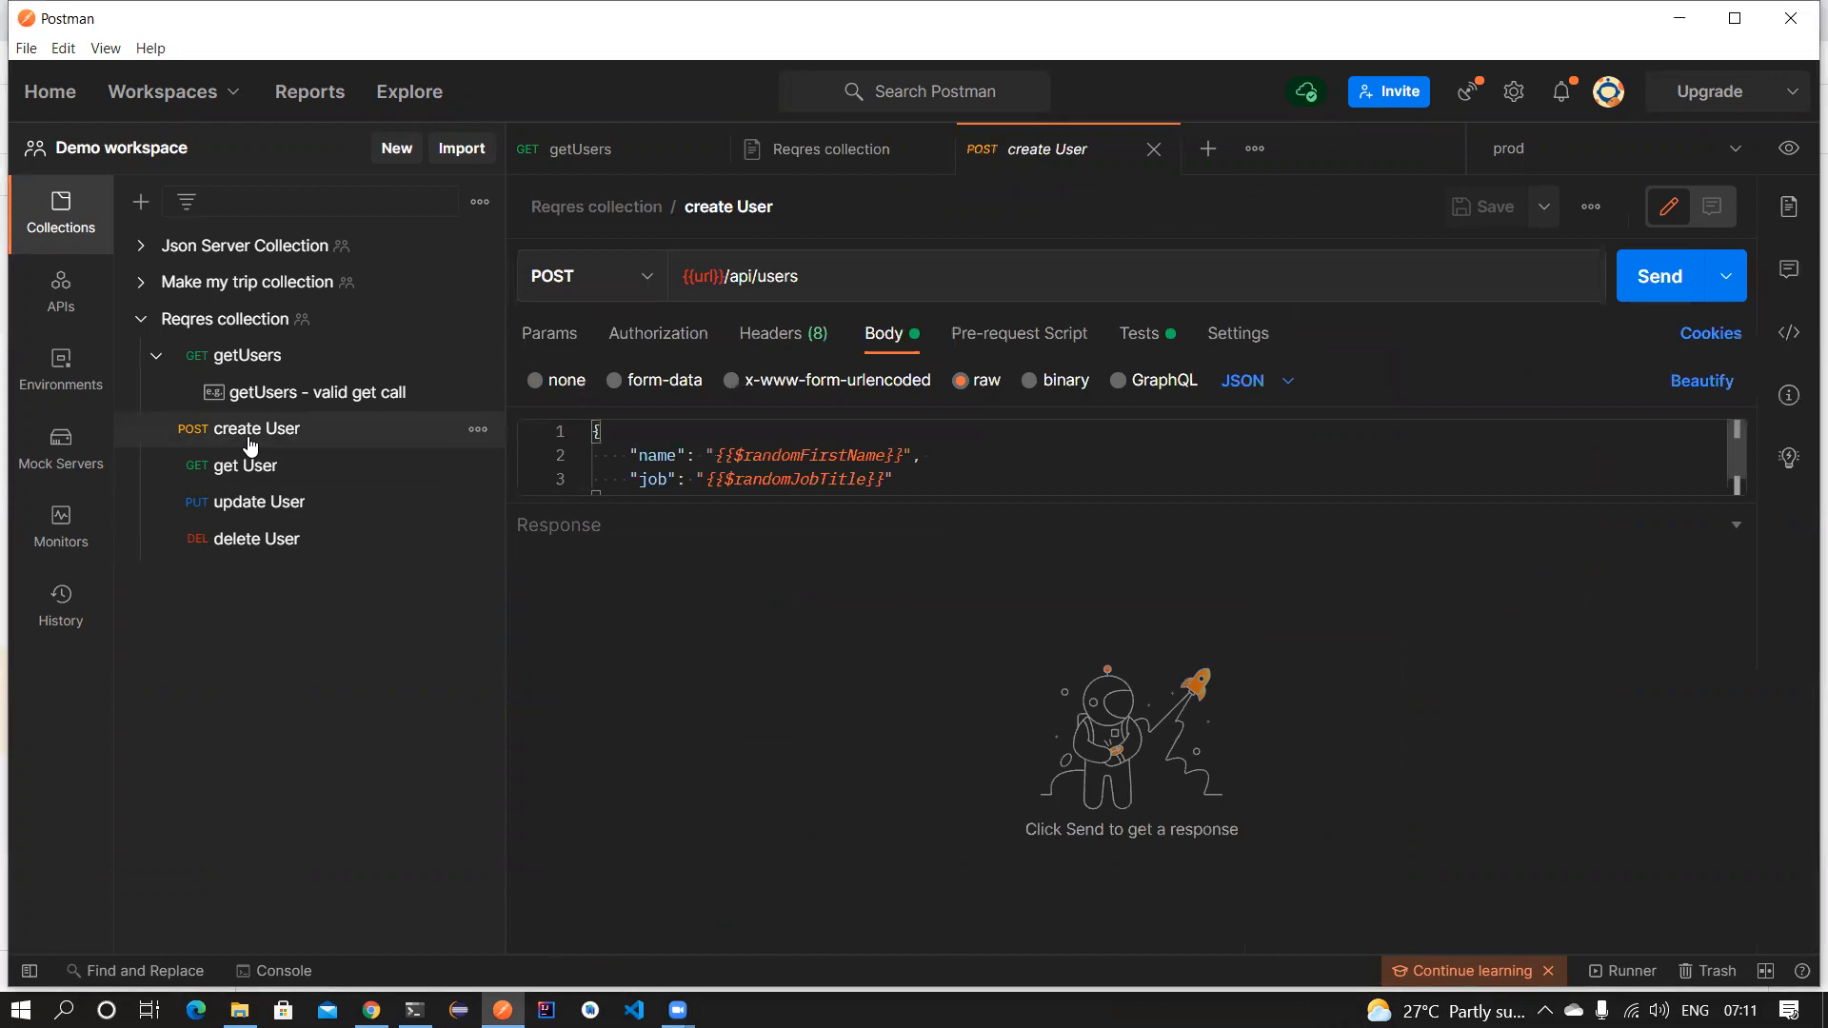
left_click(1641, 263)
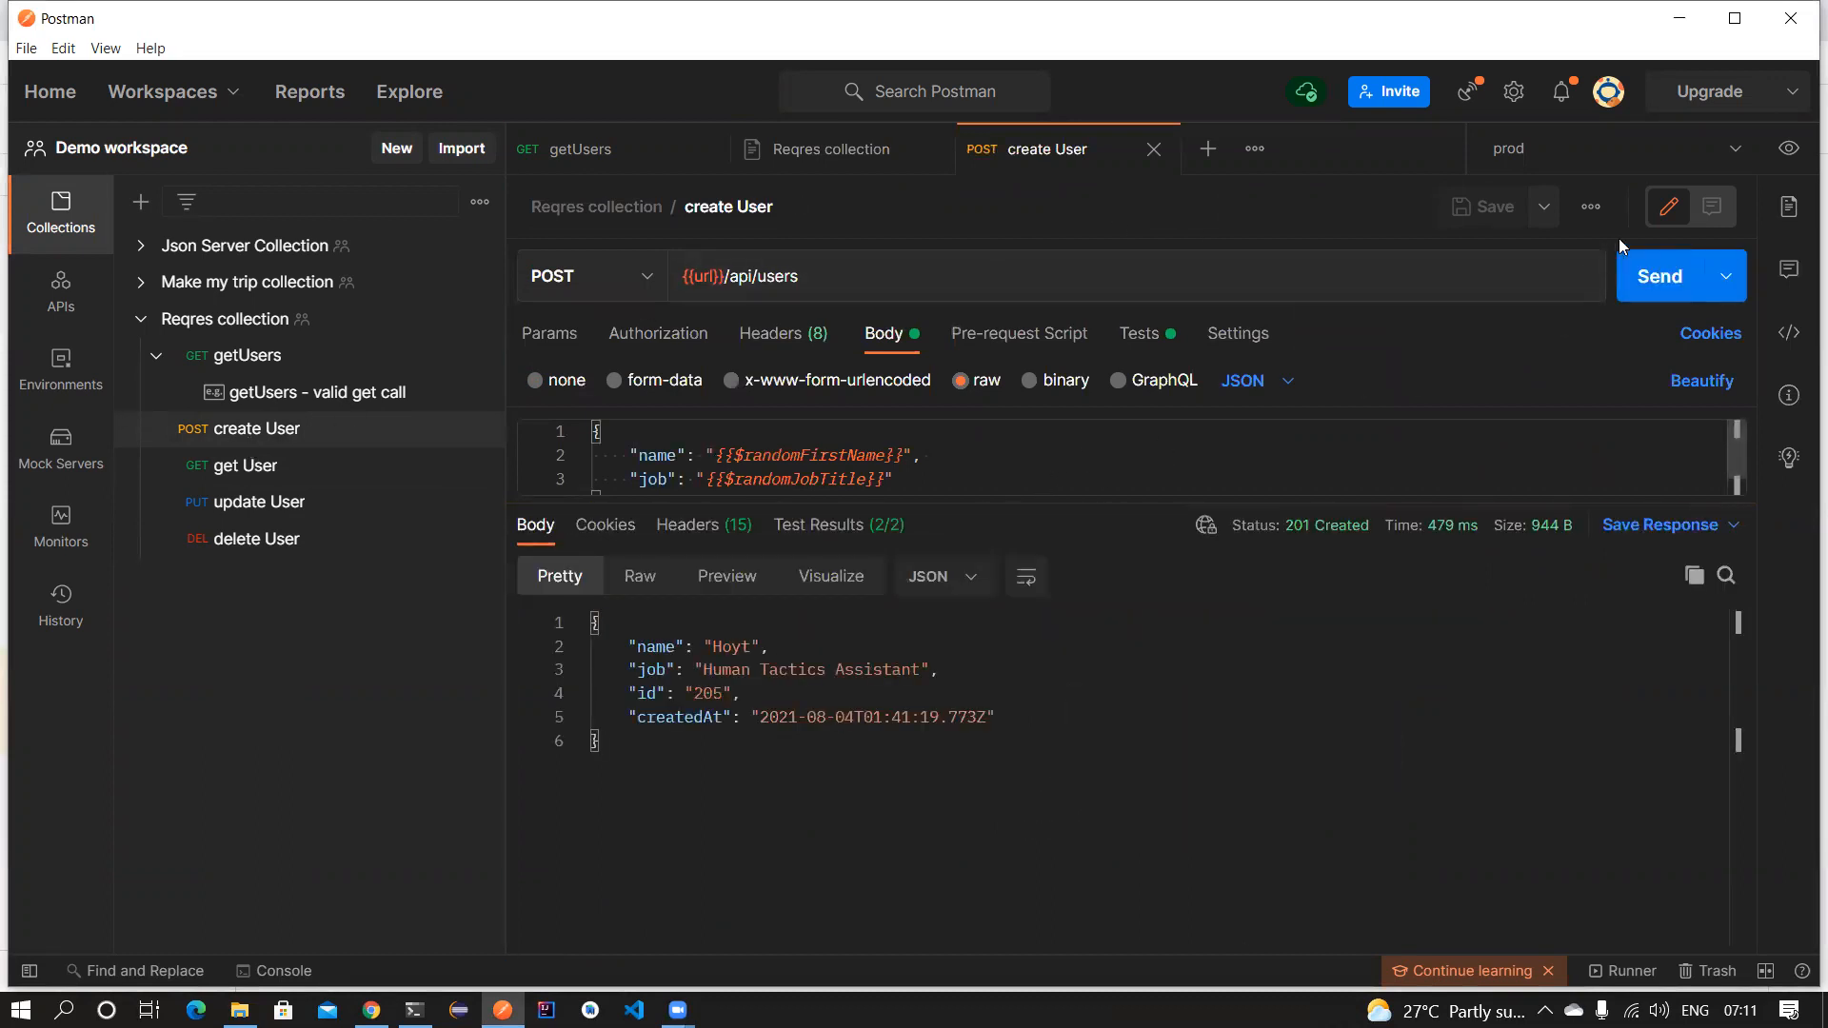
left_click(1592, 207)
left_click(1447, 259)
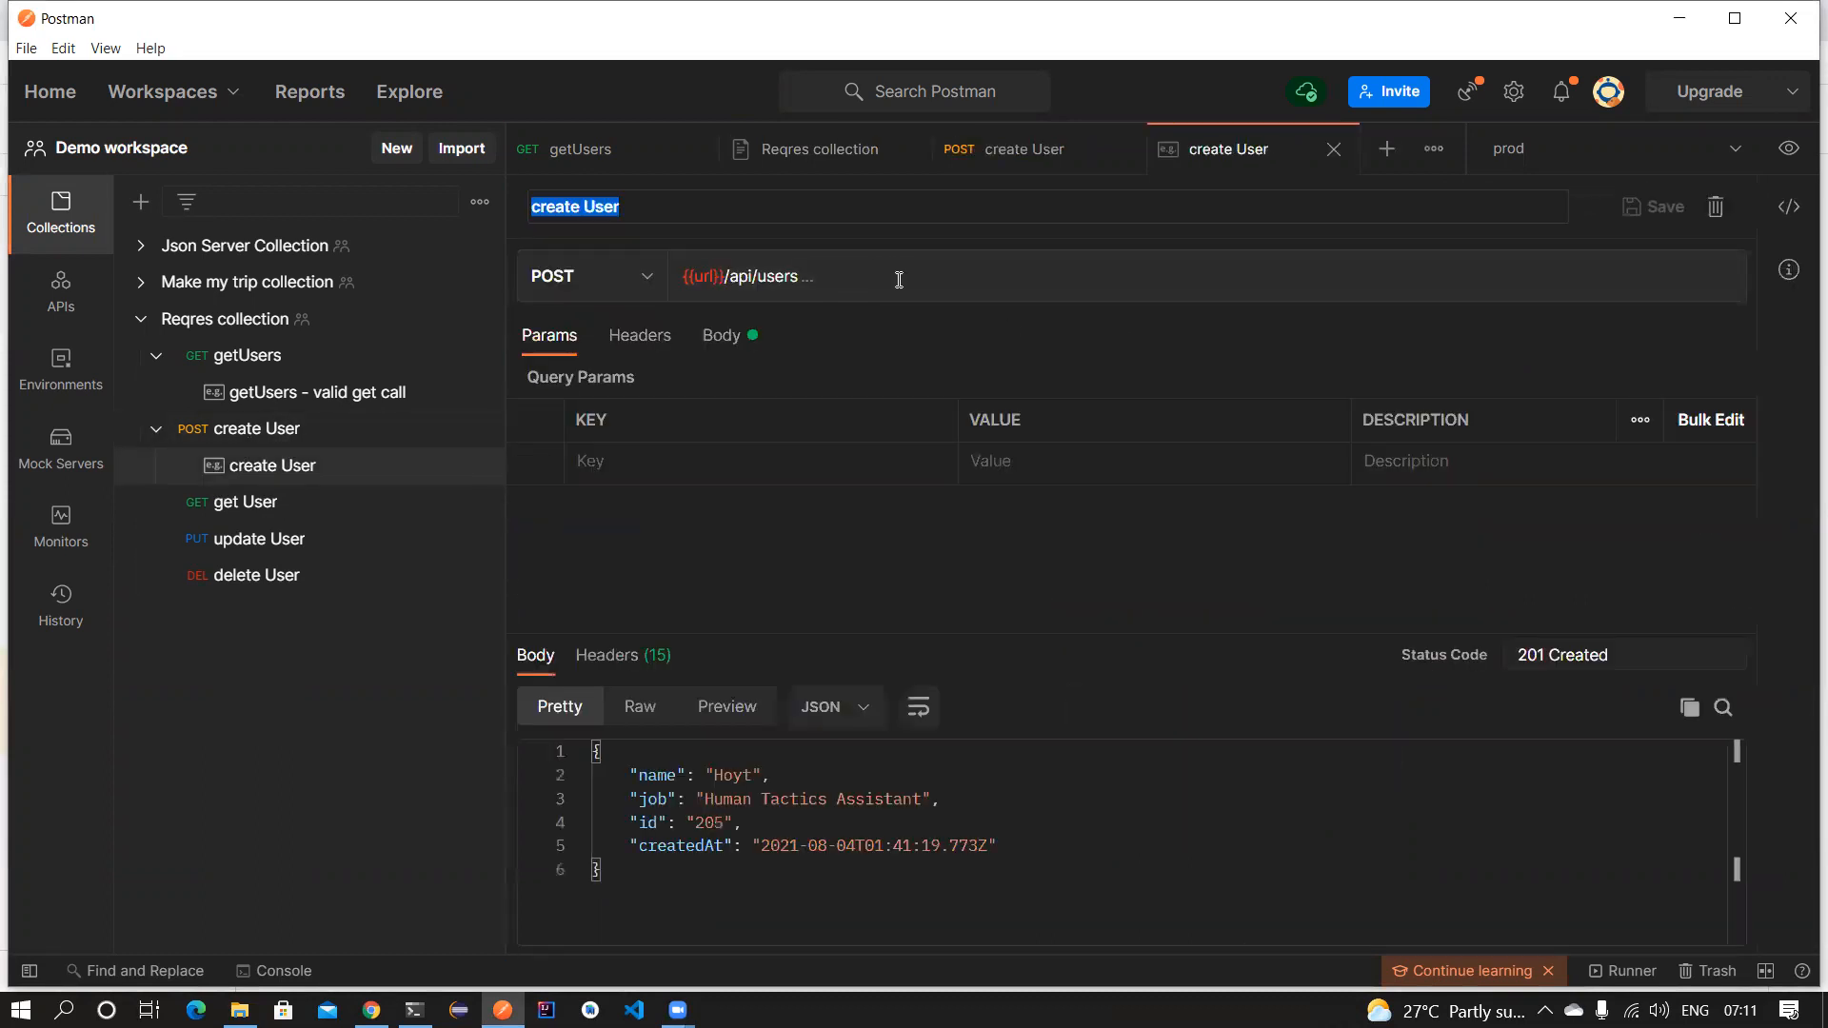
left_click(677, 207)
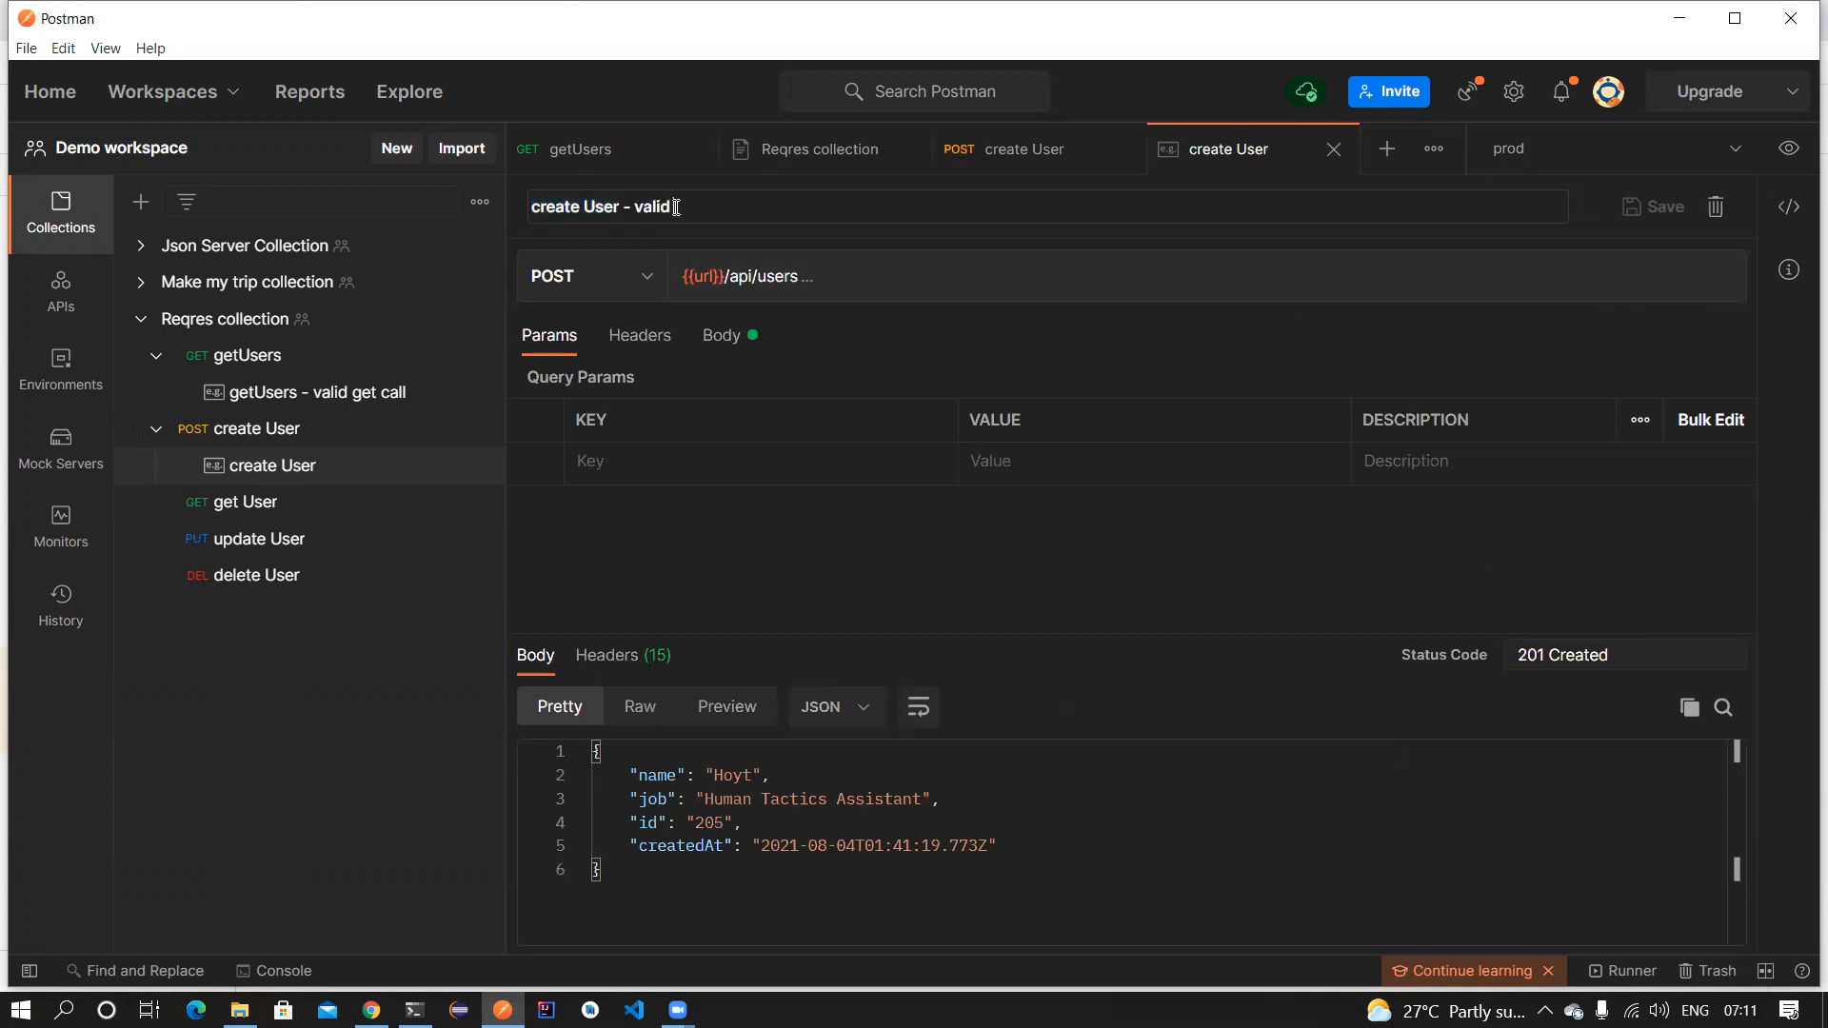
type("- valid post call")
key("Return")
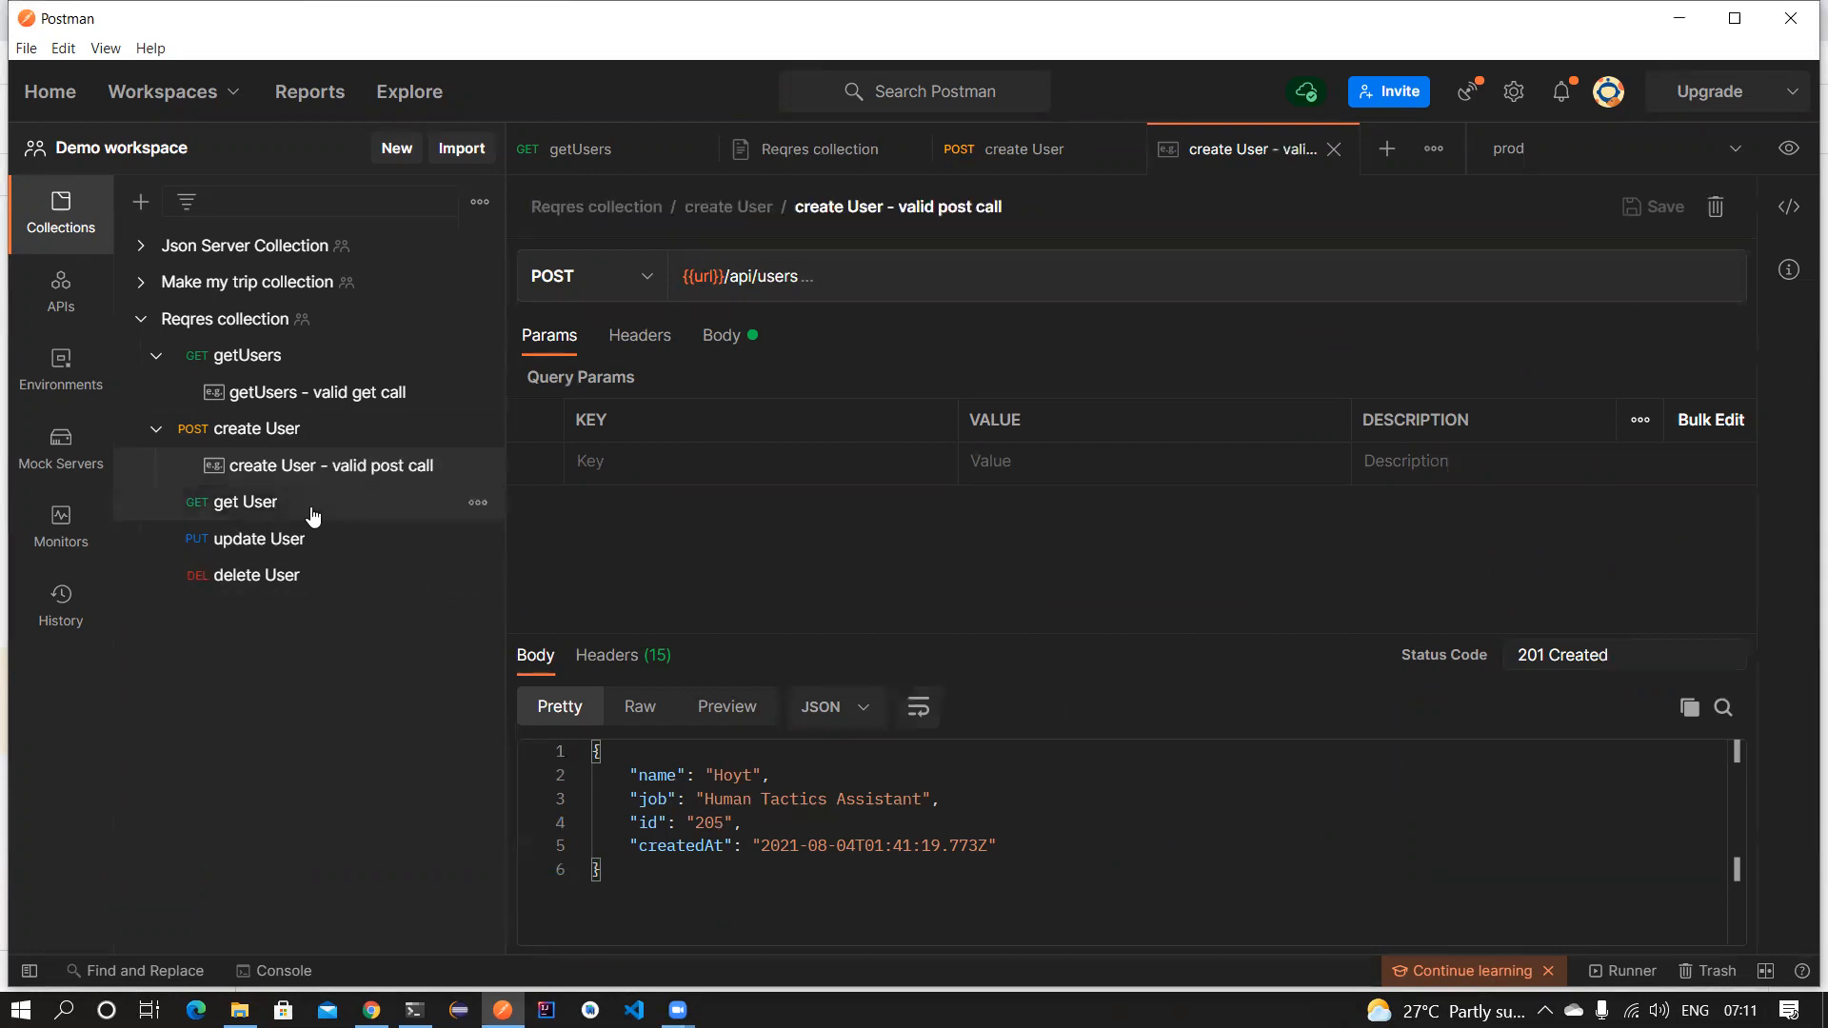
Send the get User request and add an example of it named "get User - valid get call".
left_click(313, 513)
left_click(1660, 276)
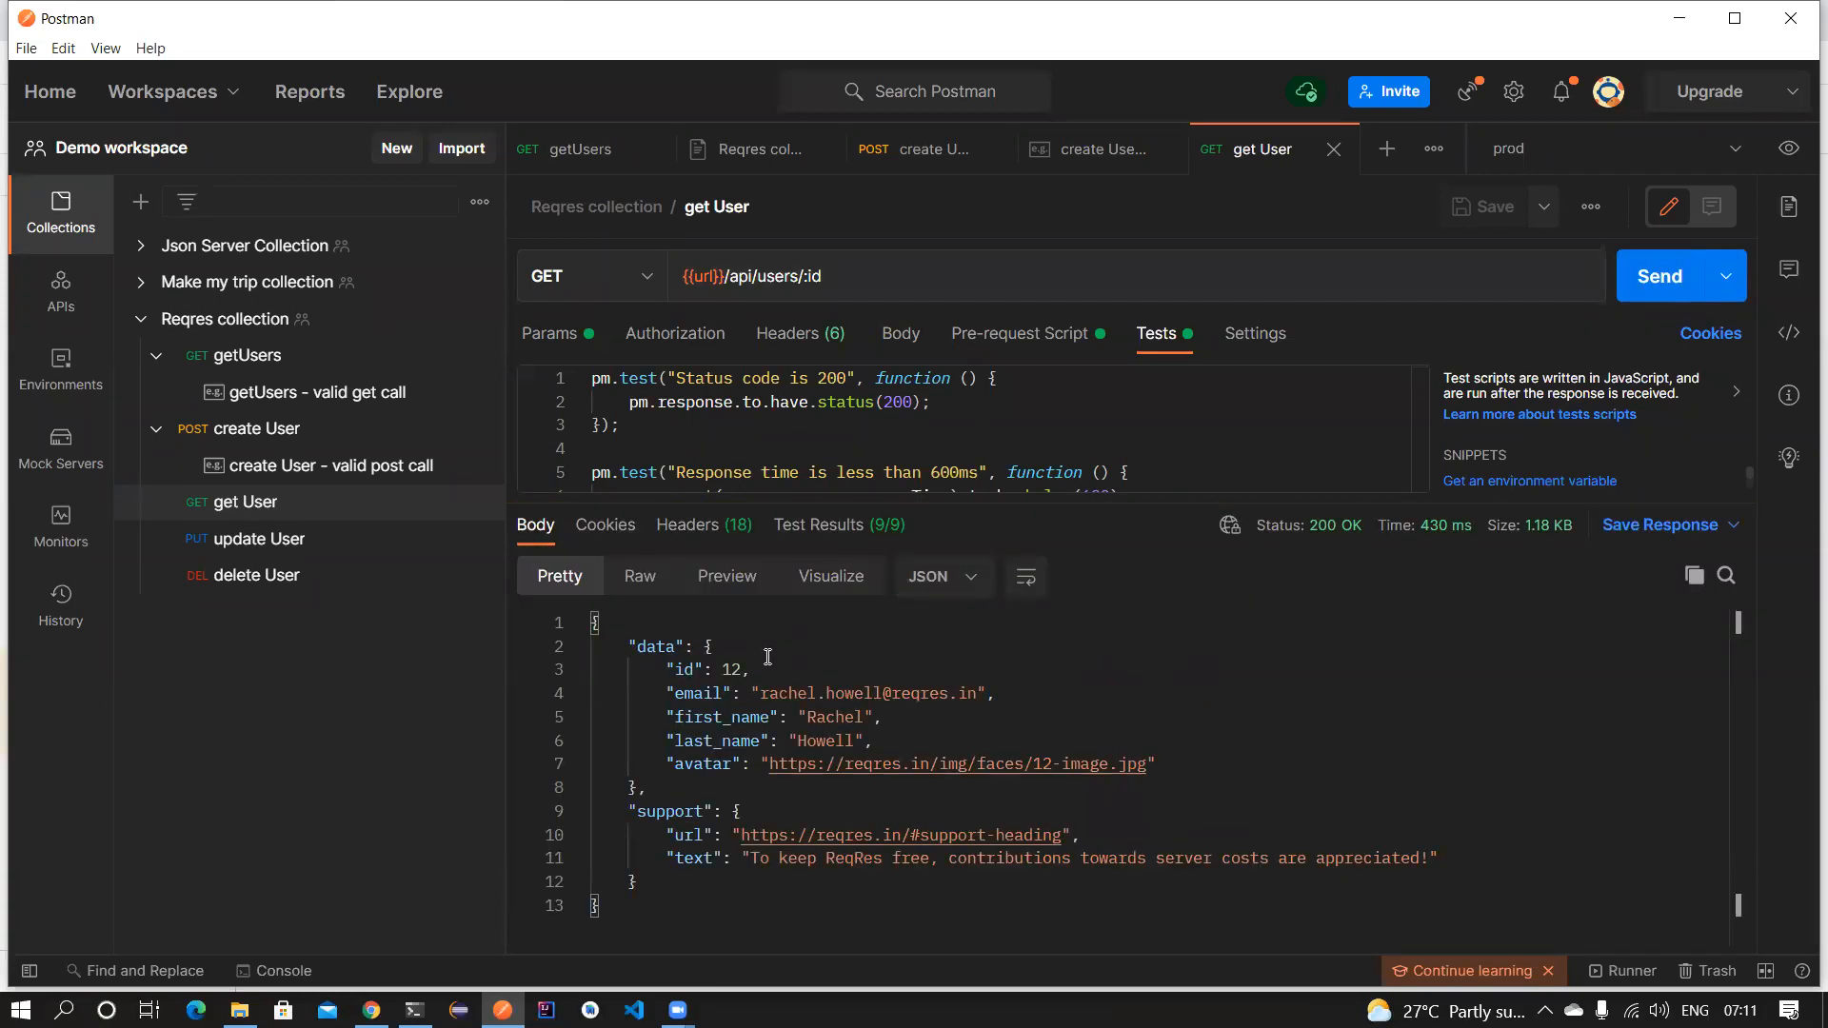
left_click(1587, 204)
left_click(1433, 262)
type("get User - v")
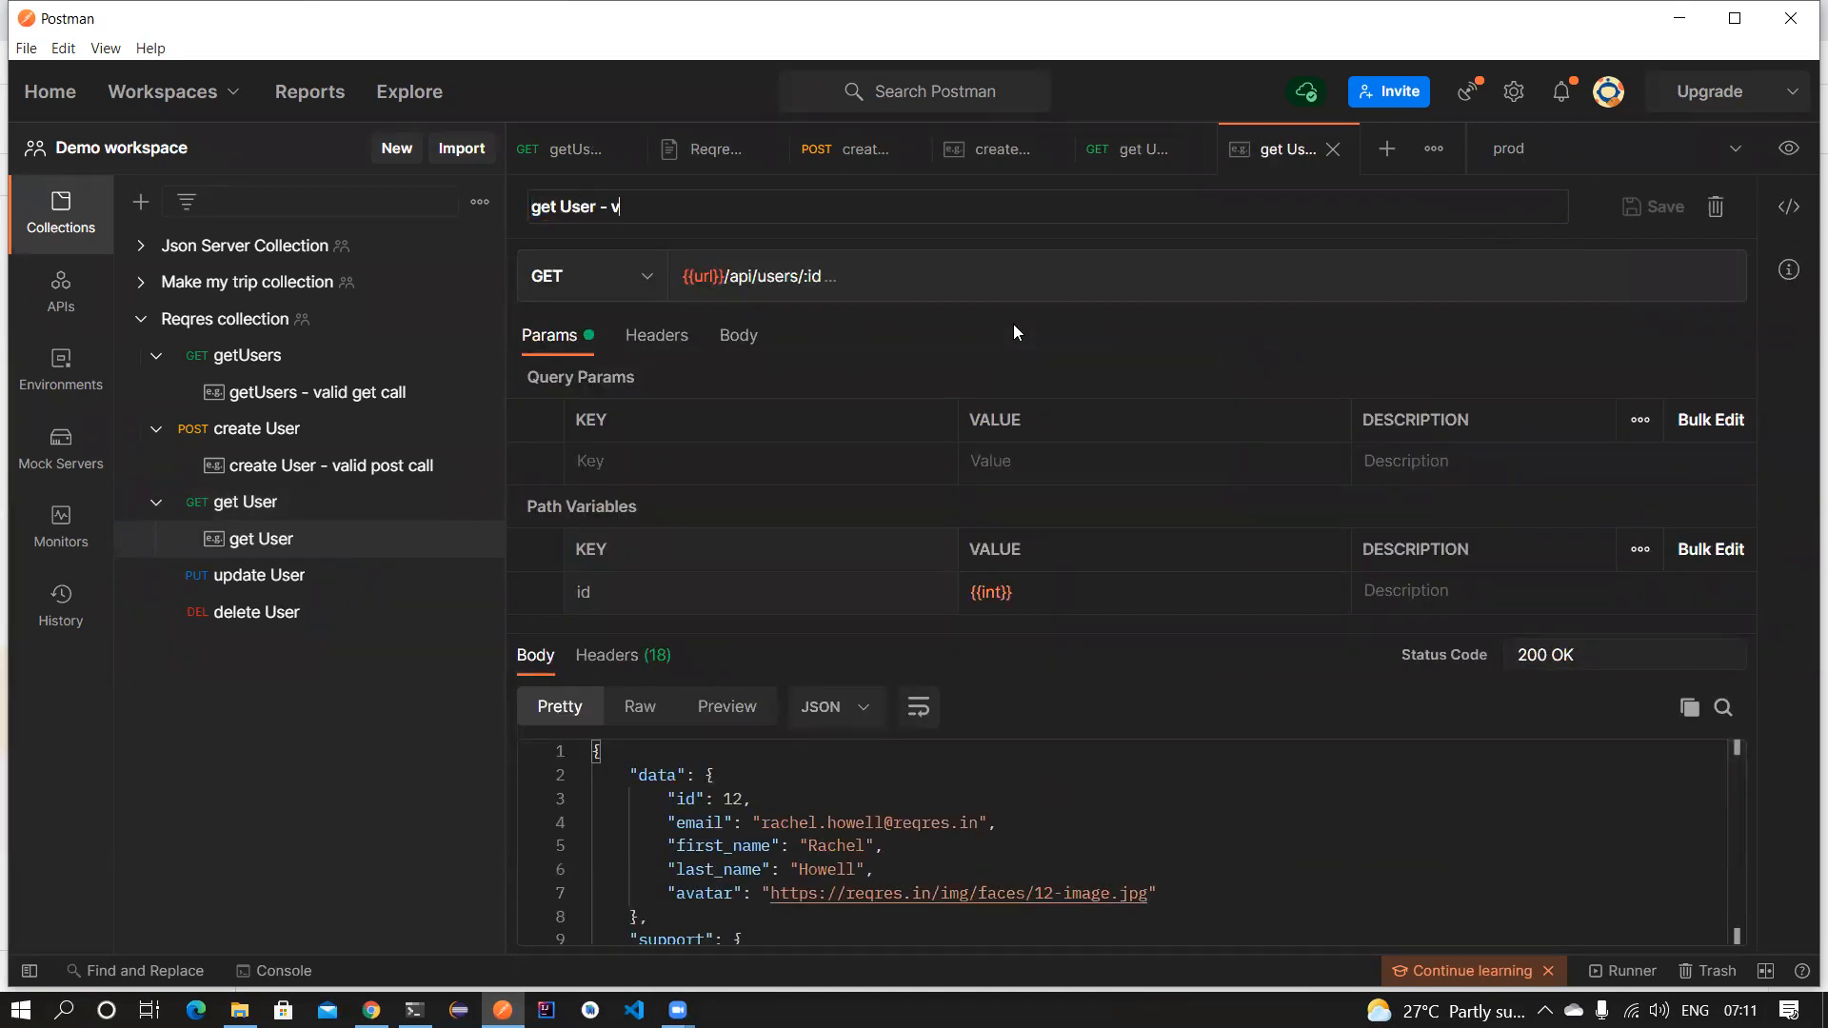
type("alid get call")
key("Return")
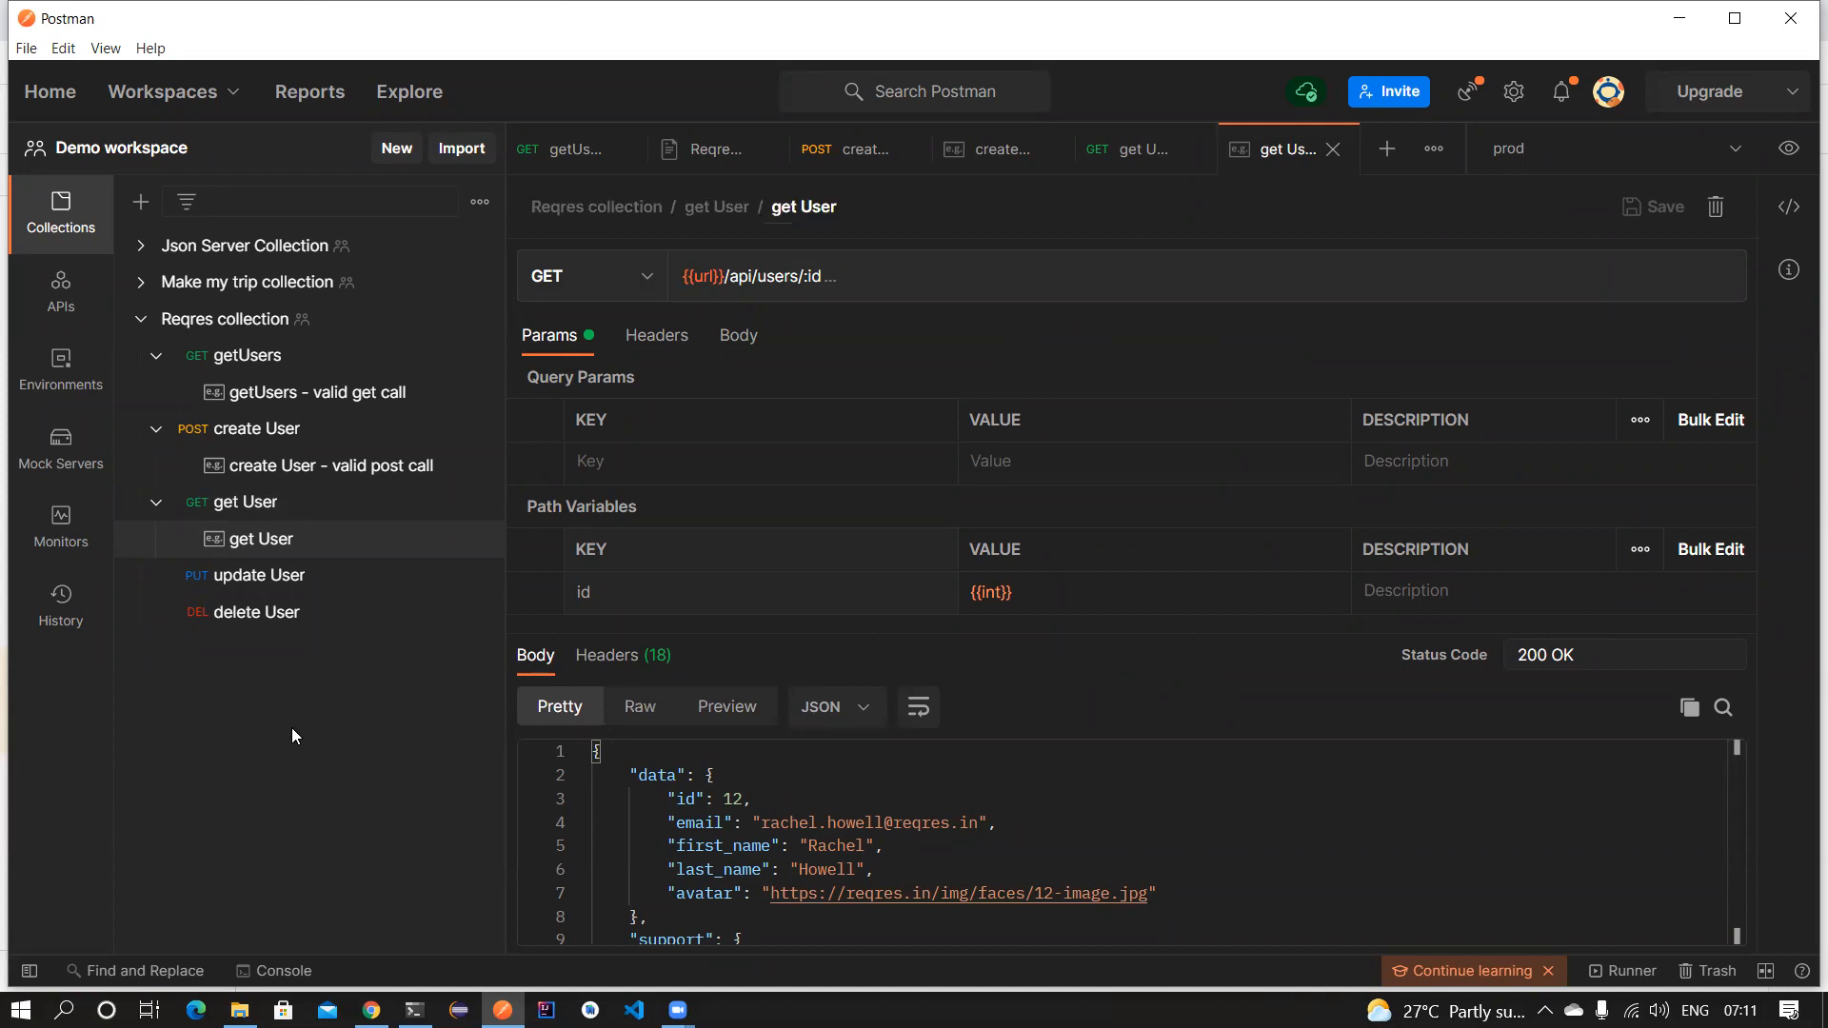
Check the get User request's id path variable and the current value of int in the Reqres collection's variables.
left_click(475, 502)
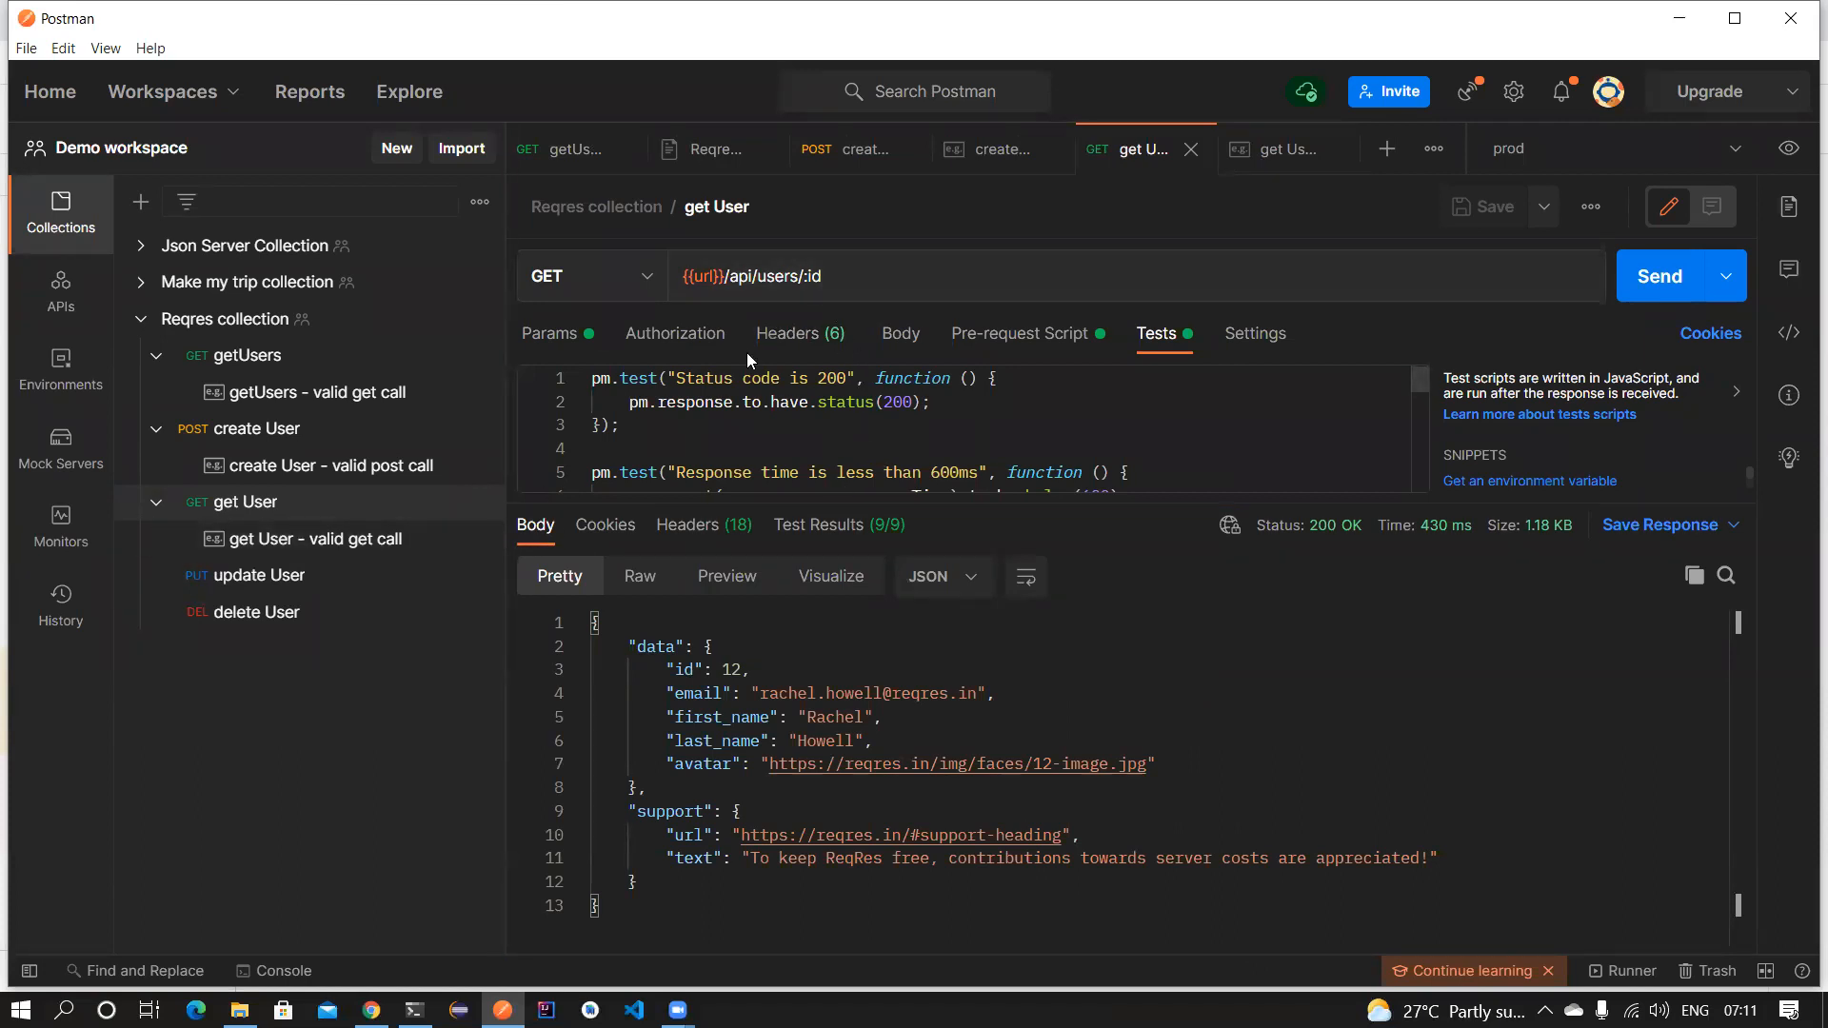
left_click(543, 333)
left_click_drag(954, 497, 957, 669)
mouse_move(998, 589)
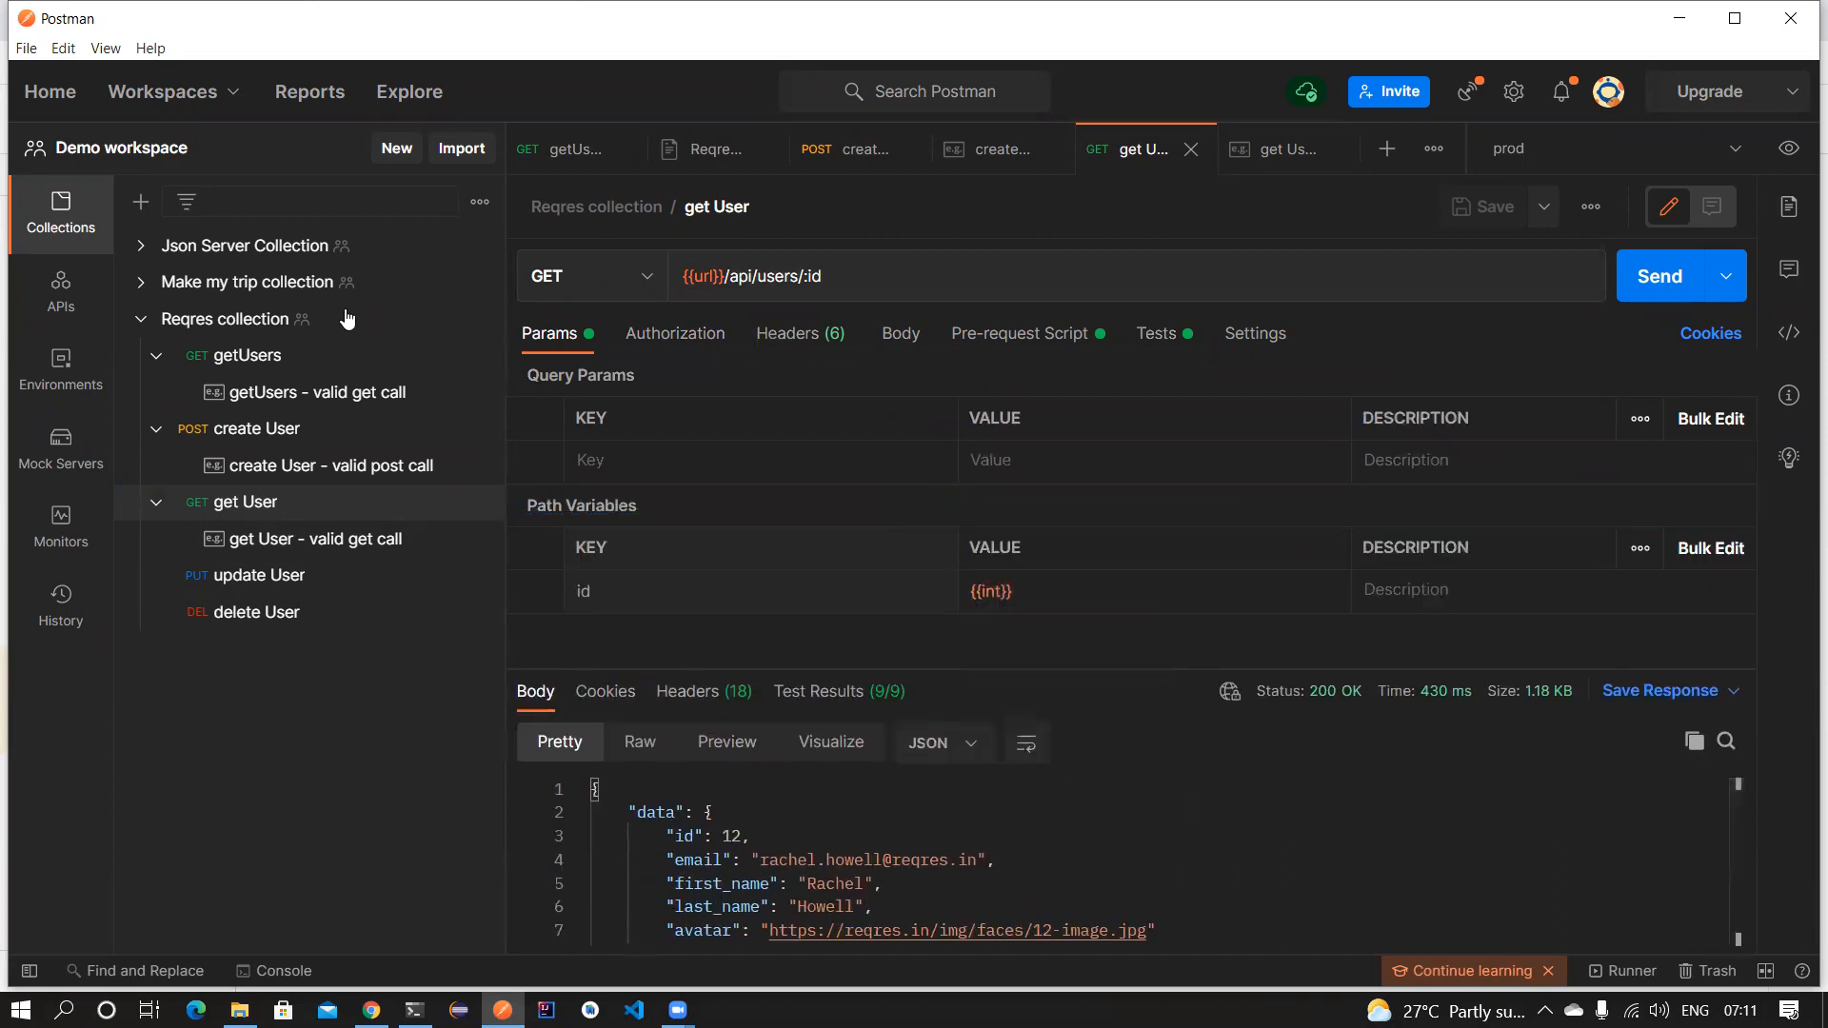
left_click(265, 319)
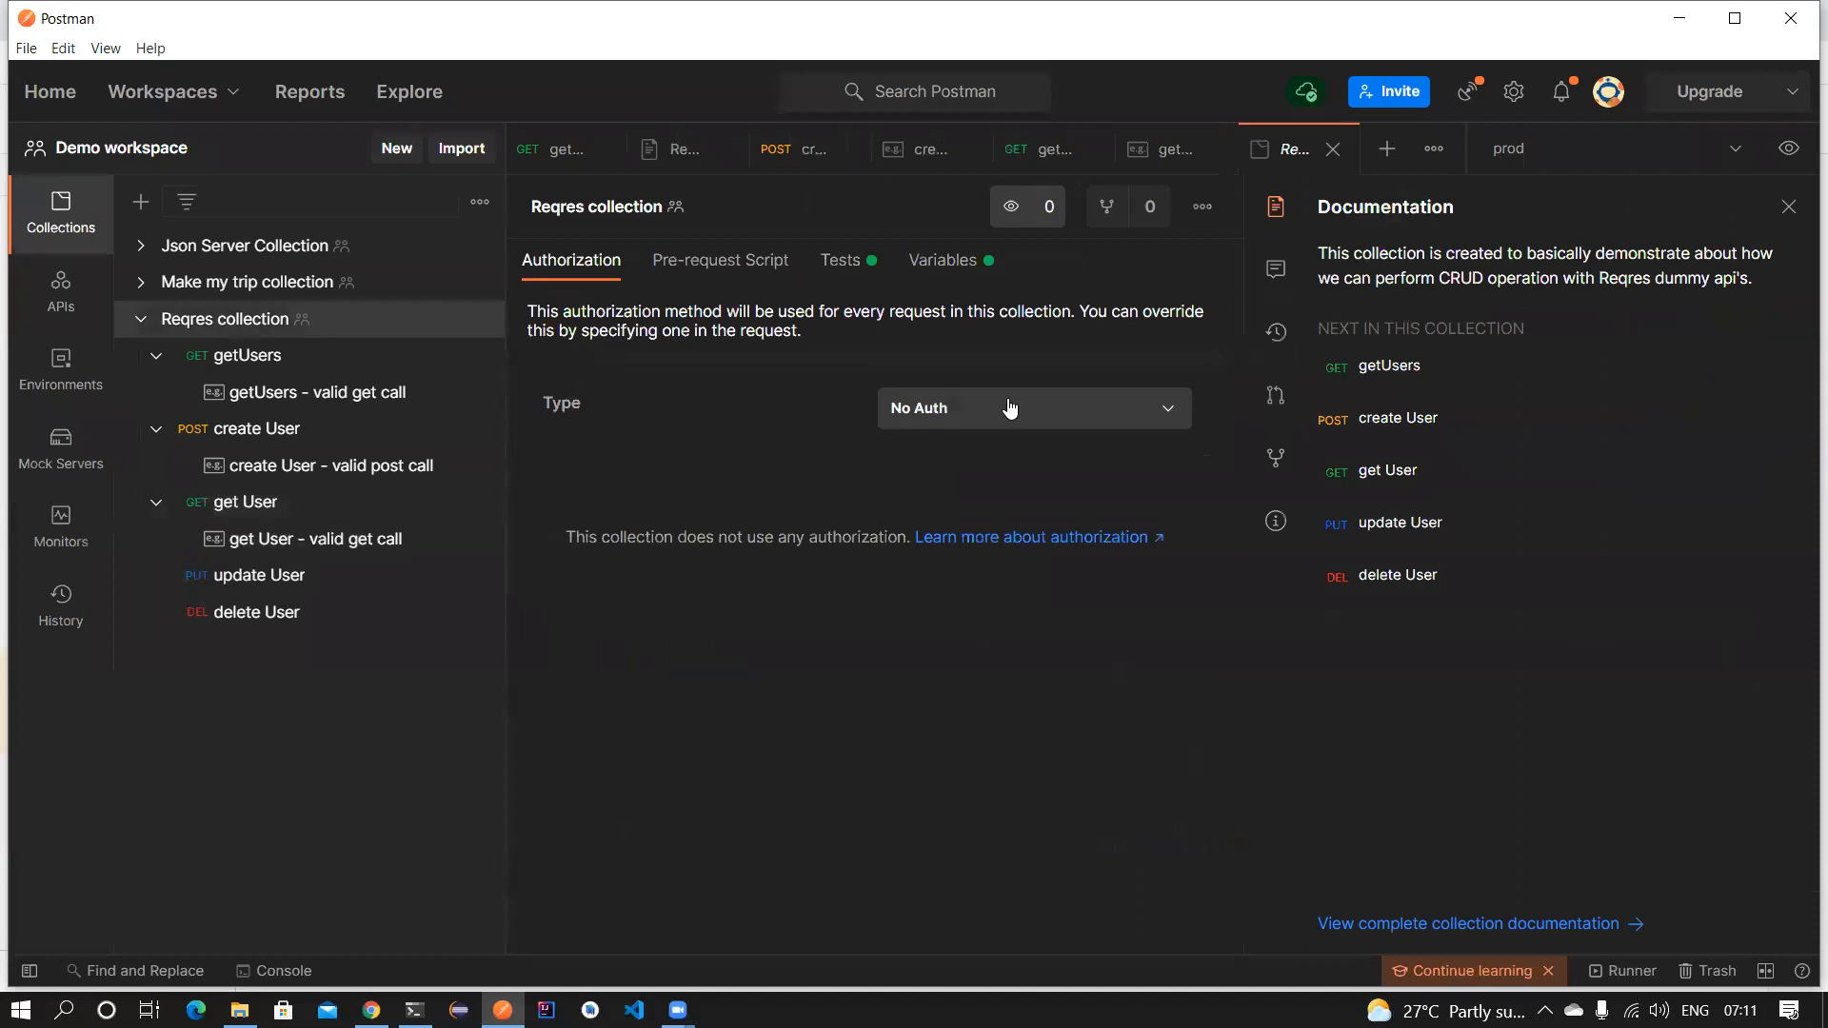
left_click(943, 259)
left_click(935, 431)
key("BackSpace")
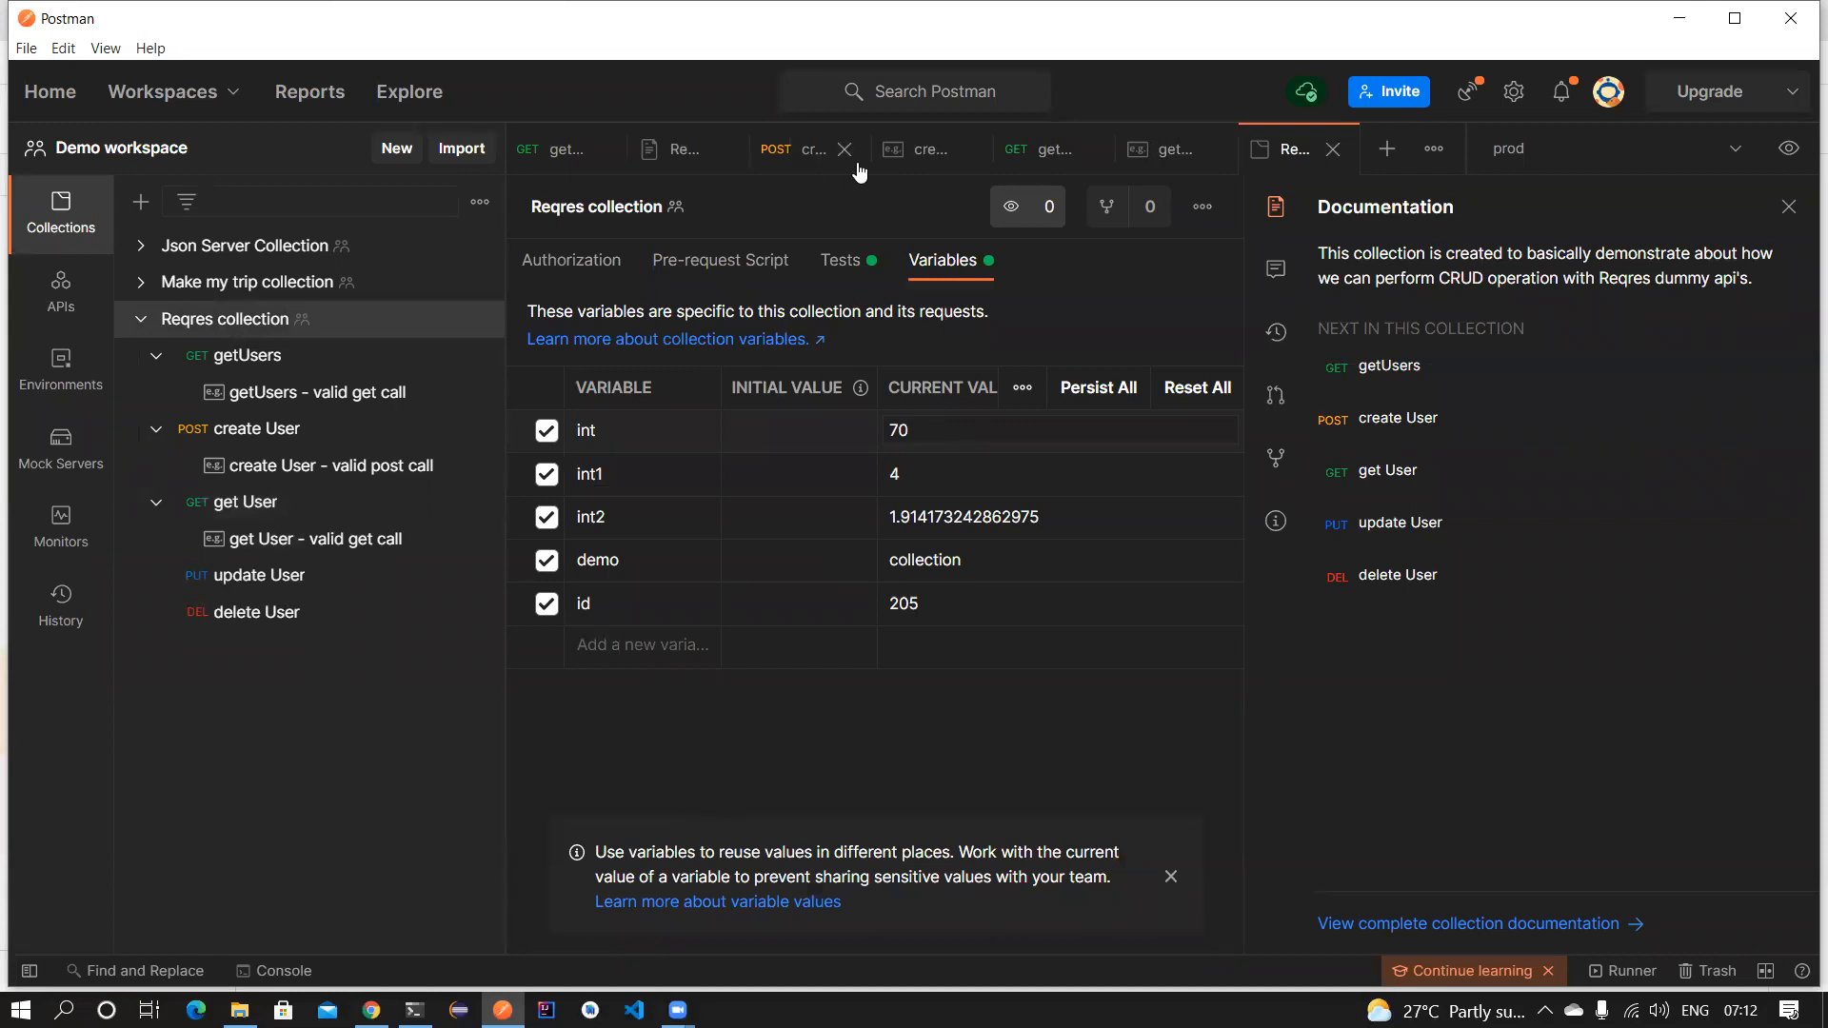
Close the open "get User - valid get call" example and the collection settings, keeping the get User request open.
left_click(1153, 150)
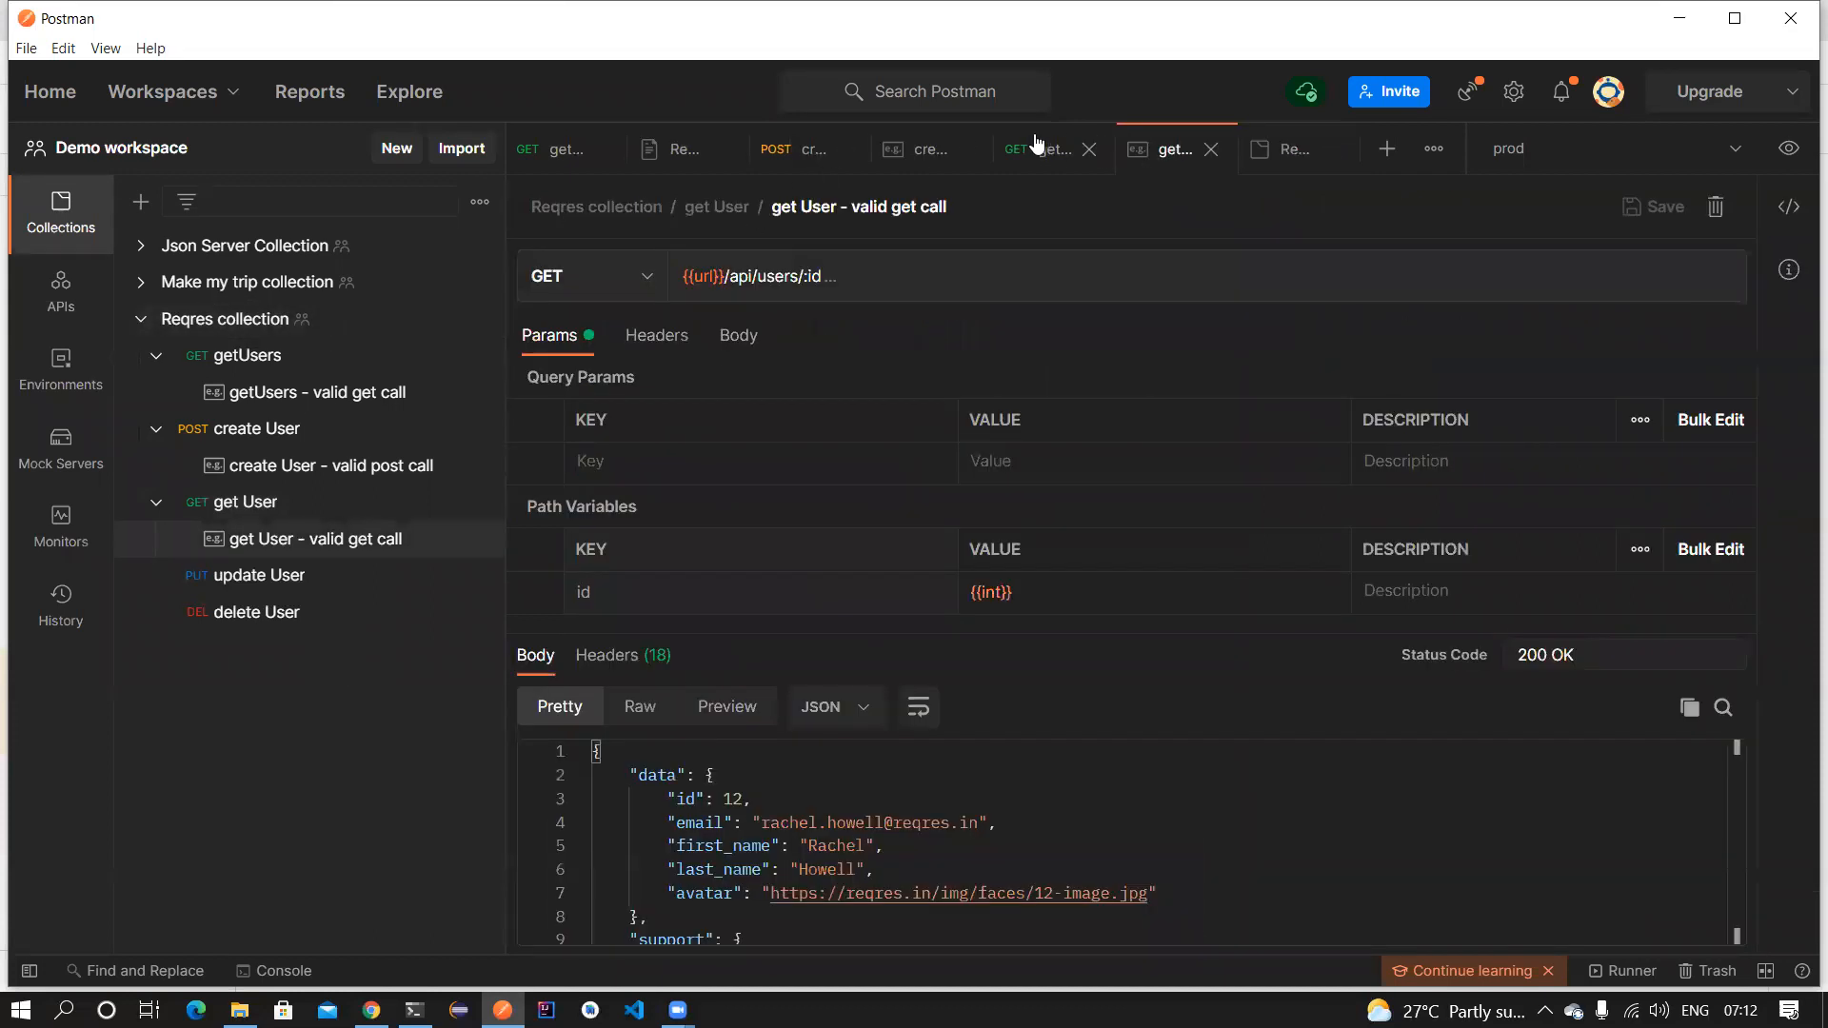
left_click(1210, 150)
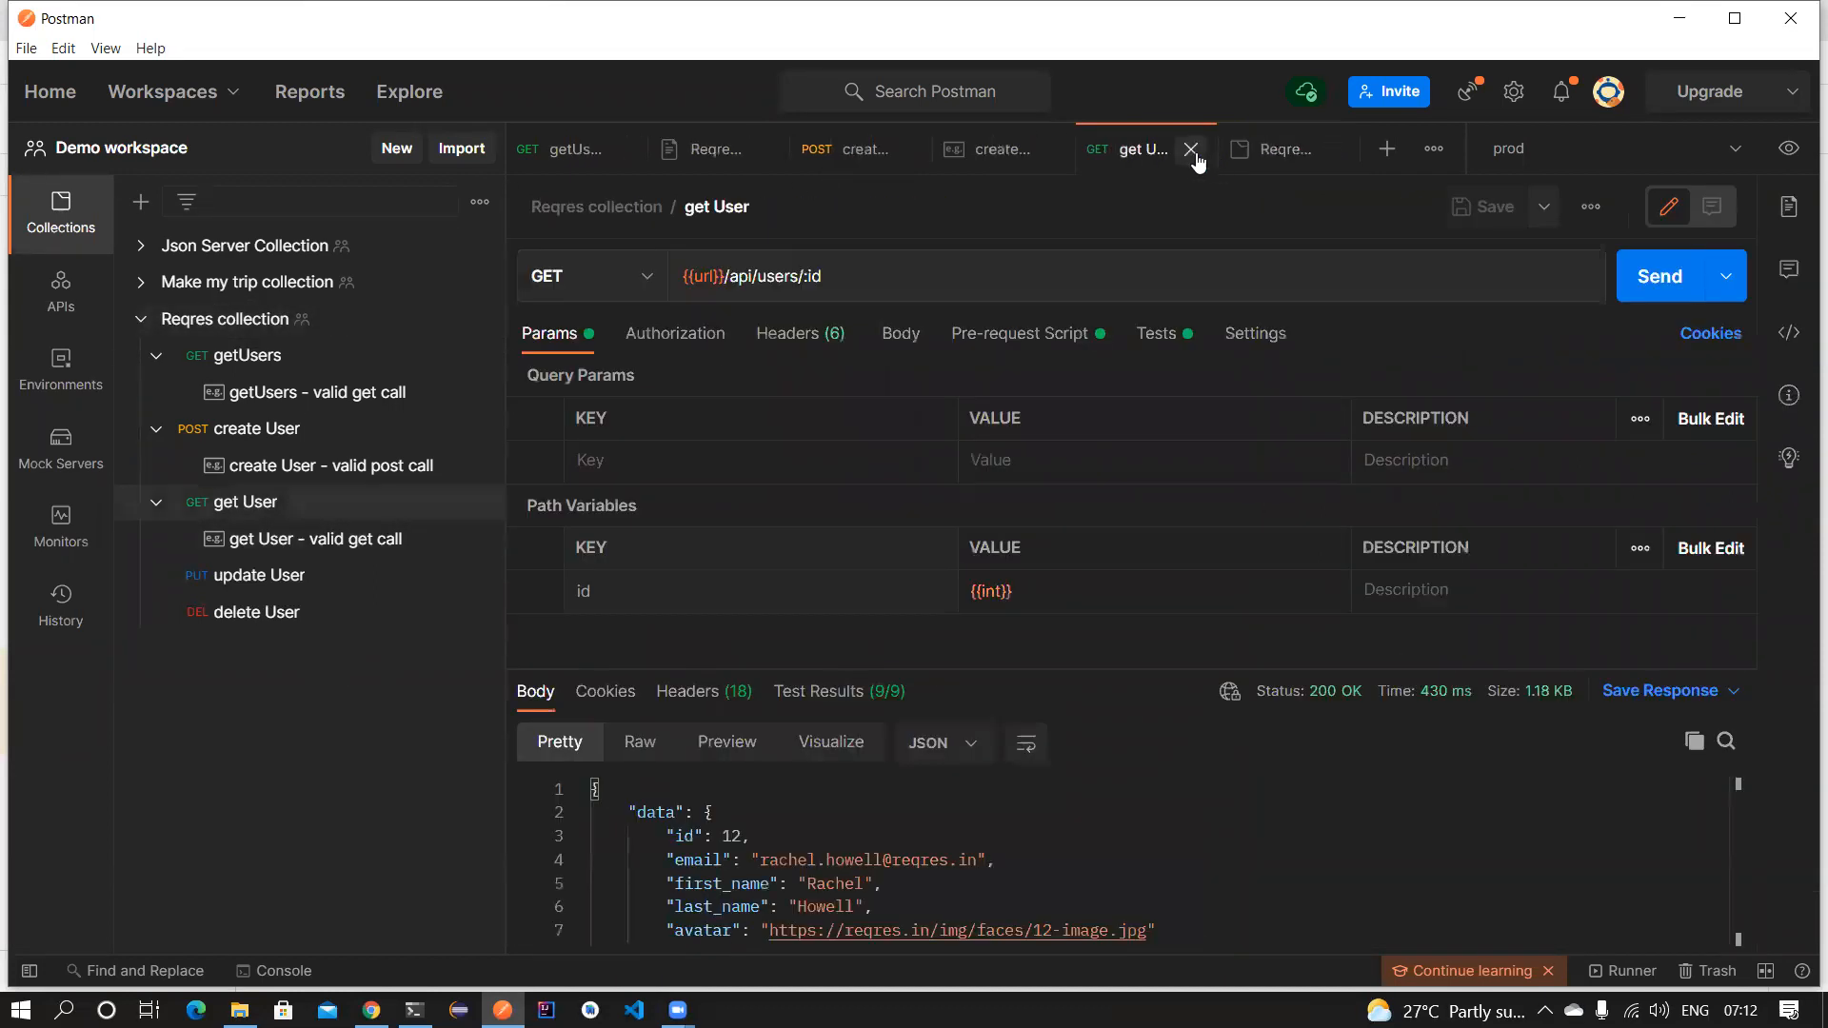
left_click(1333, 150)
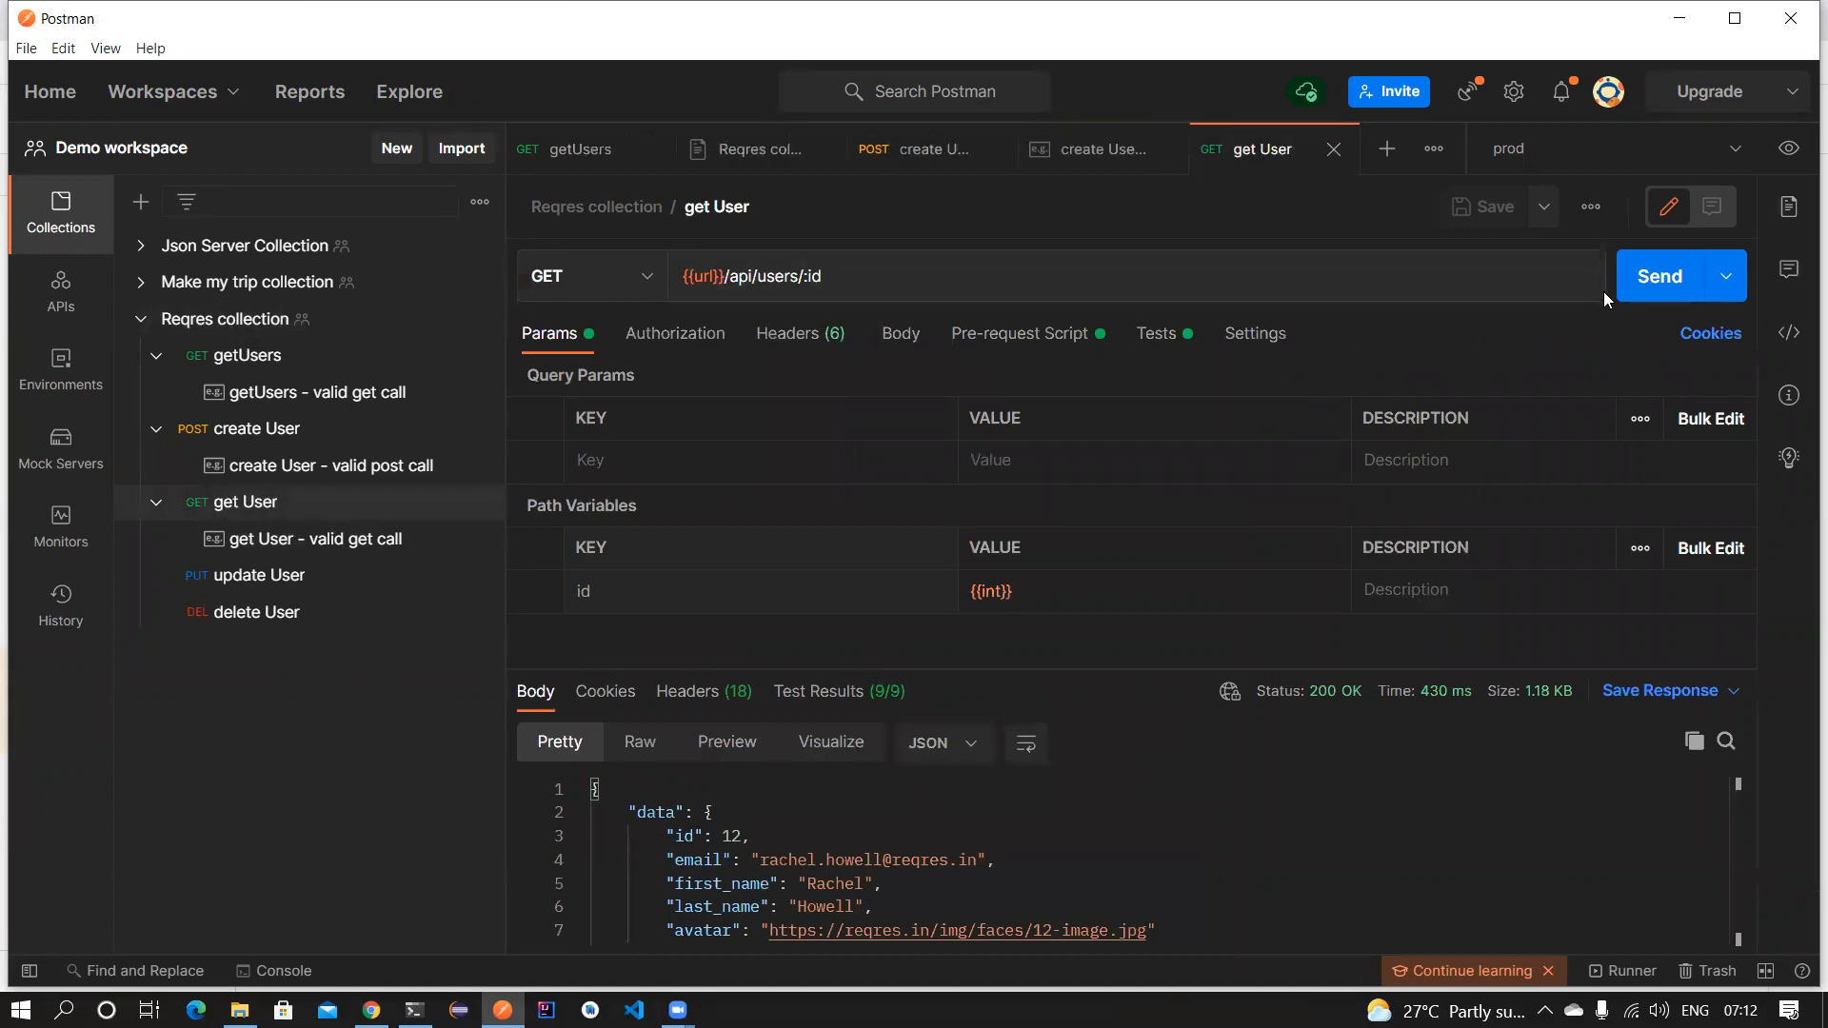
Resend the get User request and compare its id path variable with the collection's int variable.
left_click(1662, 277)
mouse_move(1048, 669)
left_mouse_down()
mouse_move(1072, 551)
mouse_move(1074, 663)
left_mouse_up()
mouse_move(995, 593)
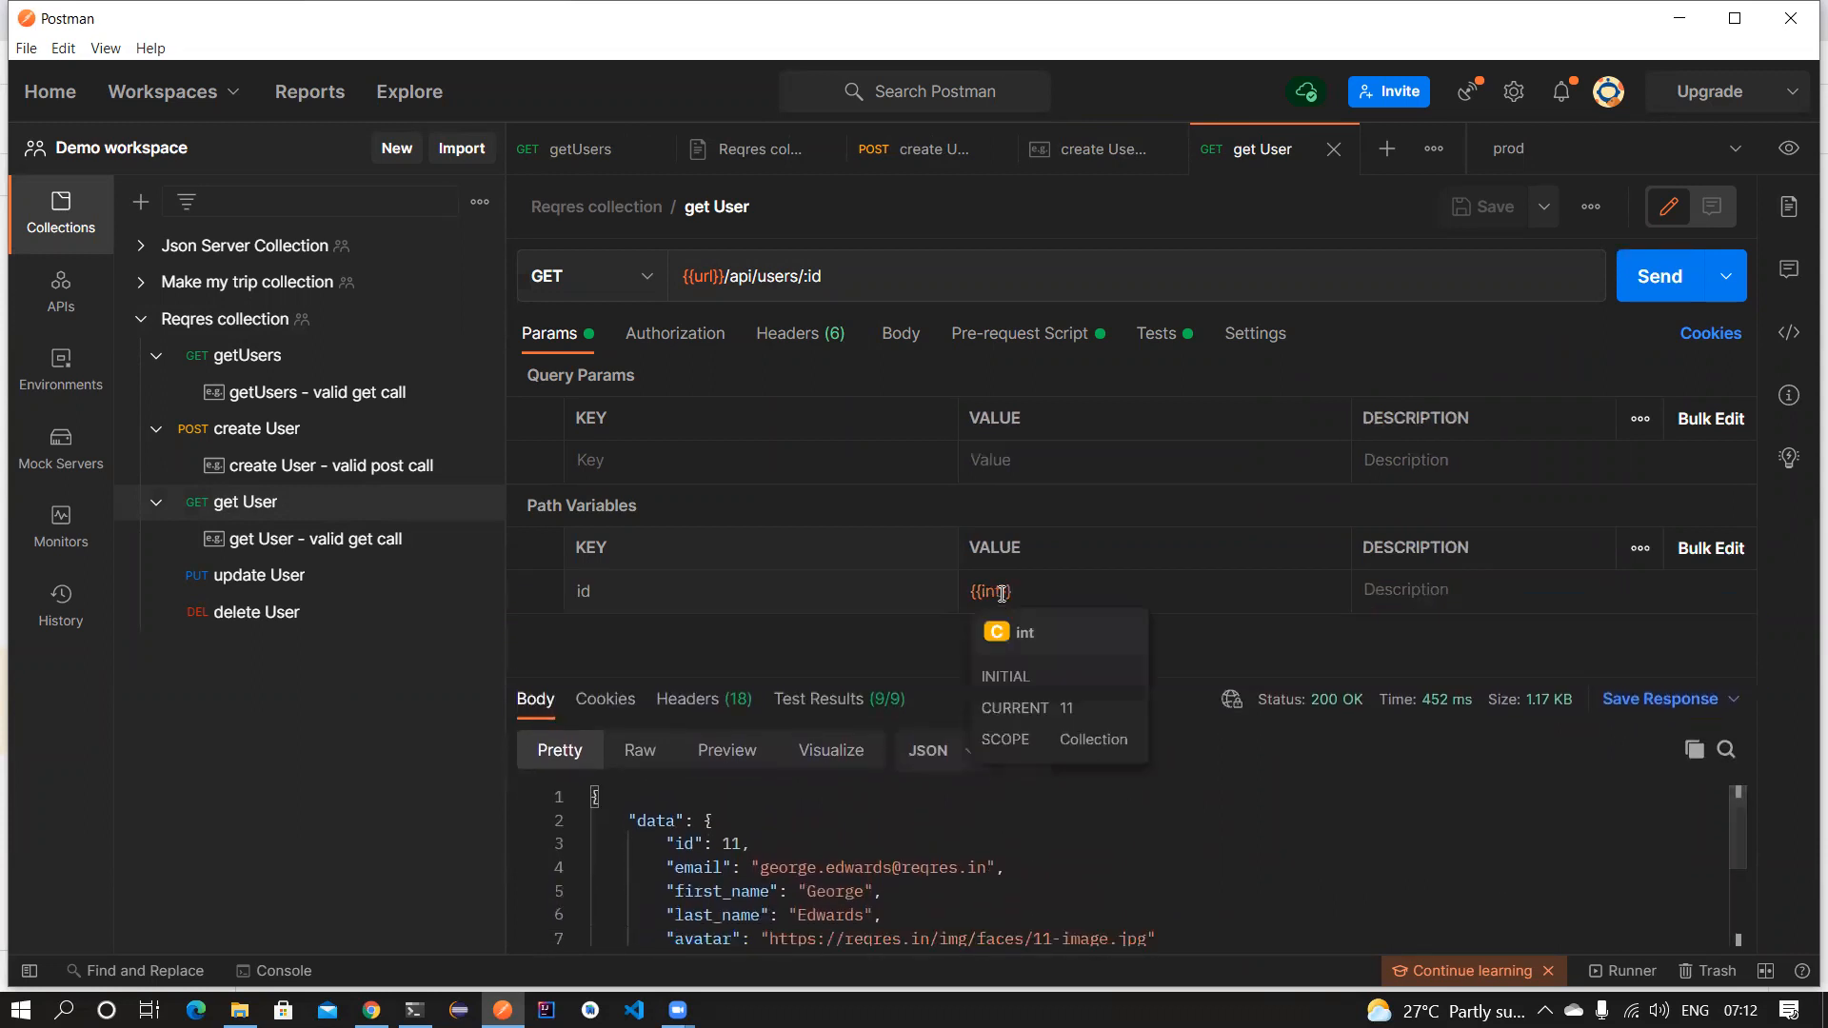
left_click(233, 320)
left_click(937, 263)
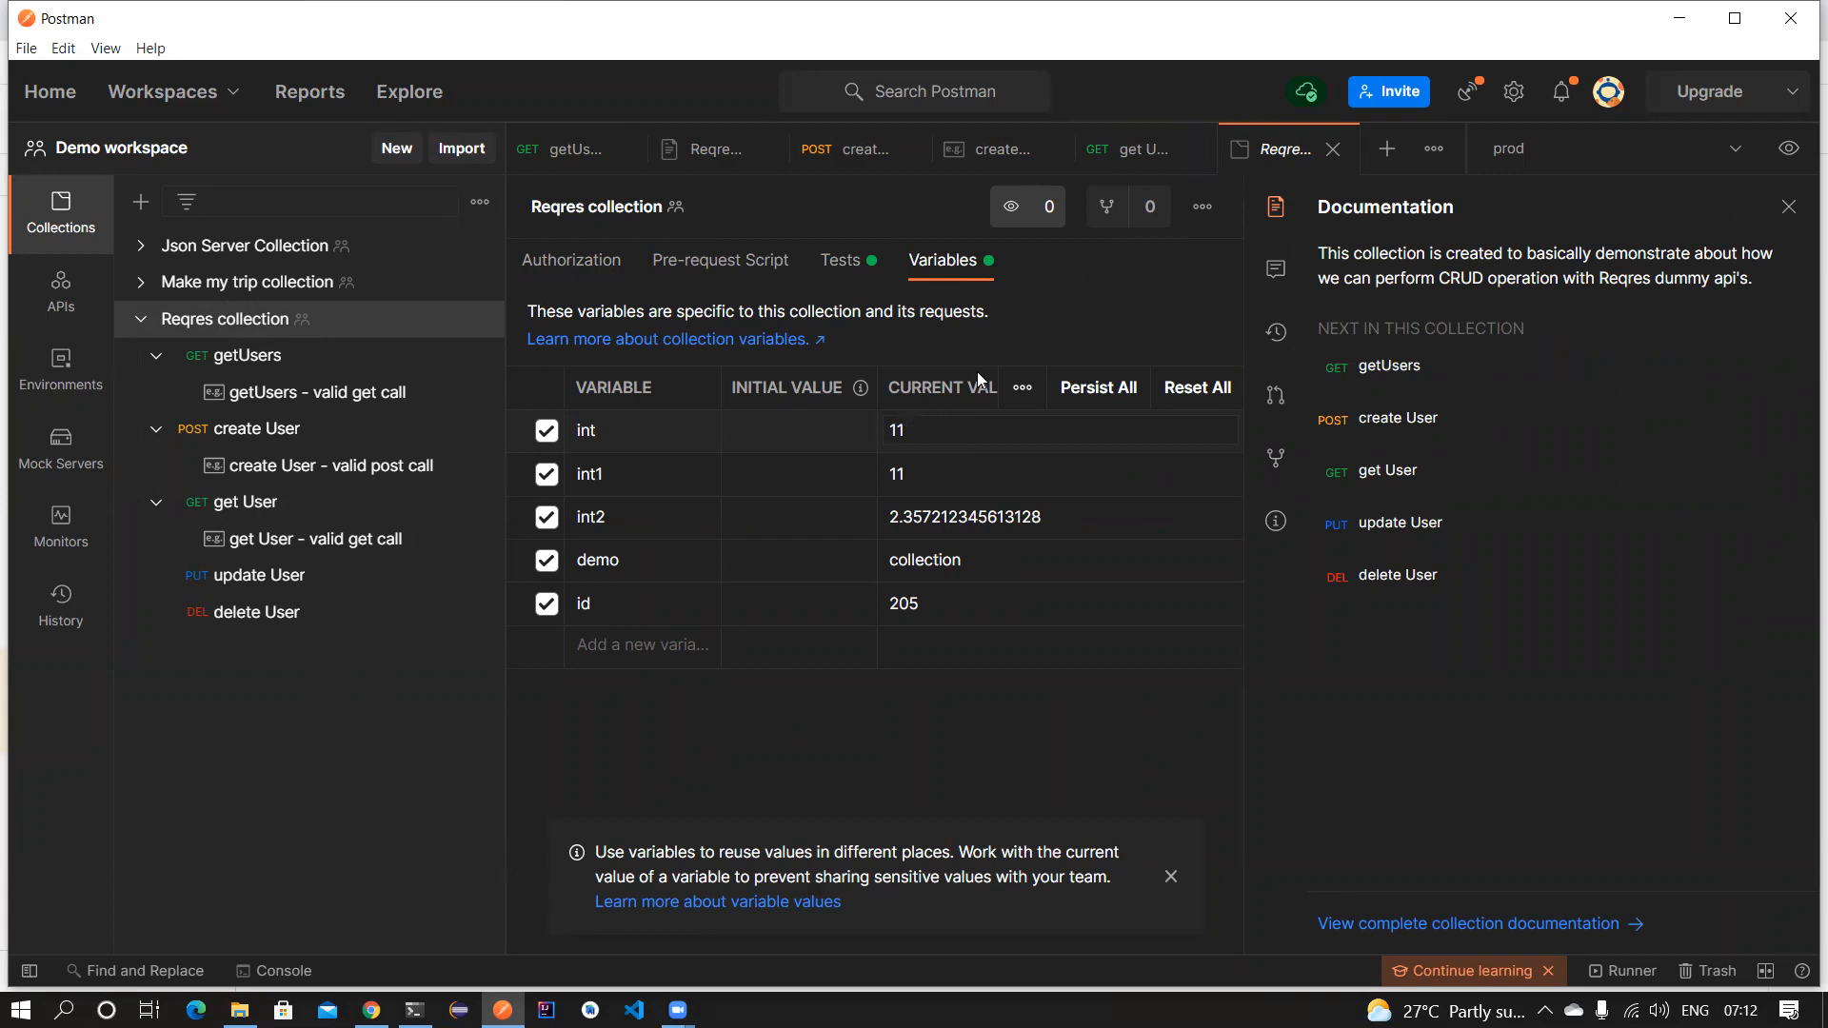
left_click(1112, 155)
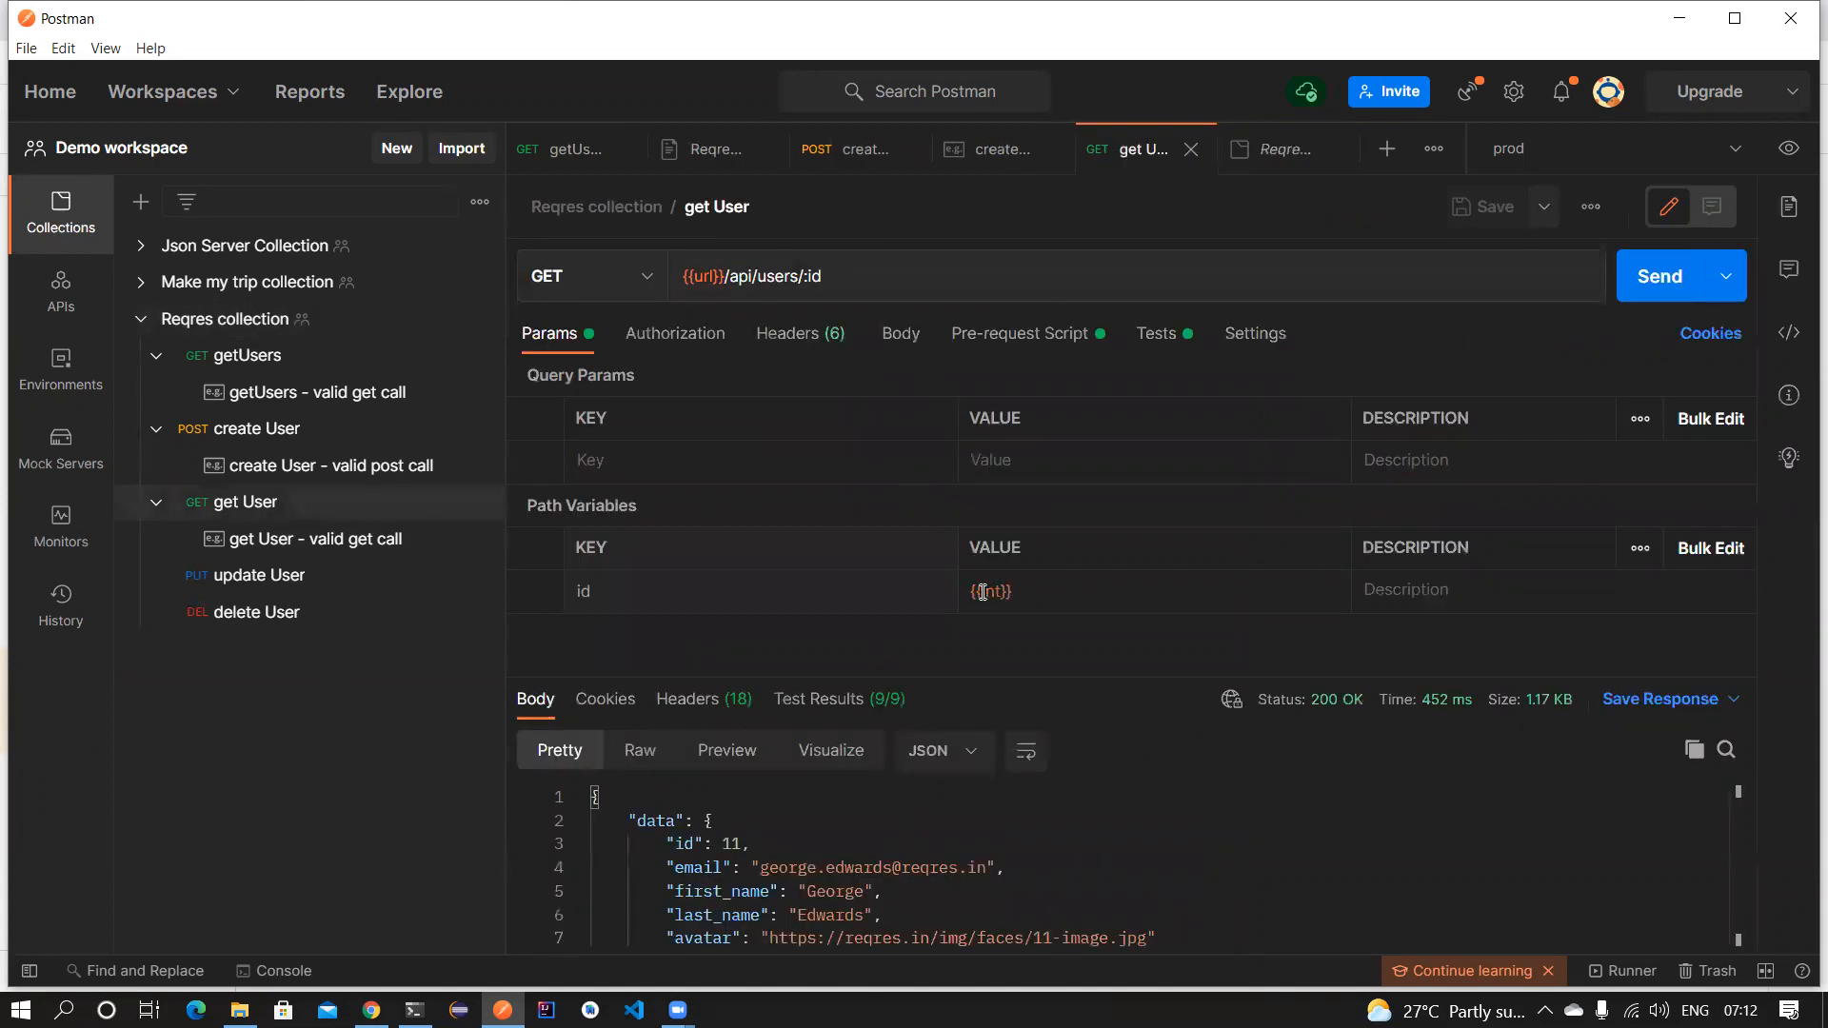
Set the get User request's id path variable to 50, save the request and send it.
left_click(1068, 587)
key("ctrl+a")
key("BackSpace")
type("50")
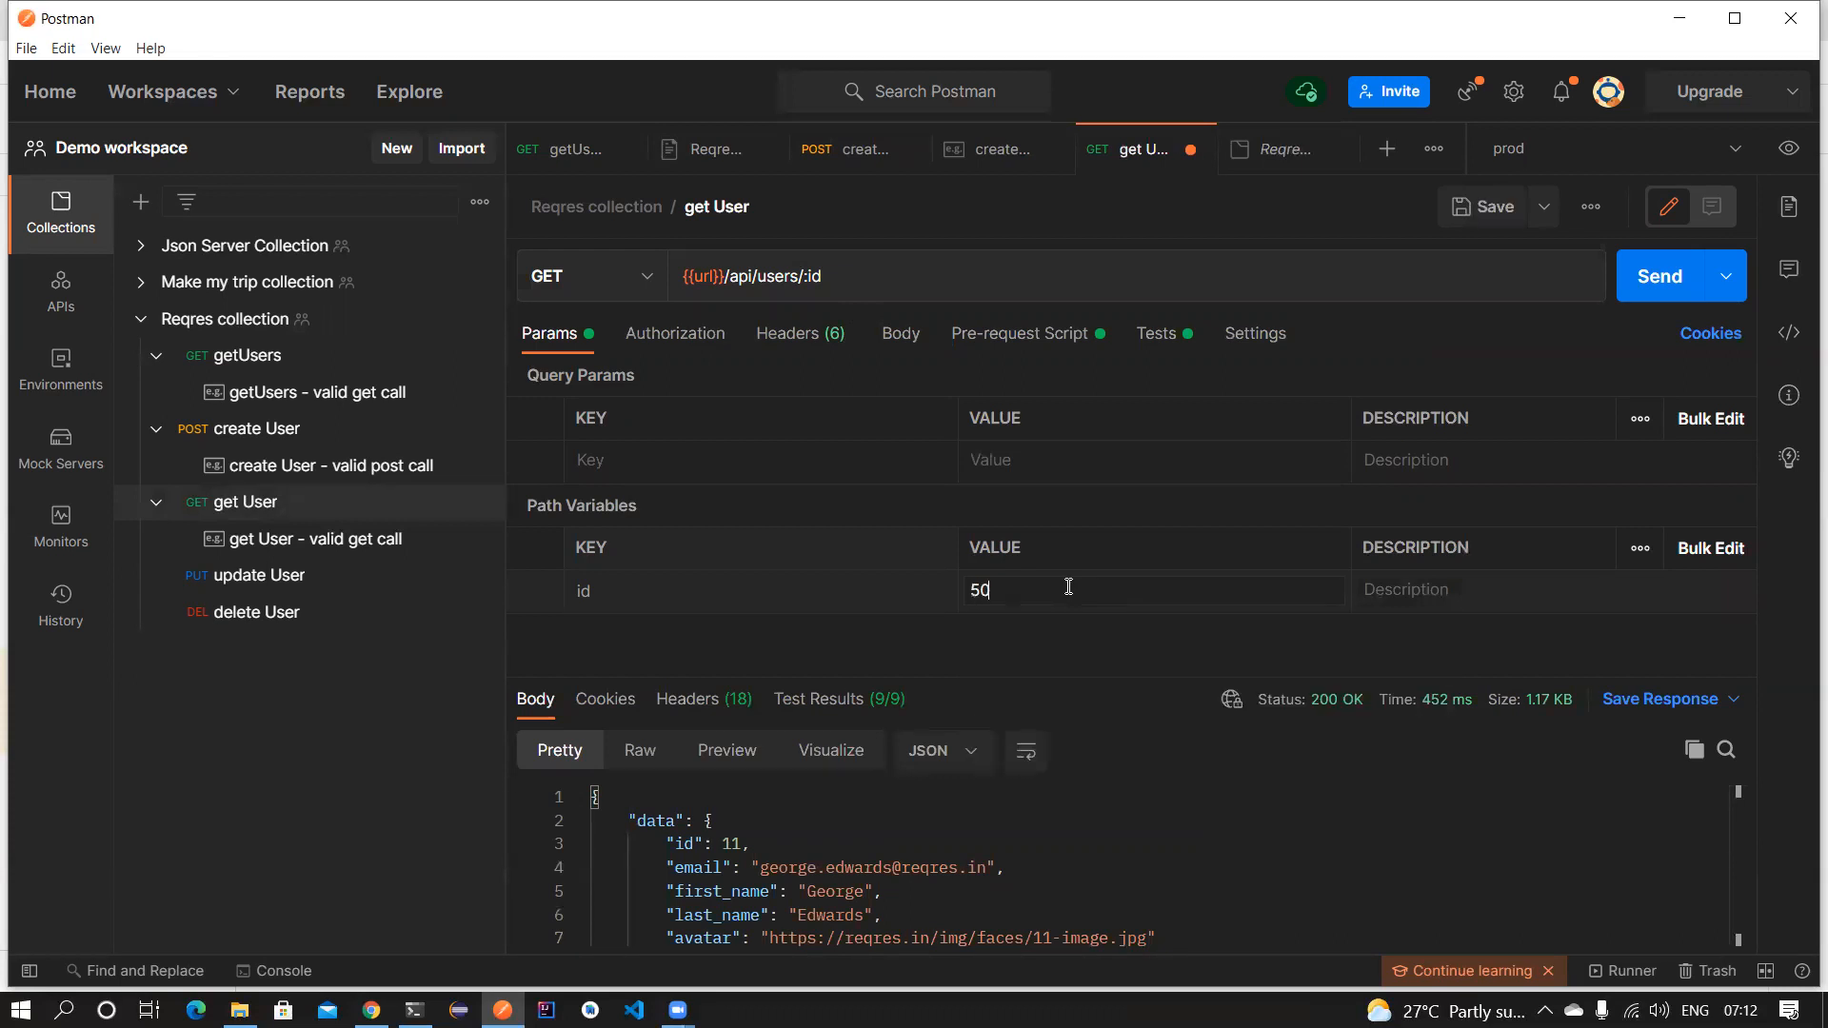
key("ctrl+s")
left_click(1661, 276)
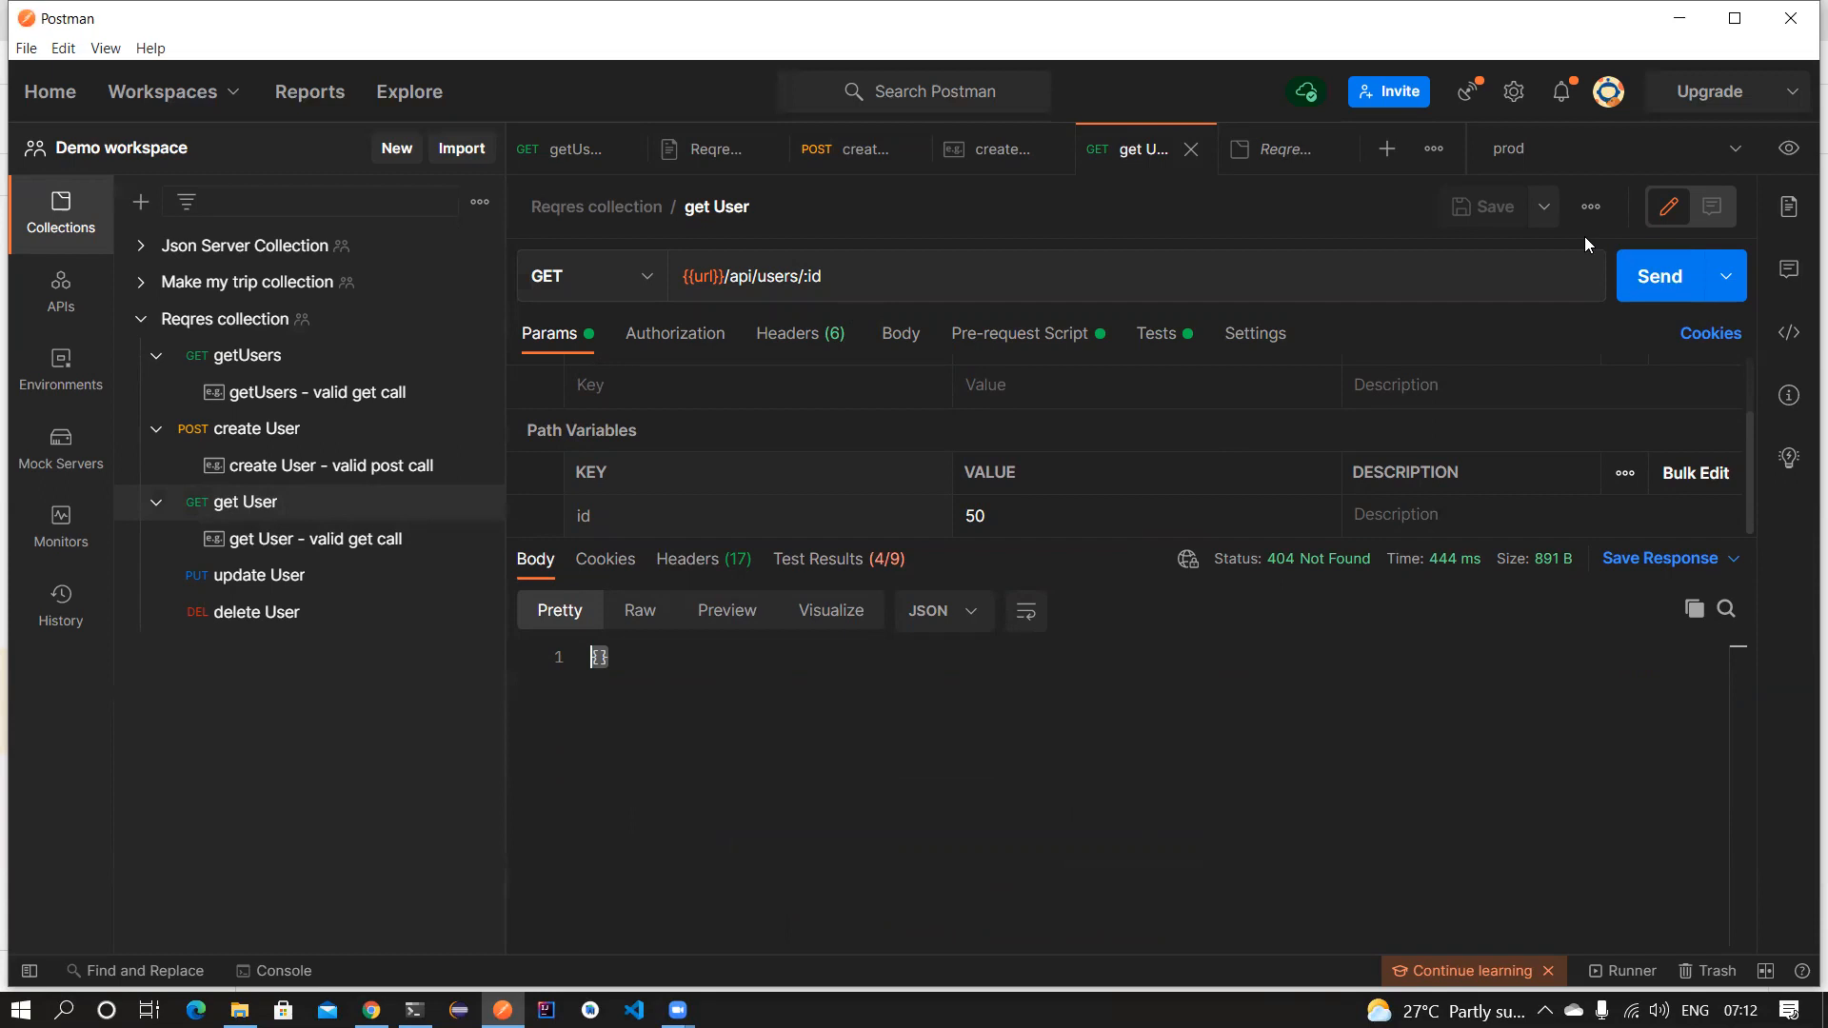
Add another example to the get User request and name it "get User - 404 response".
left_click(1590, 207)
left_click(1421, 260)
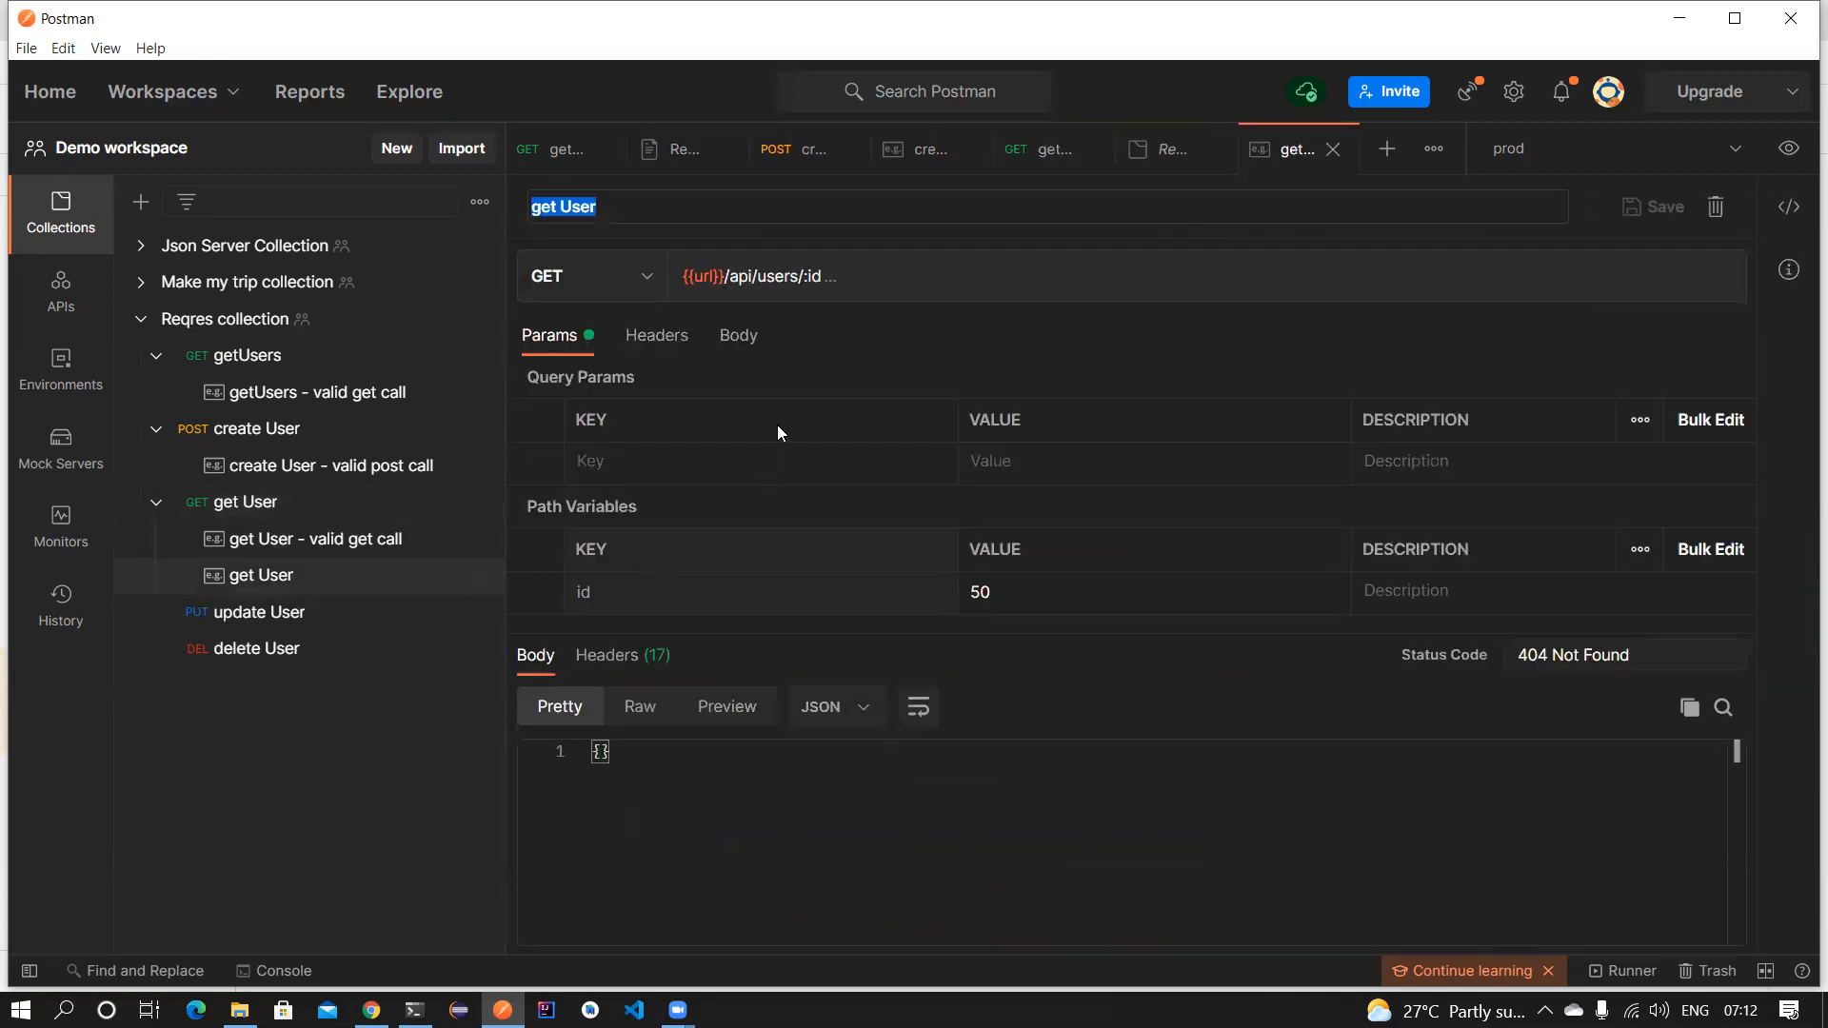
type("get User - Invalid")
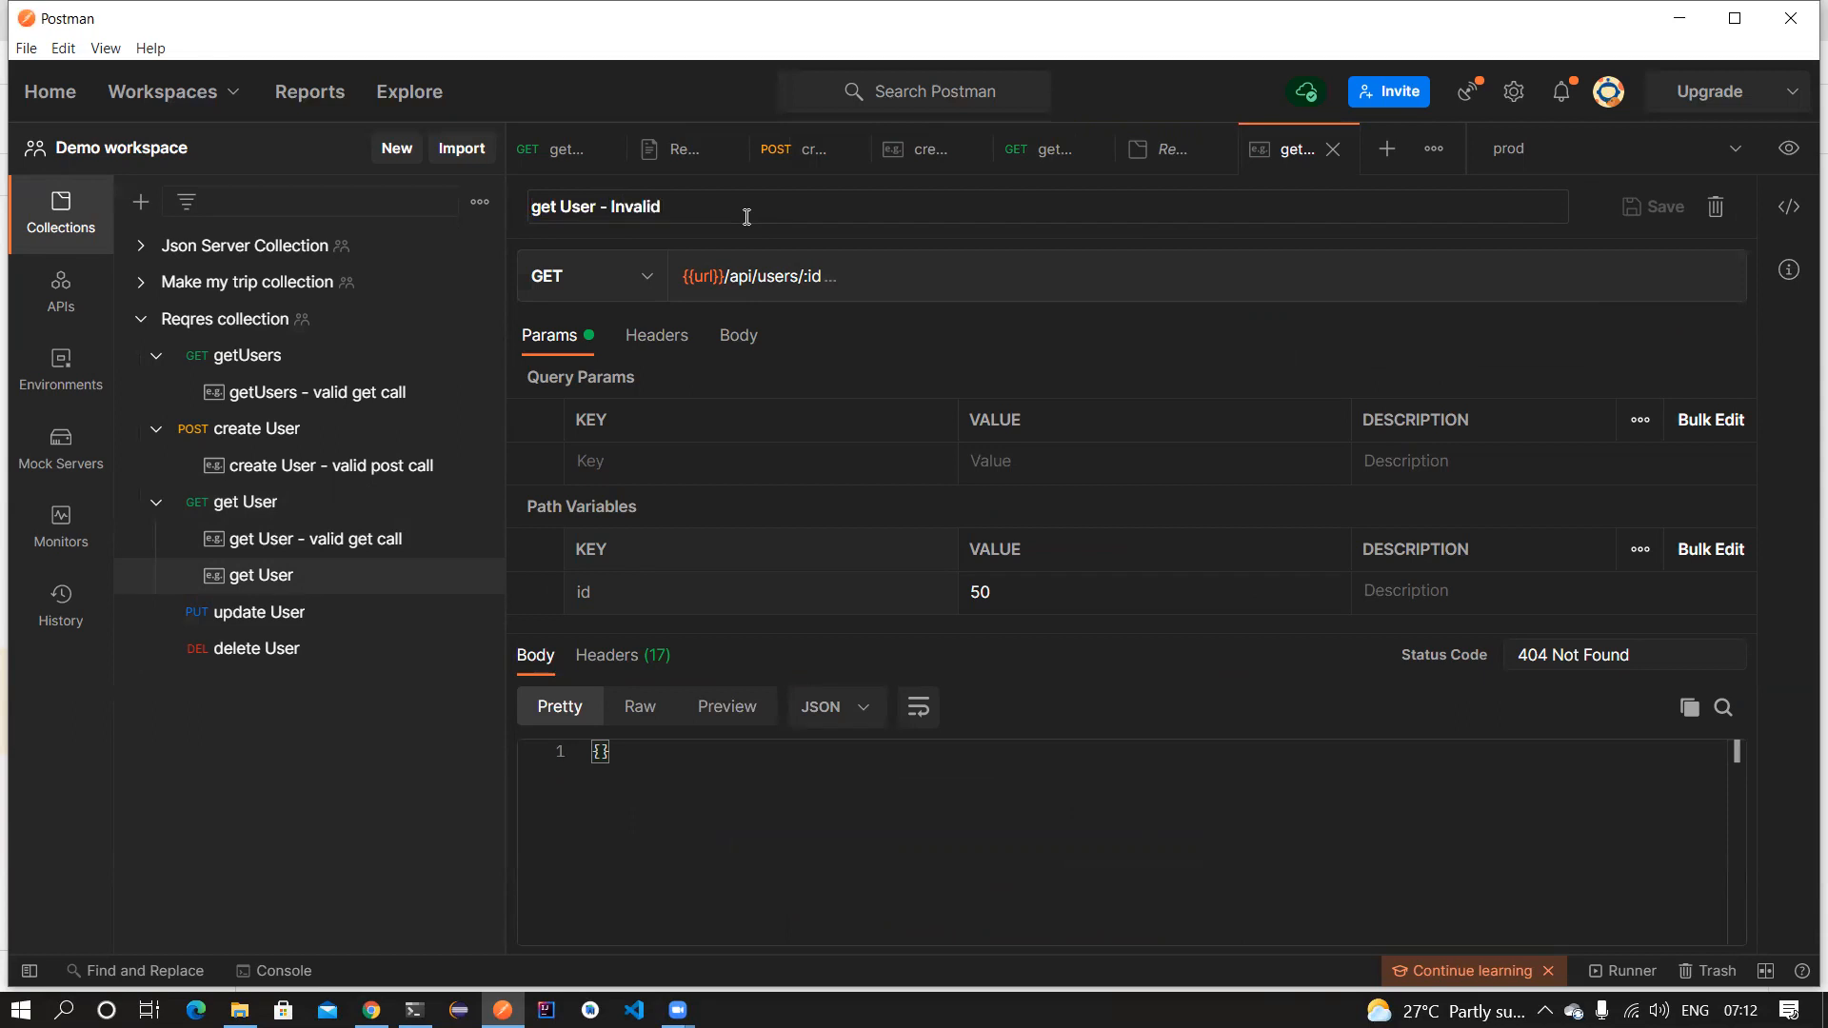
key("BackSpace")
key("BackSpace")
key("BackSpace")
key("BackSpace")
key("BackSpace")
key("BackSpace")
key("BackSpace")
type("404 response")
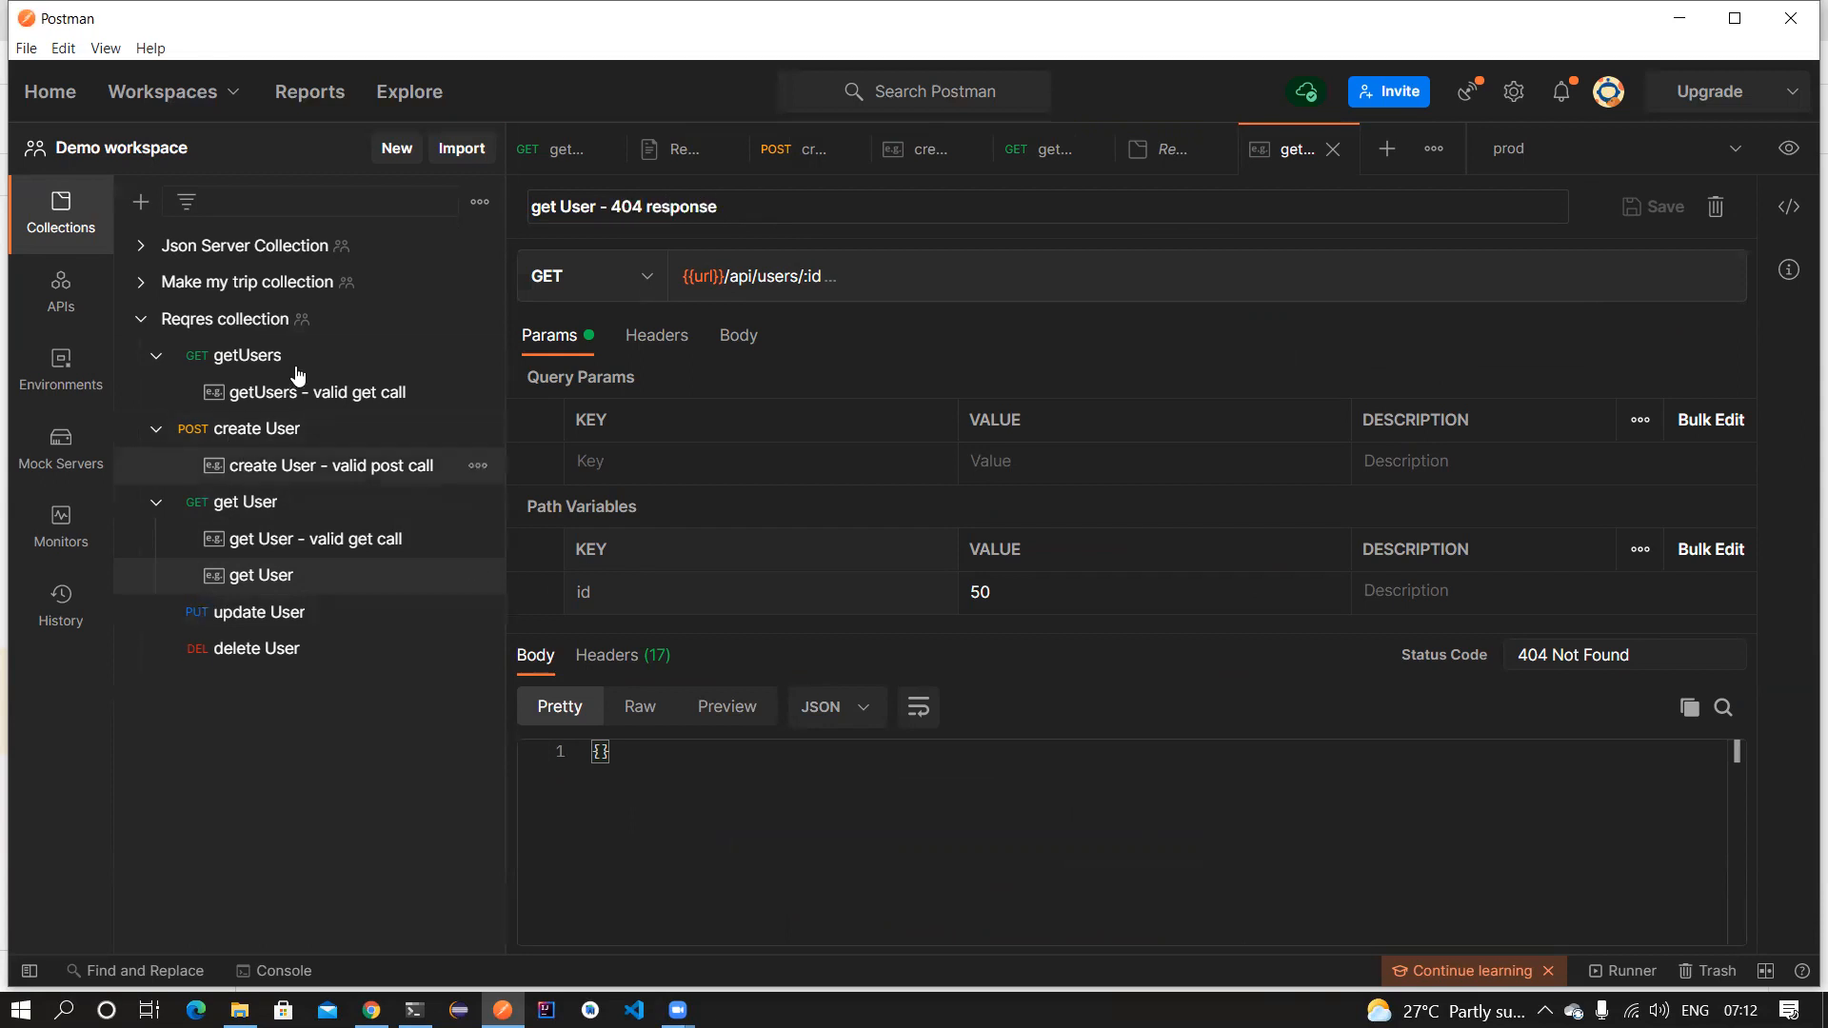
left_click(311, 720)
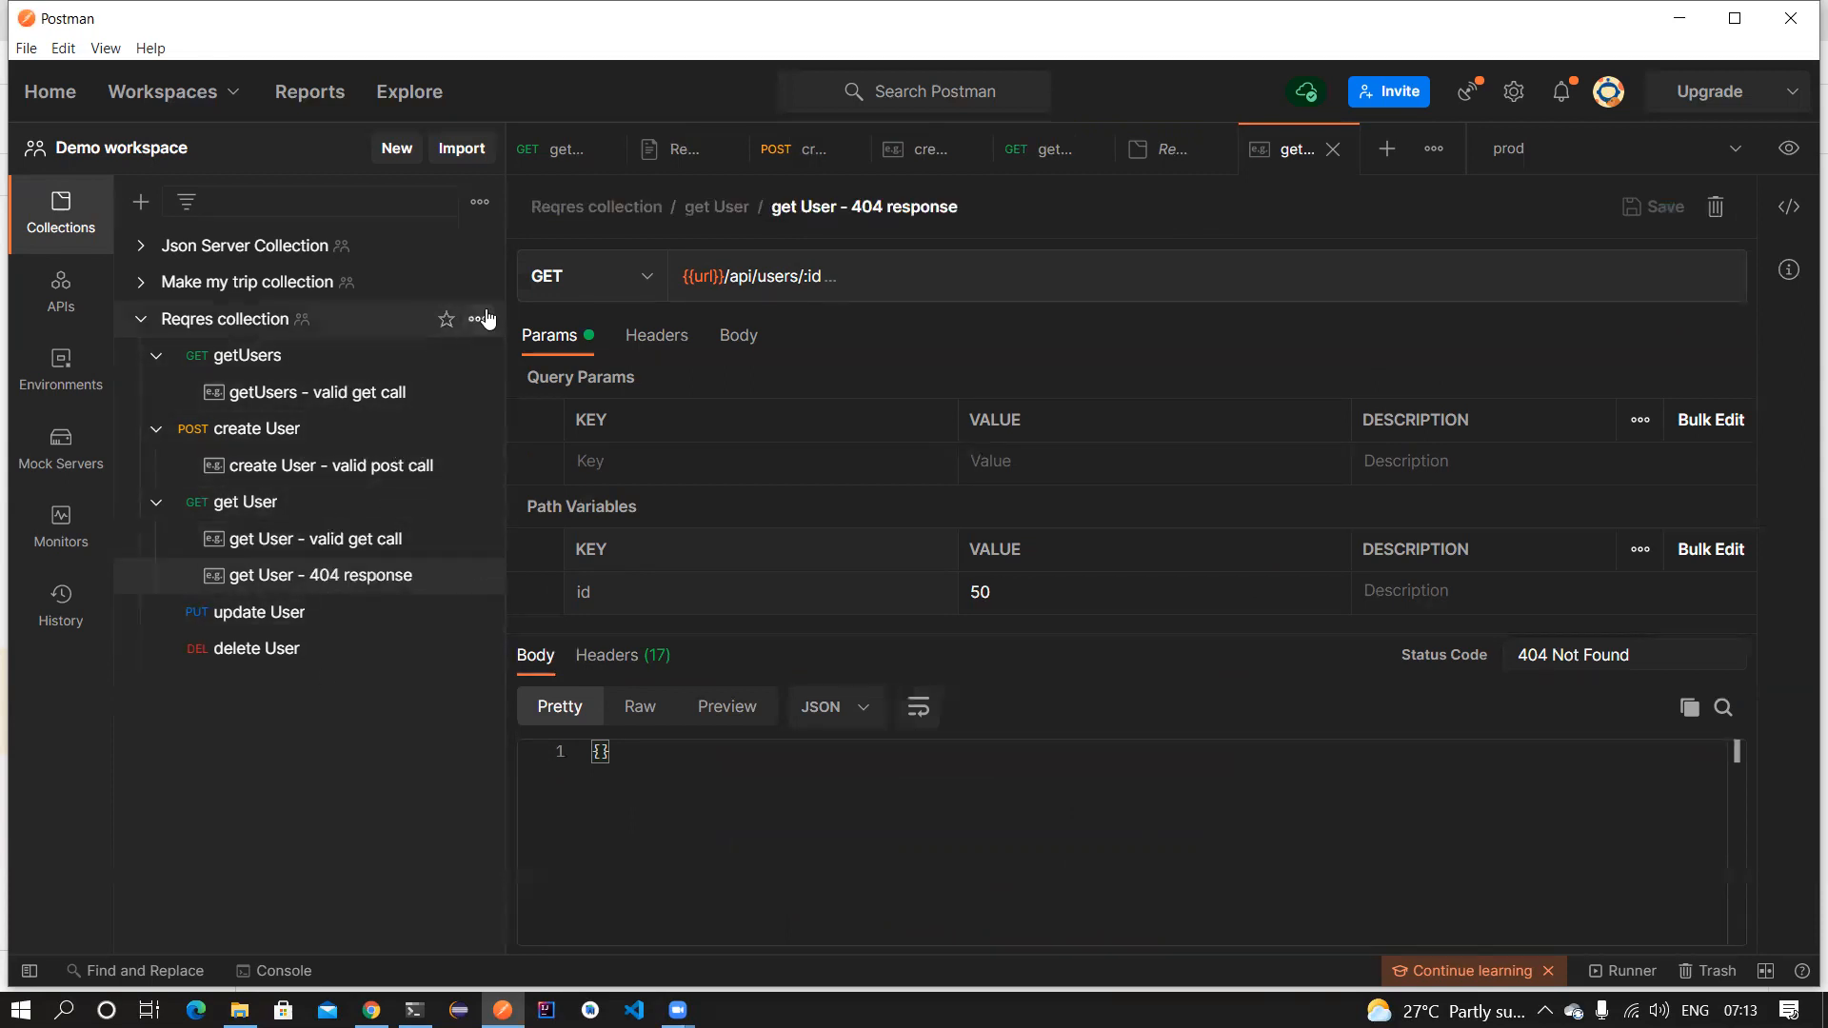
Close all open tabs, including the Reqres collection documentation.
left_click(478, 319)
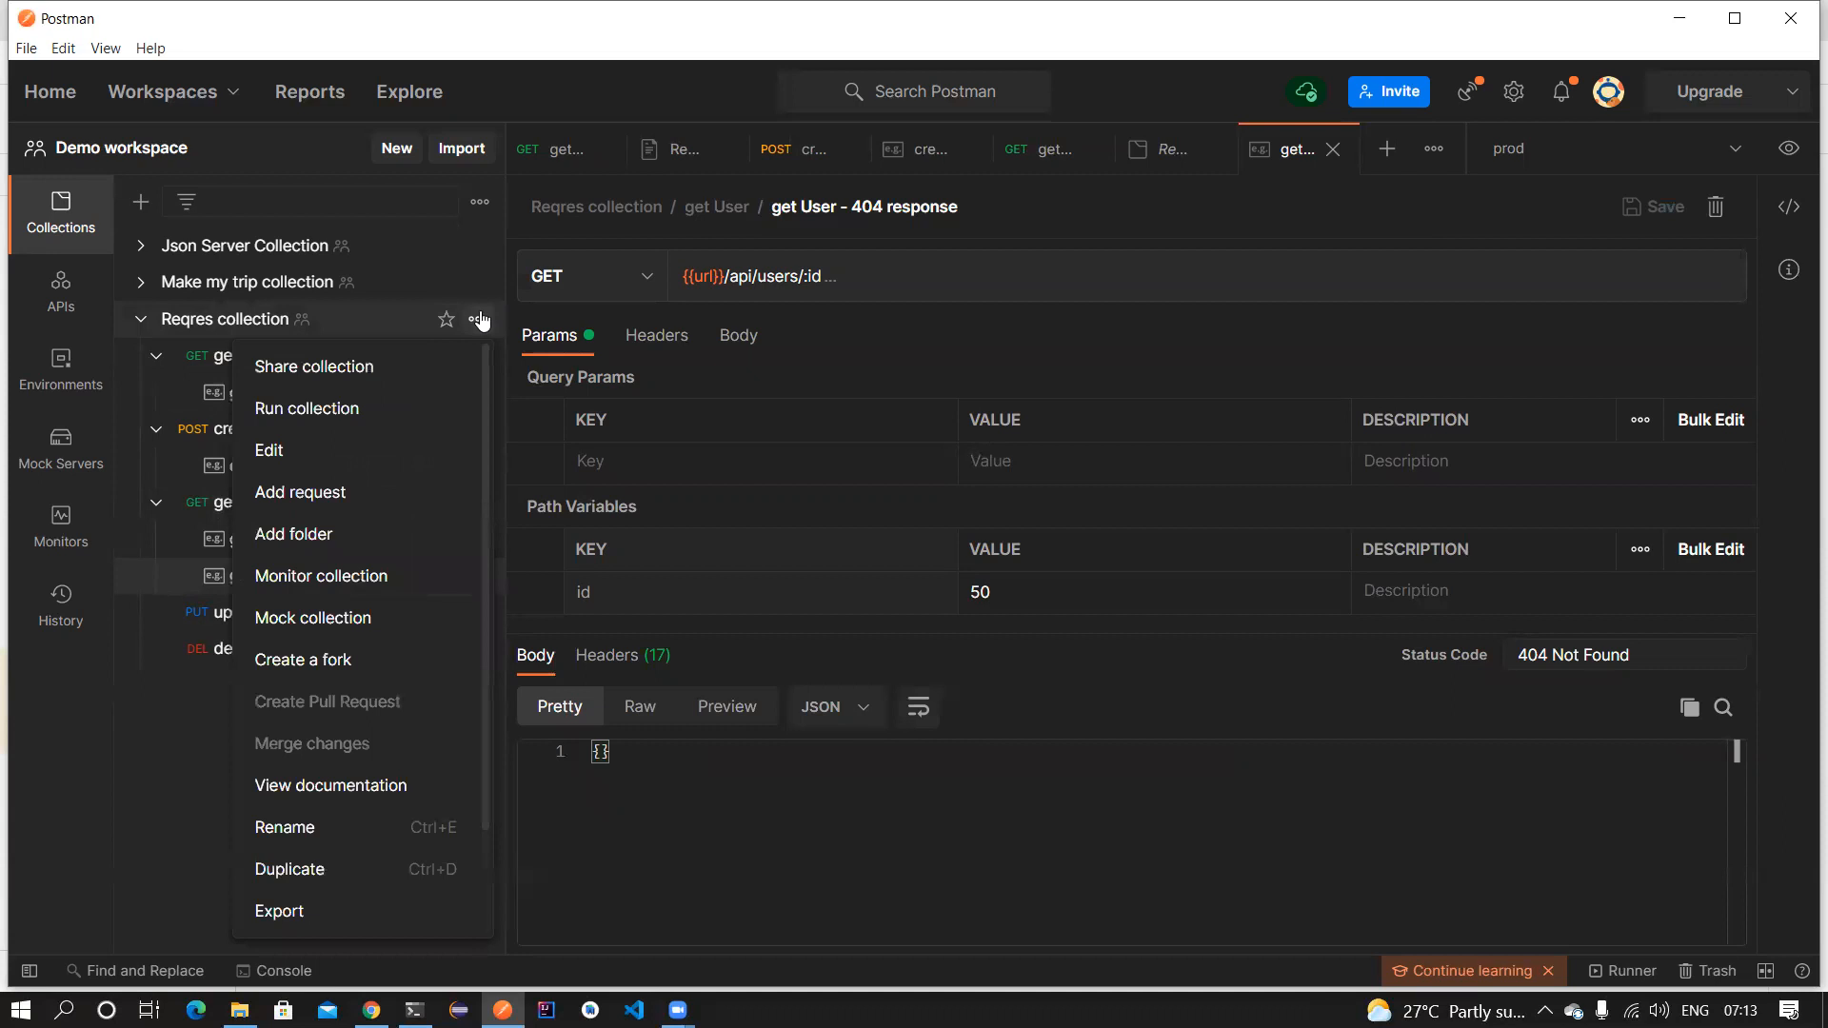
left_click(408, 786)
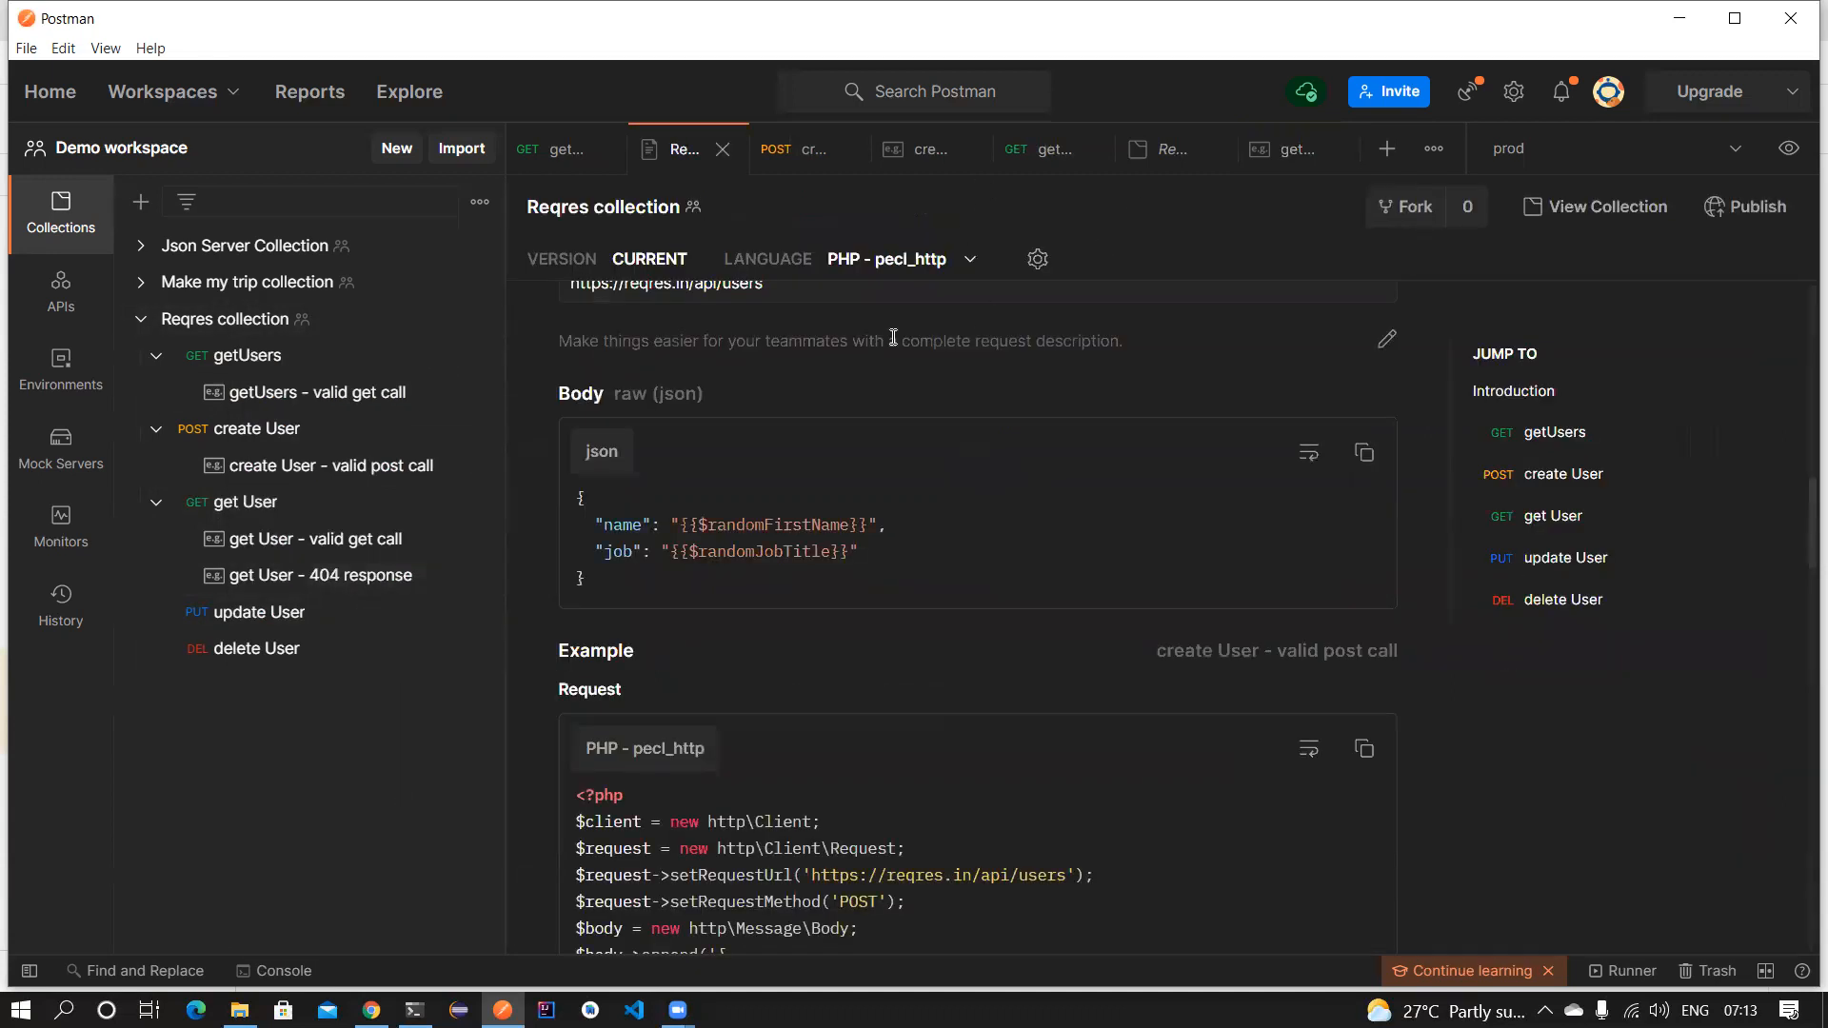
left_click(724, 148)
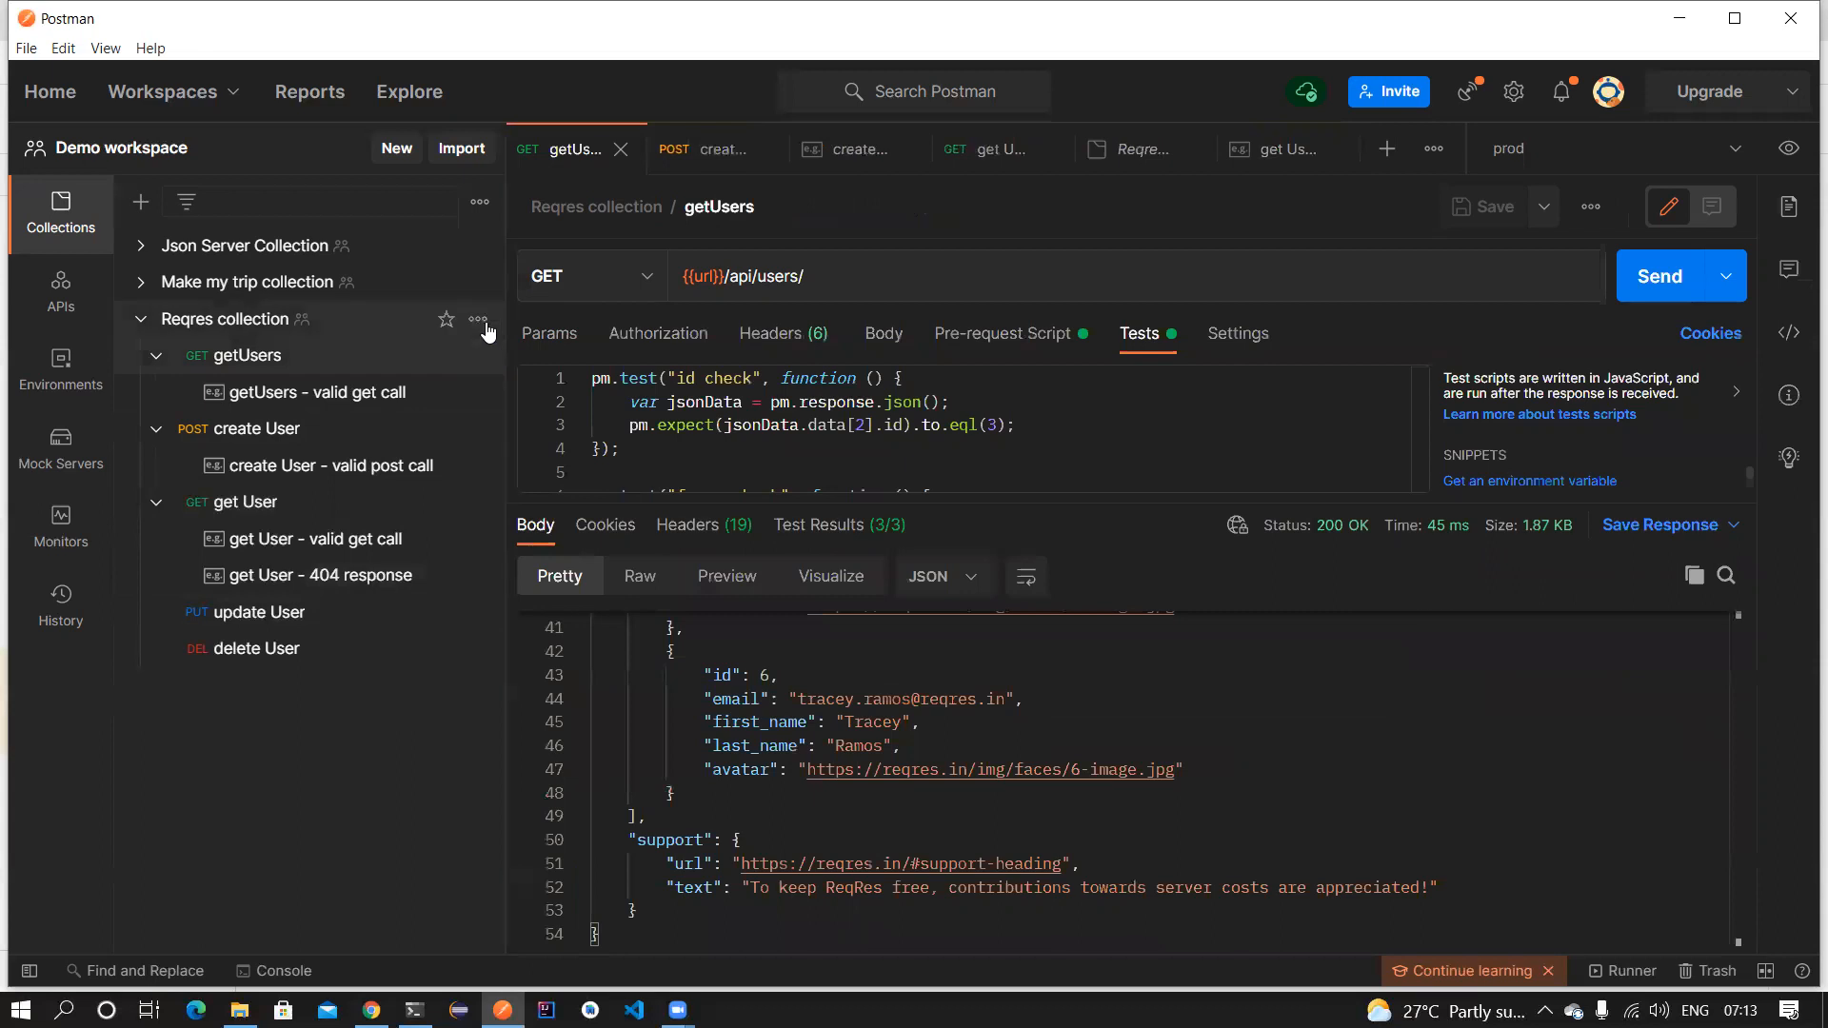
right_click(565, 153)
left_click(669, 318)
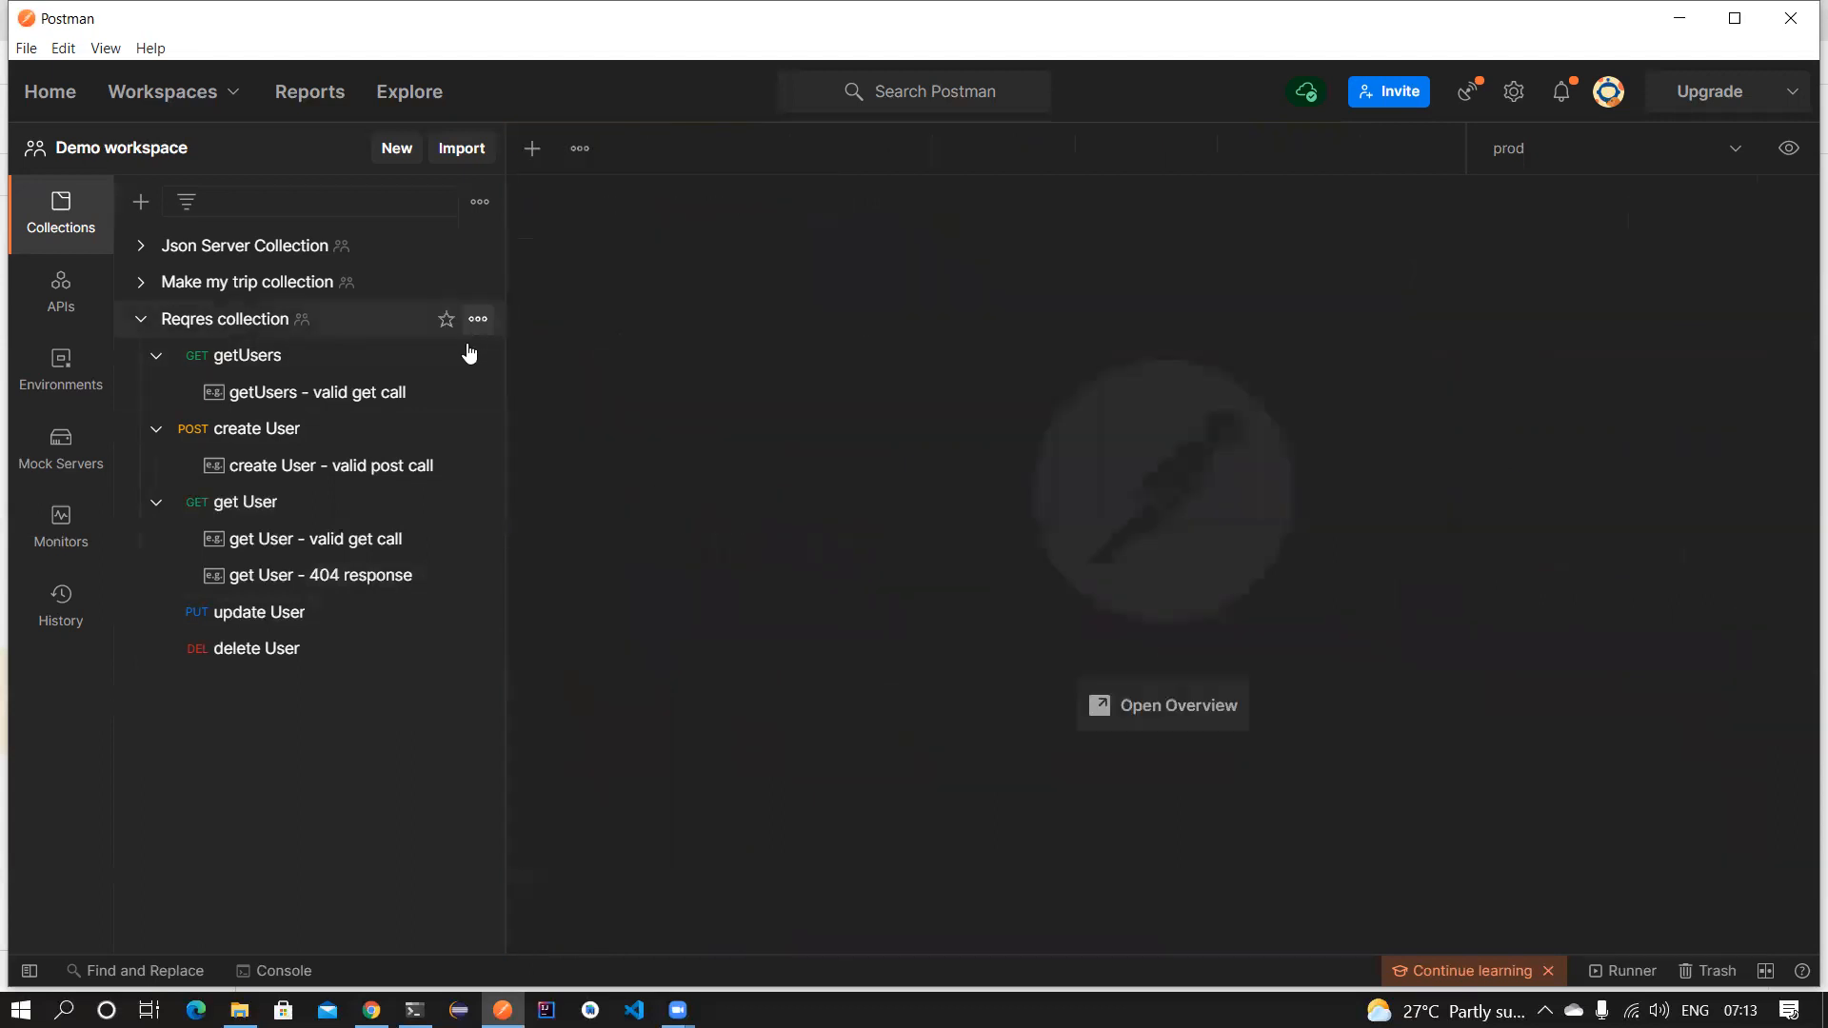
Reopen the Reqres collection's documentation and review its getUsers and create User sections.
left_click(478, 319)
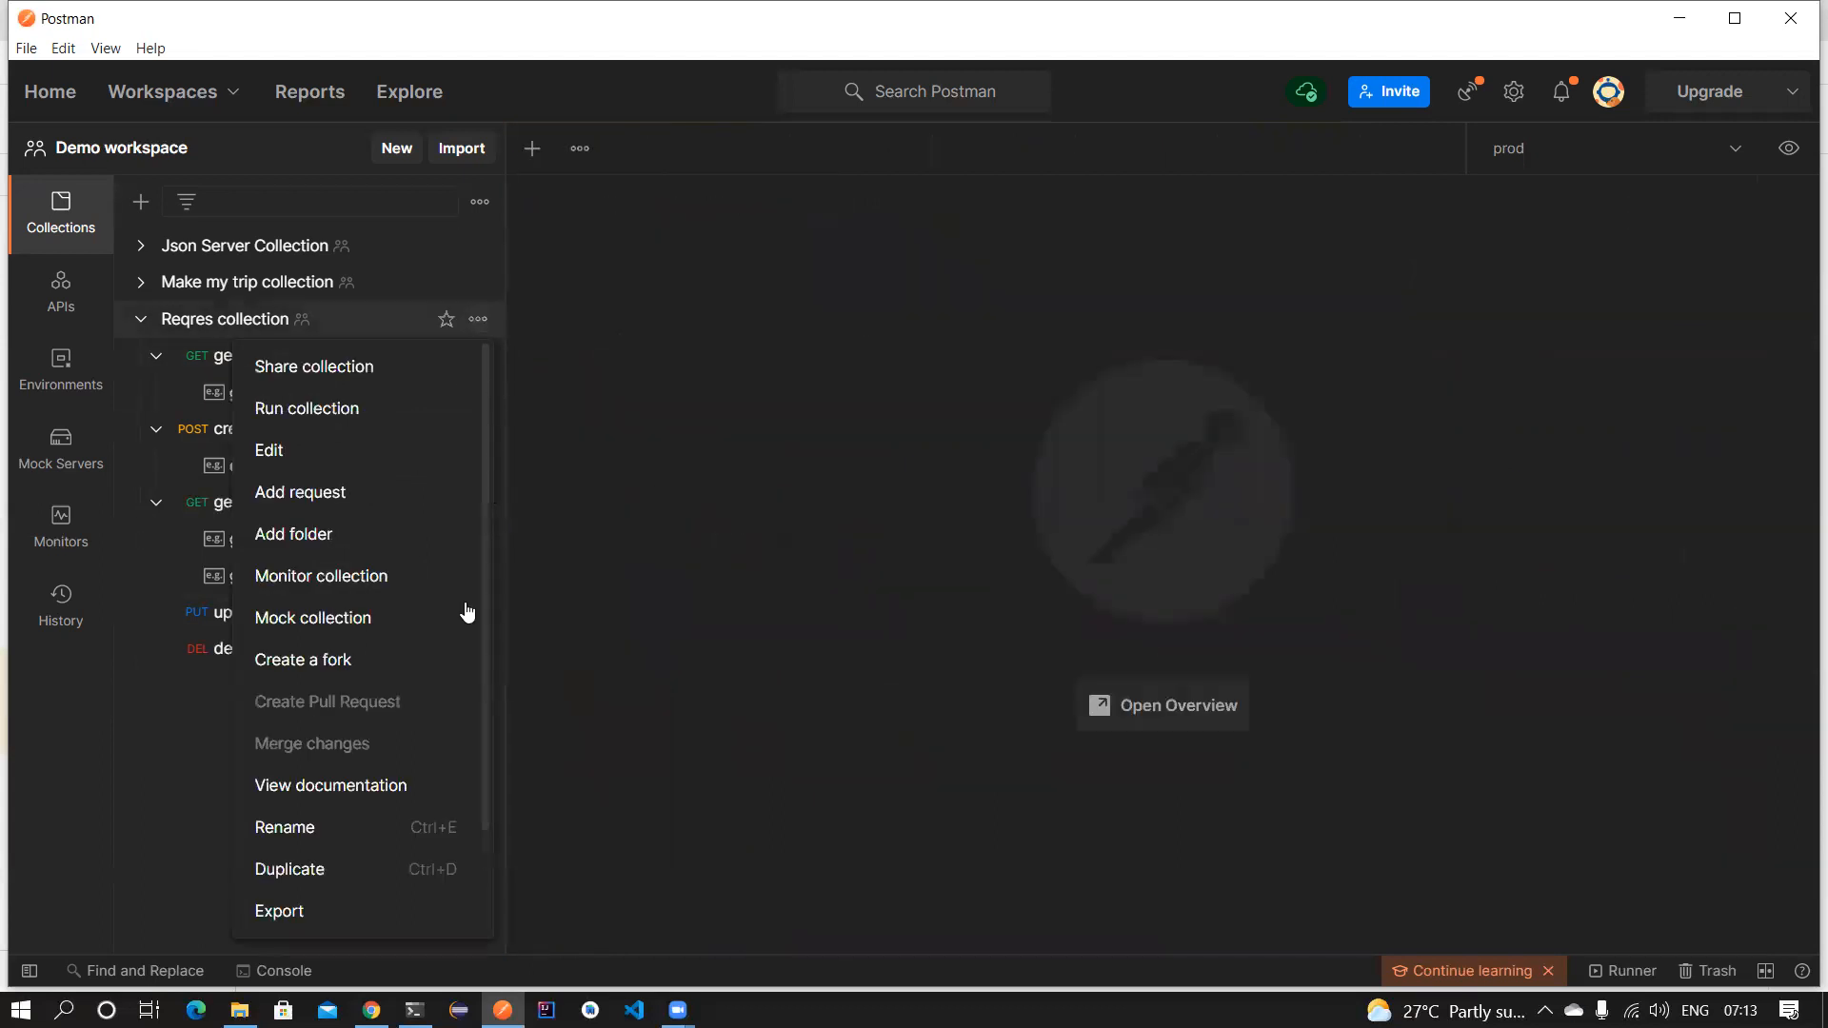
left_click(379, 783)
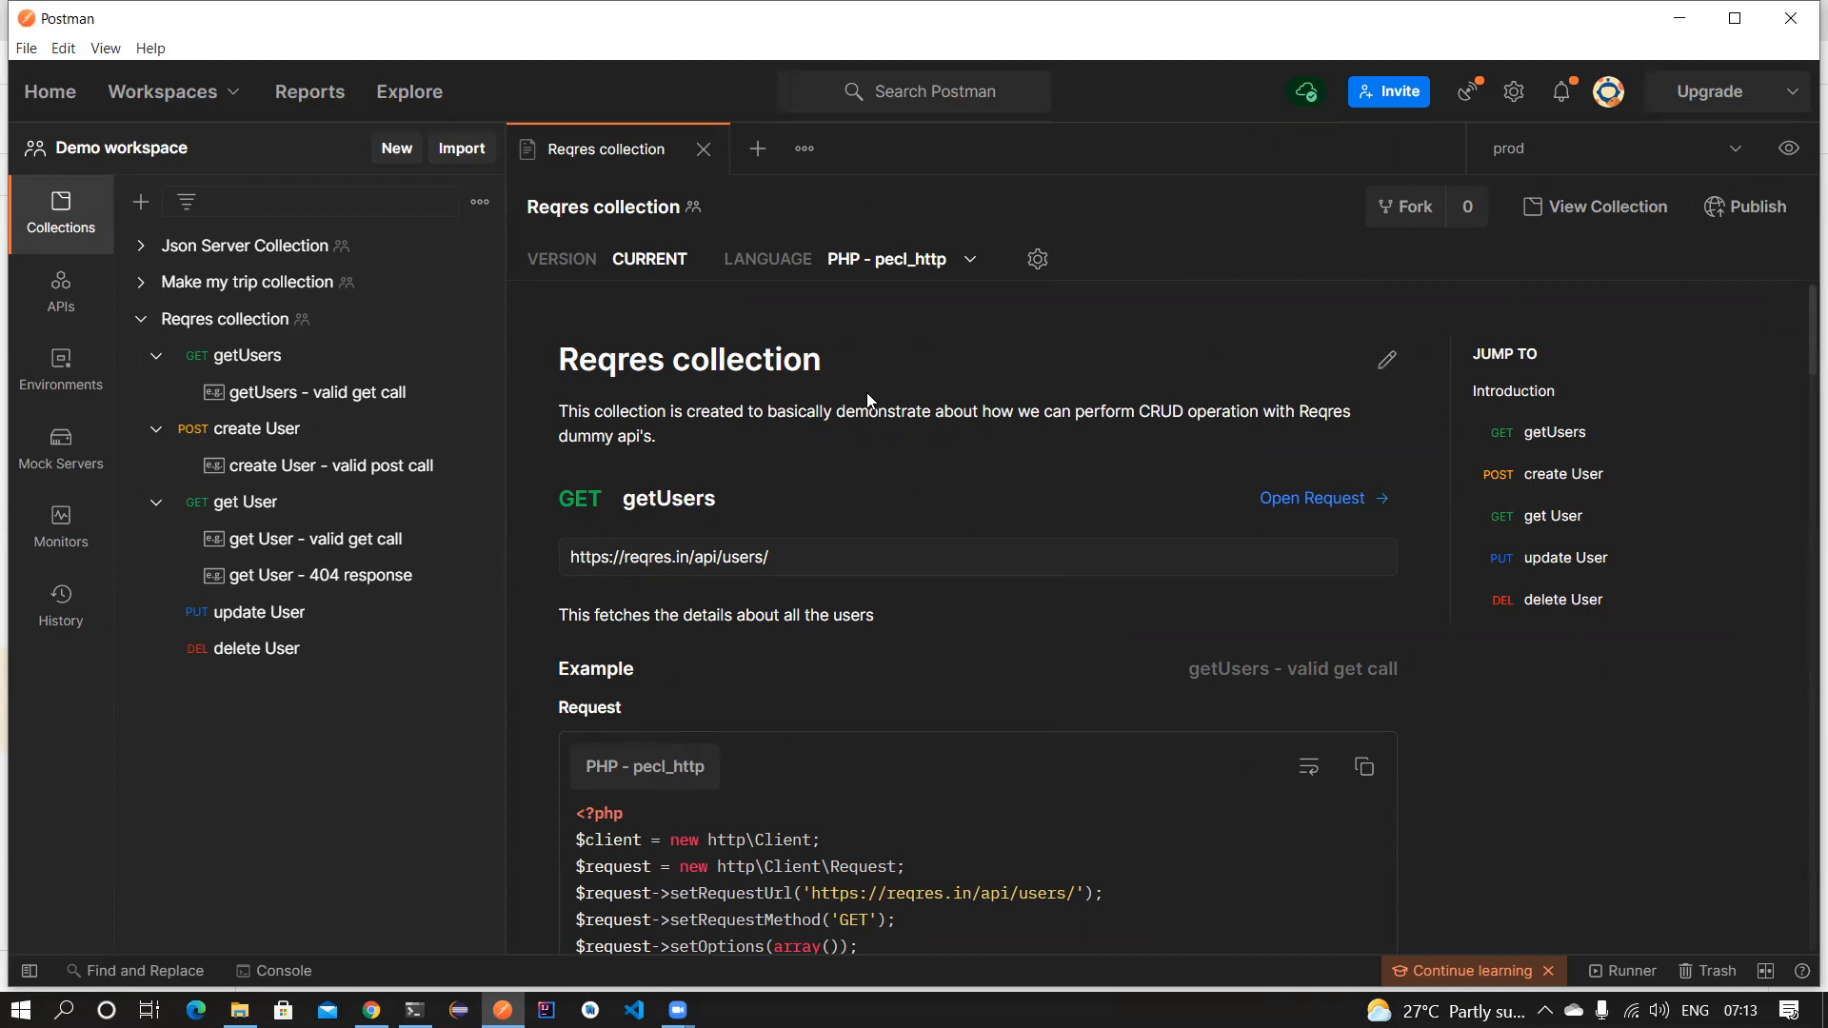
scroll(882, 467, "down", 10)
scroll(880, 468, "down", 8)
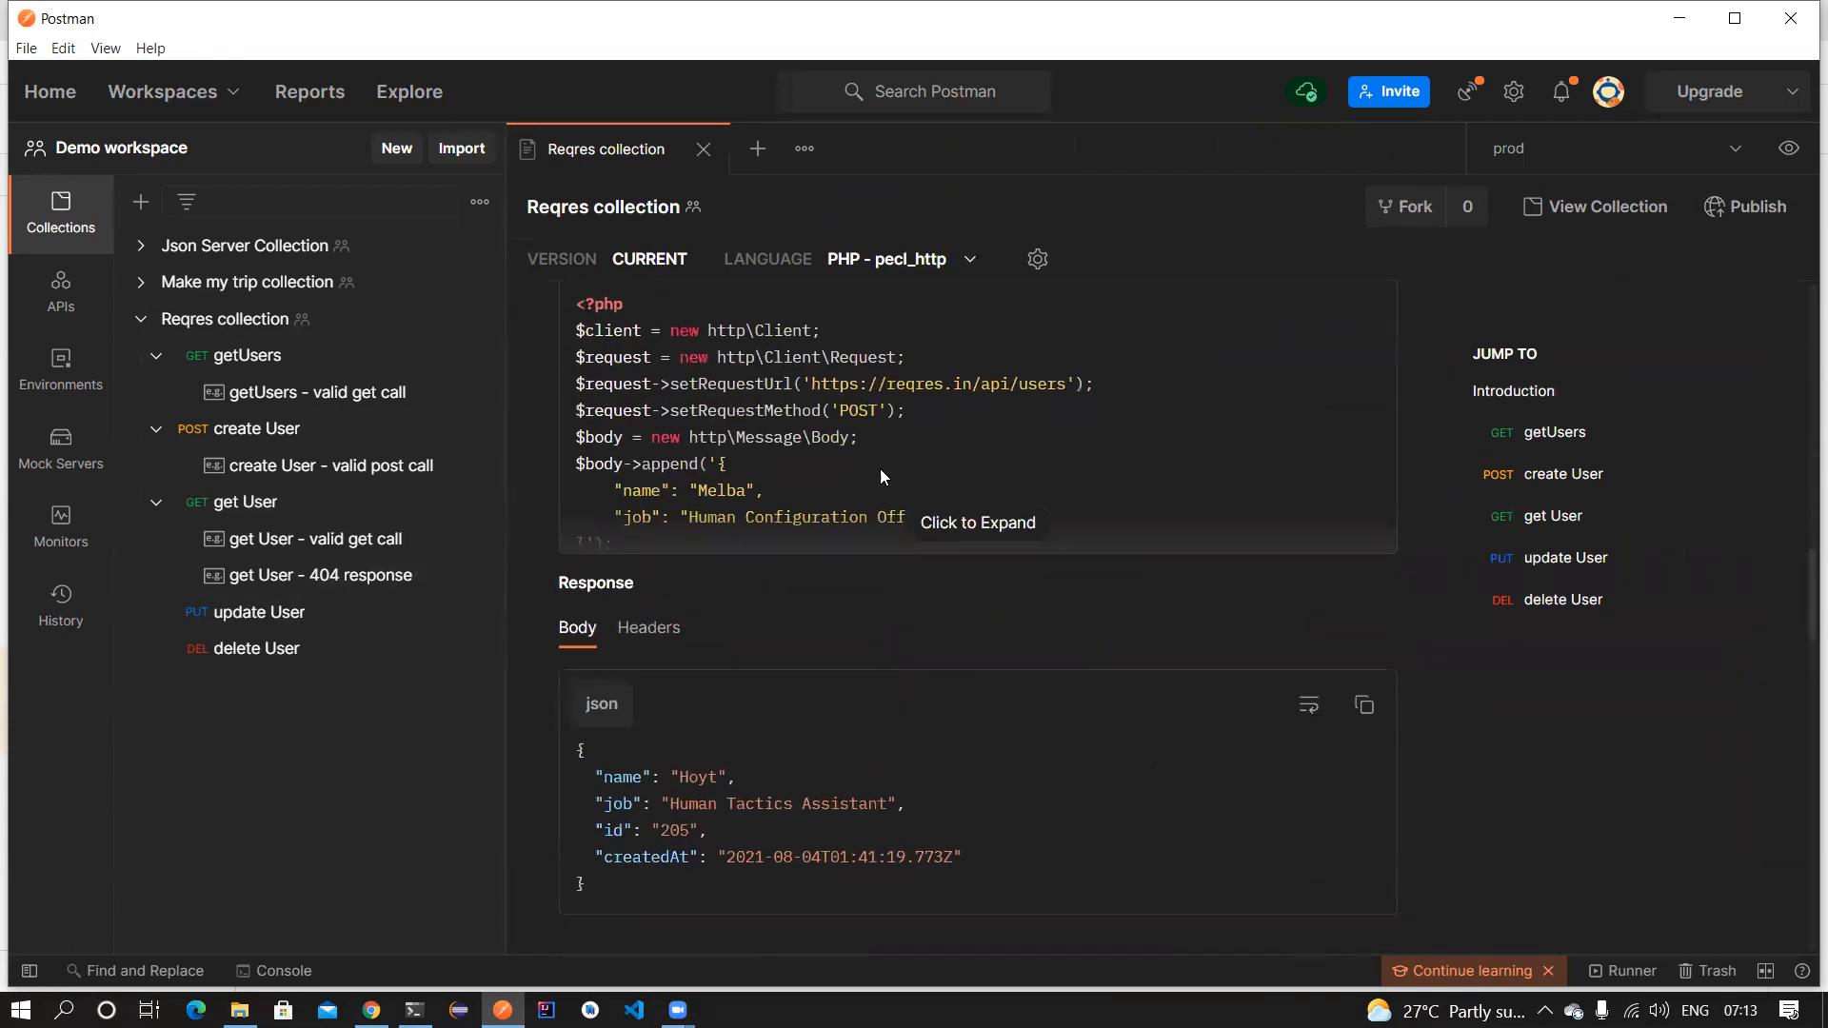
Start publishing the Reqres collection documentation and set its environment to prod.
left_click(1761, 206)
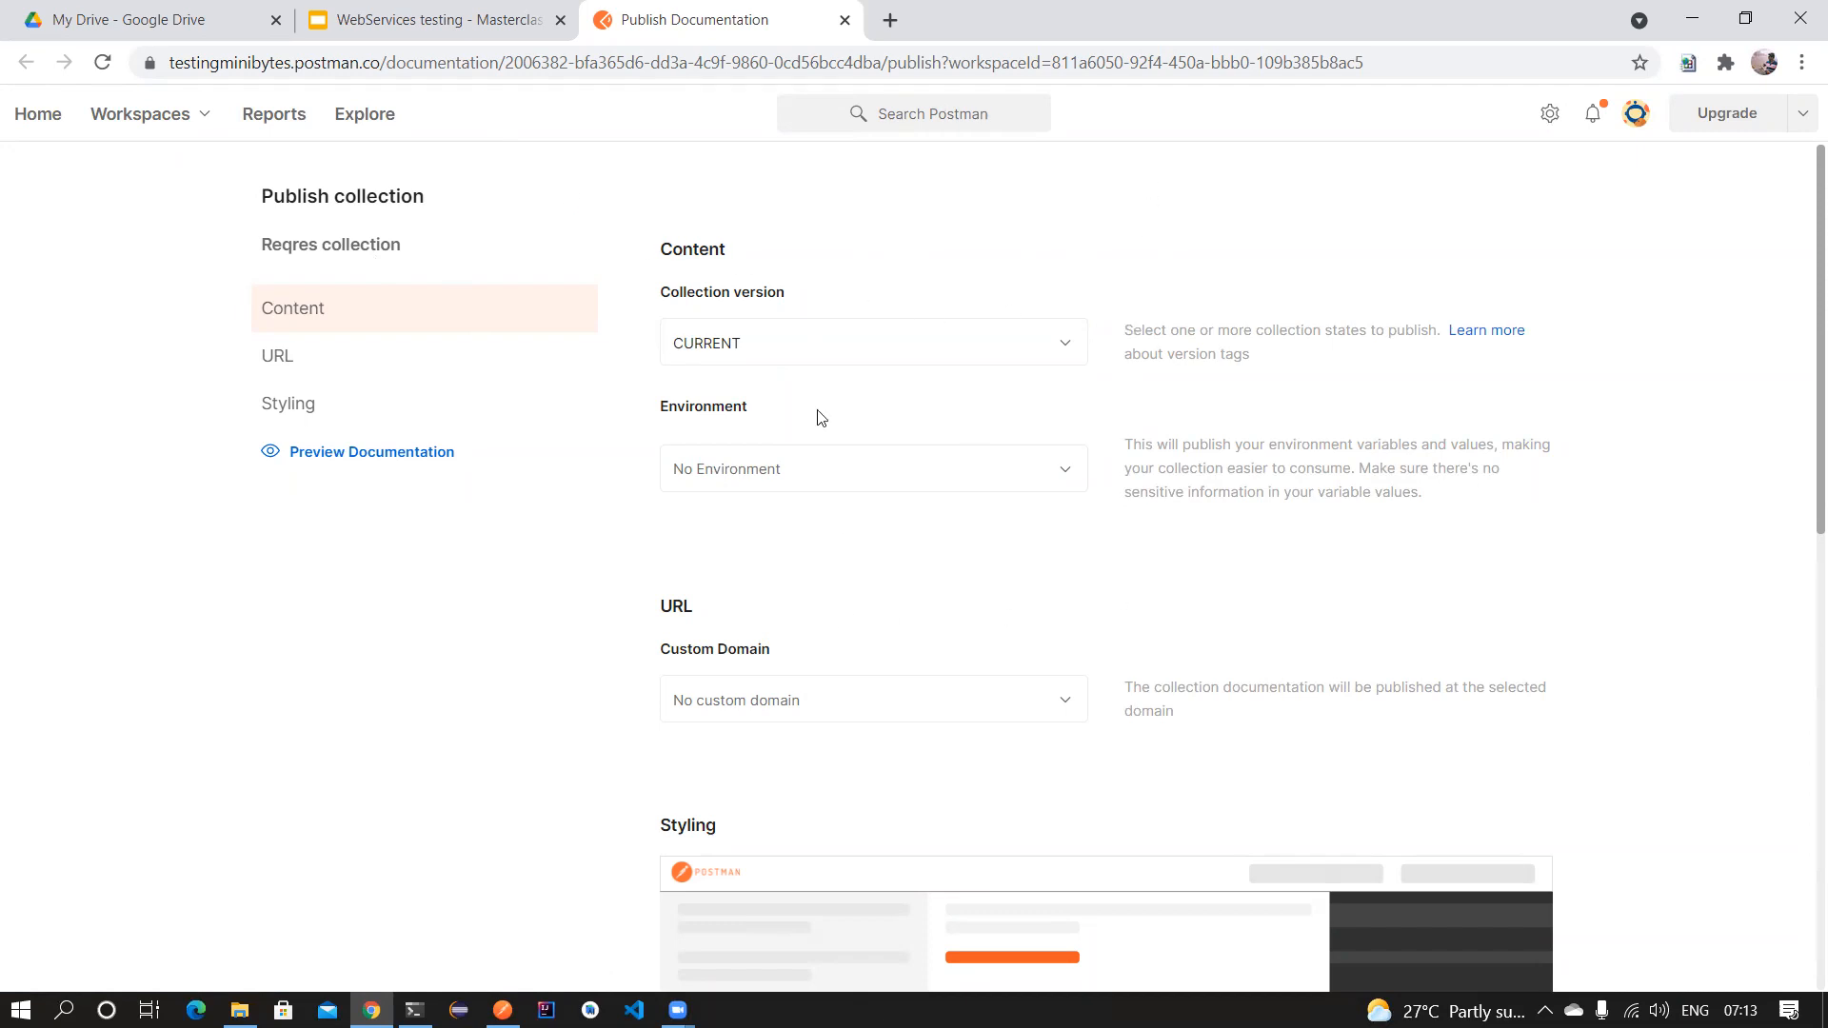
left_click(338, 366)
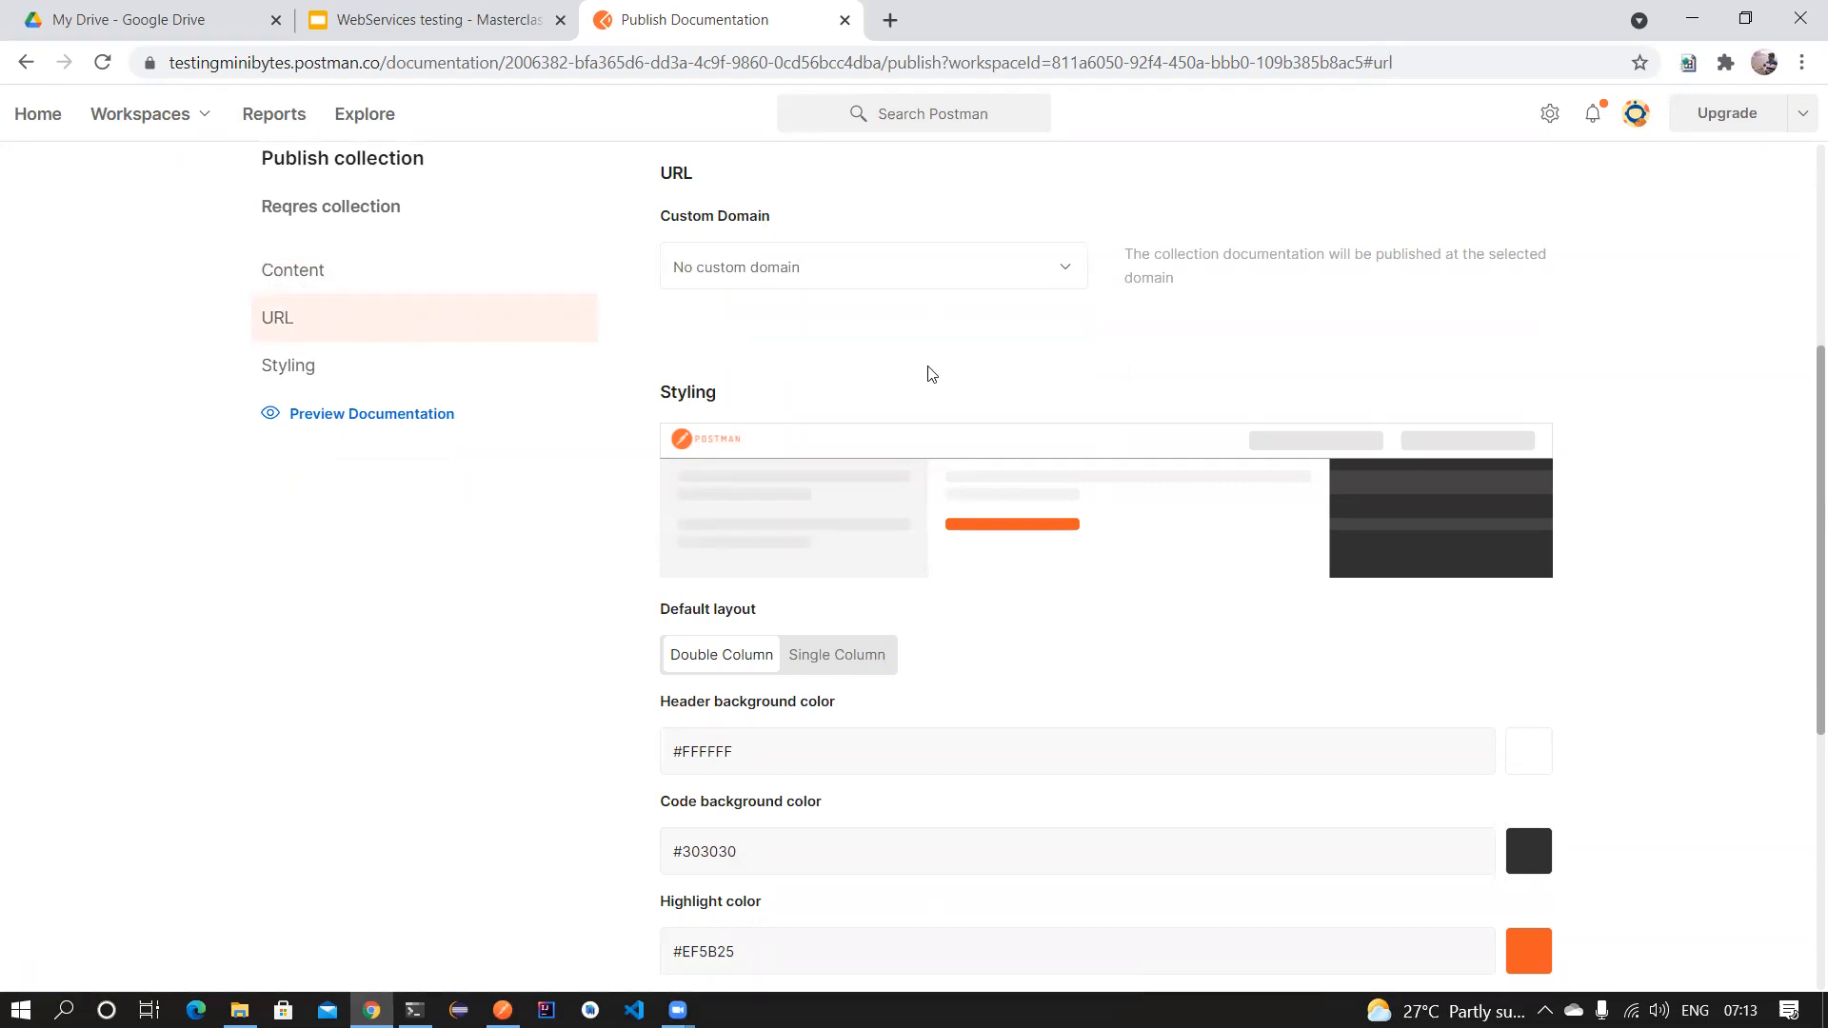
scroll(822, 435, "up", 5)
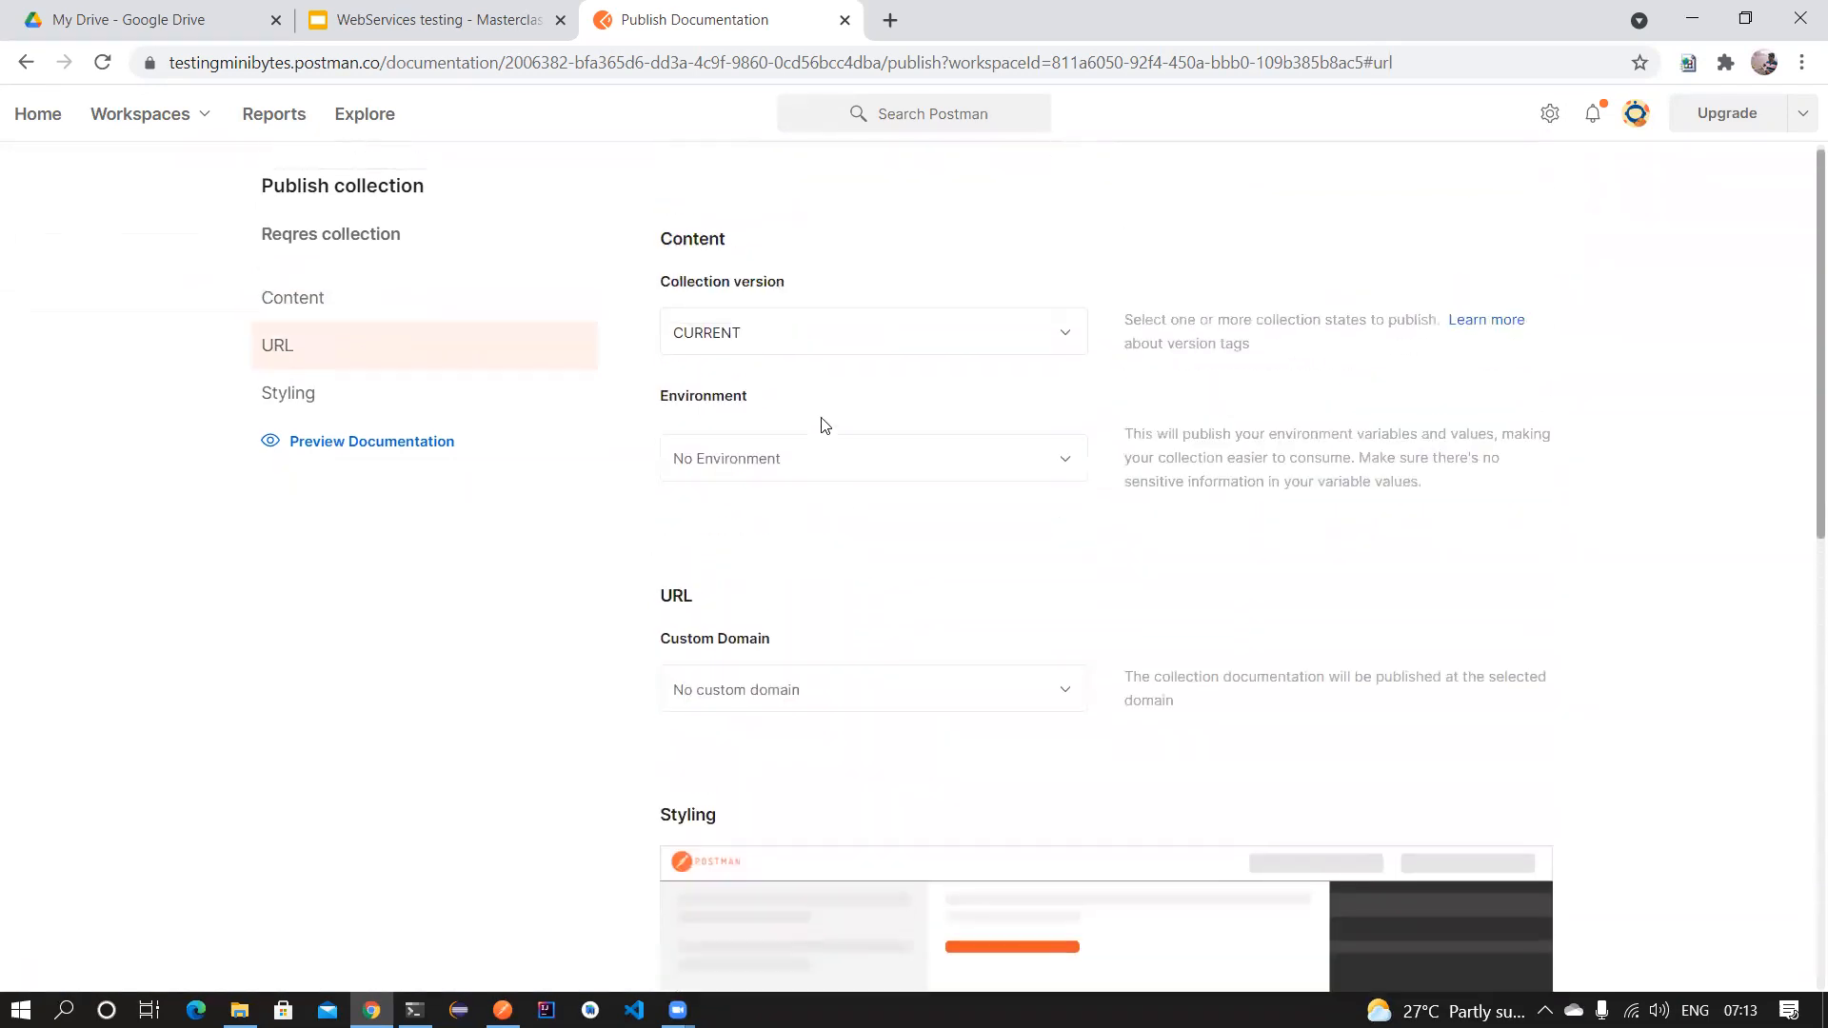
left_click(1010, 465)
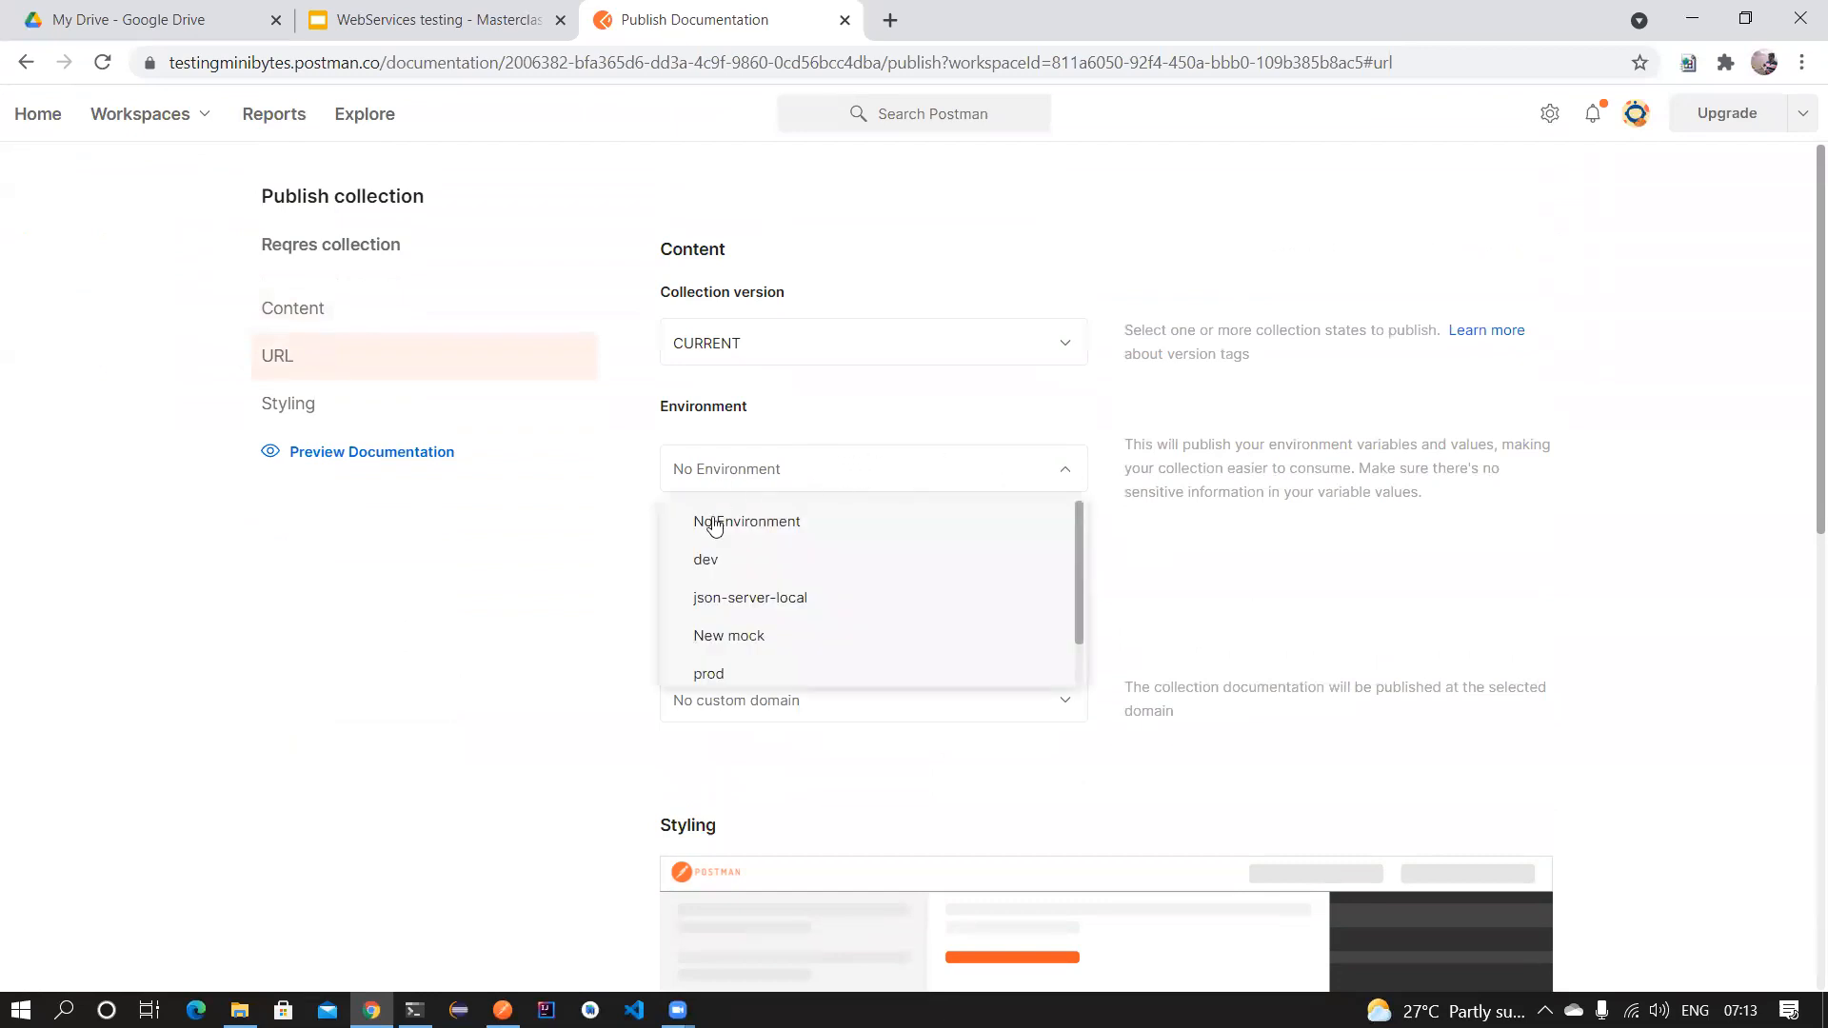
left_click(726, 676)
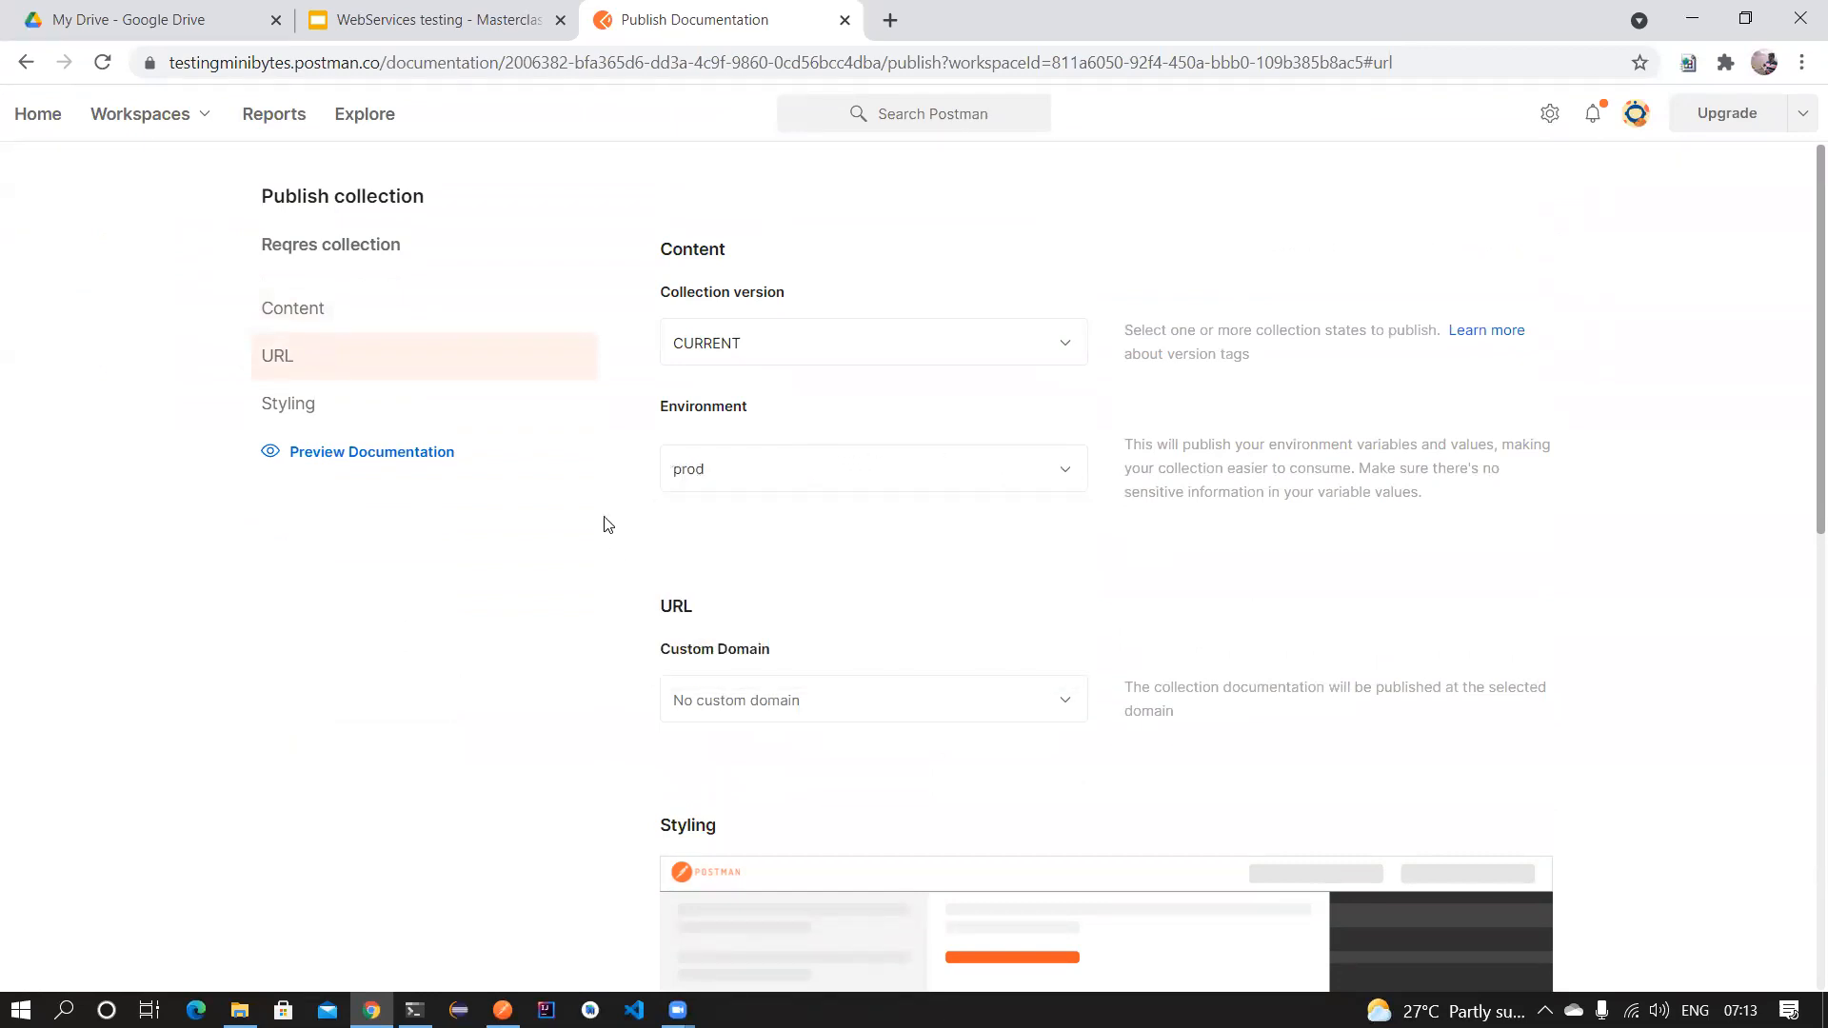
Choose the Single Column default layout for the documentation and publish the collection.
scroll(917, 521, "down", 1)
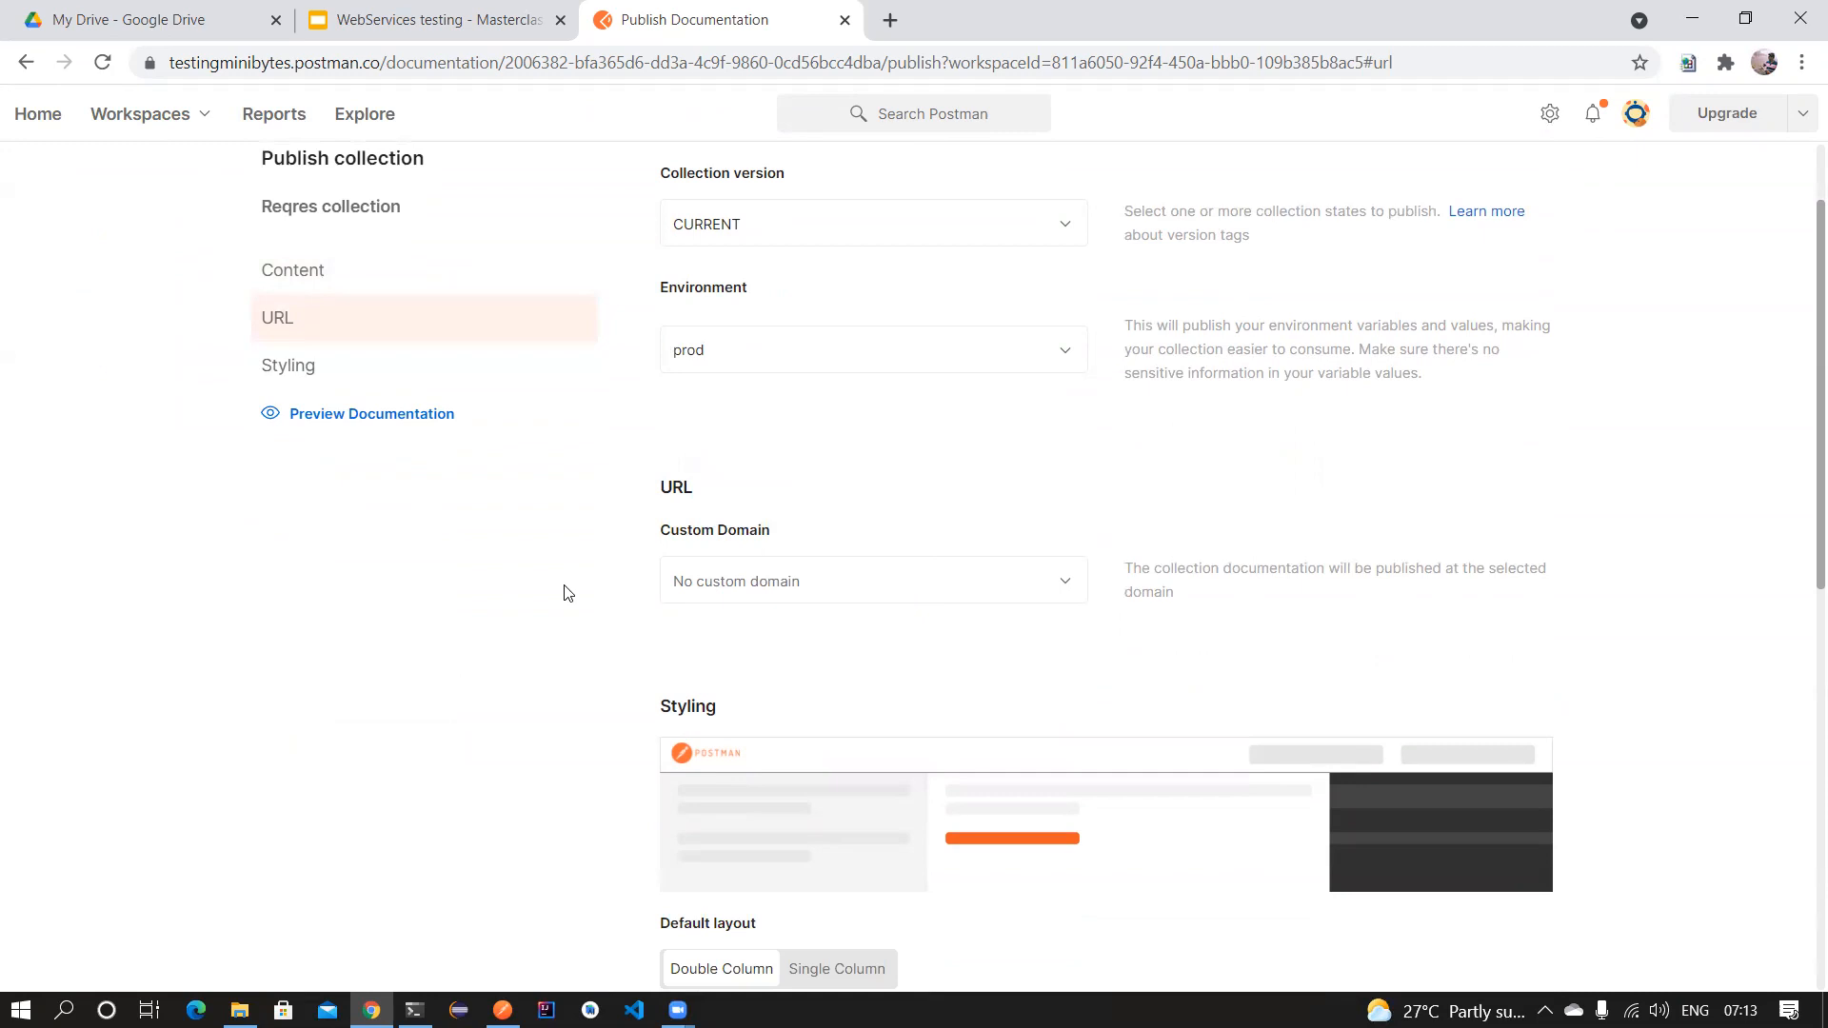
scroll(571, 590, "down", 3)
left_click(828, 625)
left_click(824, 619)
left_click(736, 619)
left_click(830, 616)
left_click(827, 617)
scroll(854, 485, "down", 1)
scroll(854, 484, "down", 4)
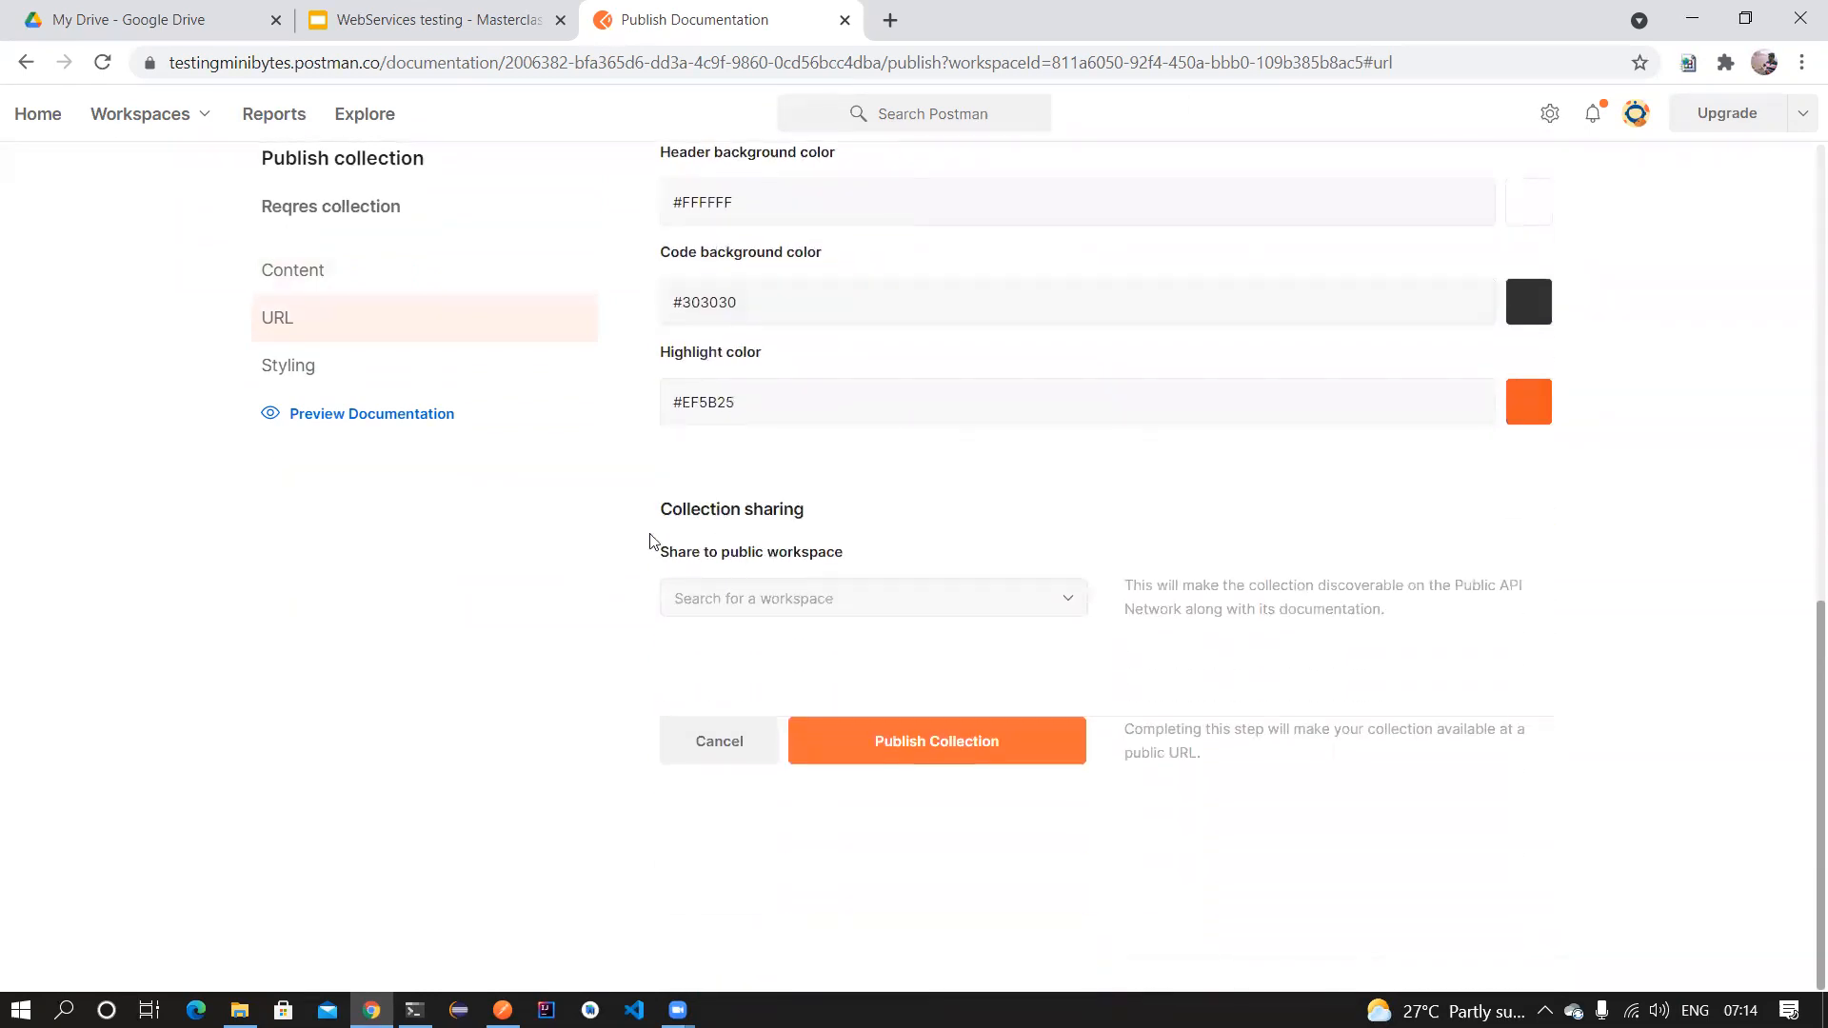
left_click(931, 739)
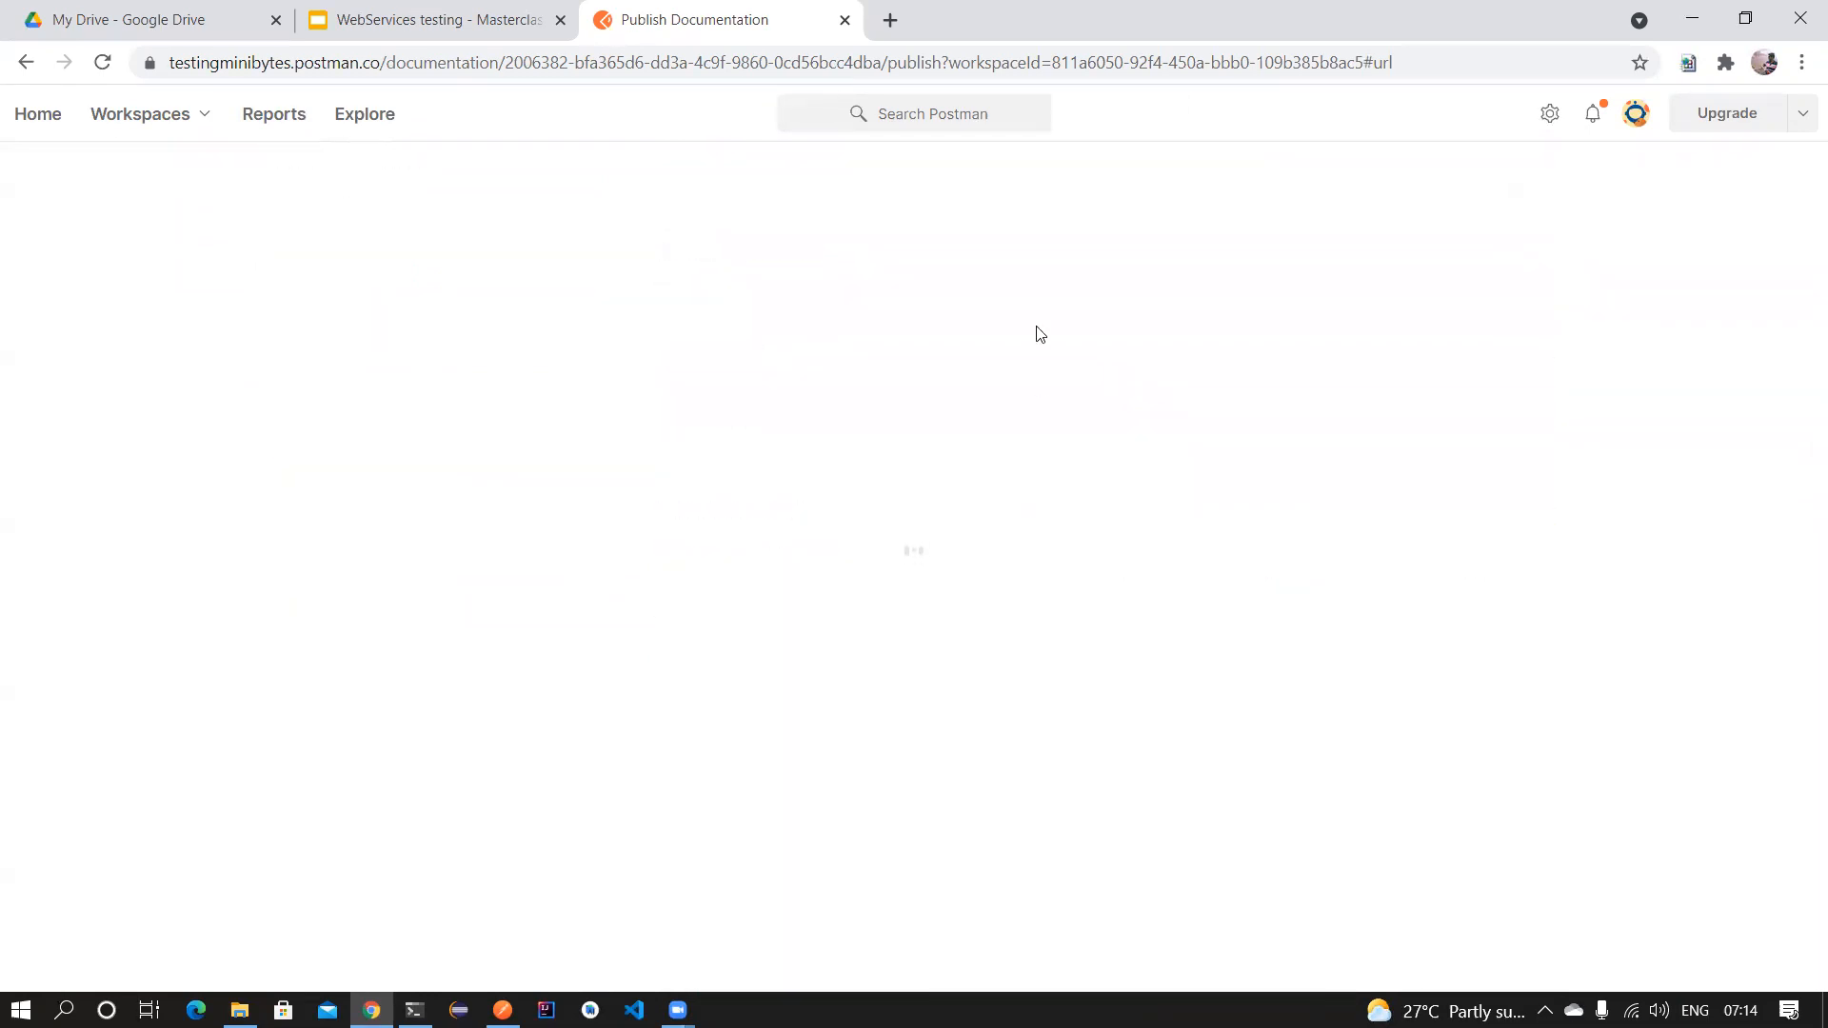
Open the Reqres collection's documentation in the web workspace and examine the getUsers request URL.
left_click(1514, 904)
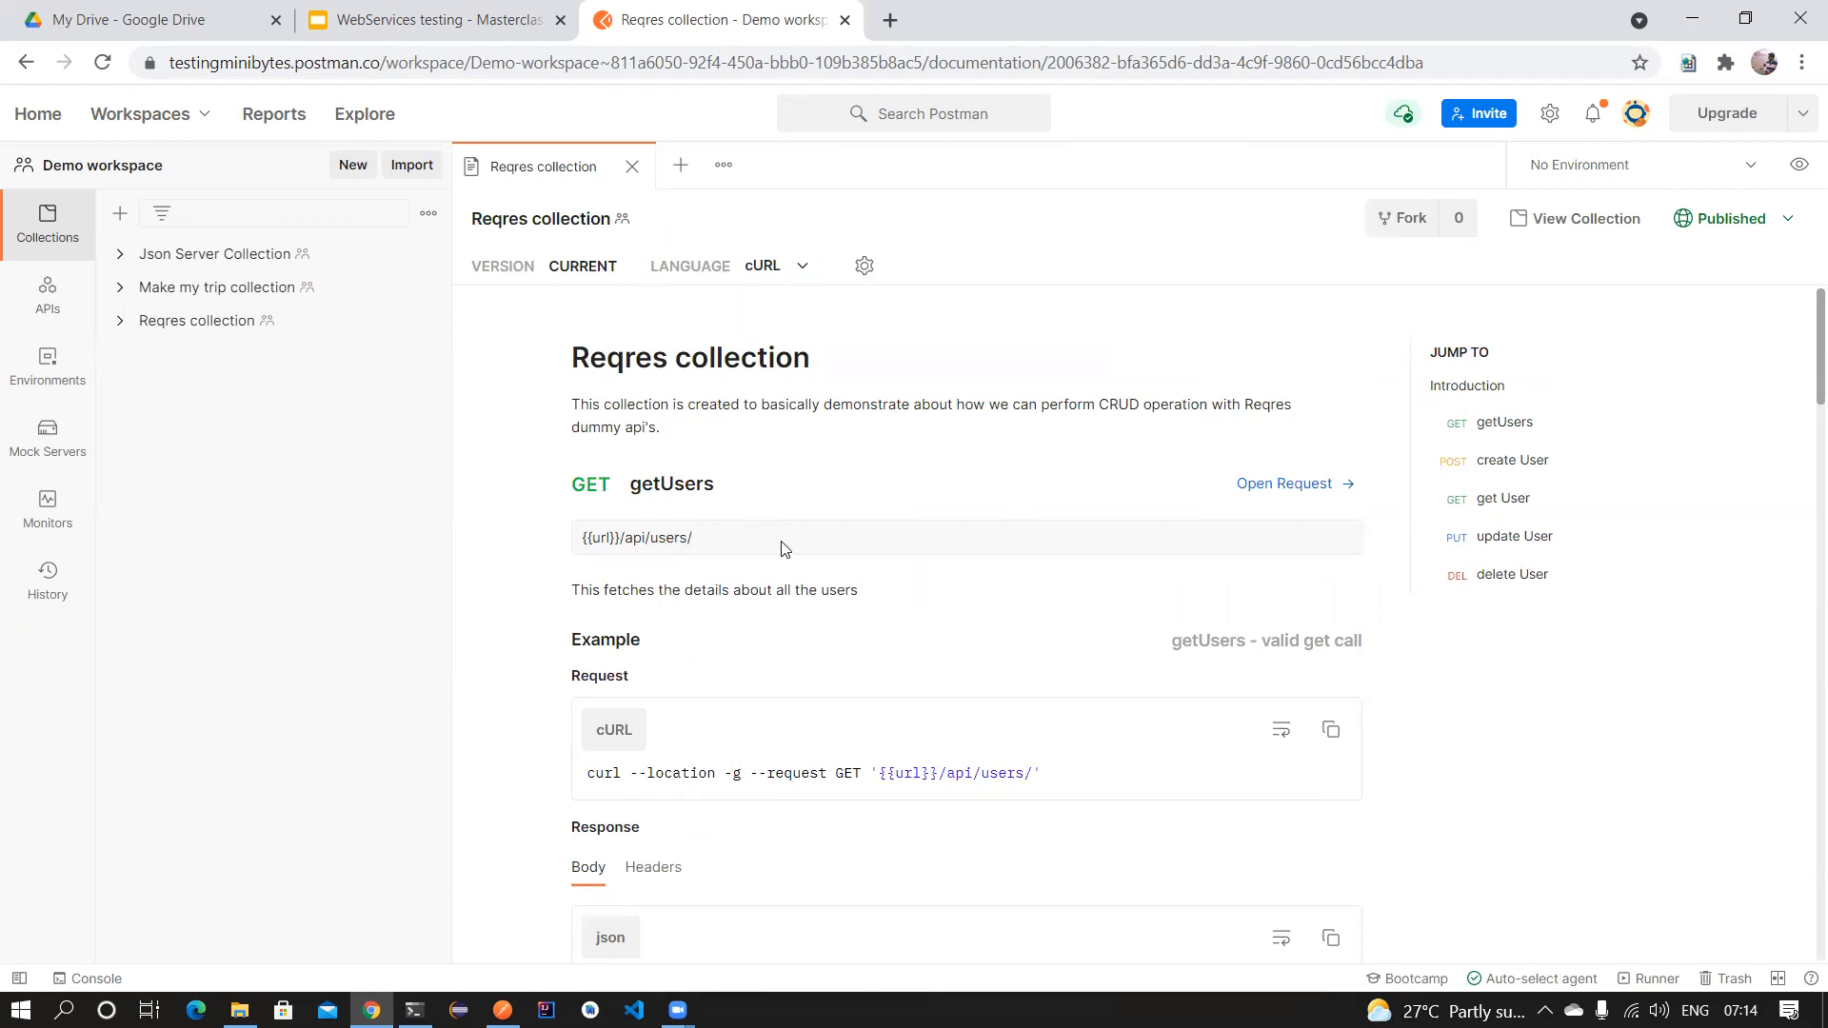
left_click_drag(689, 542, 576, 539)
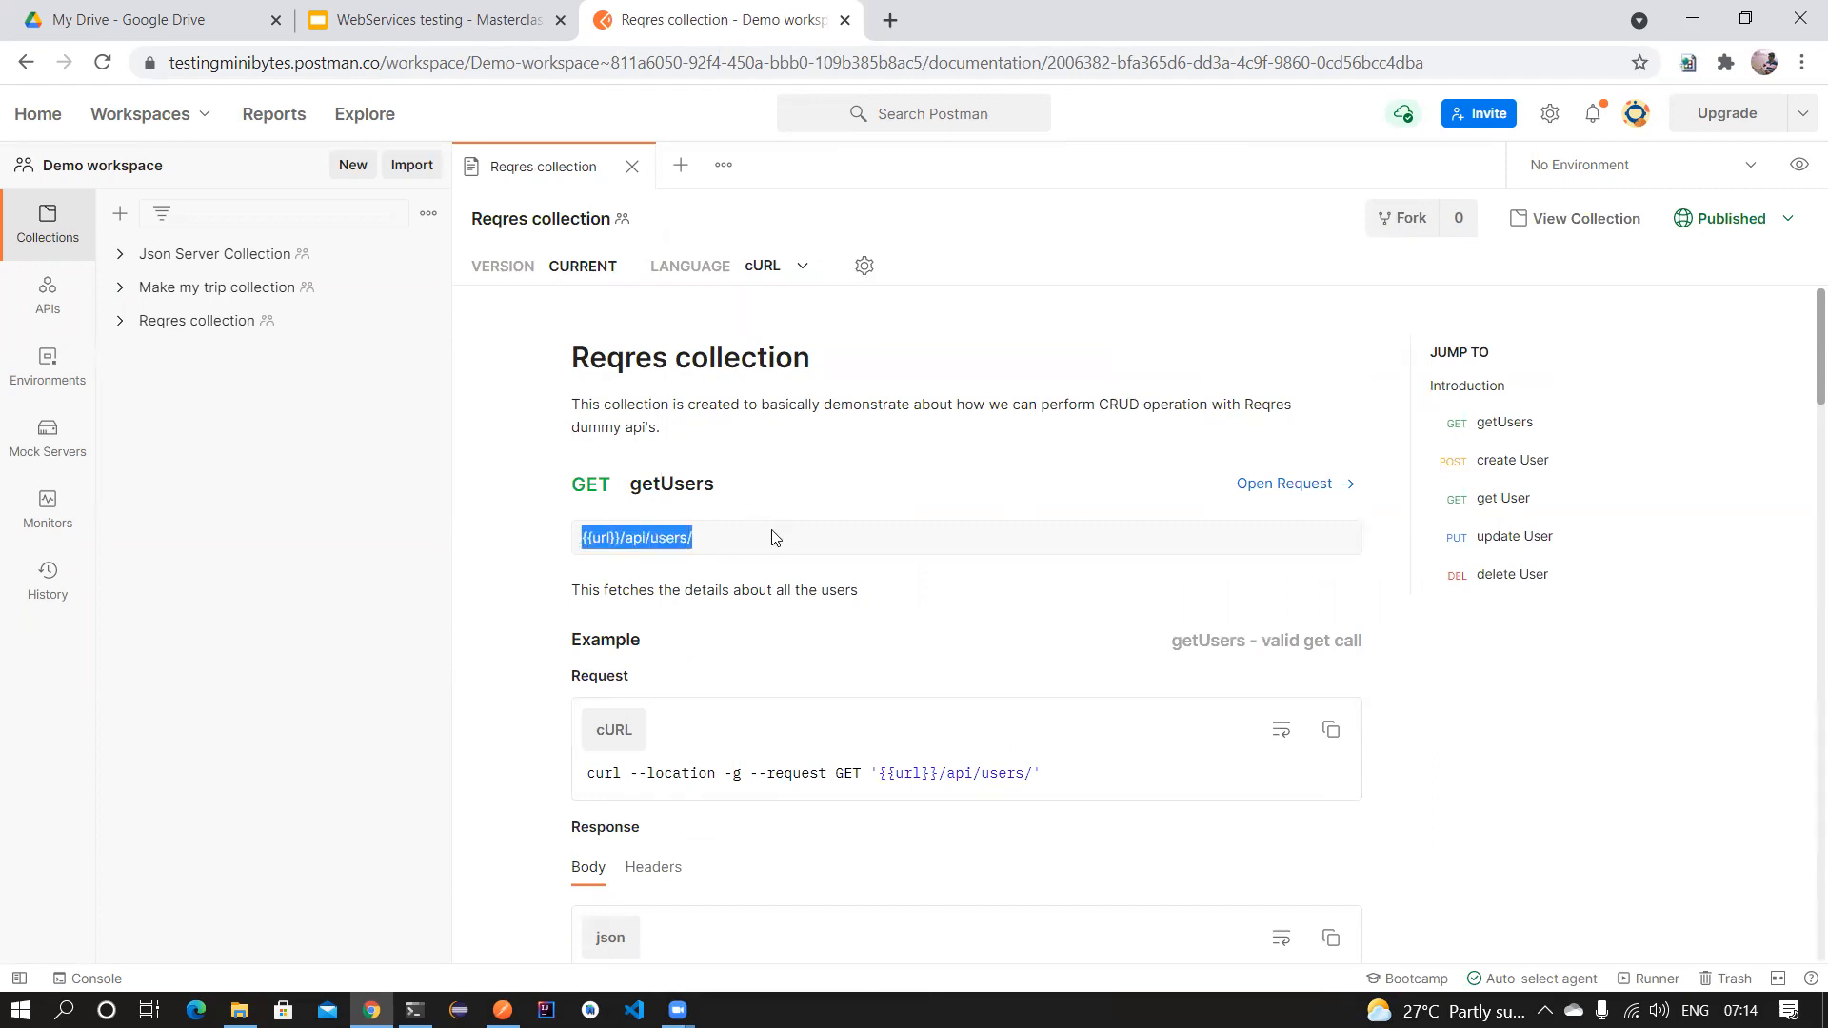
scroll(773, 534, "down", 1)
left_click(686, 422)
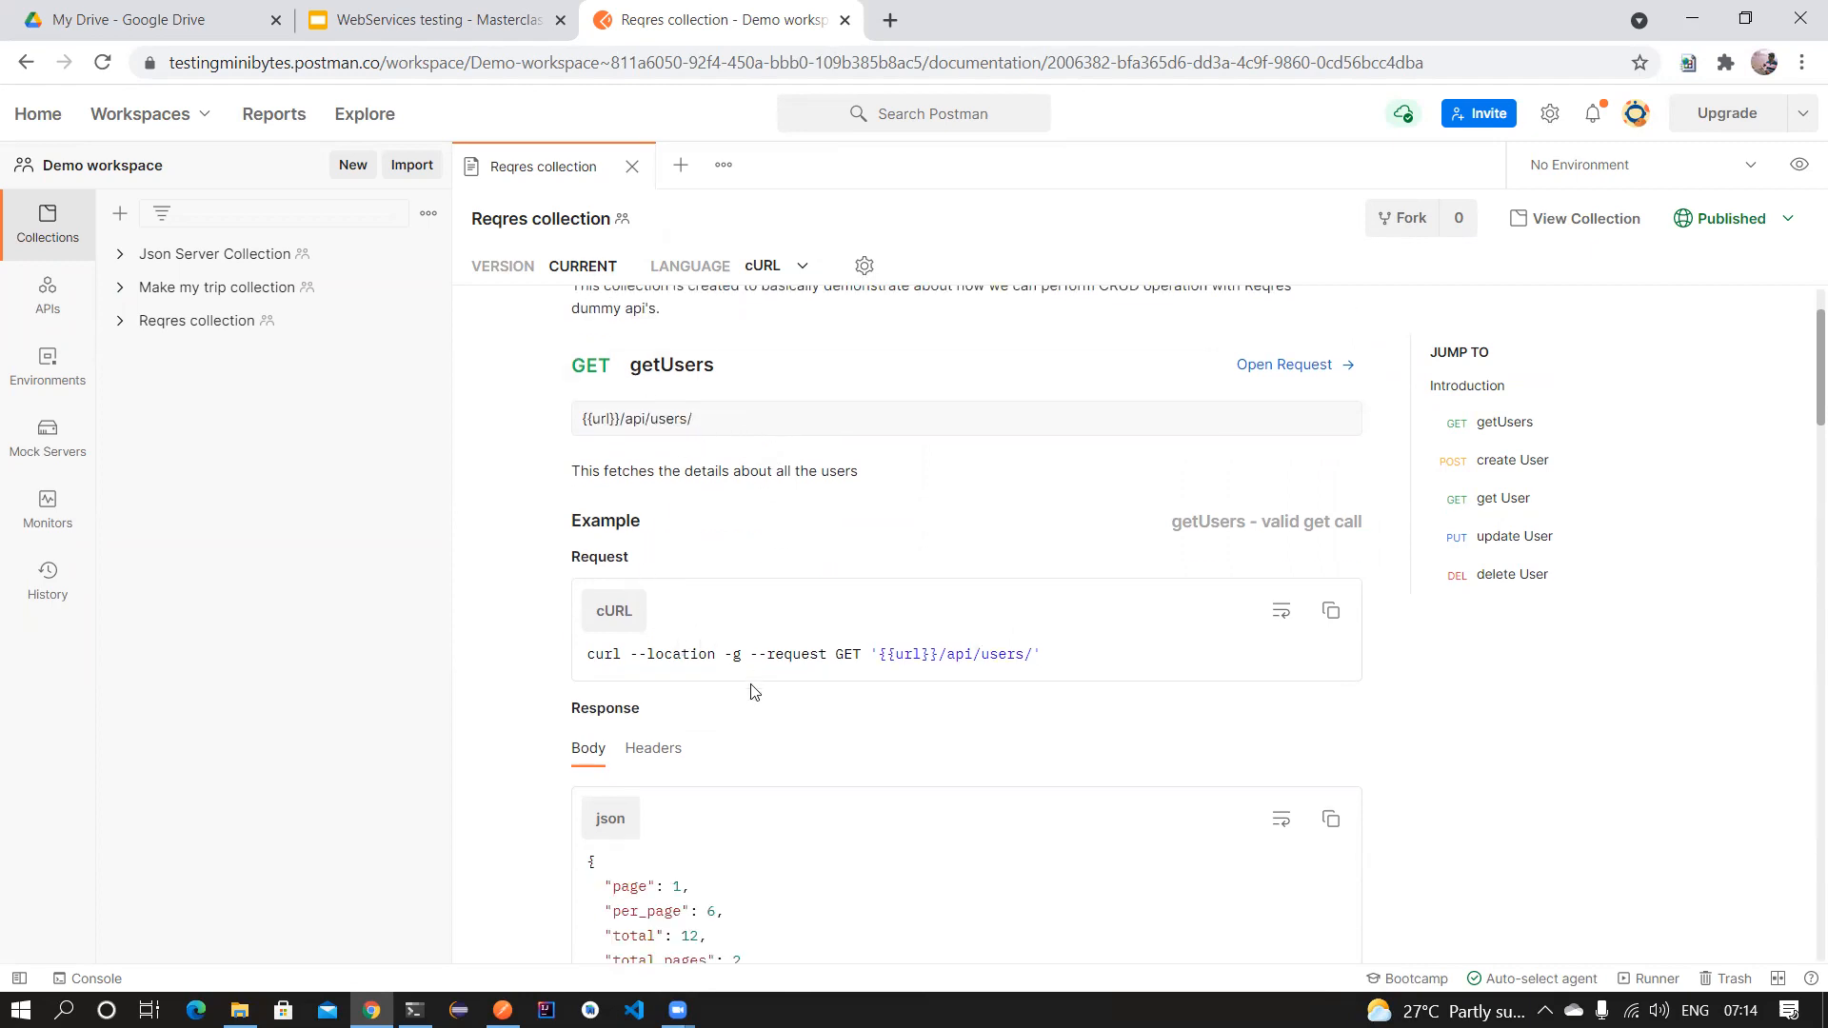
Switch the documentation's code snippet language to Java - Unirest.
scroll(710, 757, "up", 1)
left_click(776, 266)
scroll(700, 524, "down", 3)
left_click(709, 471)
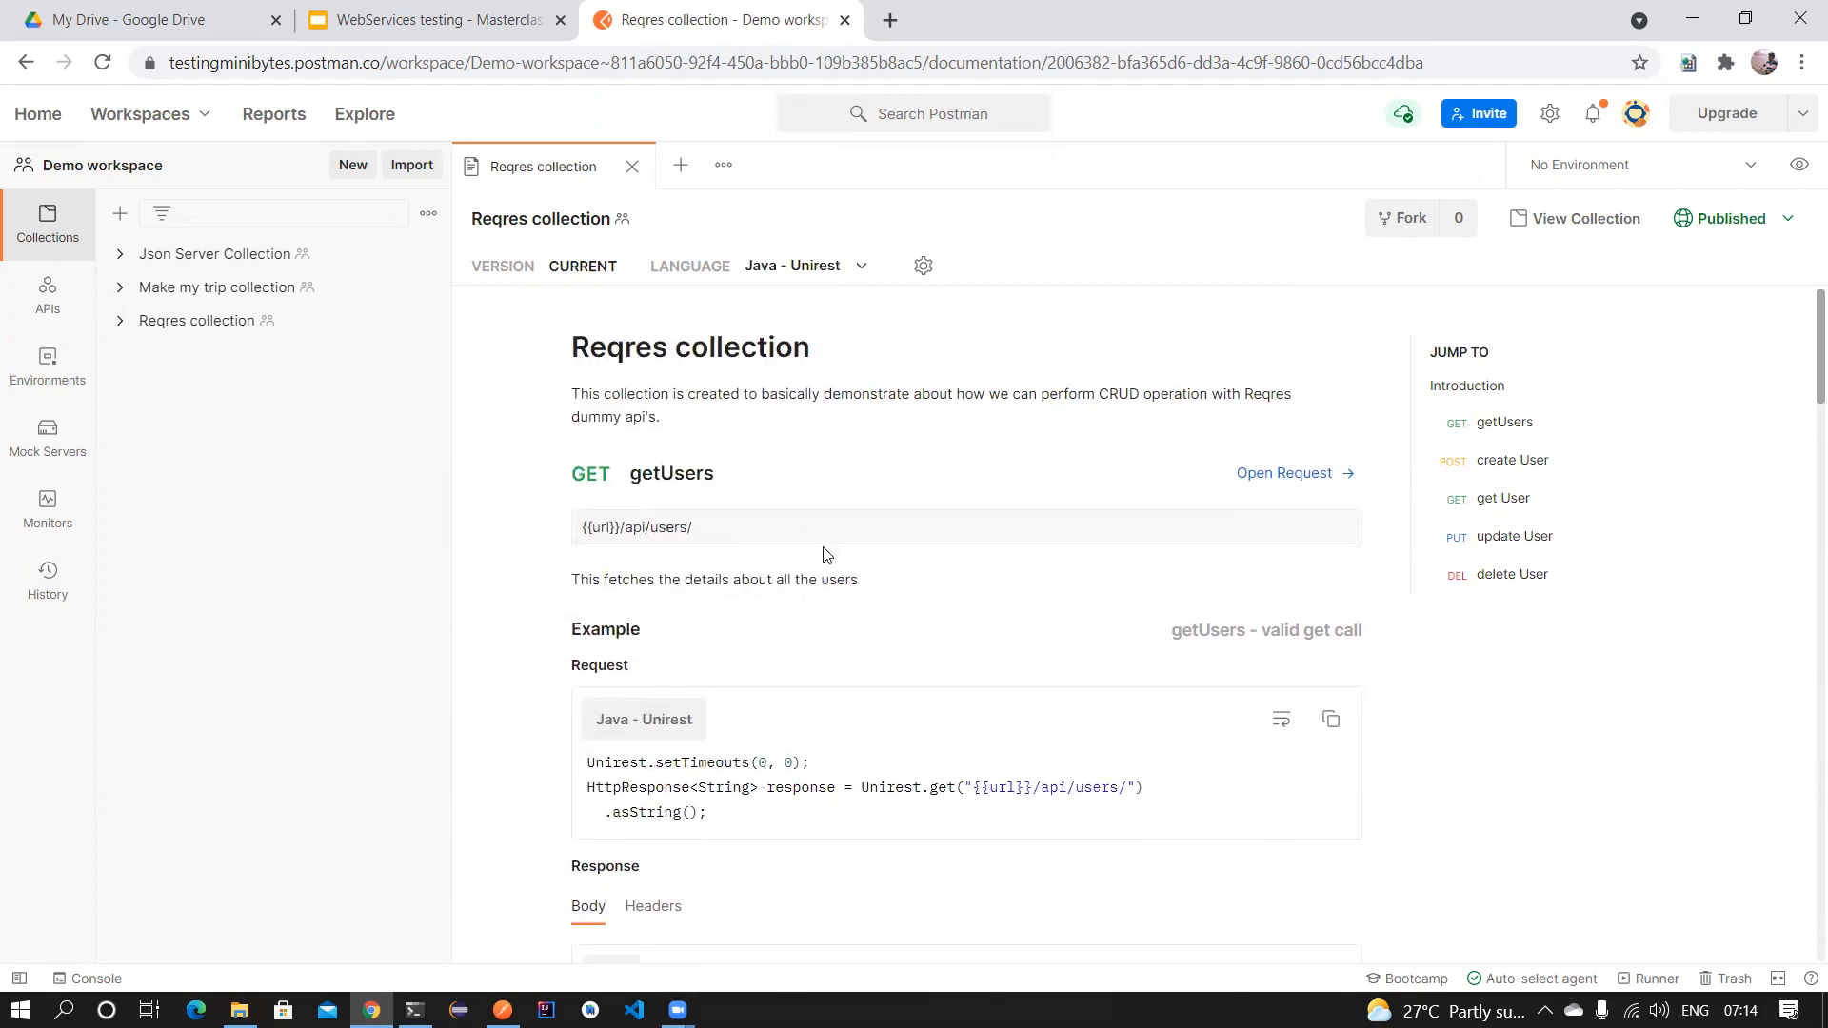
Examine the getUsers example's request snippet and its expanded JSON response body, closing the expanded view when done.
scroll(697, 687, "down", 1)
left_click_drag(690, 706, 557, 655)
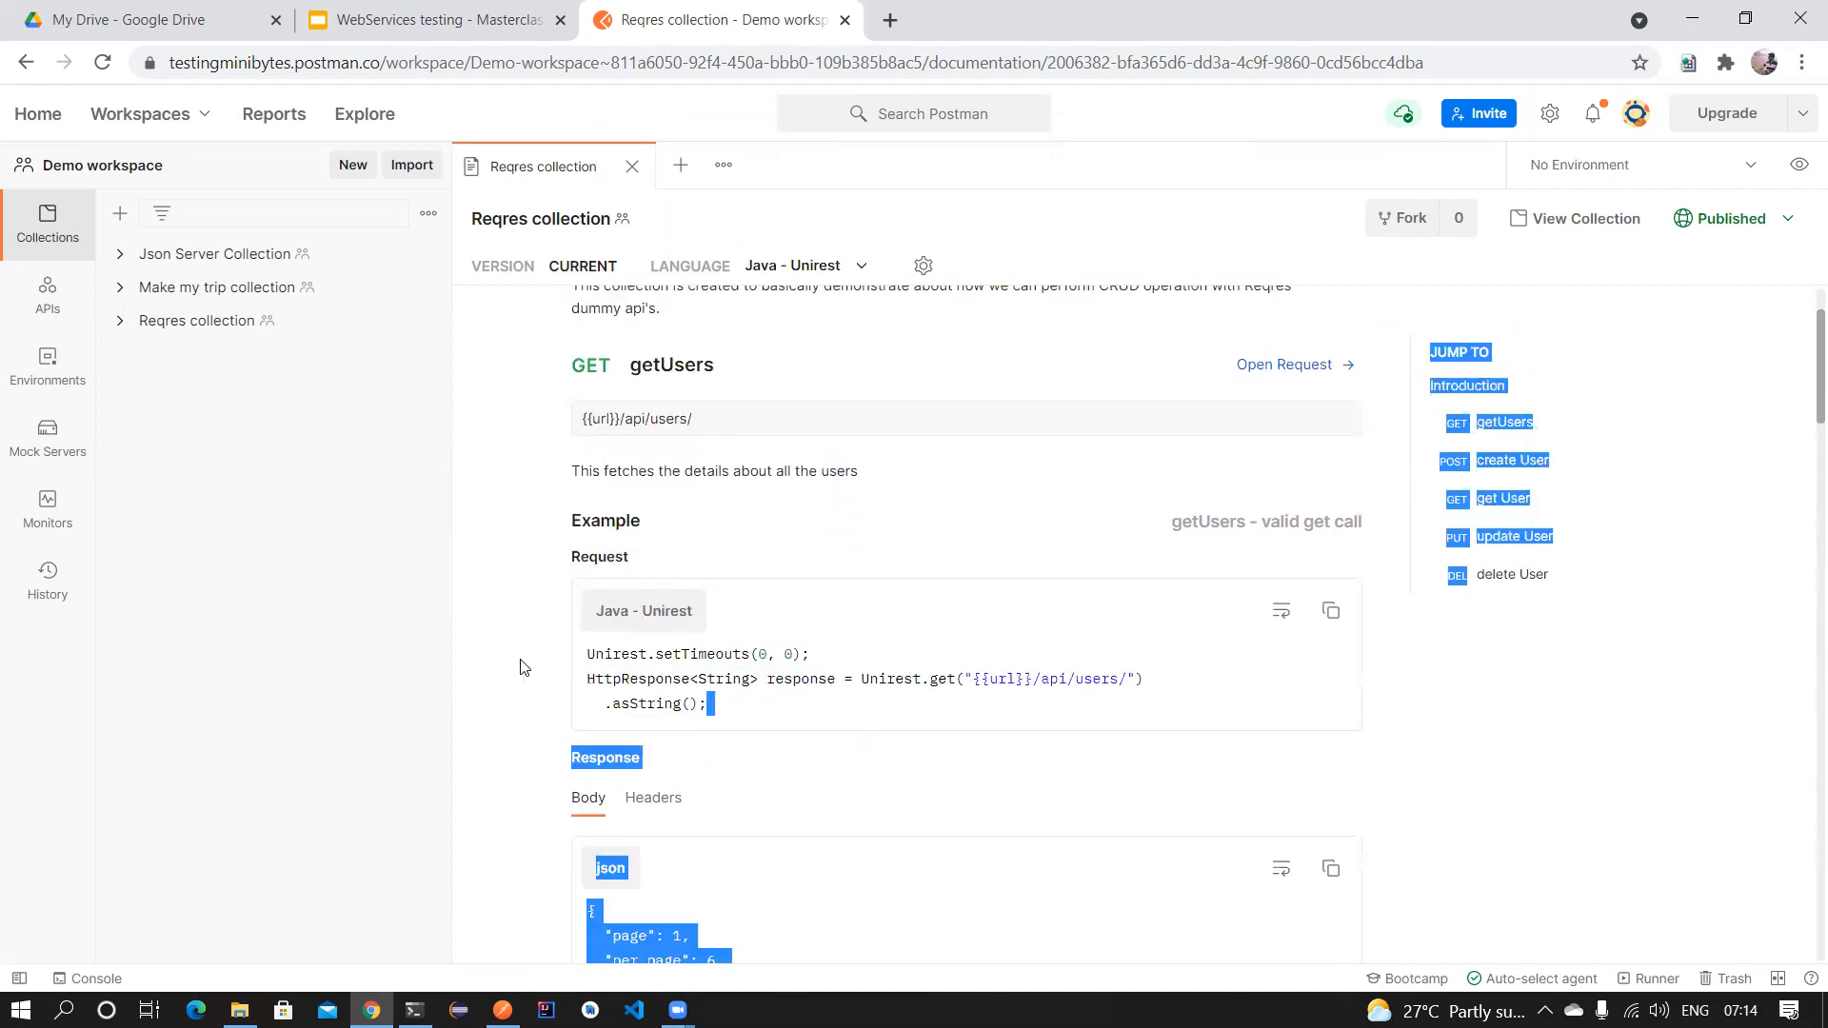
left_click(571, 655)
scroll(610, 660, "down", 3)
left_click_drag(596, 556, 972, 763)
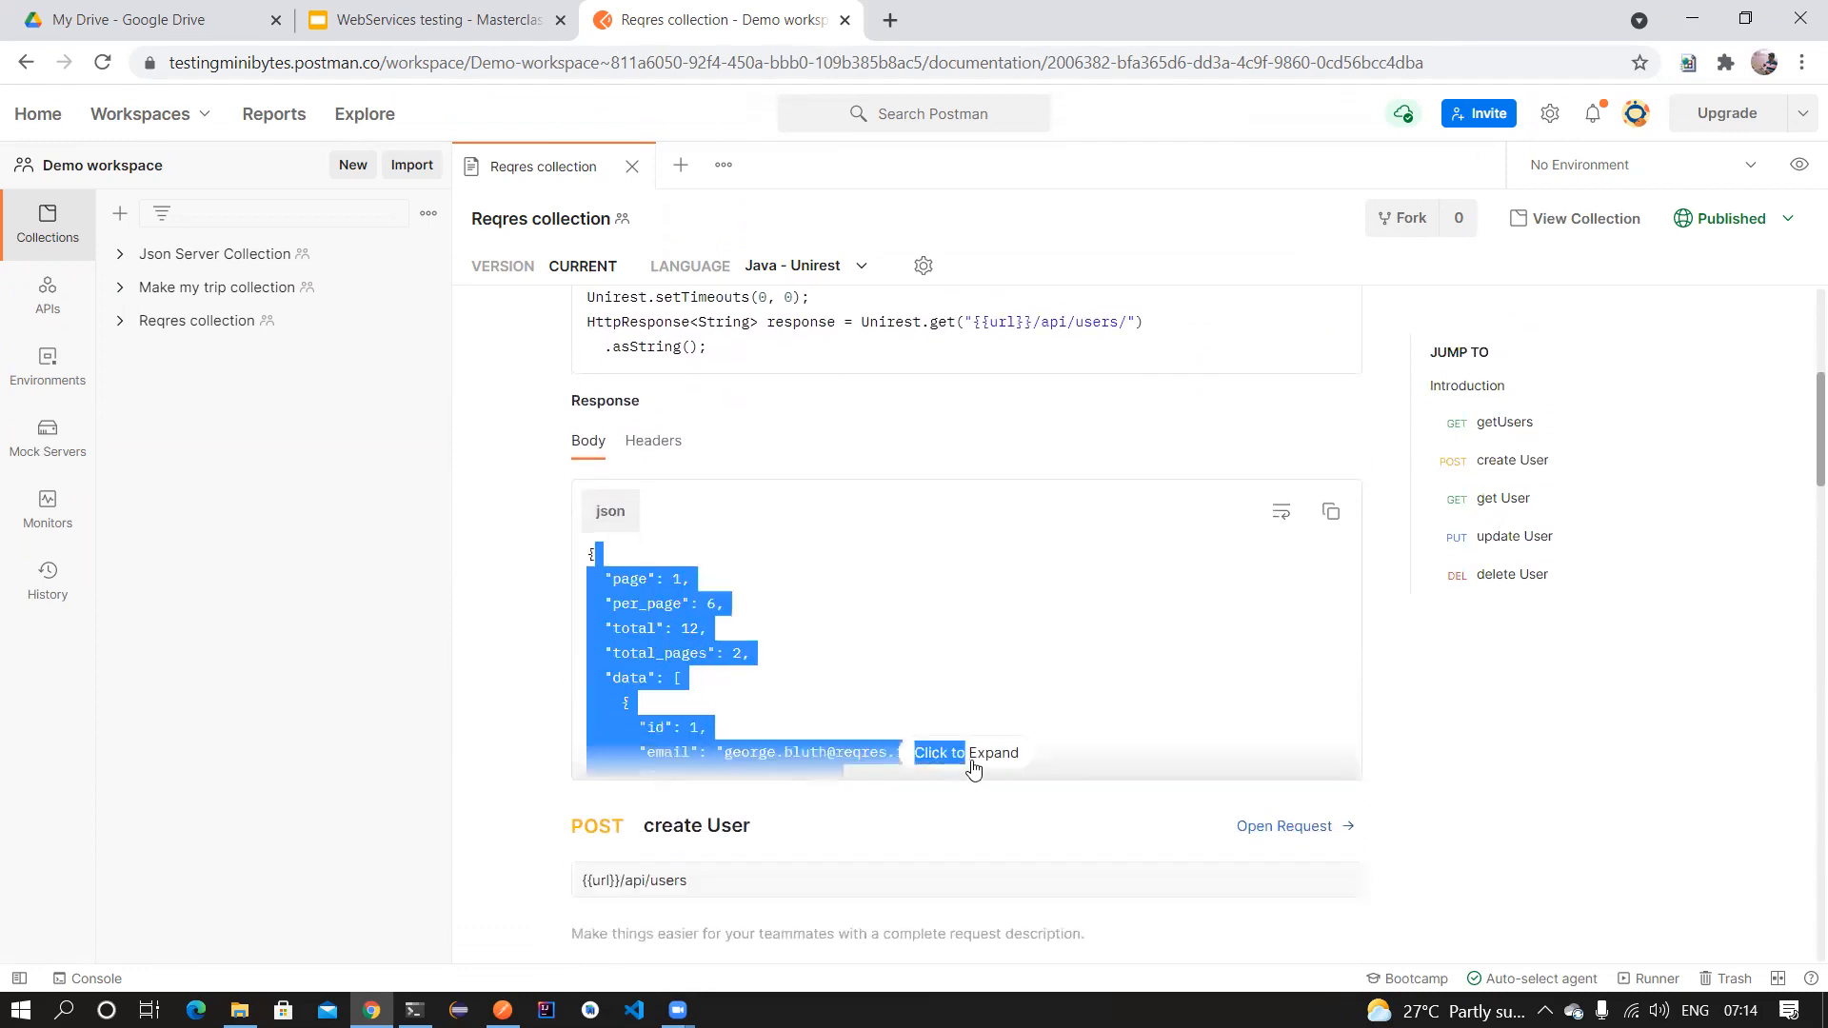
left_click(969, 753)
scroll(959, 633, "down", 6)
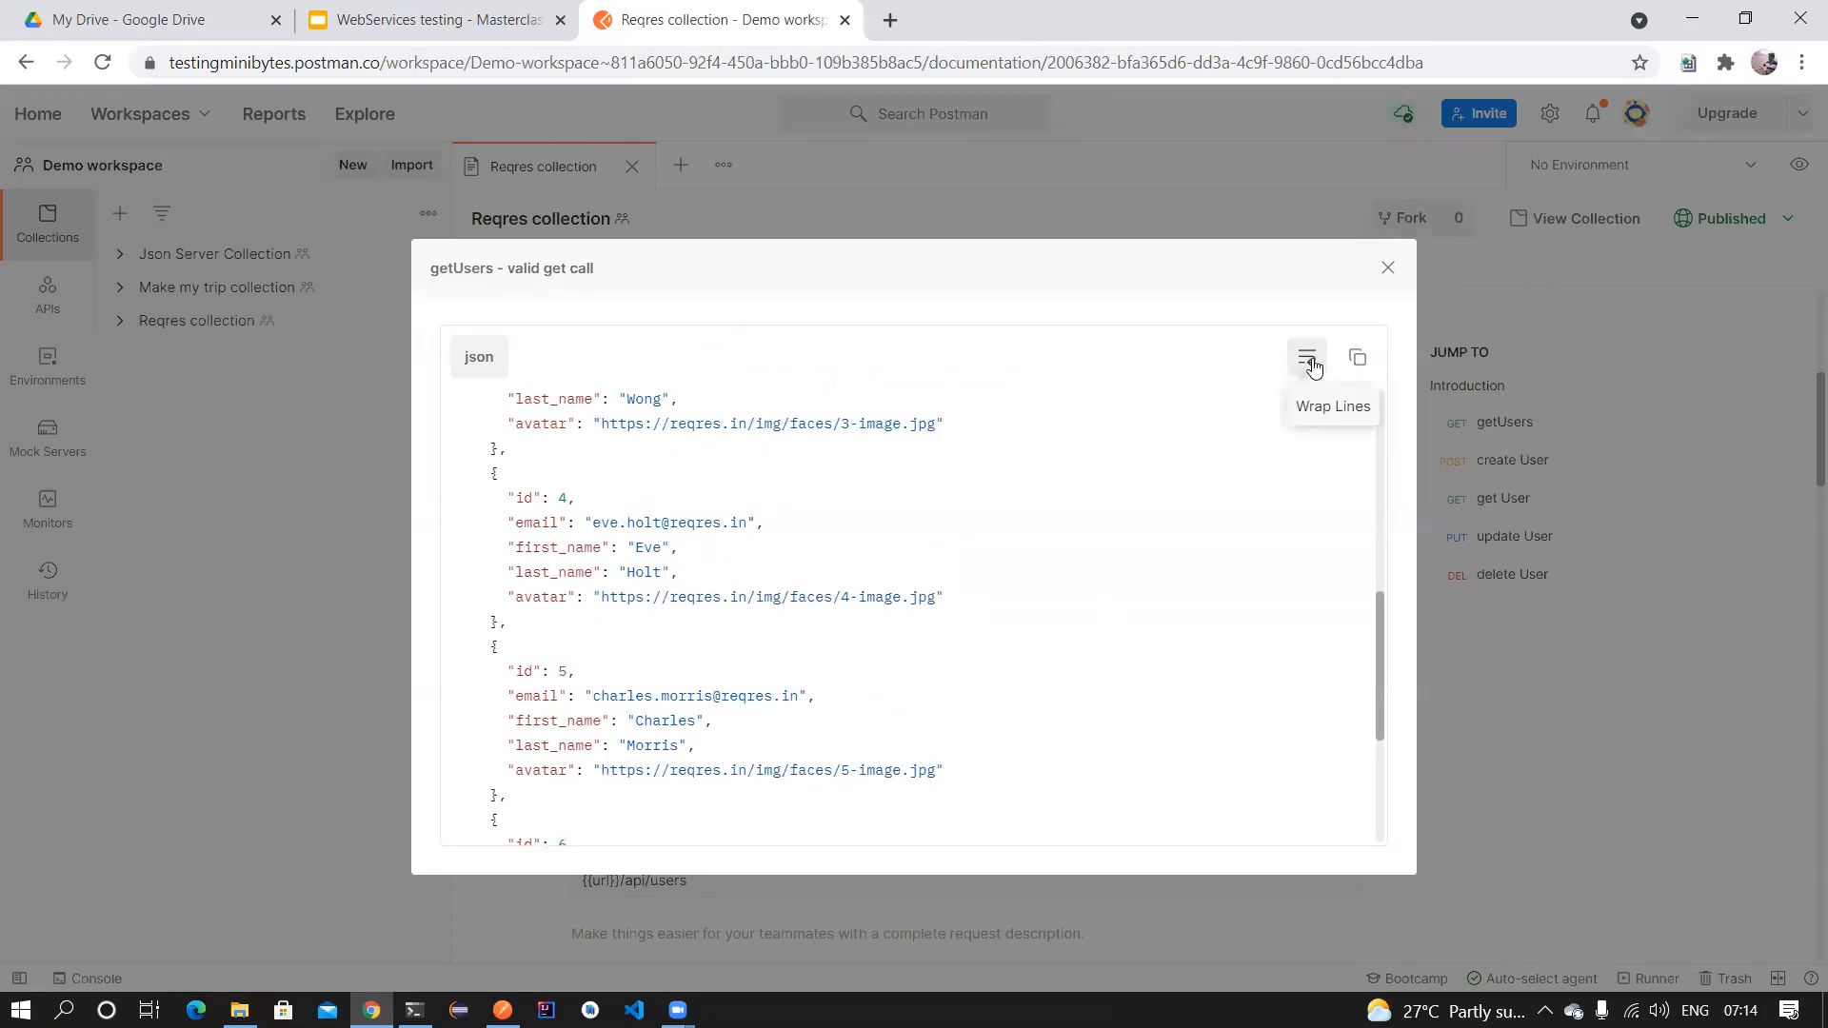
left_click(1387, 267)
Examine the name, URL and raw JSON body of the create User request in the documentation.
scroll(755, 727, "down", 3)
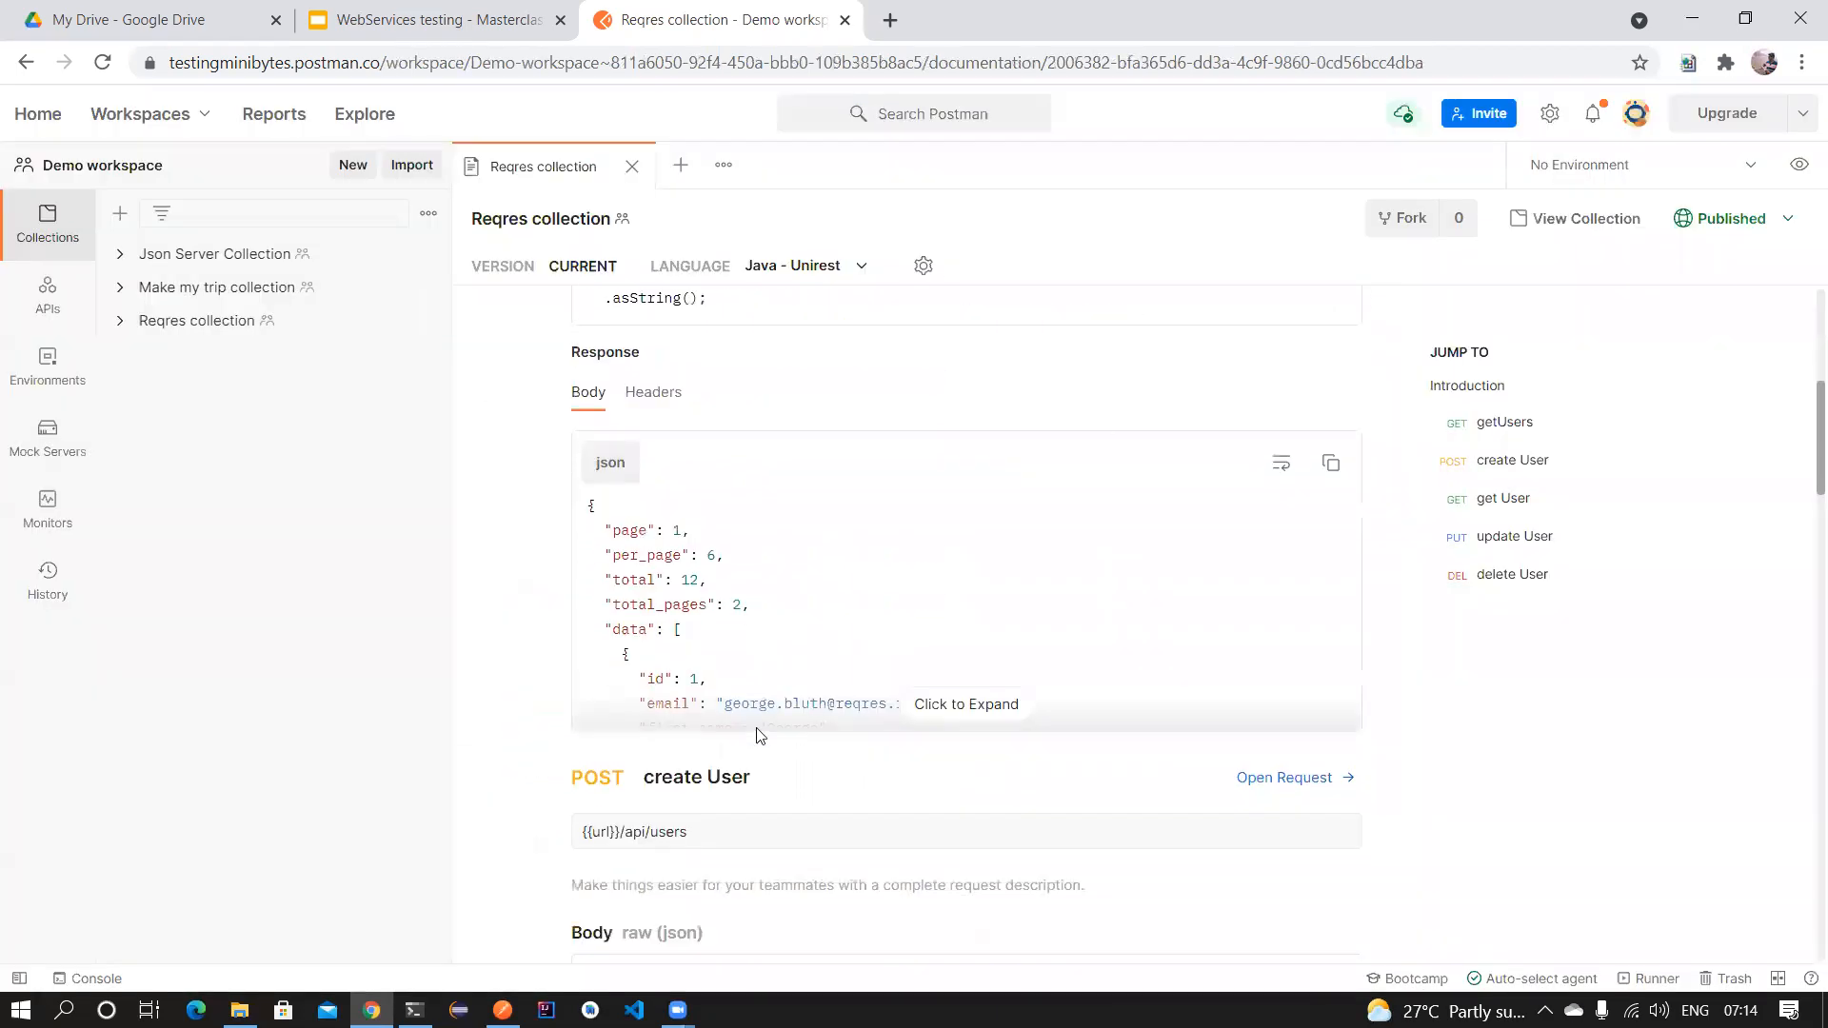
scroll(681, 643, "down", 1)
left_click_drag(755, 487, 630, 483)
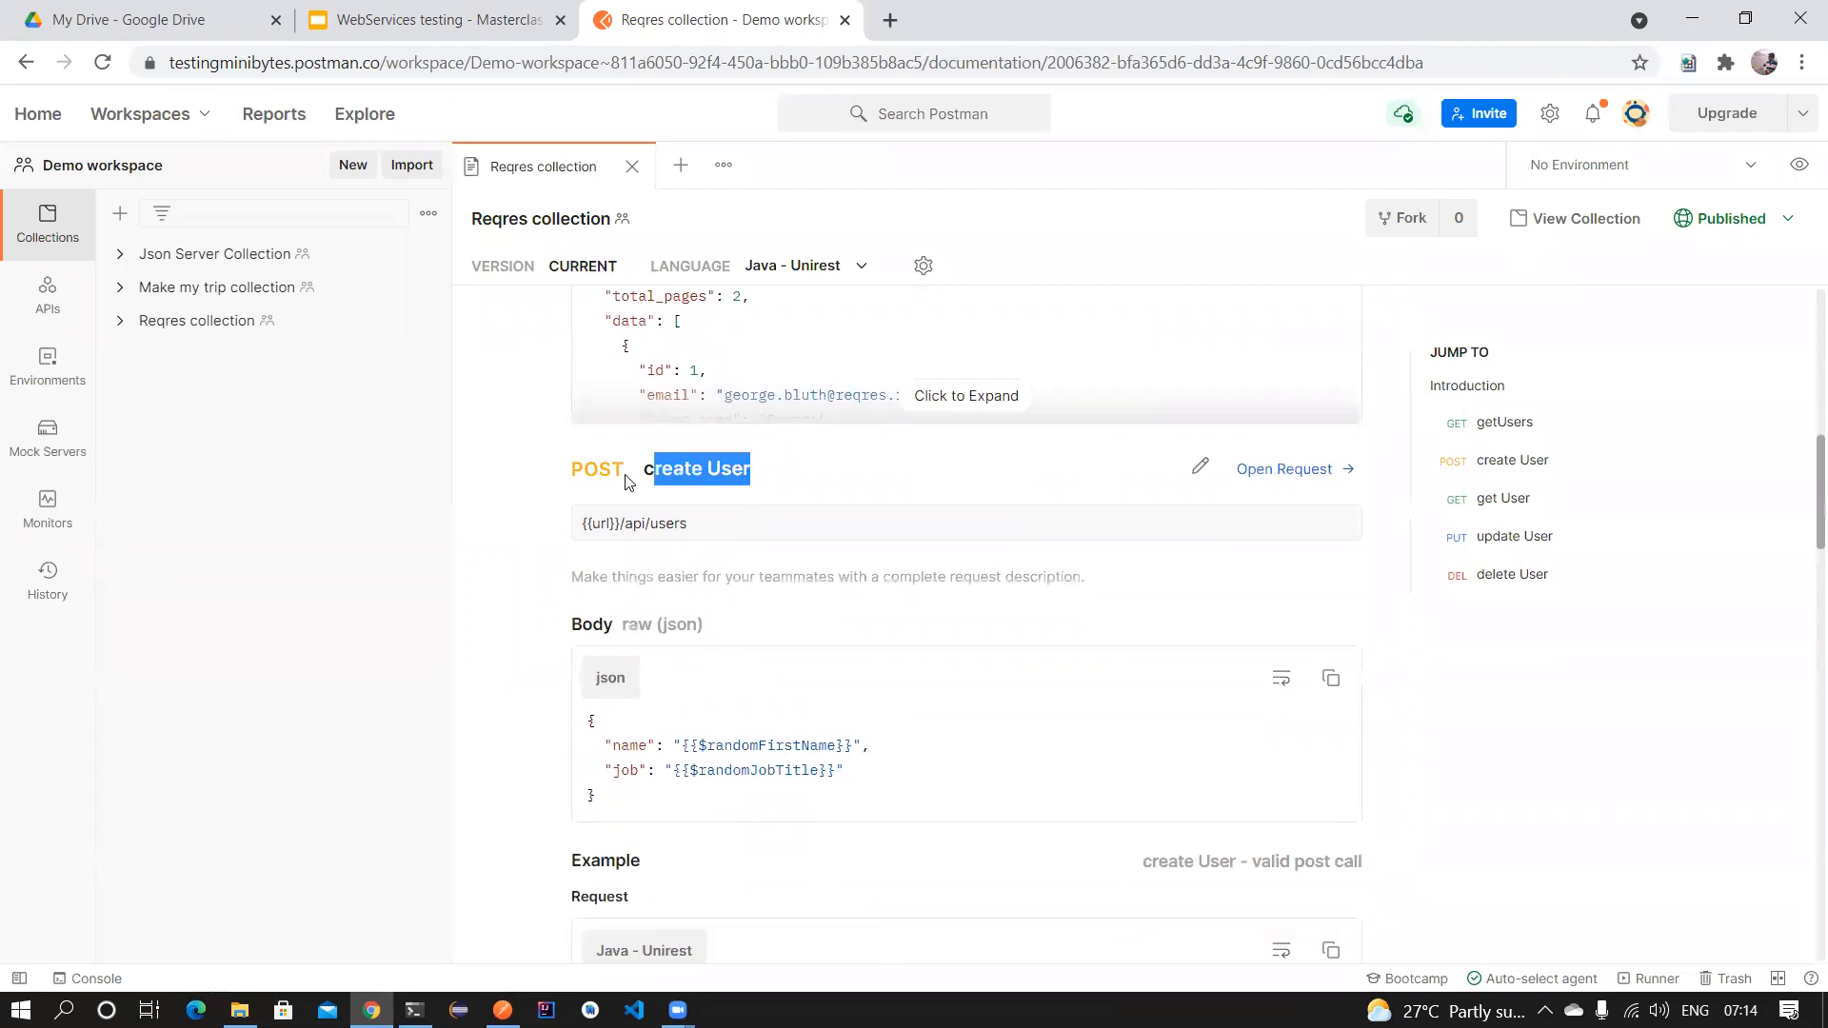
left_click_drag(1235, 527, 574, 526)
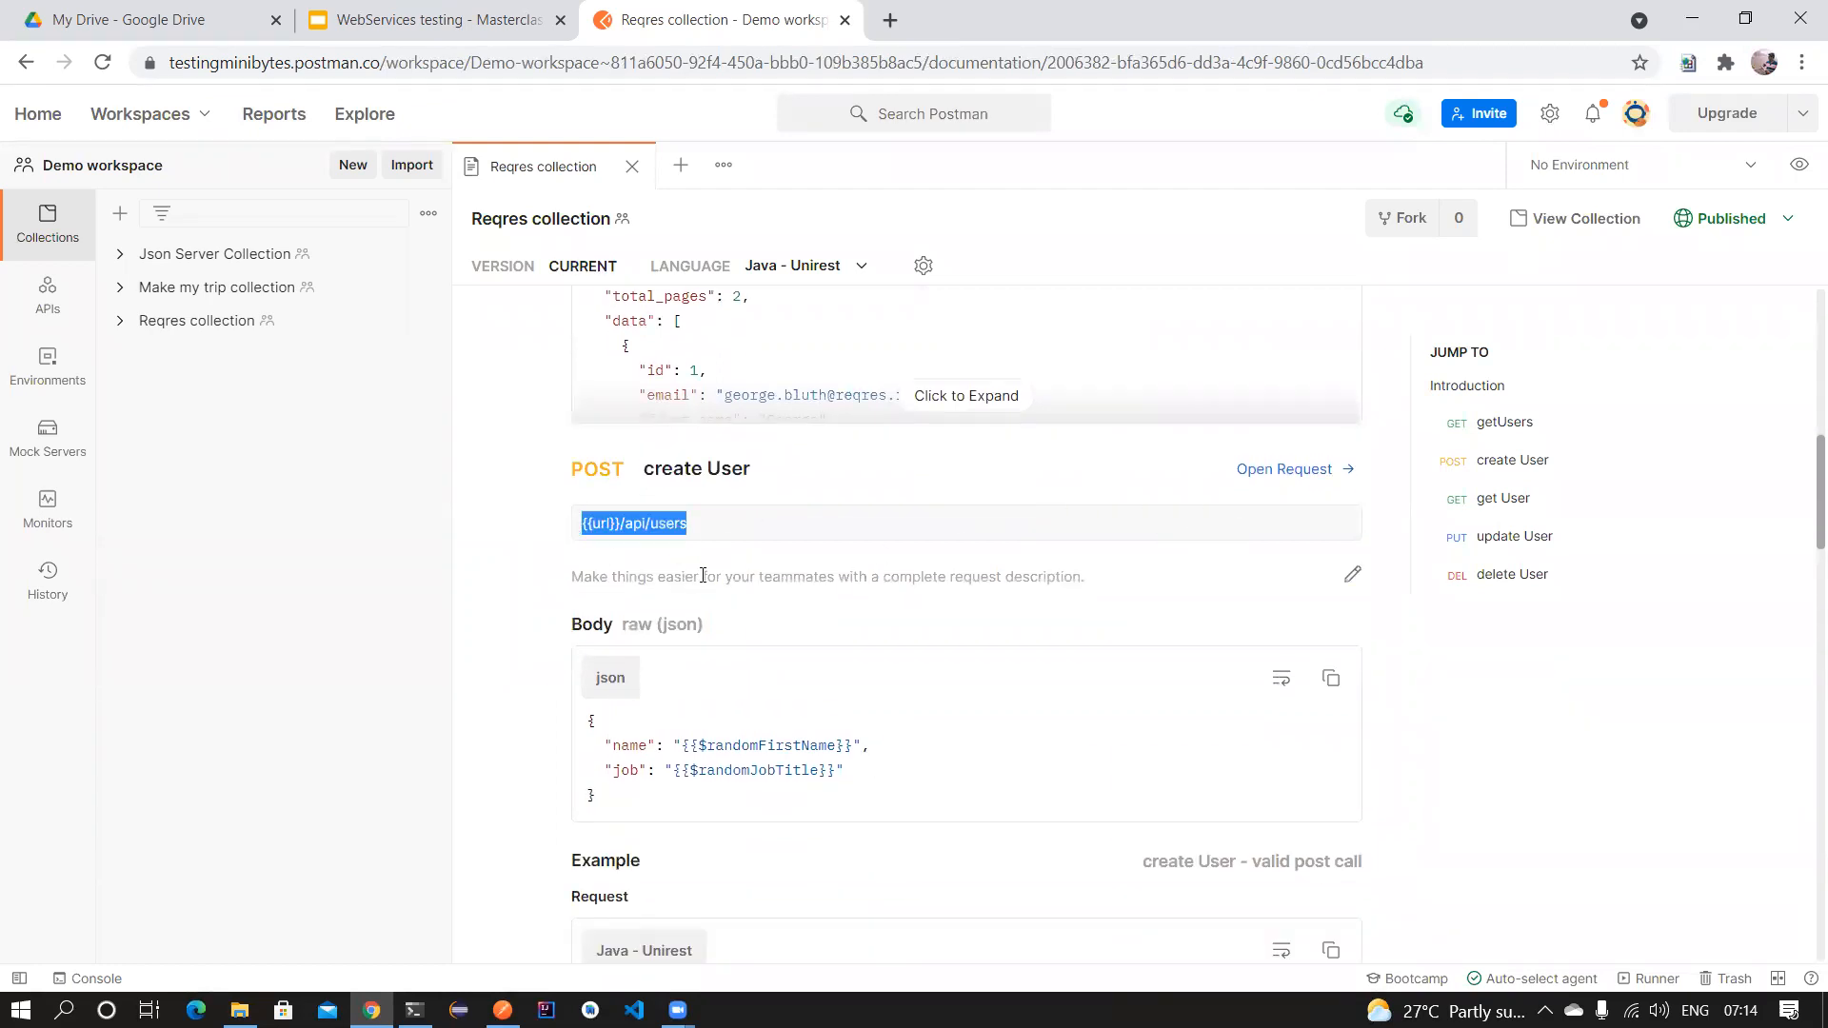
scroll(704, 583, "down", 1)
scroll(1183, 665, "down", 2)
Examine the expanded request snippet and the response body of the "create User - valid post call" example.
left_click_drag(1146, 505, 1367, 517)
left_click(1331, 538)
left_click(941, 708)
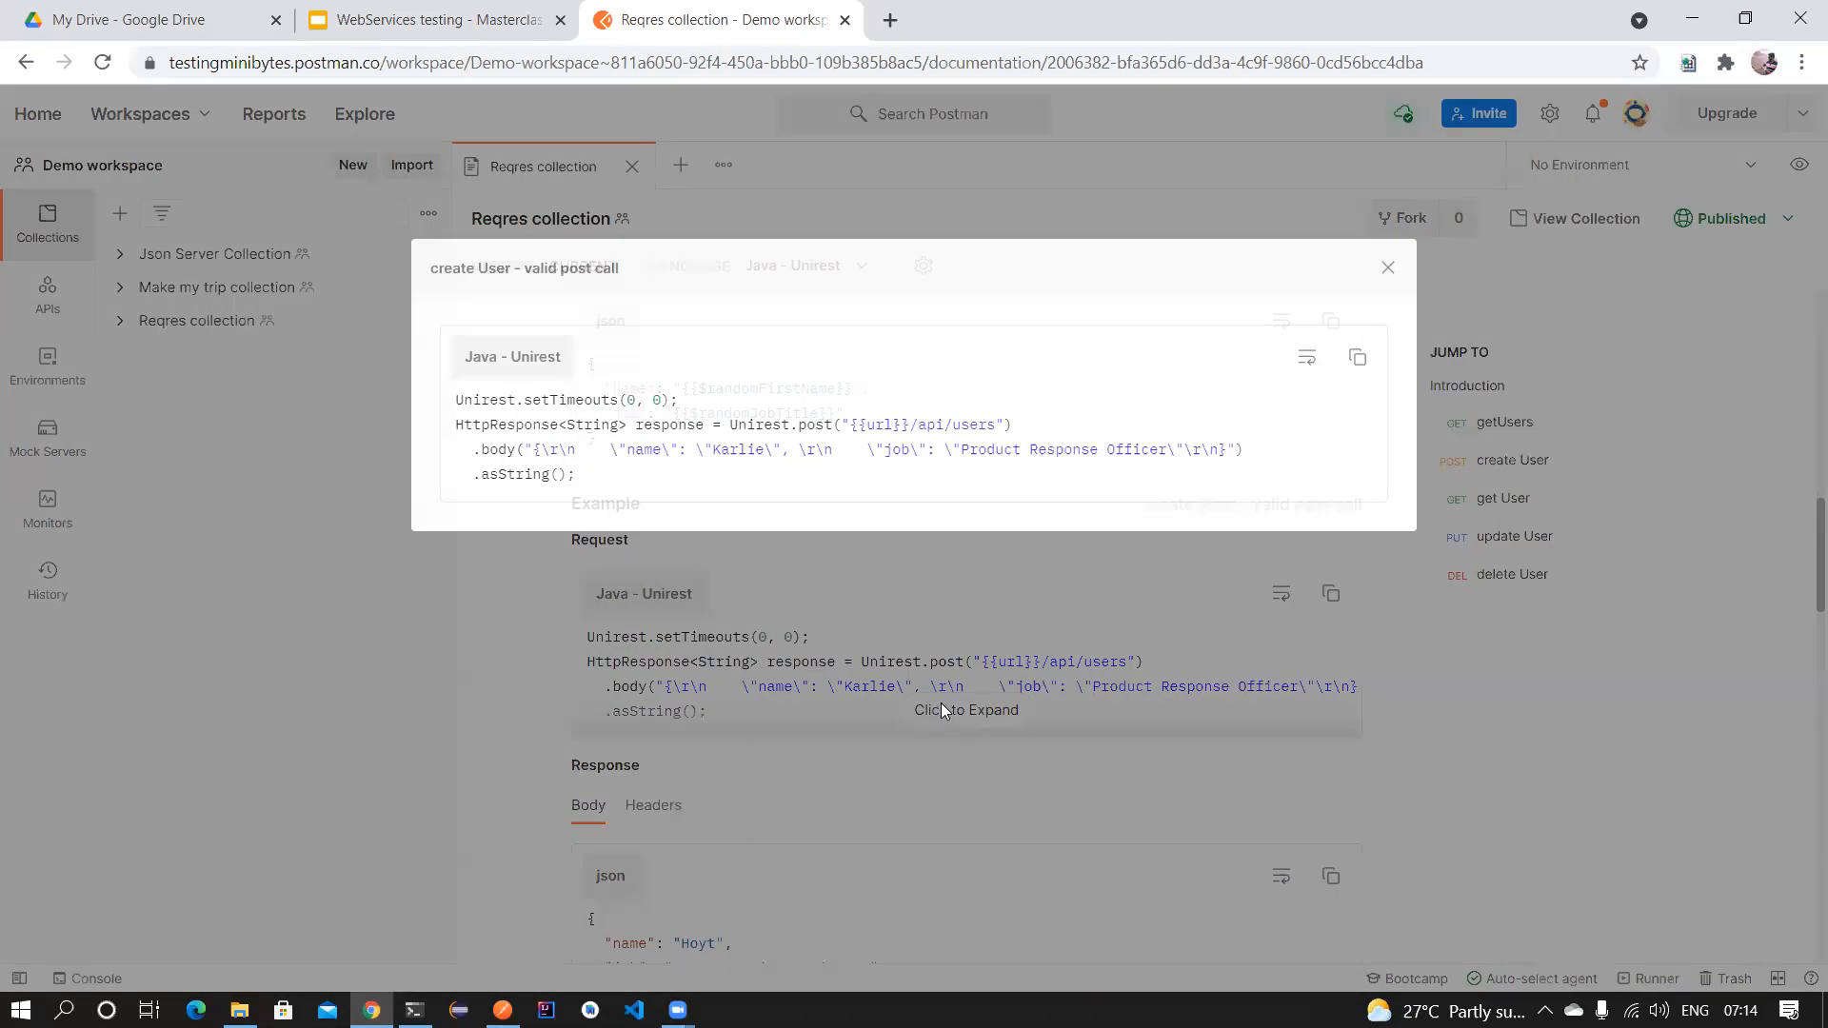
left_click(1388, 268)
scroll(767, 769, "down", 3)
left_click_drag(689, 636, 595, 583)
scroll(781, 730, "down", 2)
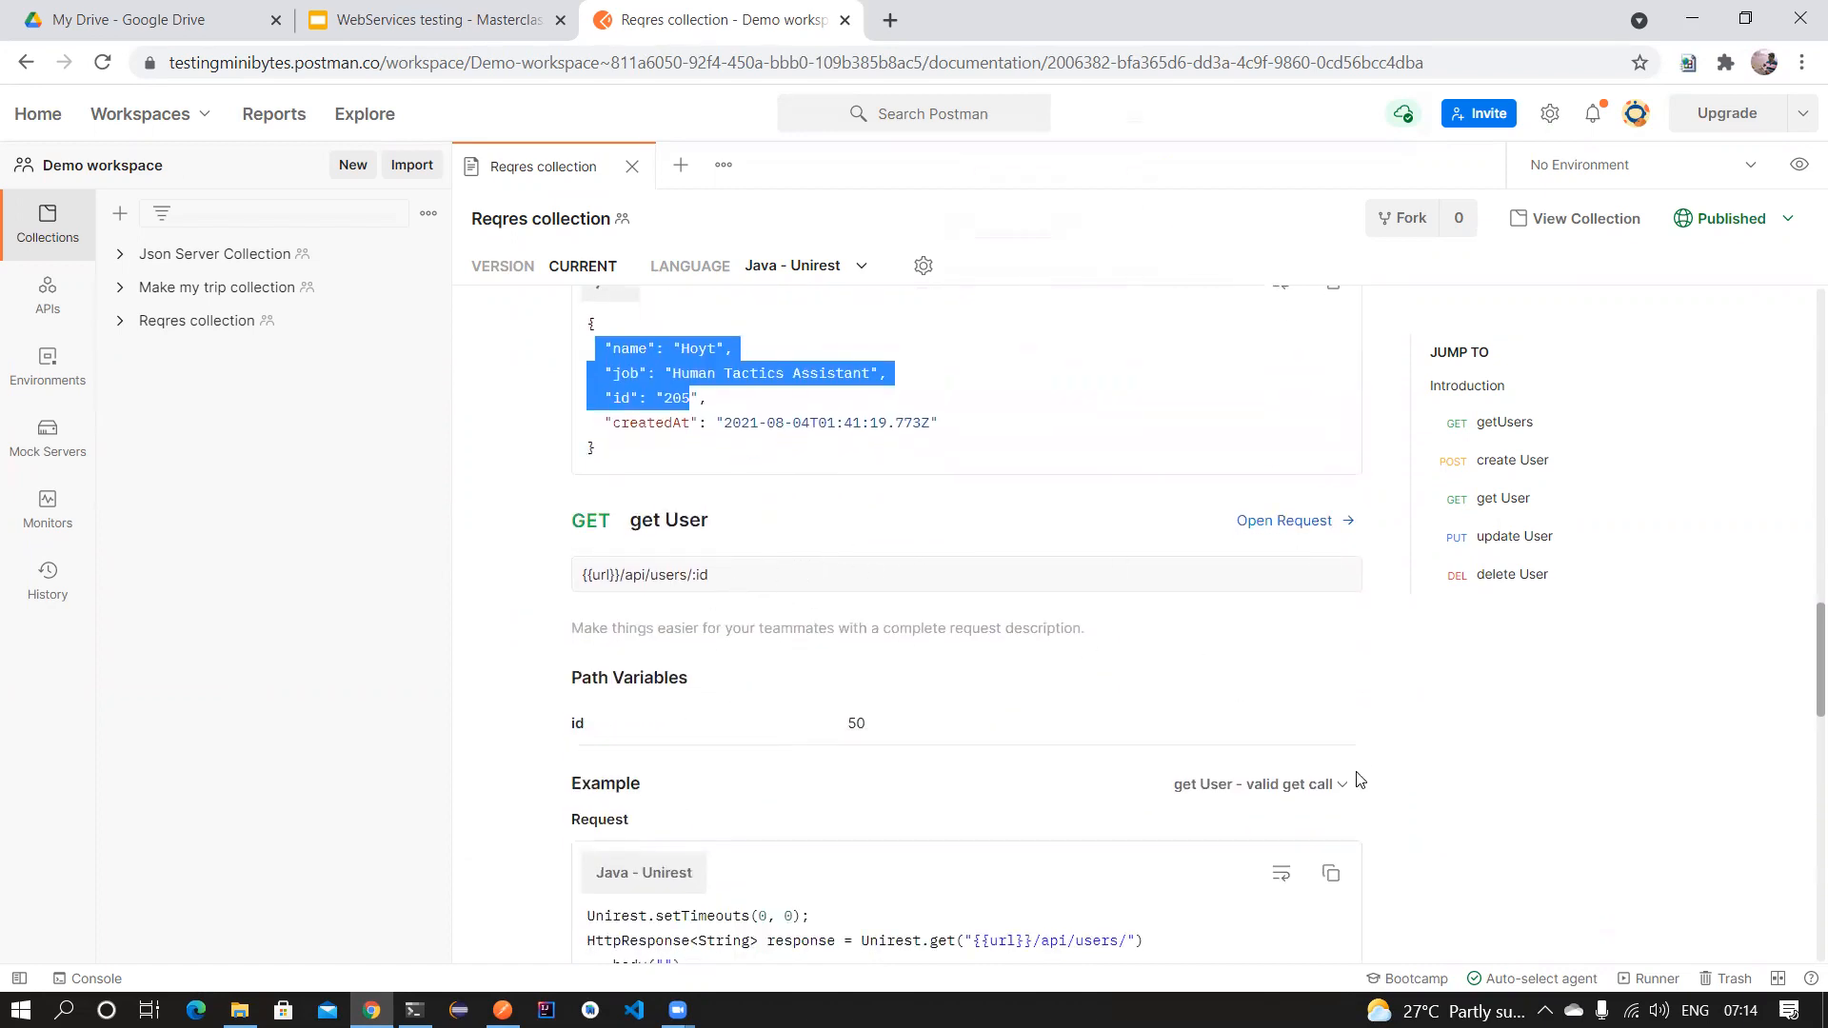
Show the "get User - 404 response" example in the get User section and examine its response body.
left_click(1314, 788)
scroll(1245, 550, "down", 2)
left_click(1227, 548)
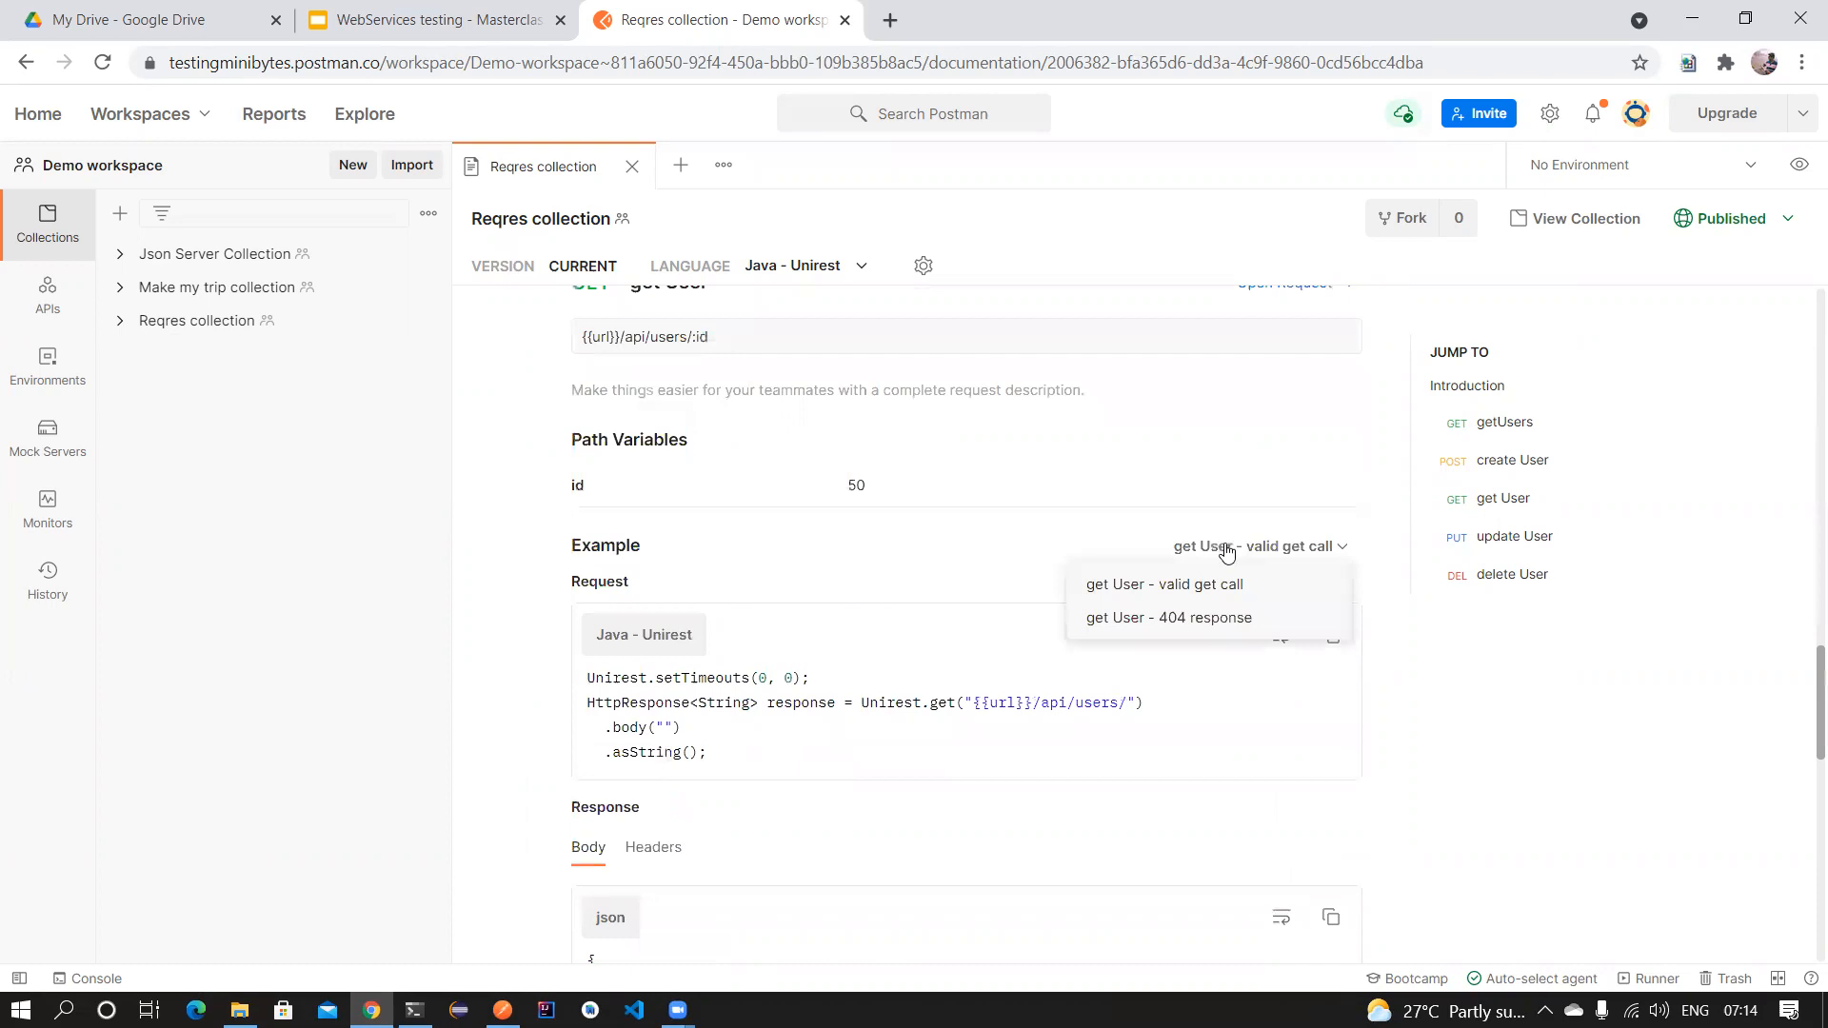
left_click(1219, 621)
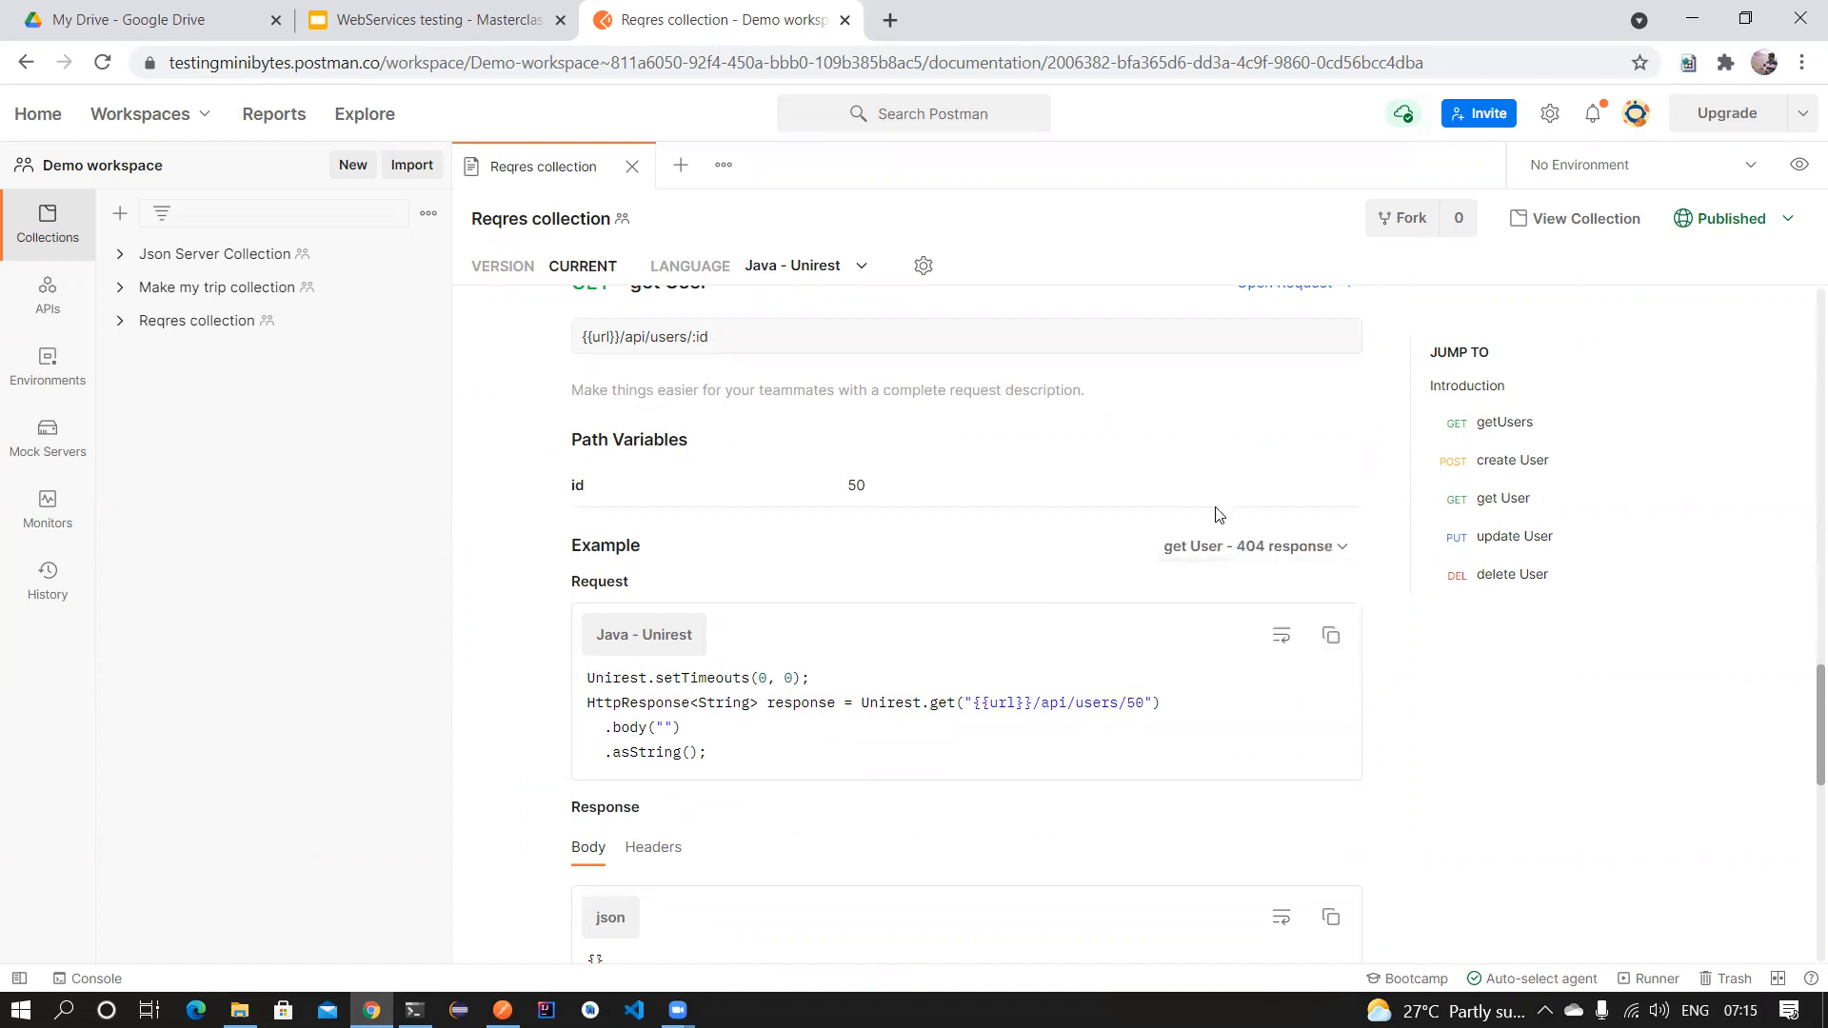
scroll(967, 600, "down", 4)
left_click_drag(620, 617, 586, 611)
scroll(1181, 419, "up", 1)
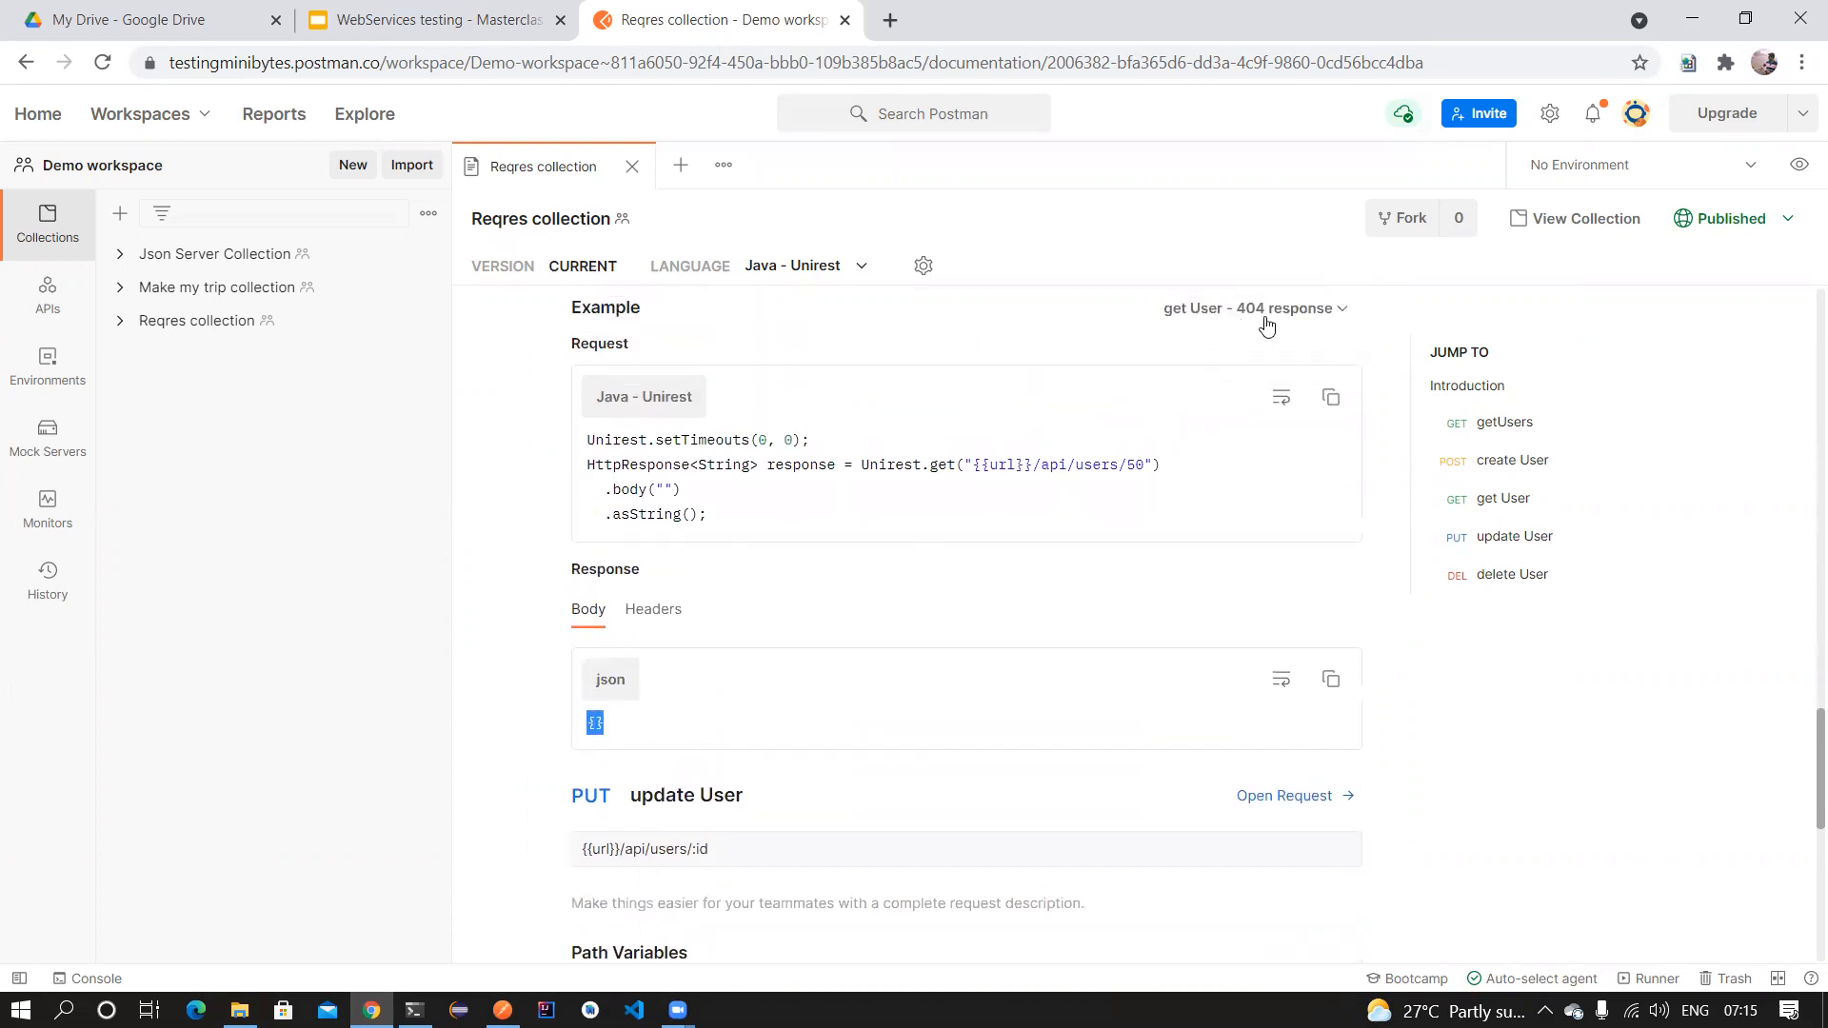
Compare the get User request's id path variable with the response body of the 404 example.
scroll(962, 510, "up", 2)
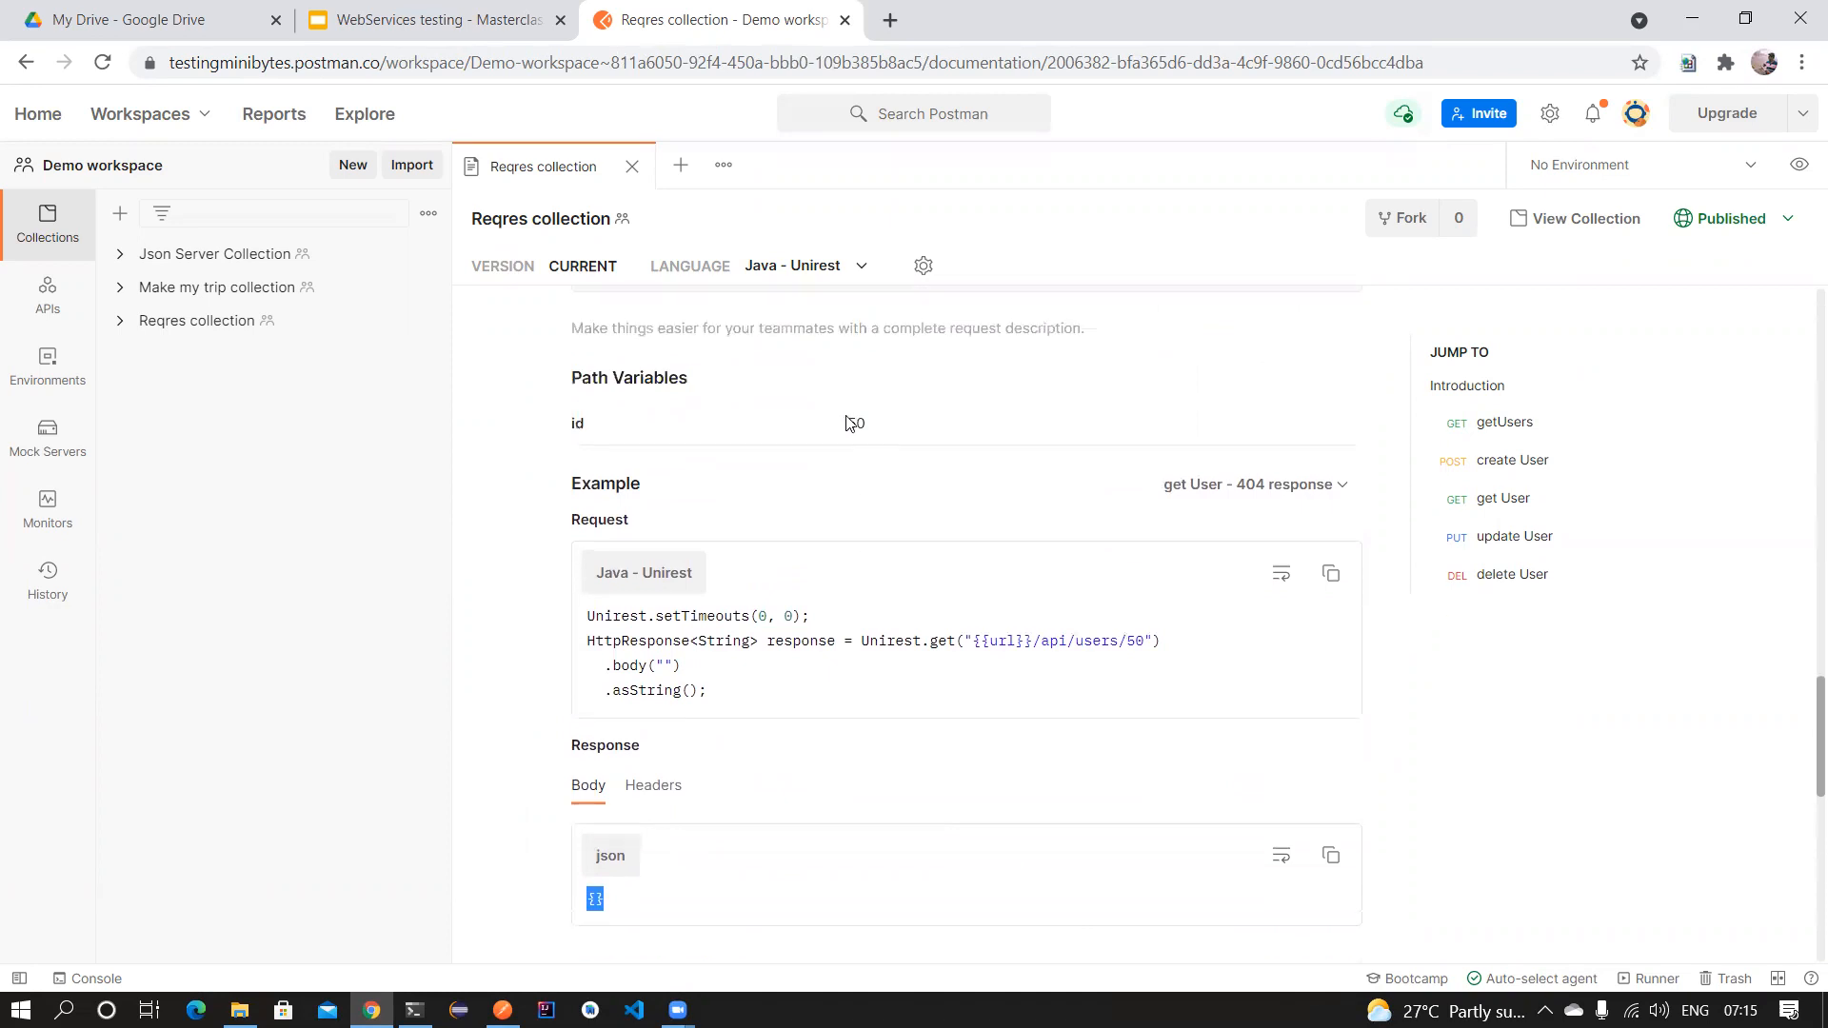
left_click_drag(877, 498, 852, 486)
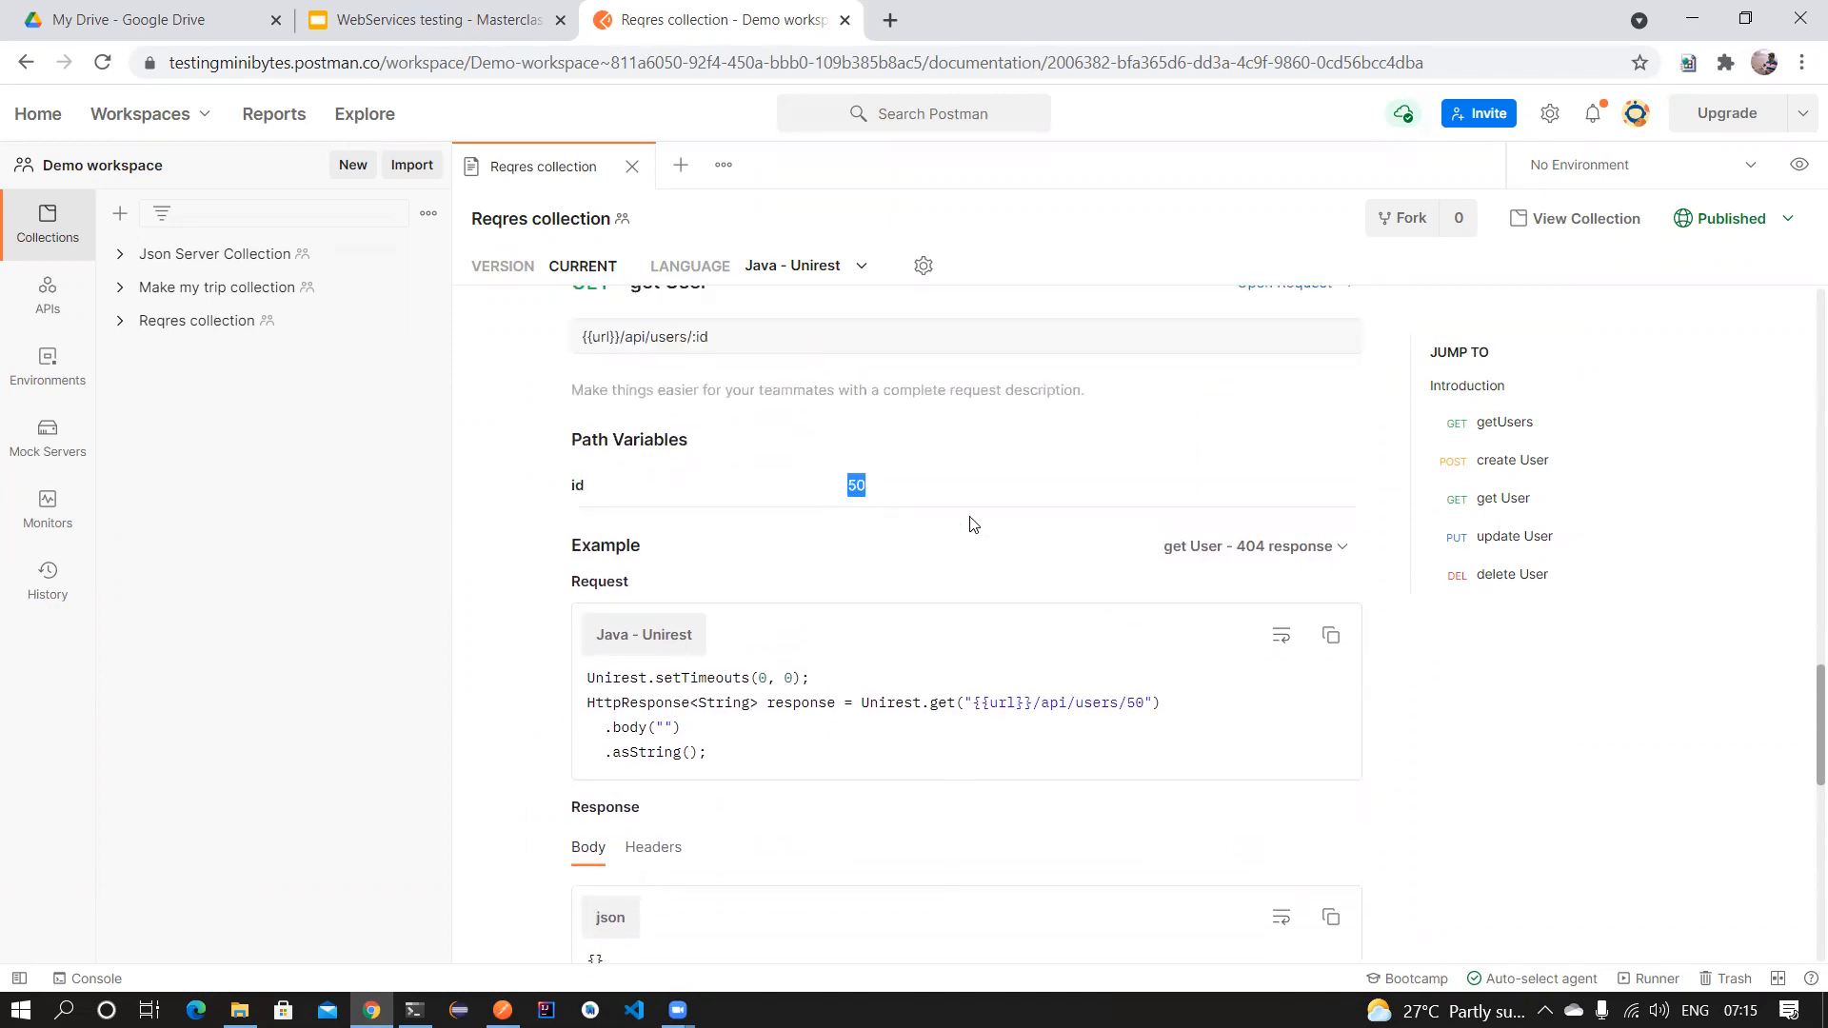
scroll(633, 845, "down", 1)
left_click_drag(617, 848, 584, 844)
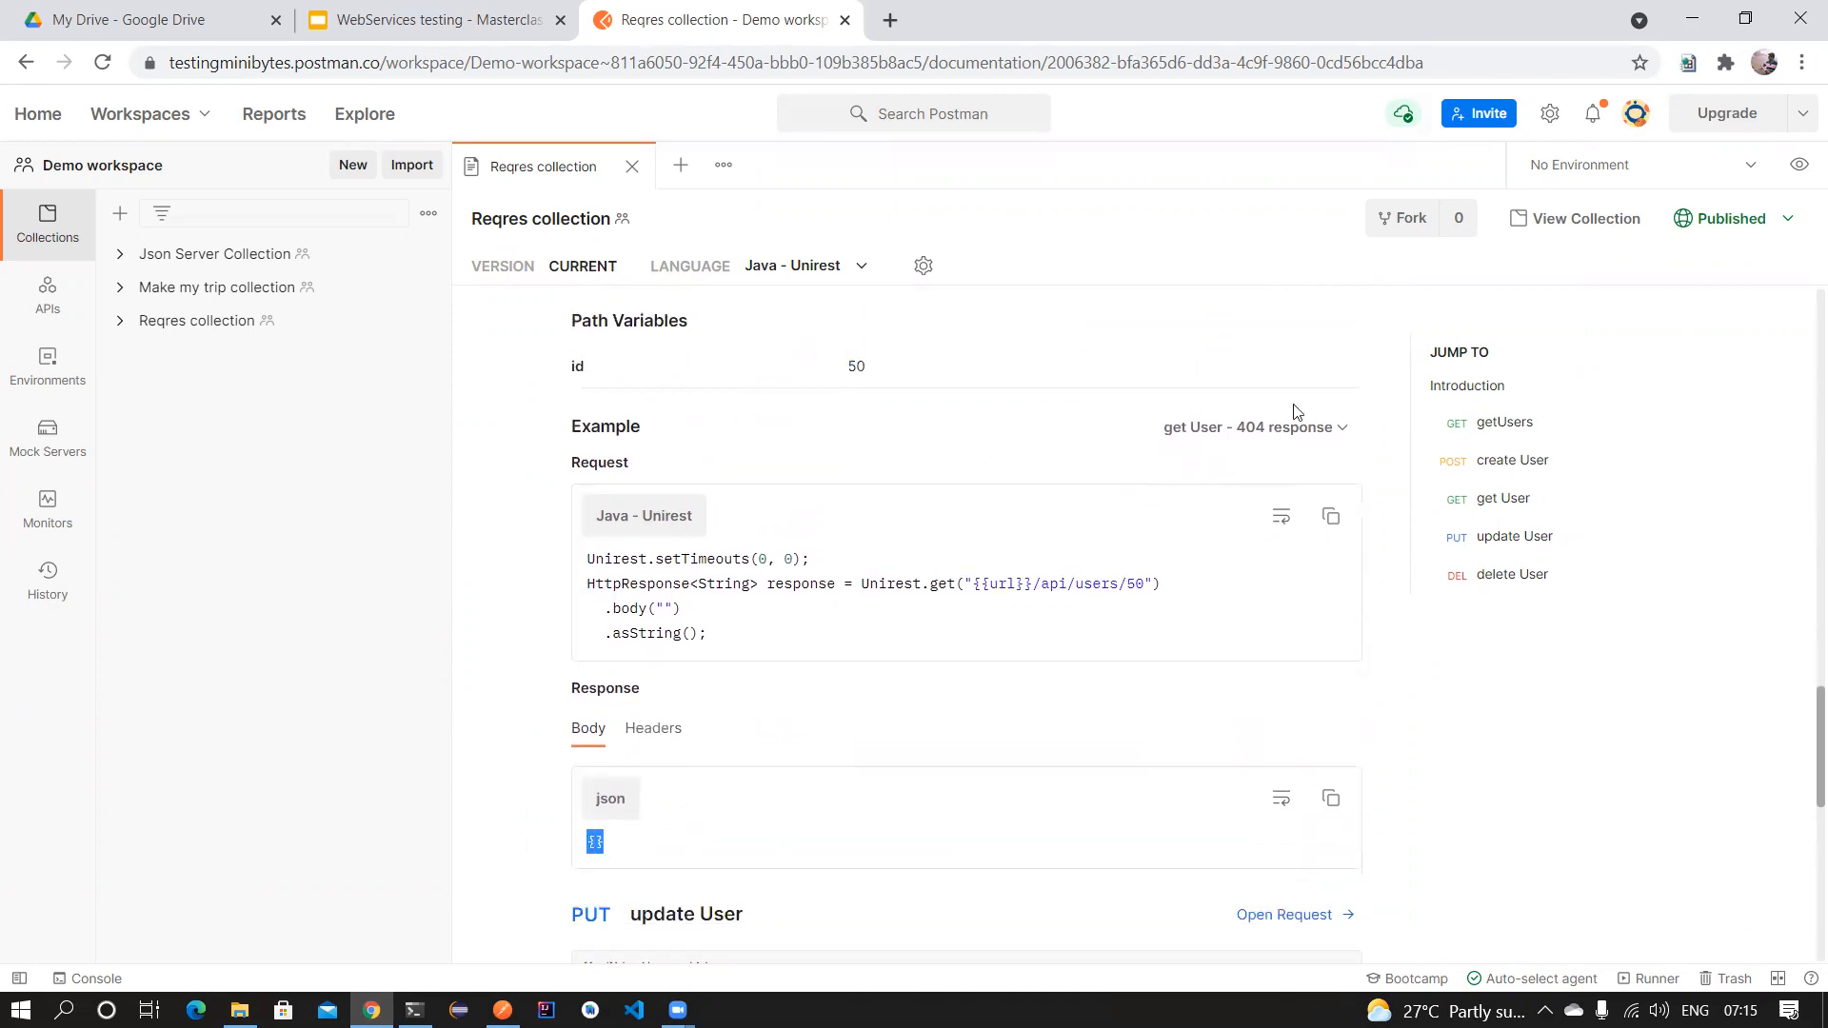
Show the "get User - valid get call" example again and review the documentation down to update User and delete User.
left_click(1281, 429)
left_click(1259, 468)
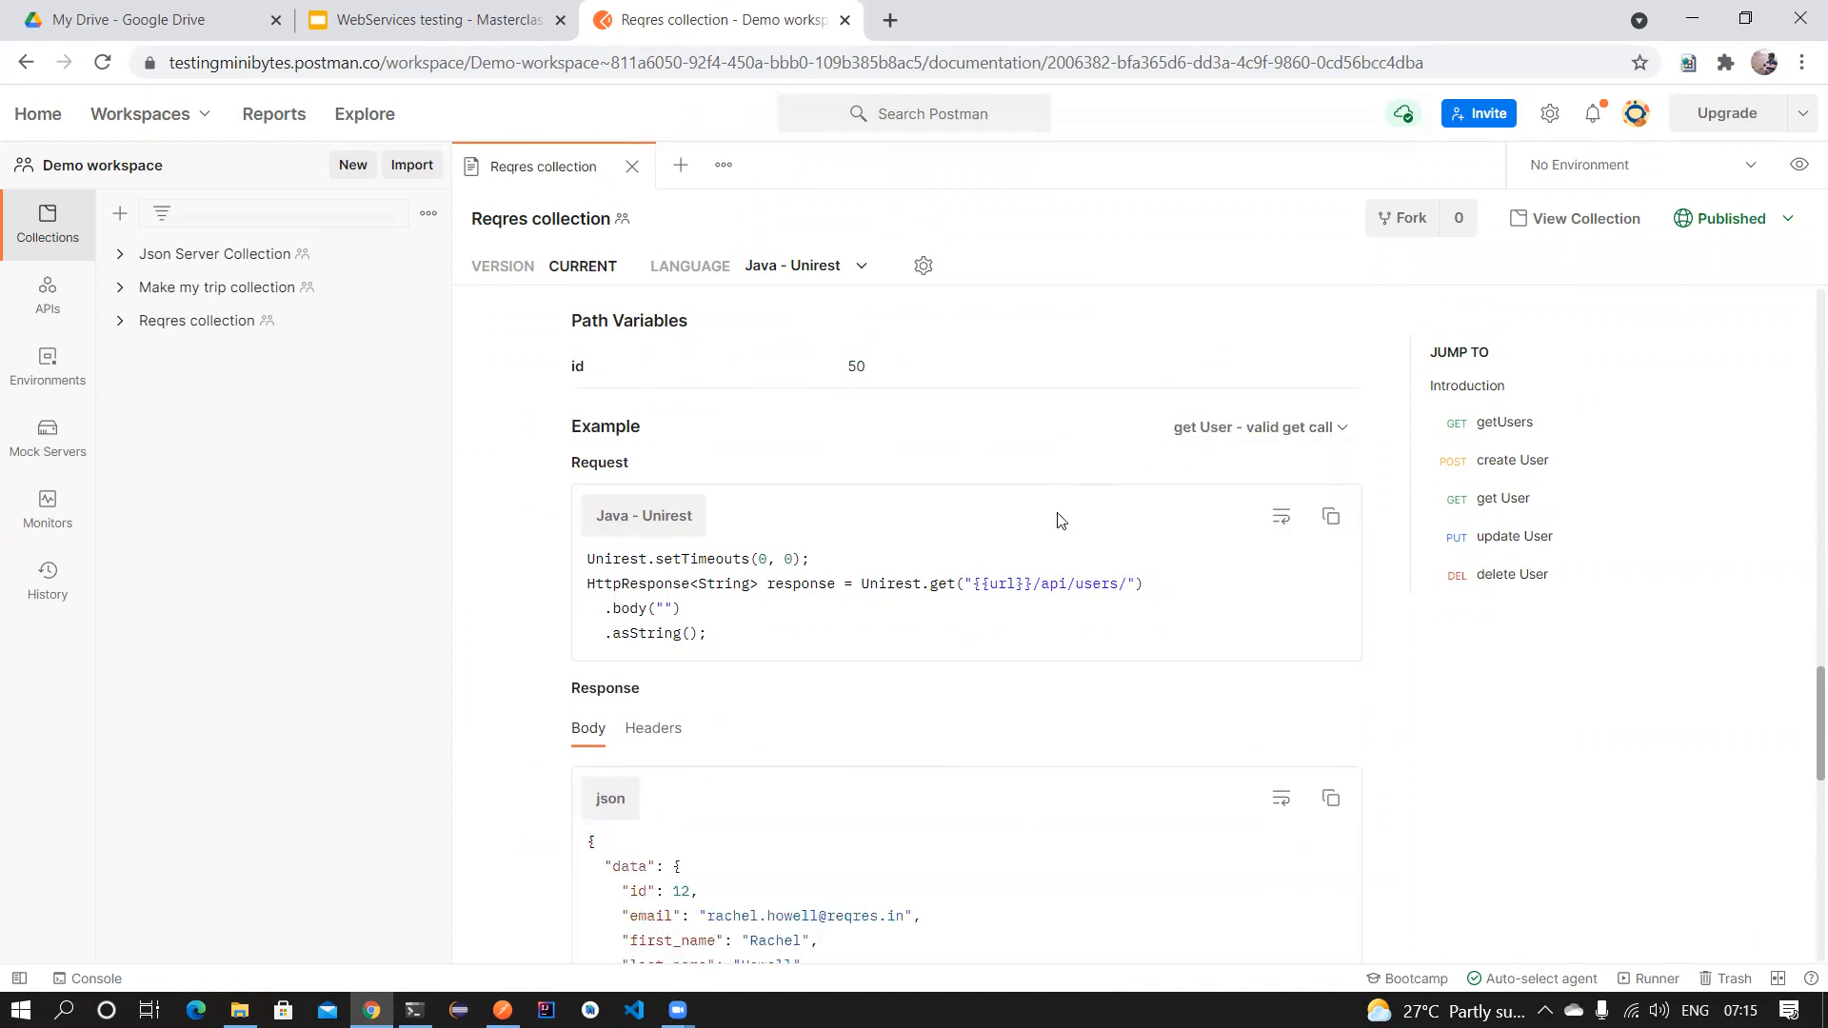
scroll(1059, 519, "up", 5)
scroll(1051, 521, "down", 3)
scroll(1051, 522, "down", 8)
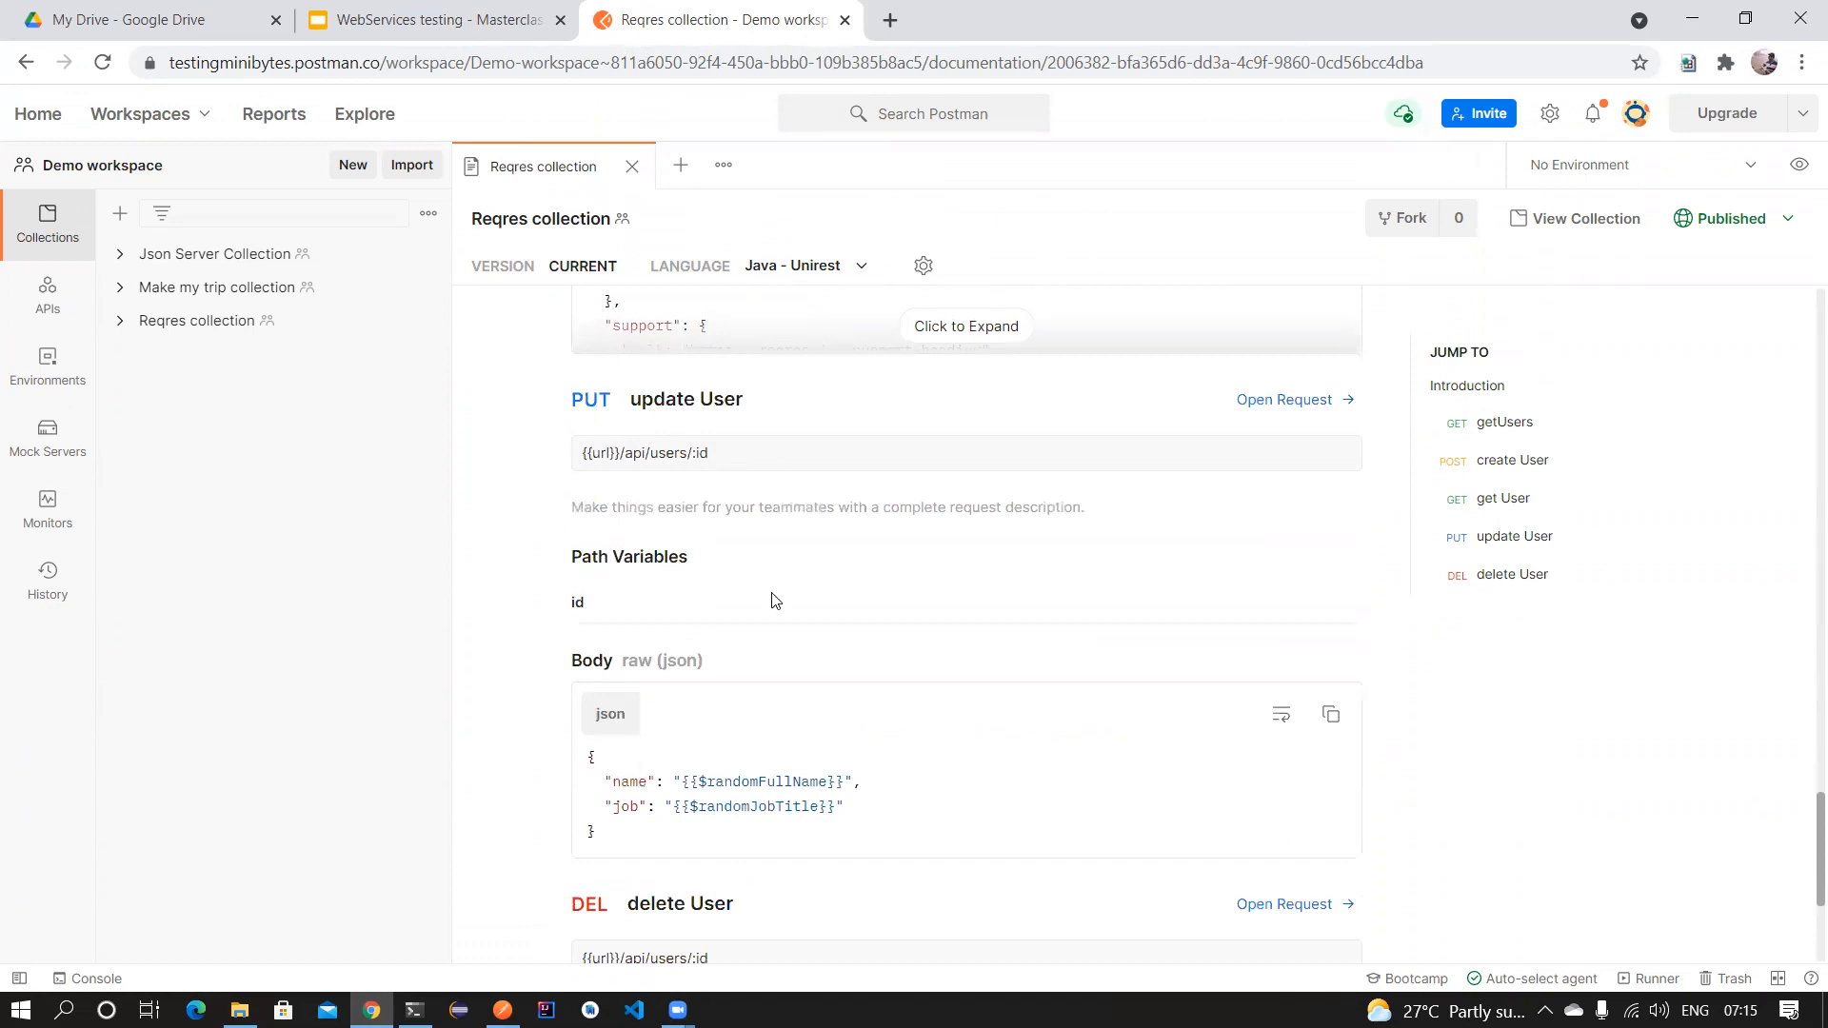
Copy the published link of the Reqres collection documentation.
scroll(990, 562, "down", 3)
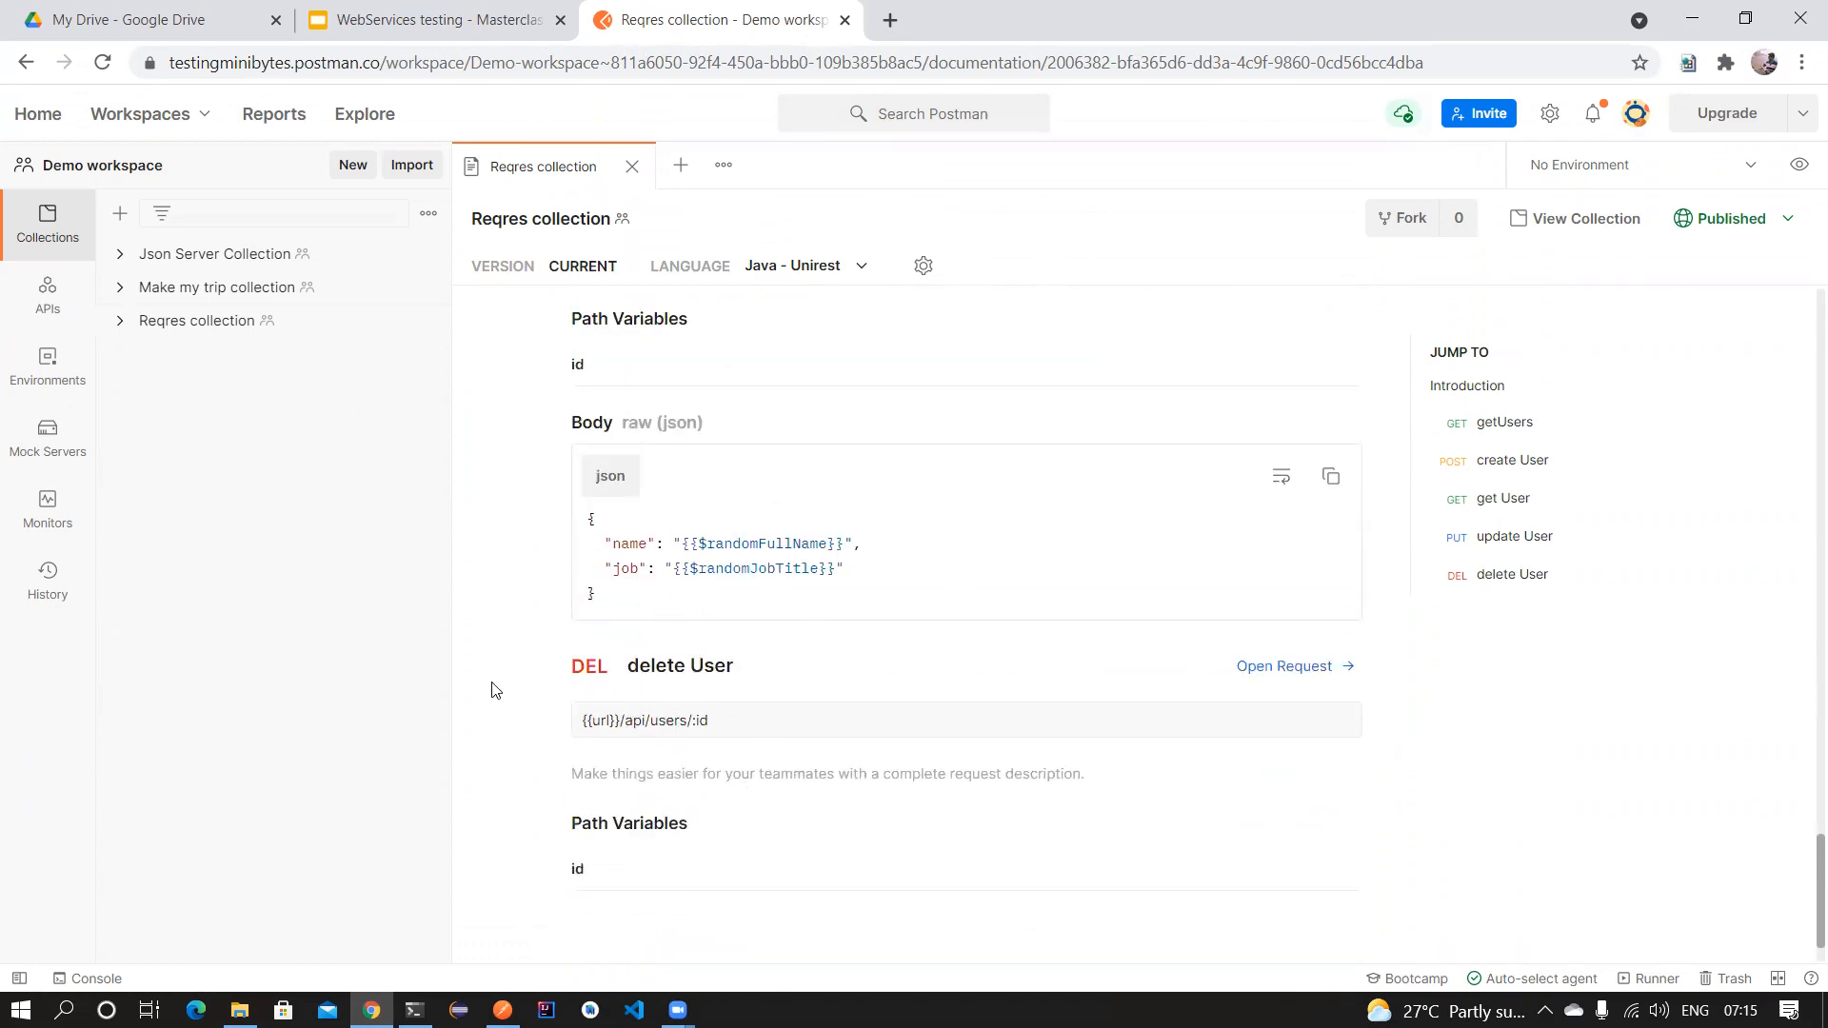
scroll(799, 848, "up", 15)
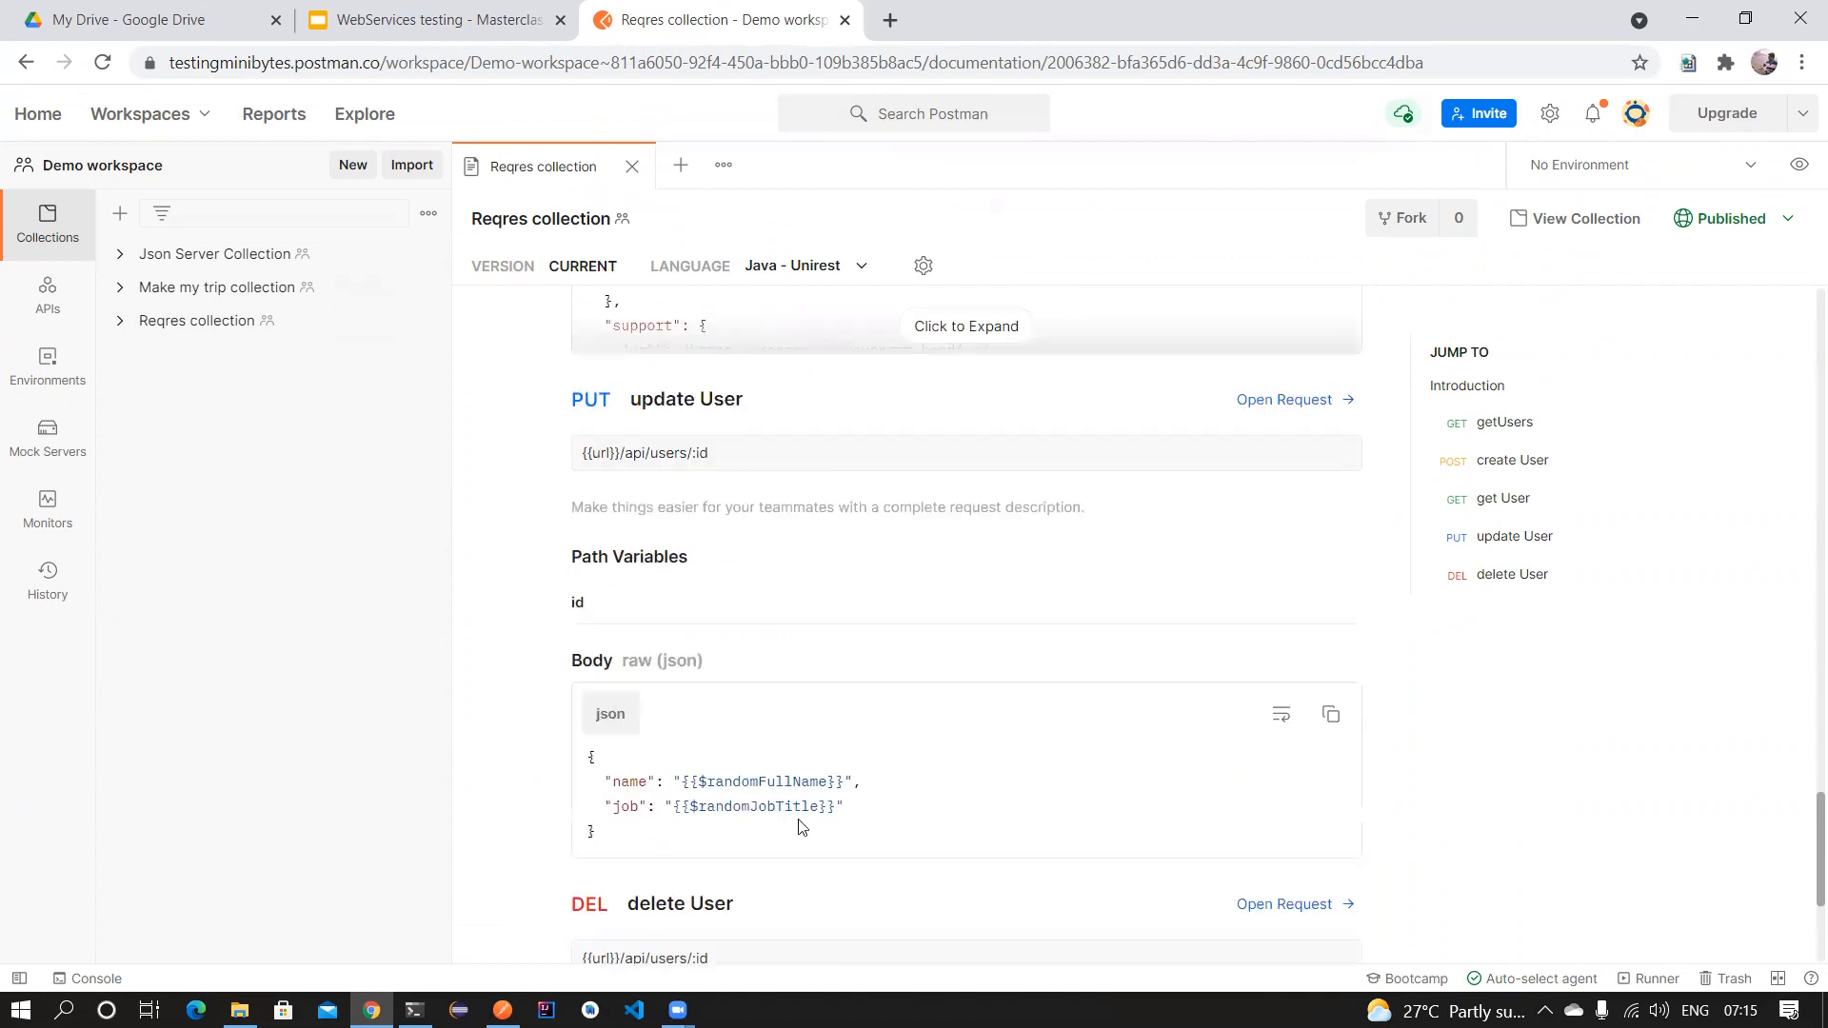
scroll(804, 829, "down", 1)
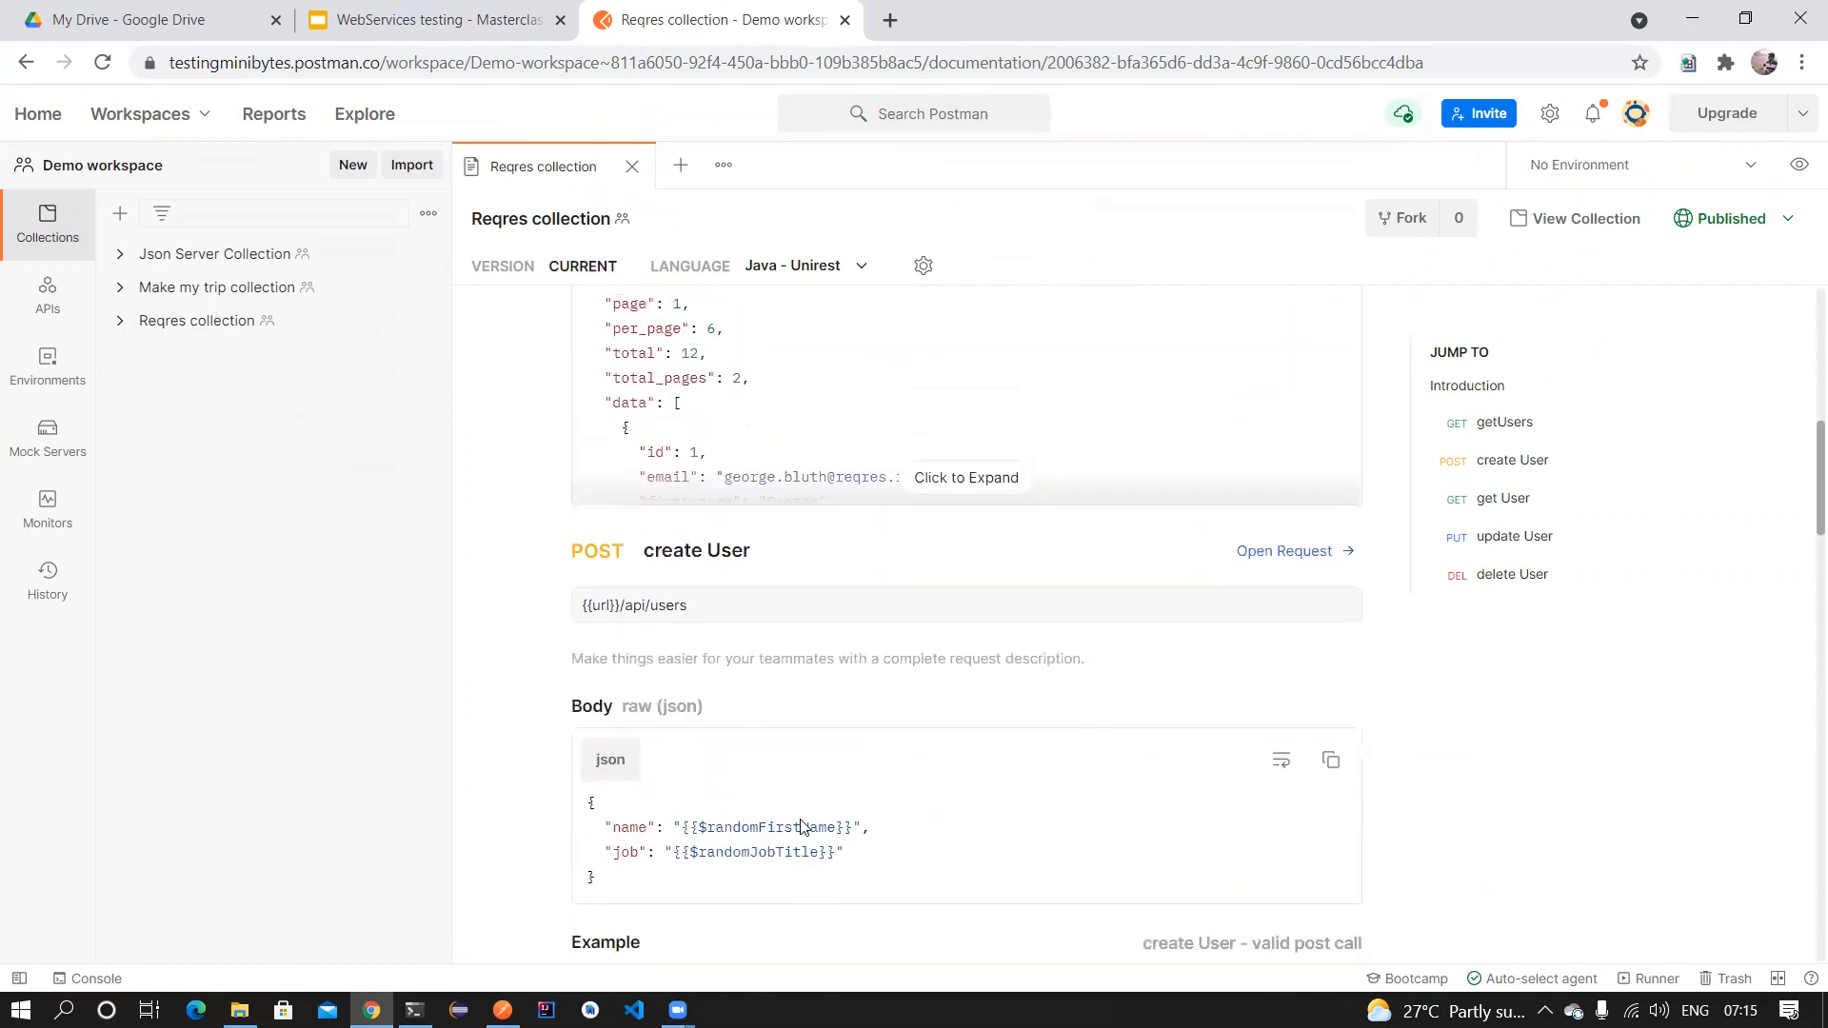
scroll(805, 828, "up", 1)
left_click(1790, 223)
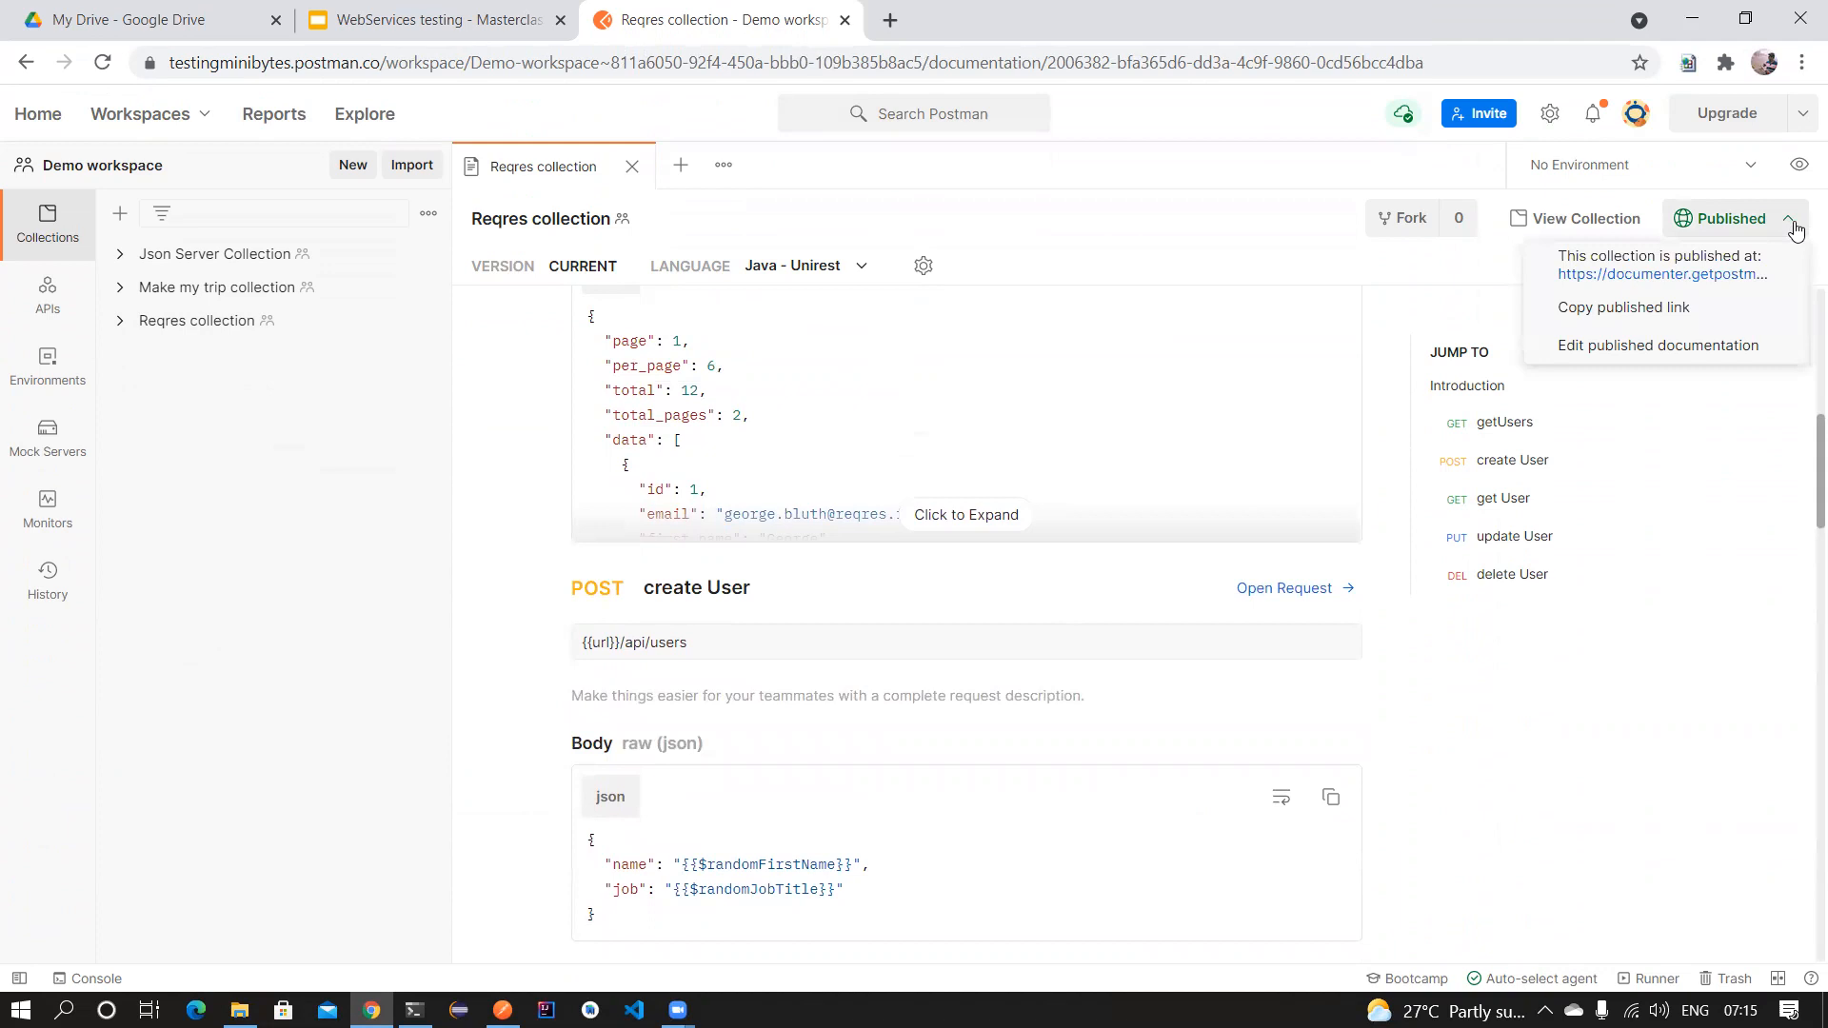
left_click(1639, 320)
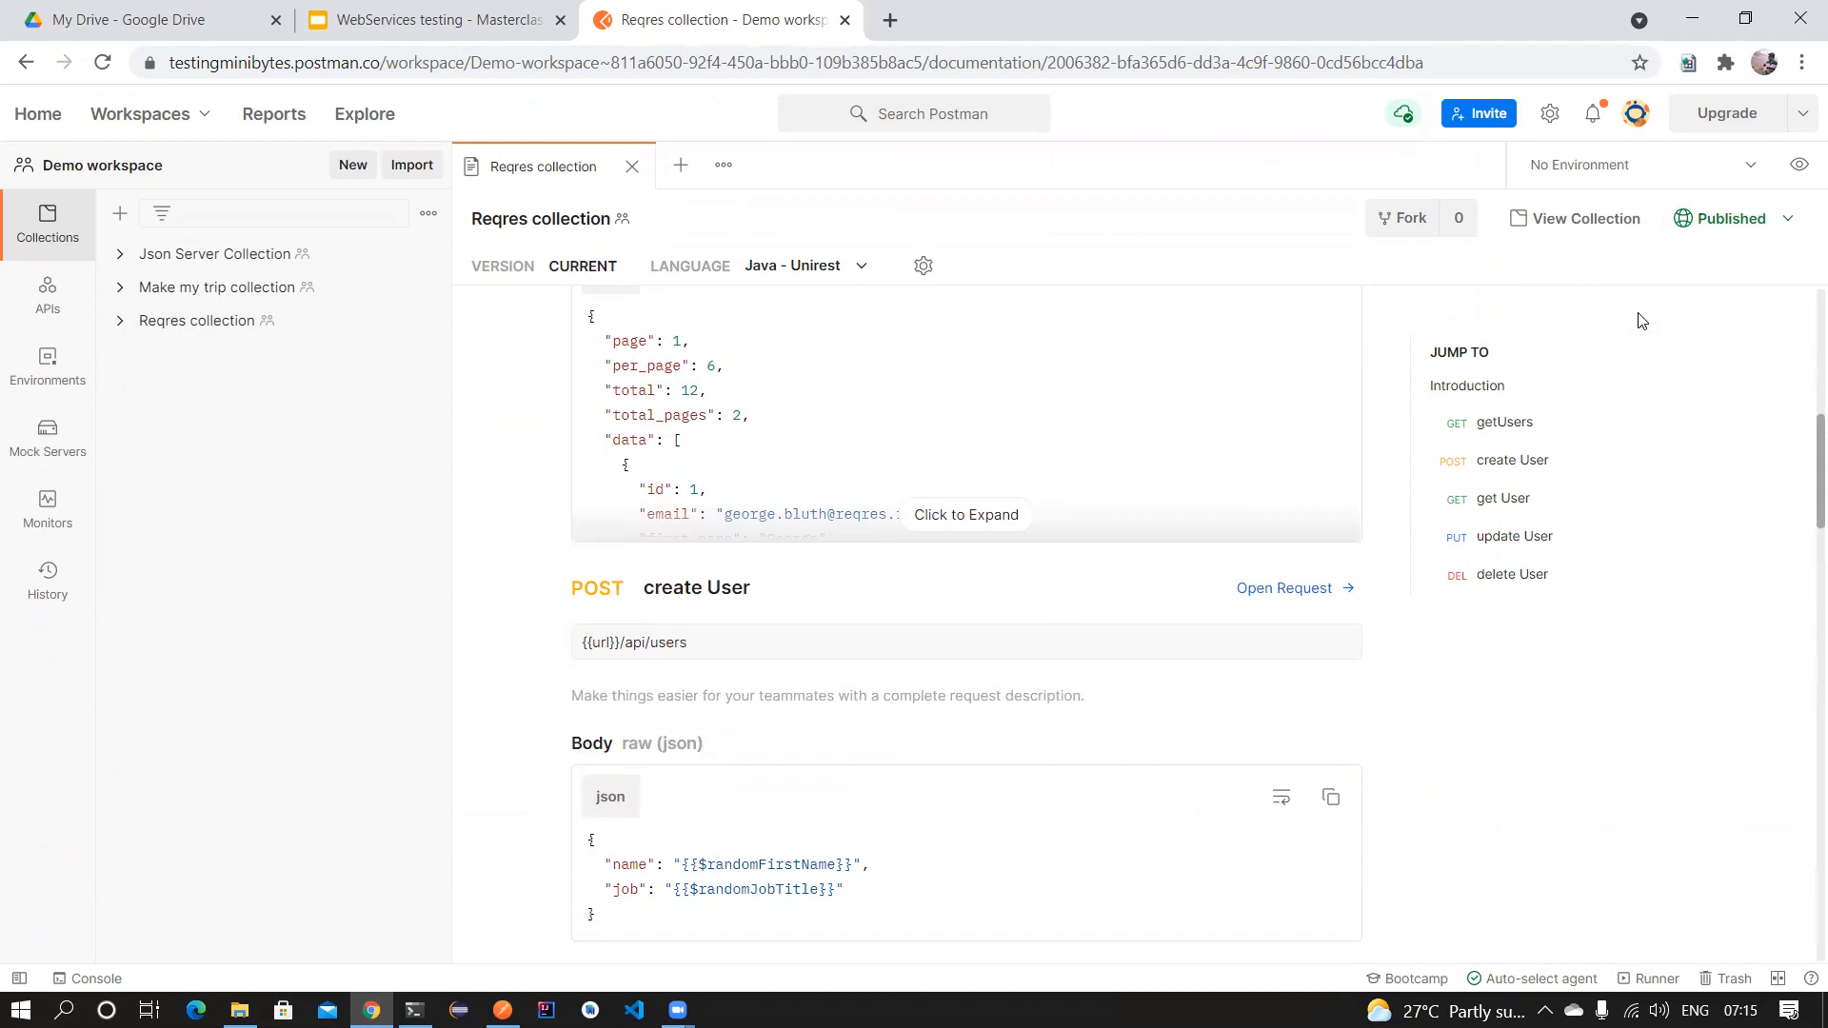
Close the My Drive browser tab and load the copied documentation link in a new tab.
left_click(943, 65)
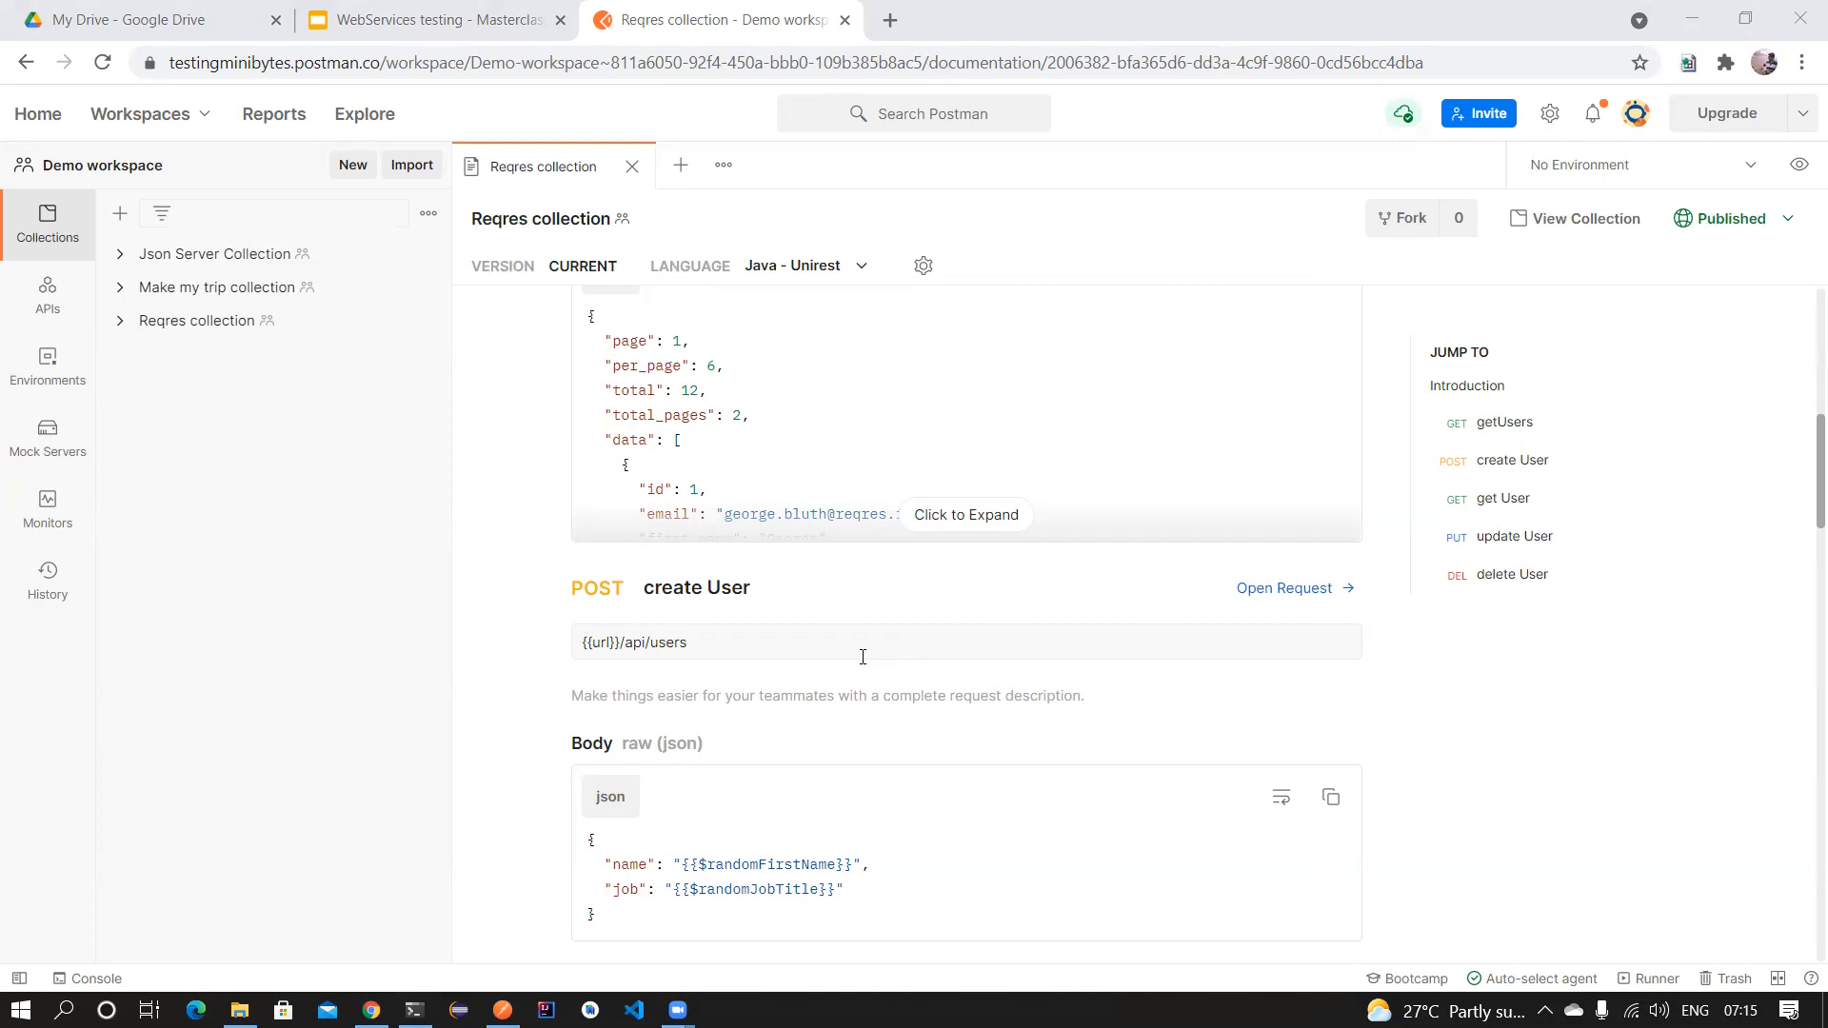
left_click(276, 20)
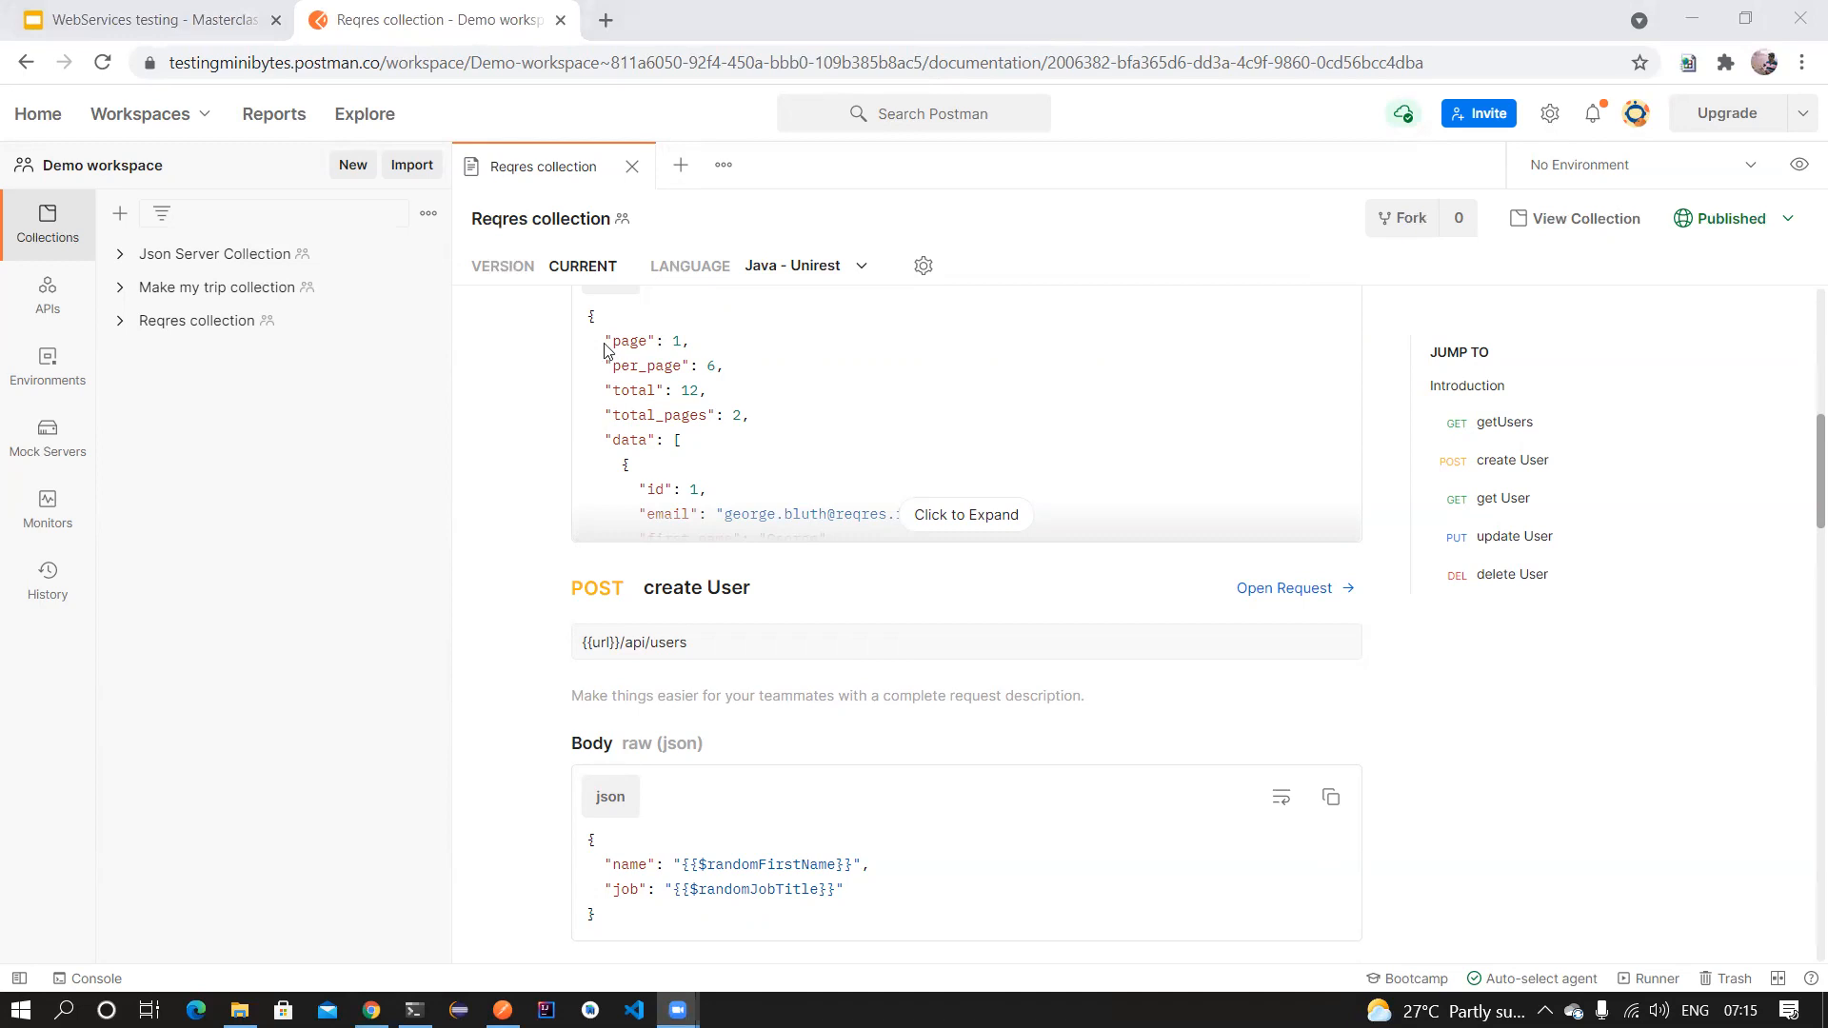
key("ctrl+t")
left_click(522, 76)
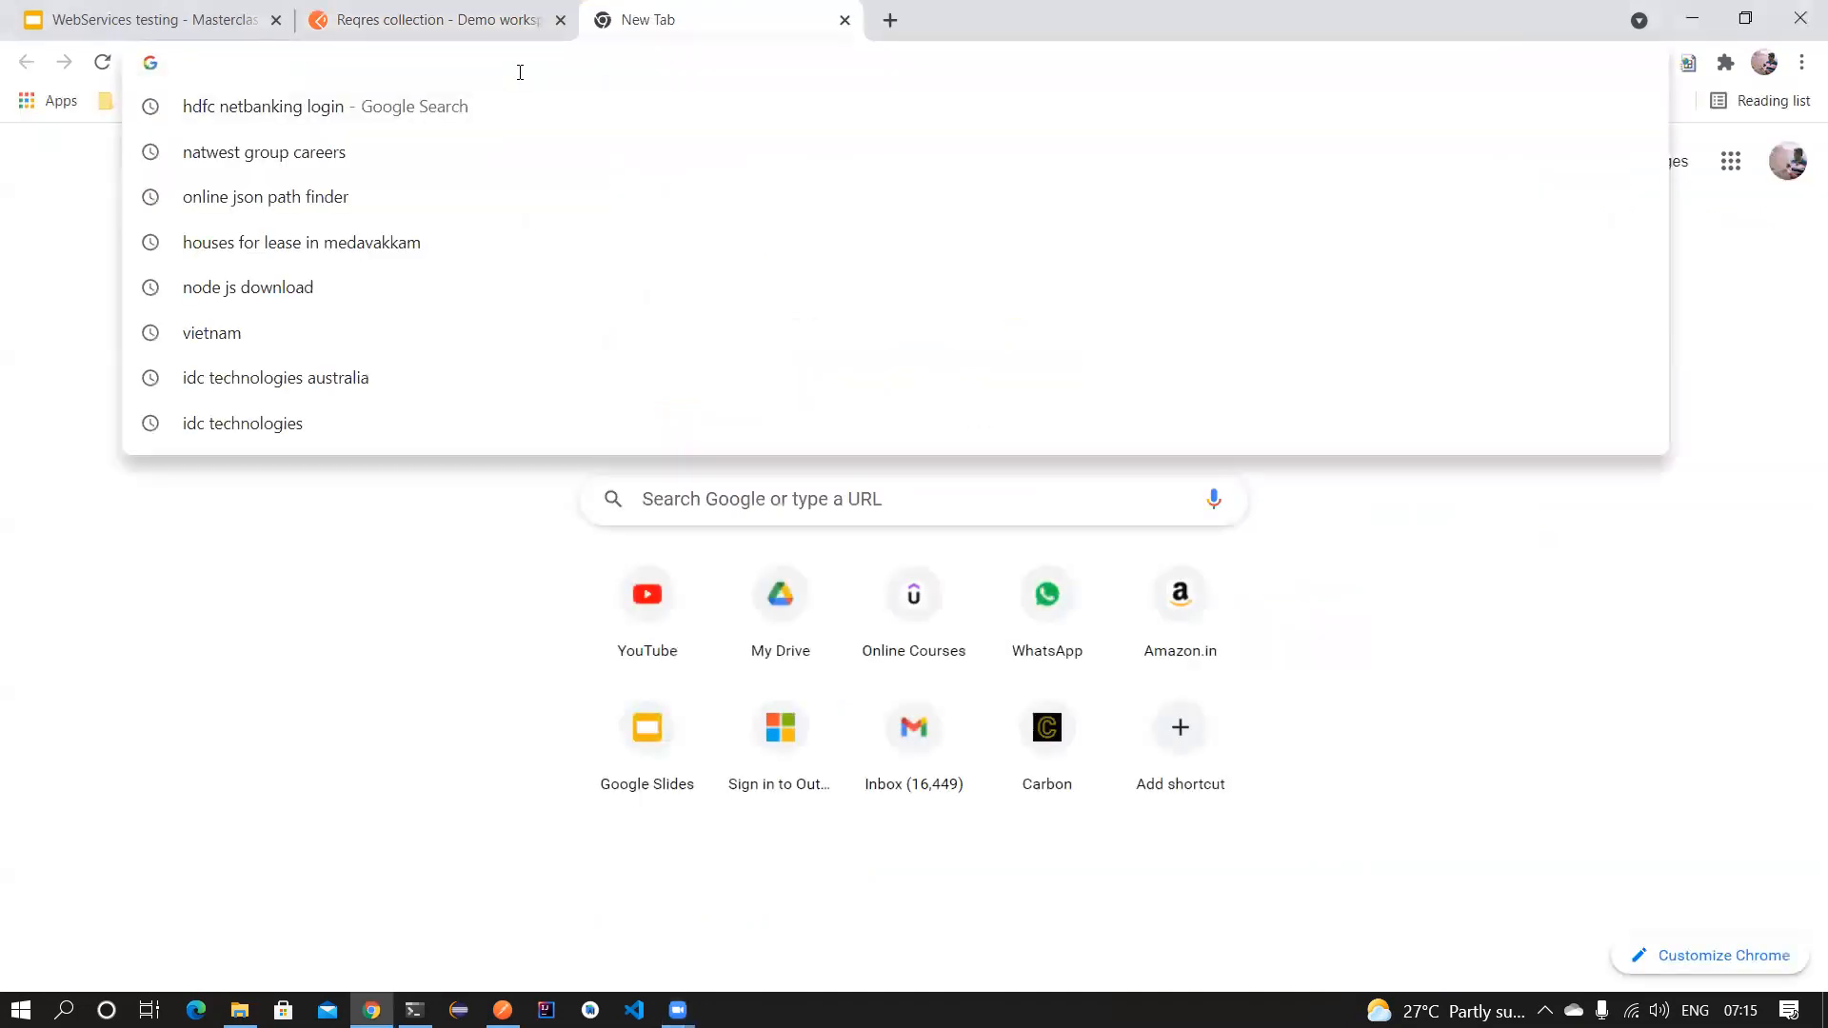
key("ctrl+v")
key("Return")
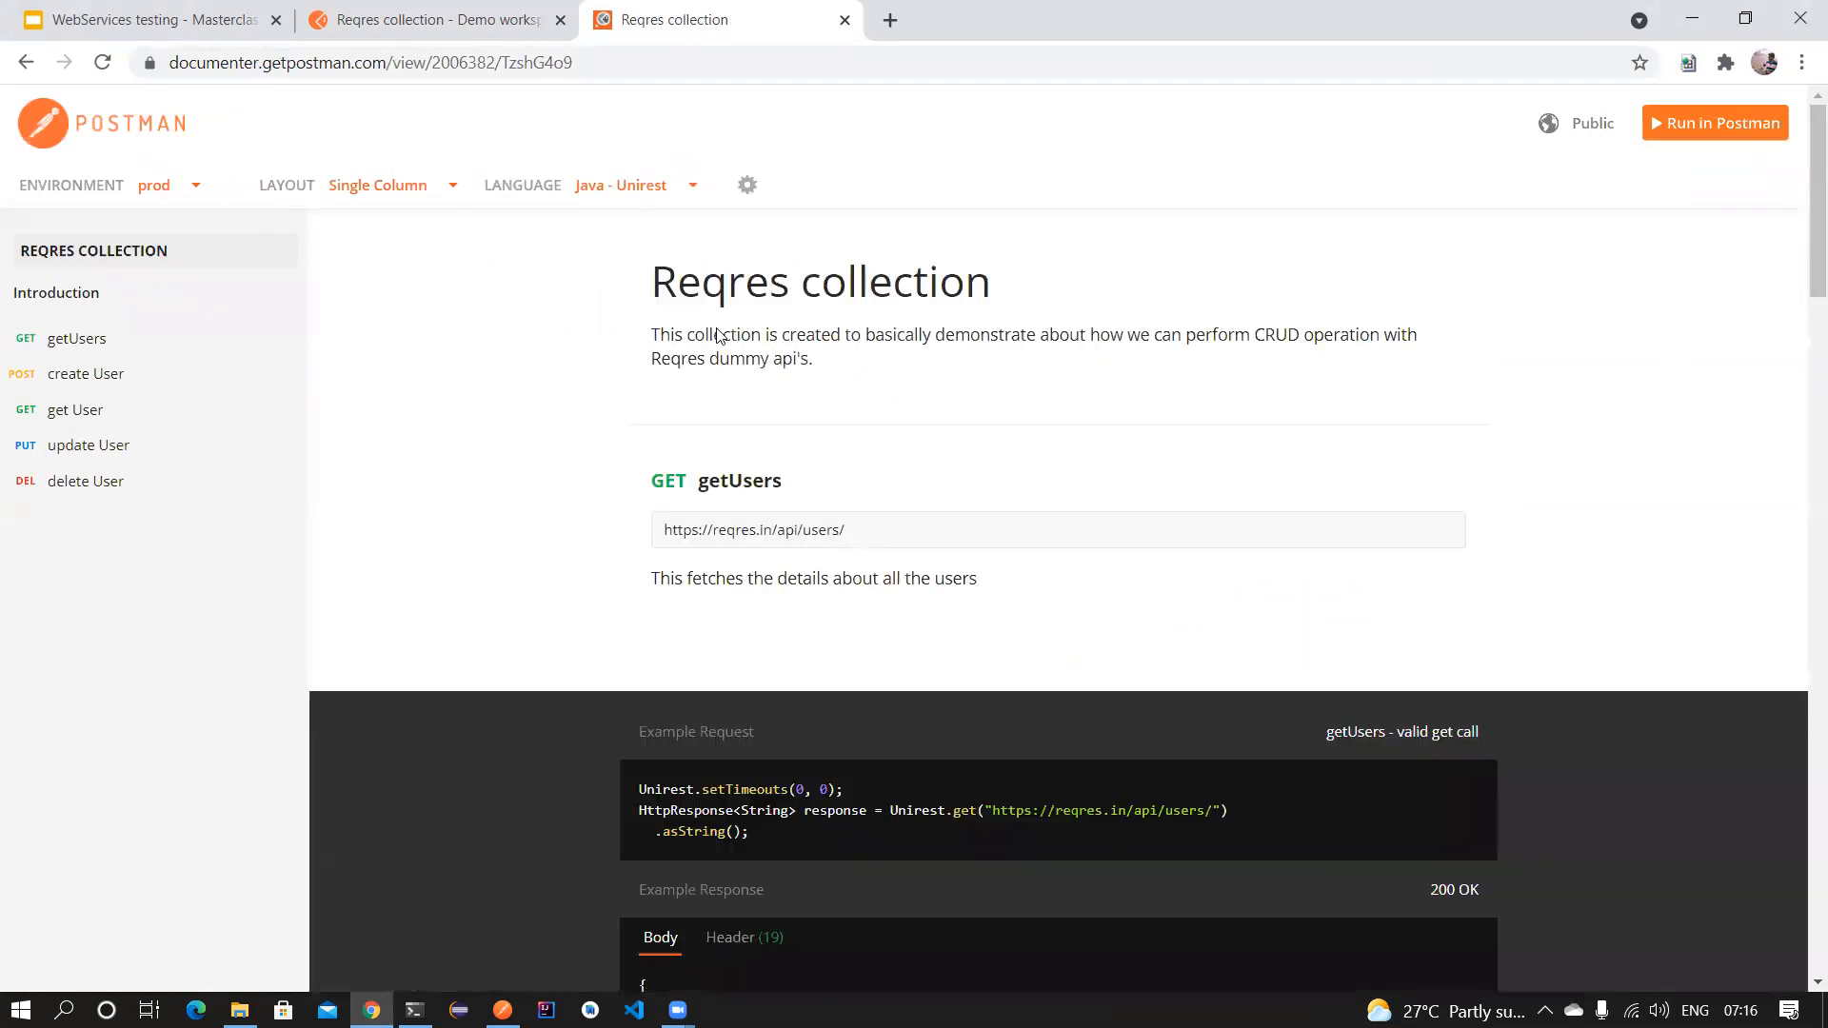
Review the published Reqres documentation from the introduction and getUsers through to the last request.
scroll(433, 409, "down", 12)
scroll(970, 462, "down", 8)
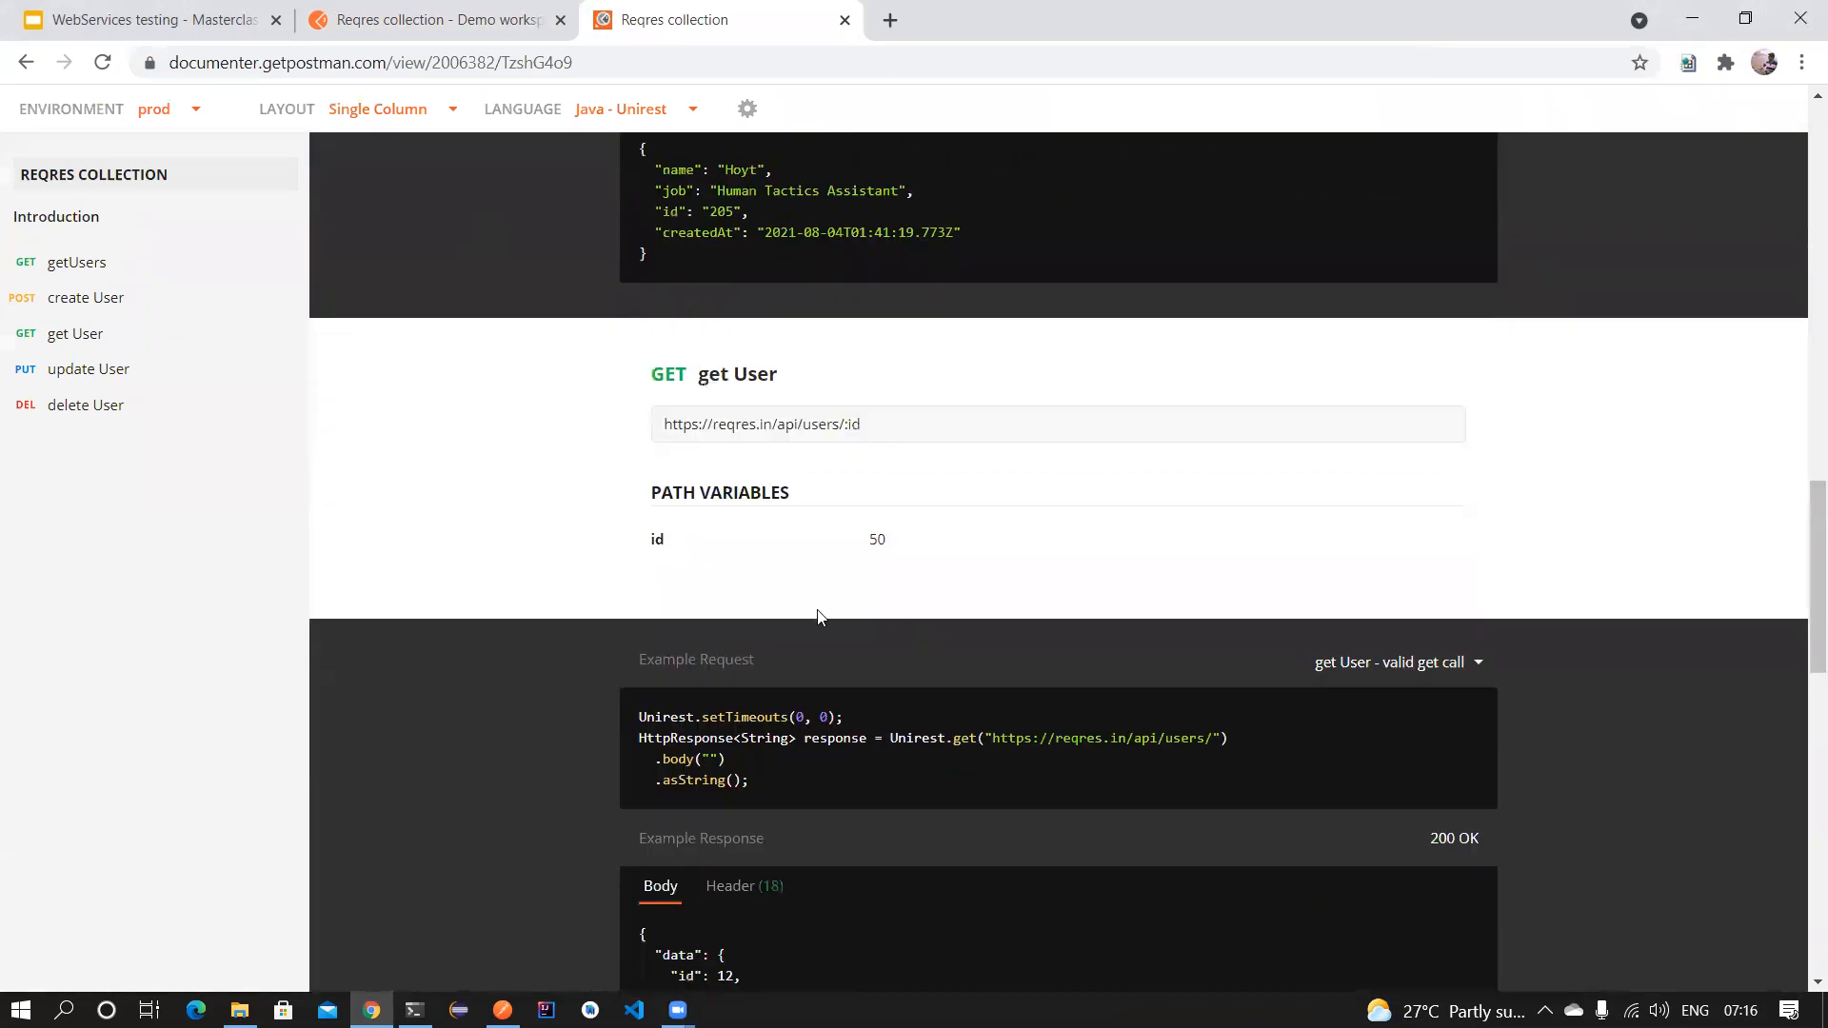
scroll(567, 538, "down", 4)
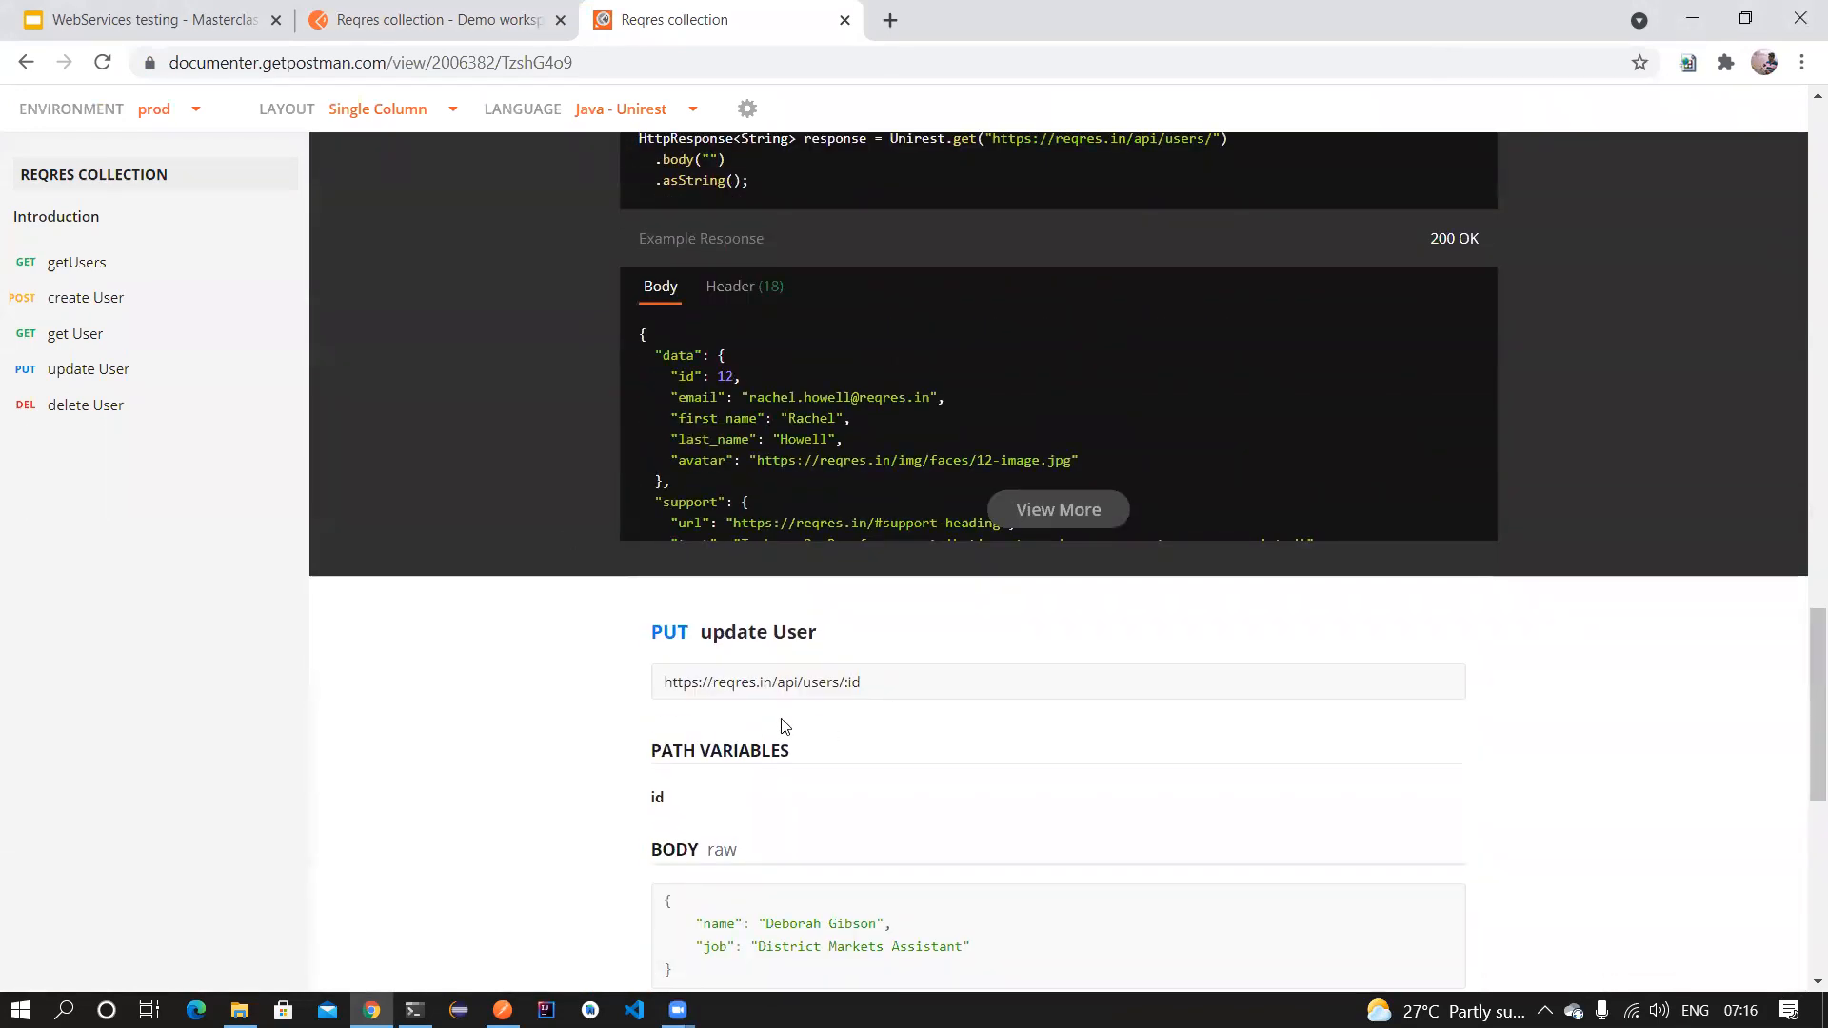
scroll(785, 726, "down", 8)
scroll(824, 628, "up", 9)
scroll(819, 687, "up", 20)
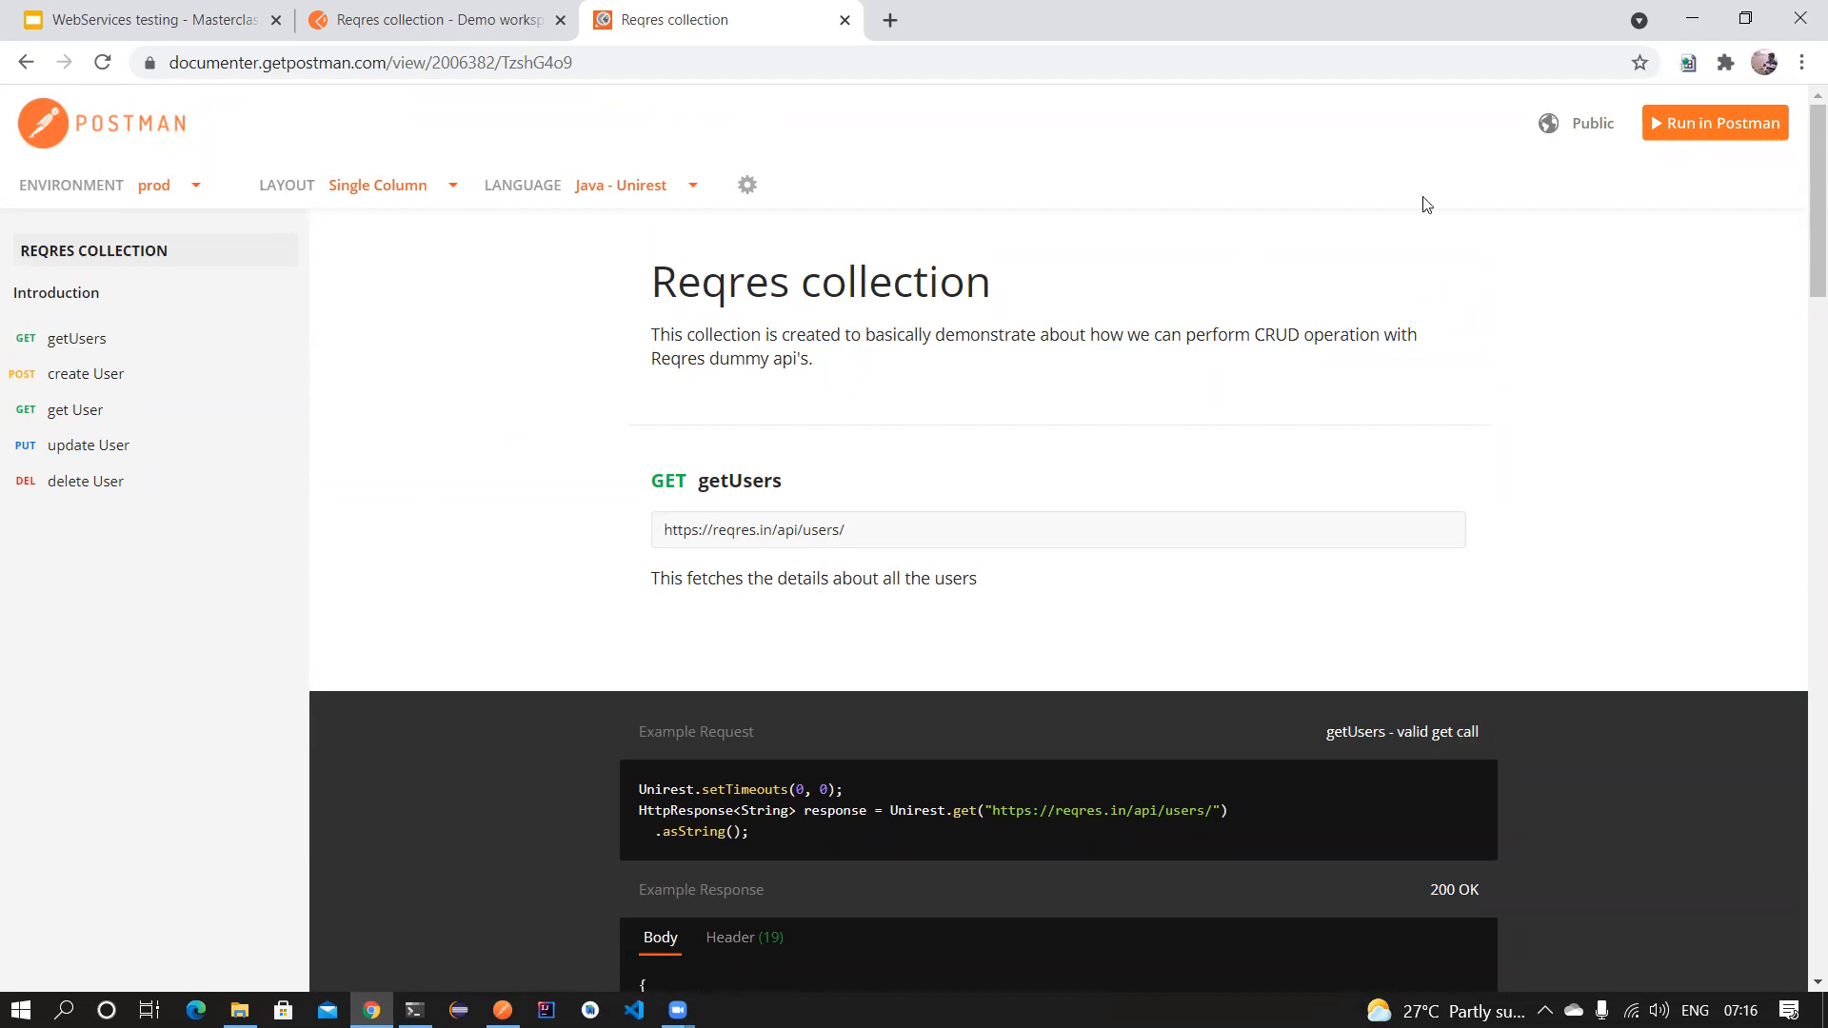
View the workspace choices for importing the published collection into Postman for Windows, and dismiss the import without importing.
left_click(1676, 126)
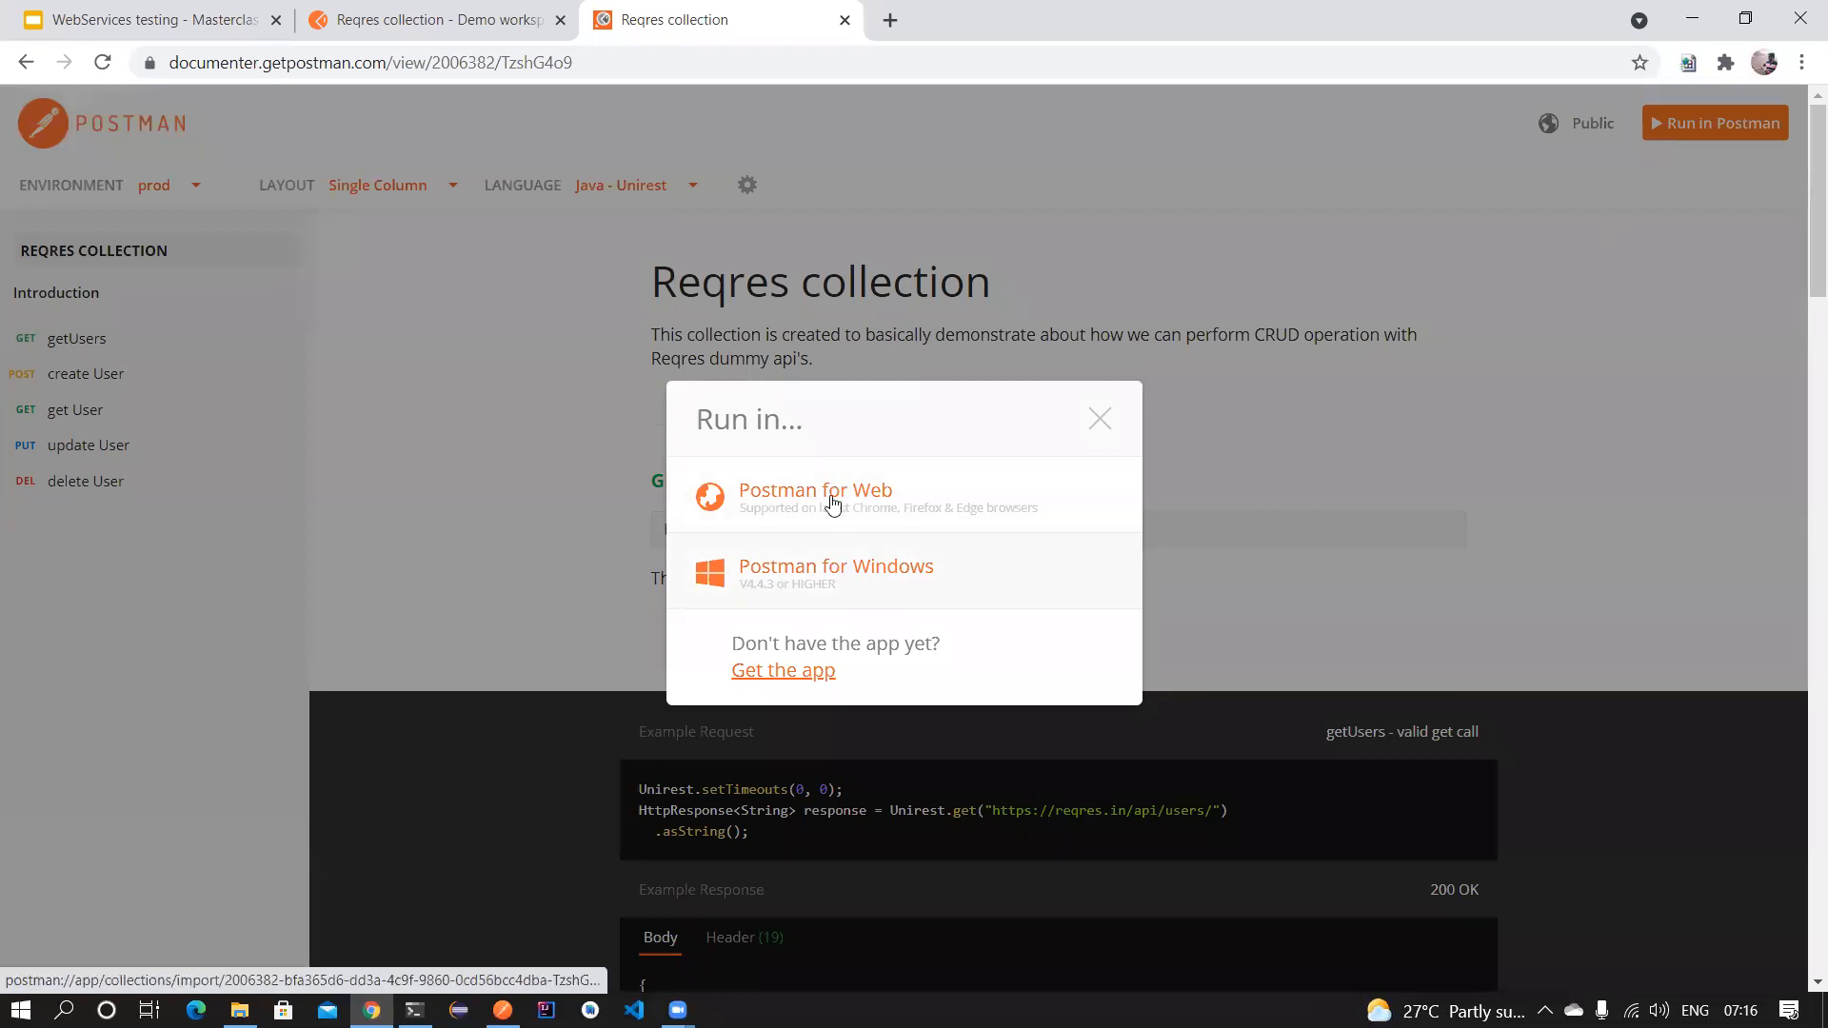
left_click(845, 571)
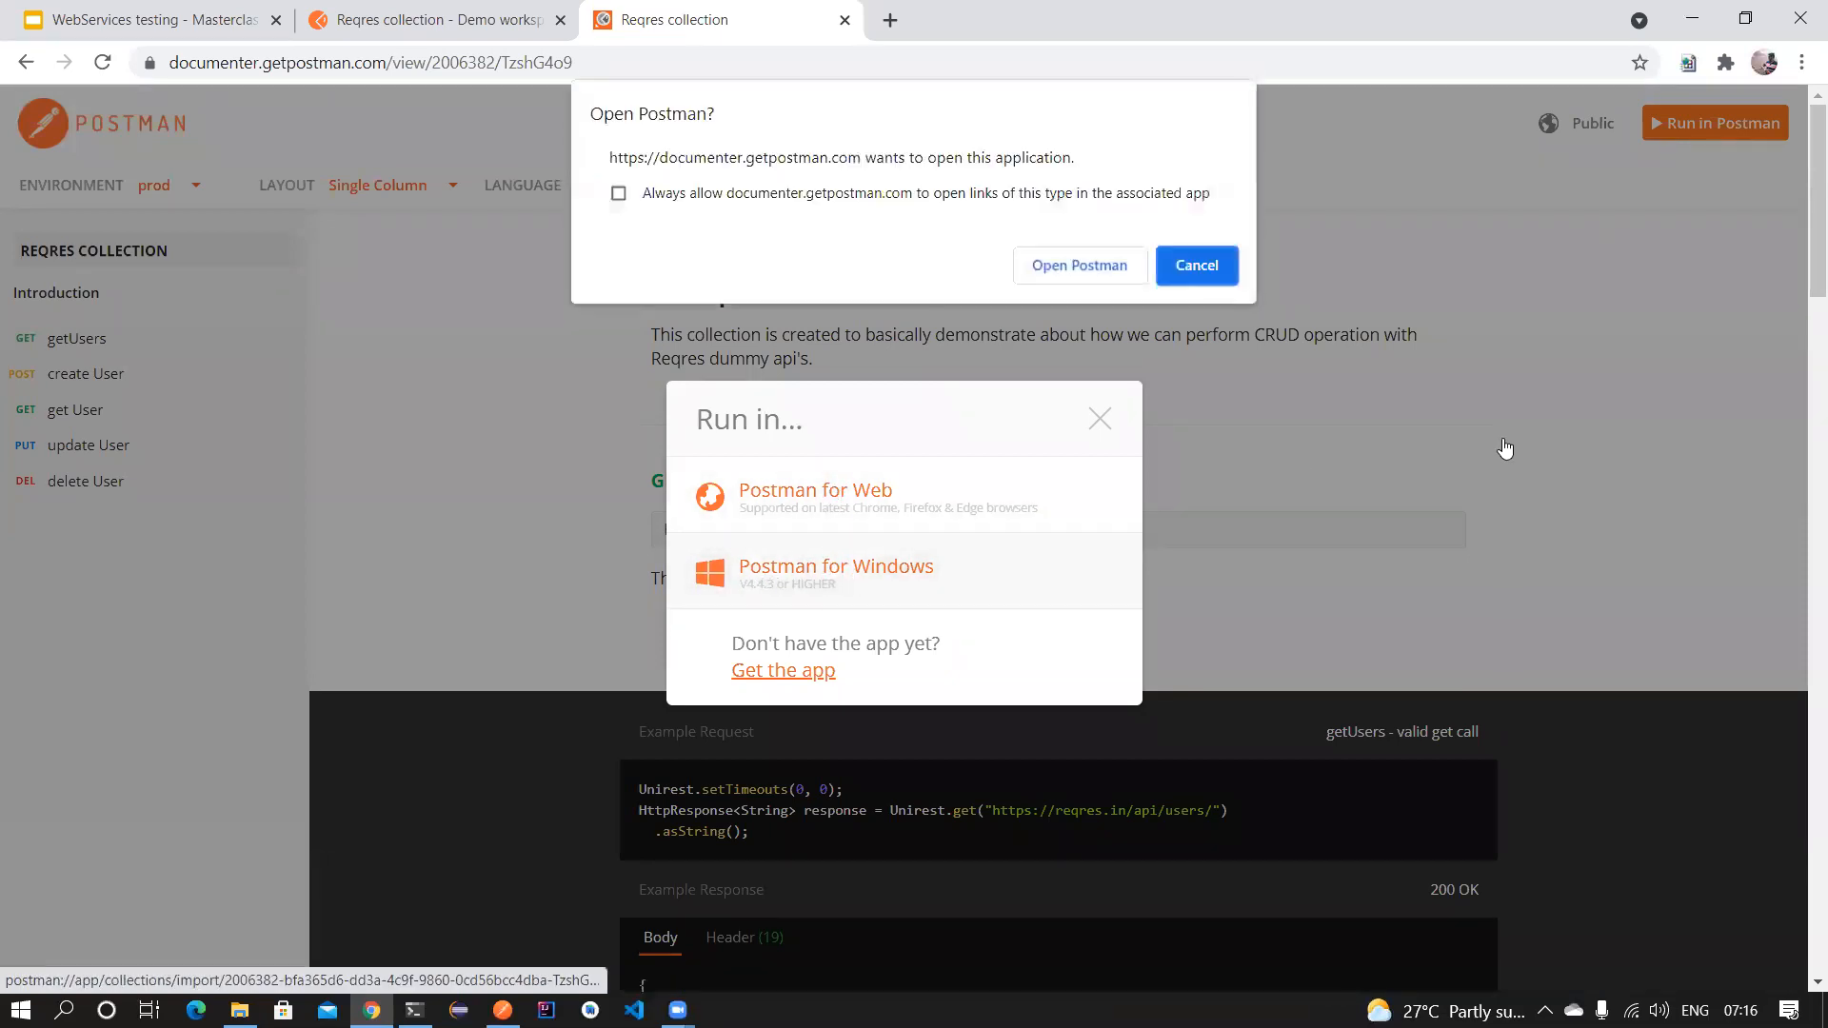
left_click(1057, 271)
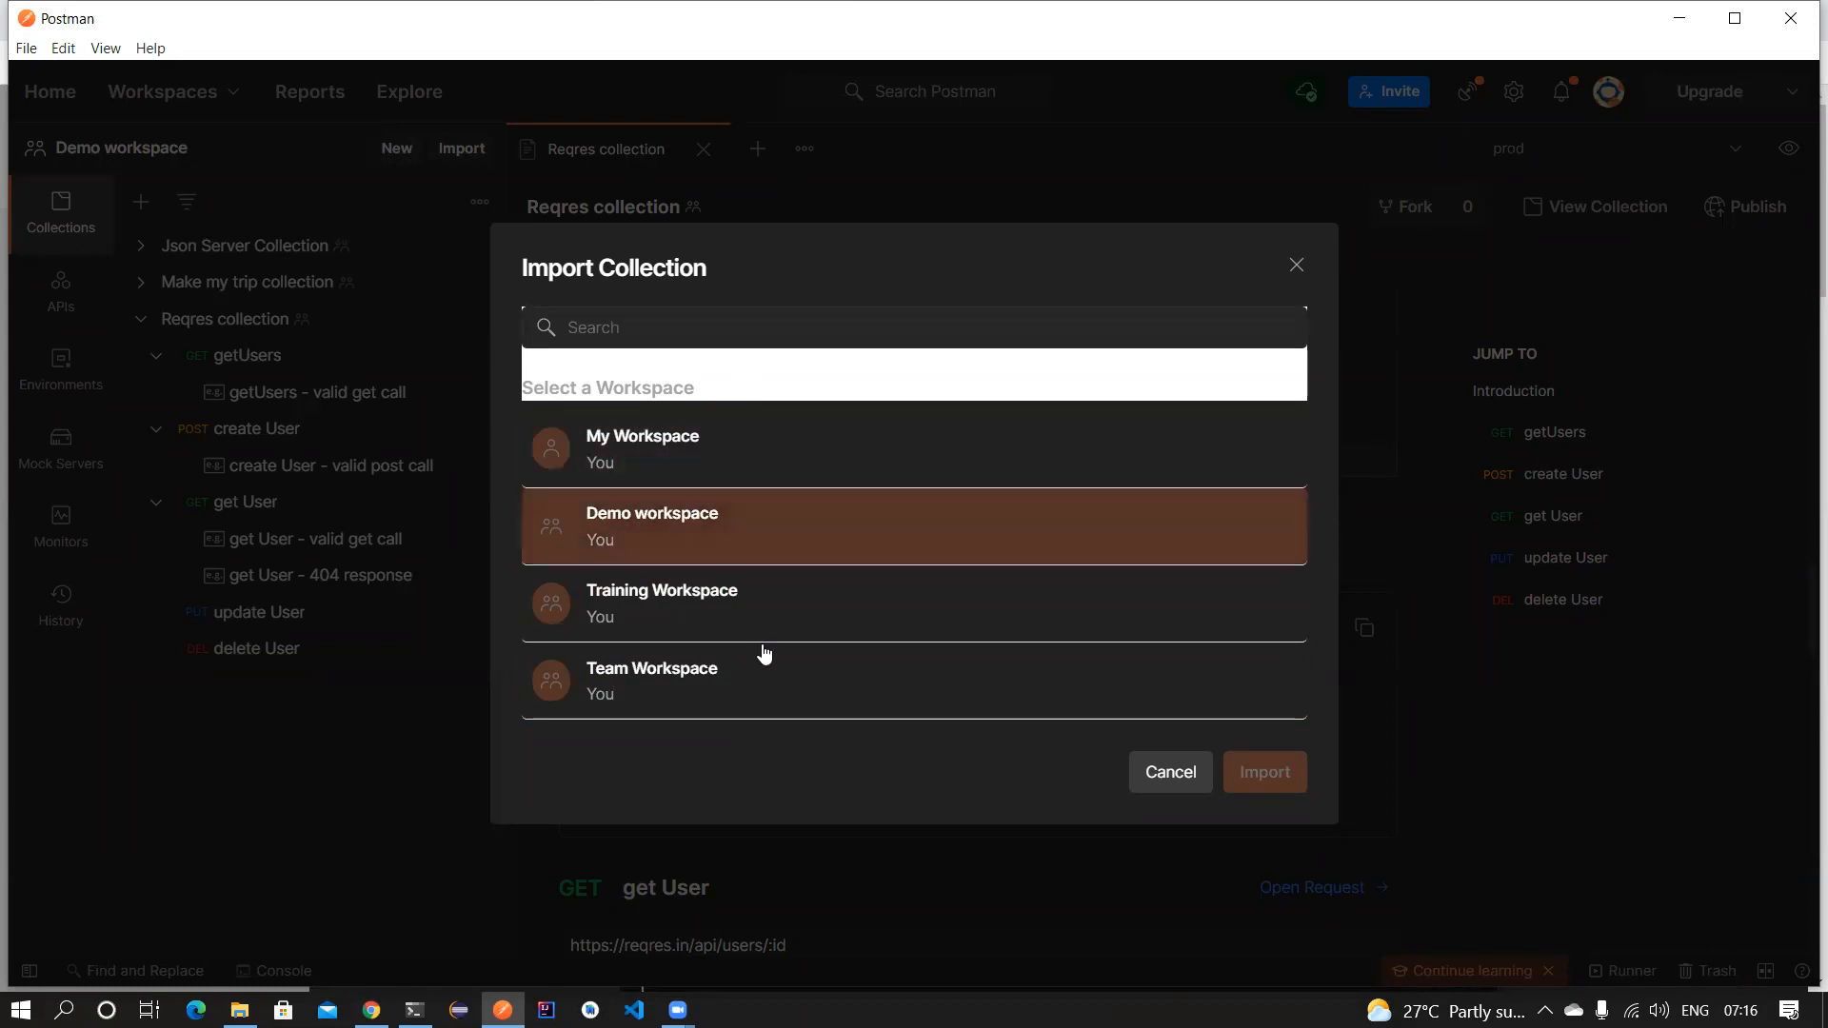
left_click(1297, 266)
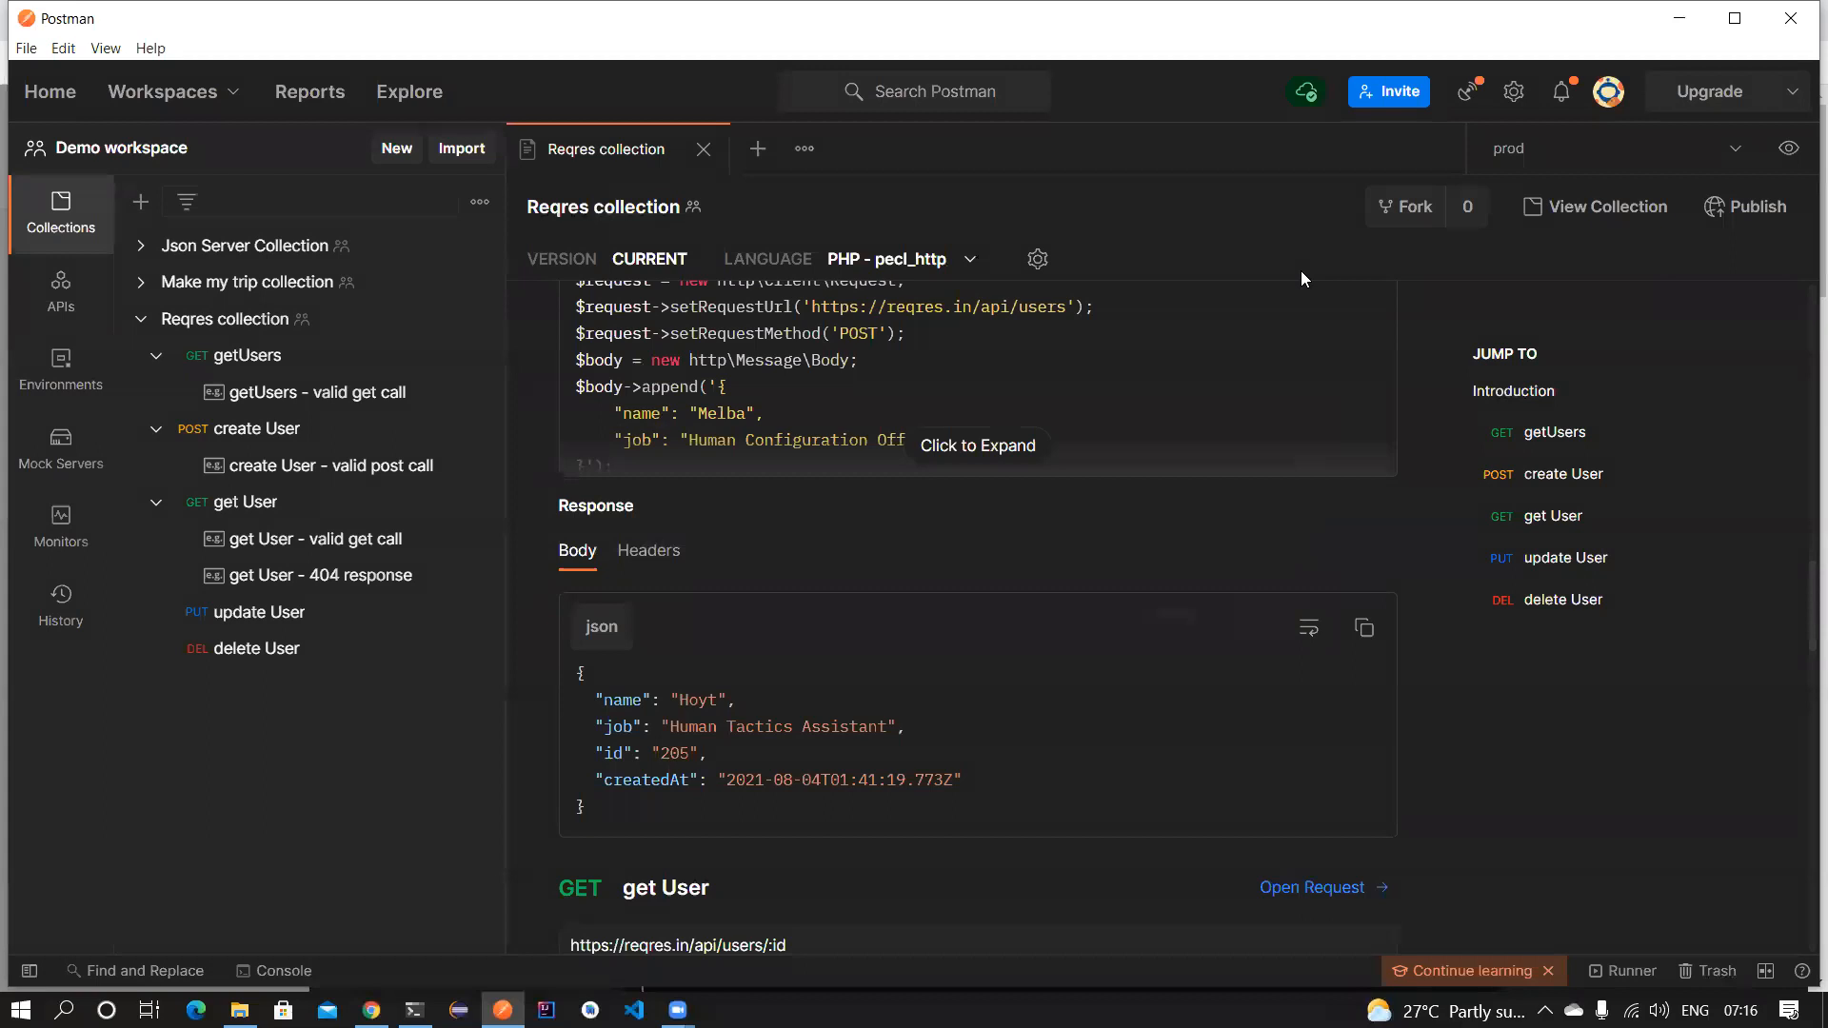
Close the Reqres collection documentation in the Postman app, return to the published page in Chrome and dismiss its Run in dialog.
left_click(704, 148)
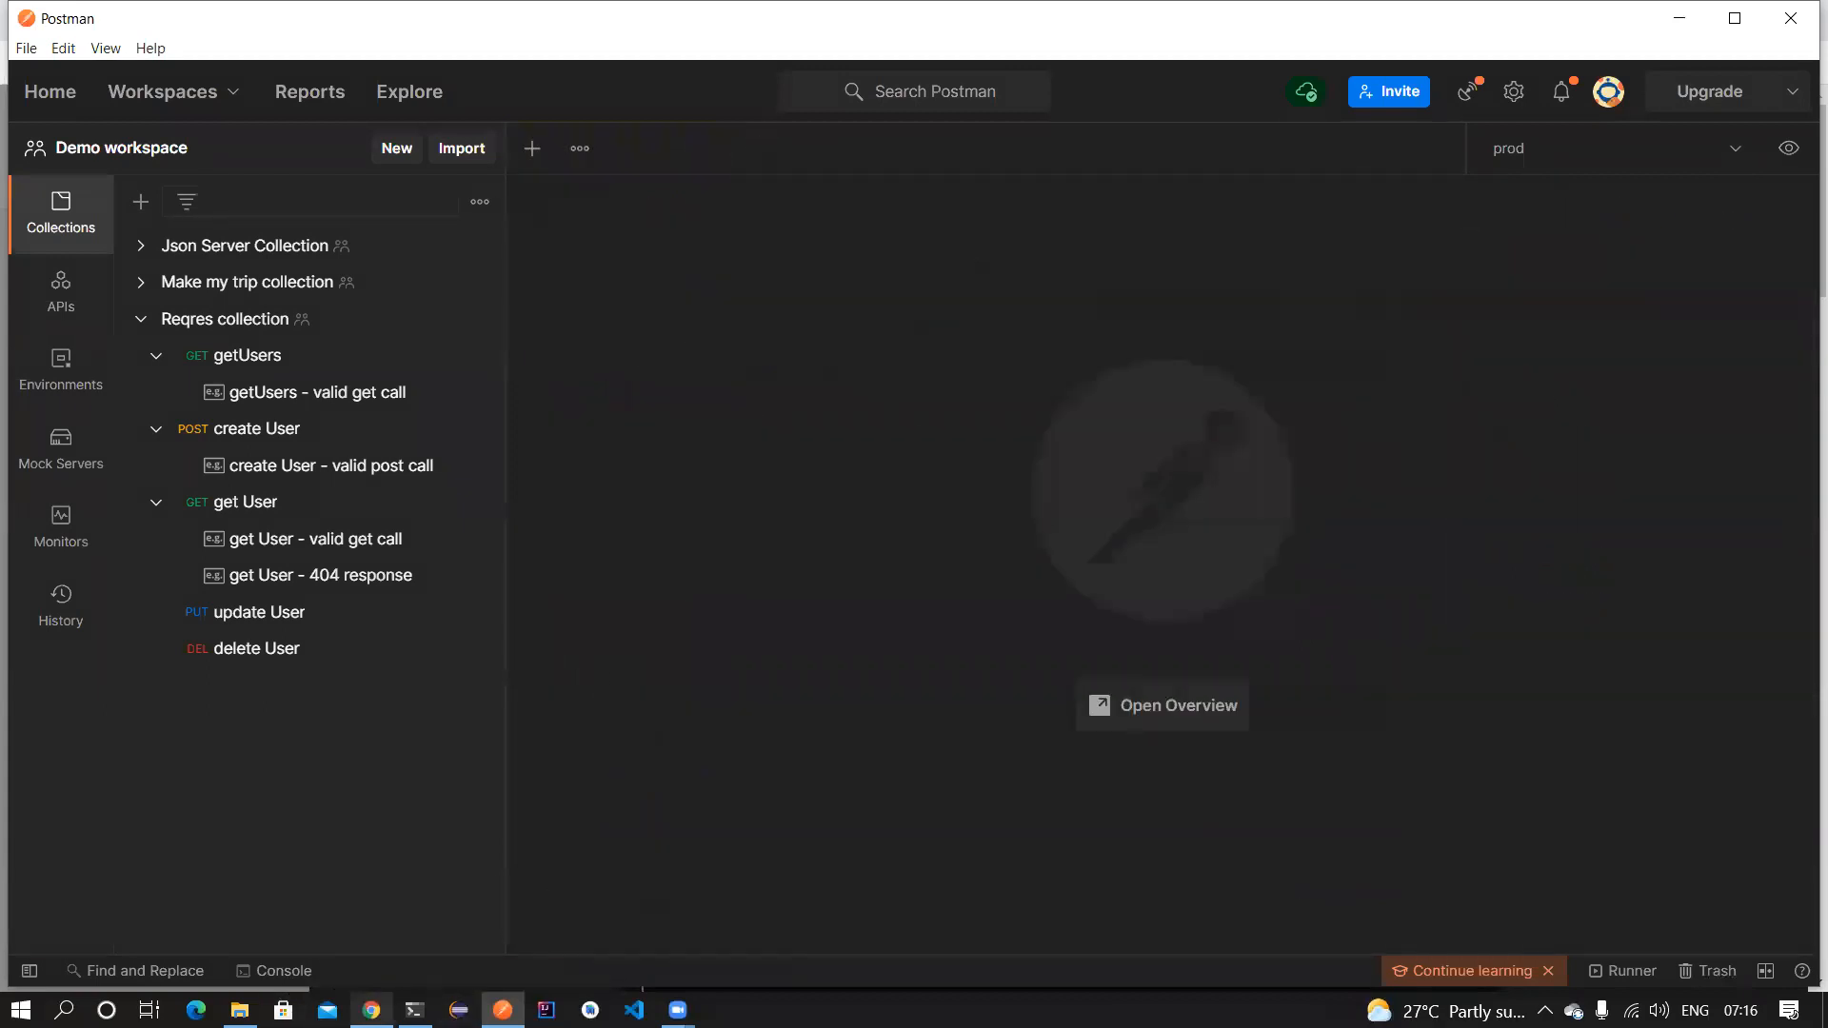
left_click(371, 1010)
left_click(1100, 419)
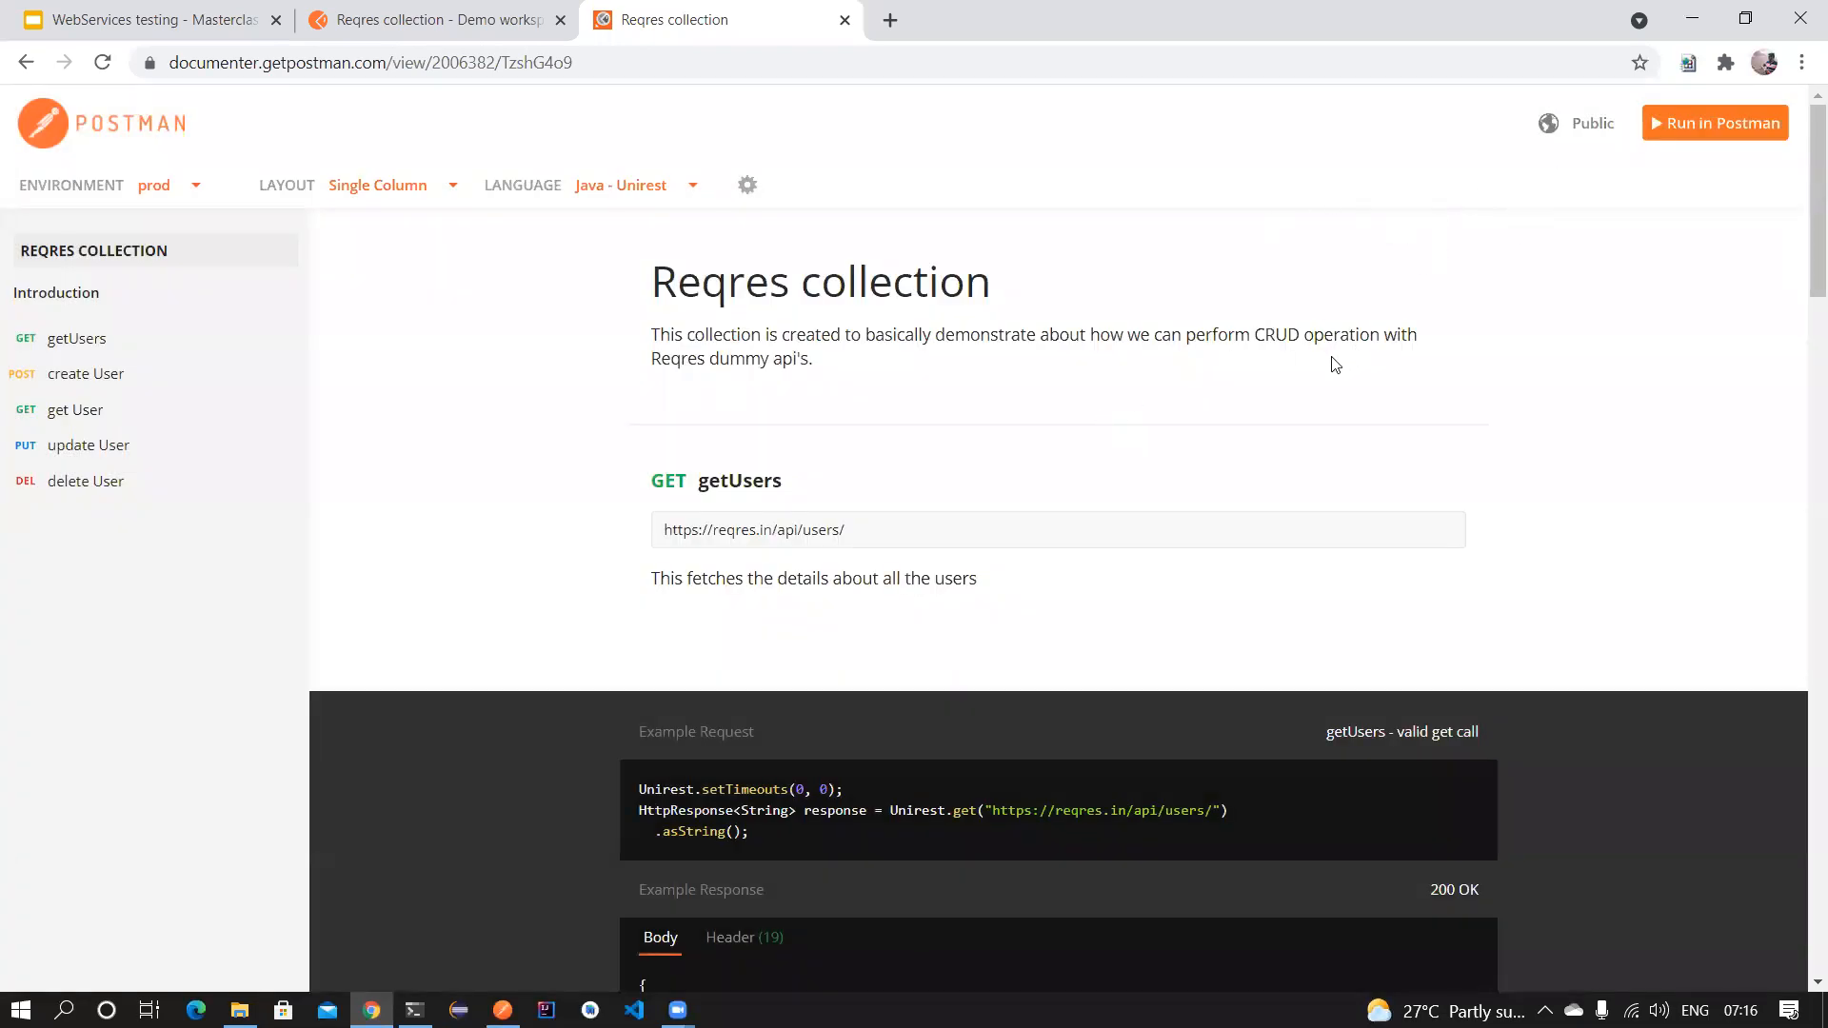
Look over the published requests and the Java - Unirest language settings down to Prettify, closing the settings without saving.
scroll(503, 551, "down", 10)
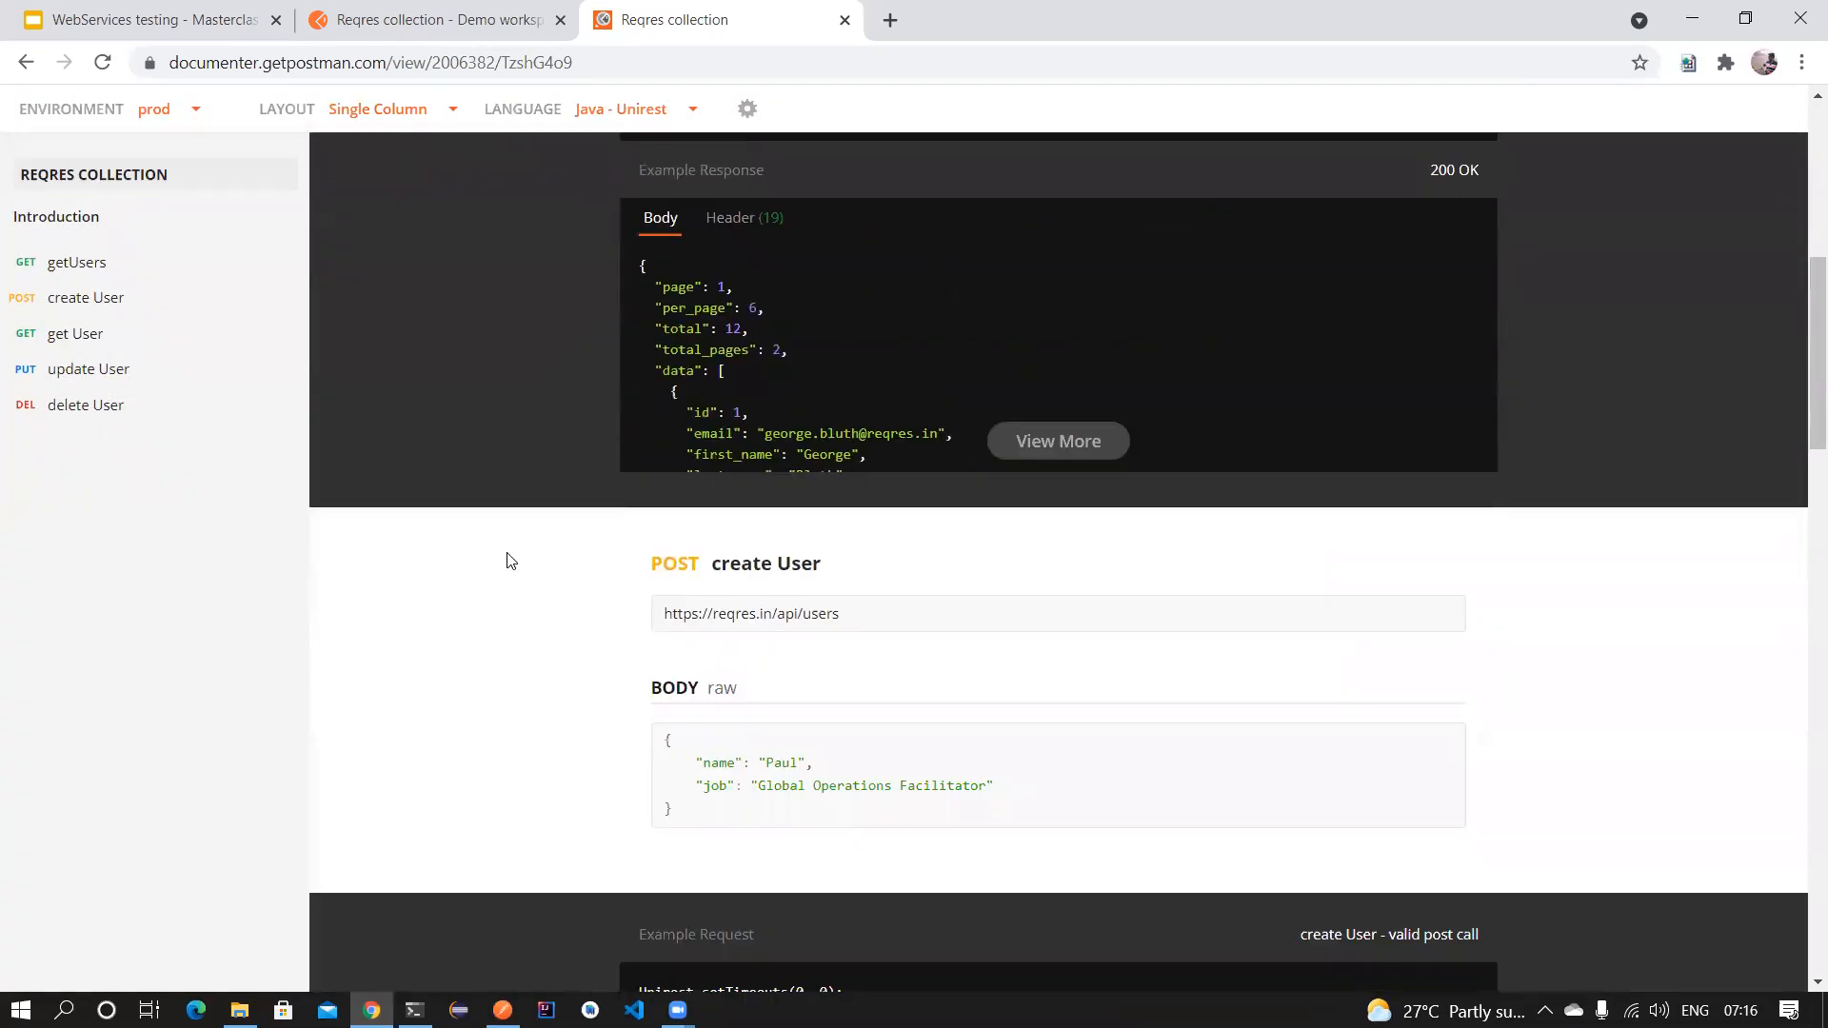
scroll(507, 560, "down", 12)
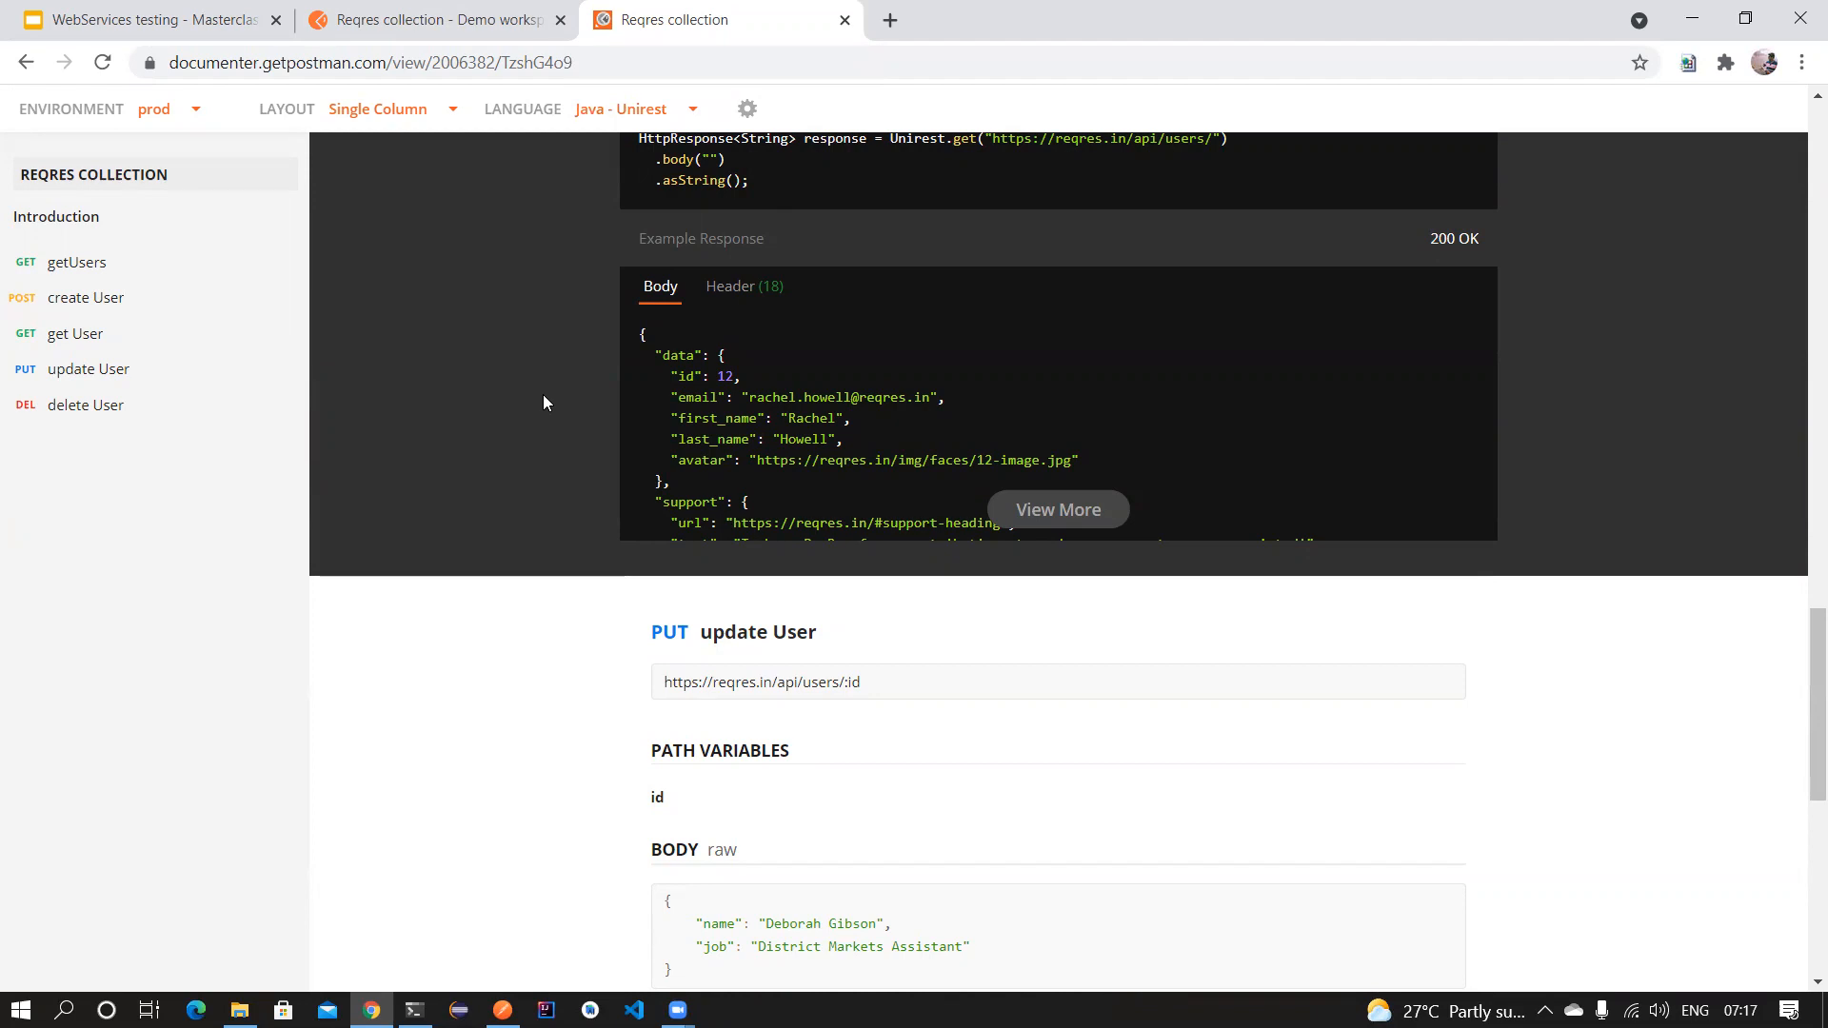
scroll(543, 396, "up", 5)
scroll(547, 403, "up", 10)
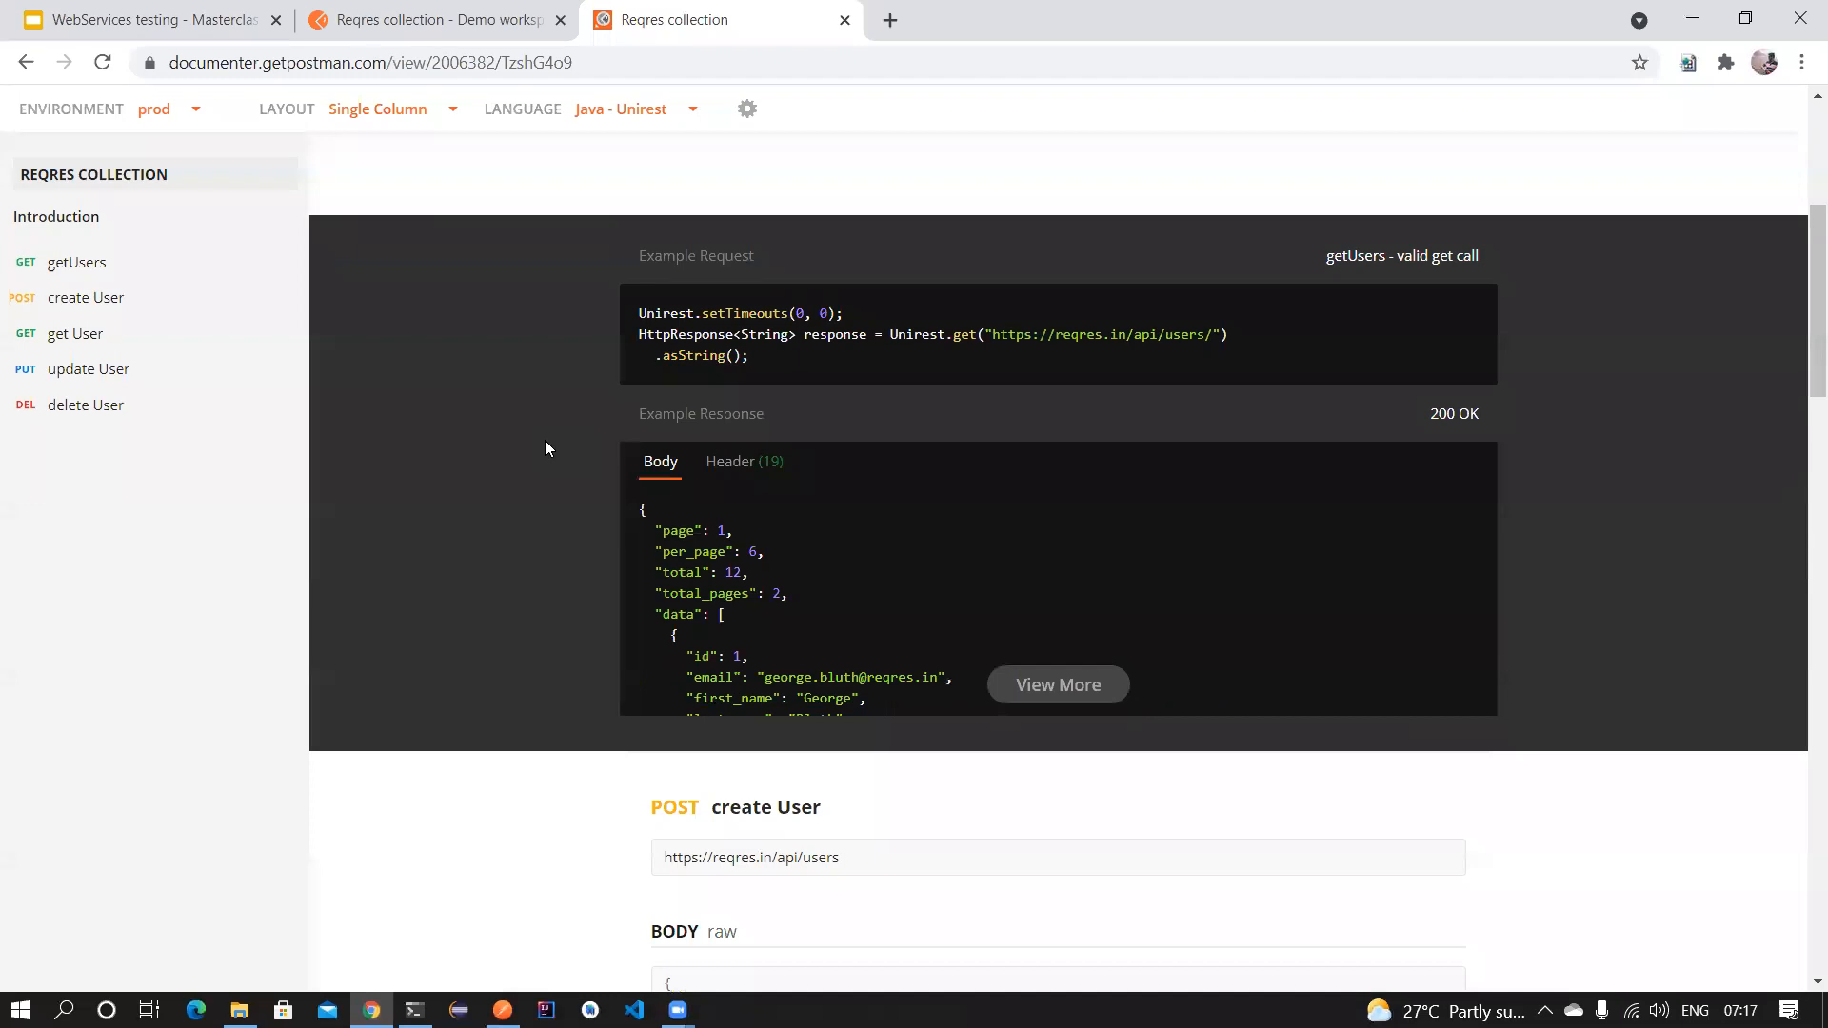
left_click(747, 110)
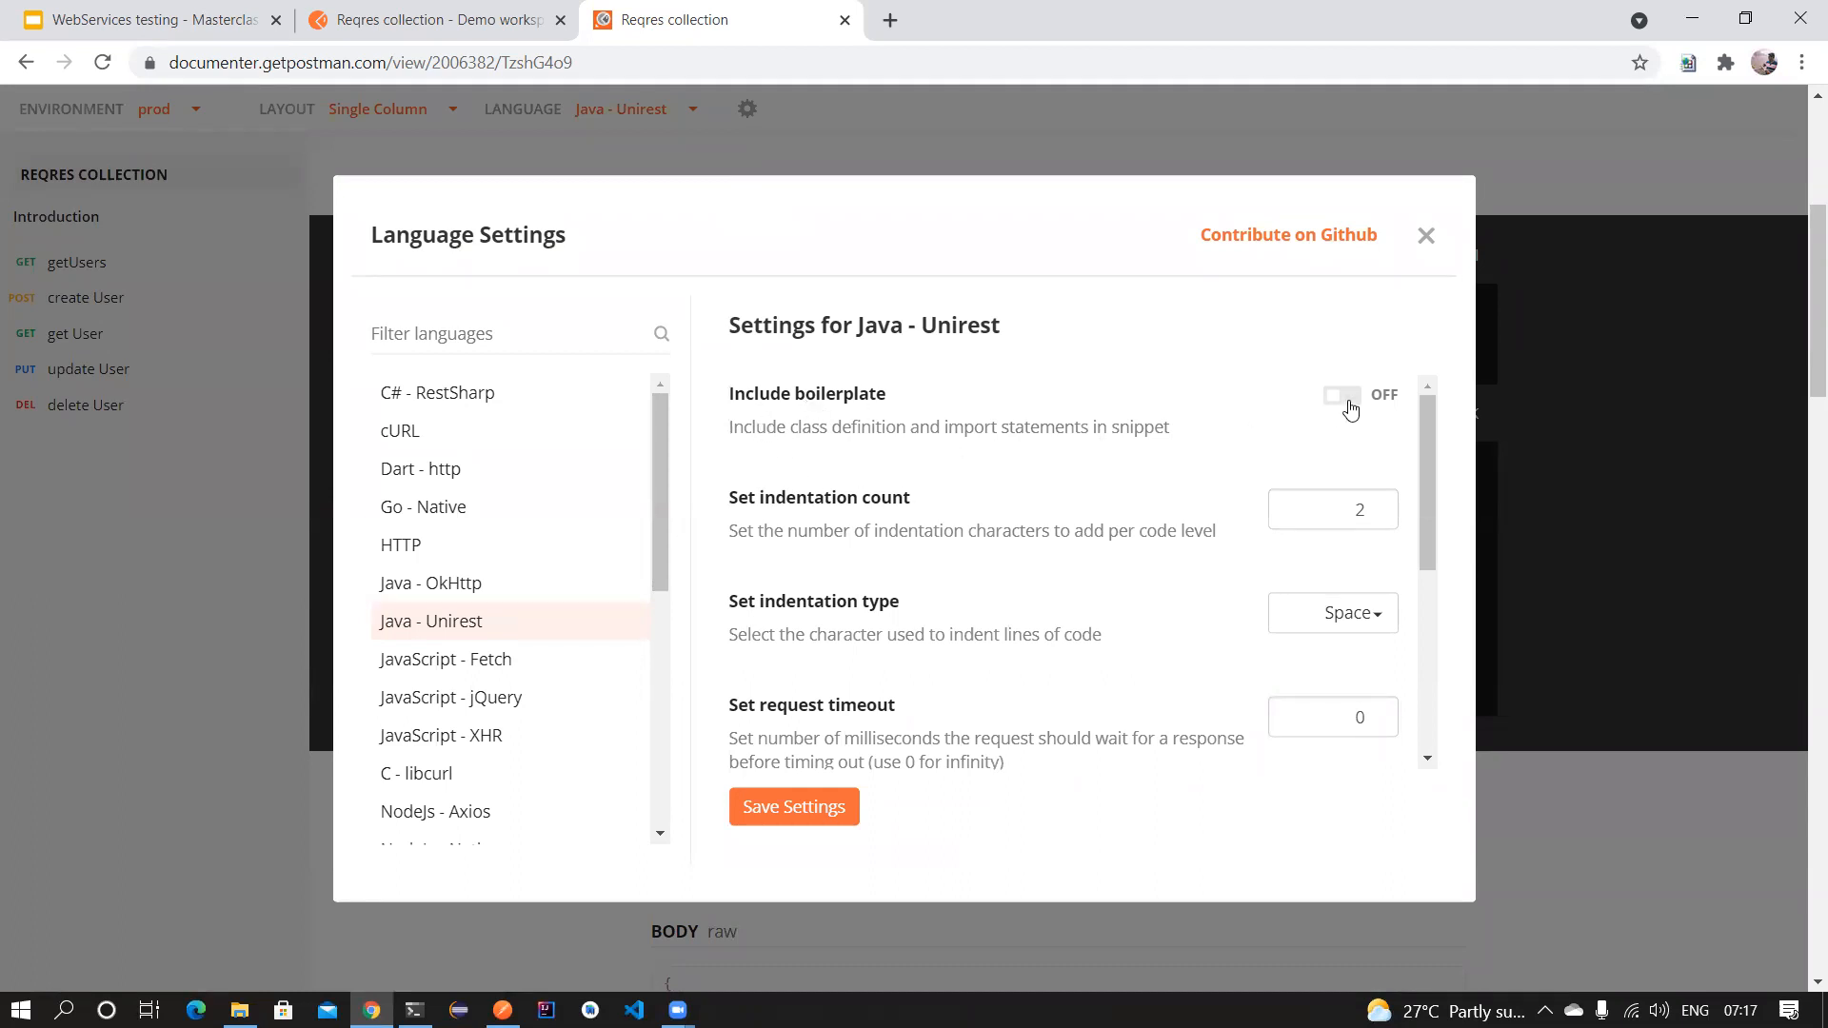
left_click(1339, 400)
scroll(1068, 640, "down", 1)
scroll(1095, 629, "down", 3)
scroll(1095, 631, "up", 2)
scroll(1095, 638, "down", 2)
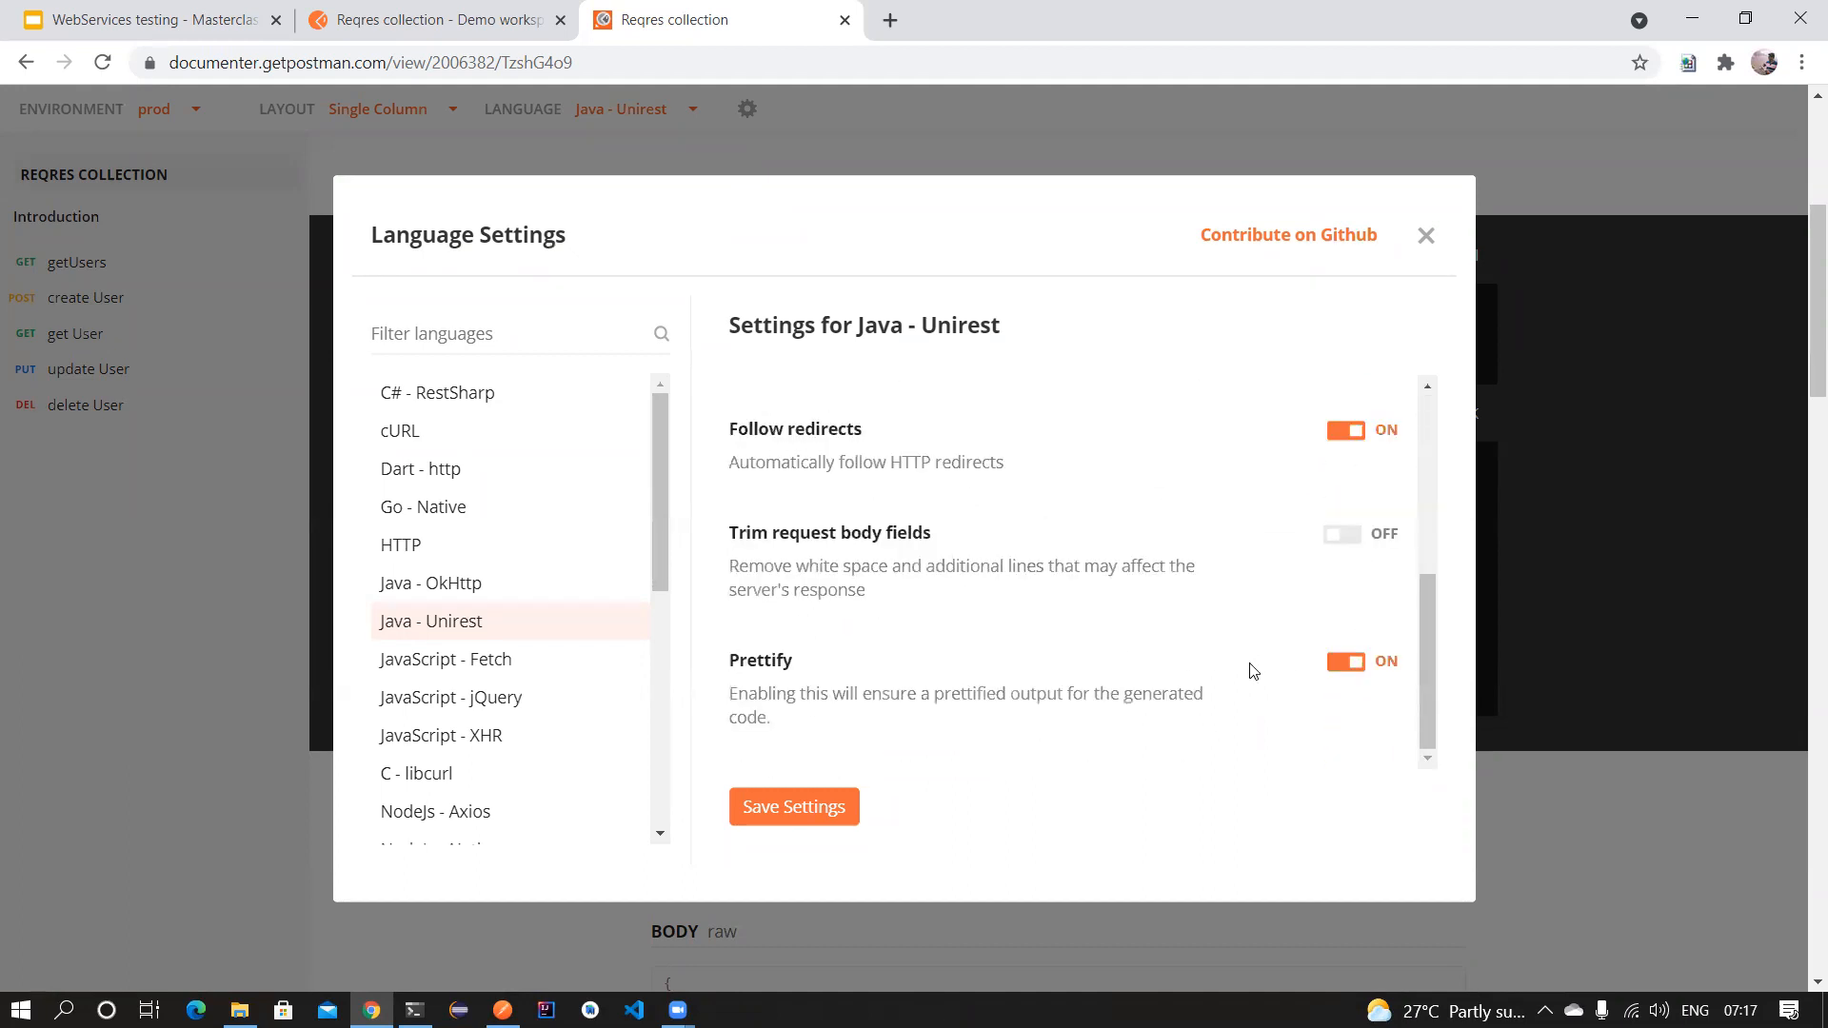
left_click(1426, 236)
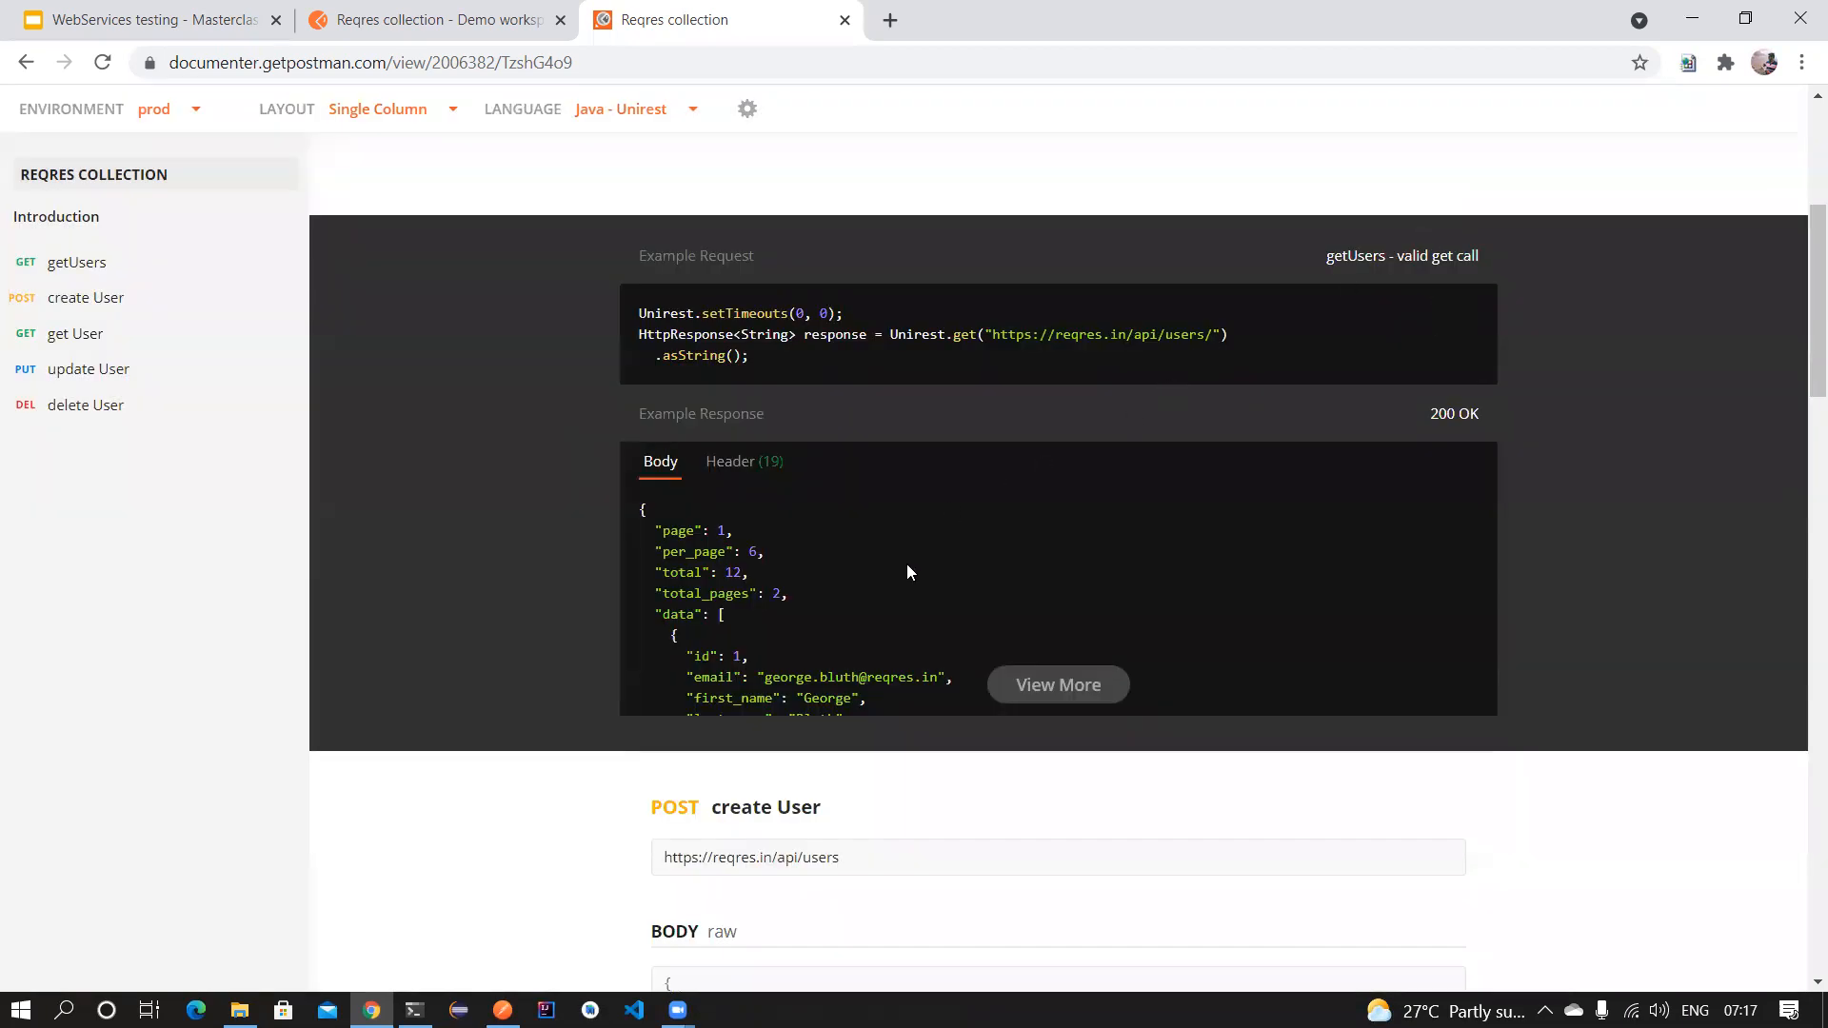
Close the Postman workspace tab and the published Reqres documentation tab in the browser.
scroll(907, 564, "up", 3)
scroll(907, 563, "down", 3)
scroll(908, 570, "down", 6)
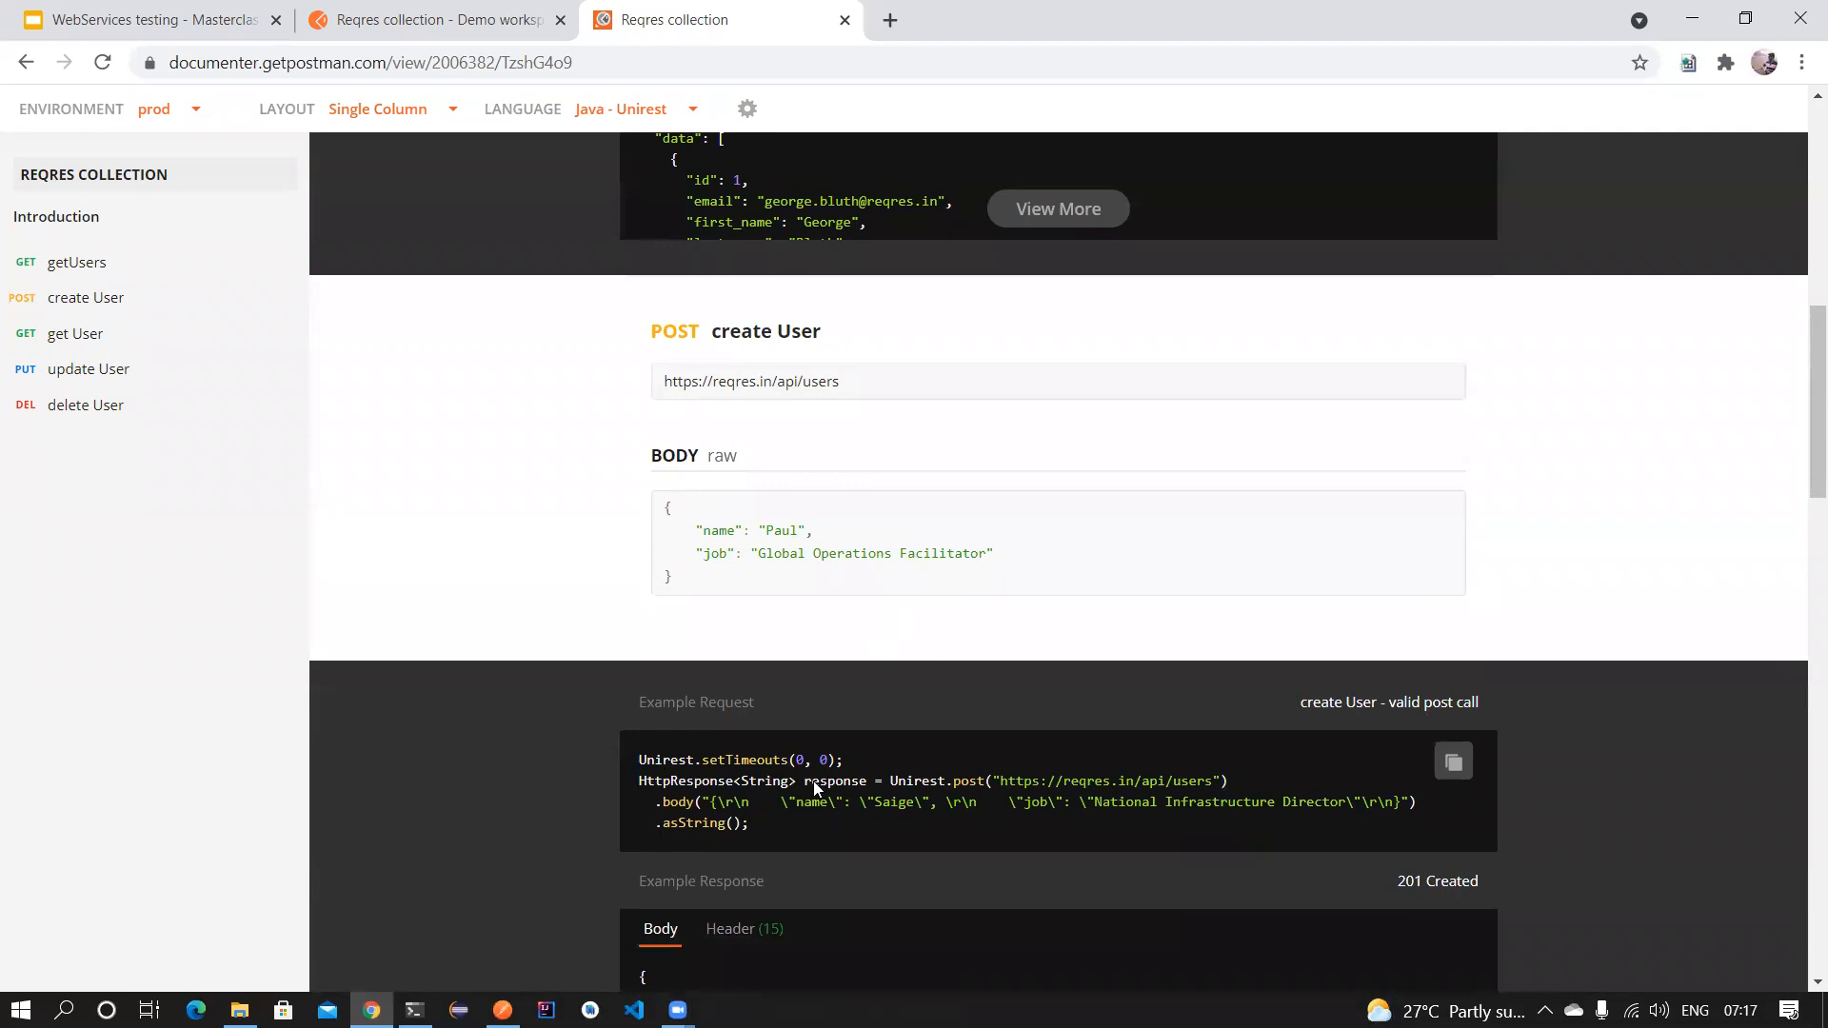
scroll(464, 465, "up", 6)
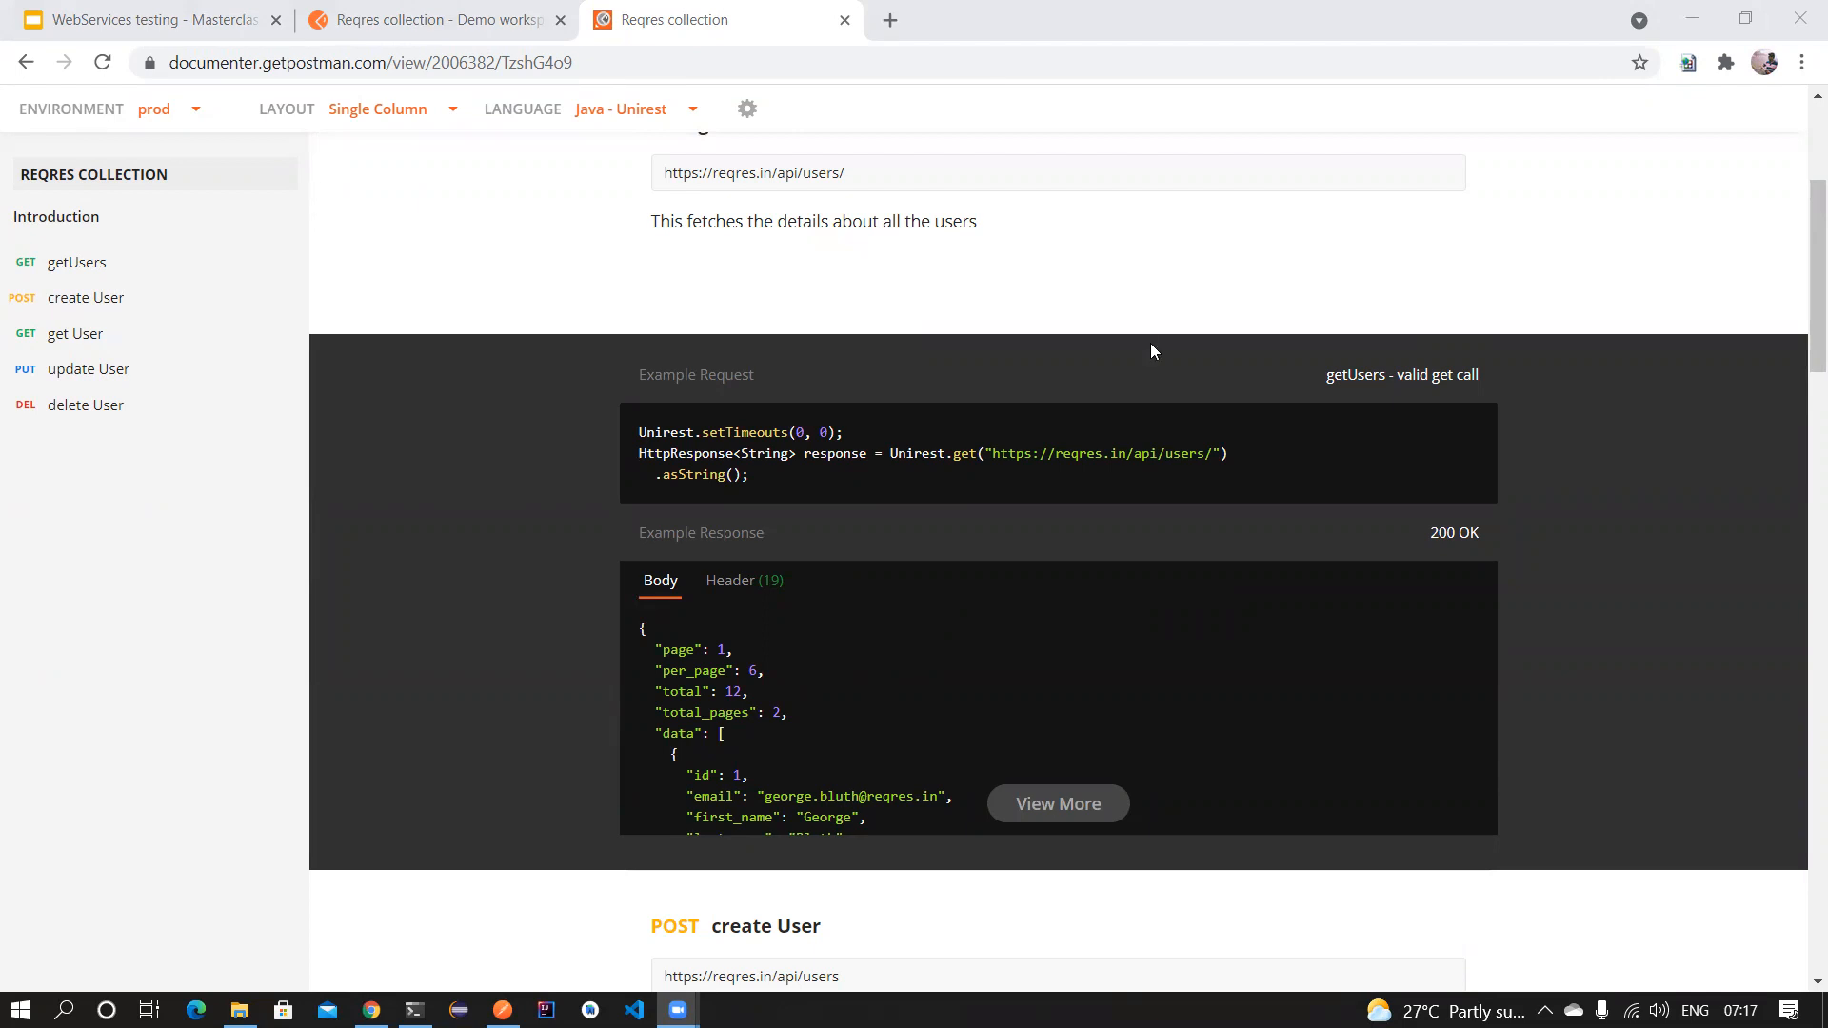
middle_click(412, 9)
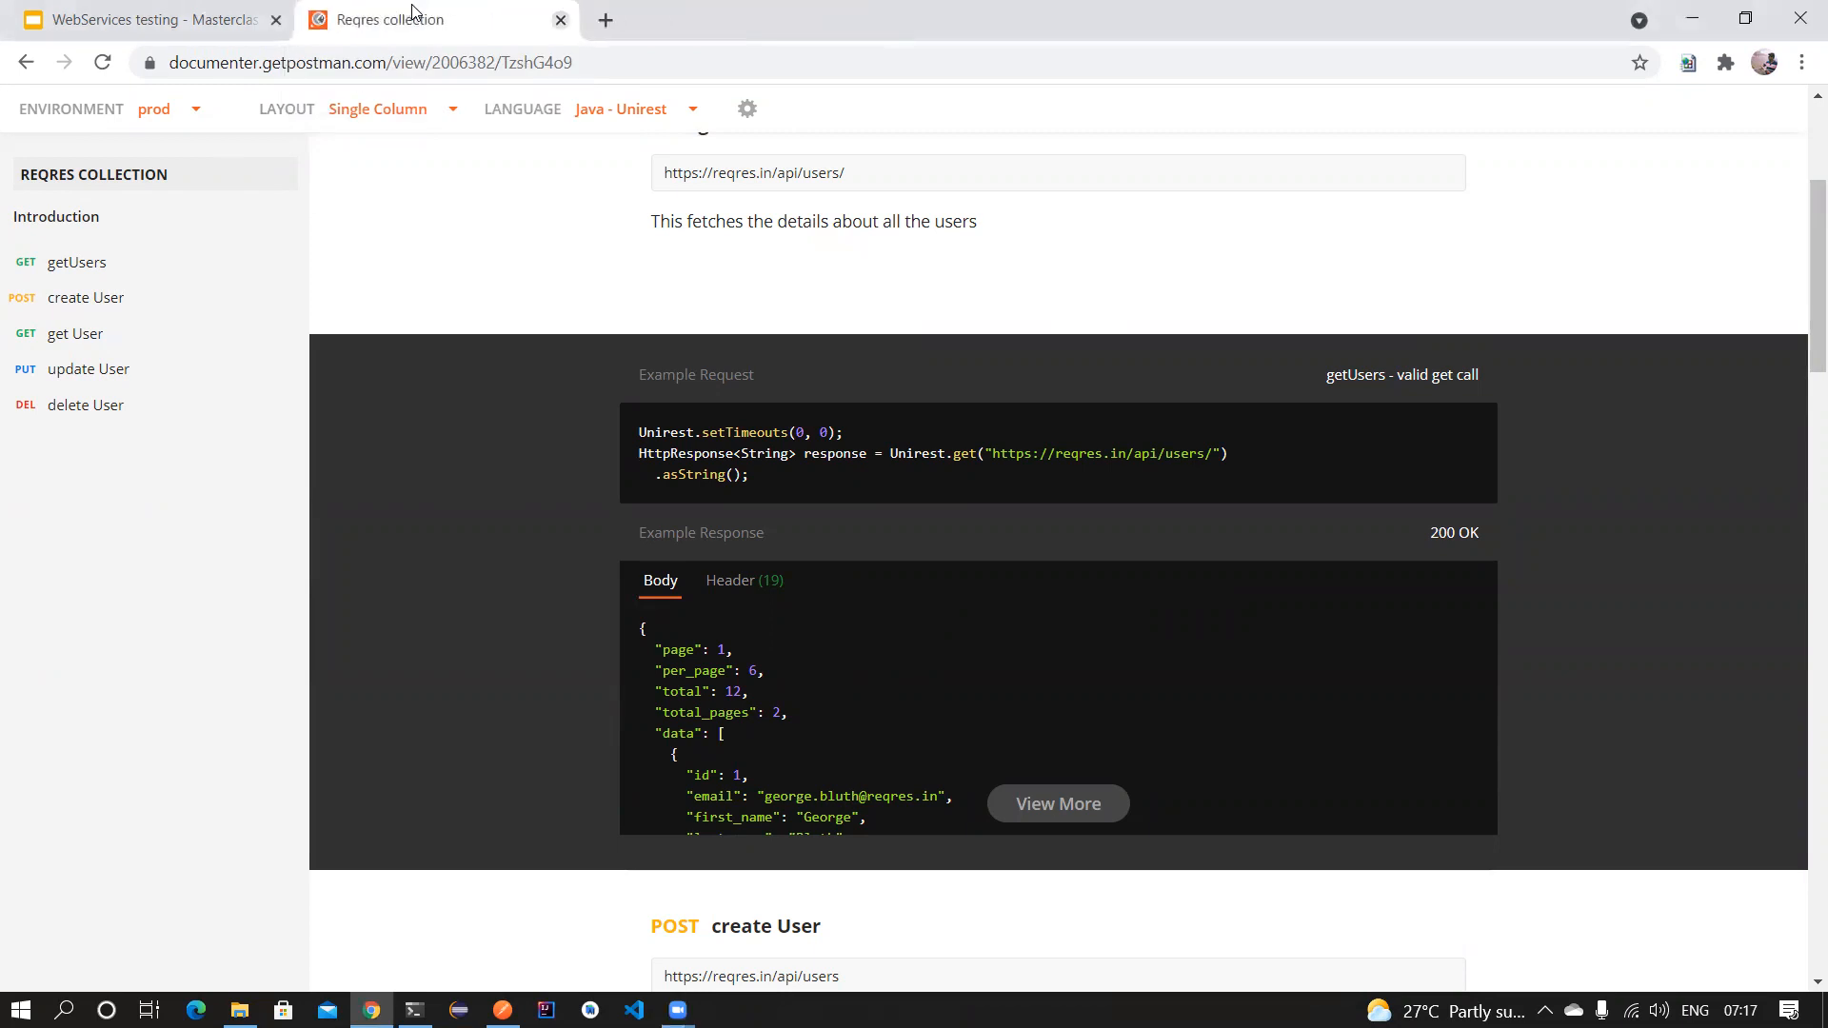
left_click(1457, 12)
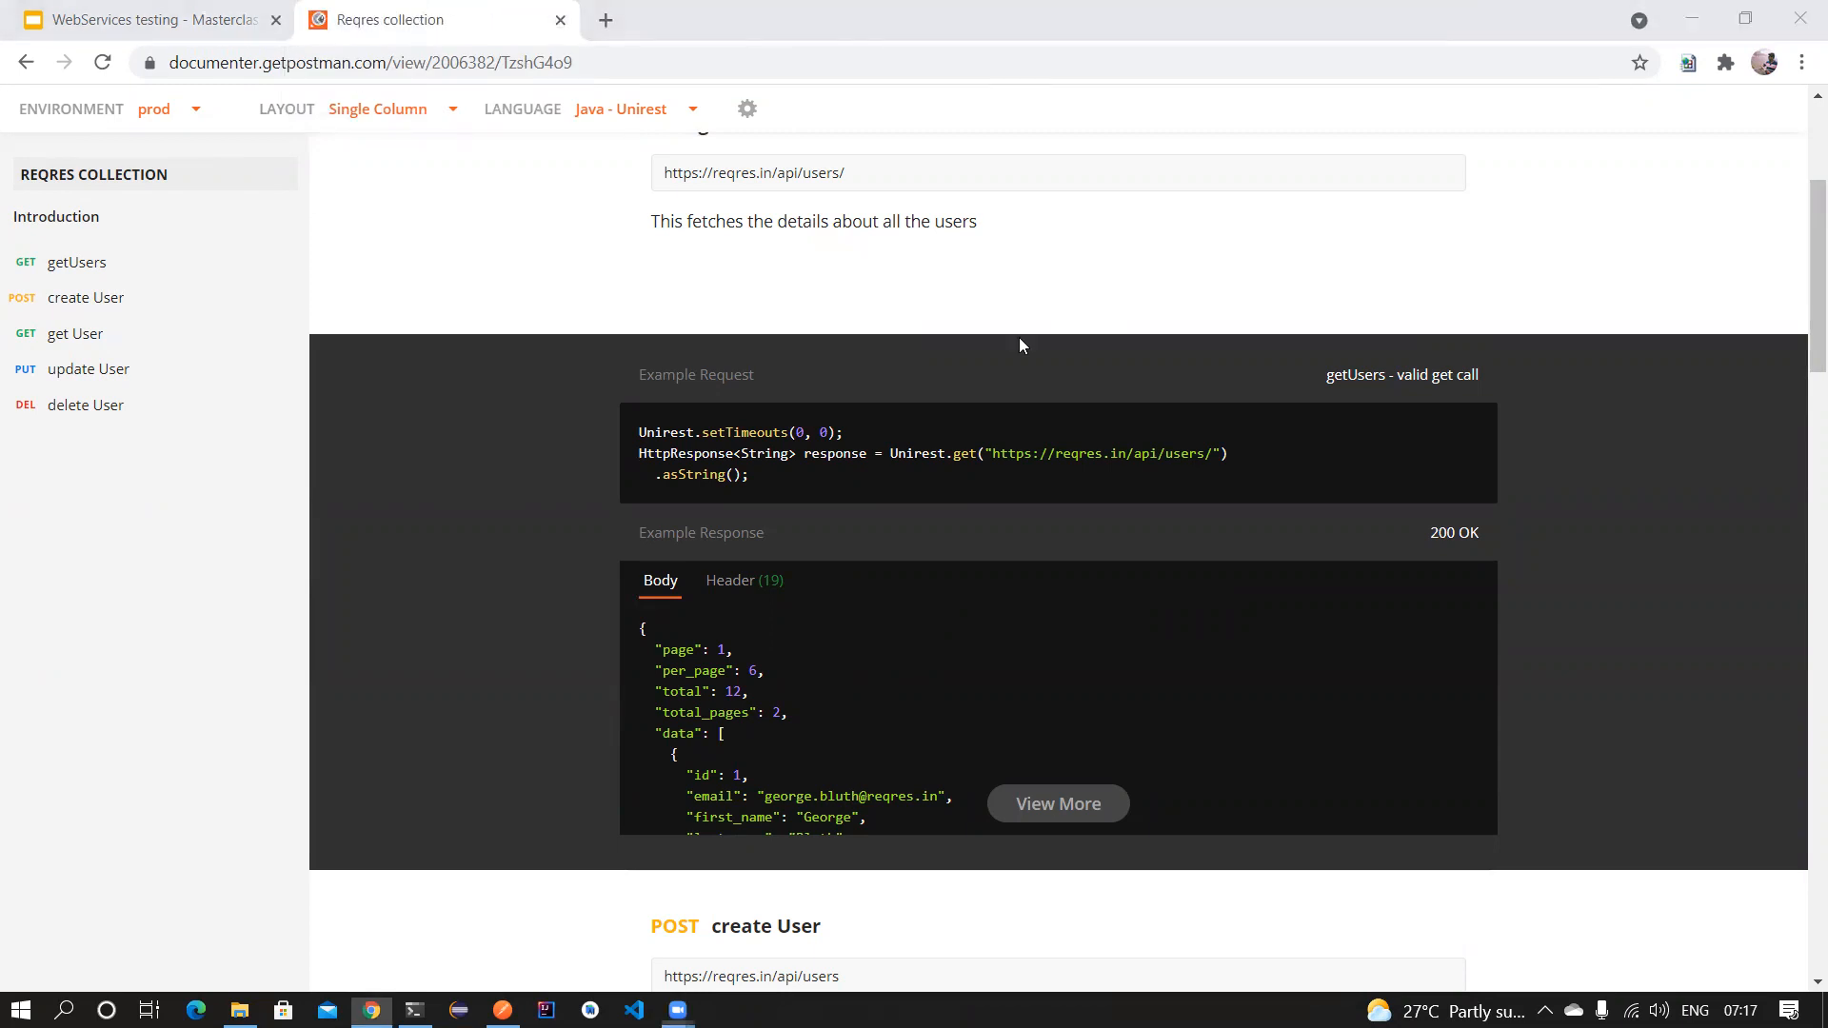
left_click(386, 6)
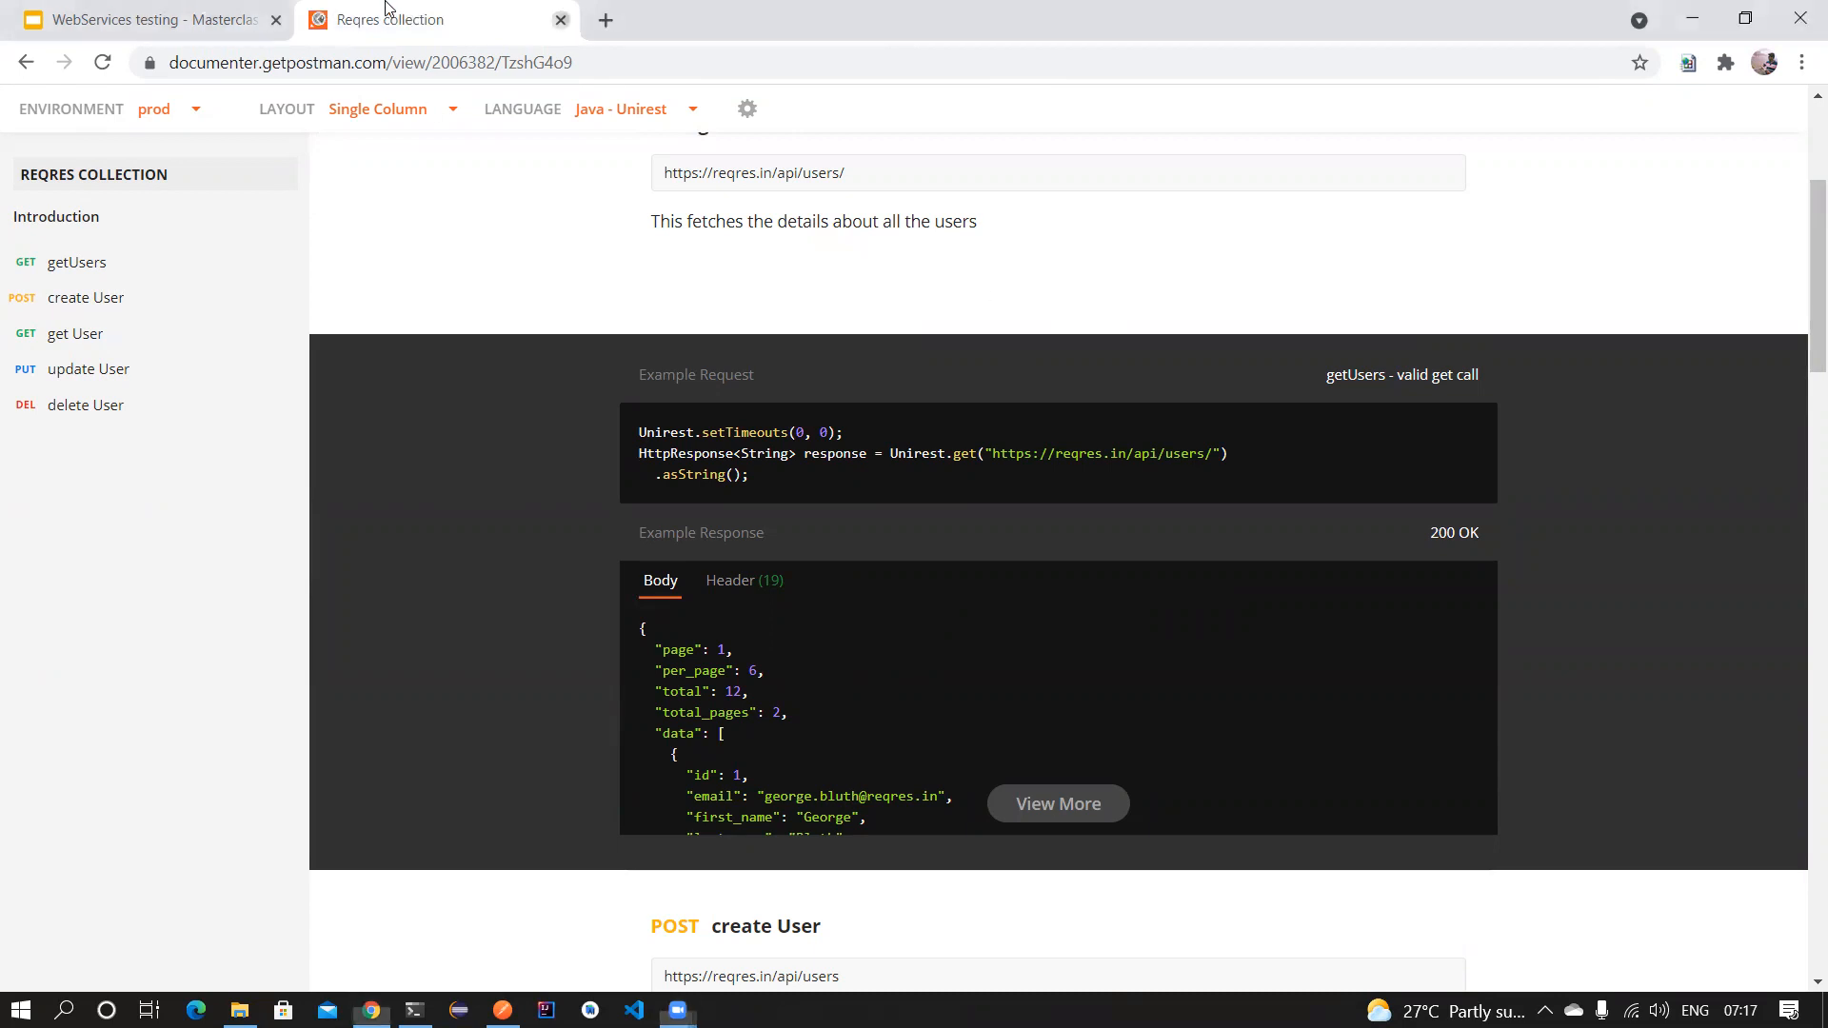
middle_click(385, 6)
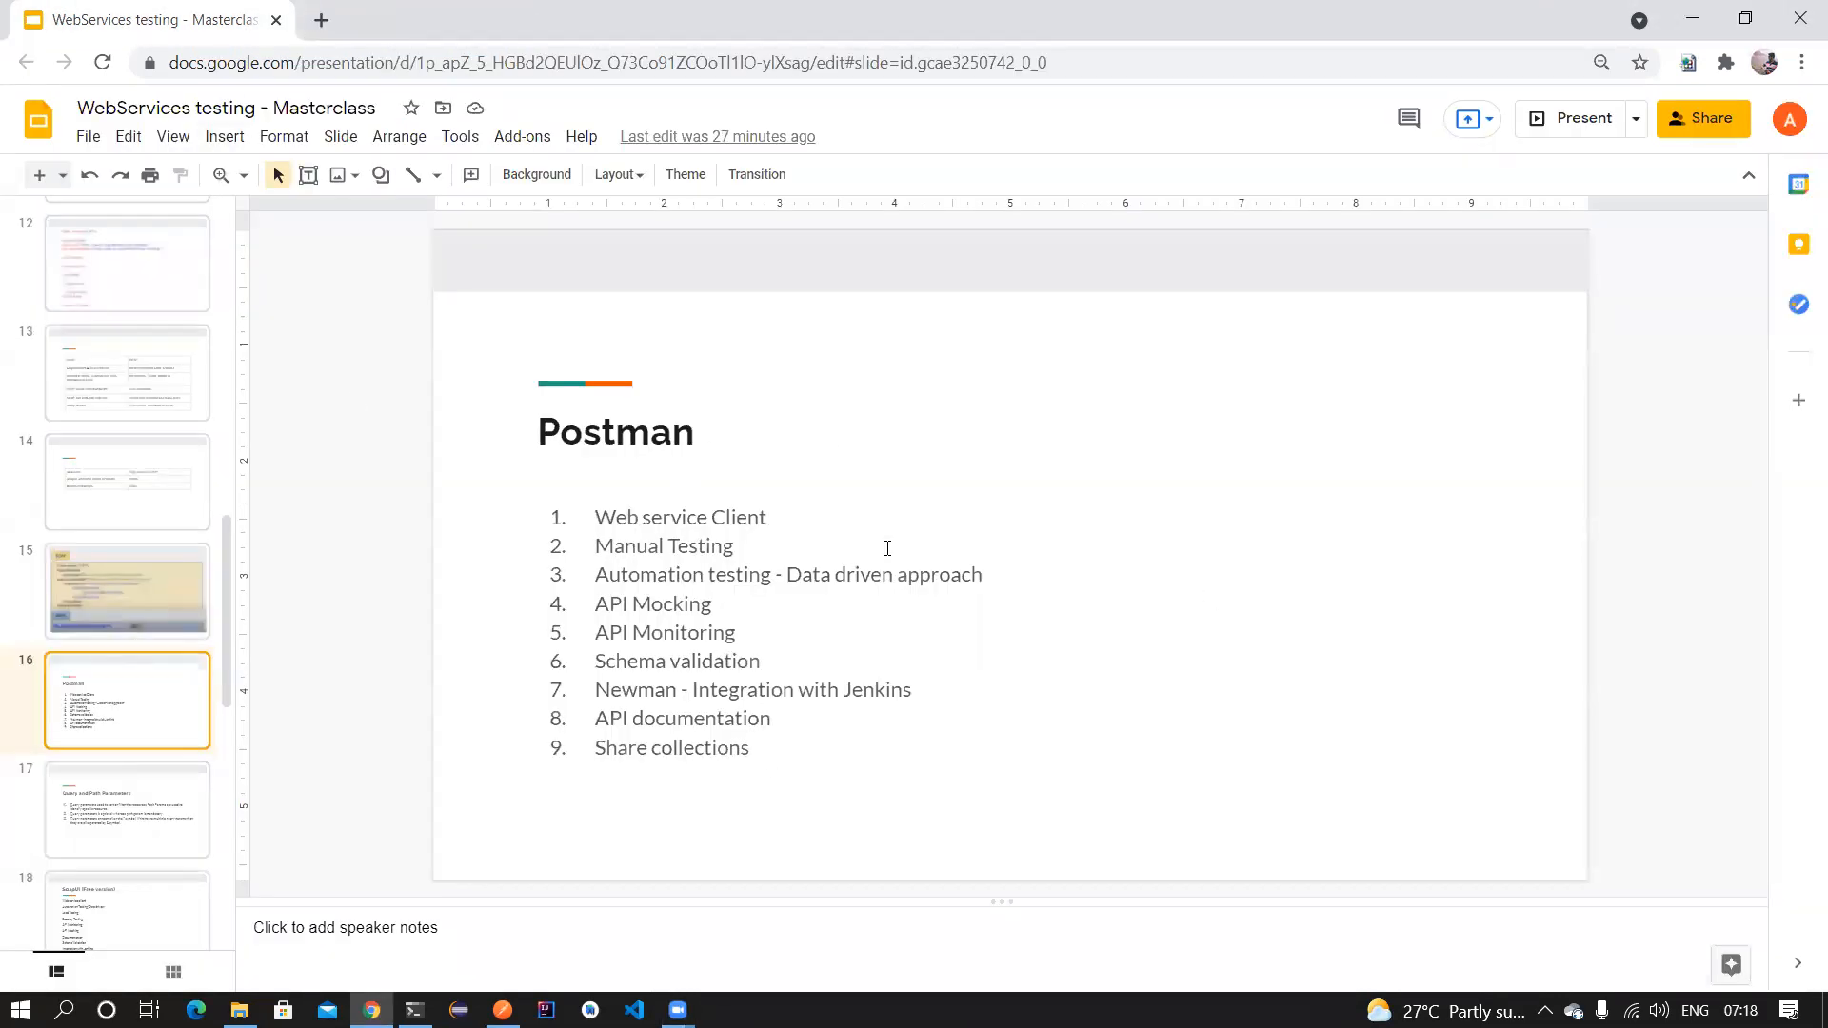
Switch to the Postman desktop app and collapse the Reqres collection.
left_click(502, 1009)
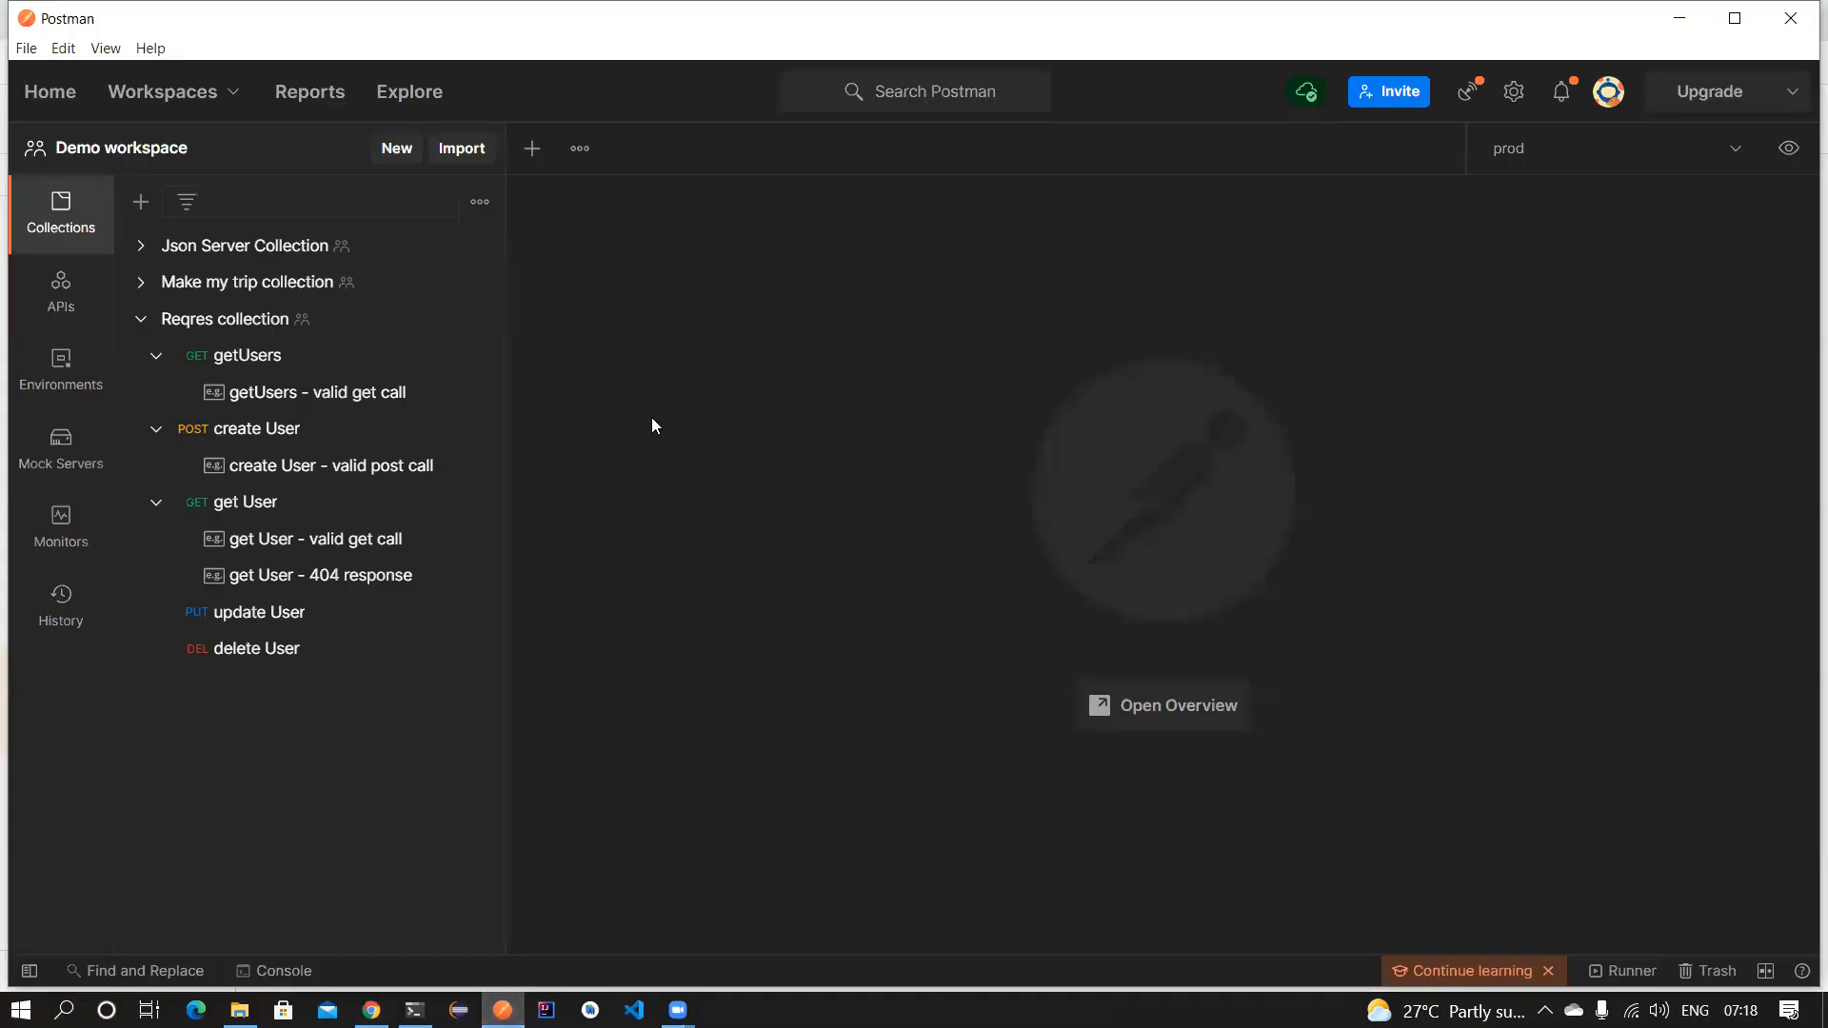
left_click(141, 319)
left_click(140, 321)
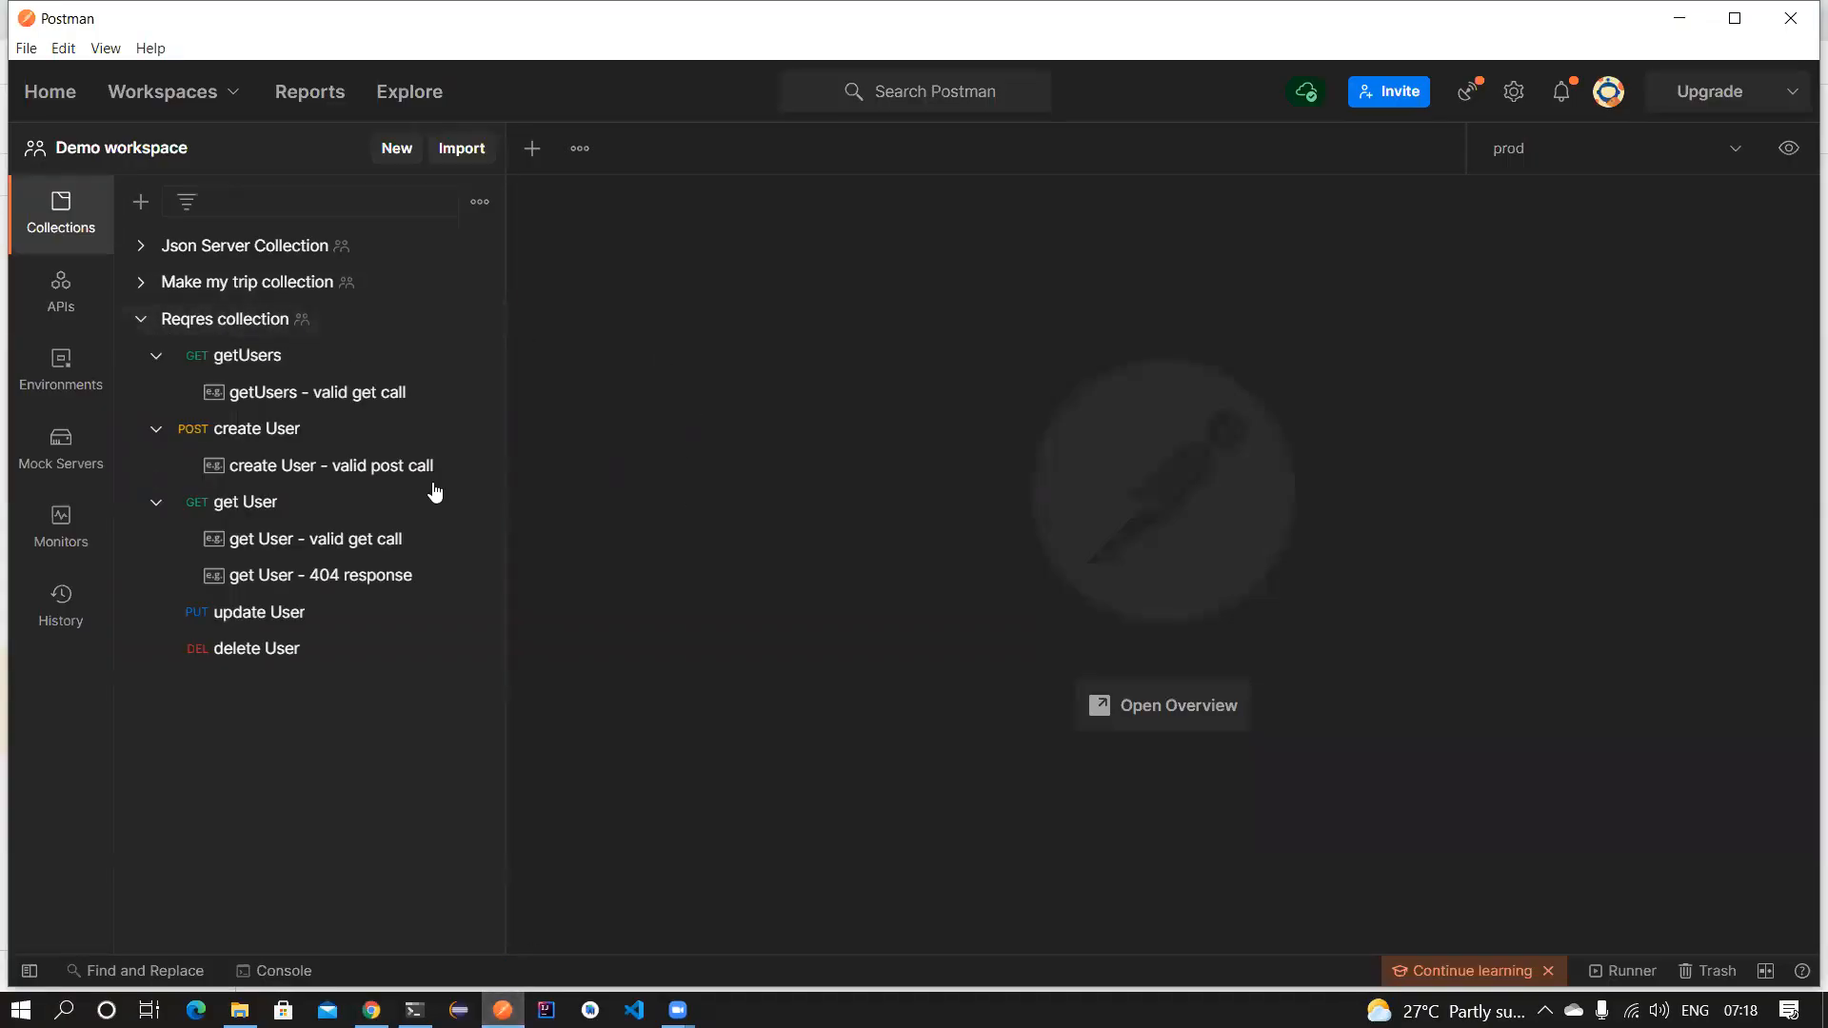
left_click(141, 321)
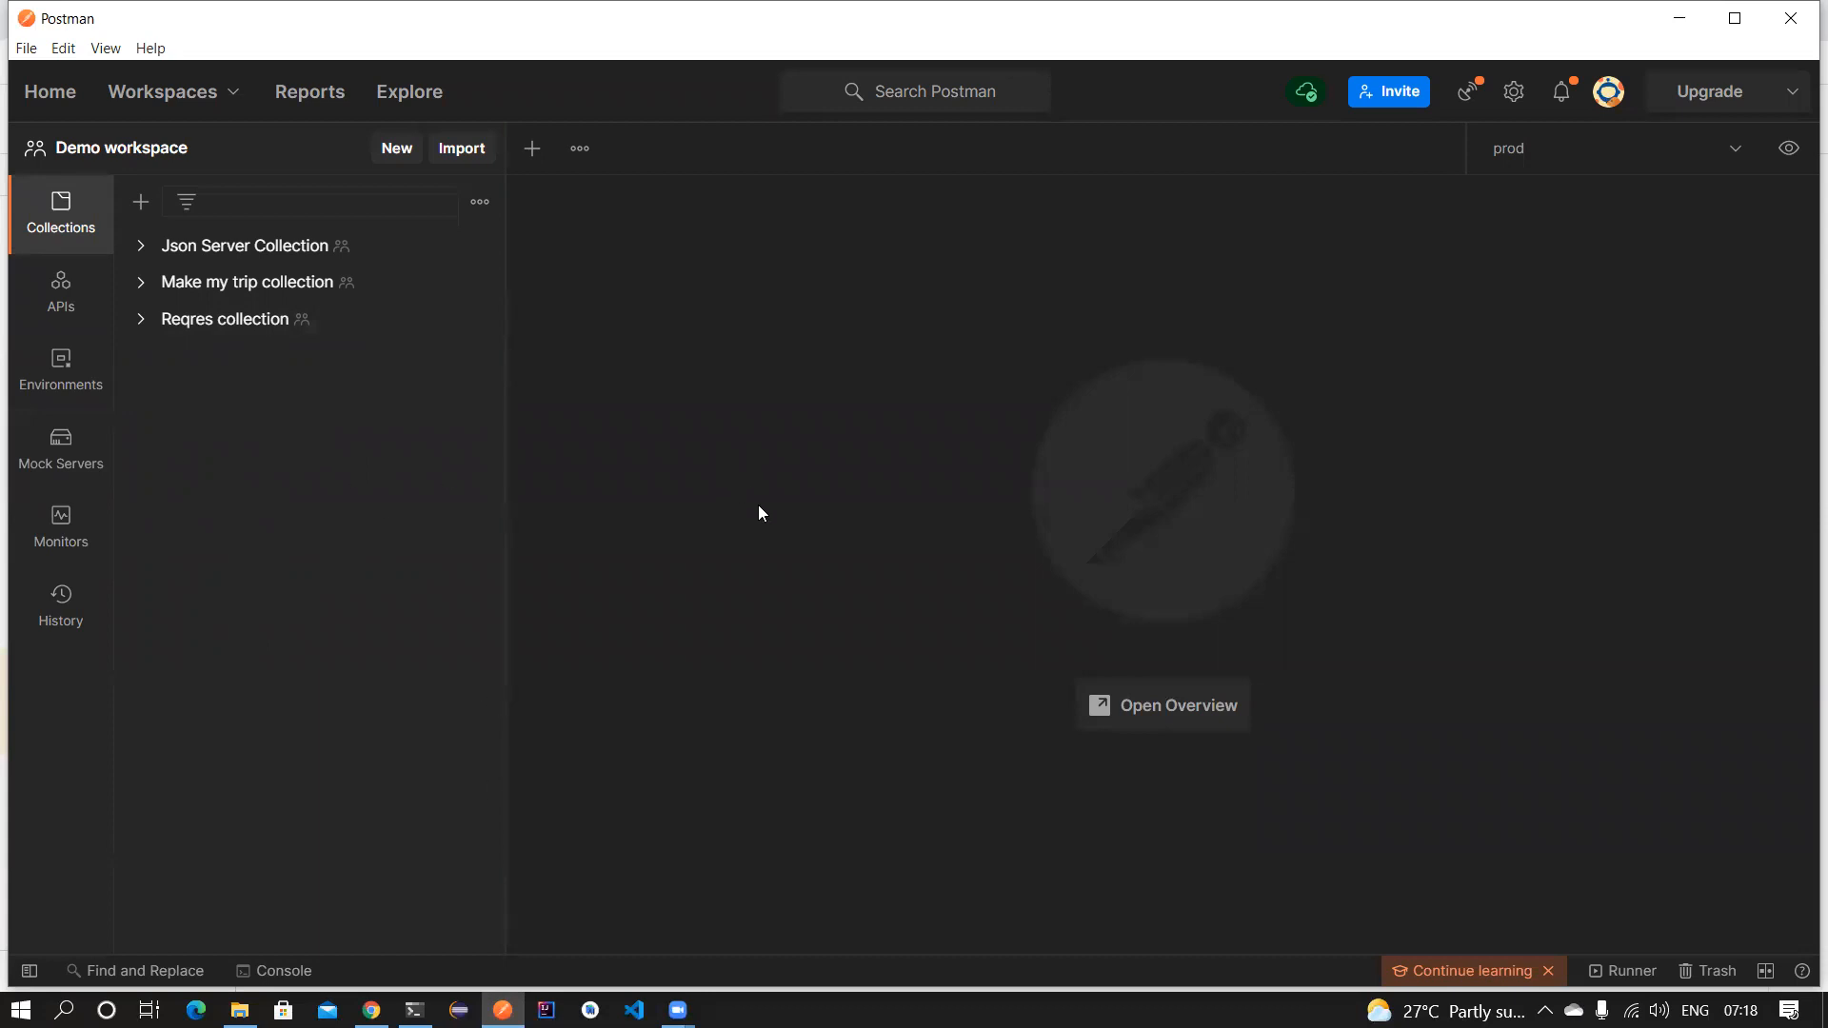
Start a new mock server on a new collection with a GET request for the URL /ping.
left_click(71, 459)
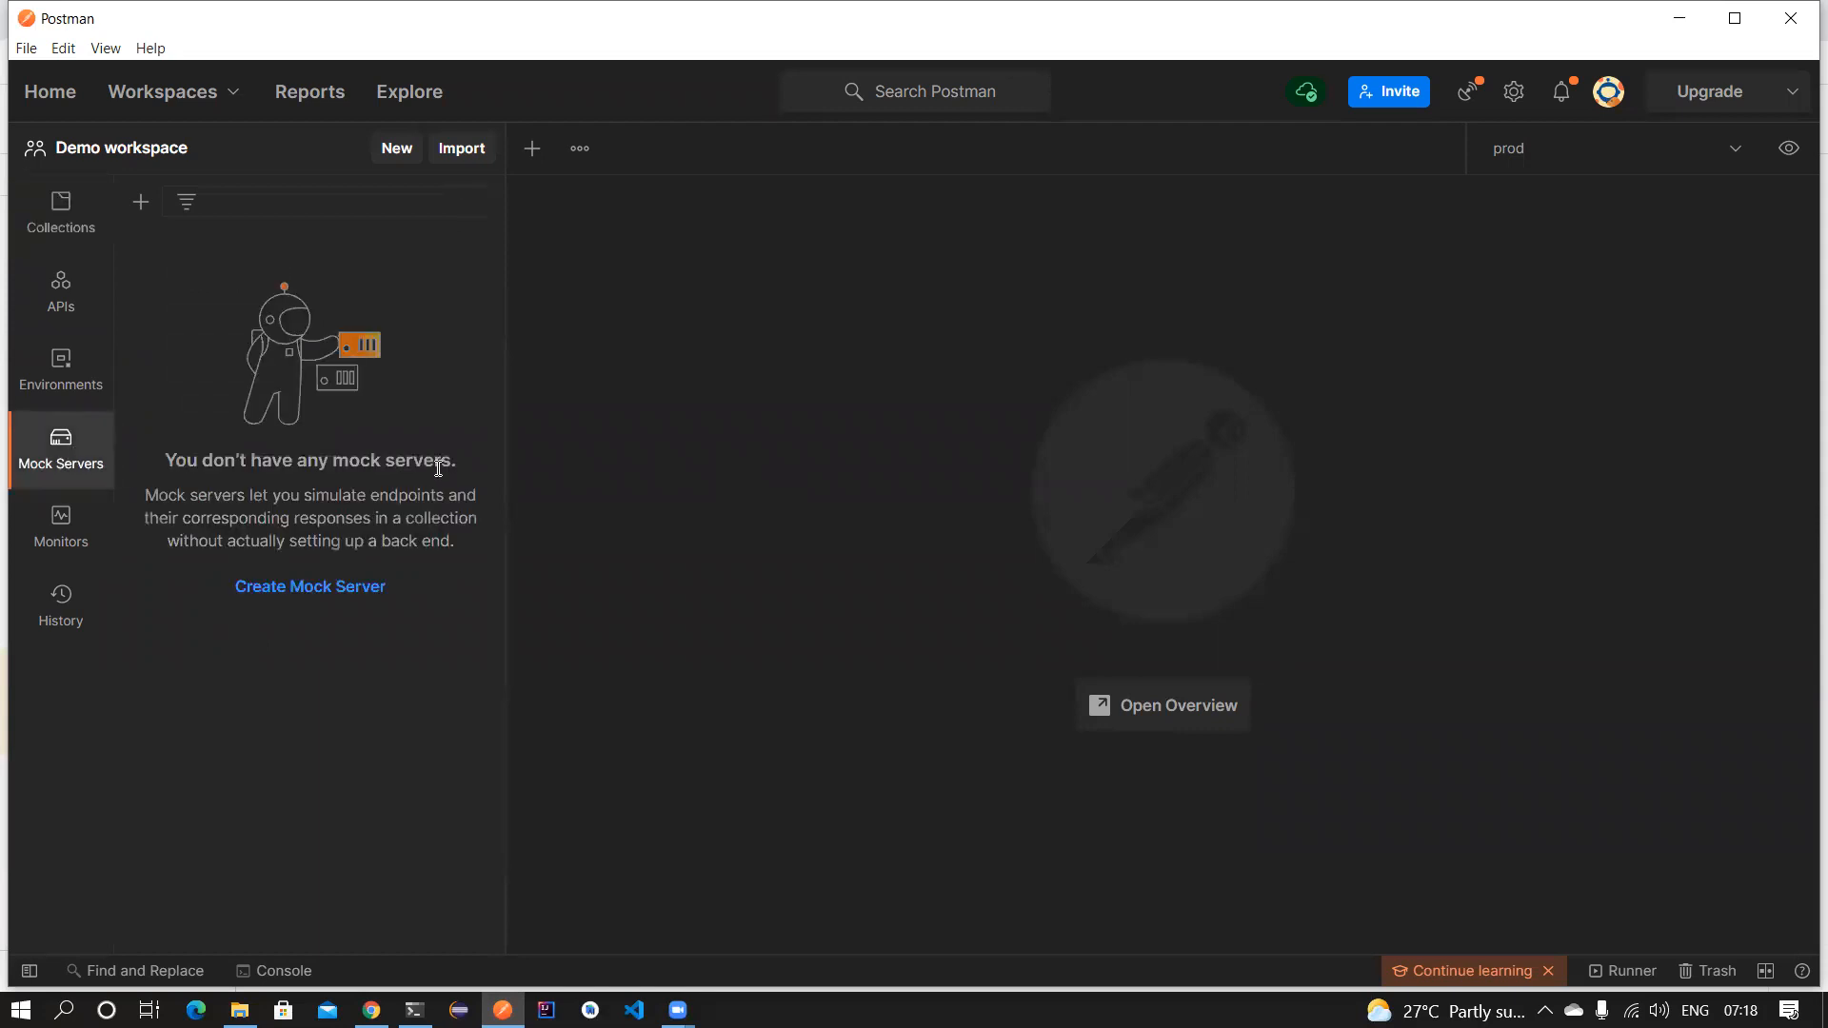
left_click(317, 590)
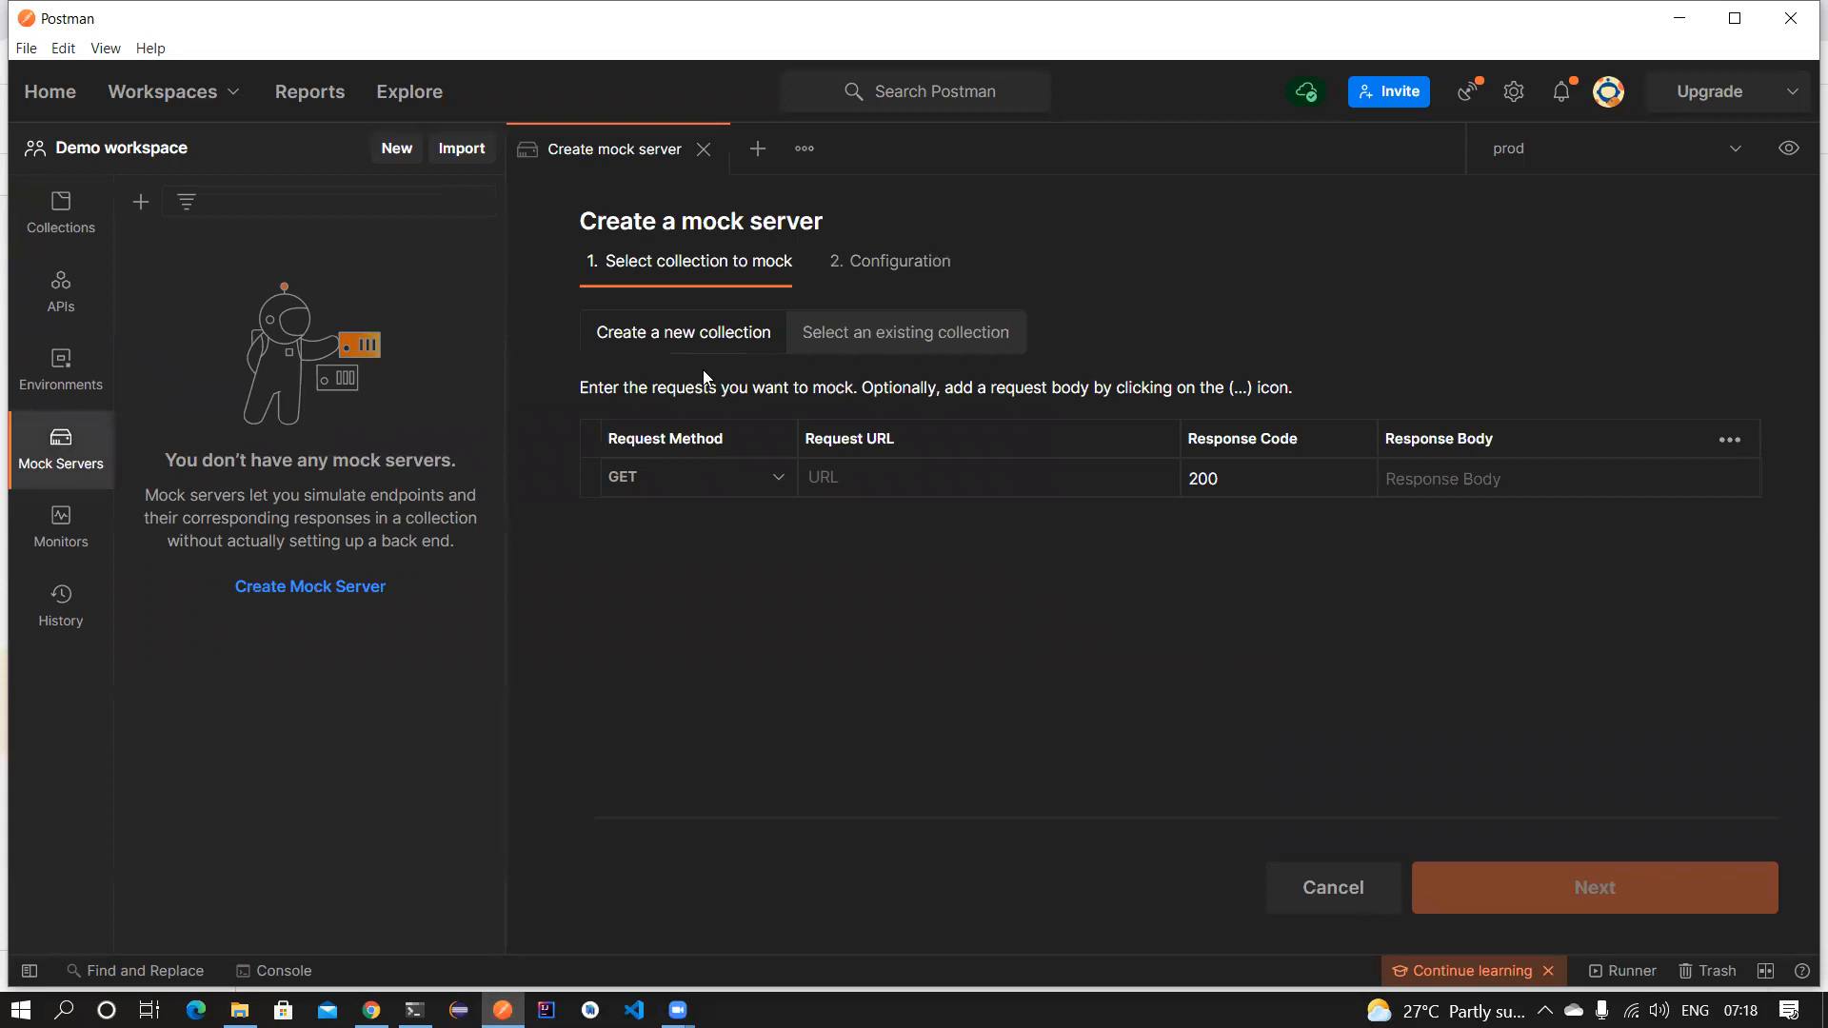
left_click(634, 476)
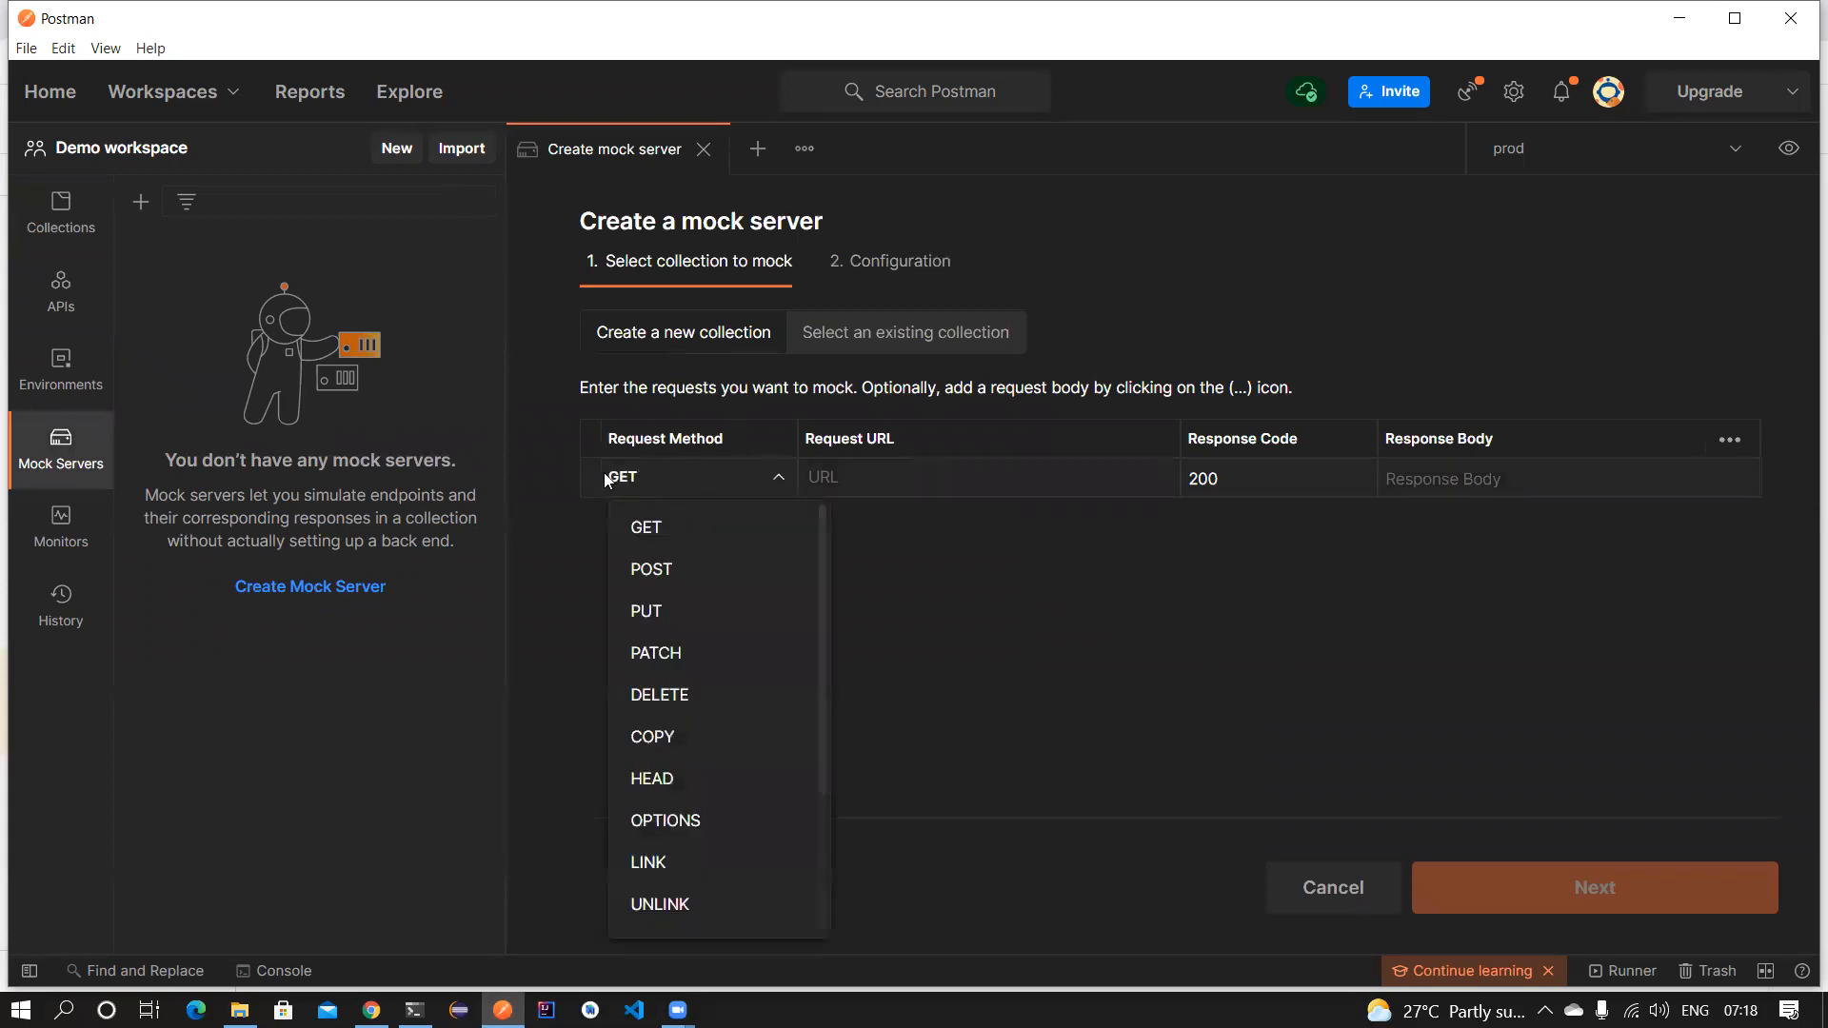
left_click(842, 477)
type("/")
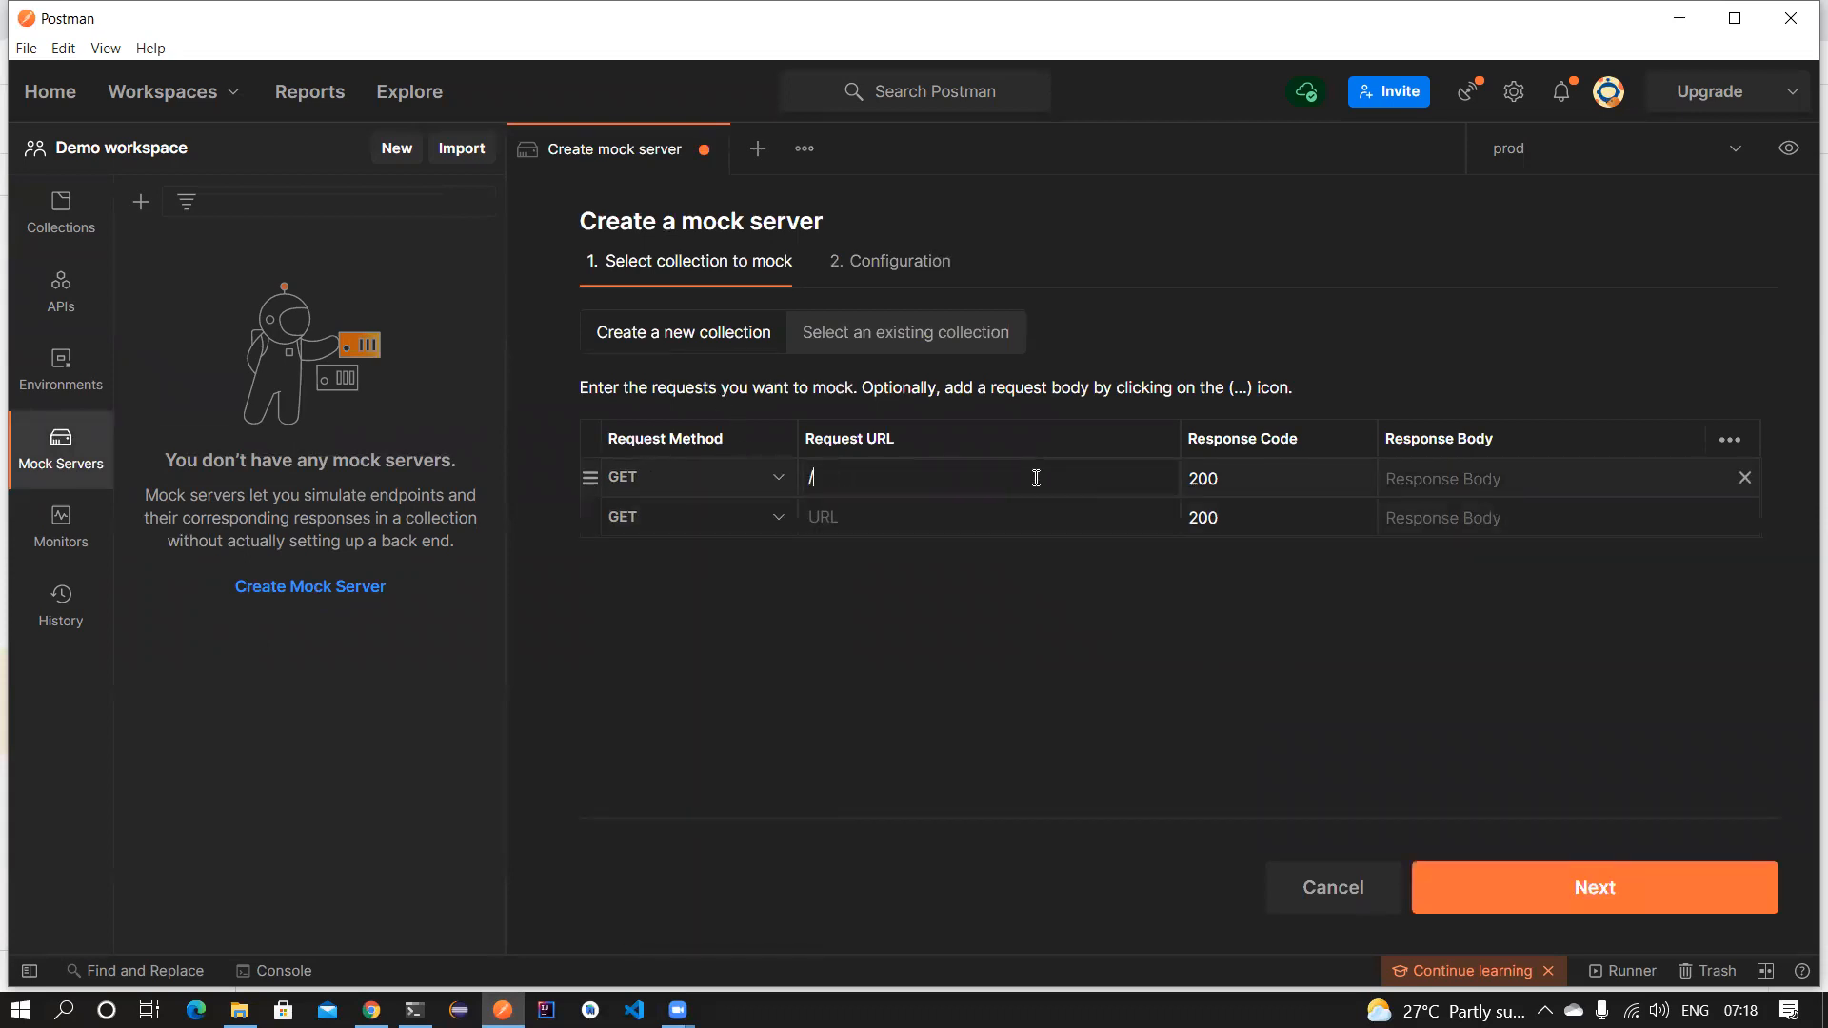
type("ping")
double_click(832, 476)
Set the response body of the GET /ping mock request to {"message":"pong"} and check the row's entries.
left_click(1434, 476)
type("{}")
type("\"\"")
type(":\"\"")
type("message")
key("Right")
key("Right")
key("Right")
type("pong")
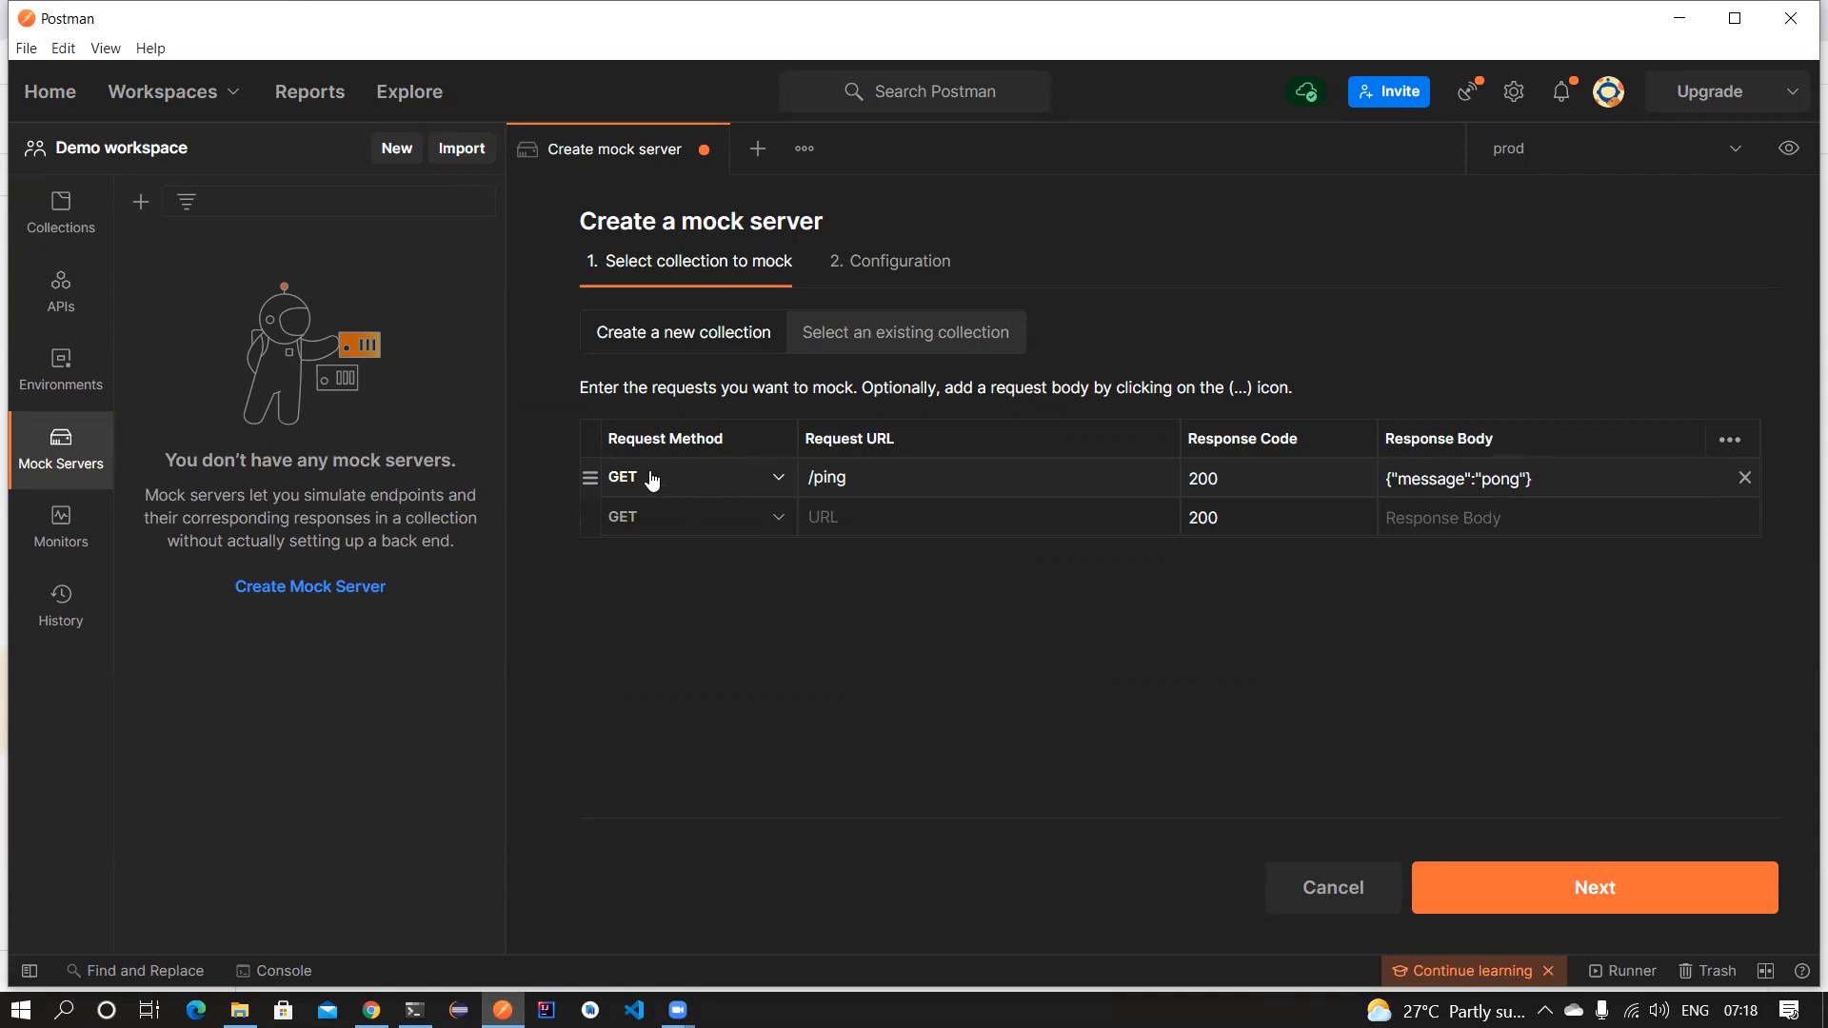
double_click(828, 478)
left_click(1239, 474)
left_click_drag(1303, 480, 1149, 484)
left_click_drag(1564, 483, 1380, 487)
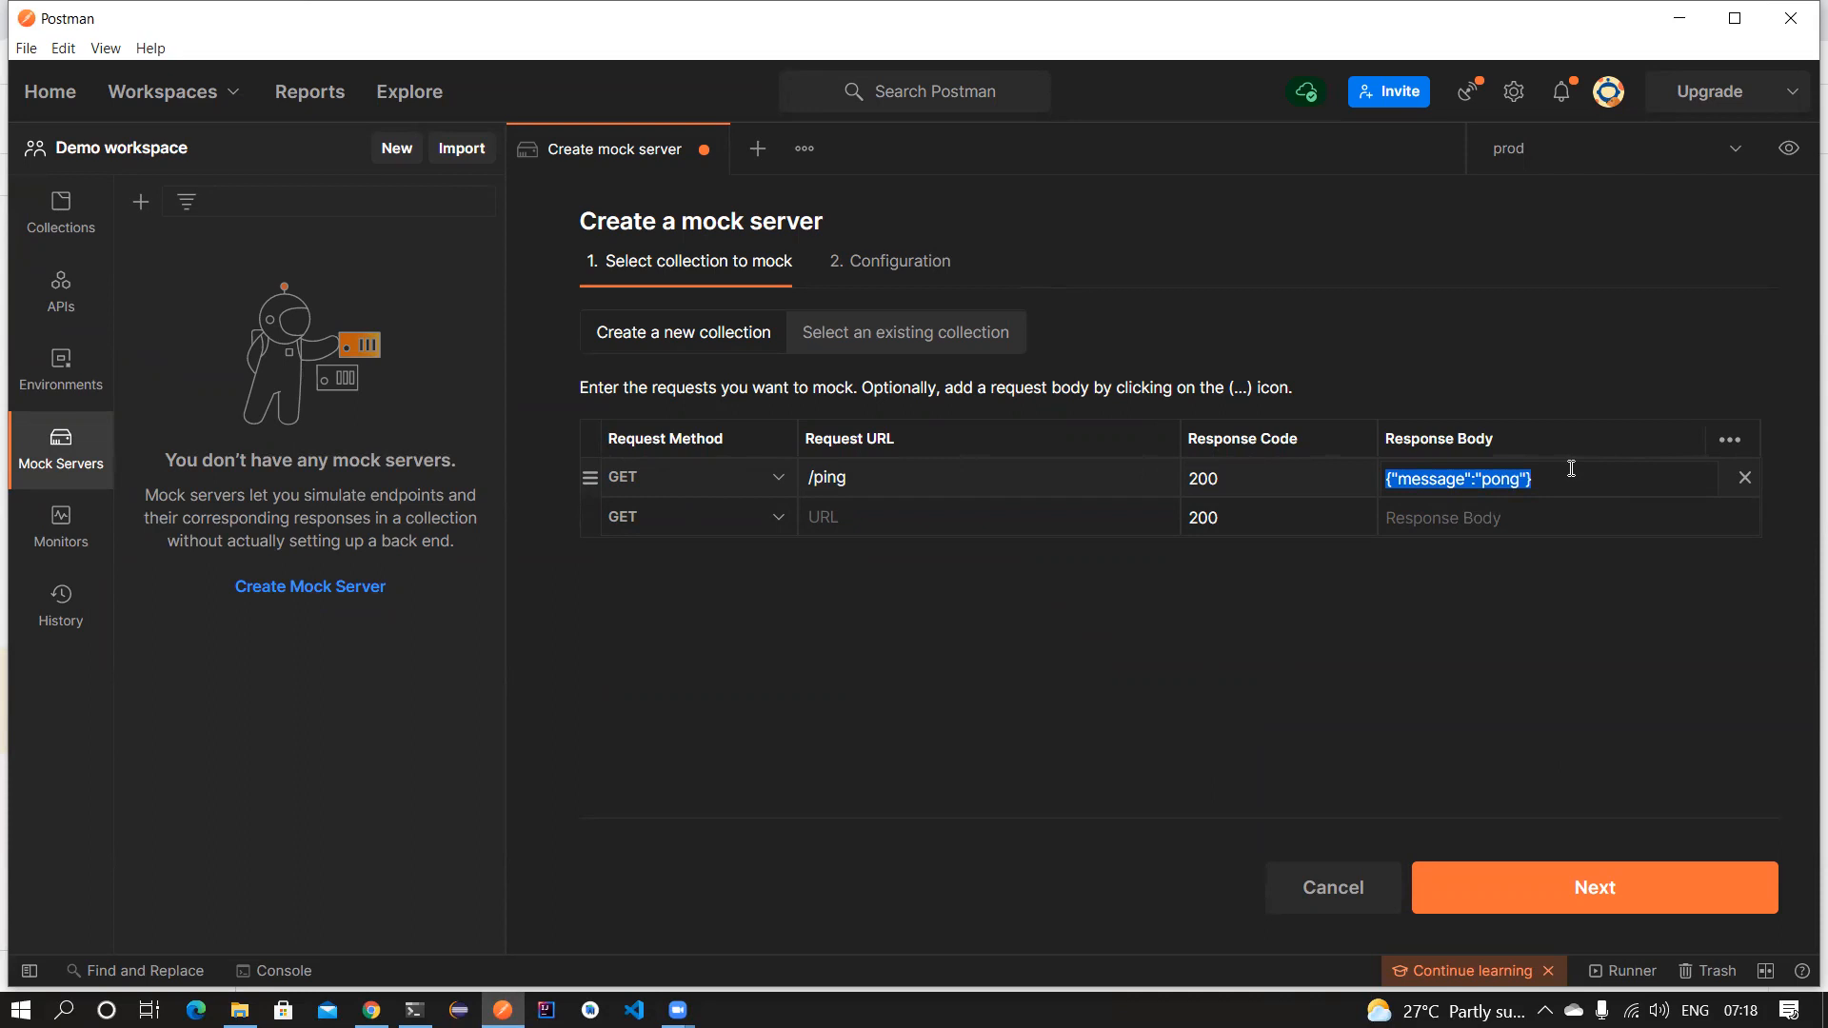
Create the mock server with the name Demo Mock and no existing environment, and copy its mock URL.
left_click(1517, 882)
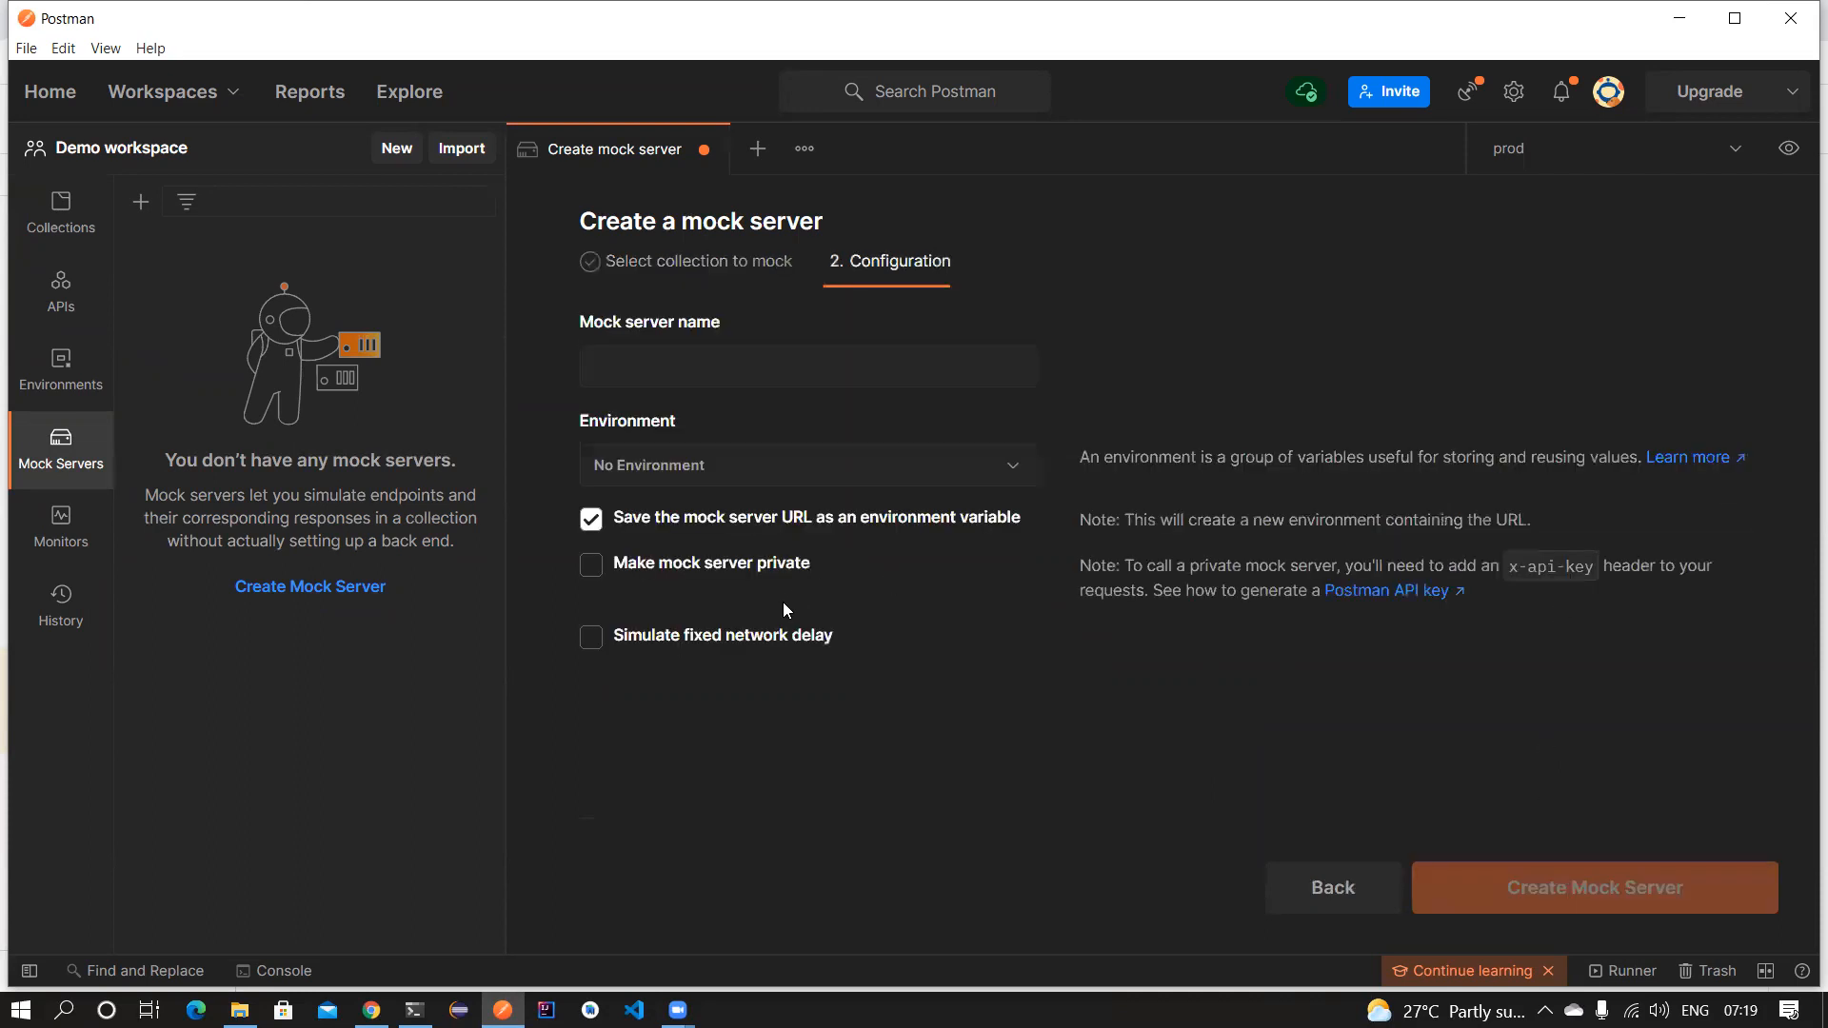
left_click(733, 360)
type("Demo Mock")
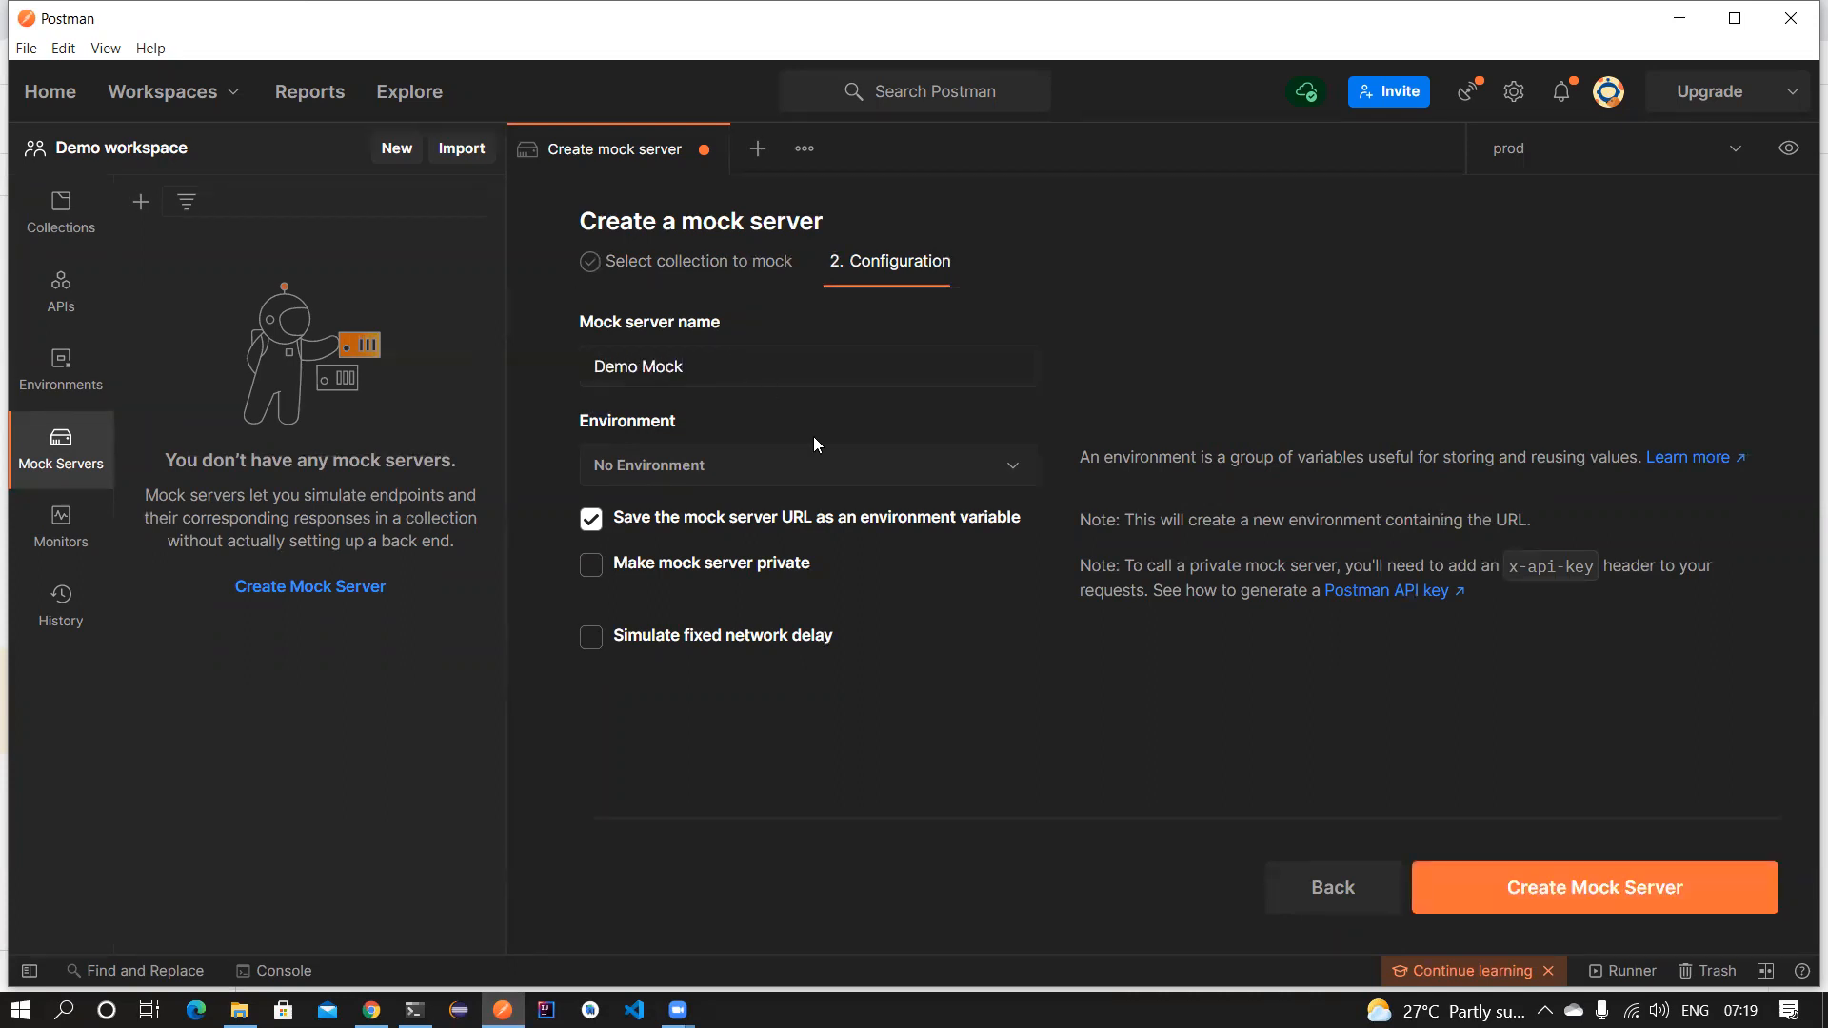
left_click(866, 467)
left_click(1289, 411)
left_click(1491, 888)
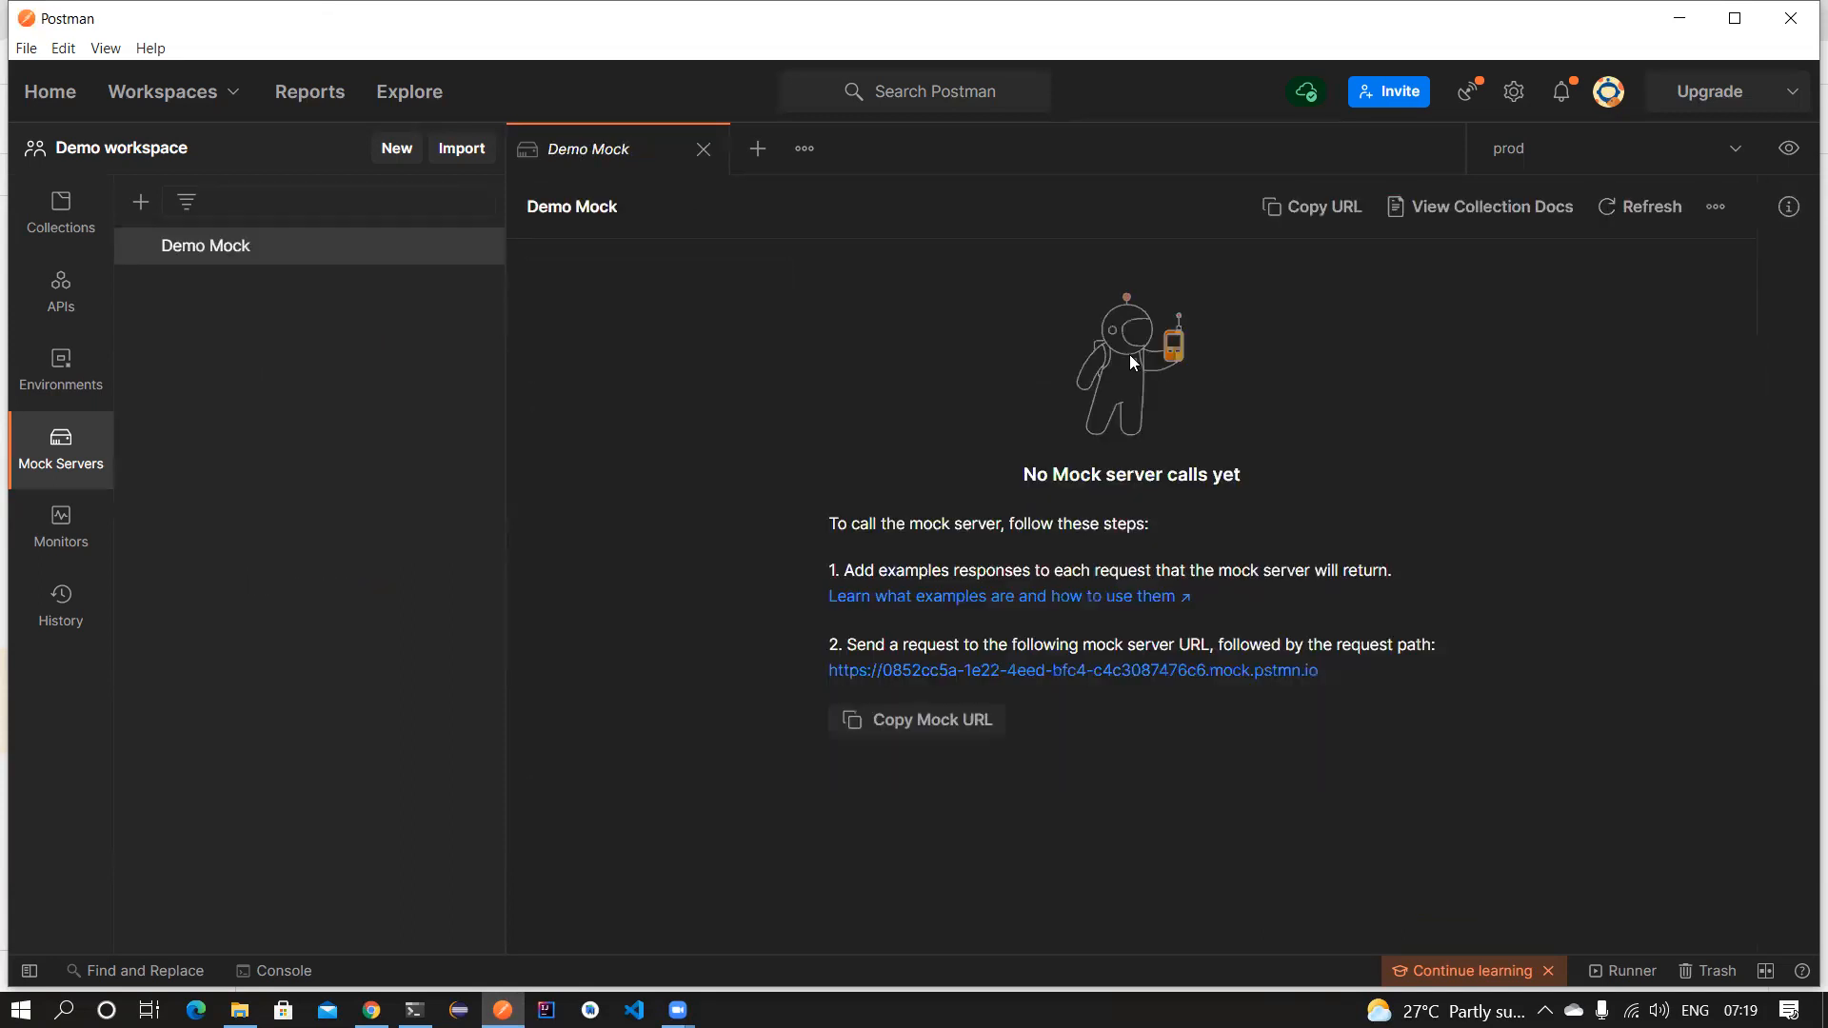
left_click(902, 728)
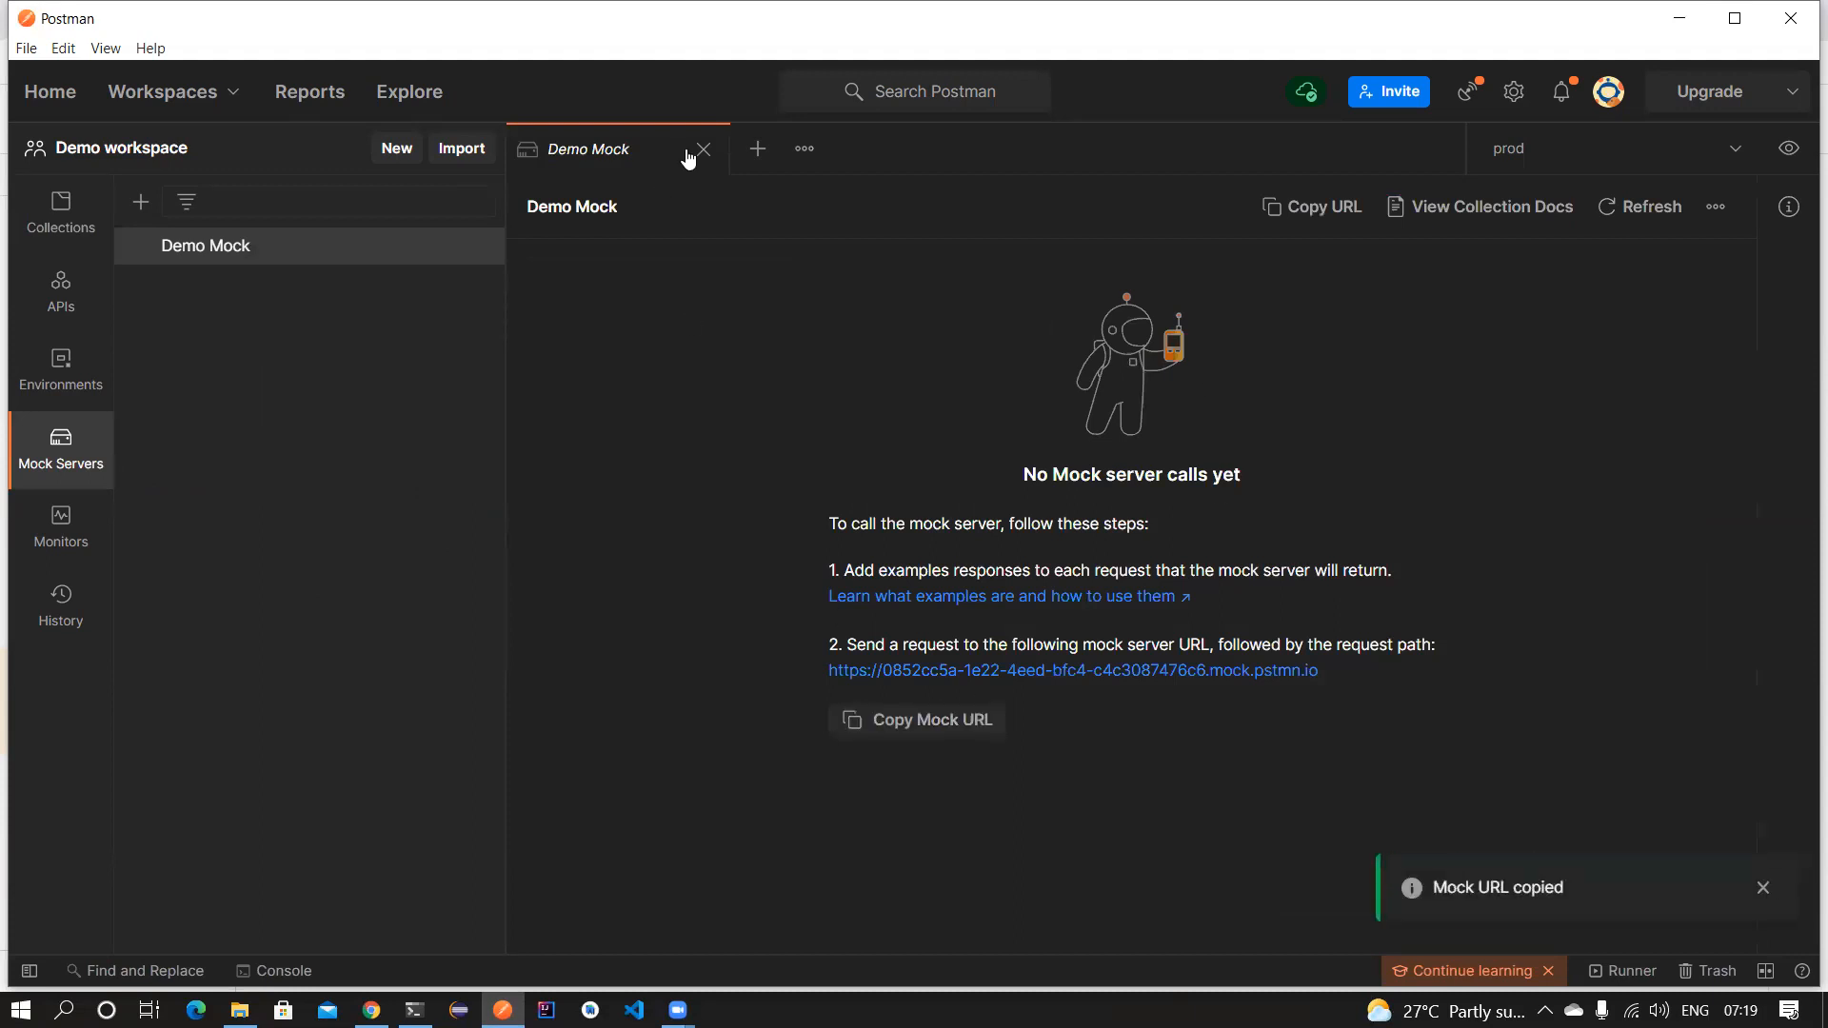
Open the /ping request in the Demo Mock collection and switch the active environment to Demo Mock.
left_click(43, 229)
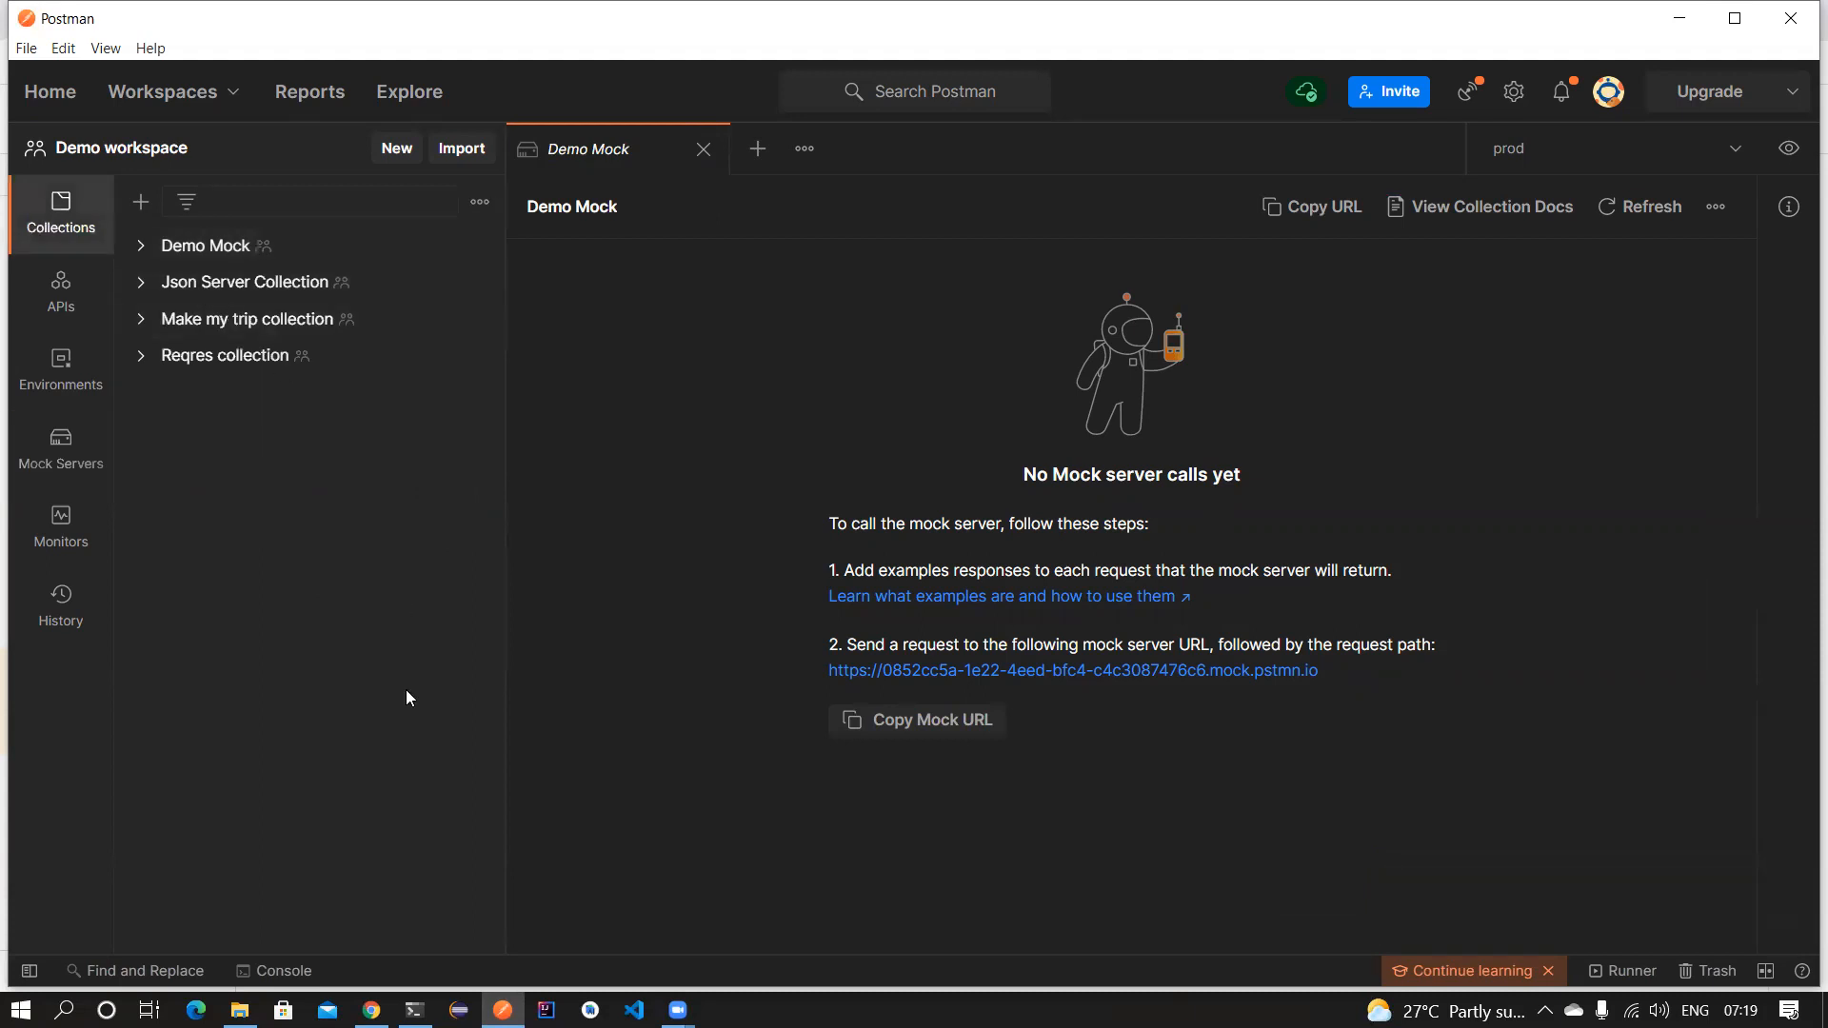
left_click(141, 249)
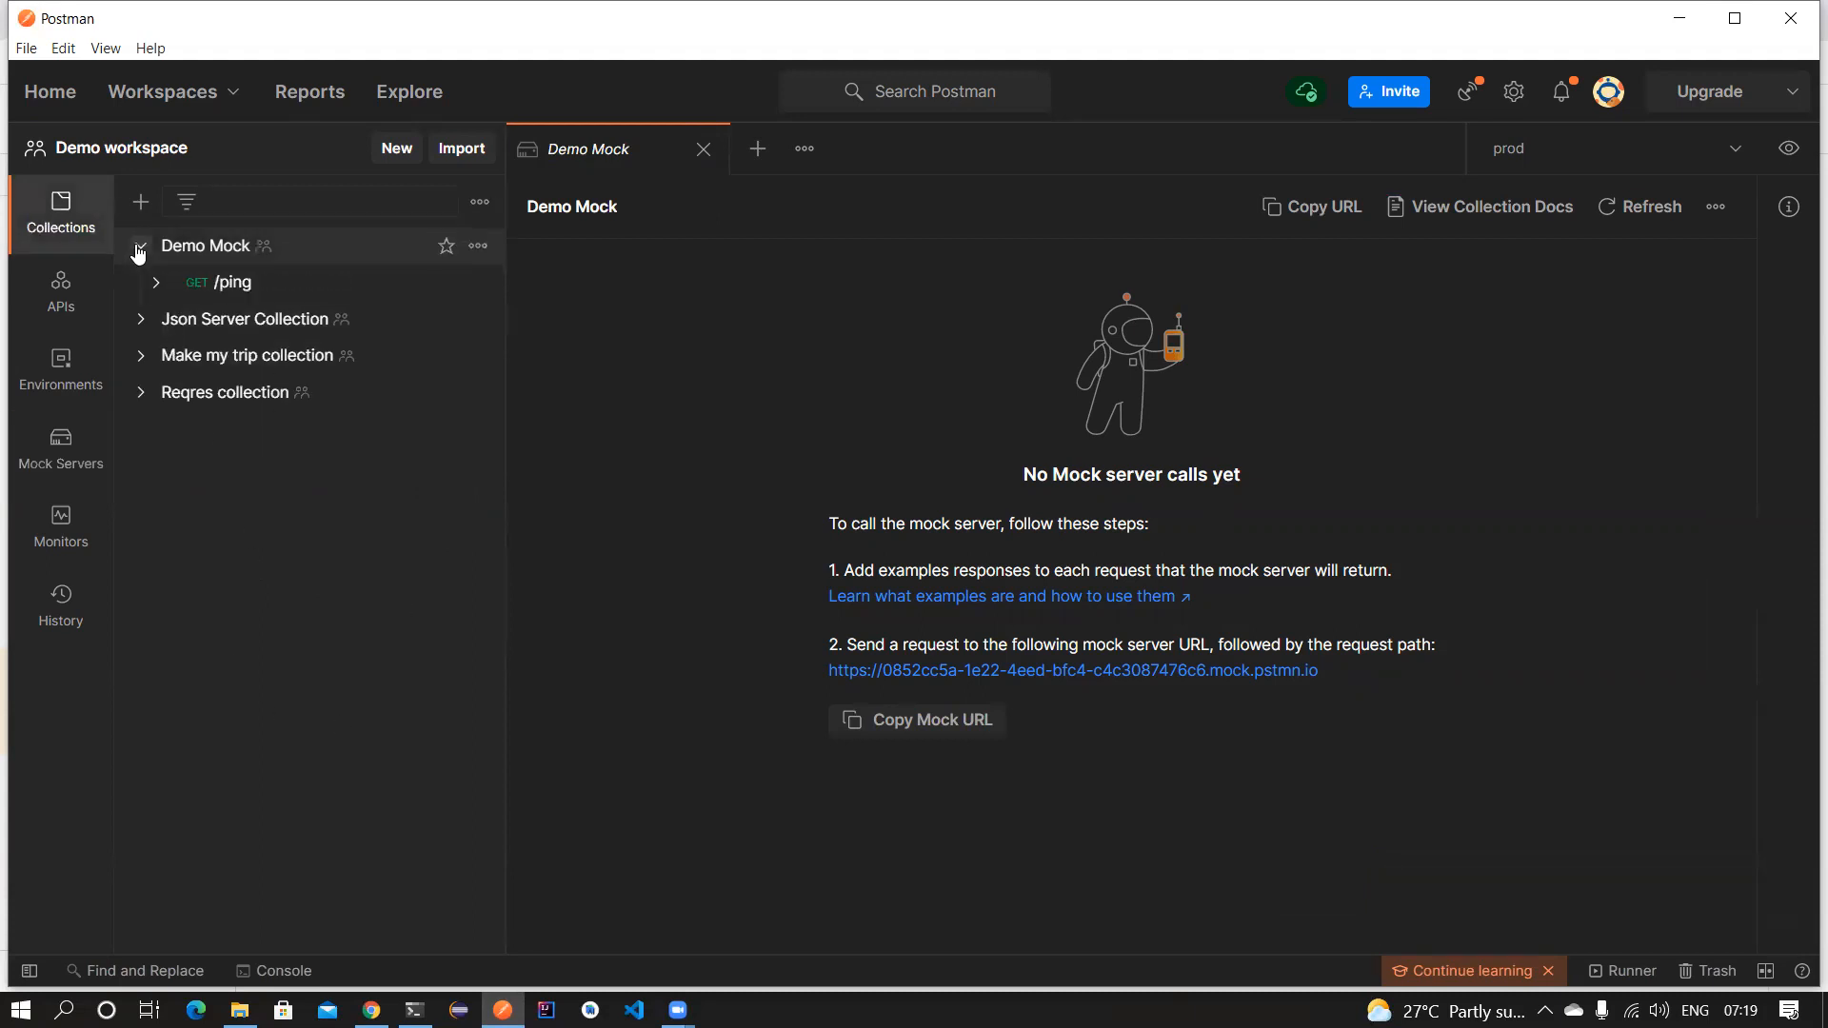
left_click(218, 286)
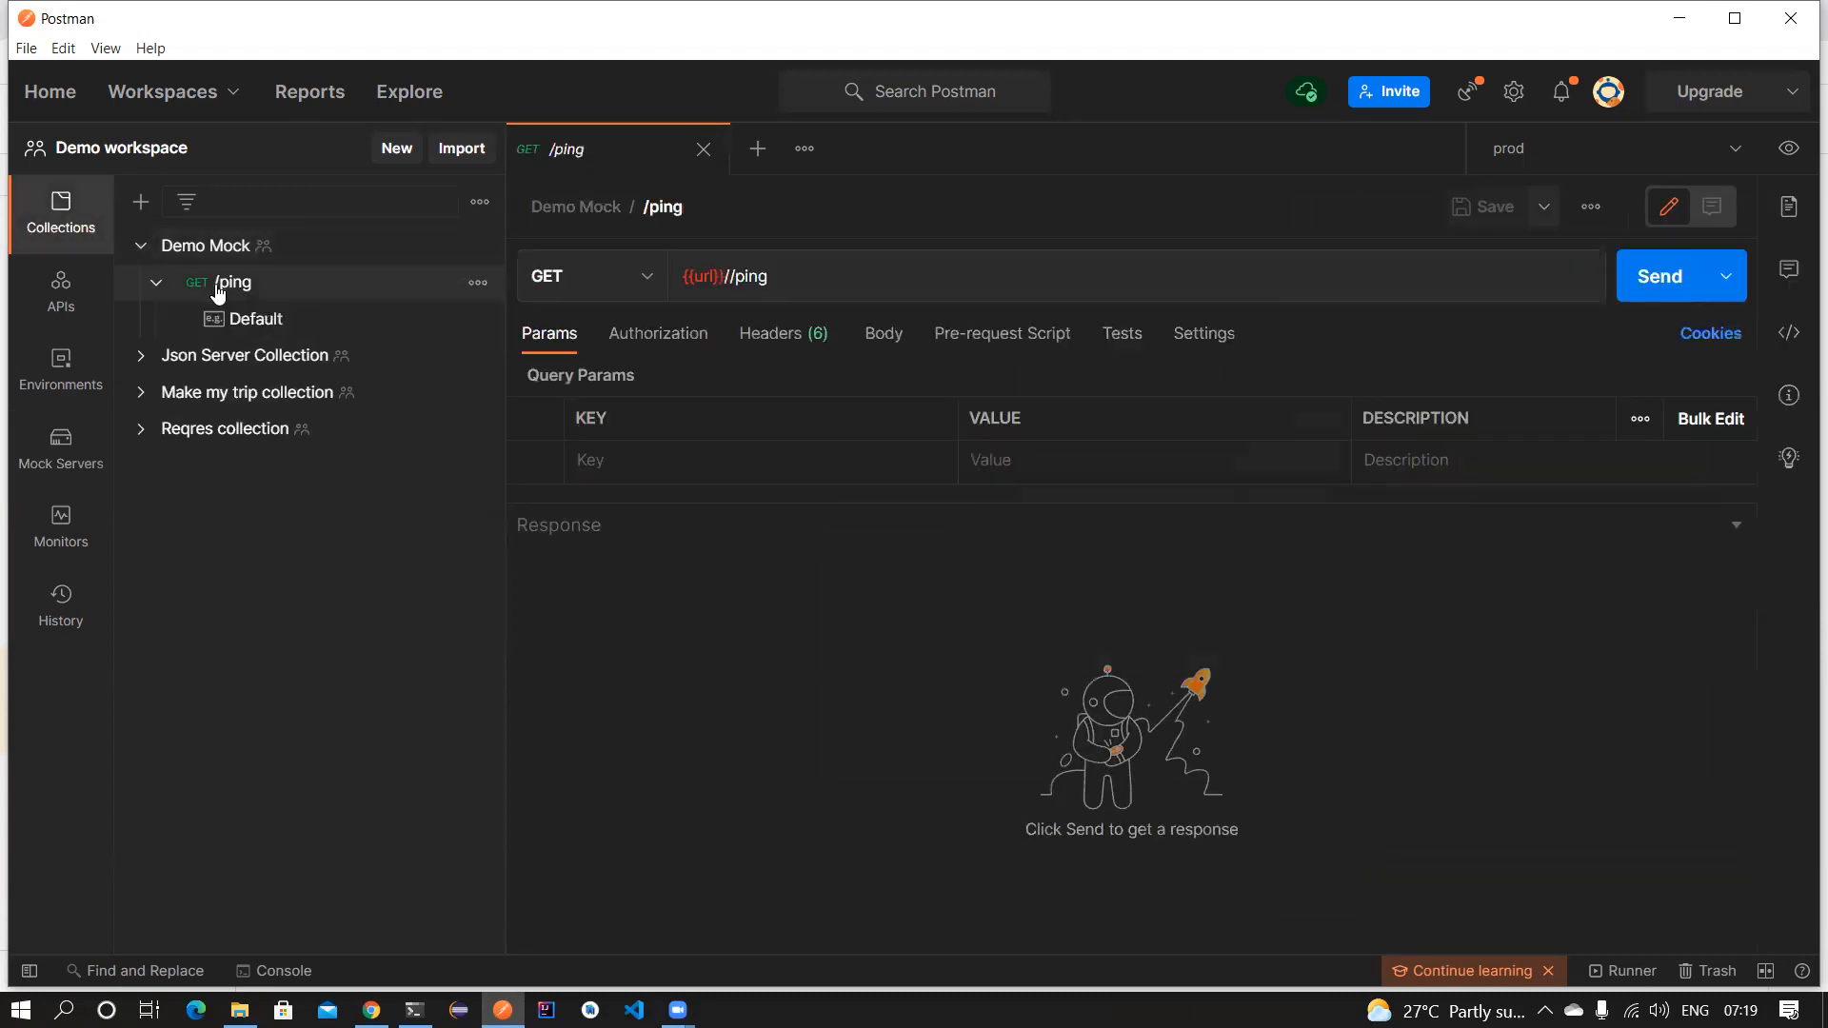
mouse_move(693, 276)
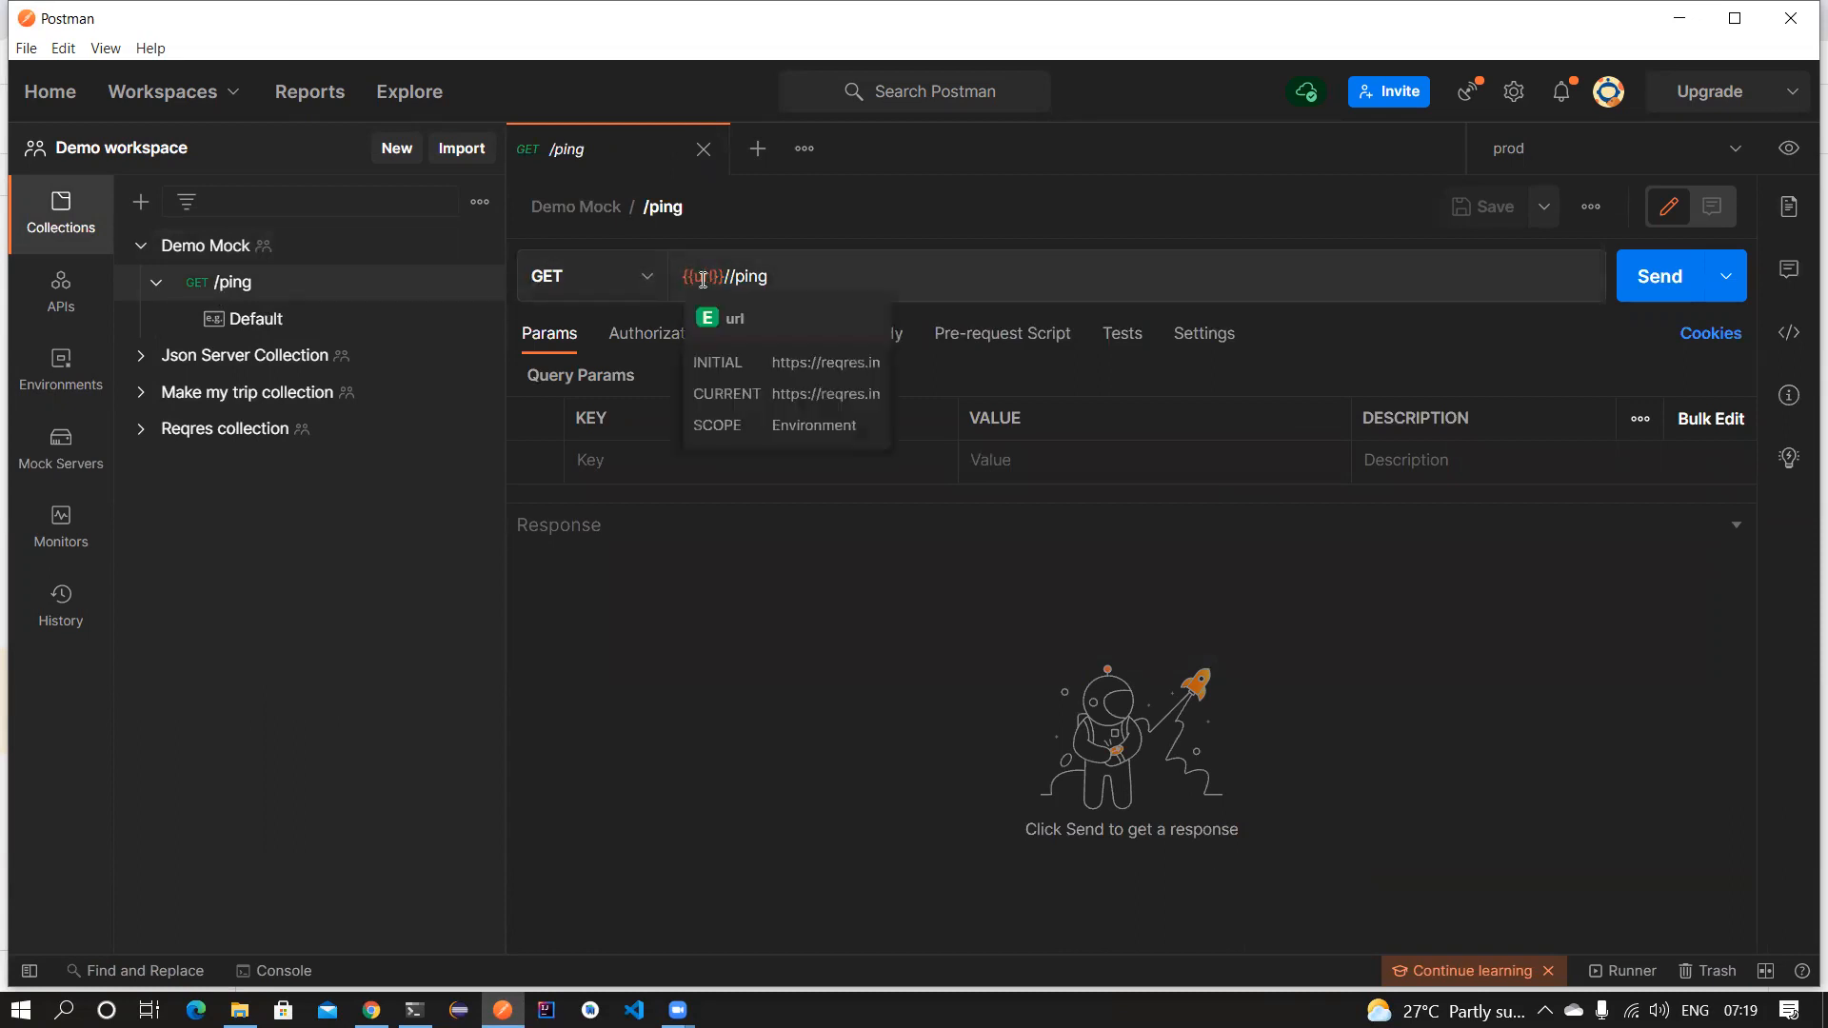
left_click(1734, 148)
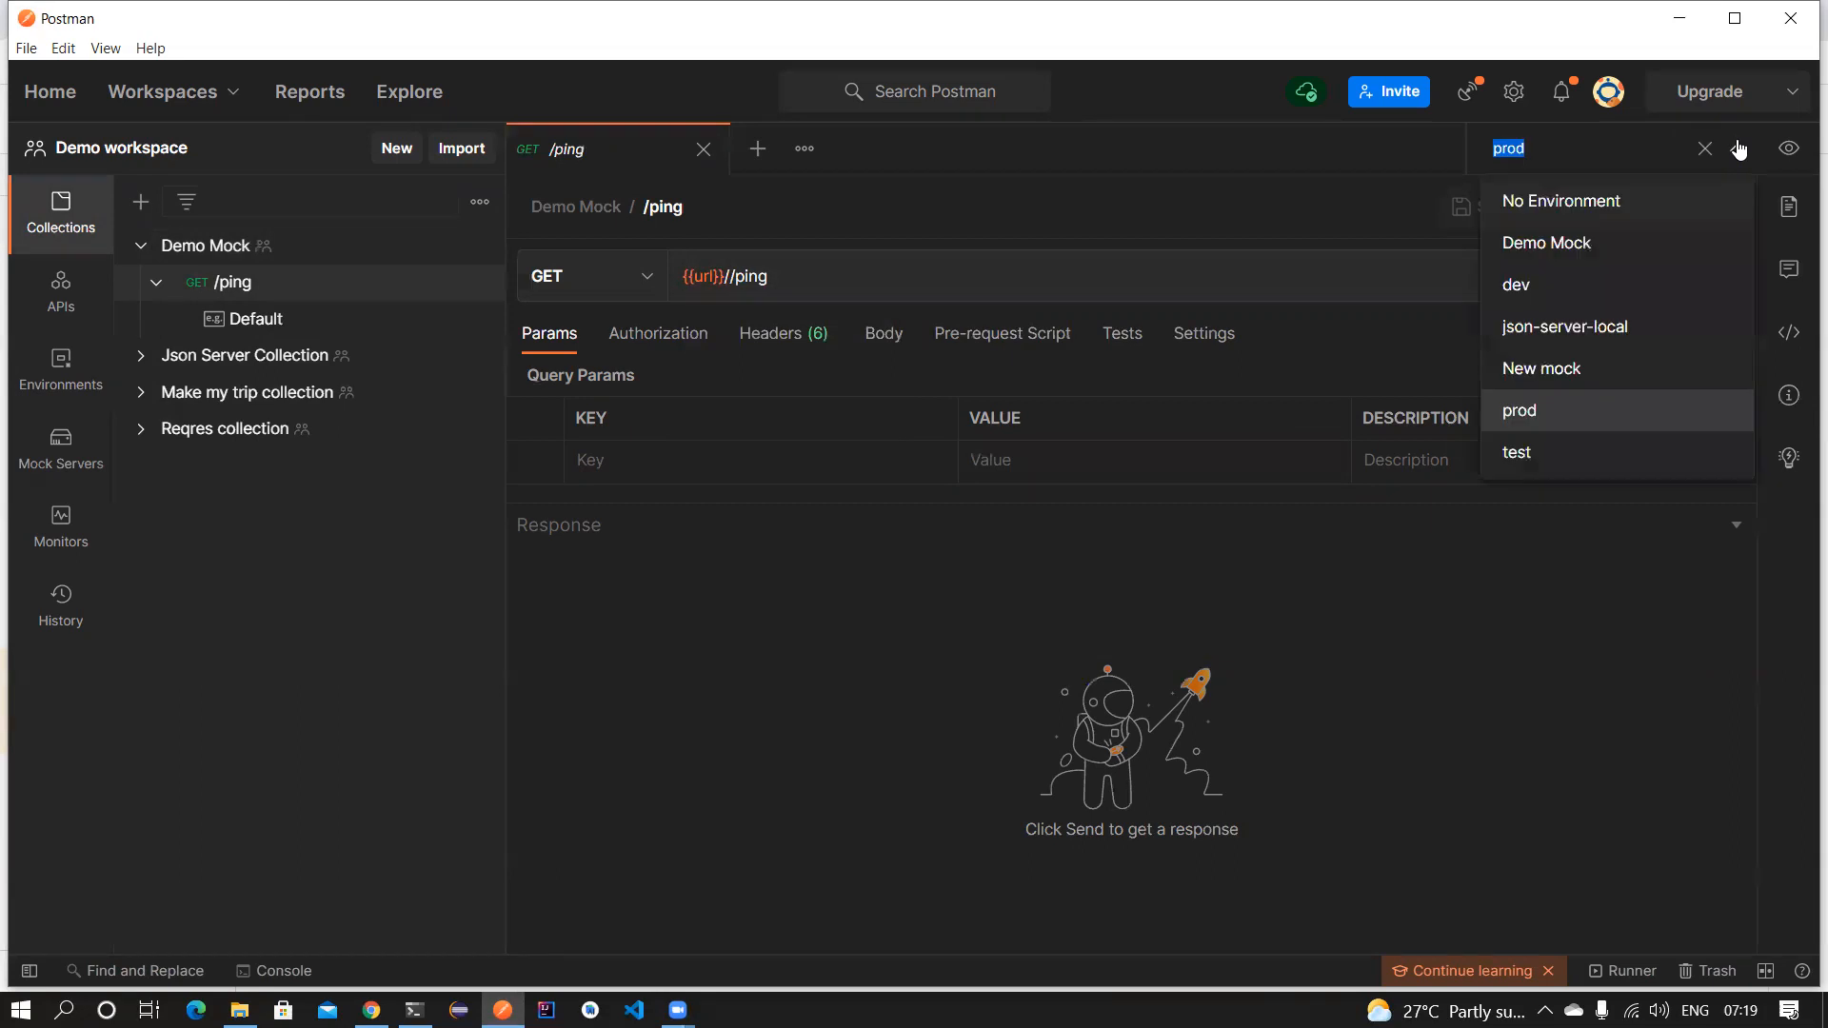
left_click(1535, 245)
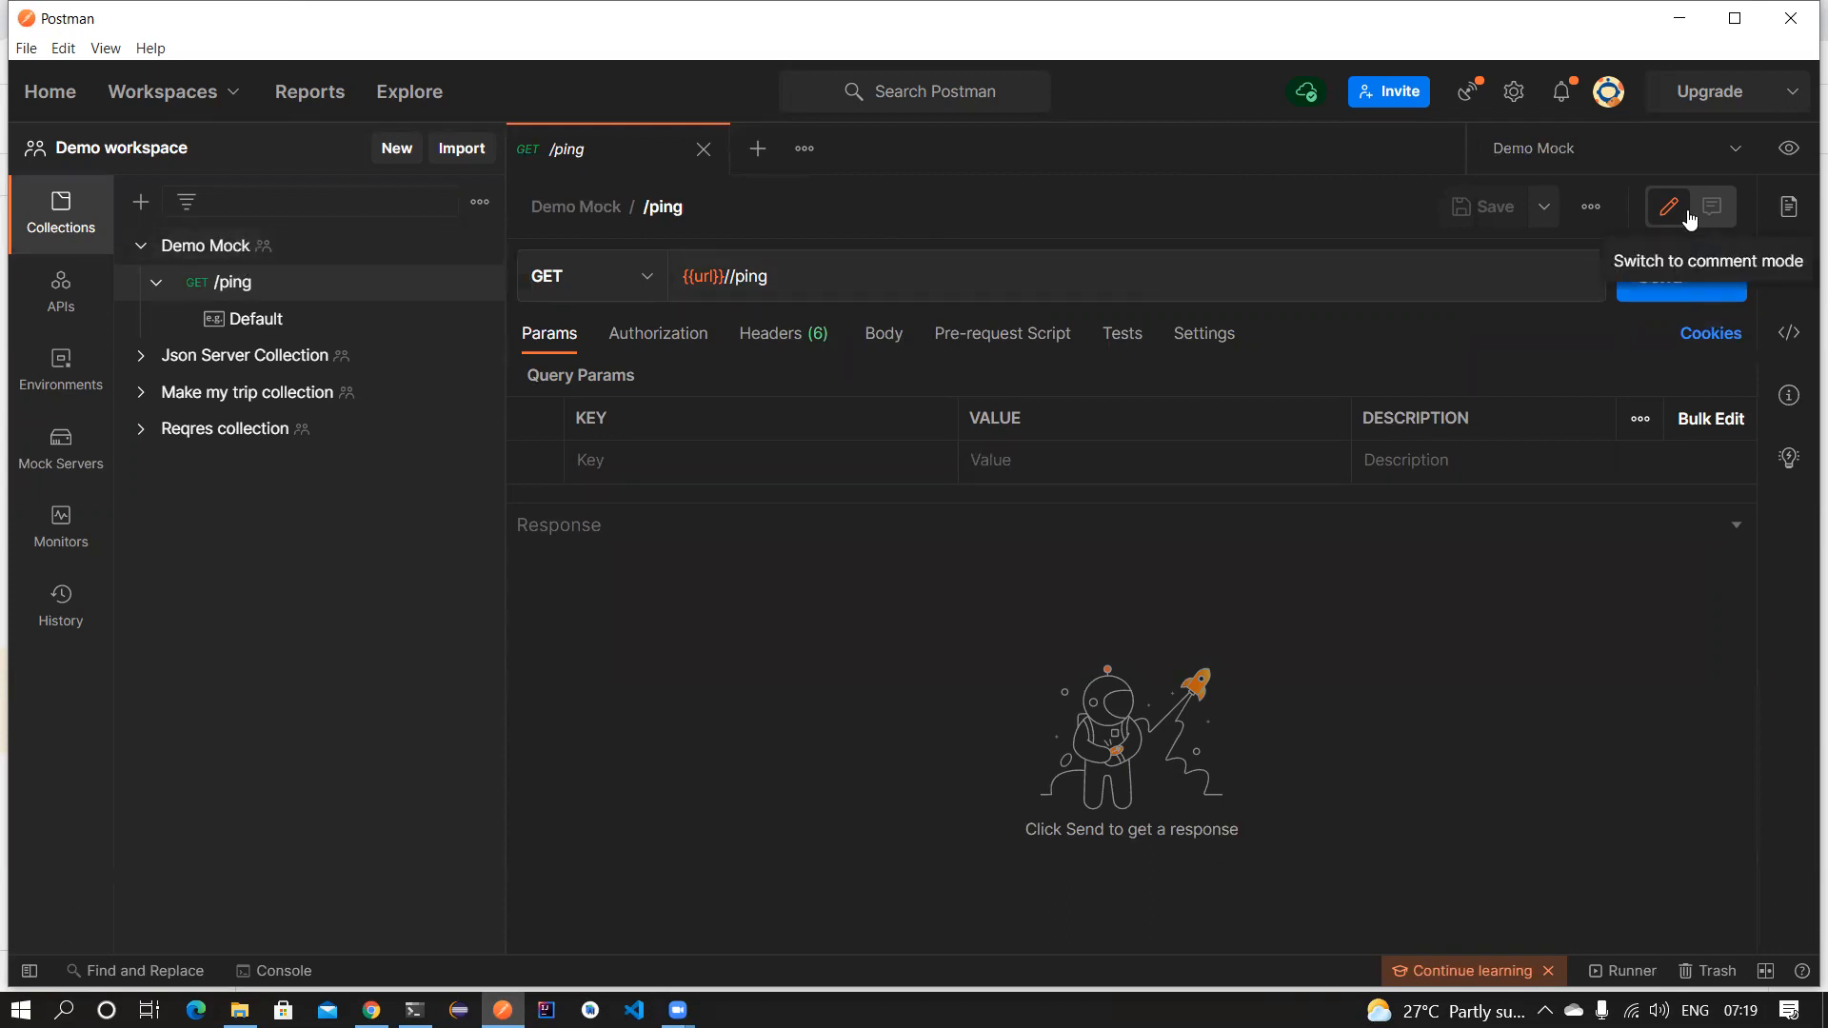
mouse_move(706, 277)
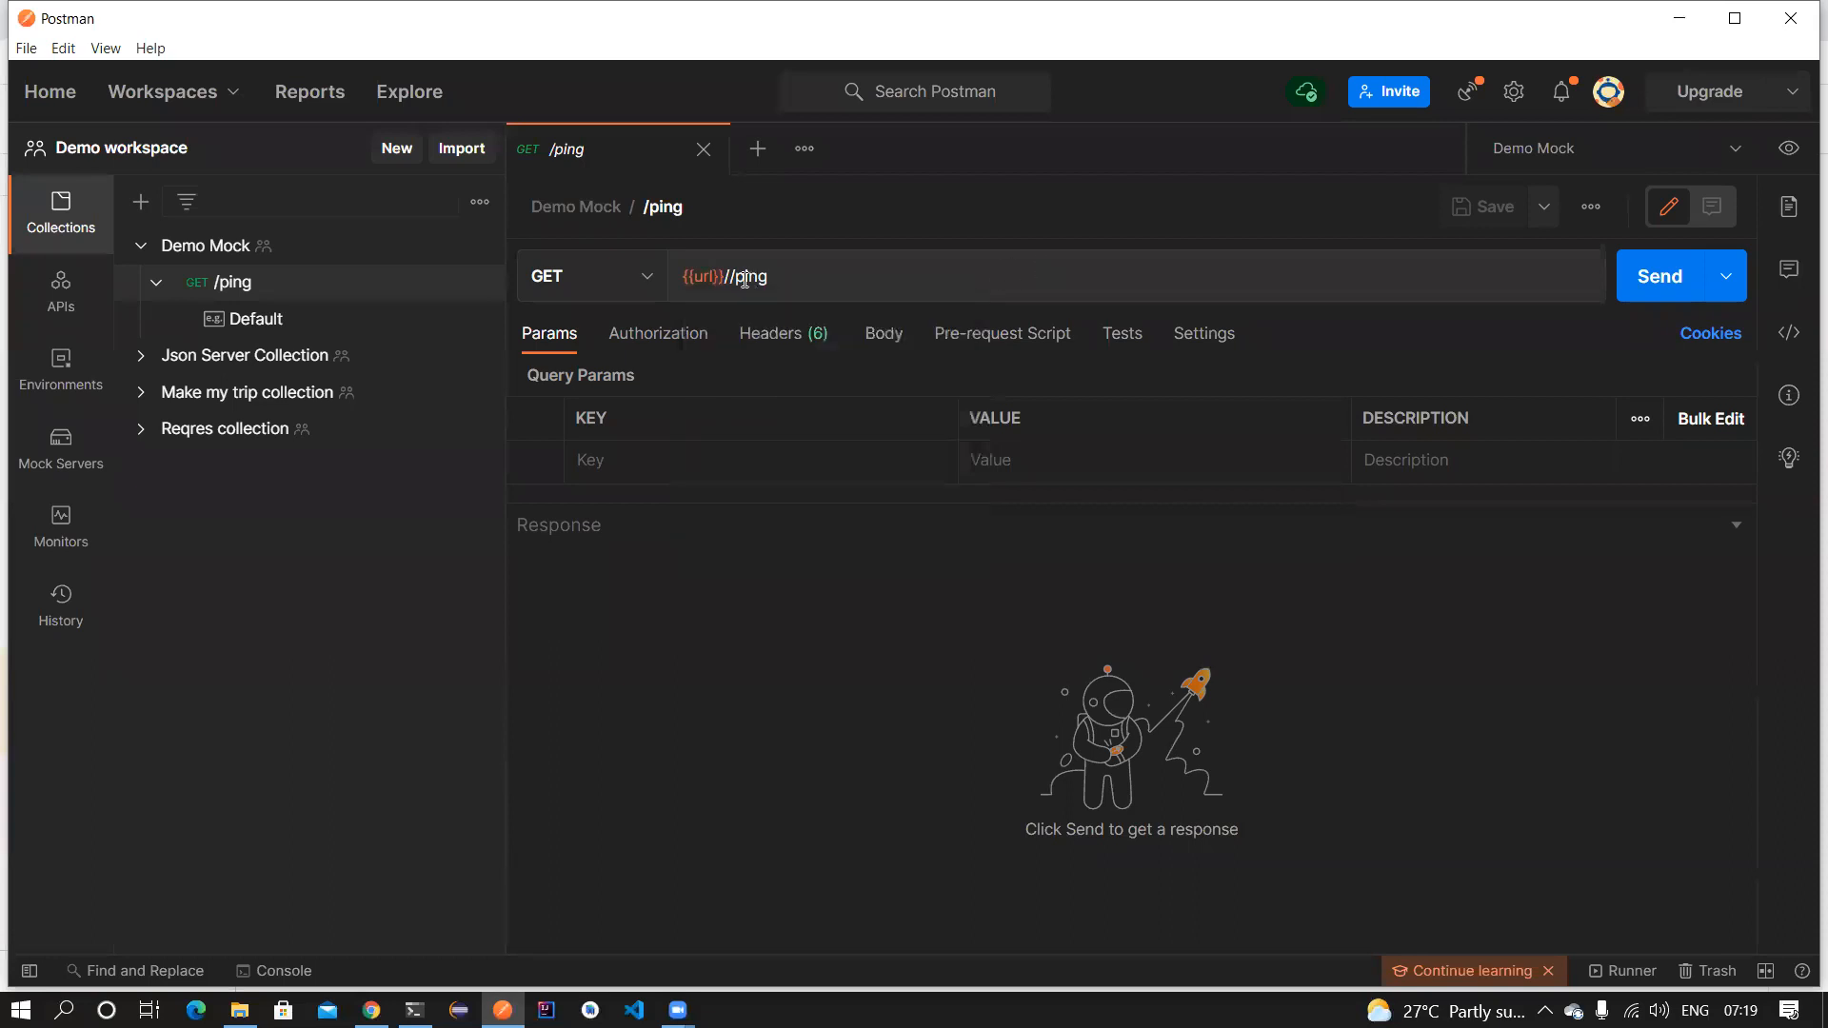
Send the GET /ping request to the mock server and examine the response body and status.
left_click(1661, 277)
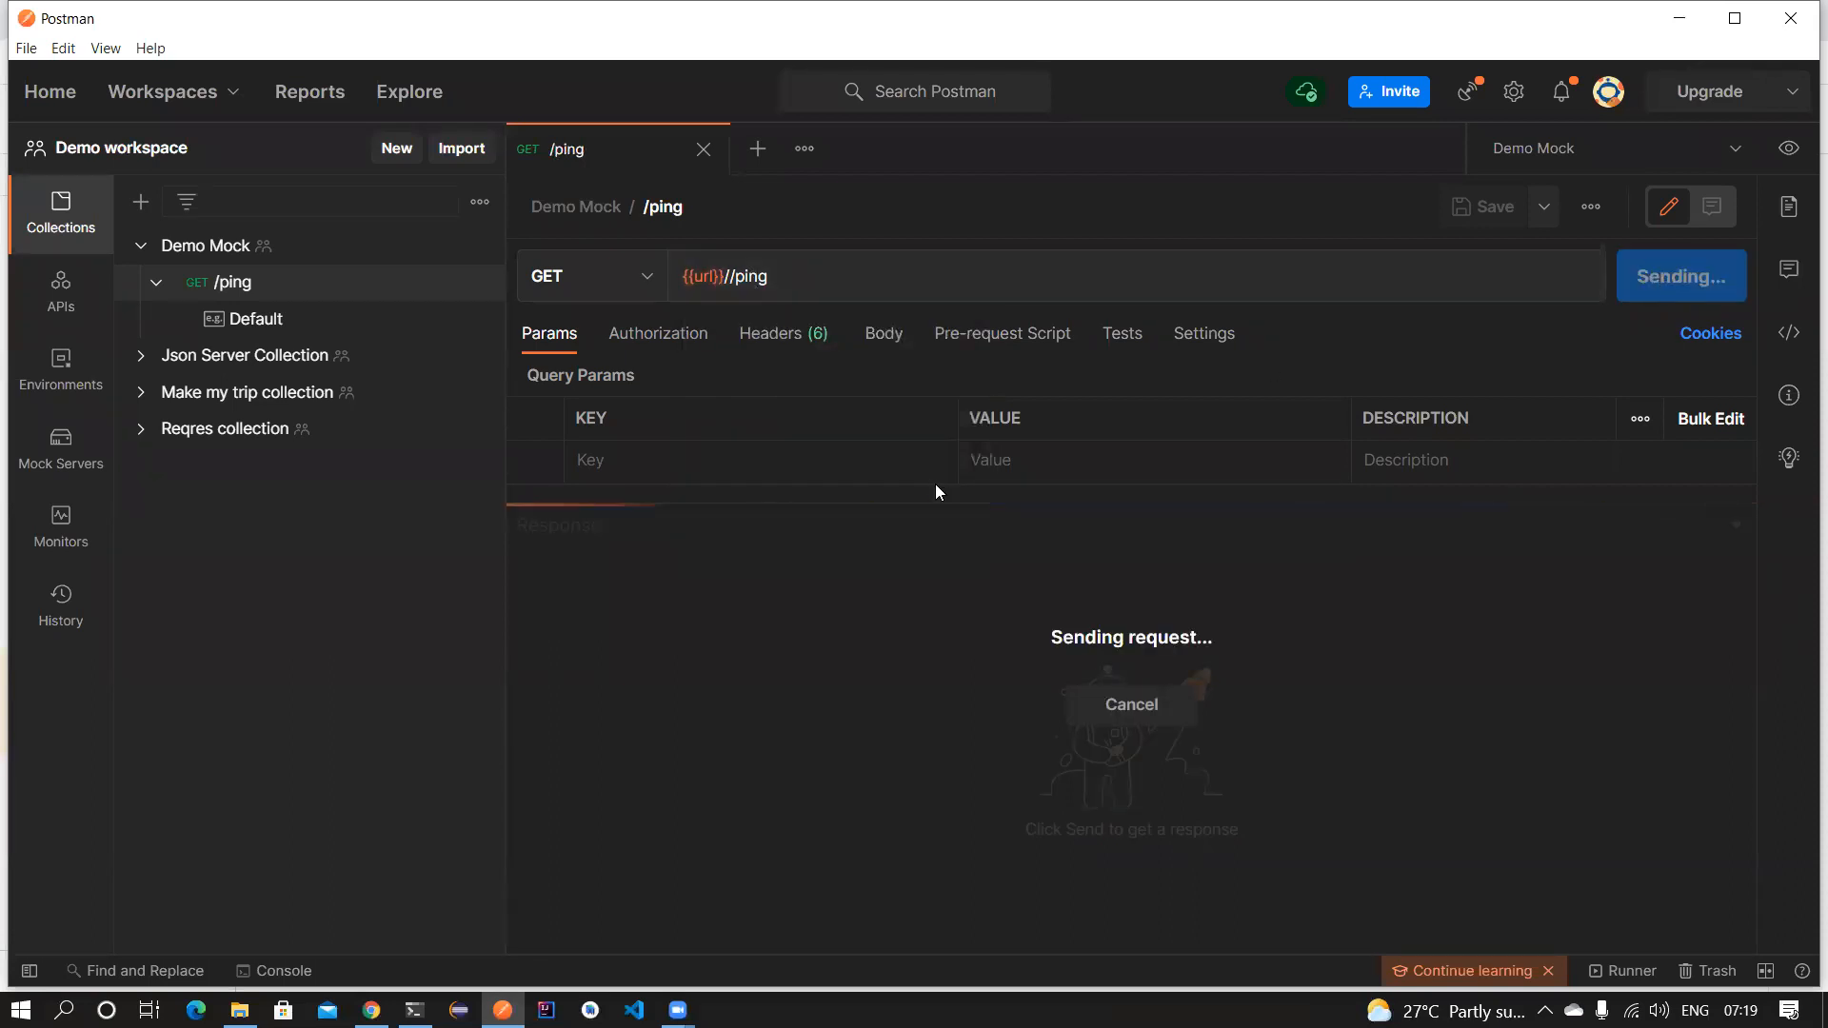
left_click_drag(784, 621, 584, 621)
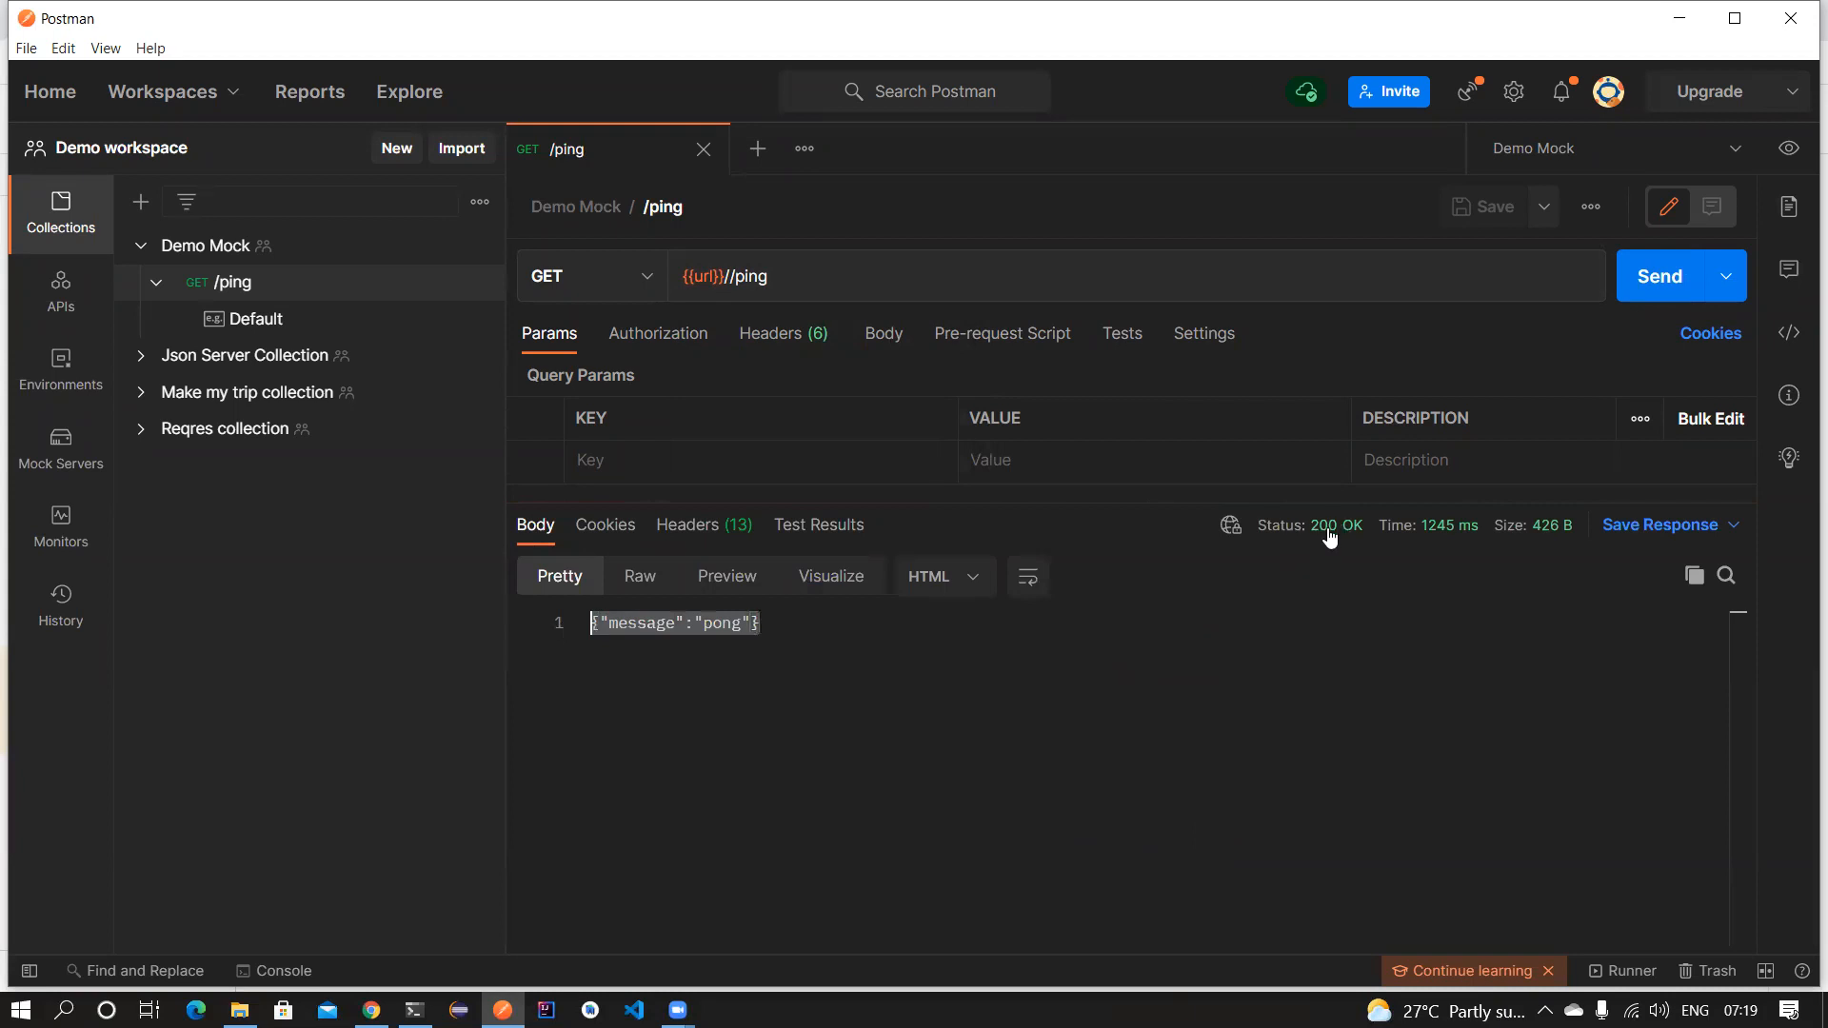
mouse_move(1337, 529)
left_click_drag(808, 630, 565, 630)
left_click(626, 695)
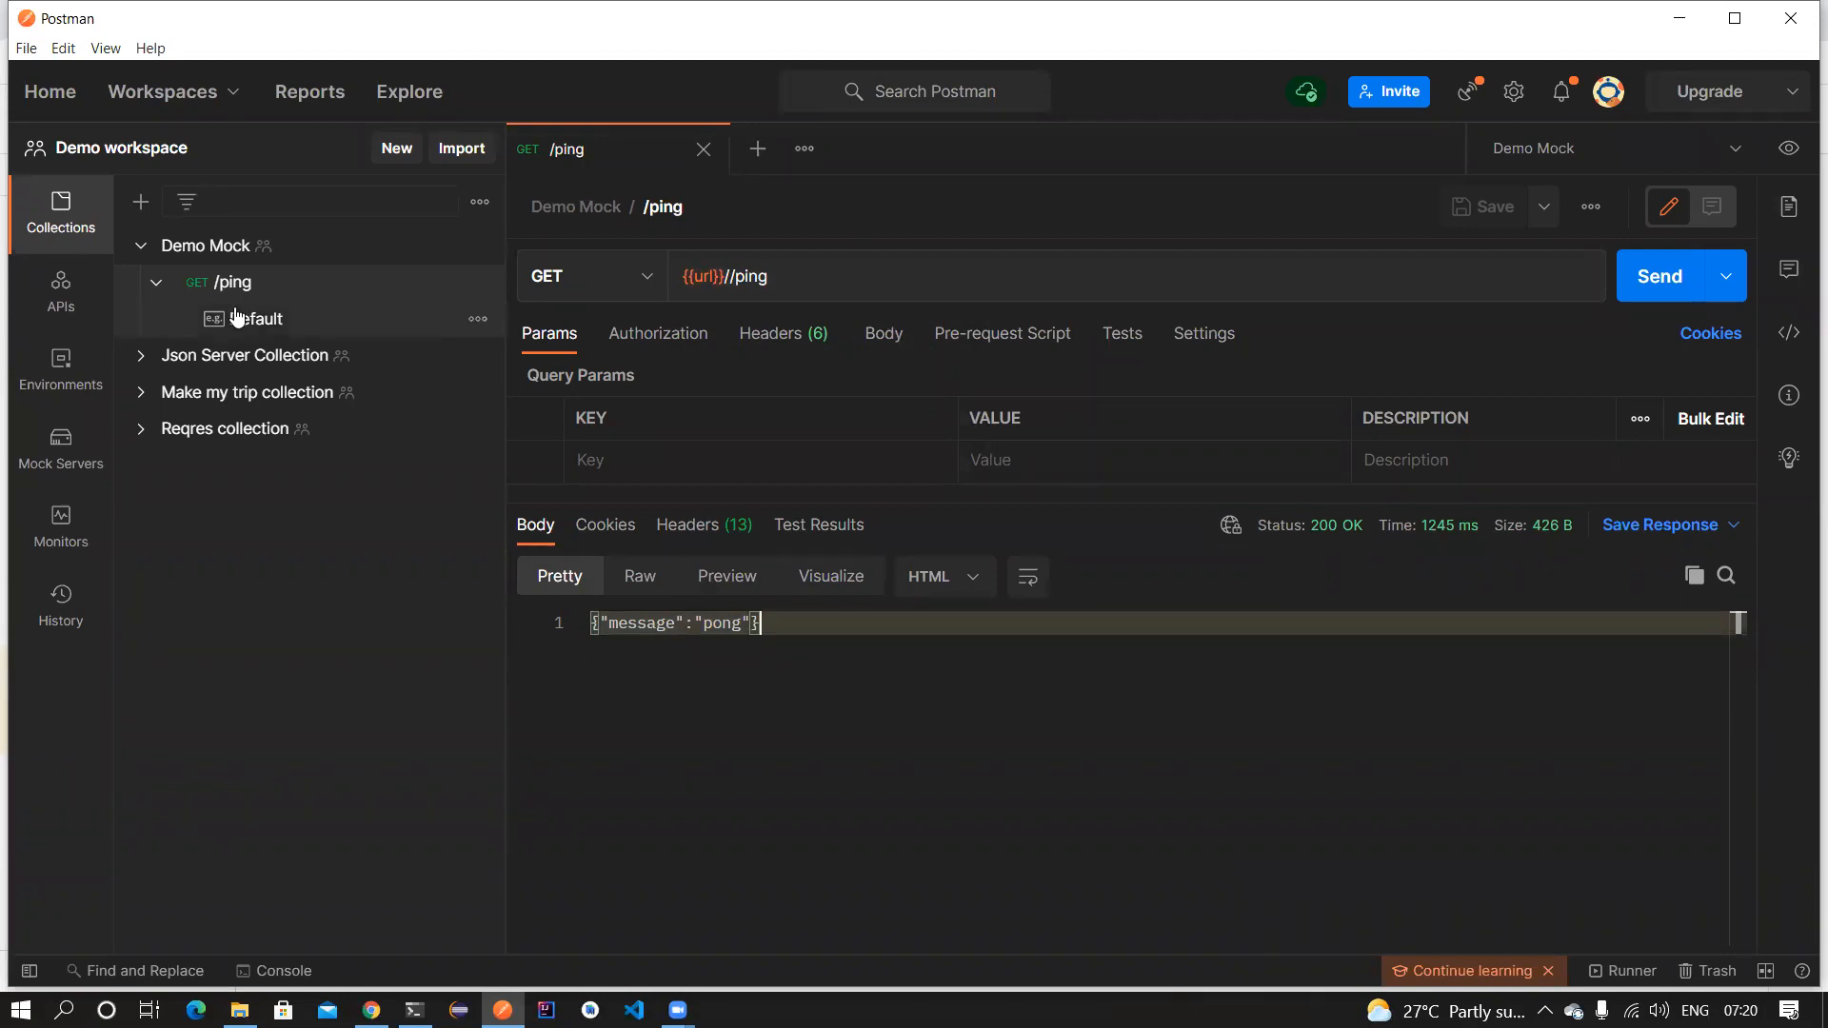
left_click(228, 245)
left_click(478, 247)
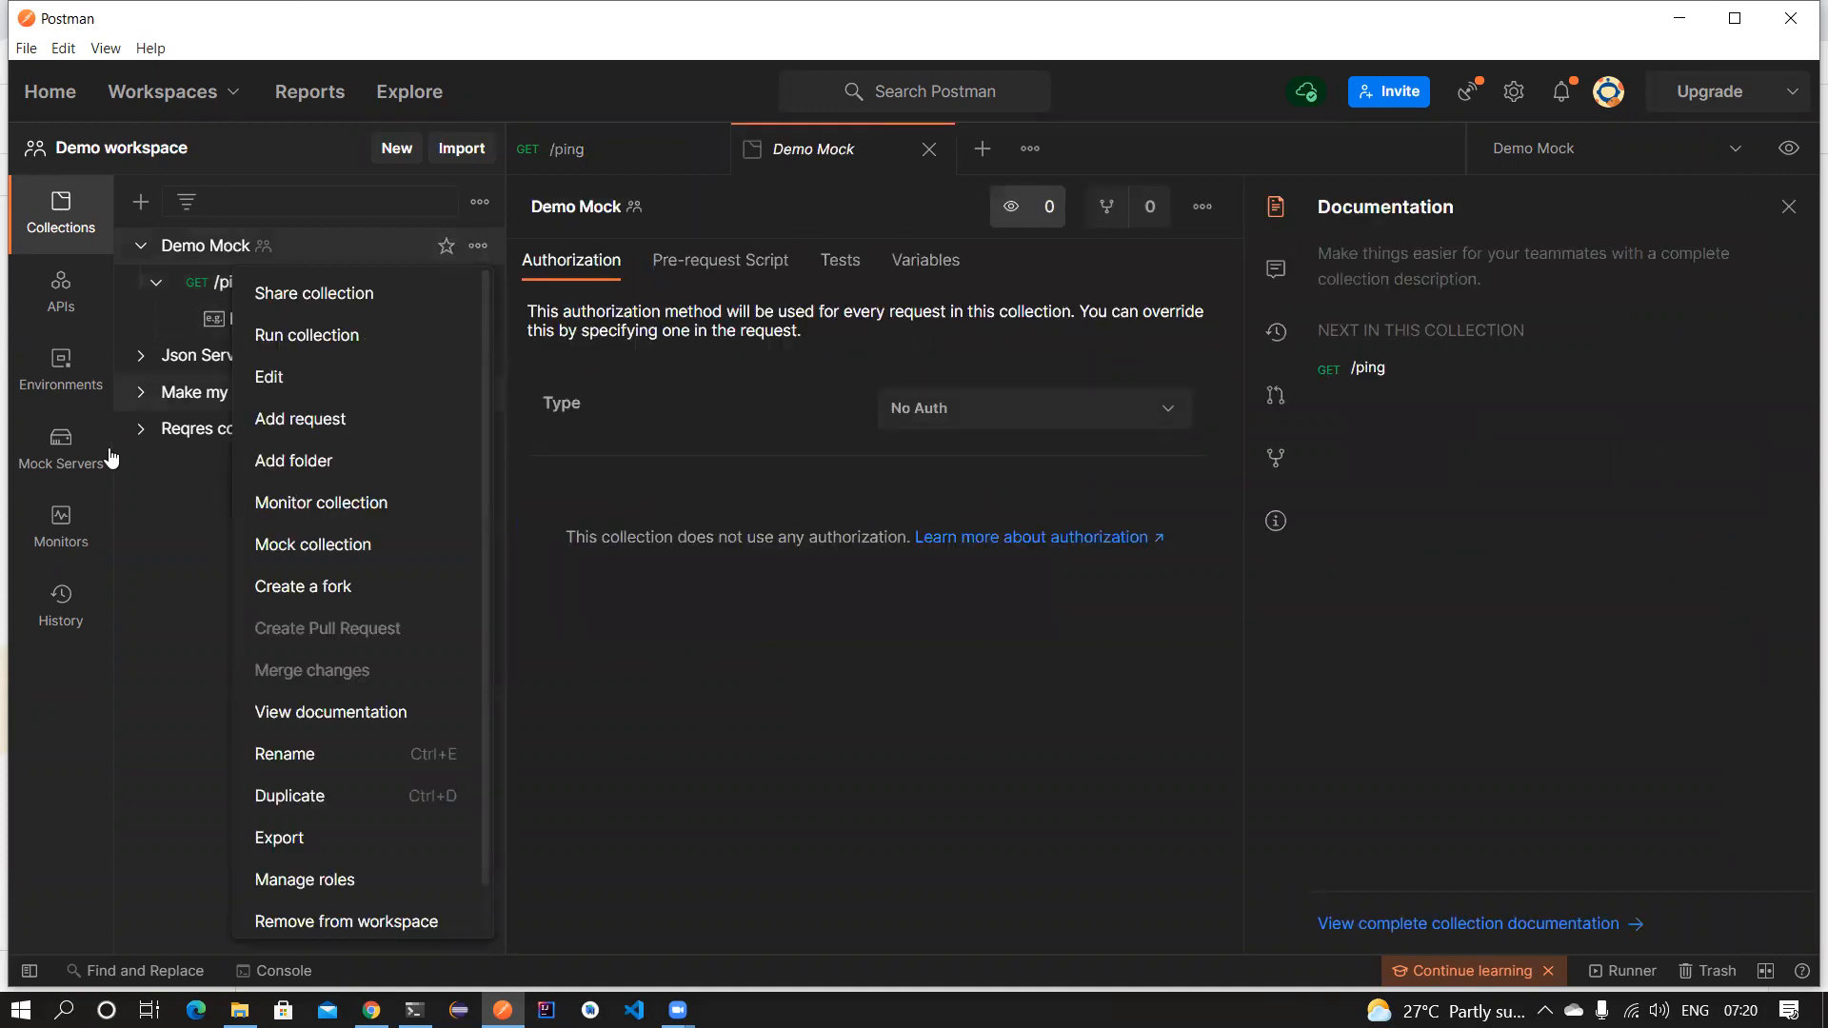
left_click(61, 523)
left_click(296, 567)
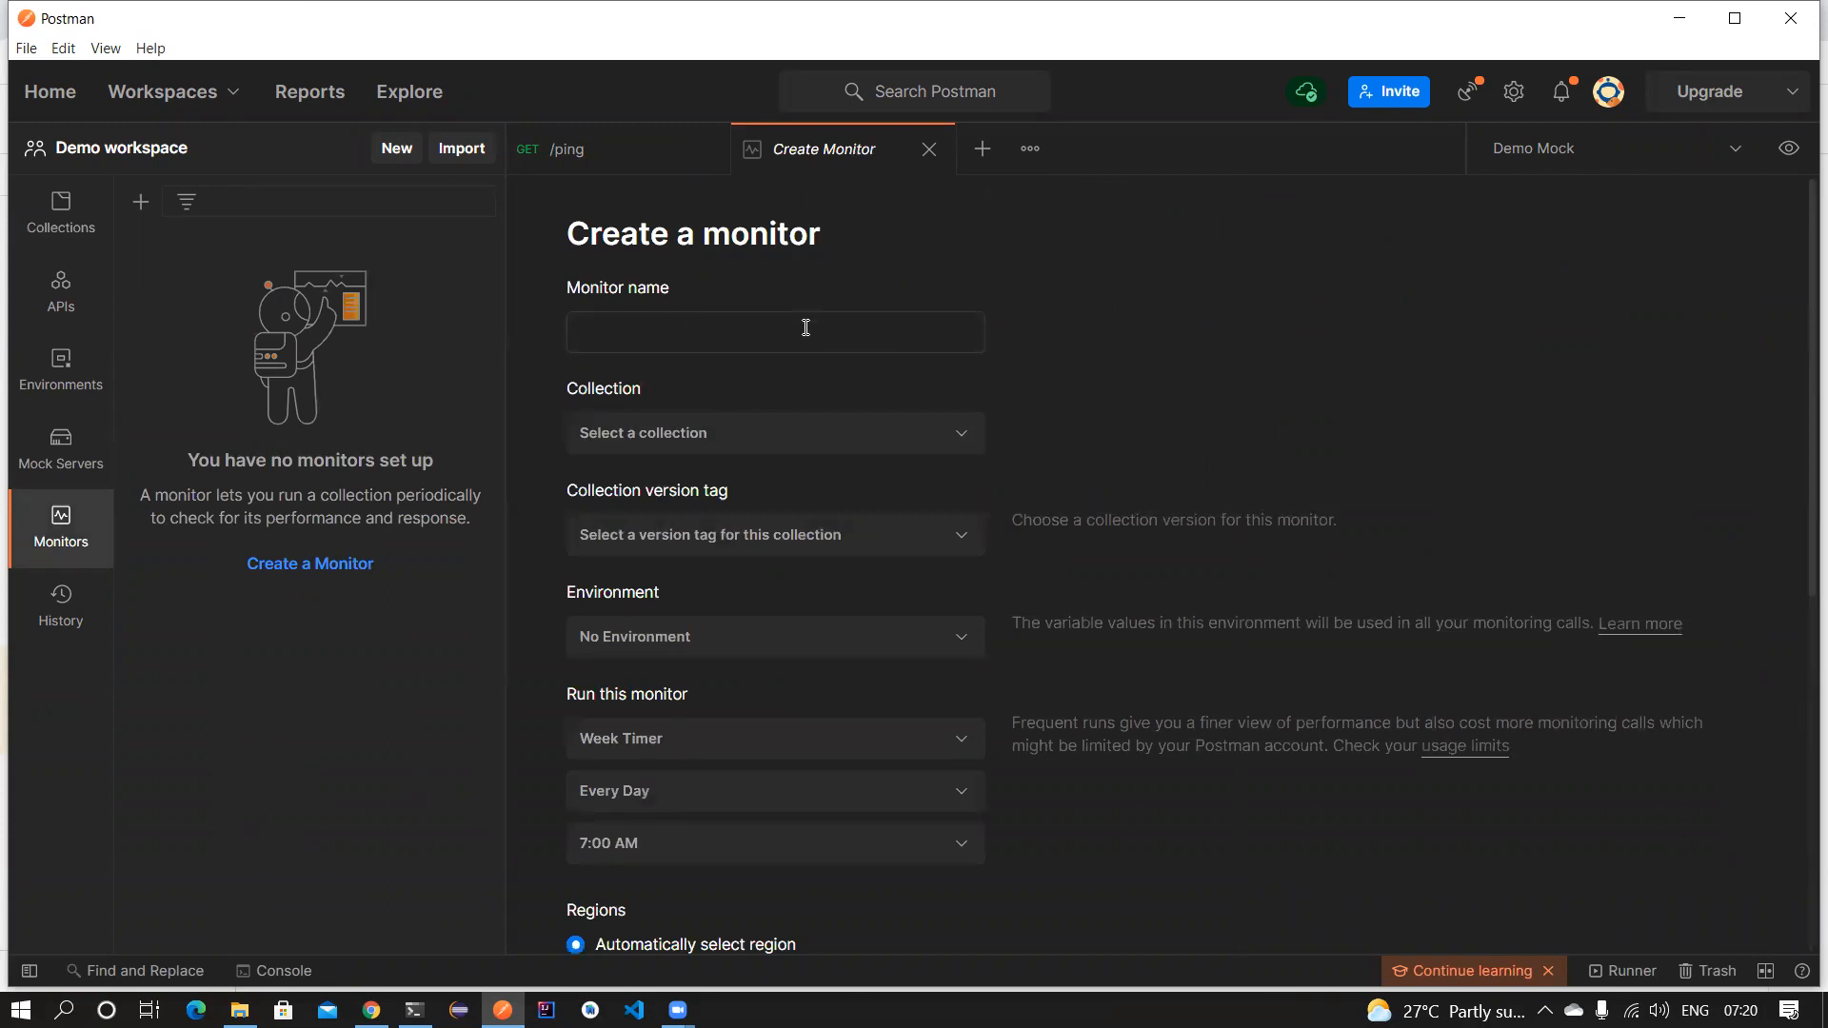
type("ost call mock")
left_click(867, 432)
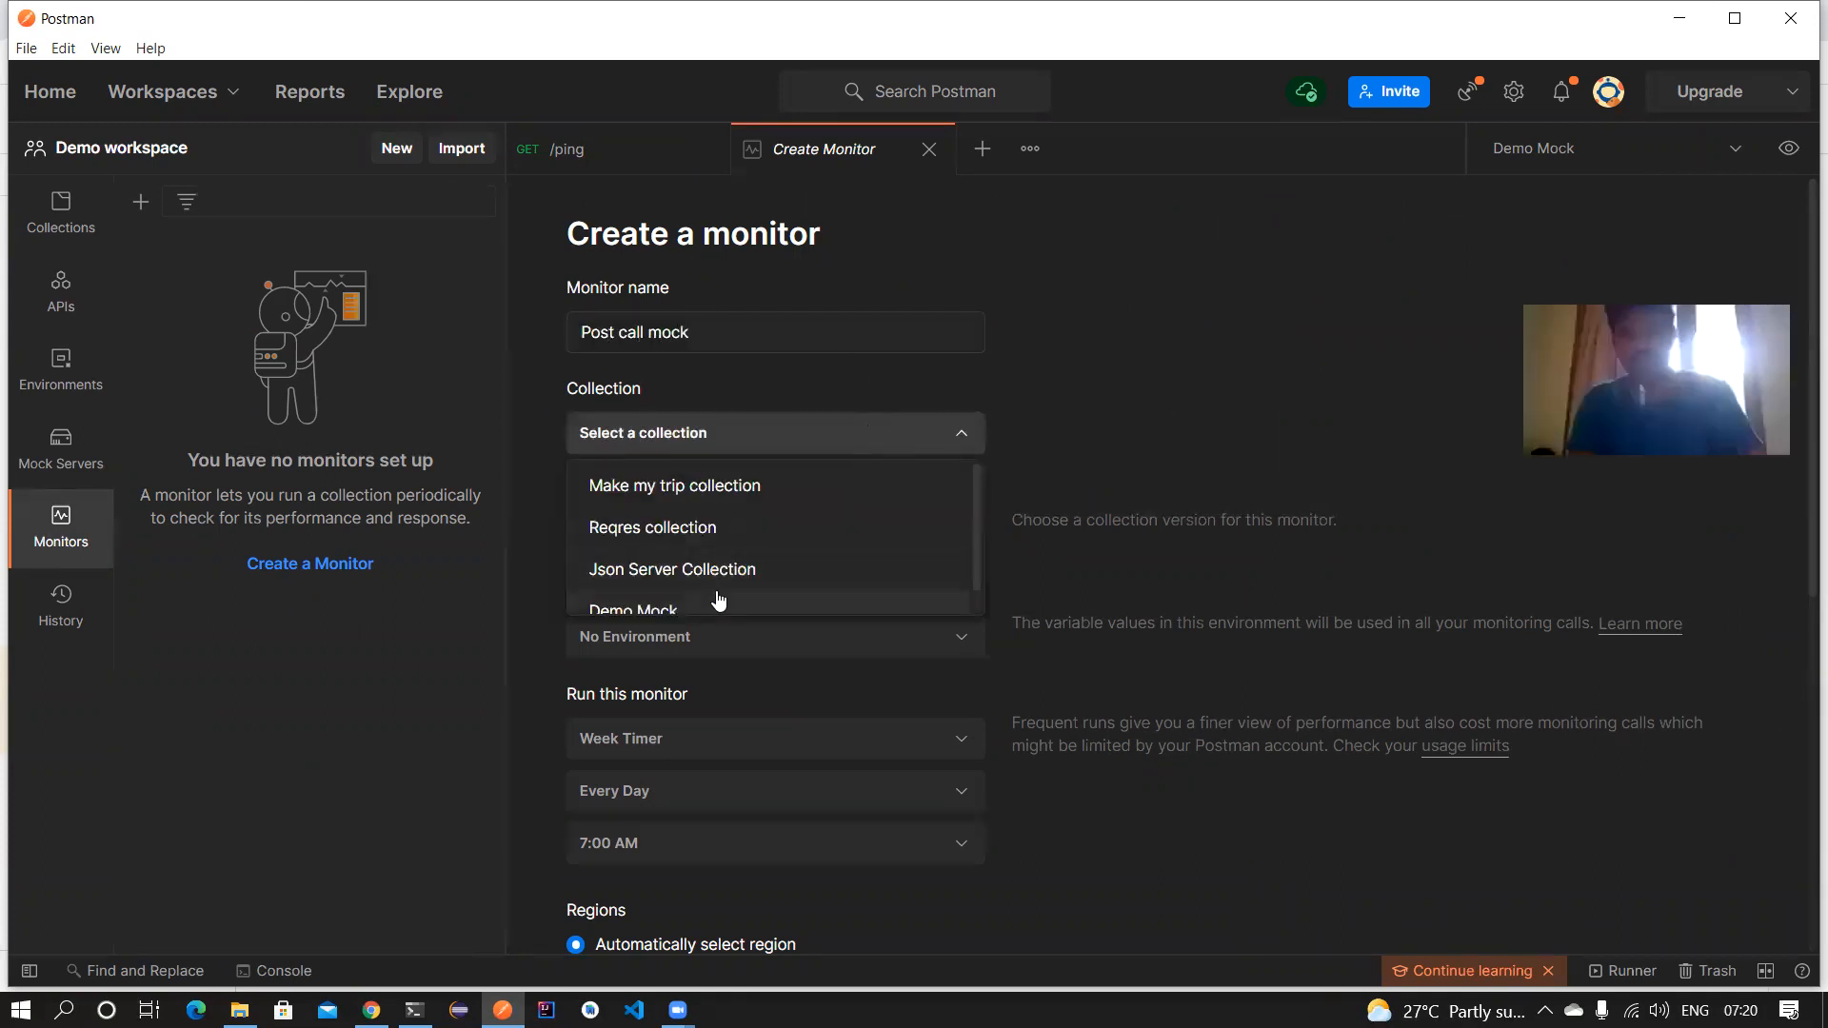
scroll(719, 600, "down", 1)
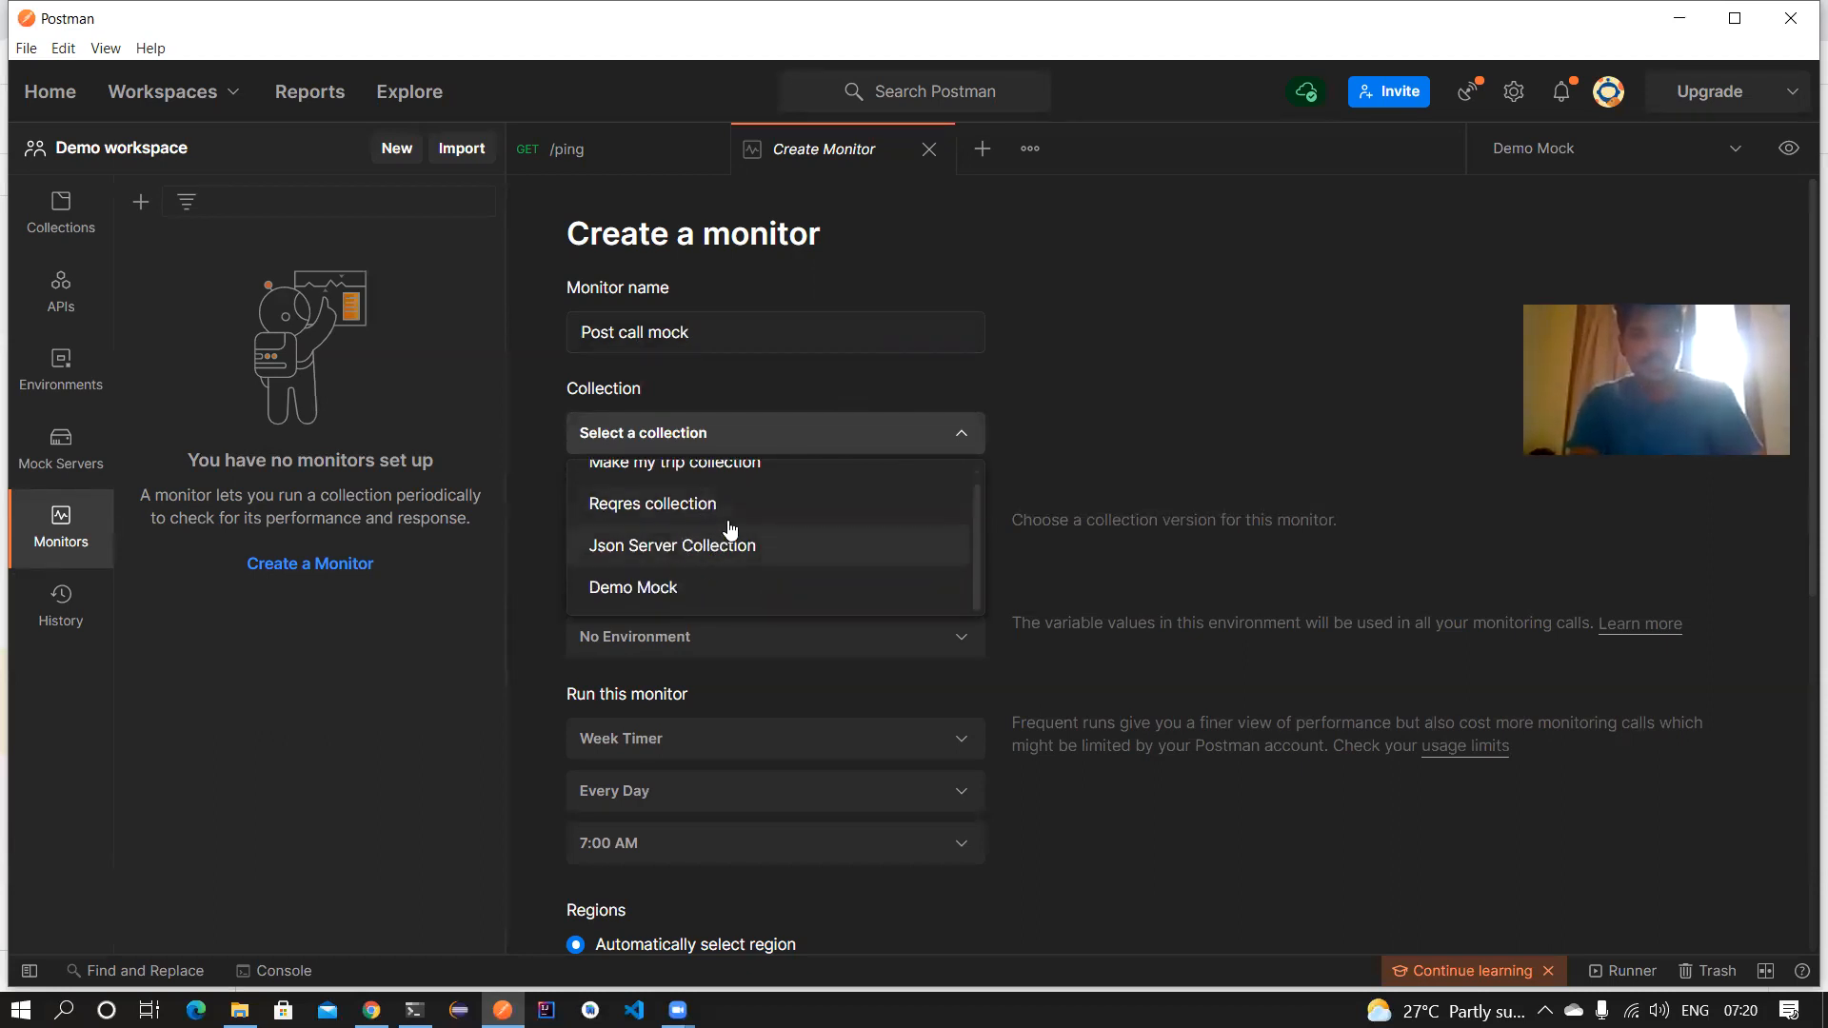
left_click(1208, 418)
left_click(929, 446)
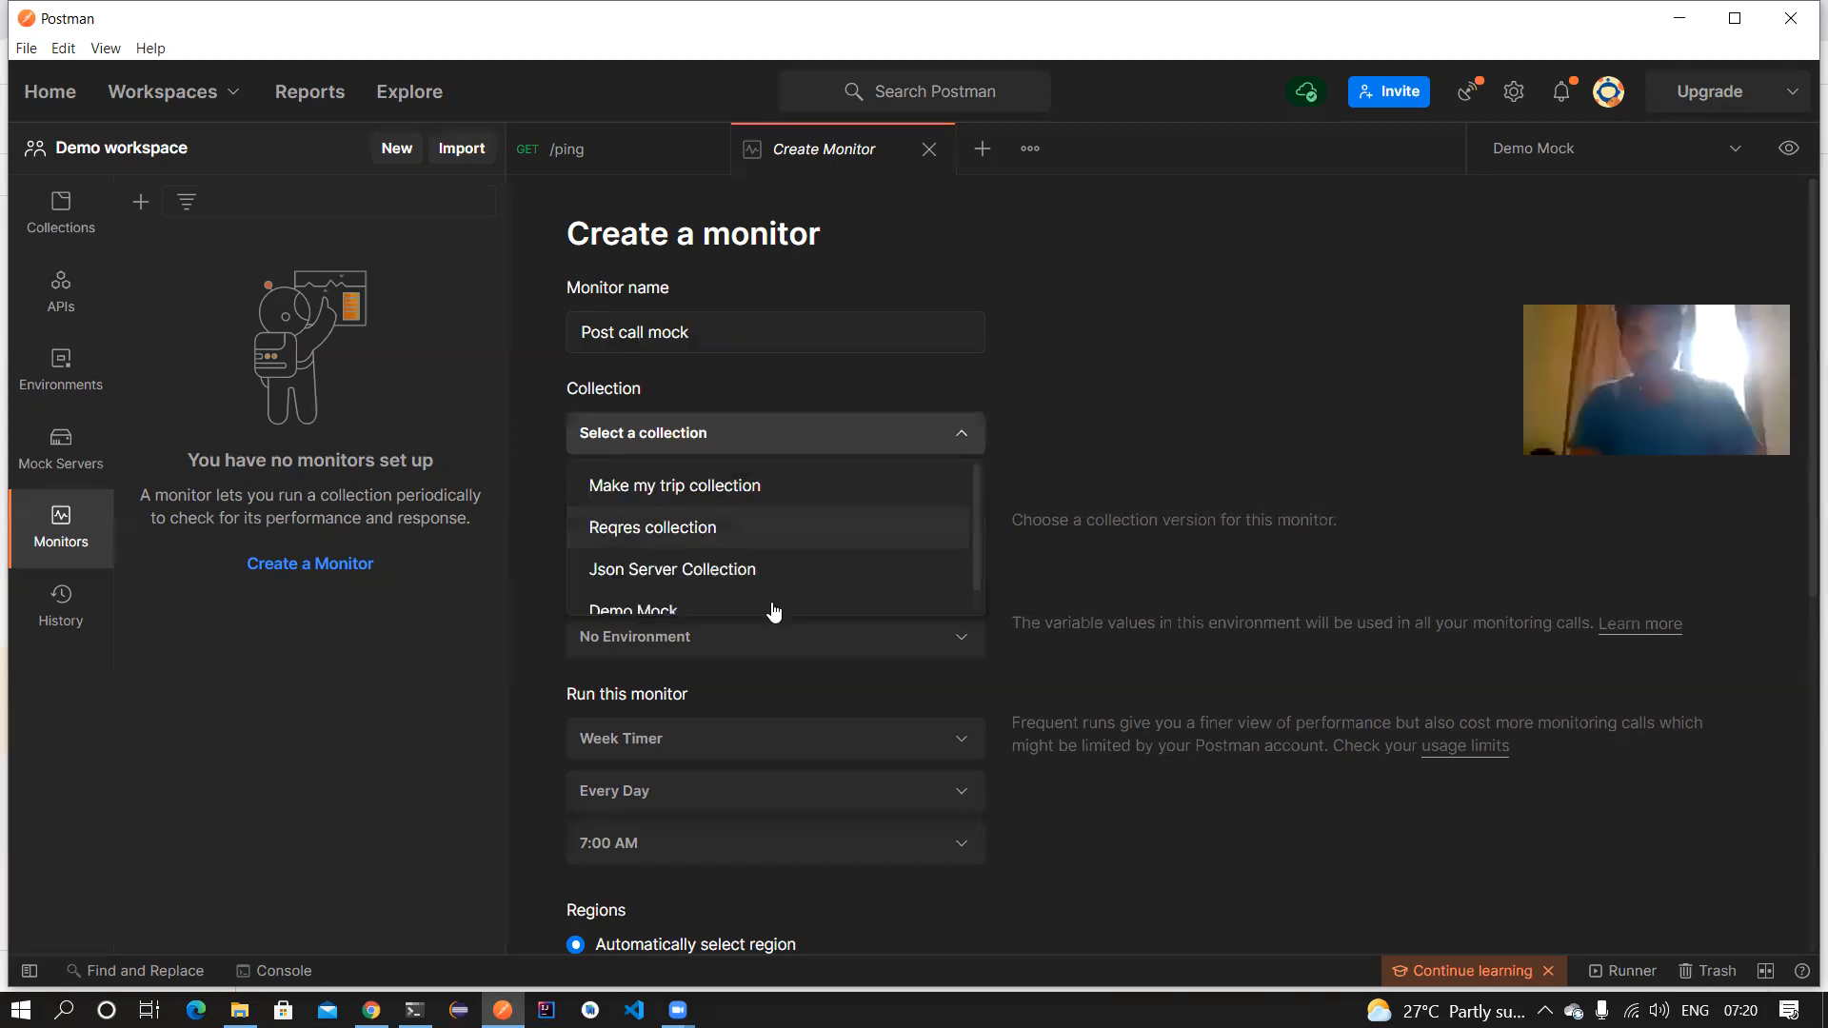
scroll(774, 612, "down", 1)
left_click(1194, 425)
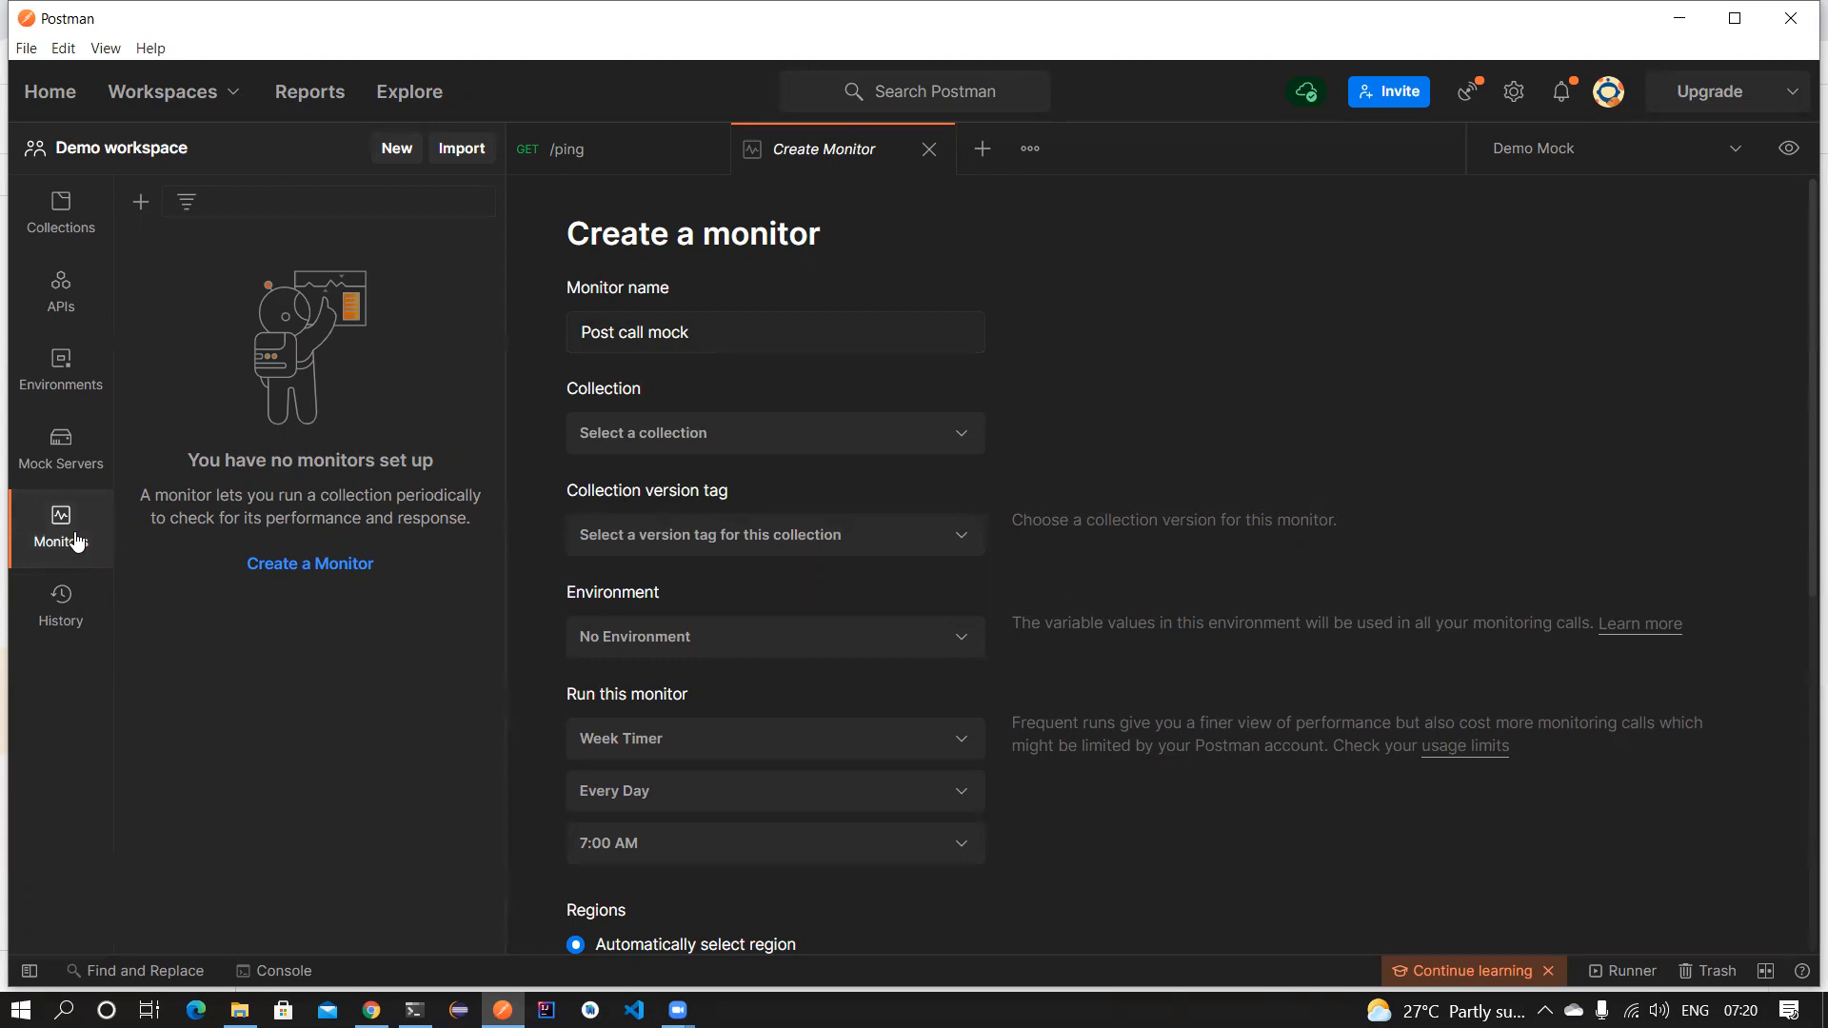
left_click(929, 151)
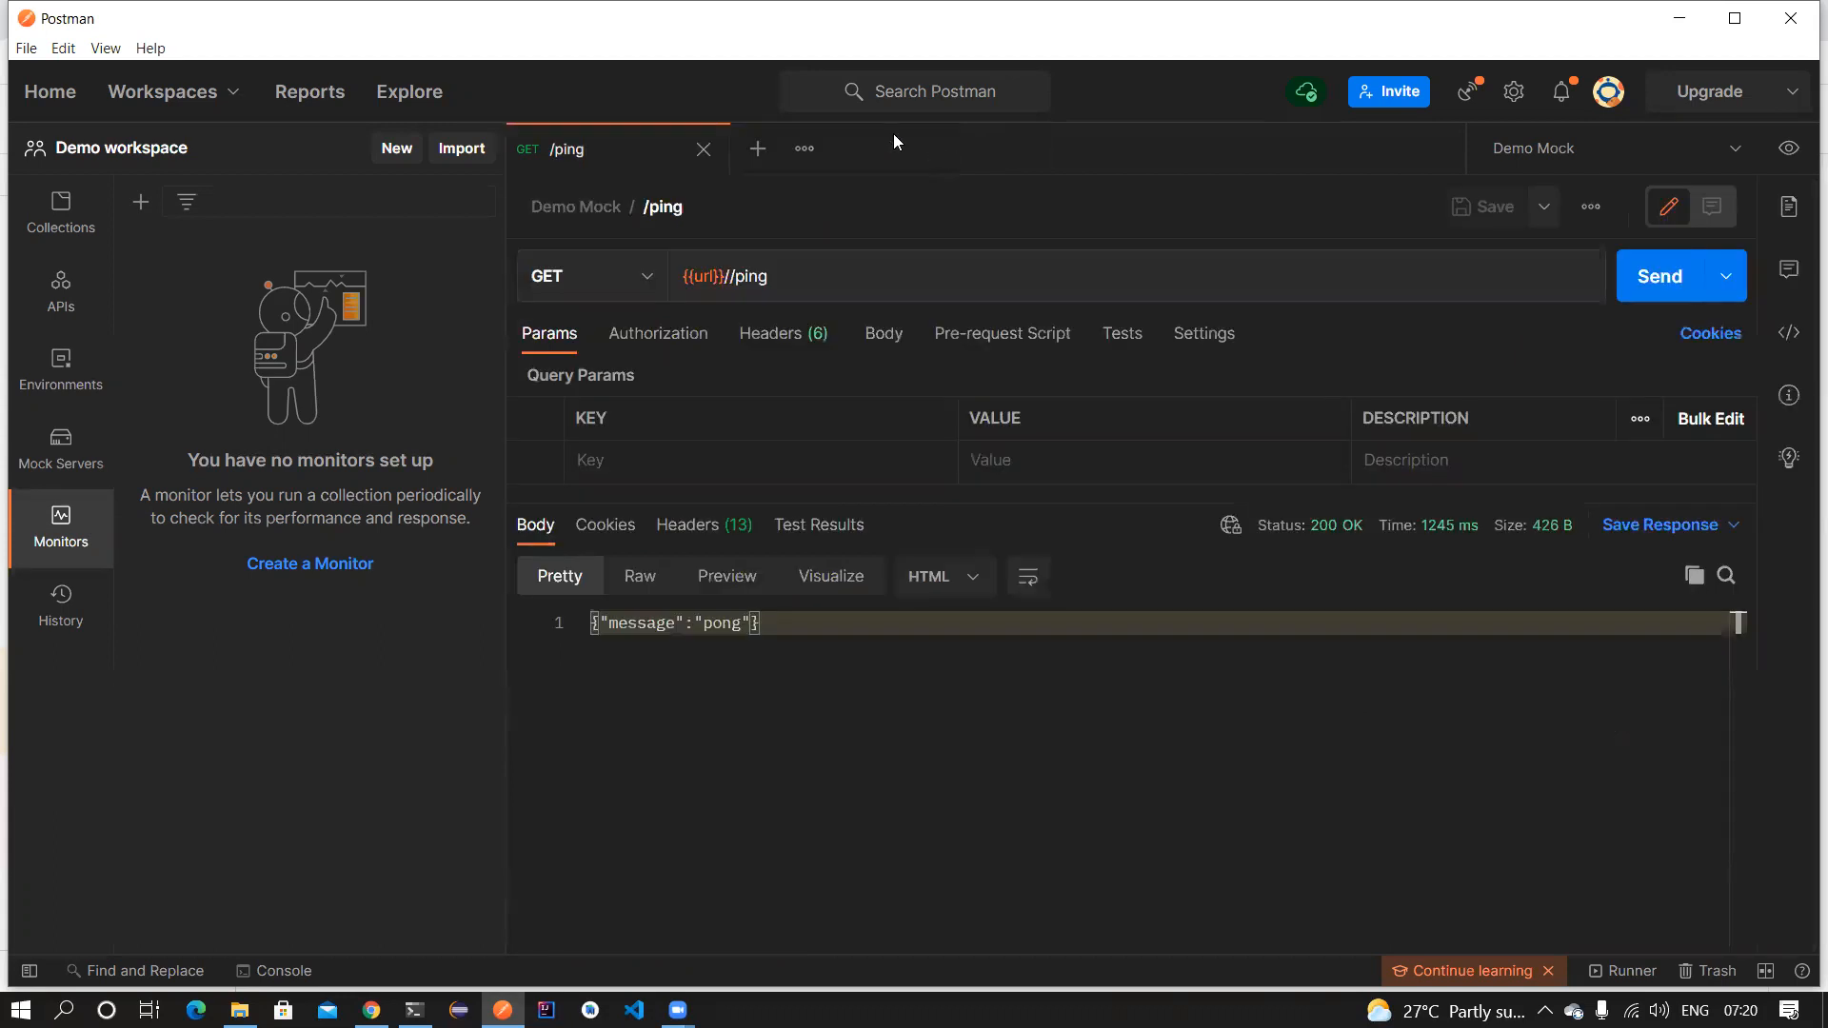
left_click(59, 229)
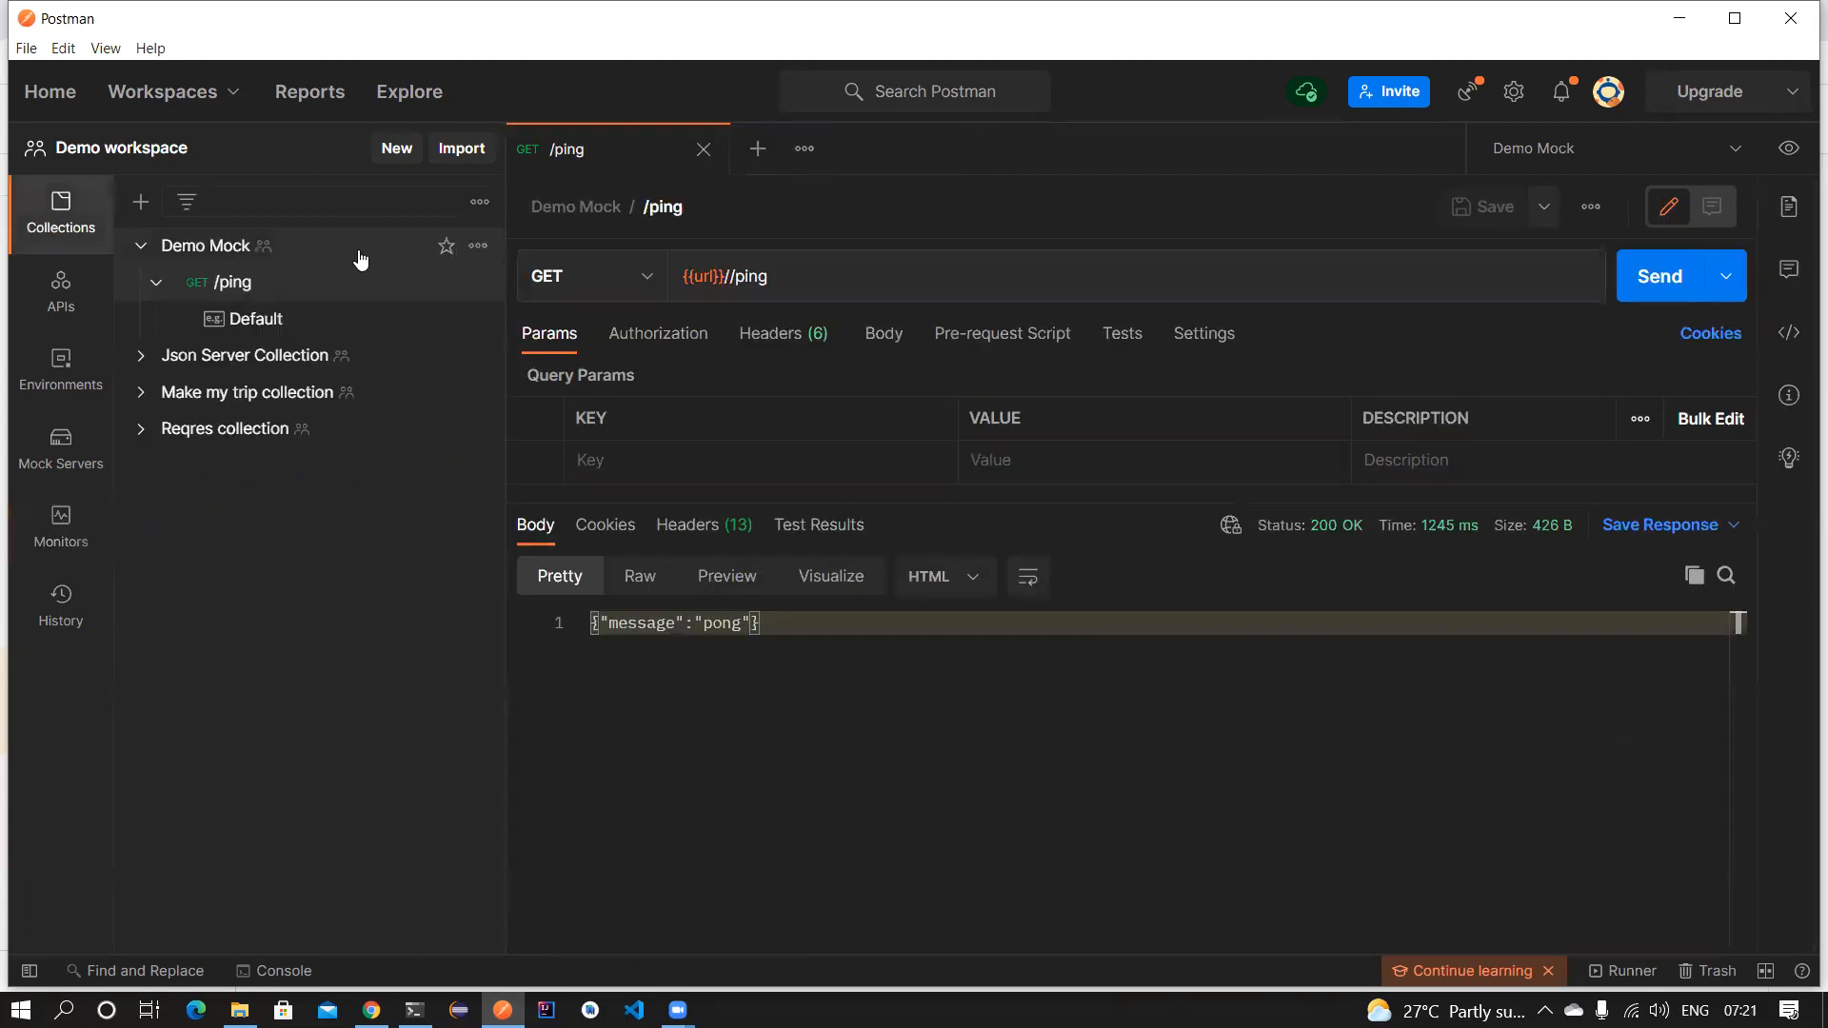
left_click(478, 246)
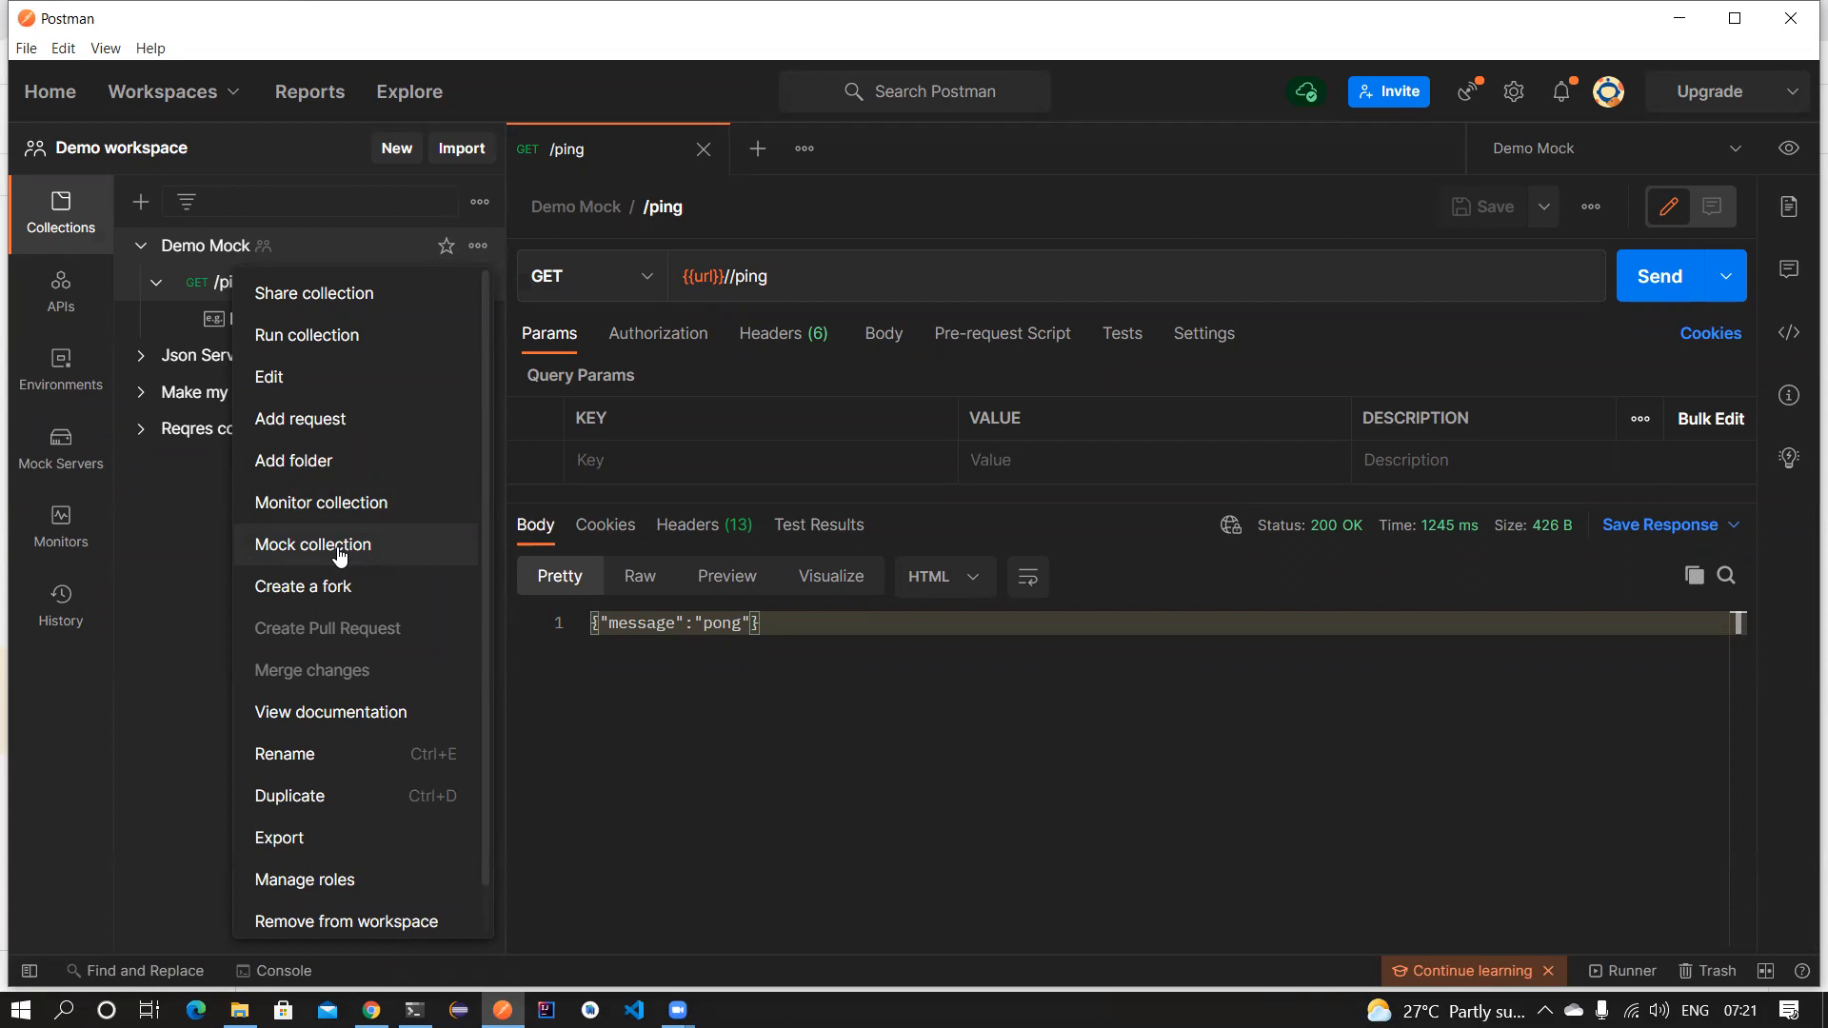
left_click(60, 528)
Start another mock server on a new collection with a POST request for /post and response code 201.
left_click(61, 449)
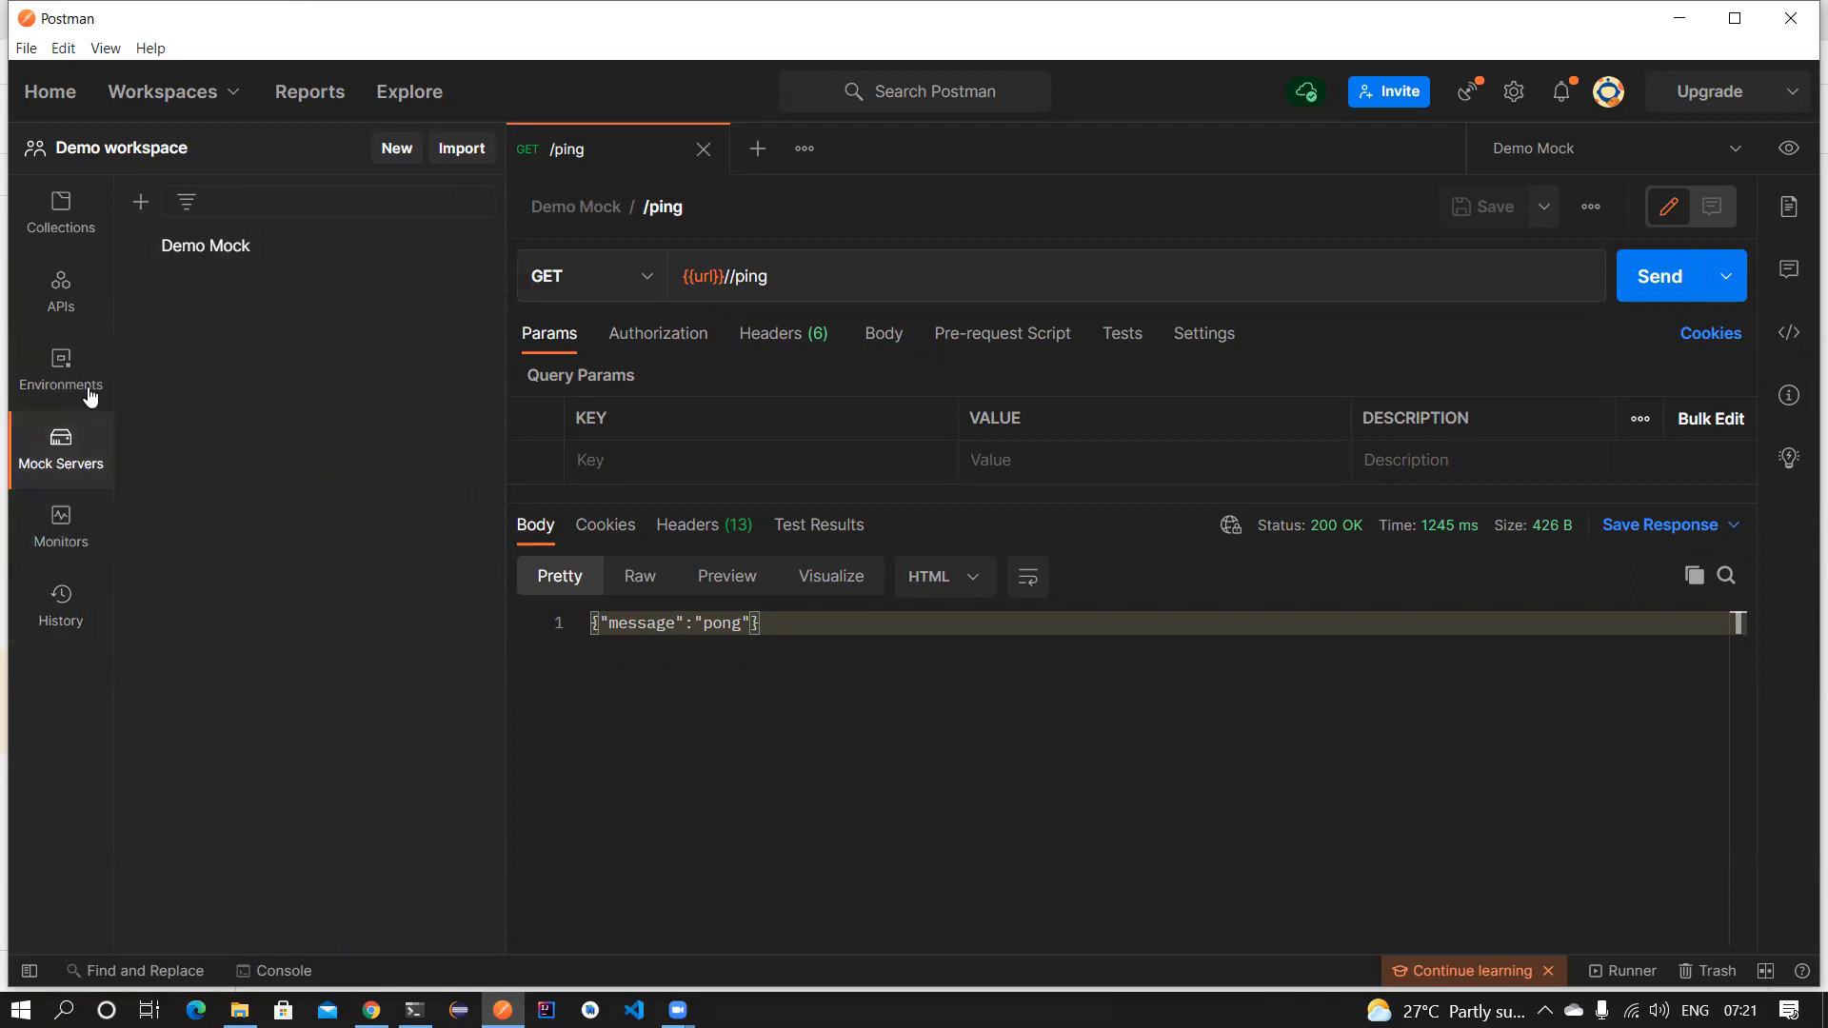
left_click(141, 202)
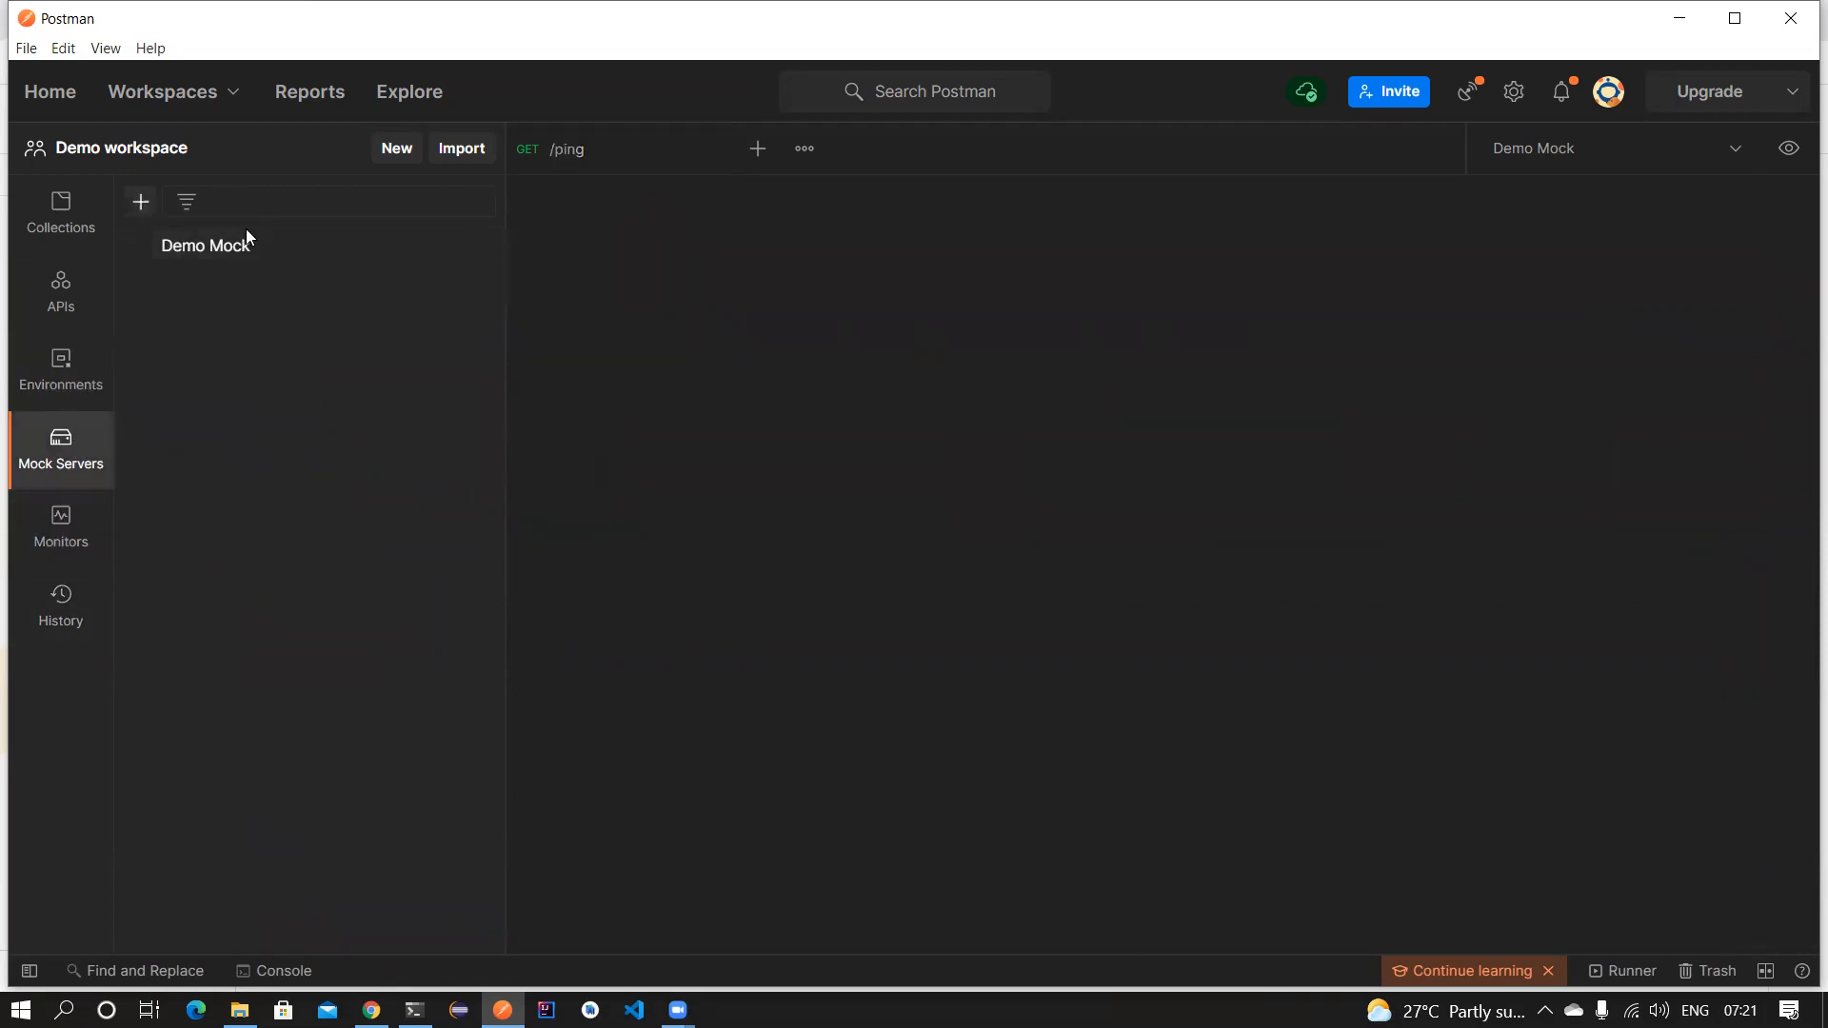
left_click(748, 481)
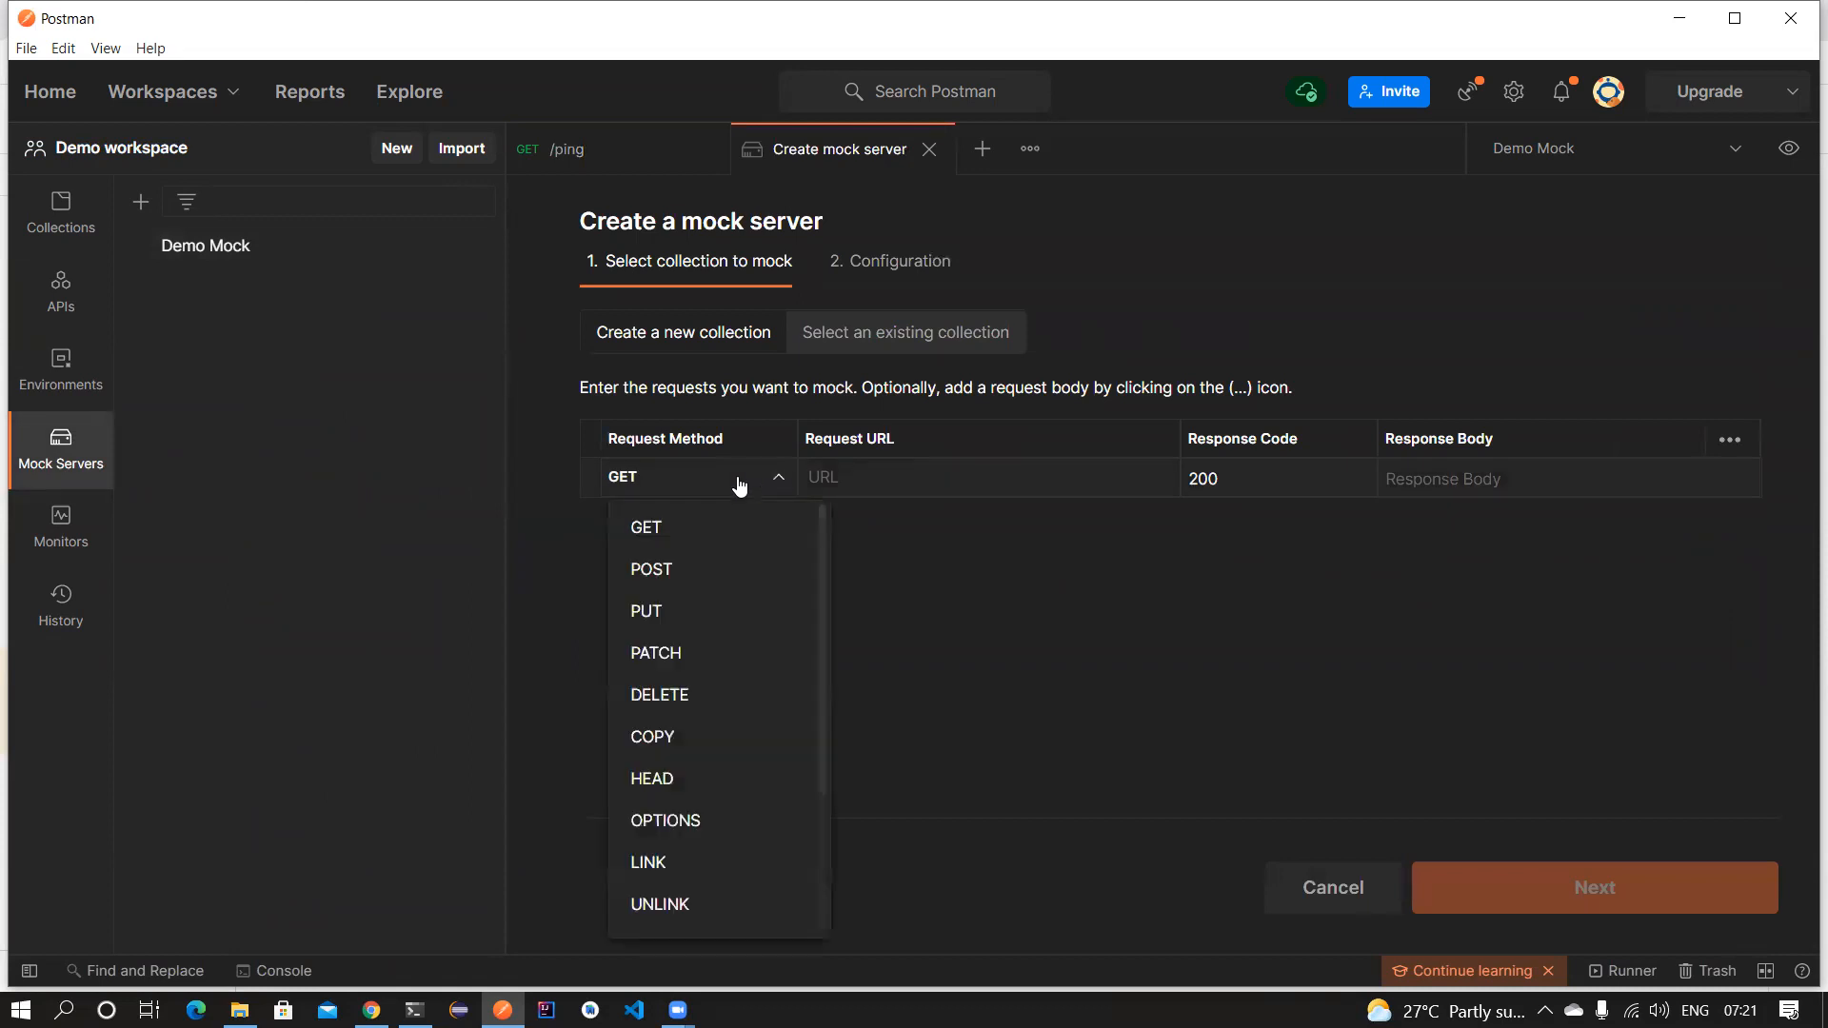
left_click(664, 569)
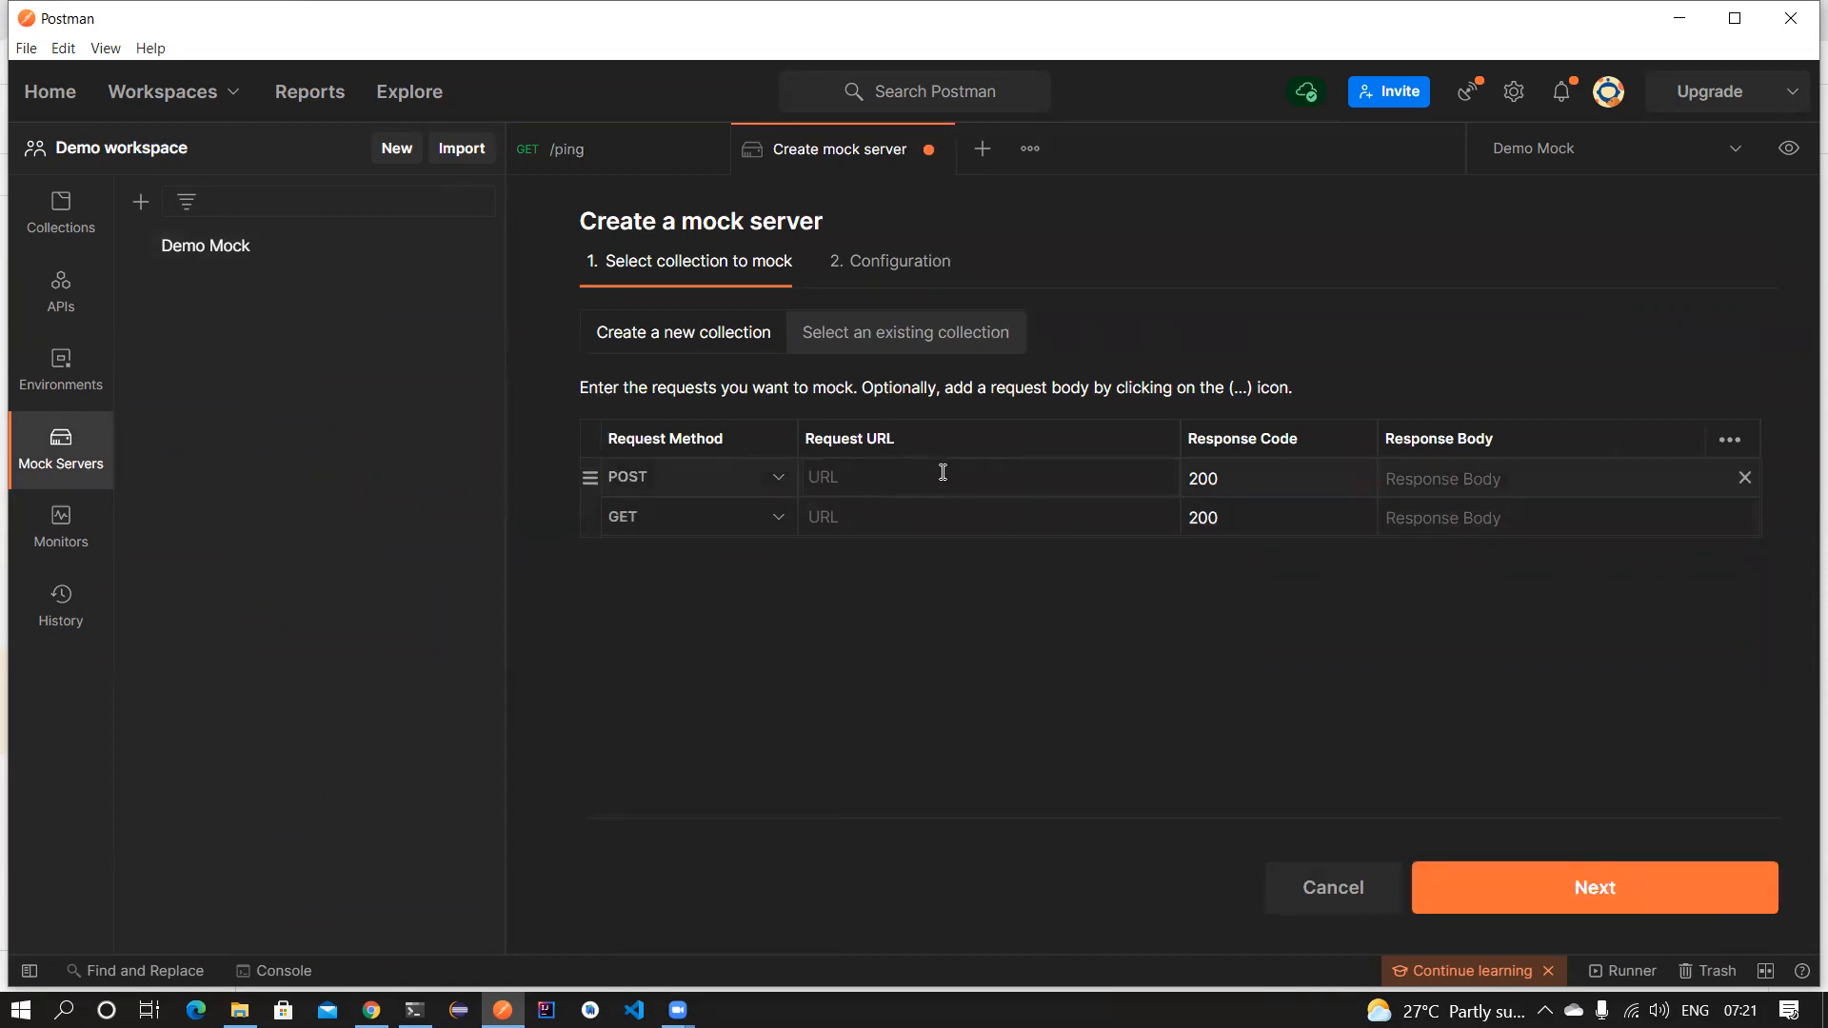
type("/post")
type("1")
left_click(1288, 523)
Show the Request Body column in the mock request table and widen it by narrowing the Request URL column.
left_click(1735, 442)
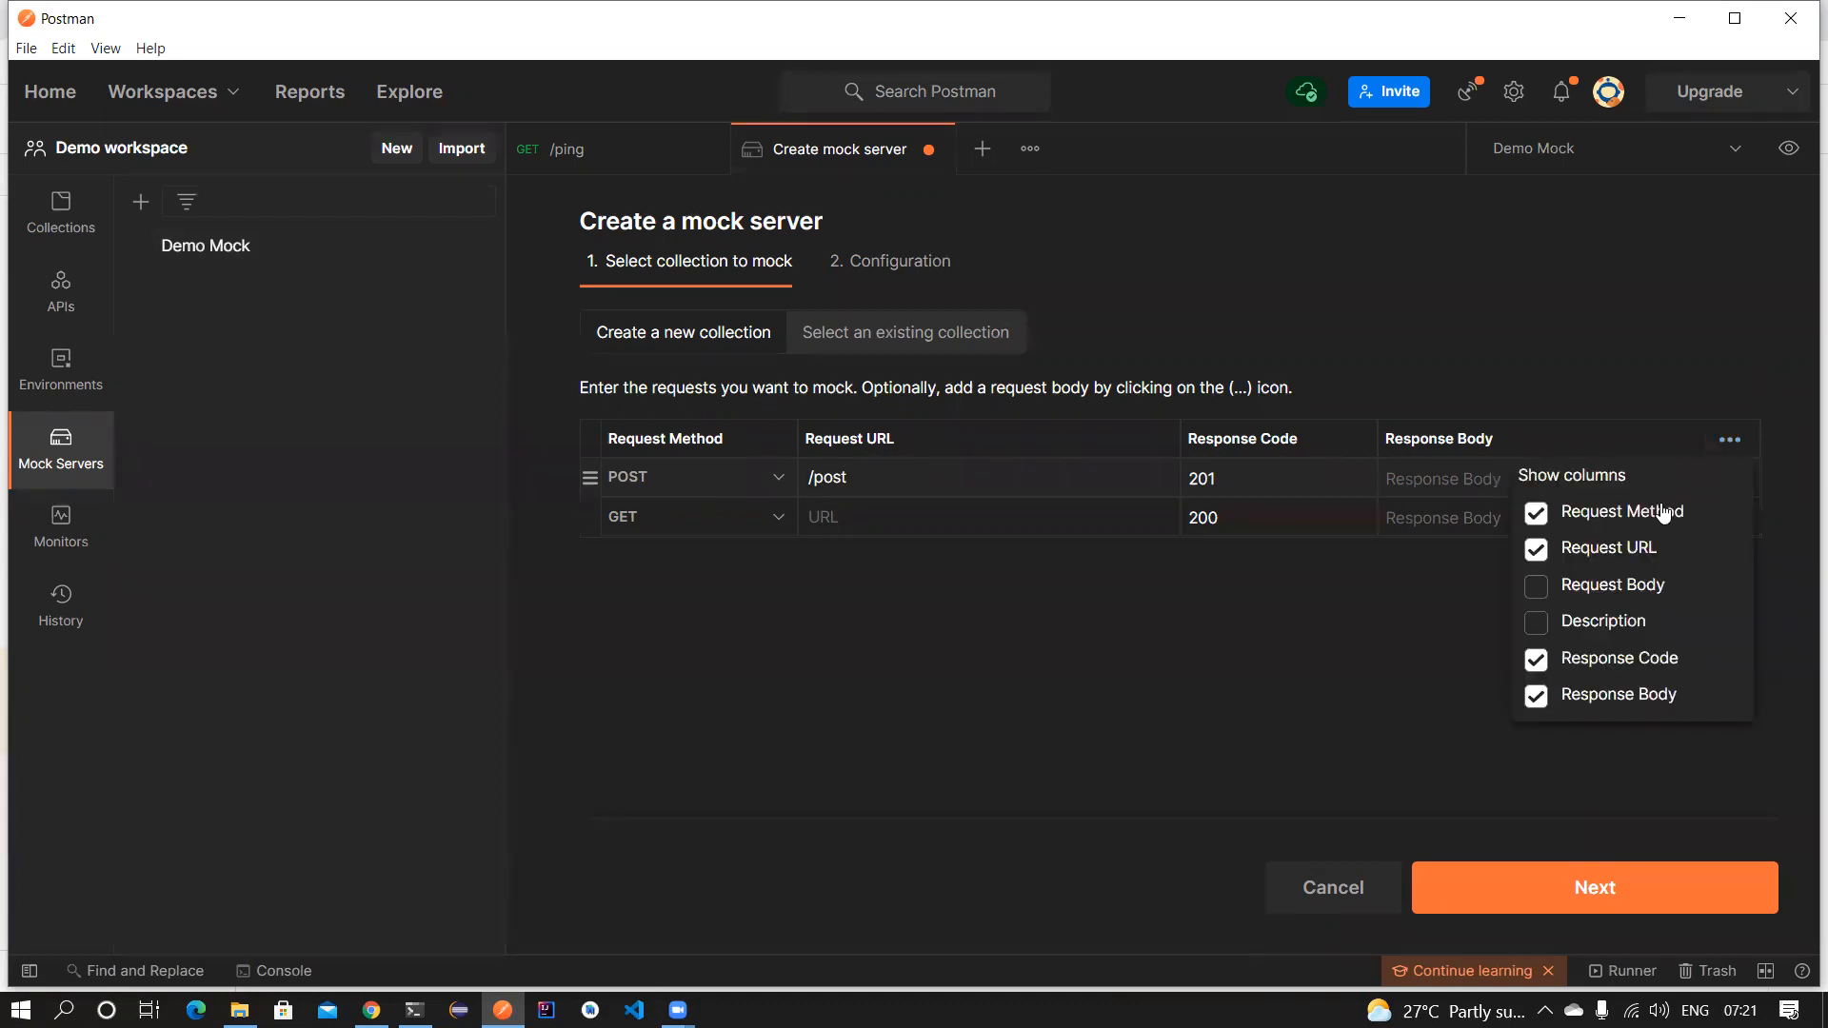
left_click(1602, 587)
left_click(1154, 477)
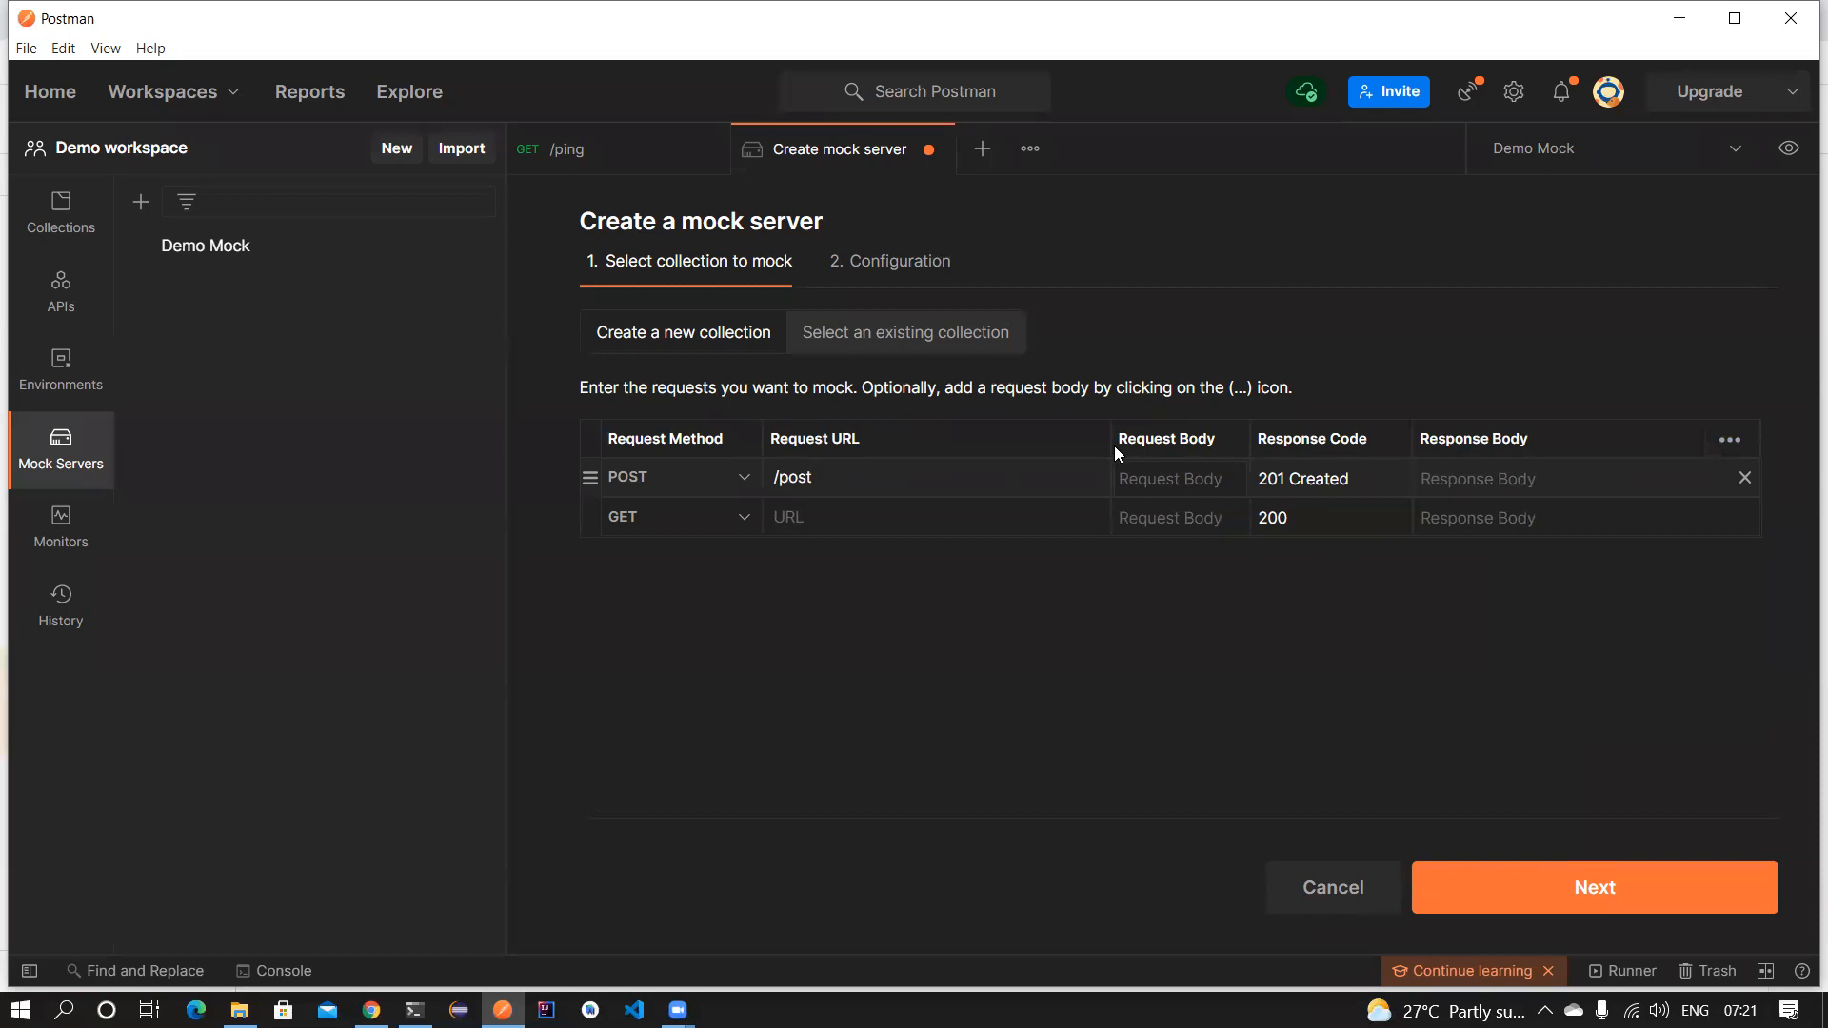
left_click_drag(1097, 438, 864, 442)
Enter {"message":"ping"} as the request body of the POST /post mock request.
left_click(950, 478)
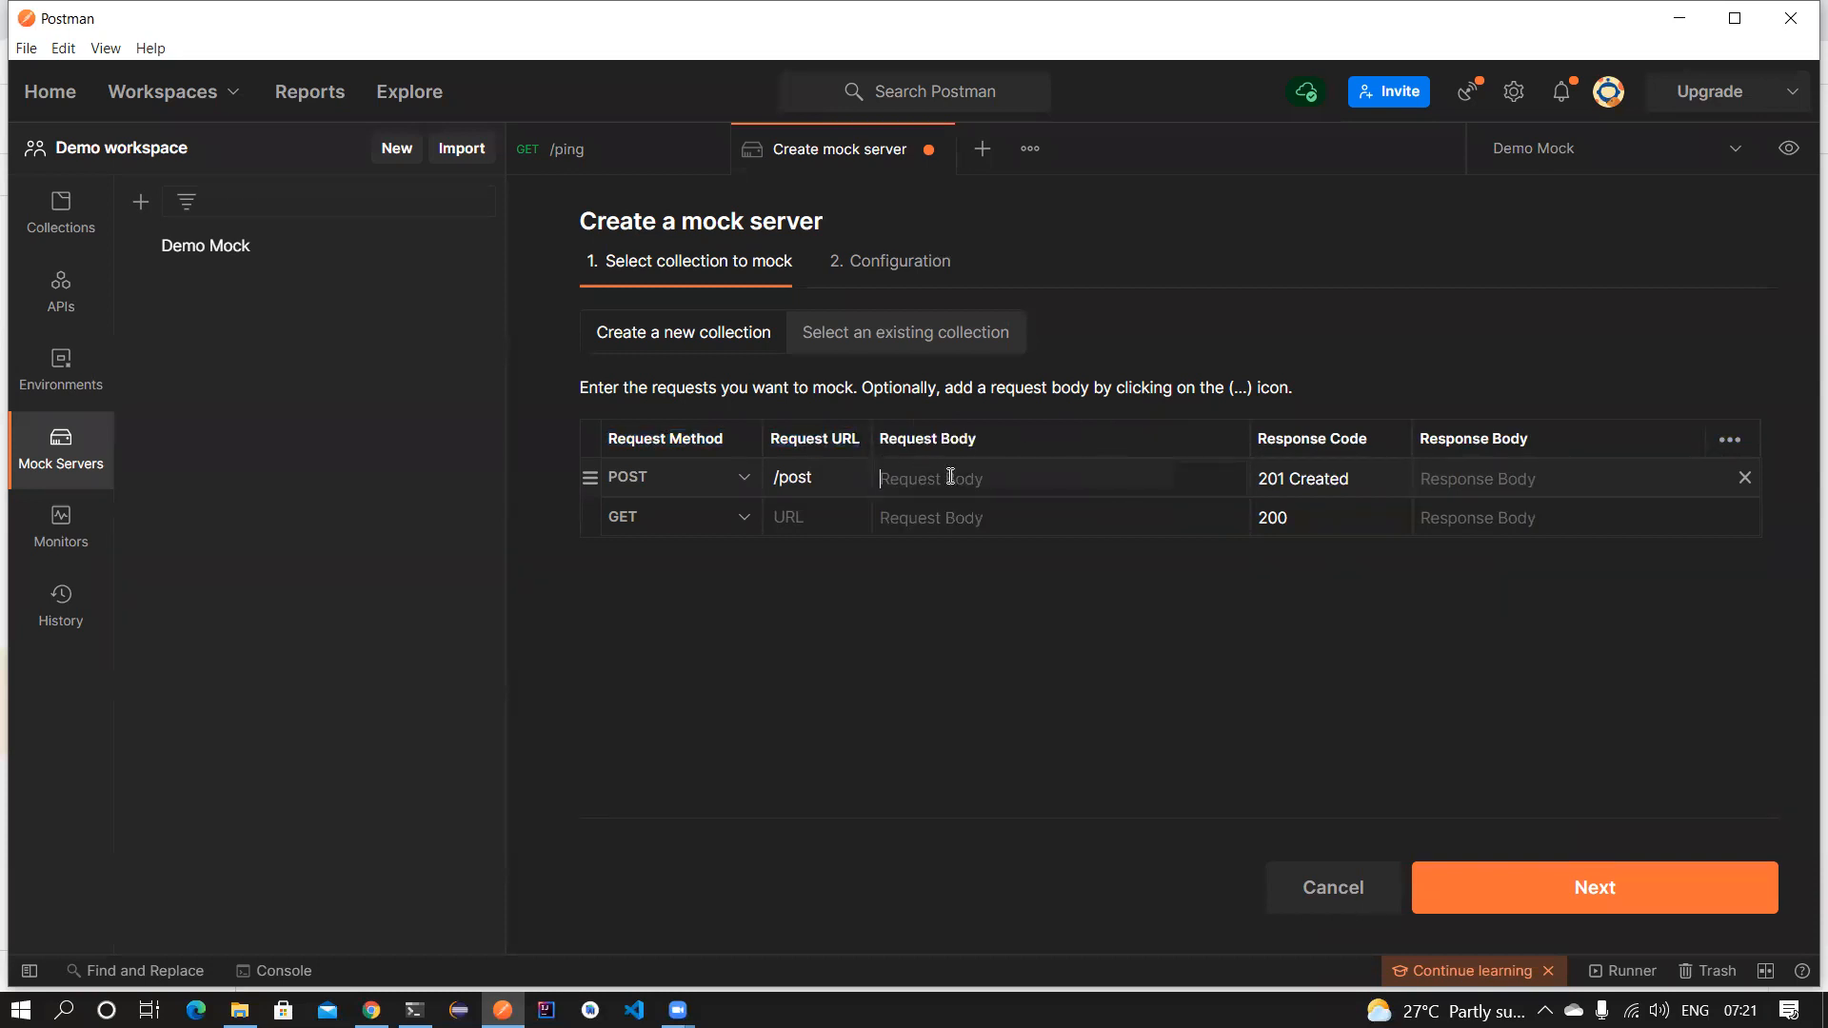
type("{")
type("\"")
type(":\"")
type("meszs")
key("BackSpace")
key("BackSpace")
type("sage\":\"ping")
Copy the request body into the POST /post response body and change its value to give {"message":"pong"}.
left_click_drag(1044, 477, 838, 479)
key("ctrl+c")
left_click(1500, 486)
key("ctrl+v")
double_click(1532, 479)
type("pong")
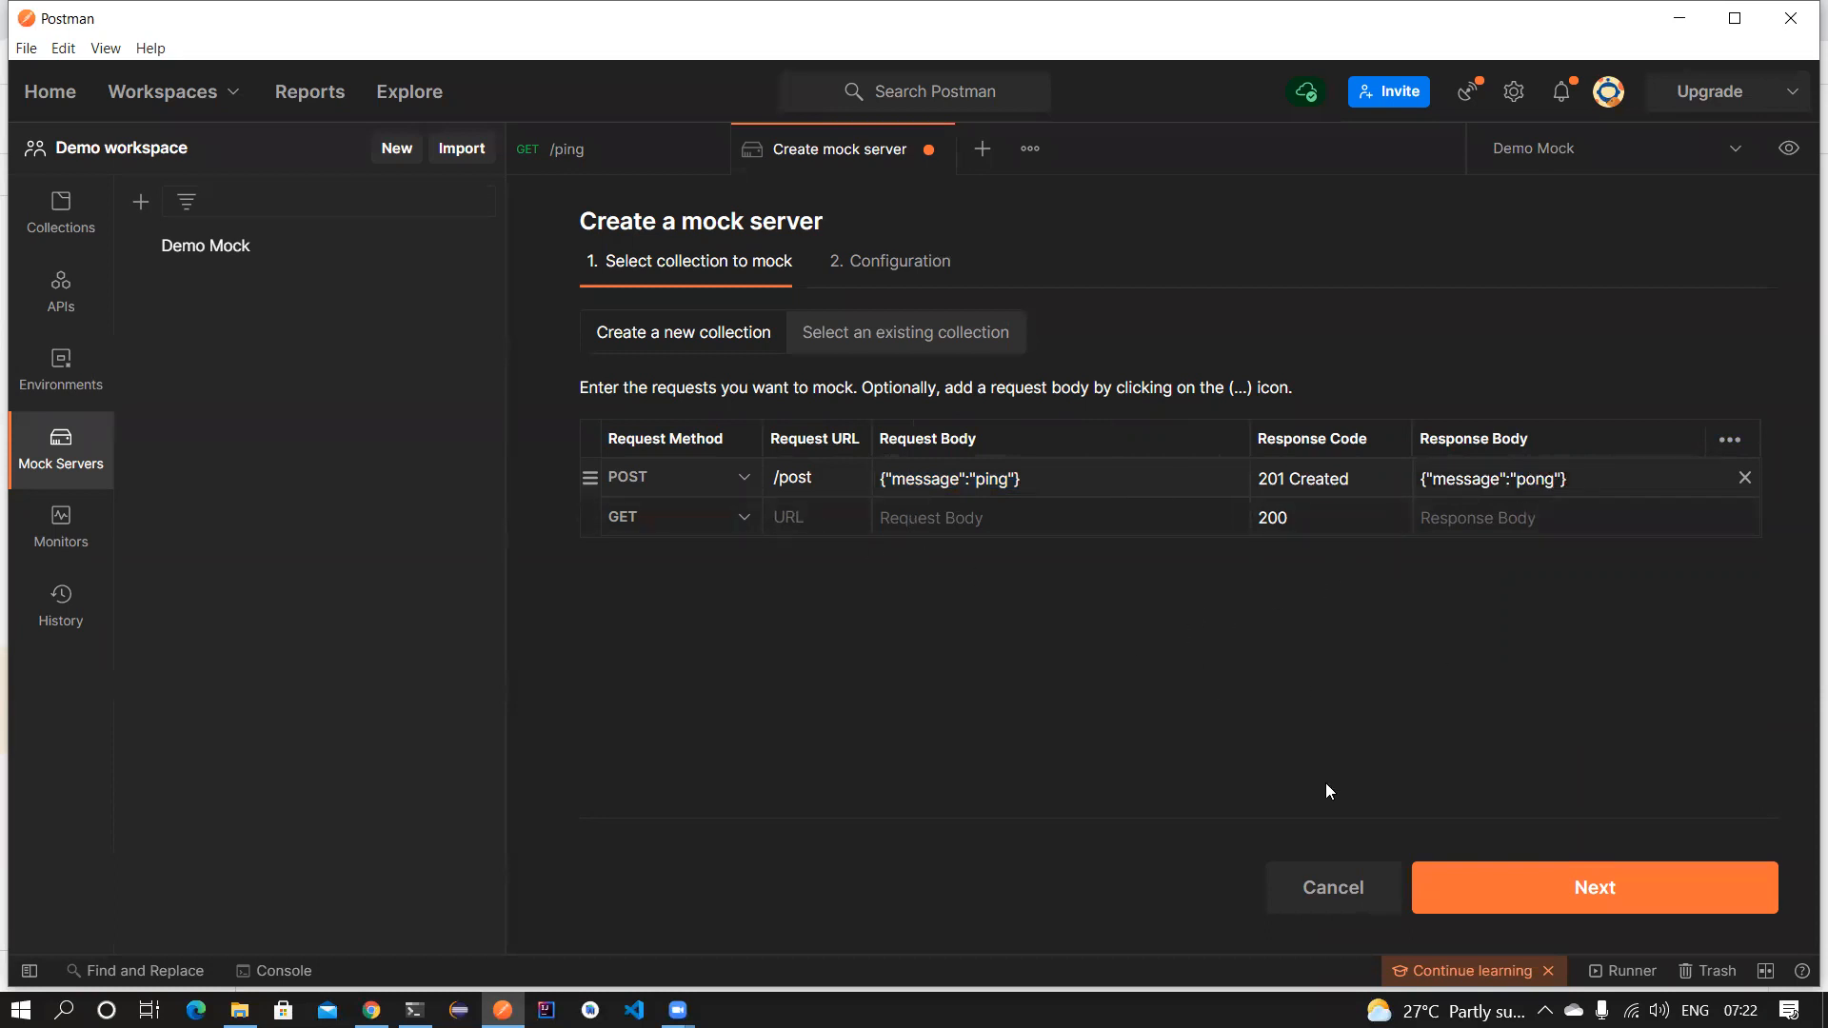
Create the mock server with the name Post call mock and no existing environment, and copy its mock URL.
left_click(1510, 890)
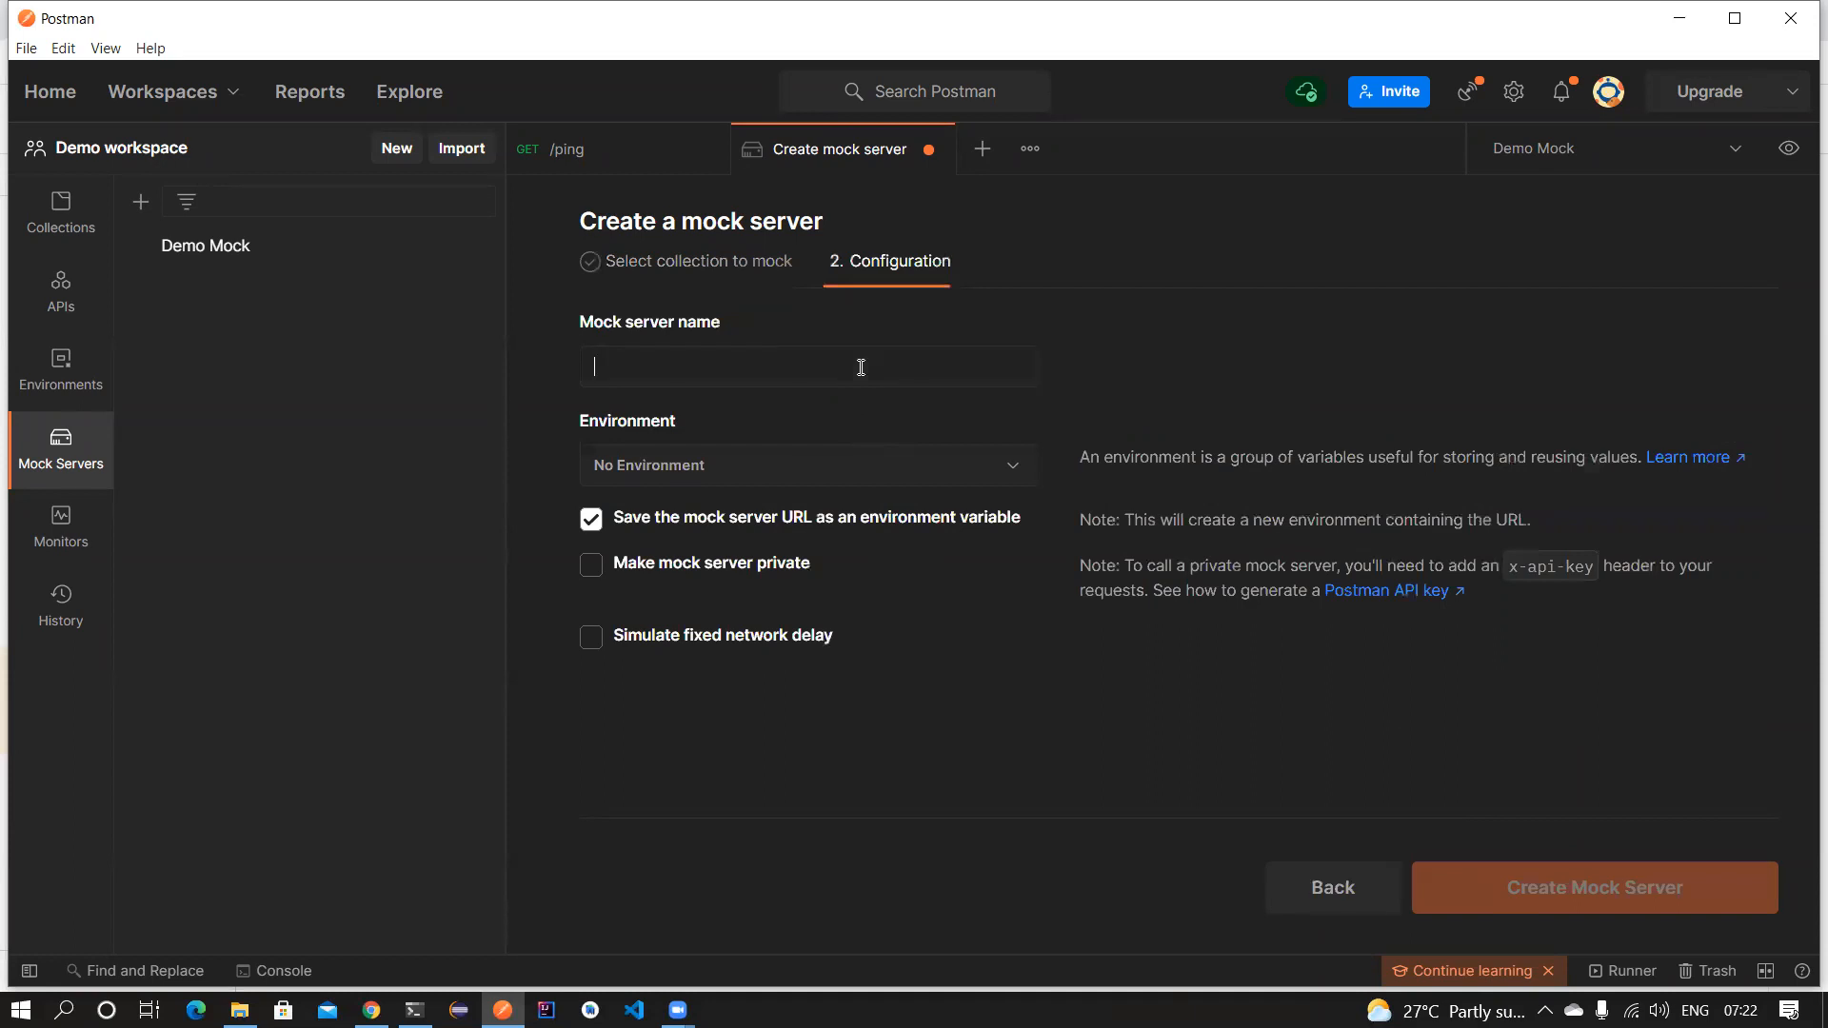
type("Post call")
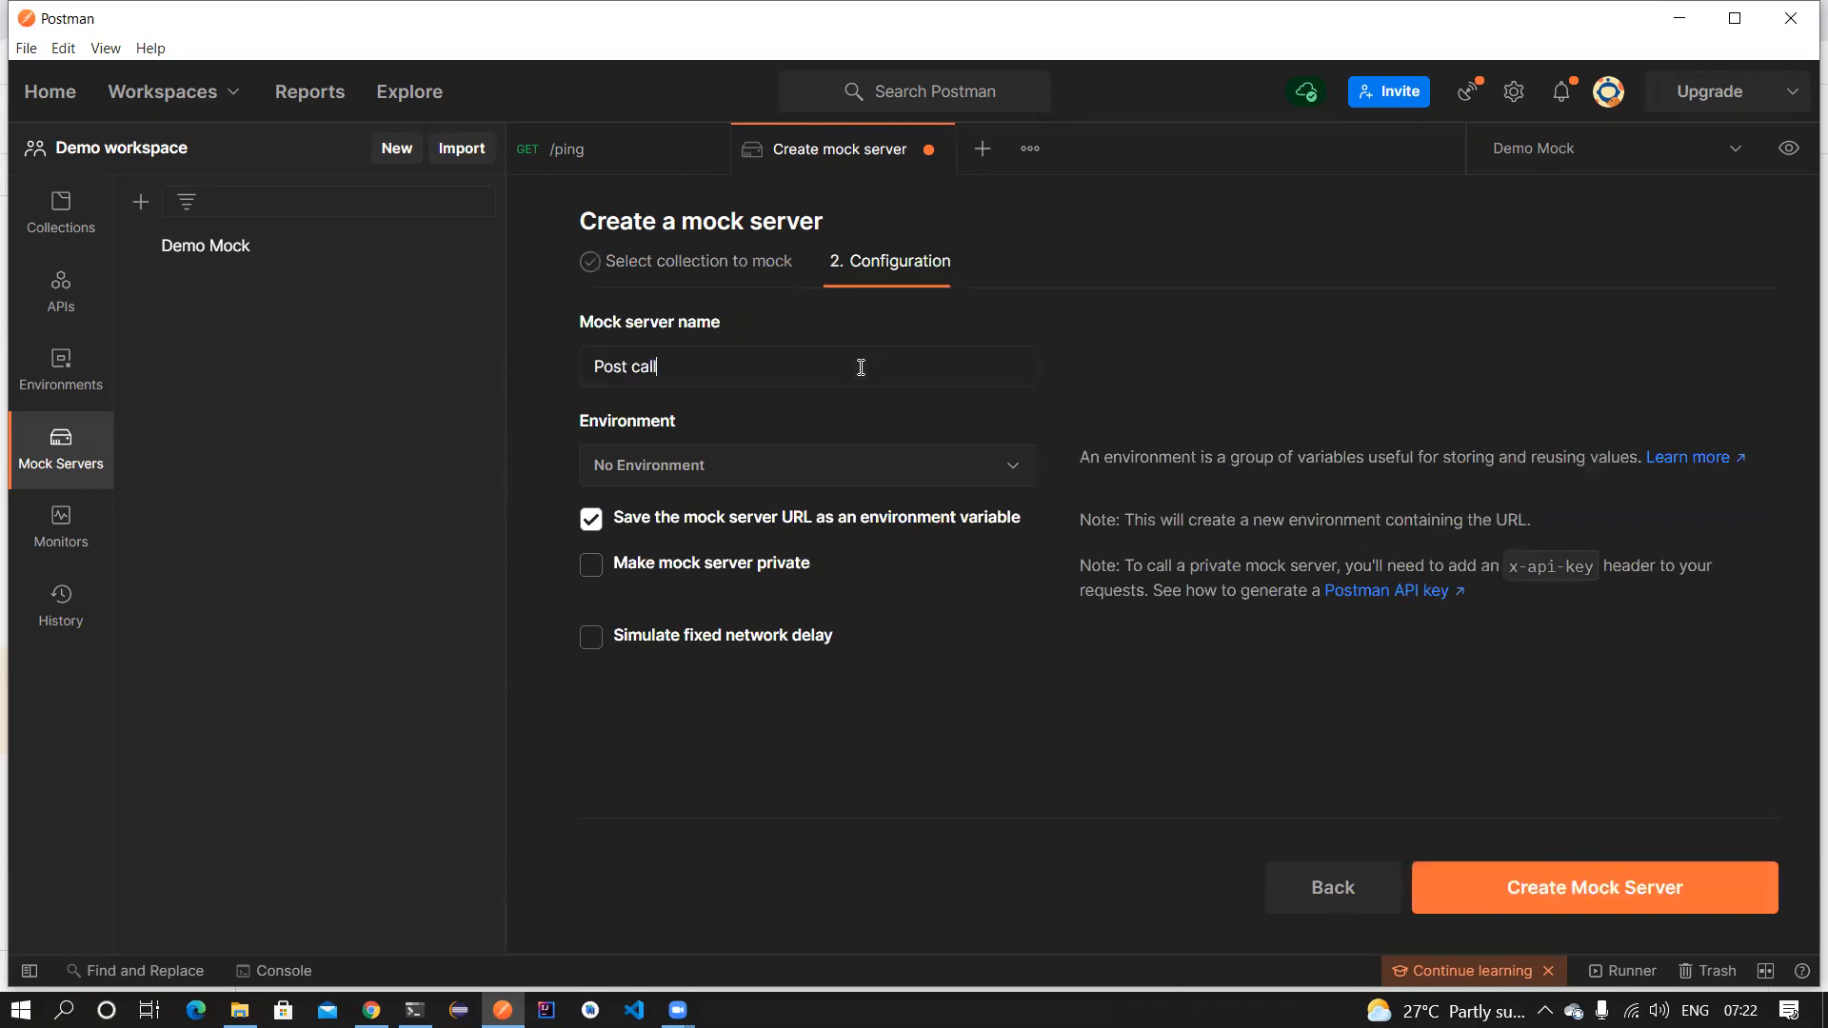
type(" mock")
left_click(1543, 891)
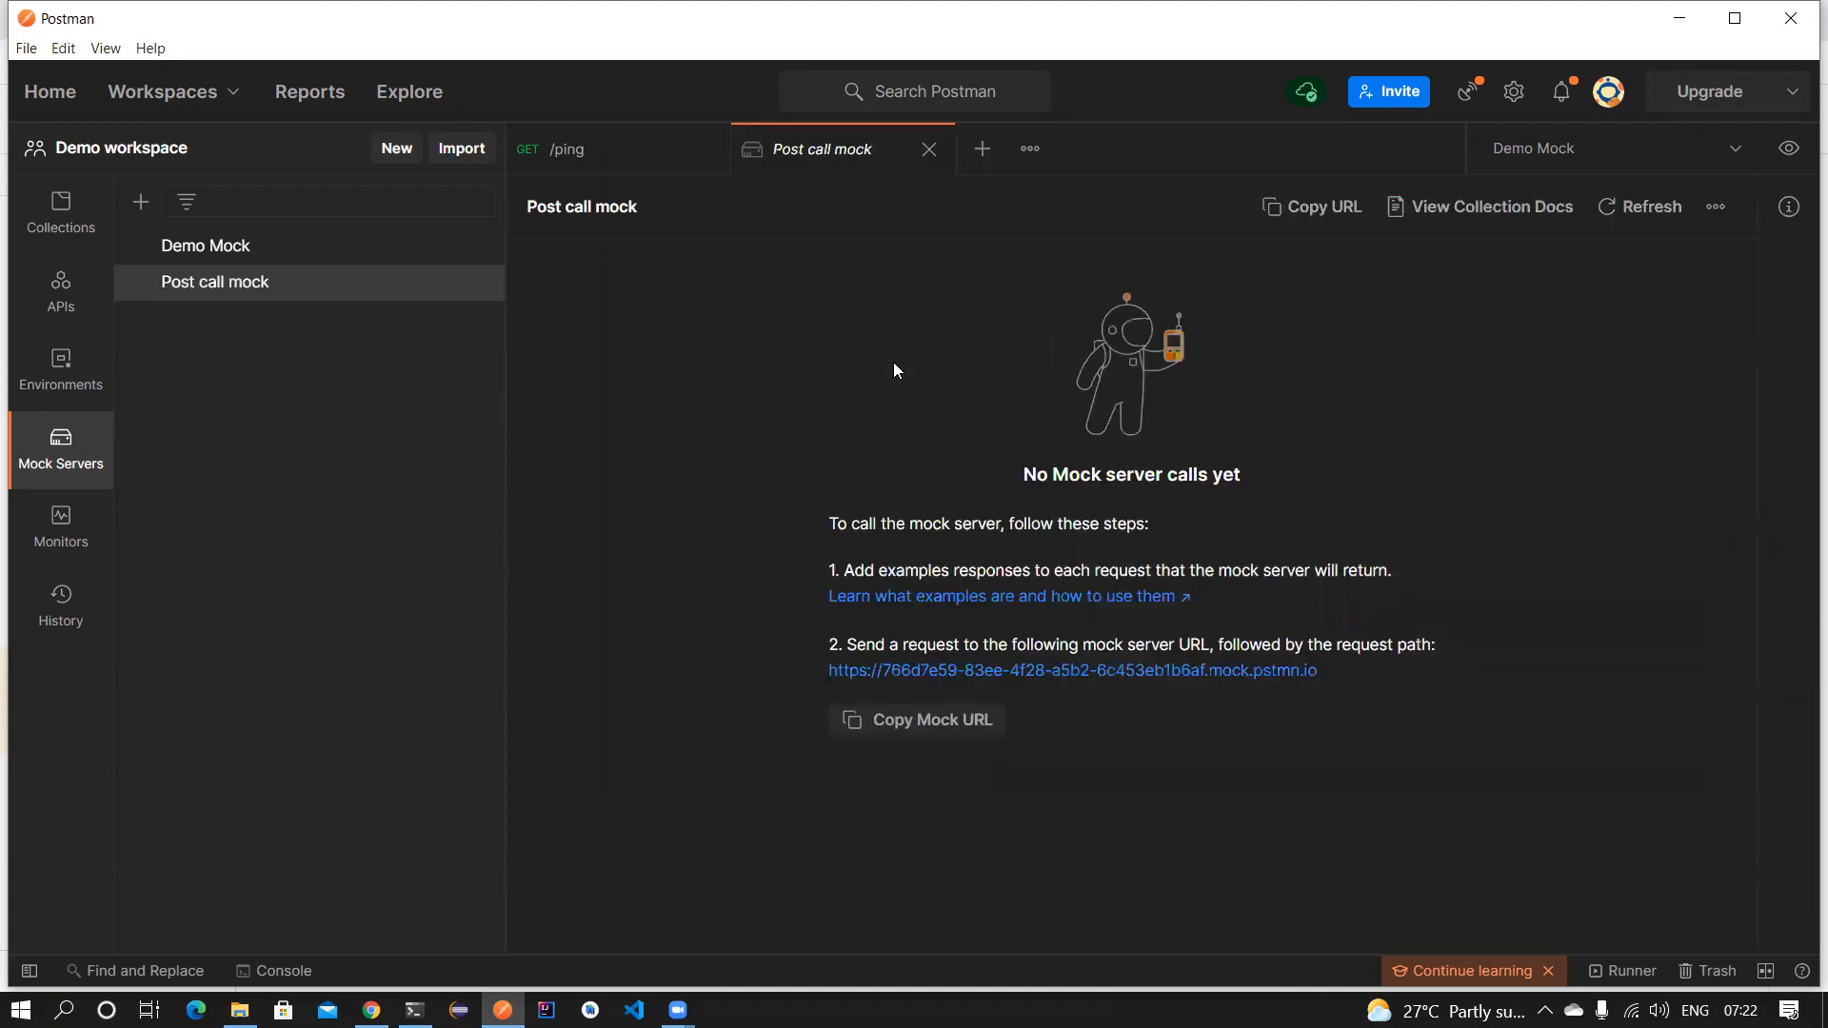
left_click(938, 720)
Open the /post request in the Post call mock collection, switch the active environment to Post call mock and check the url variable.
left_click(61, 222)
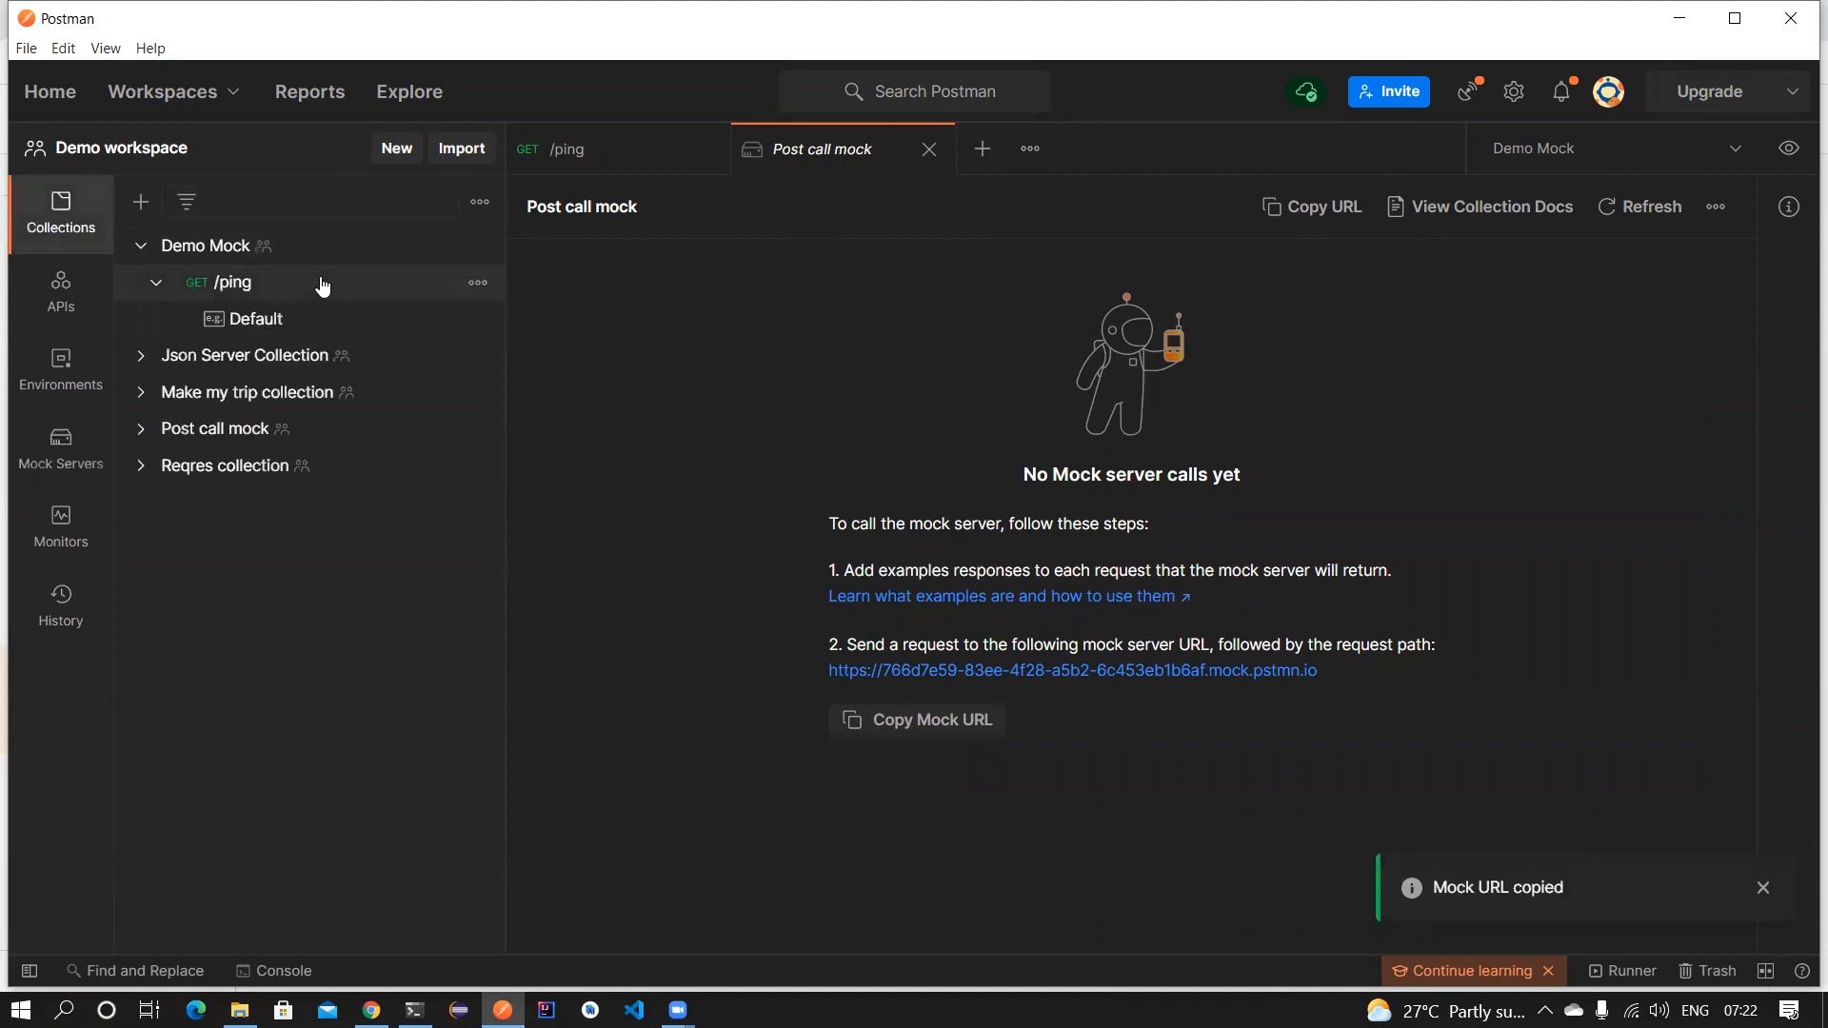
left_click(143, 248)
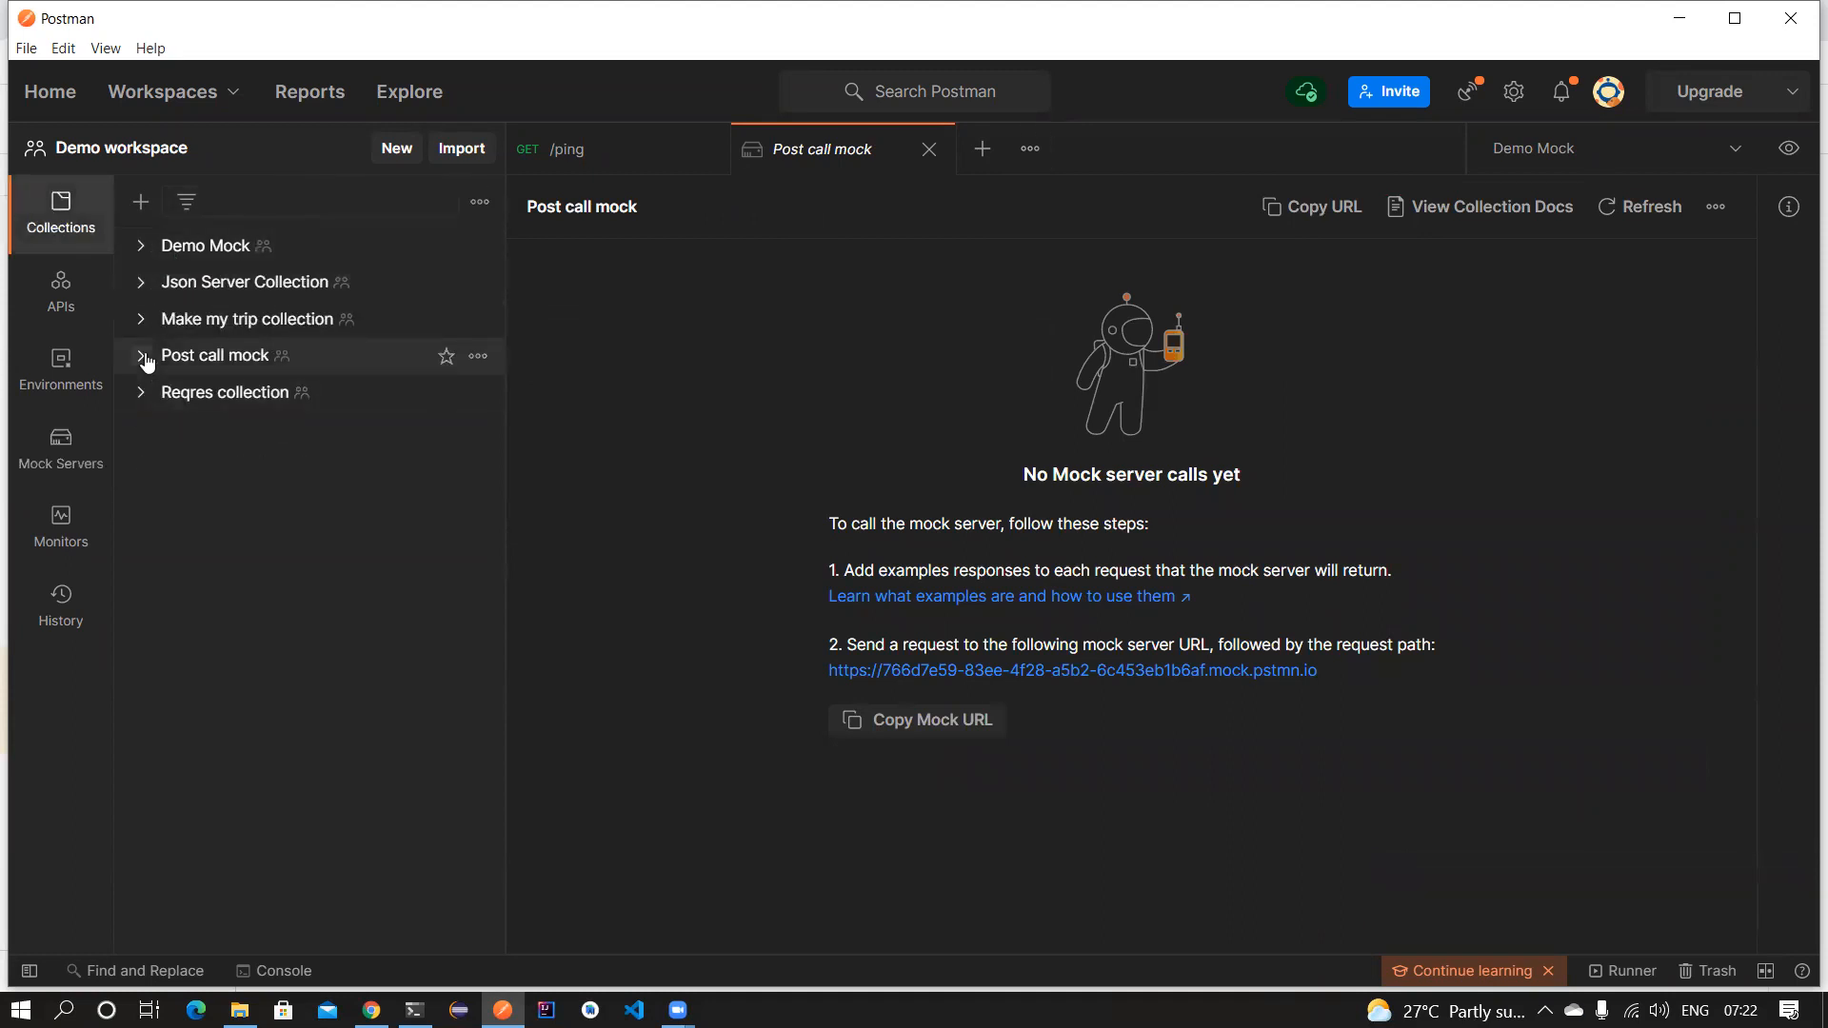
left_click(141, 355)
left_click(226, 397)
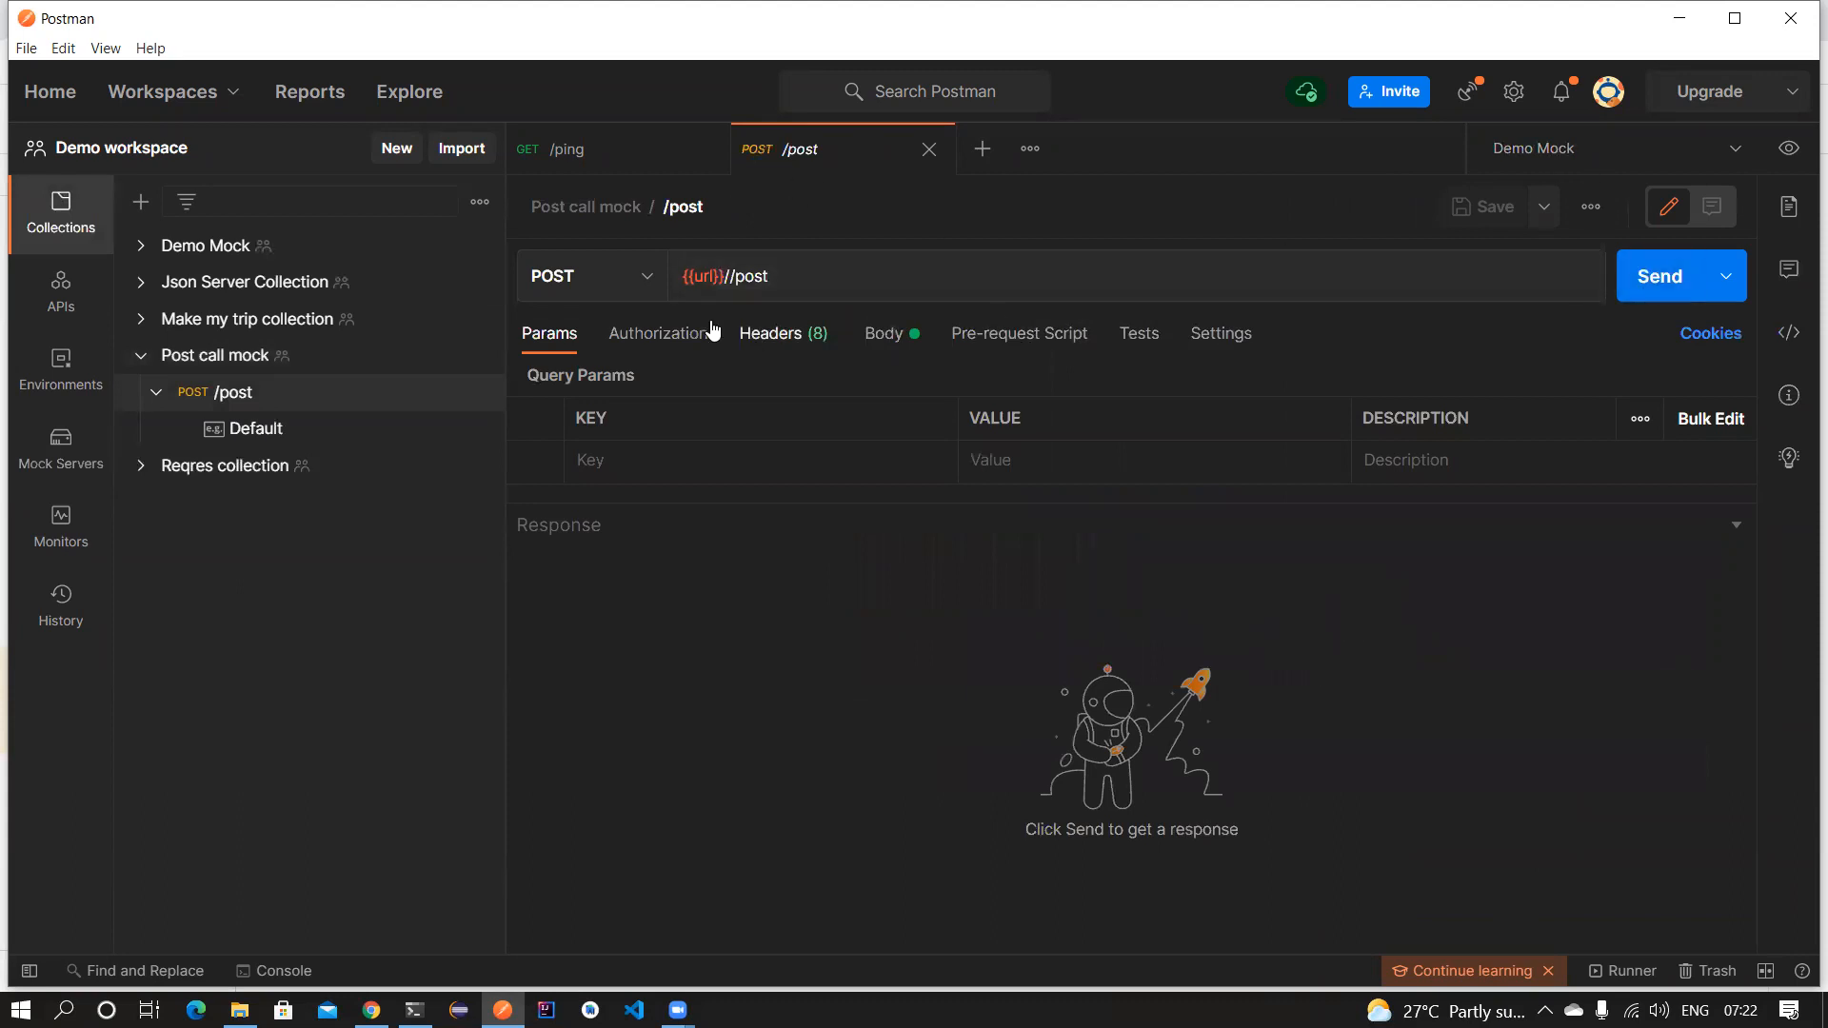
mouse_move(705, 281)
left_click(1641, 146)
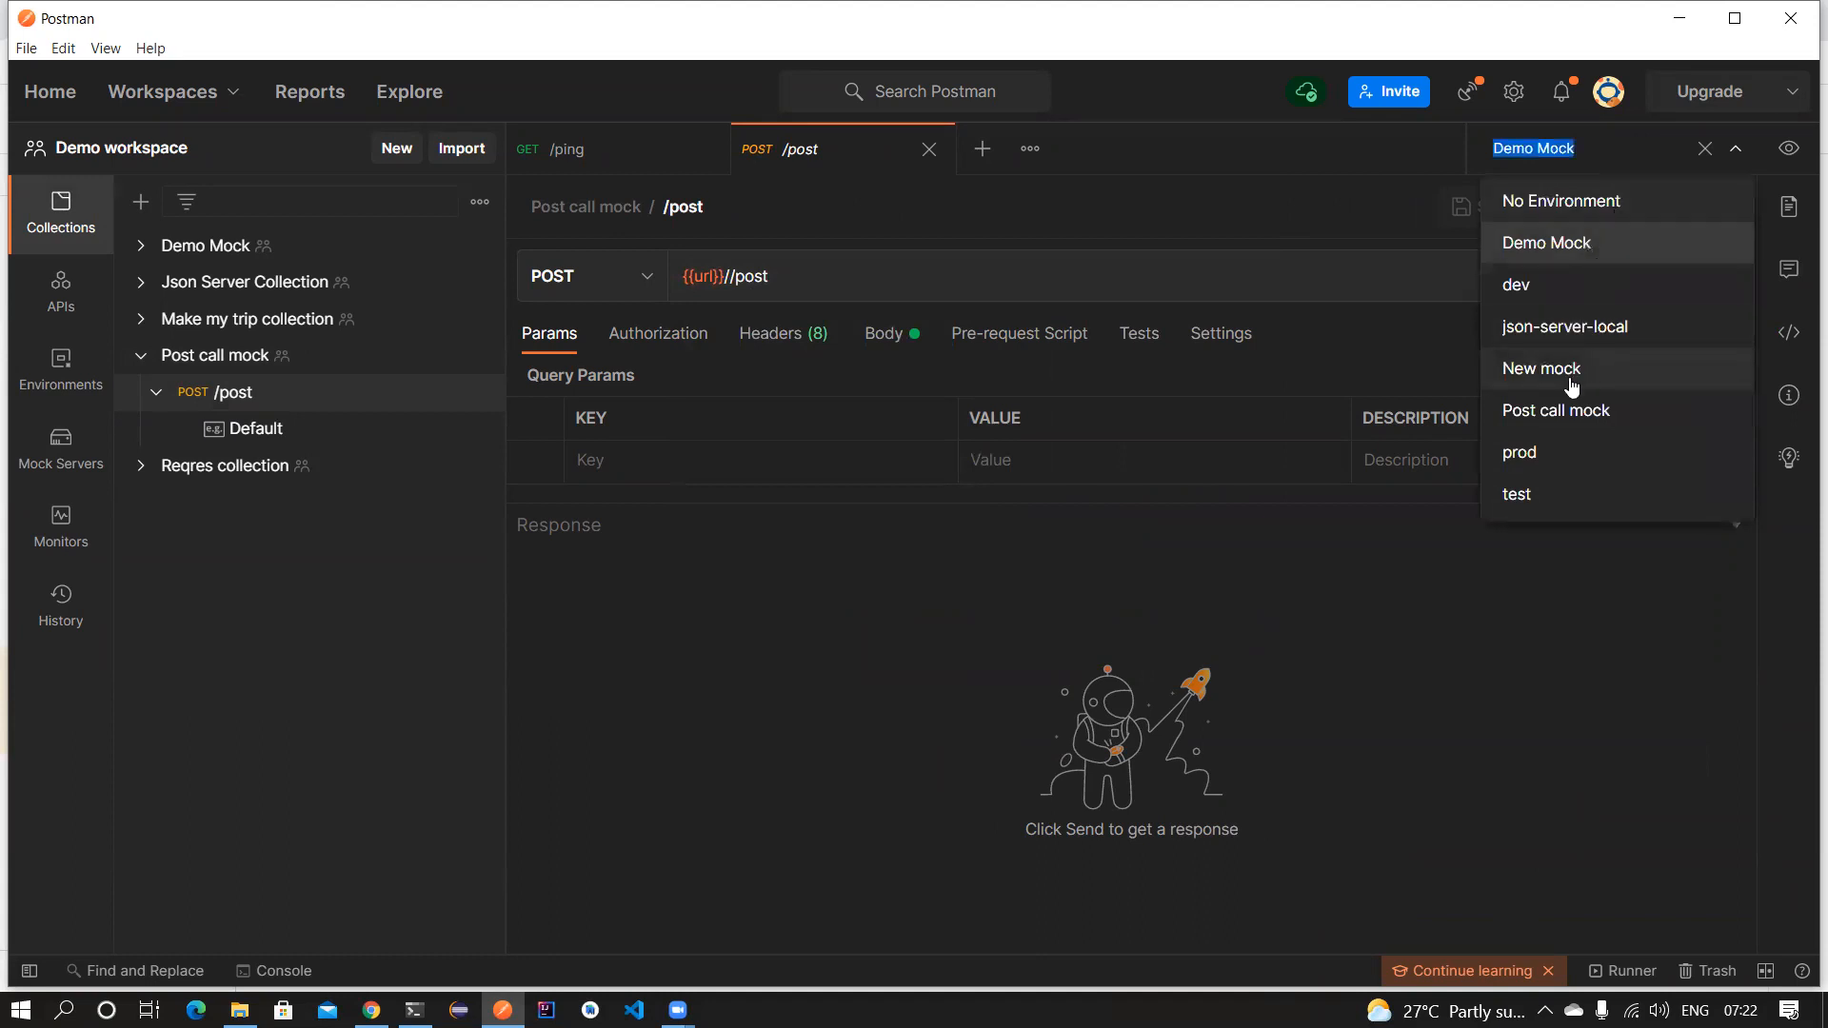
left_click(1567, 418)
left_click(1566, 419)
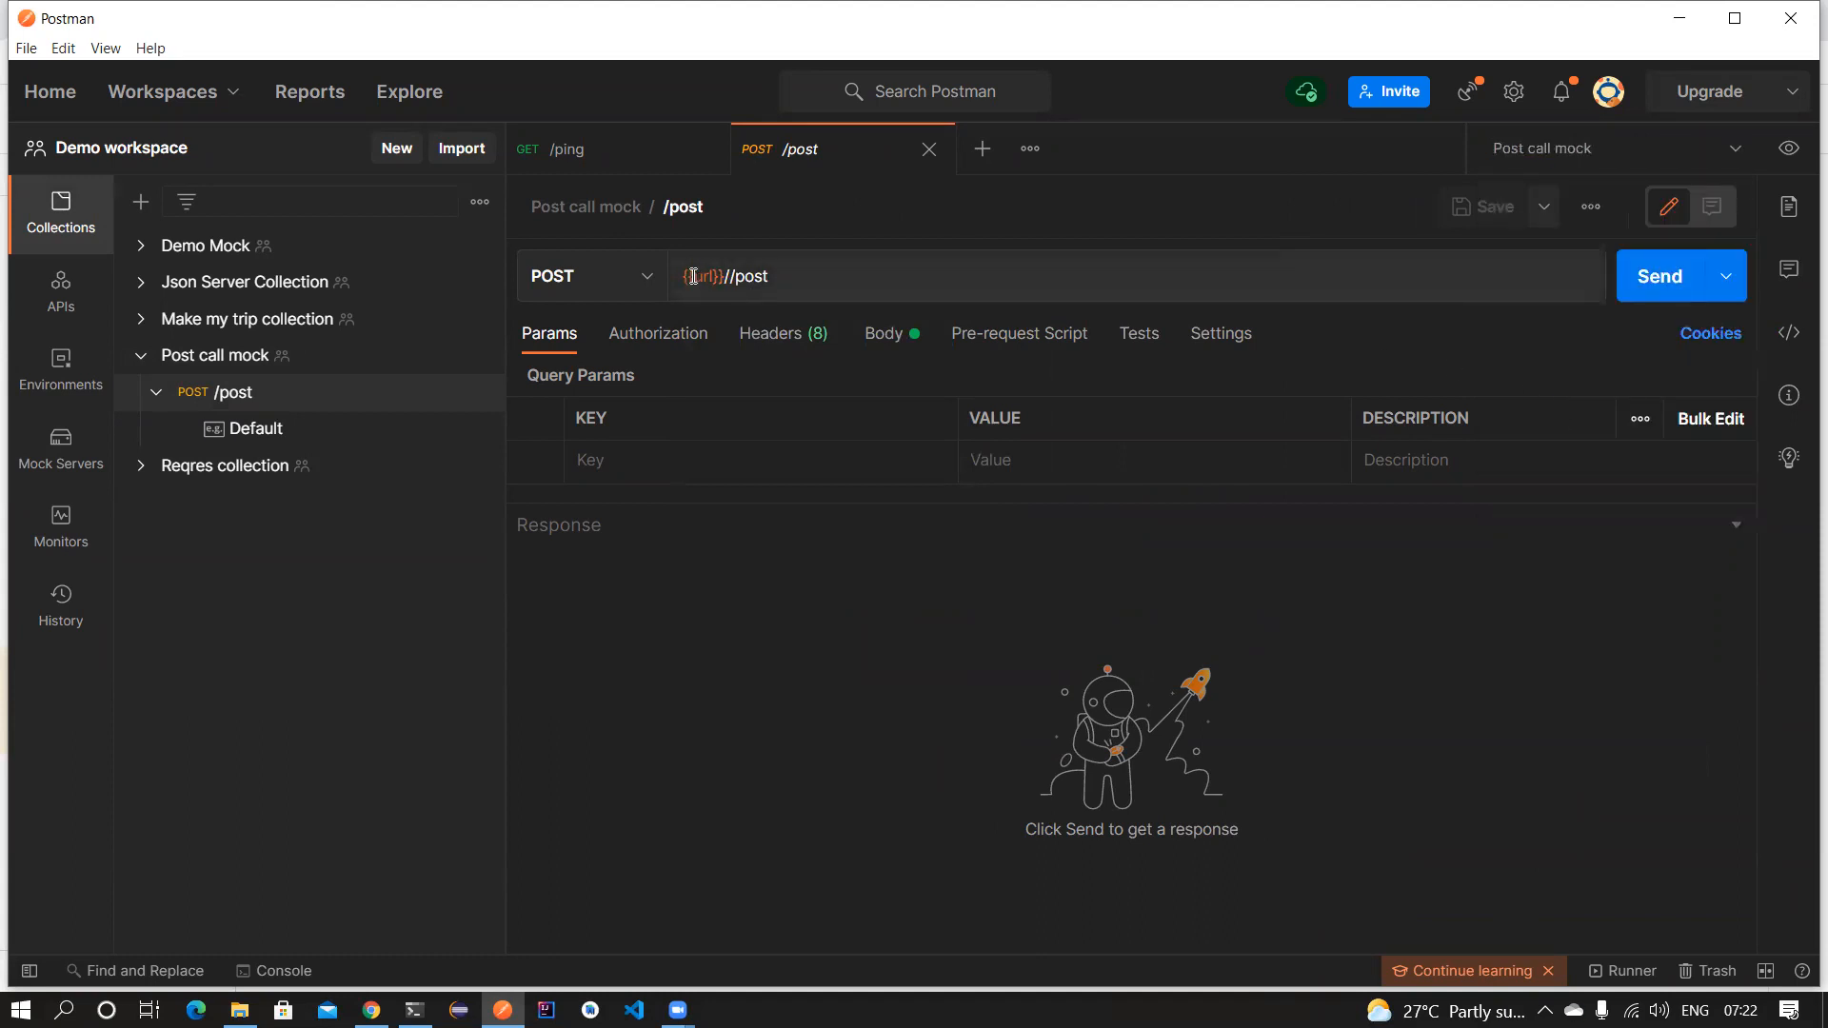
mouse_move(693, 276)
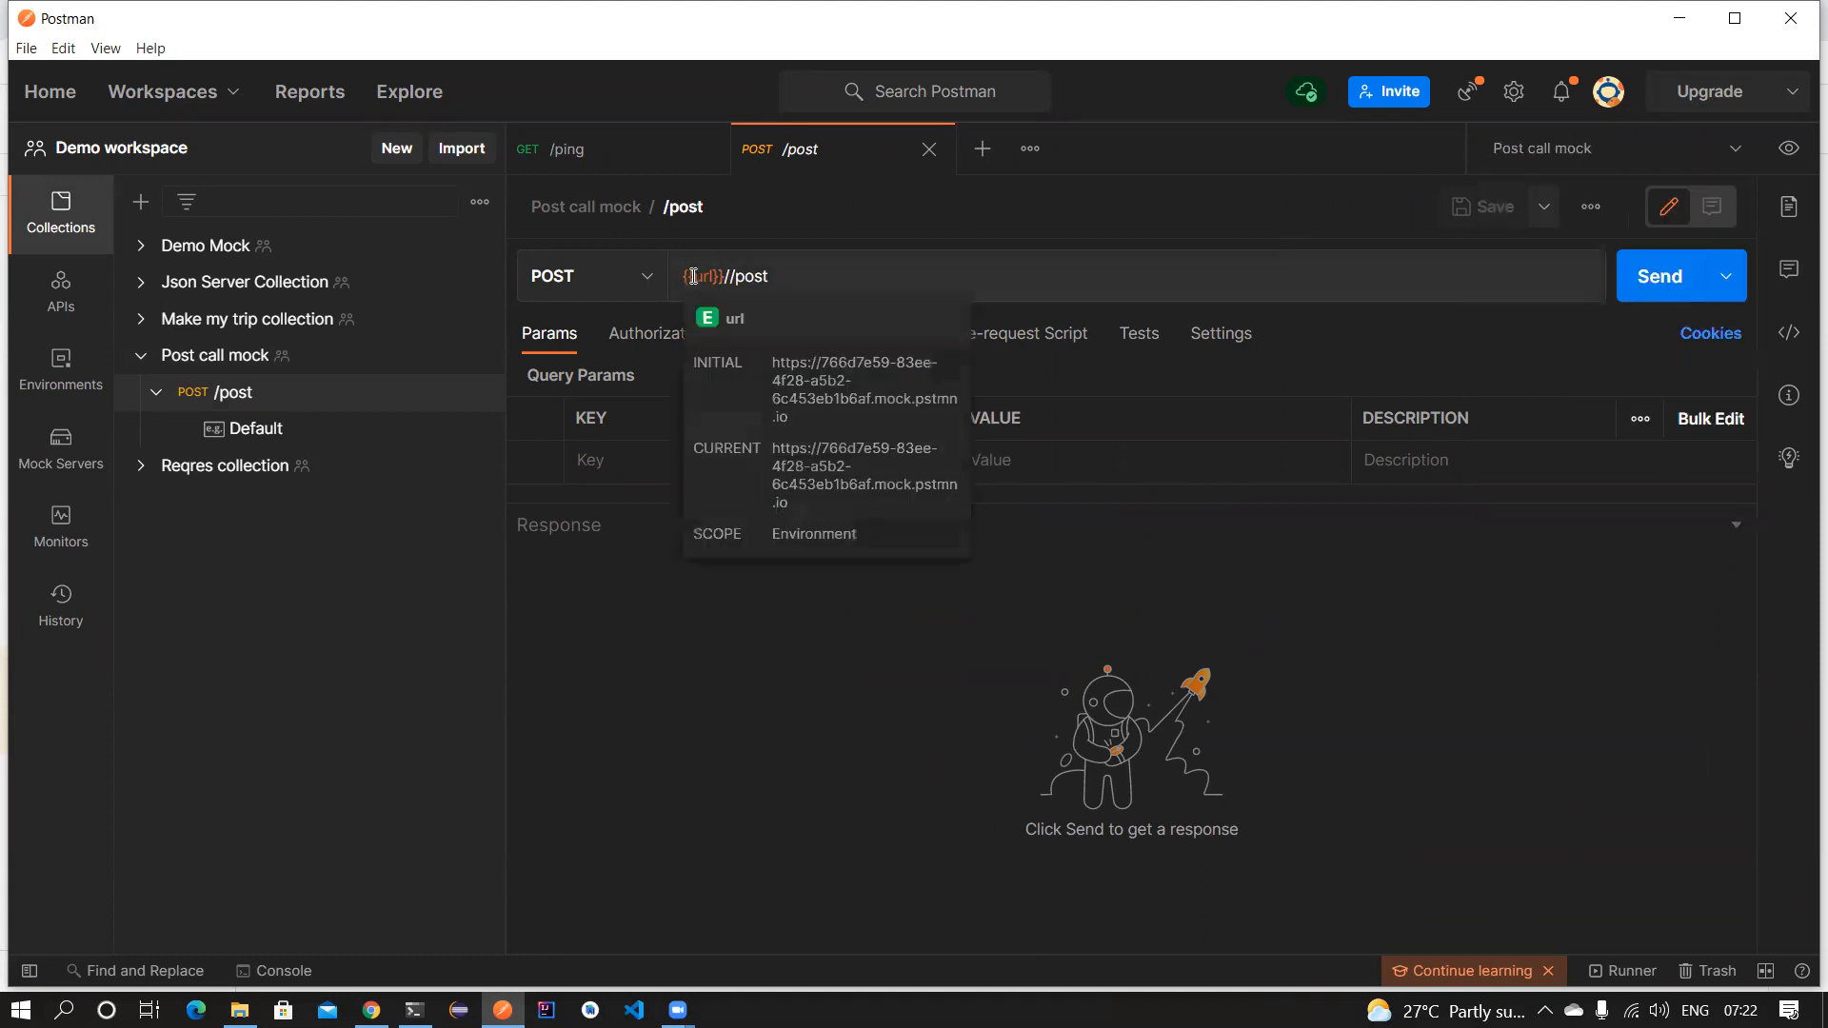
Send the POST /post request to the mock server and examine the response body, request body and status.
left_click(1659, 276)
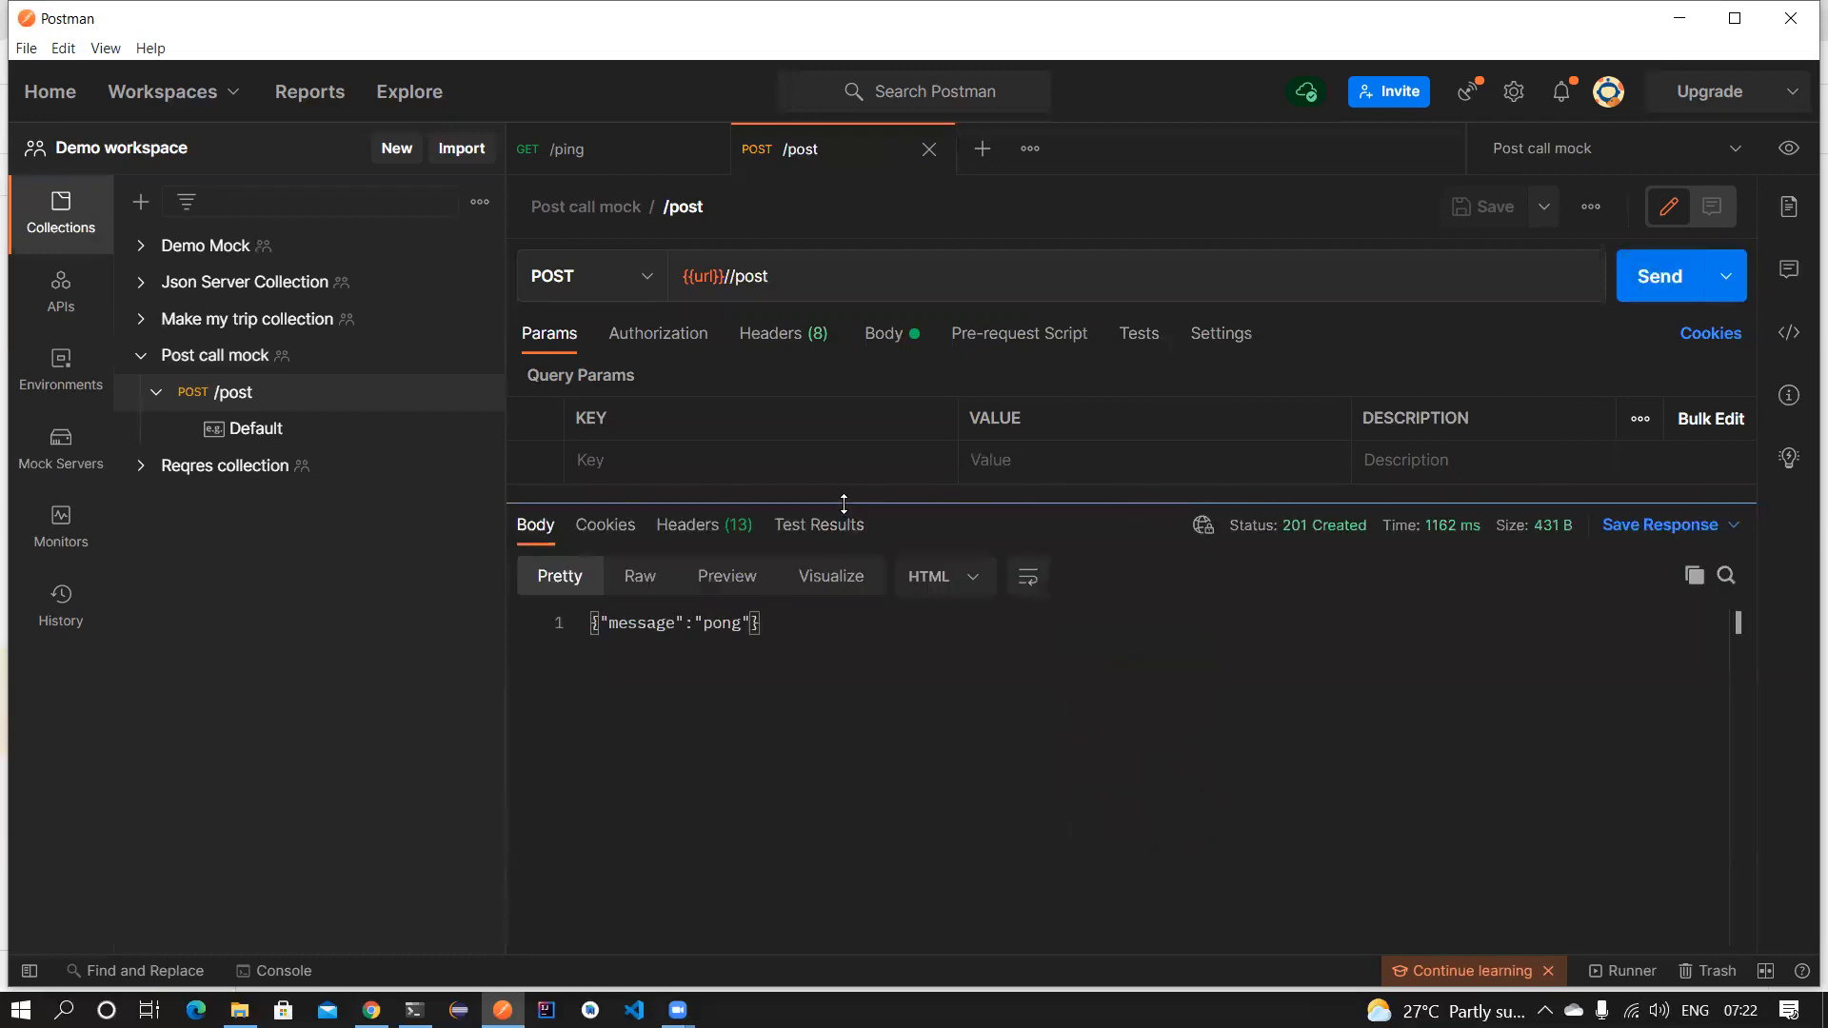
left_click_drag(847, 504, 848, 561)
left_click_drag(768, 680, 568, 679)
left_click(883, 333)
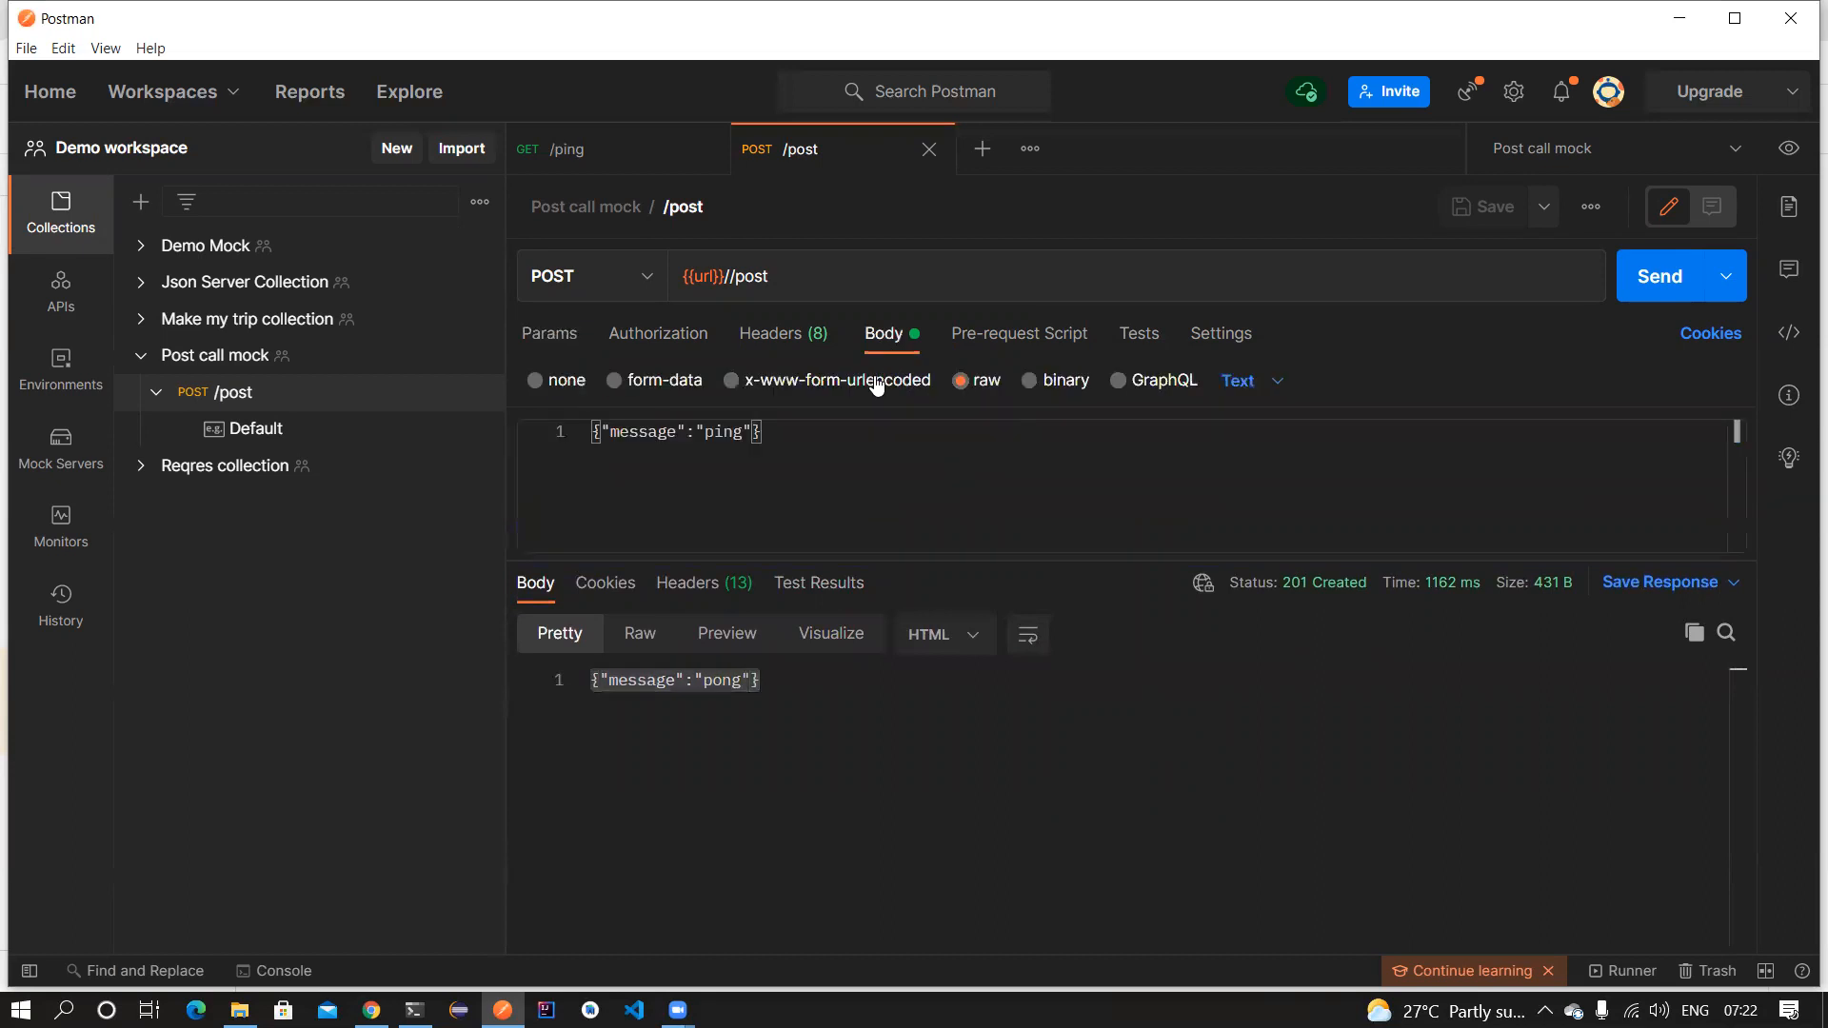
left_click_drag(762, 432, 579, 430)
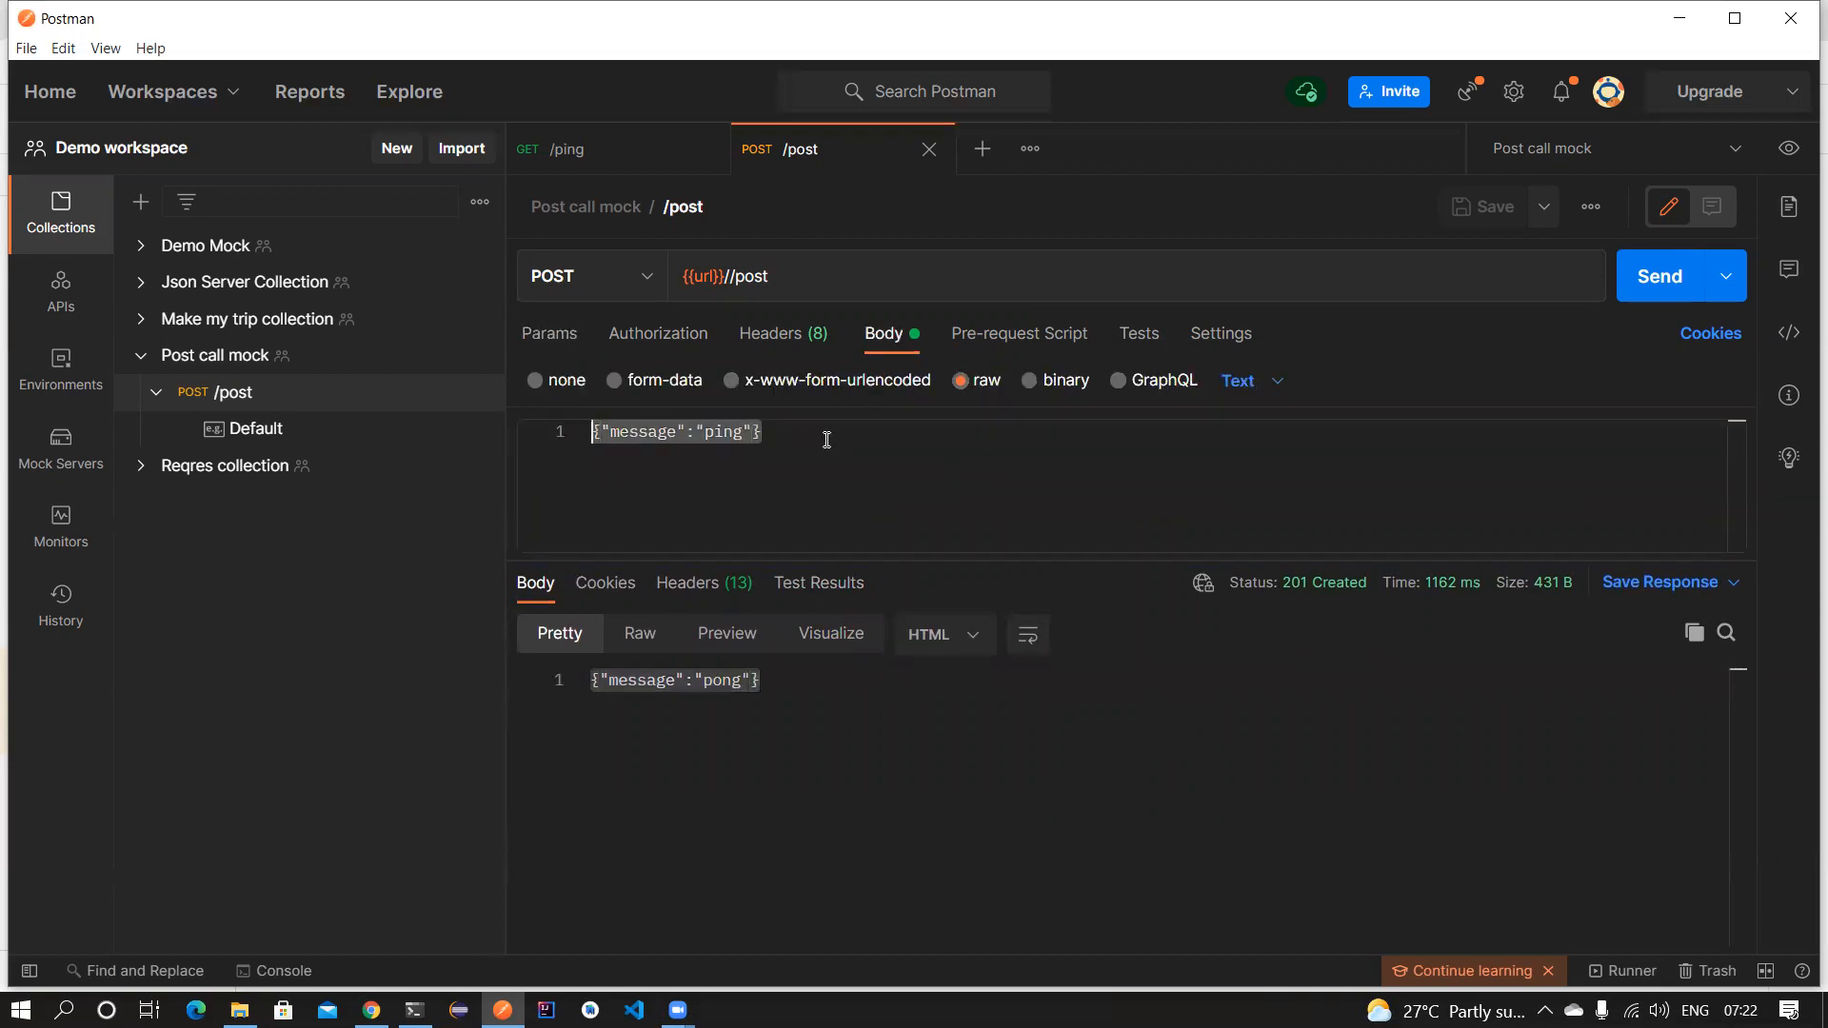
left_click(771, 435)
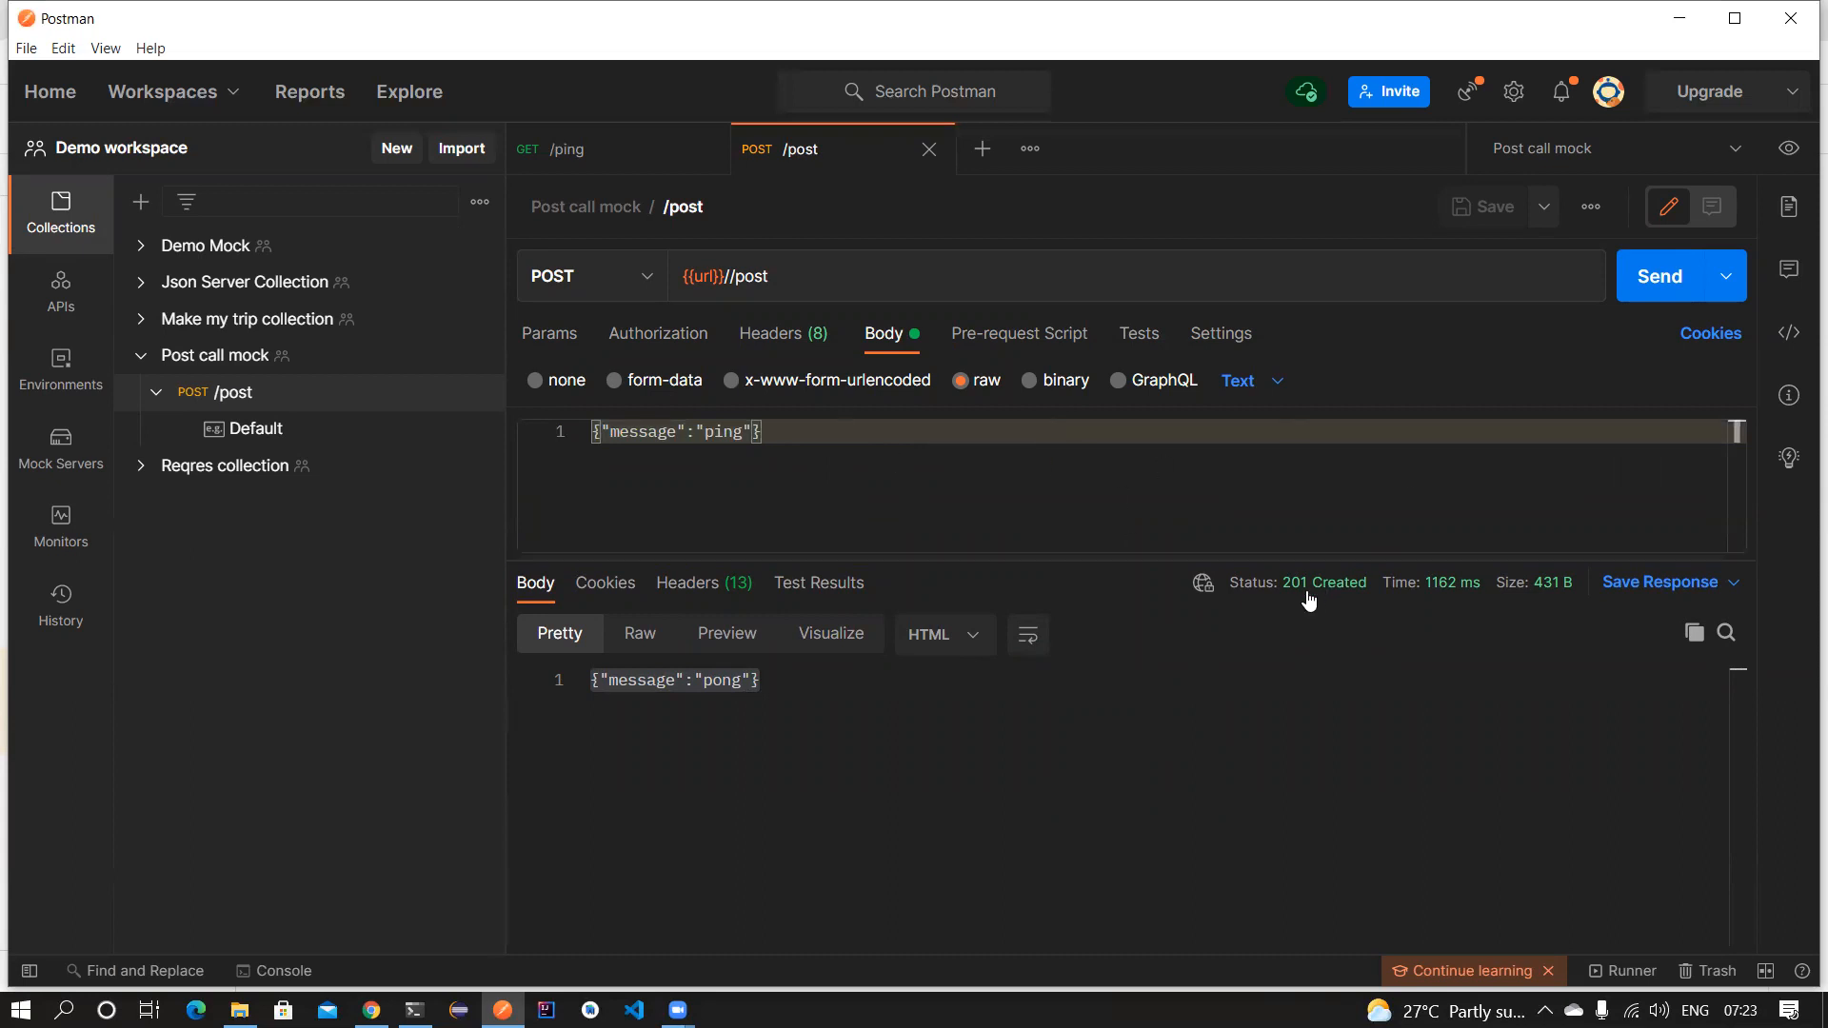
mouse_move(1328, 586)
Open the copied mock URL with /post in a new Chrome tab, read the response, close the tab and return to Postman.
key("alt+Tab")
key("ctrl+t")
key("ctrl+v")
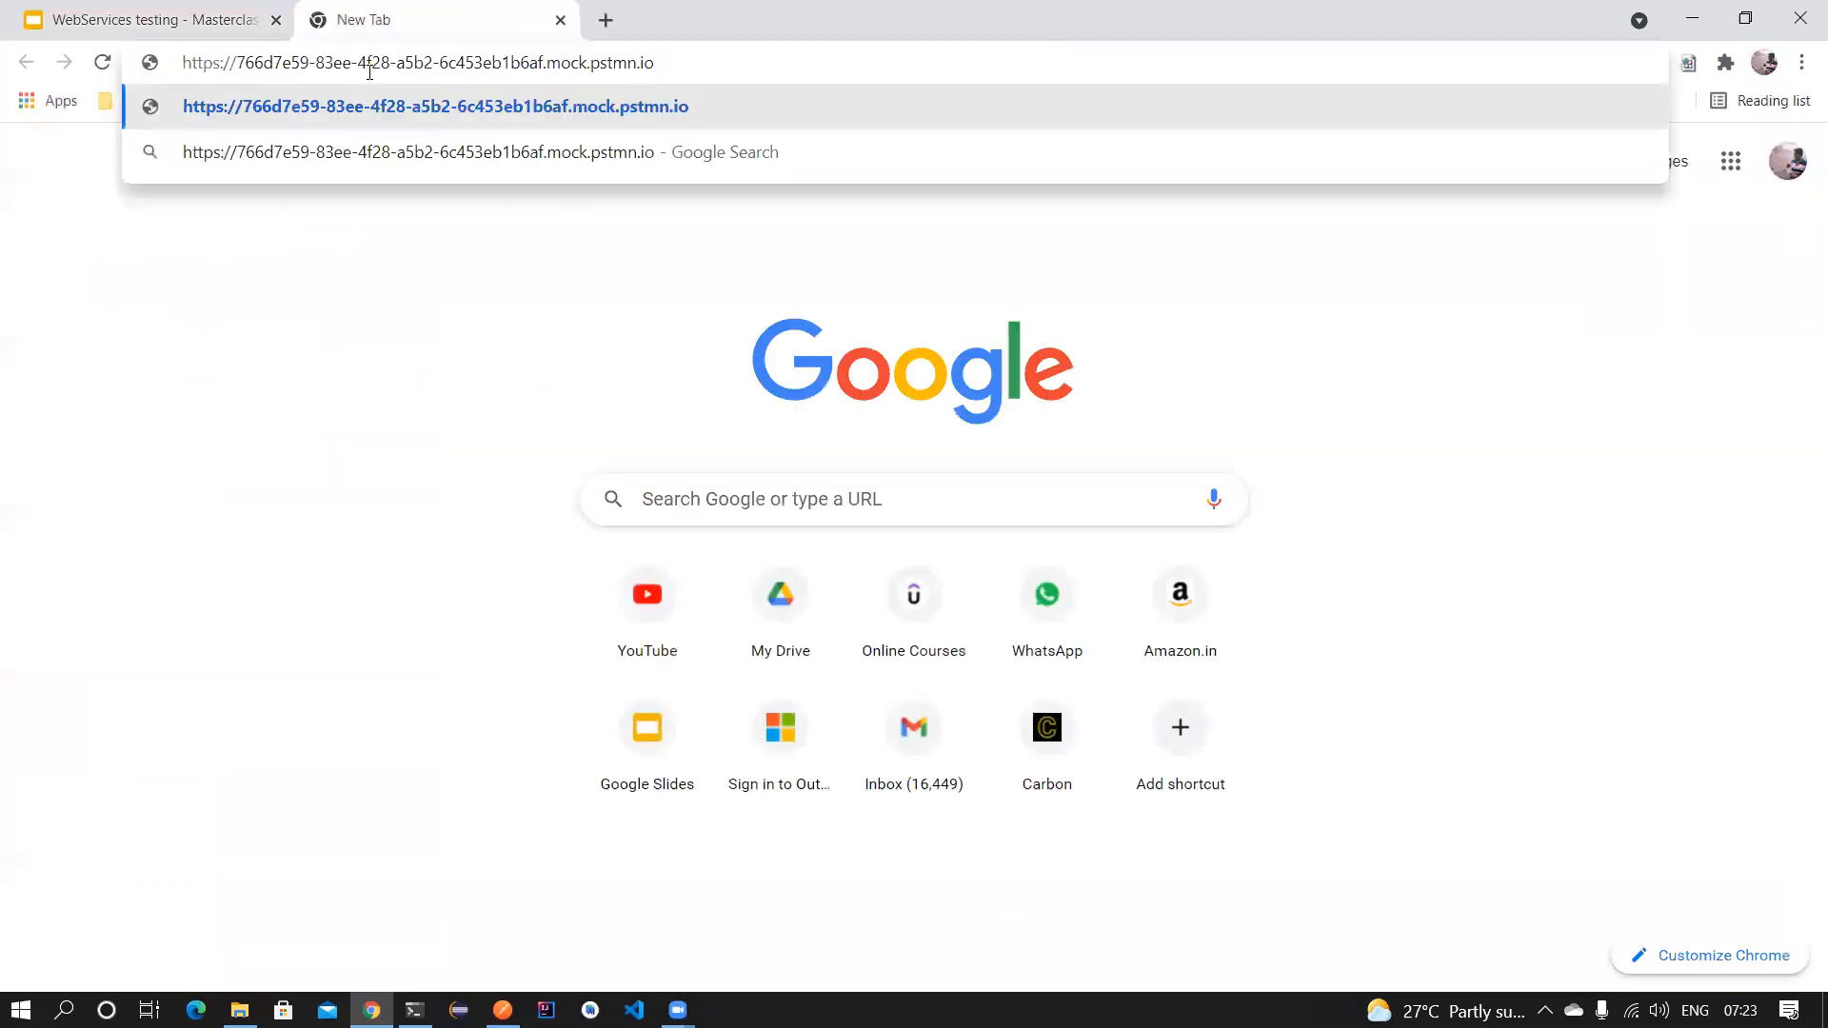
type("/post")
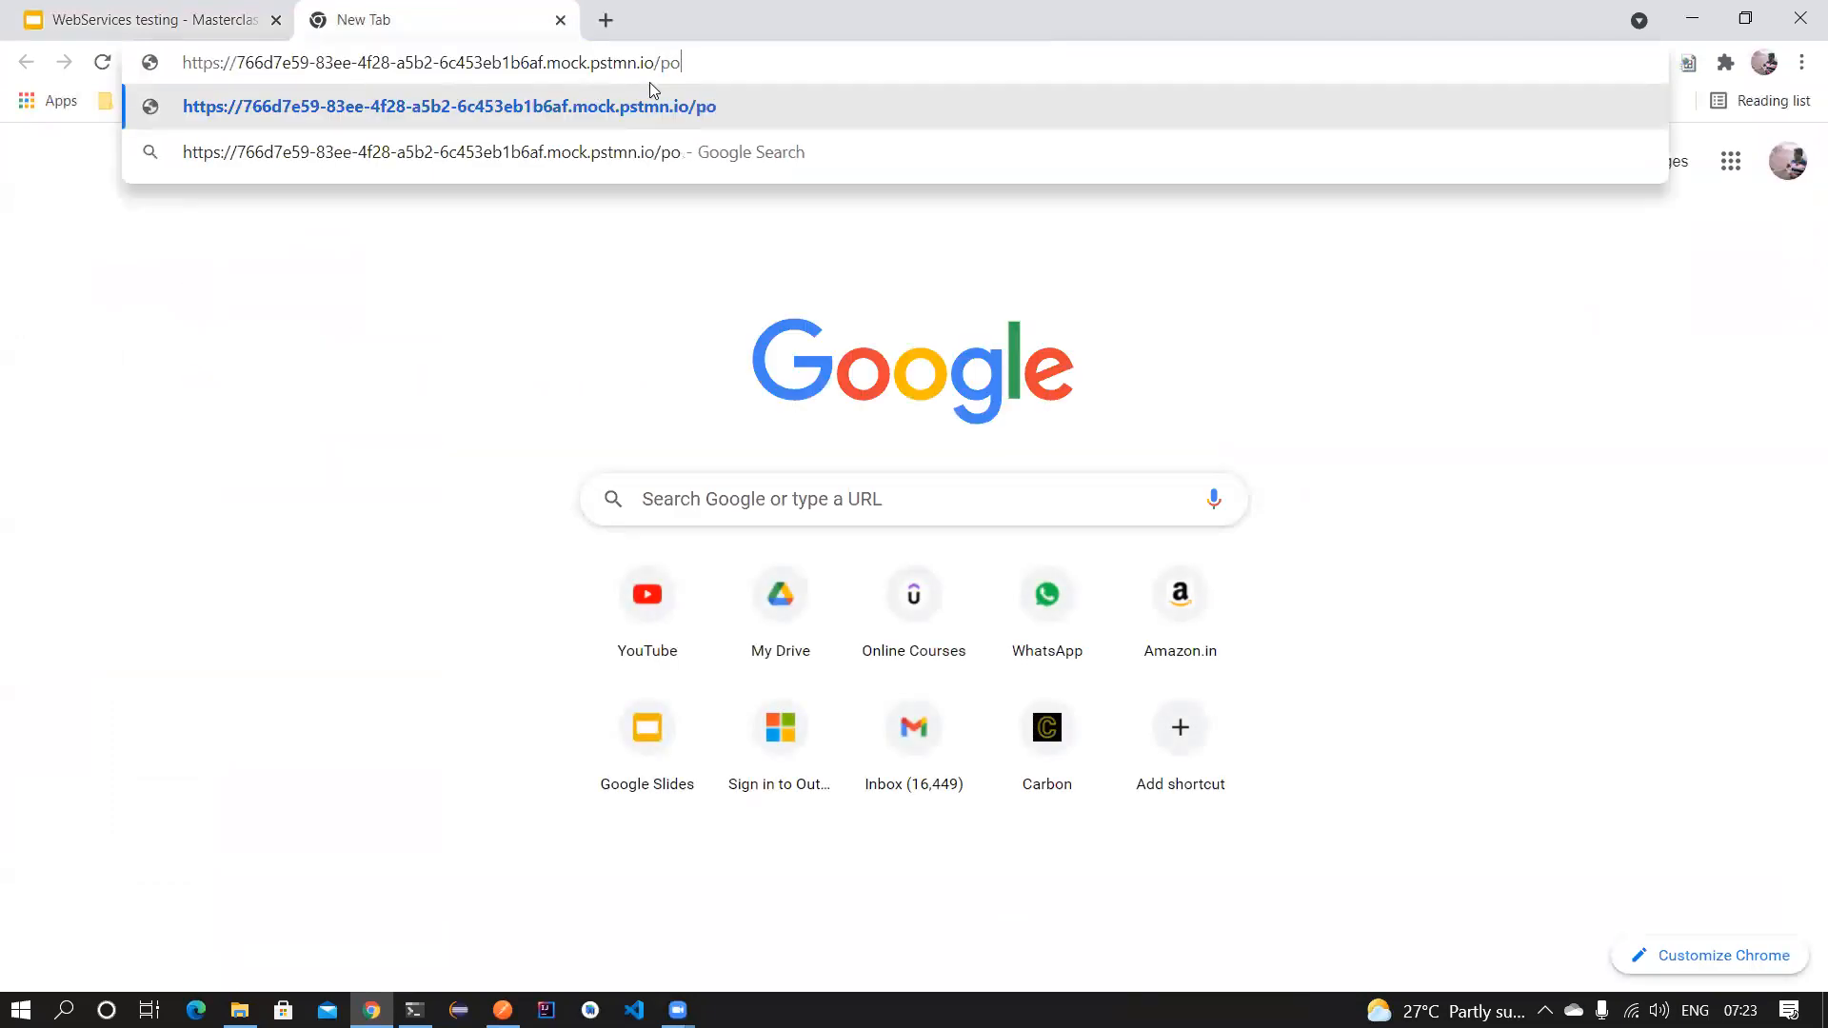
key("Return")
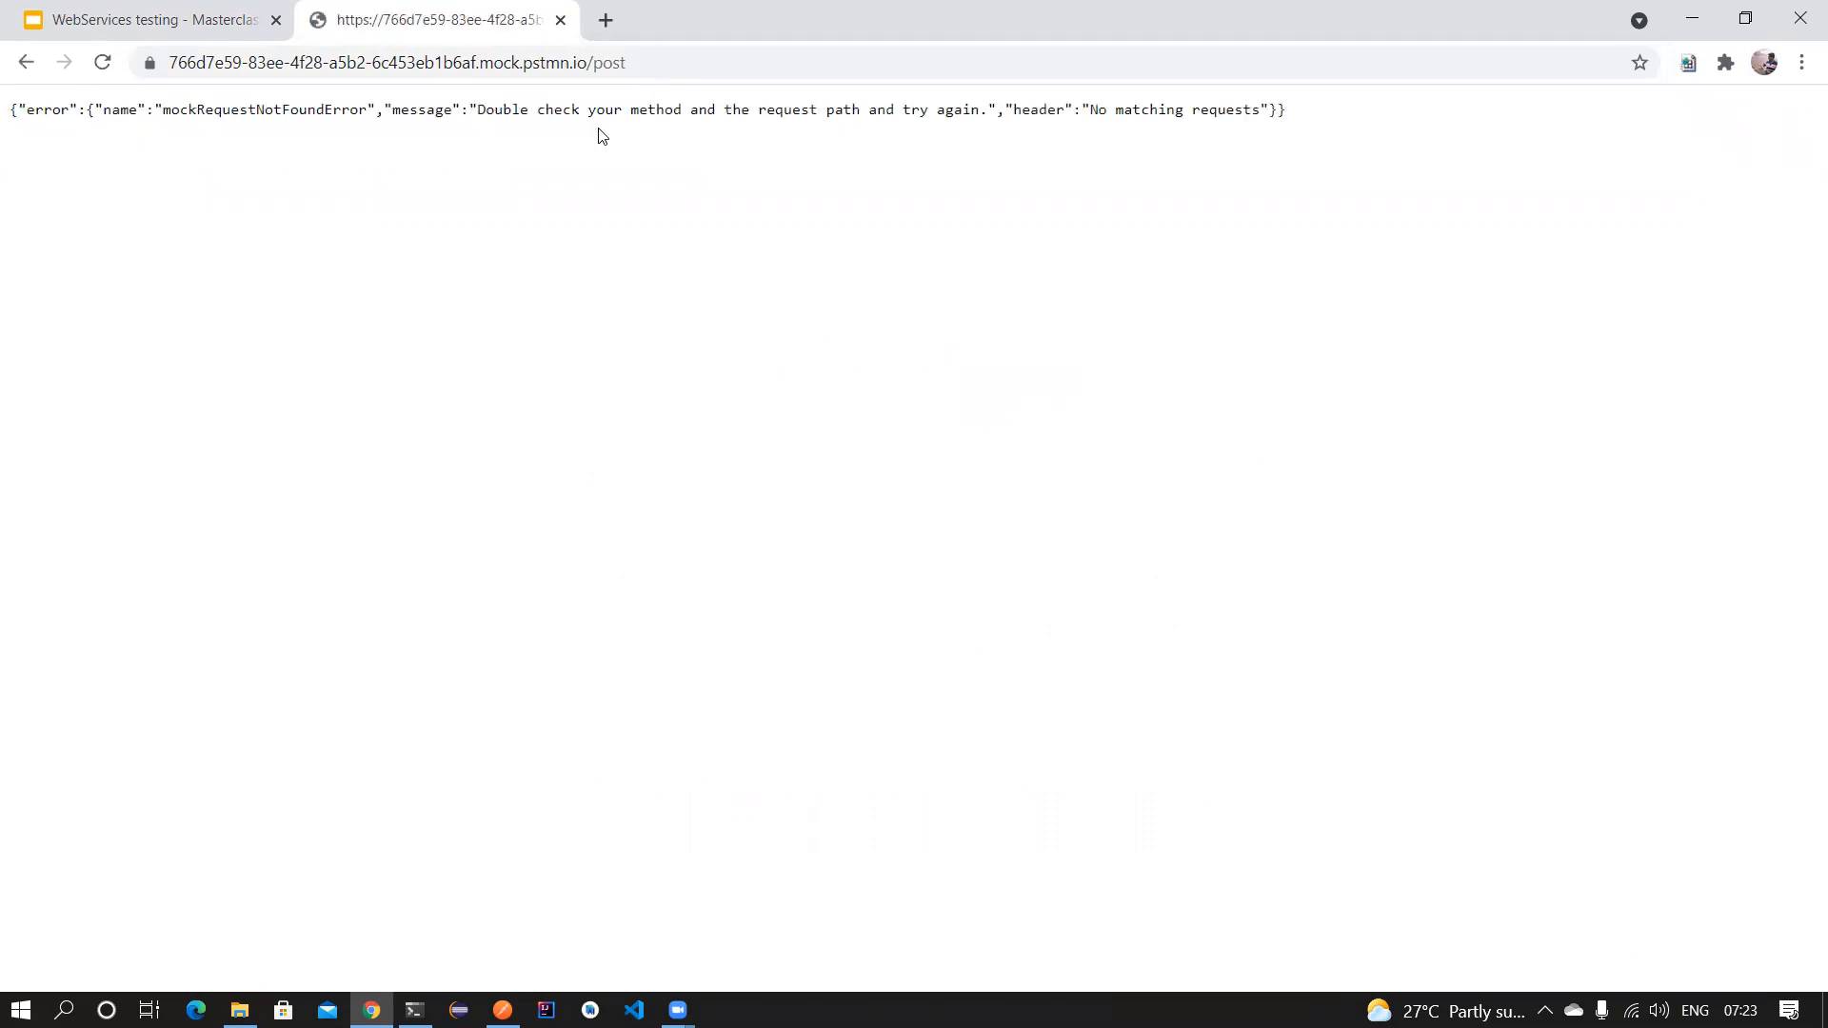
left_click_drag(1319, 119, 586, 38)
left_click(561, 20)
left_click(502, 1010)
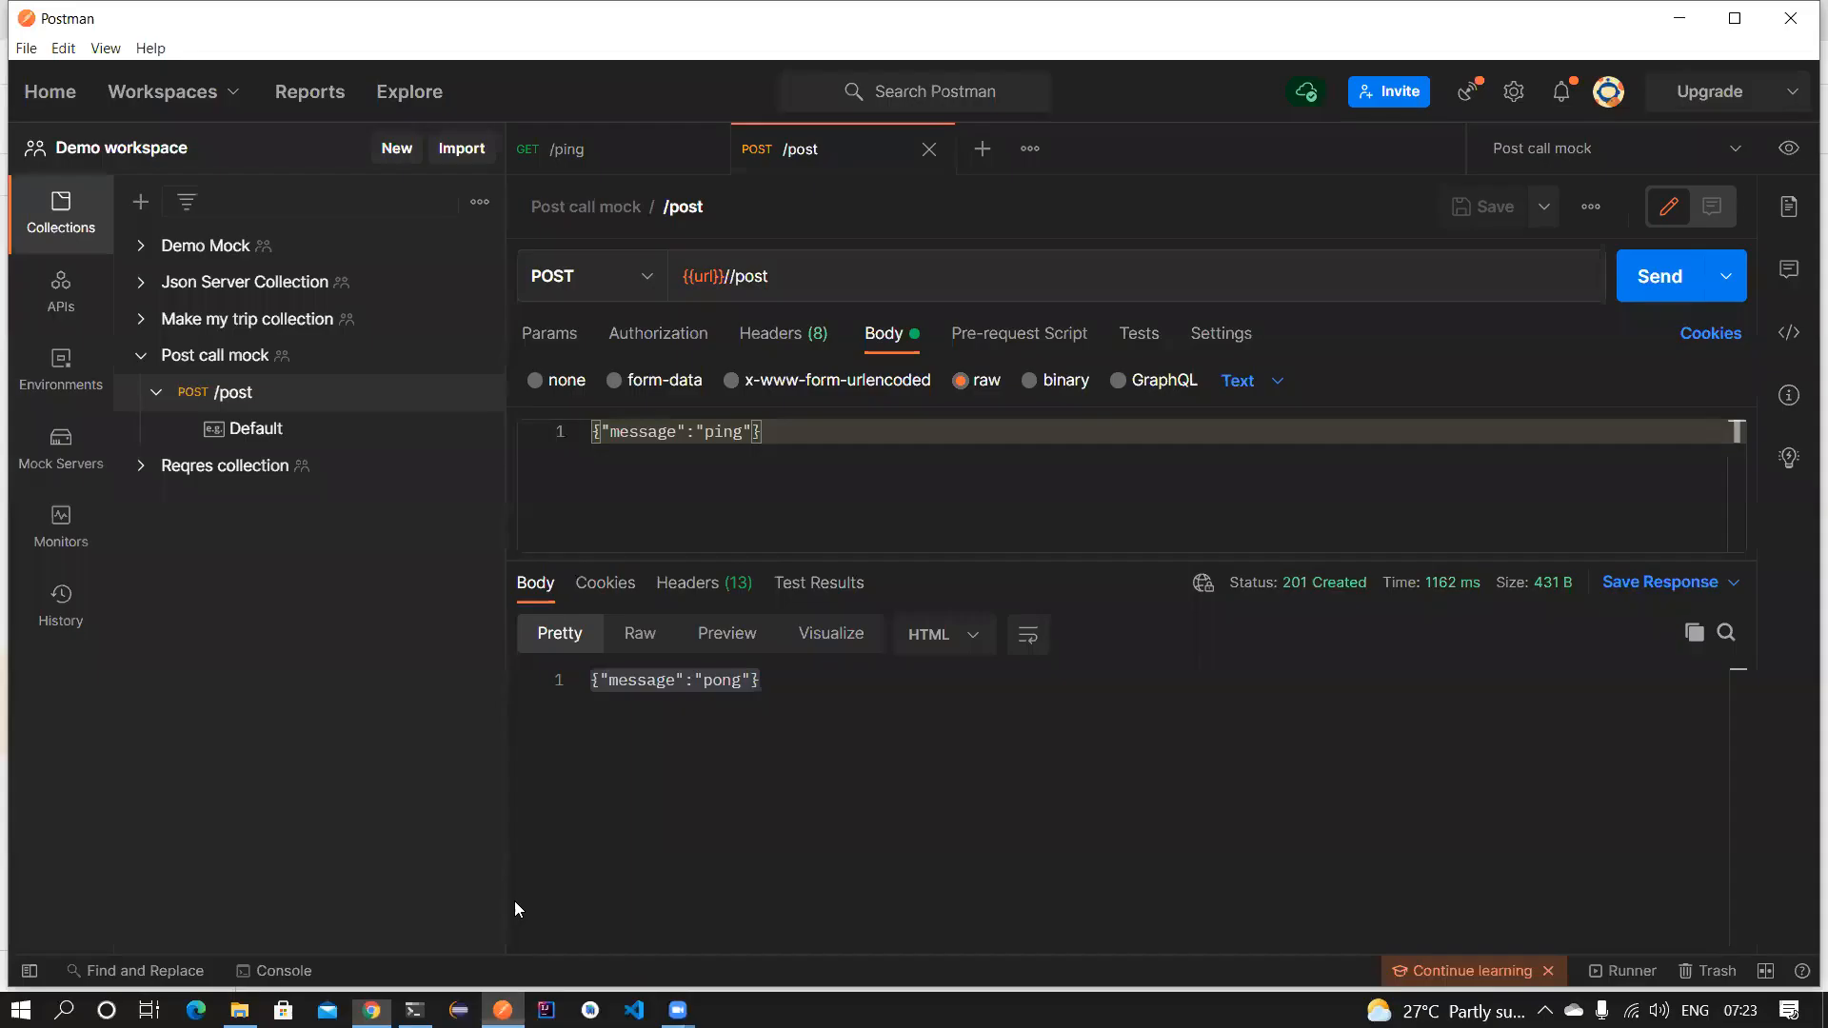
Open the Demo Mock /ping request and select the current value of the active environment's url variable for copying.
left_click(172, 248)
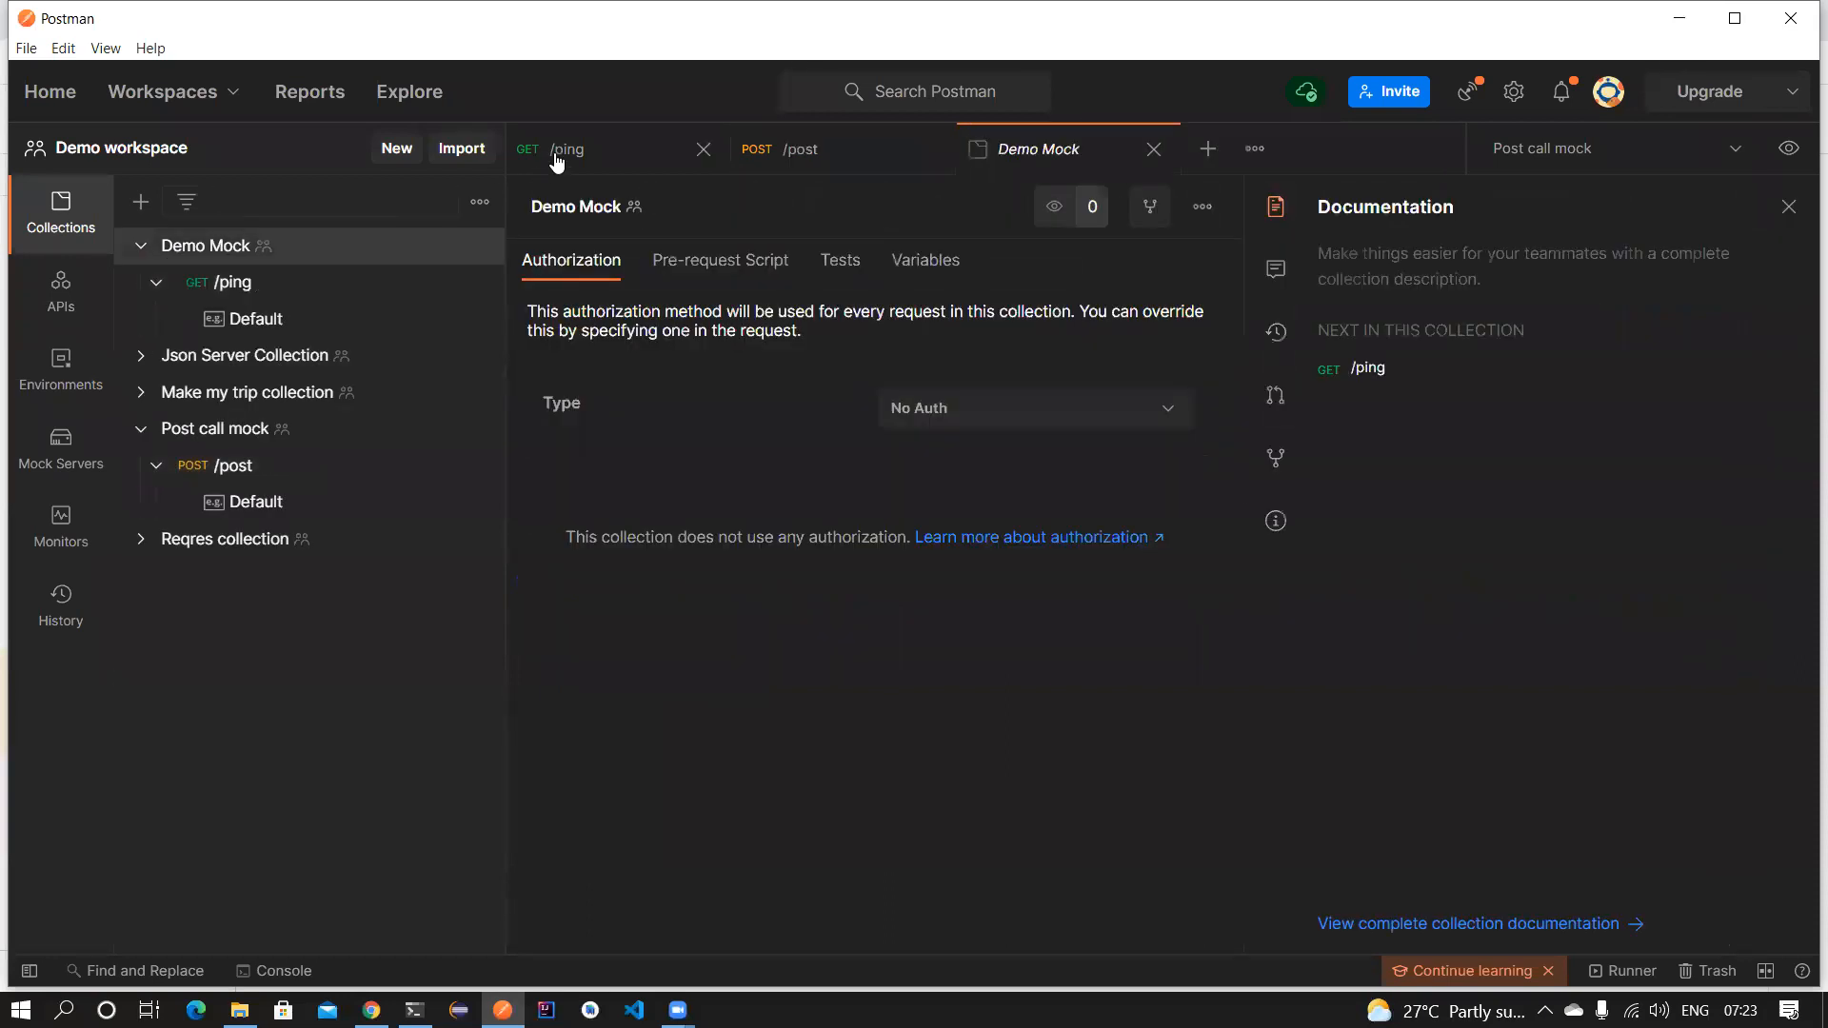
left_click(555, 153)
left_click(724, 277)
type("//ping")
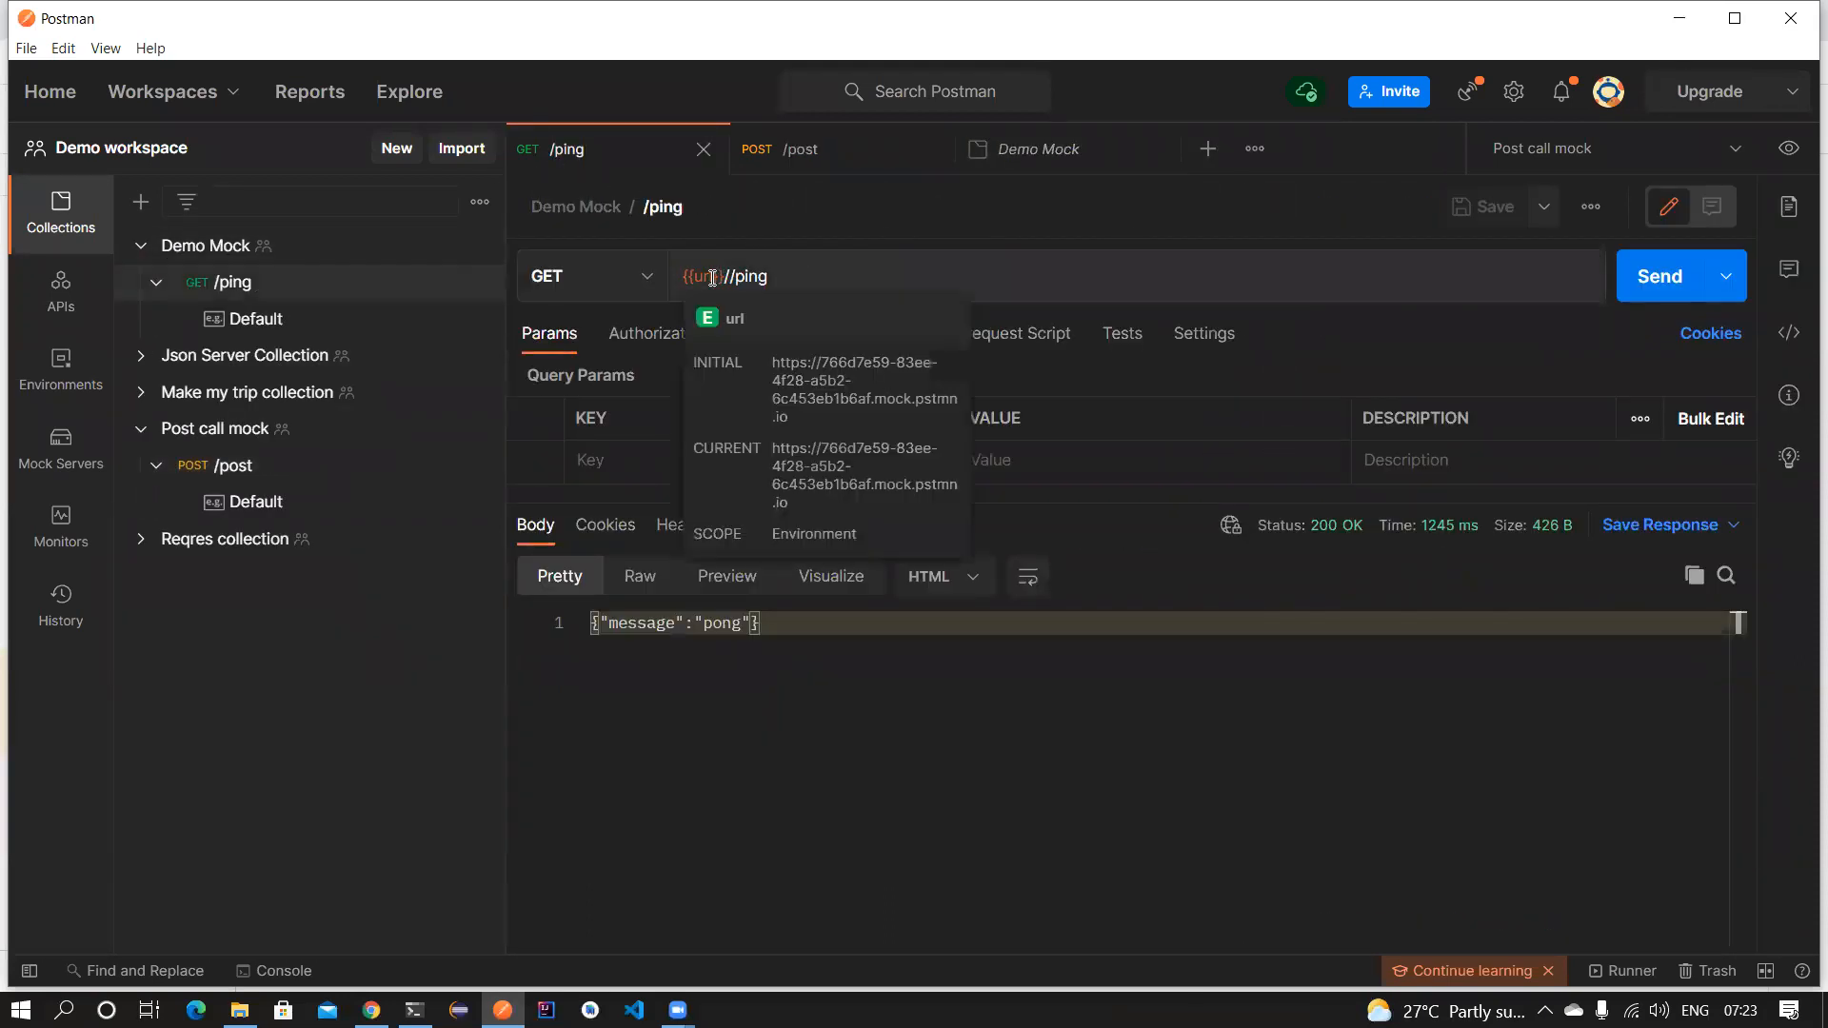
left_click(1789, 148)
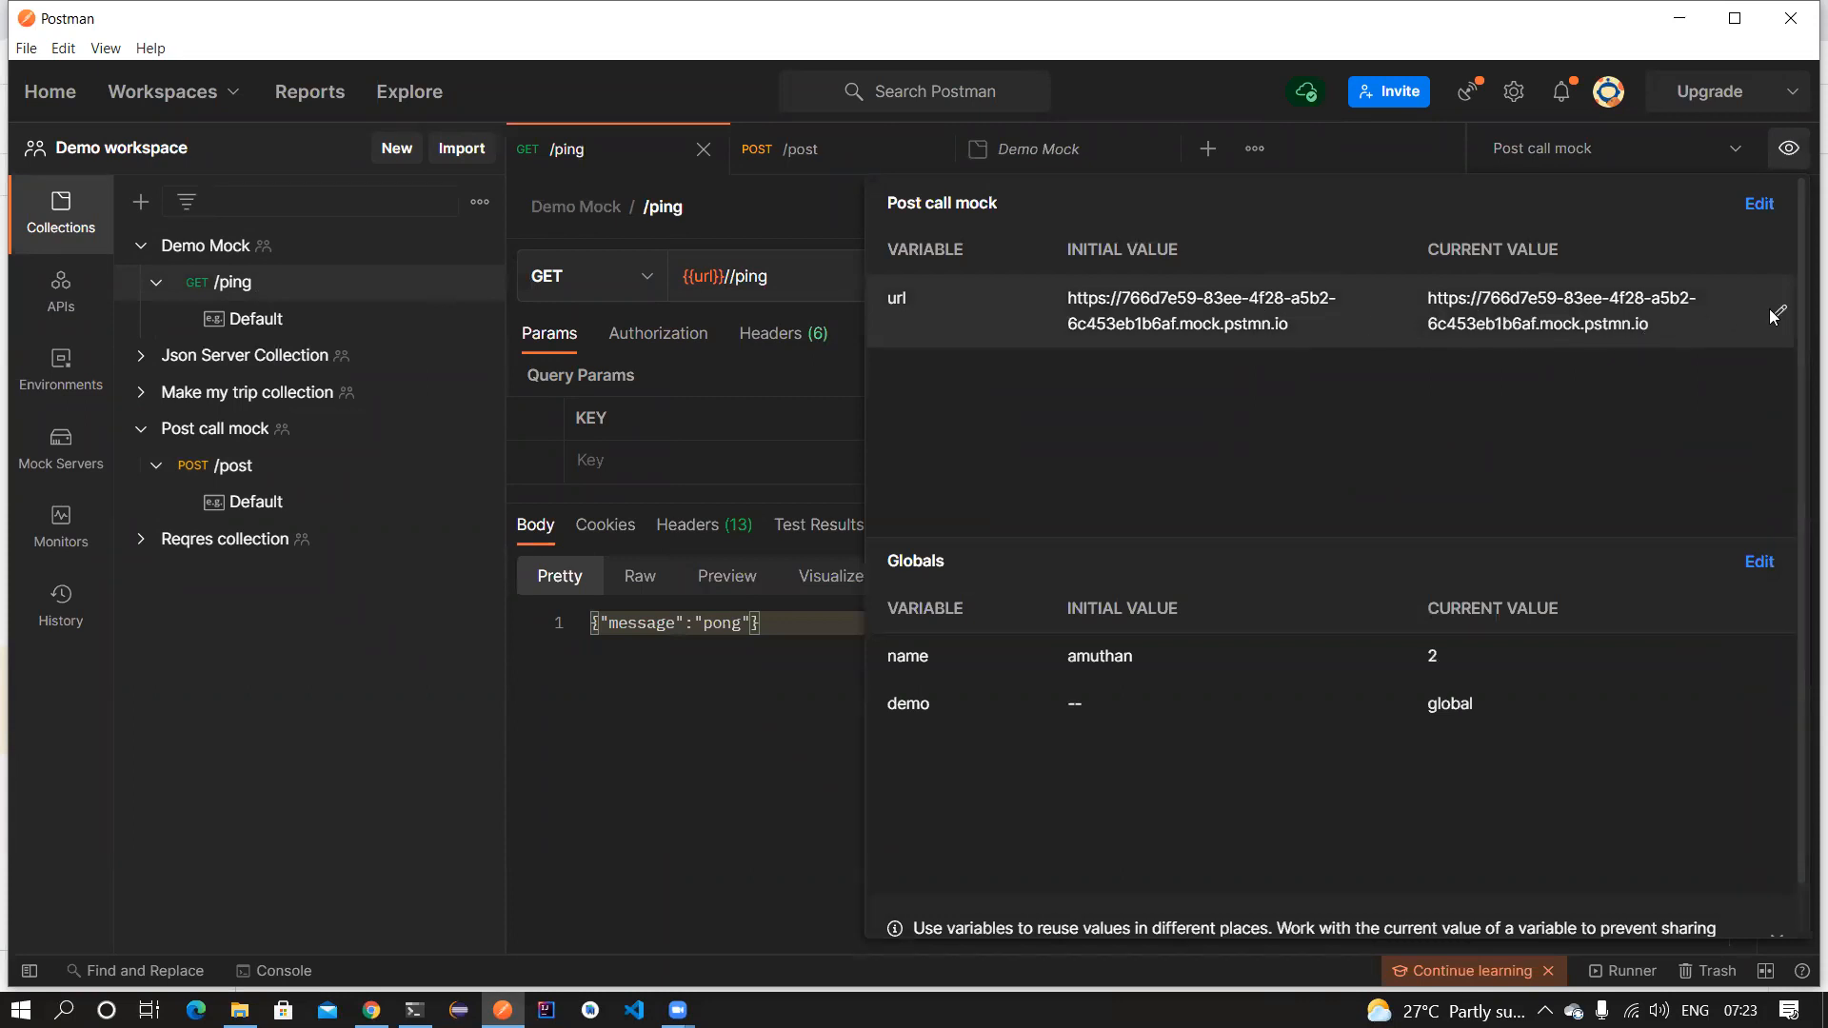
left_click(1777, 314)
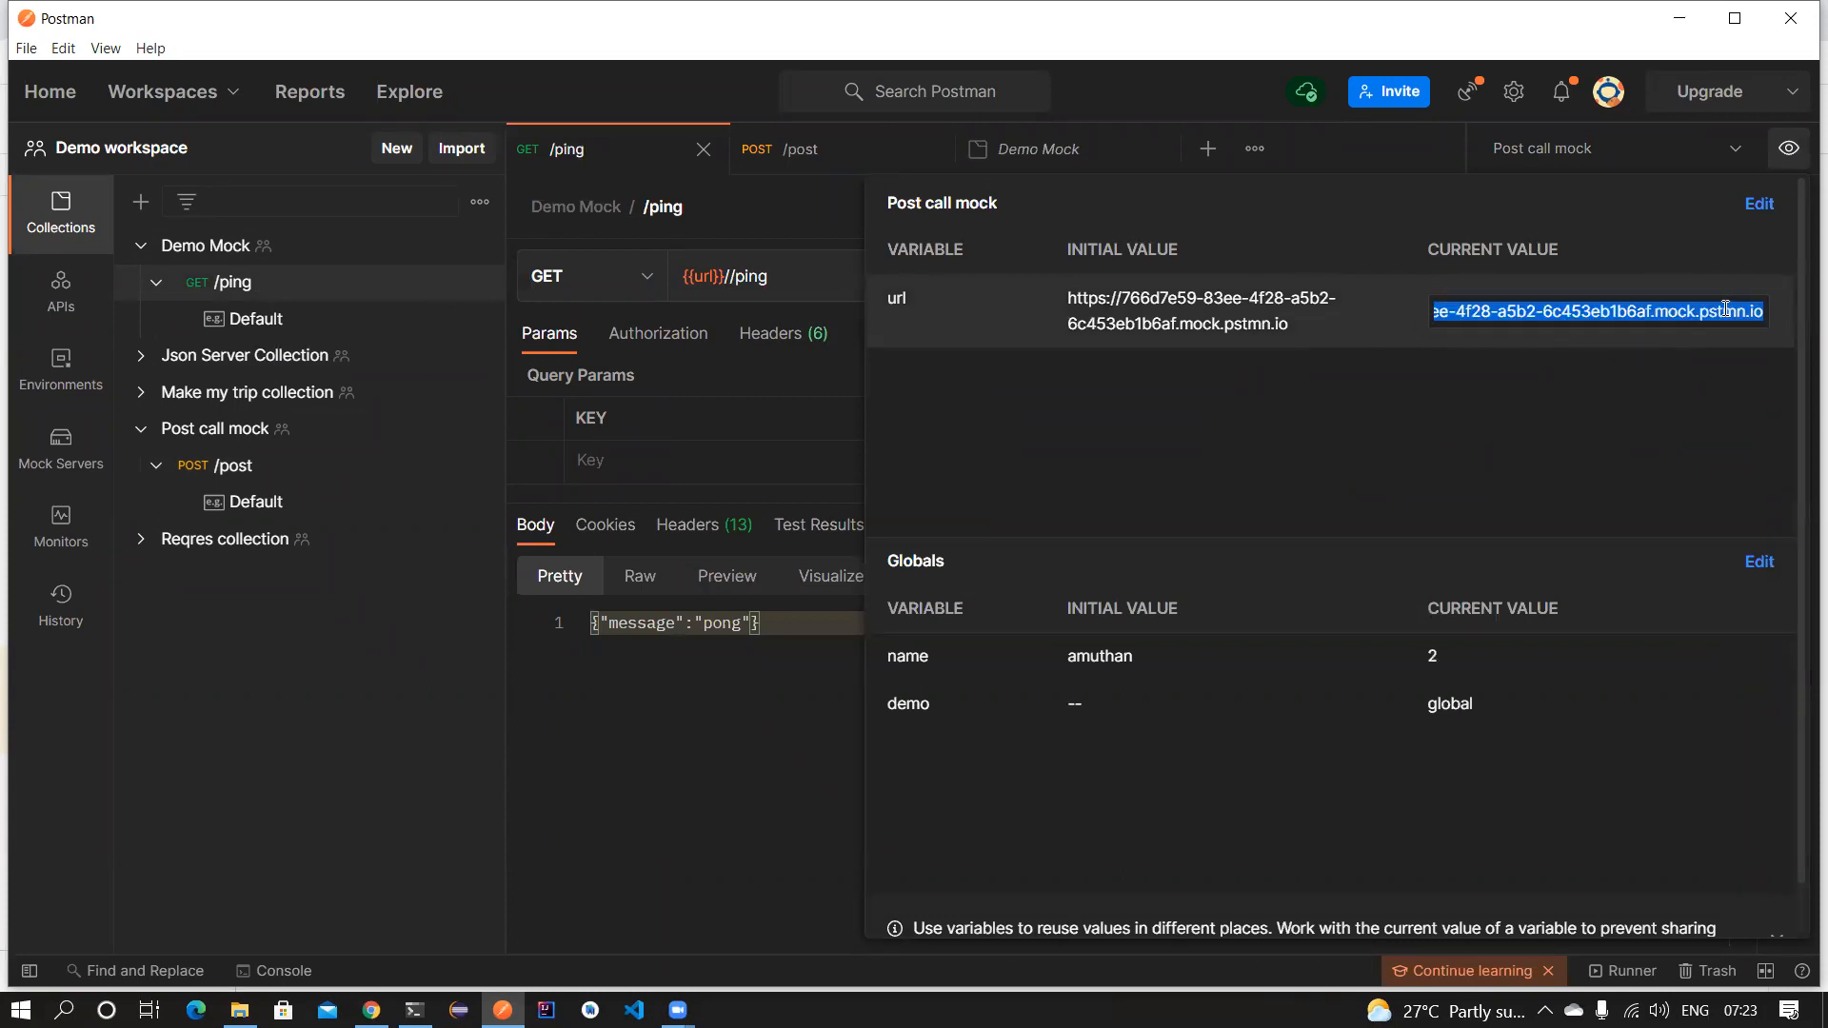
Switch to Chrome and open the copied mock URL with /ping in a new tab.
key("alt+Tab")
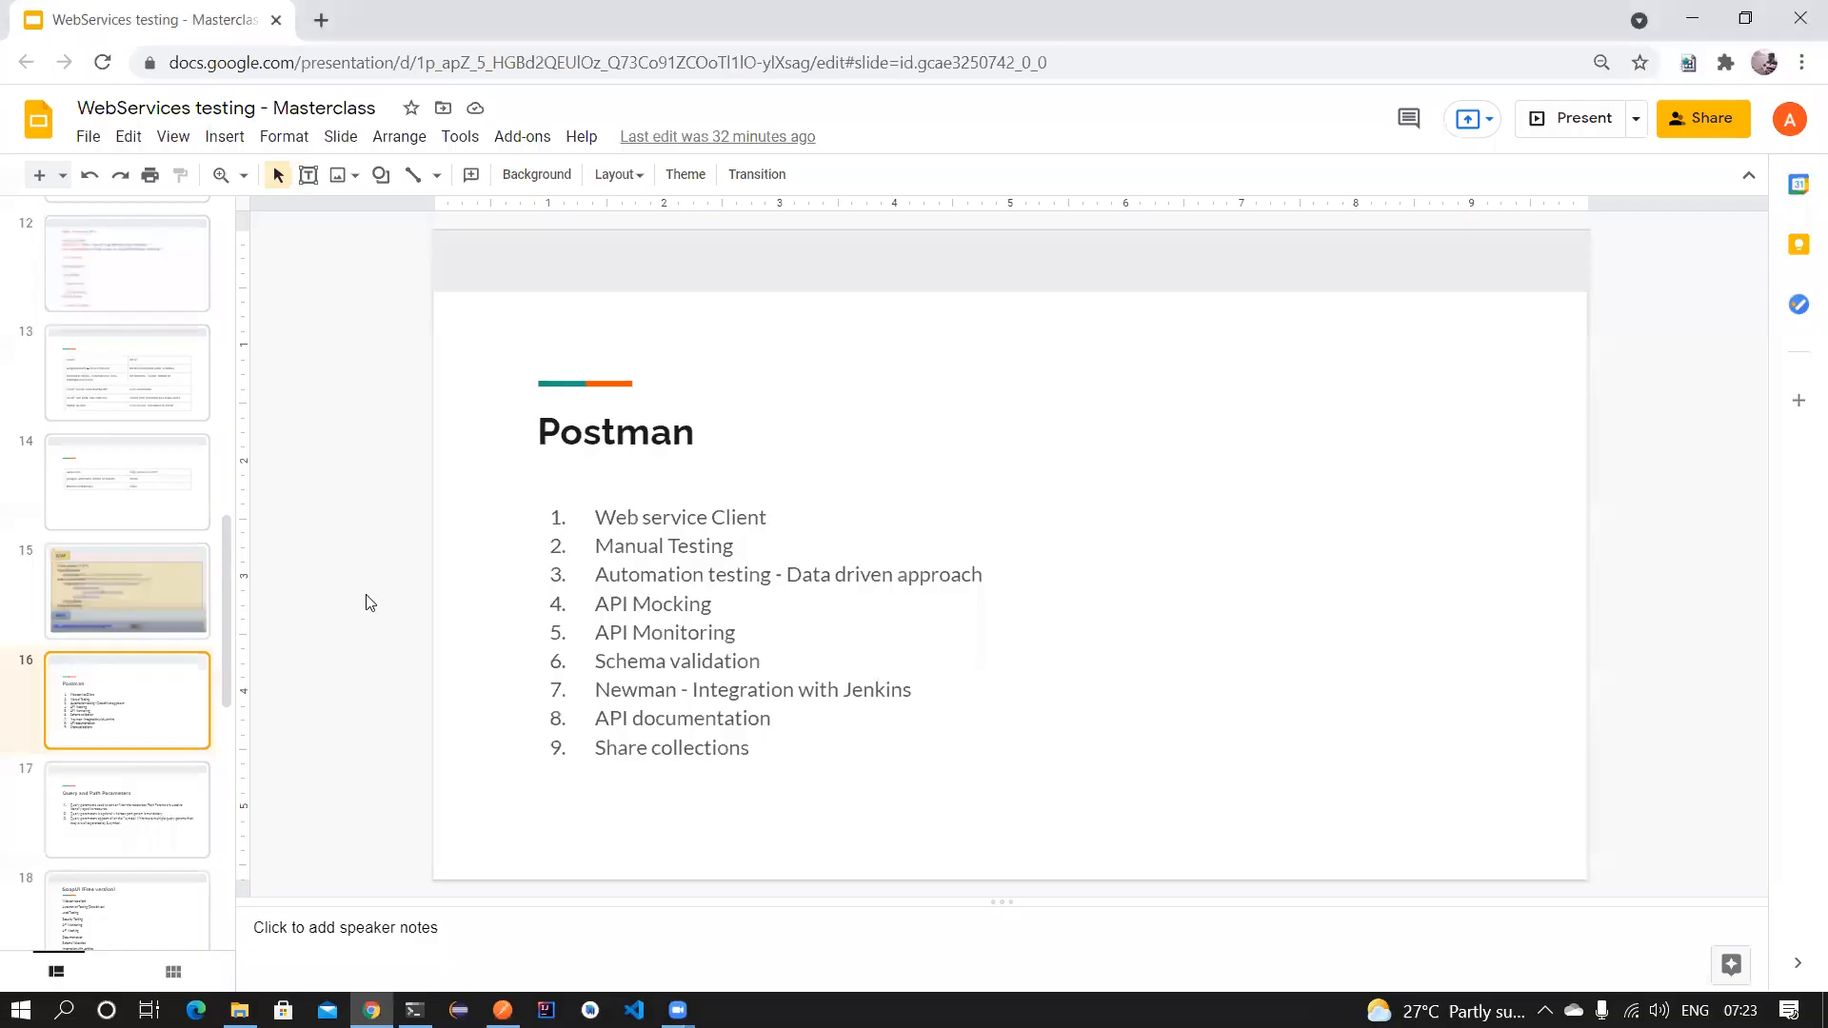
left_click(314, 19)
left_click(341, 57)
key("ctrl+v")
type("/get")
key("BackSpace")
key("BackSpace")
key("BackSpace")
type("p")
key("BackSpace")
type("pi")
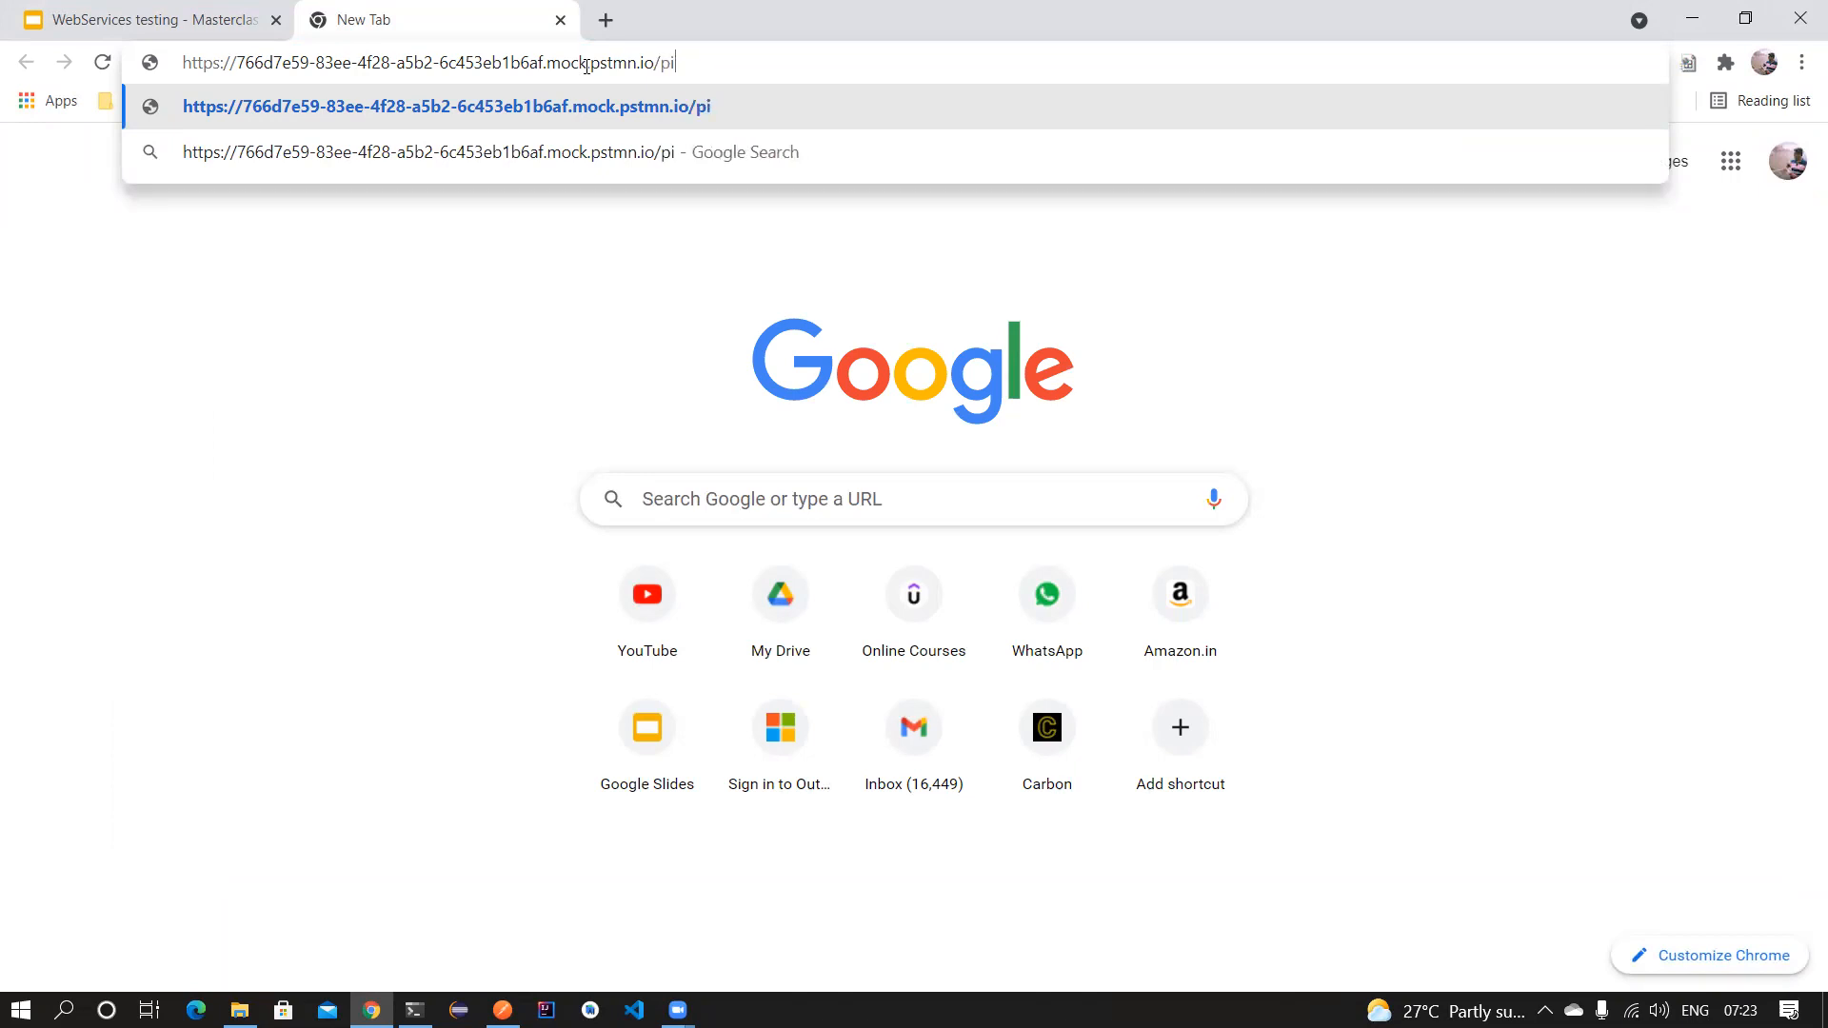
type("ng")
key("Return")
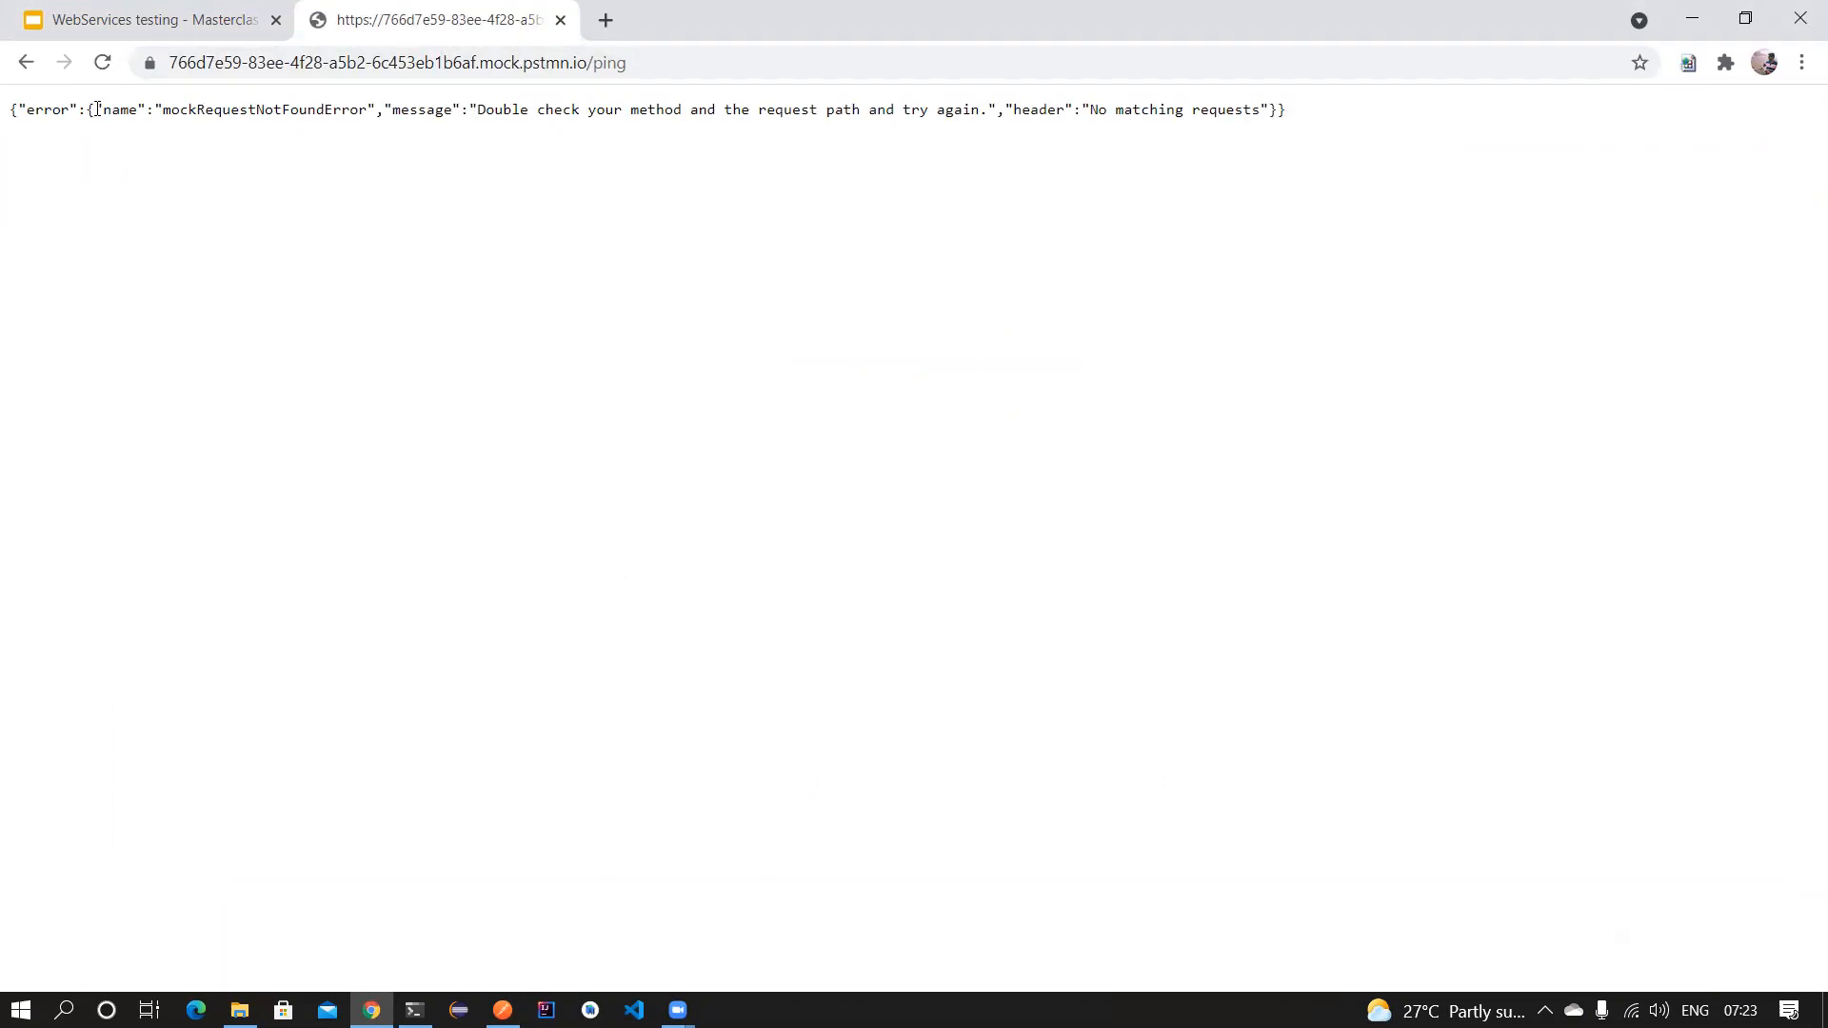
Retry the /ping mock address in Chrome with an extra slash, close the tab and return to Postman.
key("alt+Tab")
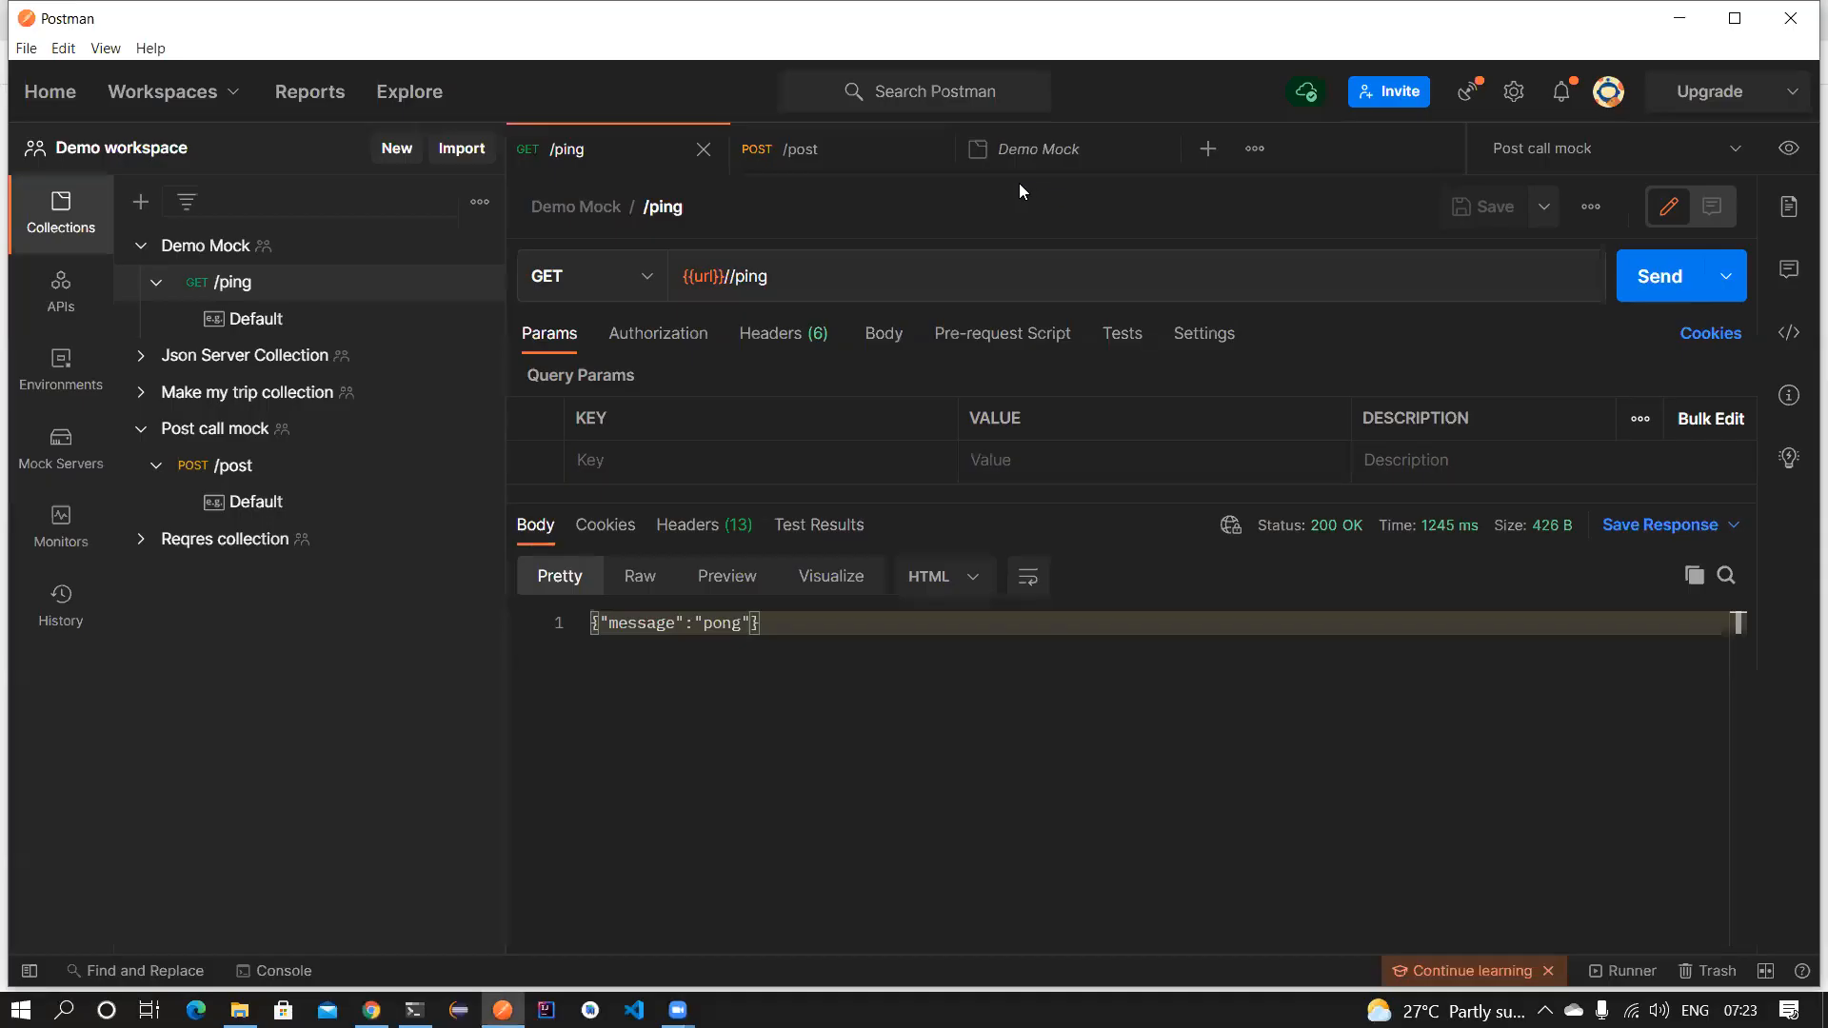
key("alt+Tab")
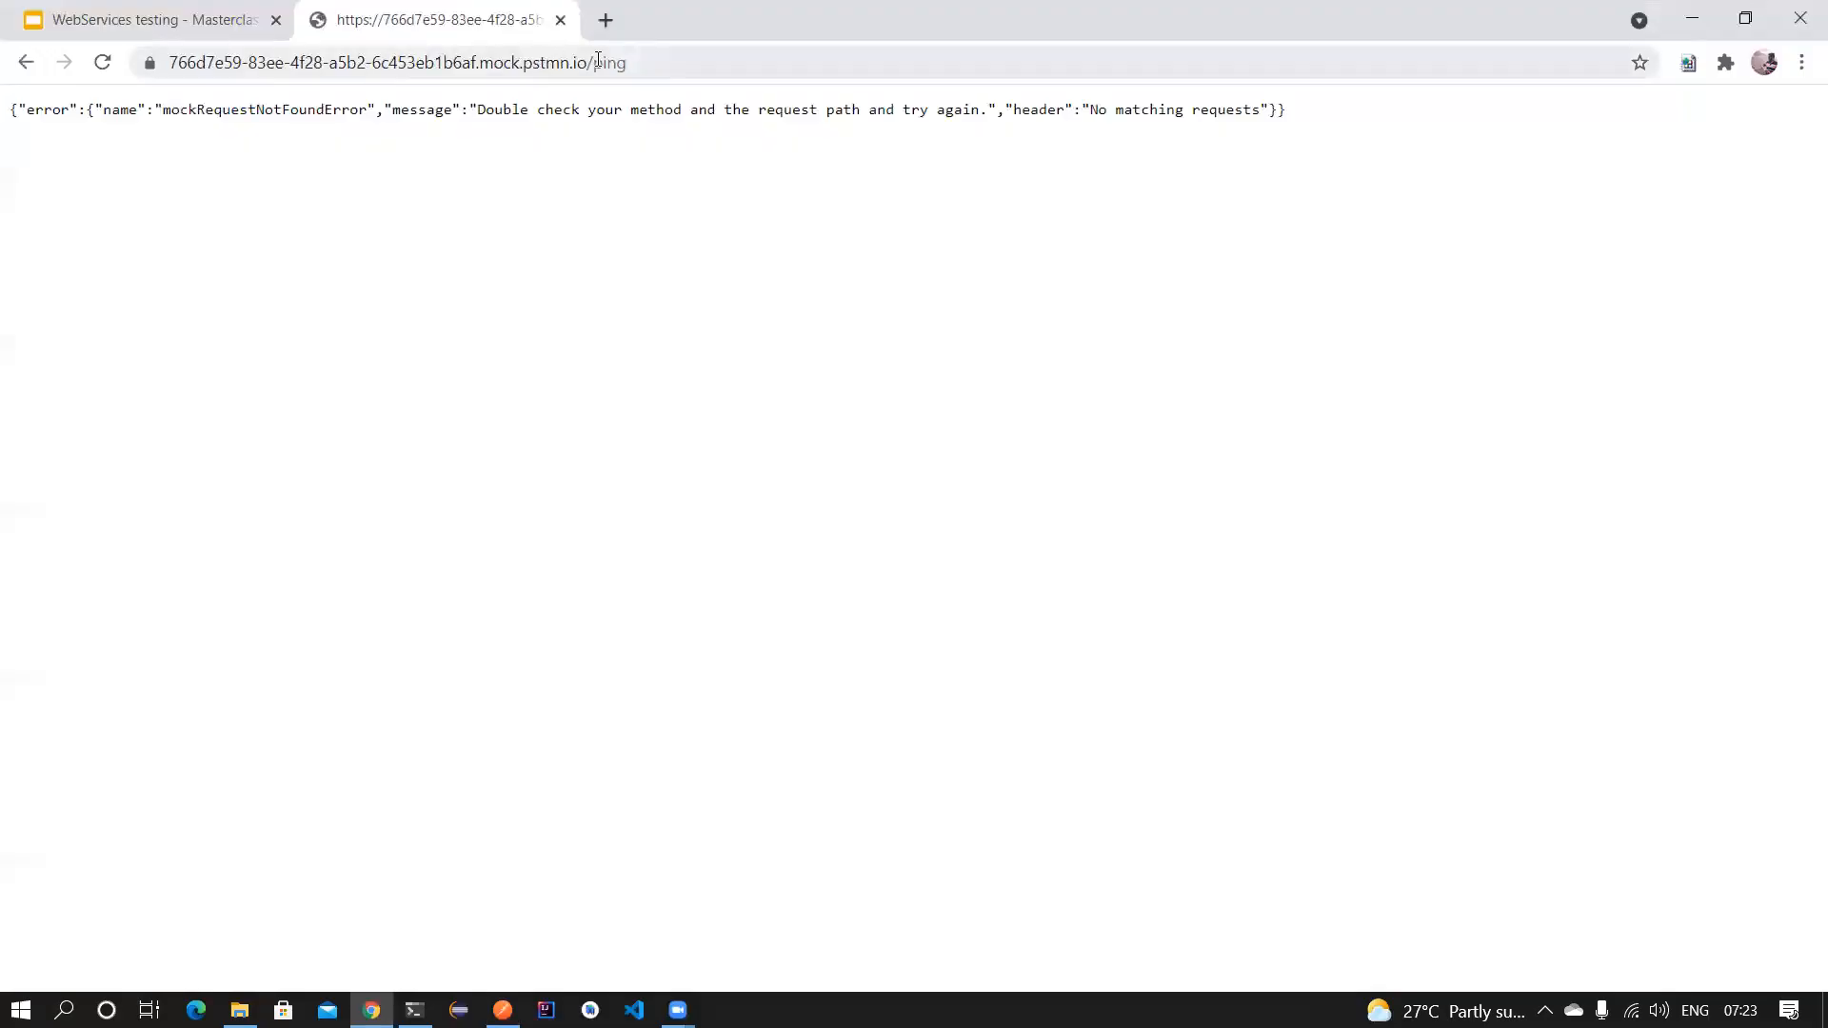
left_click(588, 59)
left_click(648, 63)
type("/")
key("Return")
key("ctrl+w")
key("alt+Tab")
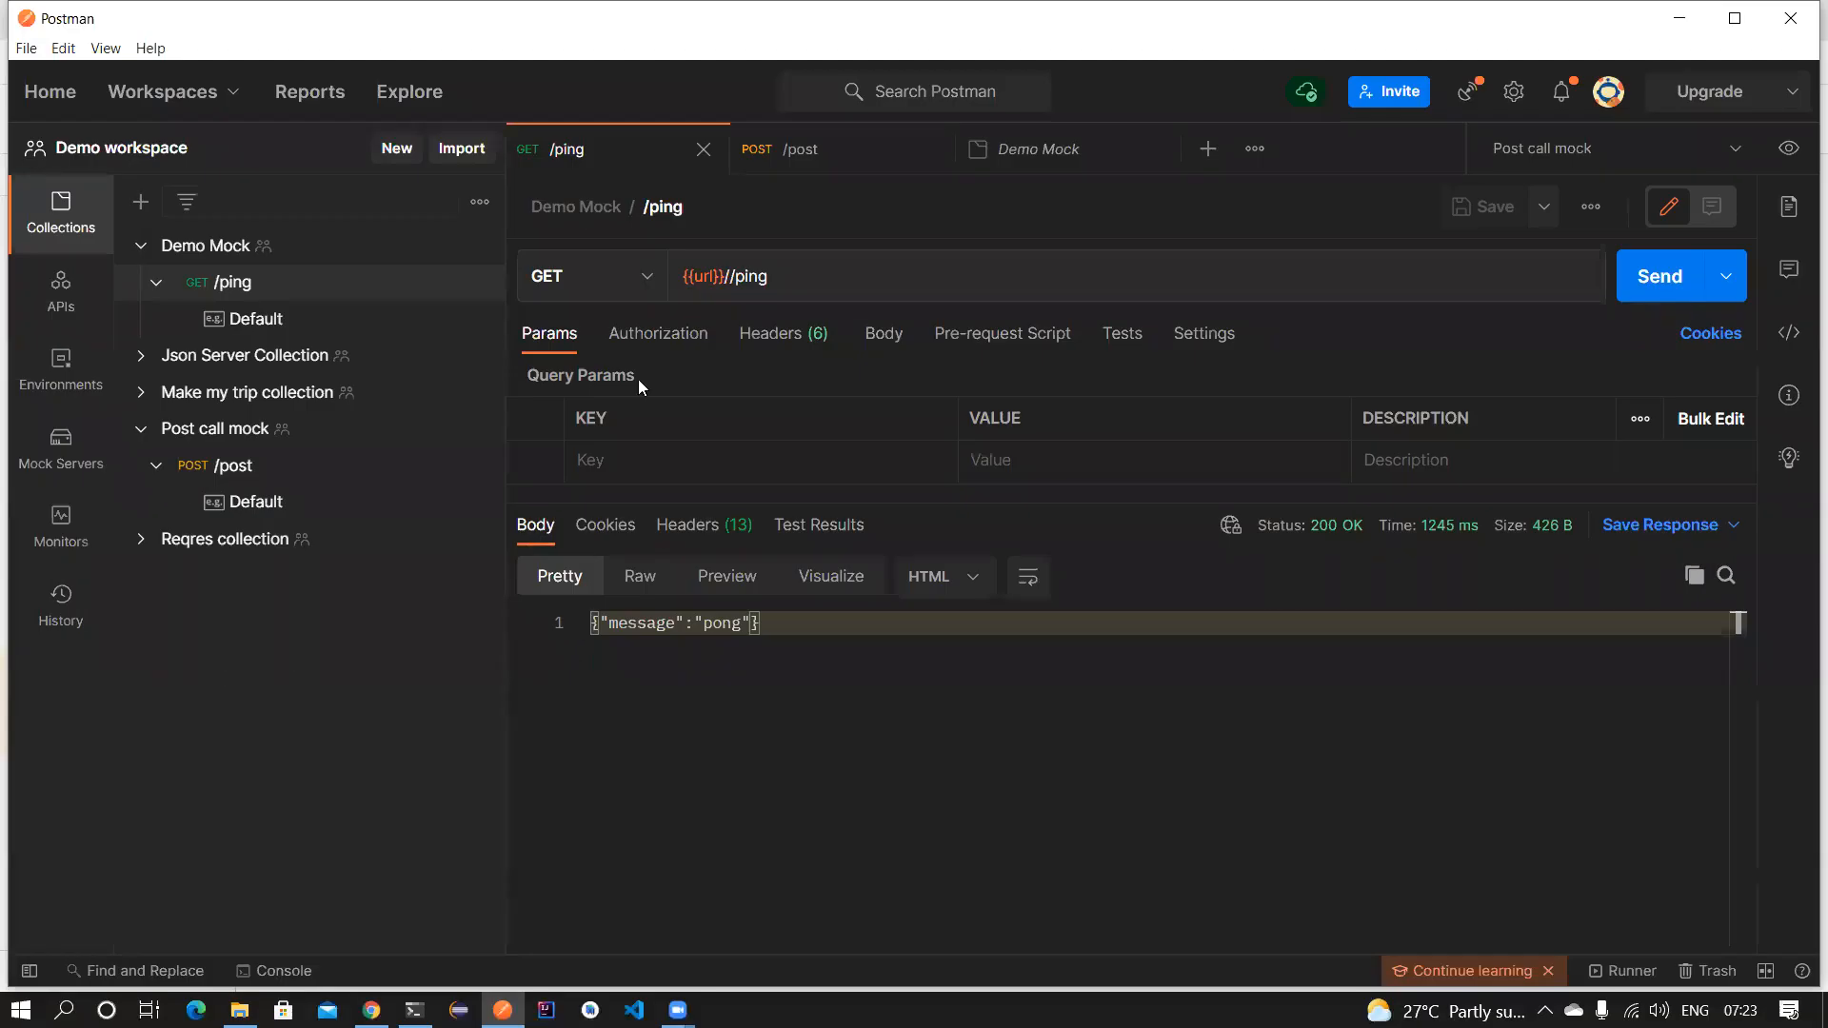
Send GET /ping under the Post call mock environment, and resend it with the active environment switched to Demo Mock.
left_click(1660, 276)
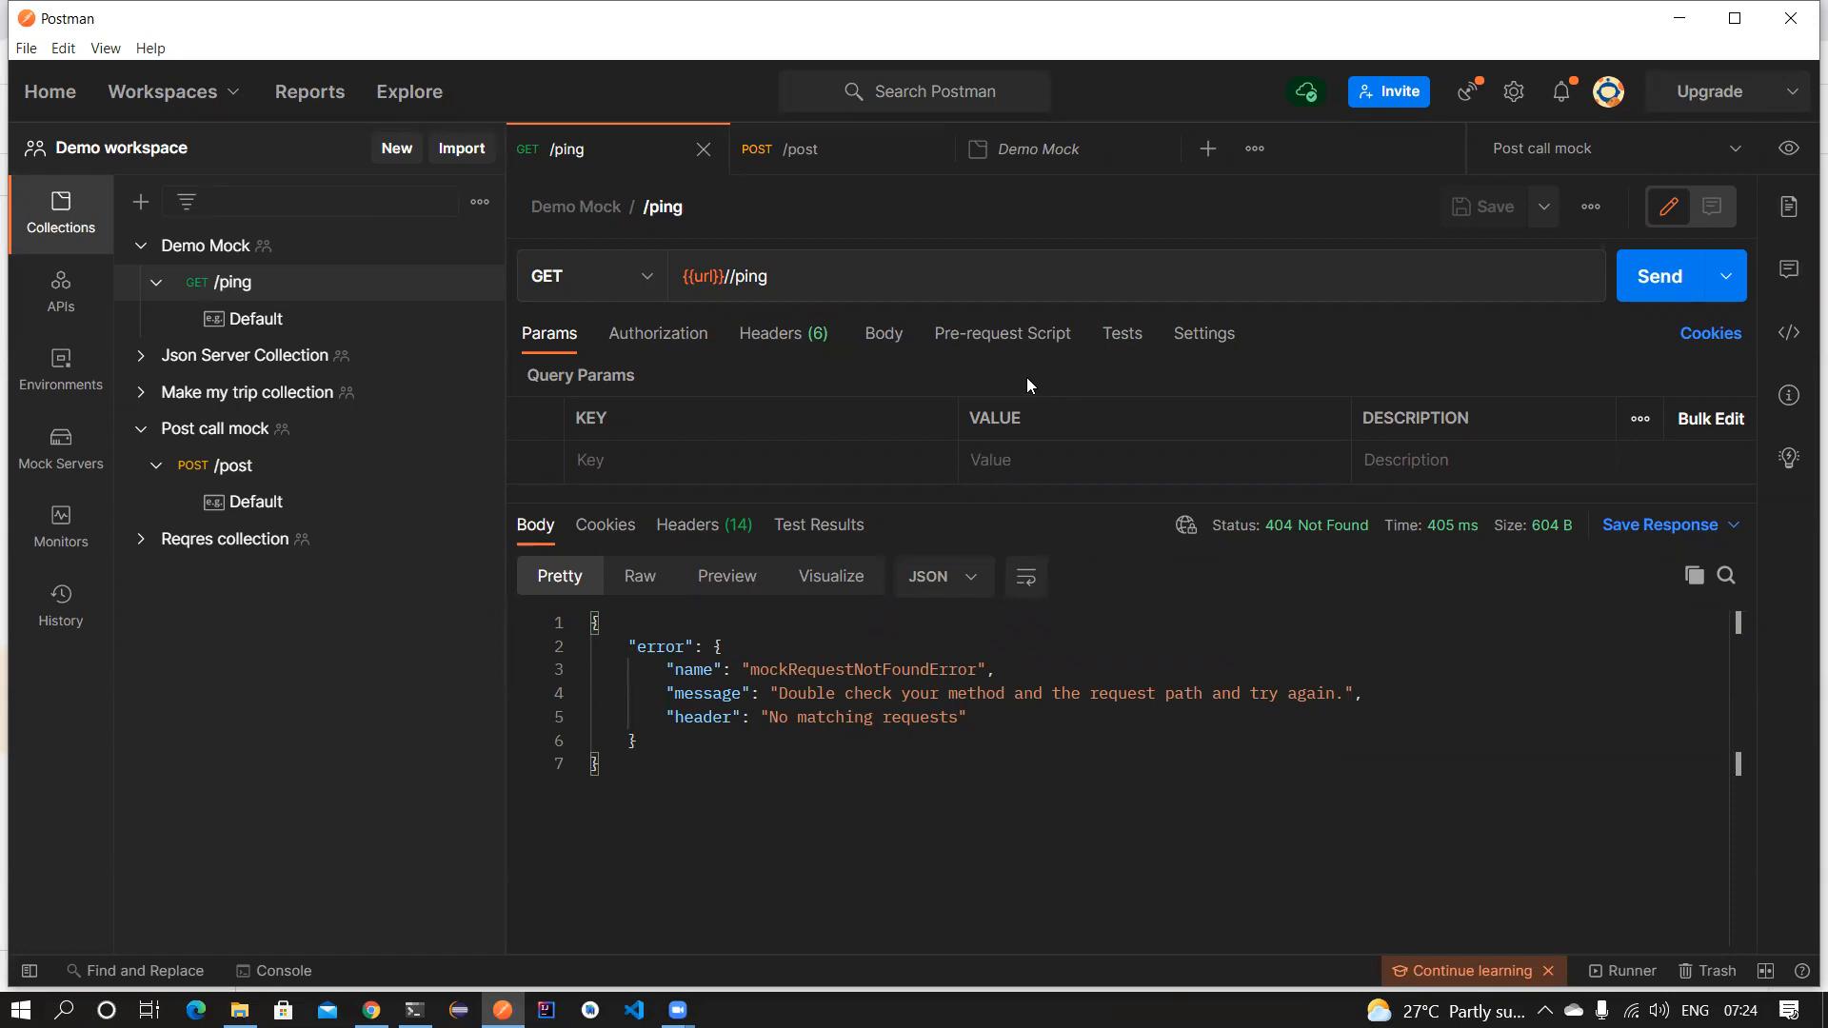
left_click(1585, 148)
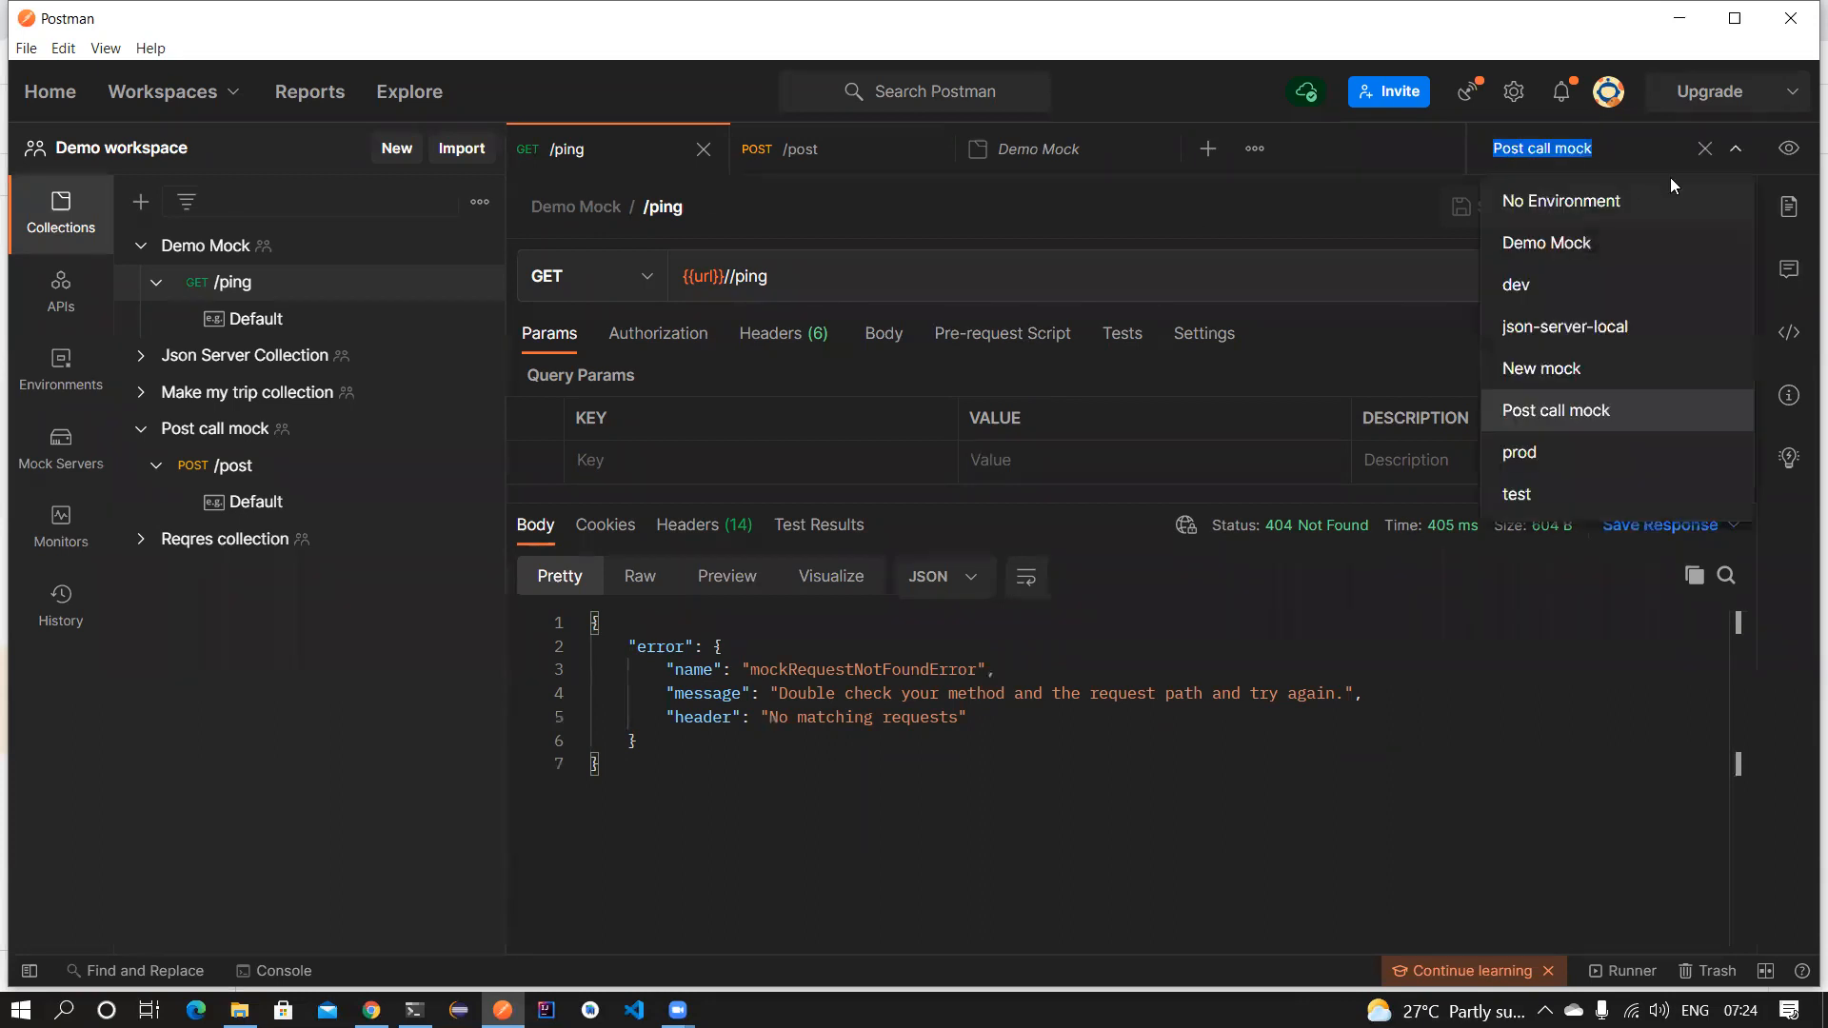
left_click(1547, 245)
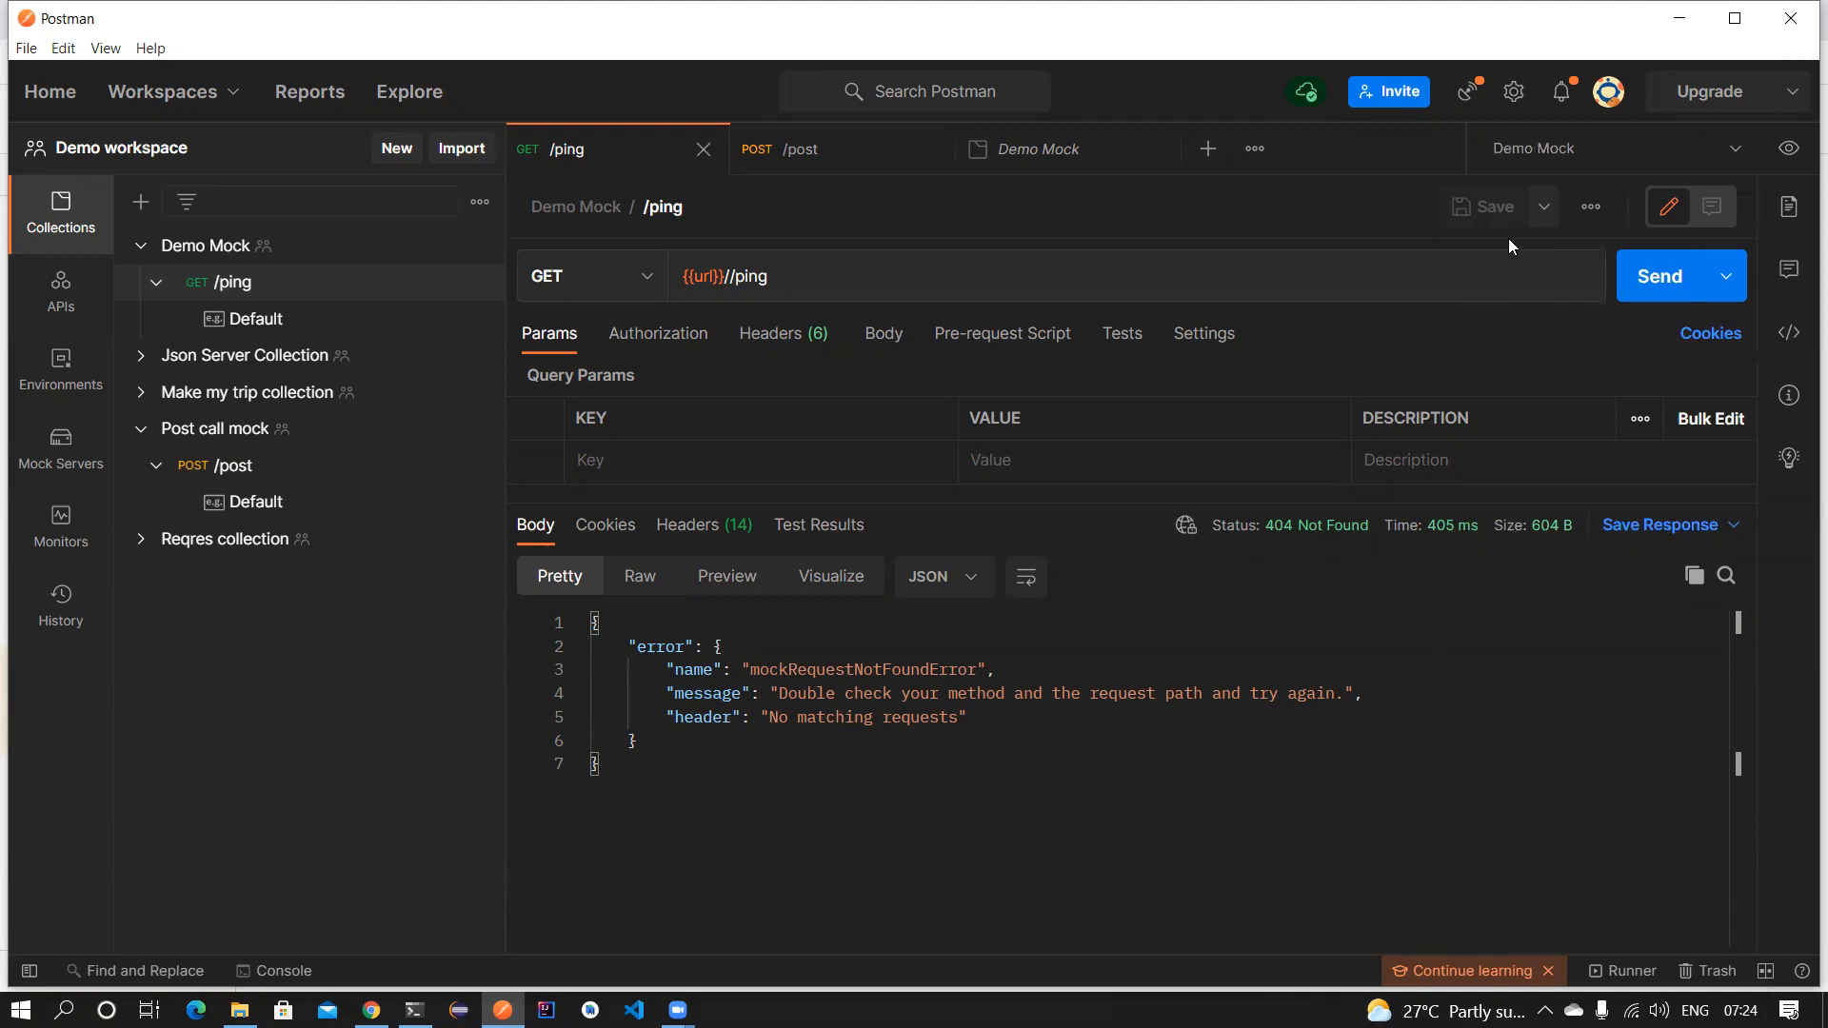
left_click(1662, 276)
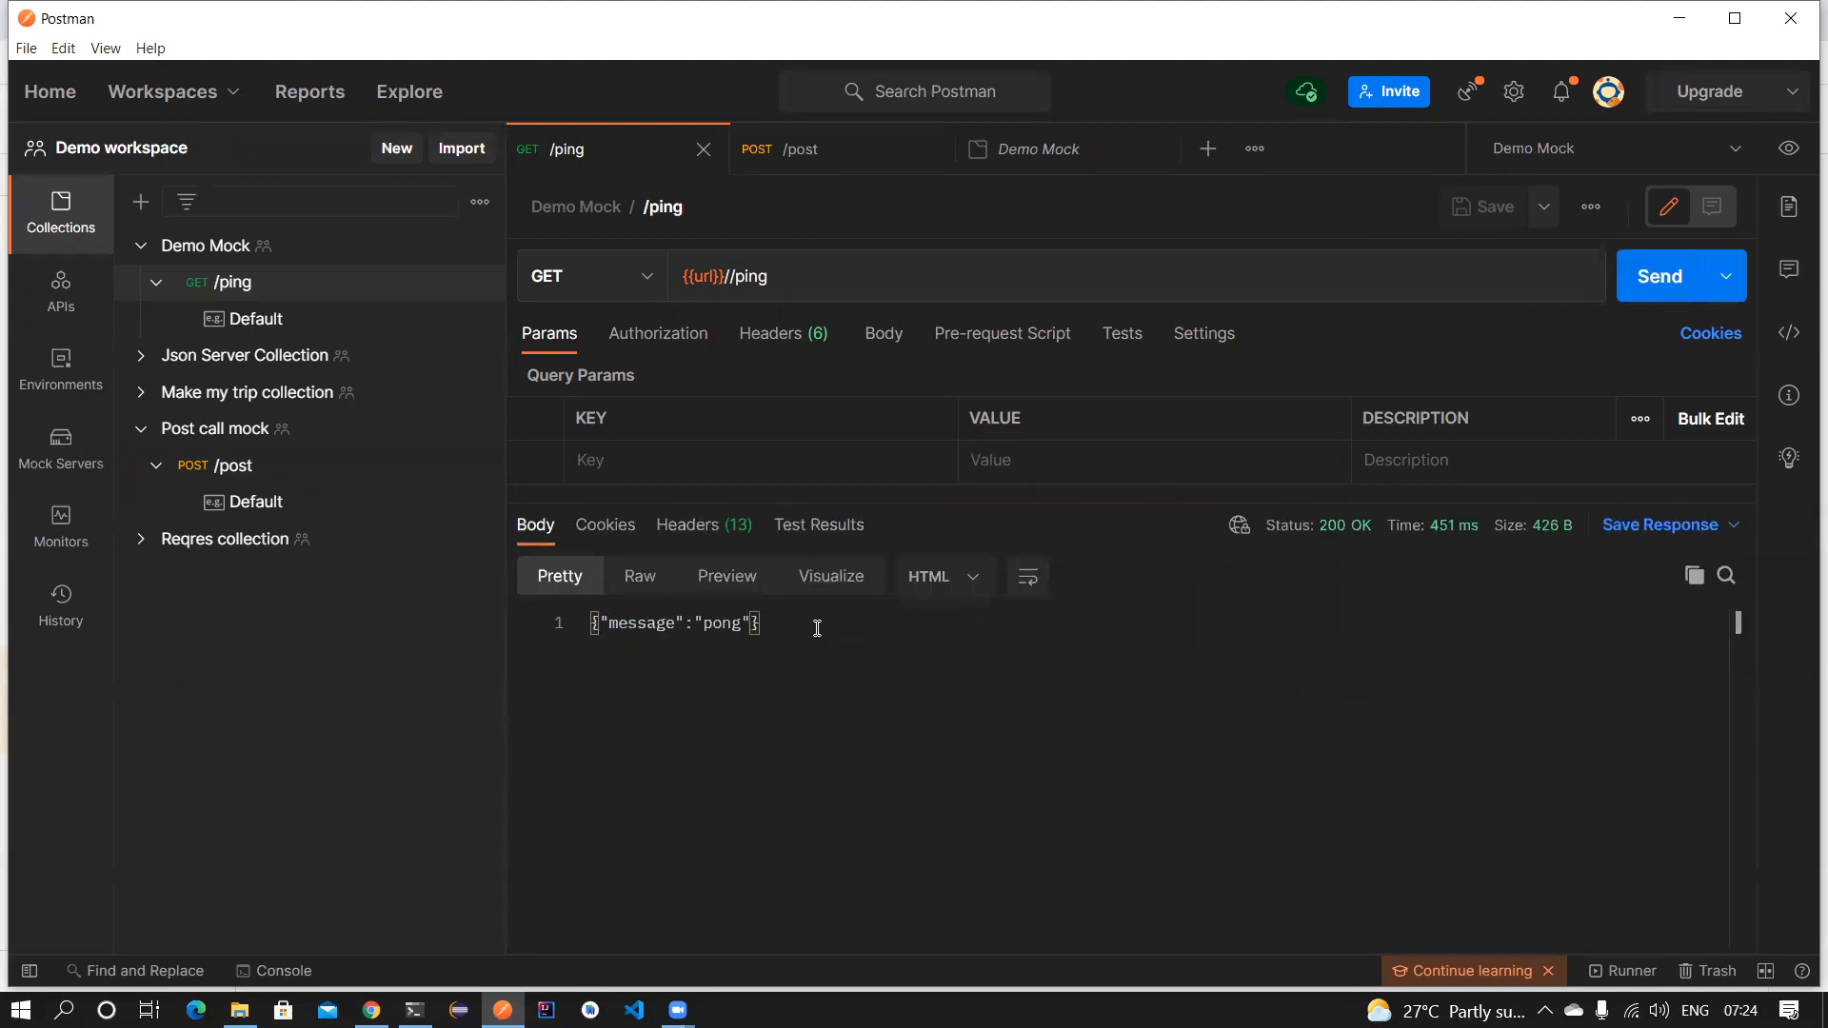
Copy the current value of the Demo Mock environment's url variable.
left_click(1794, 144)
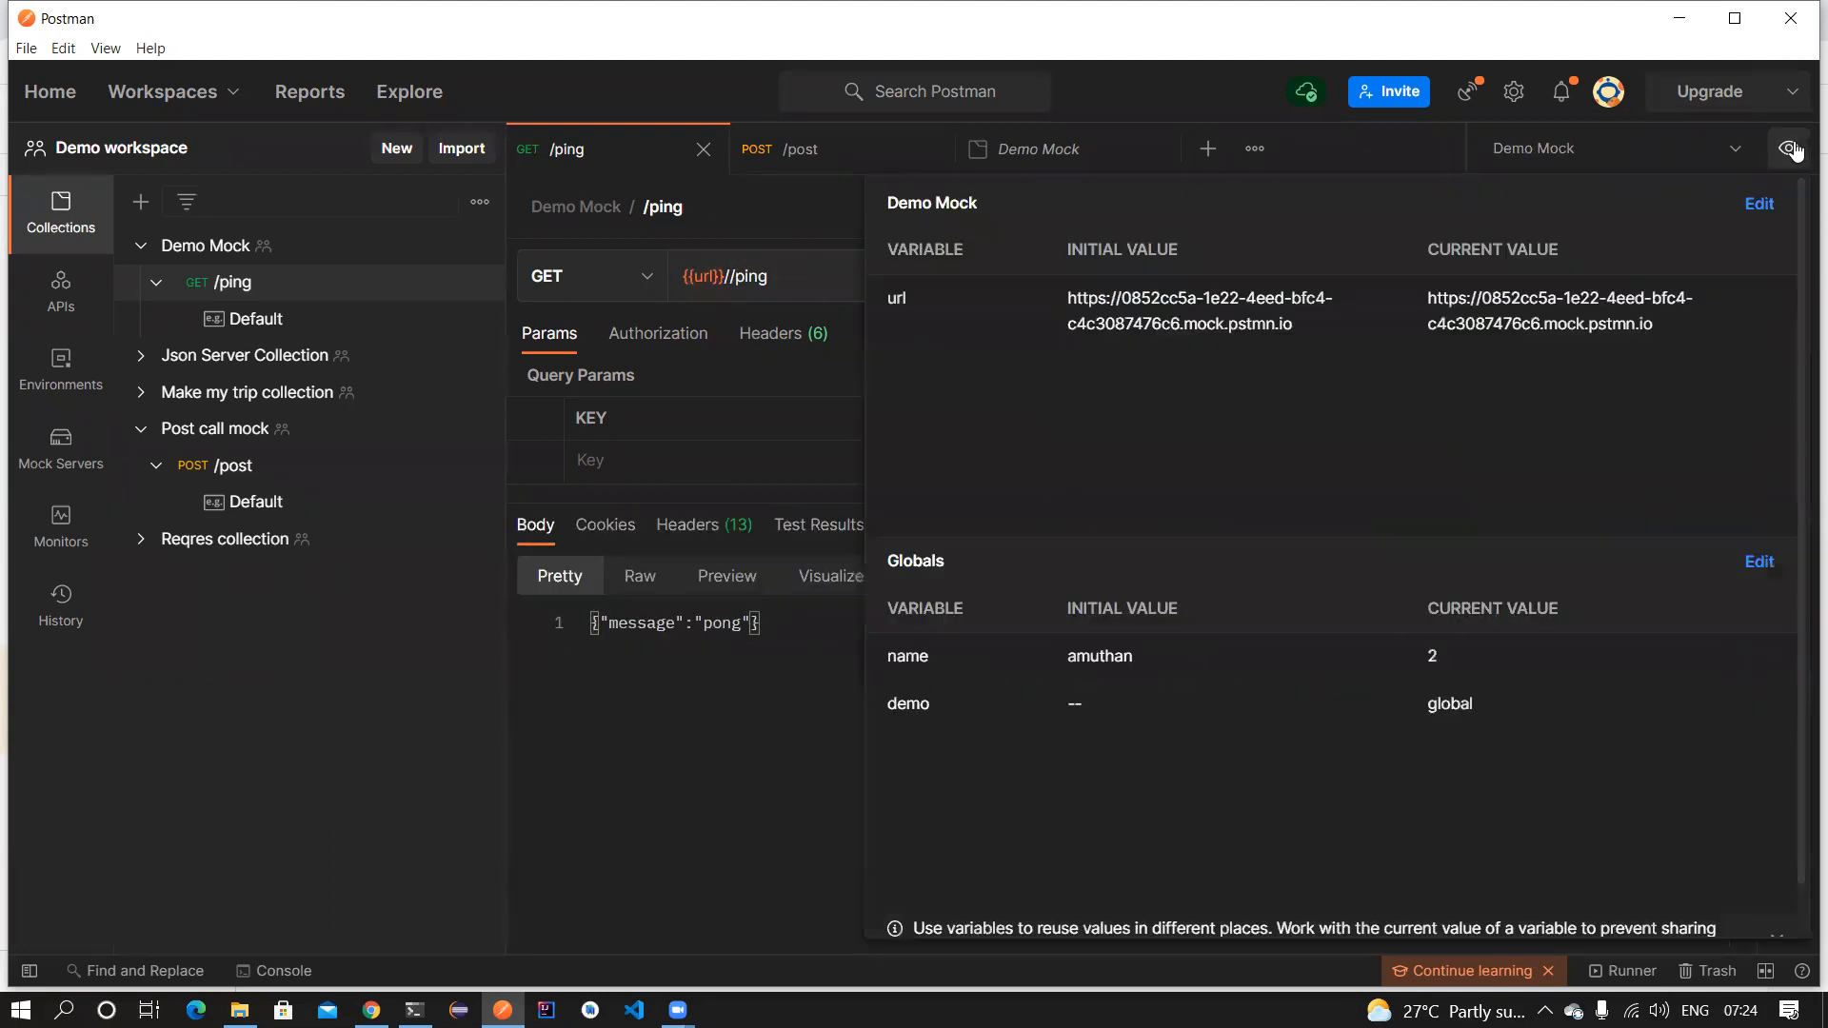
left_click(1779, 314)
key("ctrl+c")
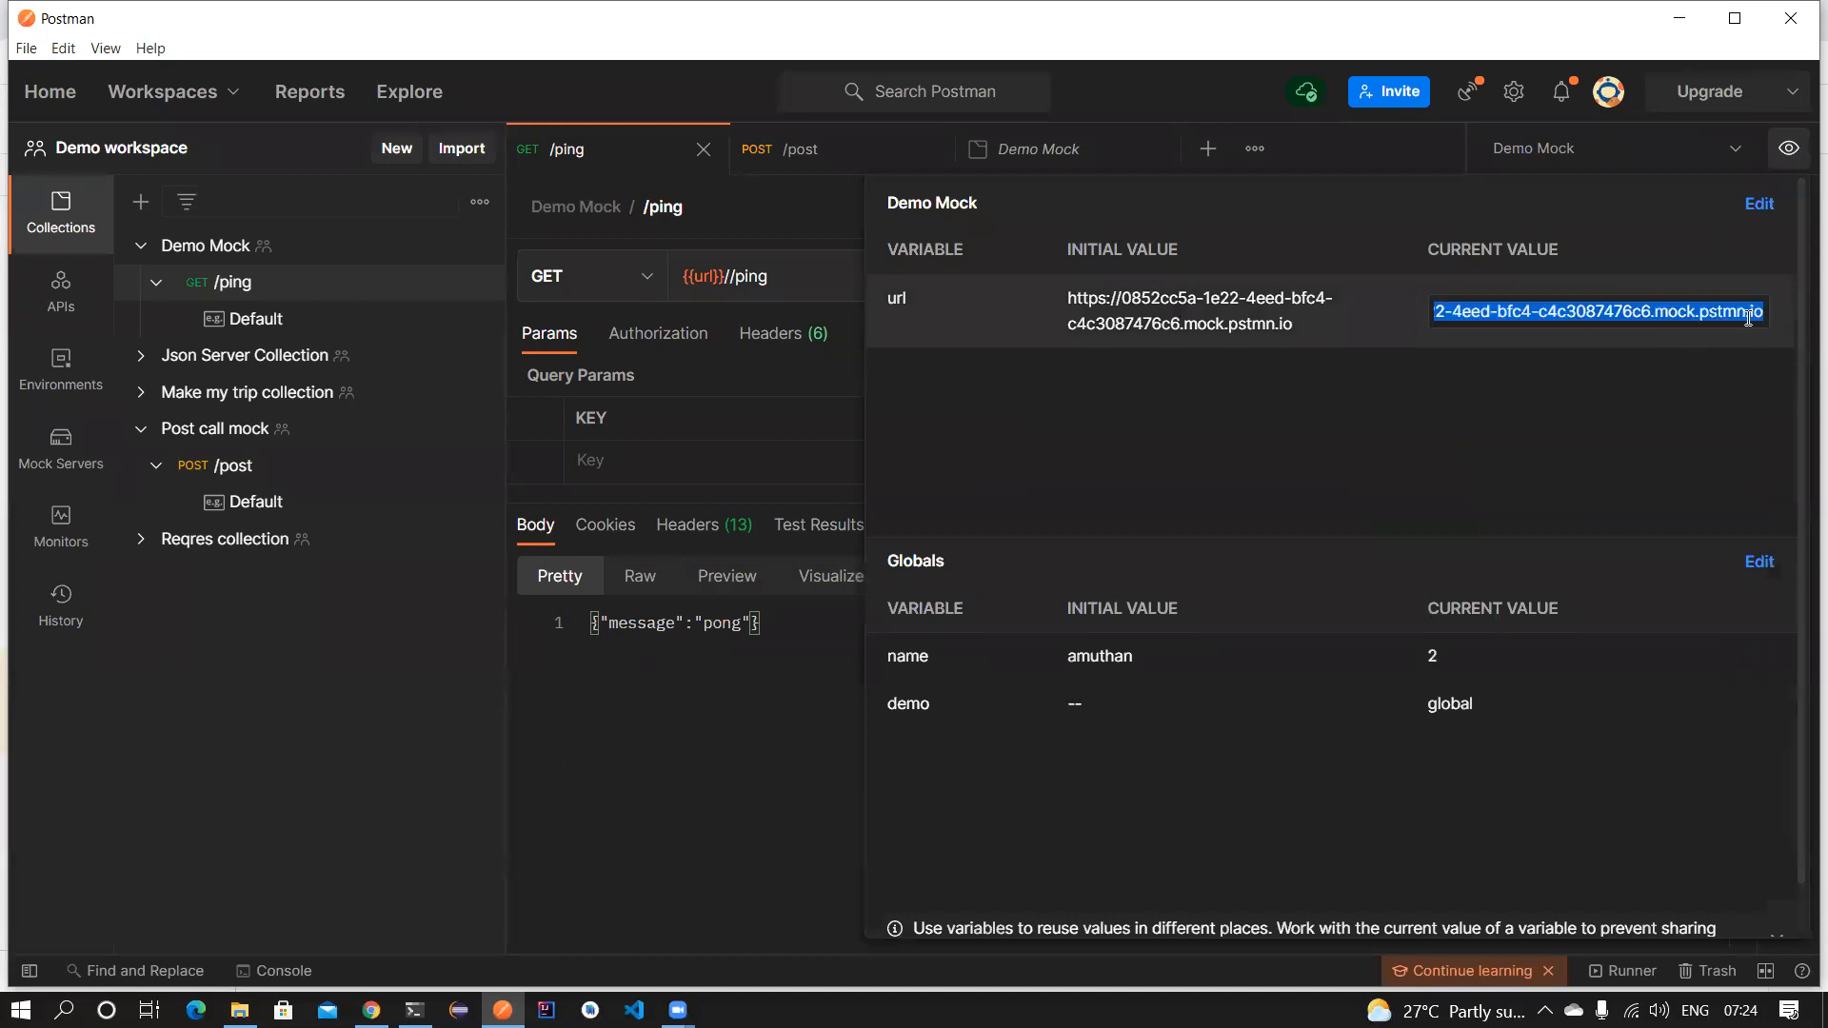
Switch to Chrome and load the copied mock URL with /ping appended in a new tab.
key("alt+Tab")
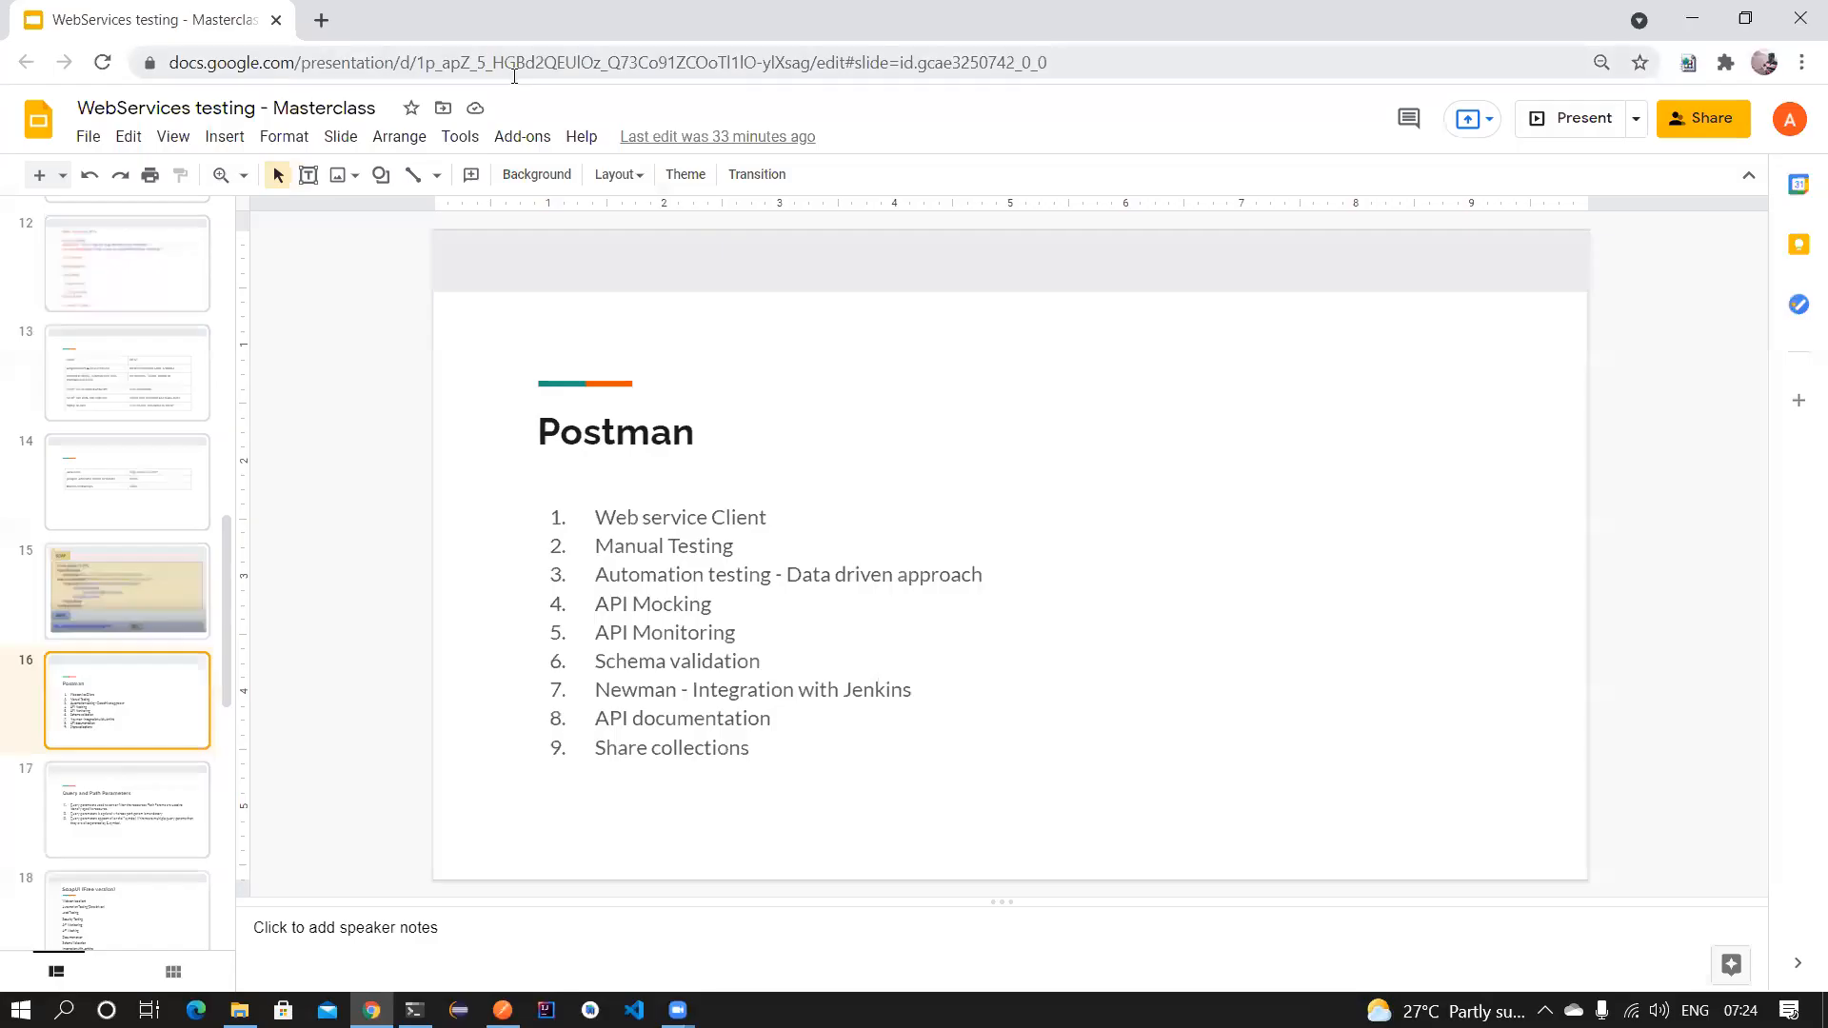
left_click(322, 19)
key("ctrl+v")
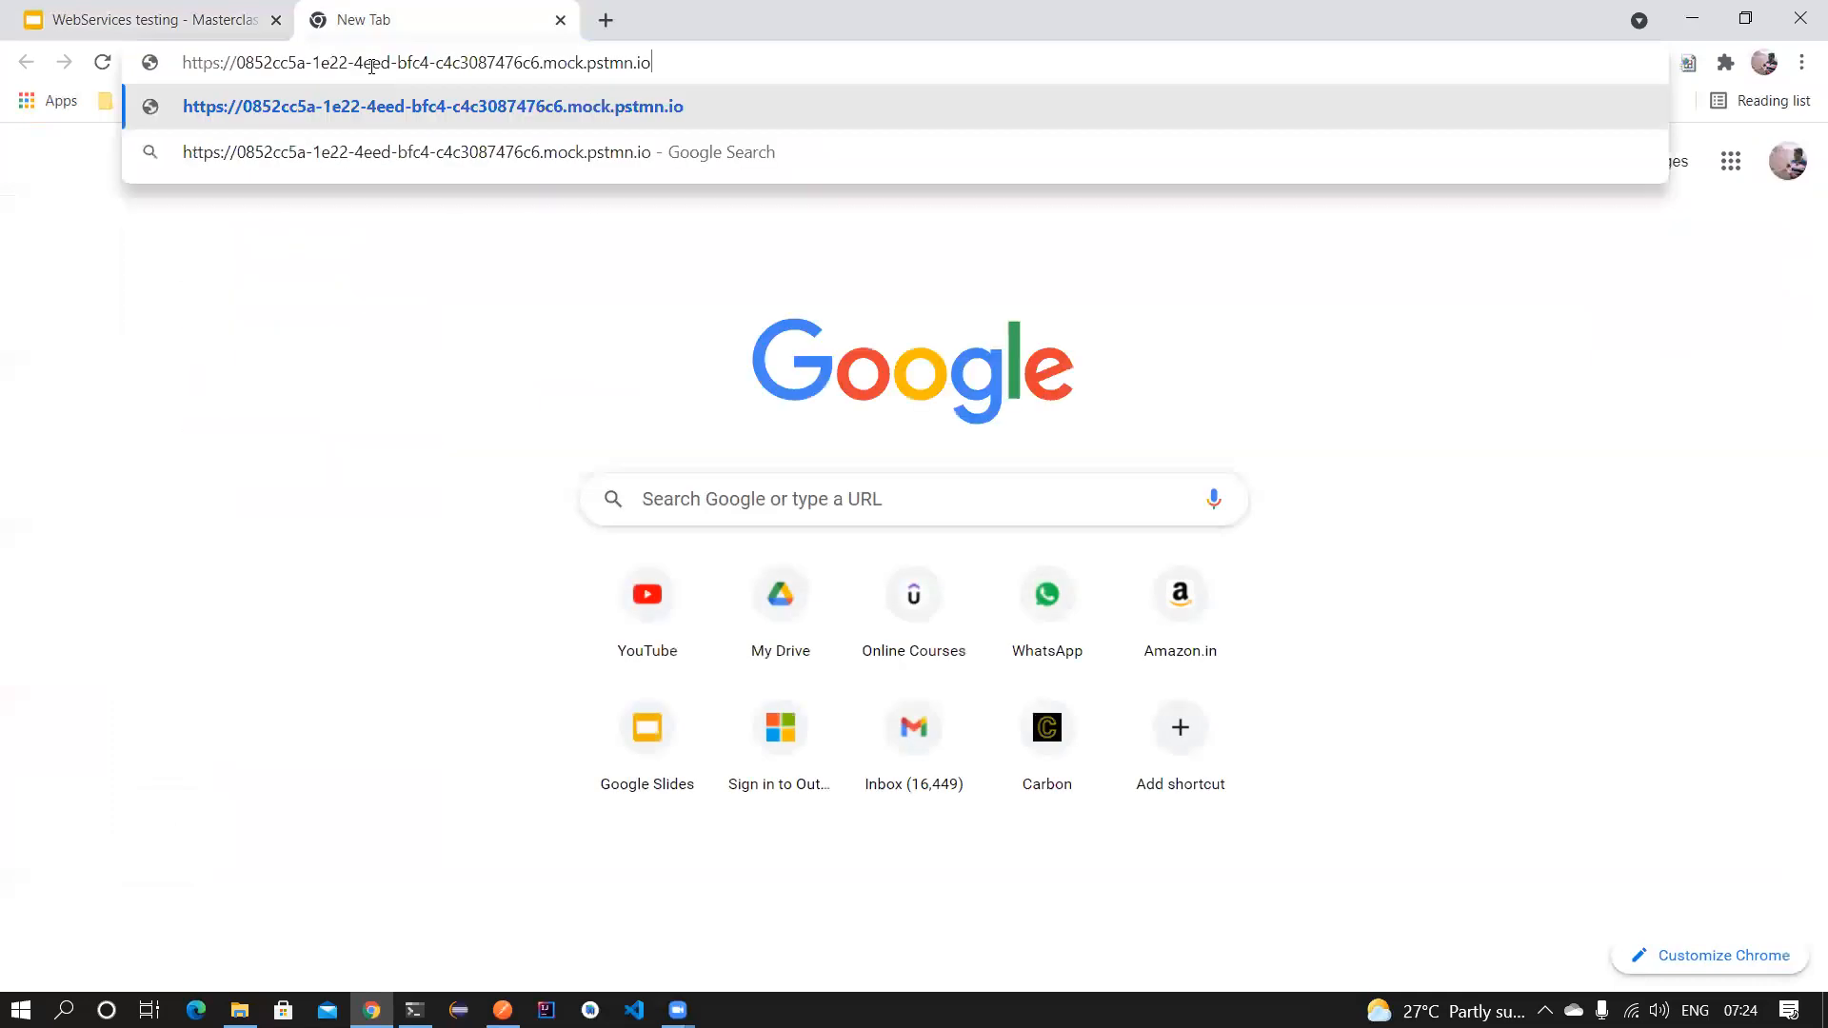
type("/ping")
key("Return")
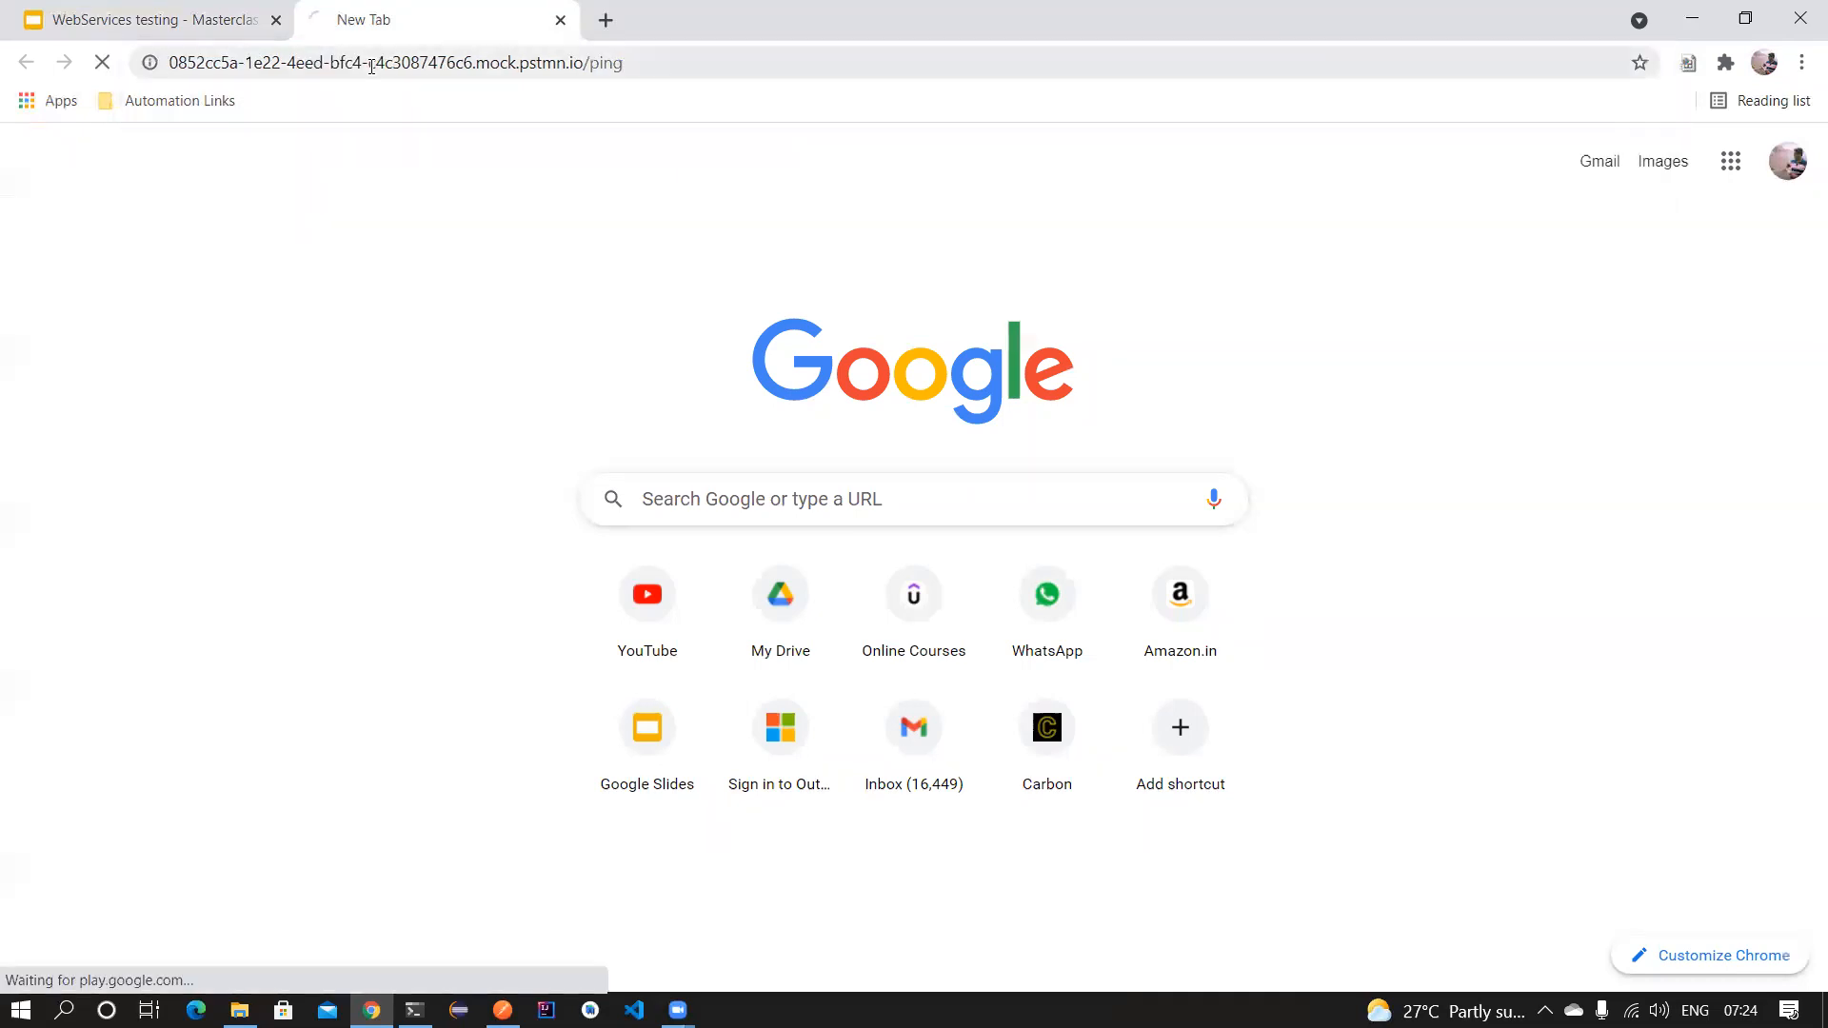
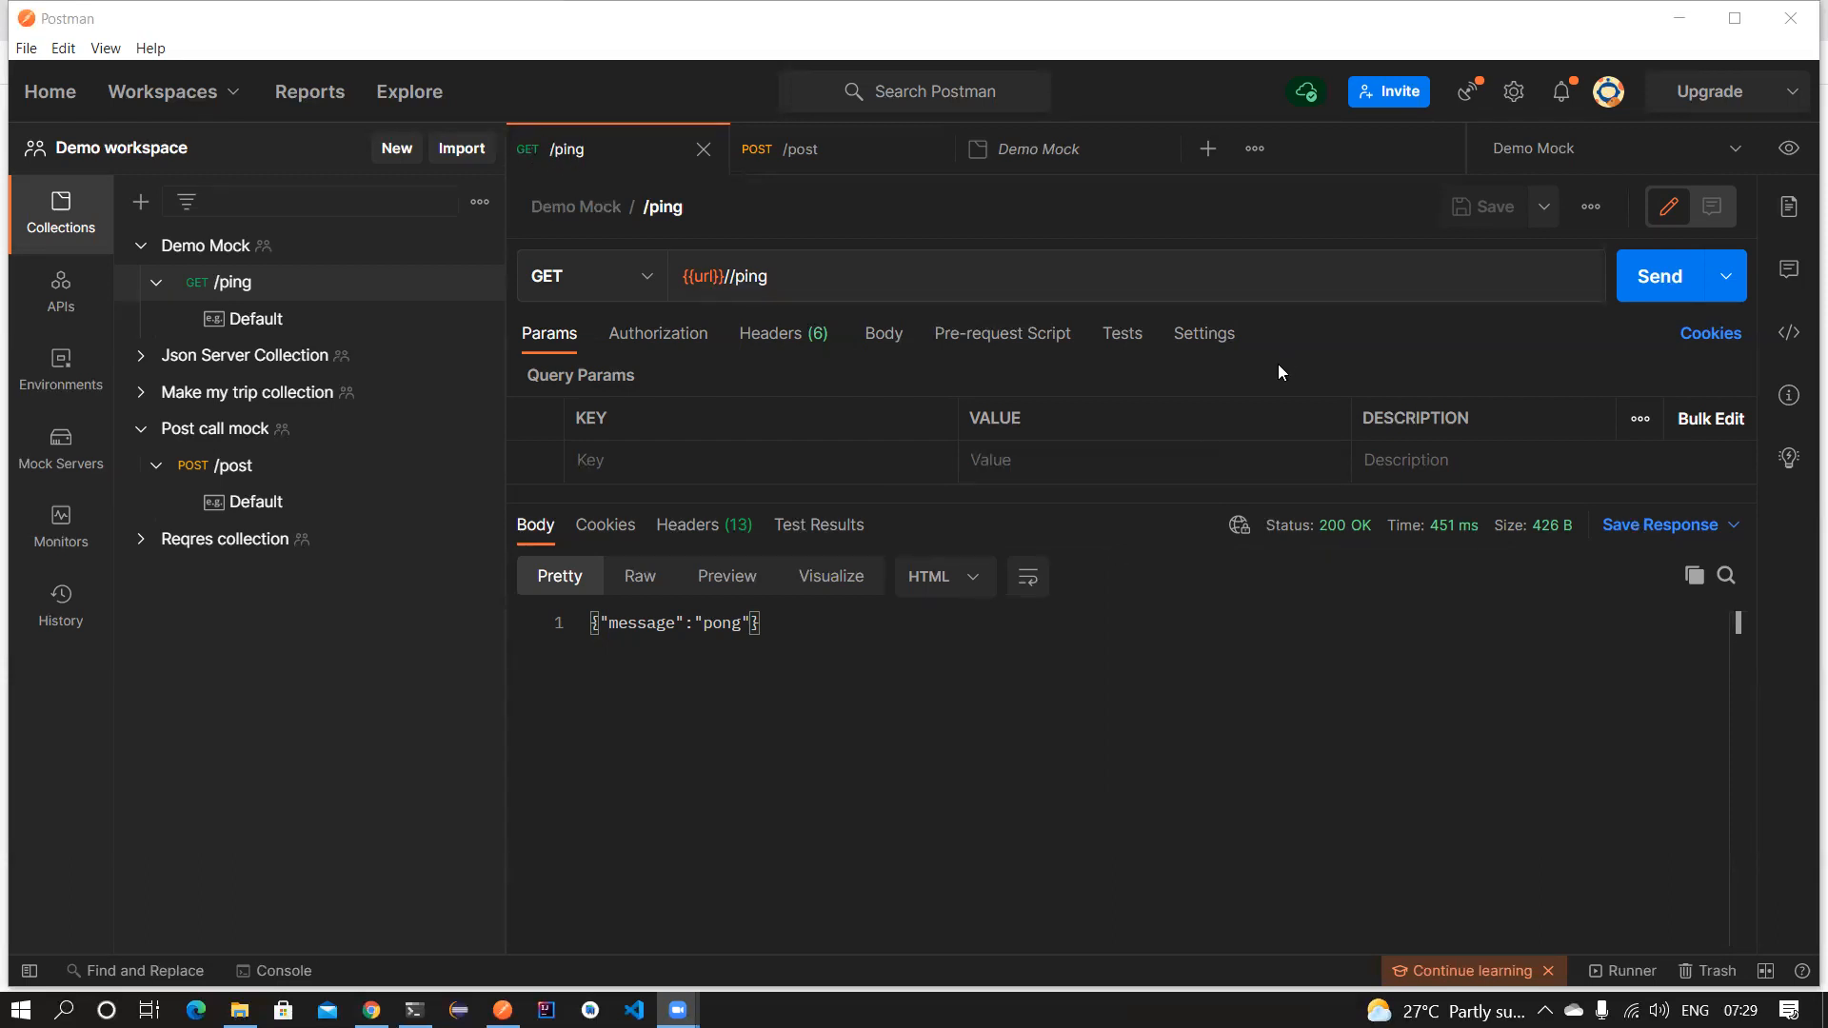
Return to Postman's POST /post request and examine the status details of its response.
left_click(820, 157)
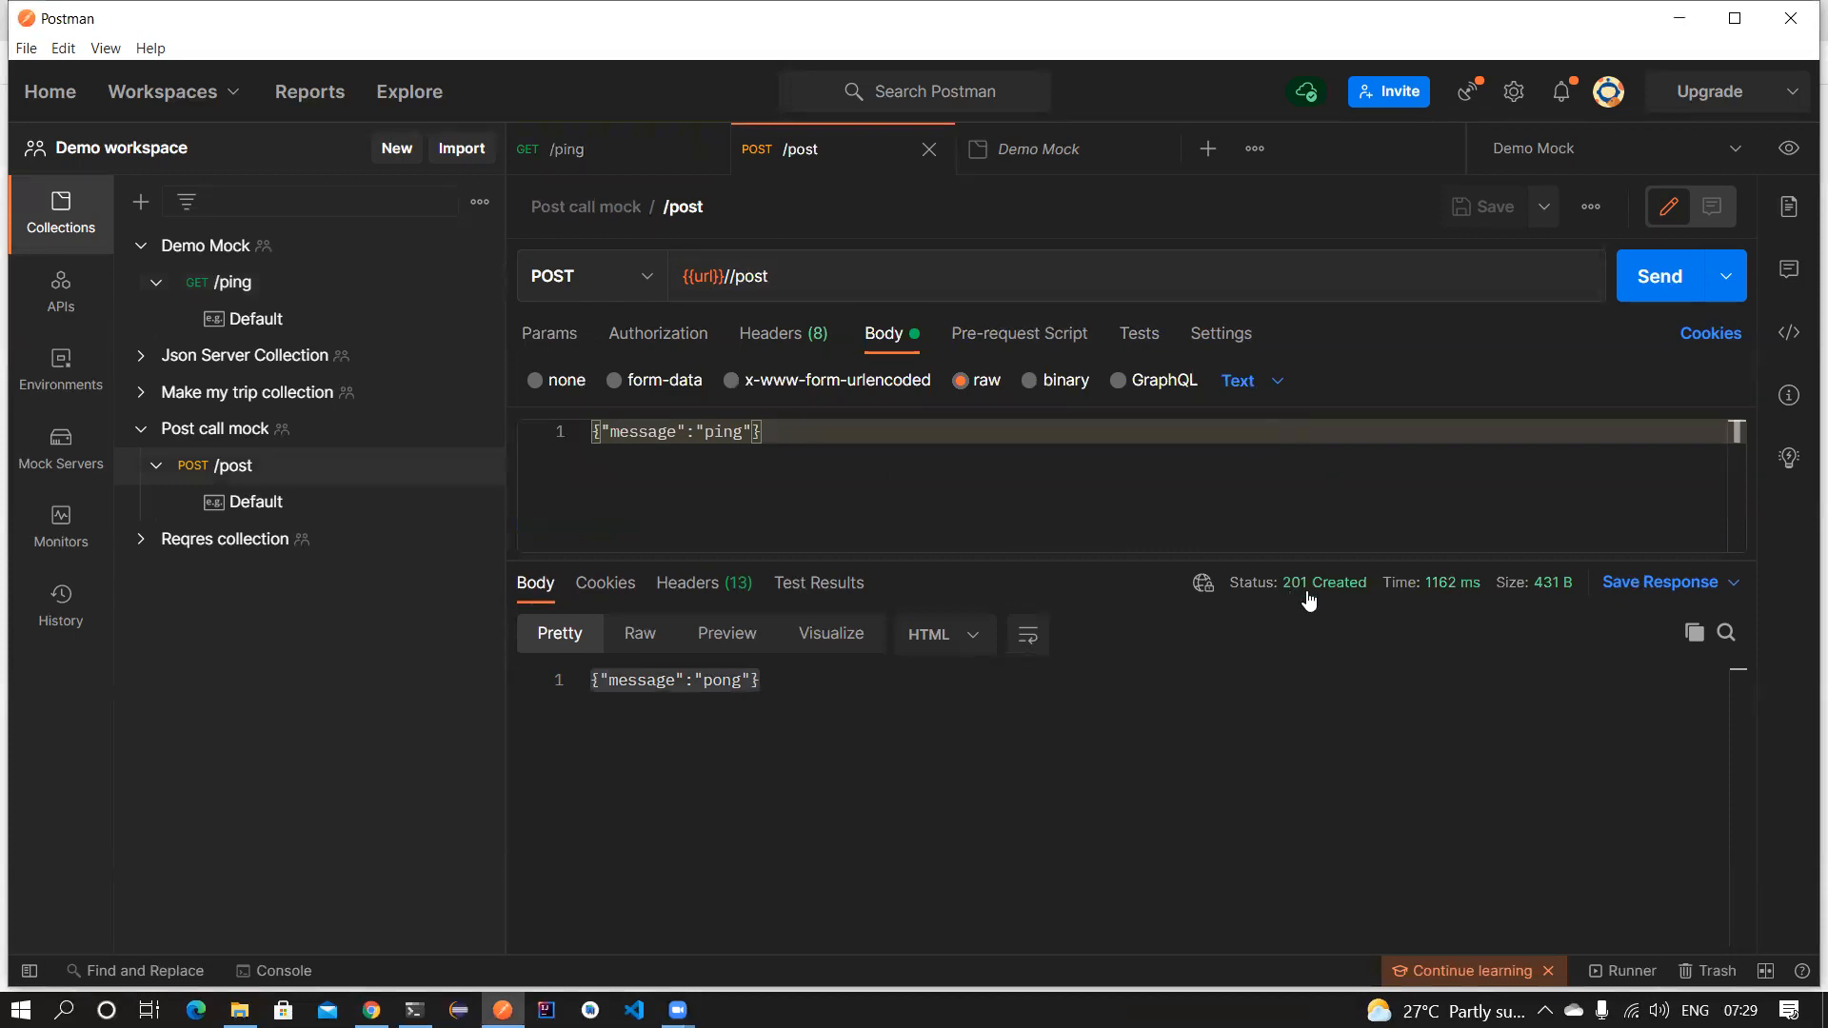
mouse_move(1287, 583)
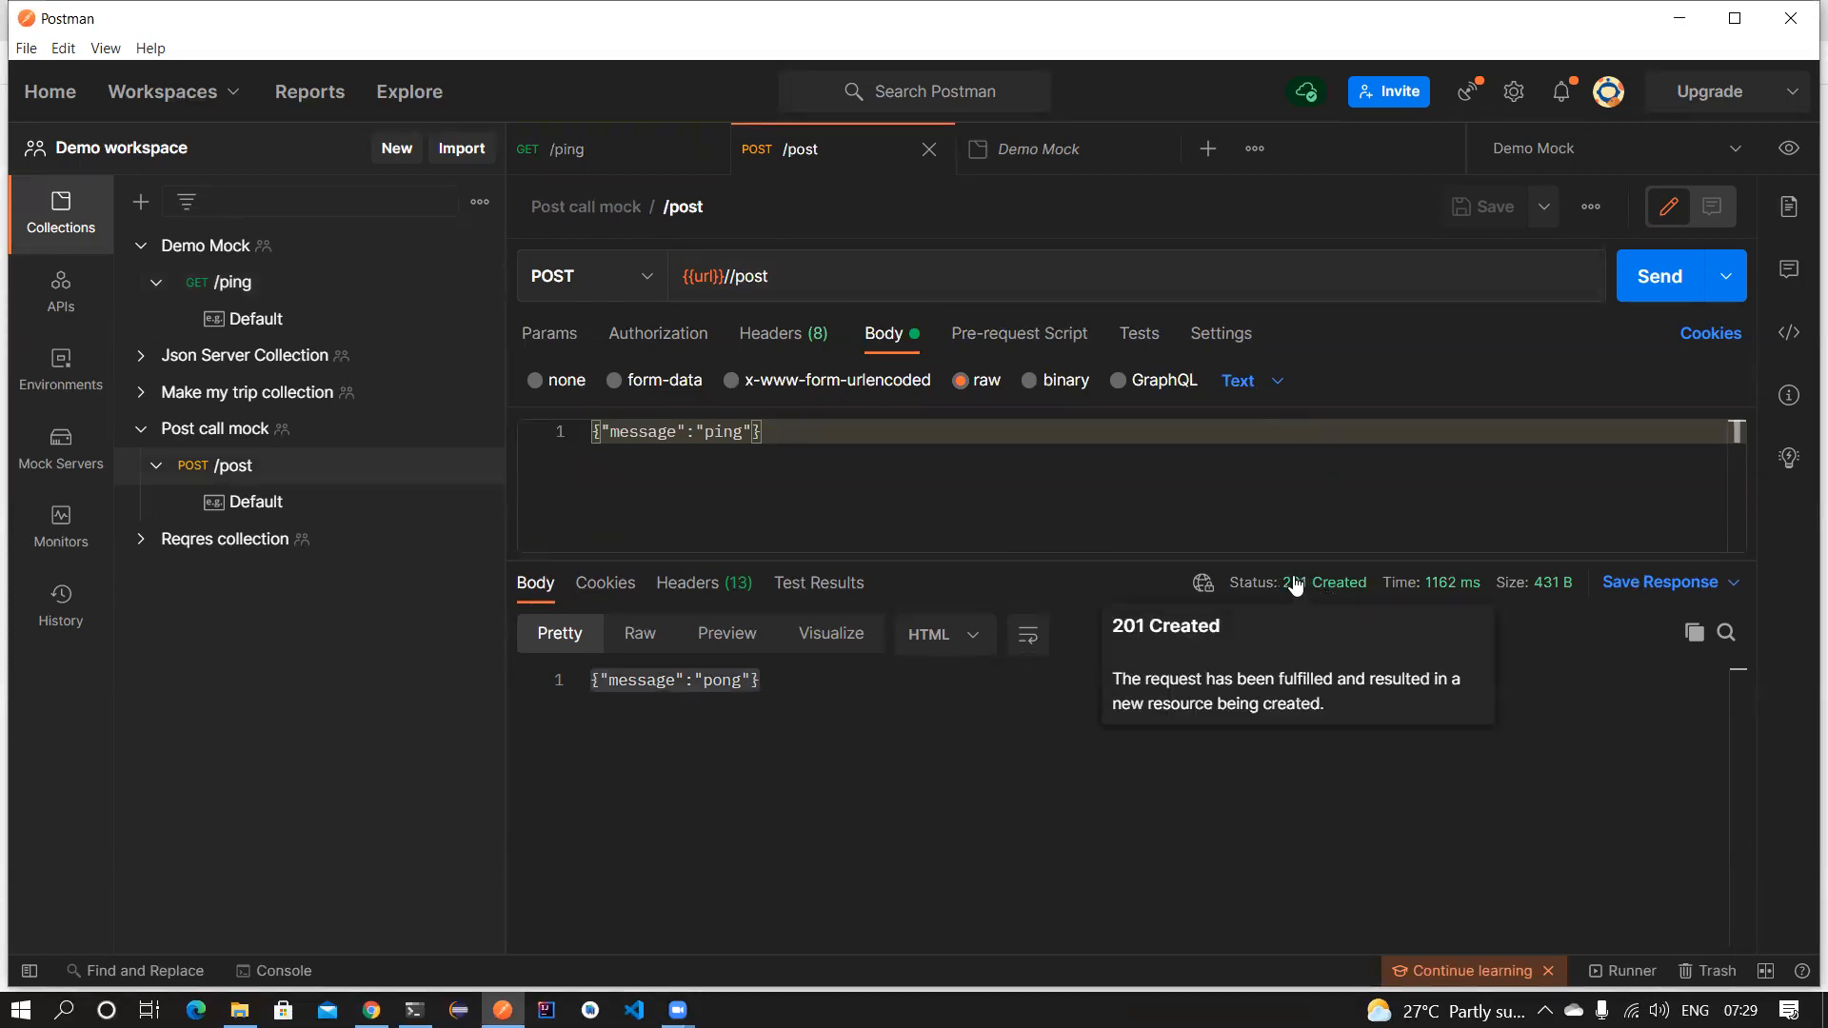
mouse_move(1343, 591)
Collapse the Demo Mock and Post call mock collections, and open the getEmployees request from Json Server Collection.
left_click(141, 245)
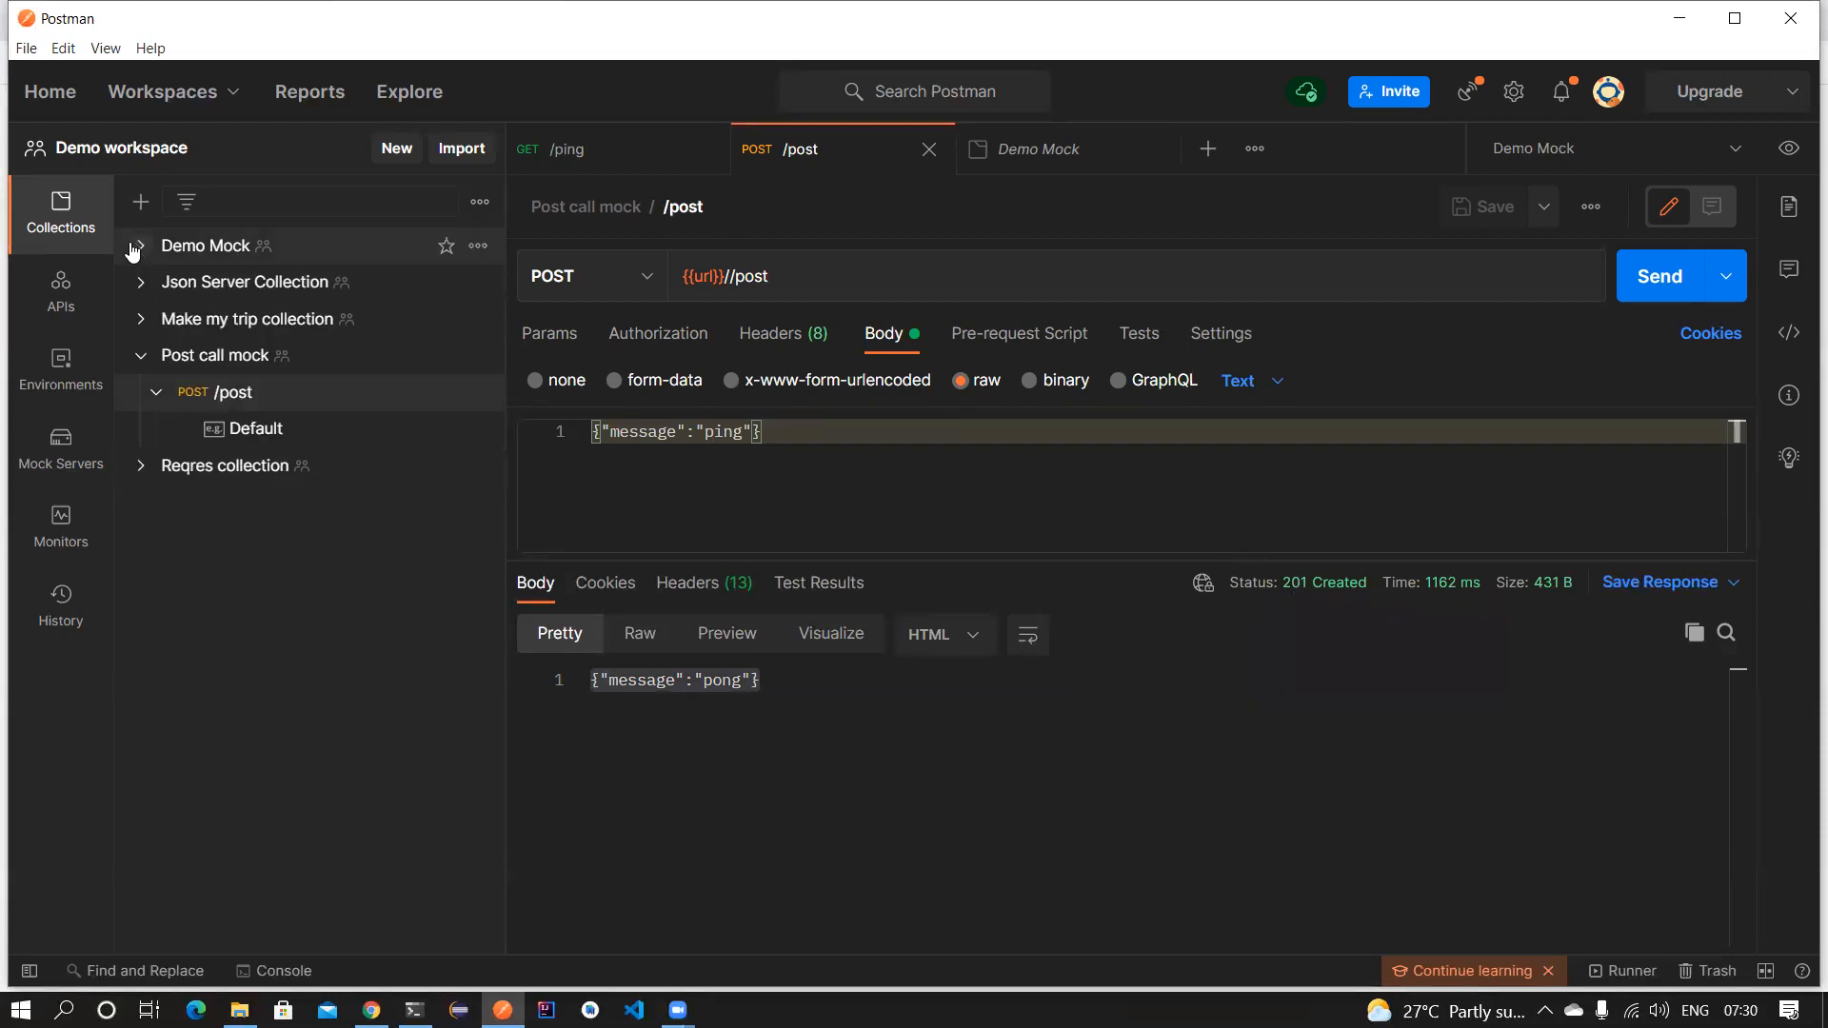
left_click(141, 355)
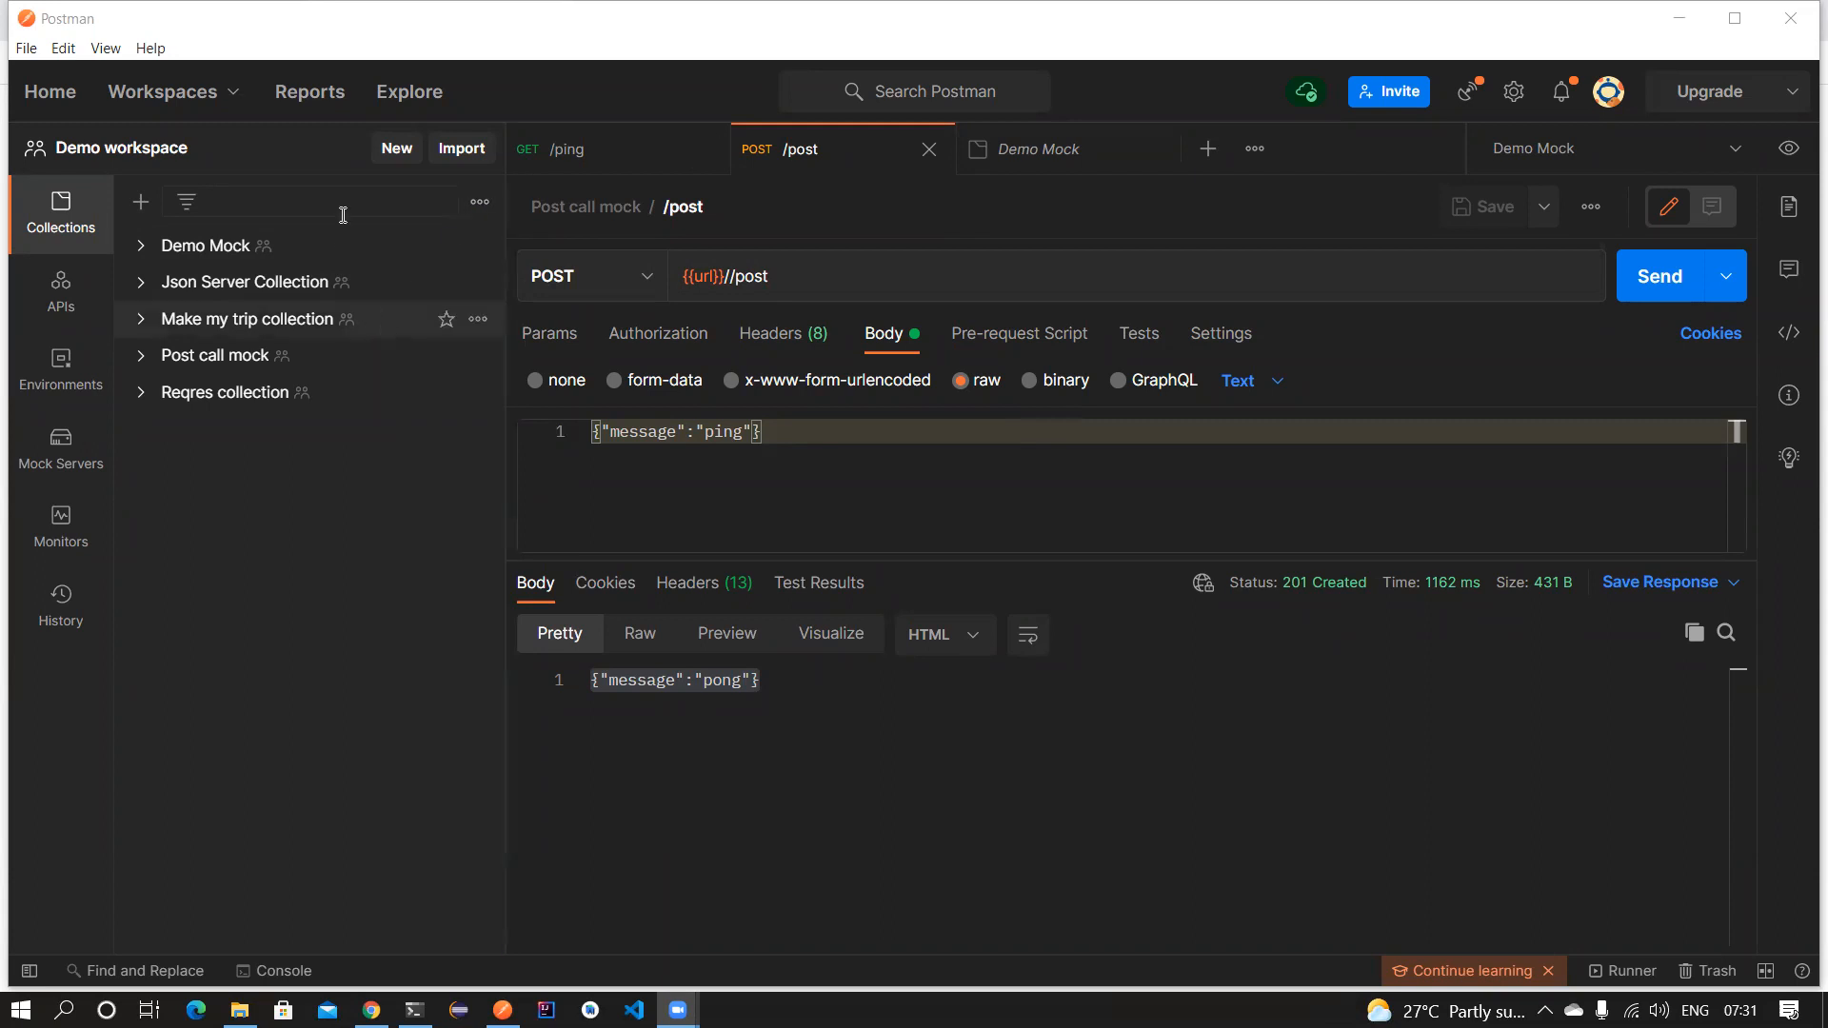
left_click(145, 282)
left_click(297, 321)
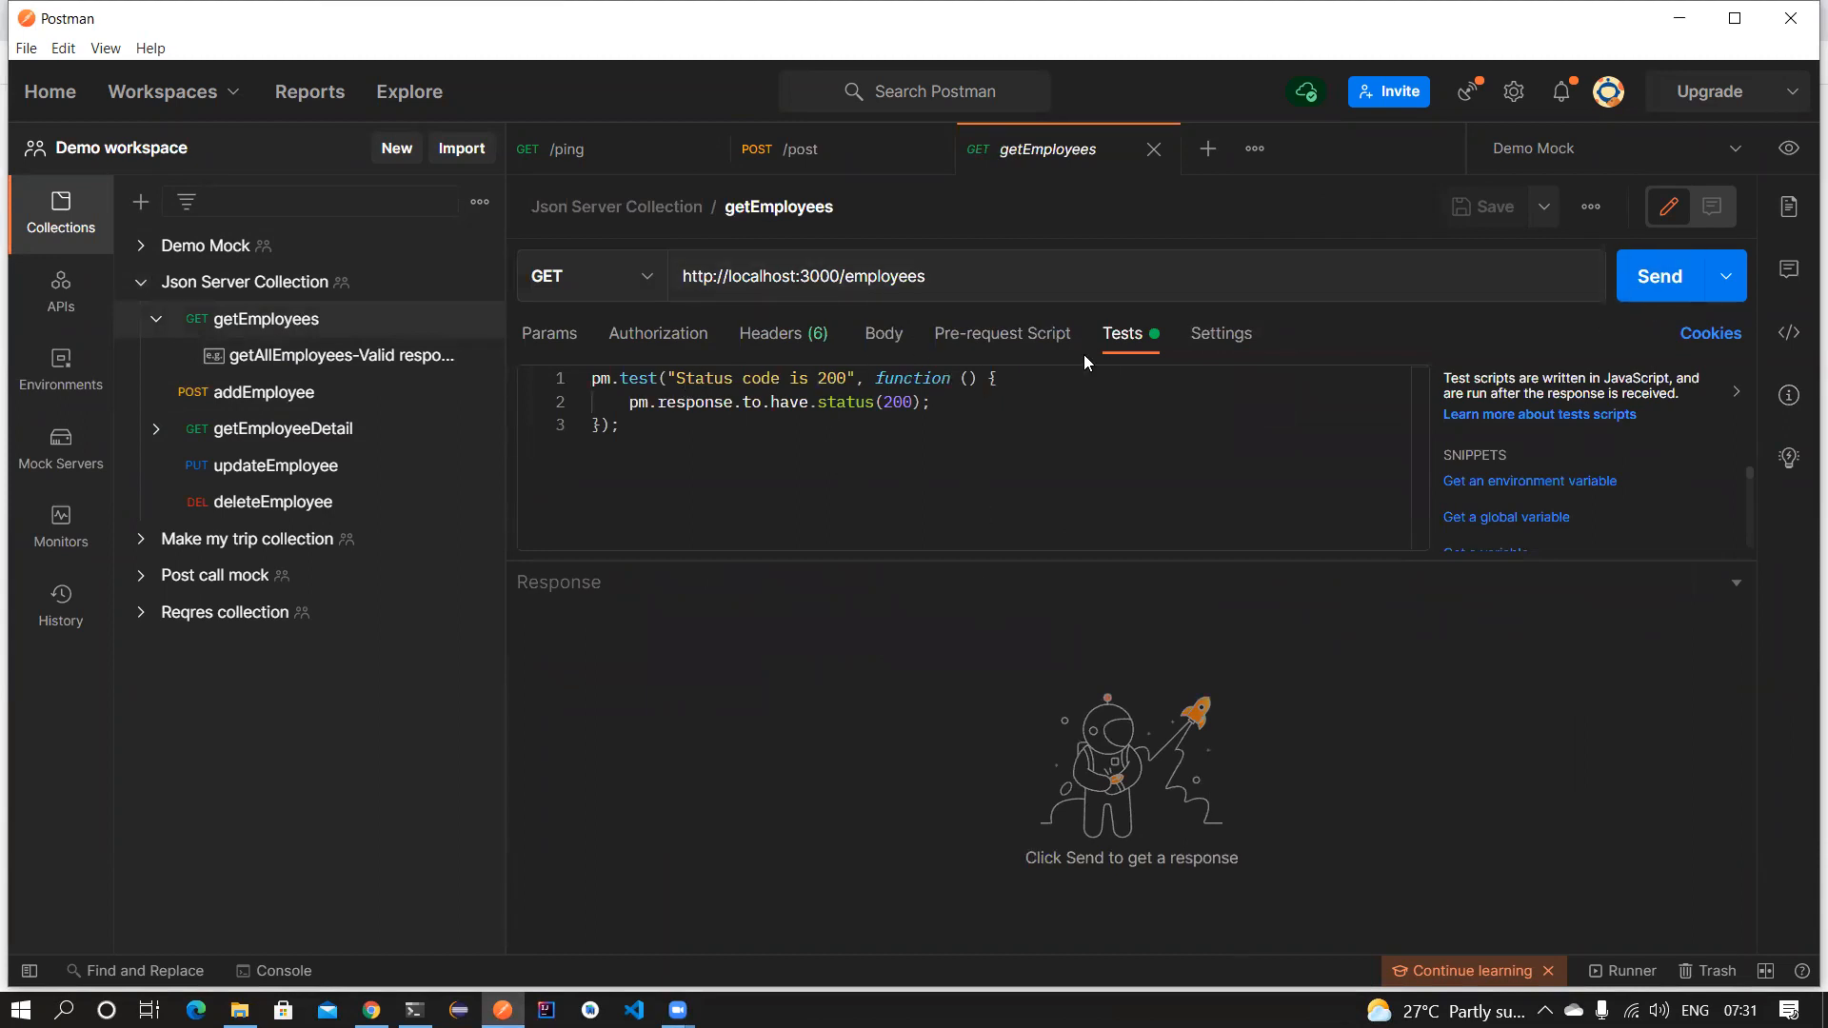
Send the getEmployees request, enlarge the test script area and review the response body through to its last employee record.
left_click(1618, 283)
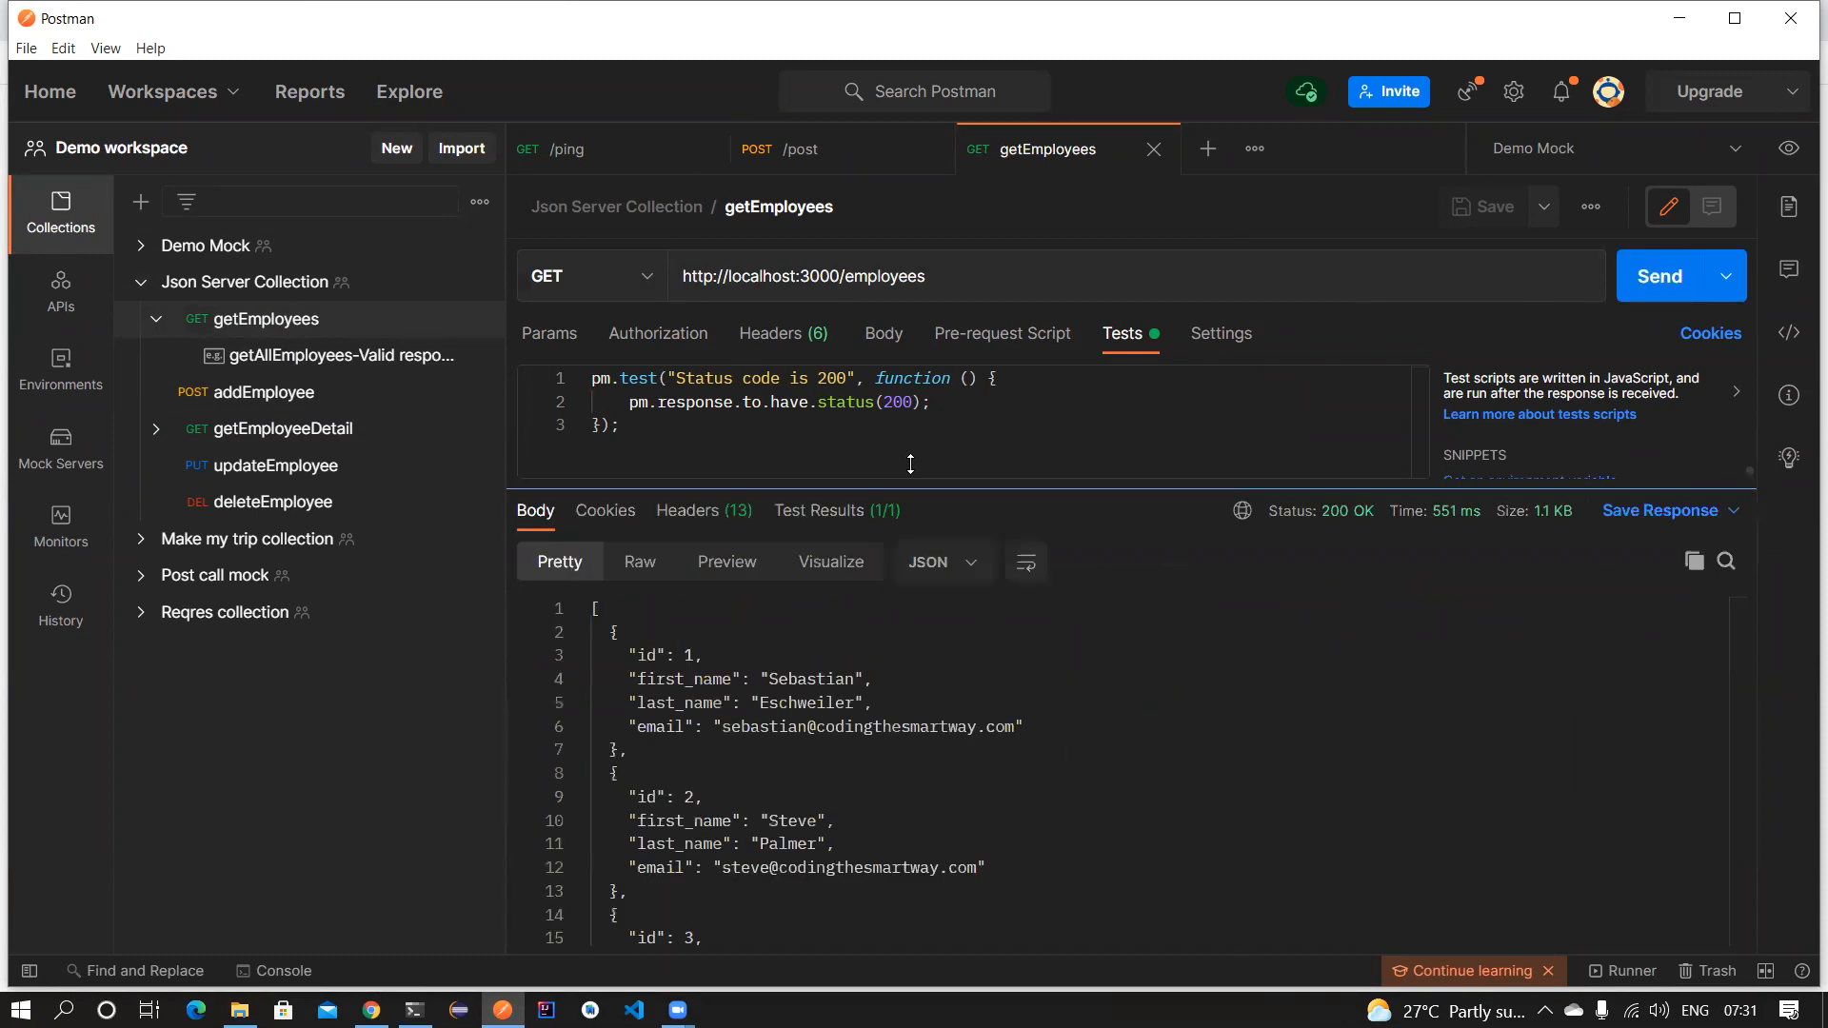
mouse_move(1371, 481)
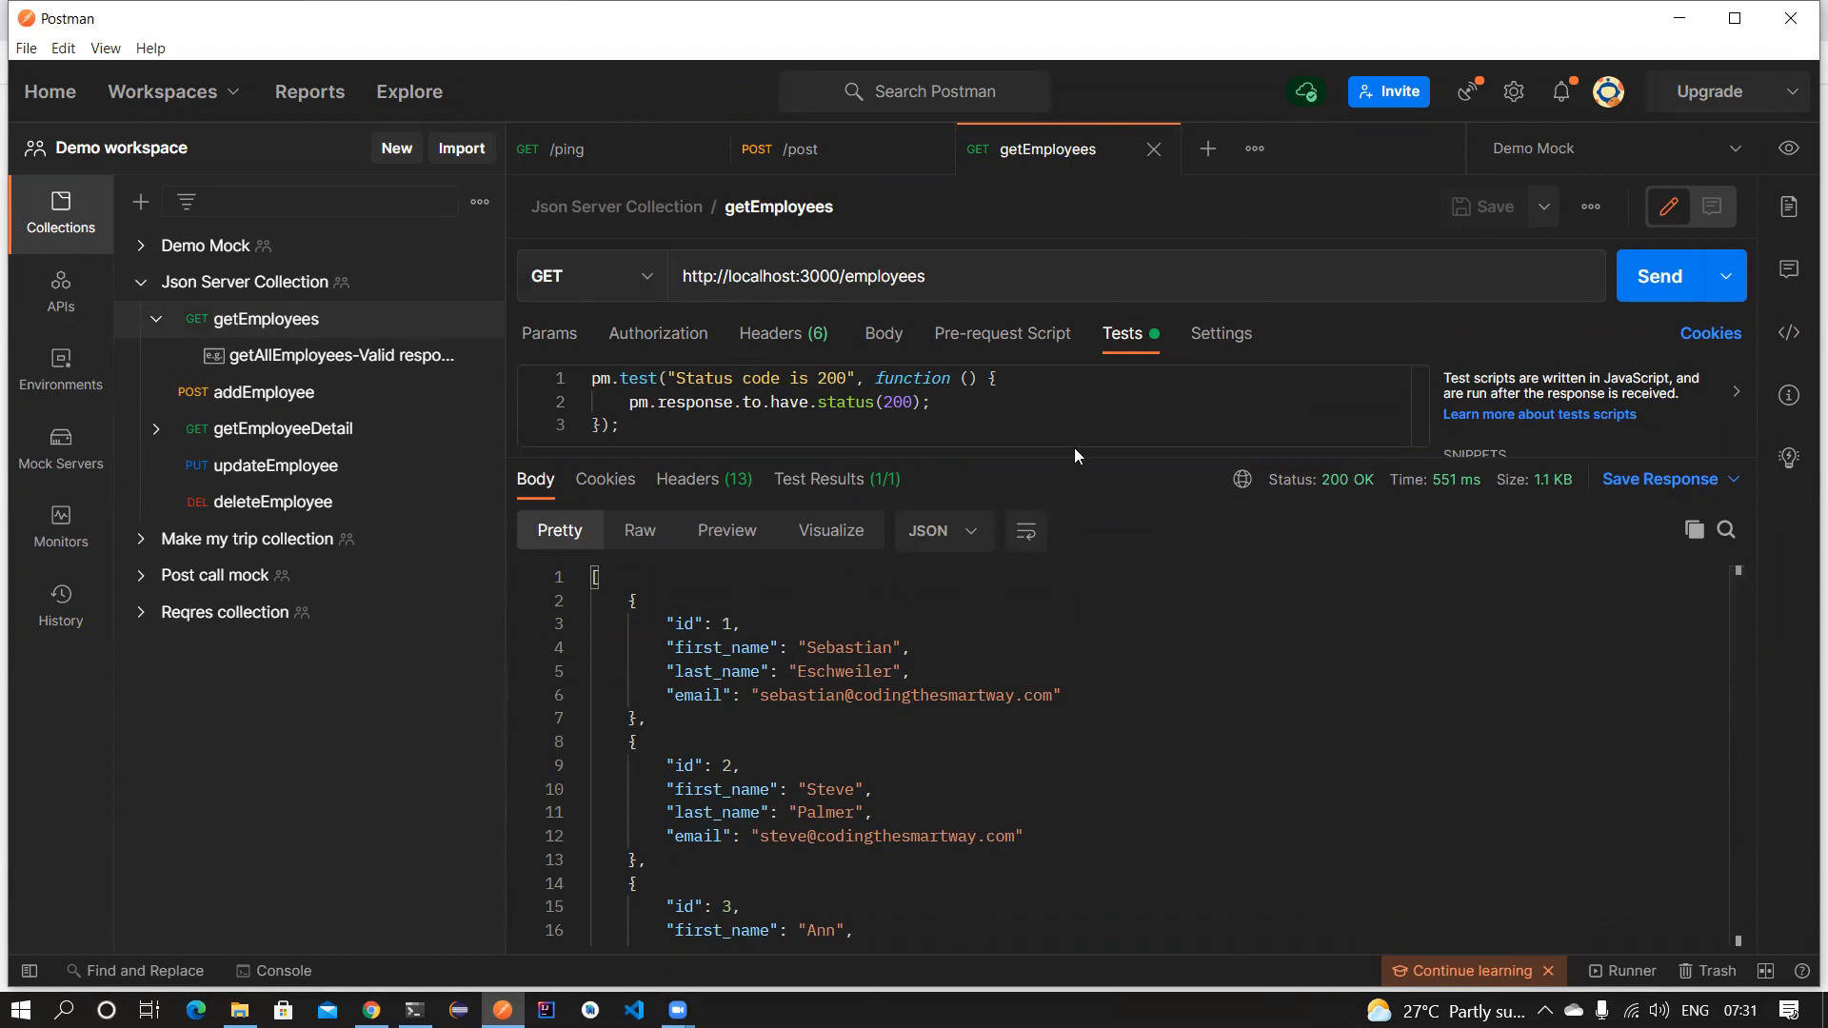
left_click_drag(1063, 448, 1137, 659)
scroll(952, 838, "down", 10)
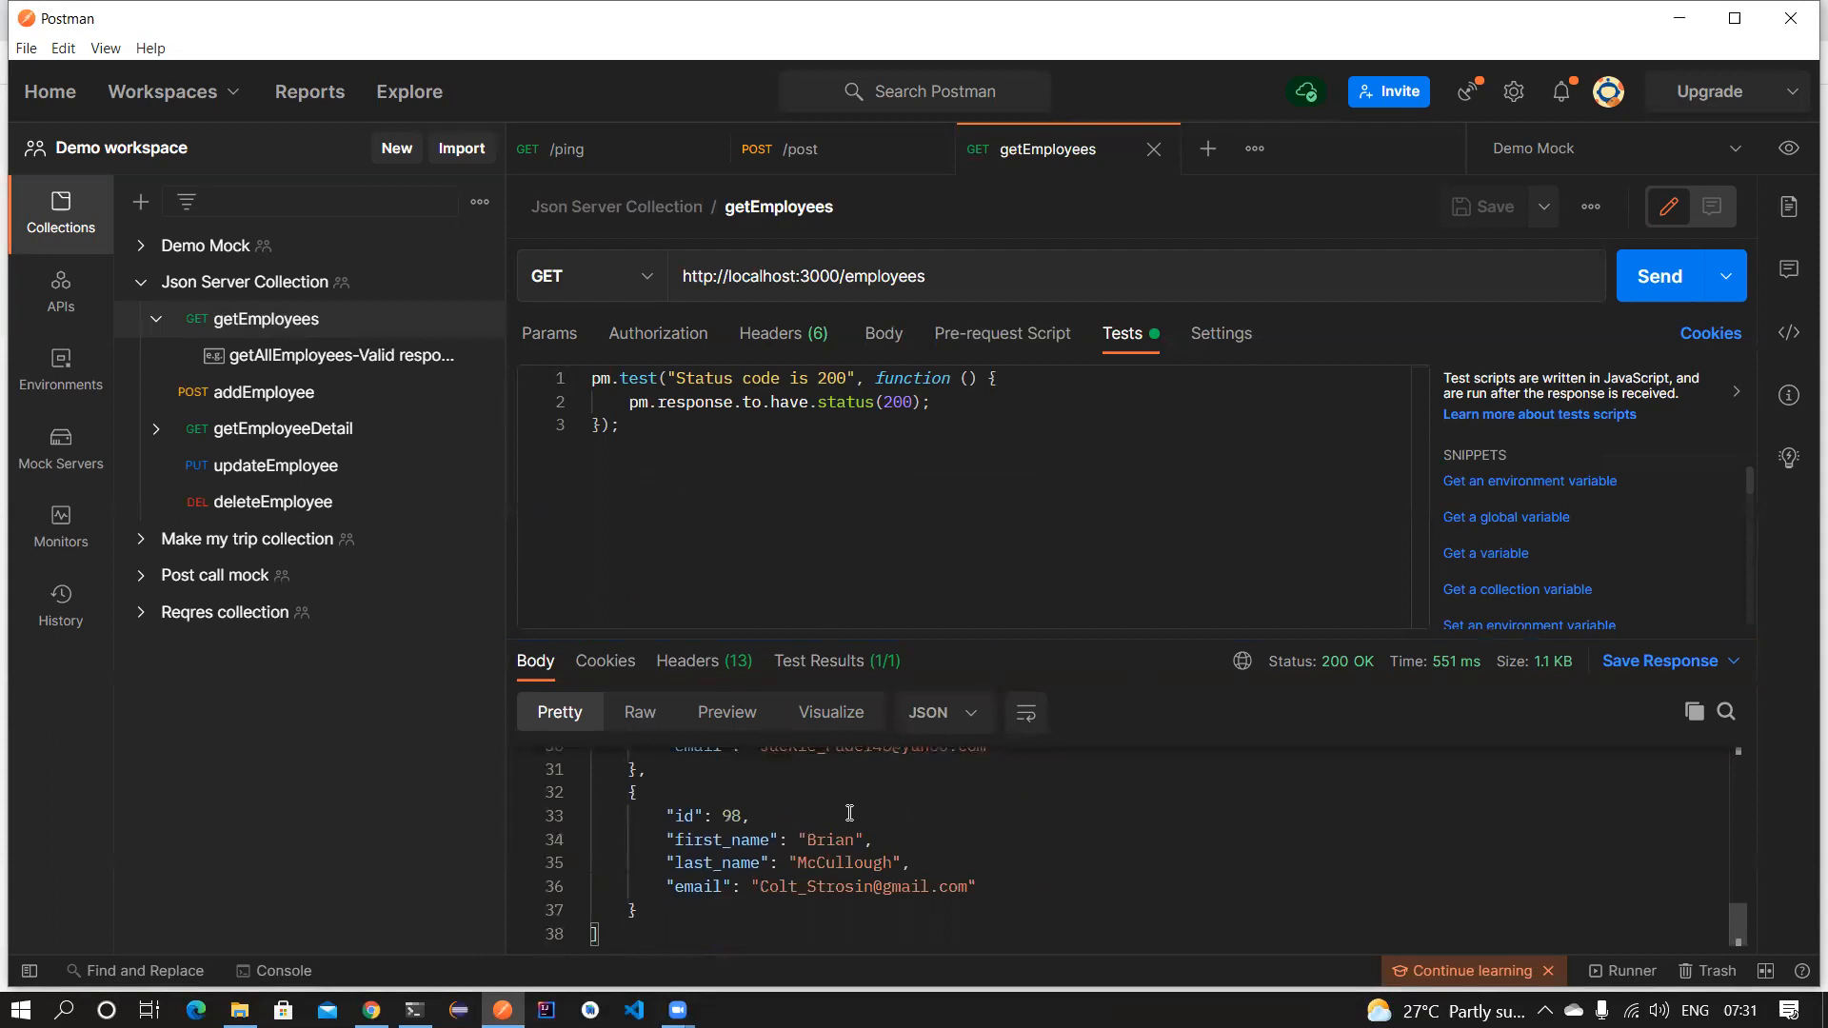
Enlarge the getEmployees response area to review its first records, and collapse the Json Server Collection.
left_click_drag(677, 571, 581, 394)
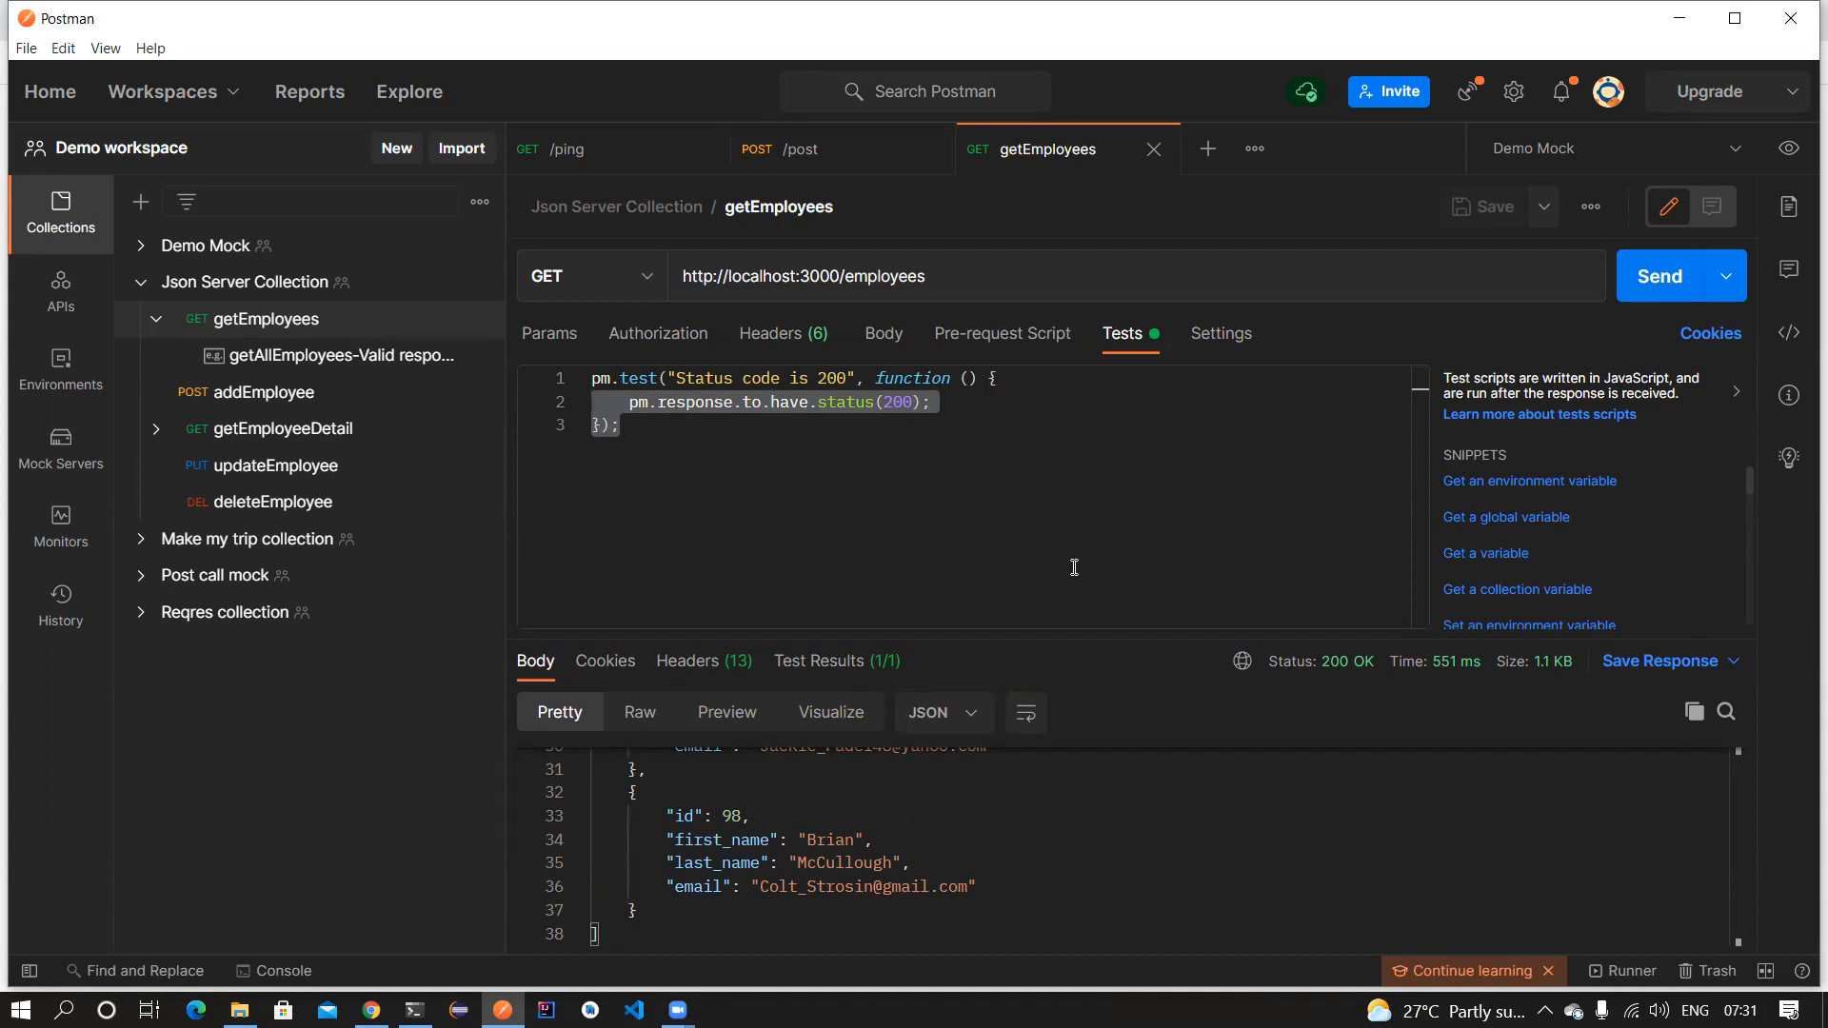
left_click_drag(1133, 638, 1084, 402)
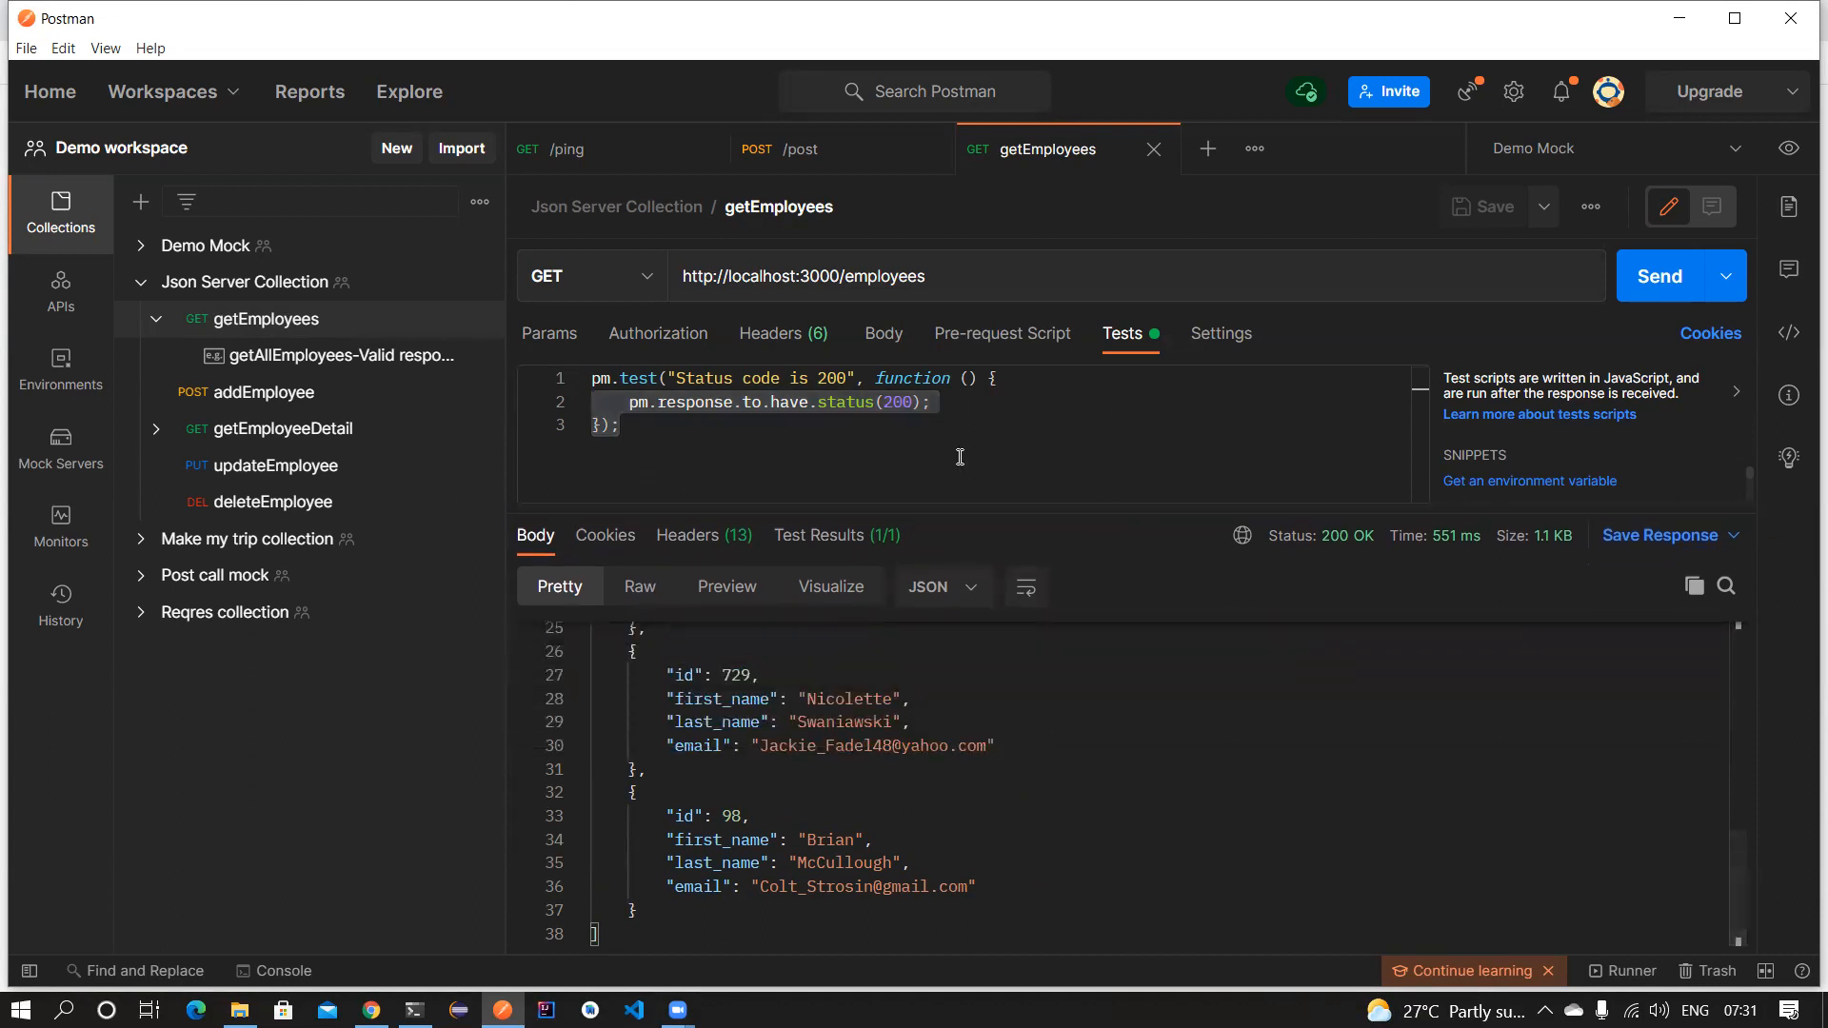
scroll(996, 762, "up", 8)
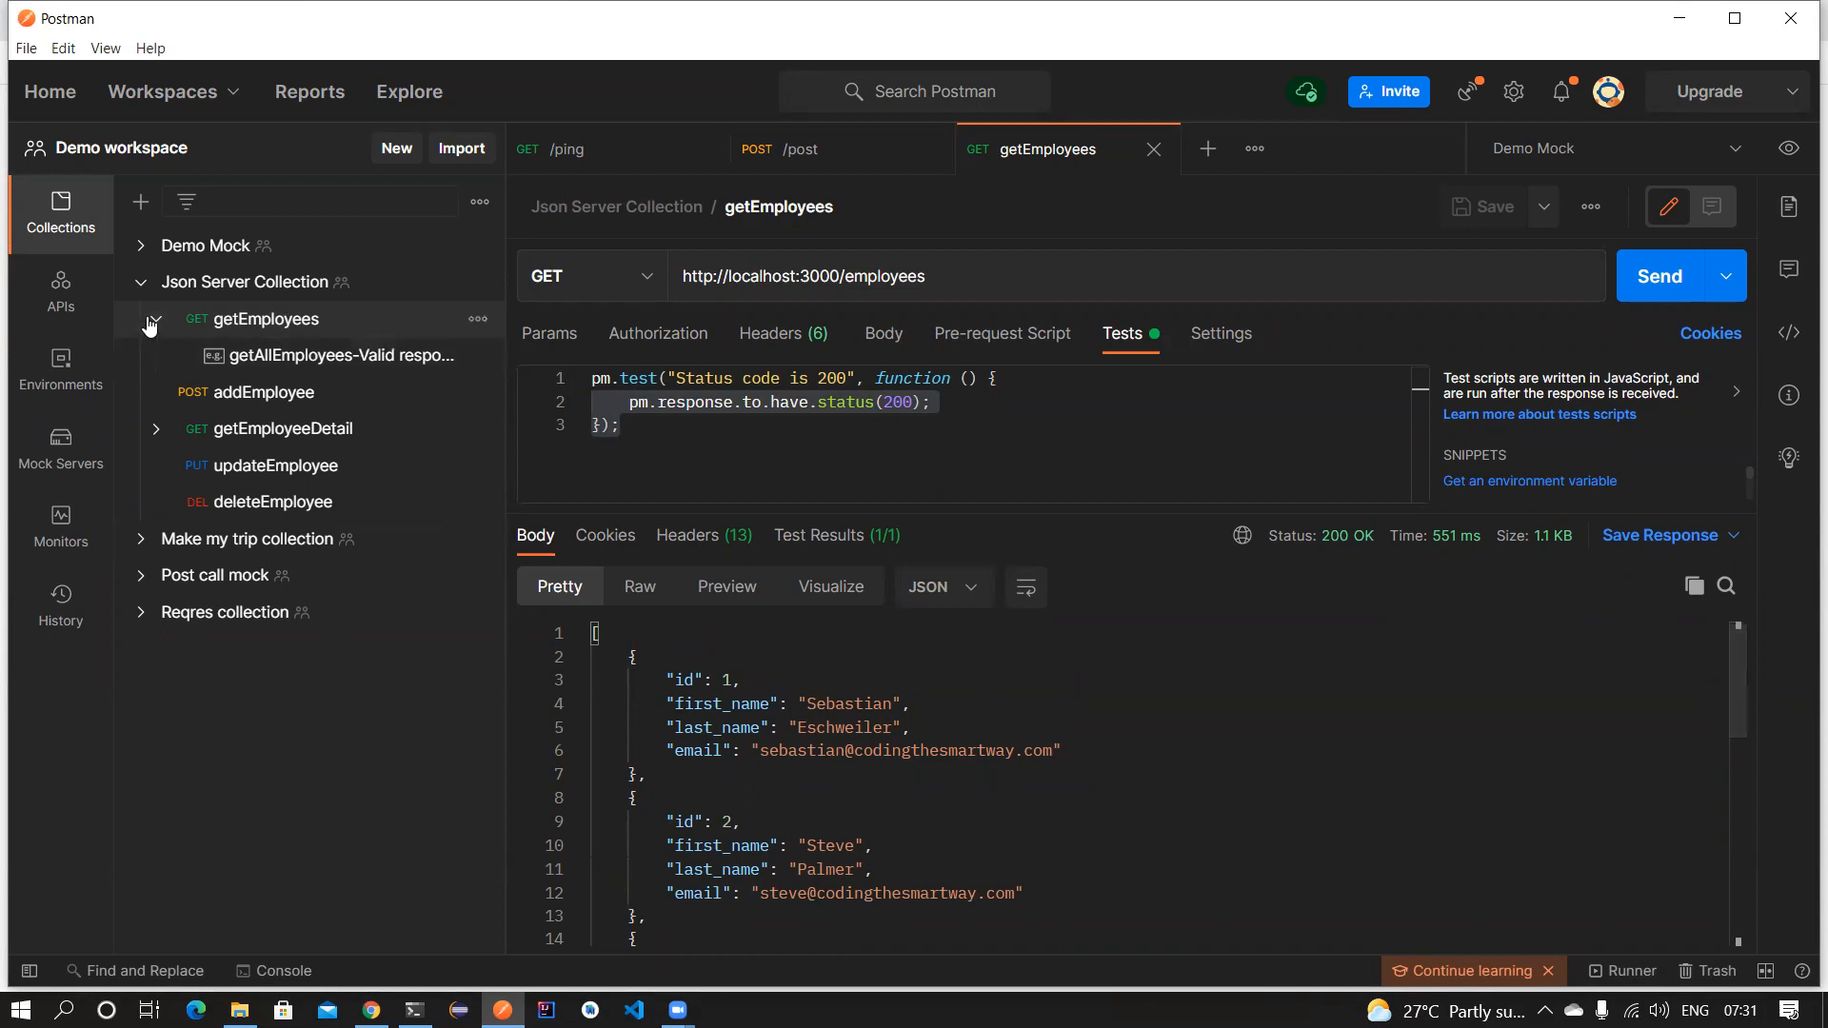
left_click(142, 285)
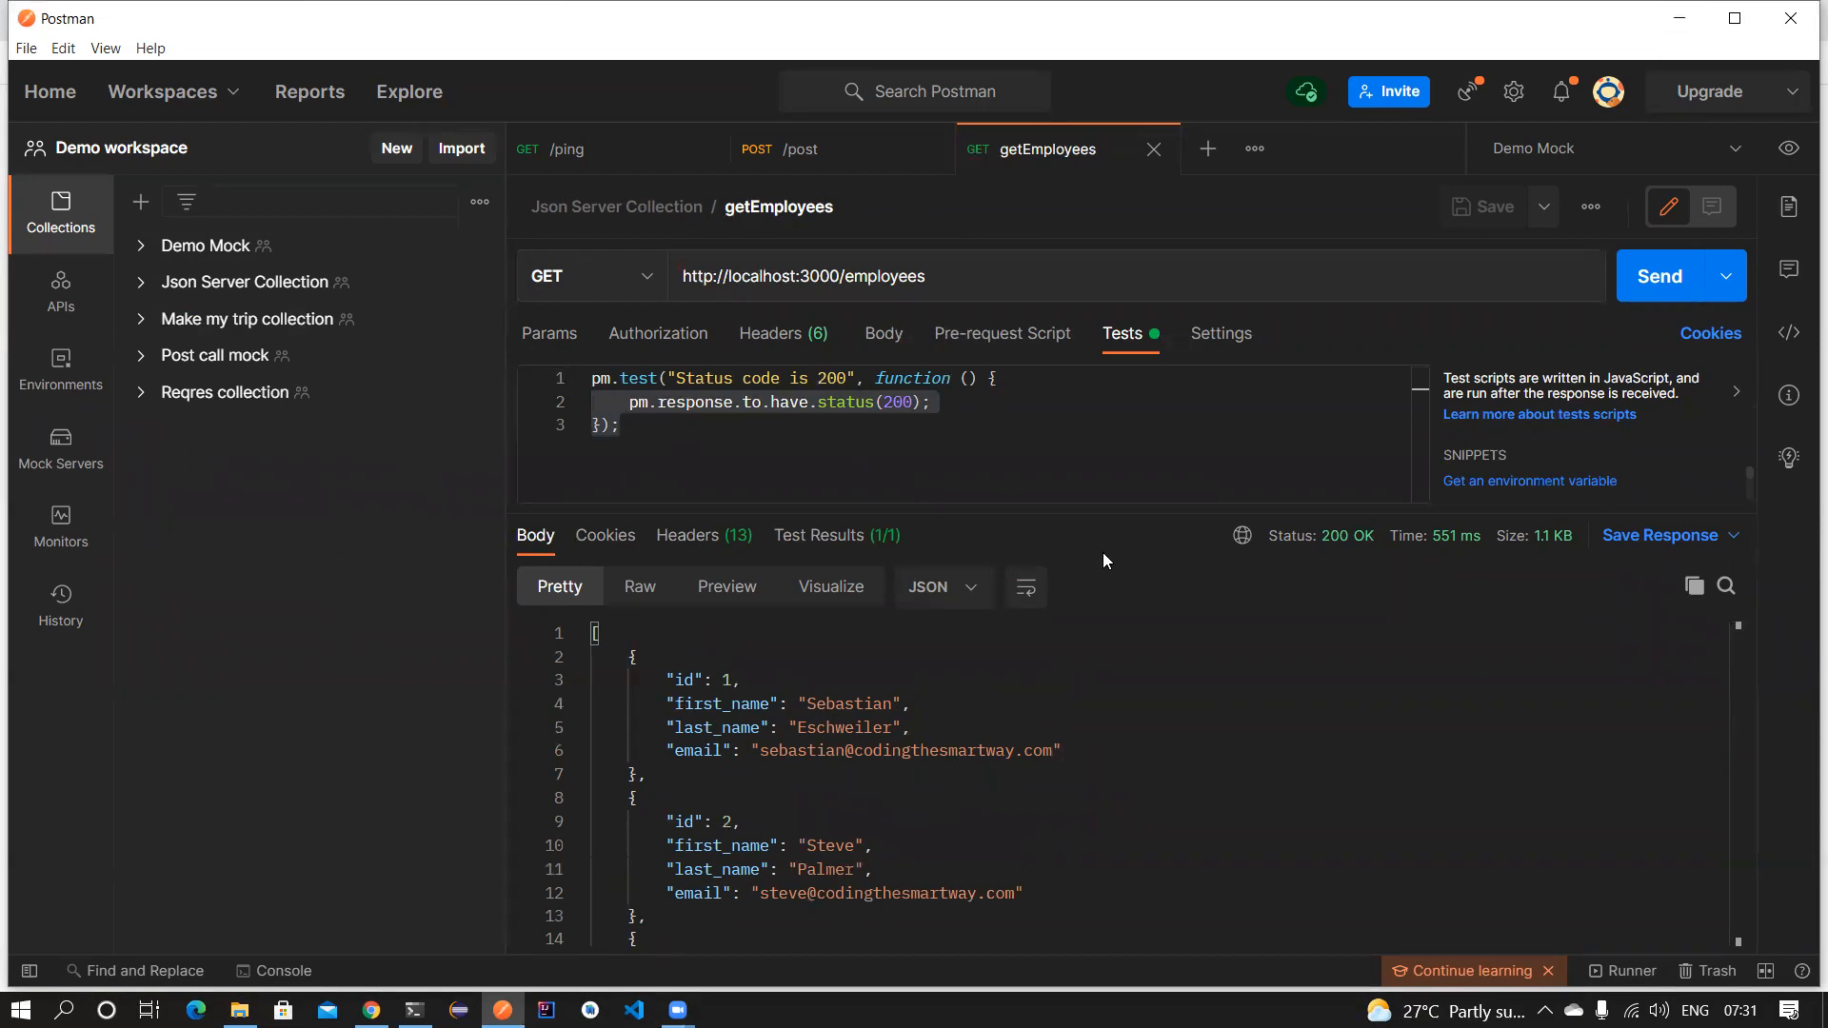
left_click(950, 244)
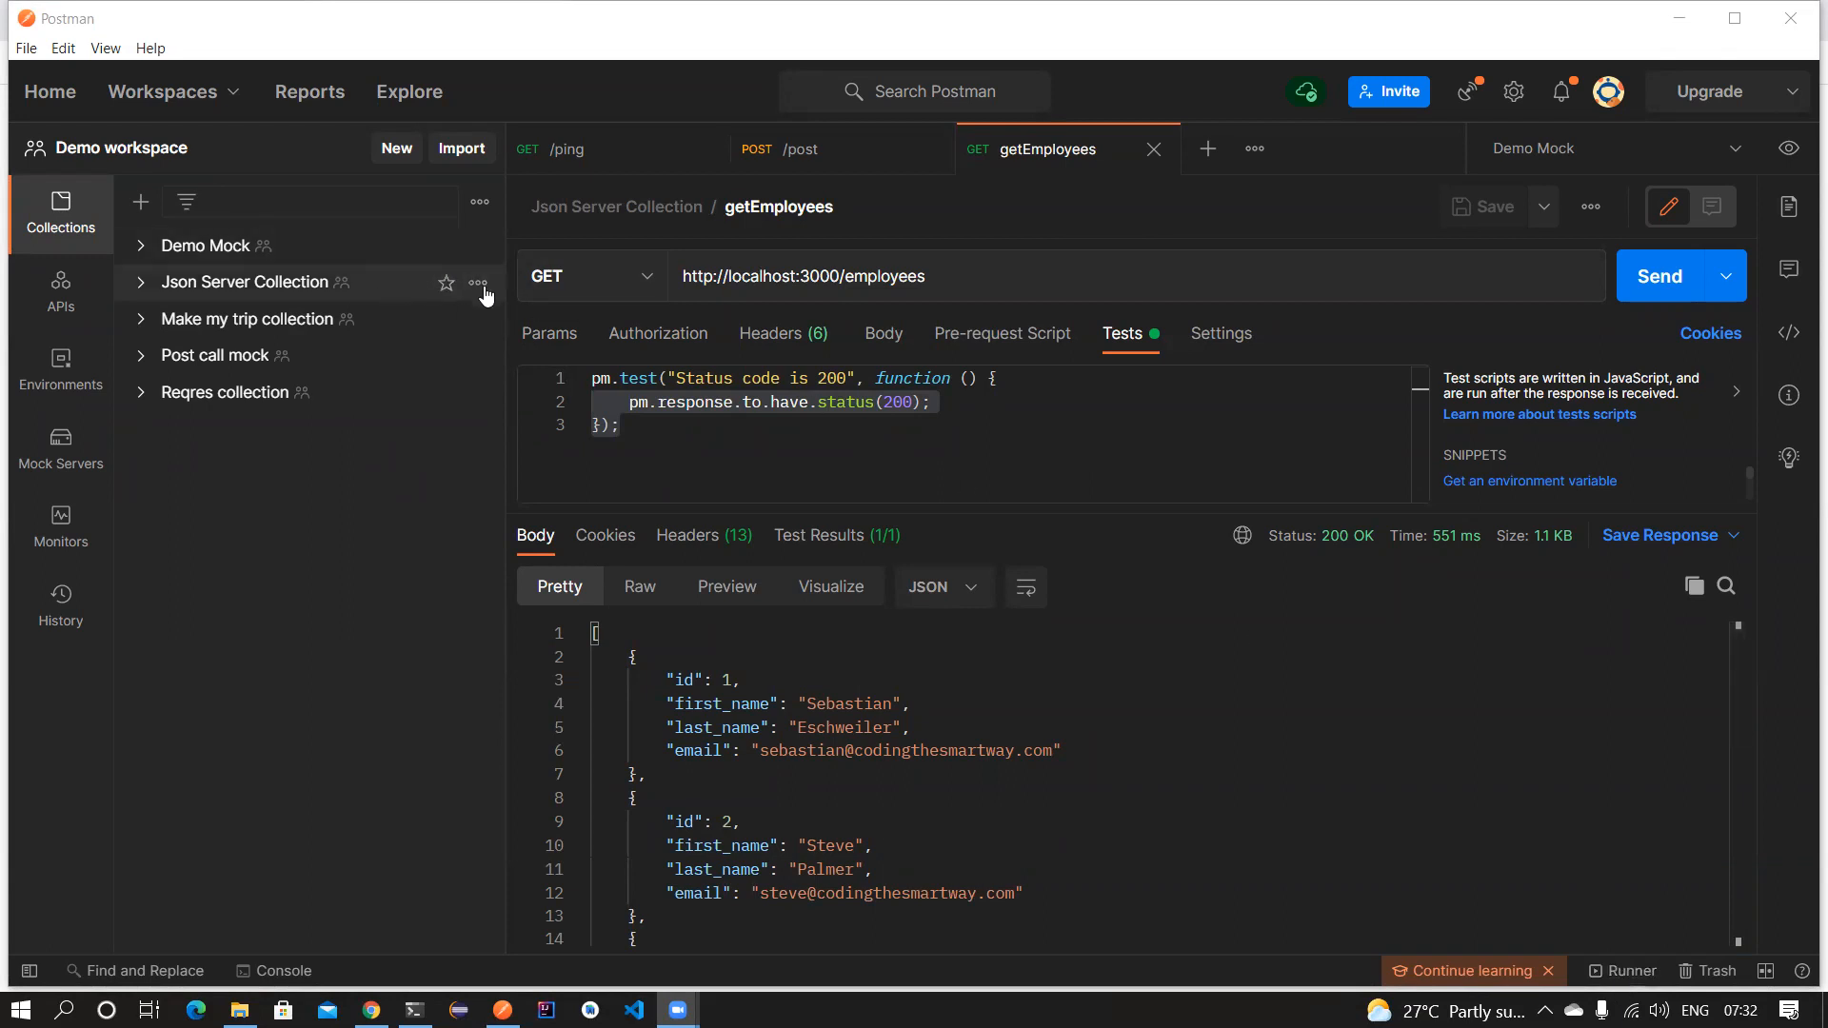
Open an empty collection Runner and close the getEmployees, /post and /ping request tabs.
left_click(478, 282)
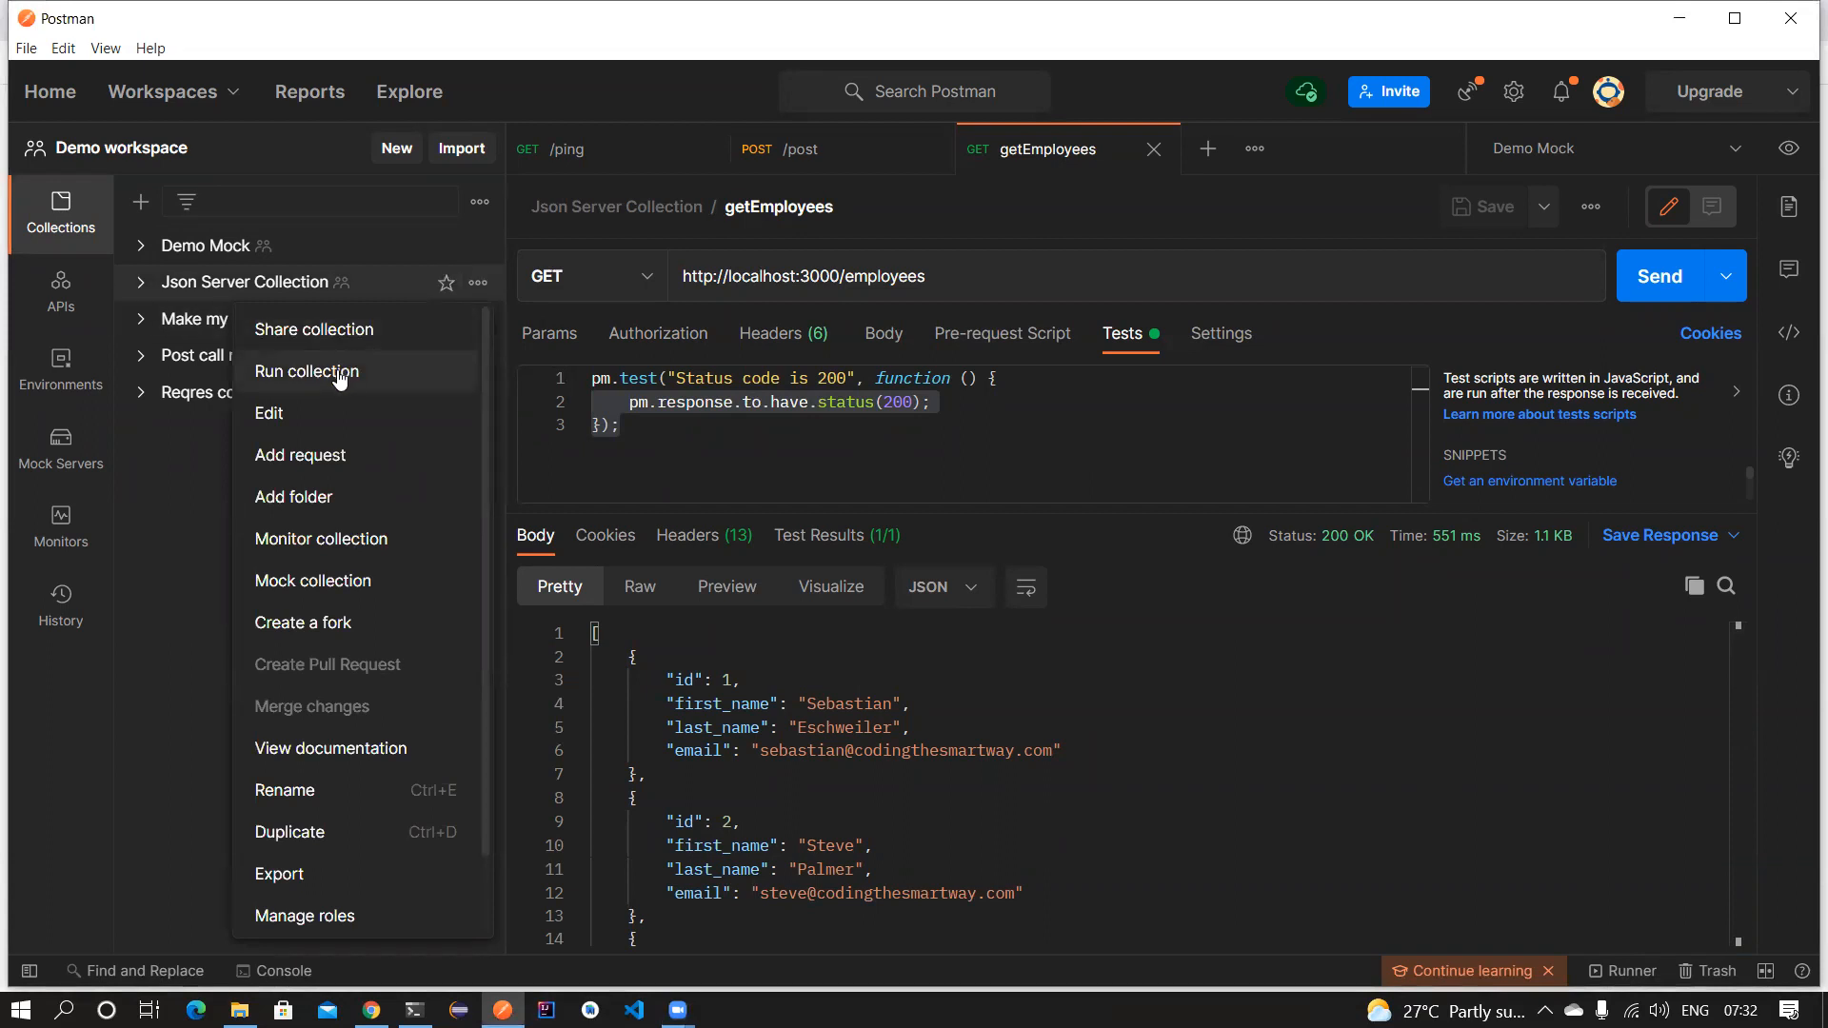
left_click(1624, 971)
left_click(1120, 150)
left_click(930, 150)
left_click(705, 150)
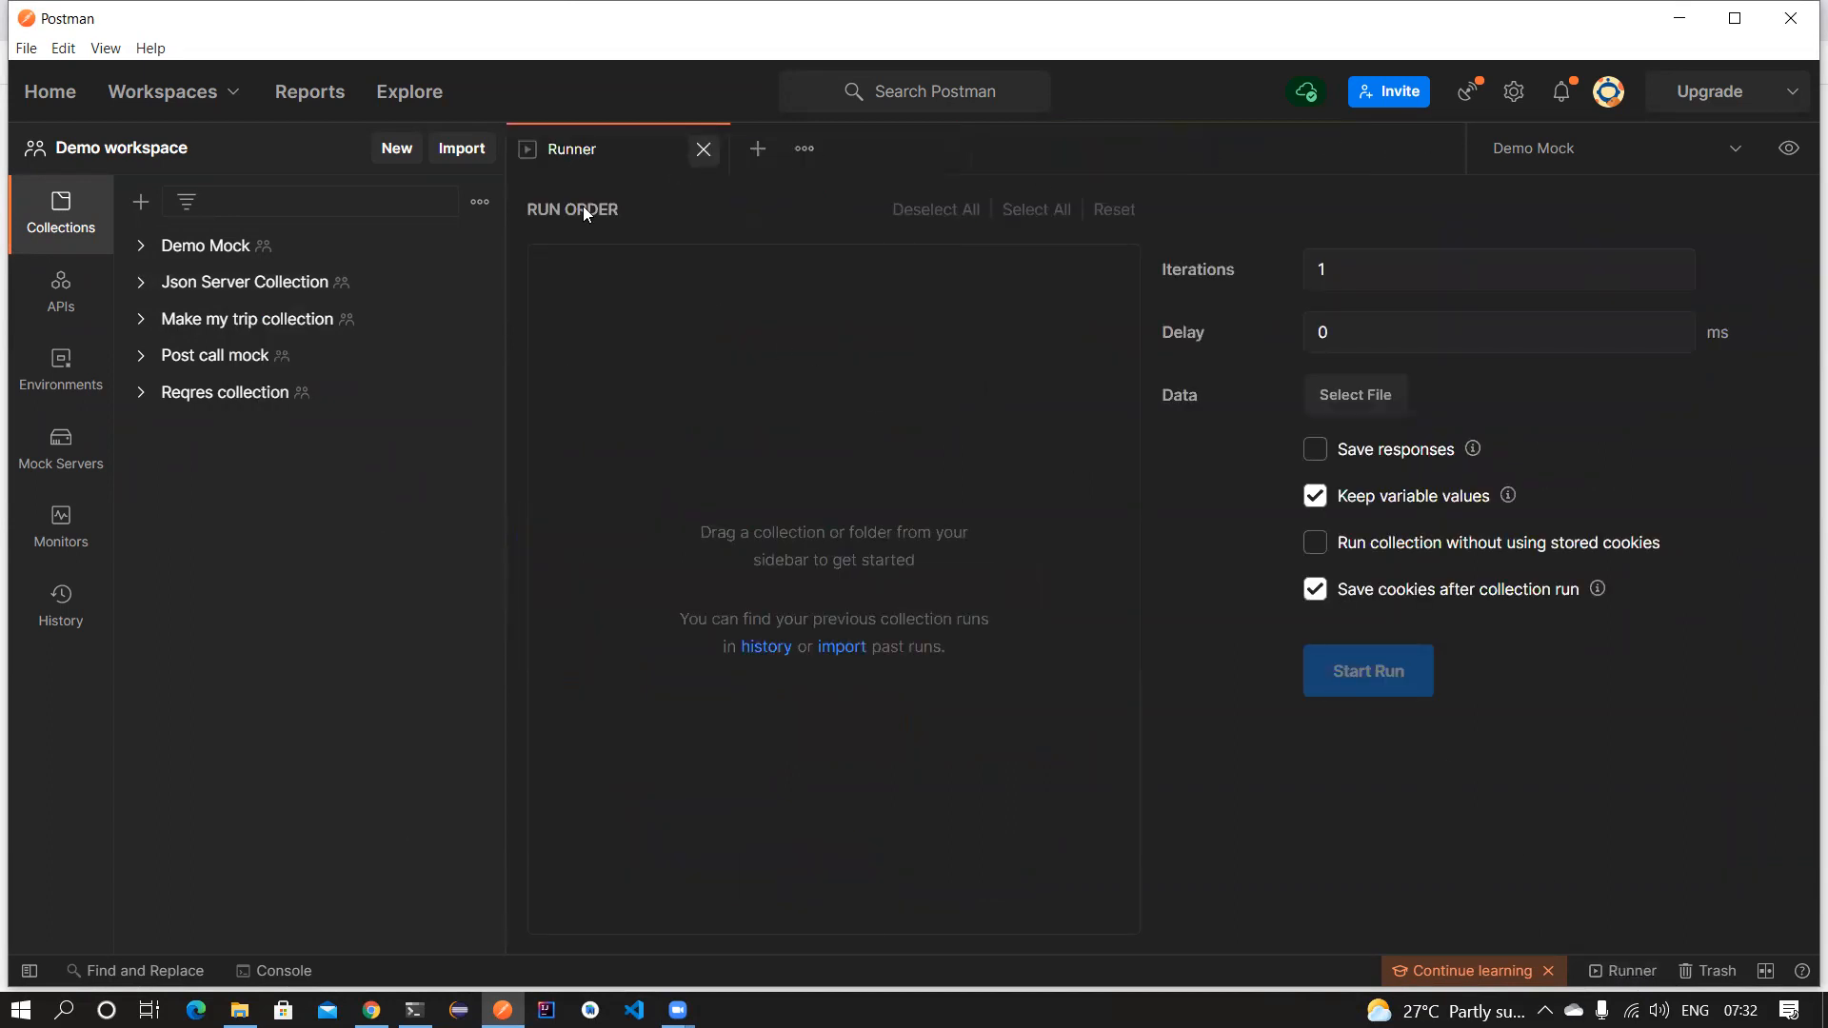
Expand the Reqres collection and add it to the Runner's run order, then close the Runner.
left_click(142, 286)
left_click(142, 285)
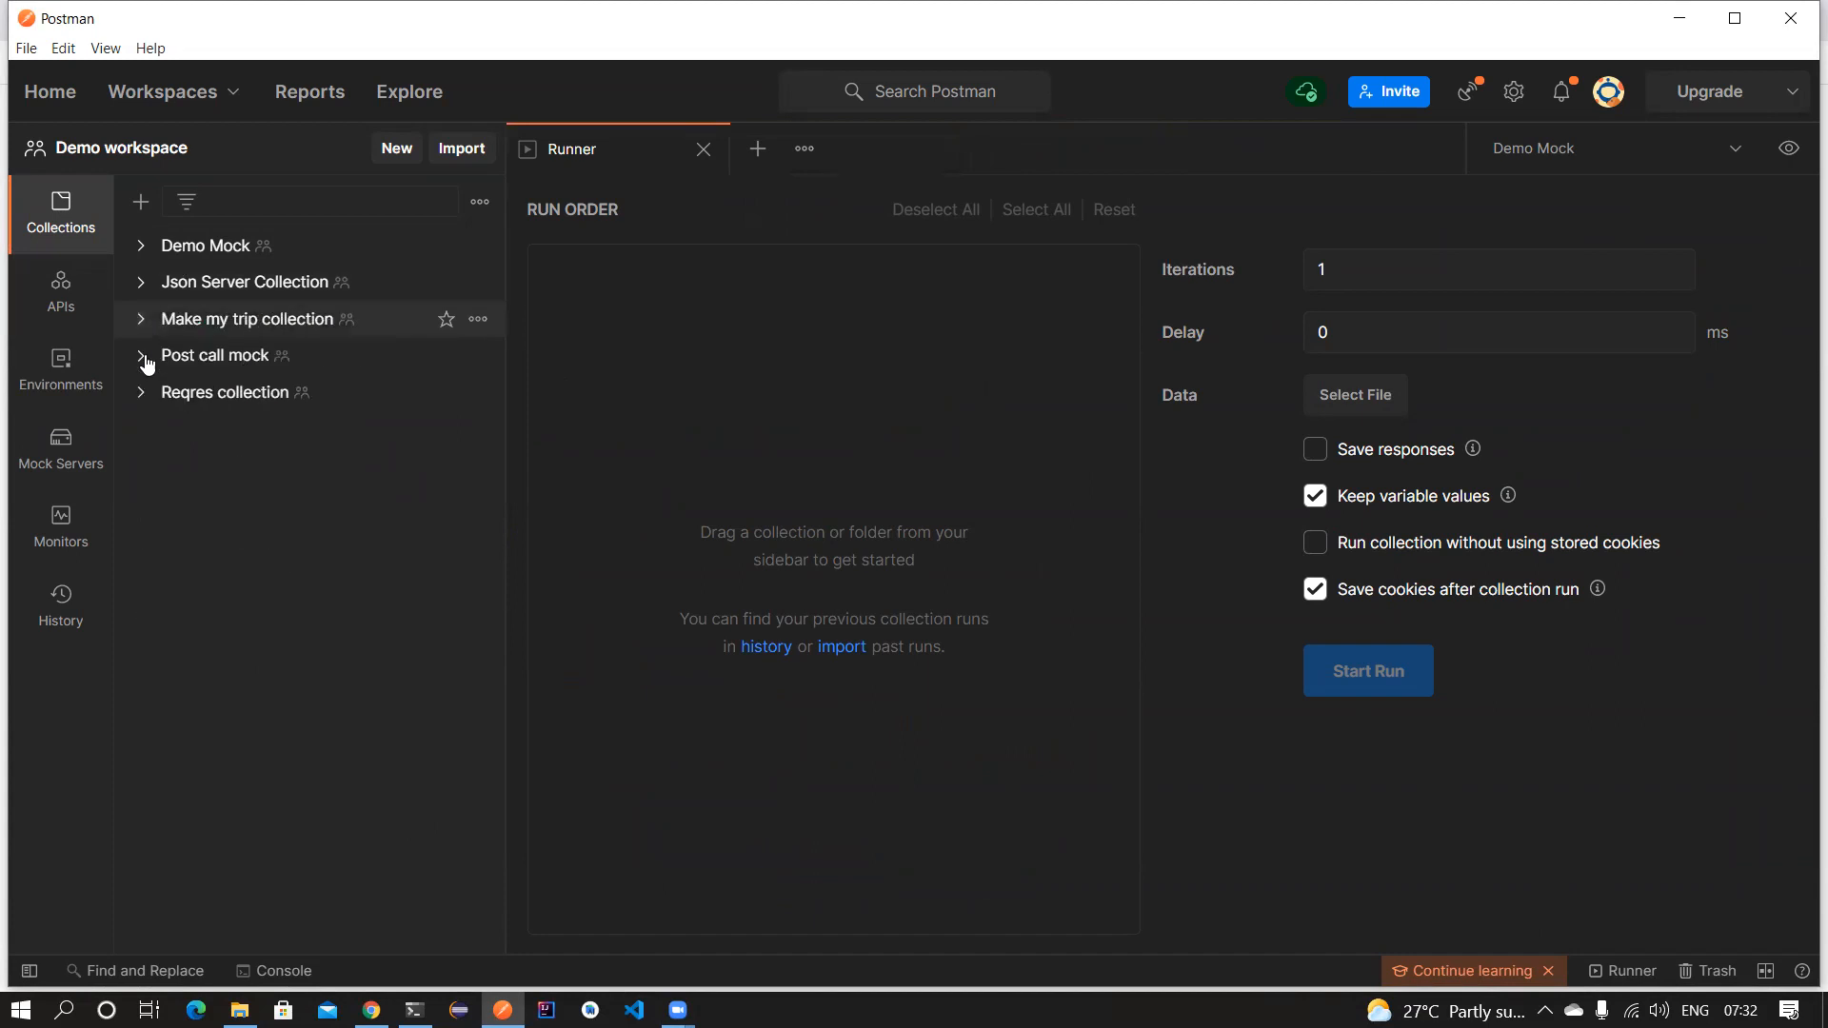
left_click(142, 393)
left_click_drag(221, 407, 741, 371)
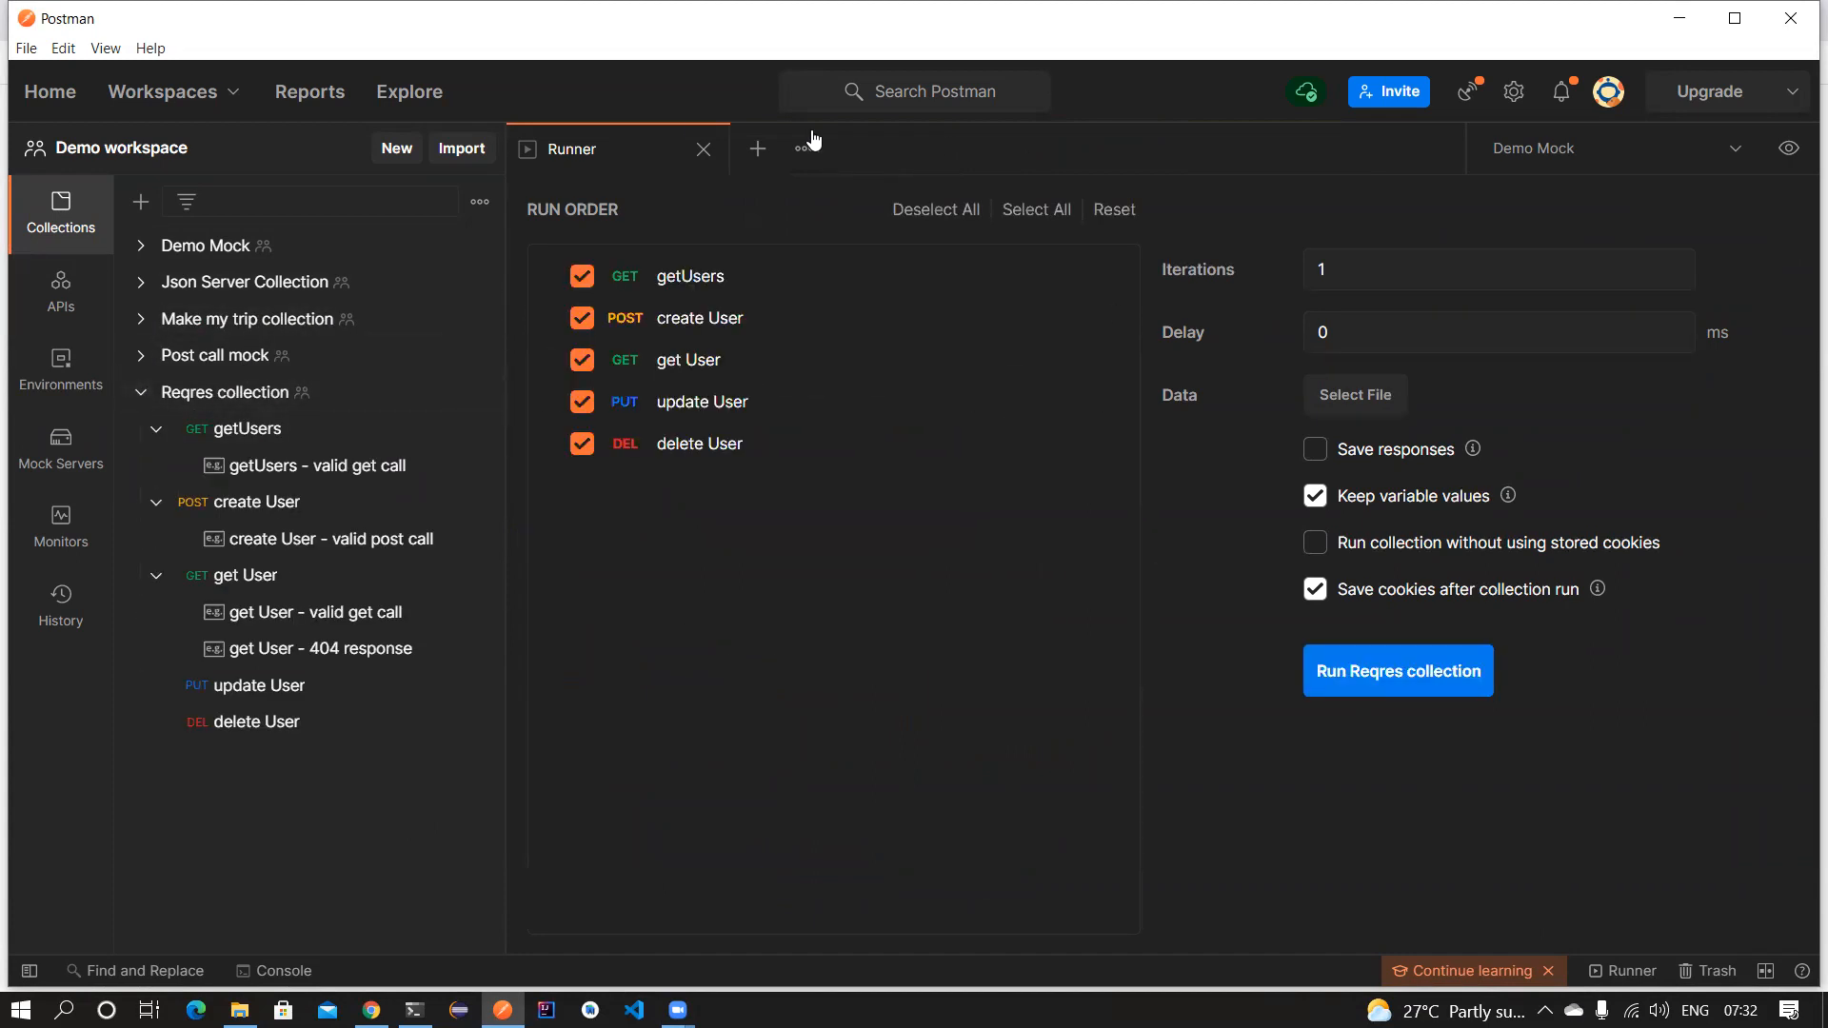
left_click(702, 150)
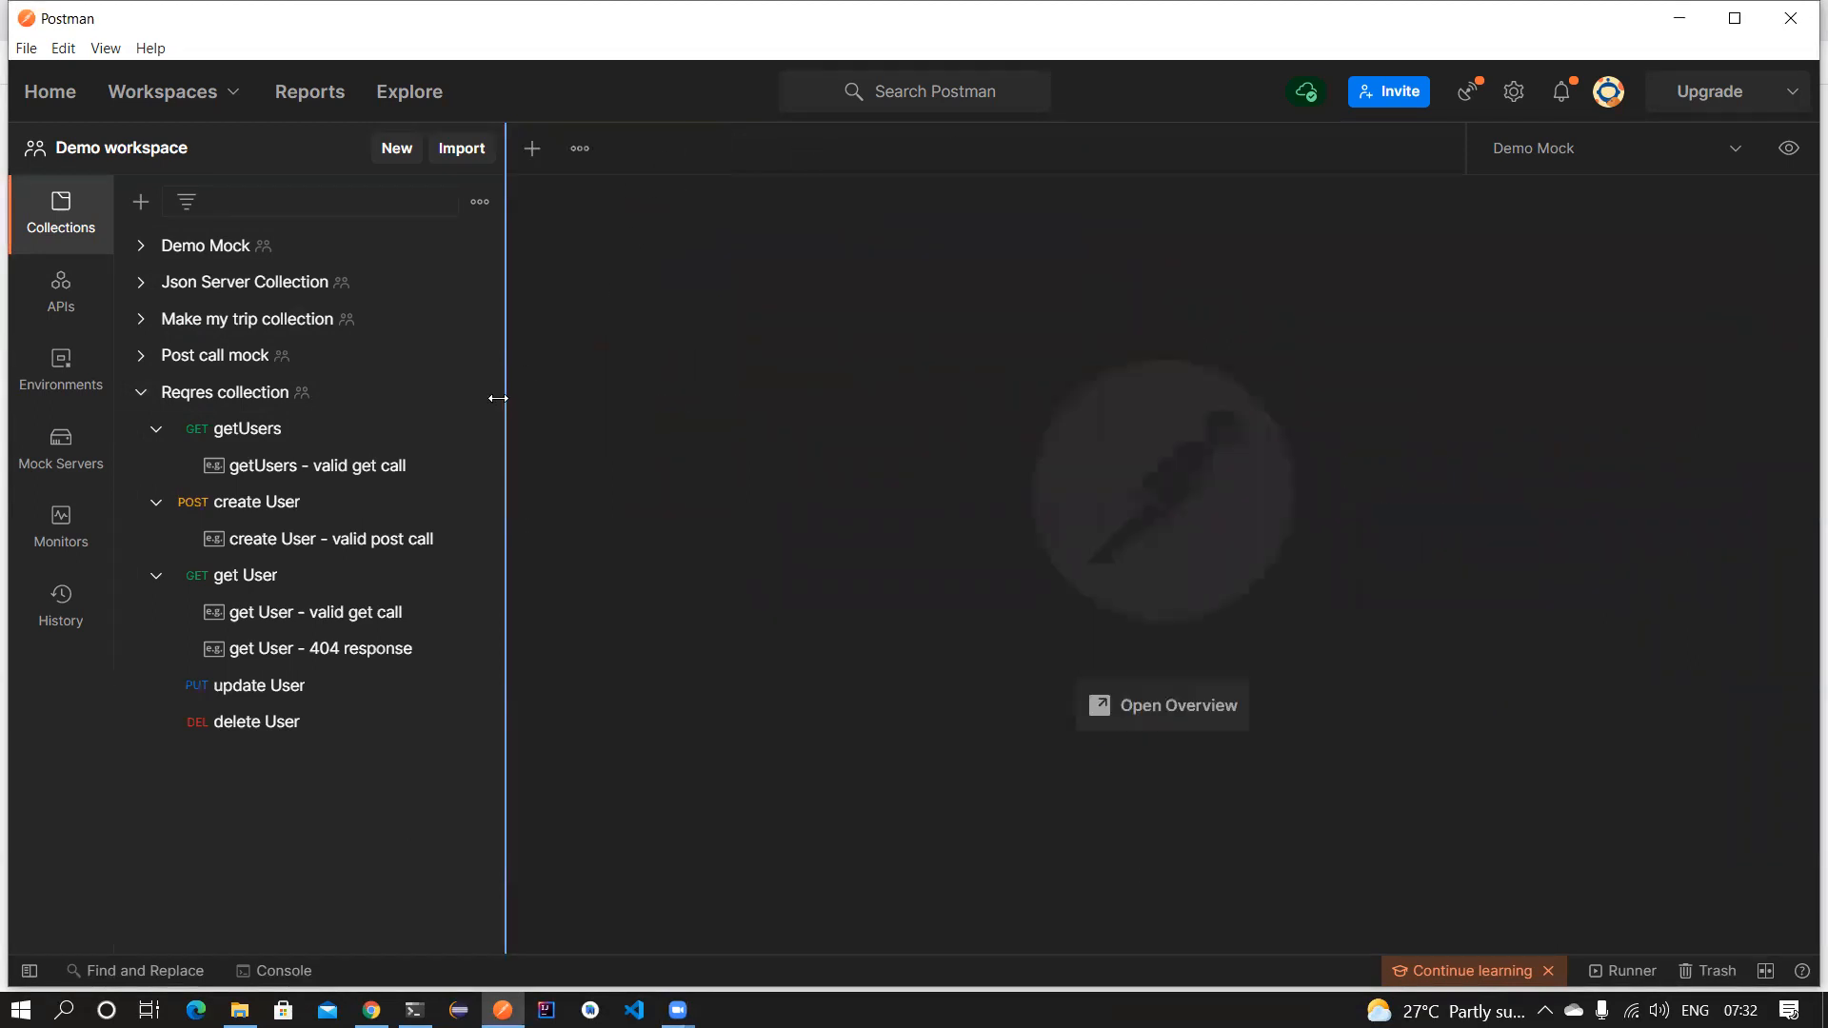
Try opening the Reqres collection in the Runner through its own Run collection option.
left_click(478, 392)
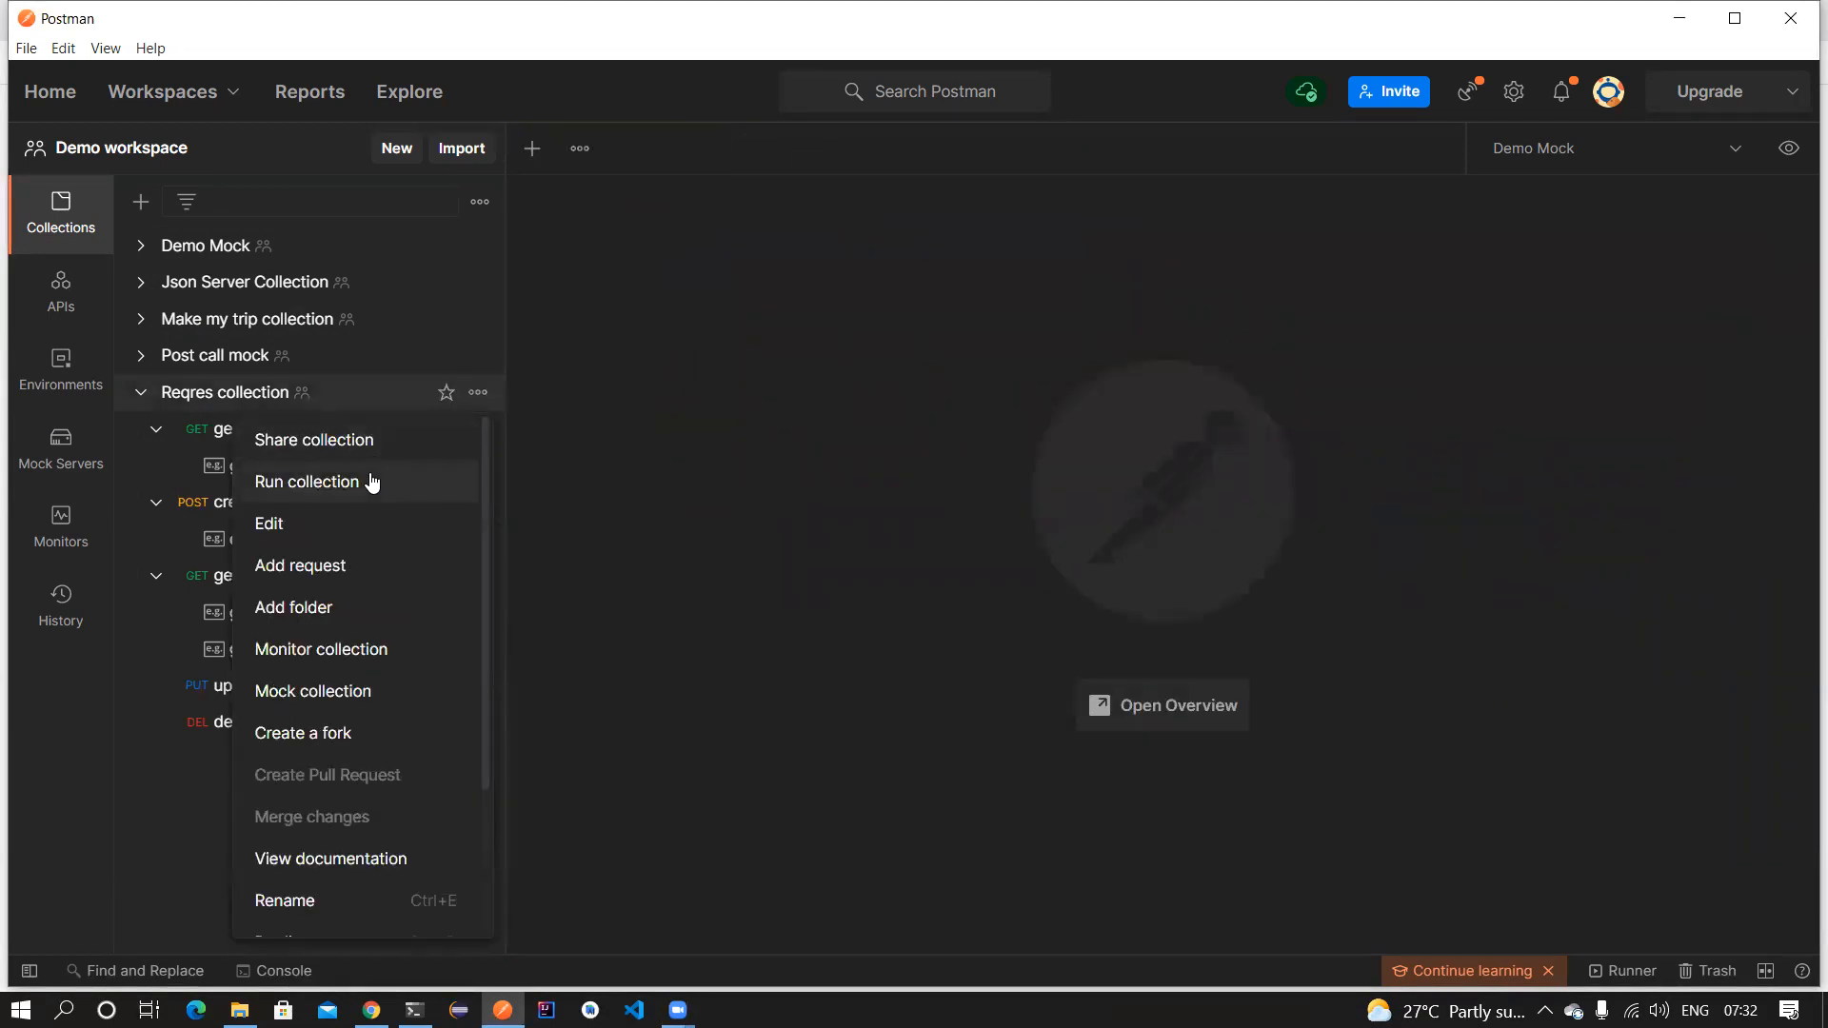
left_click(378, 482)
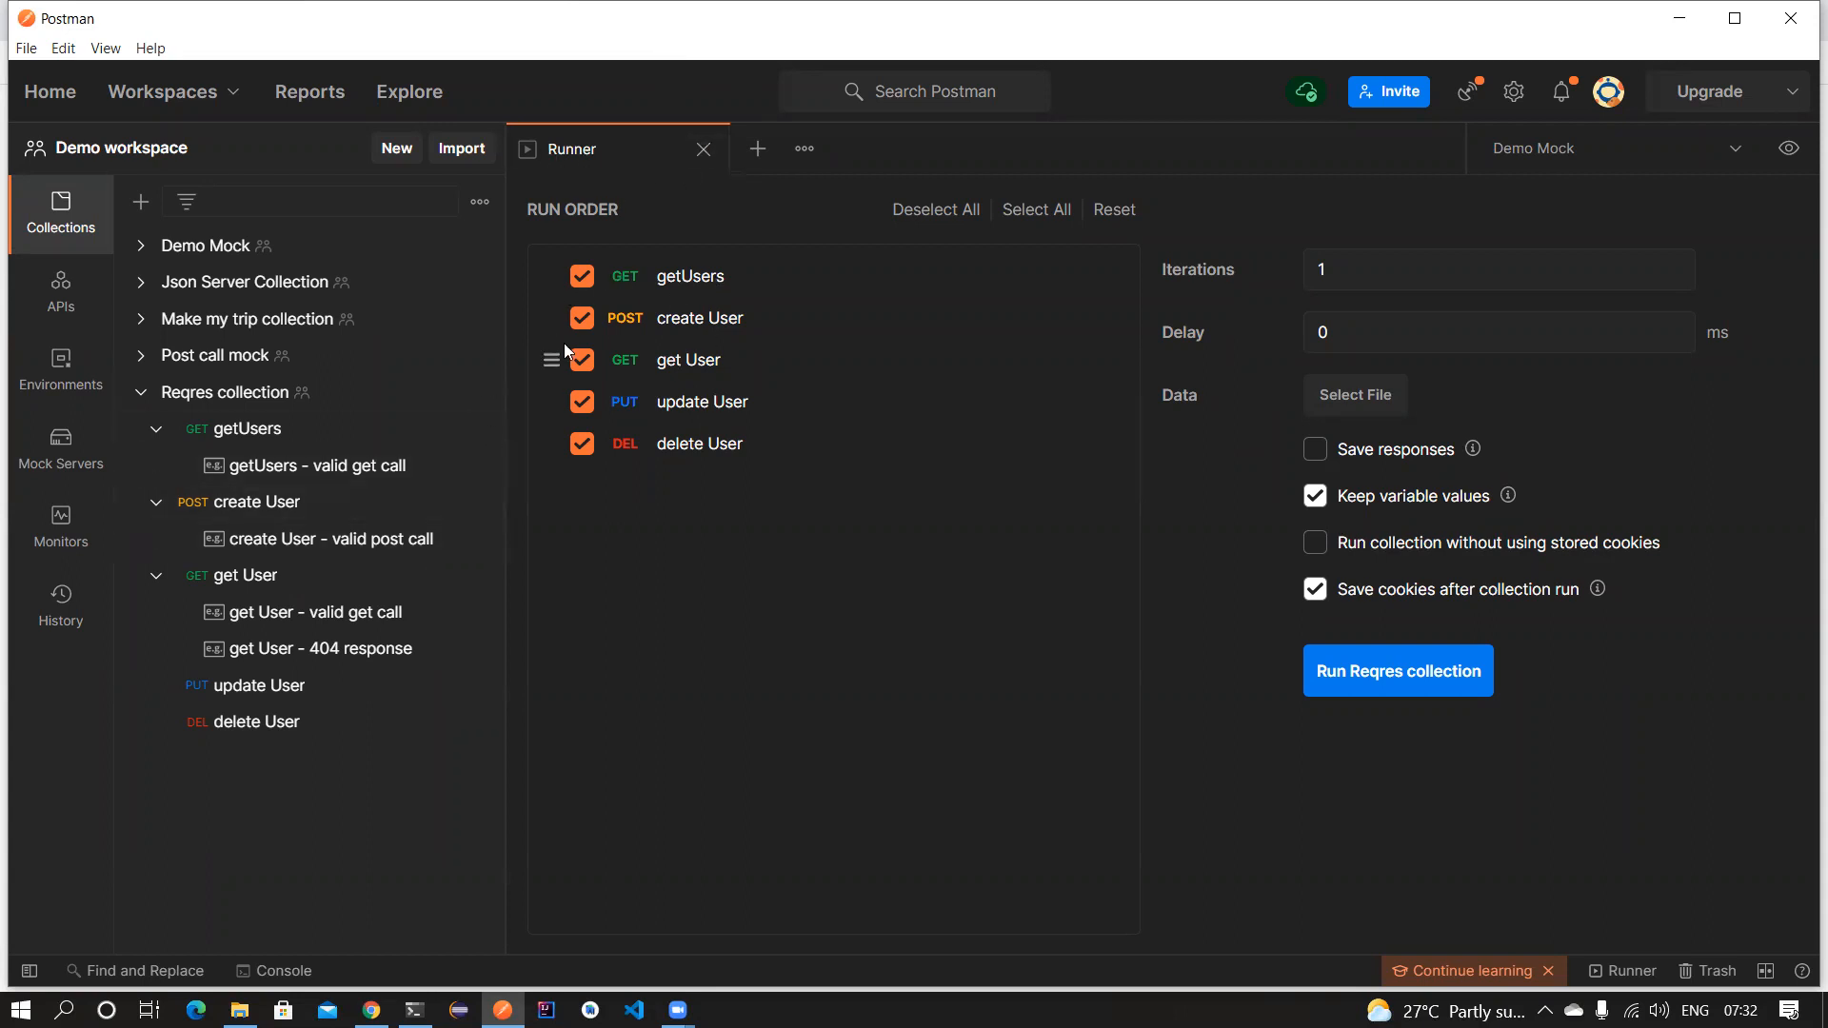
left_click(703, 149)
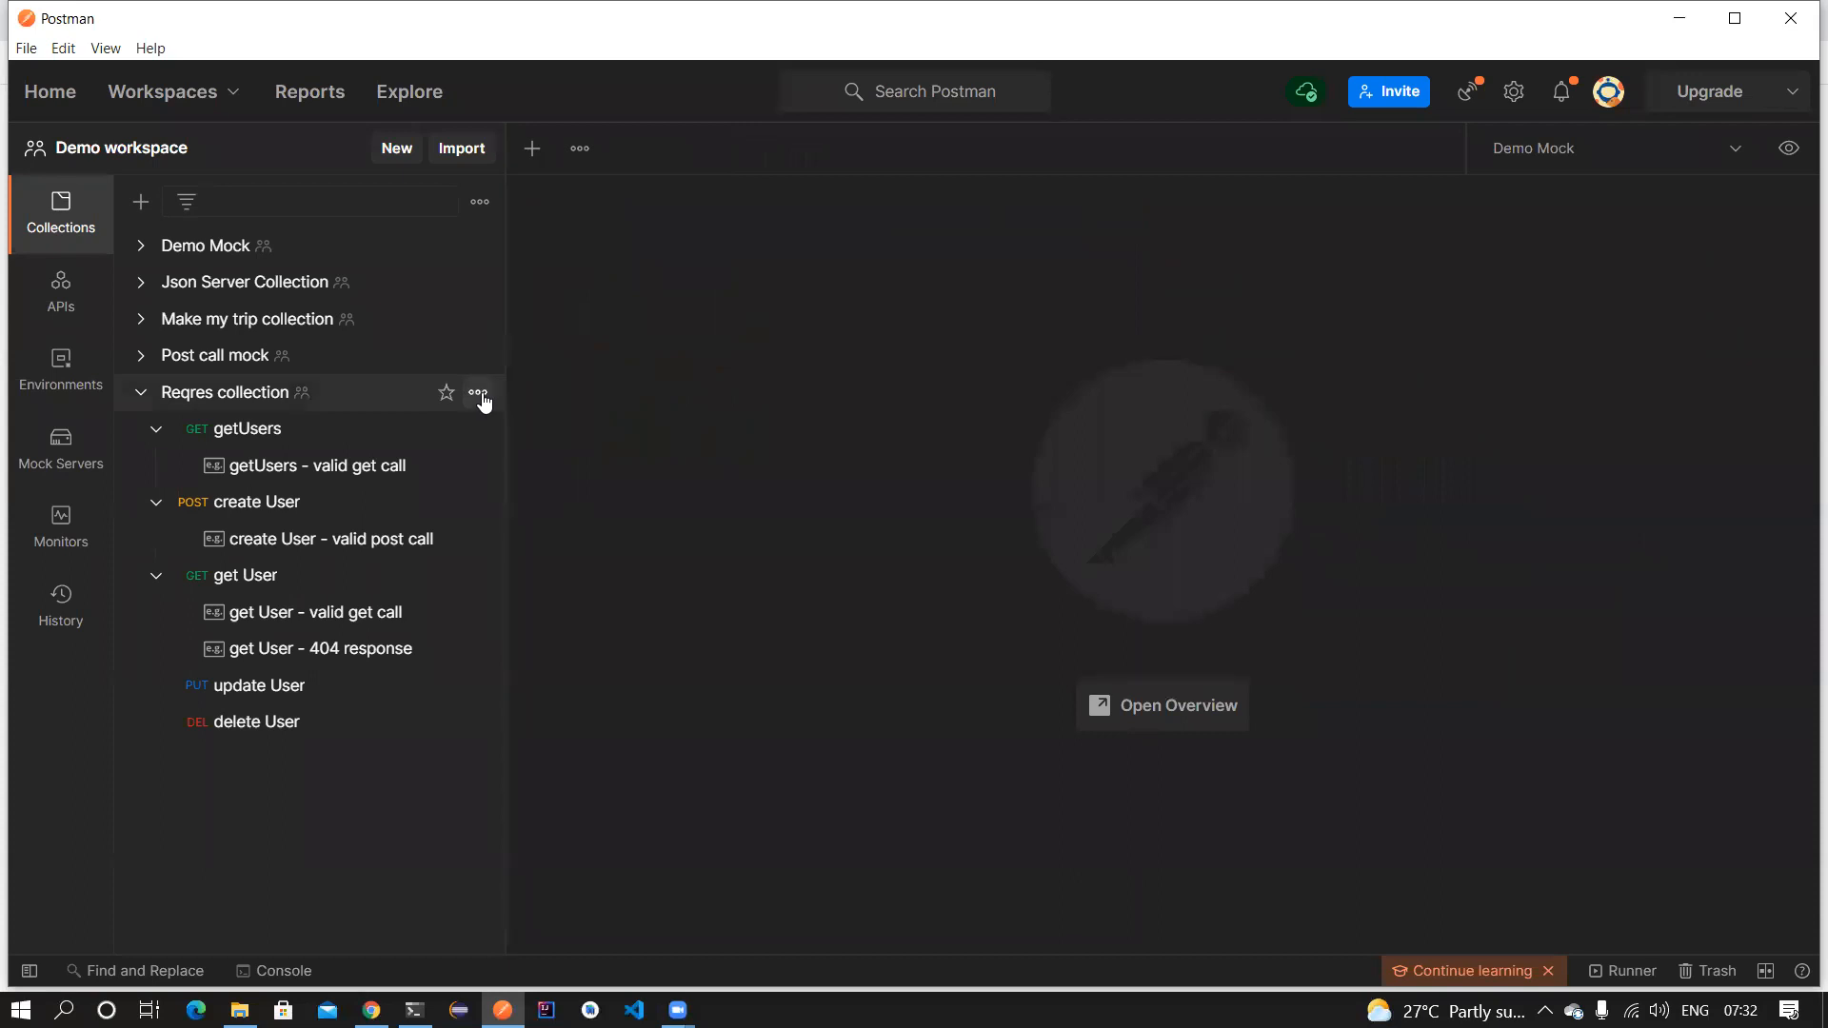
left_click(479, 393)
left_click(386, 482)
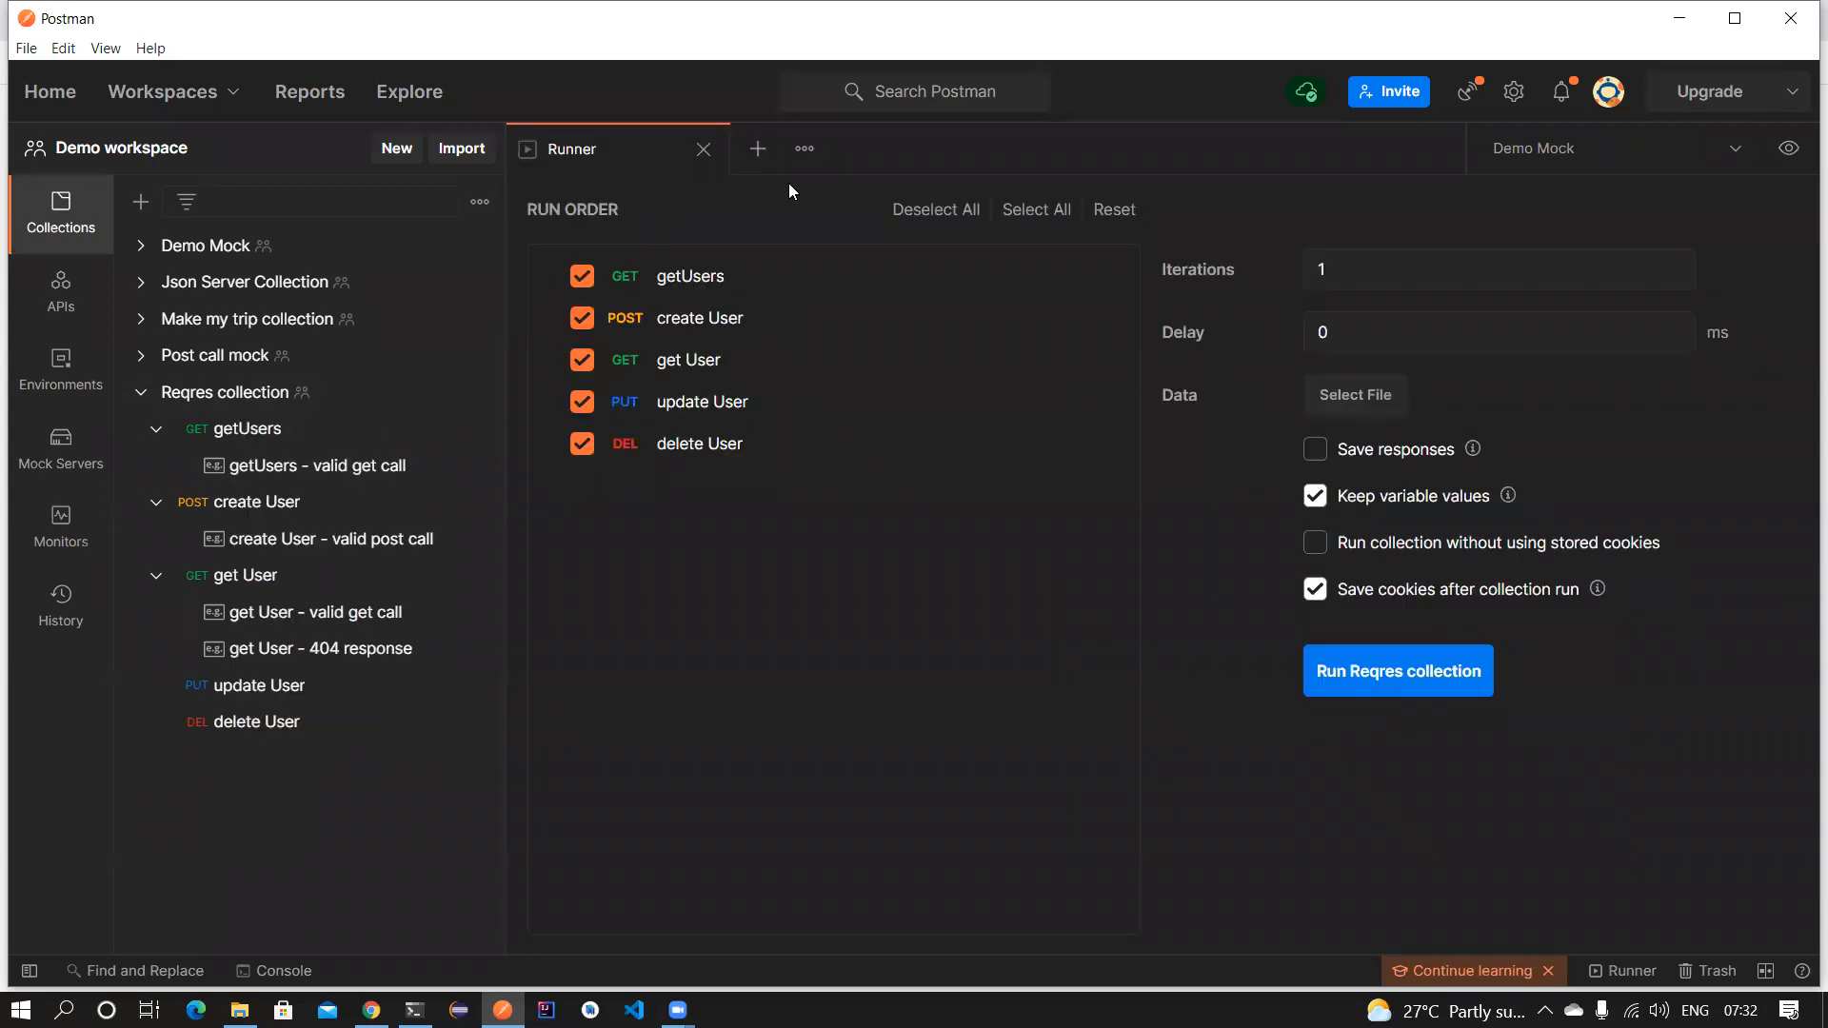
left_click(704, 149)
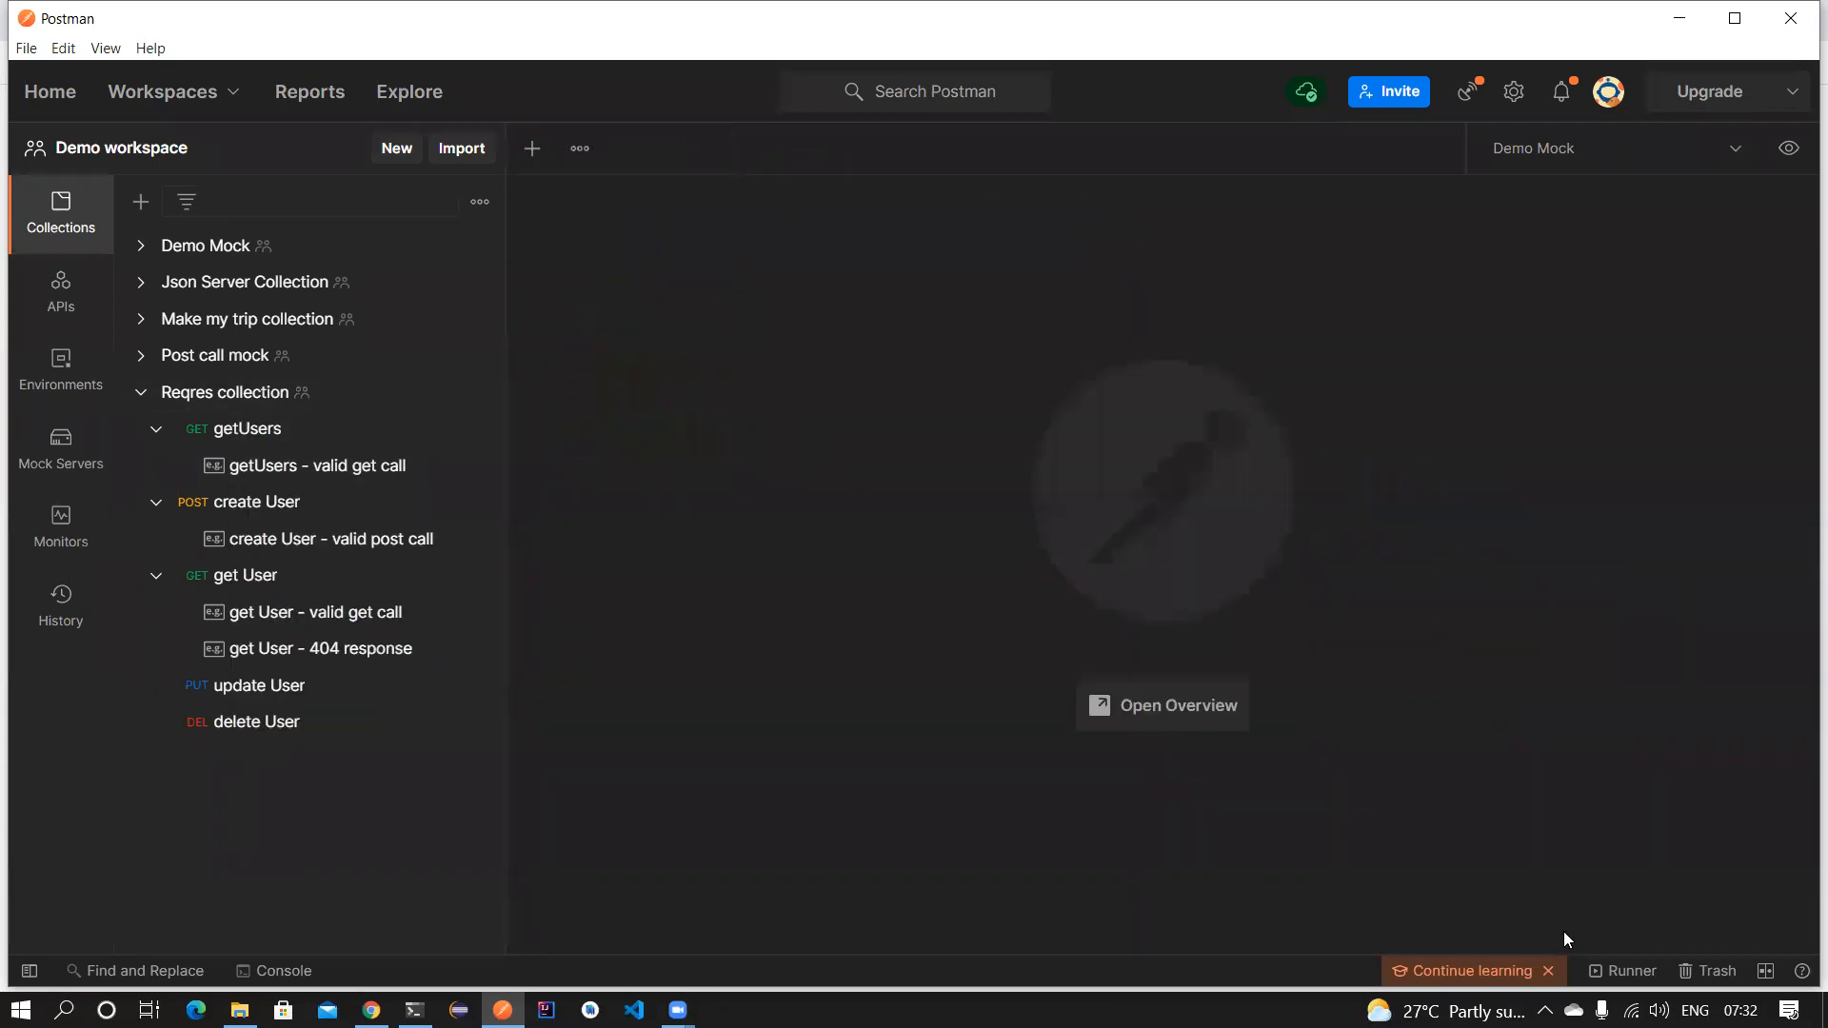
Run the Reqres collection from a new Runner with the create User and get User requests excluded, and close the results.
left_click(1622, 970)
left_click_drag(290, 392, 248, 400)
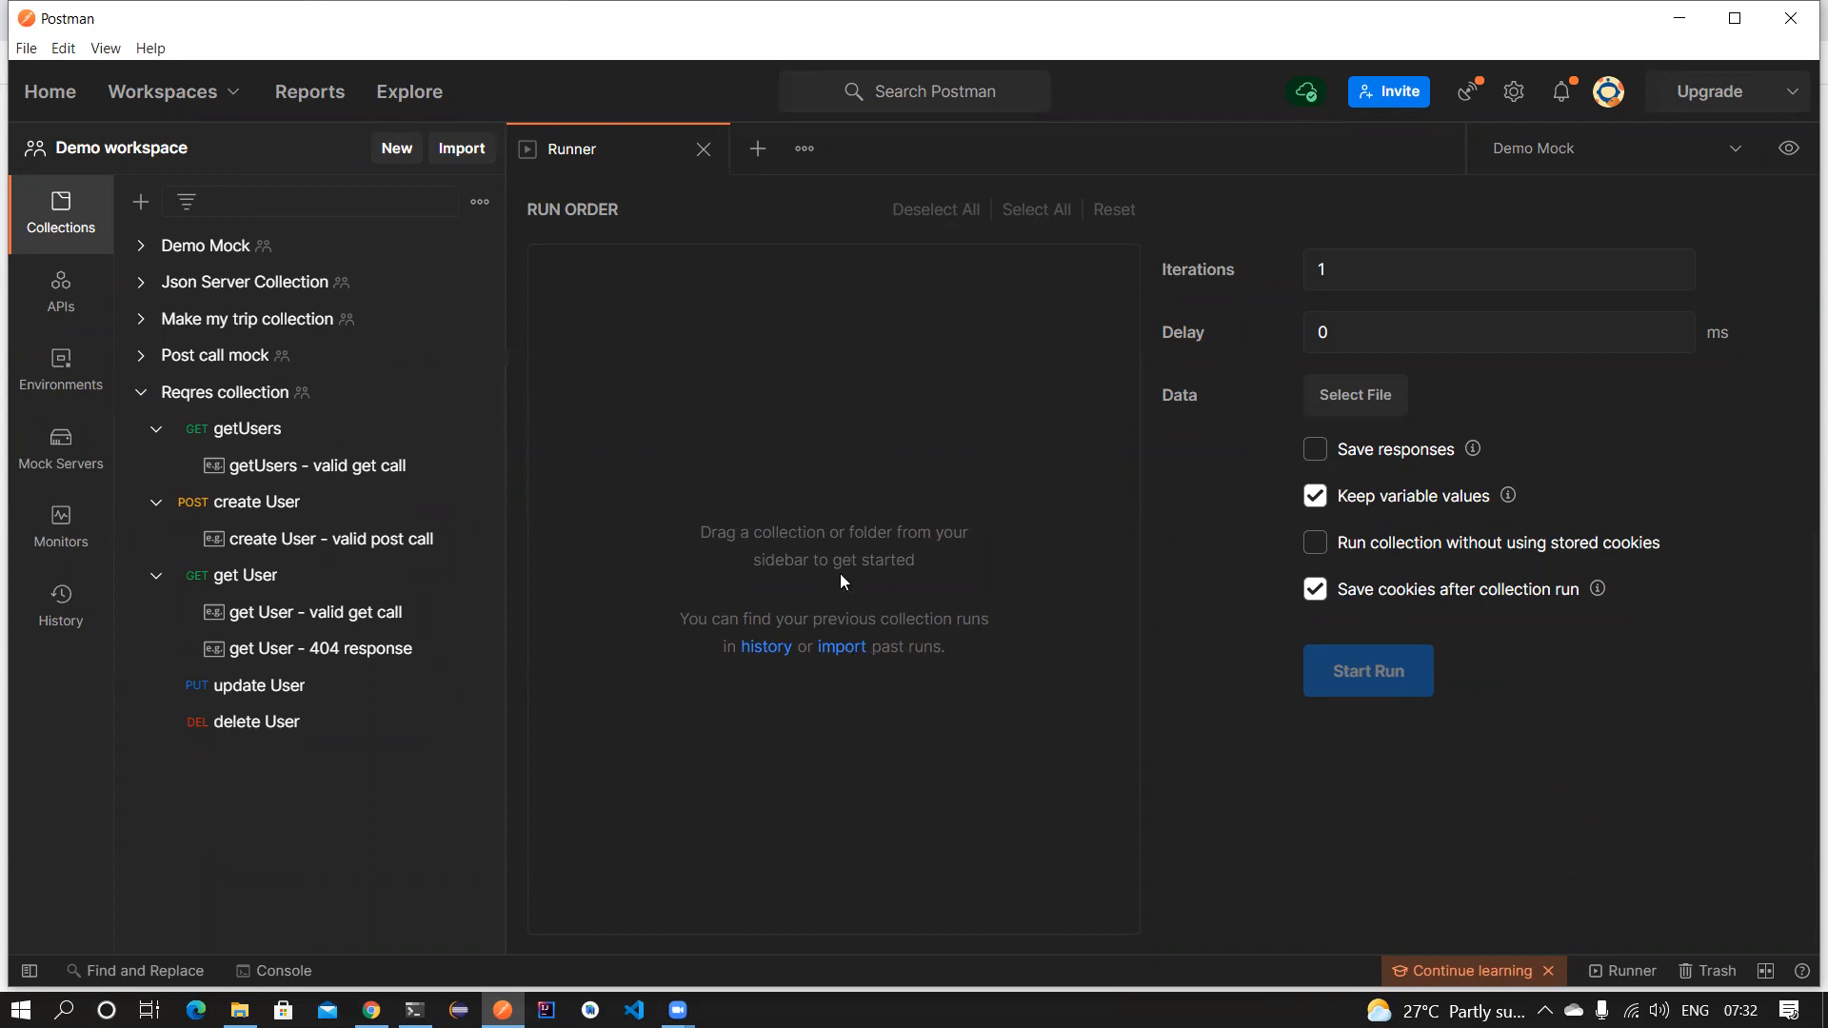
left_click_drag(269, 392, 783, 325)
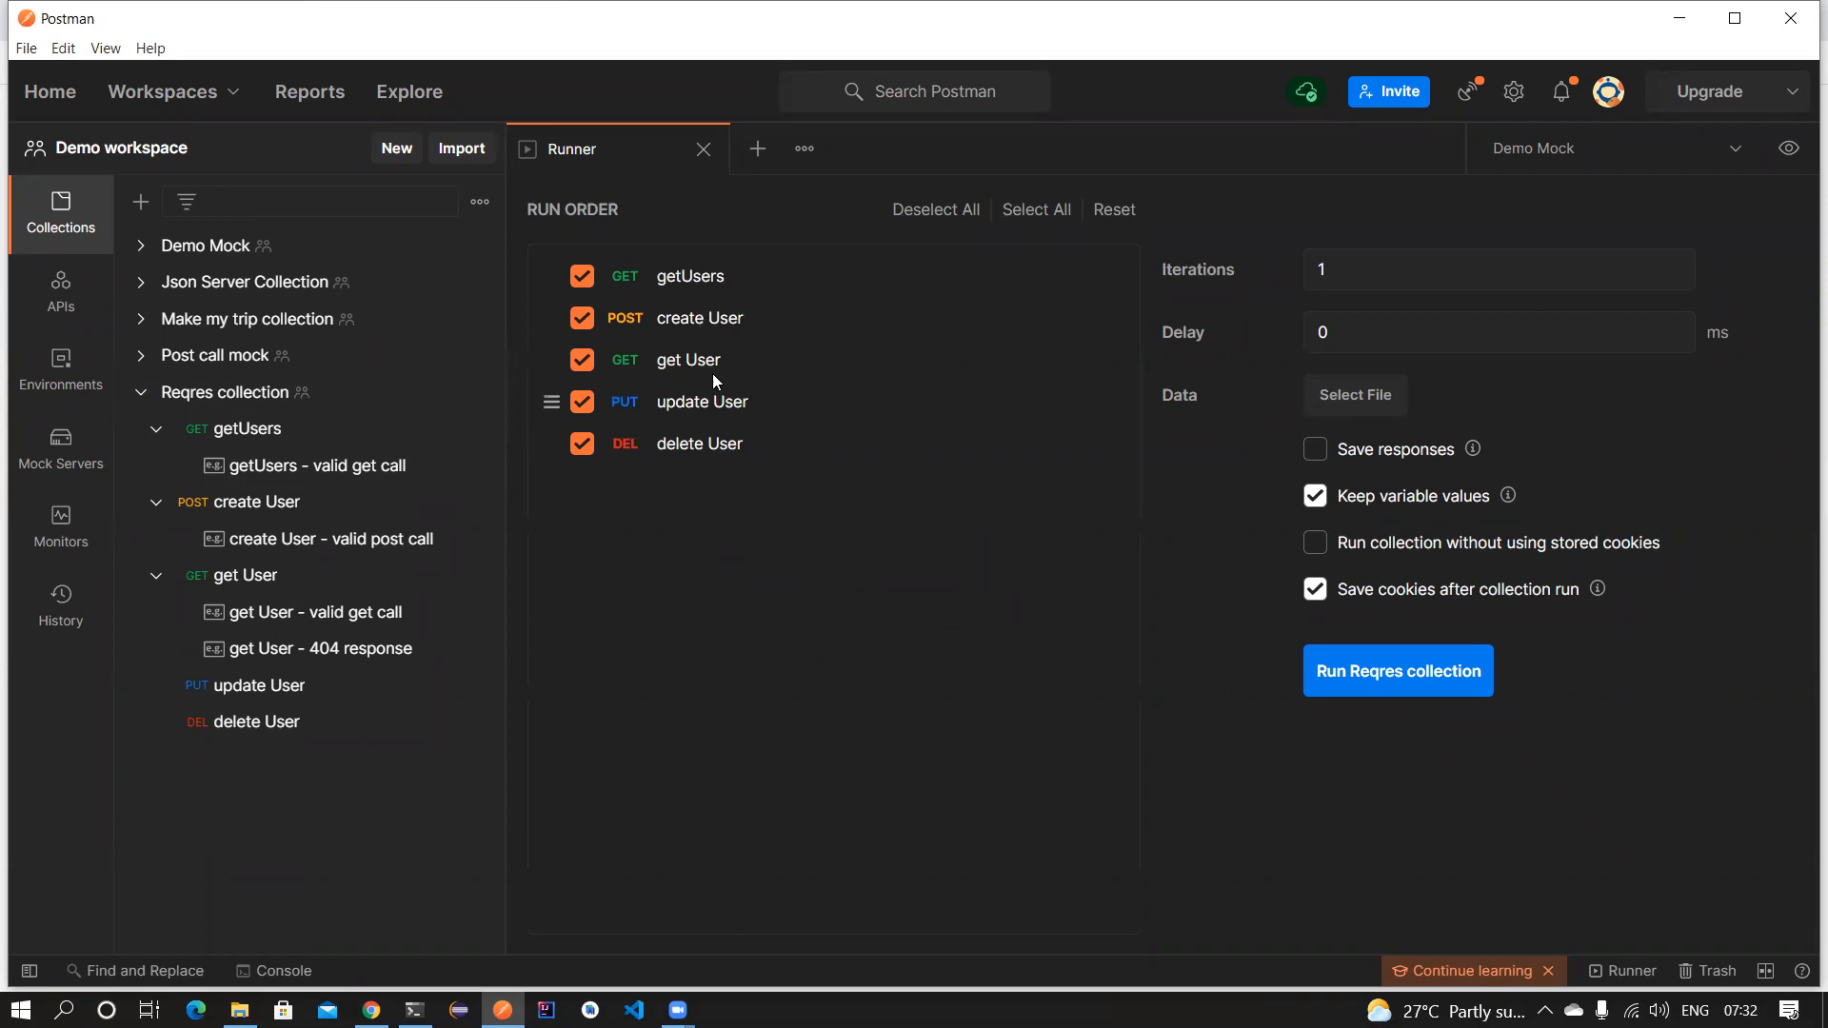
left_click(582, 320)
left_click(582, 360)
left_click(1436, 699)
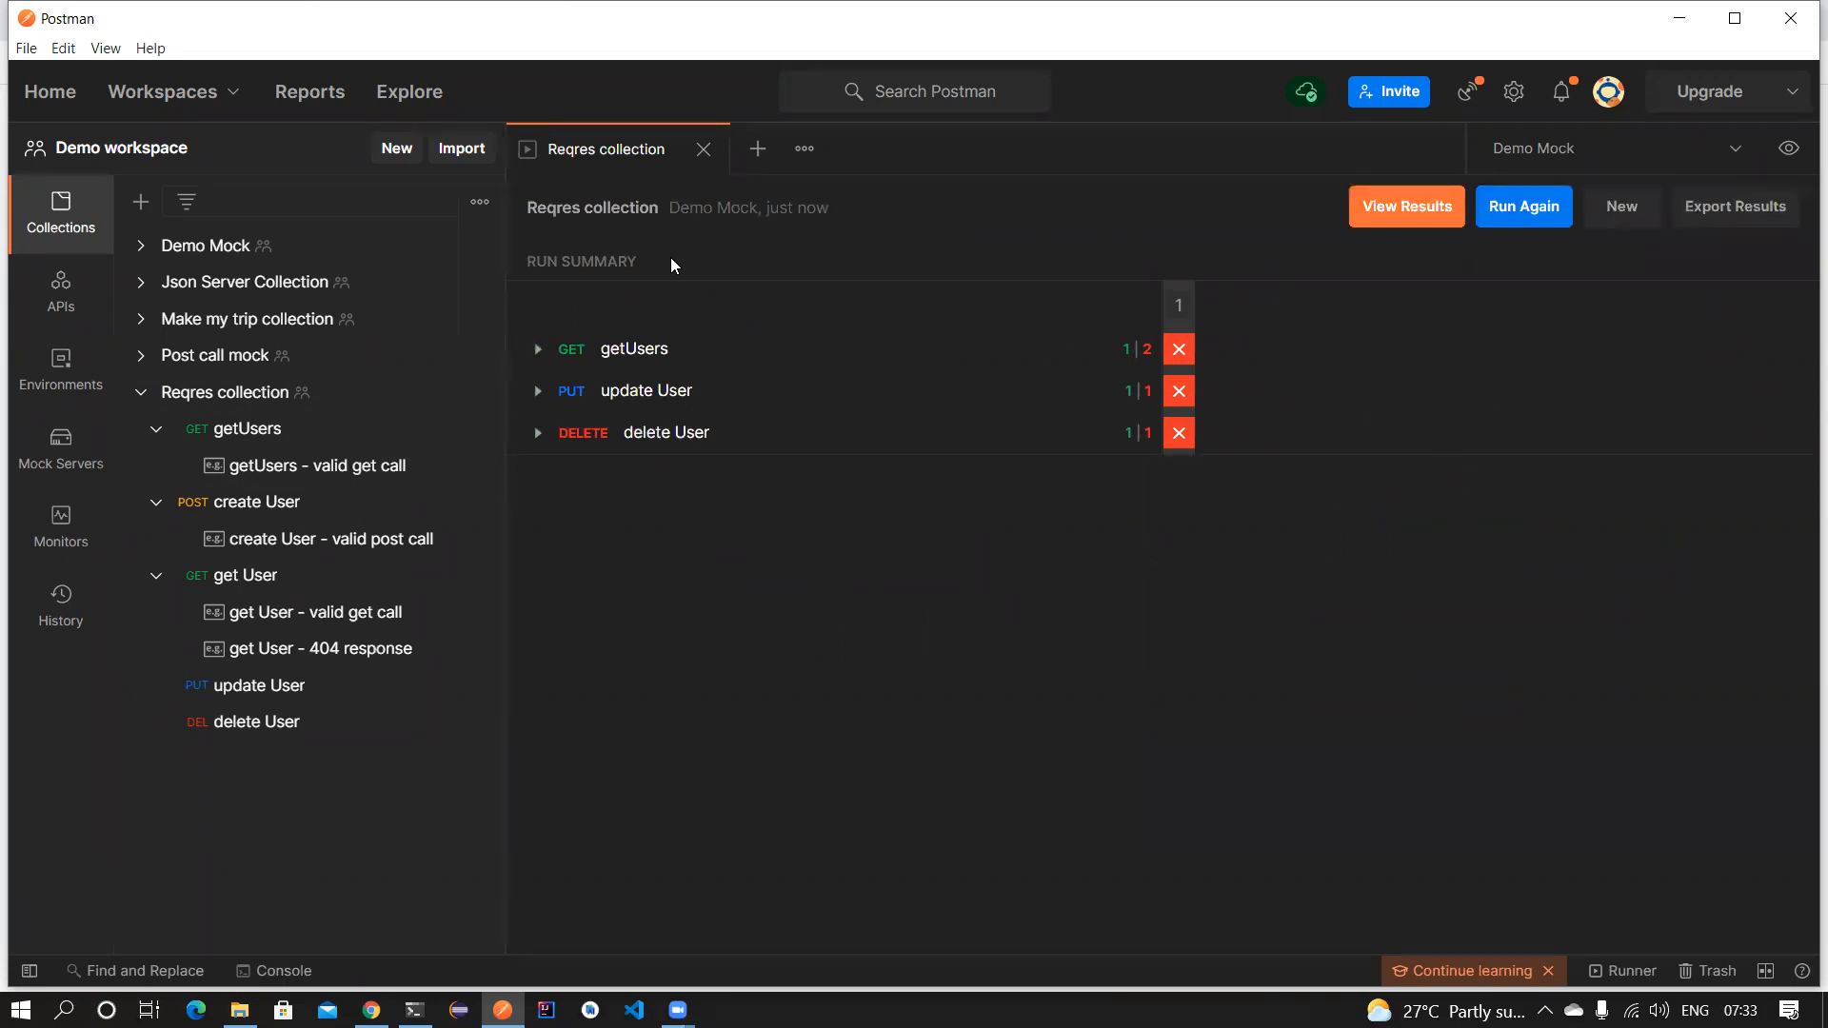
left_click(700, 150)
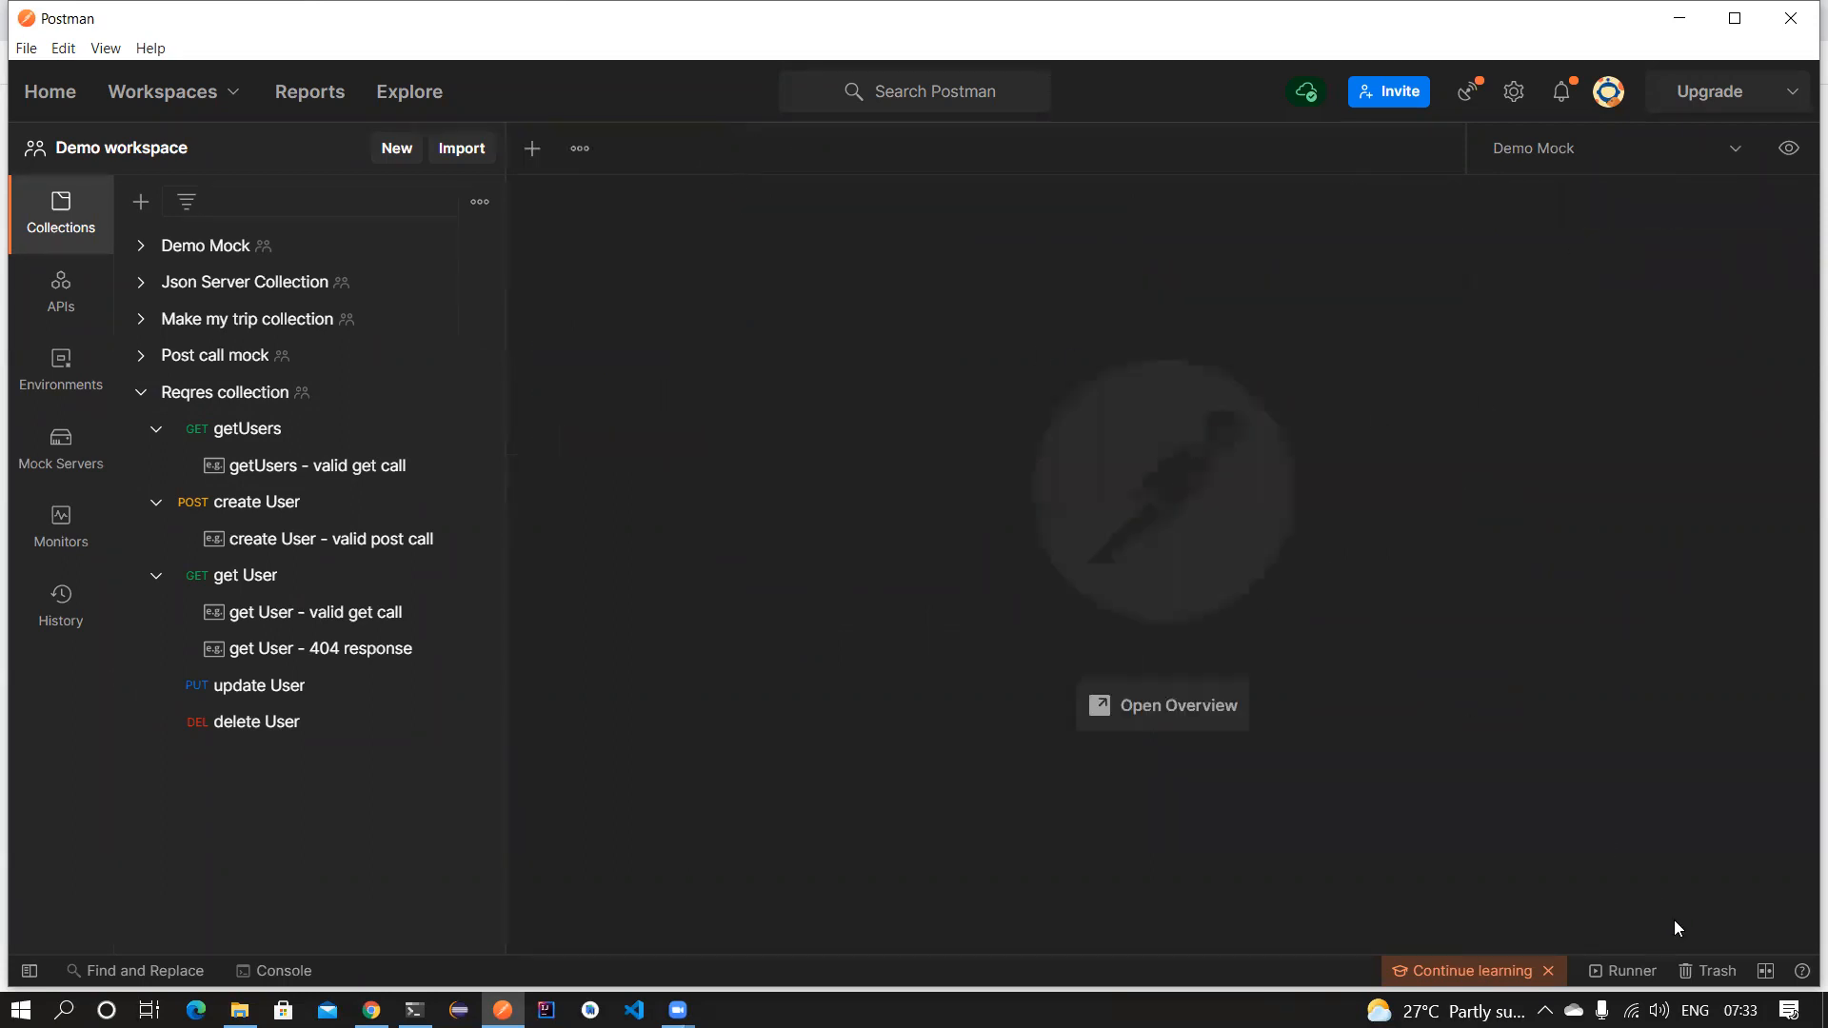
Open a new Runner and load all Reqres collection requests into its run order.
left_click(1632, 971)
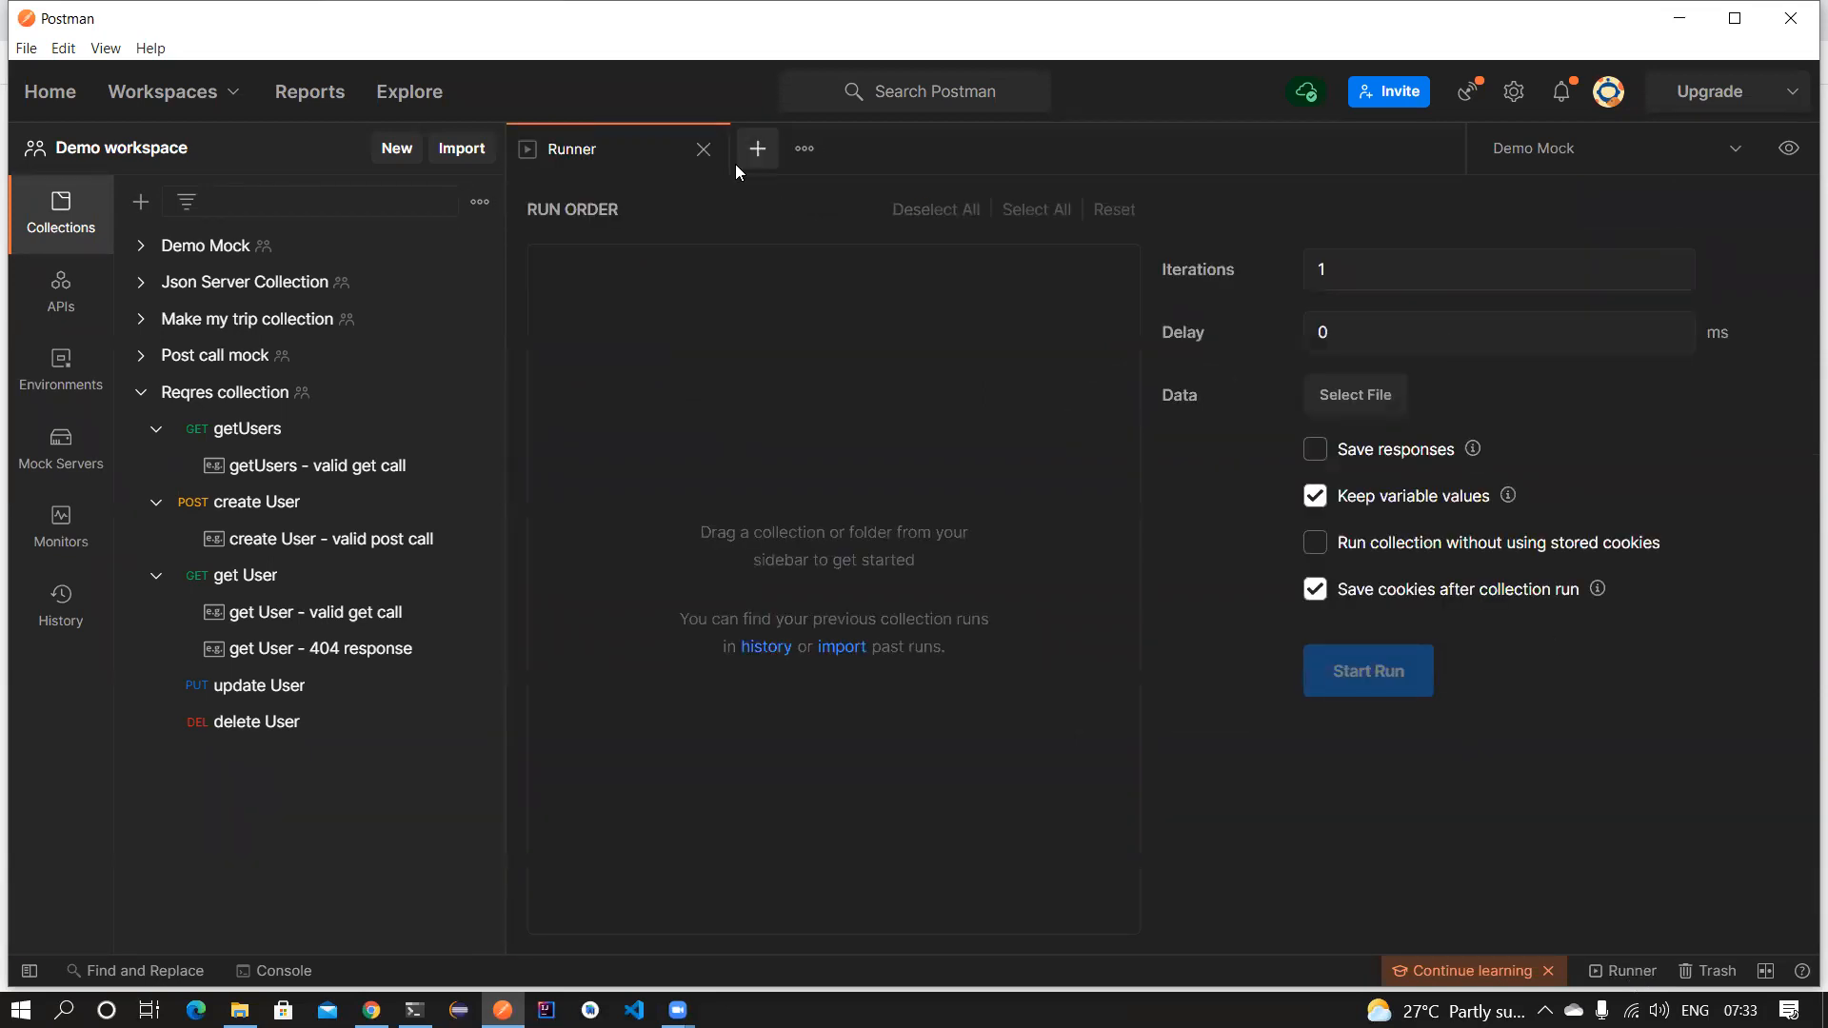
left_click(703, 149)
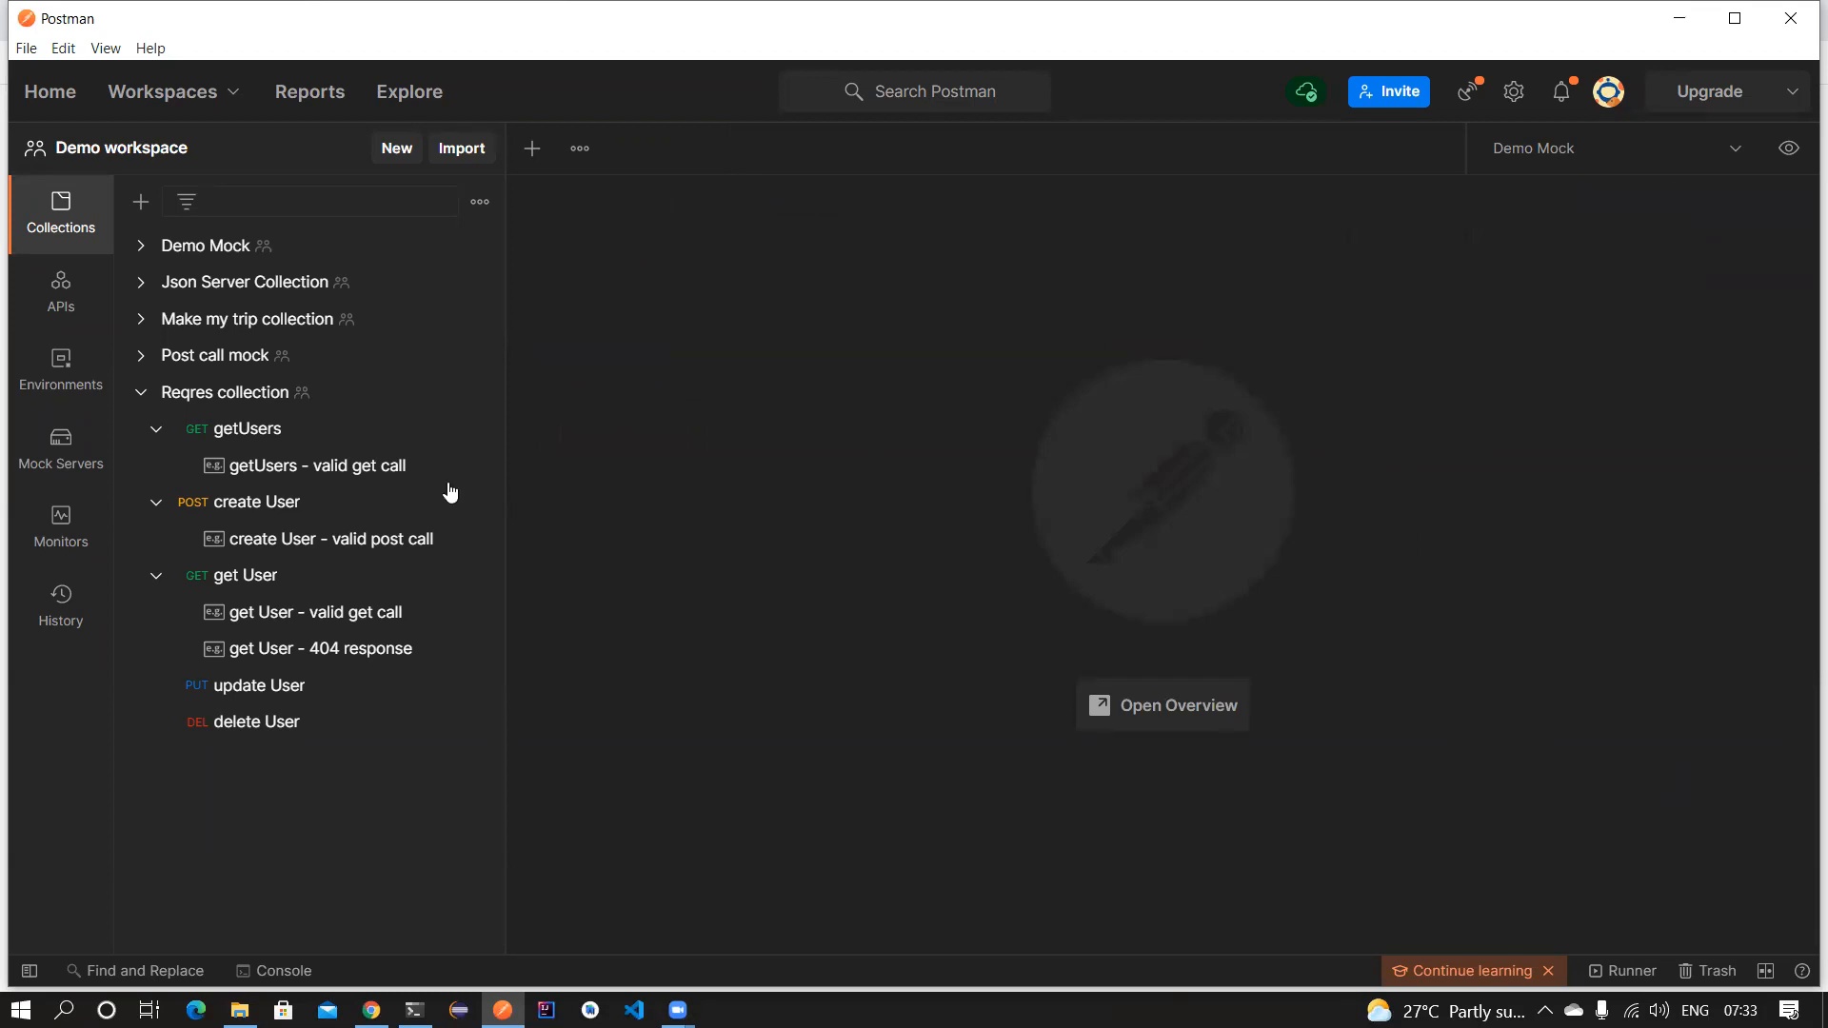
left_click(1632, 971)
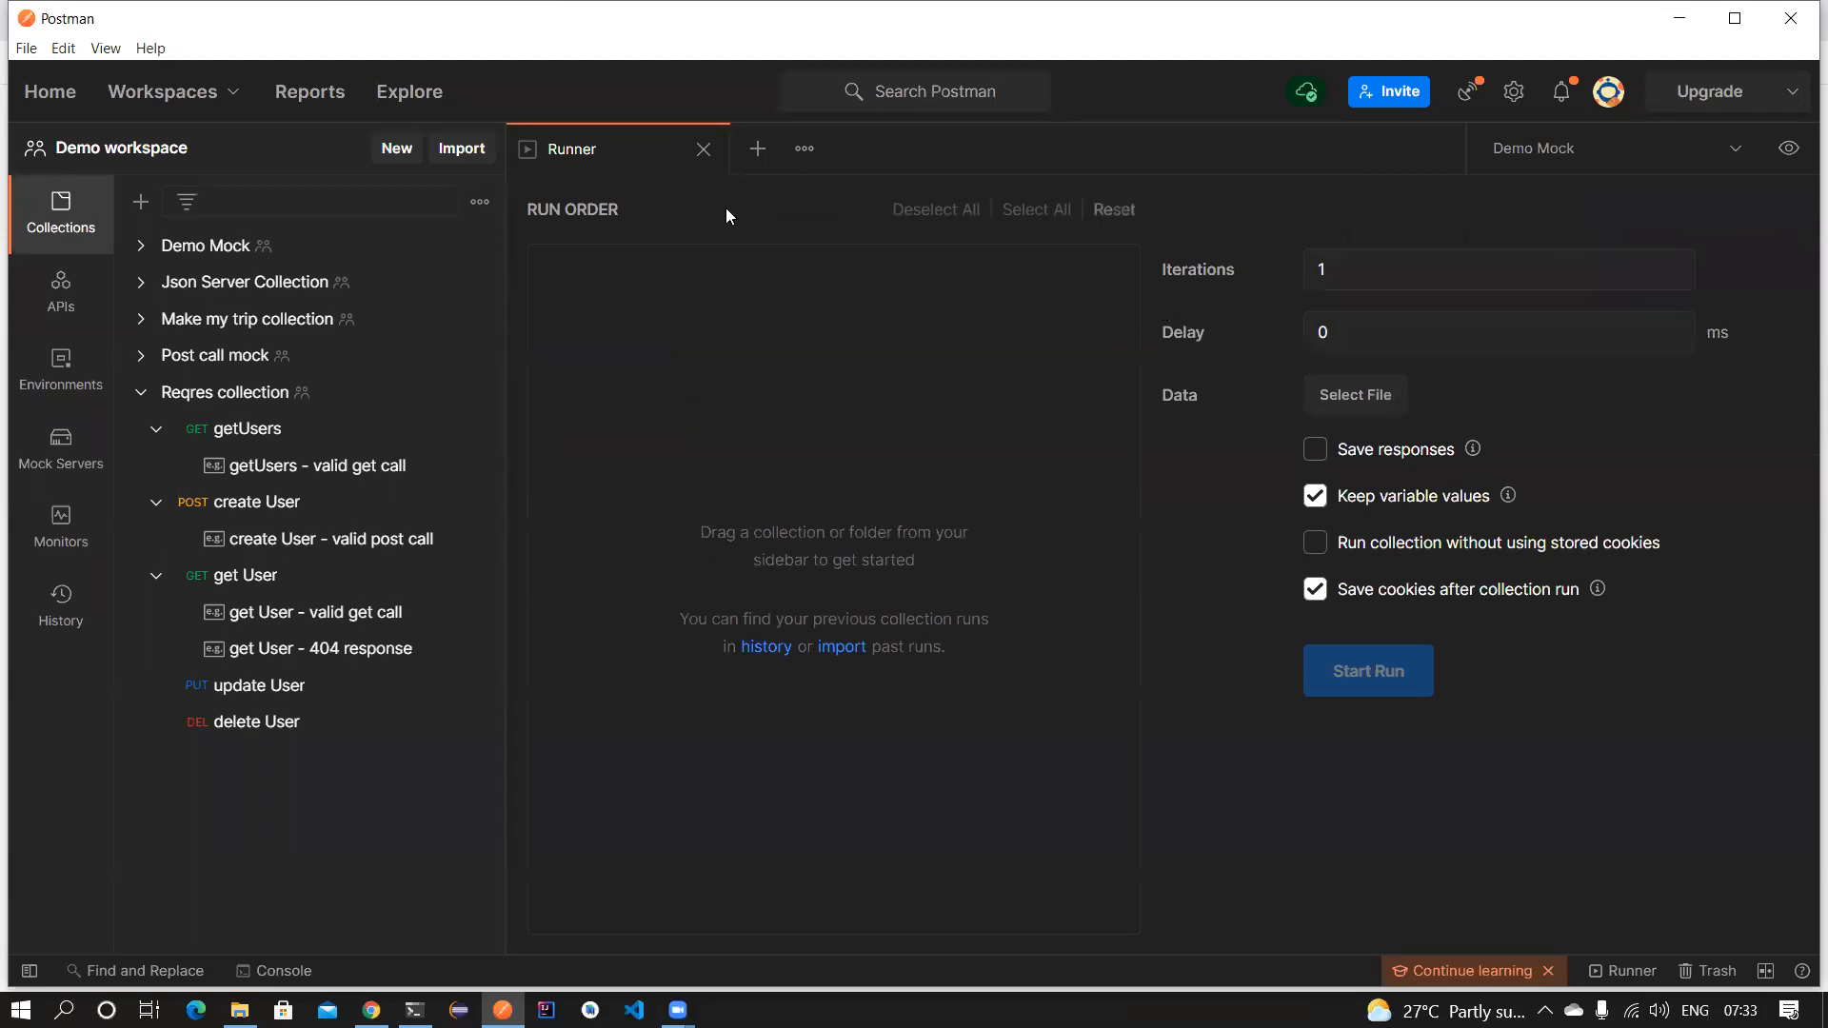
left_click_drag(376, 430, 840, 299)
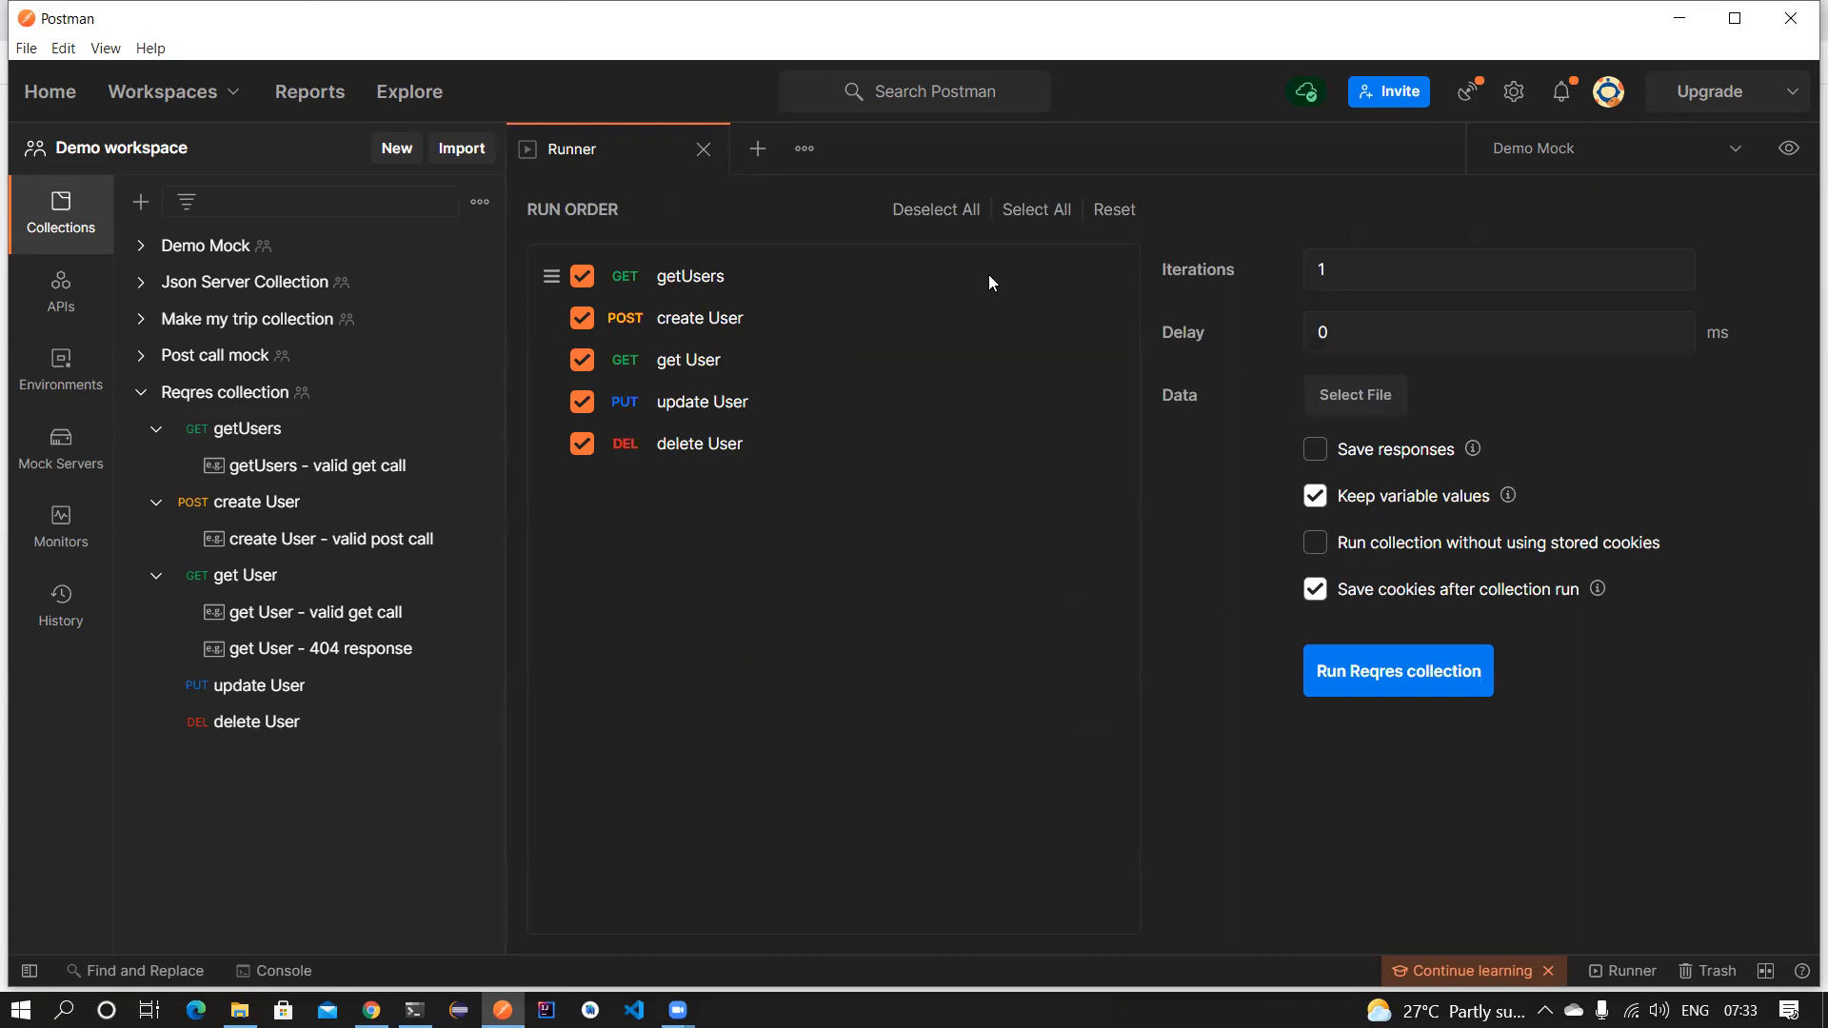
Set the delay between requests to 1000 ms and close the Runner without starting the run.
left_click_drag(1359, 330, 1304, 329)
type("1000")
left_click_drag(1357, 332, 1314, 331)
left_click(1731, 326)
left_click(704, 150)
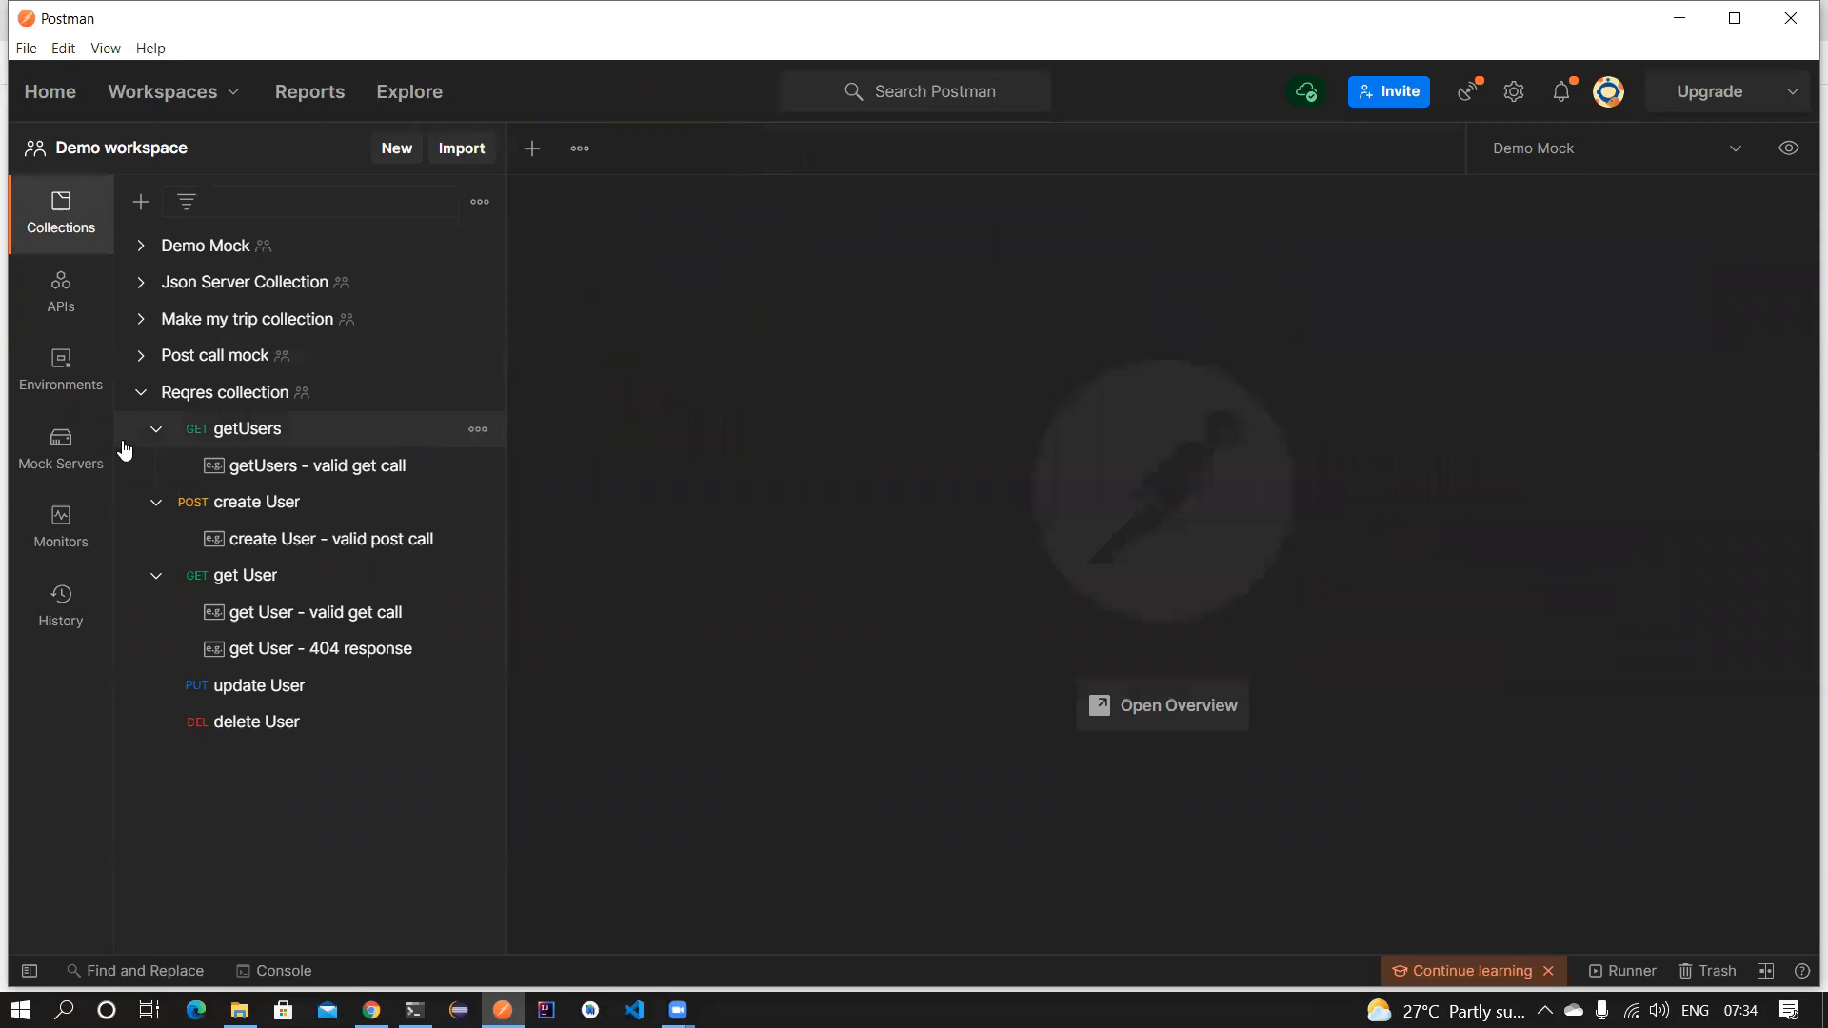
left_click(140, 392)
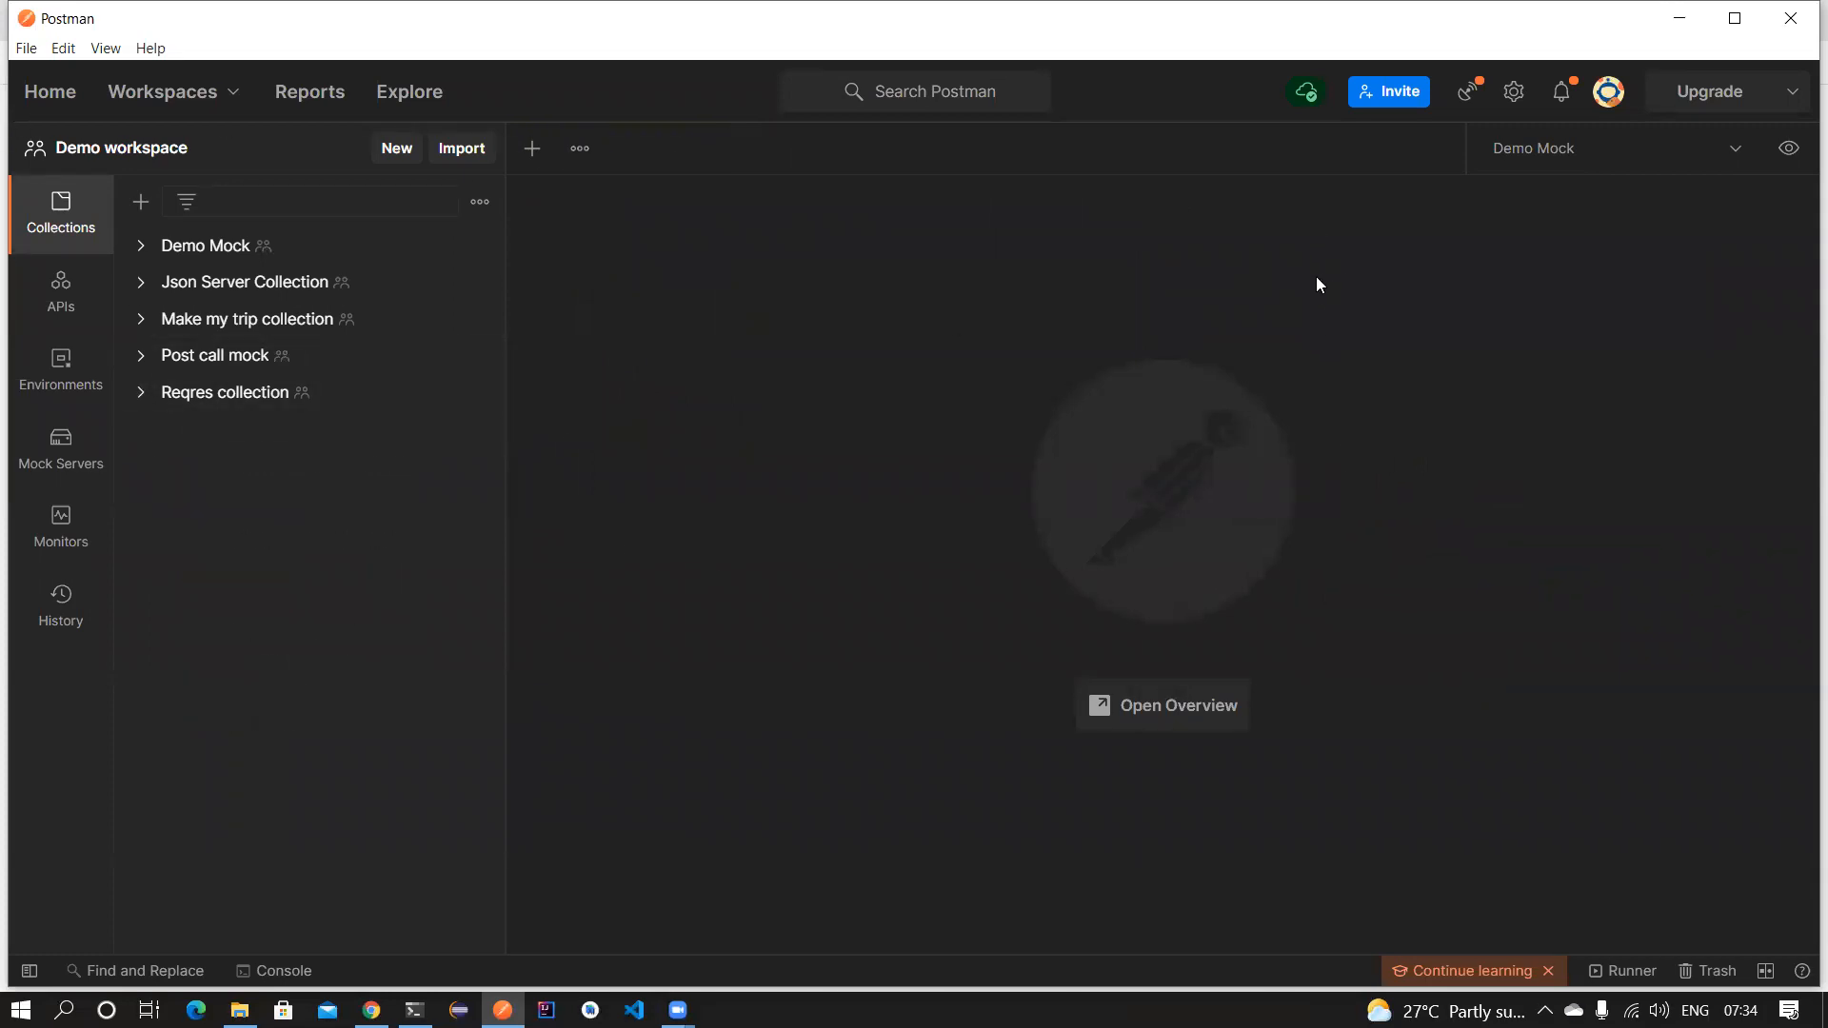
Switch to Chrome, close the mock server ping page and select "Web service Client" on the Postman slide.
left_click(1679, 19)
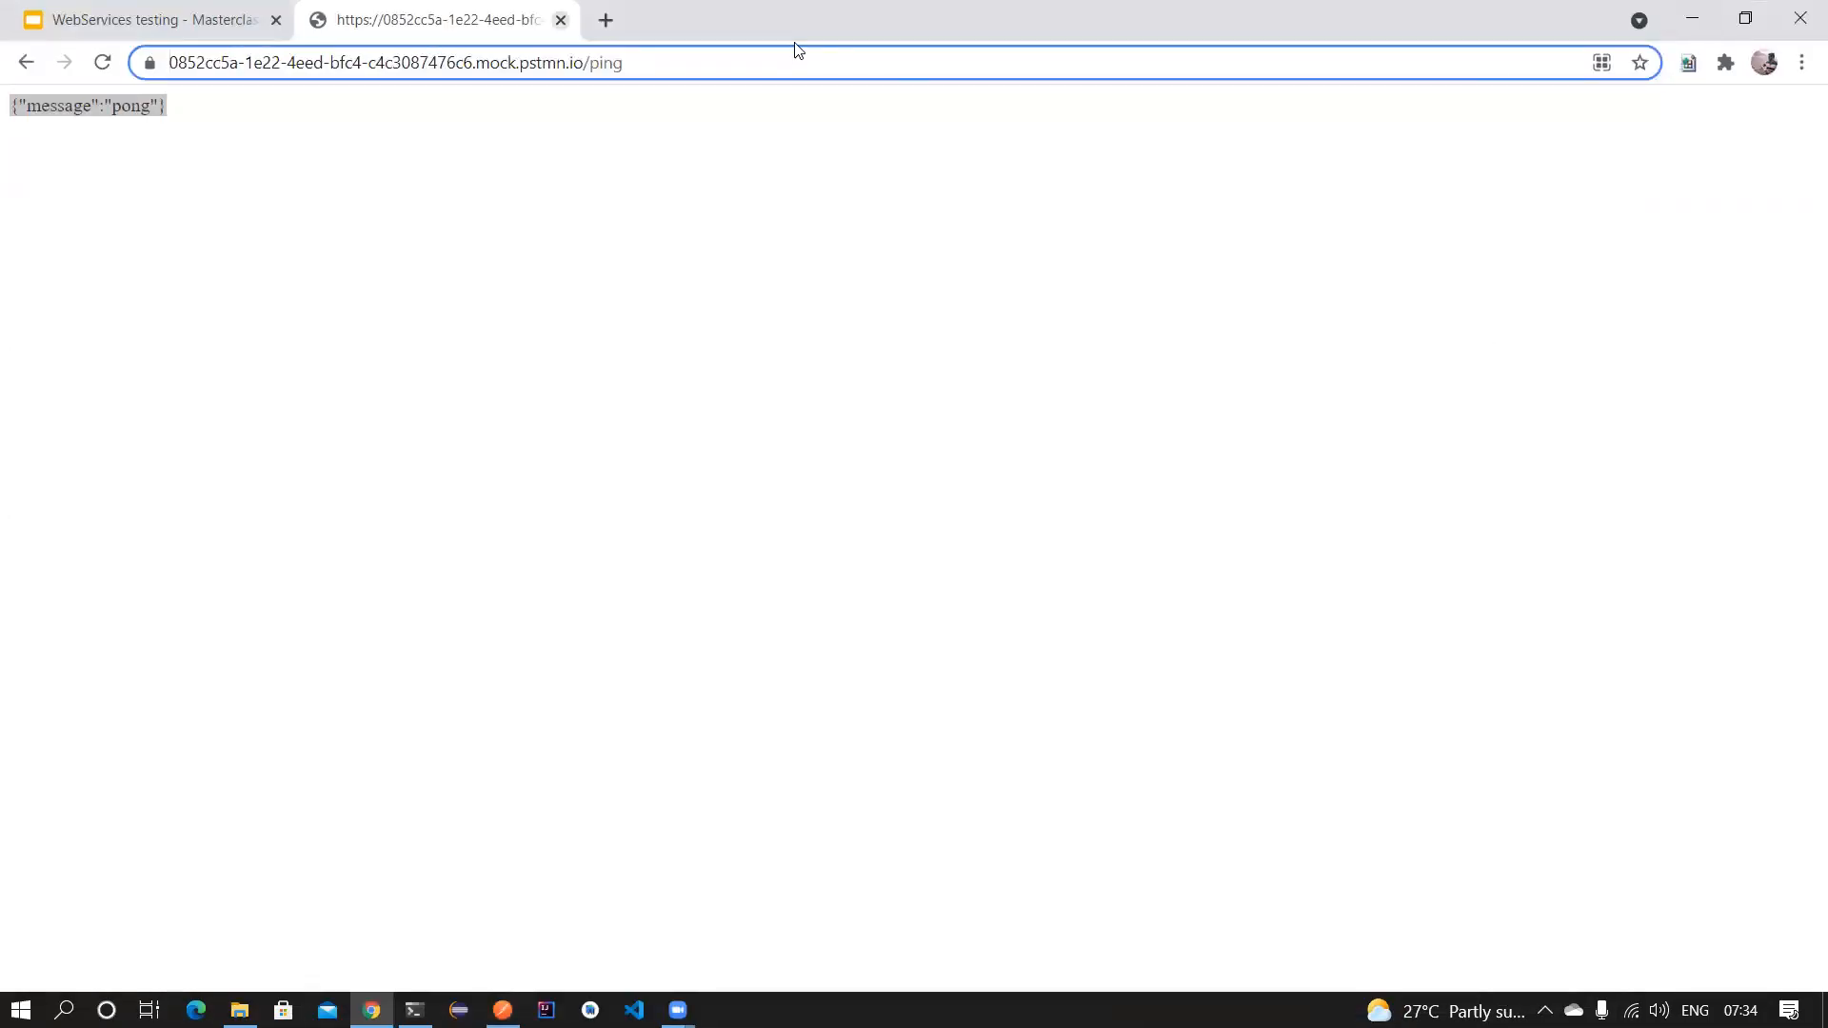
left_click(560, 20)
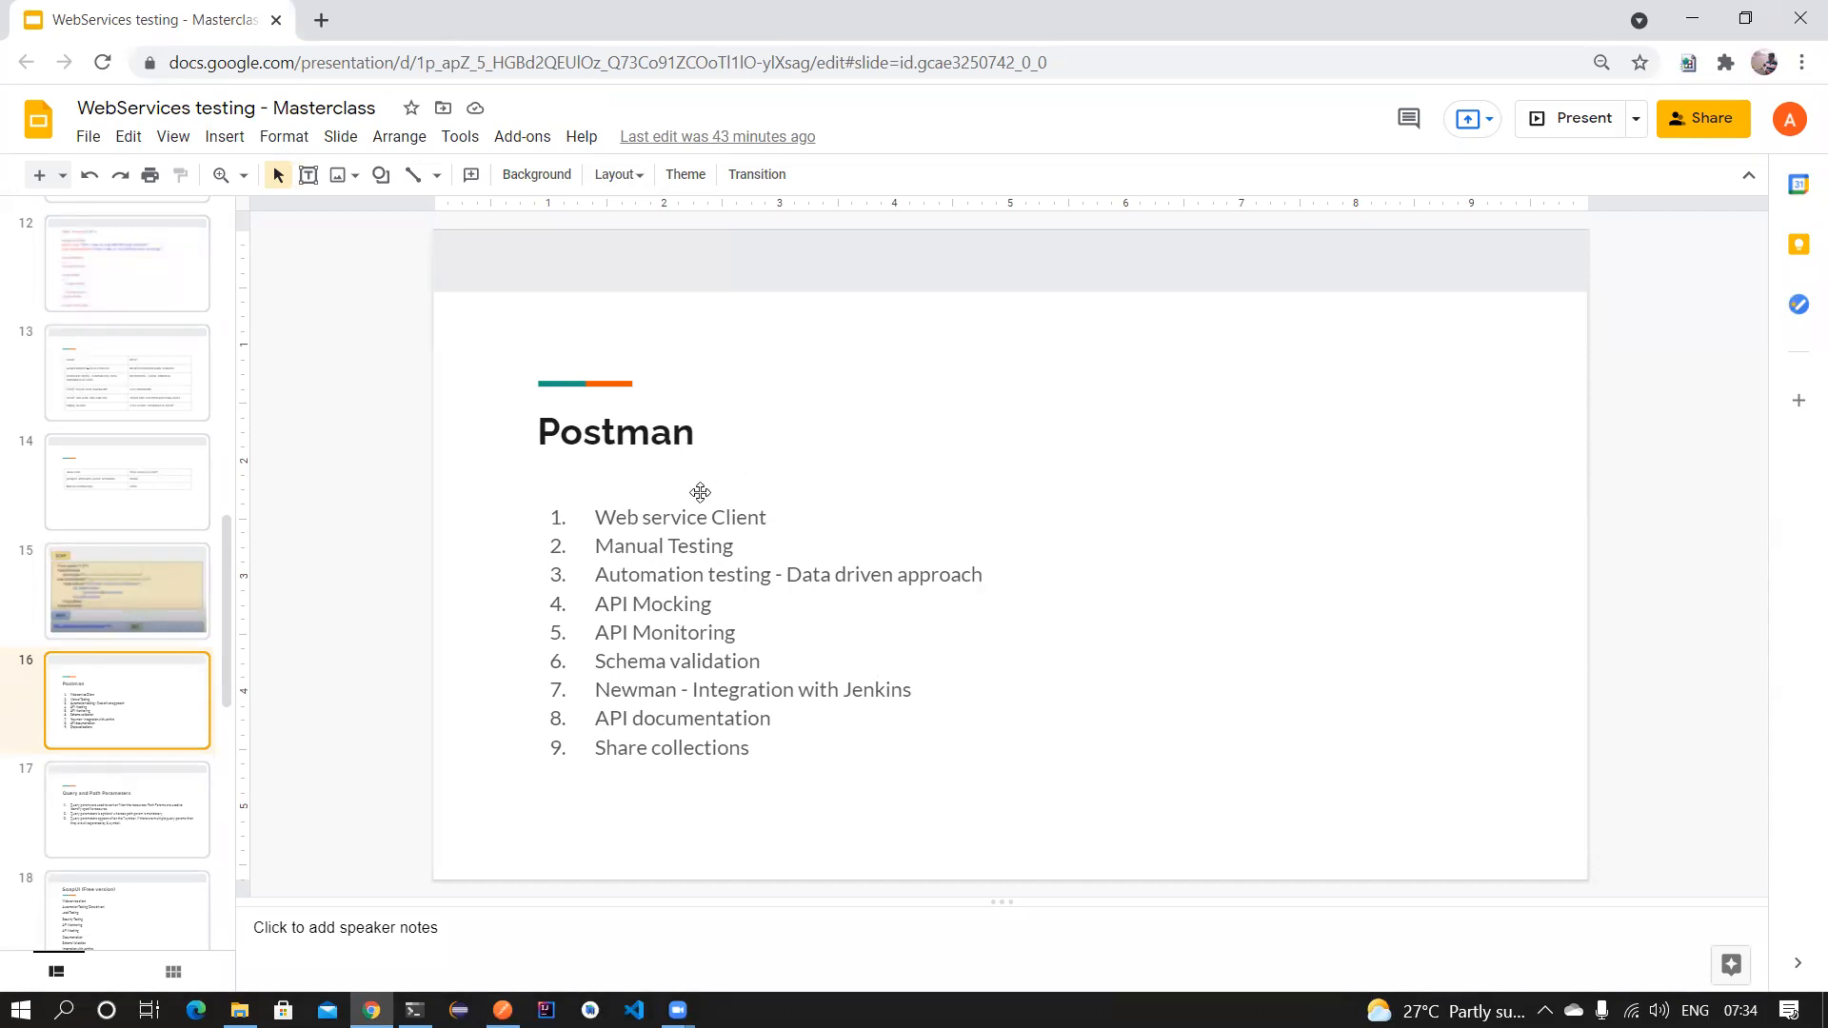
left_click_drag(768, 517, 596, 515)
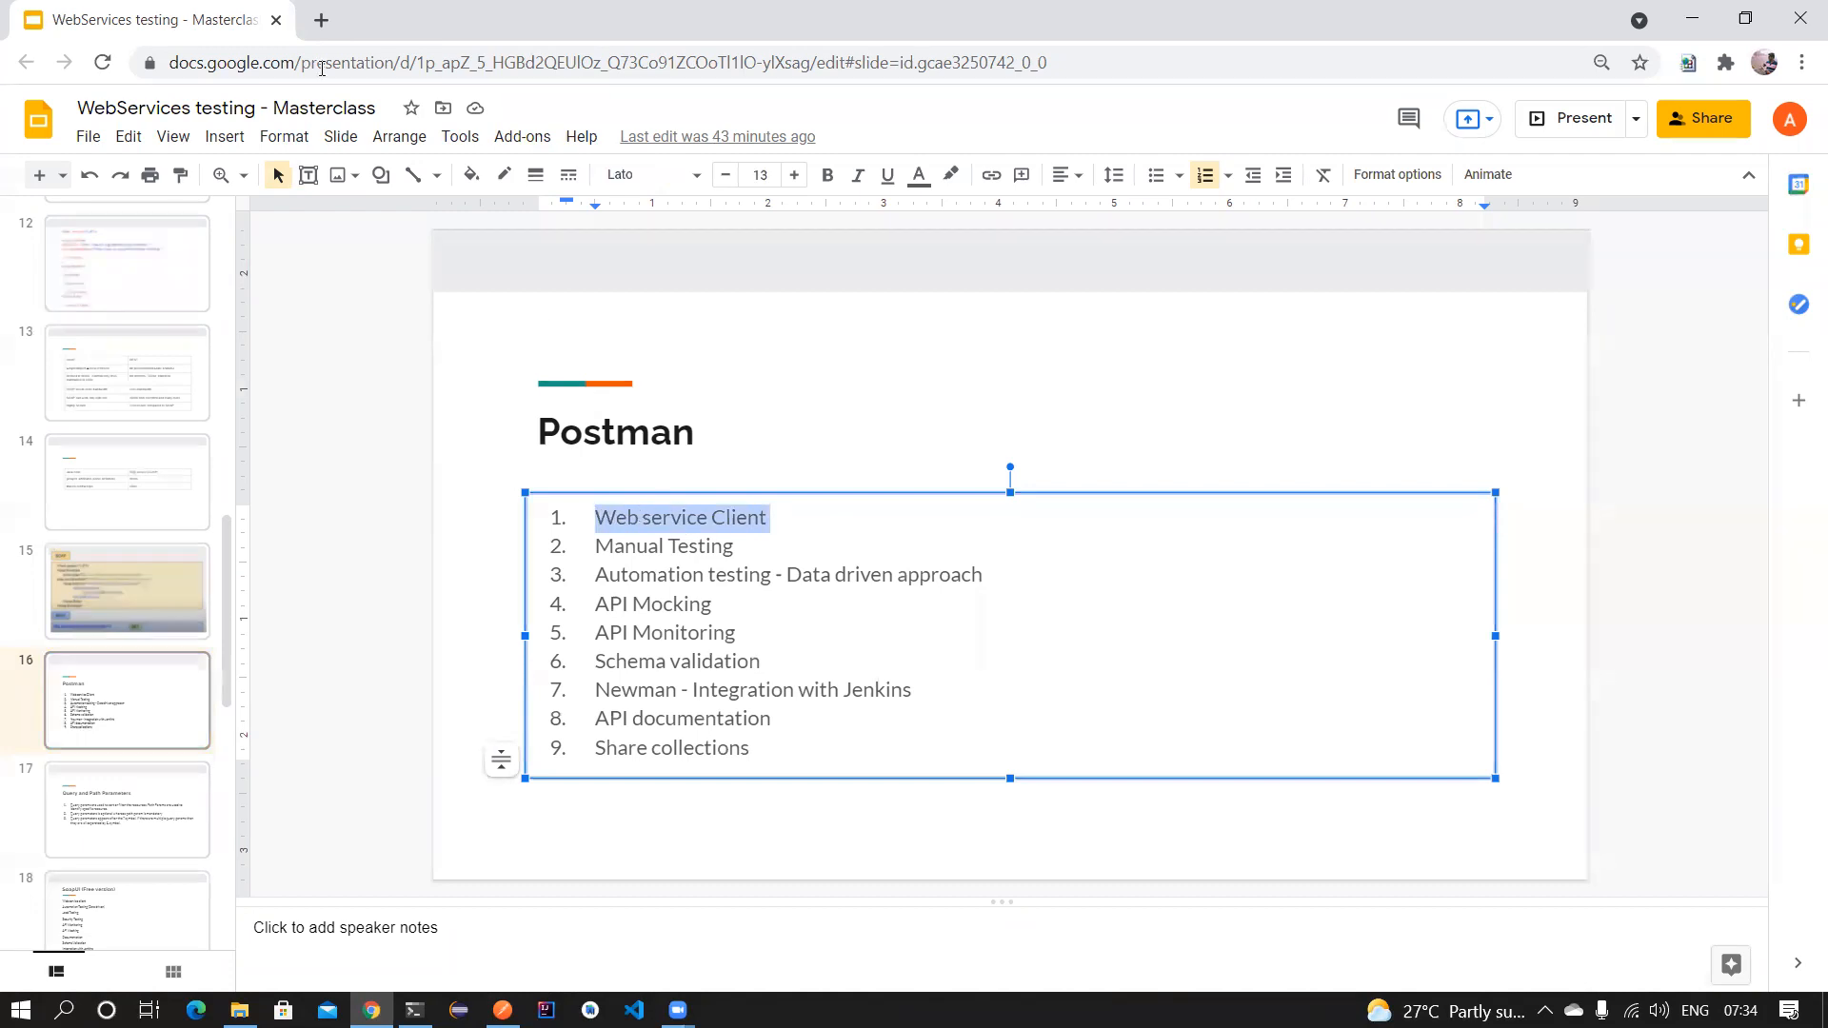
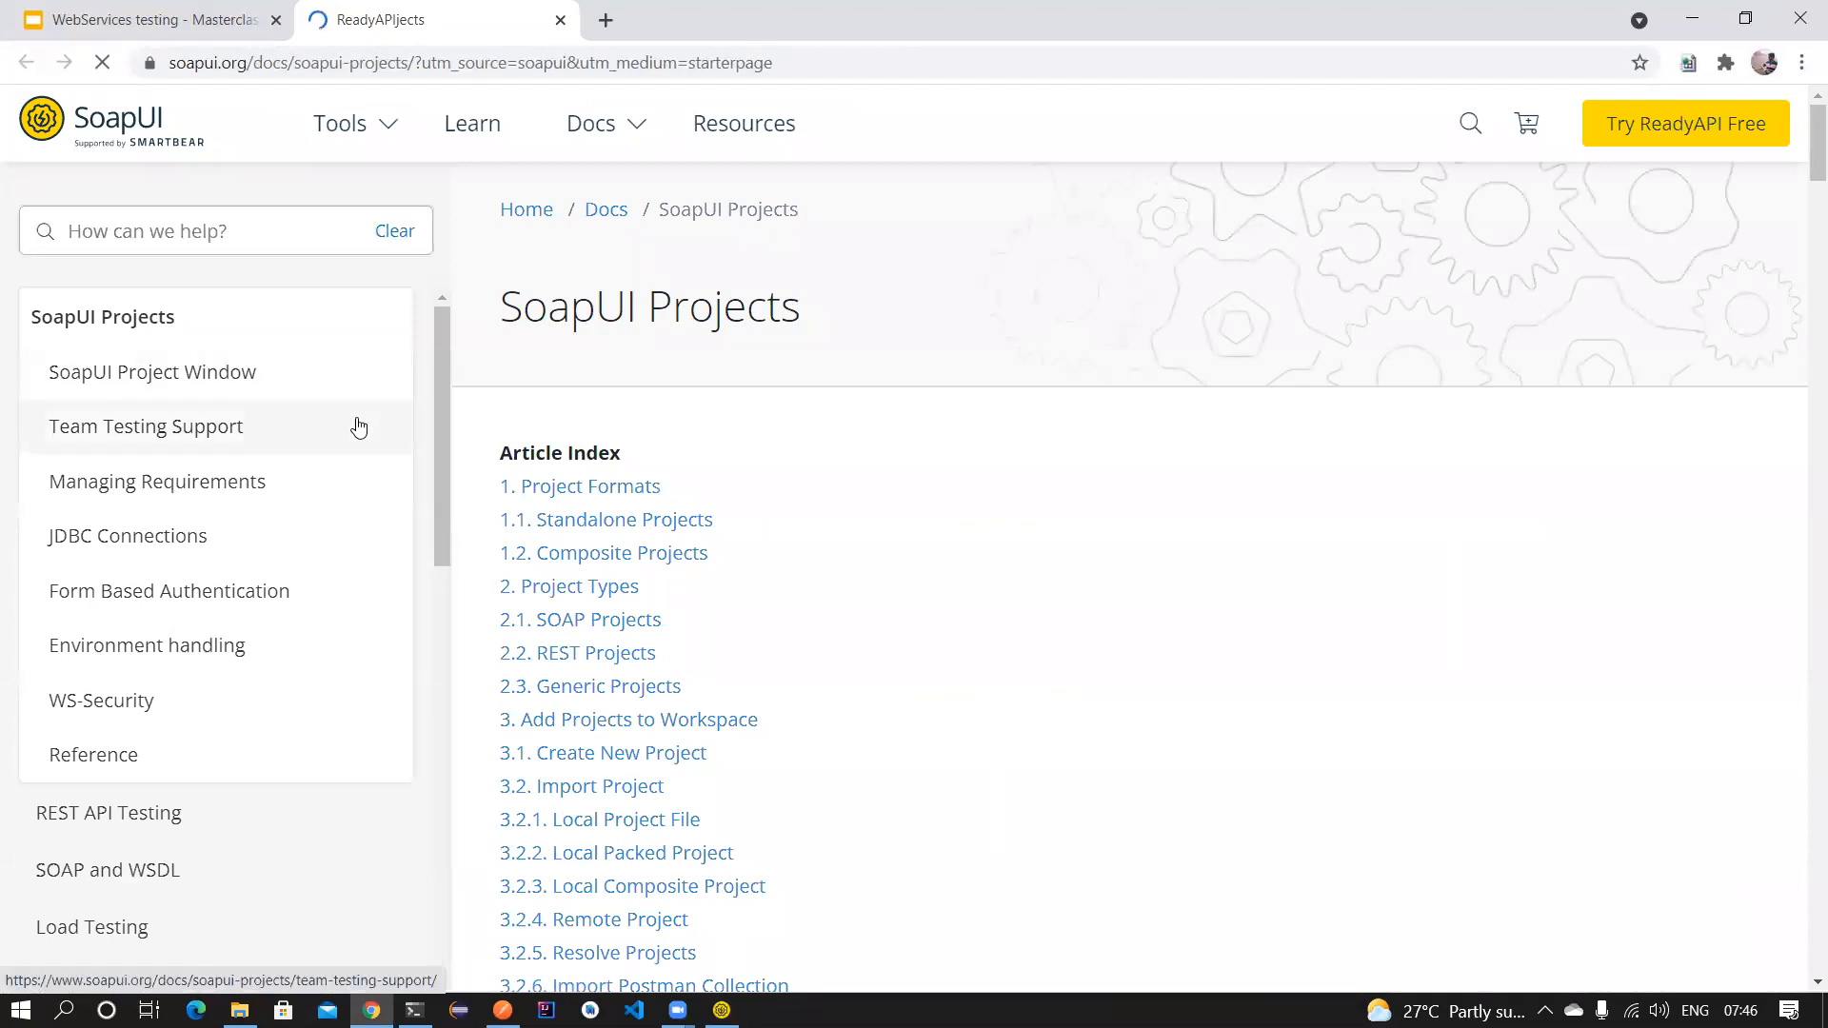
Read through the SoapUI Projects documentation from the article index to the Resource Root Examples section.
scroll(355, 421, "down", 2)
scroll(371, 465, "up", 2)
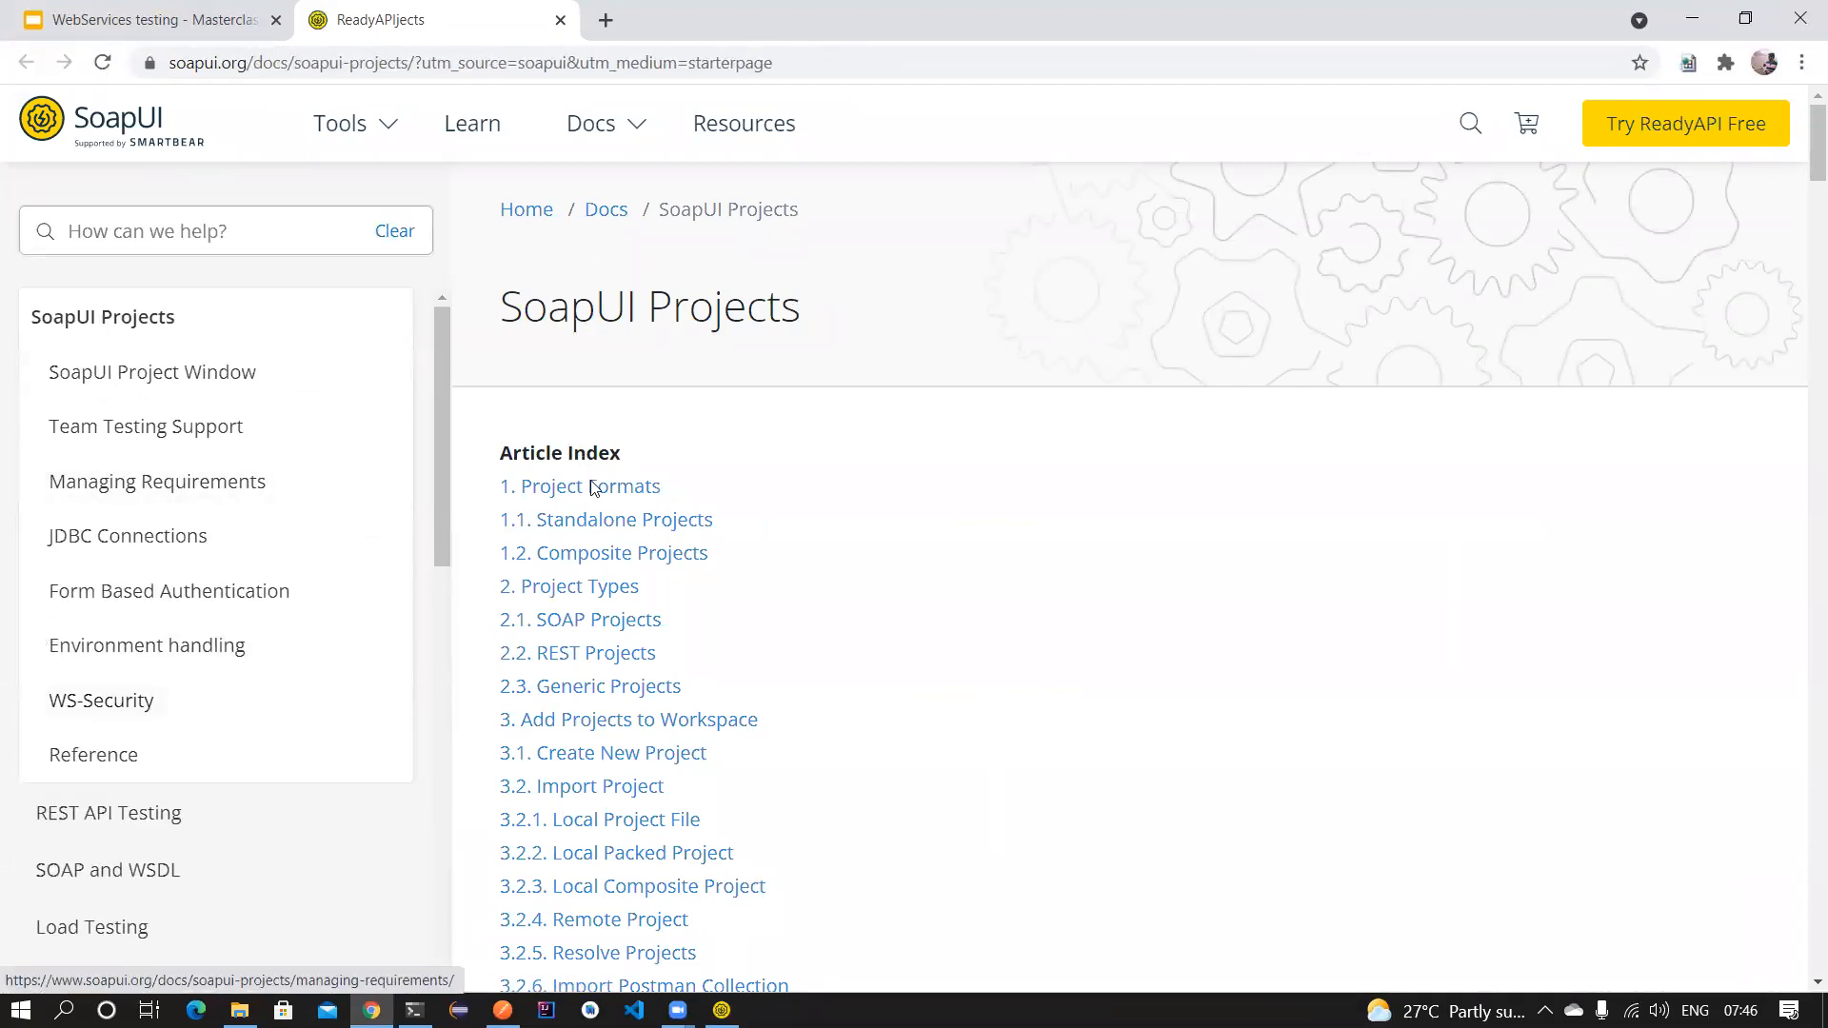
scroll(738, 618, "down", 10)
scroll(738, 618, "down", 15)
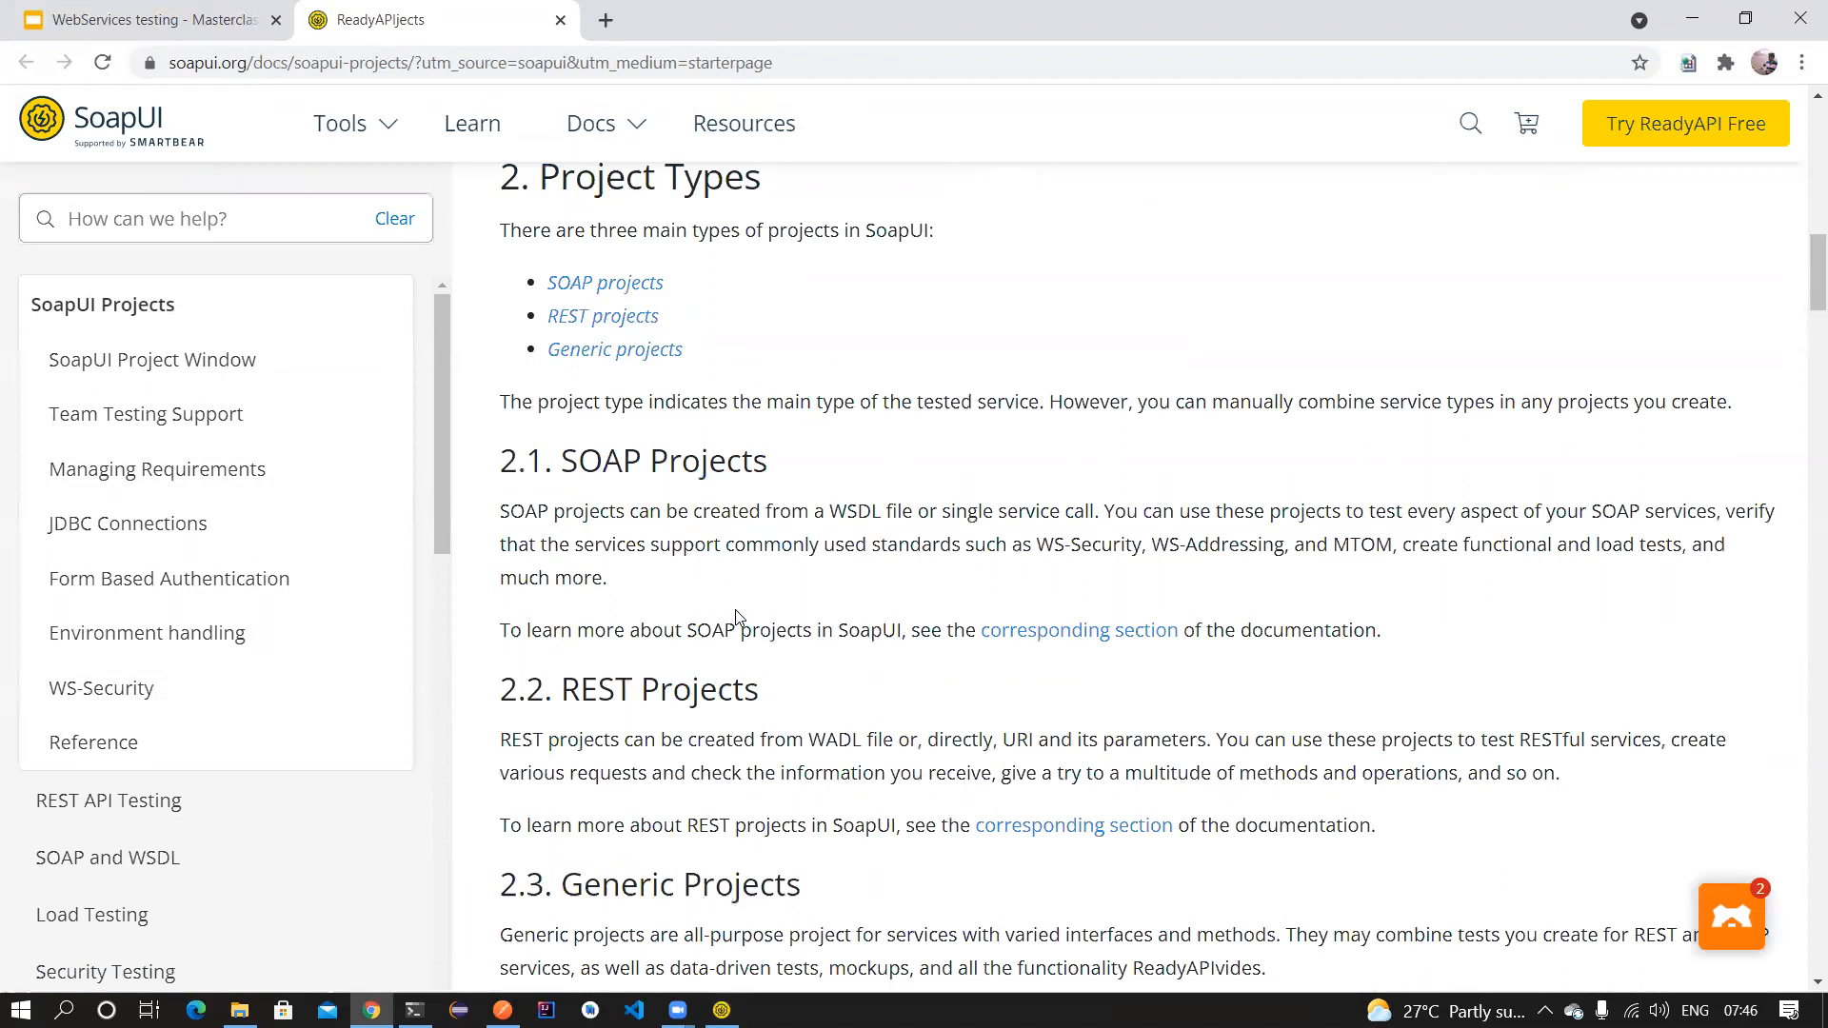
scroll(738, 612, "down", 8)
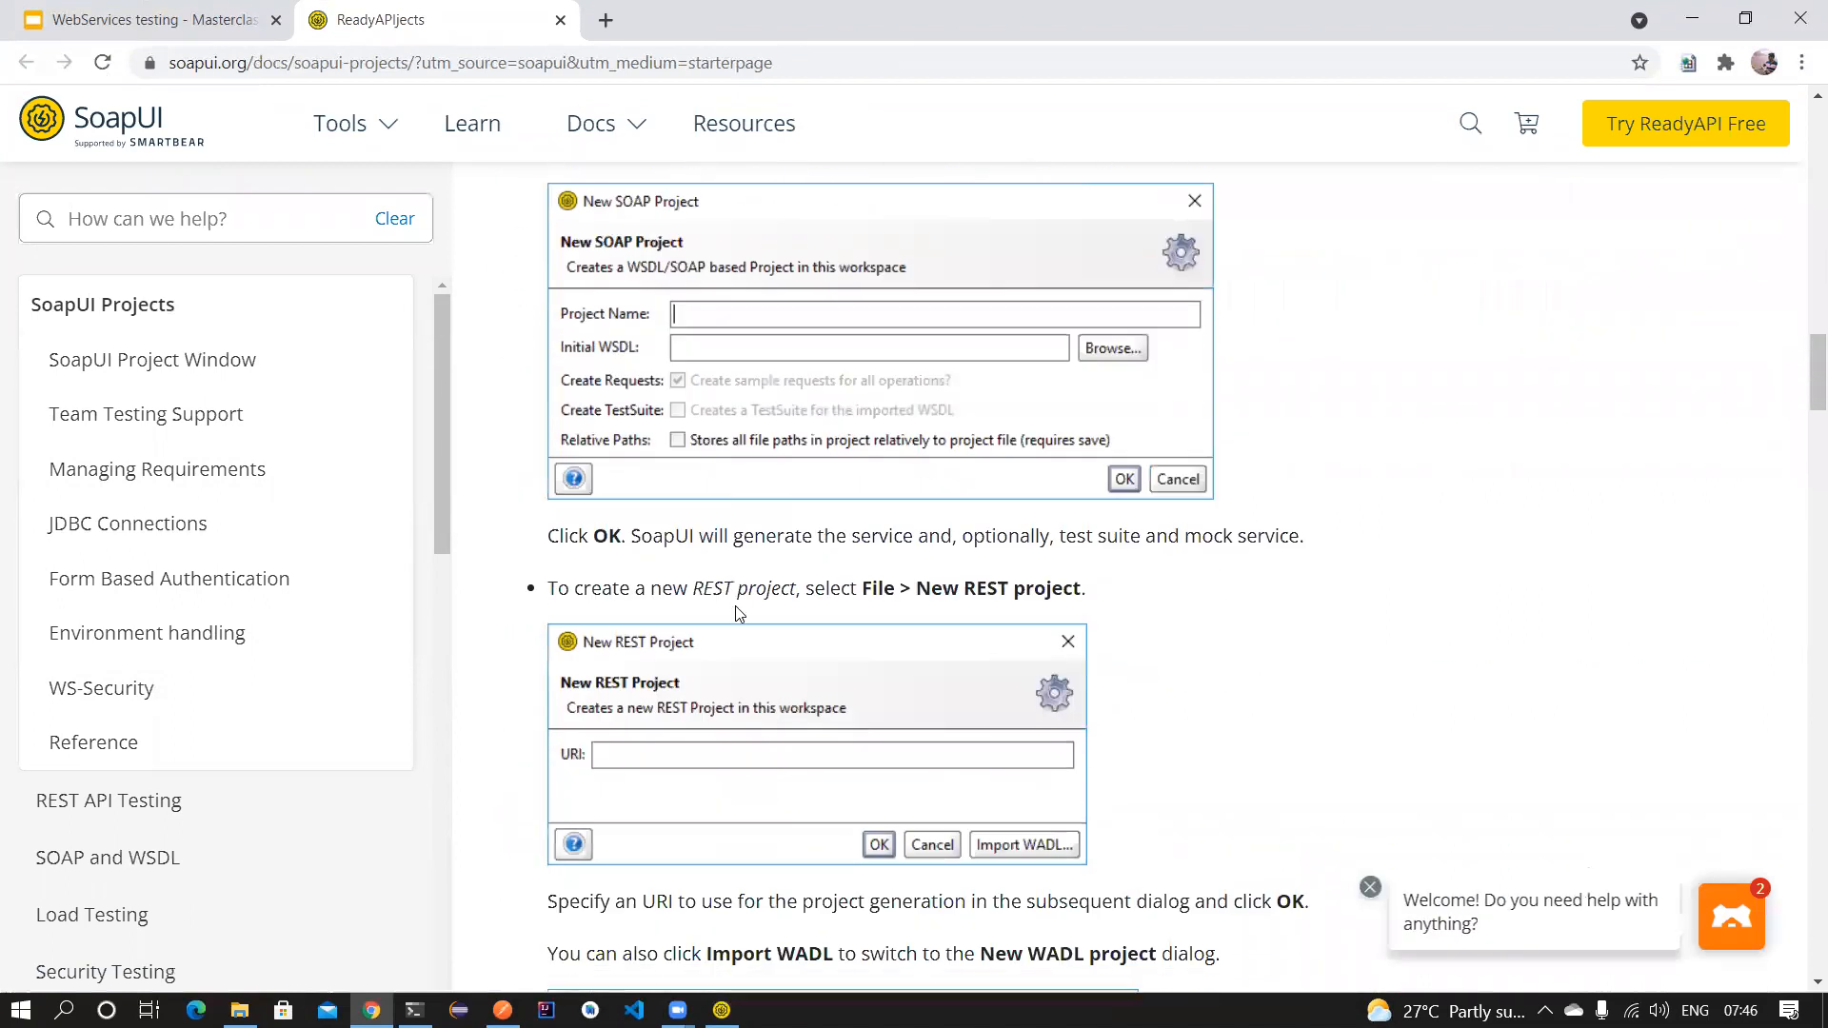
scroll(596, 508, "down", 13)
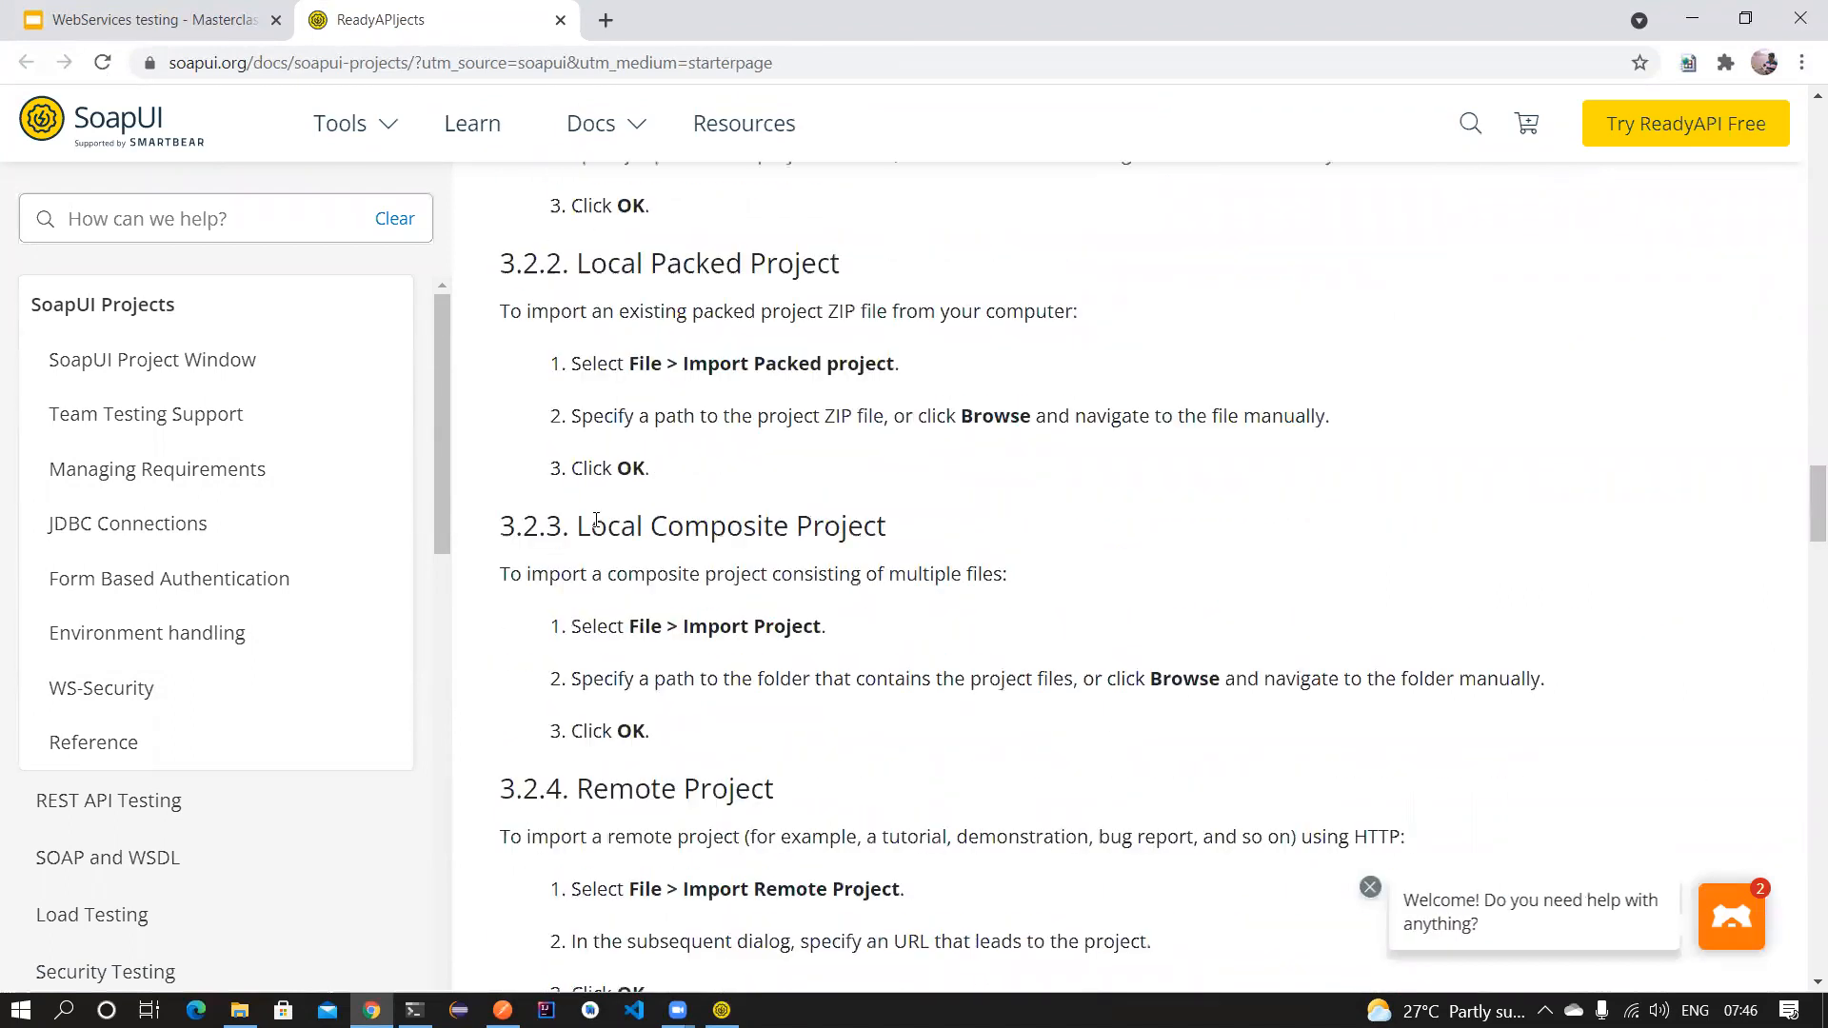
scroll(596, 519, "down", 6)
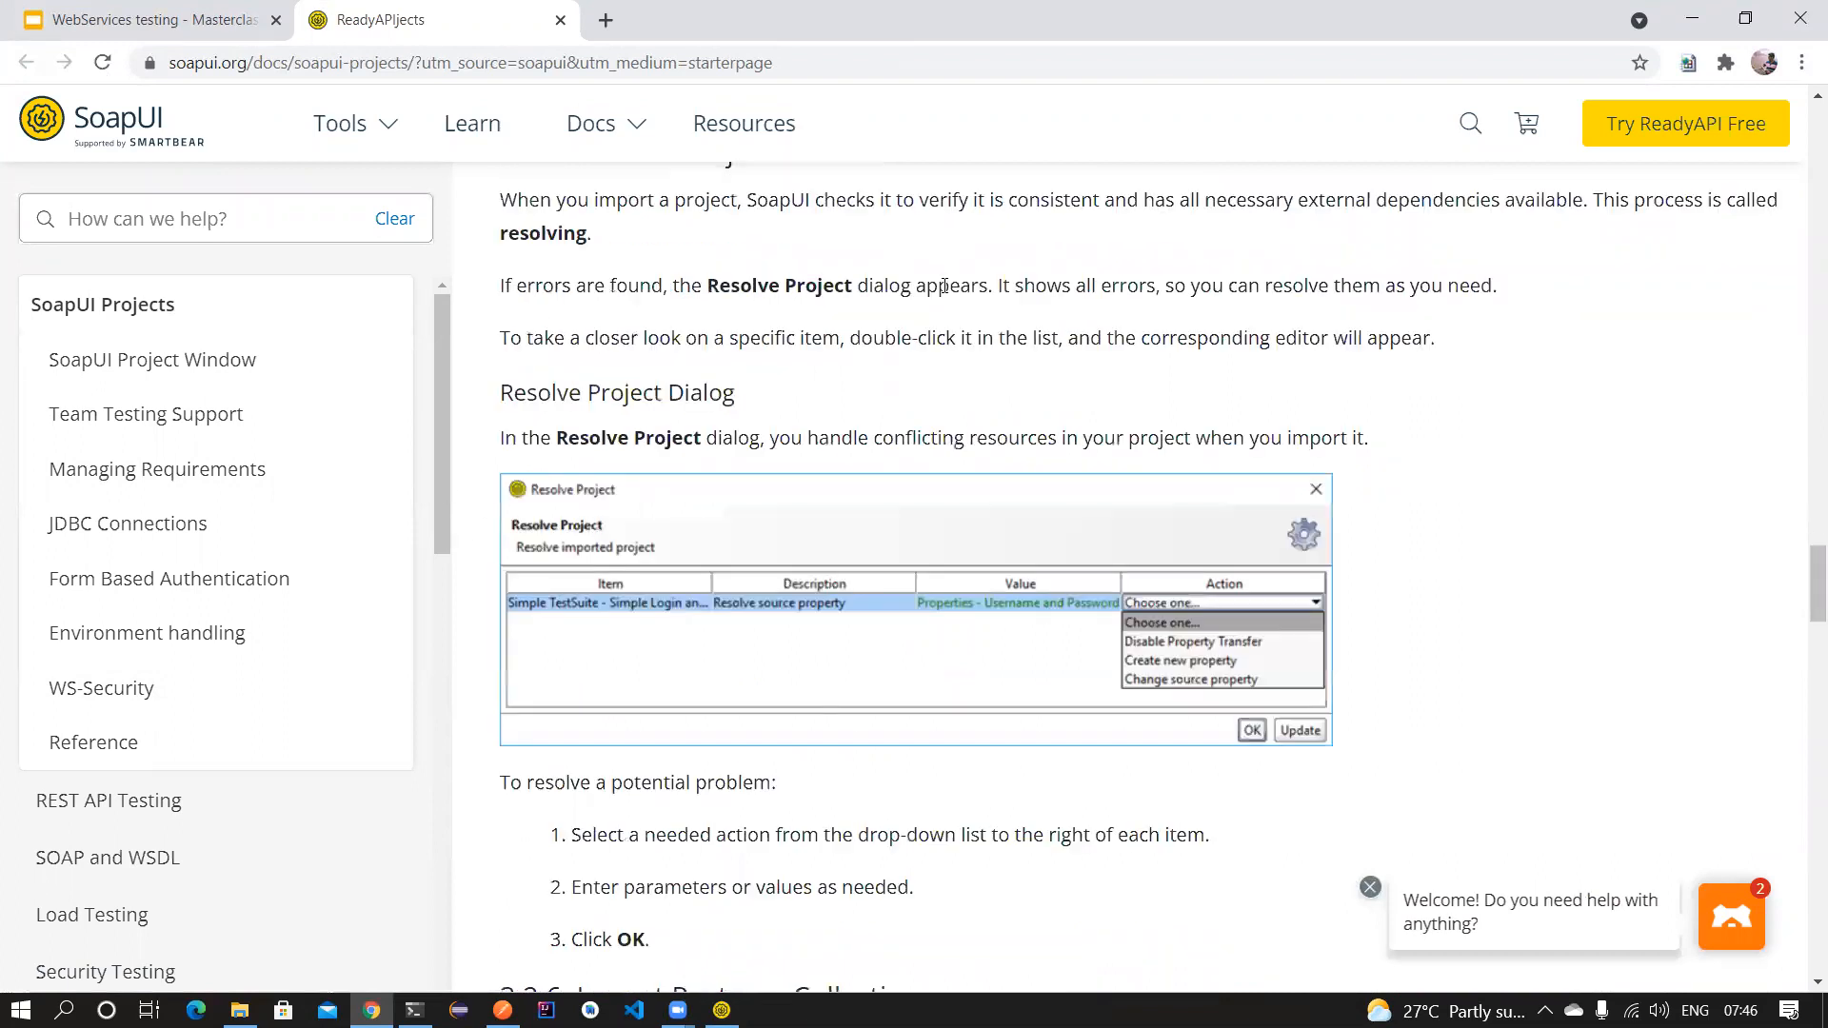
scroll(943, 286, "down", 15)
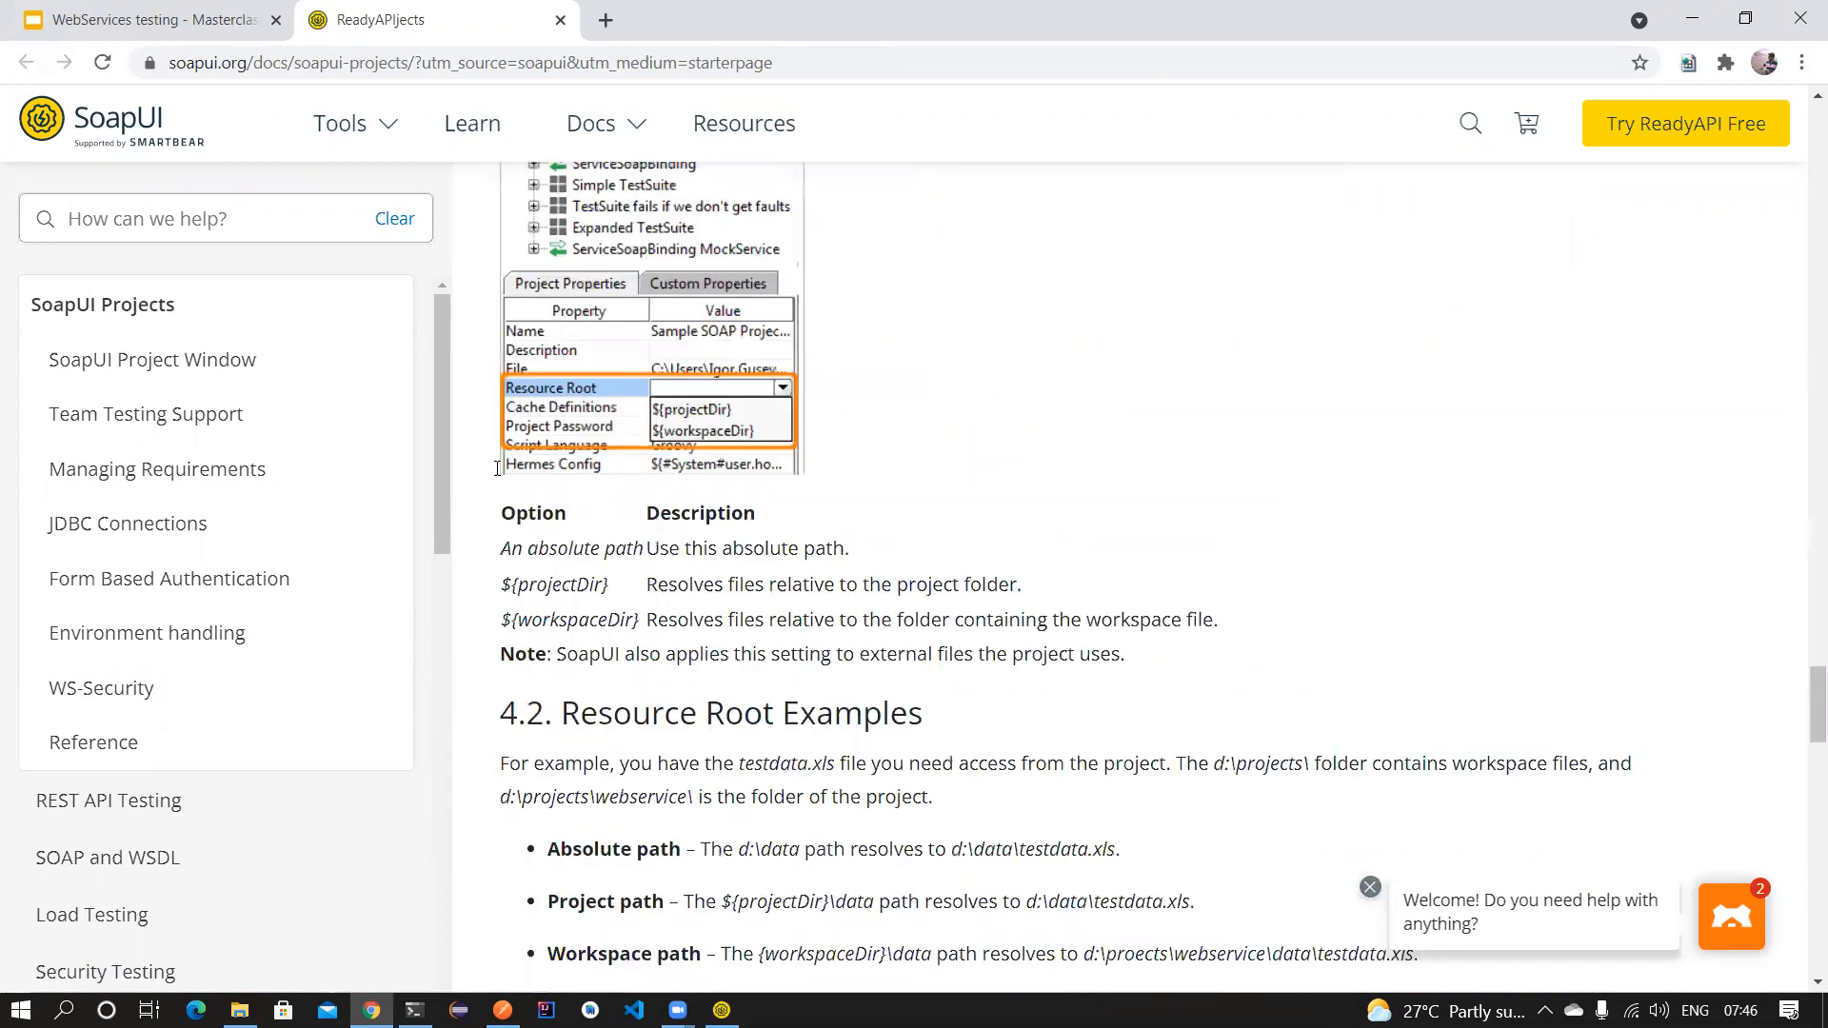
Read the Project Encryption section to the article's end, review Resource Root Examples again, and return the documentation topic list to SoapUI Projects.
scroll(496, 468, "down", 7)
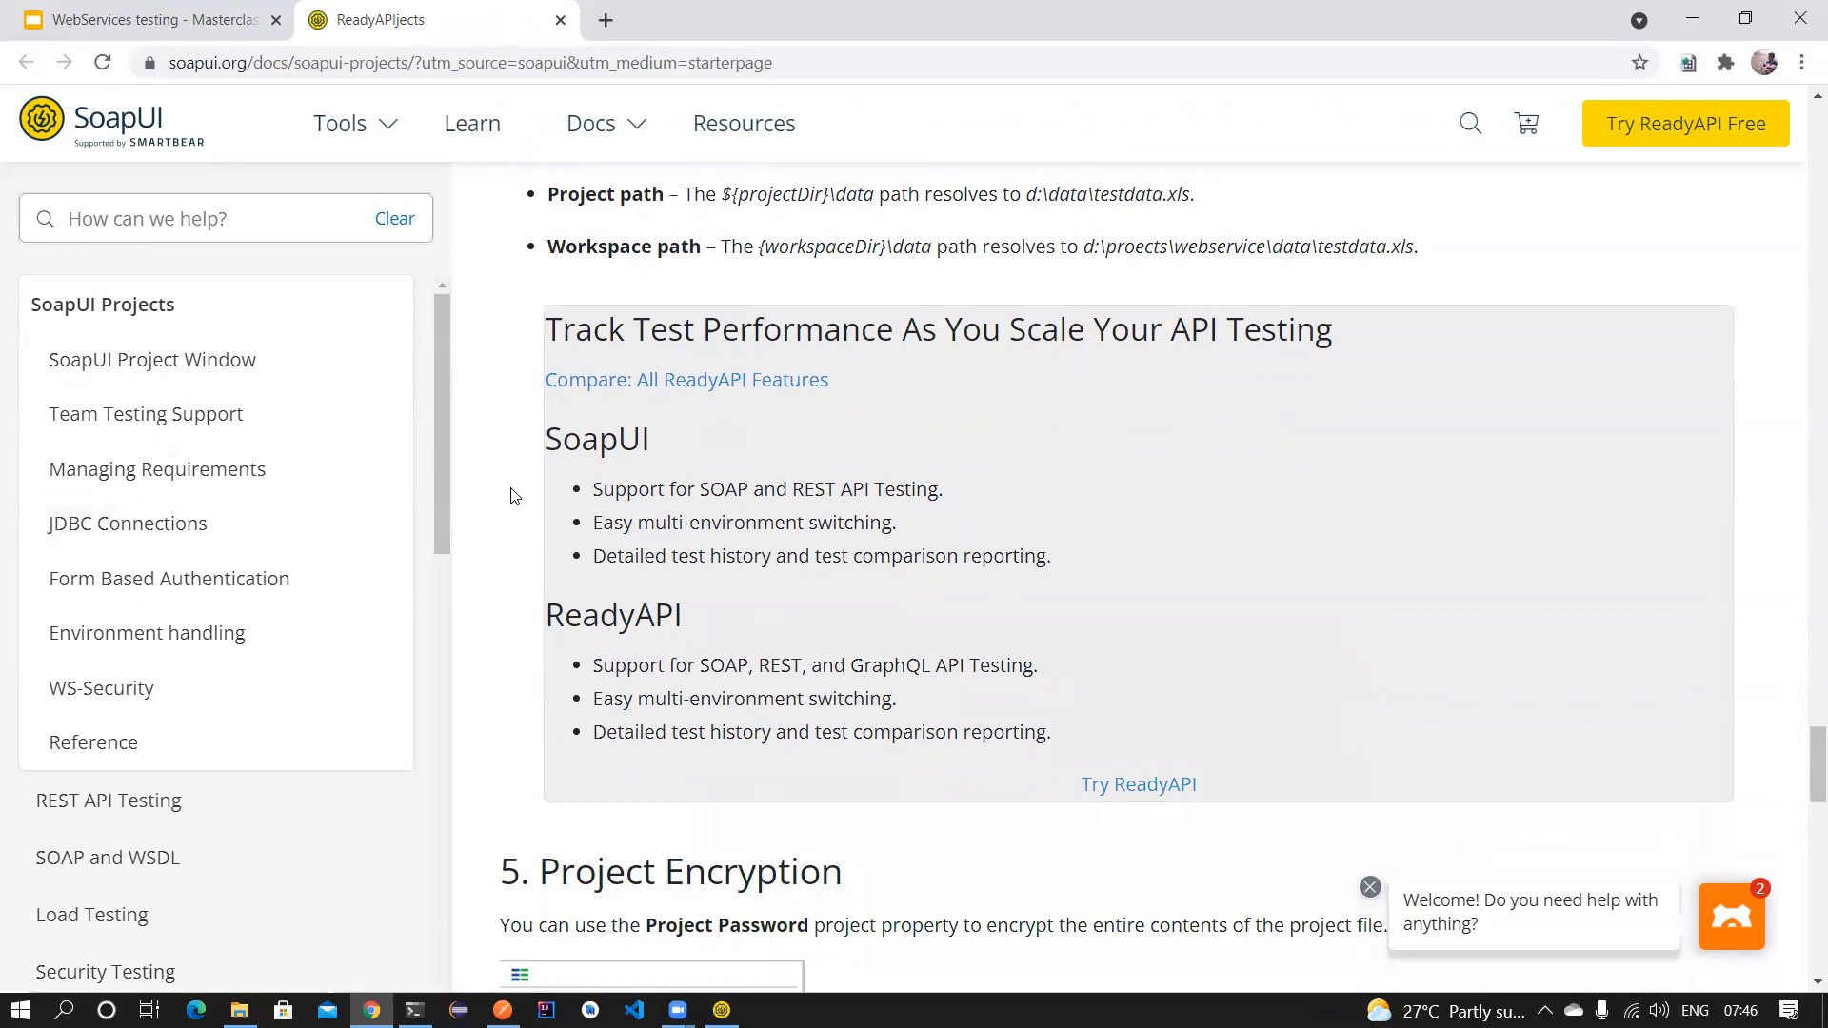
scroll(124, 484, "down", 1)
scroll(638, 409, "down", 4)
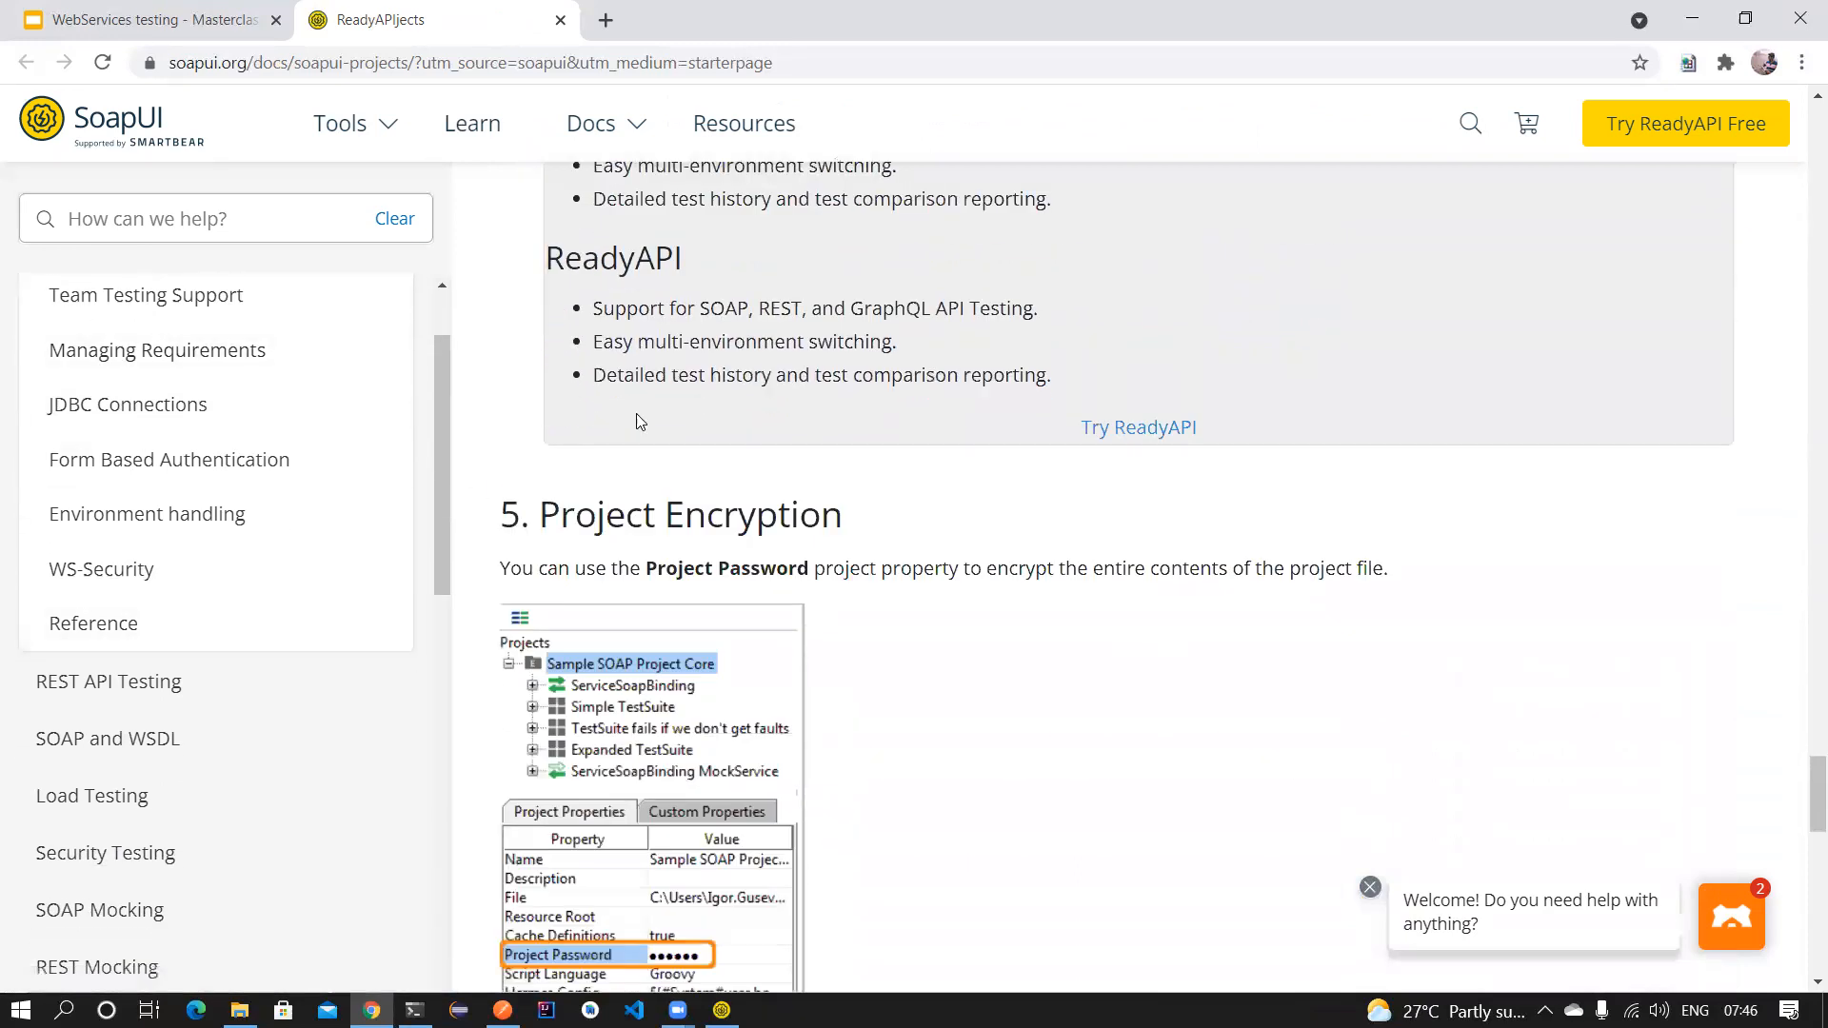
scroll(171, 429, "down", 6)
scroll(534, 424, "down", 5)
scroll(317, 452, "down", 7)
scroll(501, 471, "down", 8)
scroll(501, 470, "up", 7)
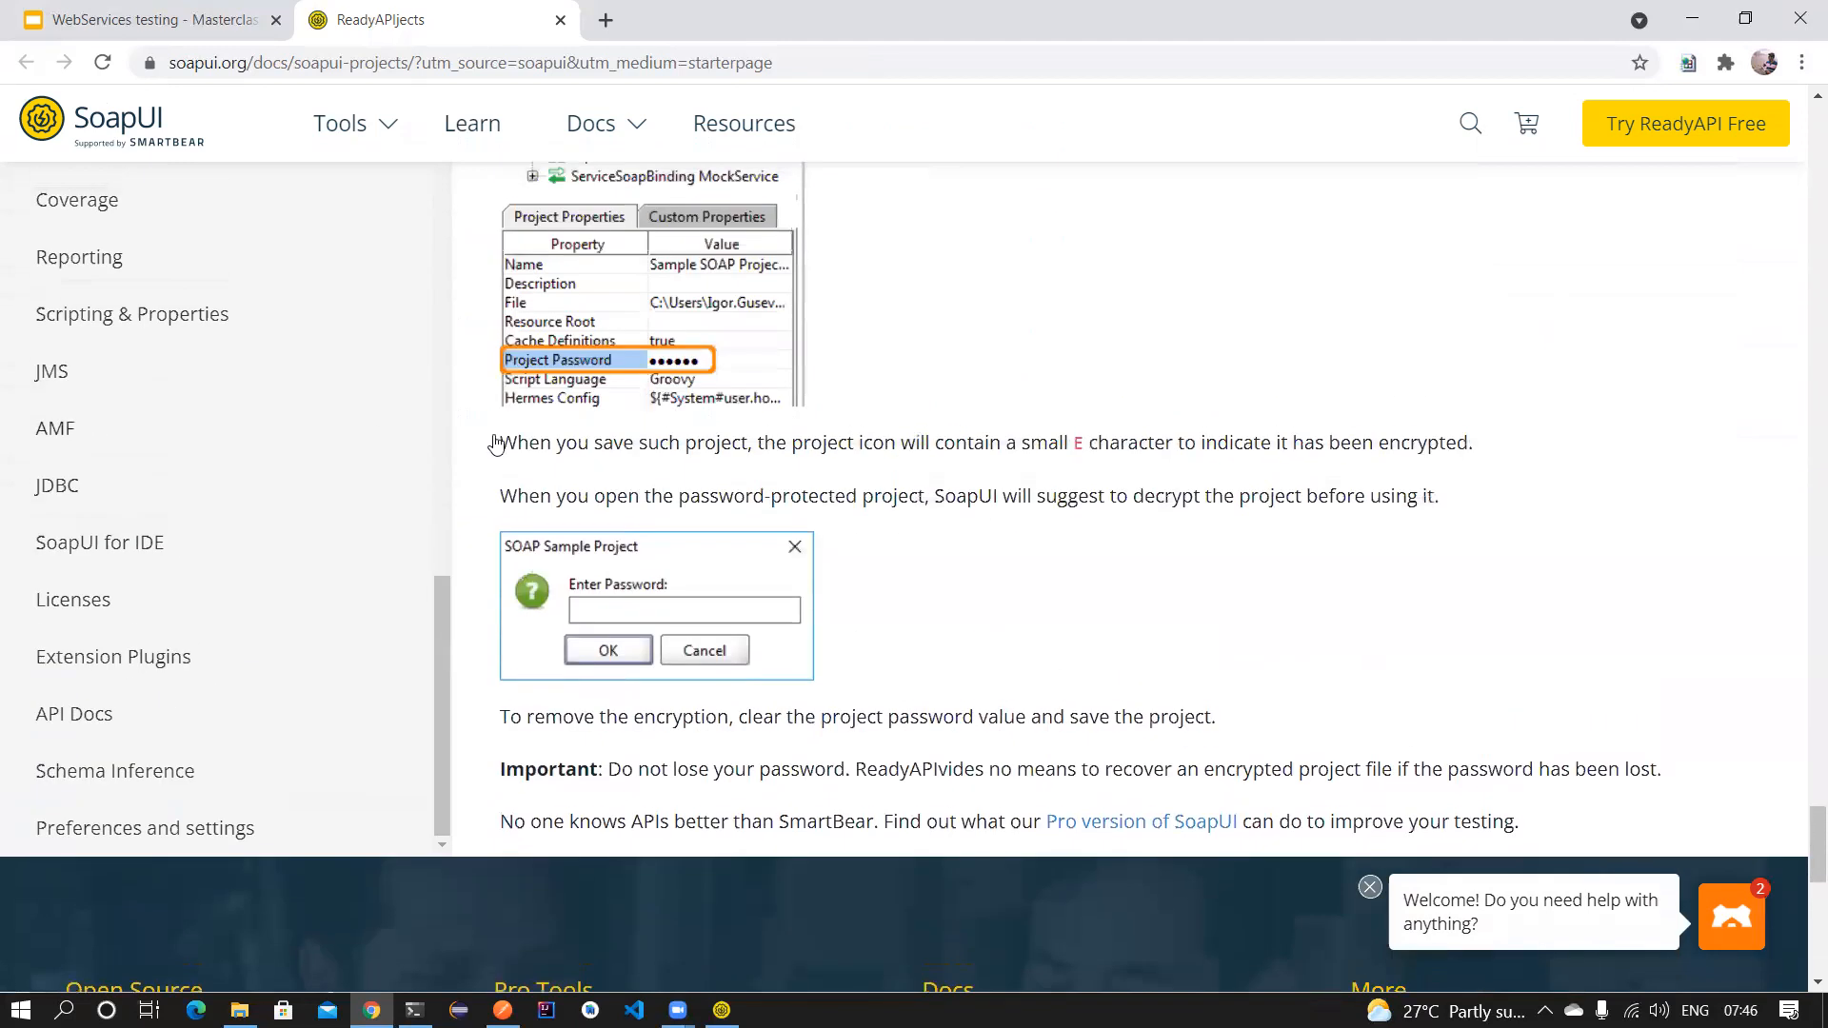
scroll(873, 476, "up", 1)
scroll(610, 519, "up", 4)
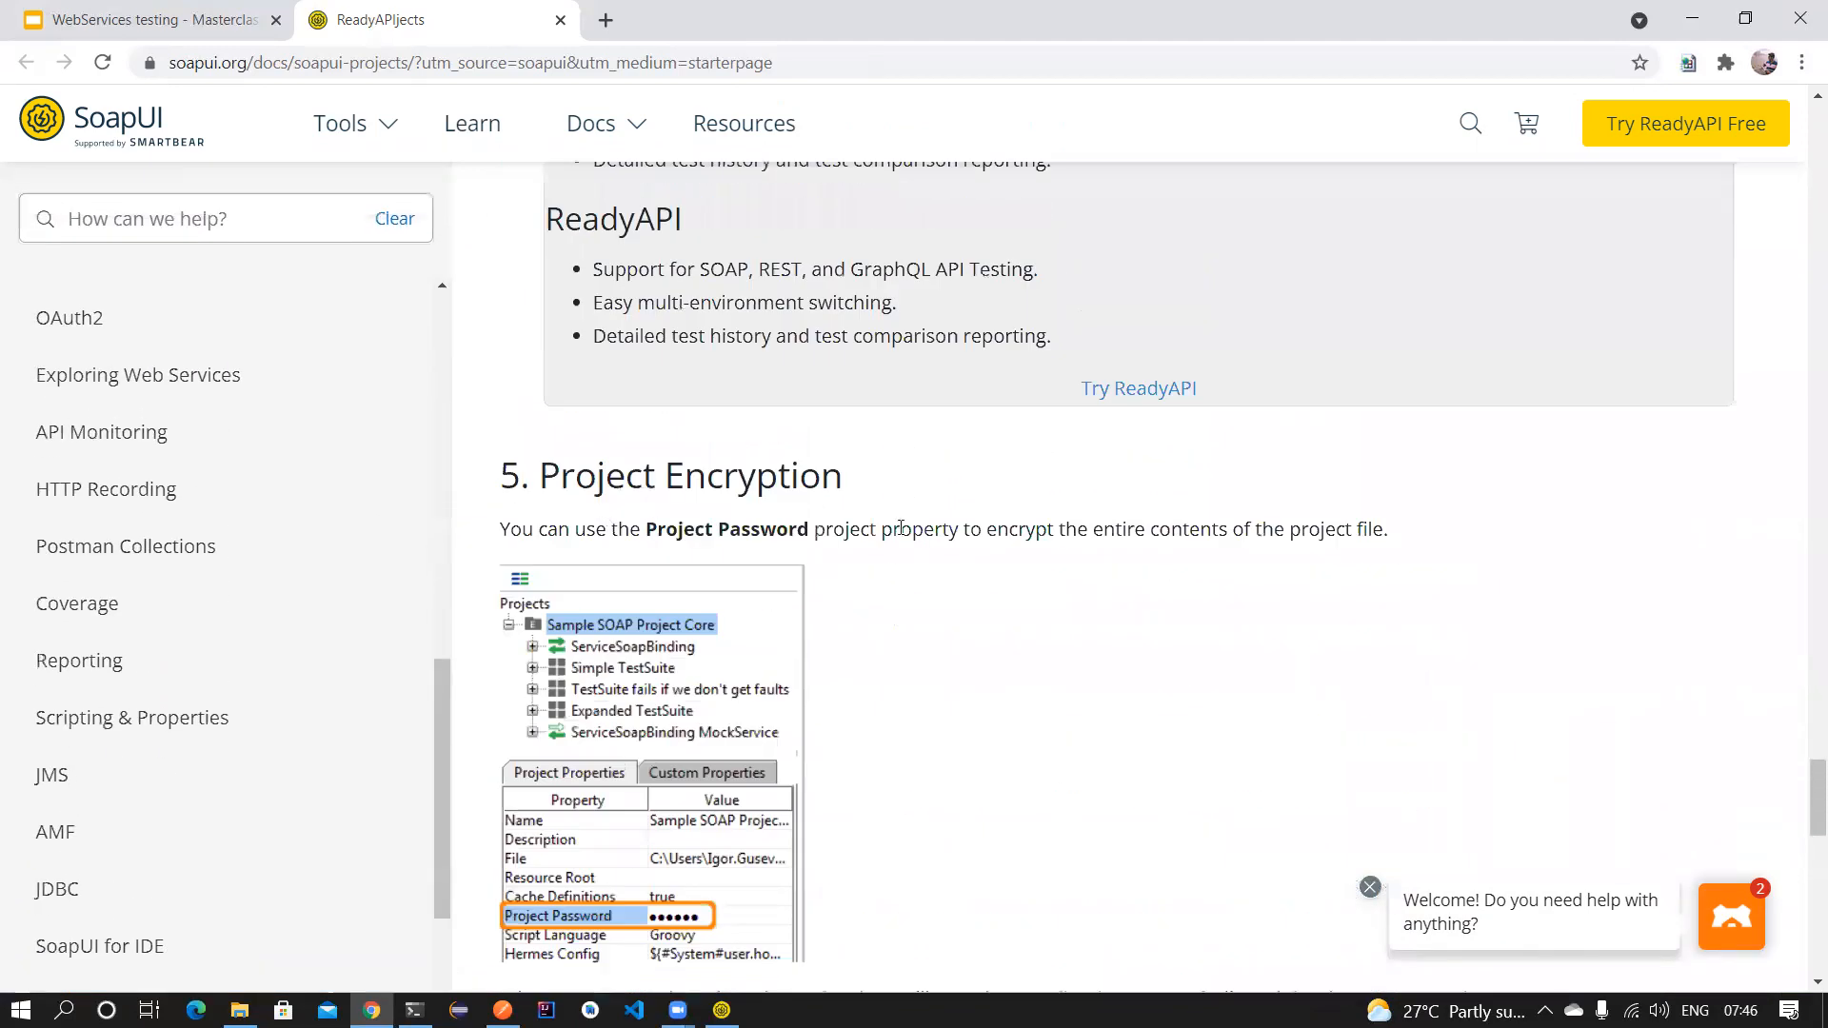
scroll(753, 548, "up", 8)
scroll(346, 502, "up", 5)
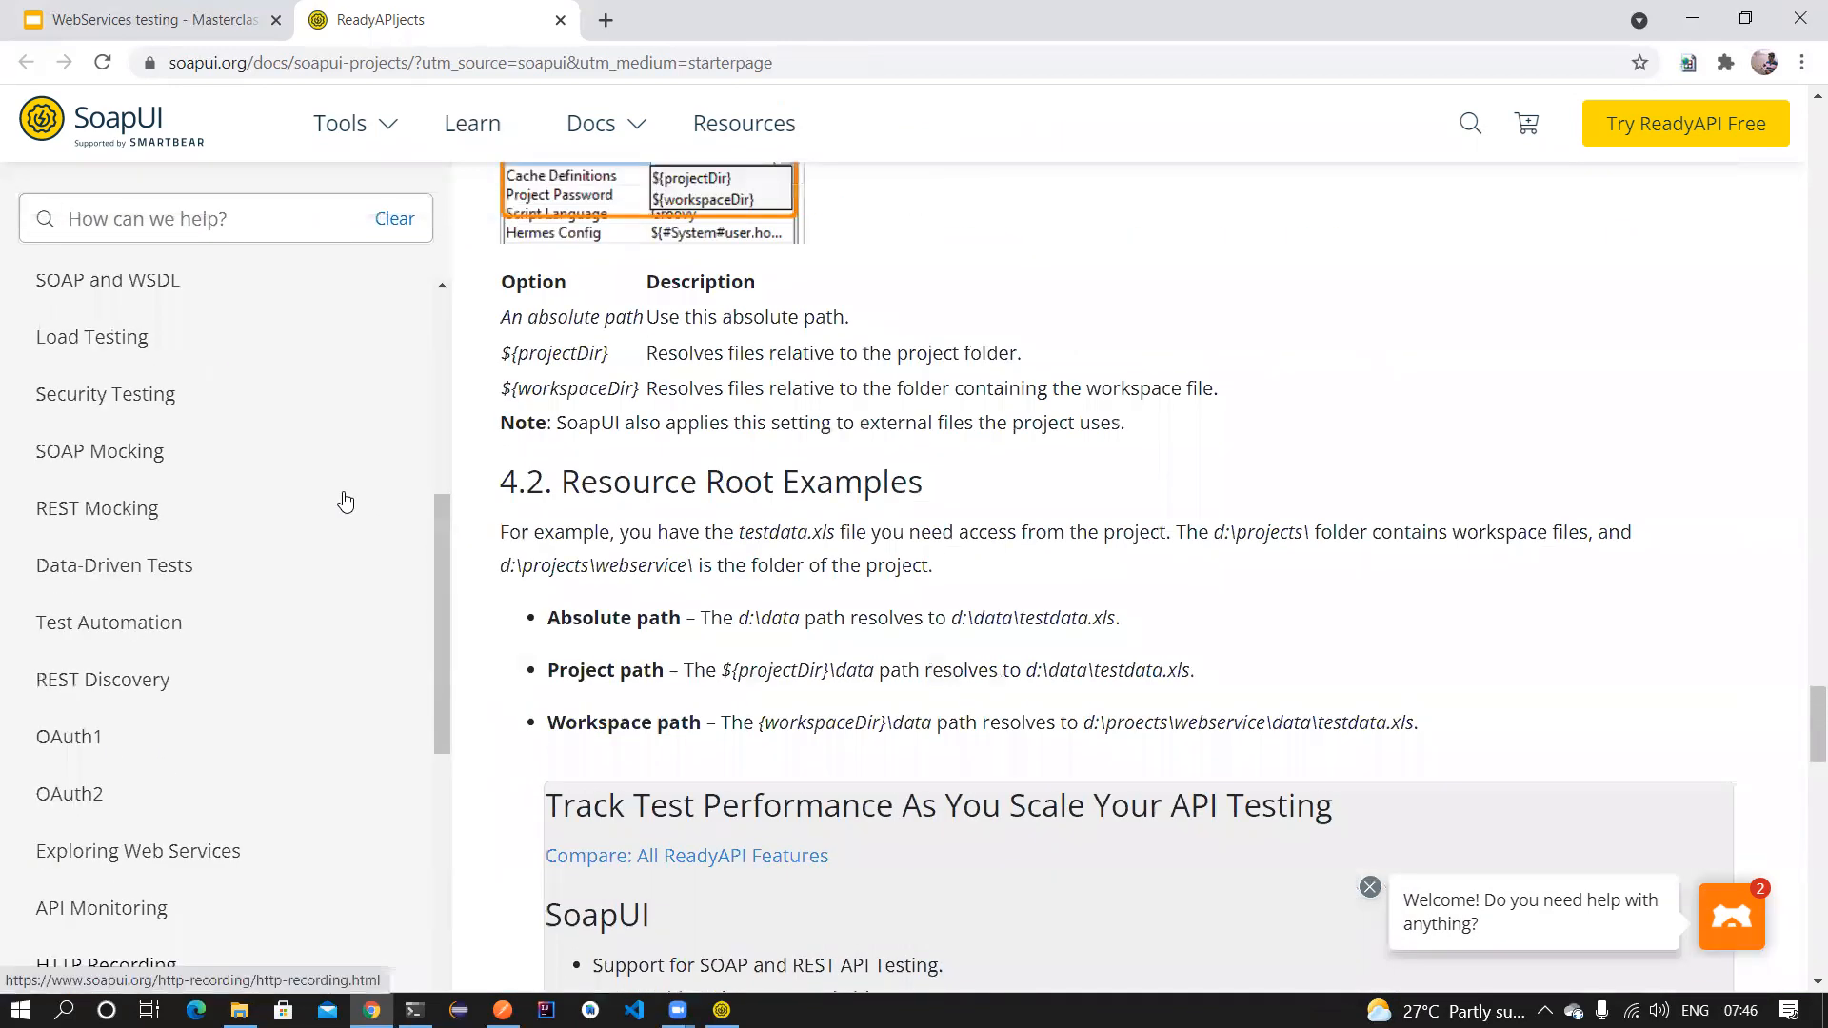
scroll(345, 502, "up", 6)
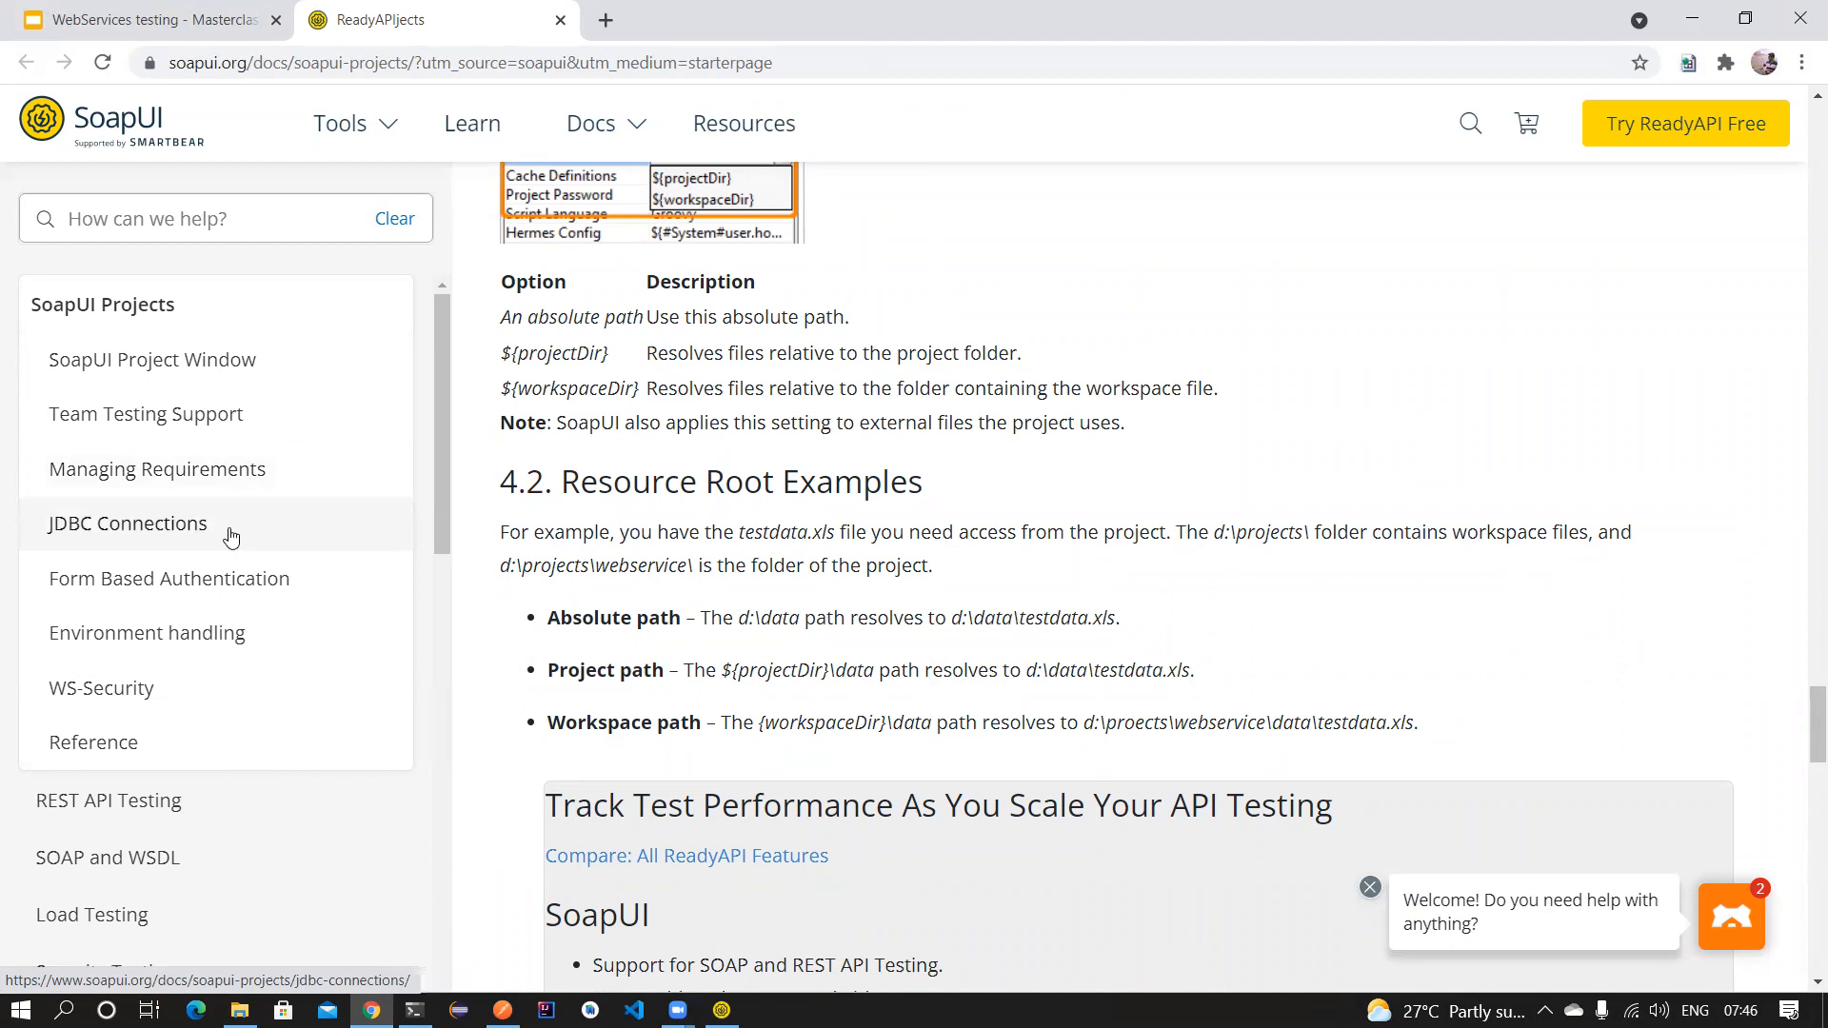
Glance at the collections in Postman, return to Chrome, and open the JDBC Connections page to examine its Database configuration wizard example.
left_click(502, 1009)
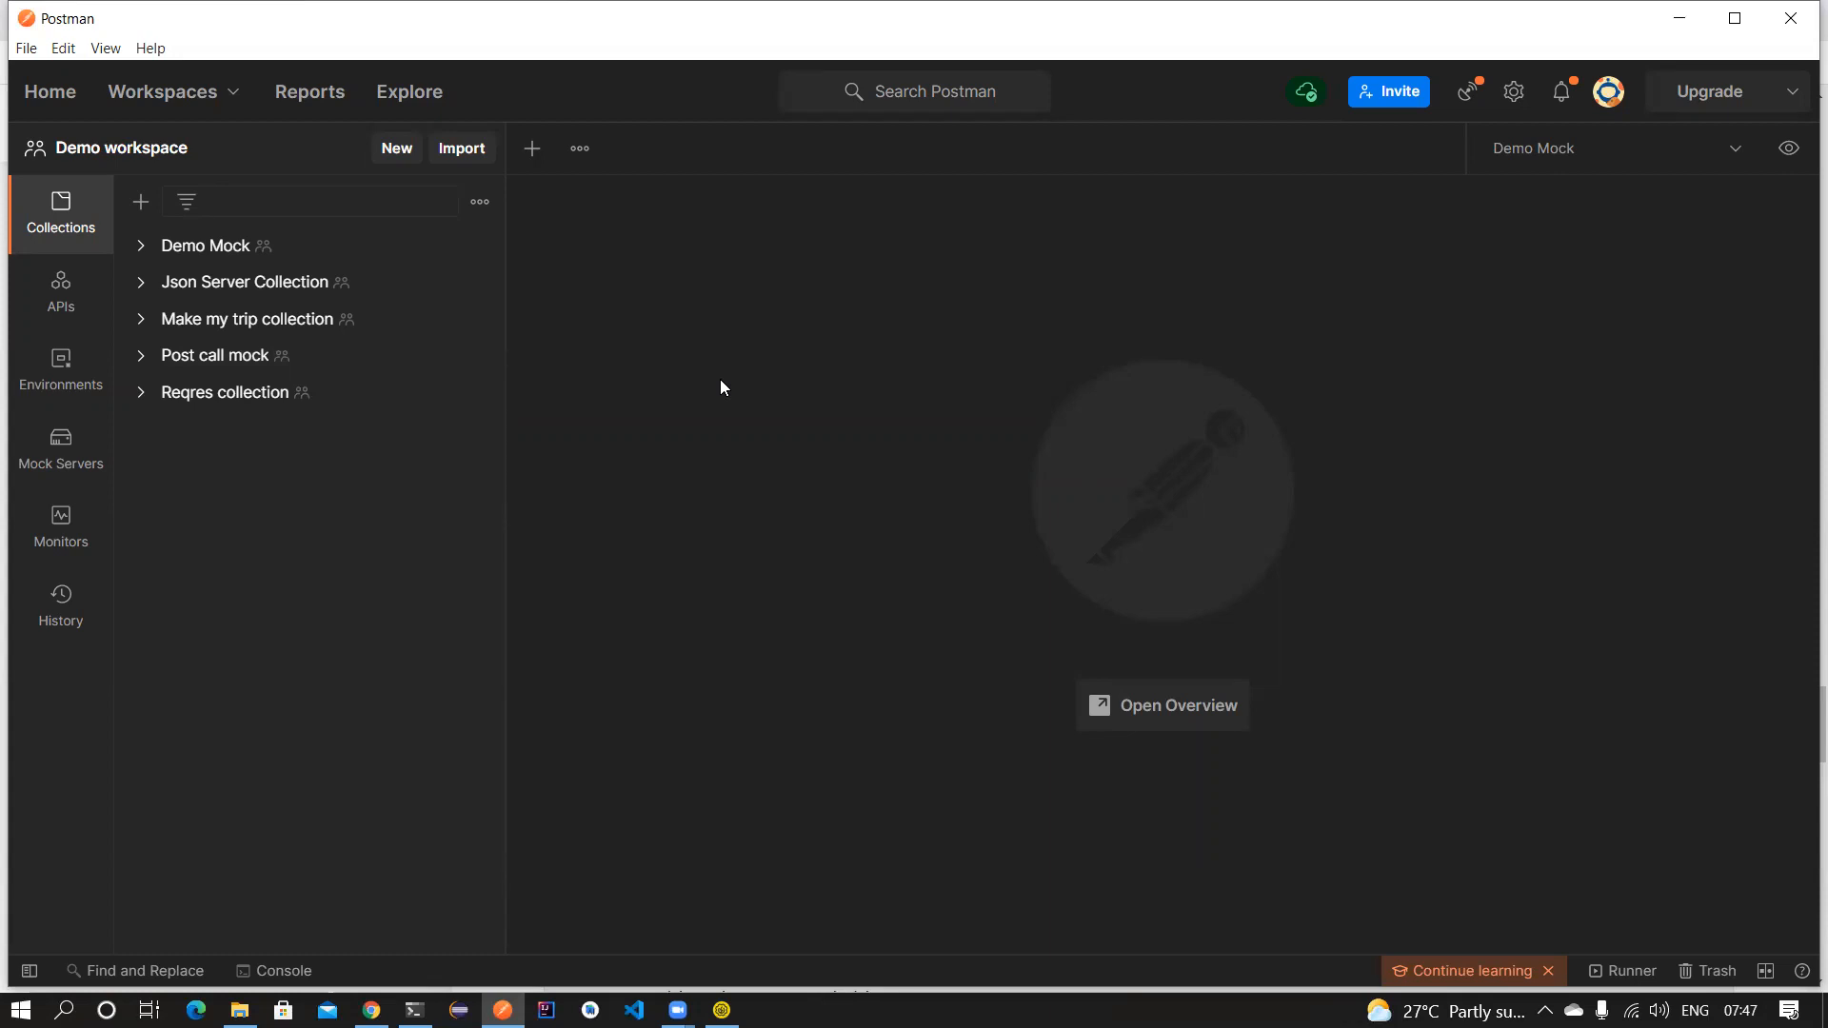
key("alt+Tab")
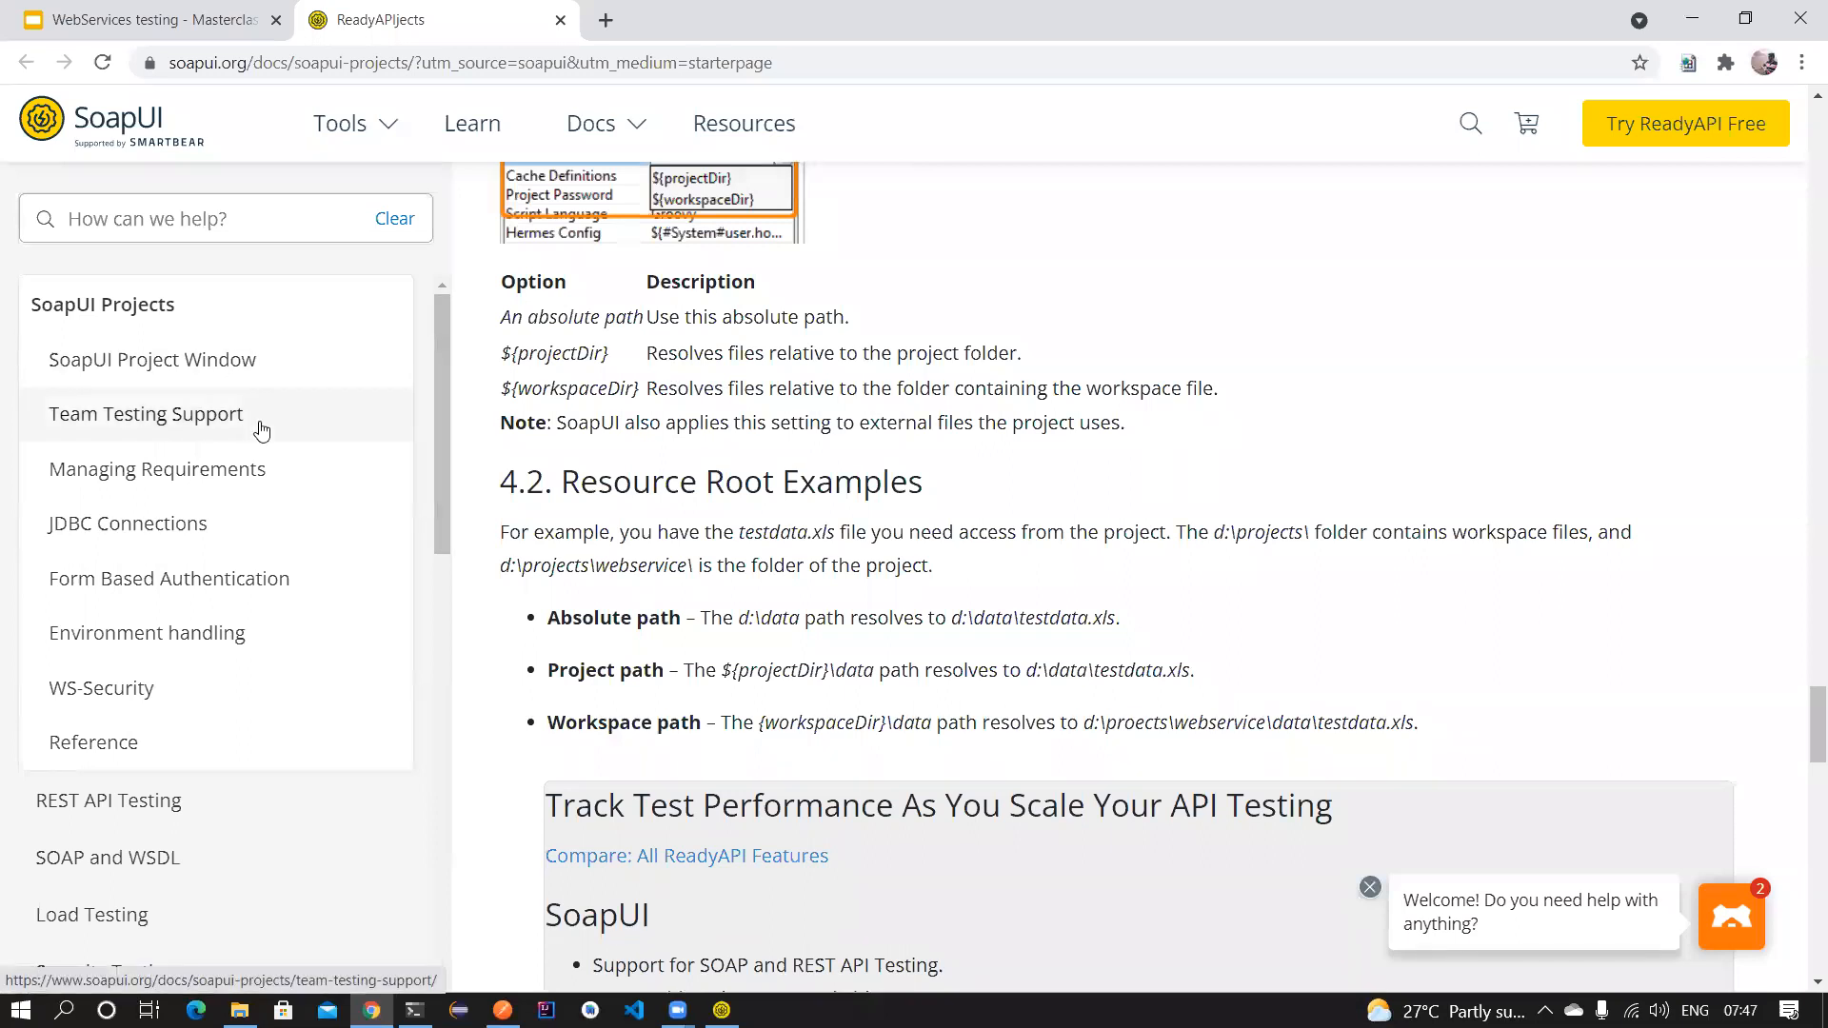
left_click(238, 532)
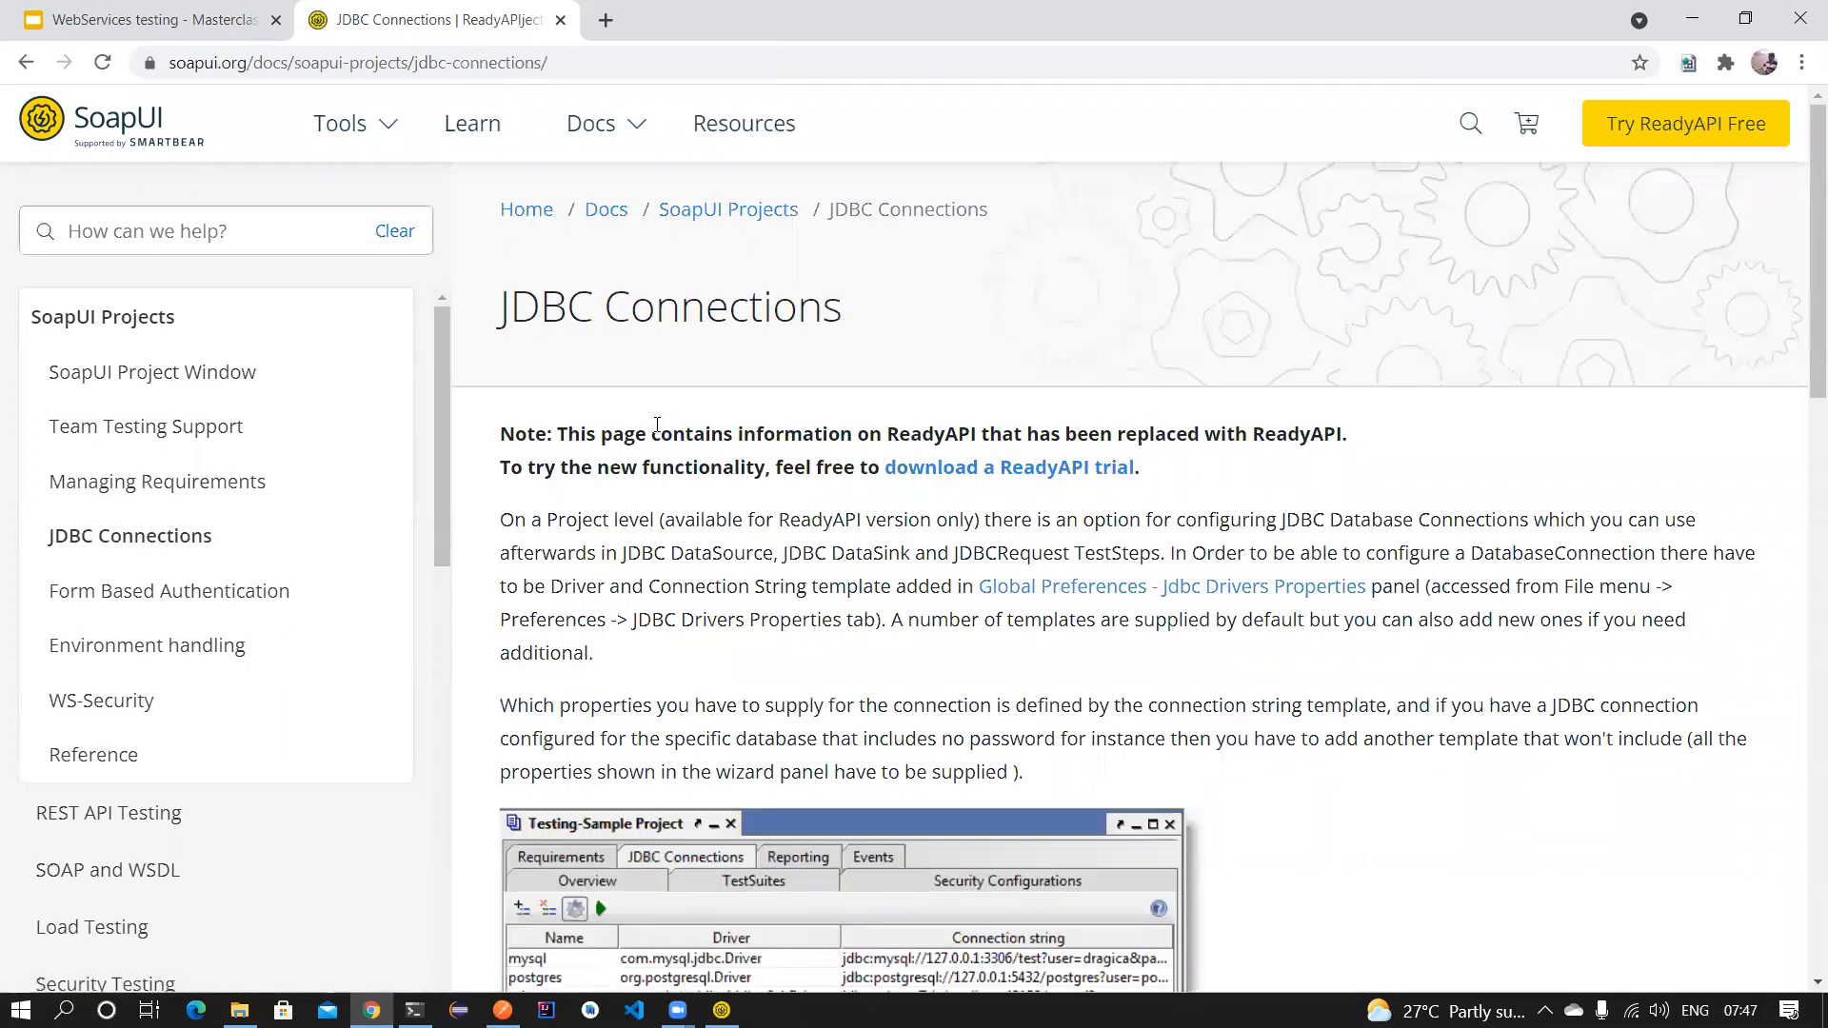
scroll(664, 448, "down", 5)
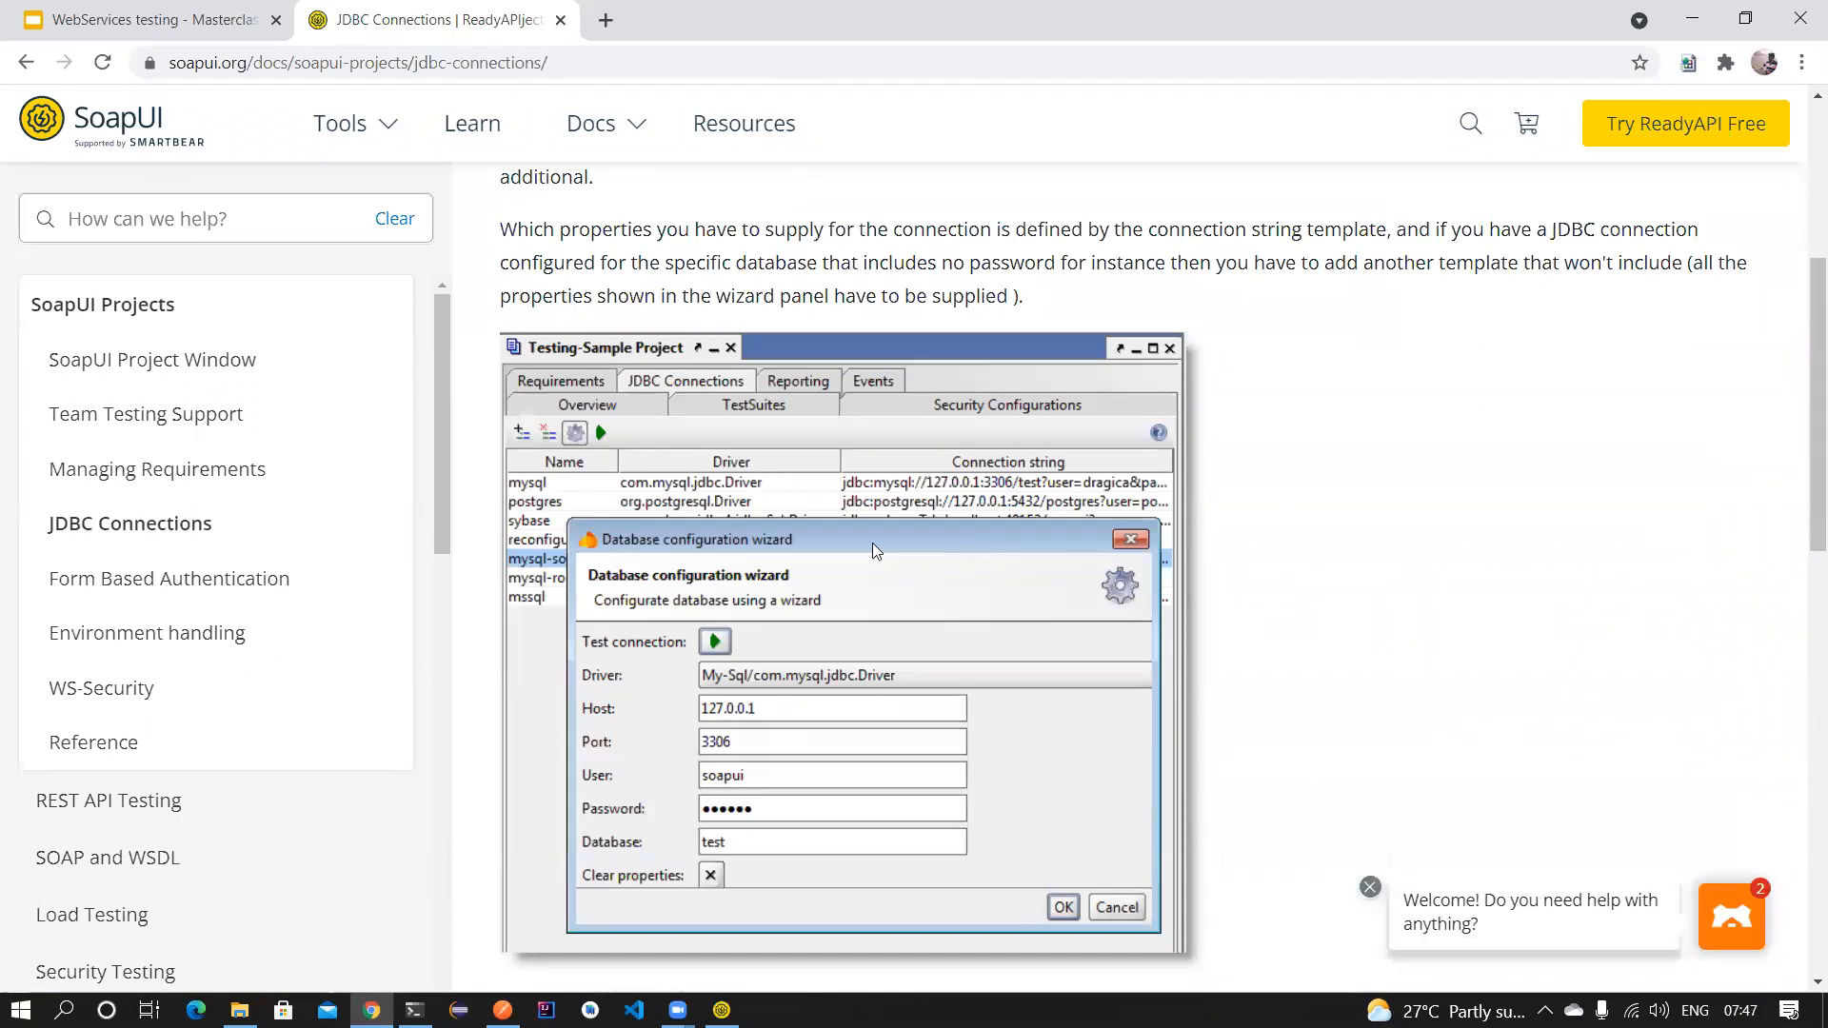
scroll(874, 550, "down", 1)
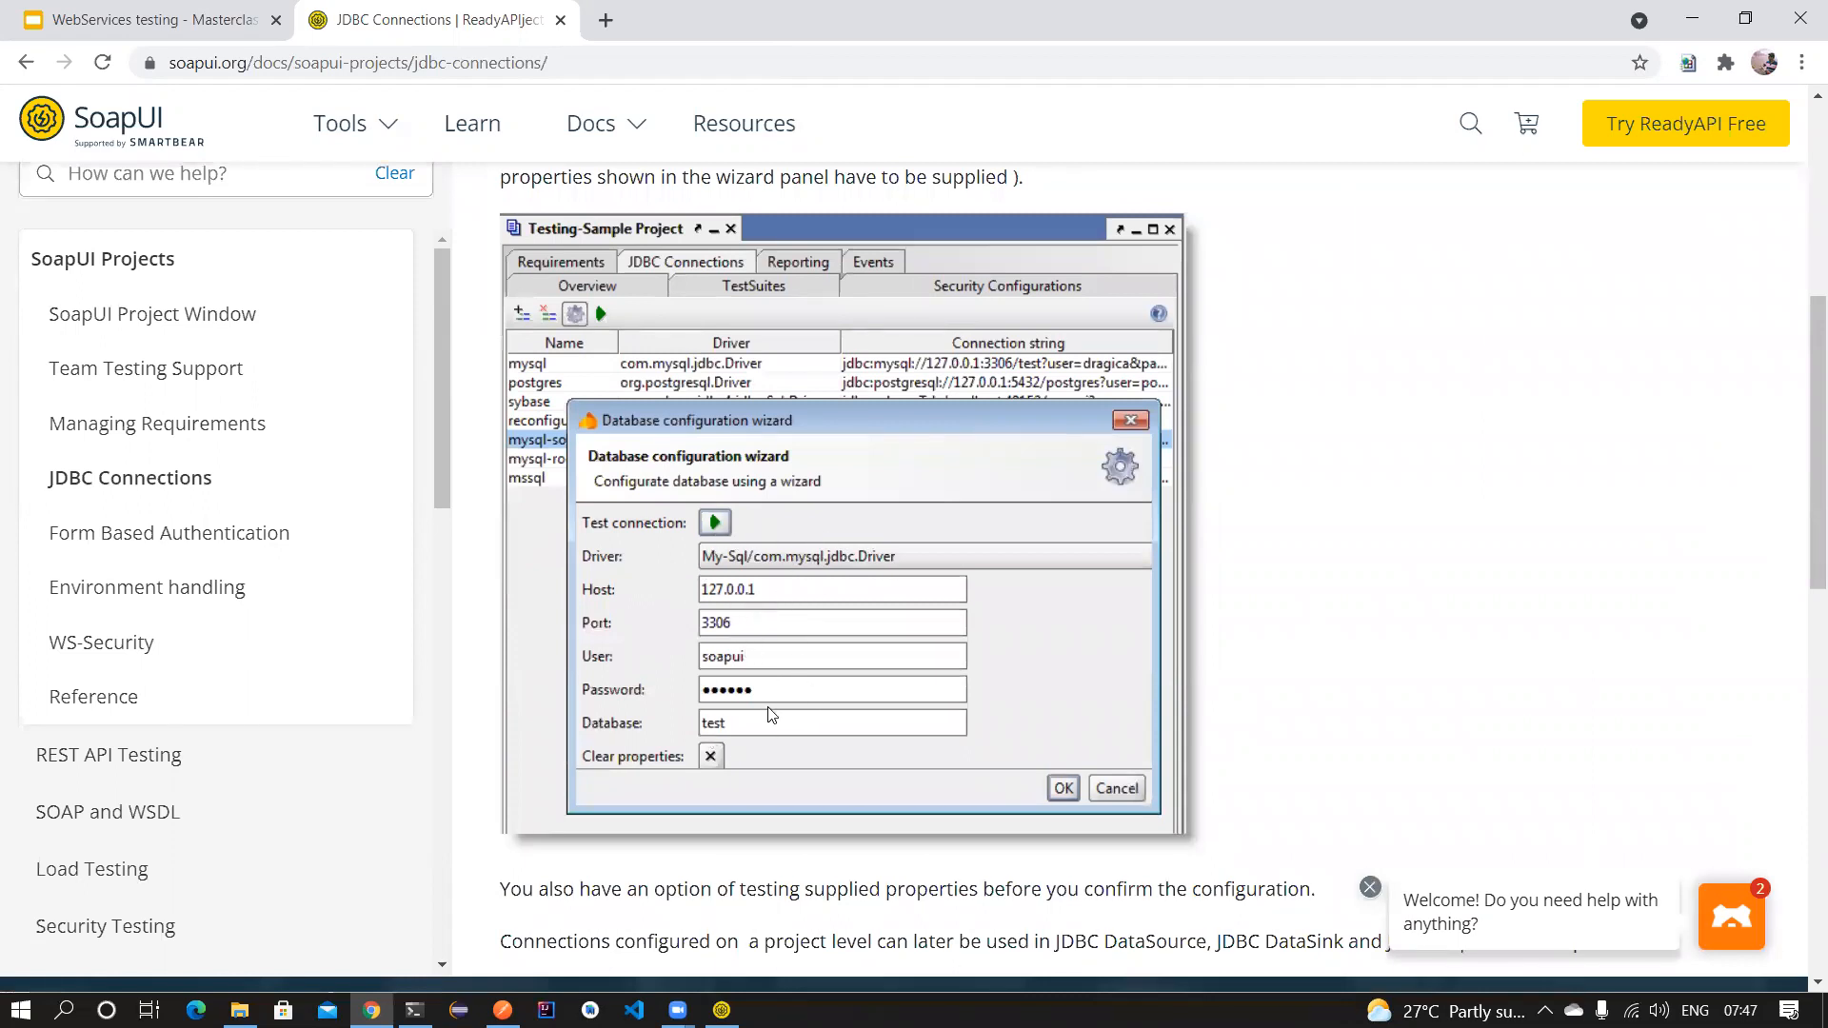
scroll(952, 581, "down", 2)
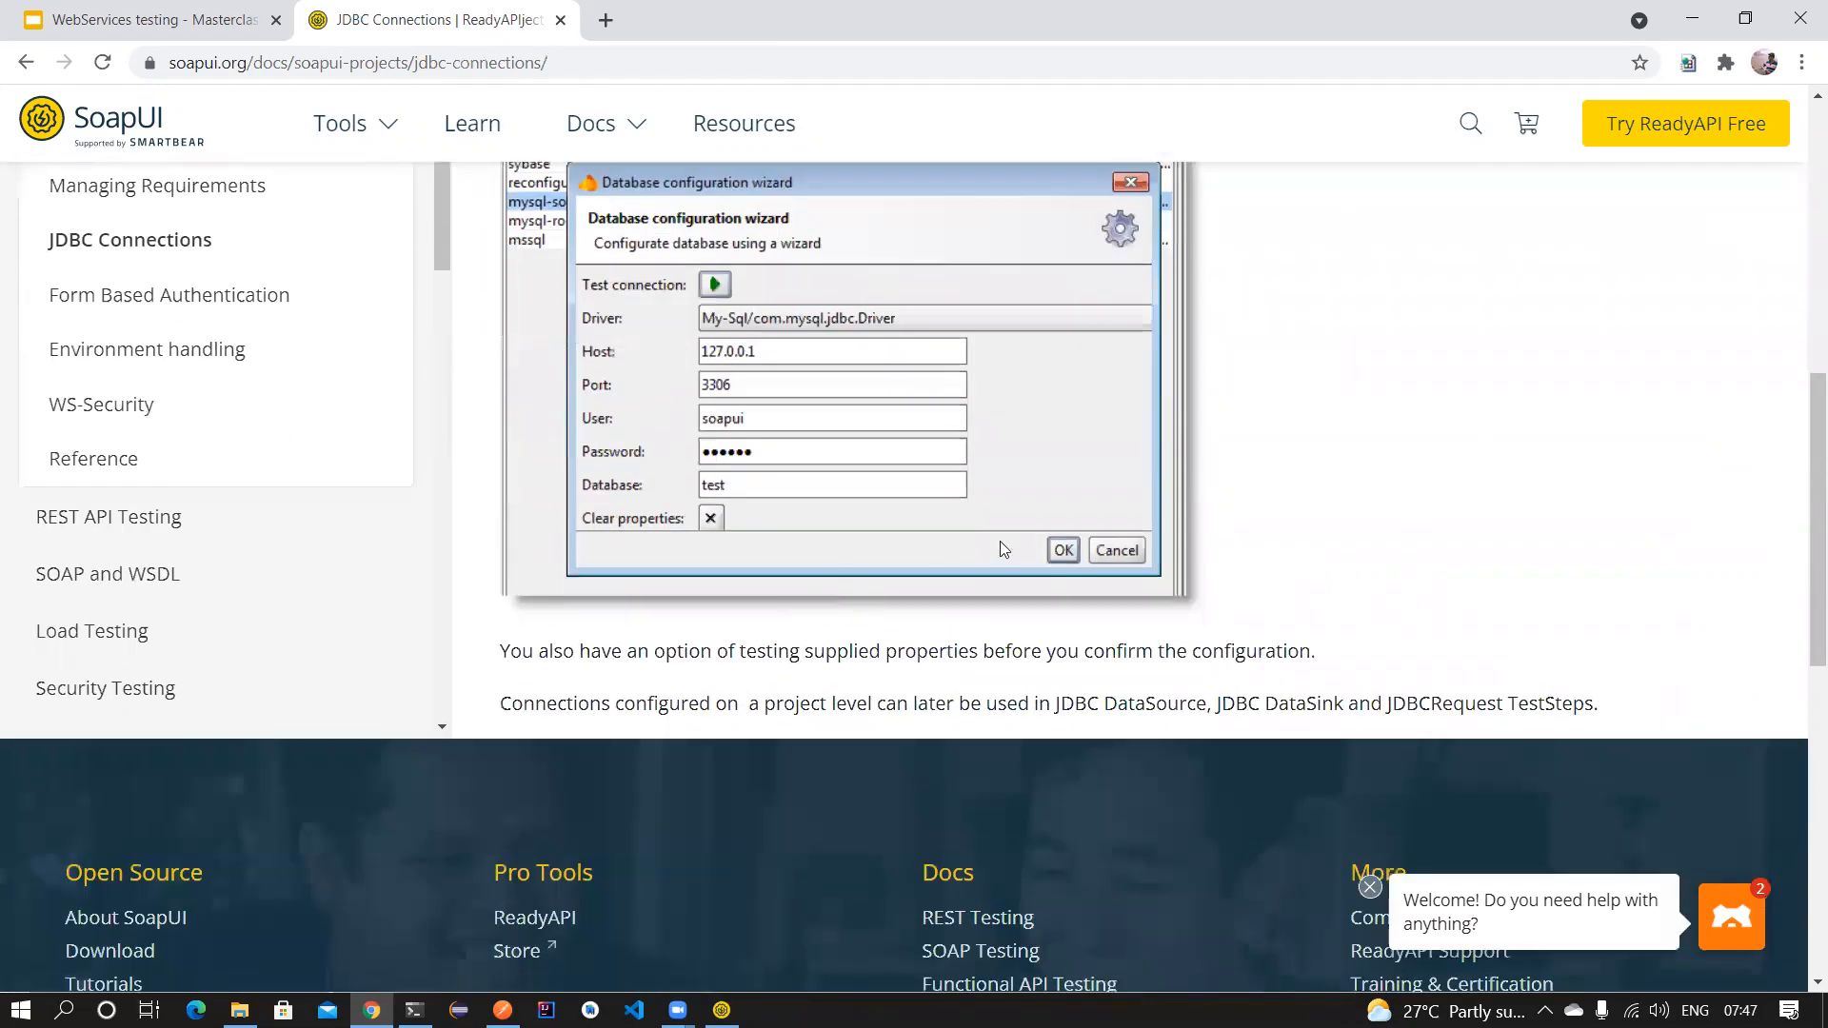
scroll(968, 562, "up", 3)
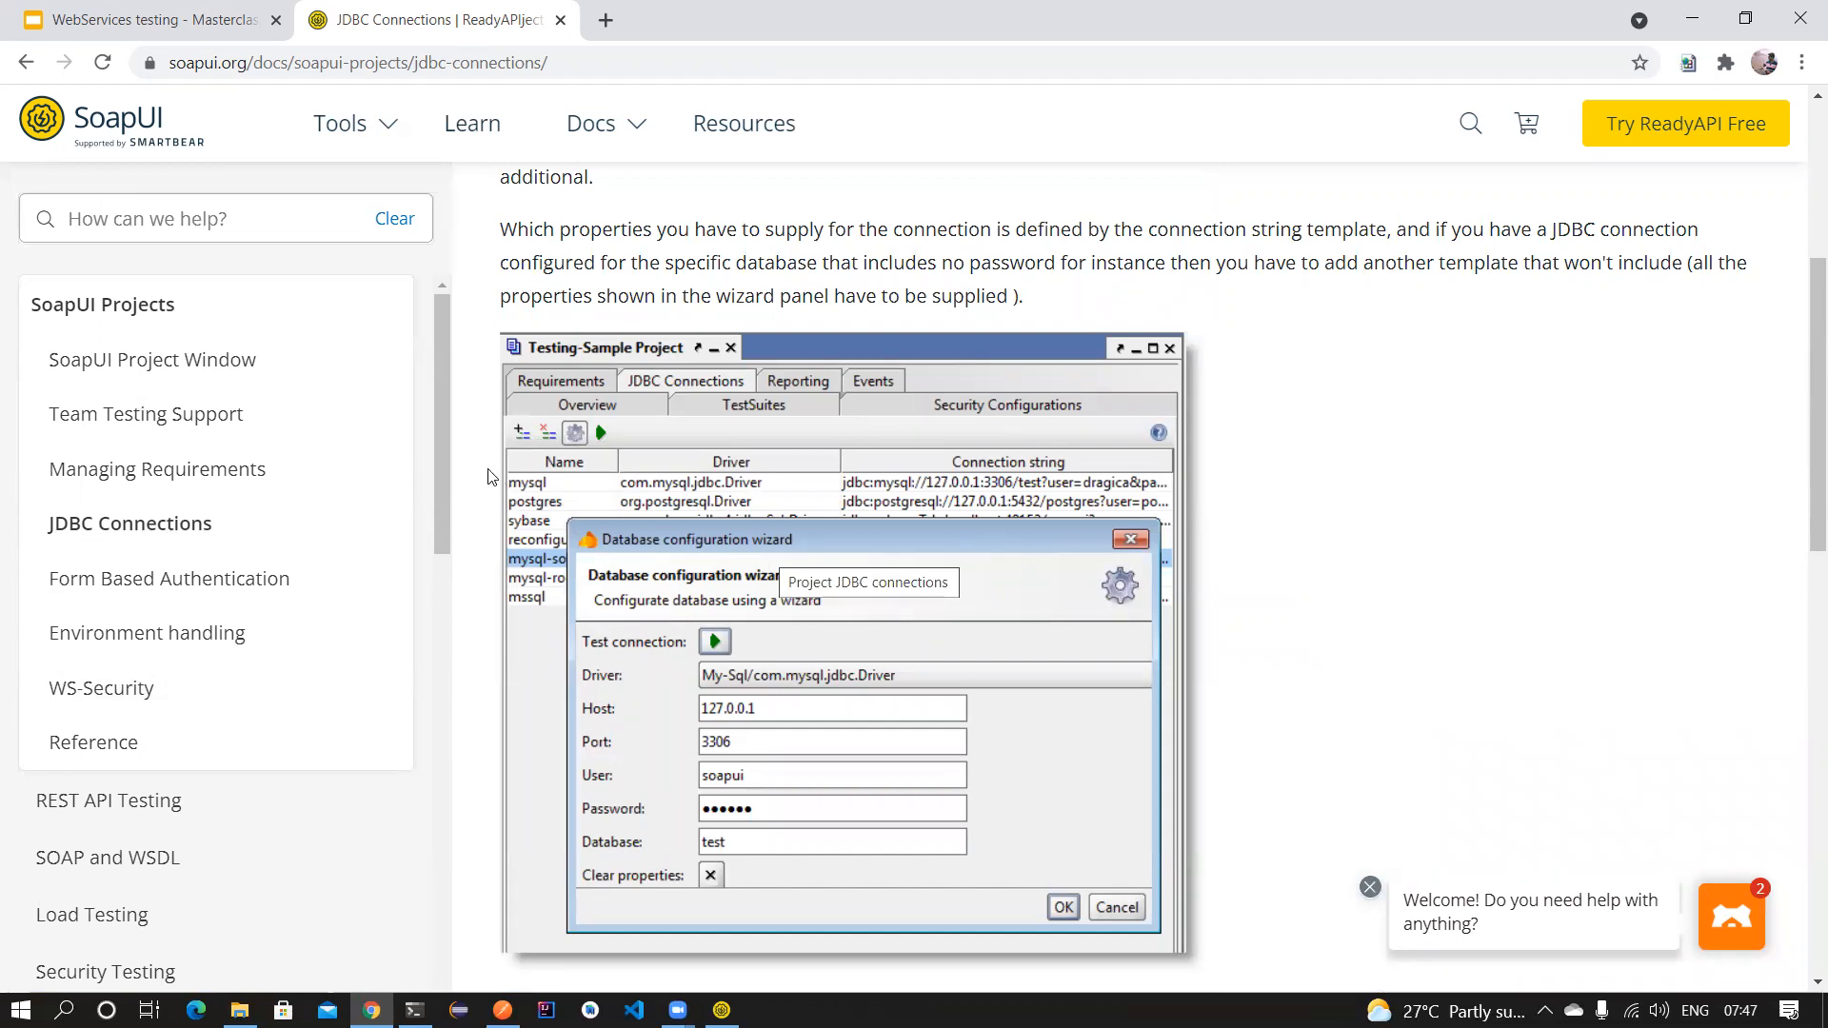
Open the Load Testing documentation overview and read through to the web service performance factors.
scroll(246, 593, "down", 1)
scroll(246, 592, "down", 2)
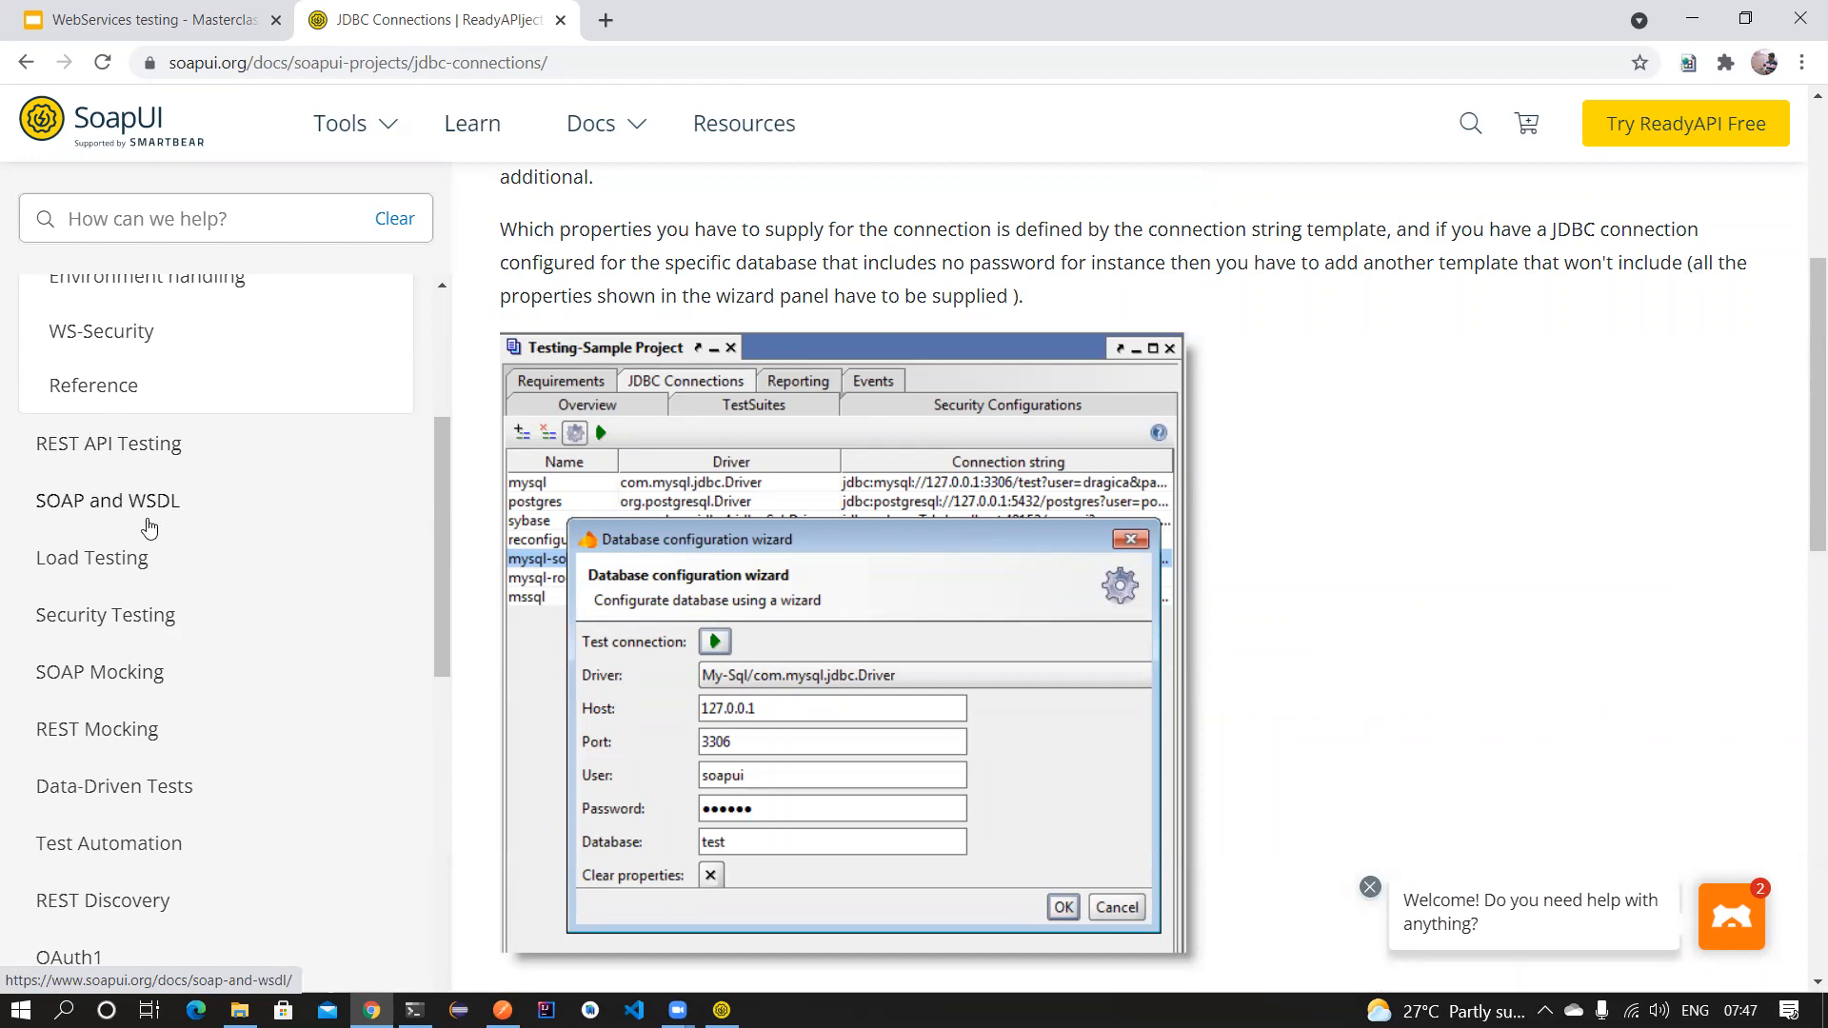
left_click(124, 562)
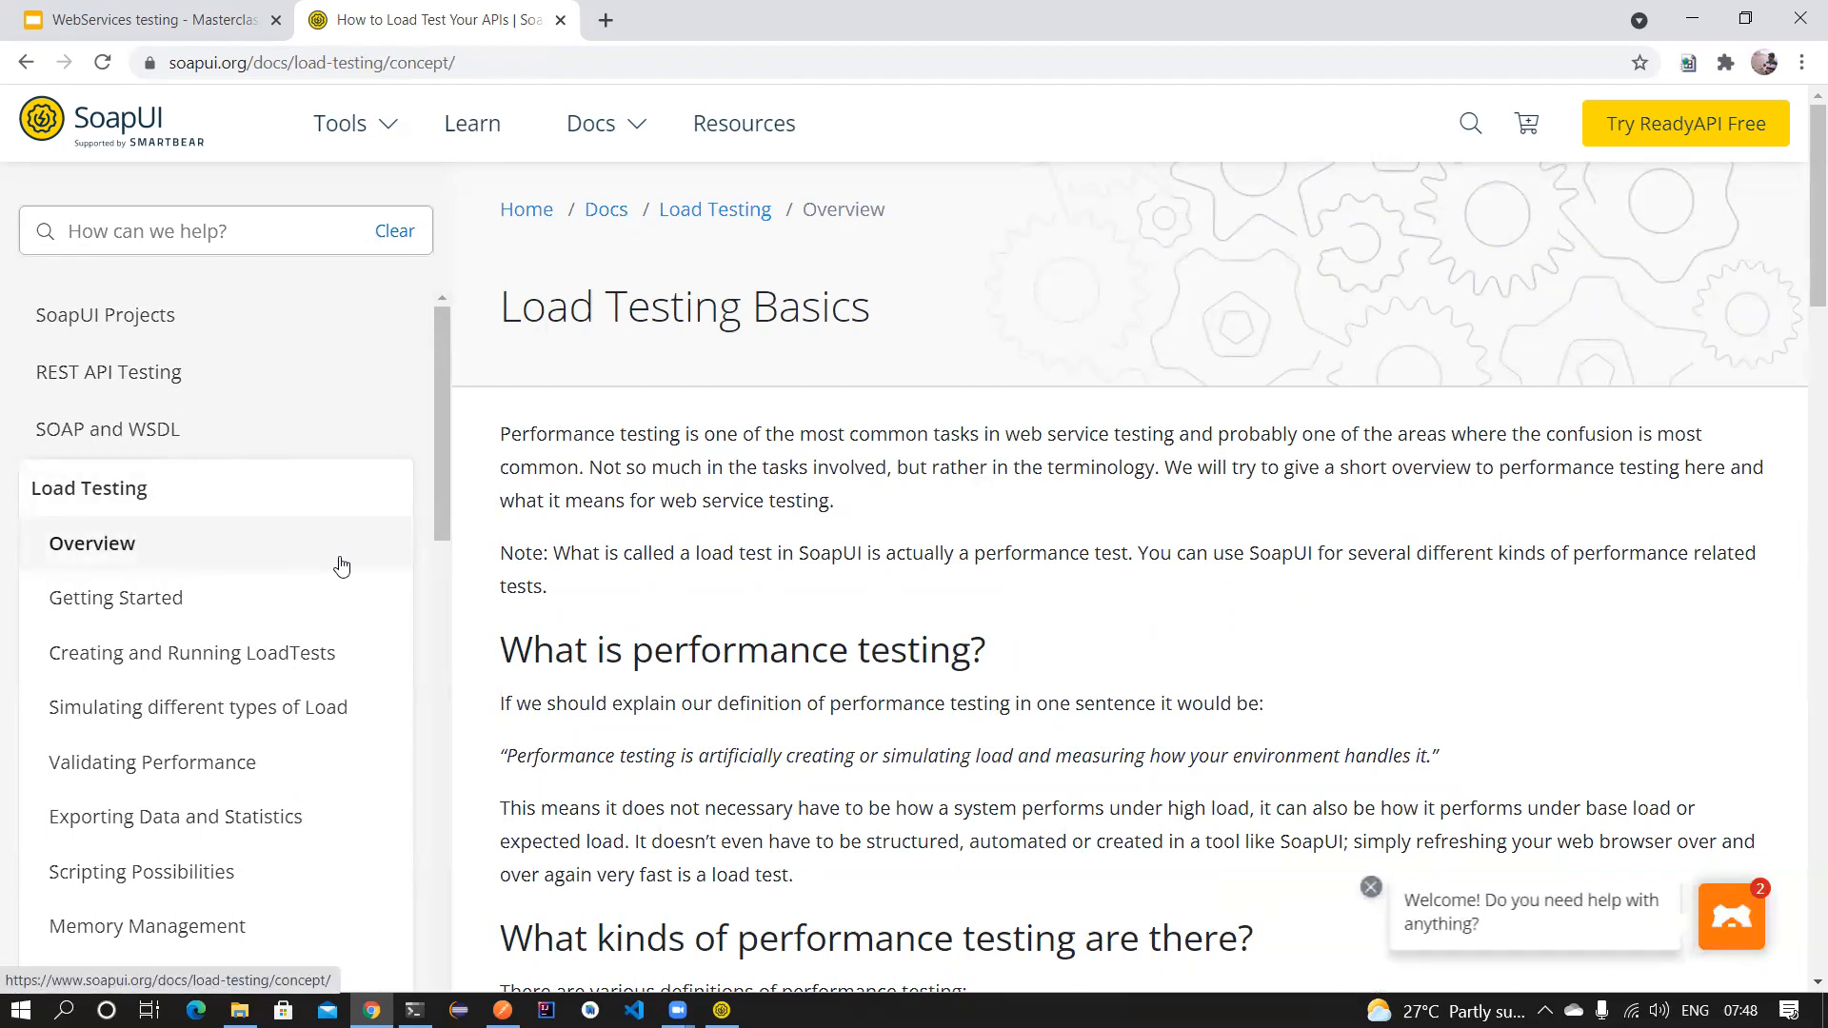
scroll(621, 423, "down", 8)
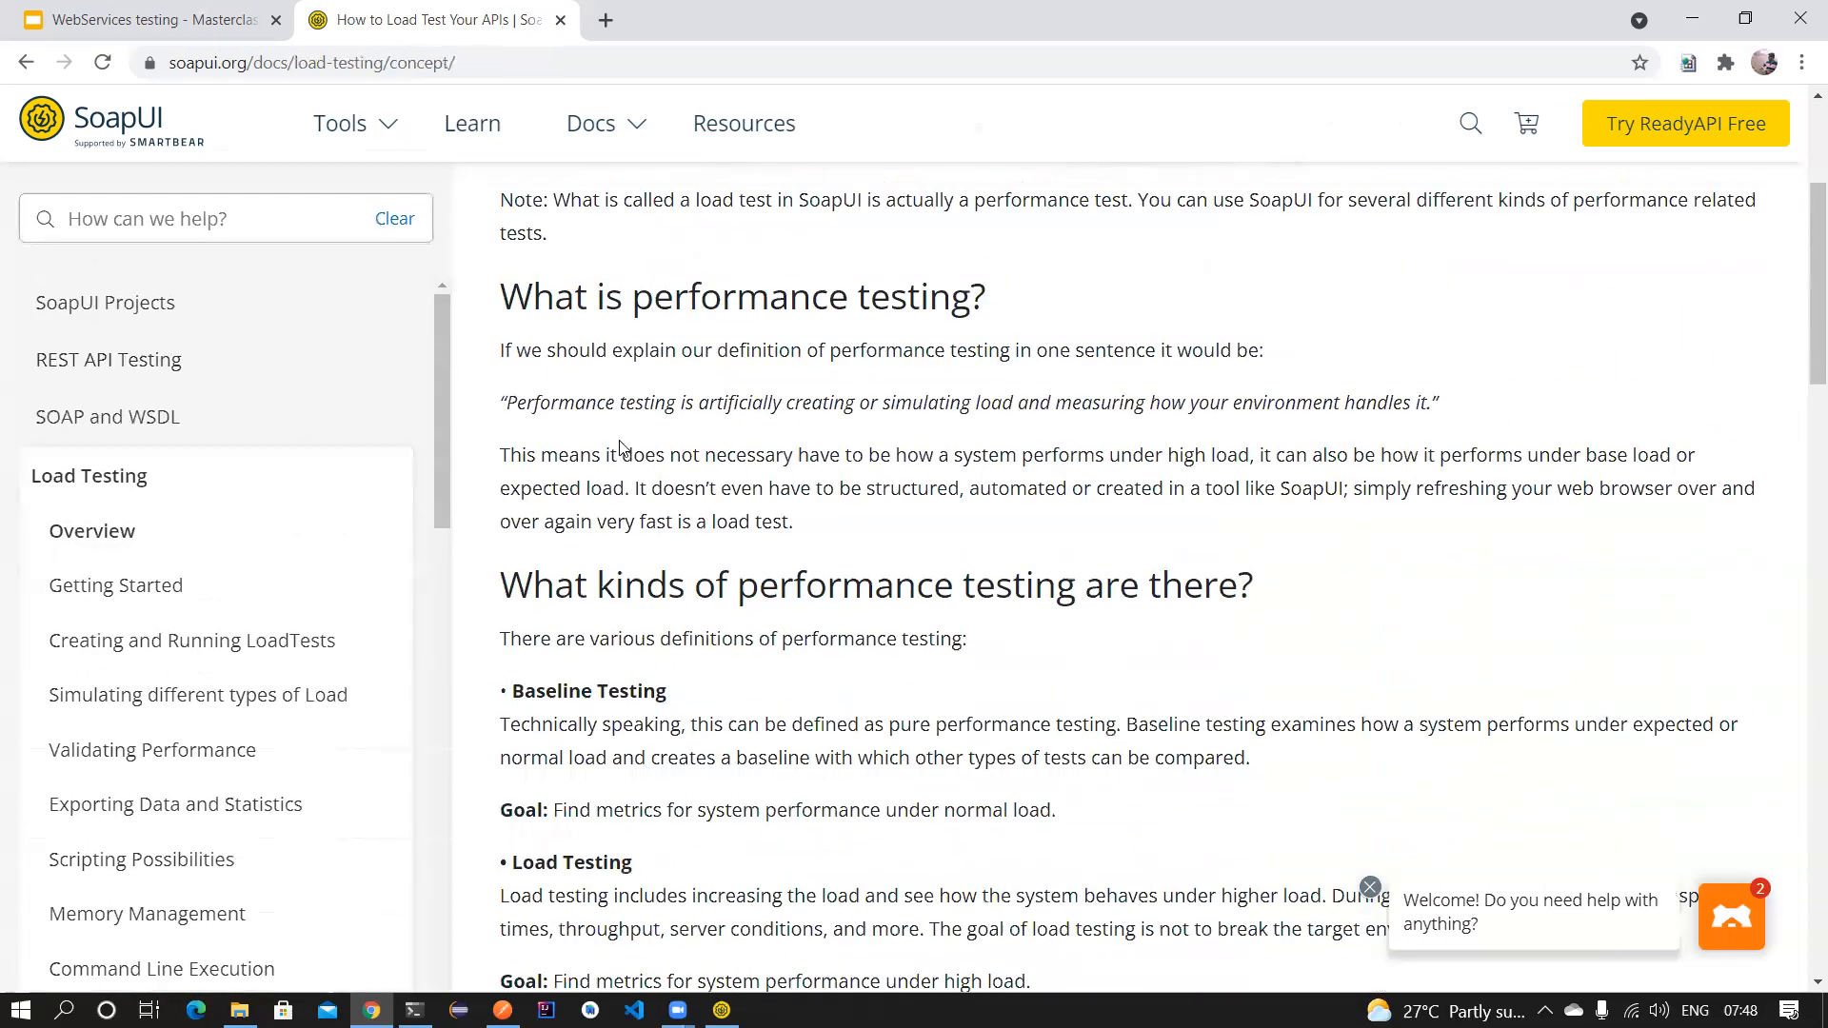
scroll(628, 476, "down", 10)
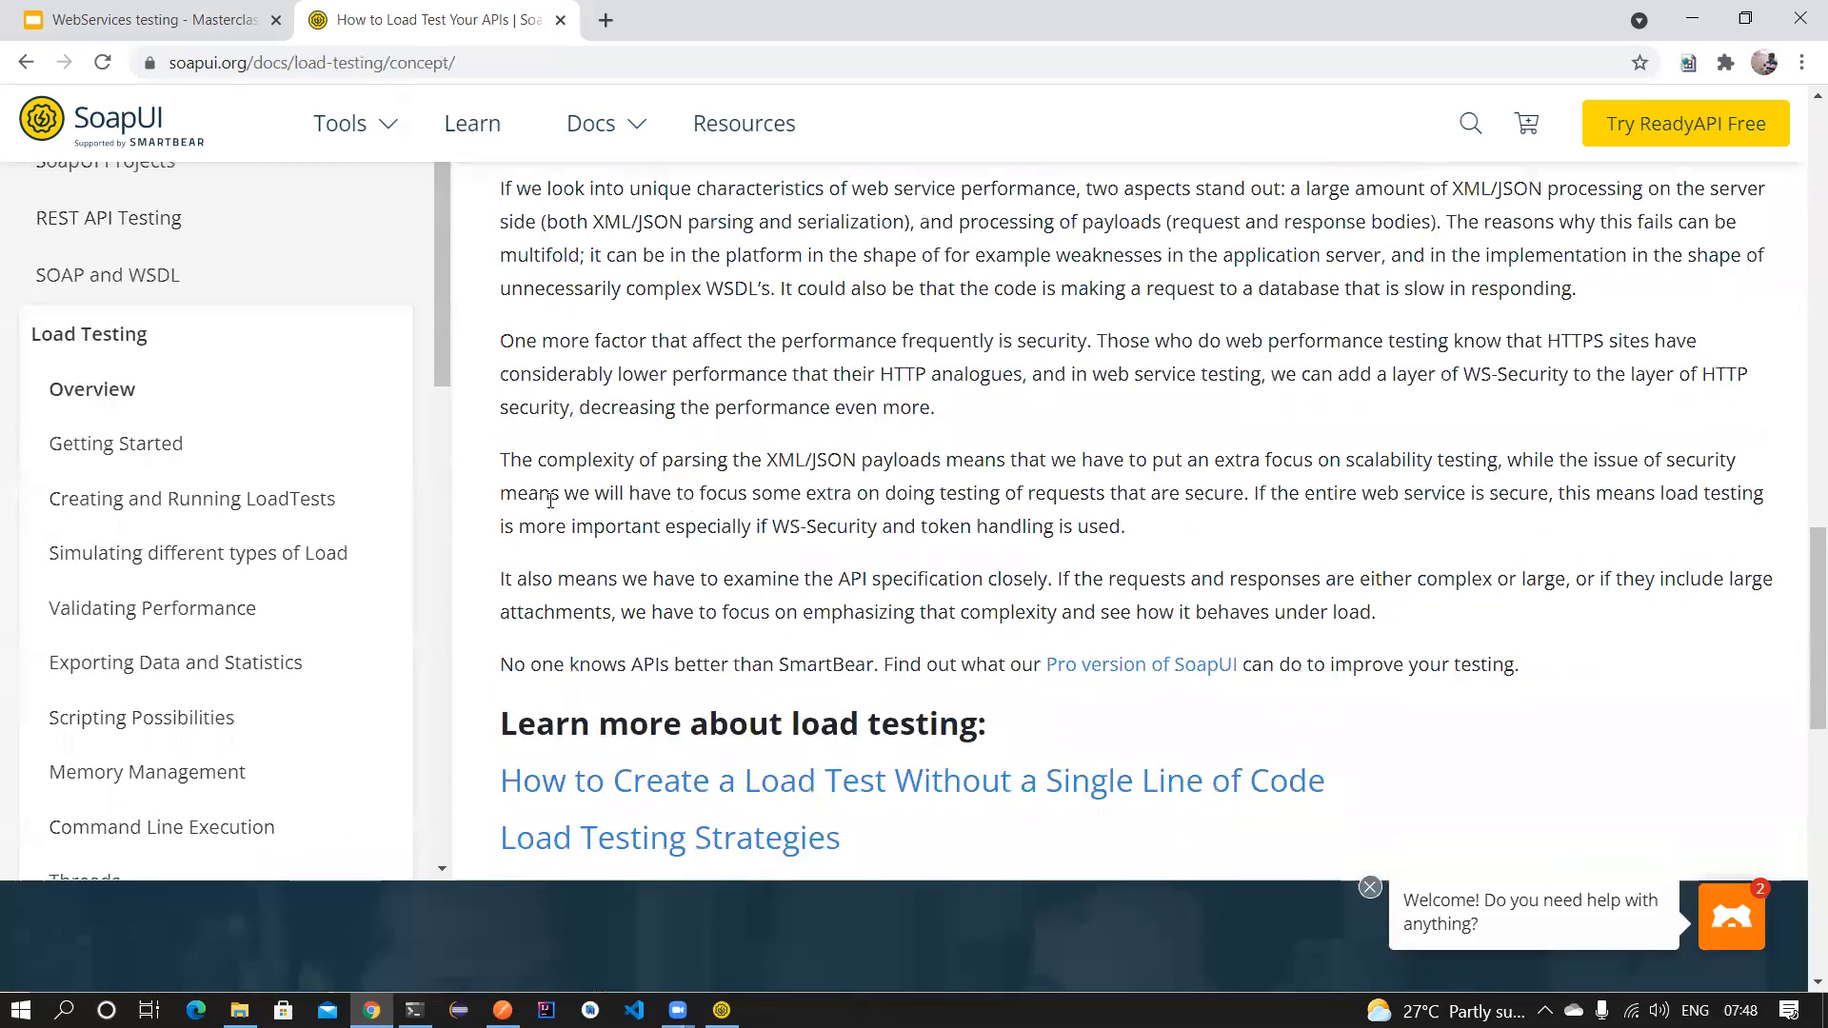
Examine the documentation topics from Load Testing's subtopics through Security Testing, mocking and API Monitoring to Reporting.
scroll(267, 596, "down", 3)
scroll(257, 461, "down", 3)
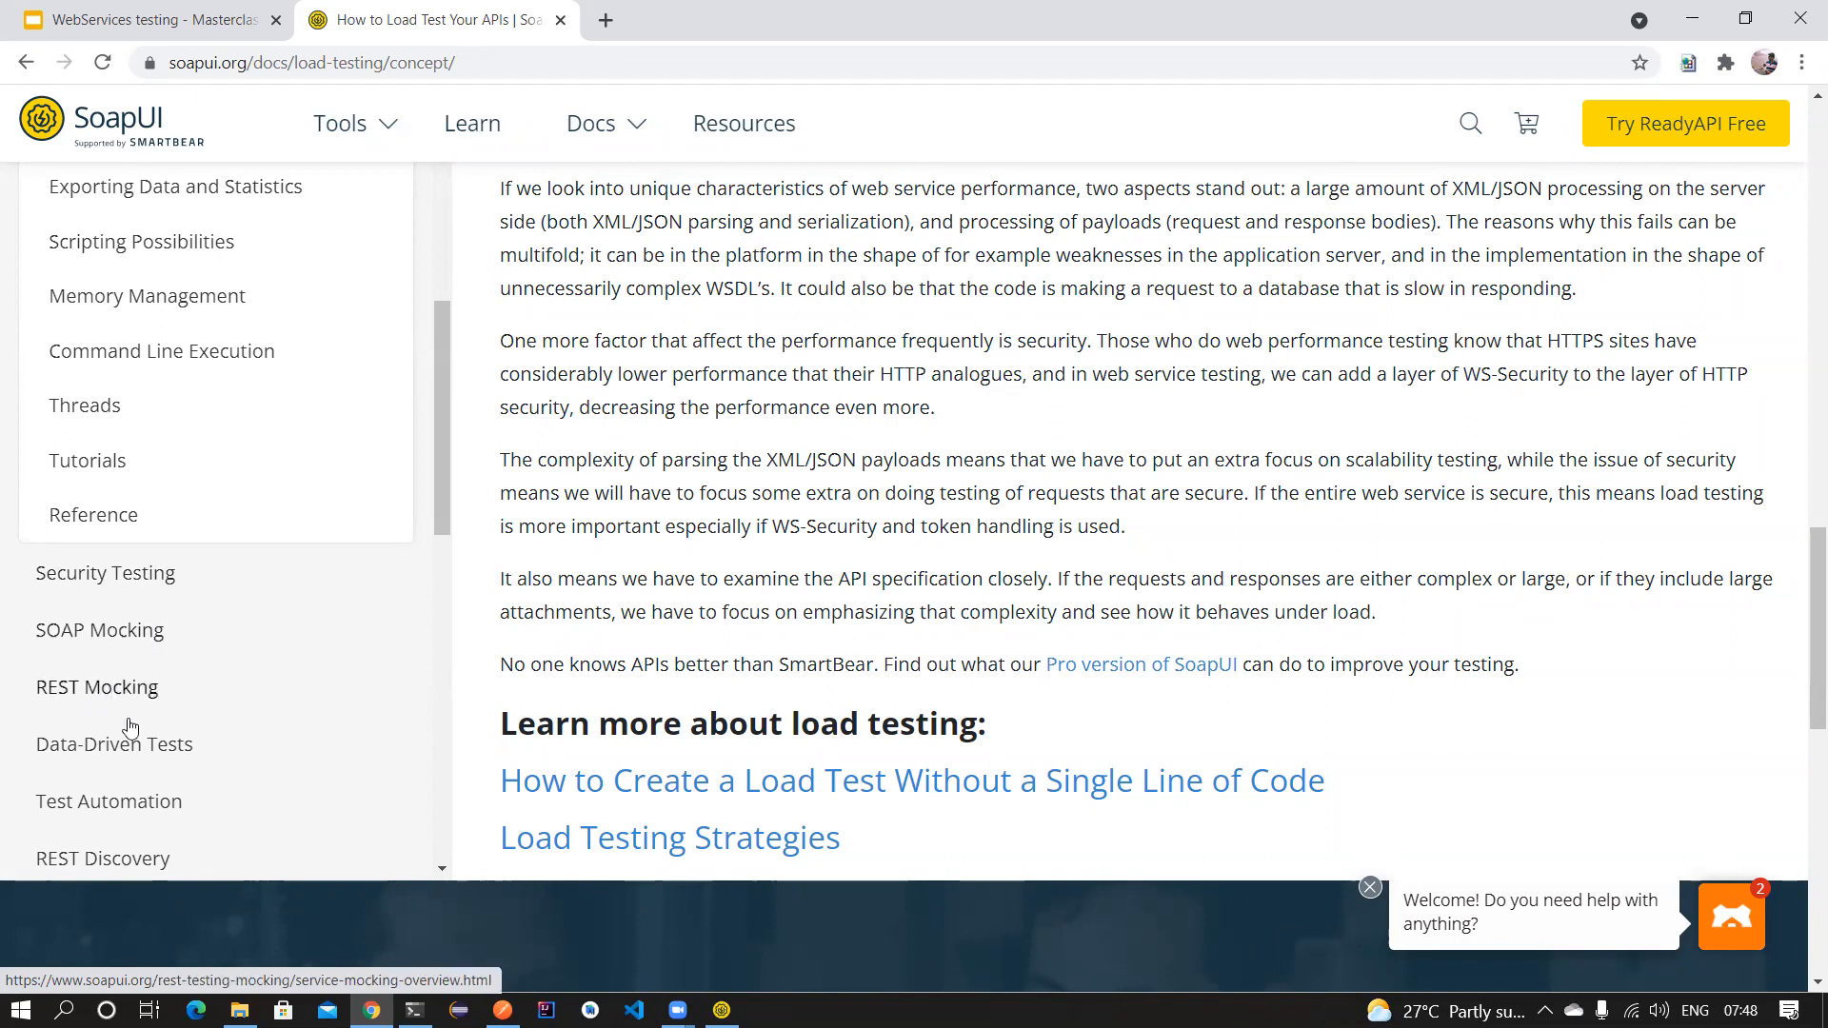
scroll(153, 705, "down", 1)
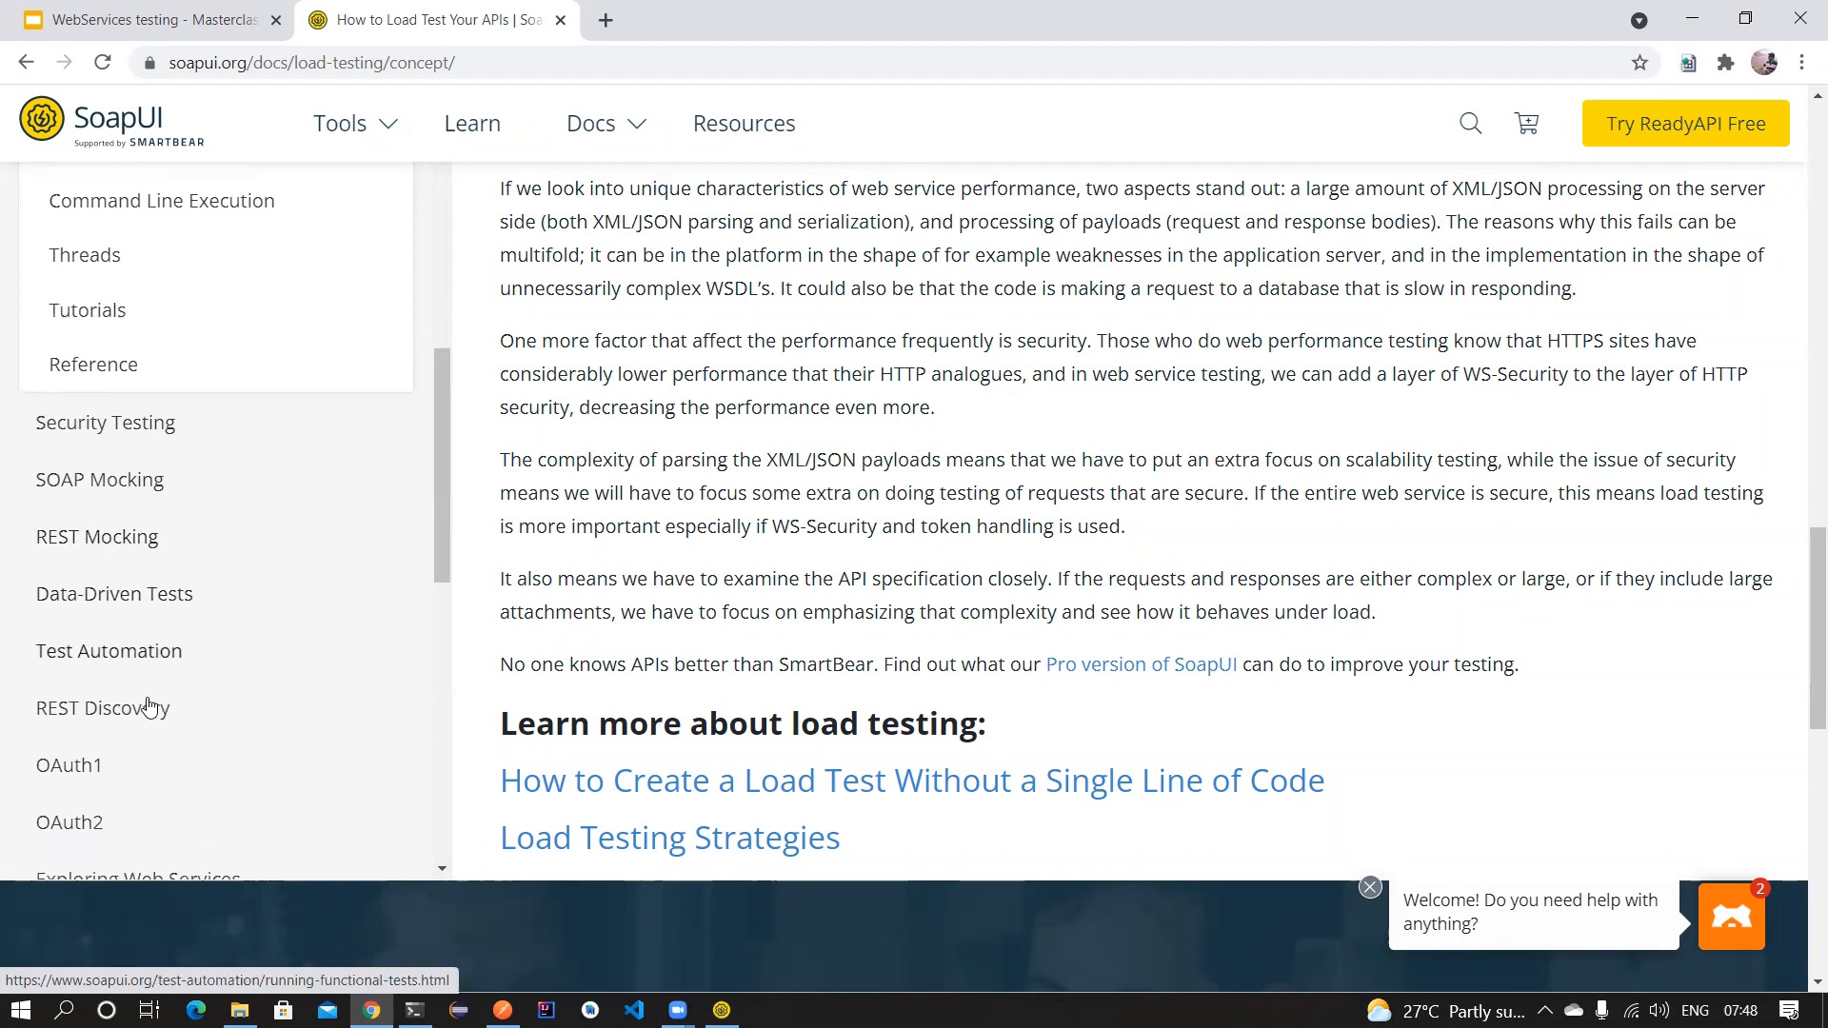
scroll(145, 704, "down", 2)
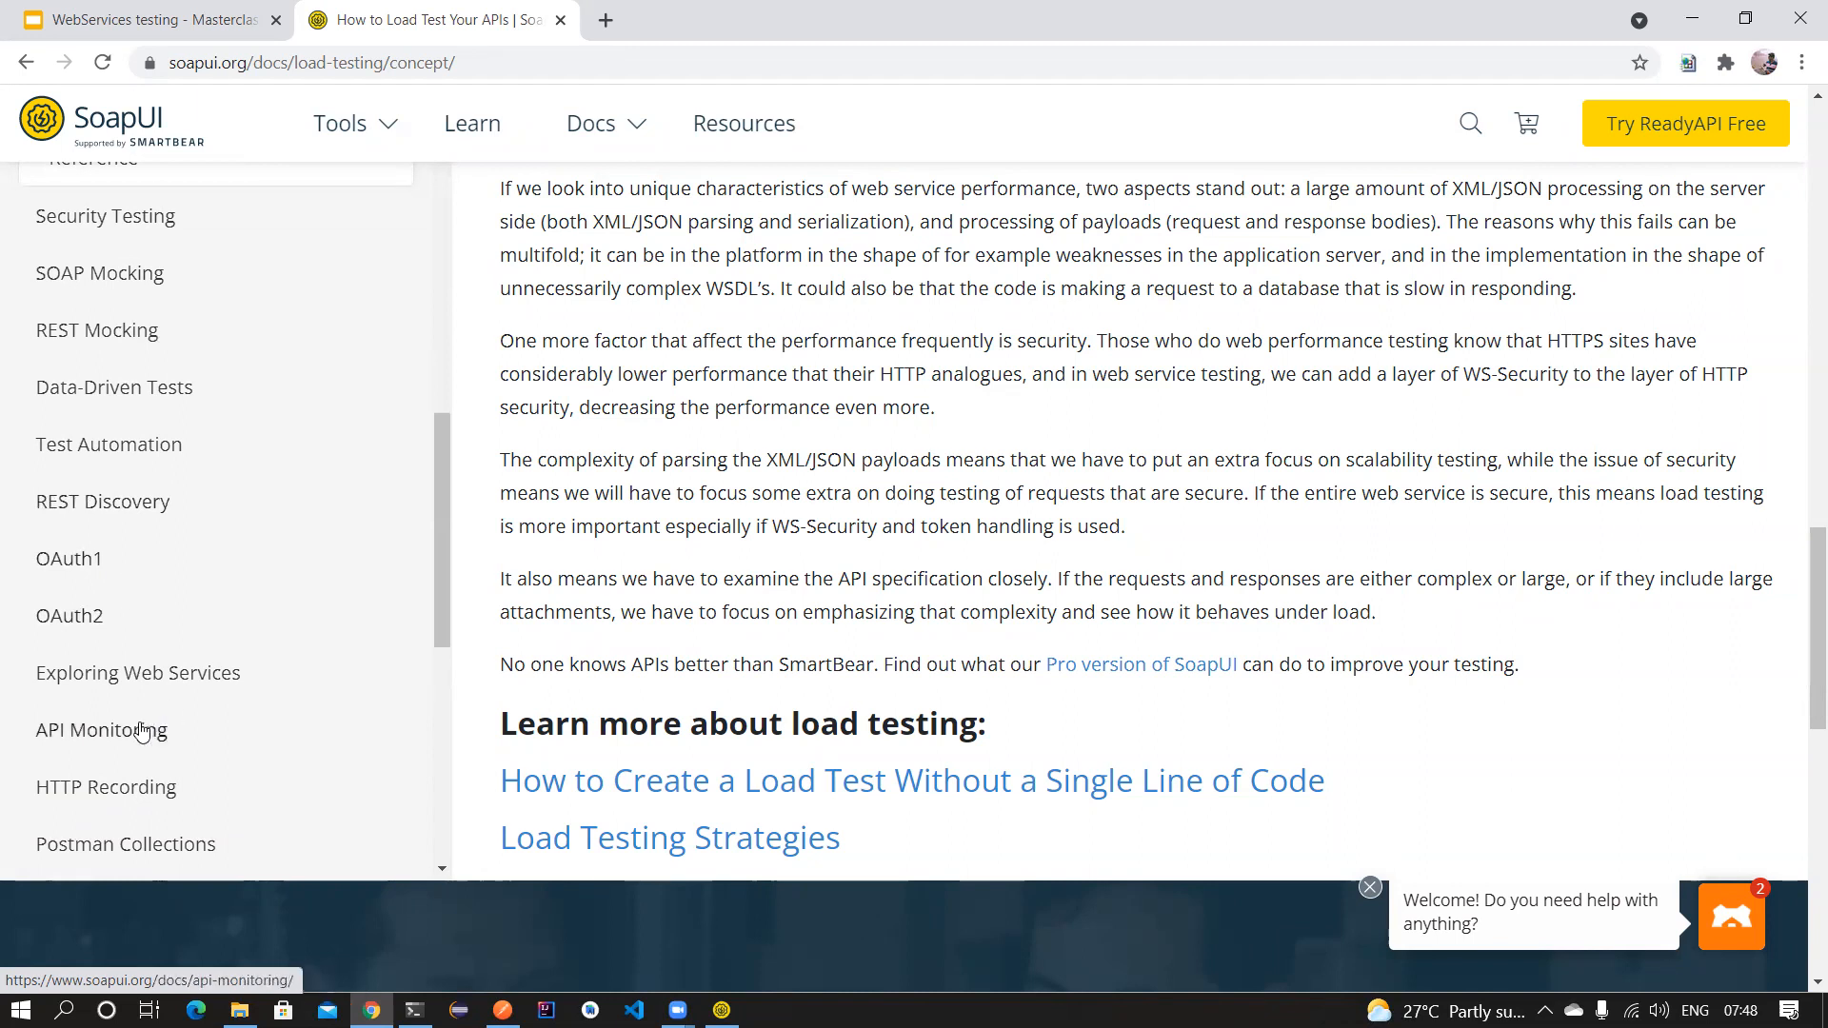
scroll(152, 728, "down", 1)
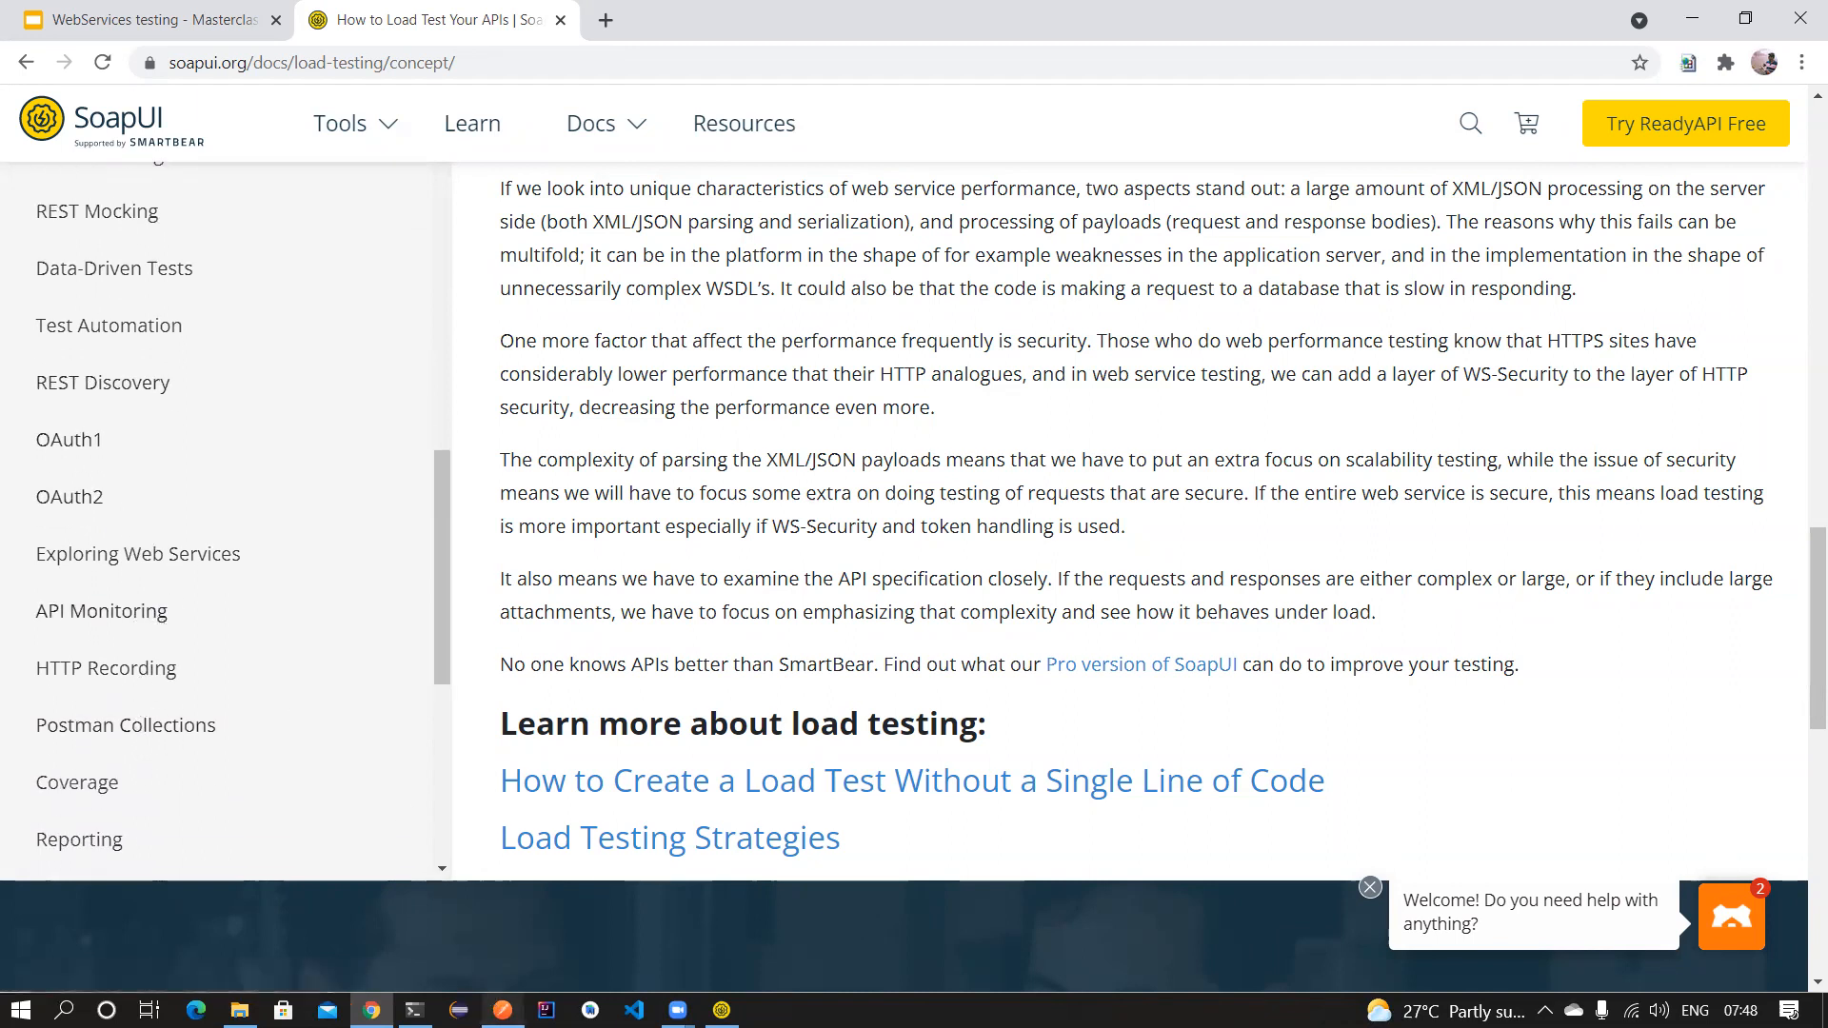
Switch to Postman, view its Monitors section for comparison, and return to the SoapUI documentation in Chrome.
left_click(502, 1009)
left_click(78, 528)
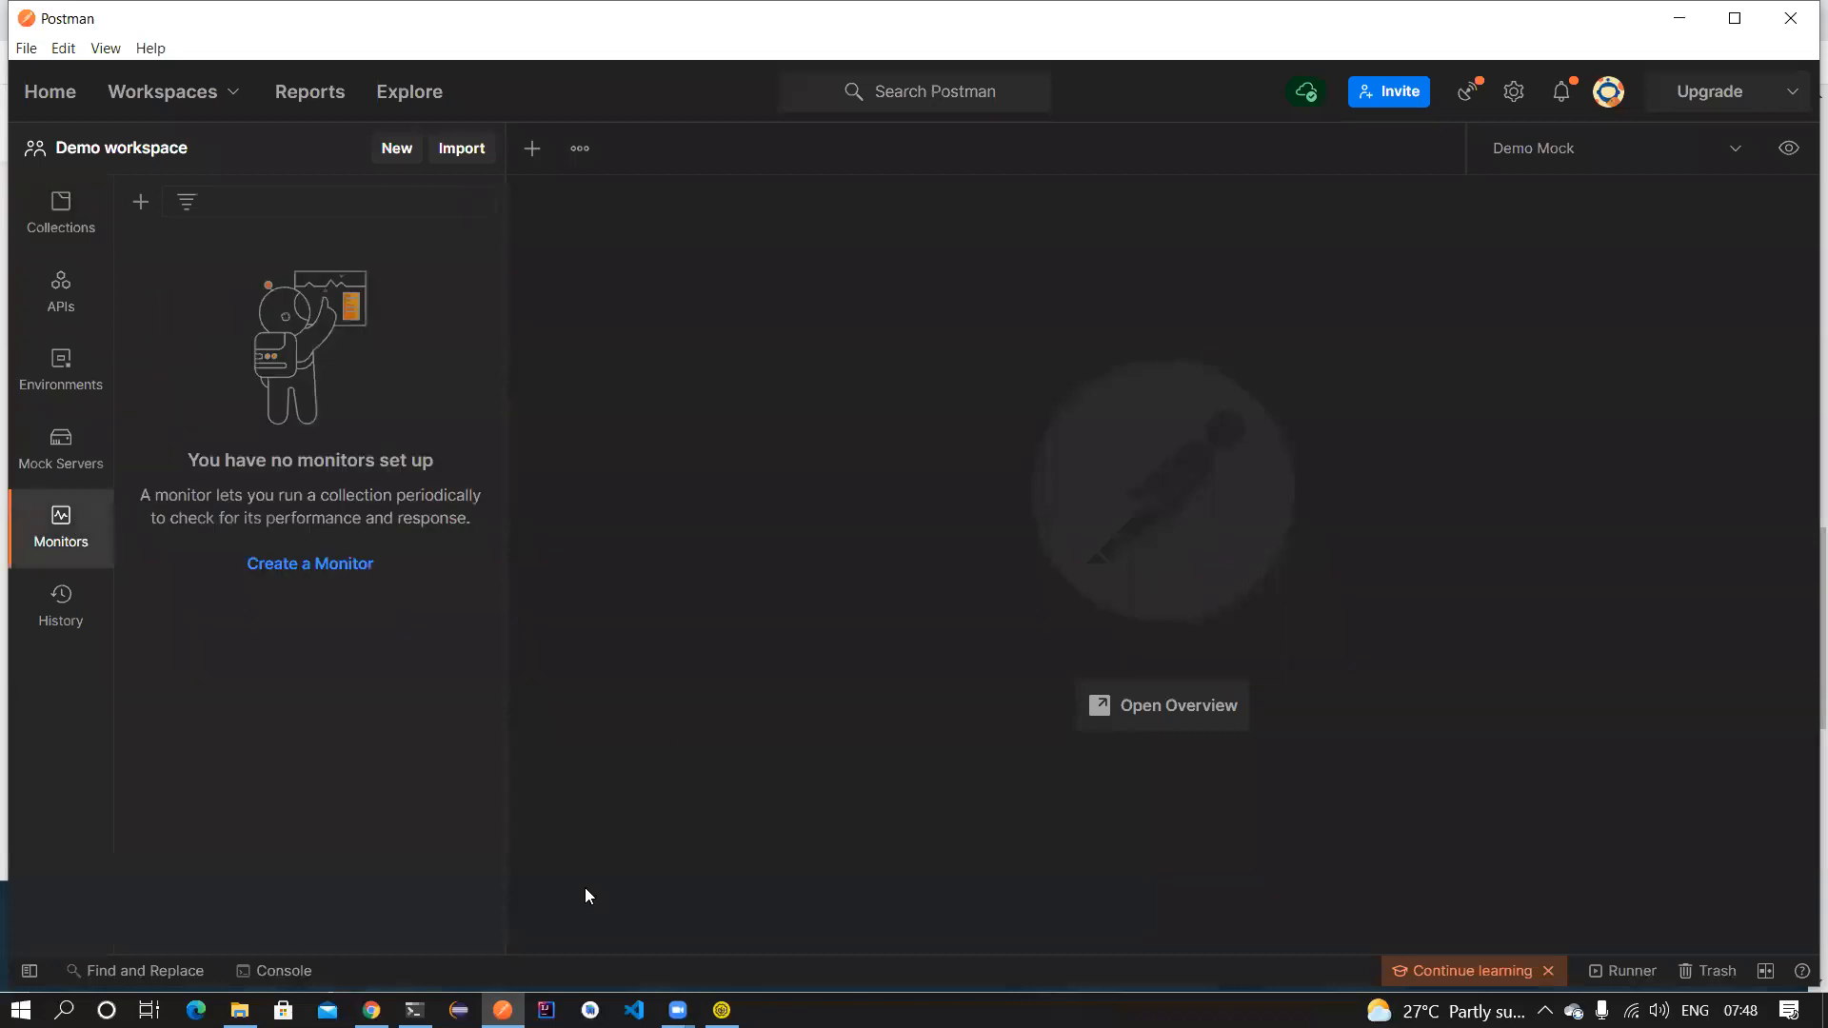
left_click(502, 1010)
Review the remaining documentation topics down to Preferences and settings and return to the Load Testing topics.
scroll(157, 638, "down", 1)
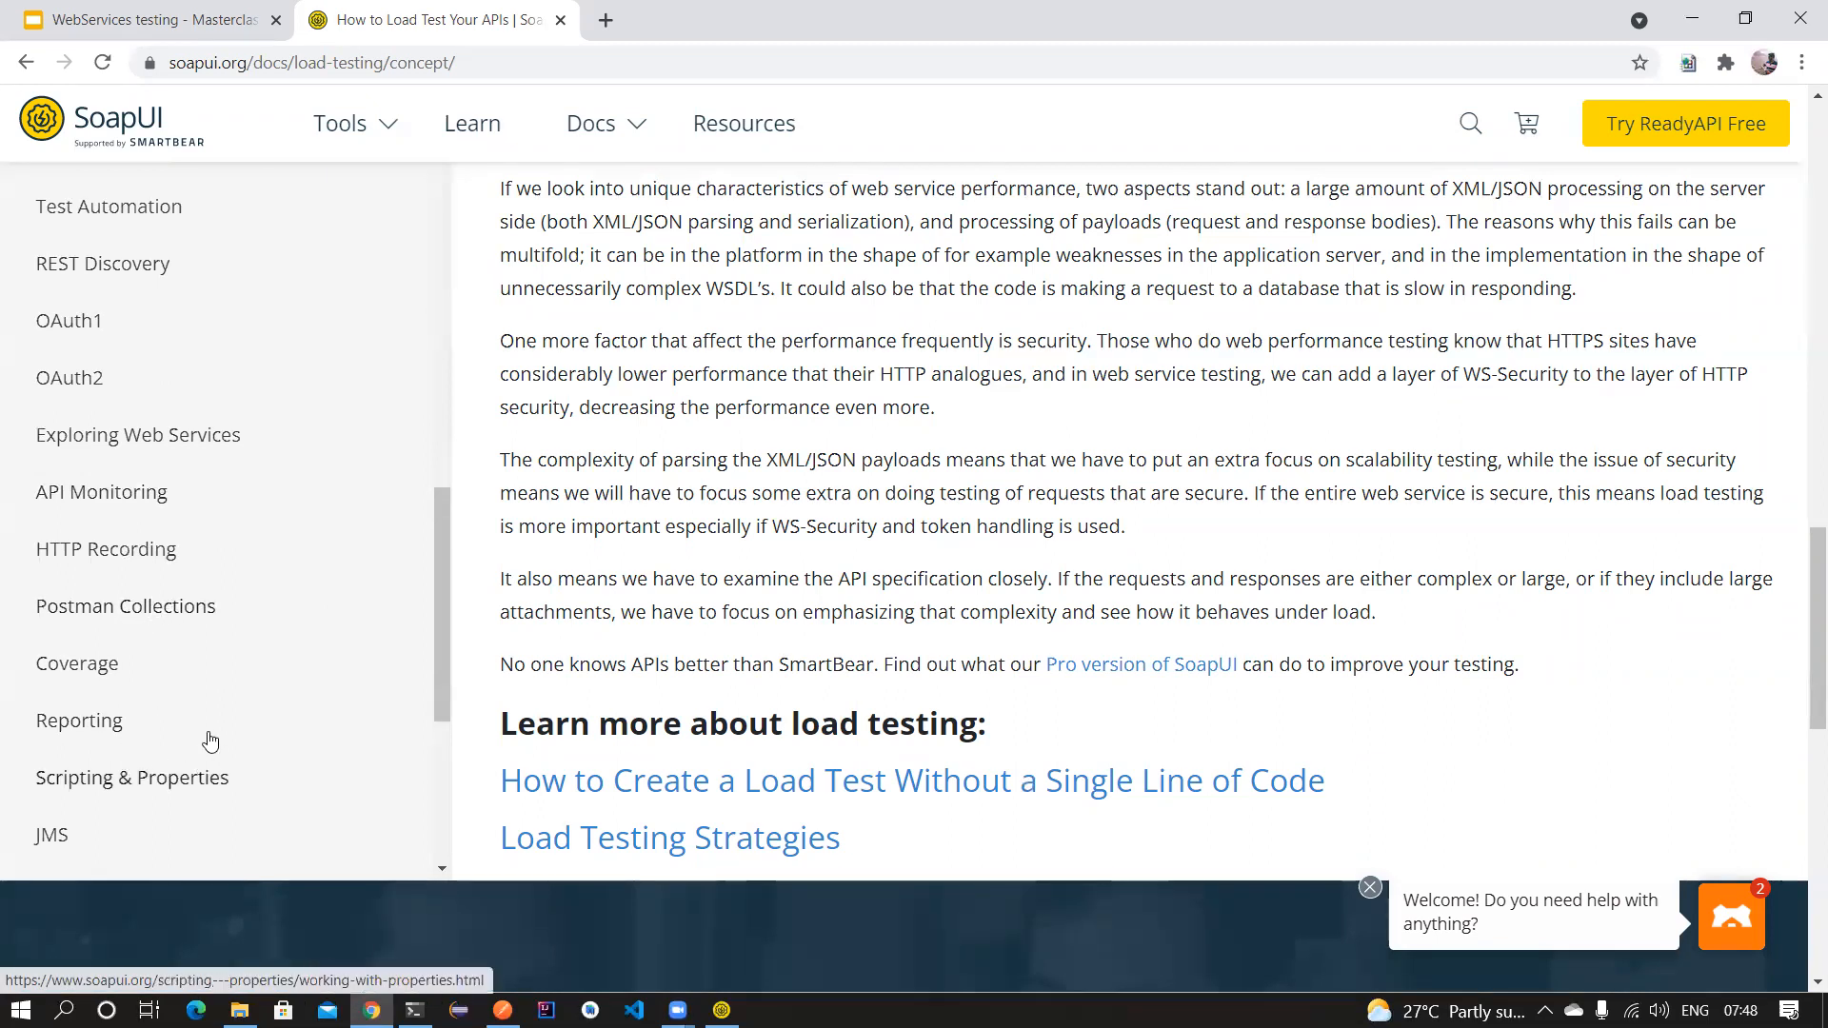
scroll(204, 733, "down", 1)
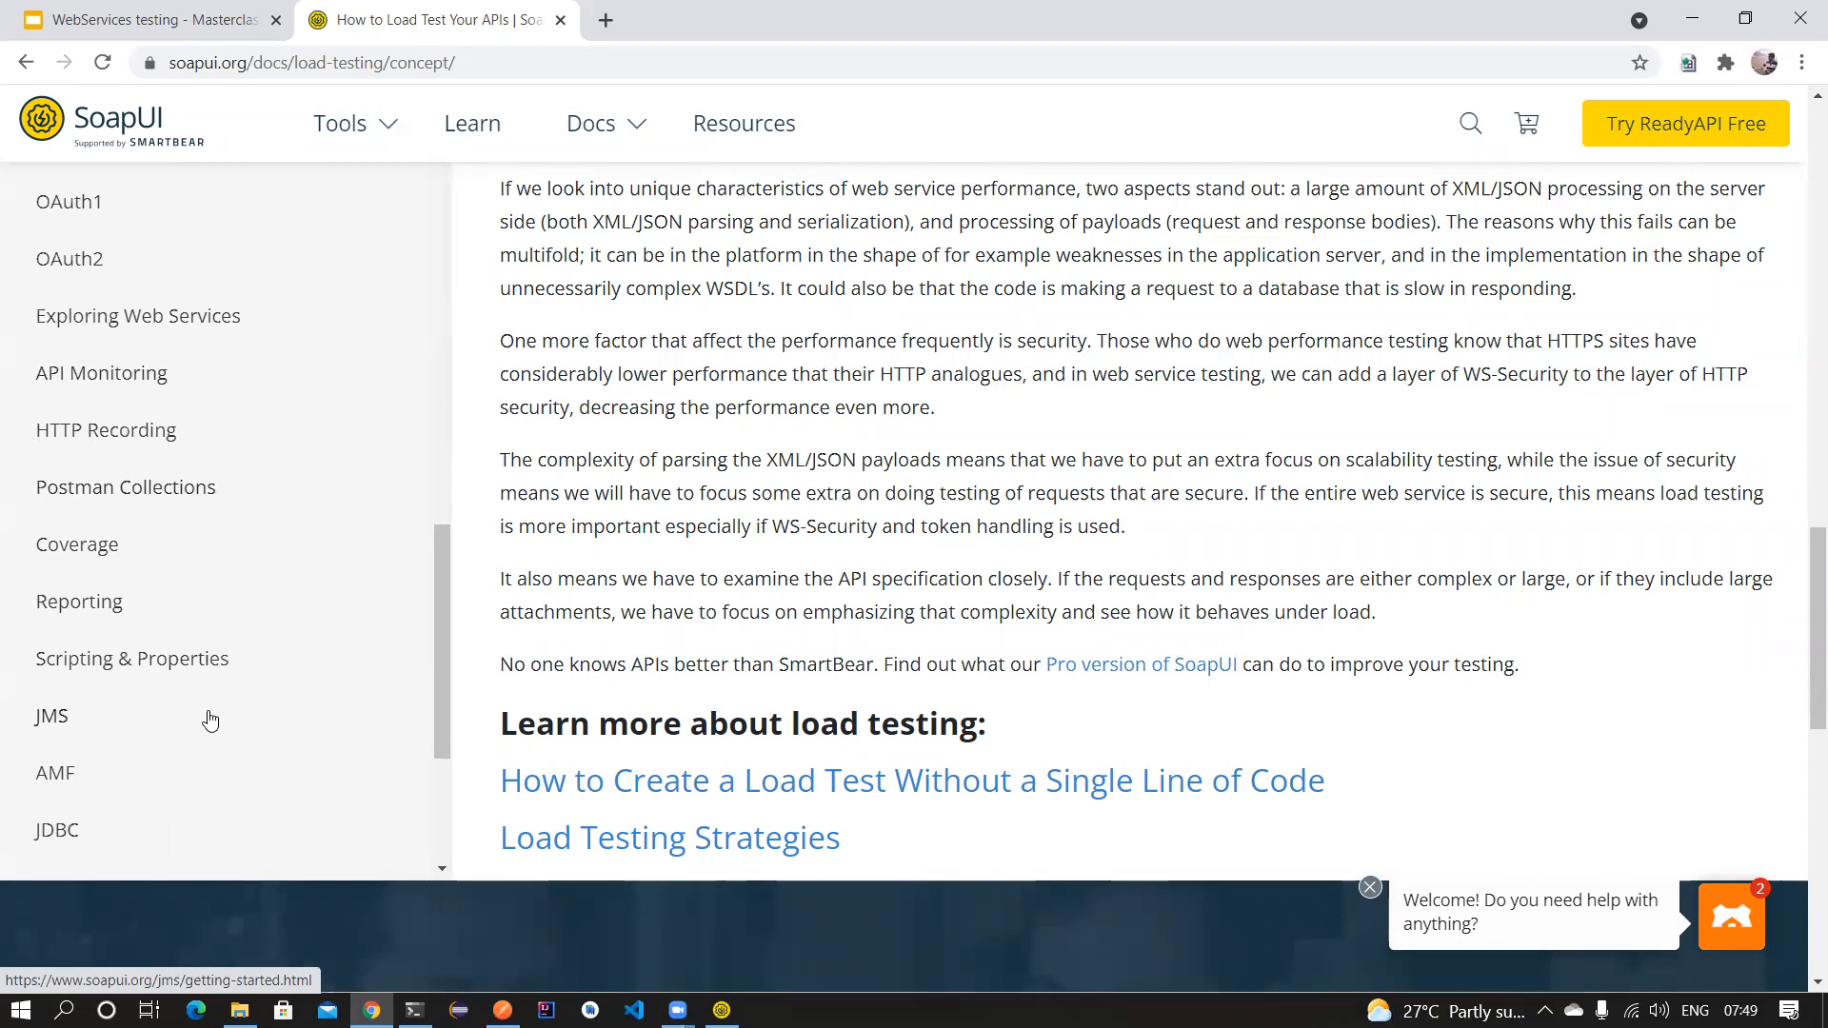
scroll(210, 721, "down", 3)
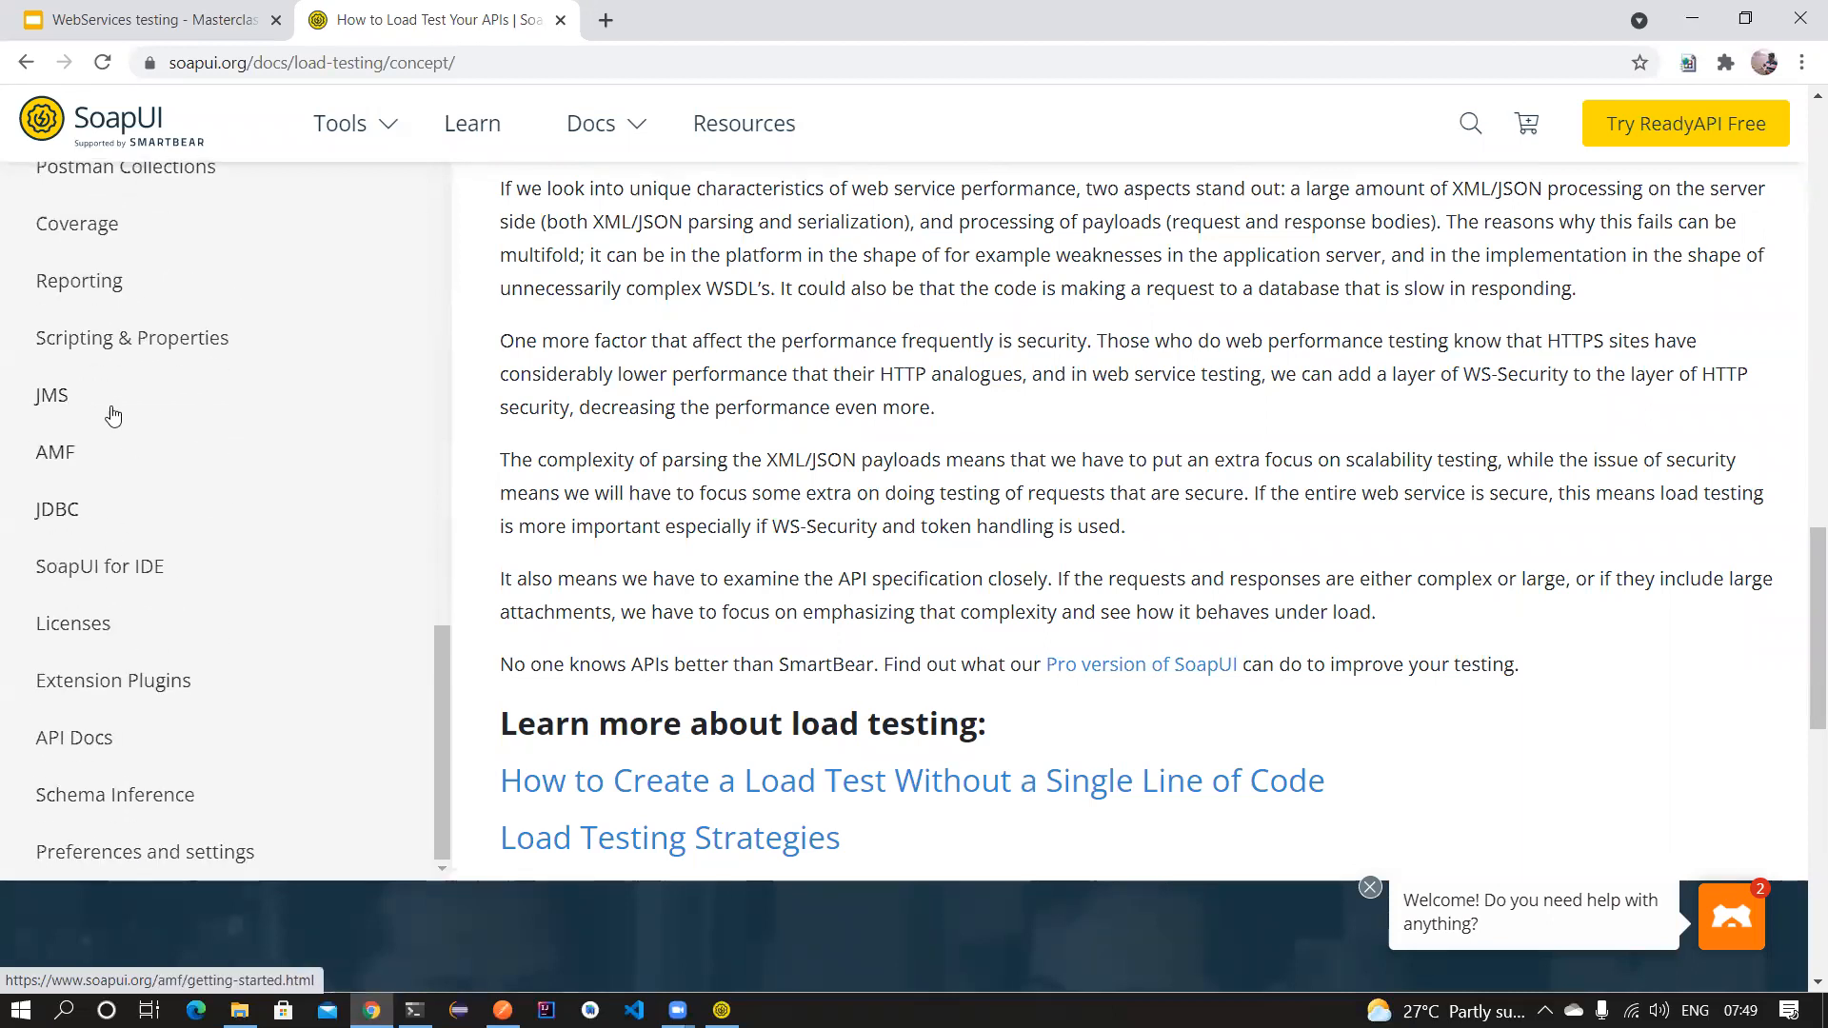
scroll(180, 682, "down", 1)
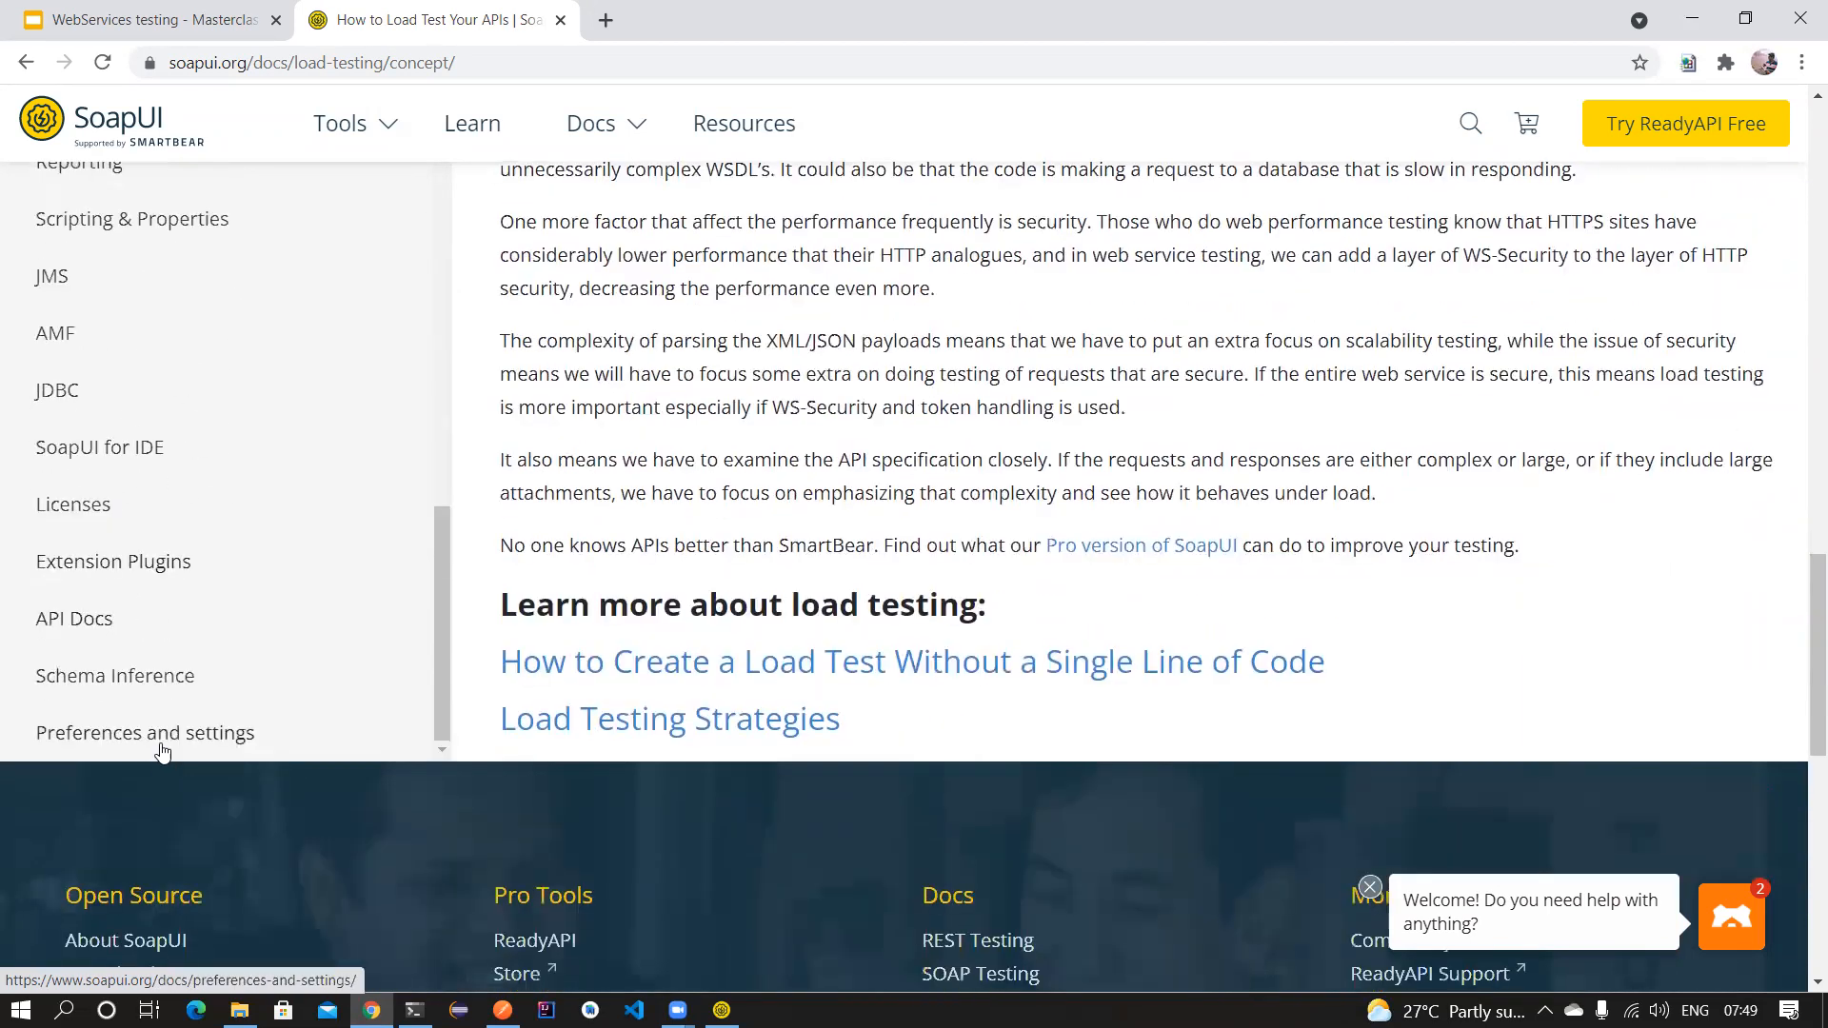
scroll(271, 695, "up", 5)
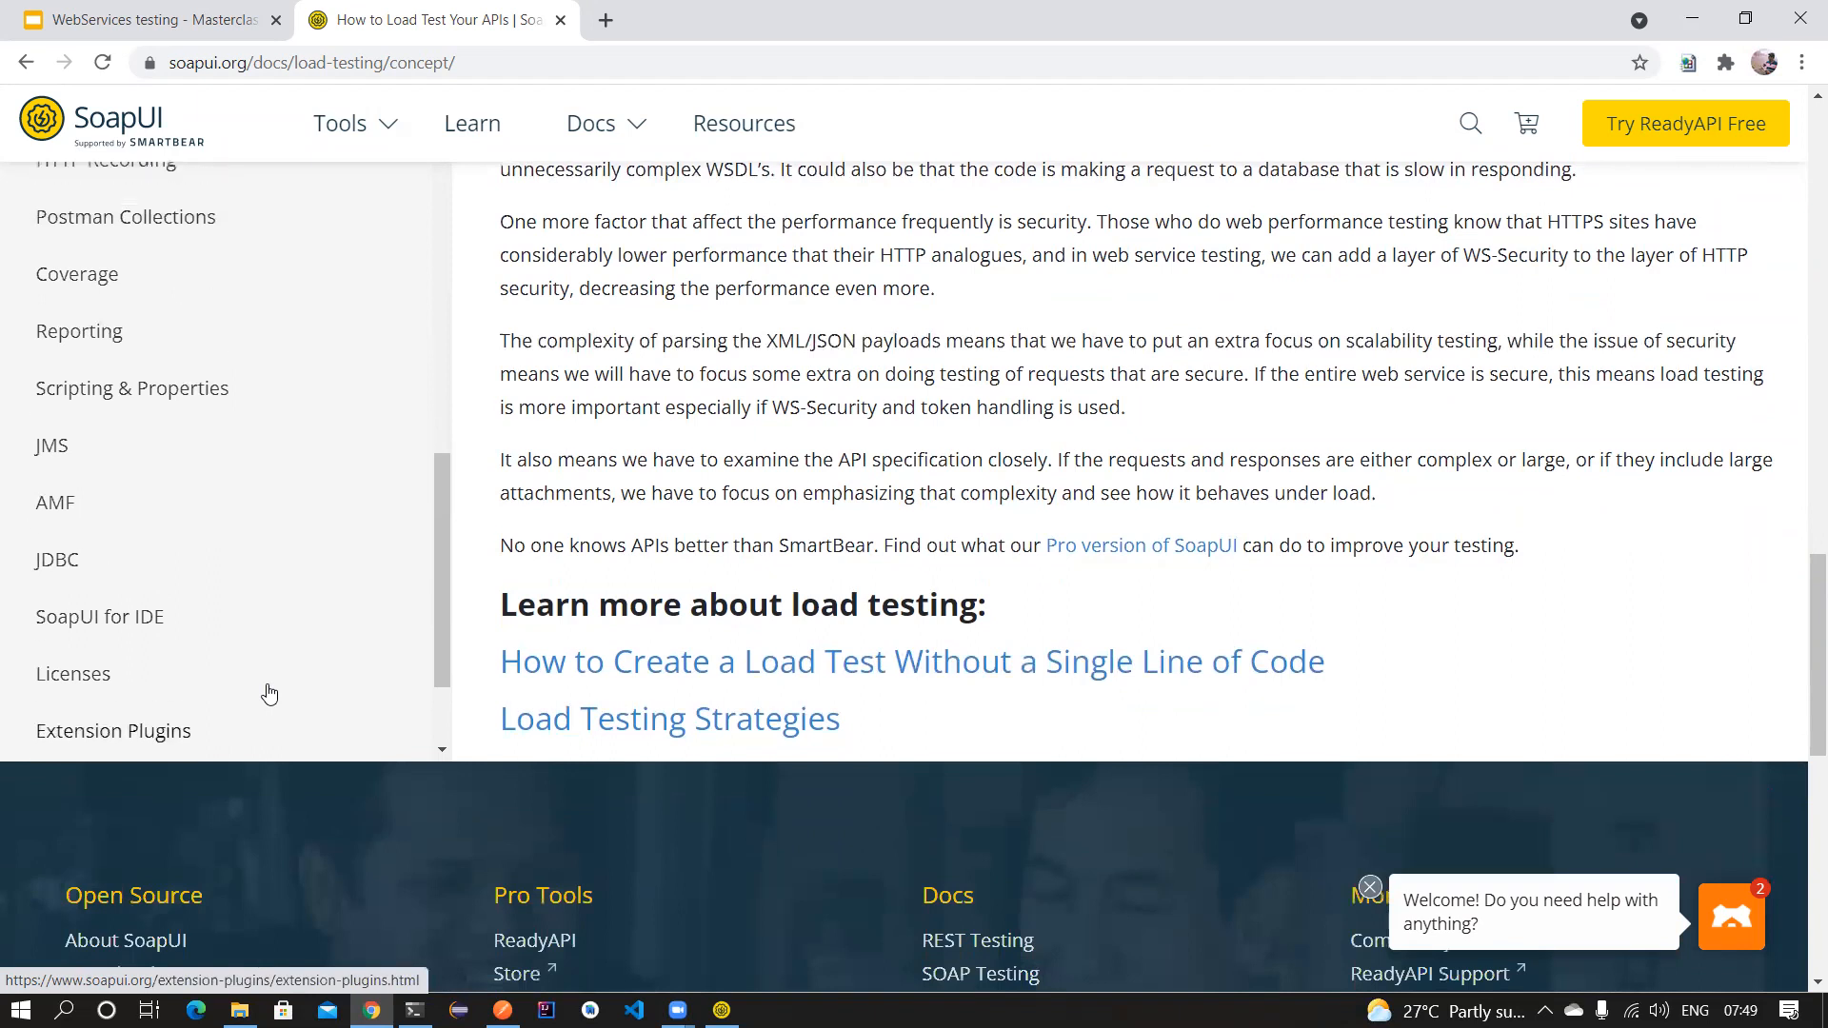
scroll(270, 695, "up", 10)
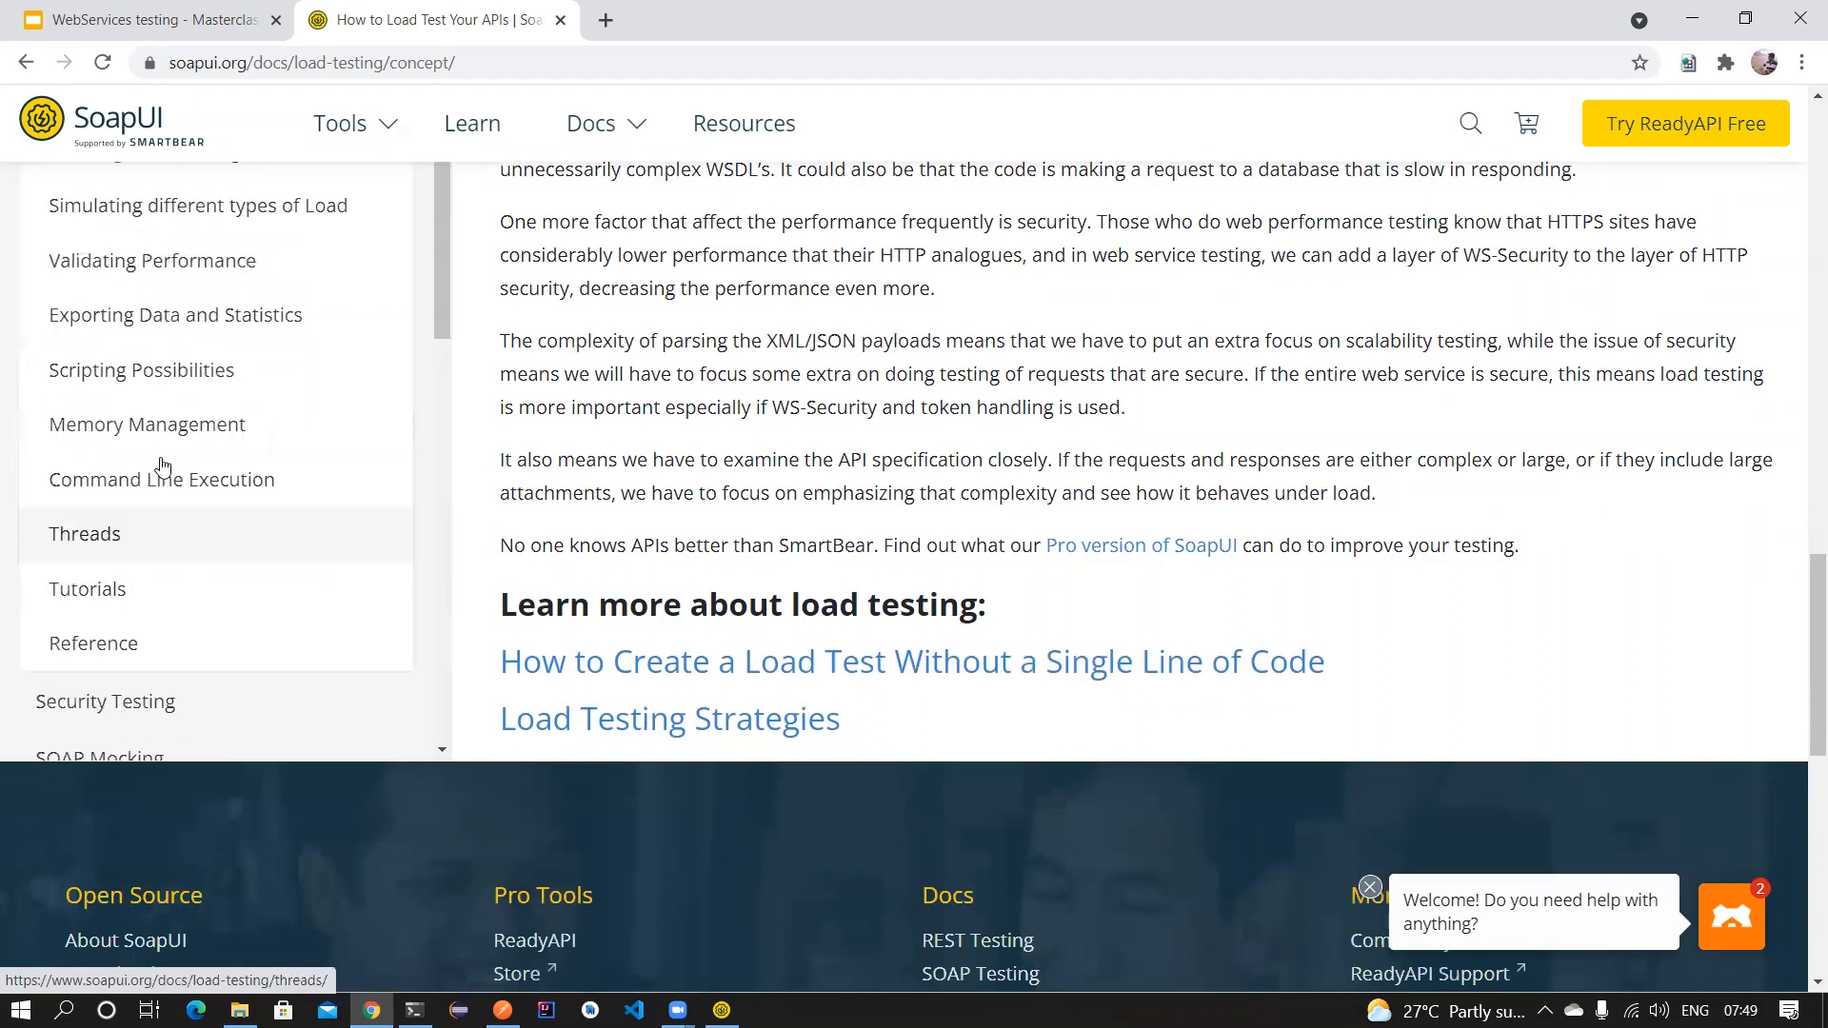
scroll(249, 392, "up", 2)
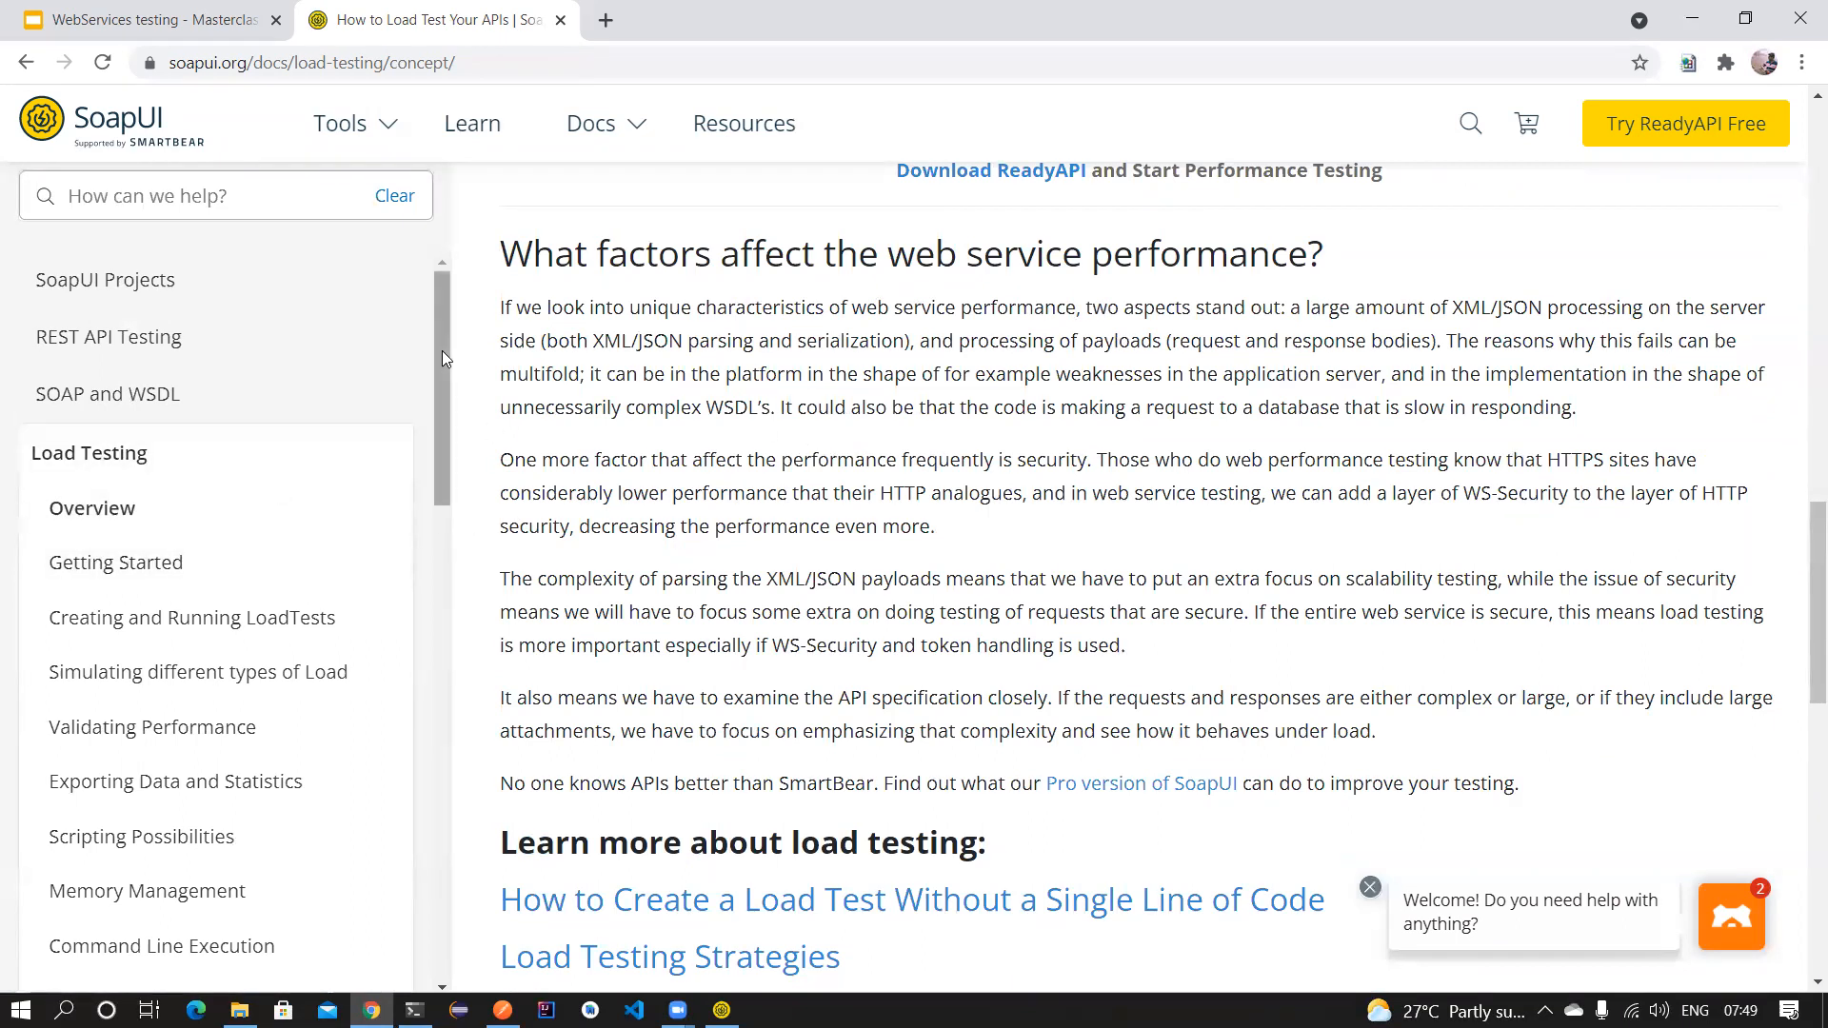
Bring up Postman briefly, minimize it, and switch to SoapUI to view its start page and project list.
left_click(502, 1011)
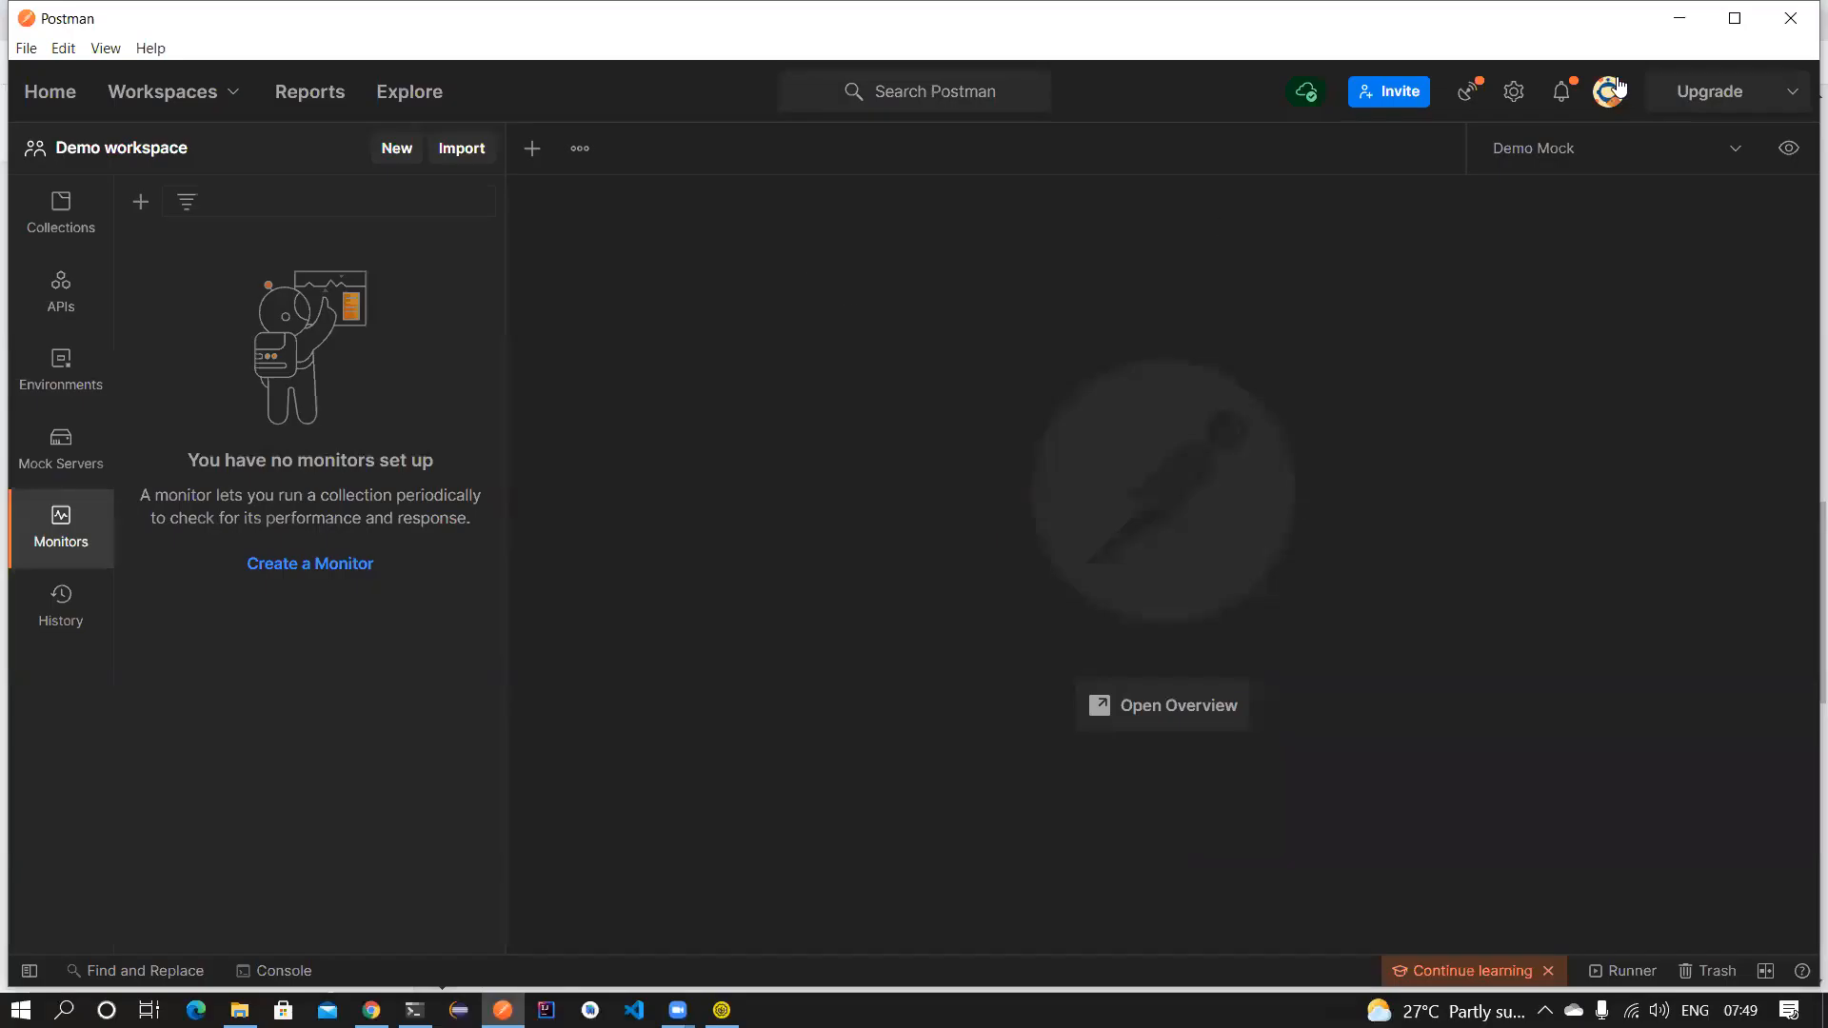
left_click(1694, 23)
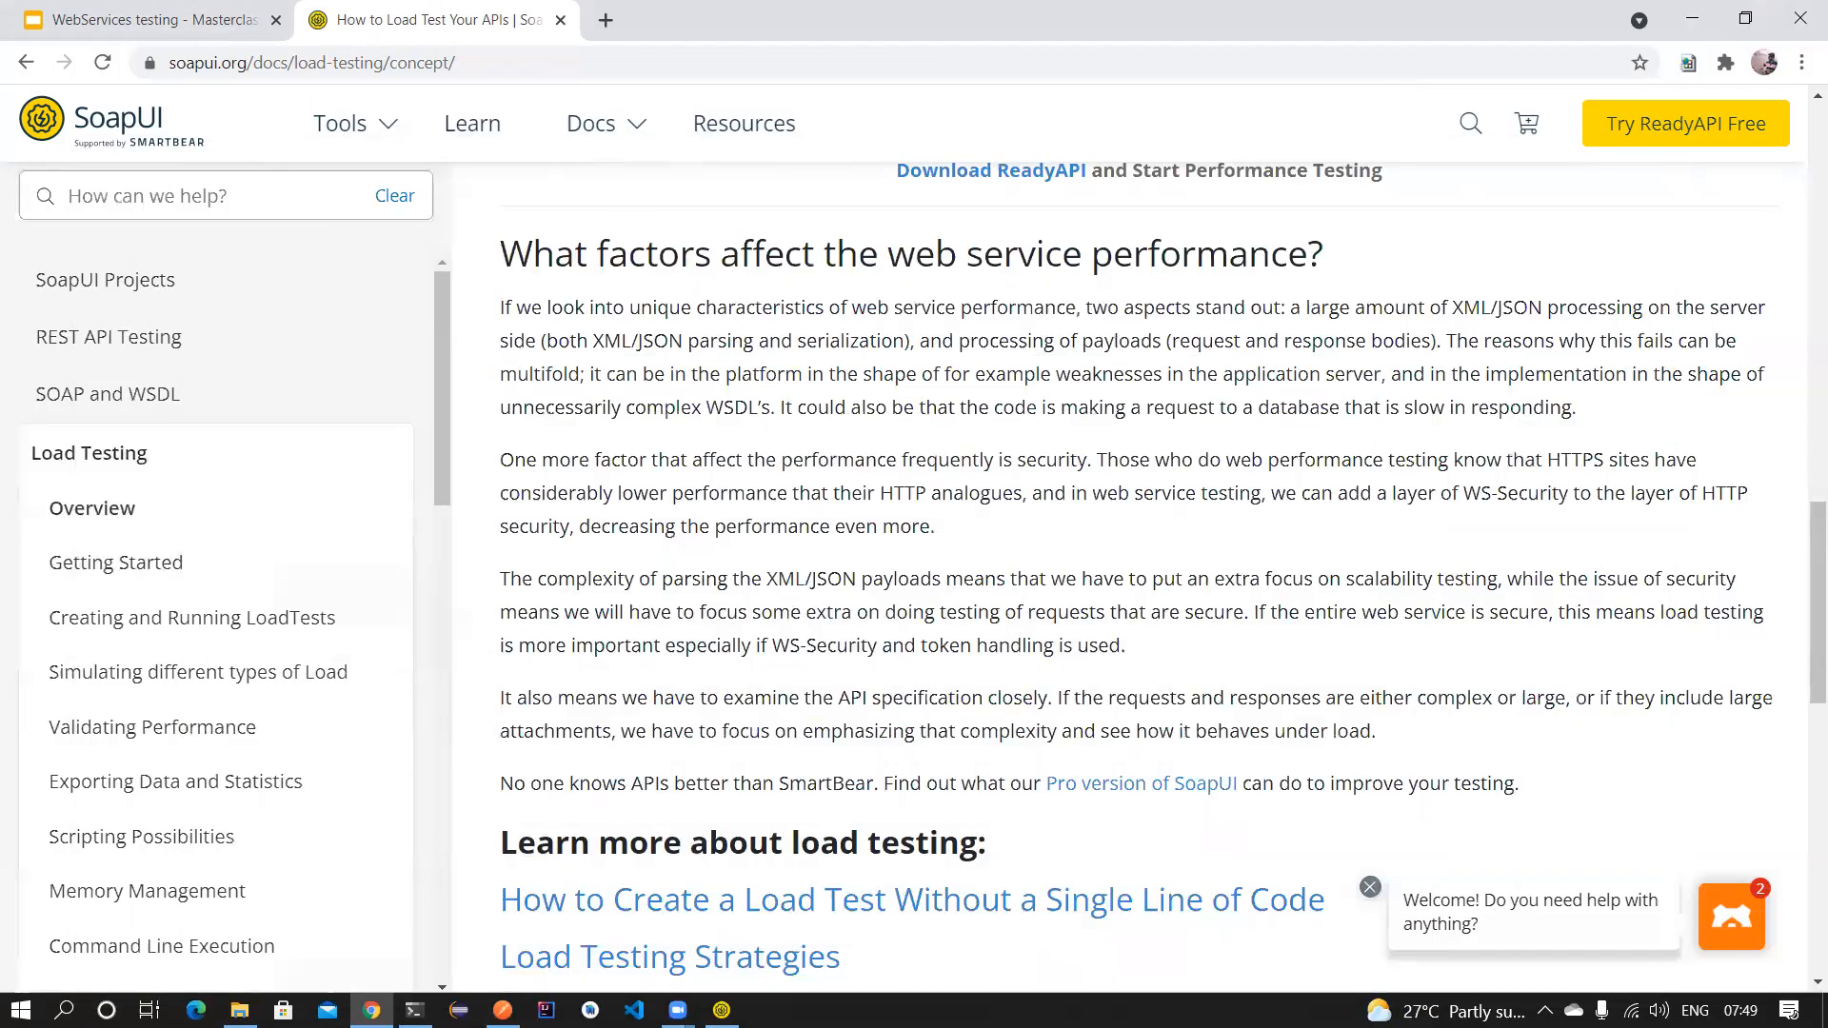
left_click(721, 1011)
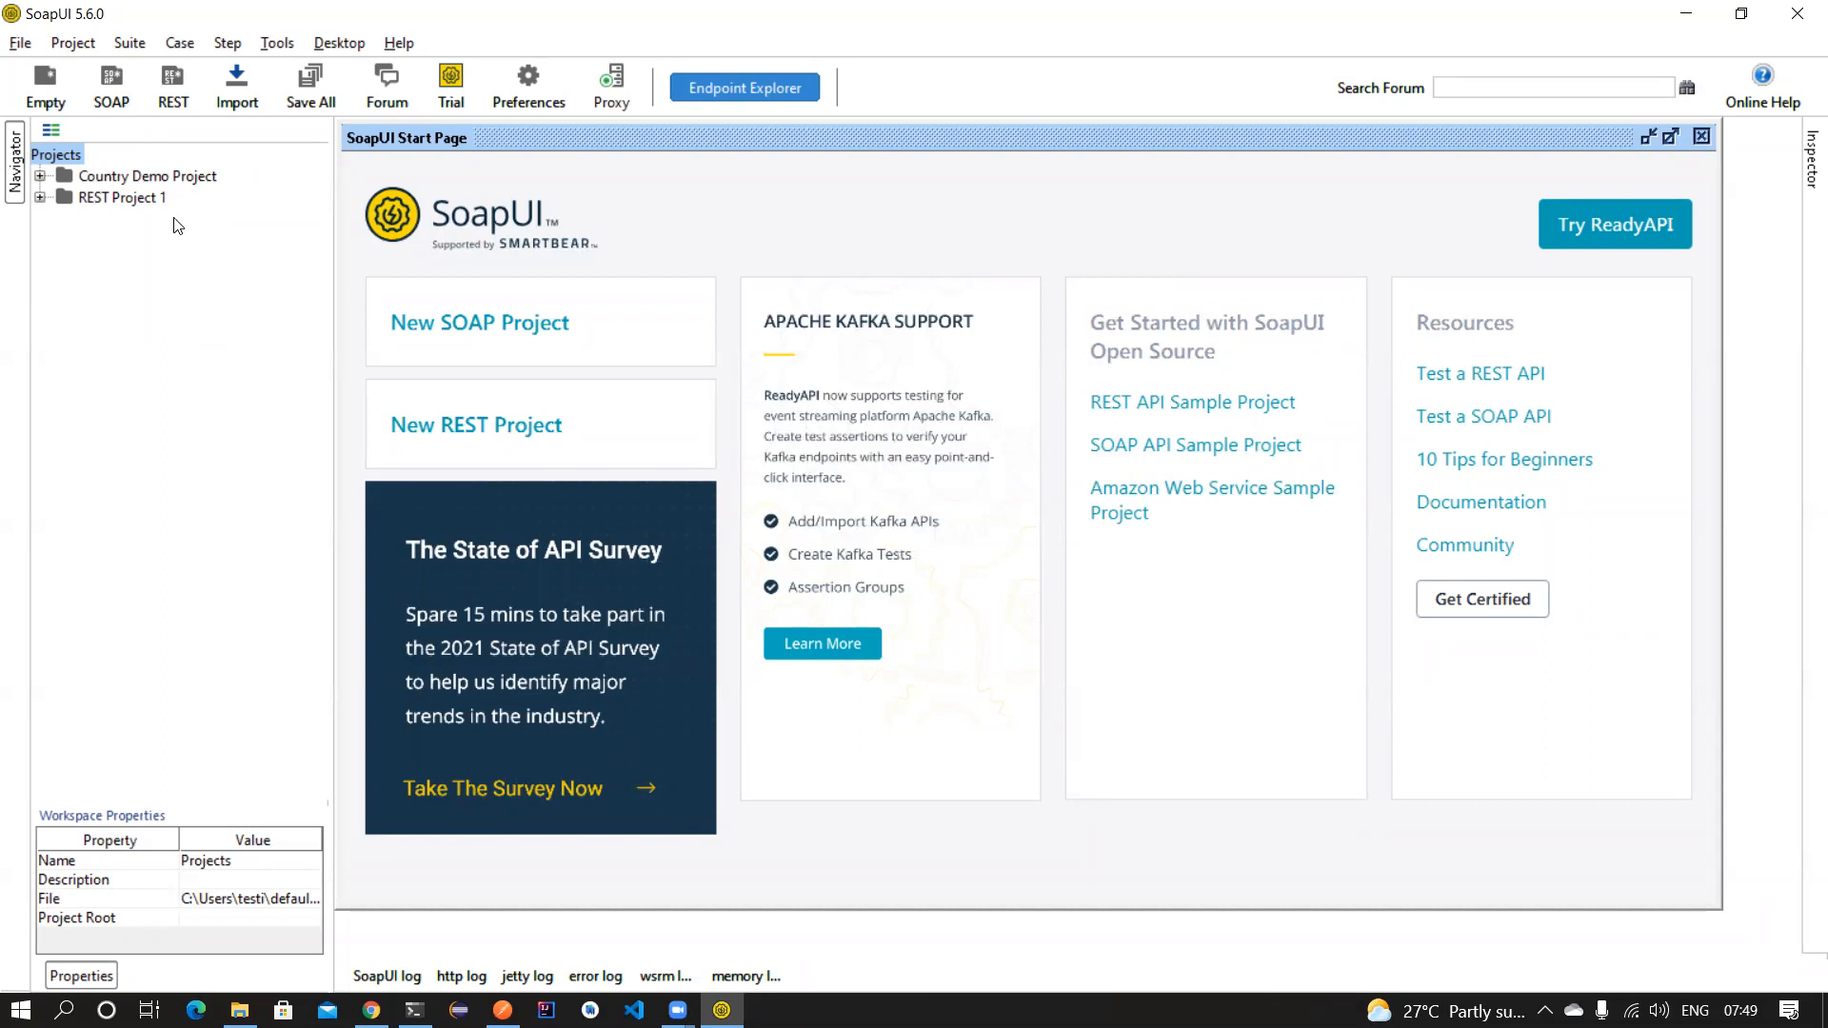
Switch to Postman and open the Reqres collection from the Demo workspace's collections.
left_click(503, 1010)
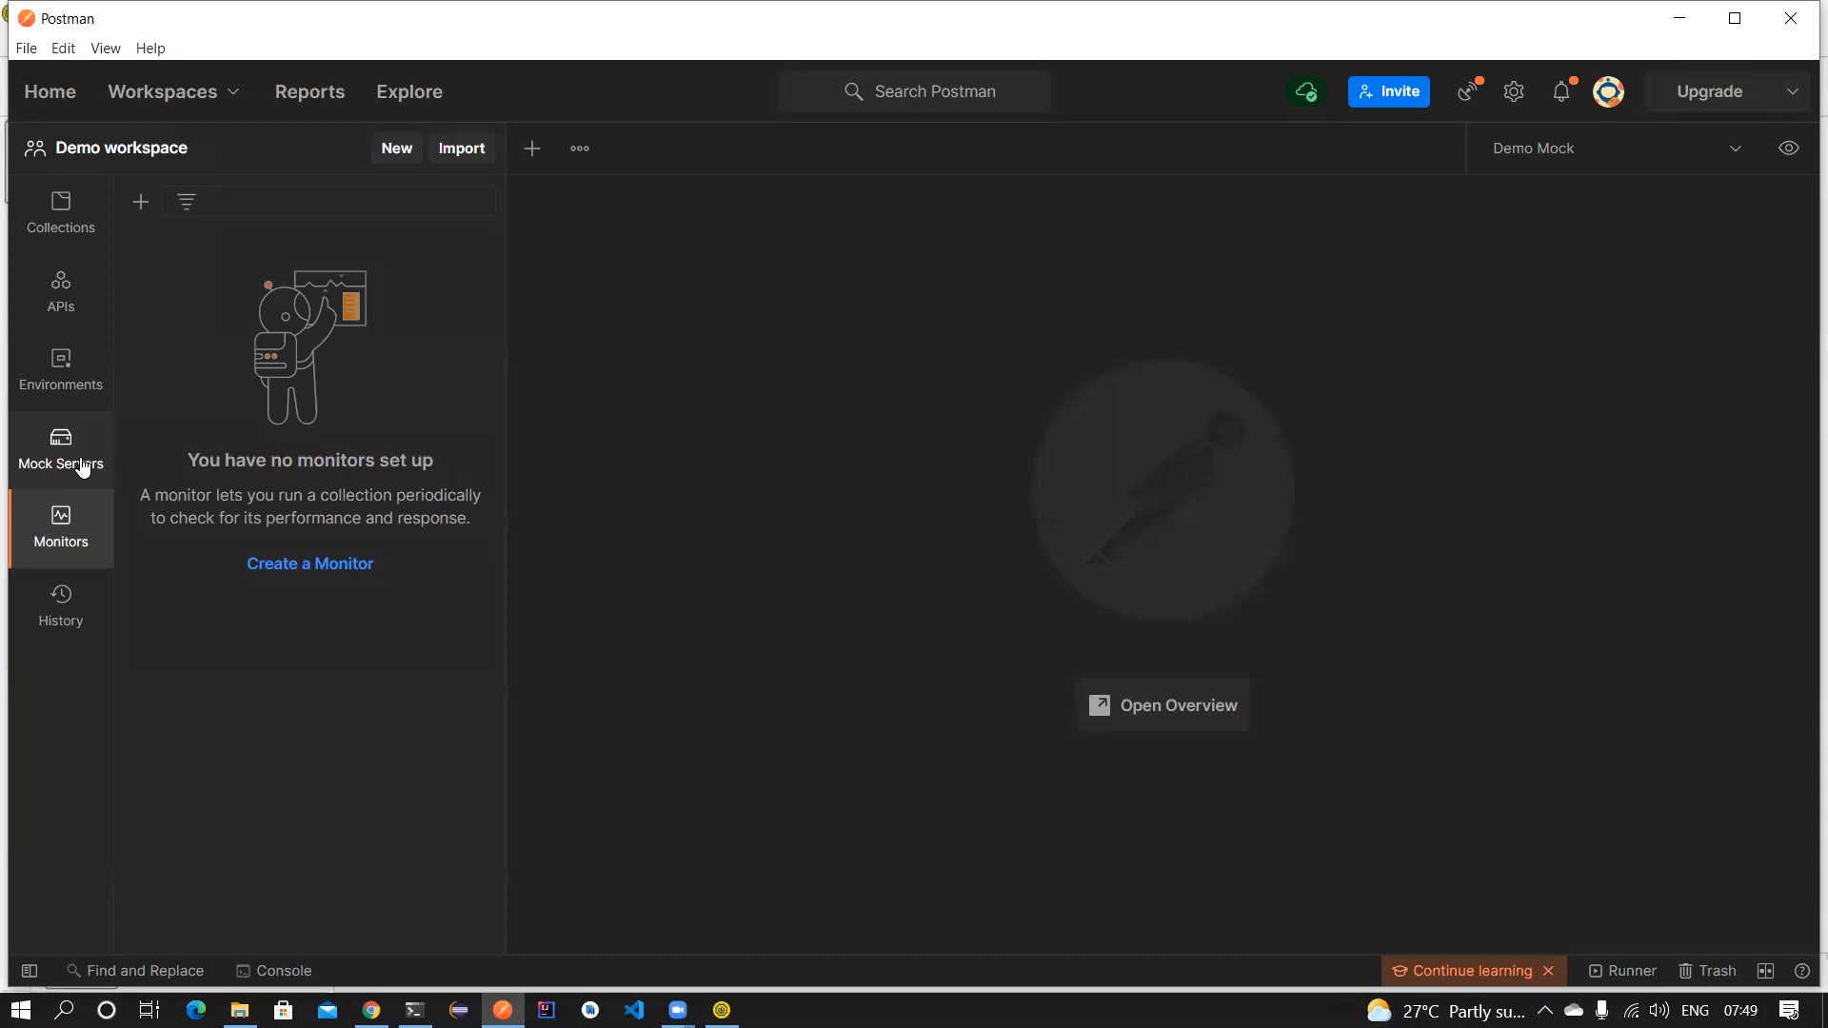
left_click(55, 211)
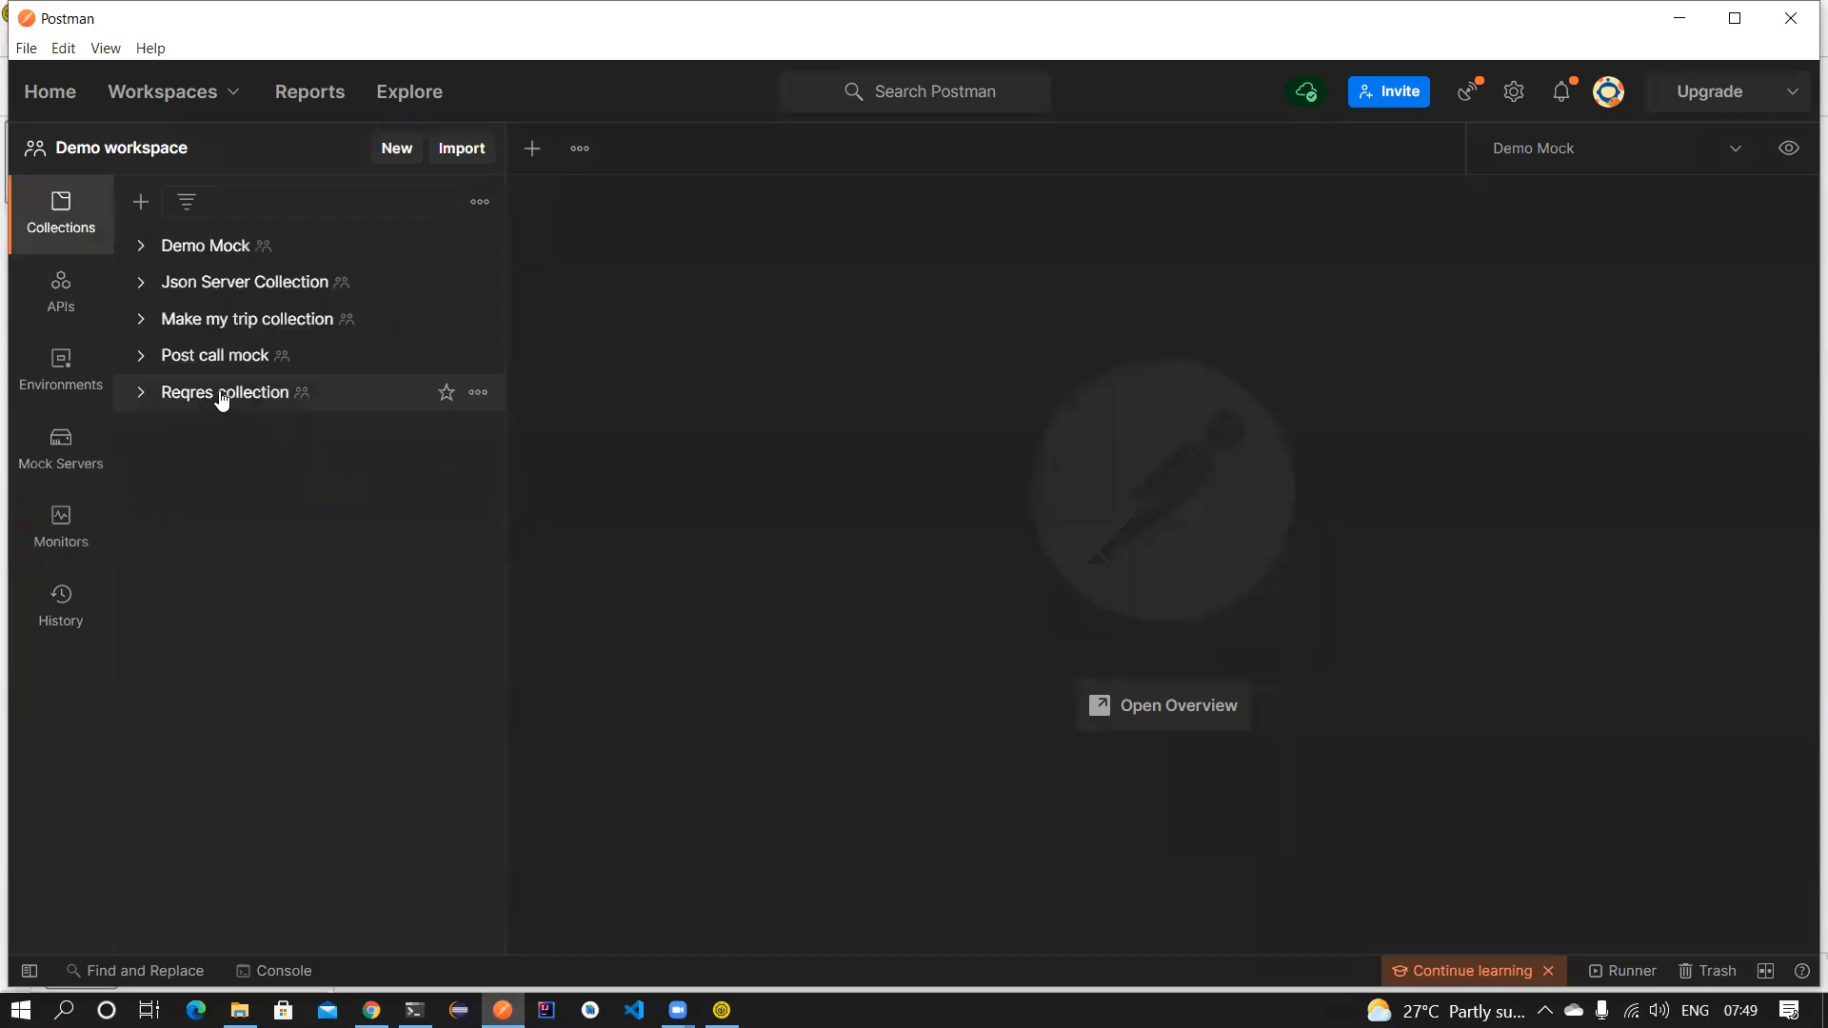
left_click(222, 396)
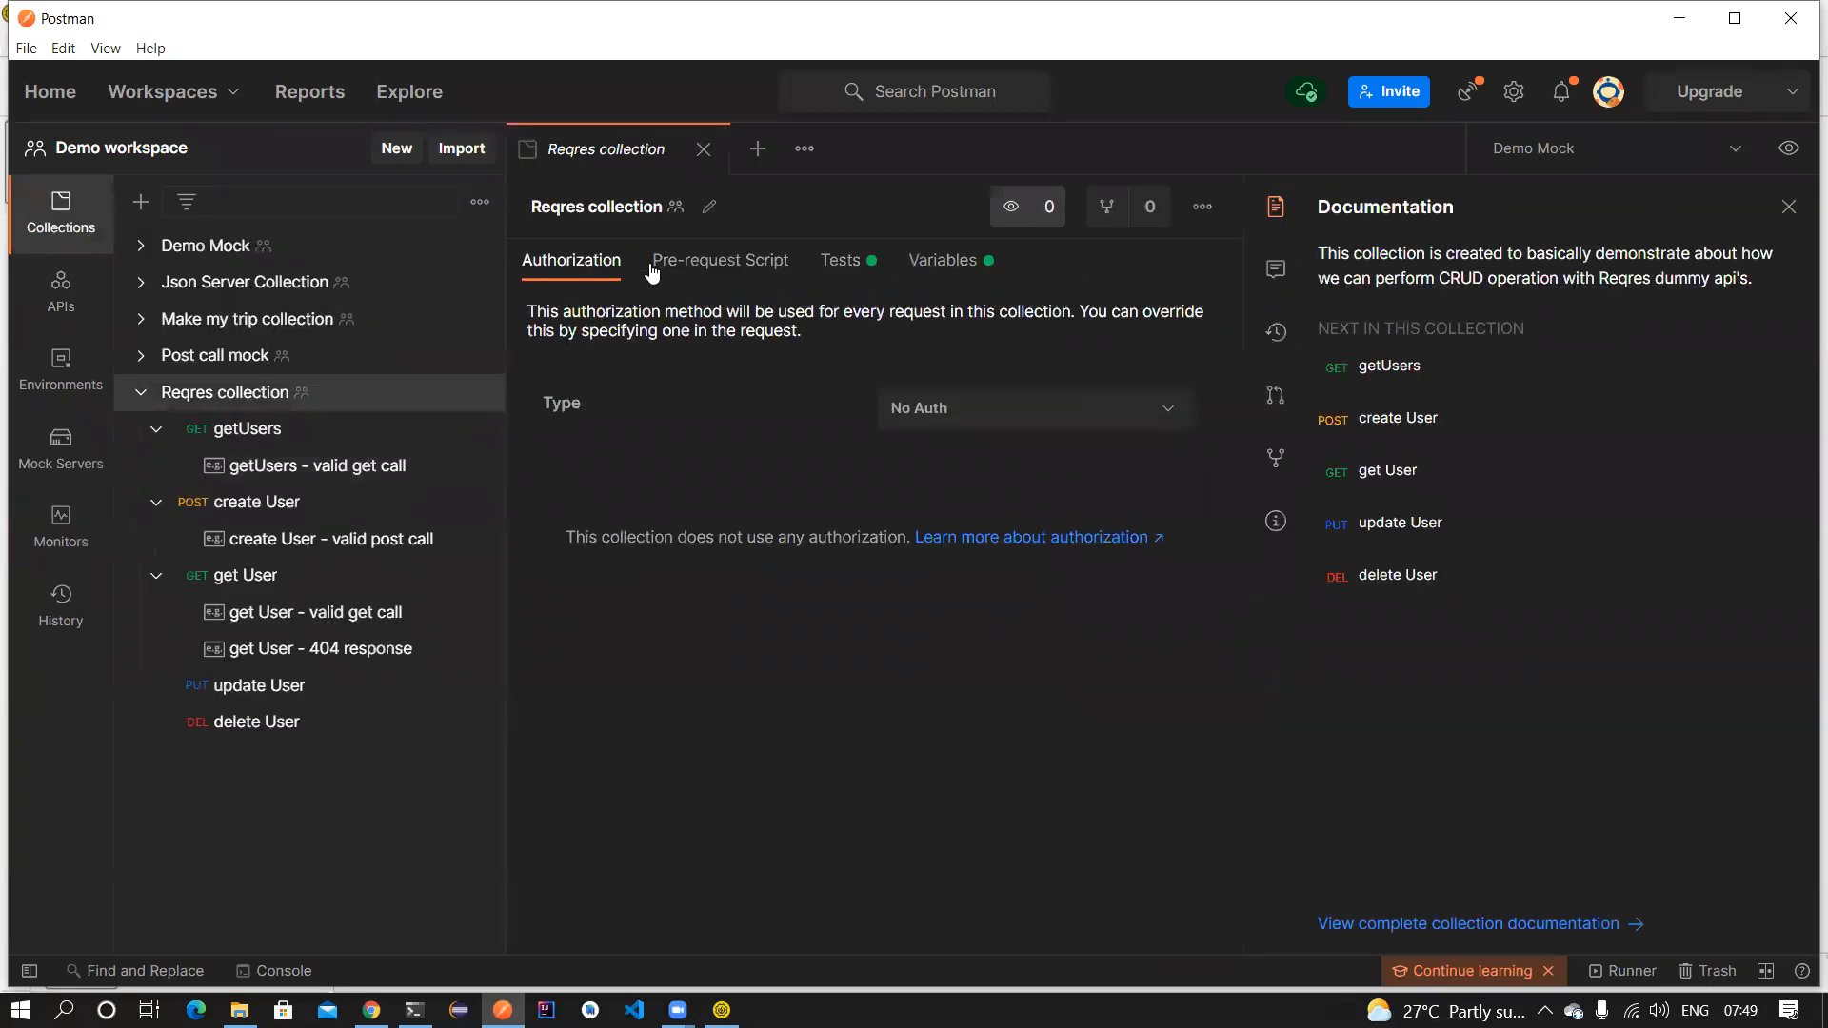
Open the getUsers request in the Reqres collection, and switch to SoapUI to start a new REST project.
left_click(405, 425)
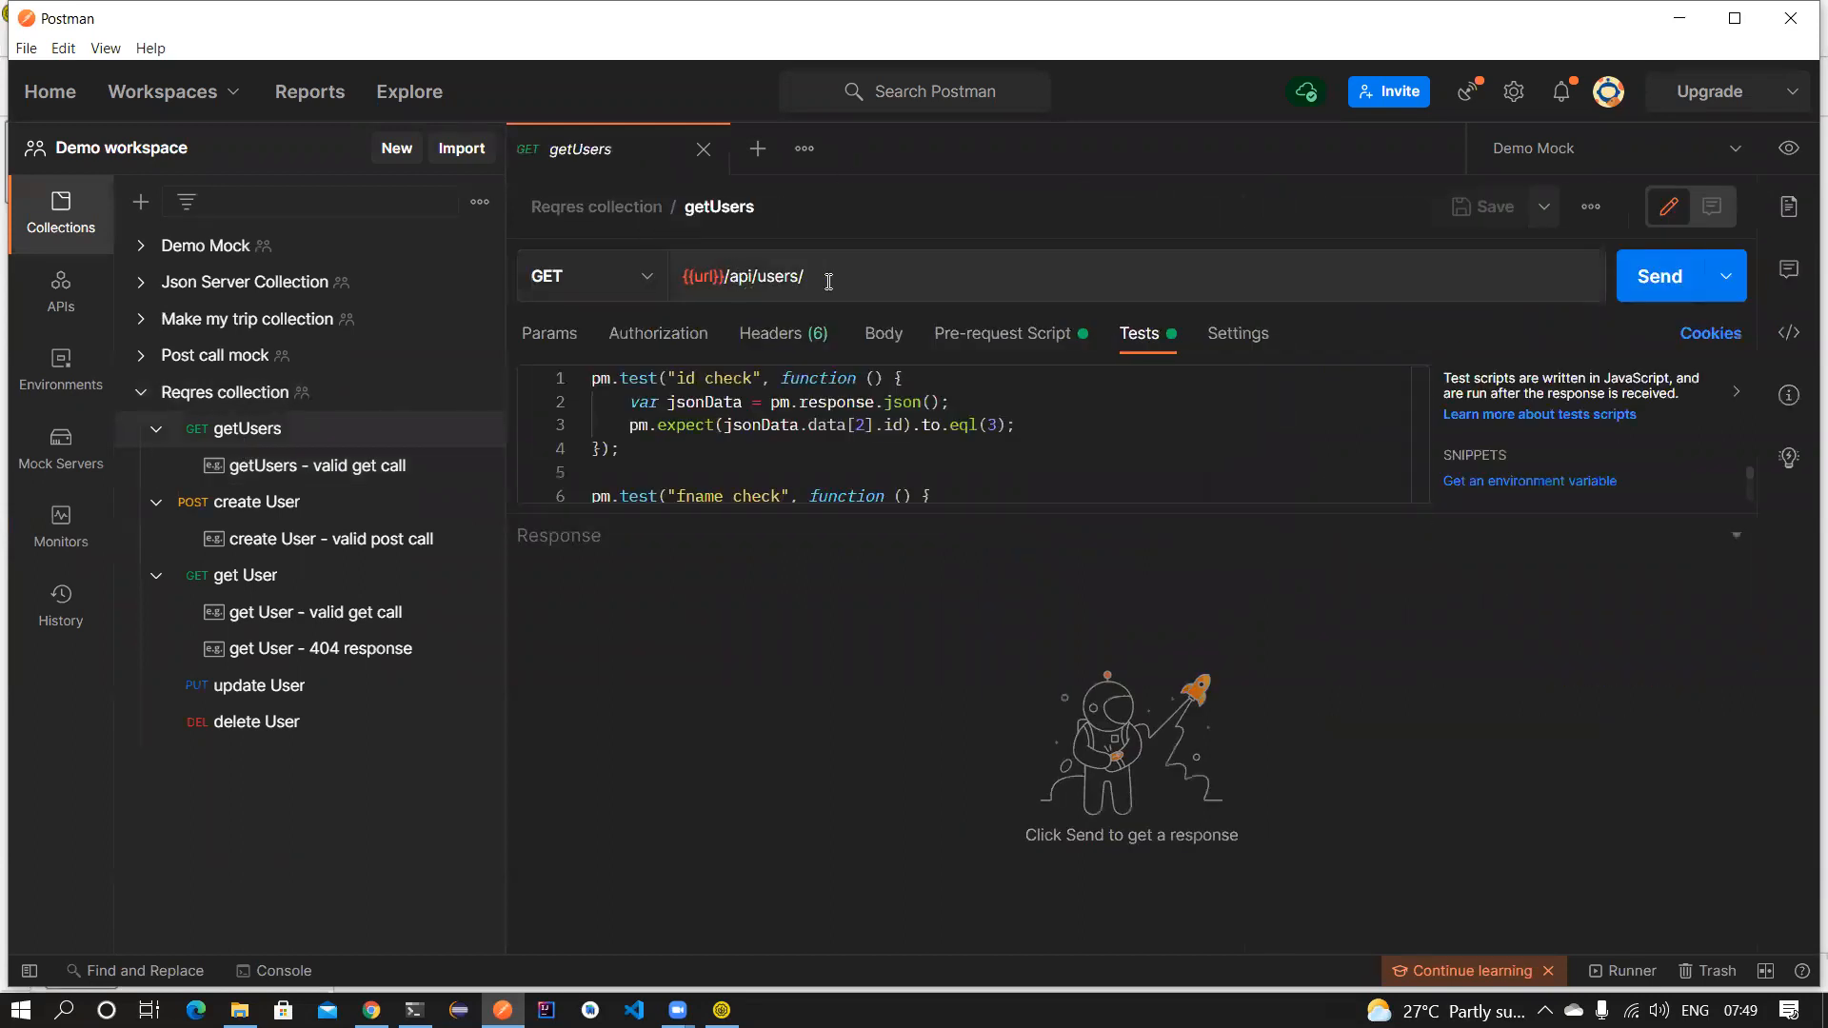
key("alt+Tab")
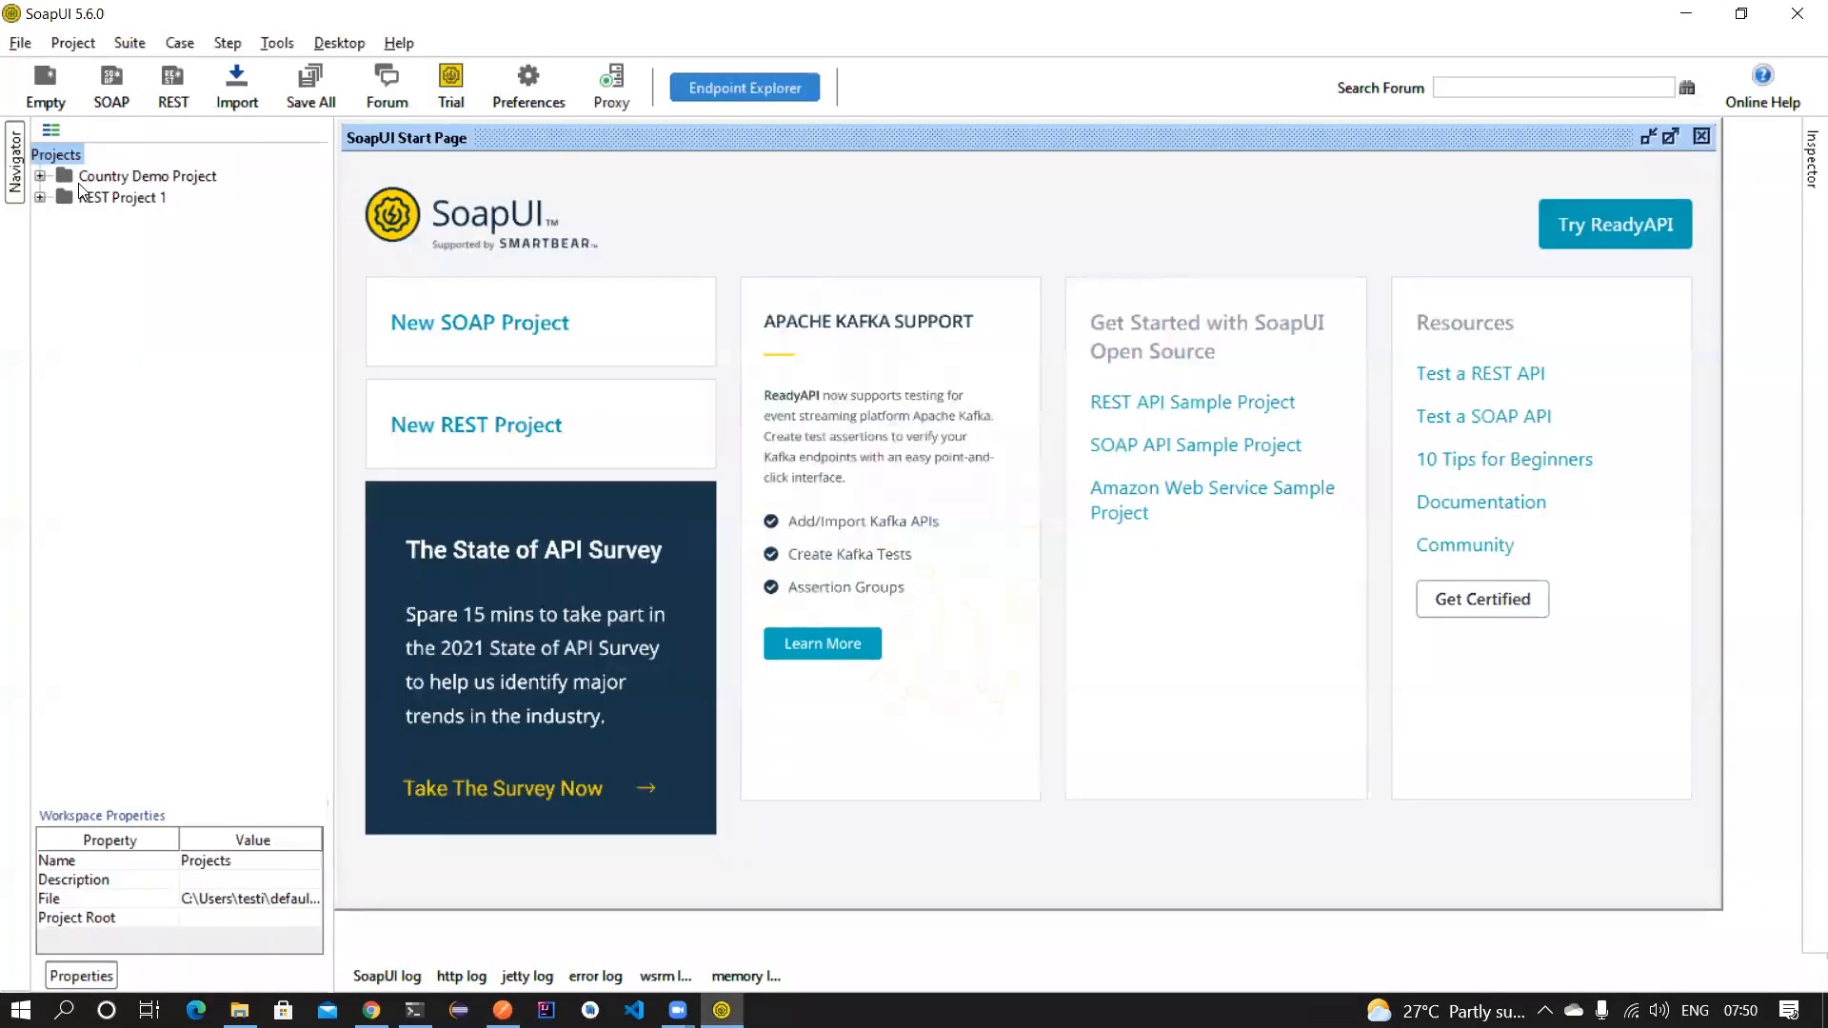
left_click(20, 43)
left_click(20, 43)
left_click(14, 46)
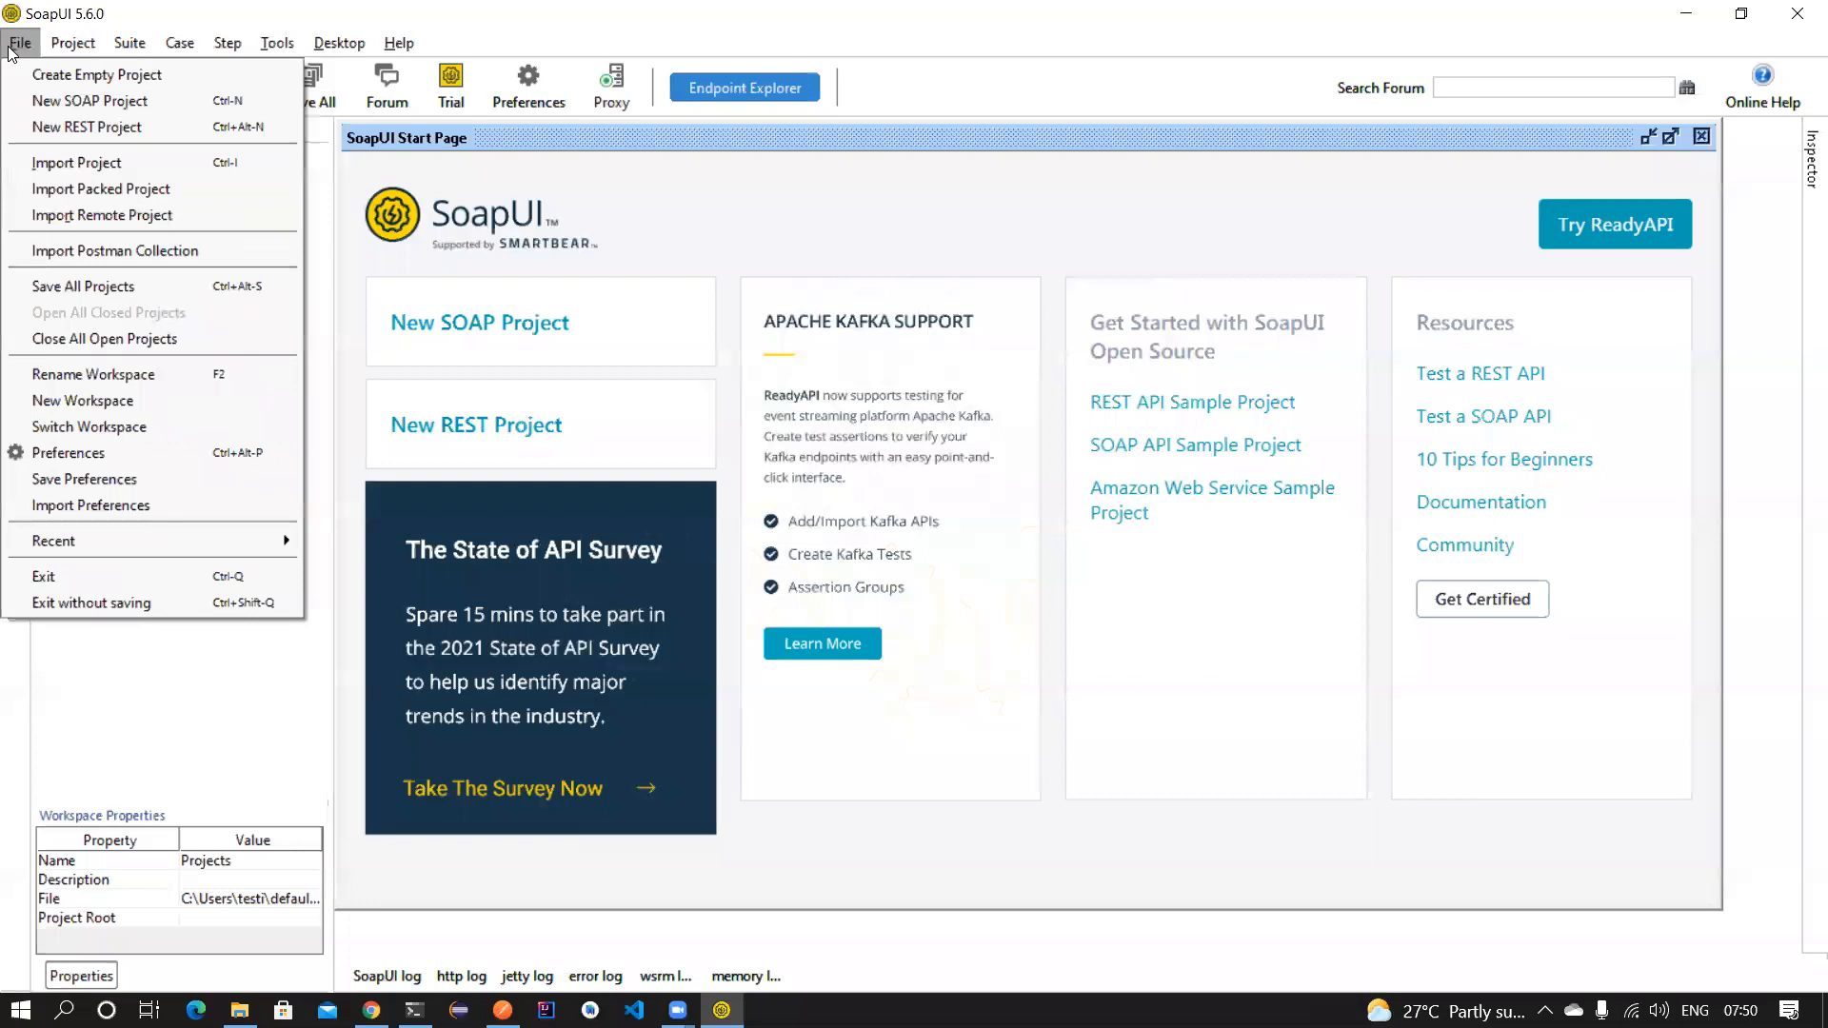
left_click(49, 127)
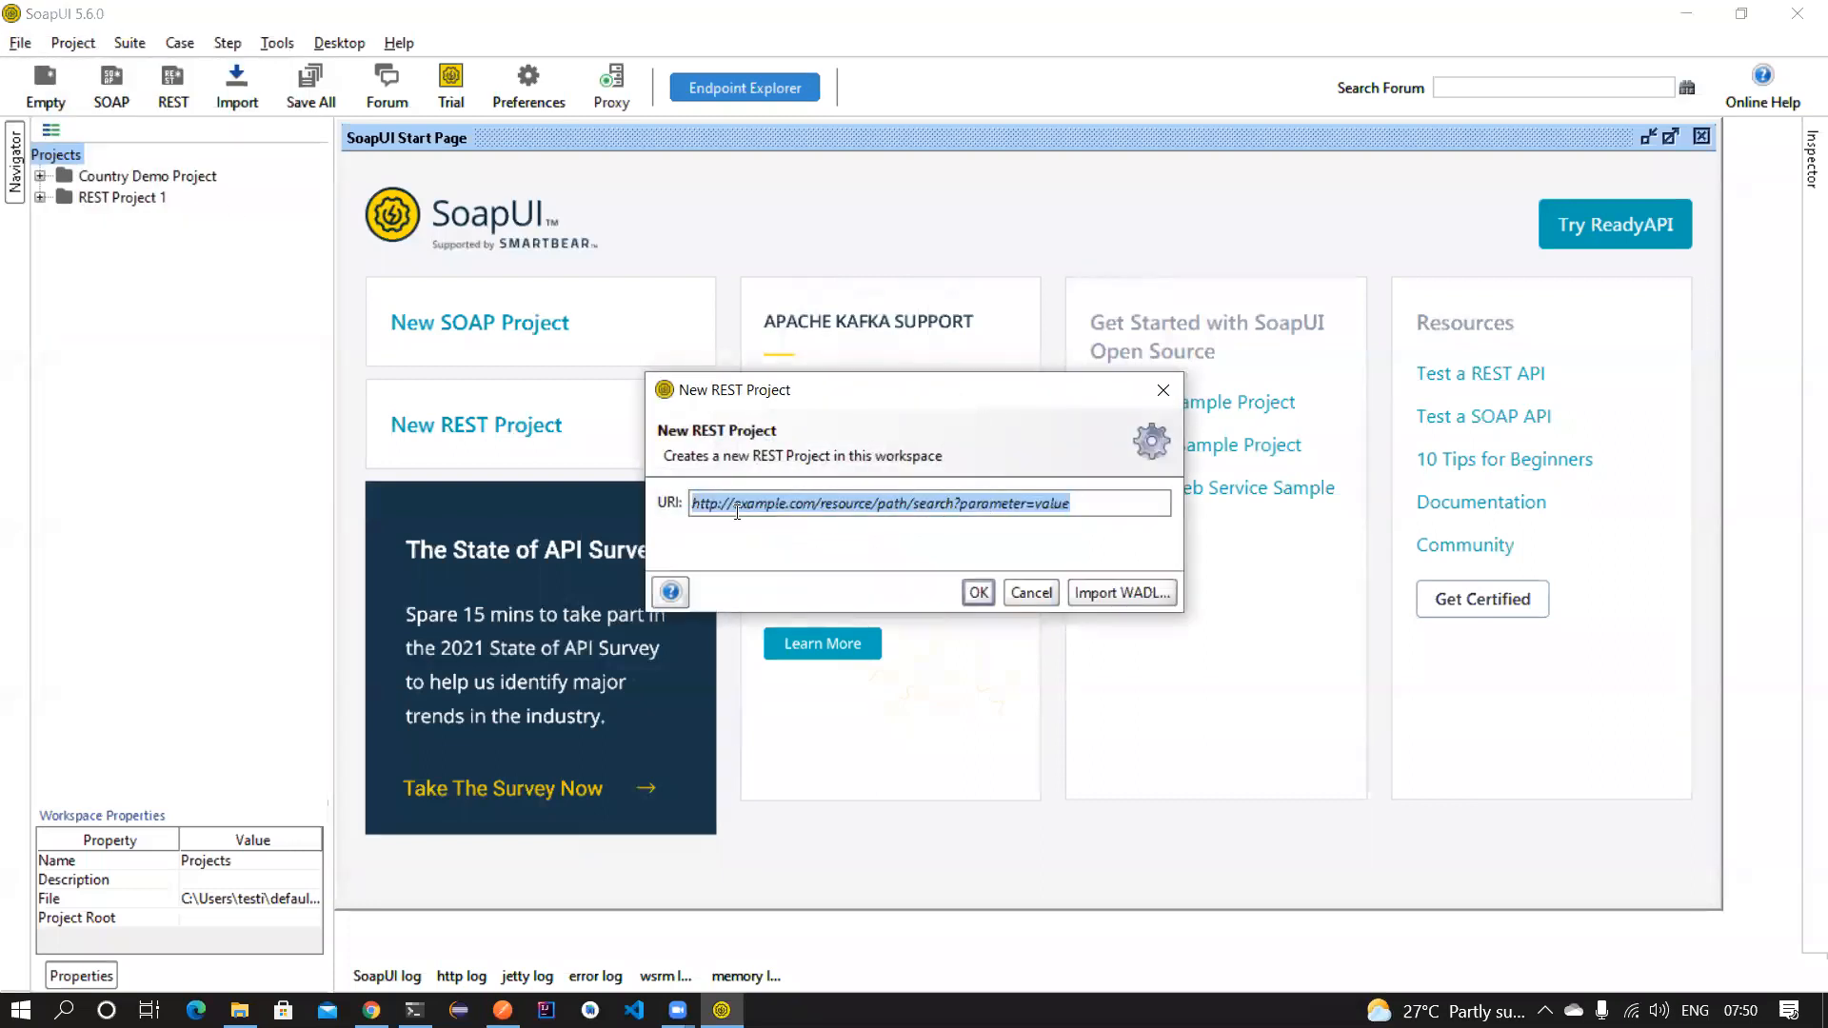
Switch to Chrome, open reqres.in in a new tab, and copy the site's address.
left_click(371, 1011)
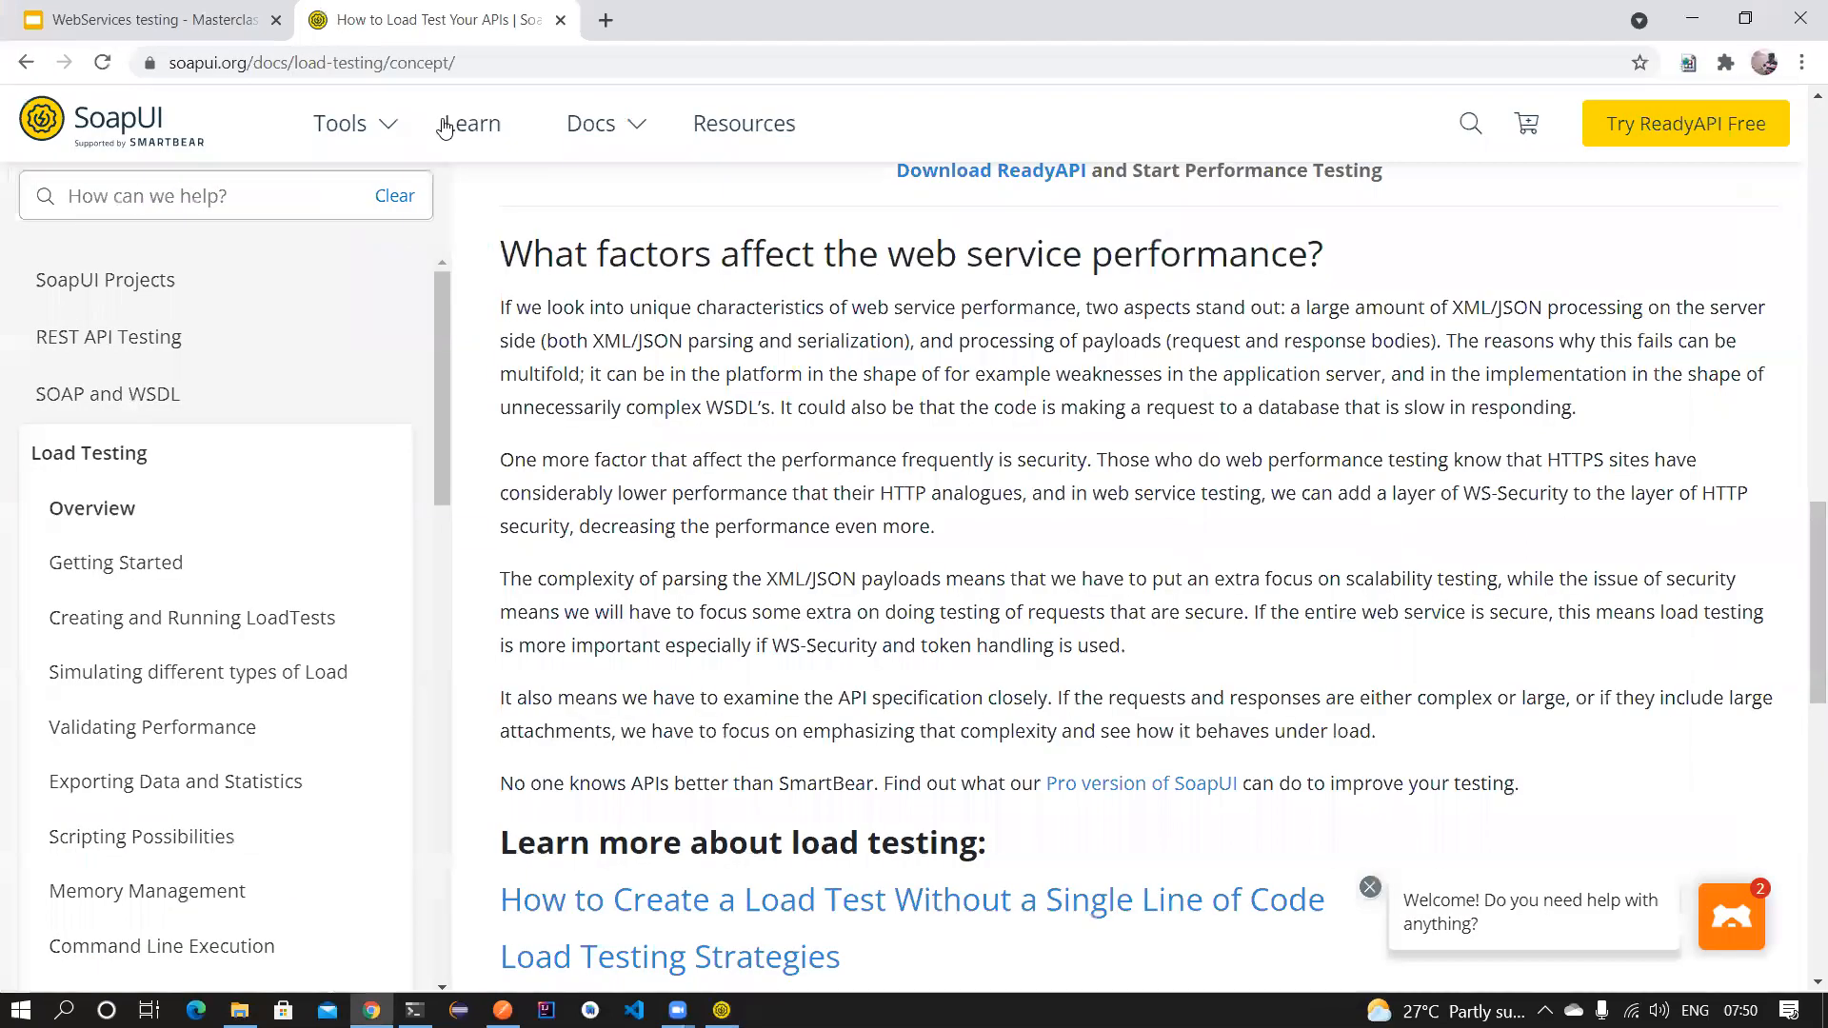
key("ctrl+t")
type("req")
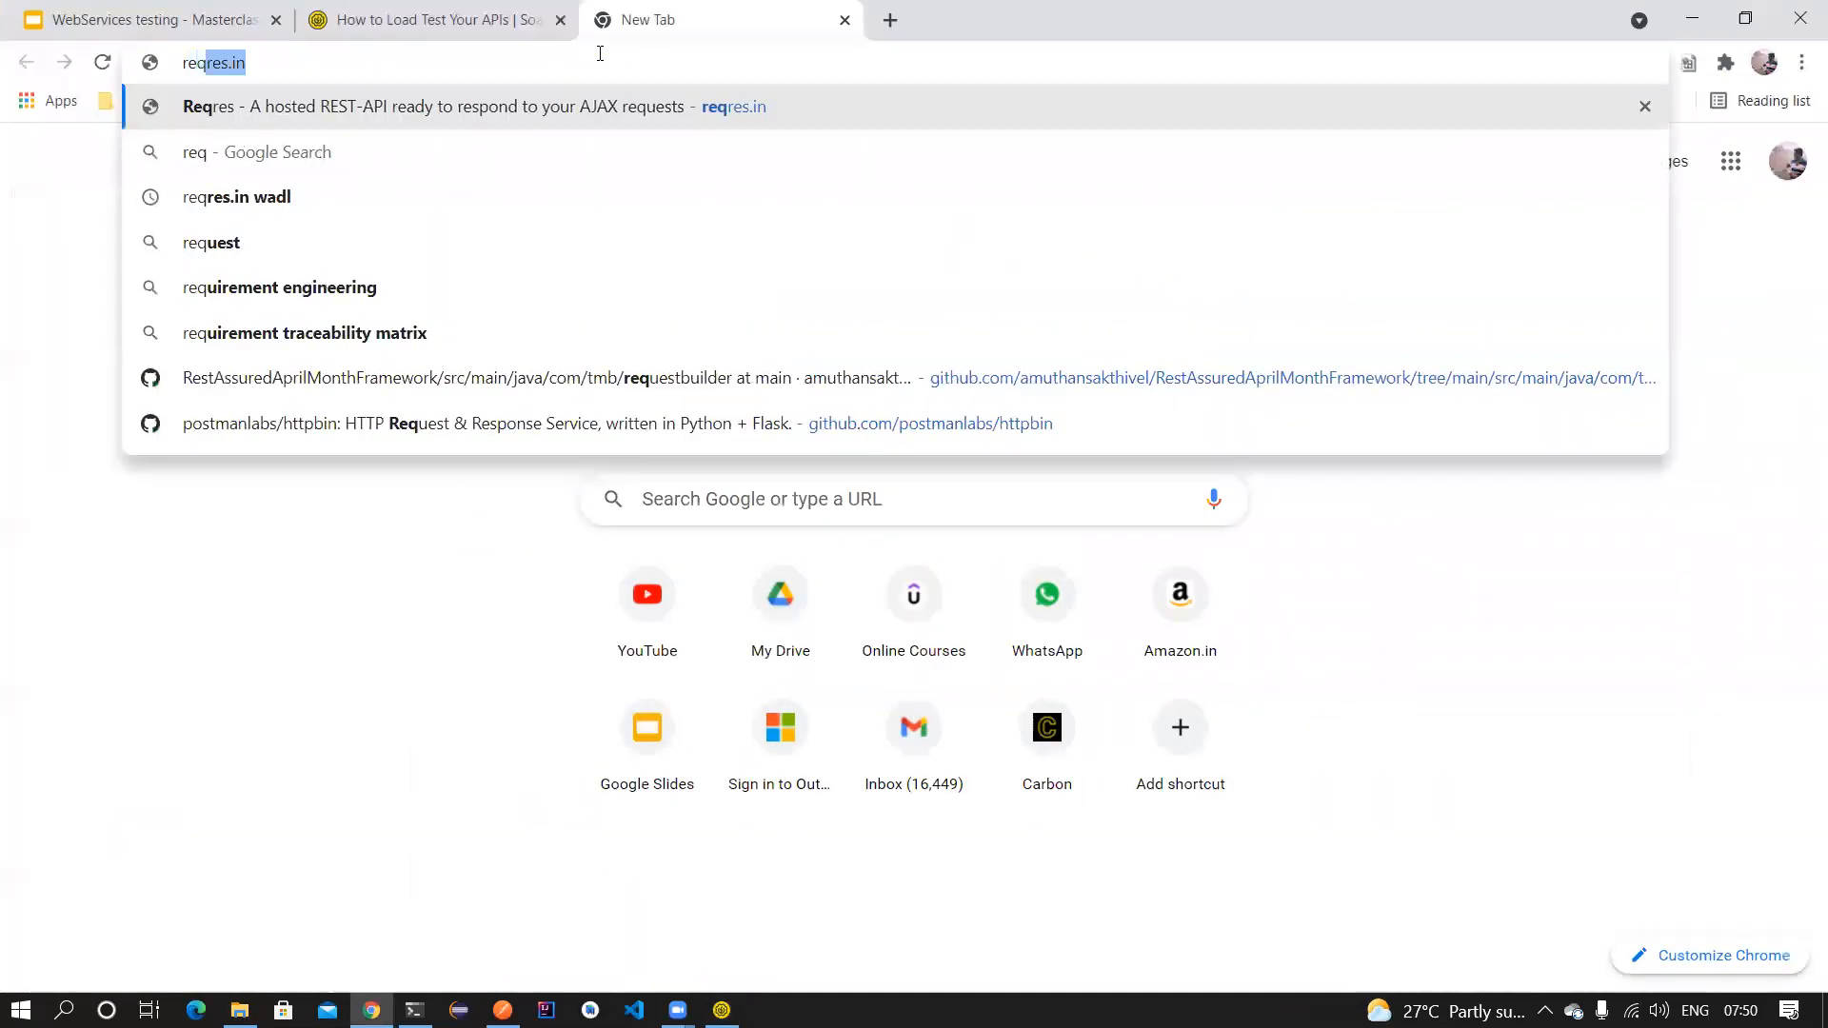
key("Return")
scroll(655, 307, "down", 10)
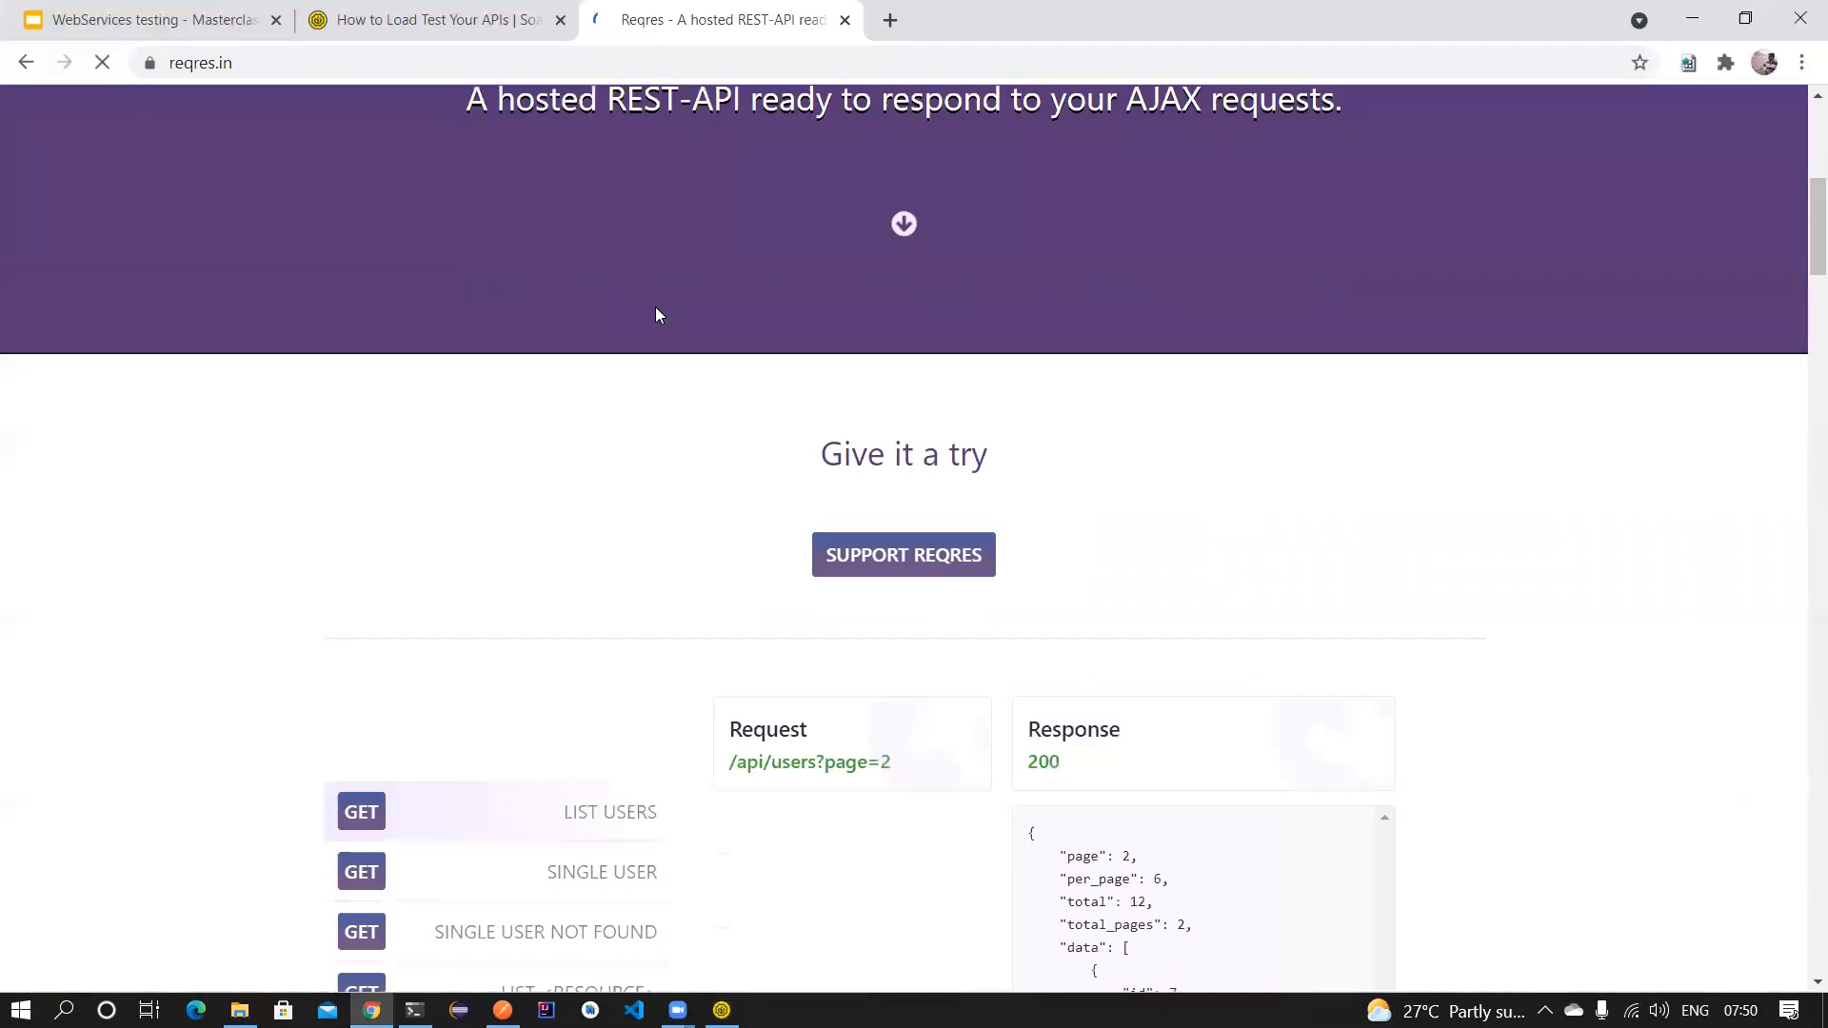
left_click(298, 74)
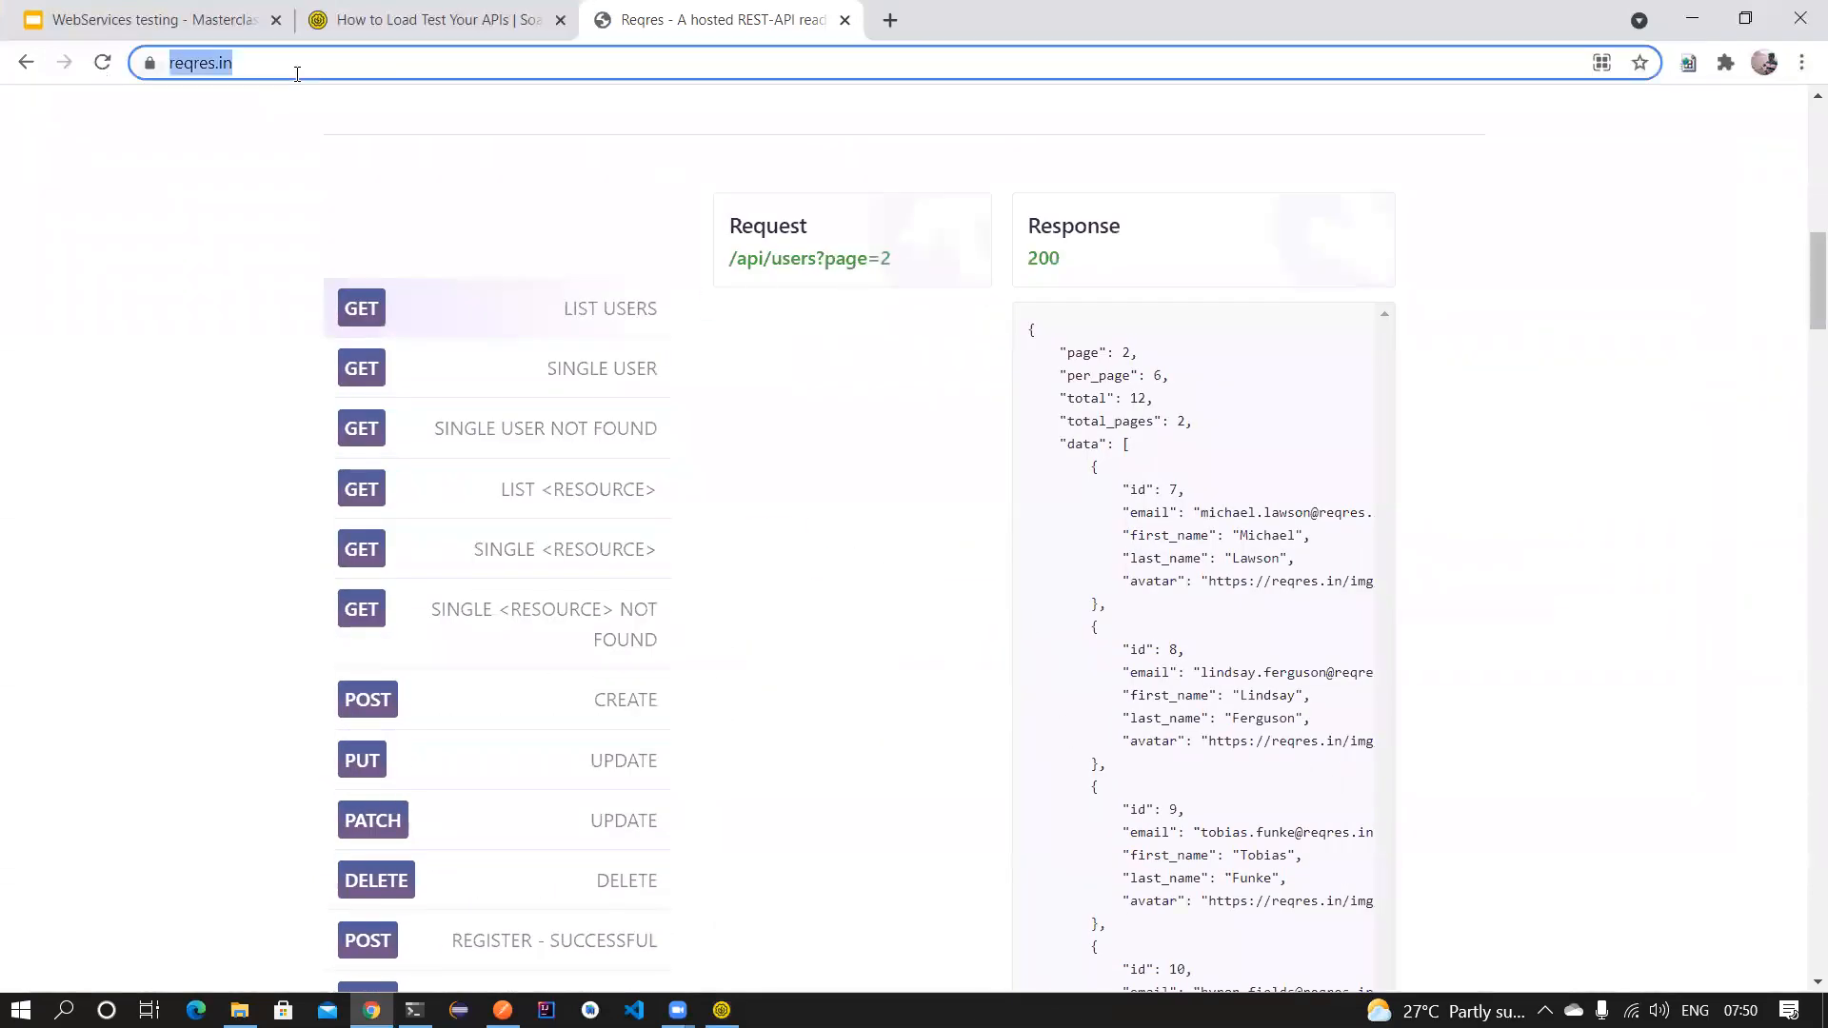
key("ctrl+c")
key("alt+Tab")
key("BackSpace")
key("ctrl+v")
type("api")
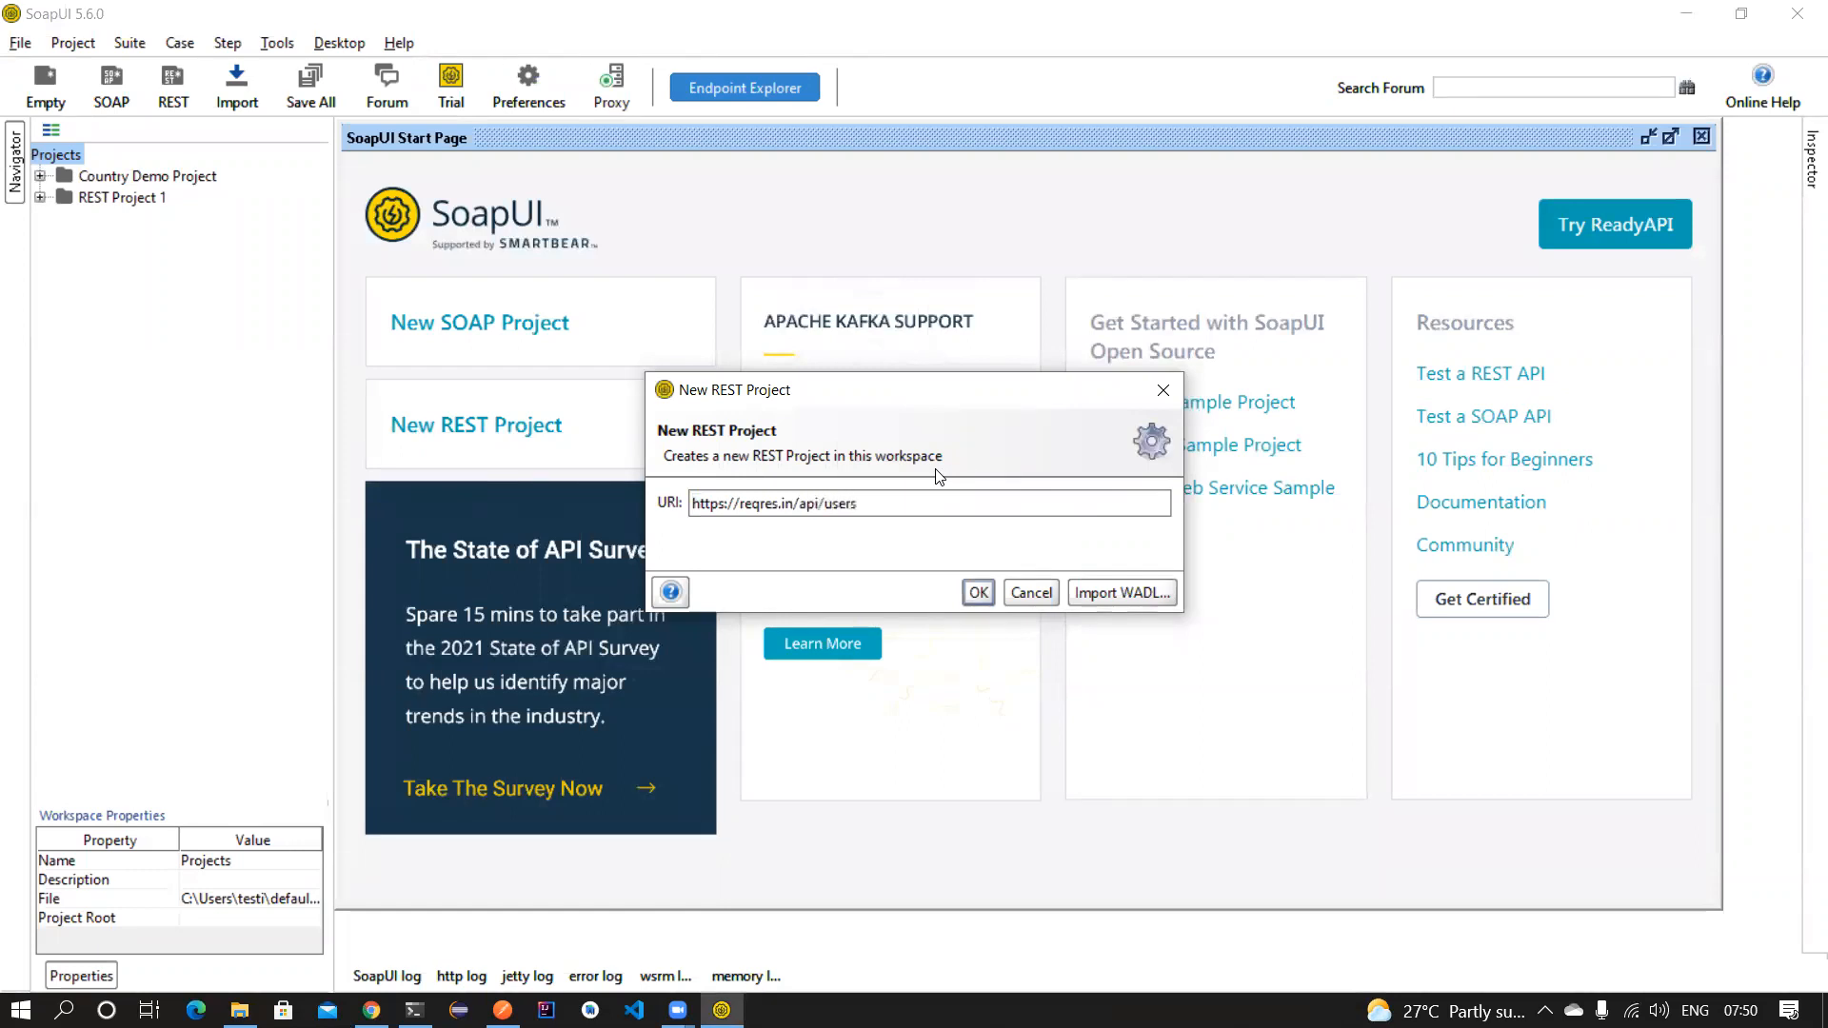
type("/users")
key("alt+Tab")
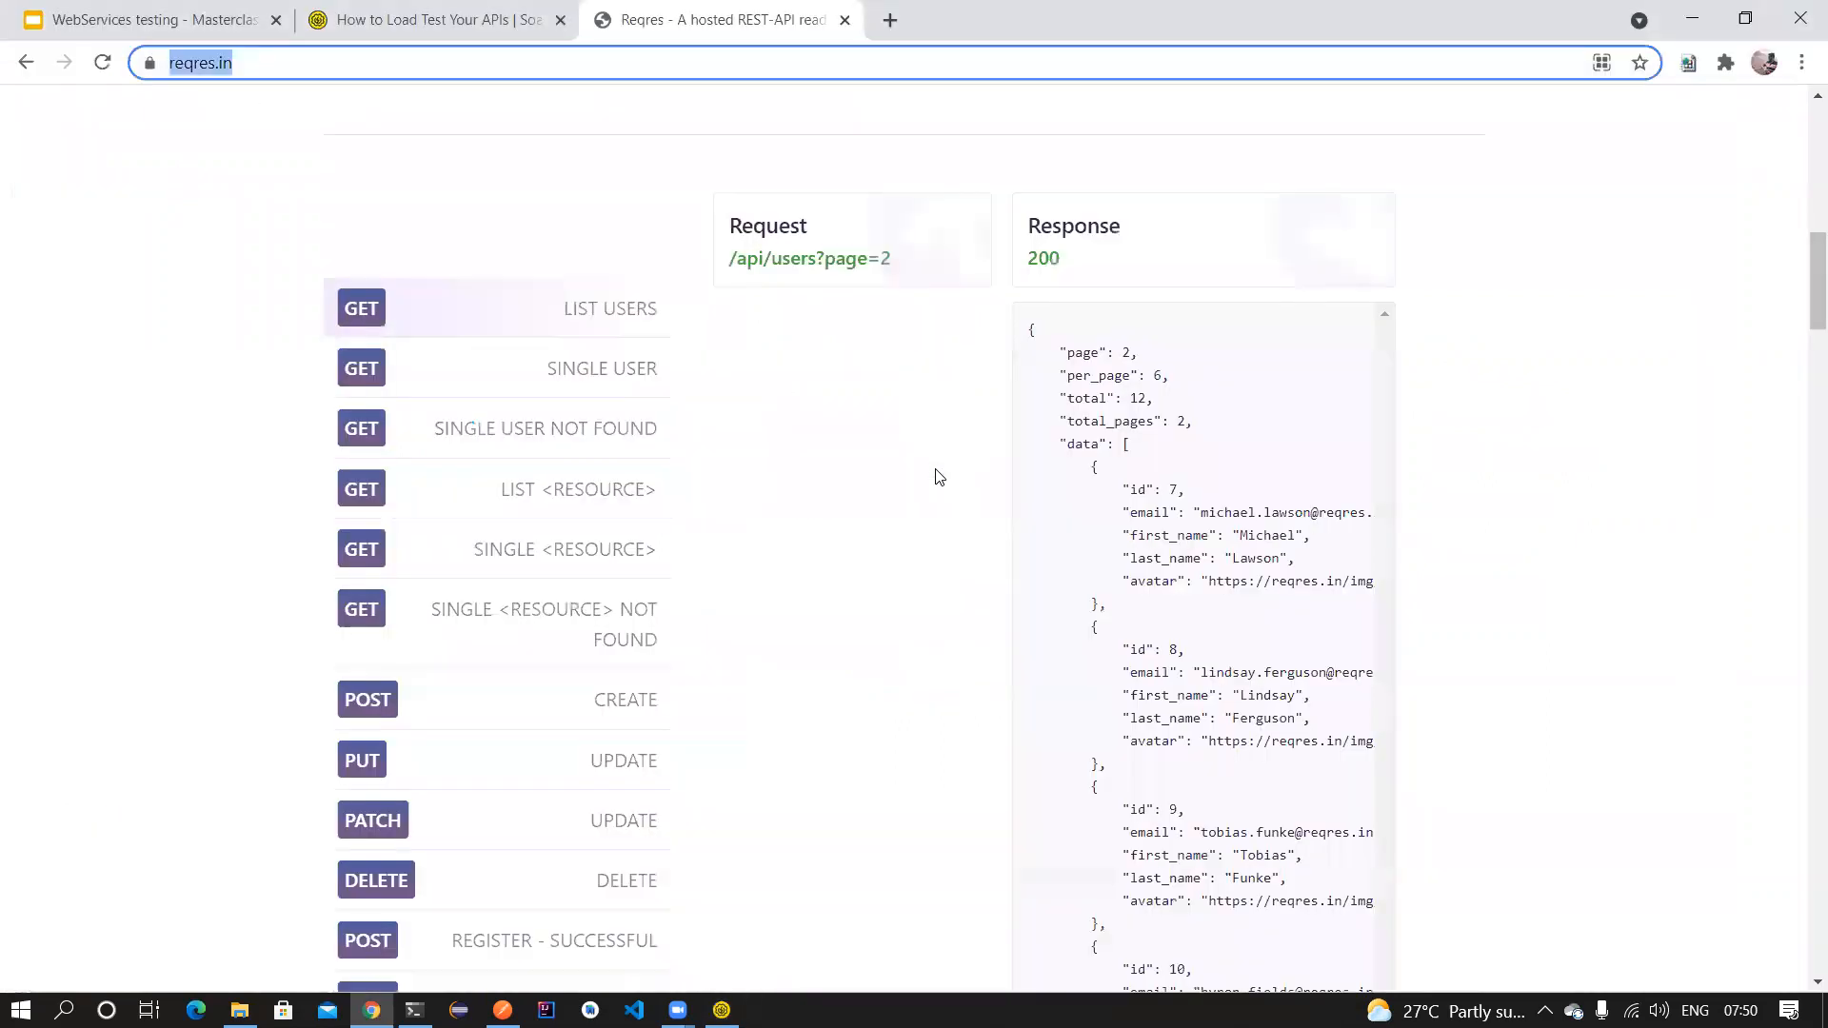
key("alt+Tab")
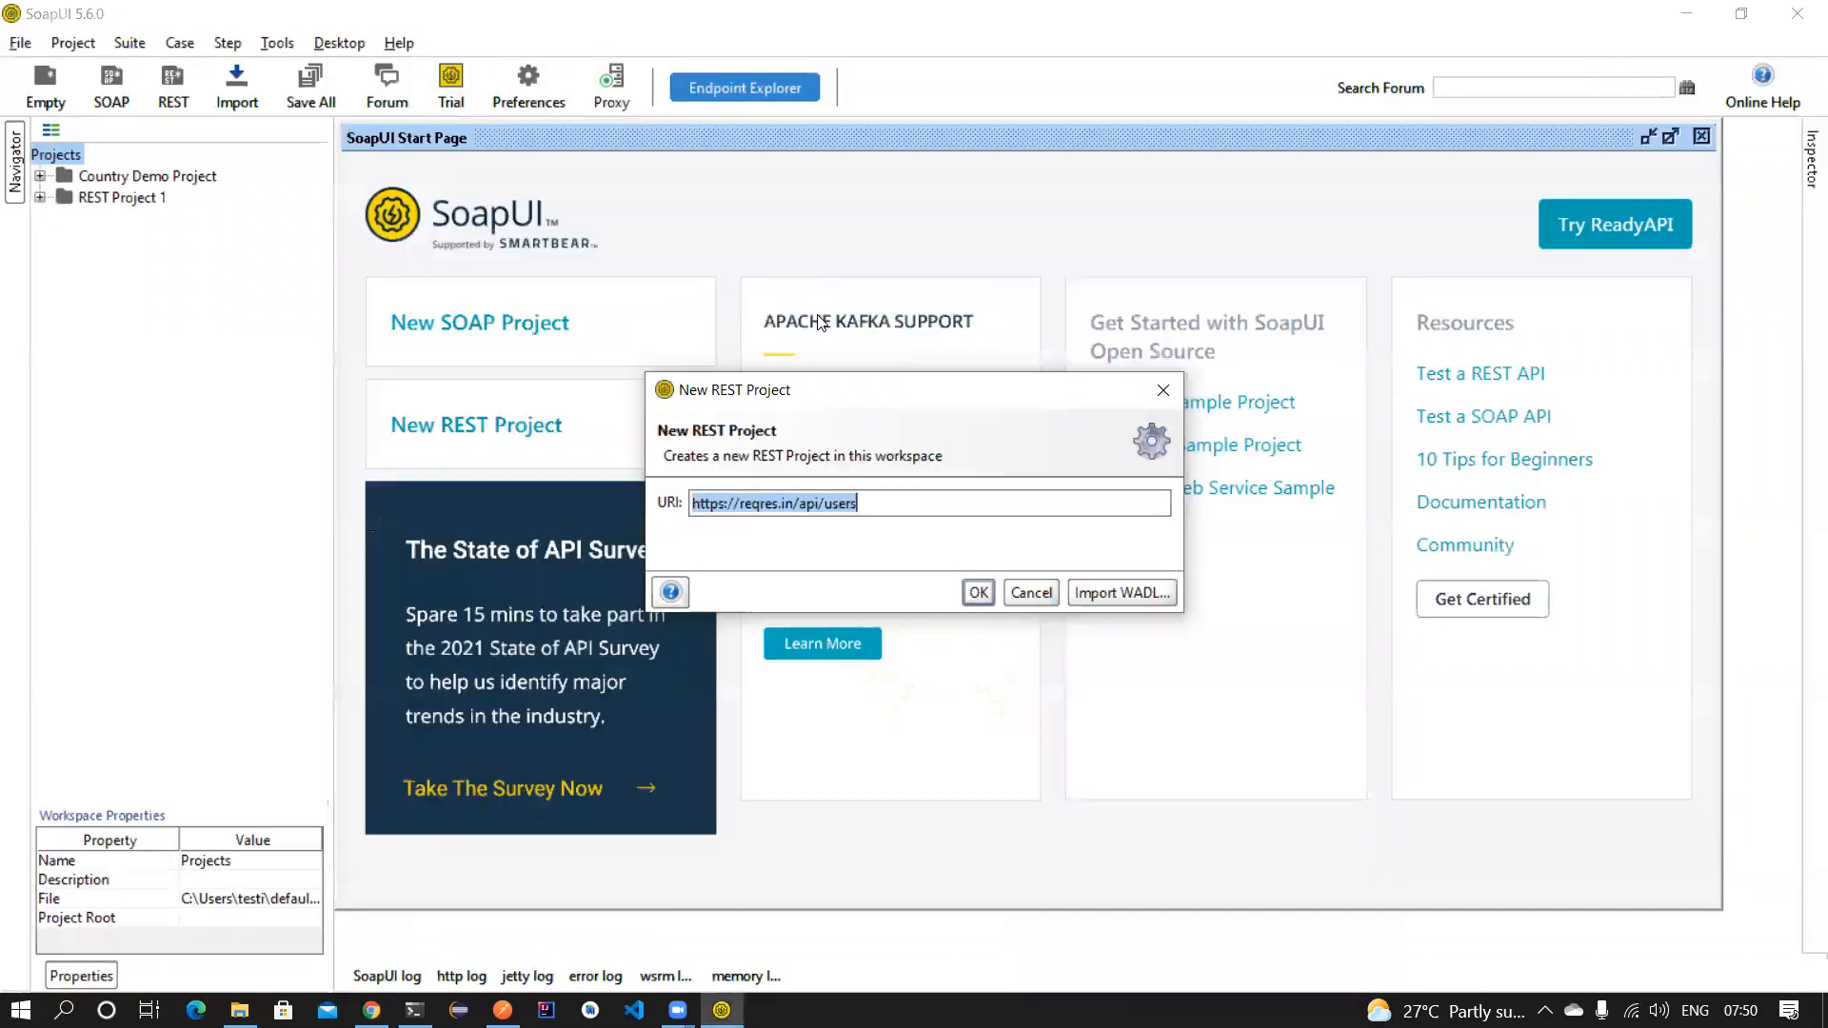
left_click(978, 592)
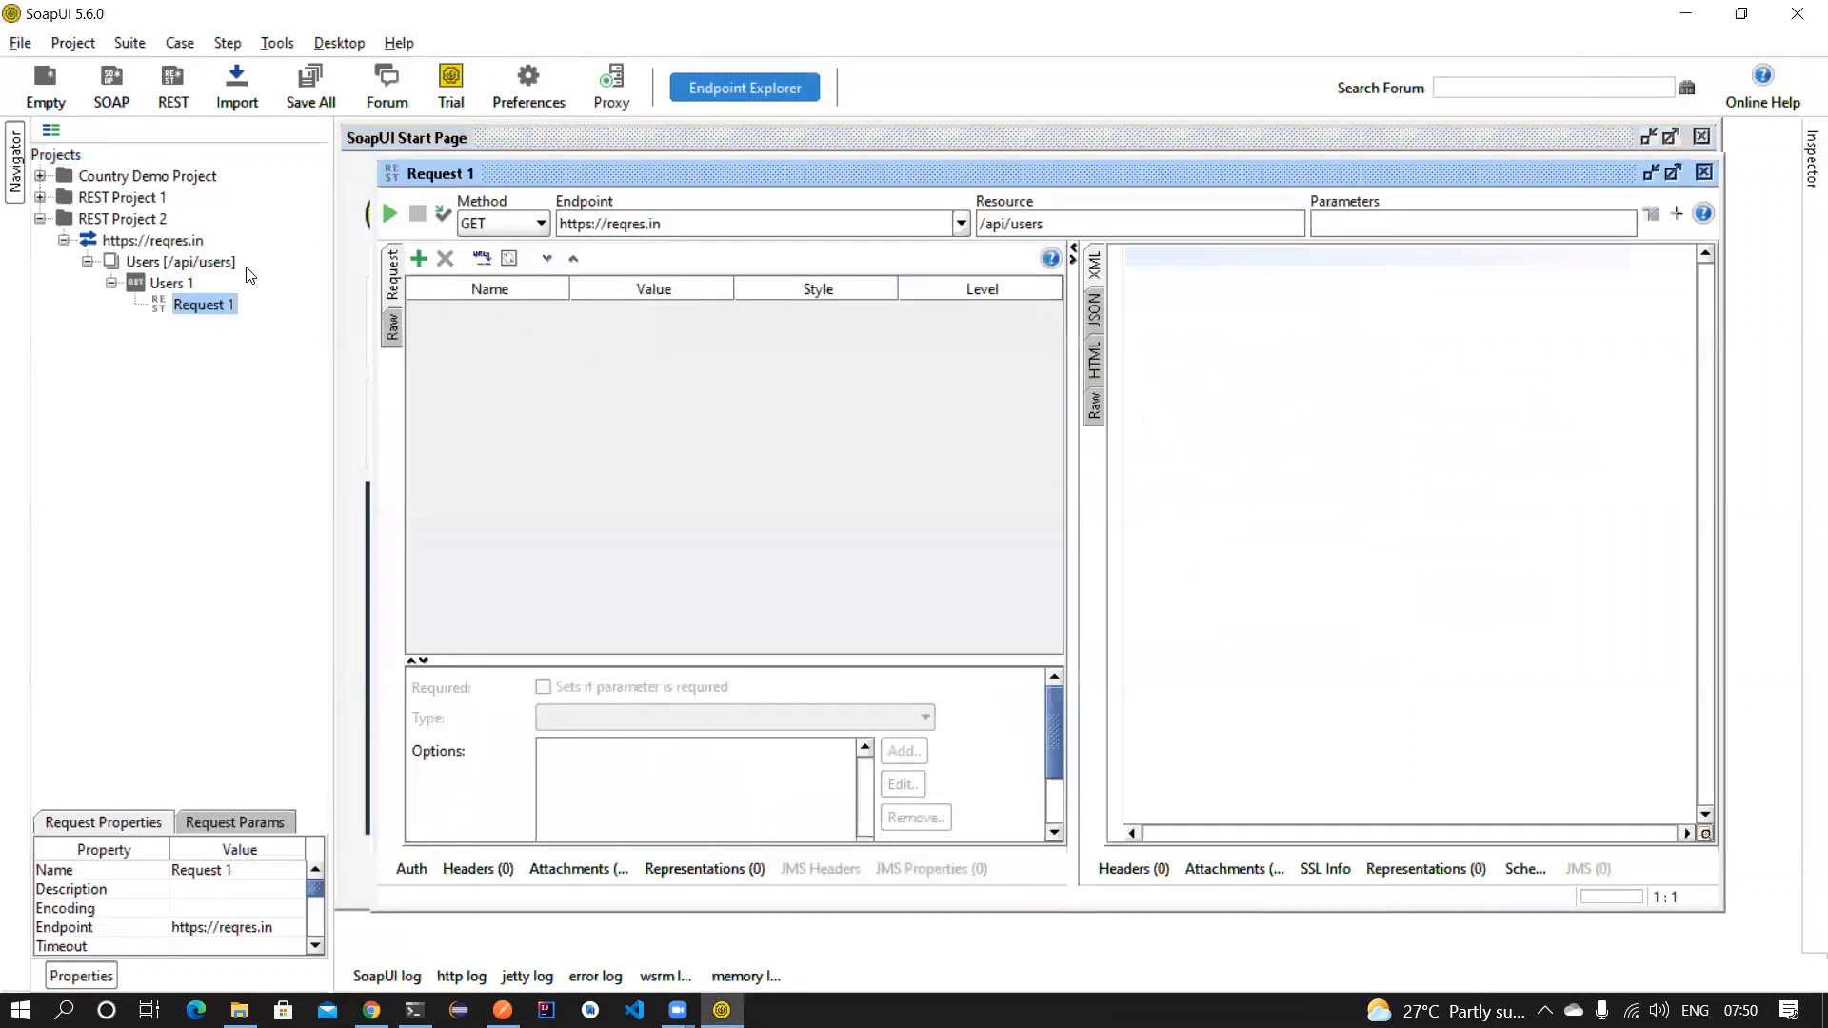
Examine REST Project 2 and the endpoint and resource of its Request 1.
left_click(126, 219)
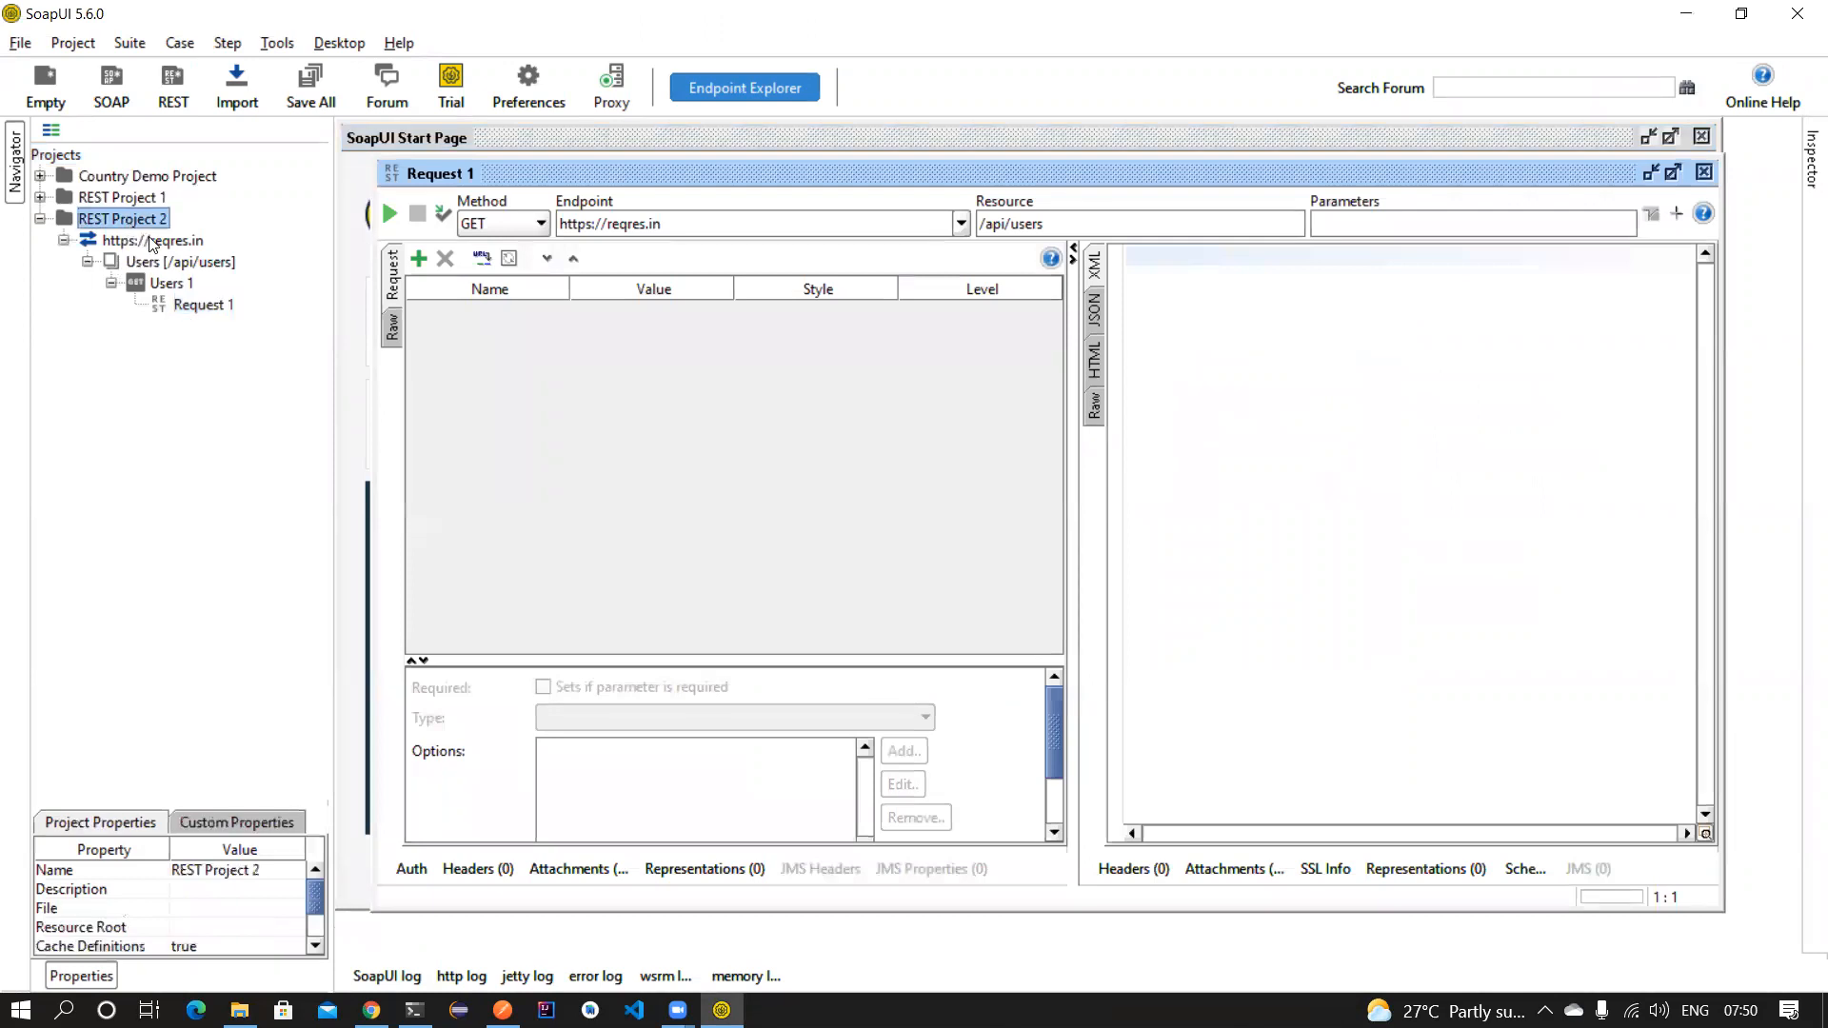
left_click(190, 303)
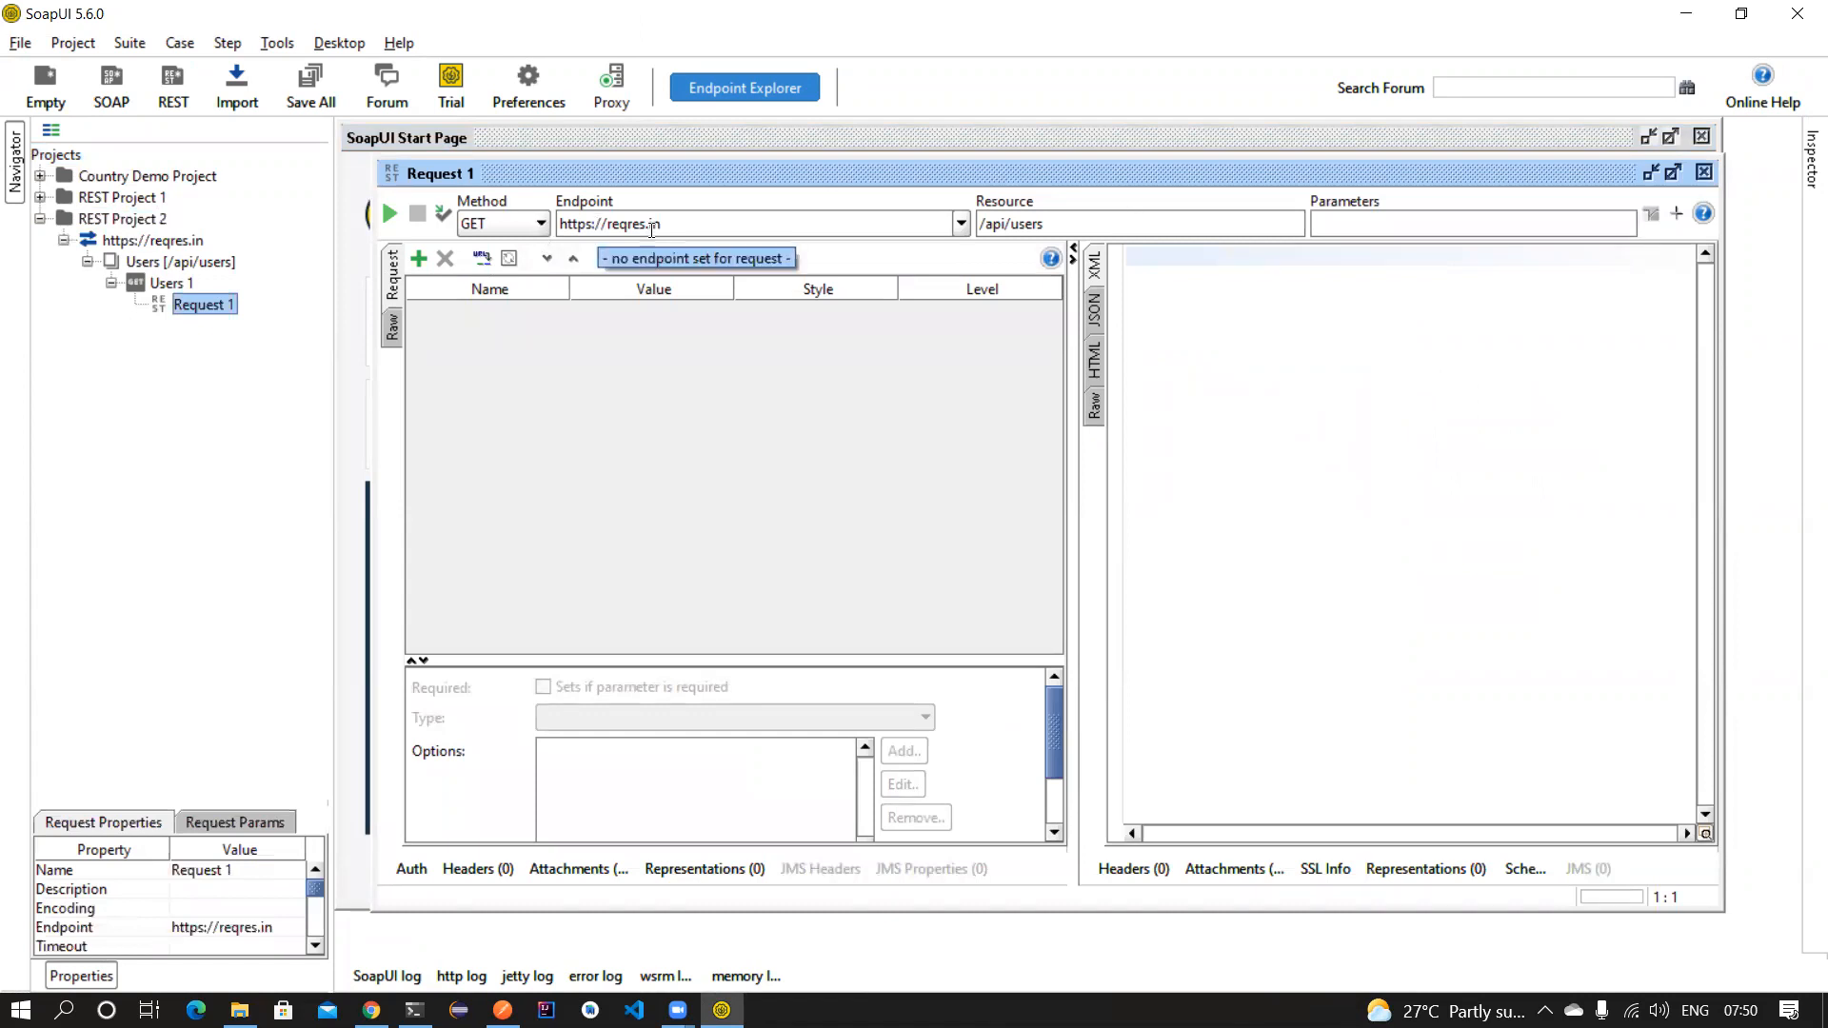
left_click_drag(663, 224, 558, 233)
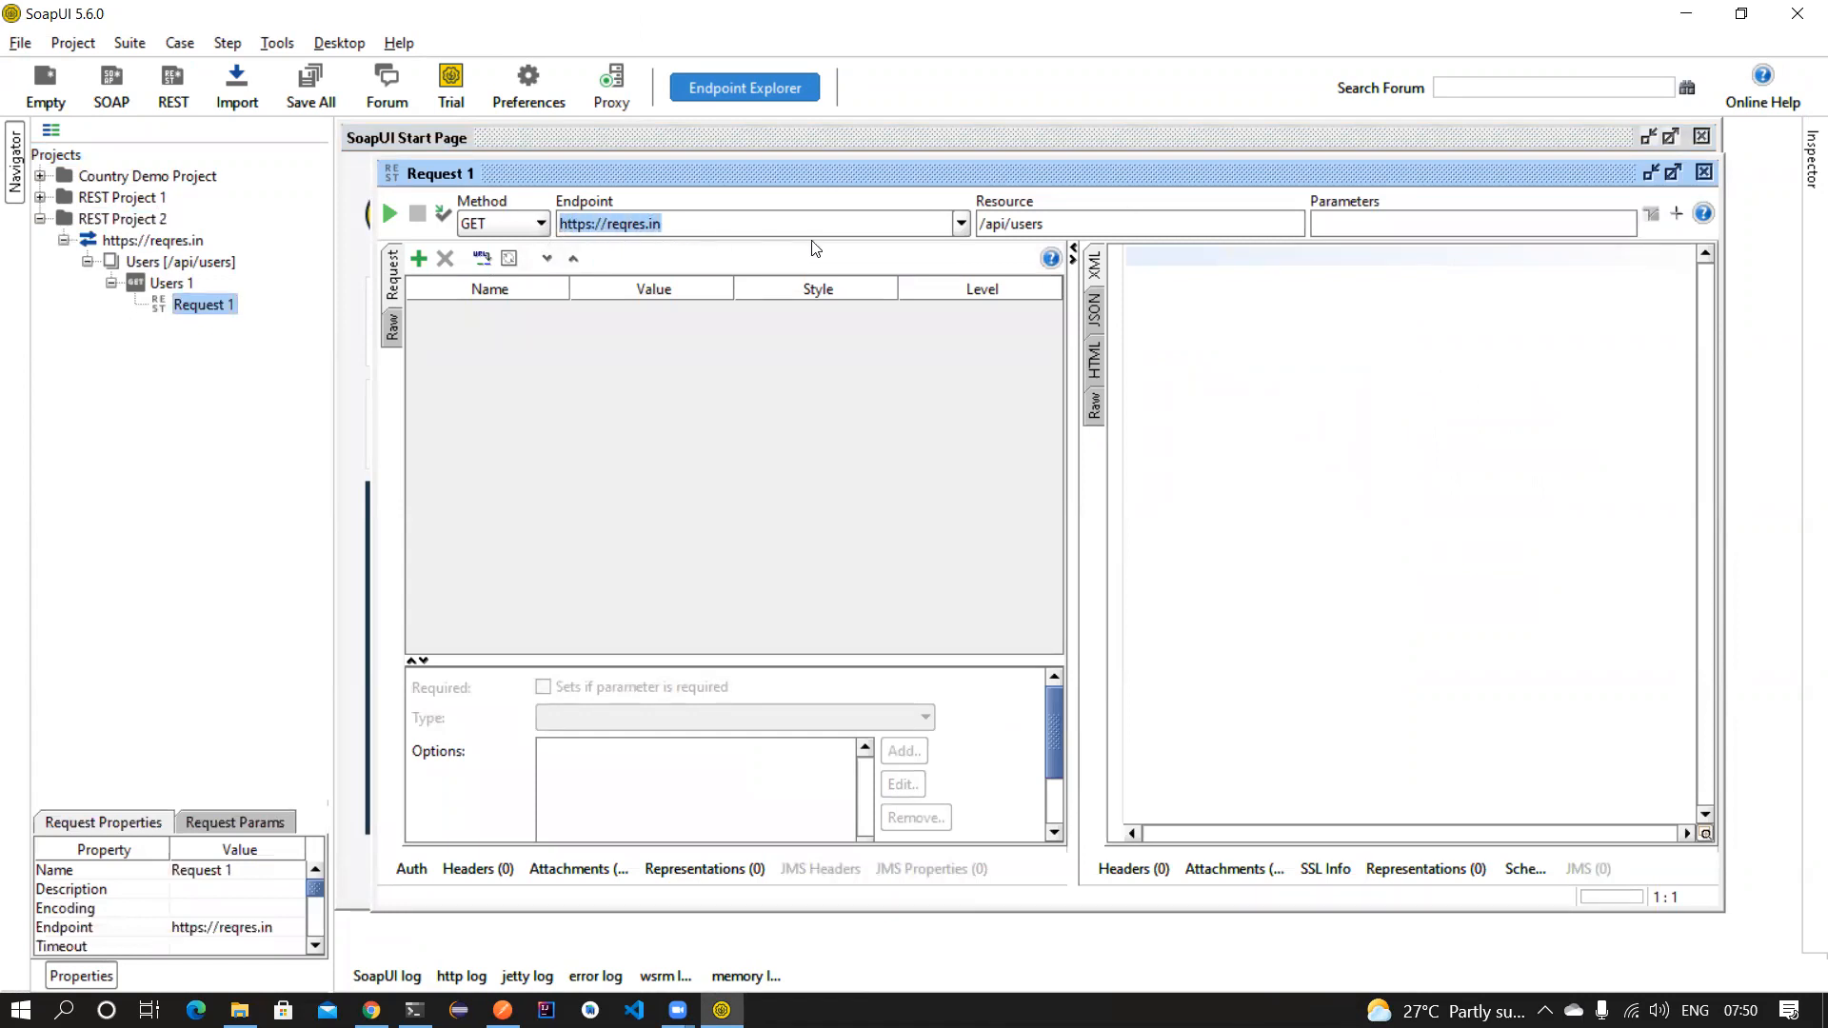
left_click_drag(1045, 224, 980, 215)
left_click(986, 222)
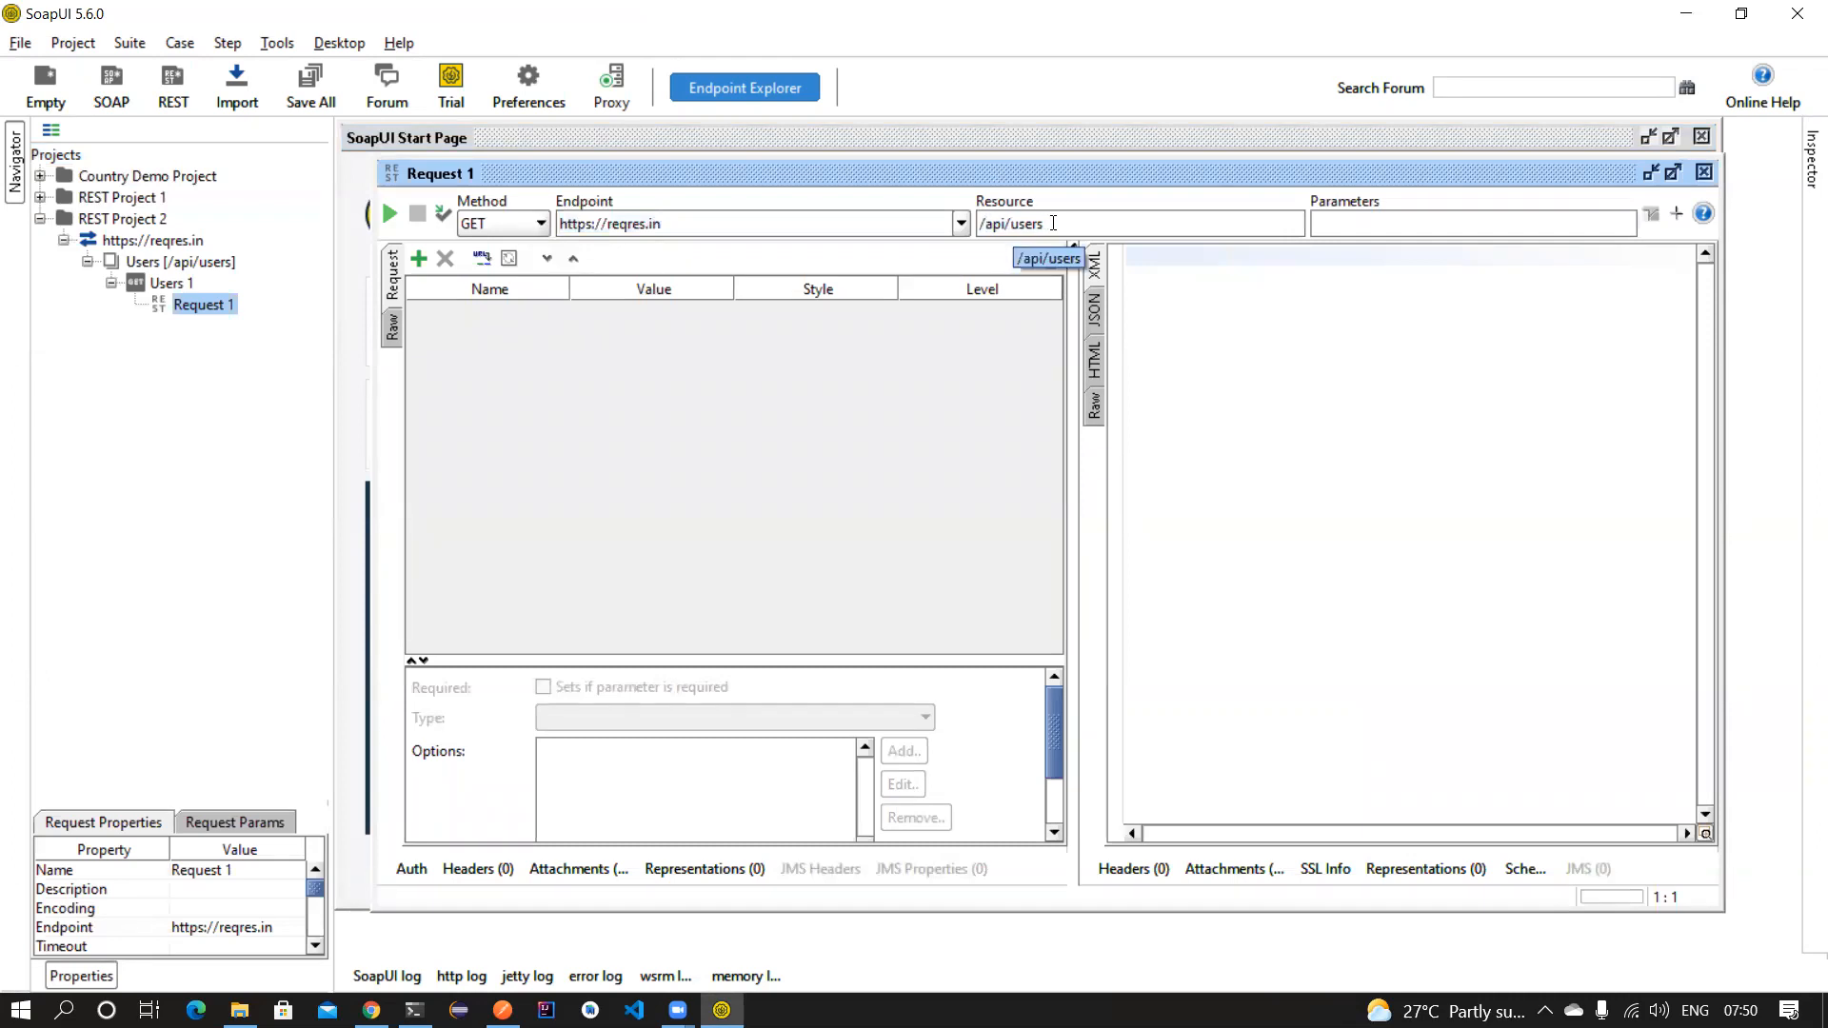
Switch to Postman to view the getUsers request URL, and return to SoapUI to compare Request 1's resource and endpoint.
left_click(503, 1009)
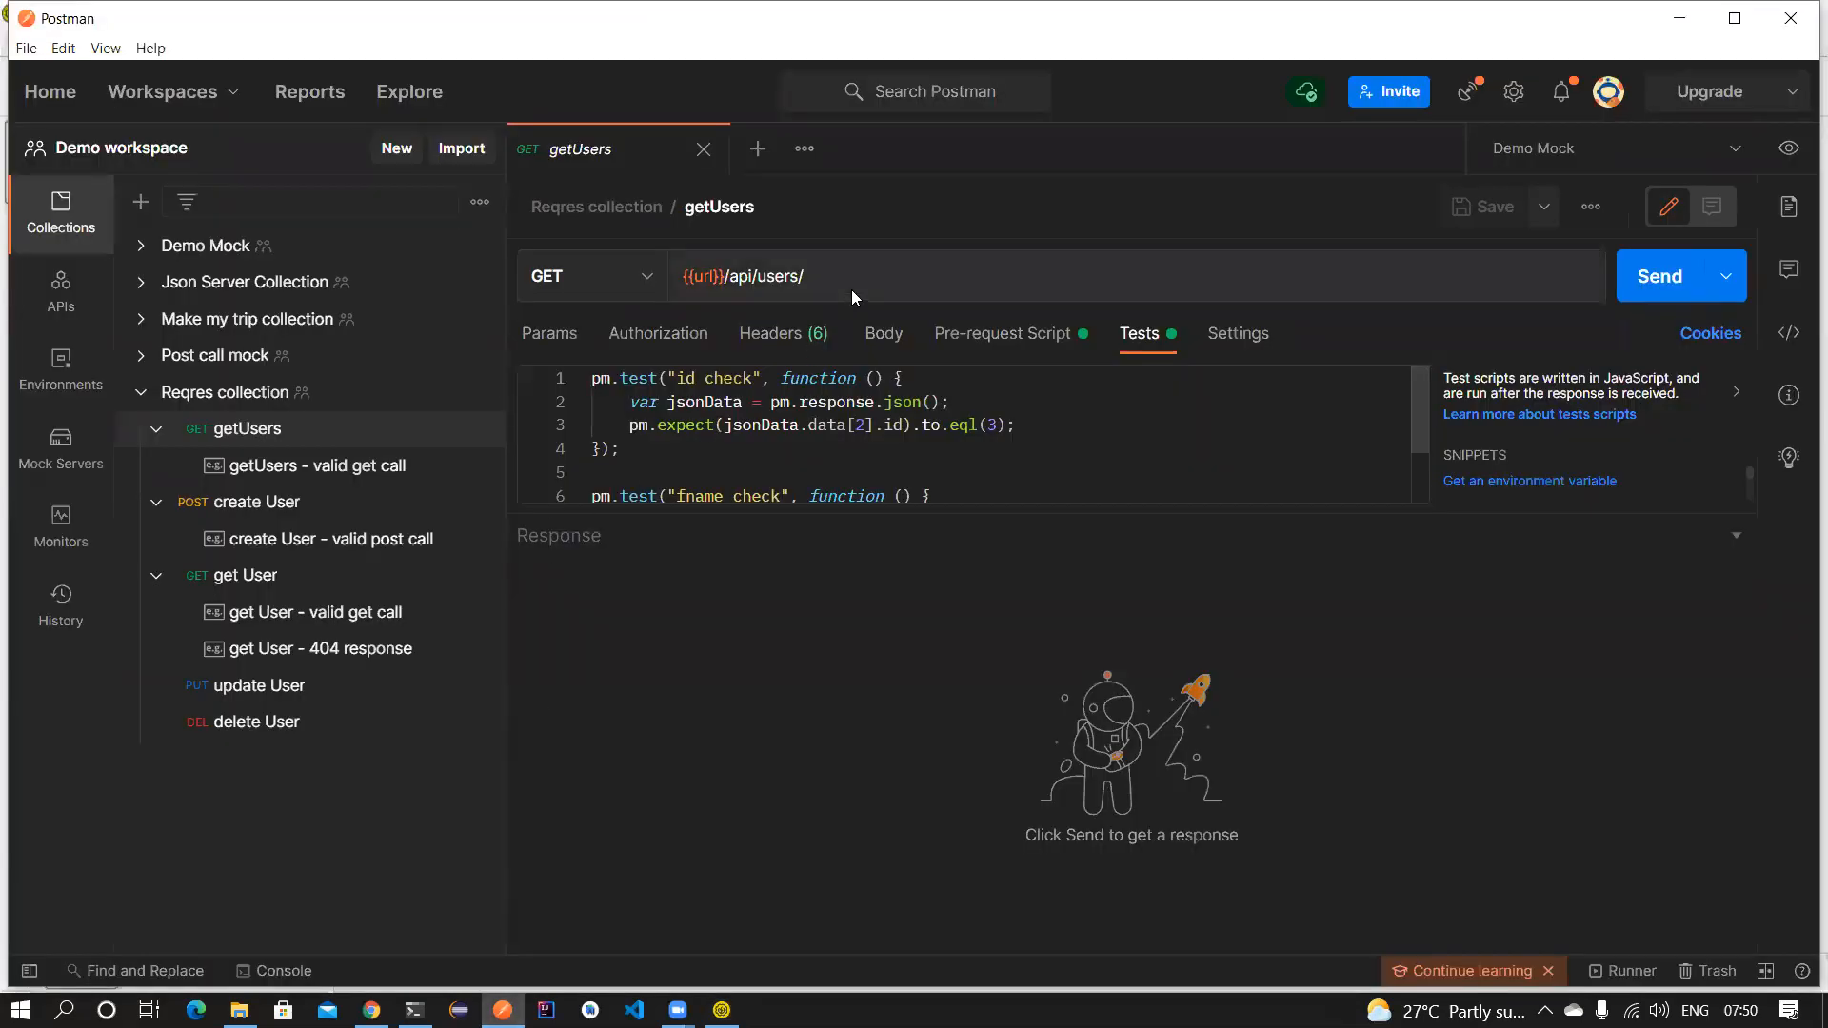
left_click_drag(851, 289, 666, 295)
key("alt+Tab")
left_click_drag(1017, 219, 891, 231)
left_click_drag(667, 225, 556, 224)
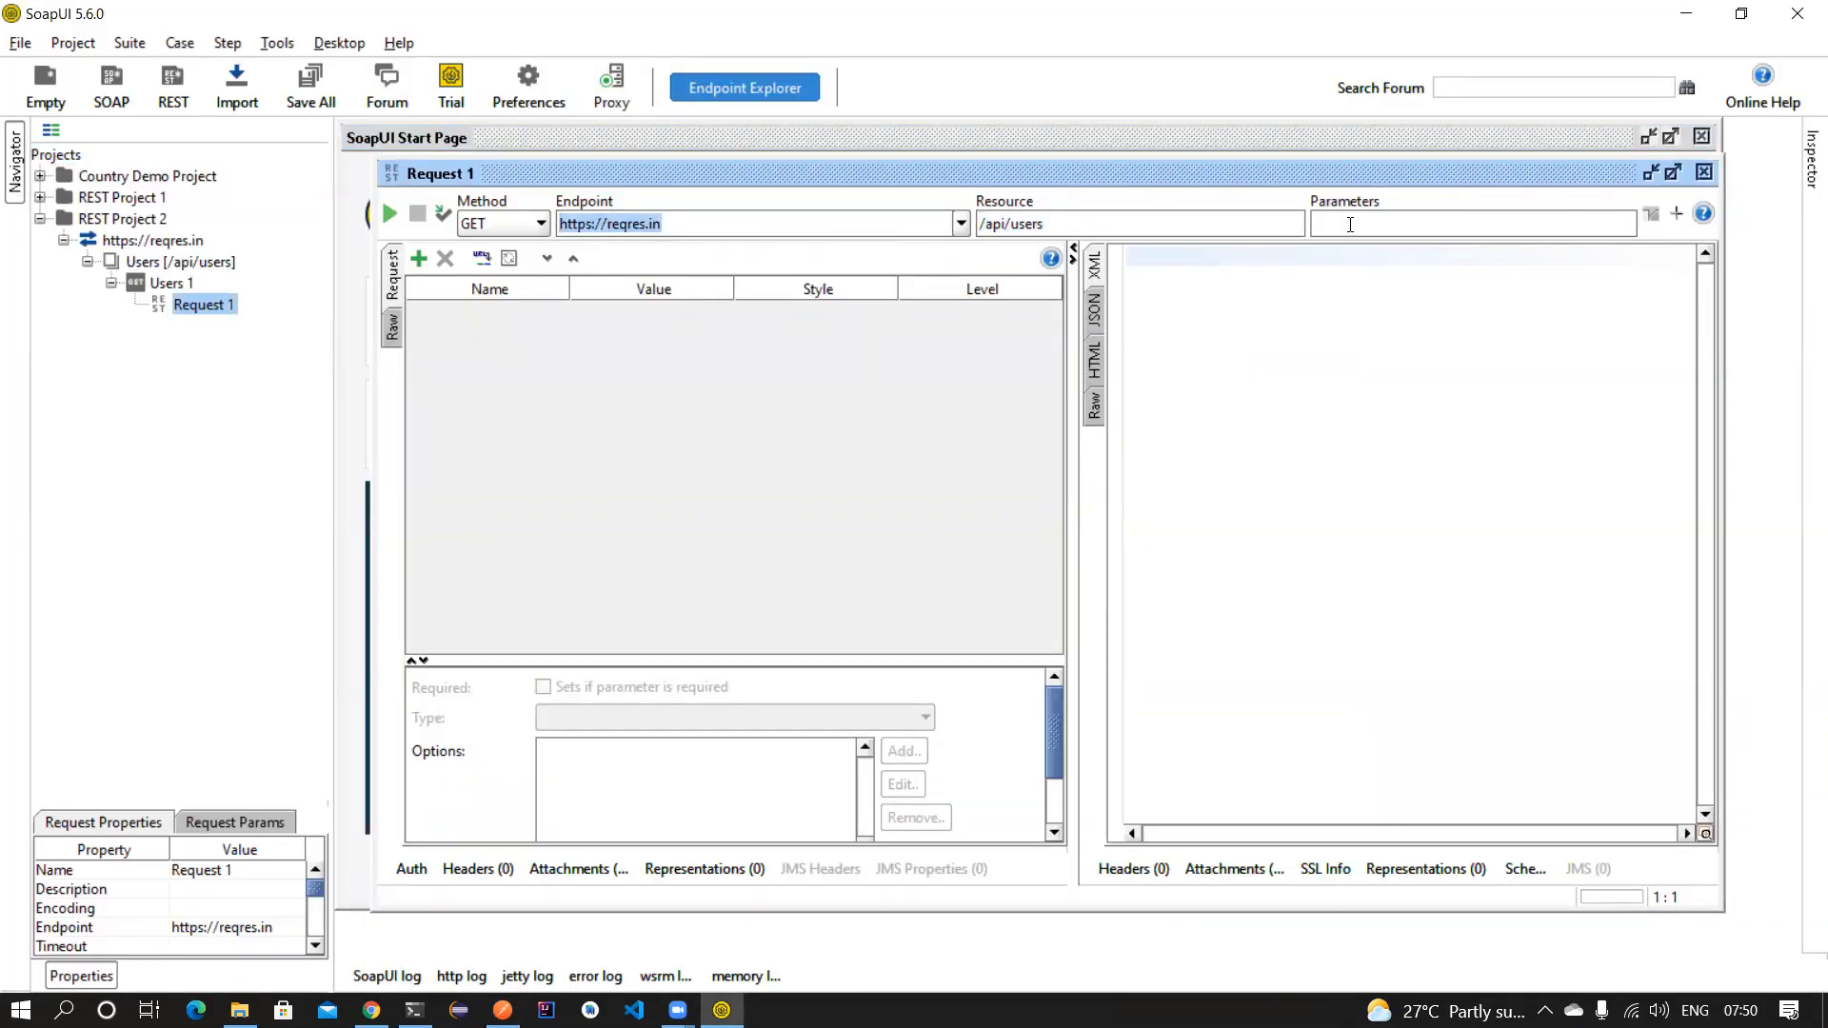
View Request 1's parameters editor, close it, and look through the available HTTP methods.
left_click(1350, 225)
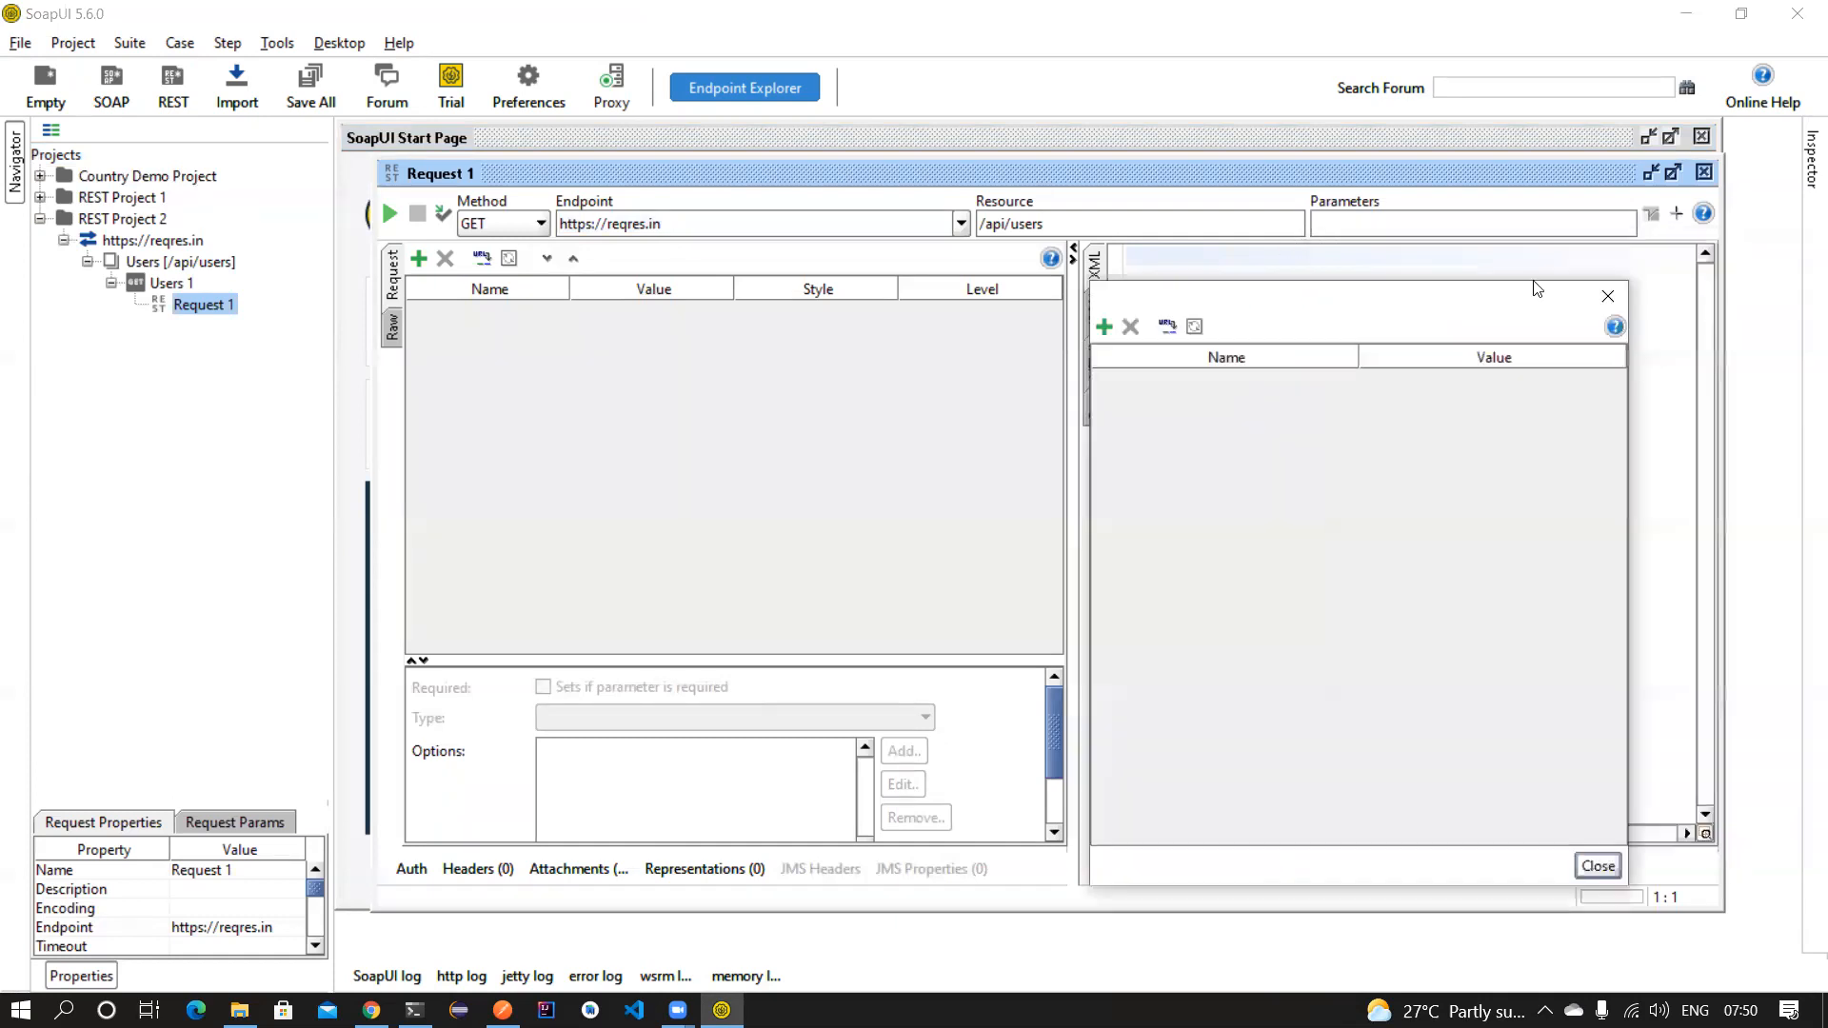
left_click(1607, 296)
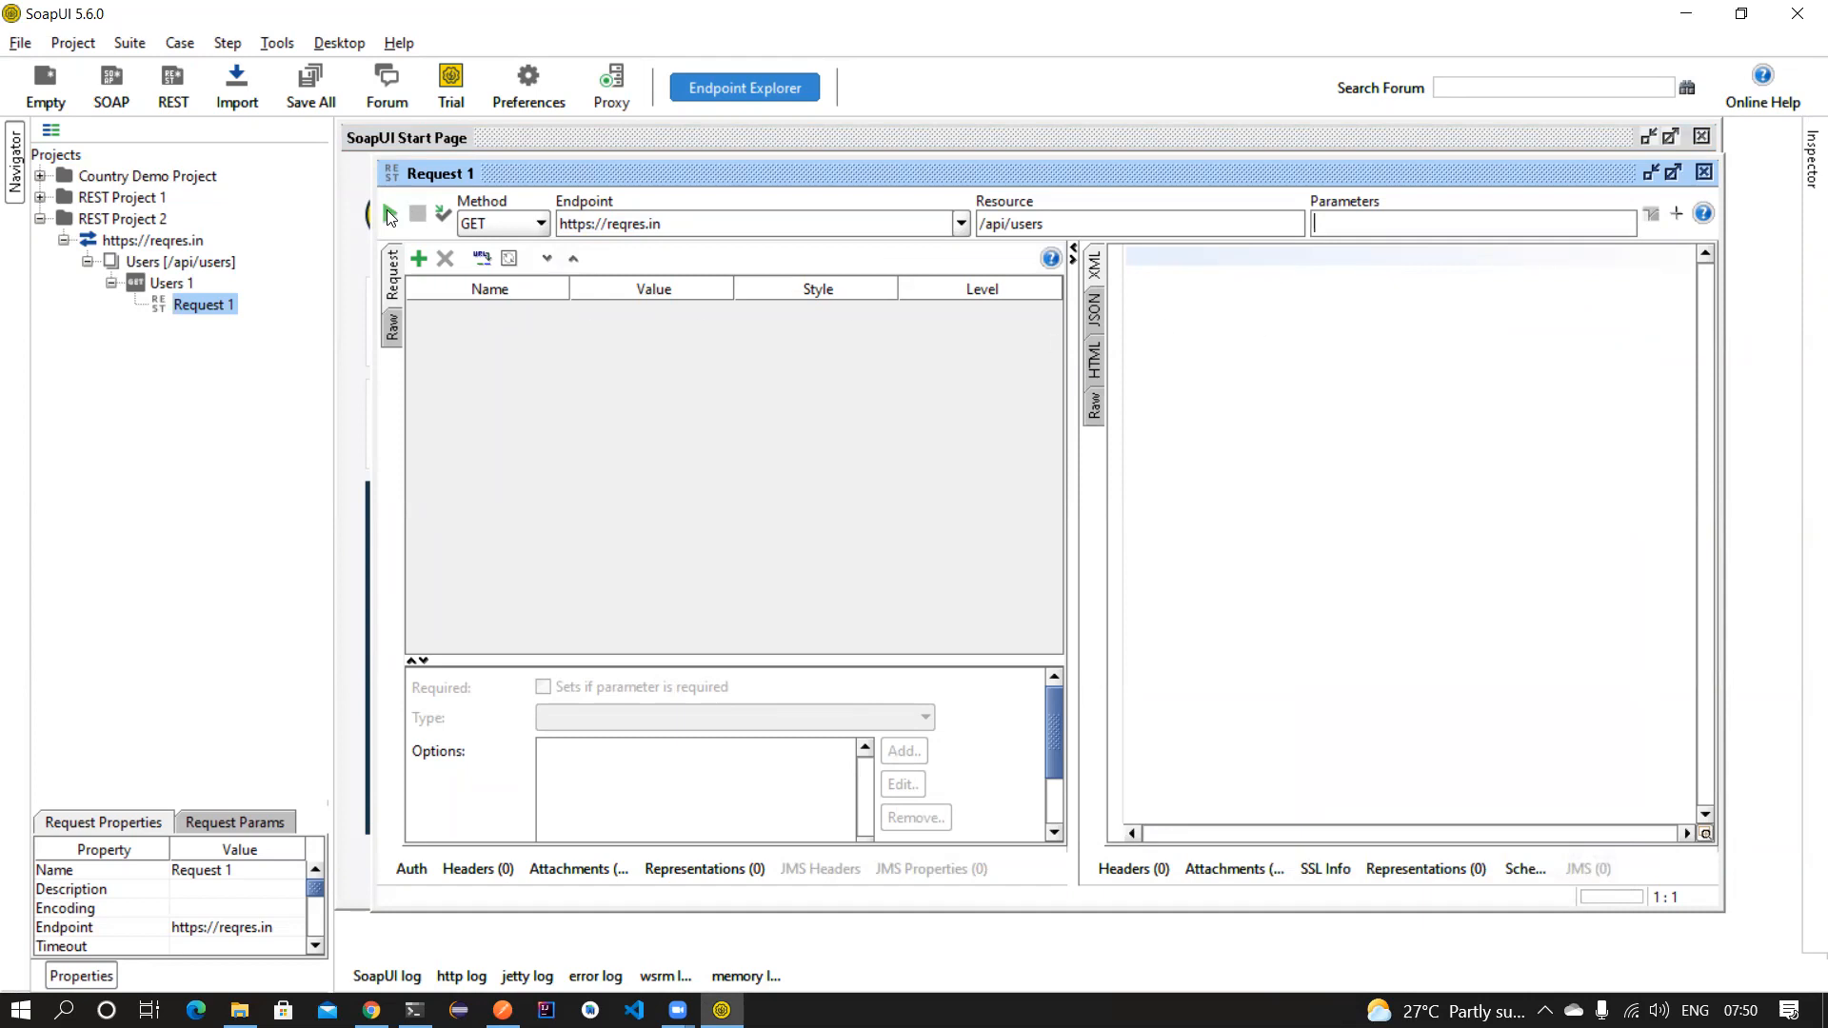
left_click(505, 223)
mouse_move(543, 297)
left_mouse_down()
mouse_move(542, 335)
mouse_move(541, 262)
left_mouse_up()
left_click(483, 247)
left_click(531, 225)
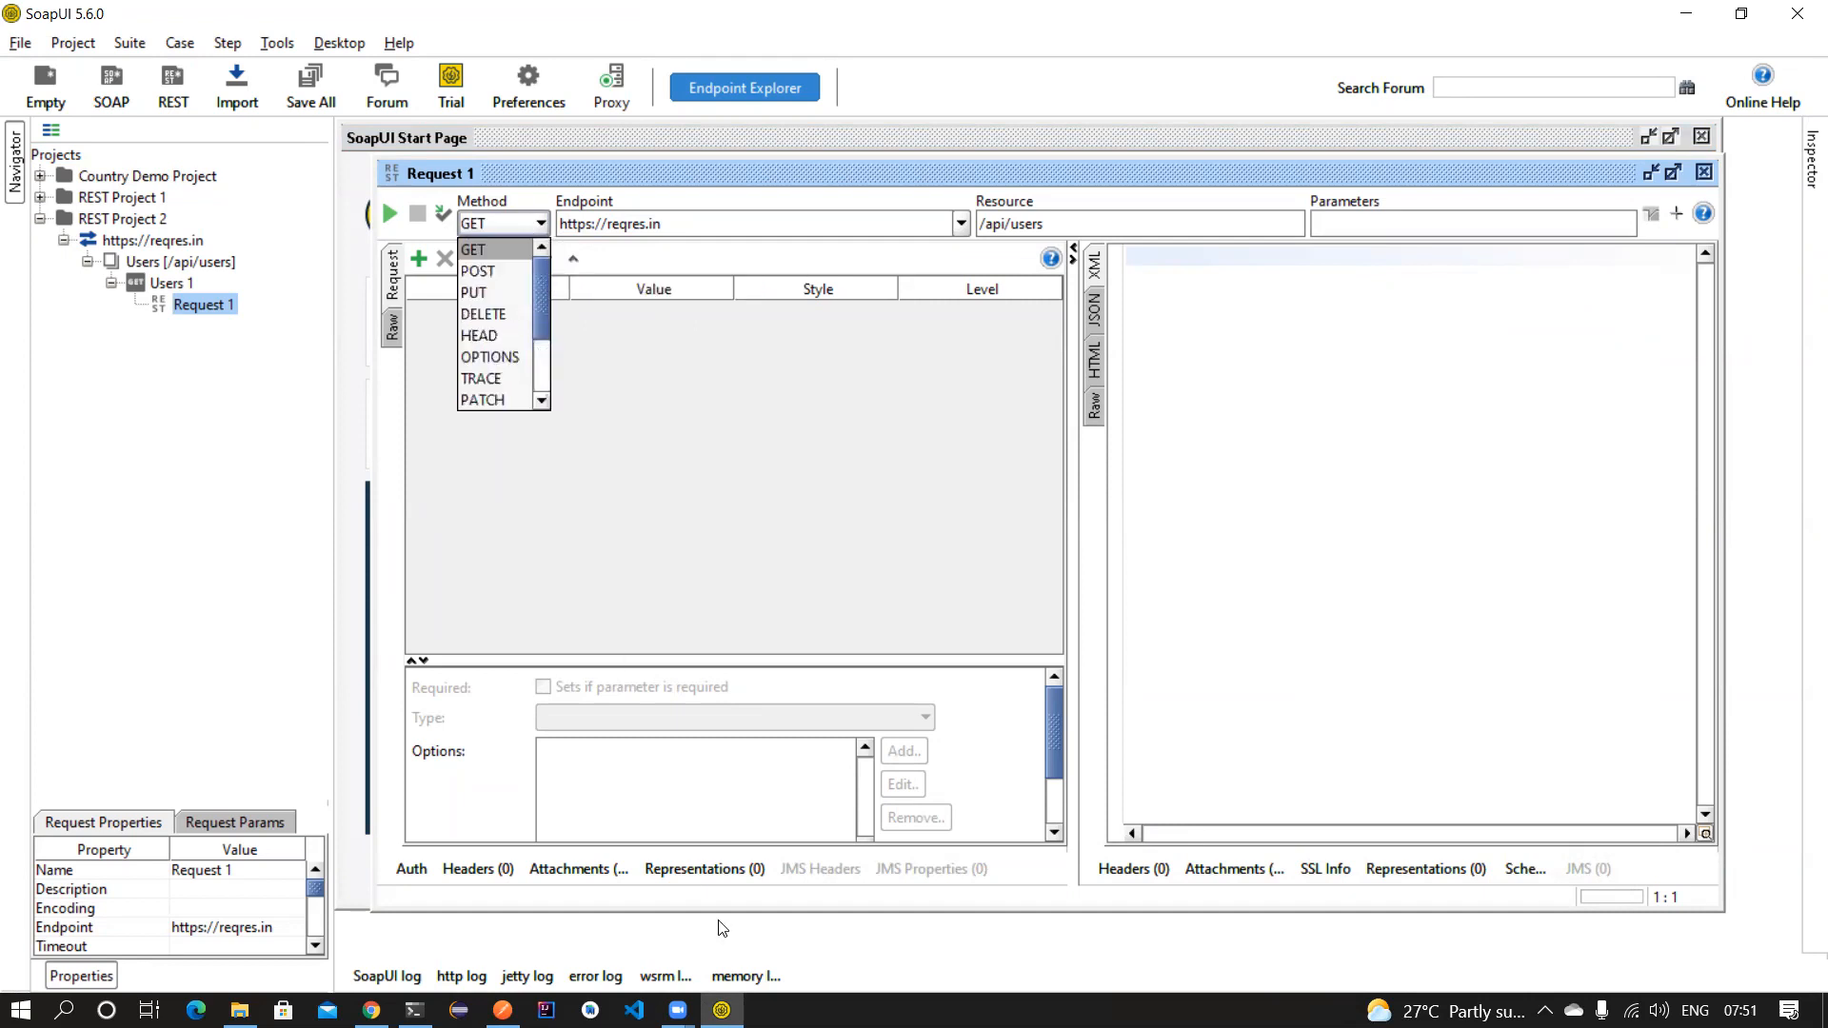
Switch to Postman to view the HTTP methods offered for getUsers, and return to SoapUI keeping Request 1's method as GET.
left_click(503, 1010)
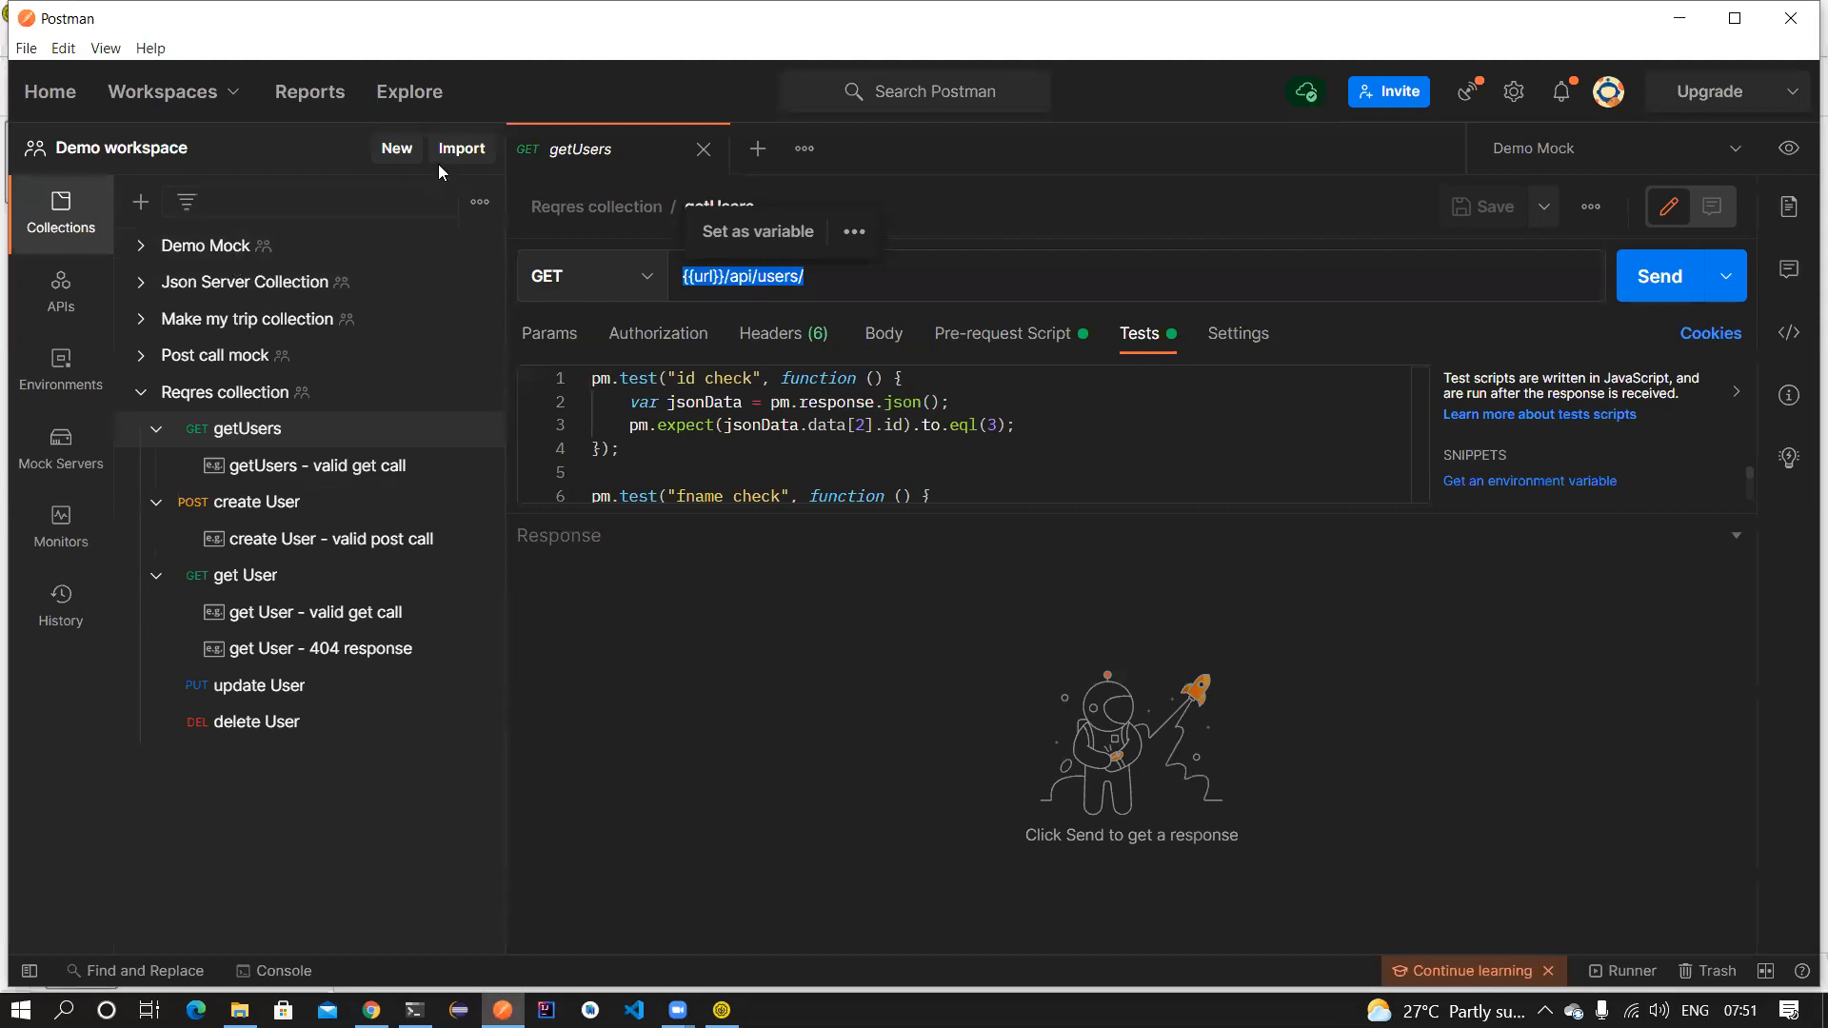
left_click(576, 276)
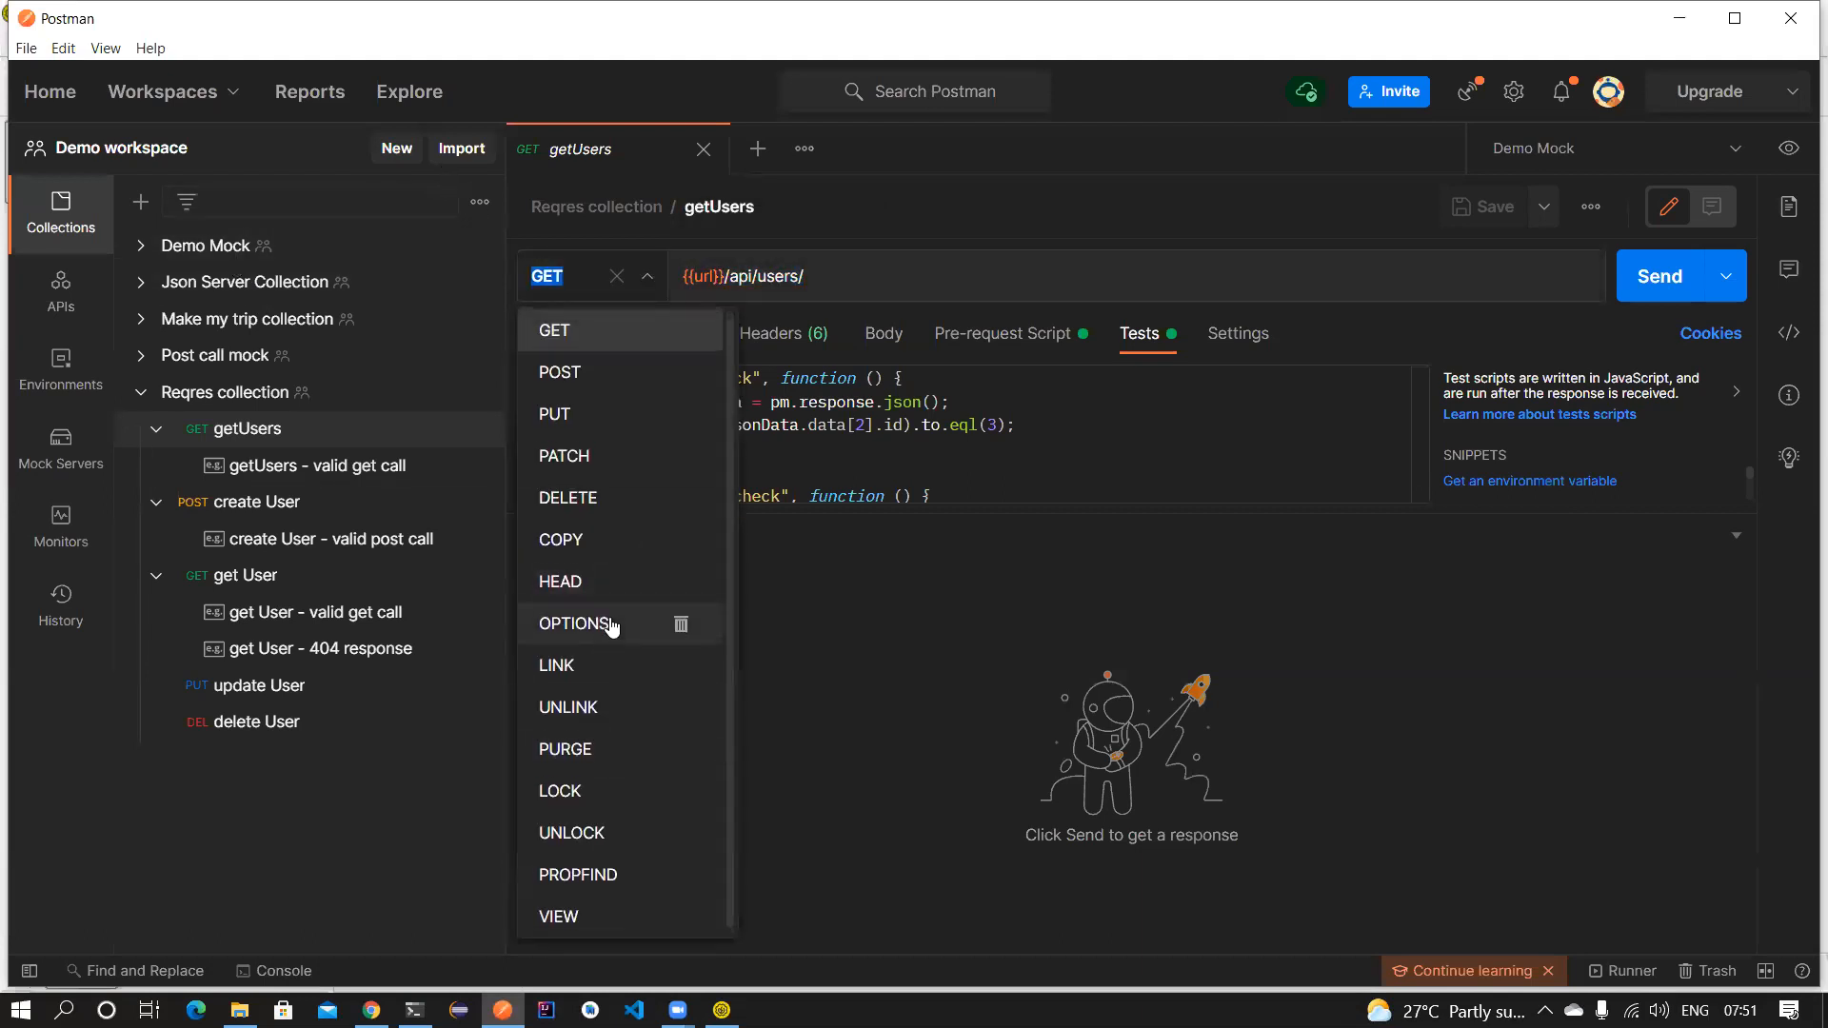
left_click(882, 211)
key("alt+Tab")
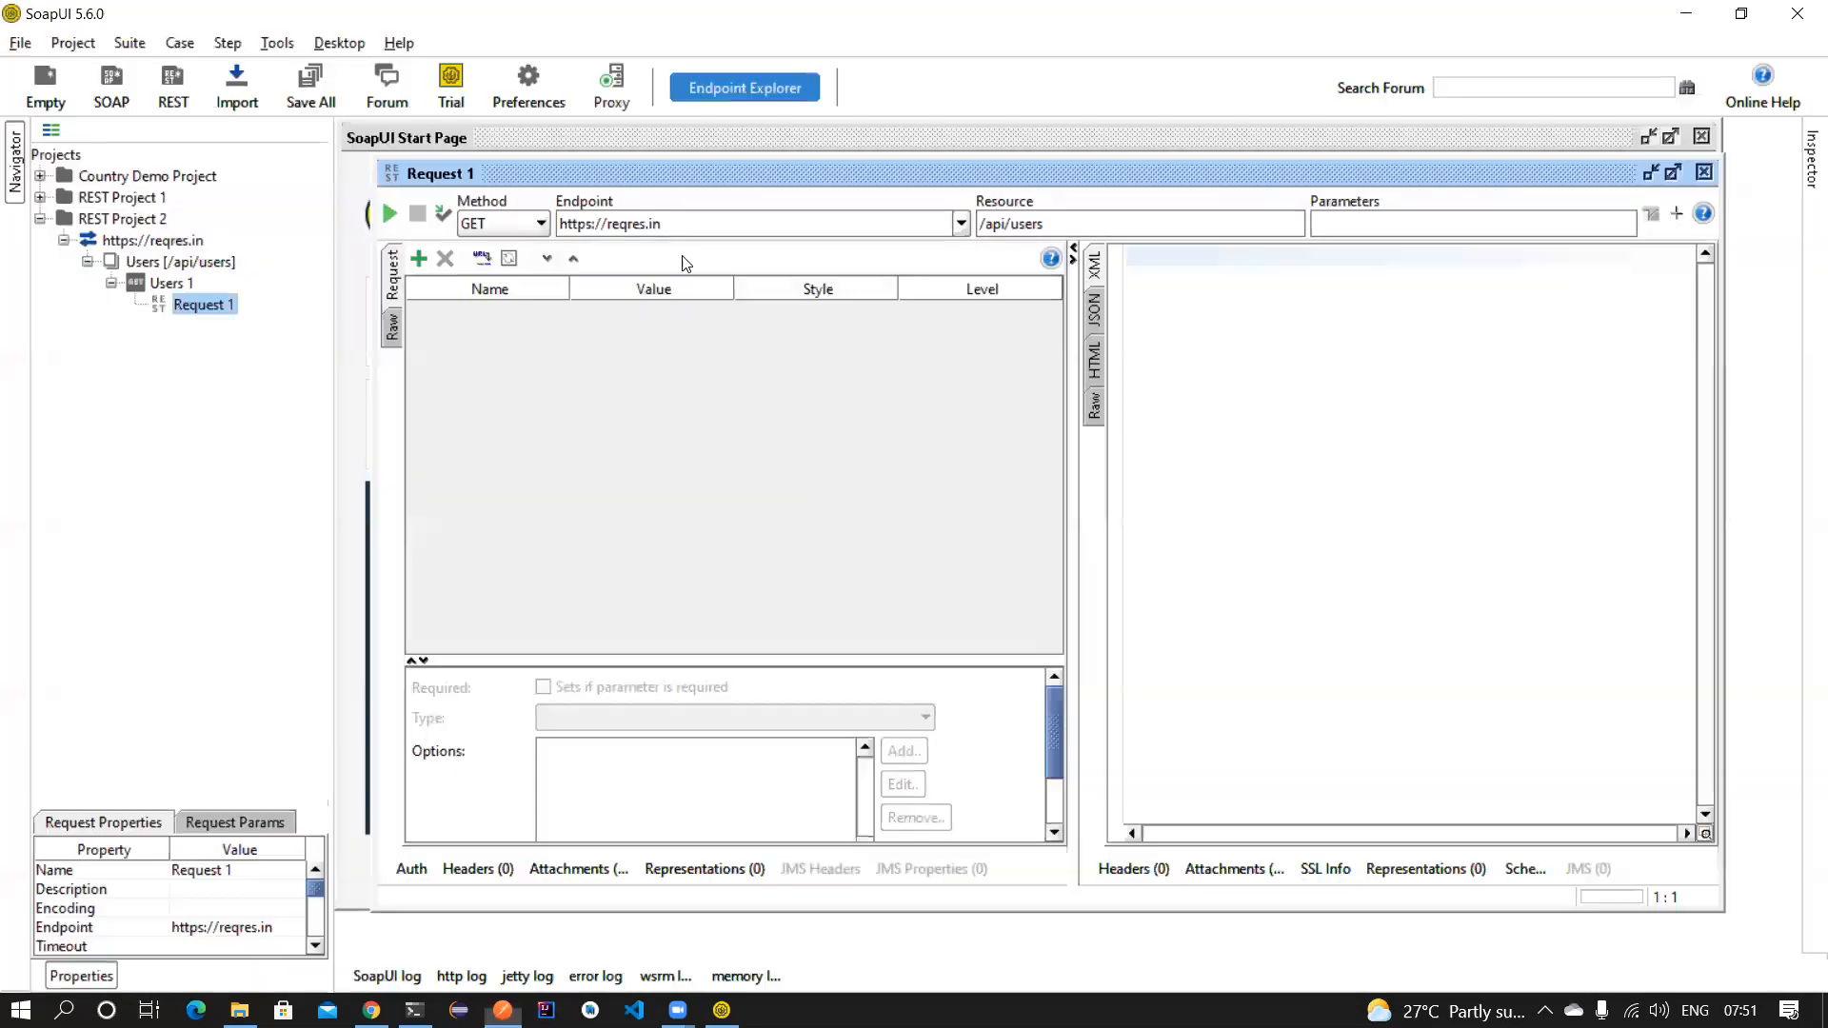
left_click(489, 225)
left_click(487, 249)
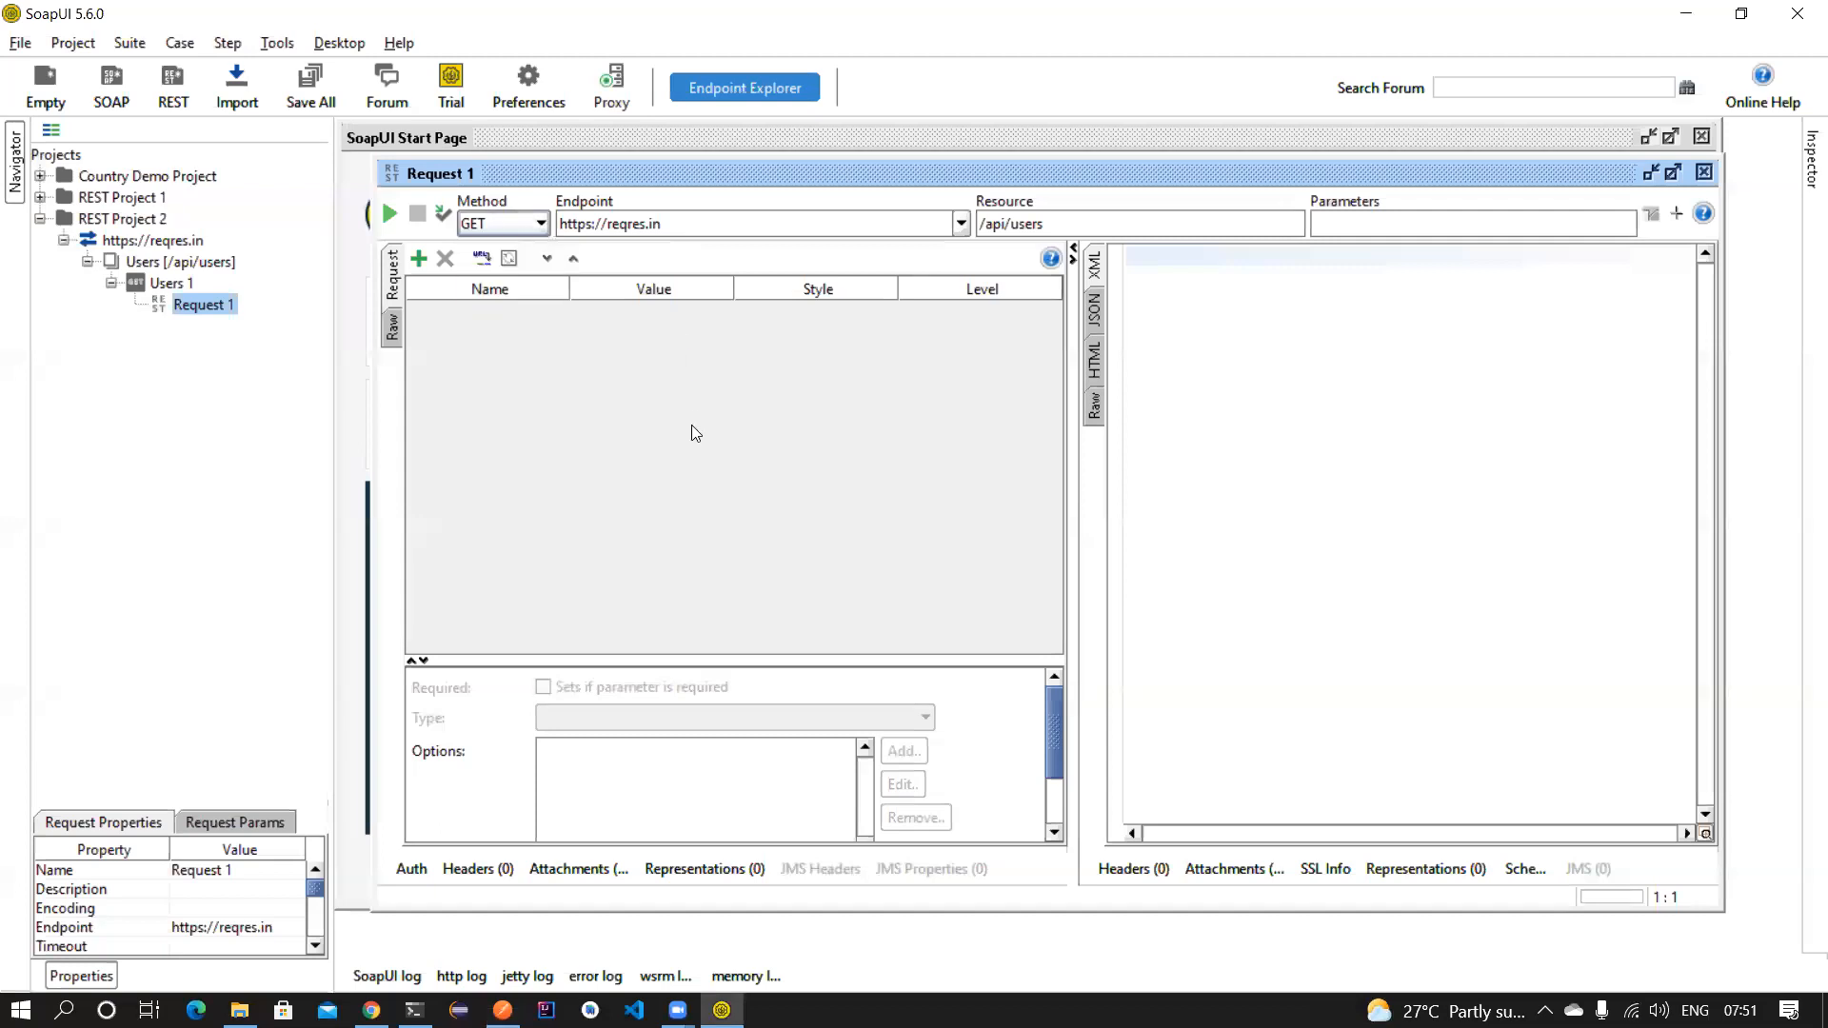
Run Request 1 and review its response in the HTML and JSON views.
left_click(390, 215)
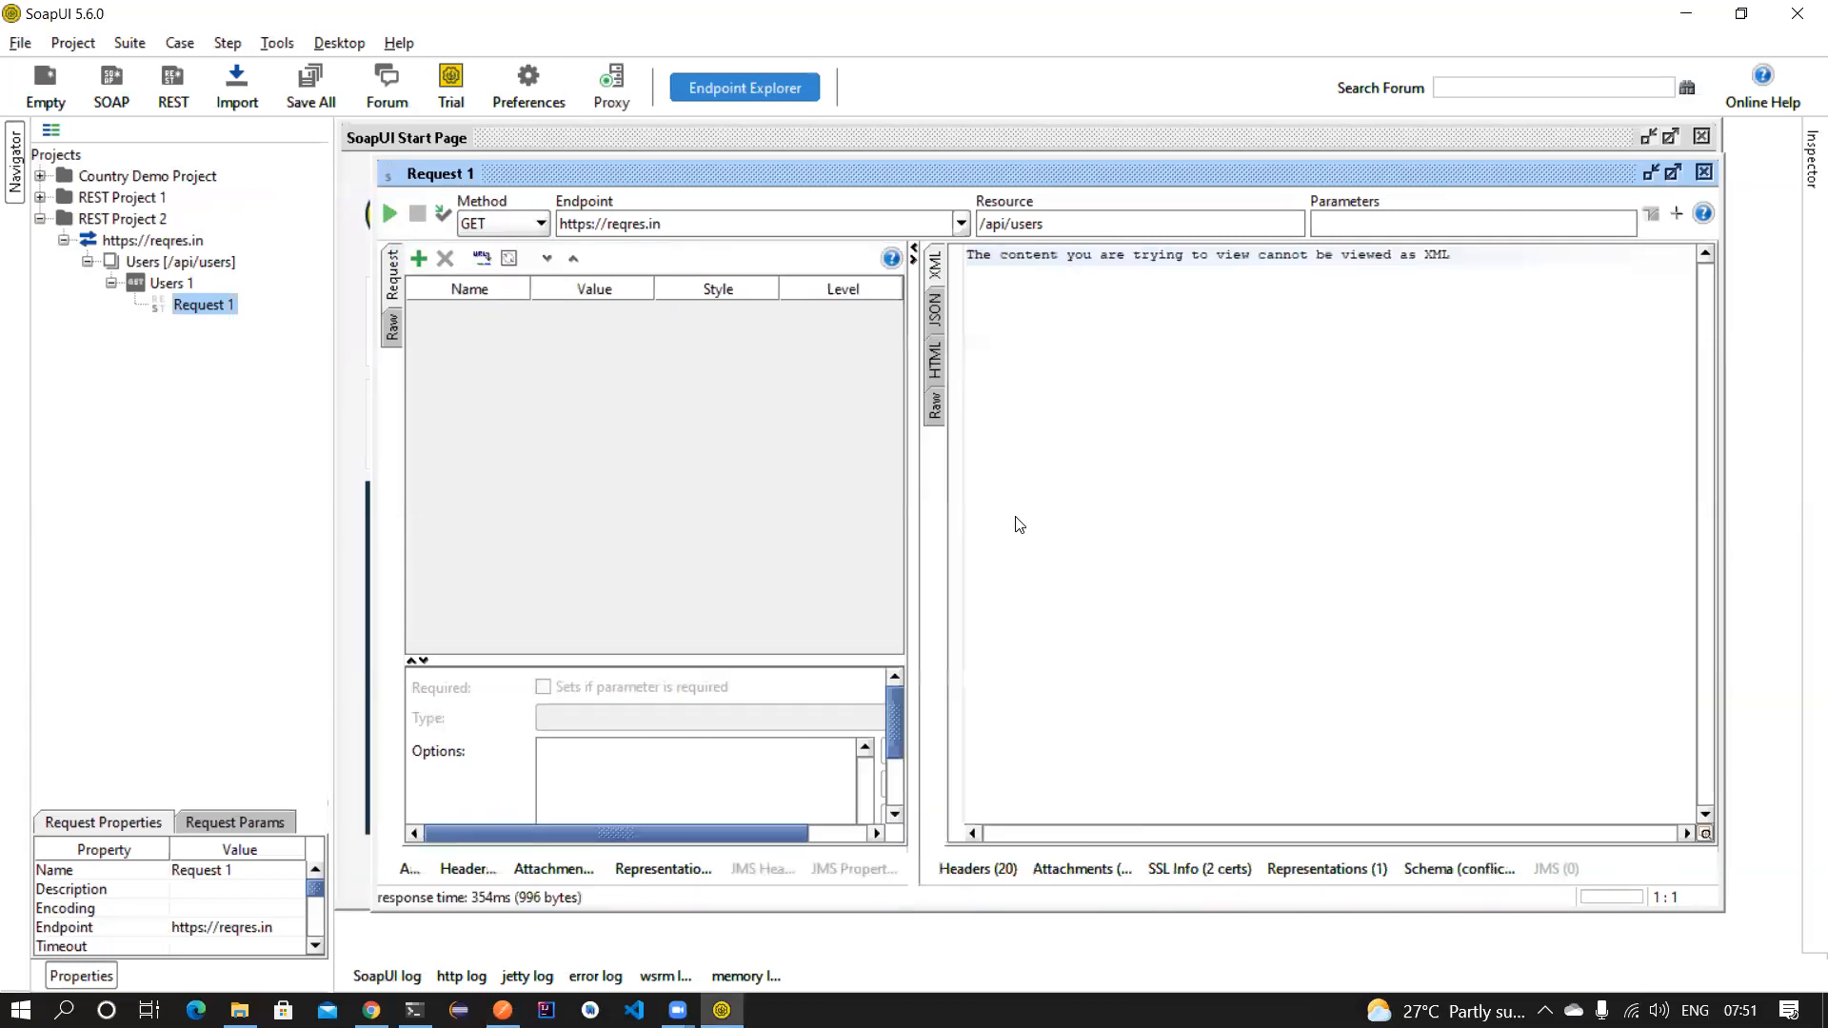
left_click(935, 307)
left_click(934, 377)
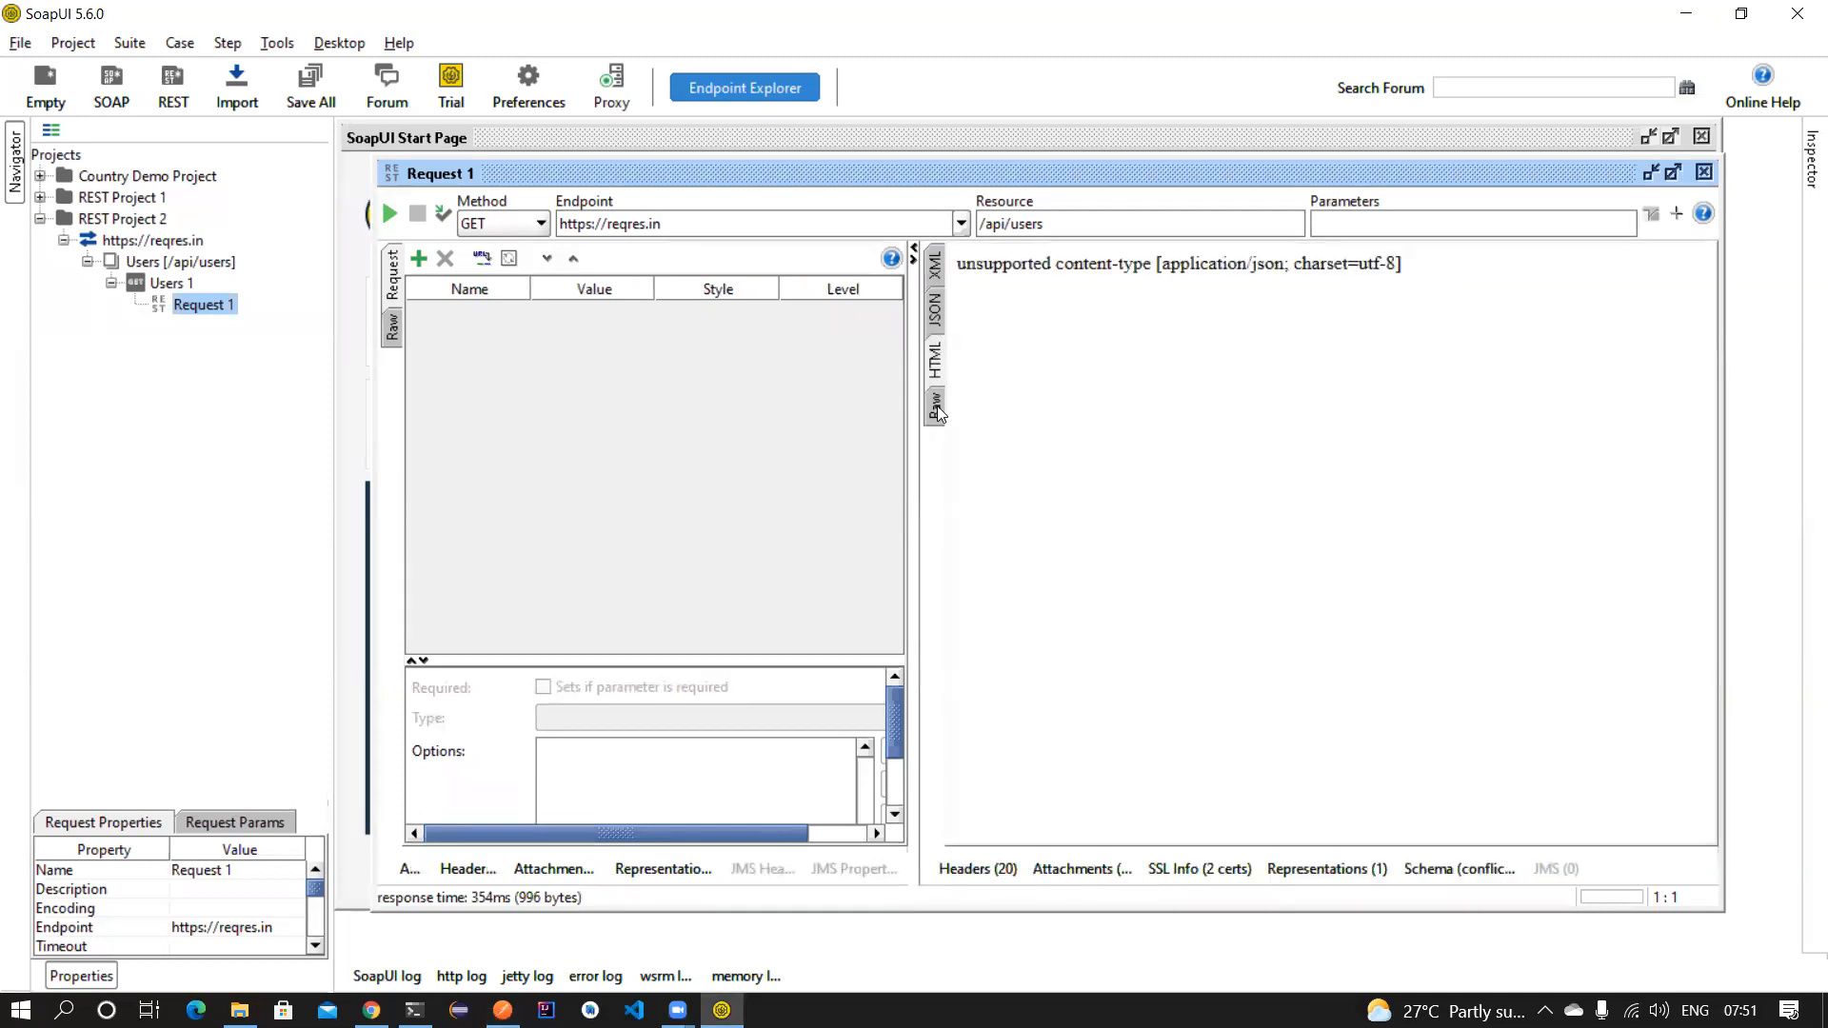
left_click(936, 314)
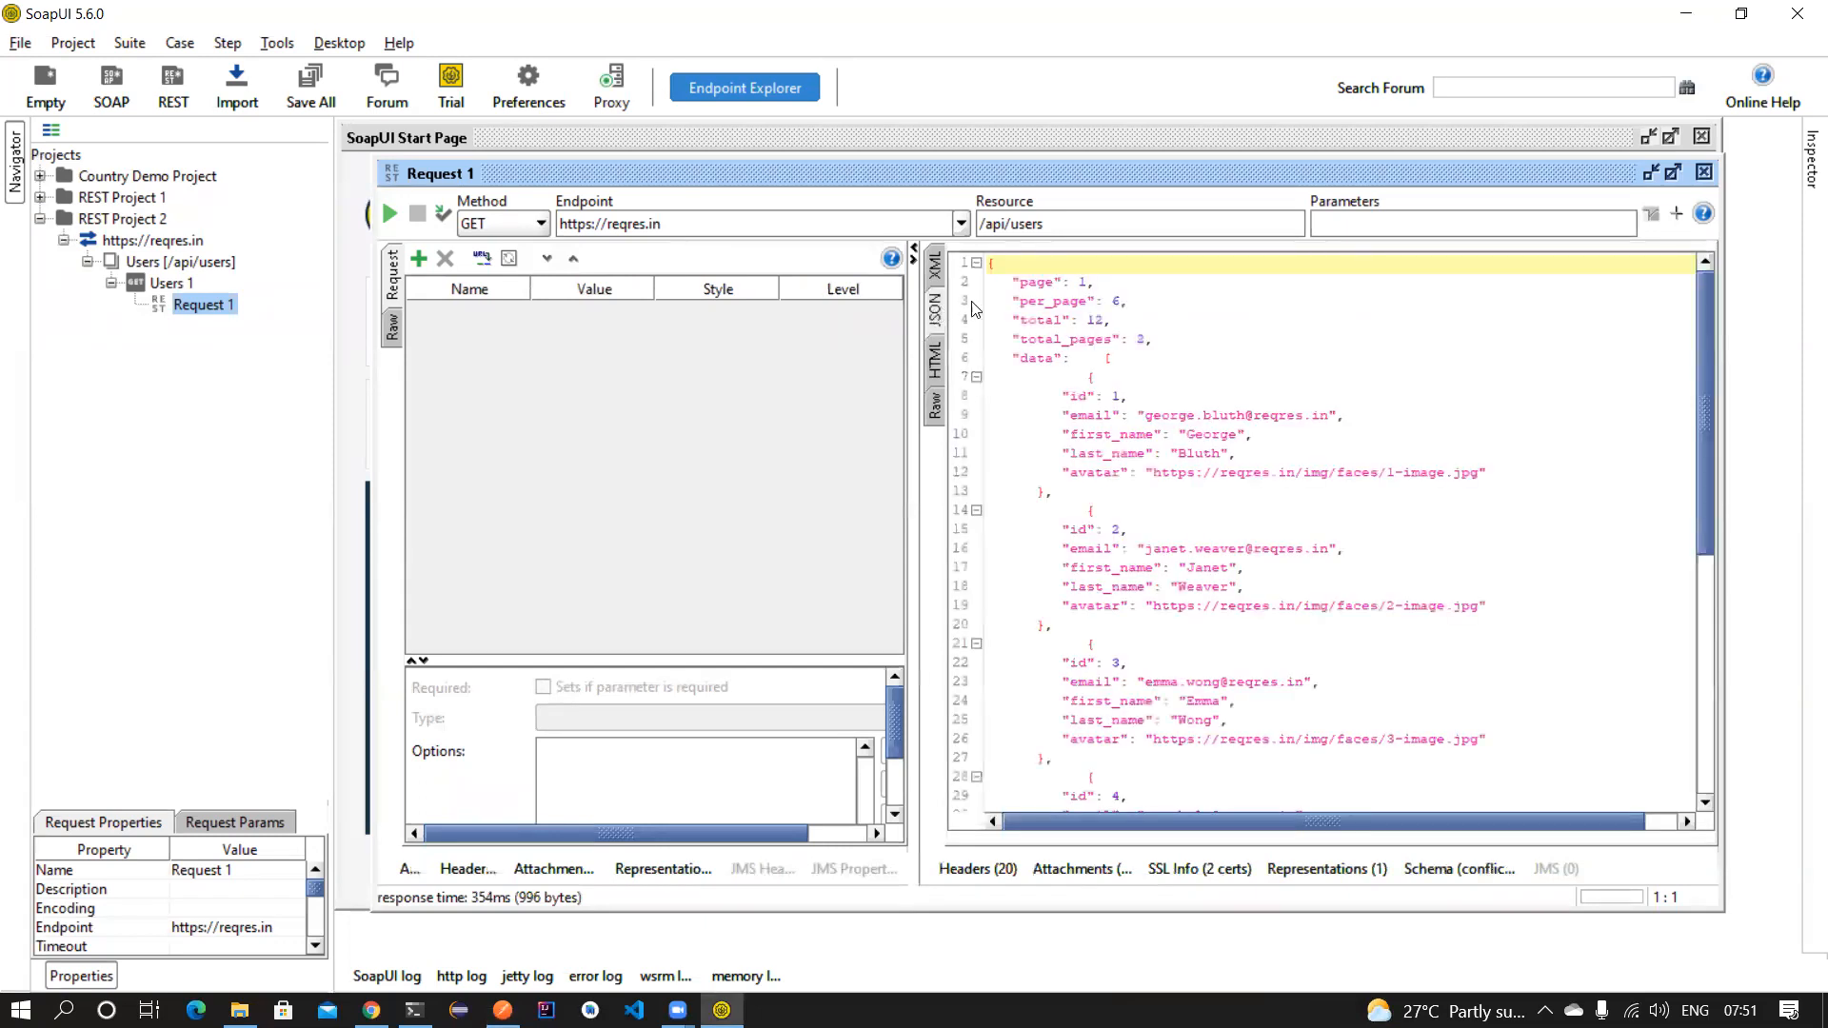
left_click_drag(988, 270, 1171, 761)
scroll(1202, 659, "down", 8)
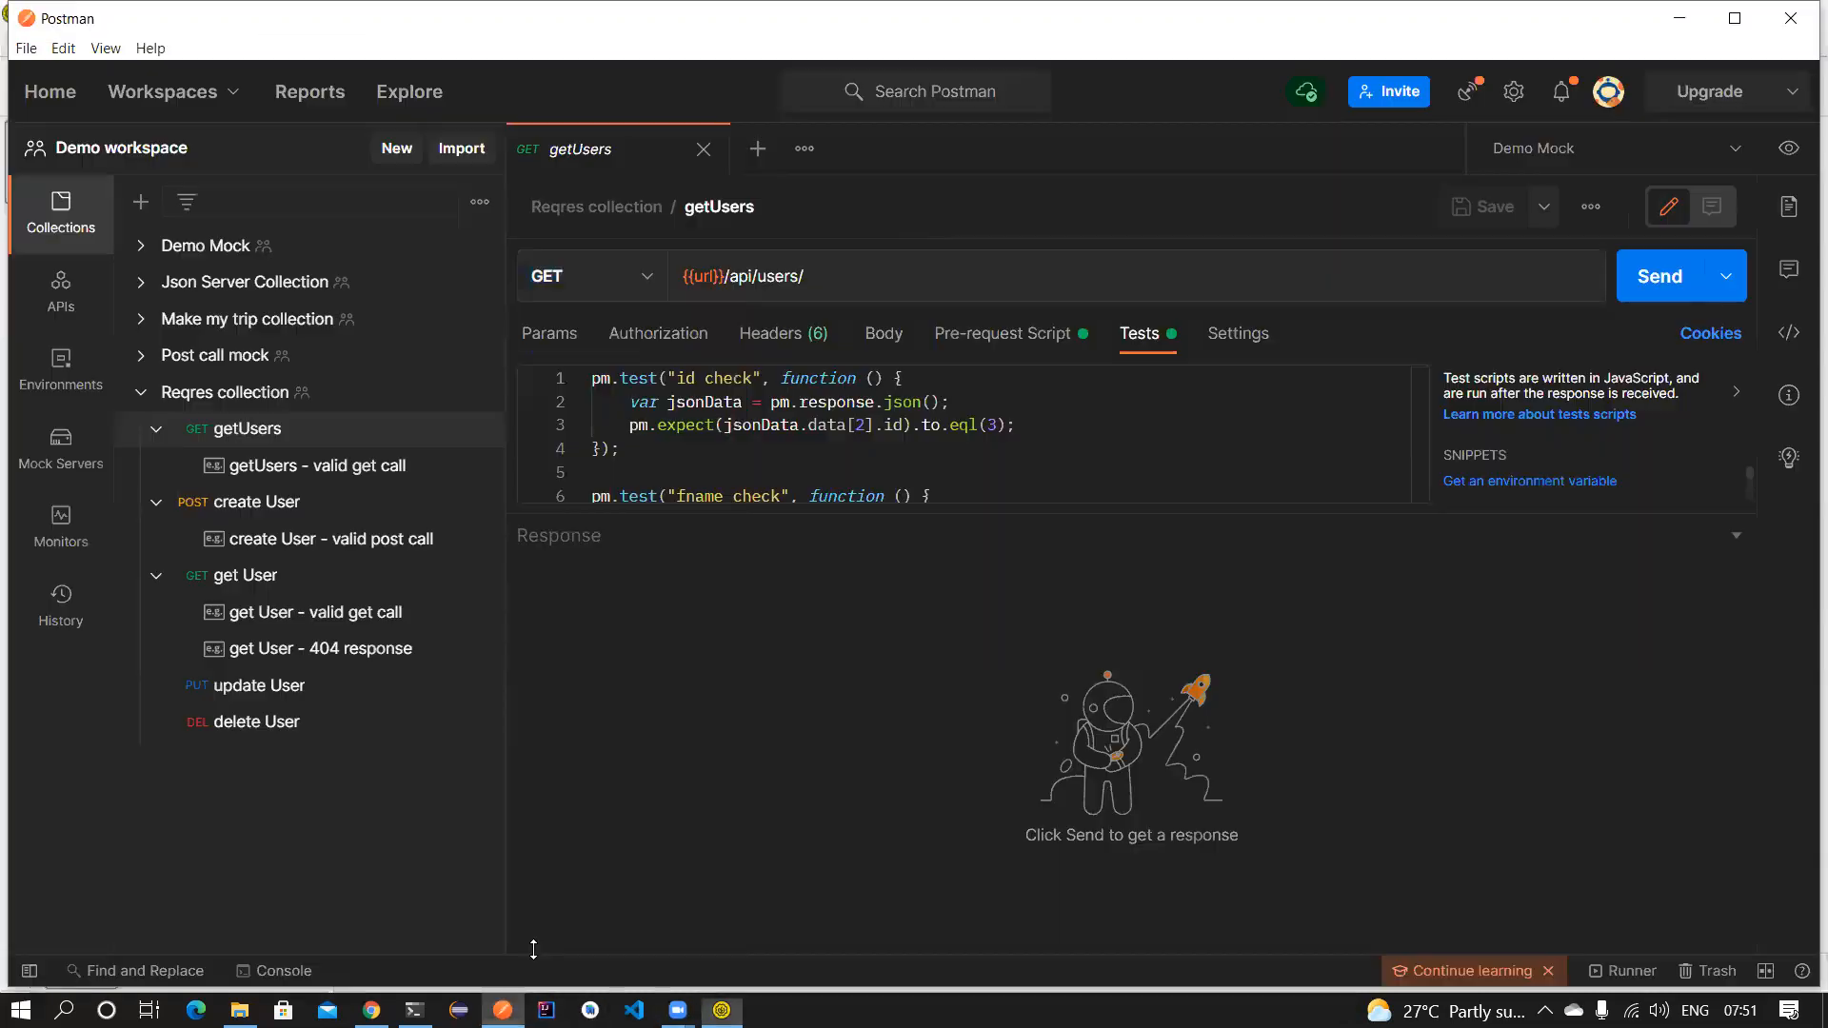
Switch to Postman, send getUsers using the prod environment, and review the response body to its end.
left_click(502, 1010)
left_click(1657, 276)
left_click(1645, 153)
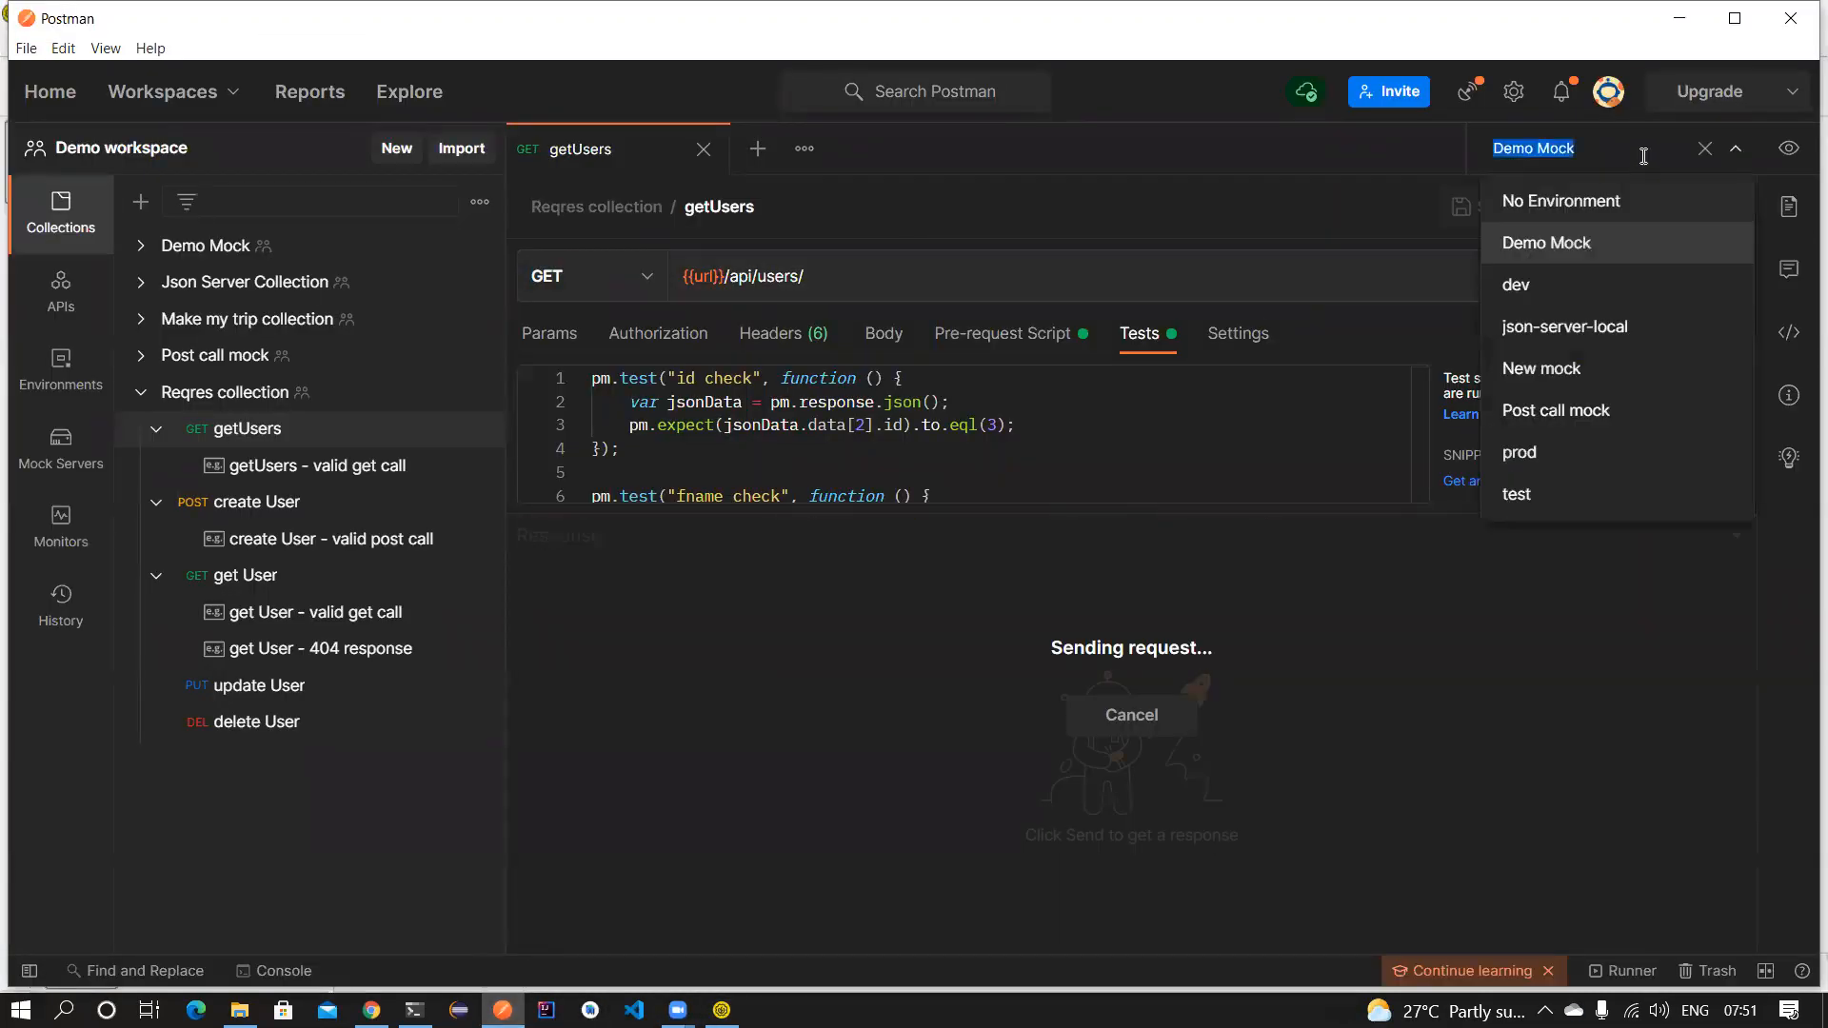
left_click(1523, 452)
left_click(1662, 278)
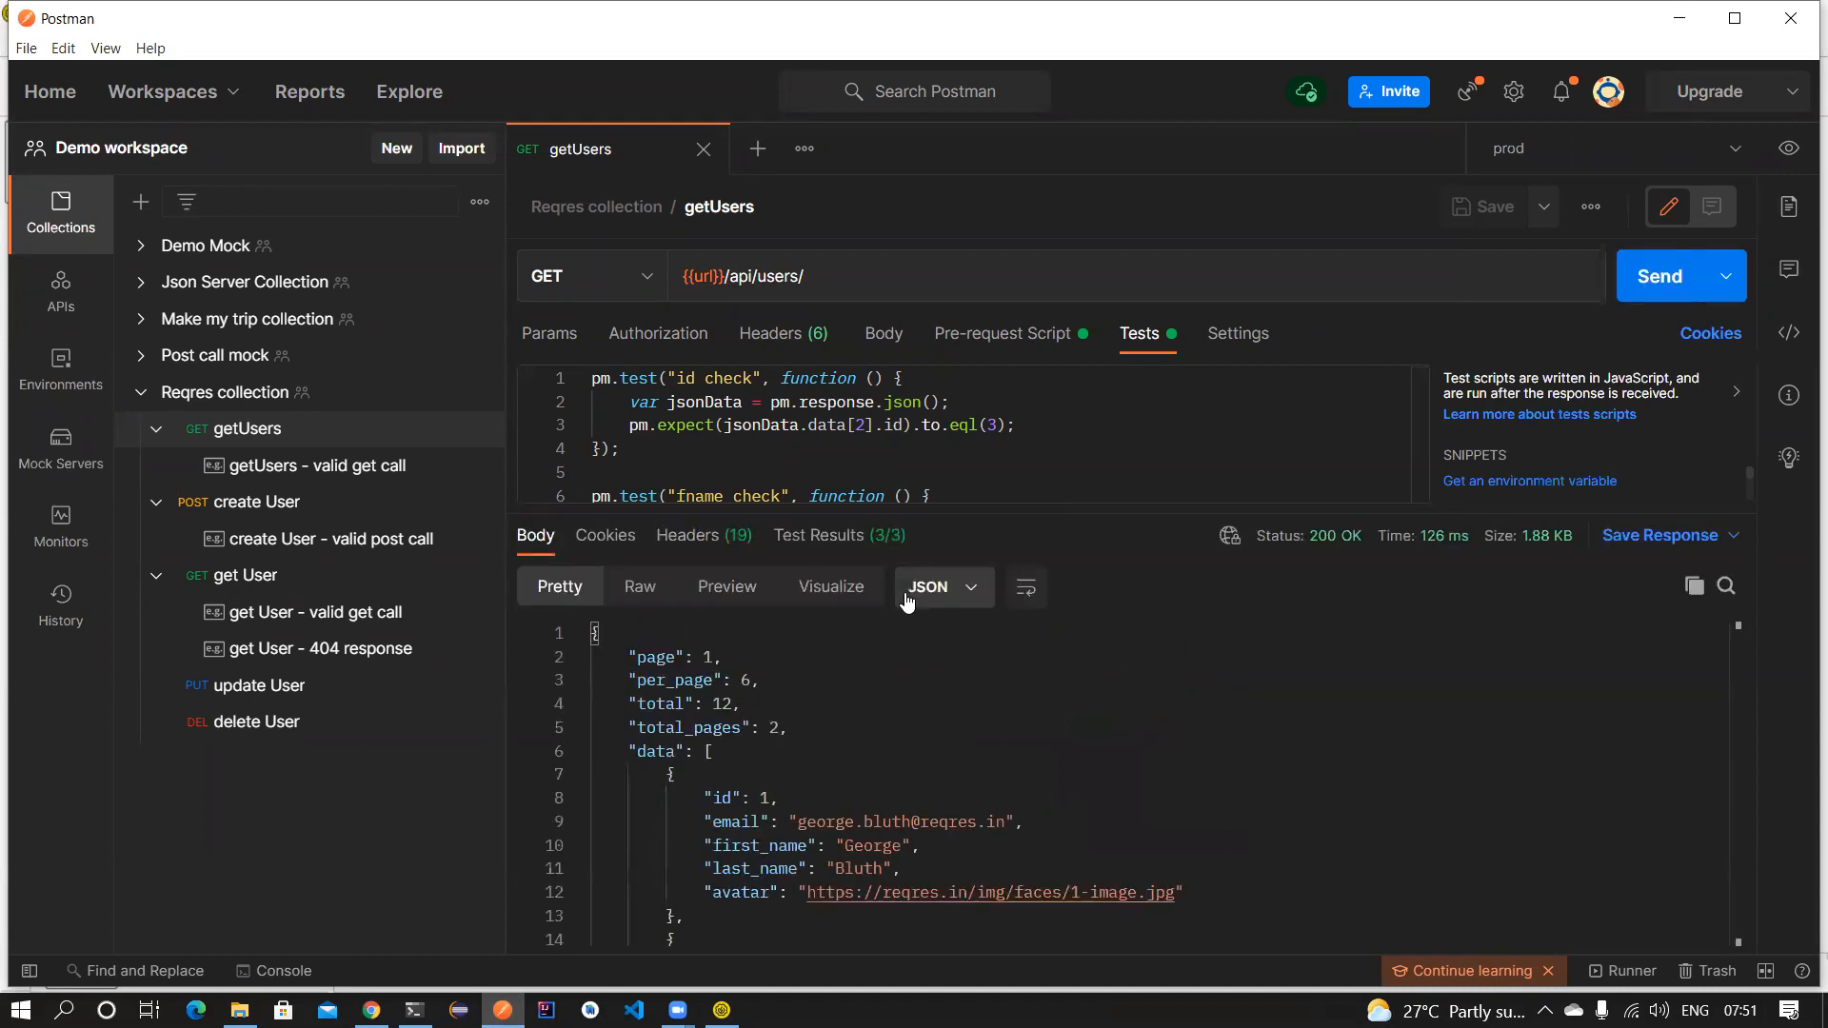
scroll(846, 764, "down", 10)
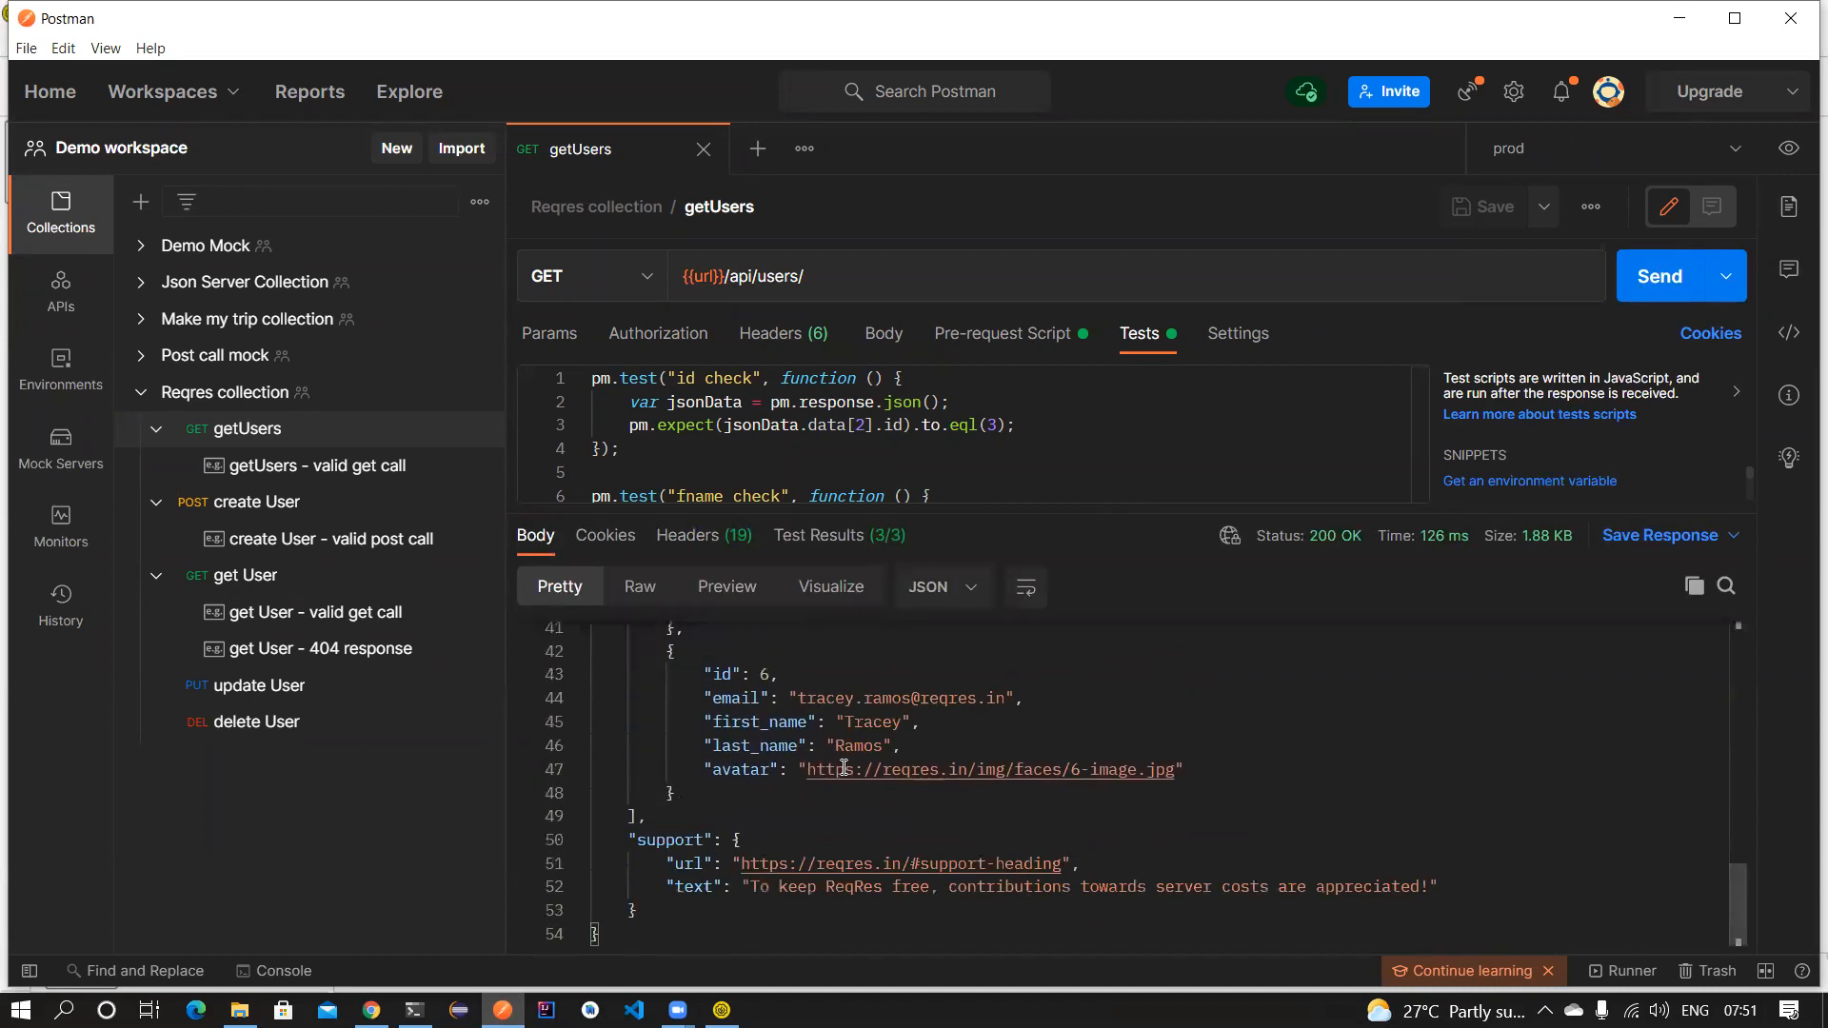
Switch to SoapUI to review Request 1's JSON response from the end up to the start, and return to Postman.
key("alt+Tab")
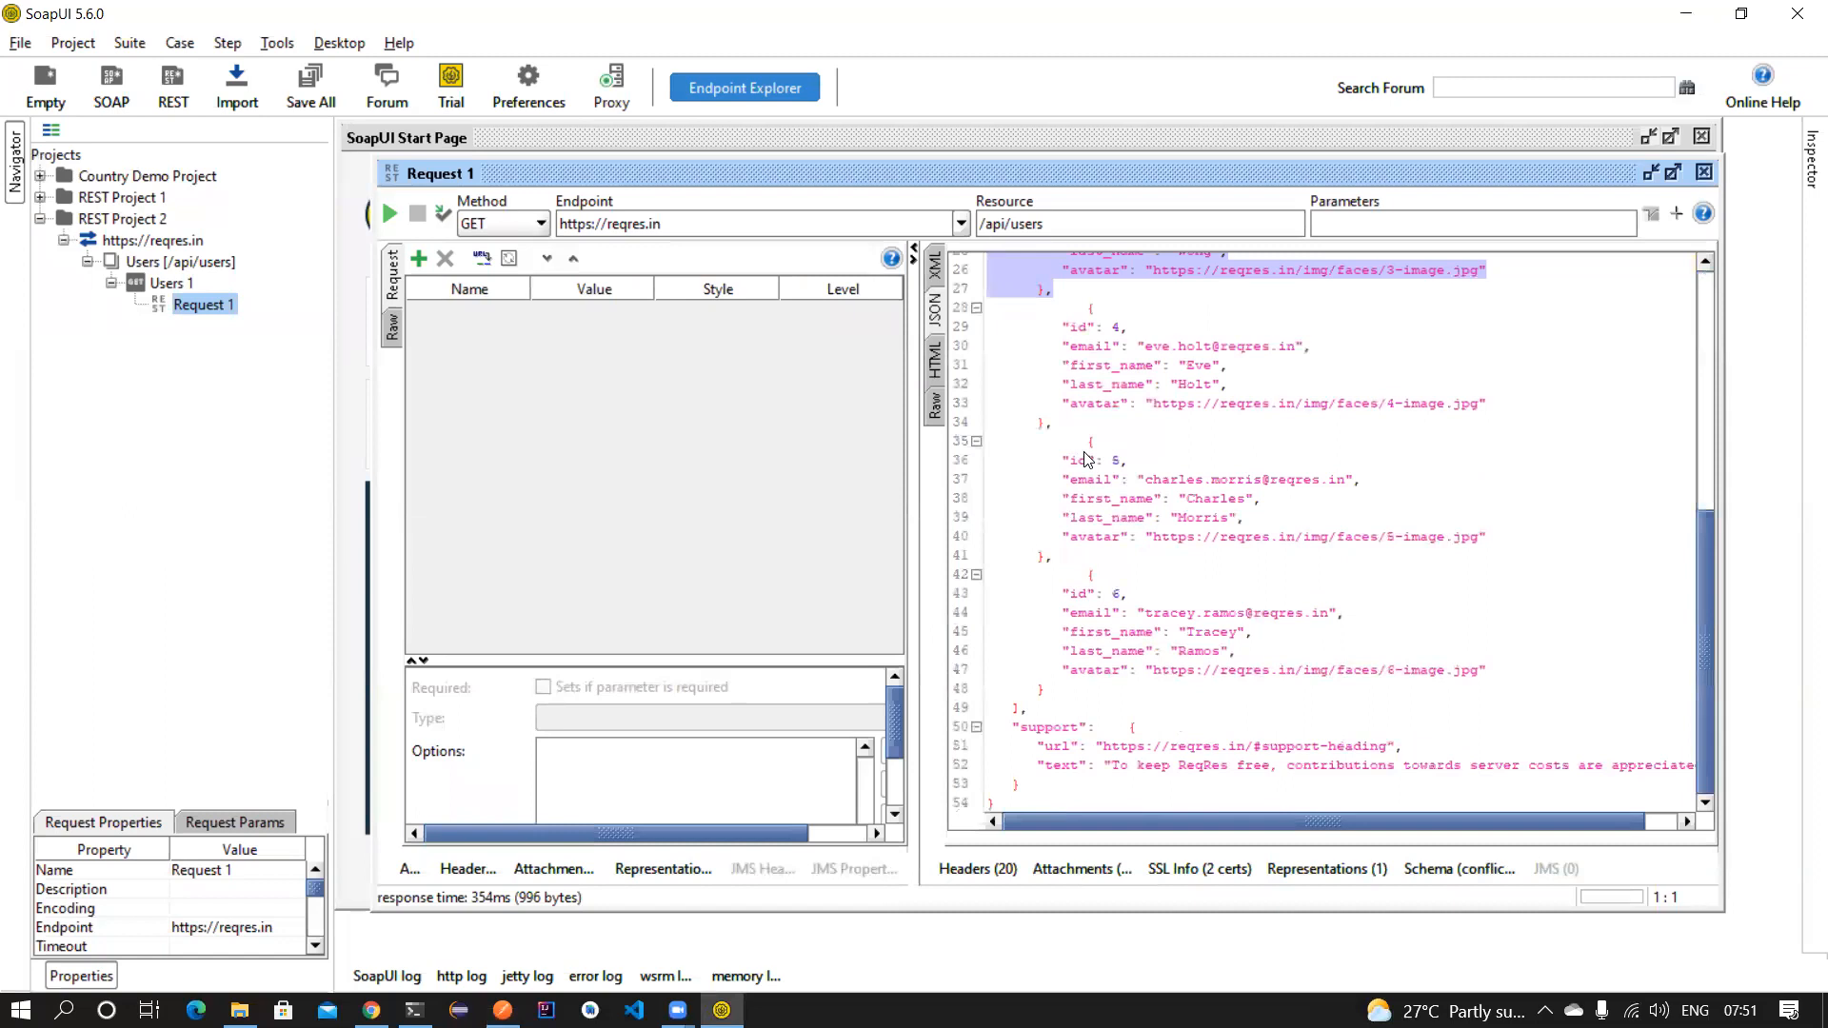
scroll(1083, 451, "up", 5)
scroll(1083, 451, "up", 3)
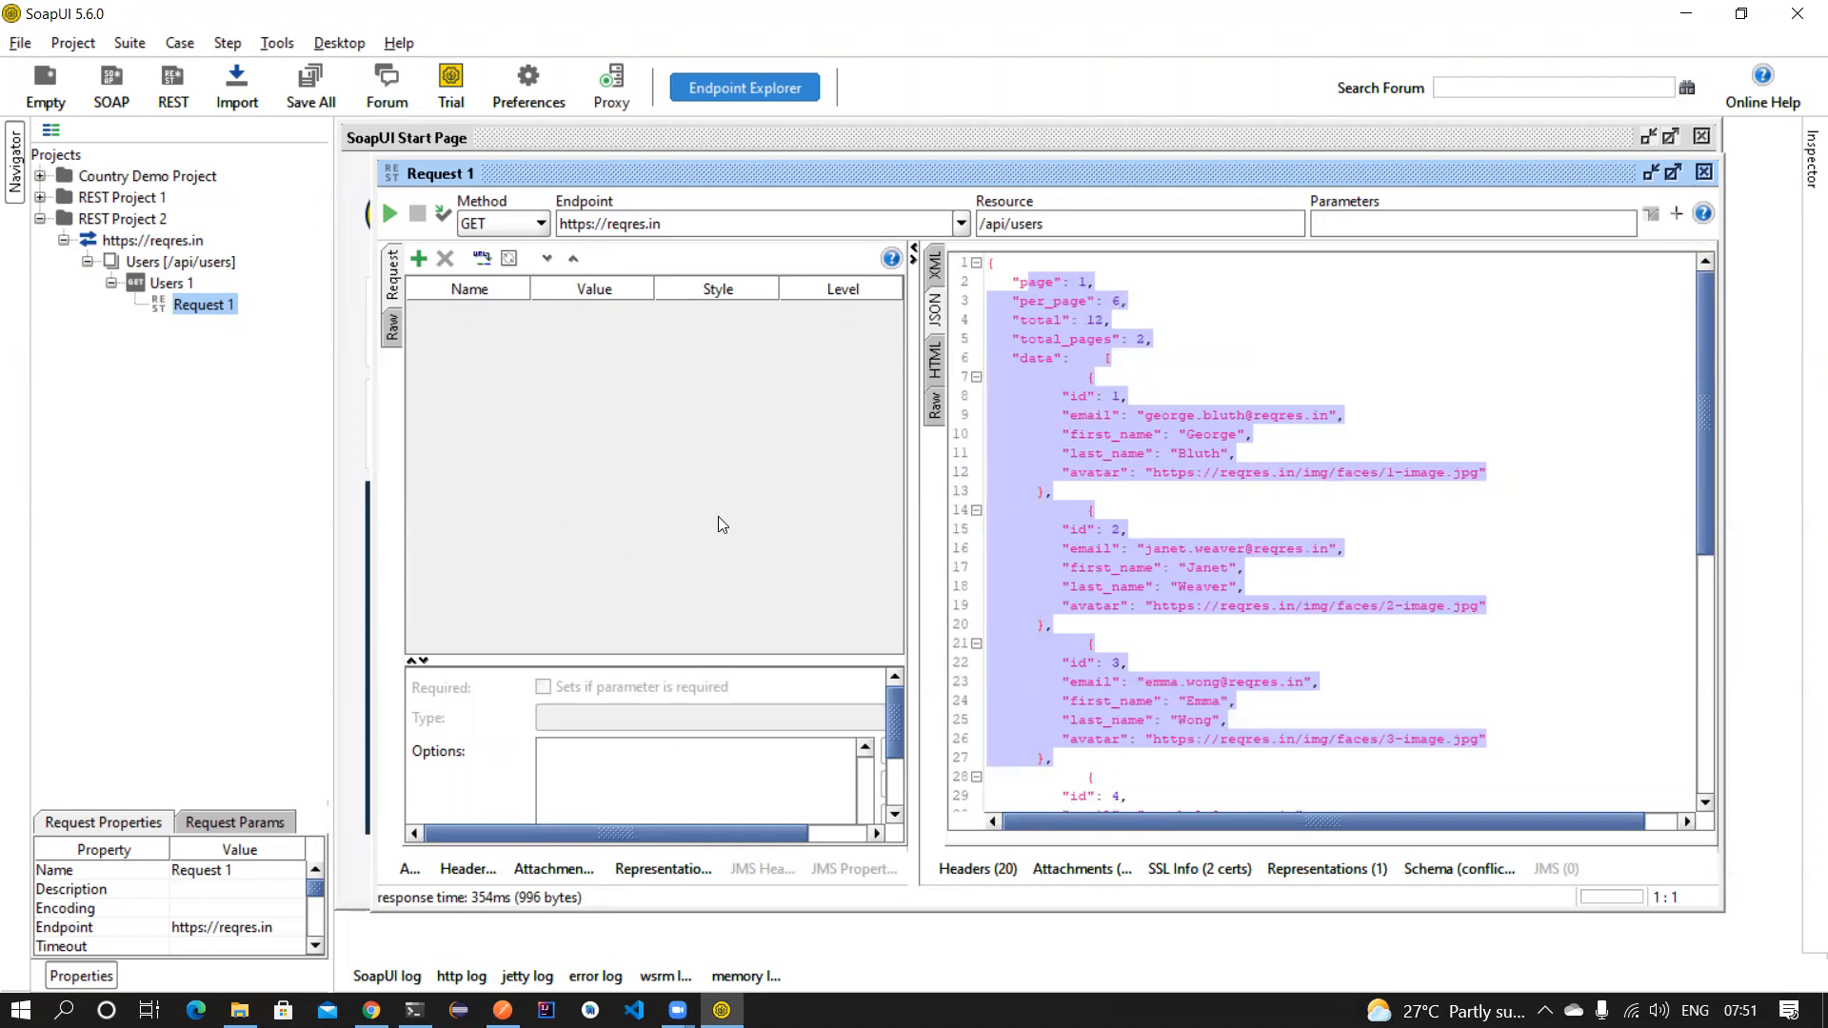
left_click(502, 1010)
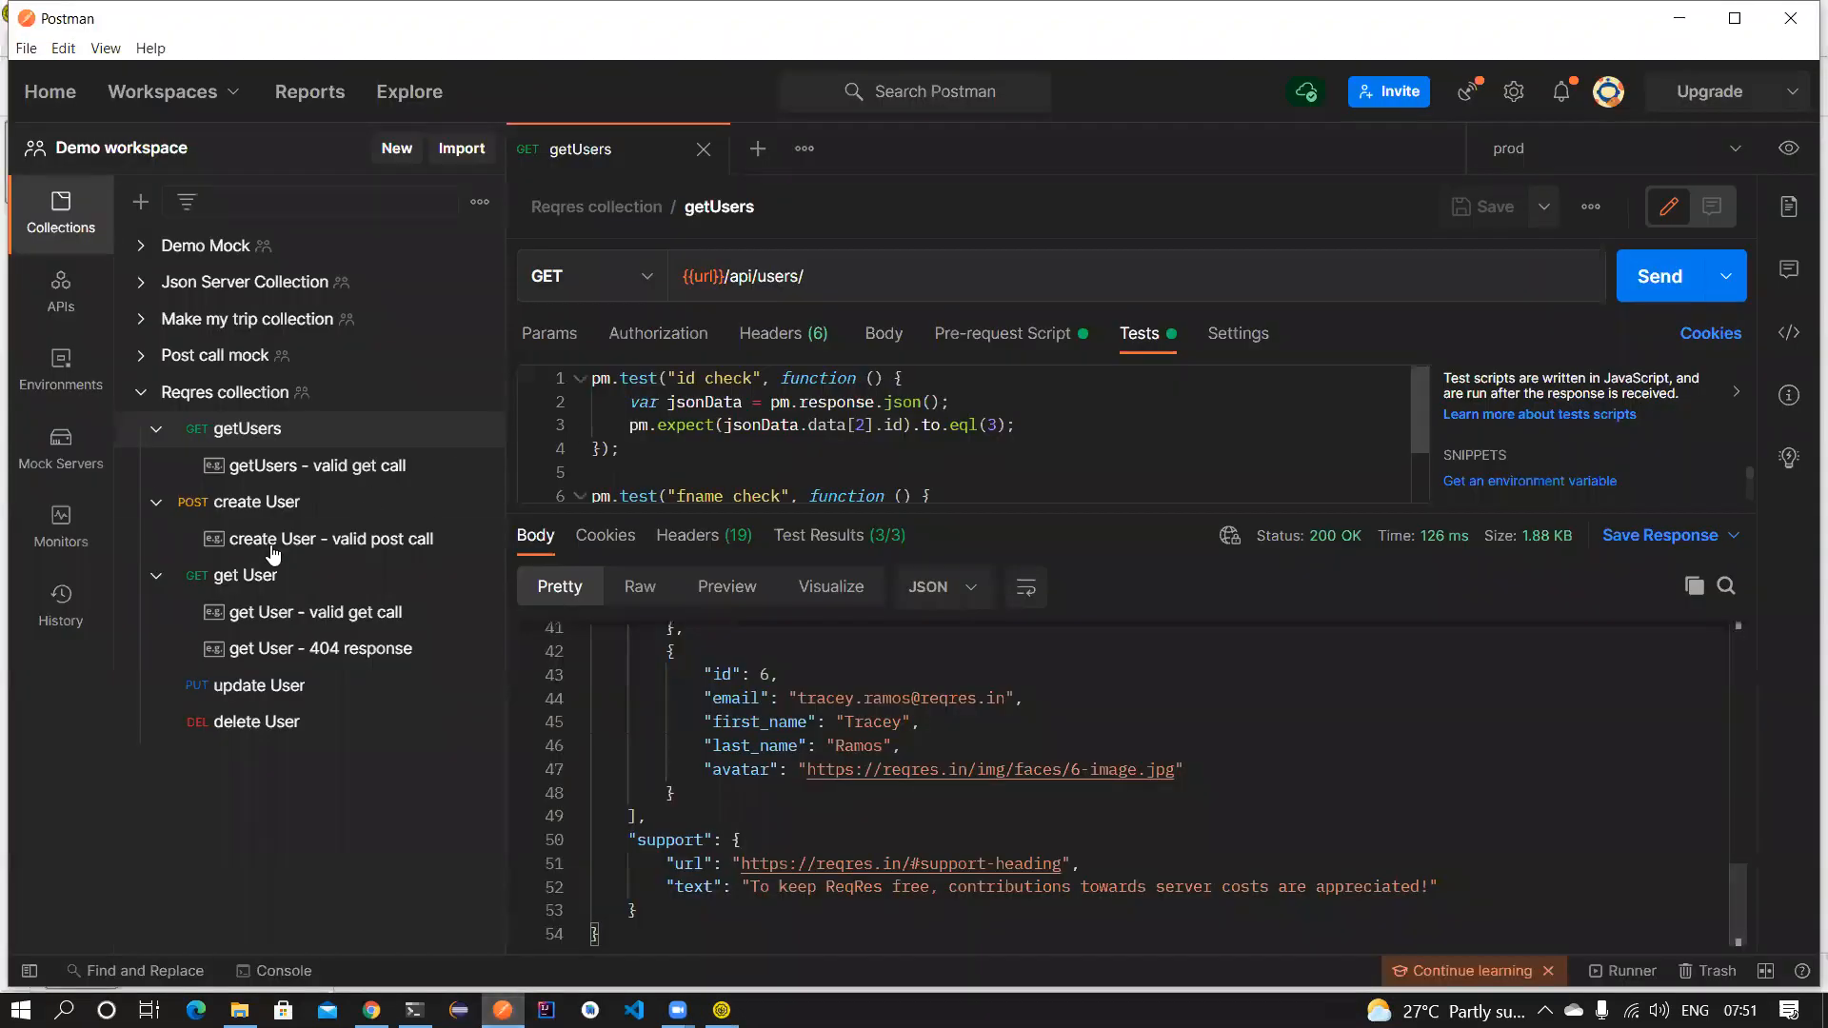
Open the get User request from the Reqres collection, highlight its :id path variable, and send it with id 50.
left_click(268, 576)
double_click(810, 276)
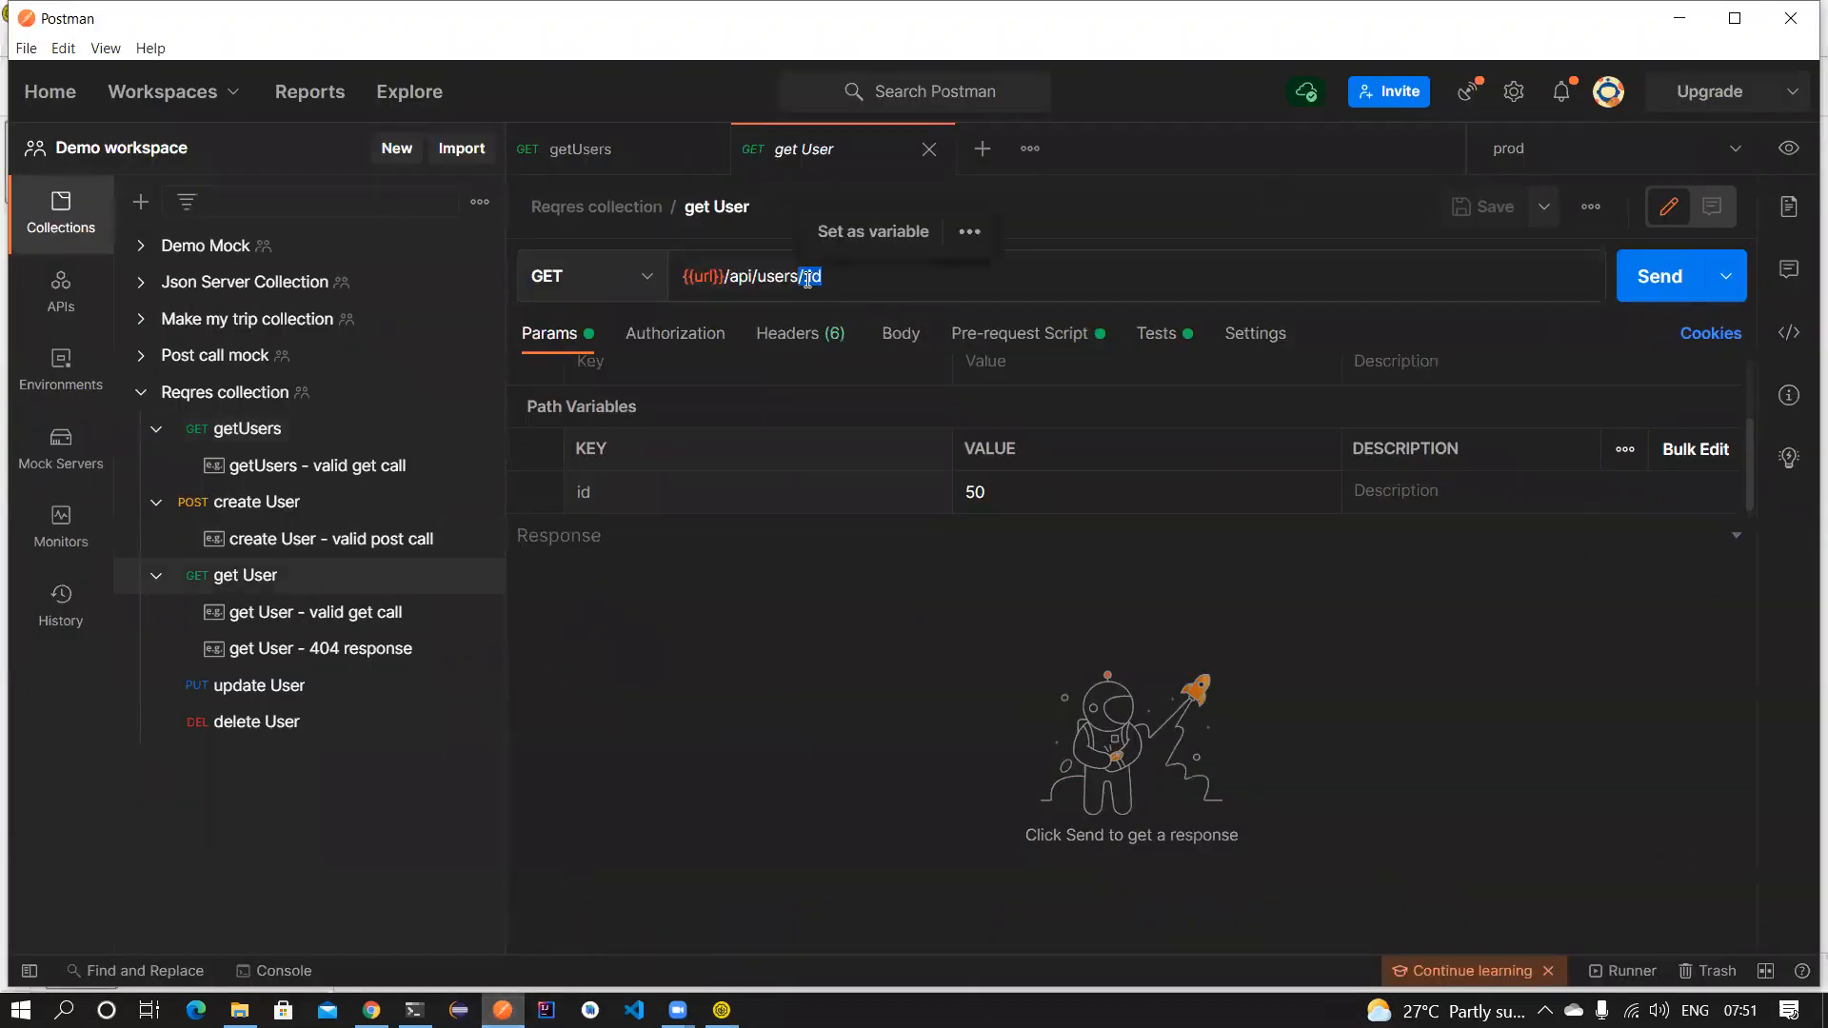
left_click(1631, 267)
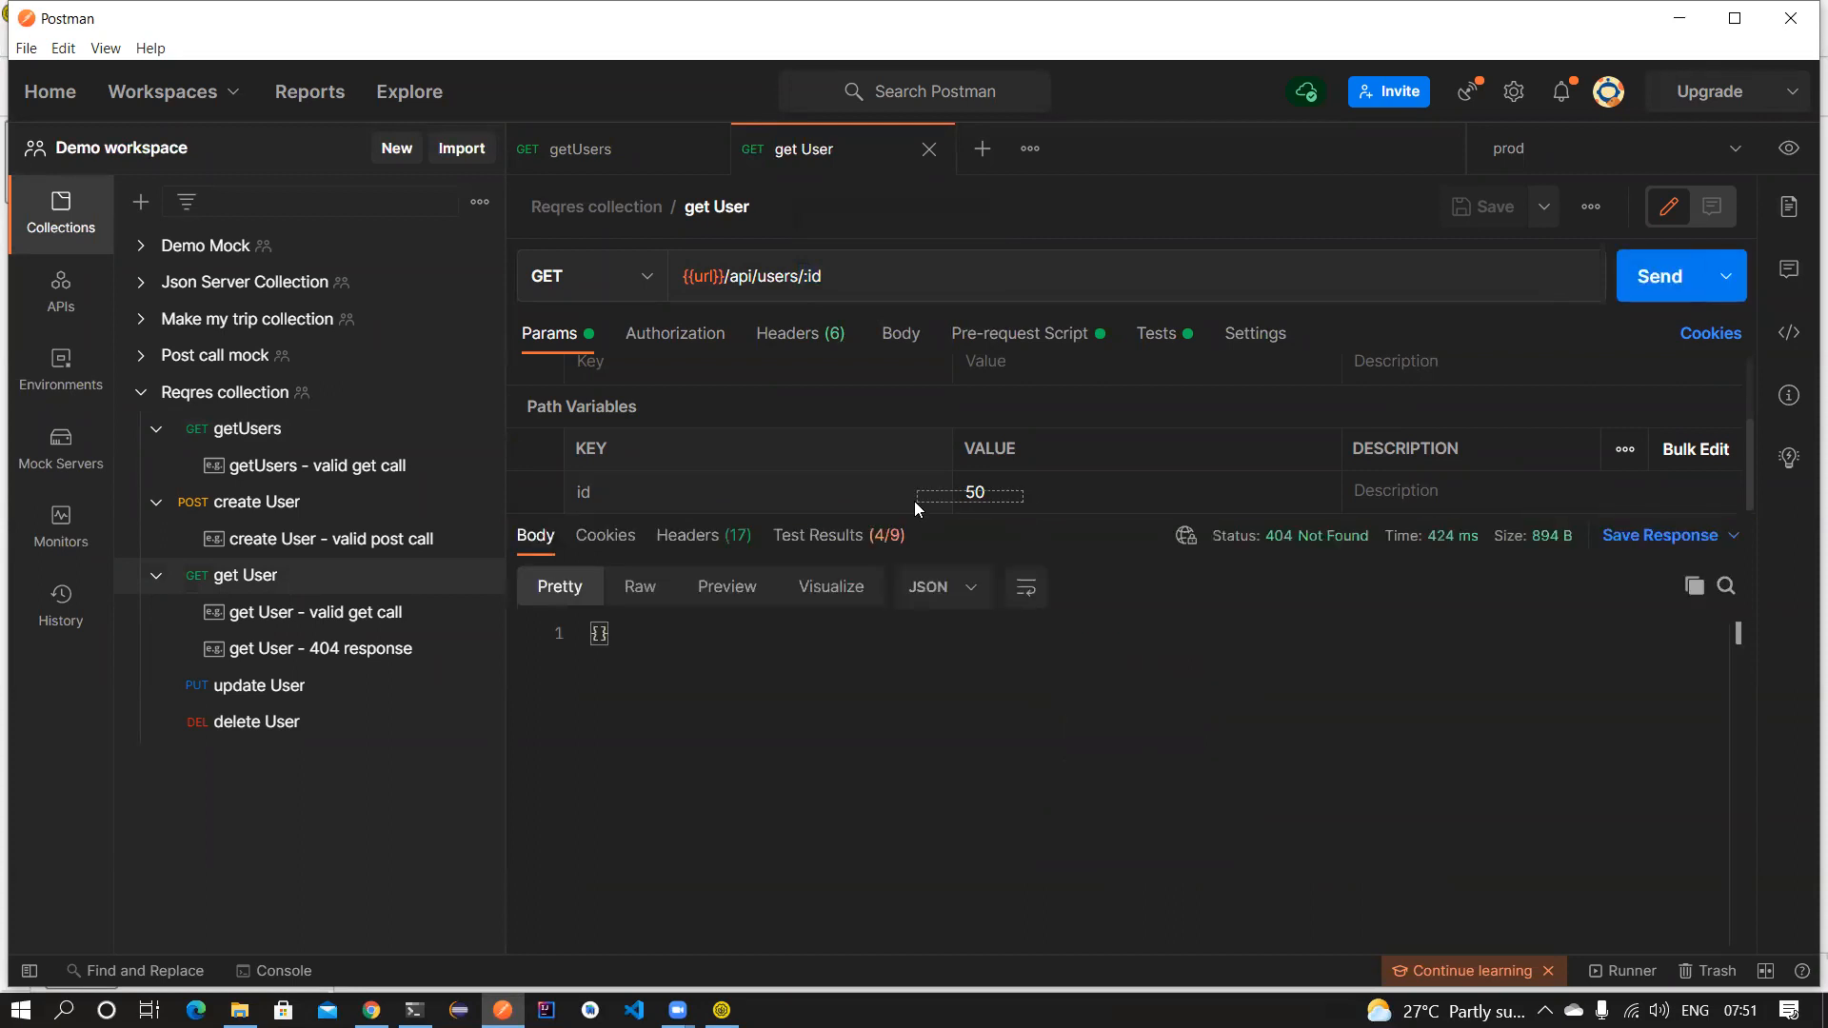
Set get User's id path variable to {{int}}, resend the request, and highlight /:id in the URL.
left_click(1020, 493)
key("BackSpace")
key("BackSpace")
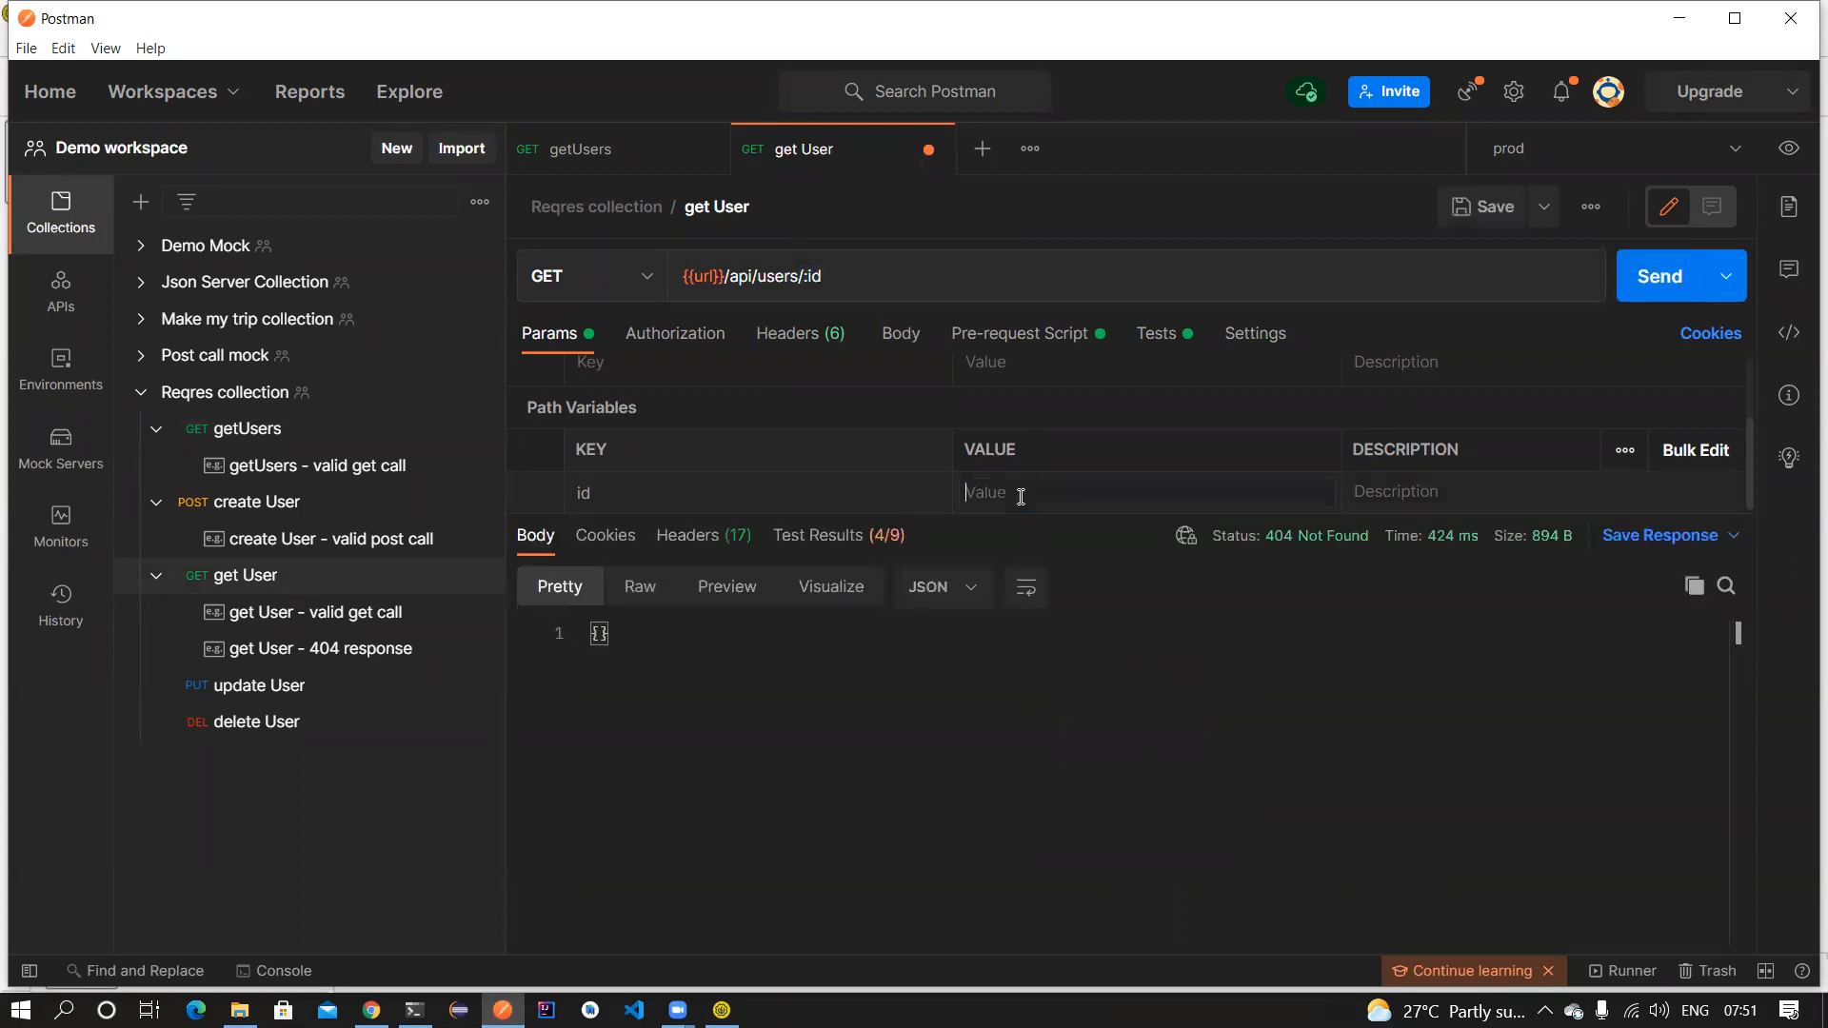
type("{{int}}")
left_click(1647, 290)
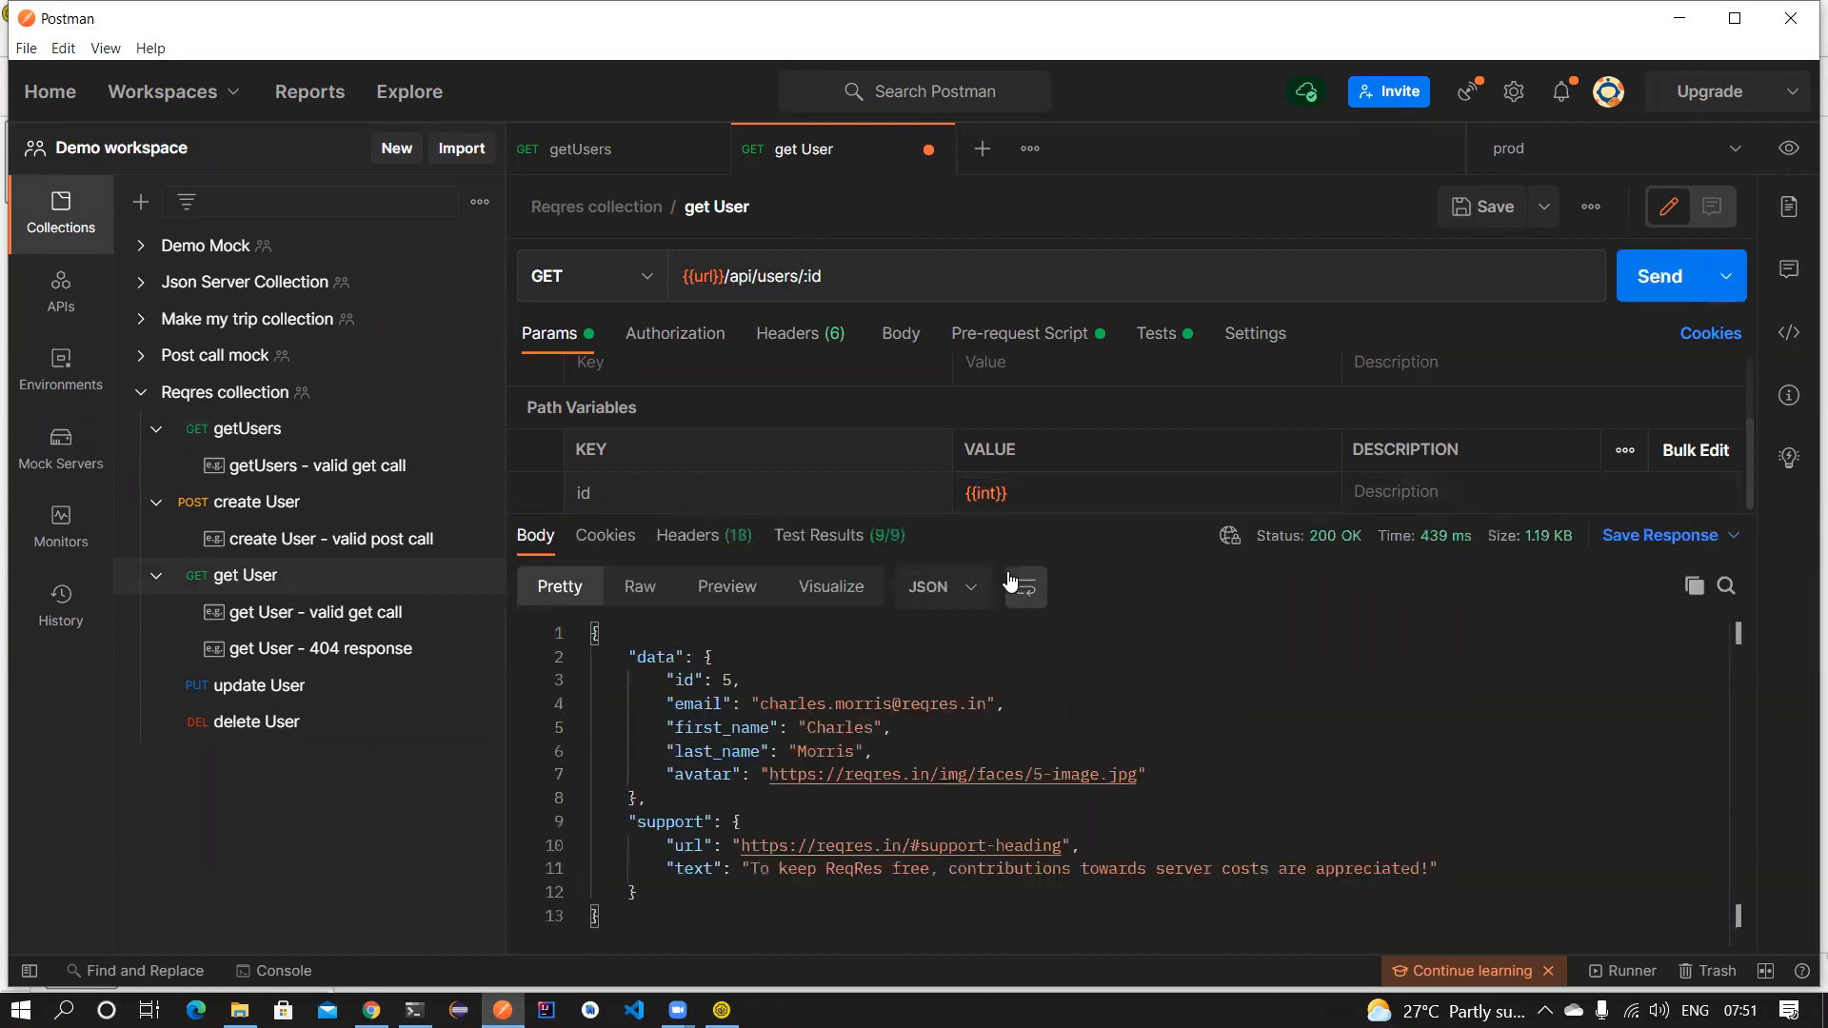
key("alt")
left_click_drag(827, 284, 797, 281)
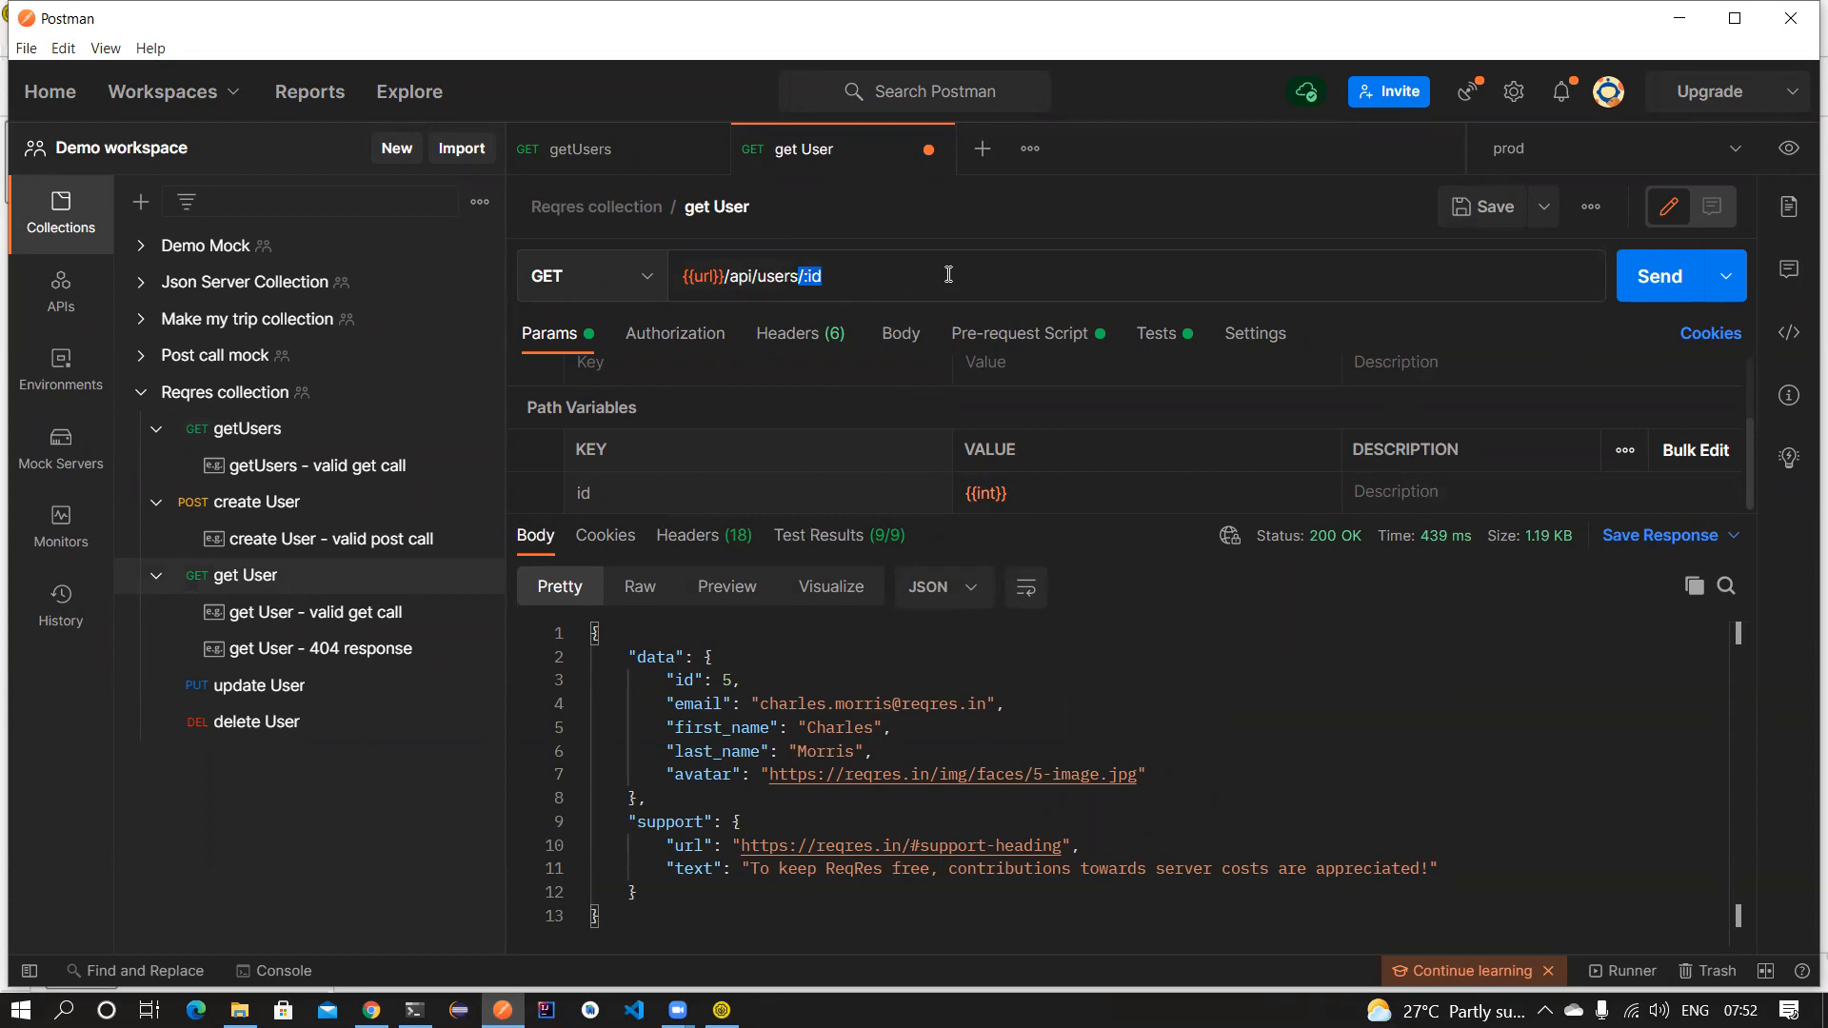
Switch to SoapUI and add a parameter named id to Request 1 with value 2 and style PLAIN.
key("alt+Tab")
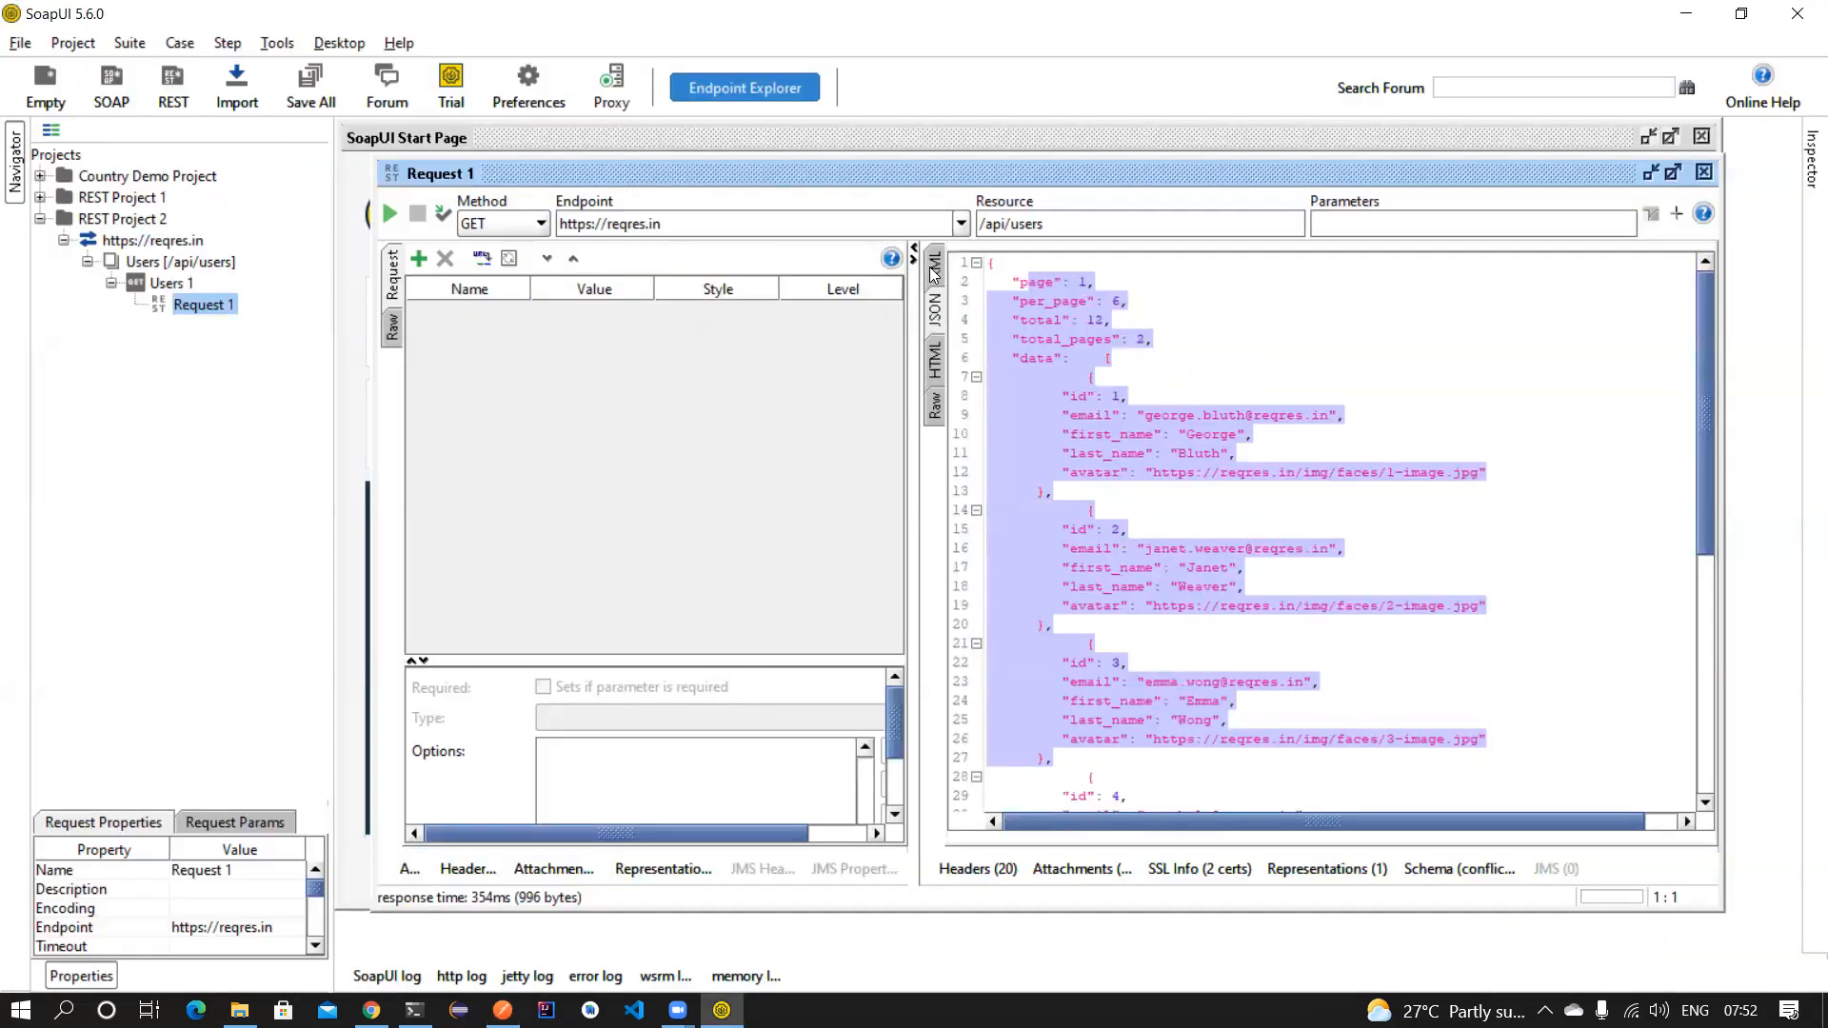
left_click(419, 259)
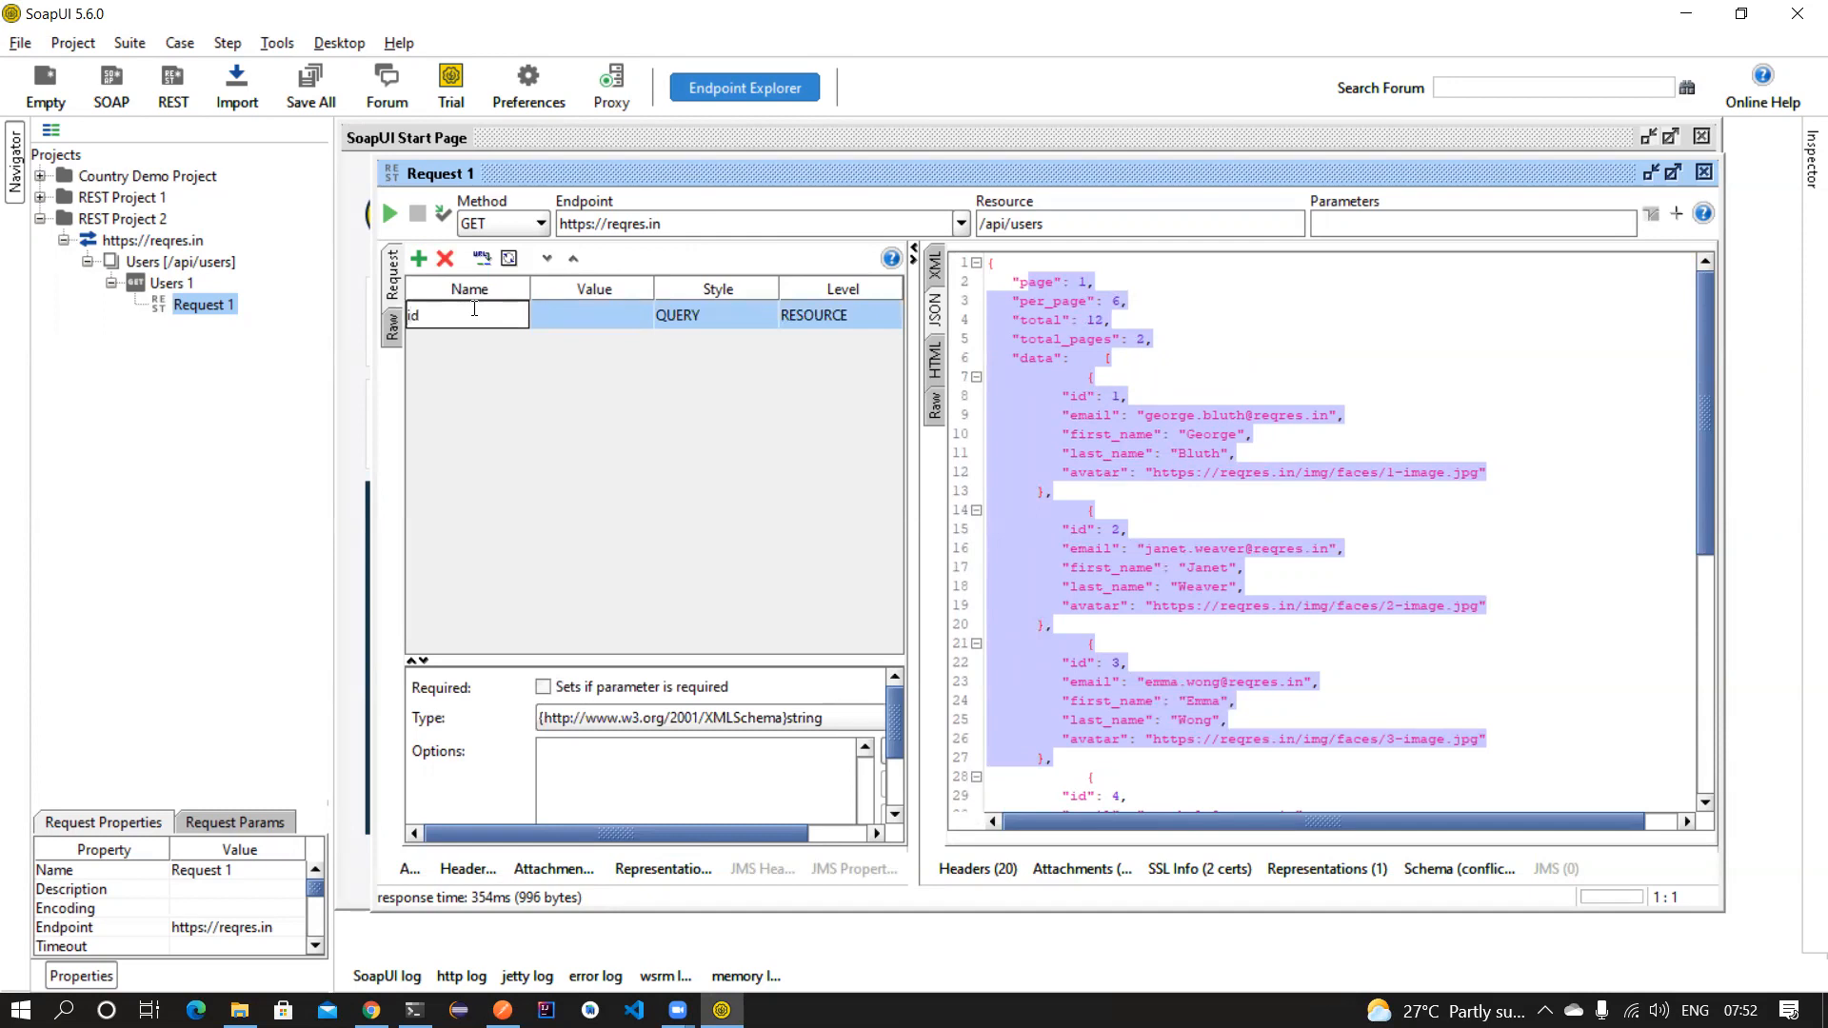
left_click(602, 312)
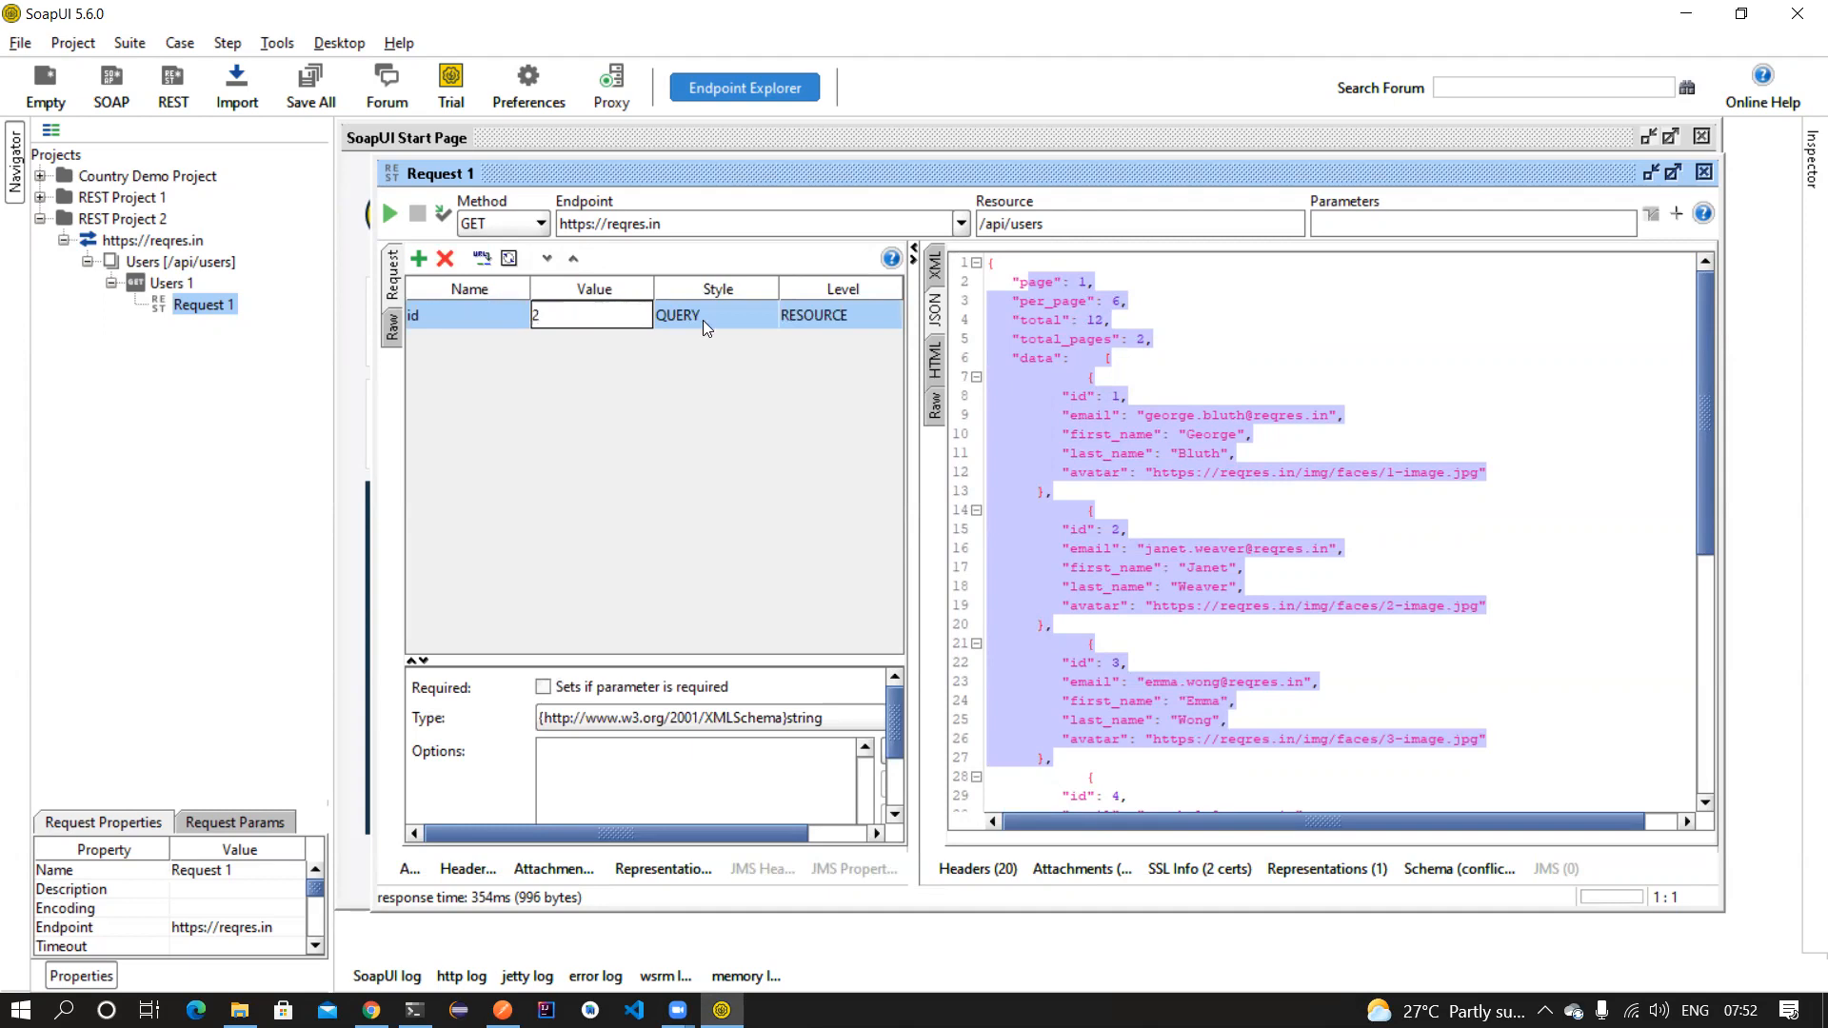
left_click(737, 318)
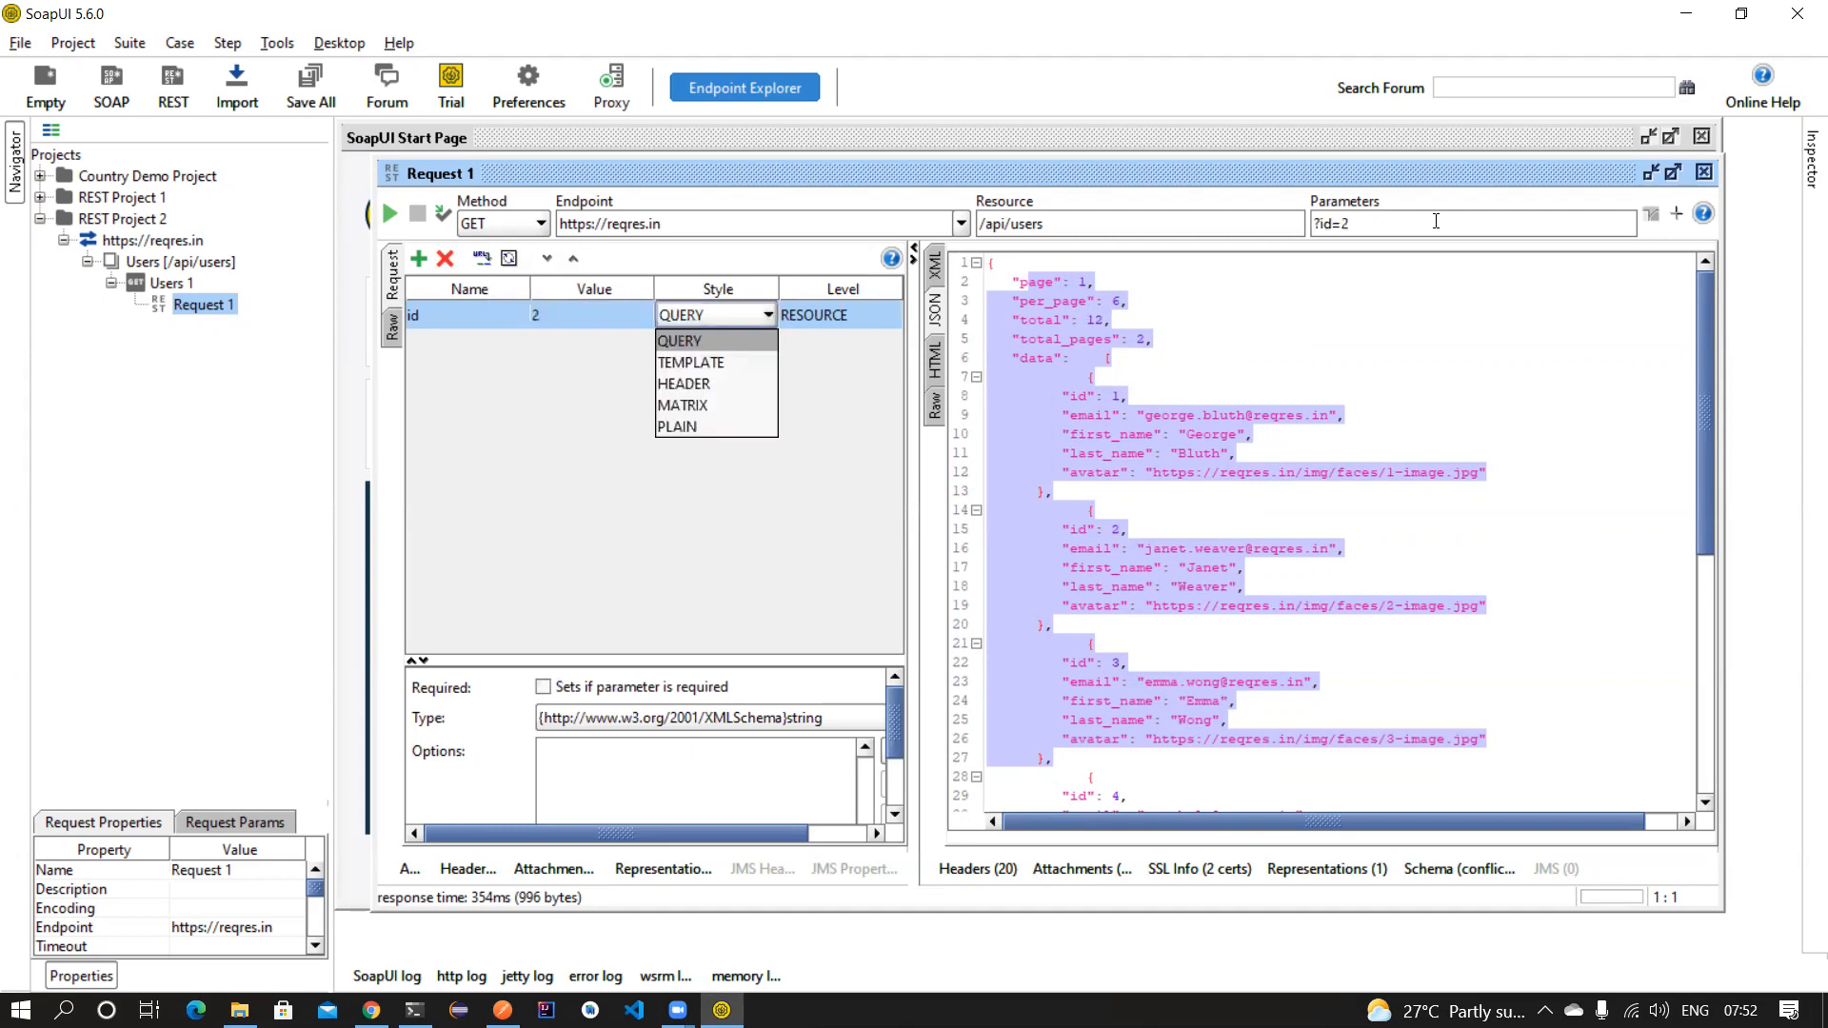
left_click(1351, 220)
left_click_drag(1351, 221, 1321, 227)
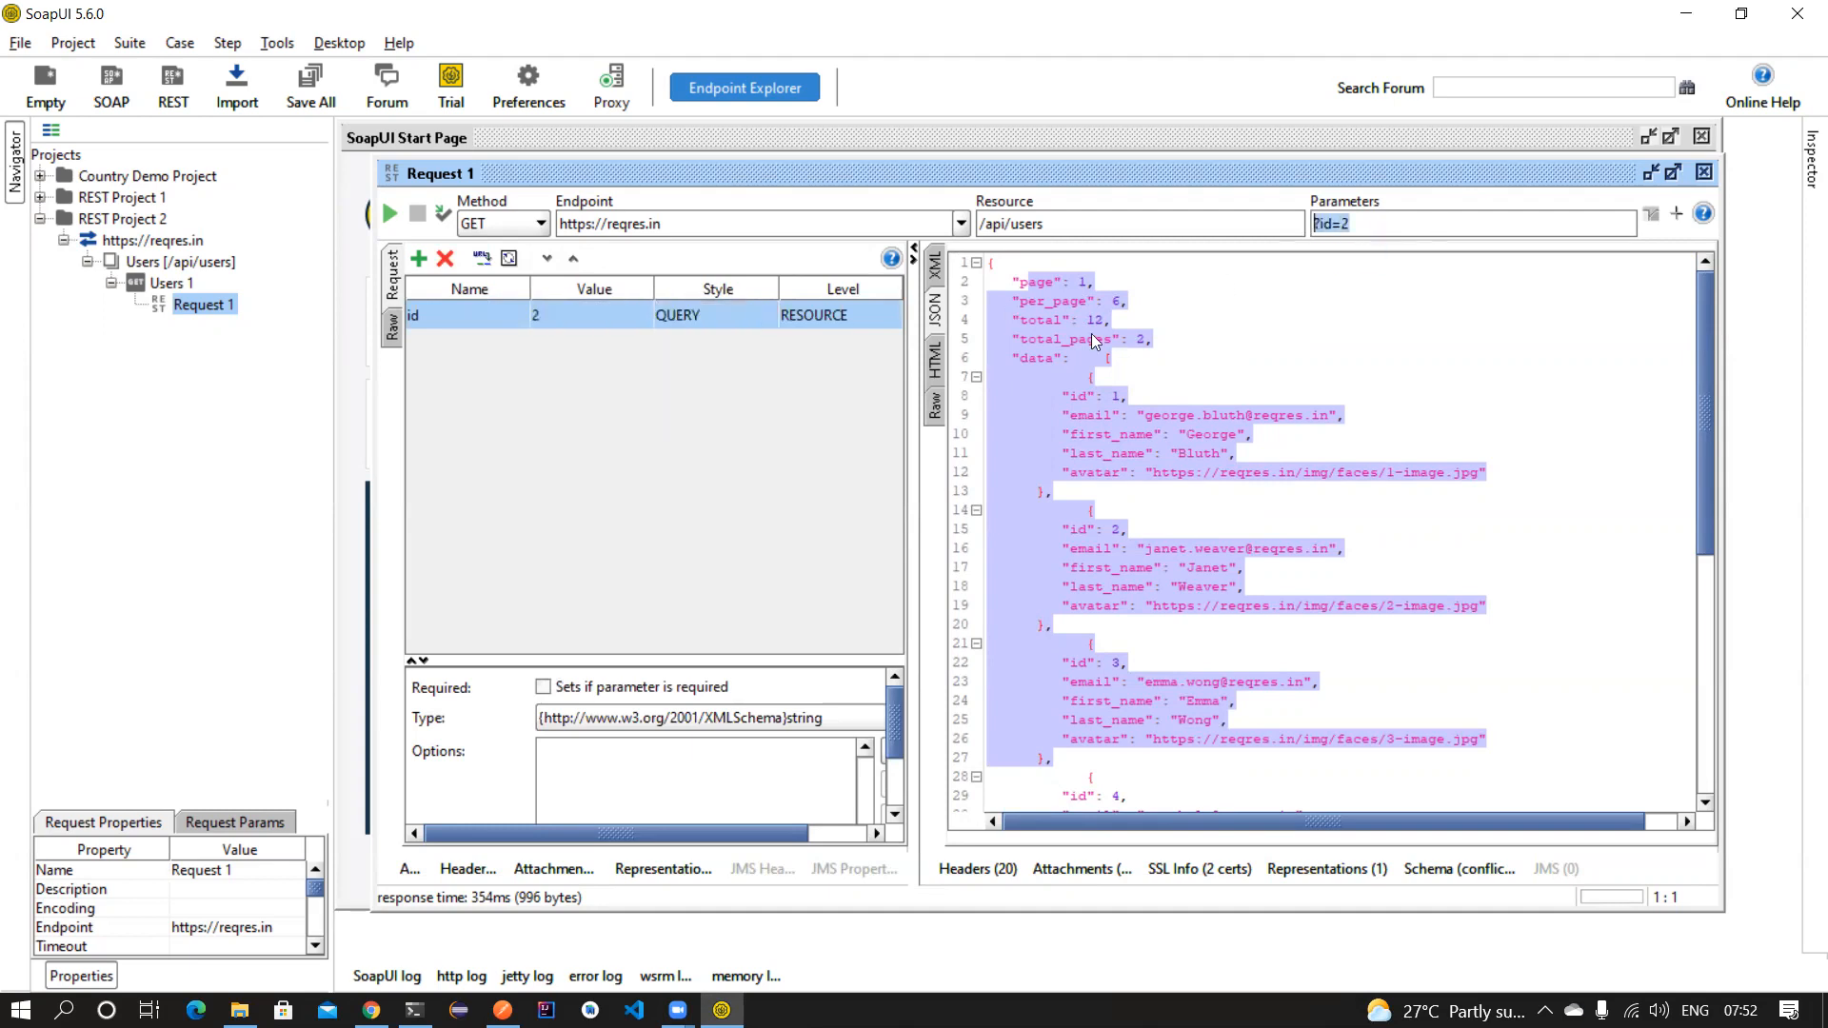
left_click(763, 312)
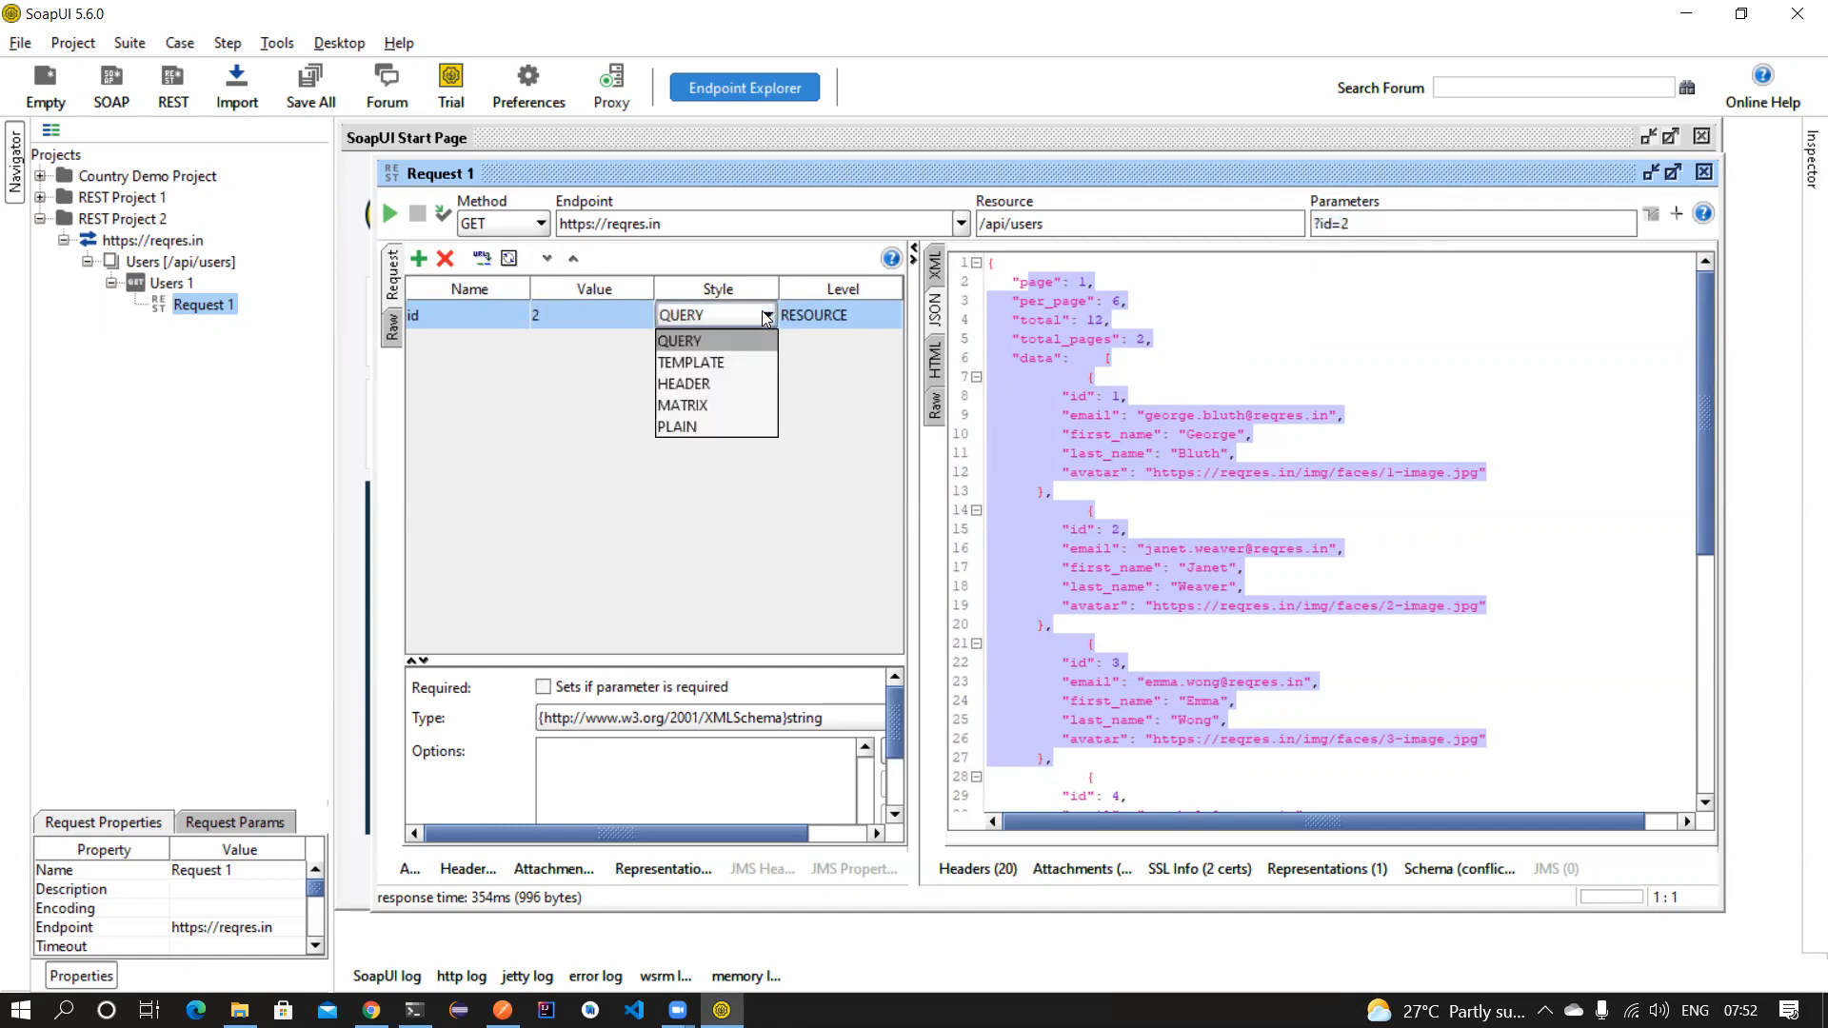
left_click(695, 427)
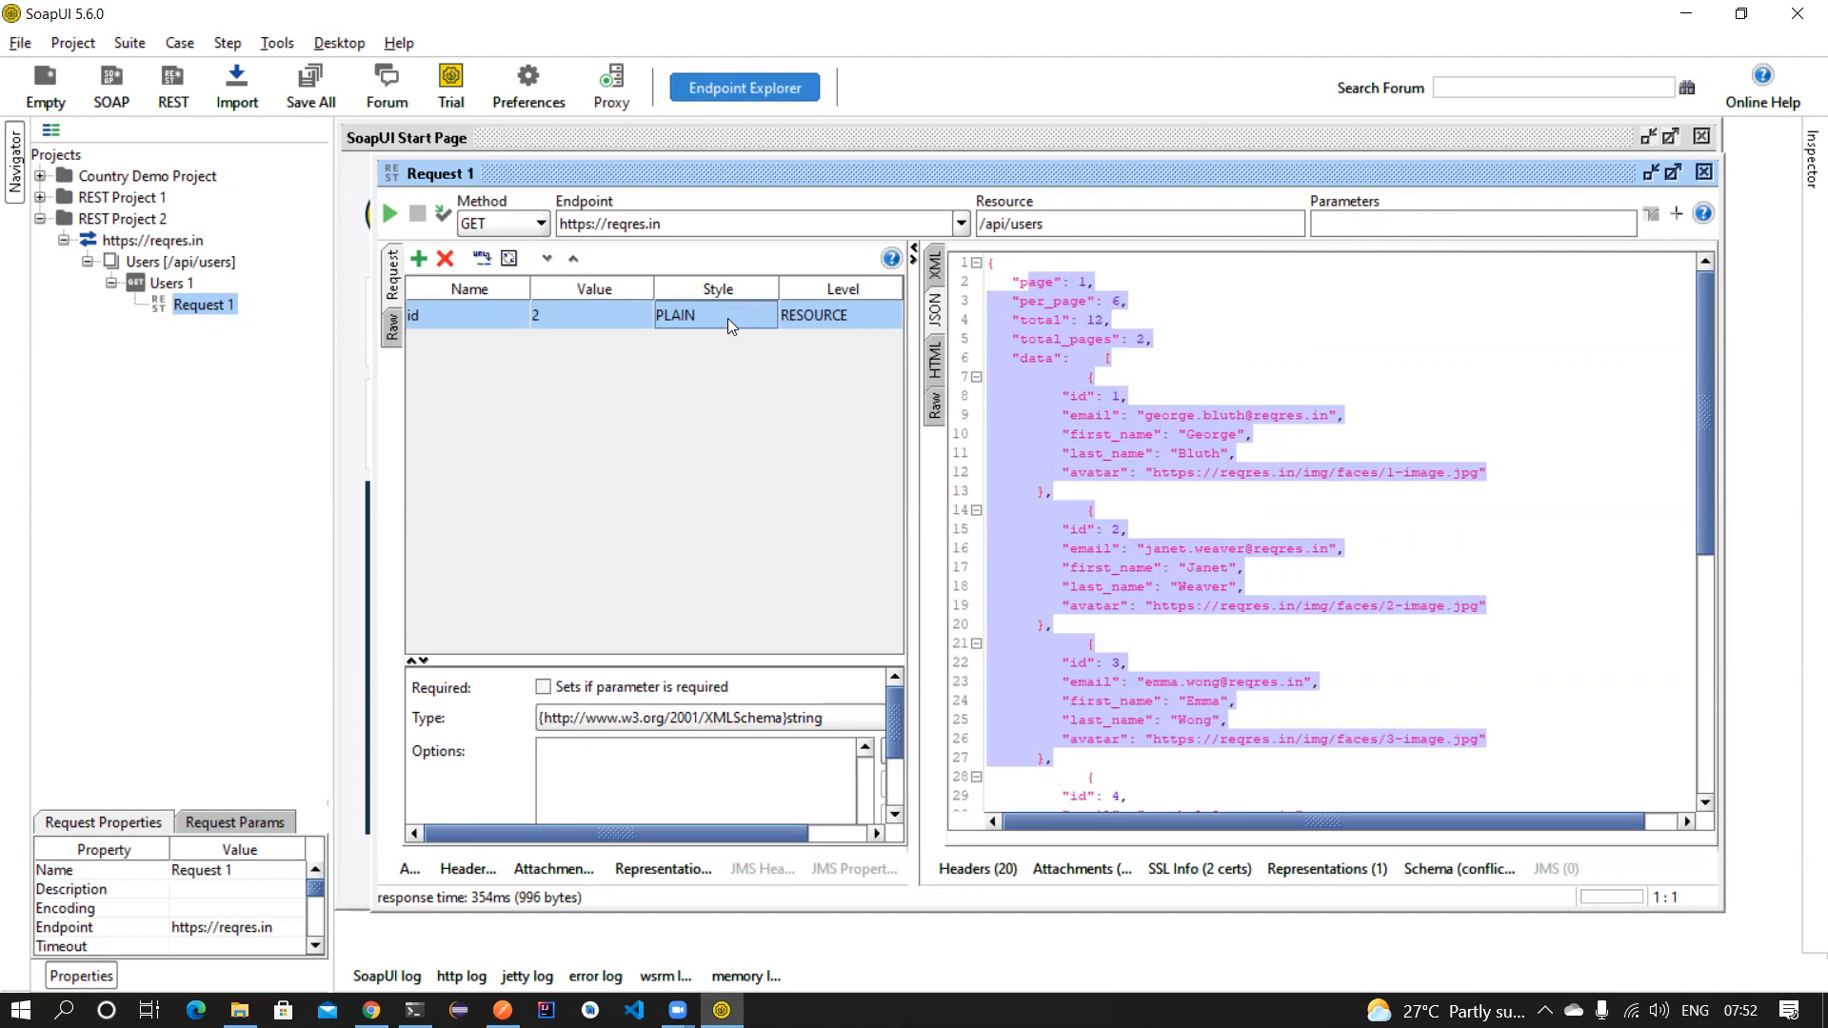
Try running Request 1 with /{id} appended to its resource path, and check the response in the JSON view.
left_click(1097, 217)
type("/{id}")
left_click(389, 213)
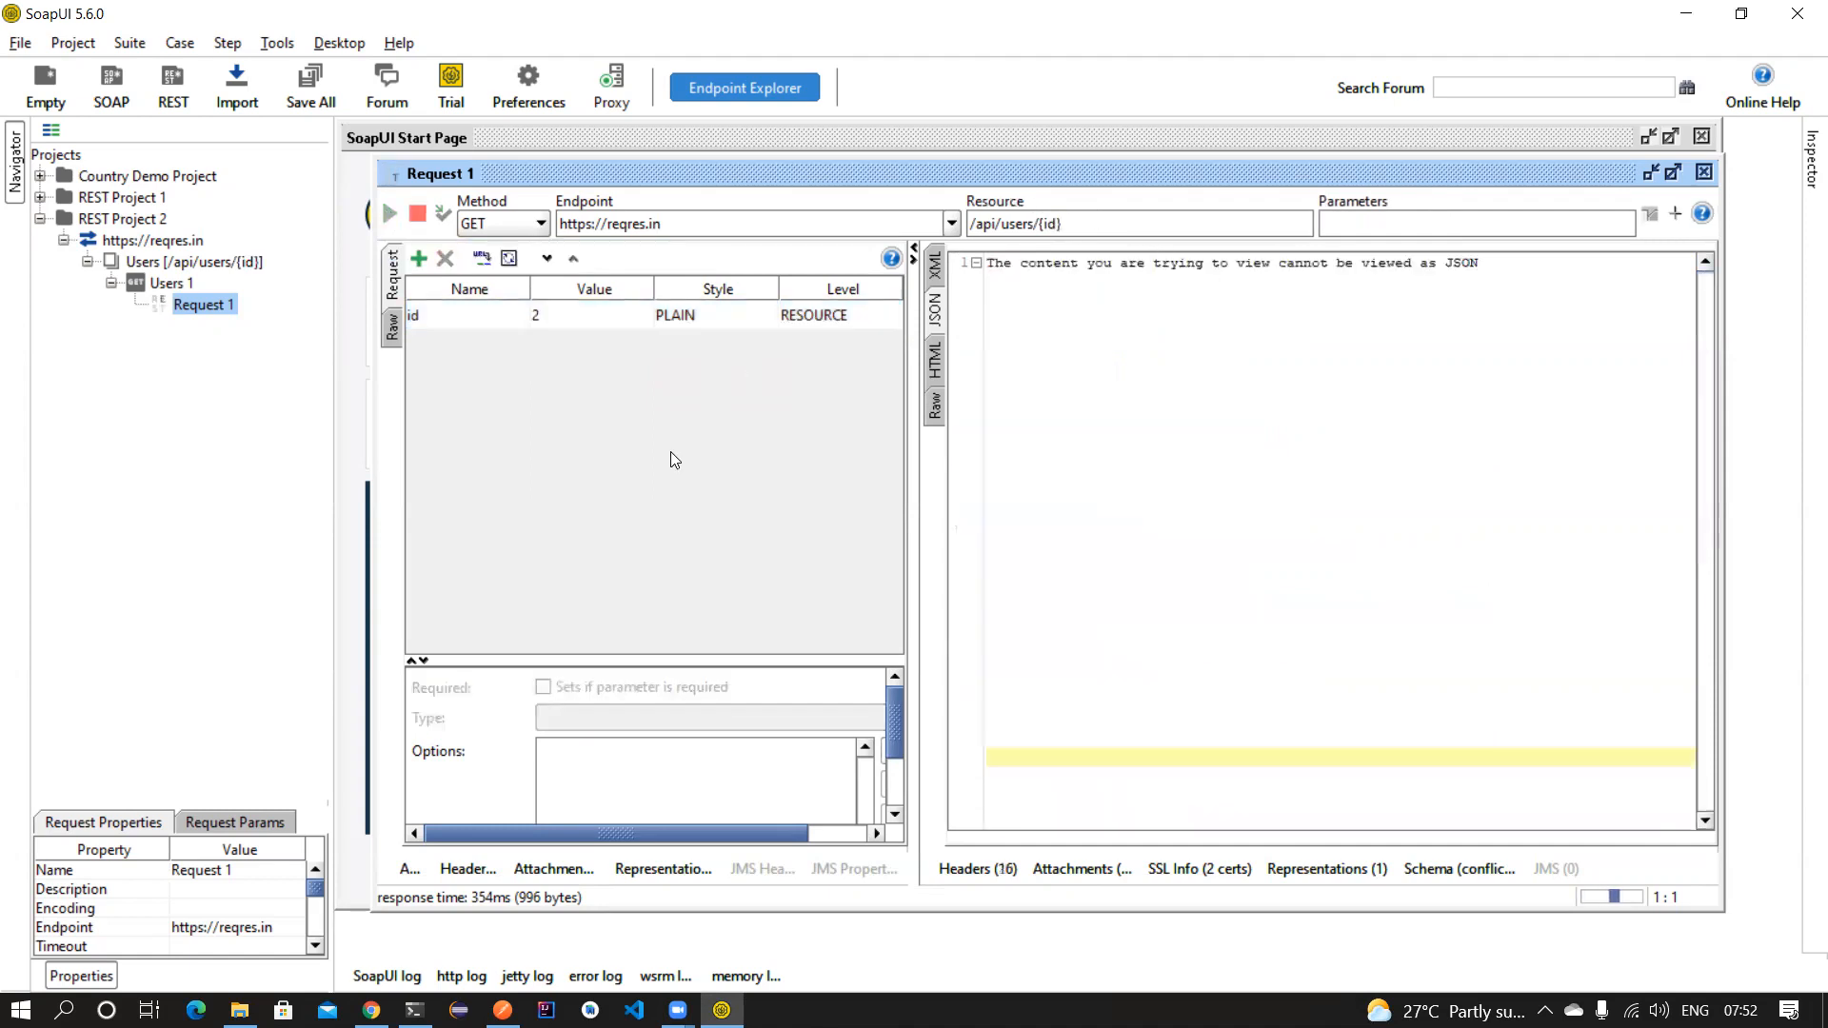
left_click(935, 271)
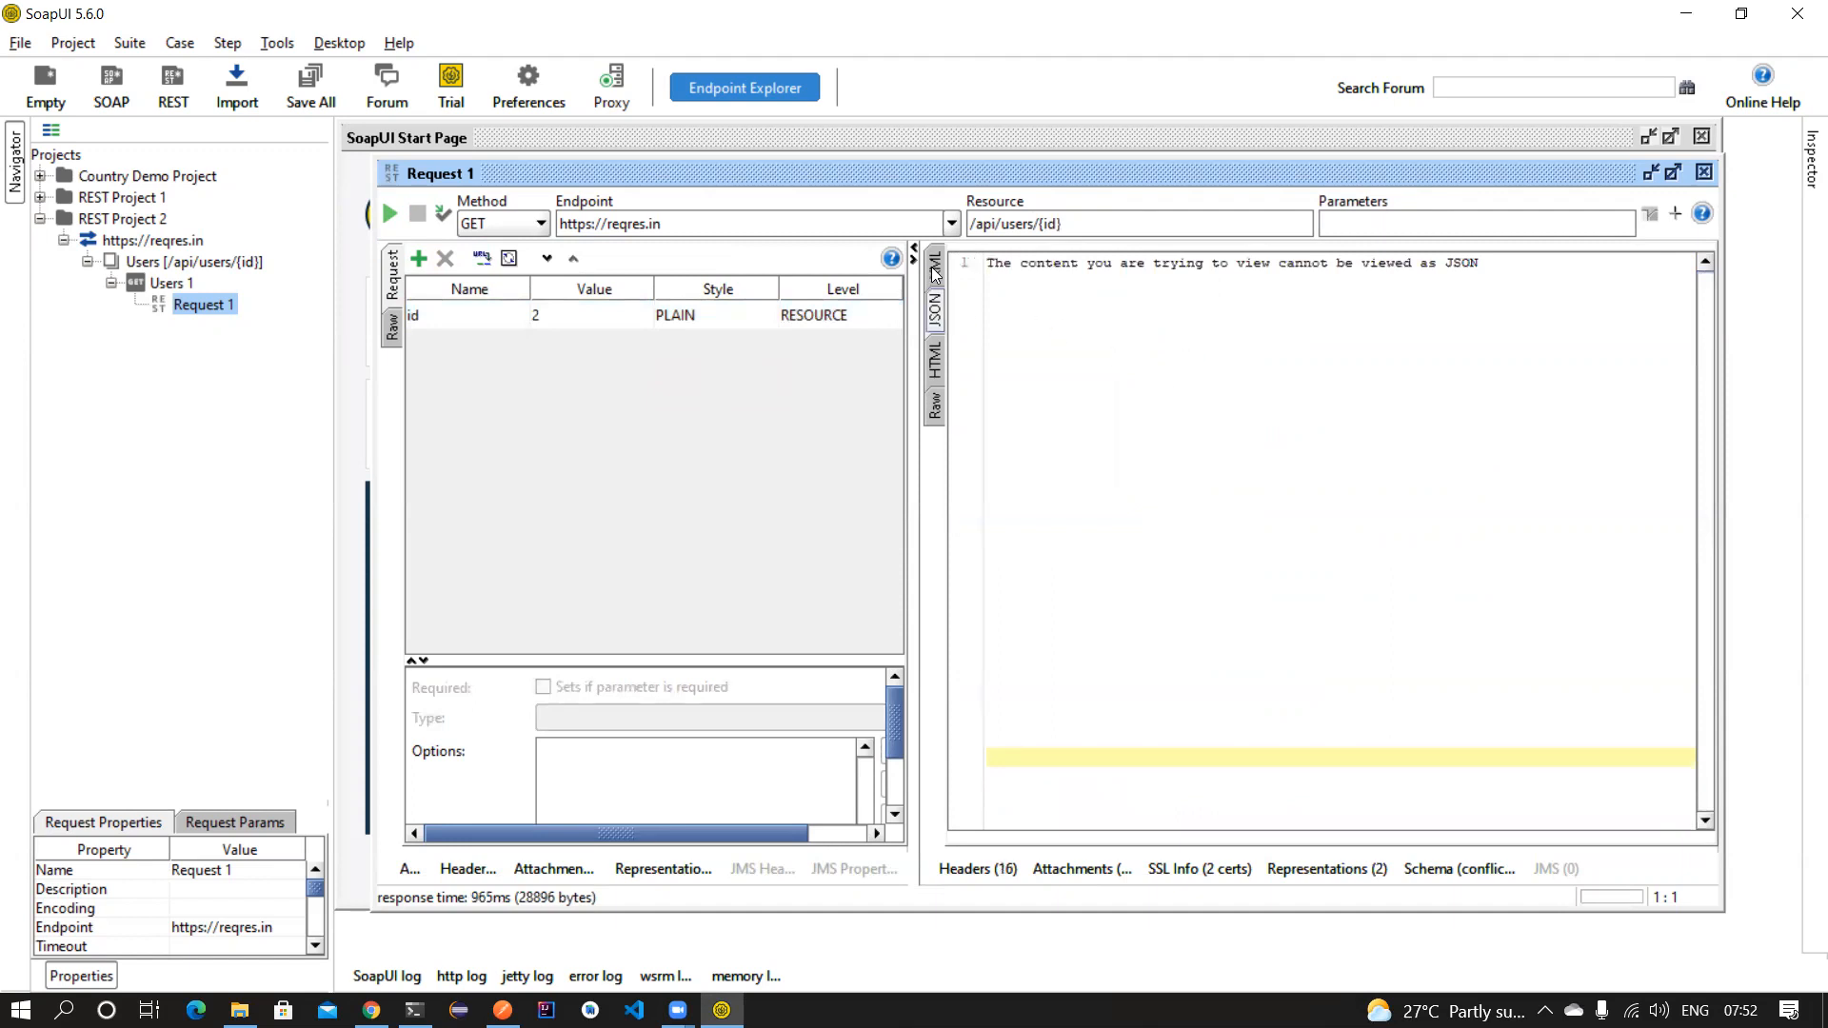
left_click(874, 302)
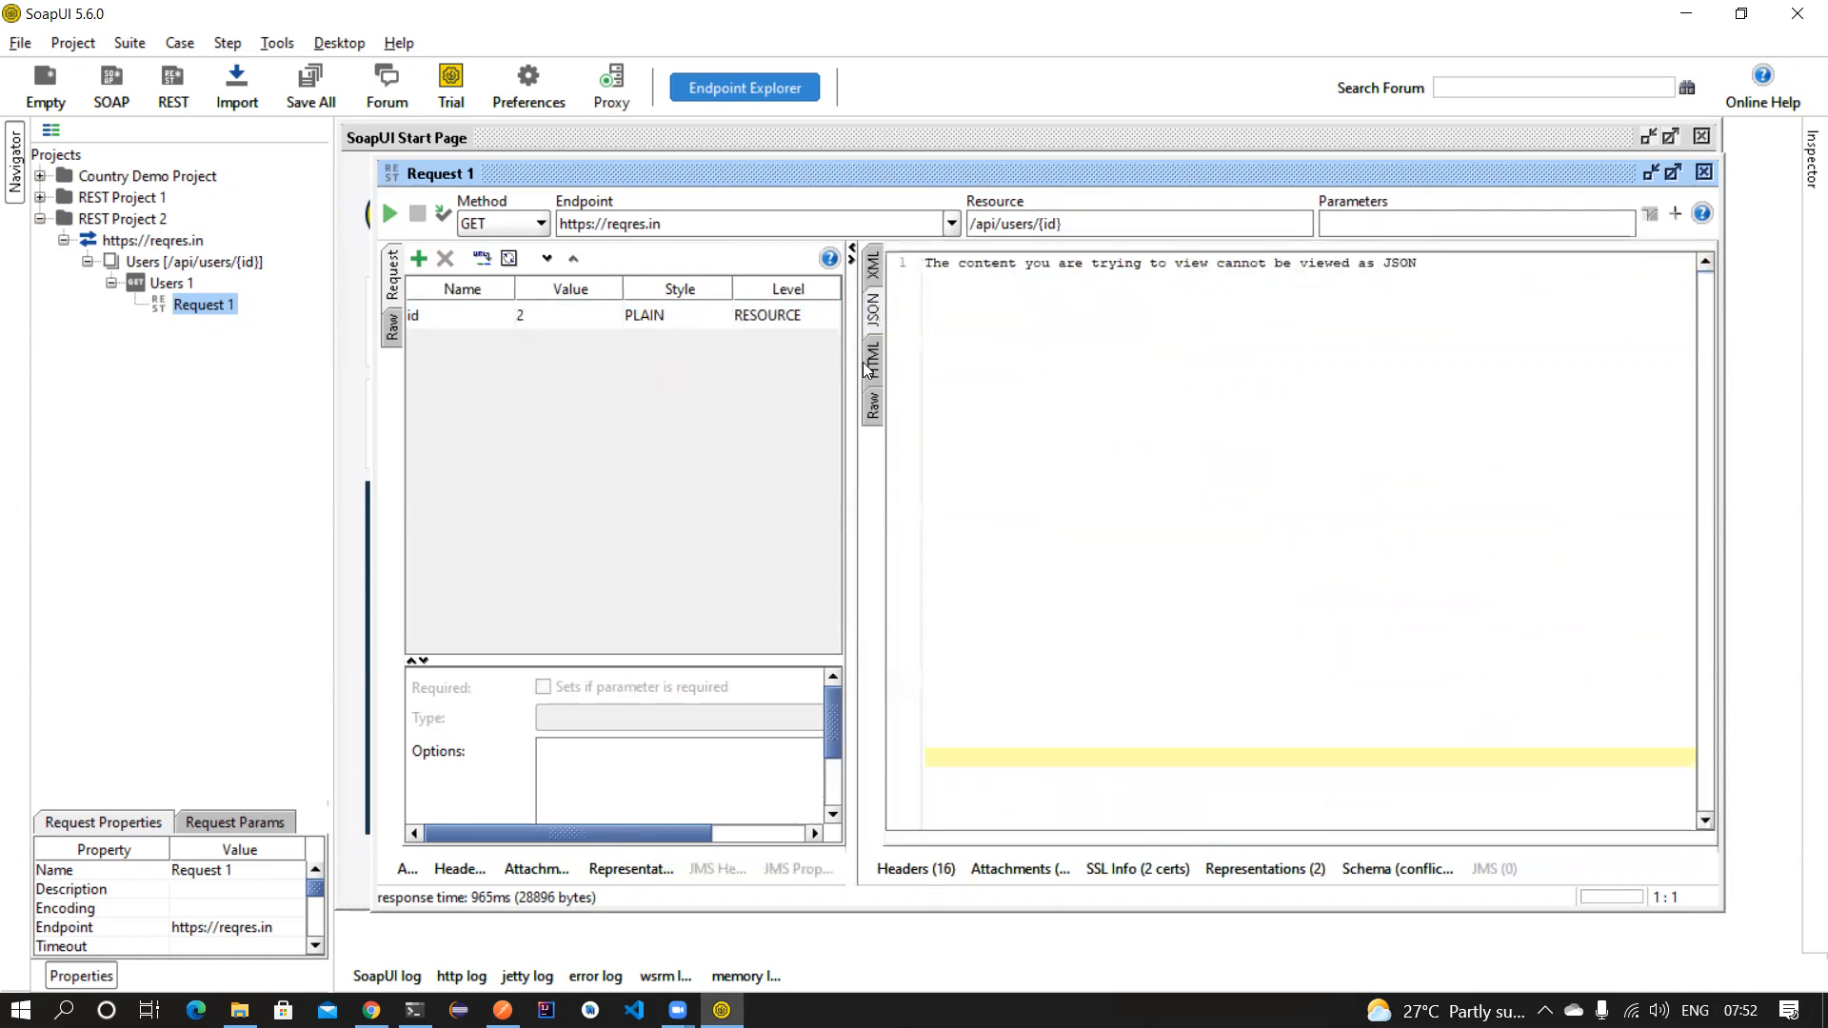
Review the id parameter's style options, keep PLAIN, and delete {id} from the resource path so it reads /api/users/.
left_click(685, 314)
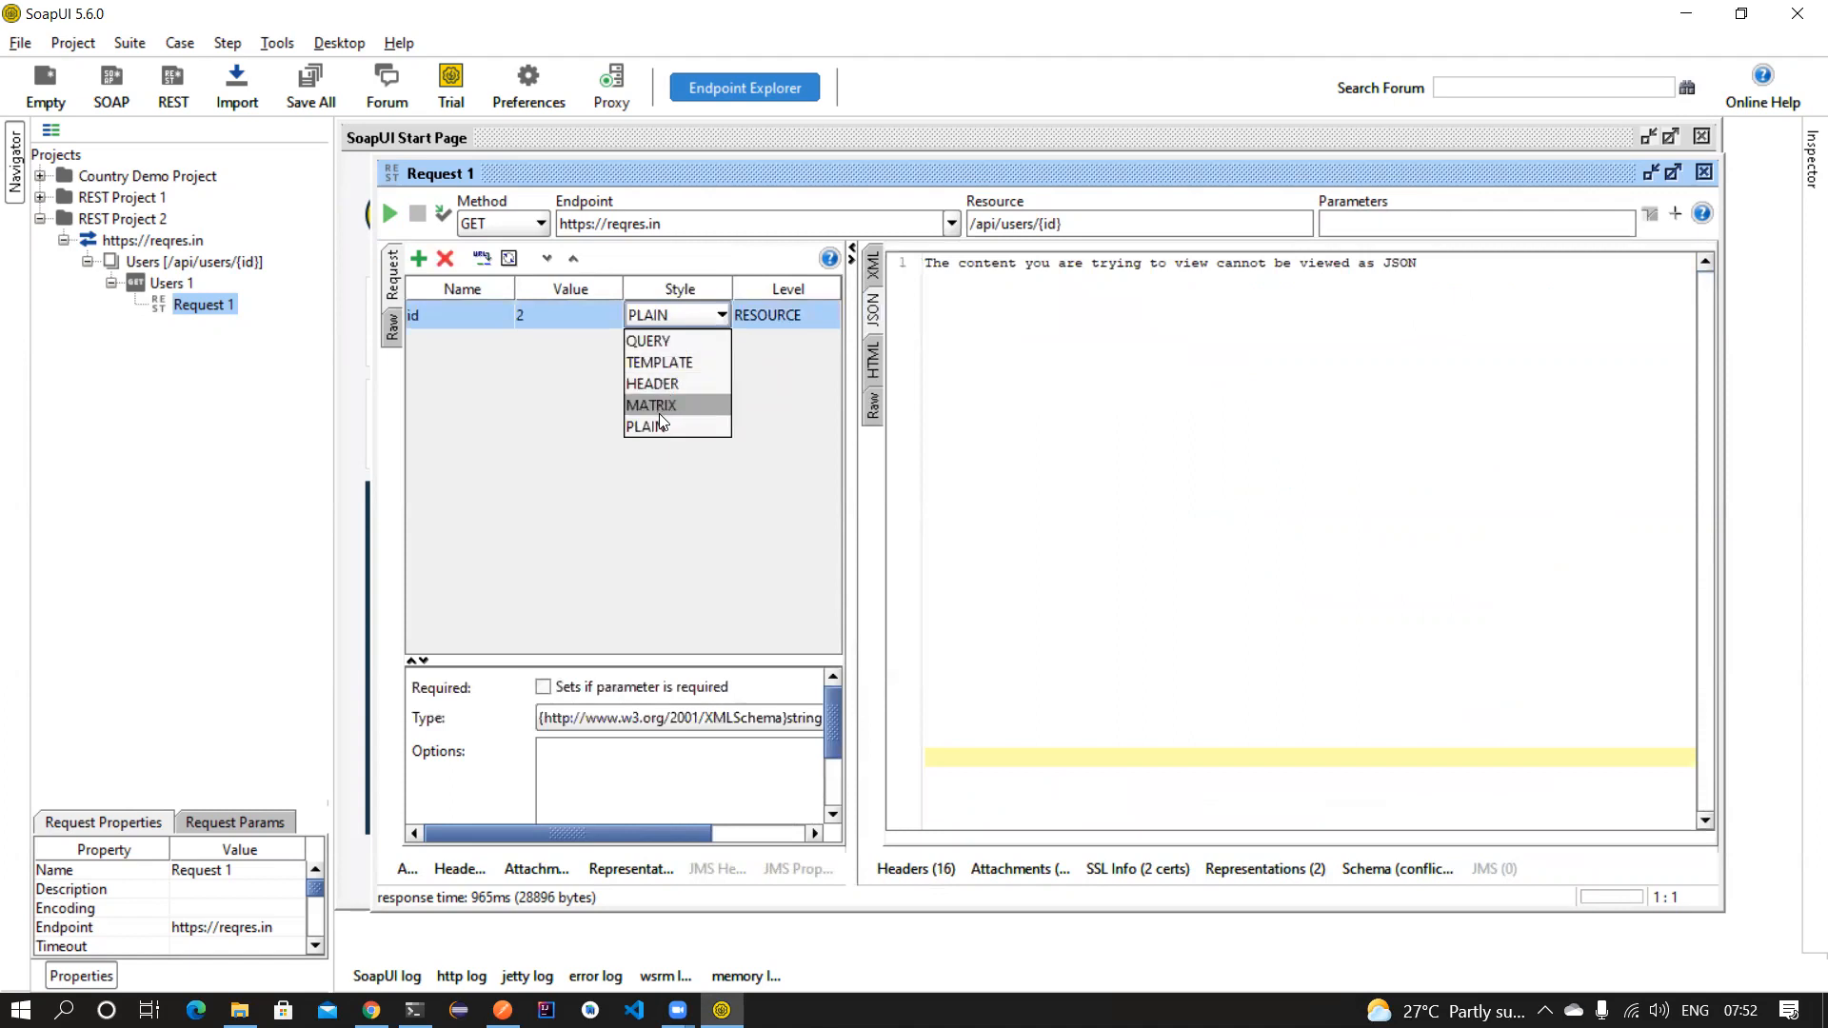
left_click(1064, 220)
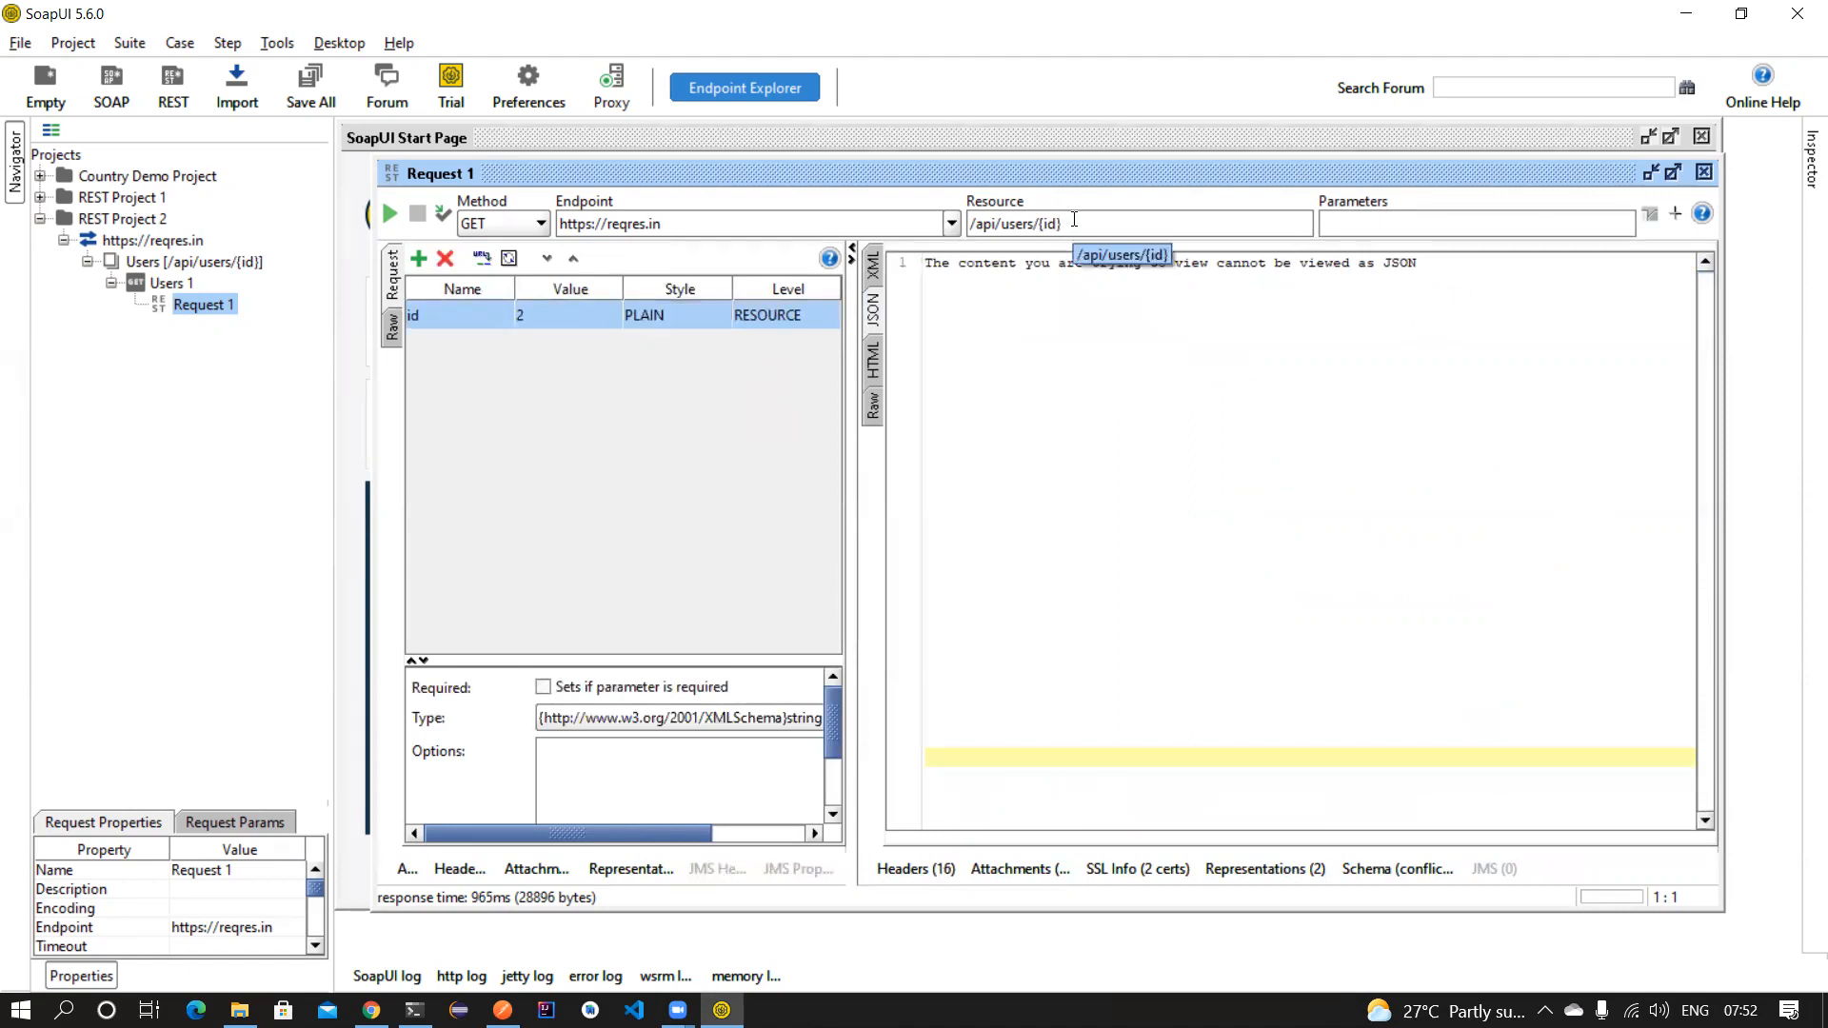
key("BackSpace")
key("BackSpace")
key("BackSpace")
key("BackSpace")
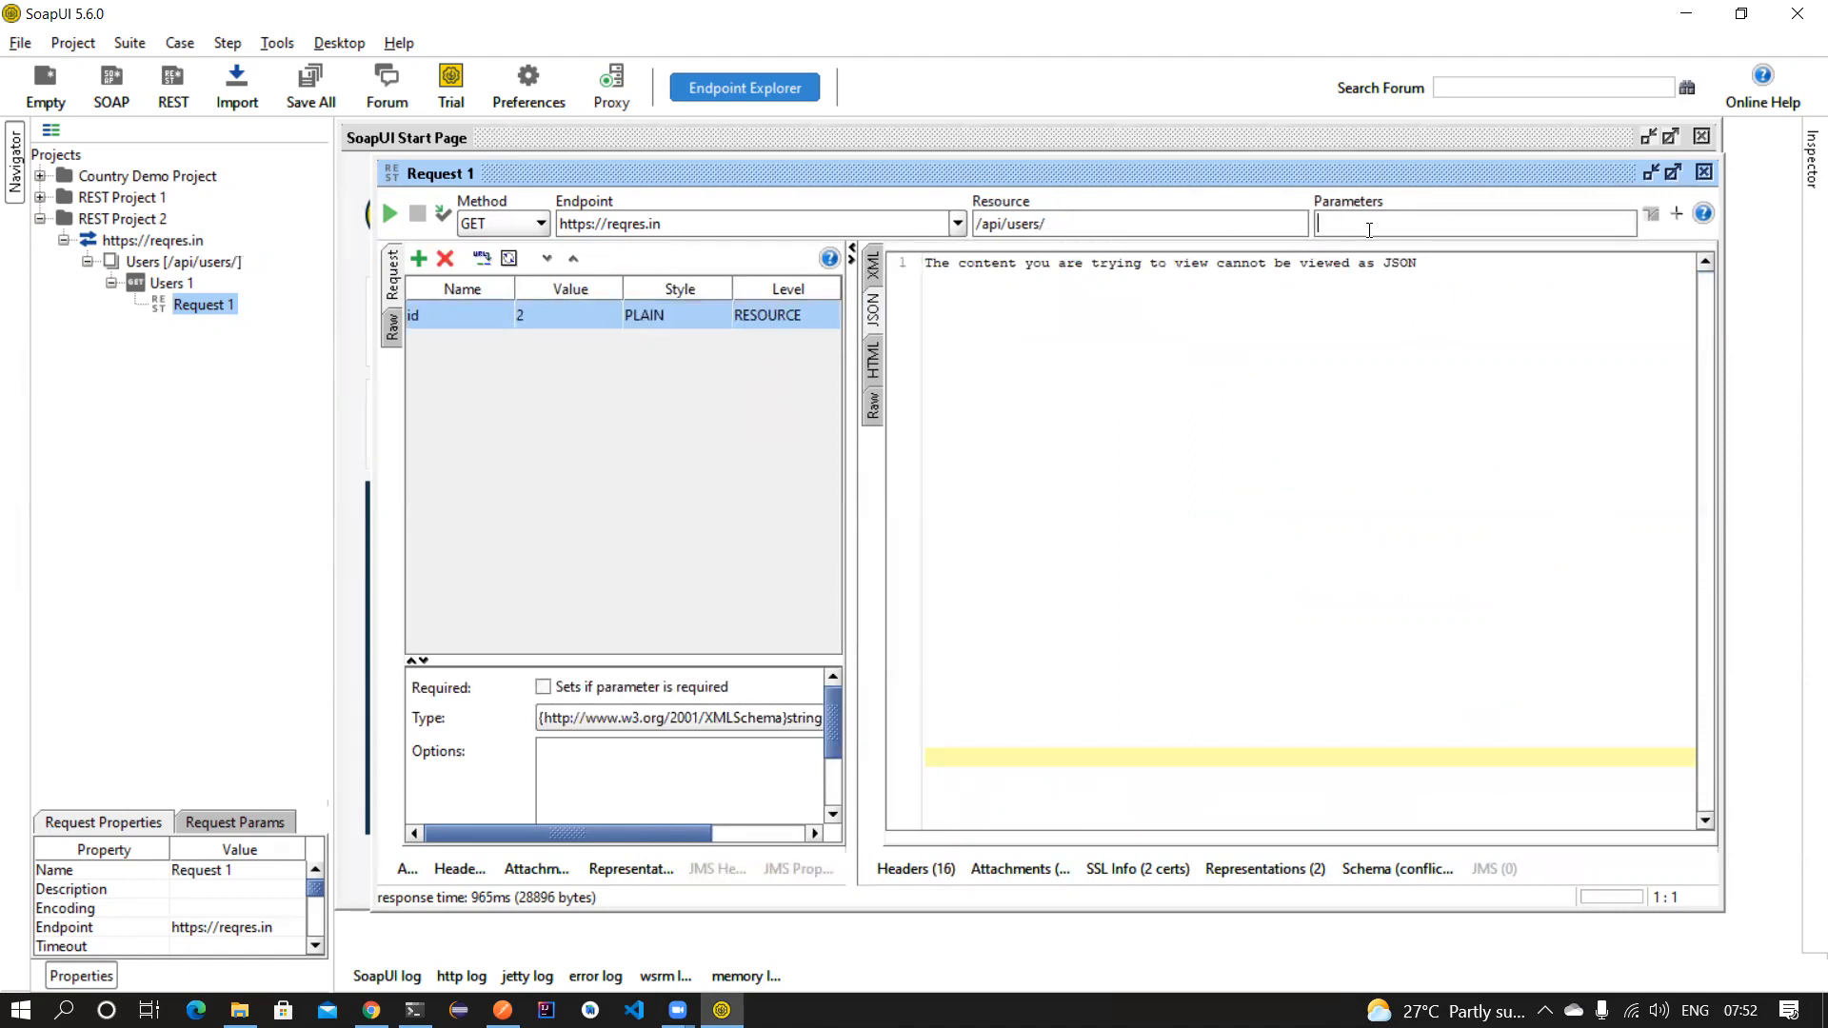
Open the parameters editor of Request 1, add a blank parameter, and close the editor.
left_click(1368, 226)
left_click(1333, 345)
double_click(1333, 344)
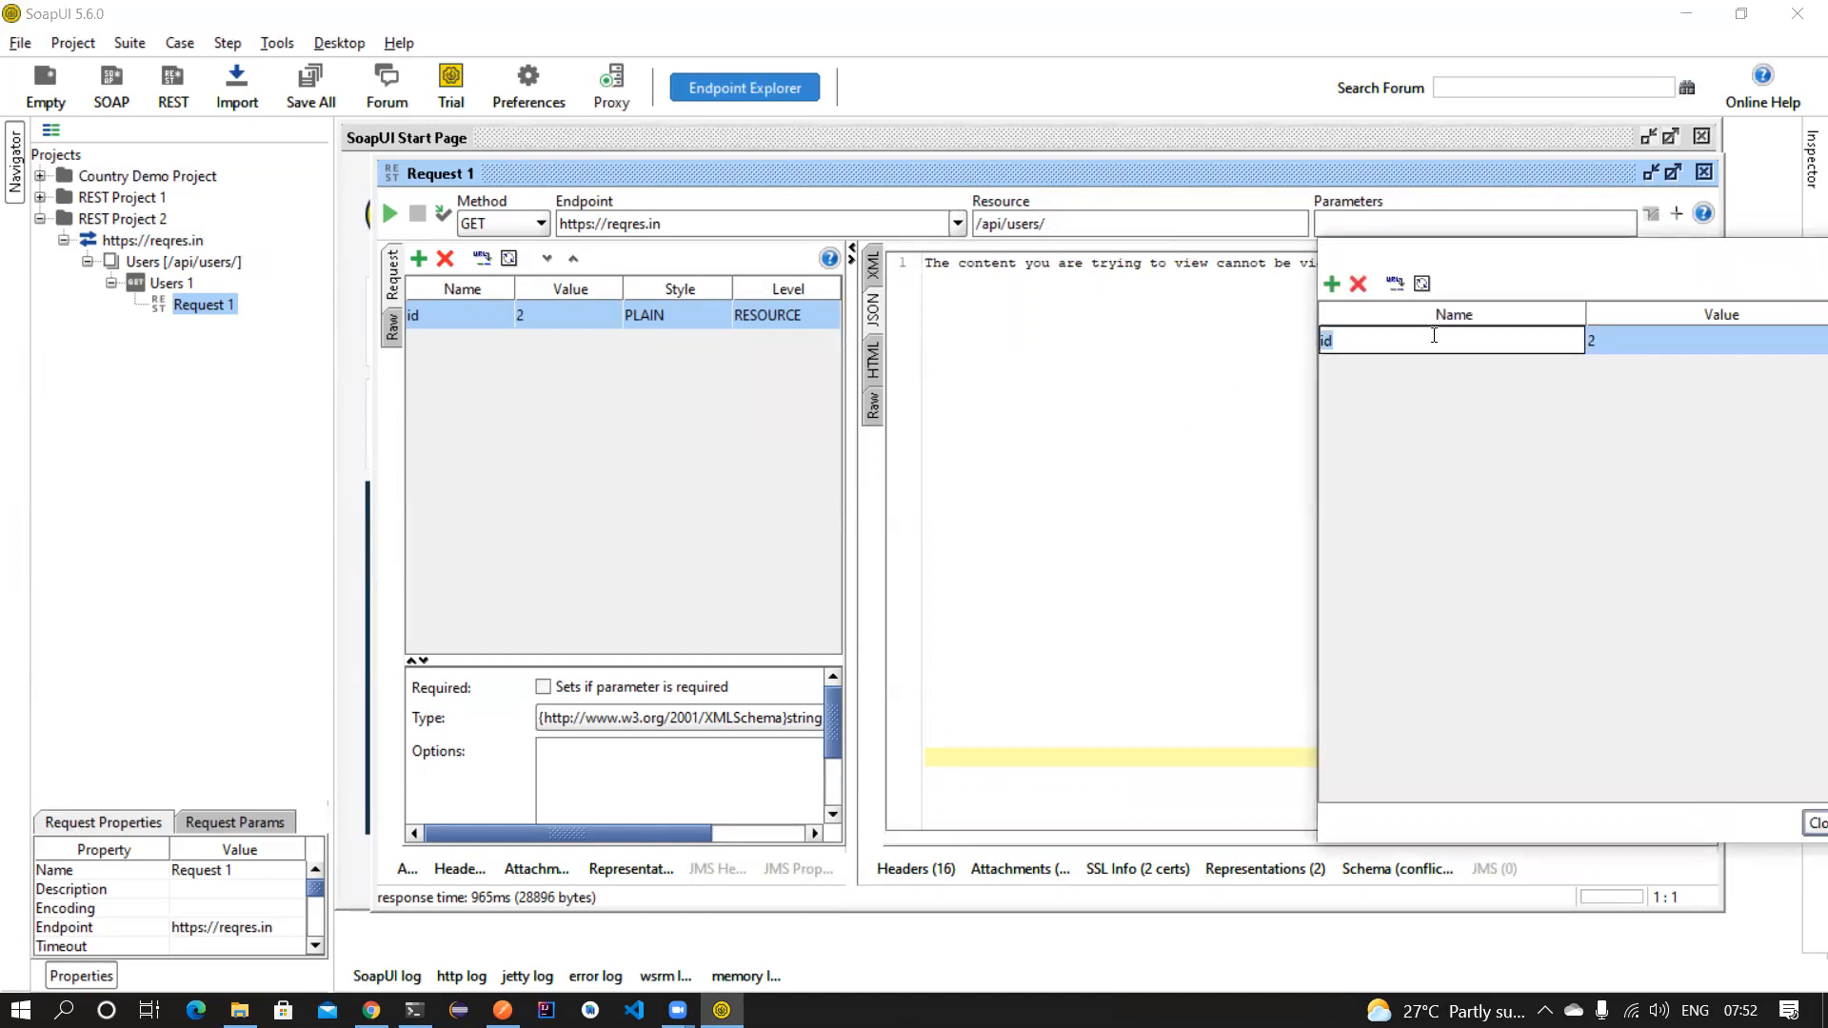
left_click(1332, 283)
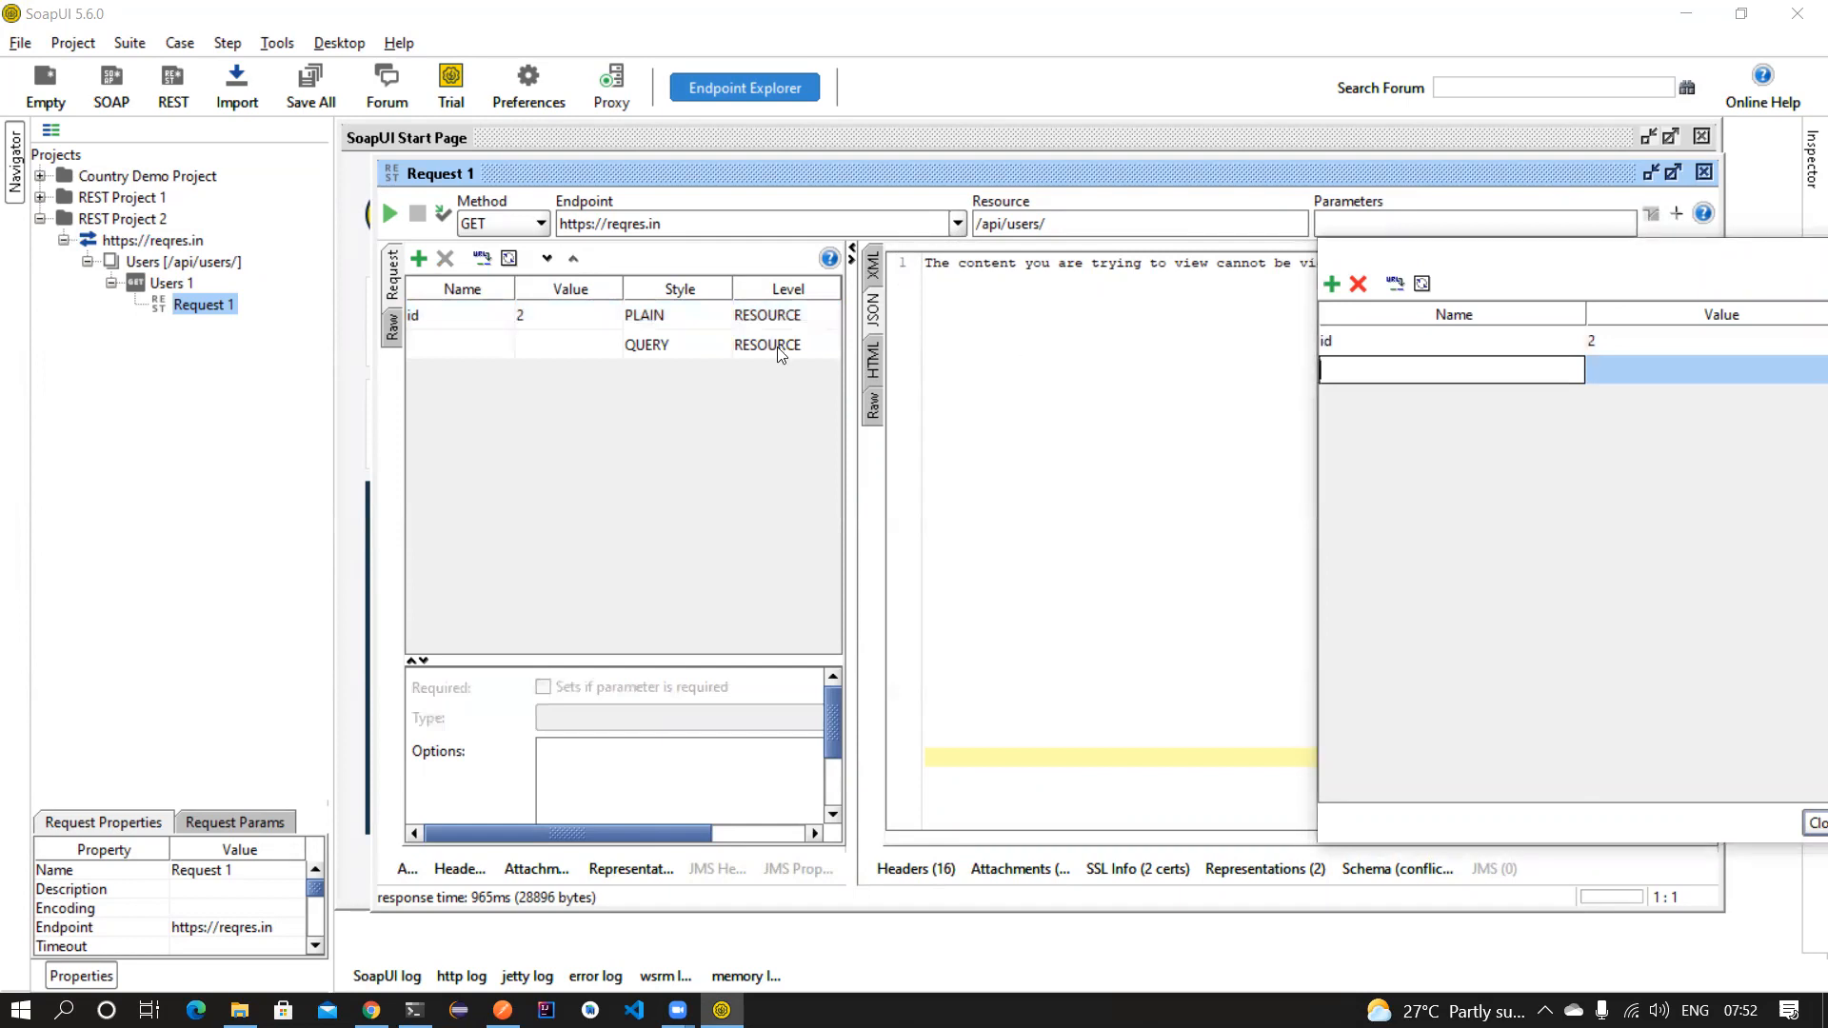
left_click_drag(1589, 261, 1169, 259)
left_click(1419, 250)
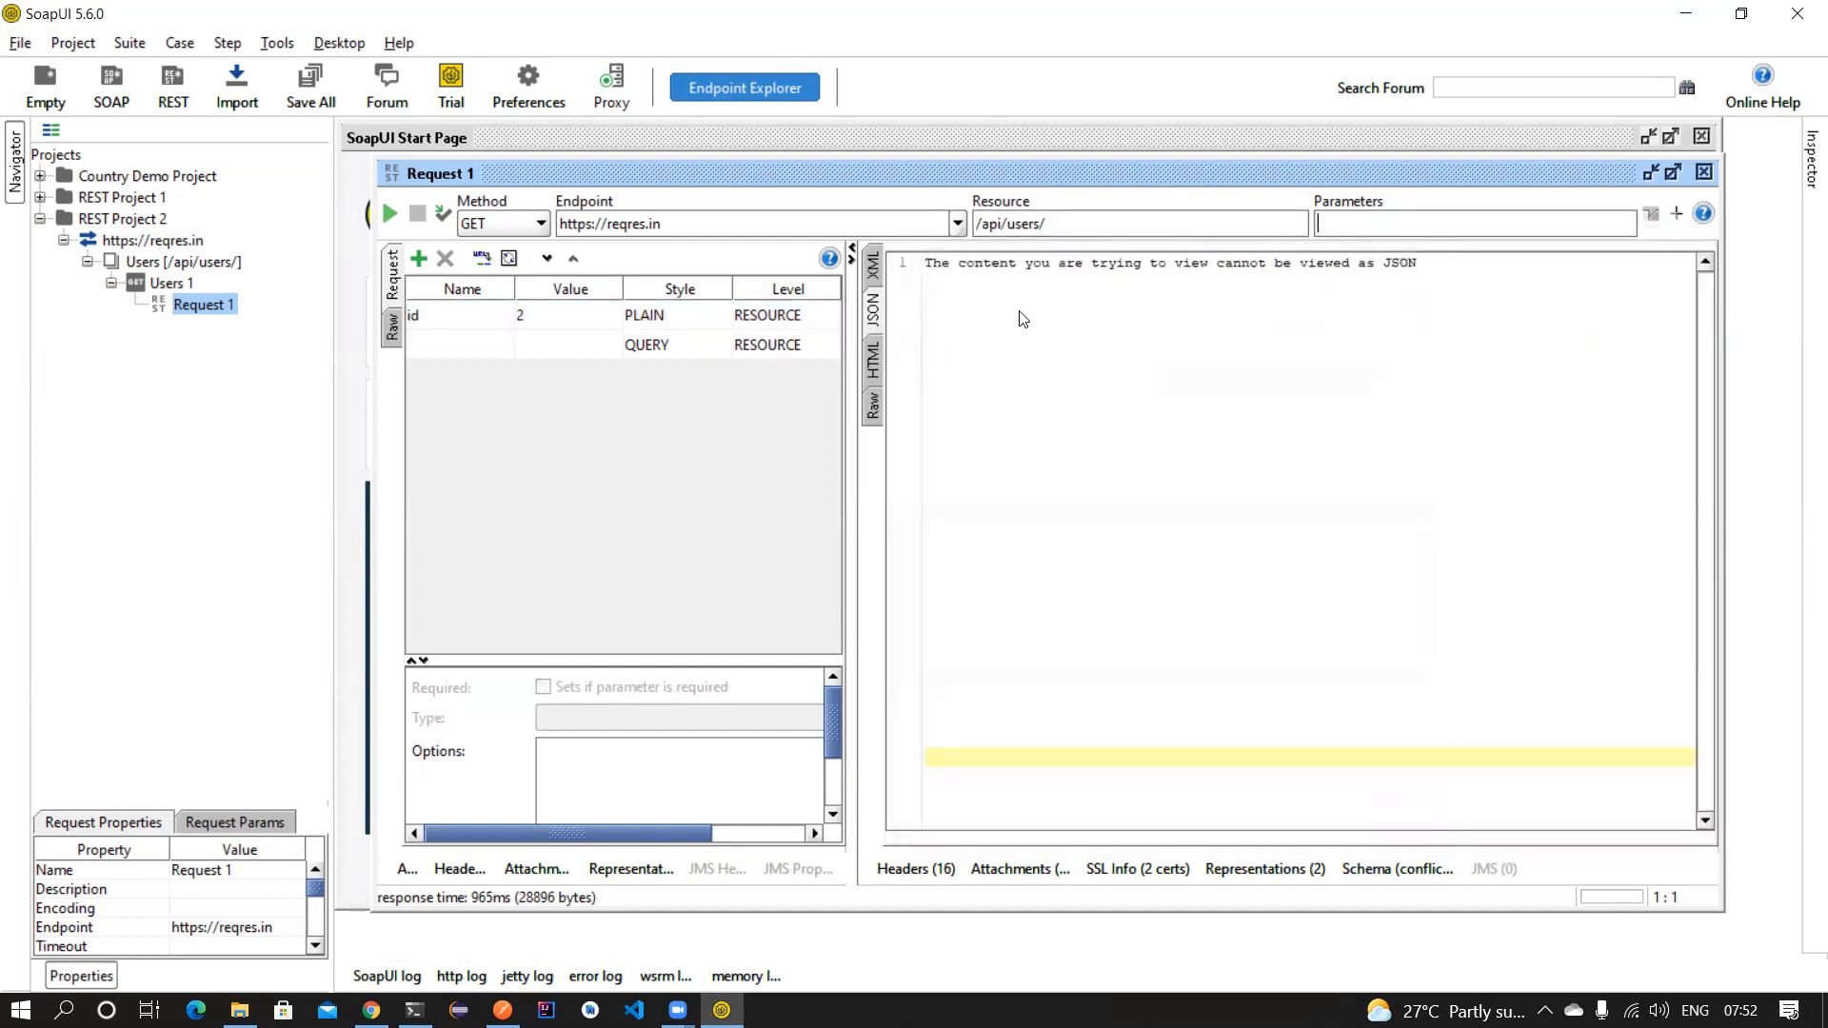
Remove the blank QUERY parameter from Request 1 and confirm the removal.
left_click(826, 345)
left_click(590, 349)
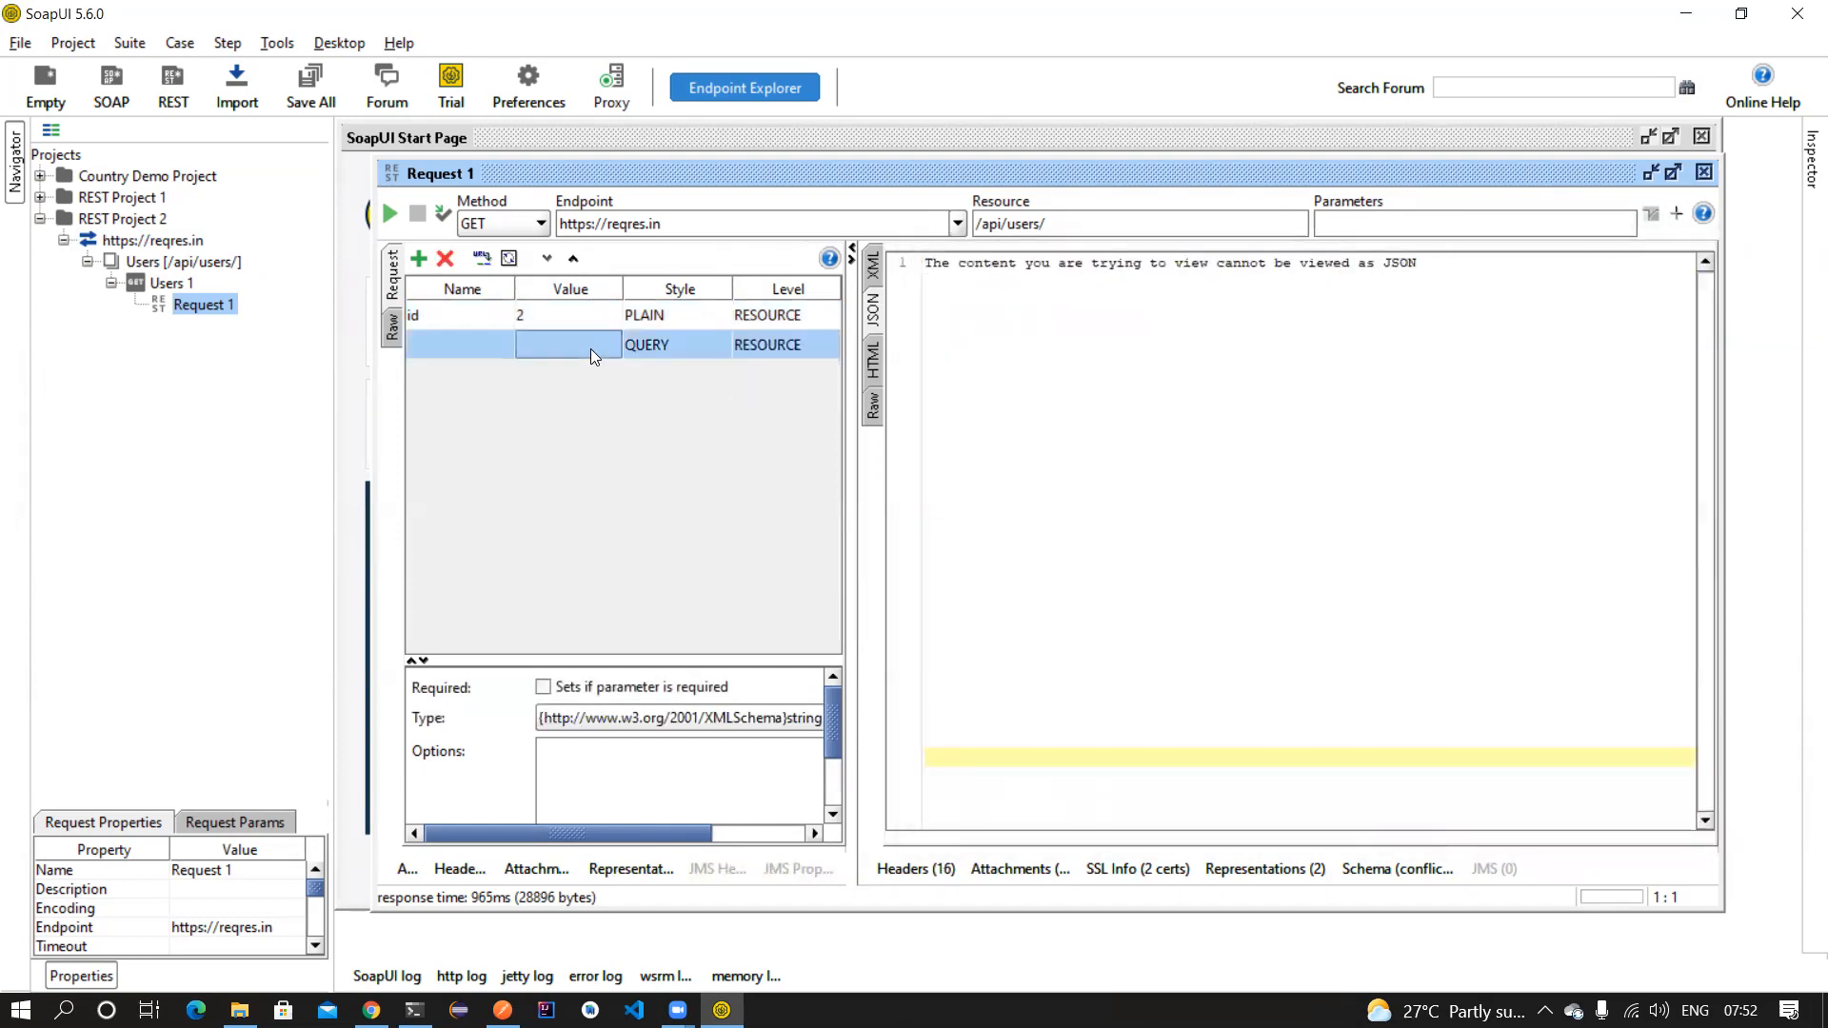
left_click(445, 259)
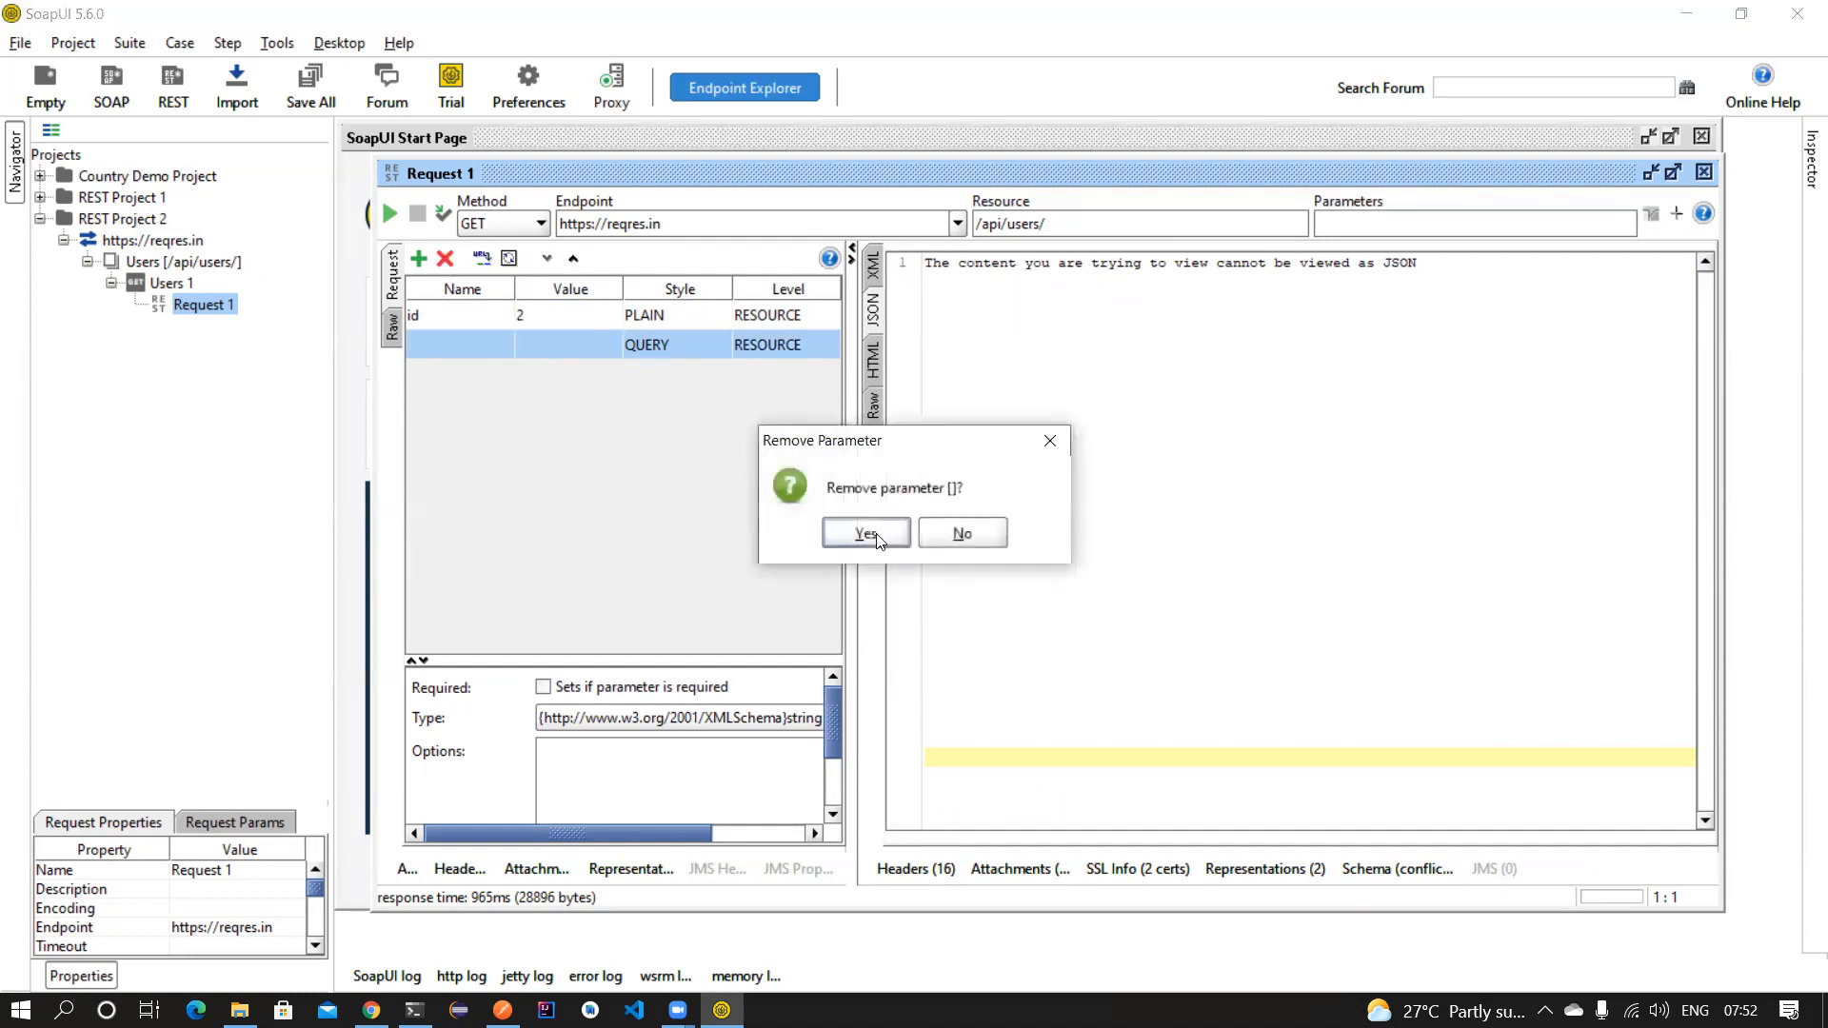
left_click(867, 533)
Try running Request 1 with its resource path set to /api/users/id.
left_click(626, 316)
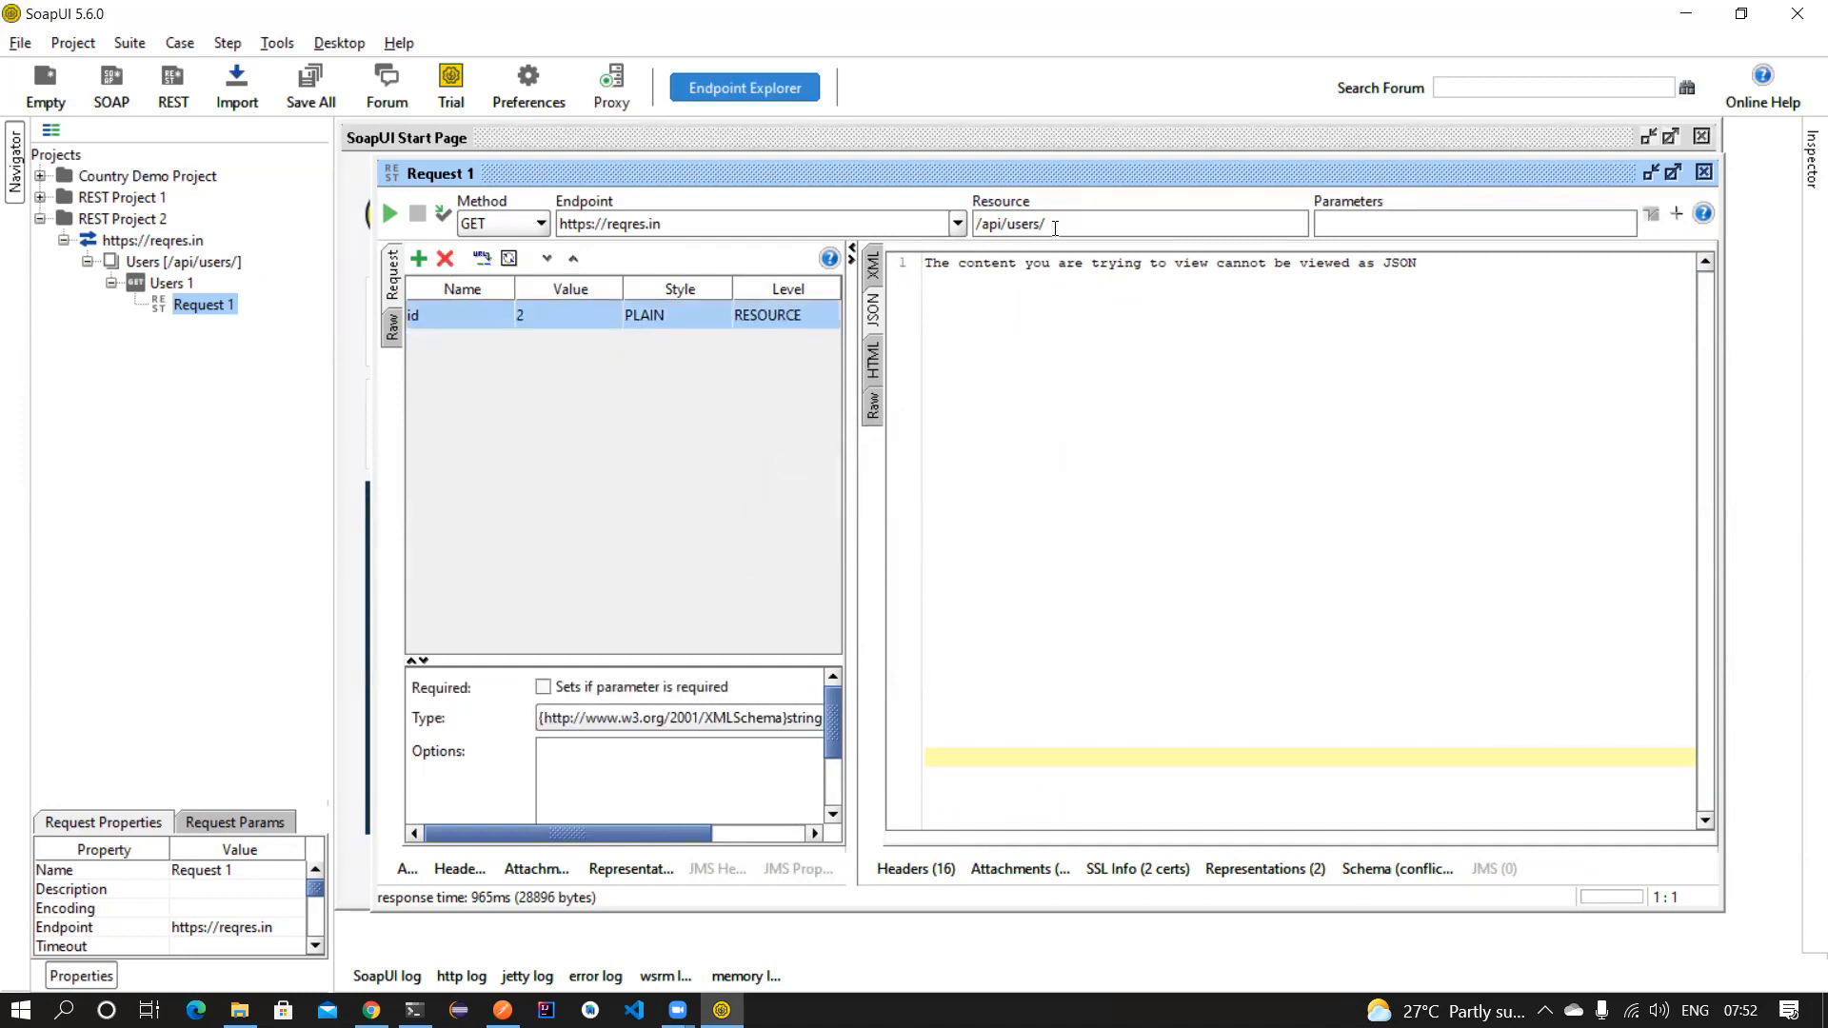
left_click(1114, 220)
type("id")
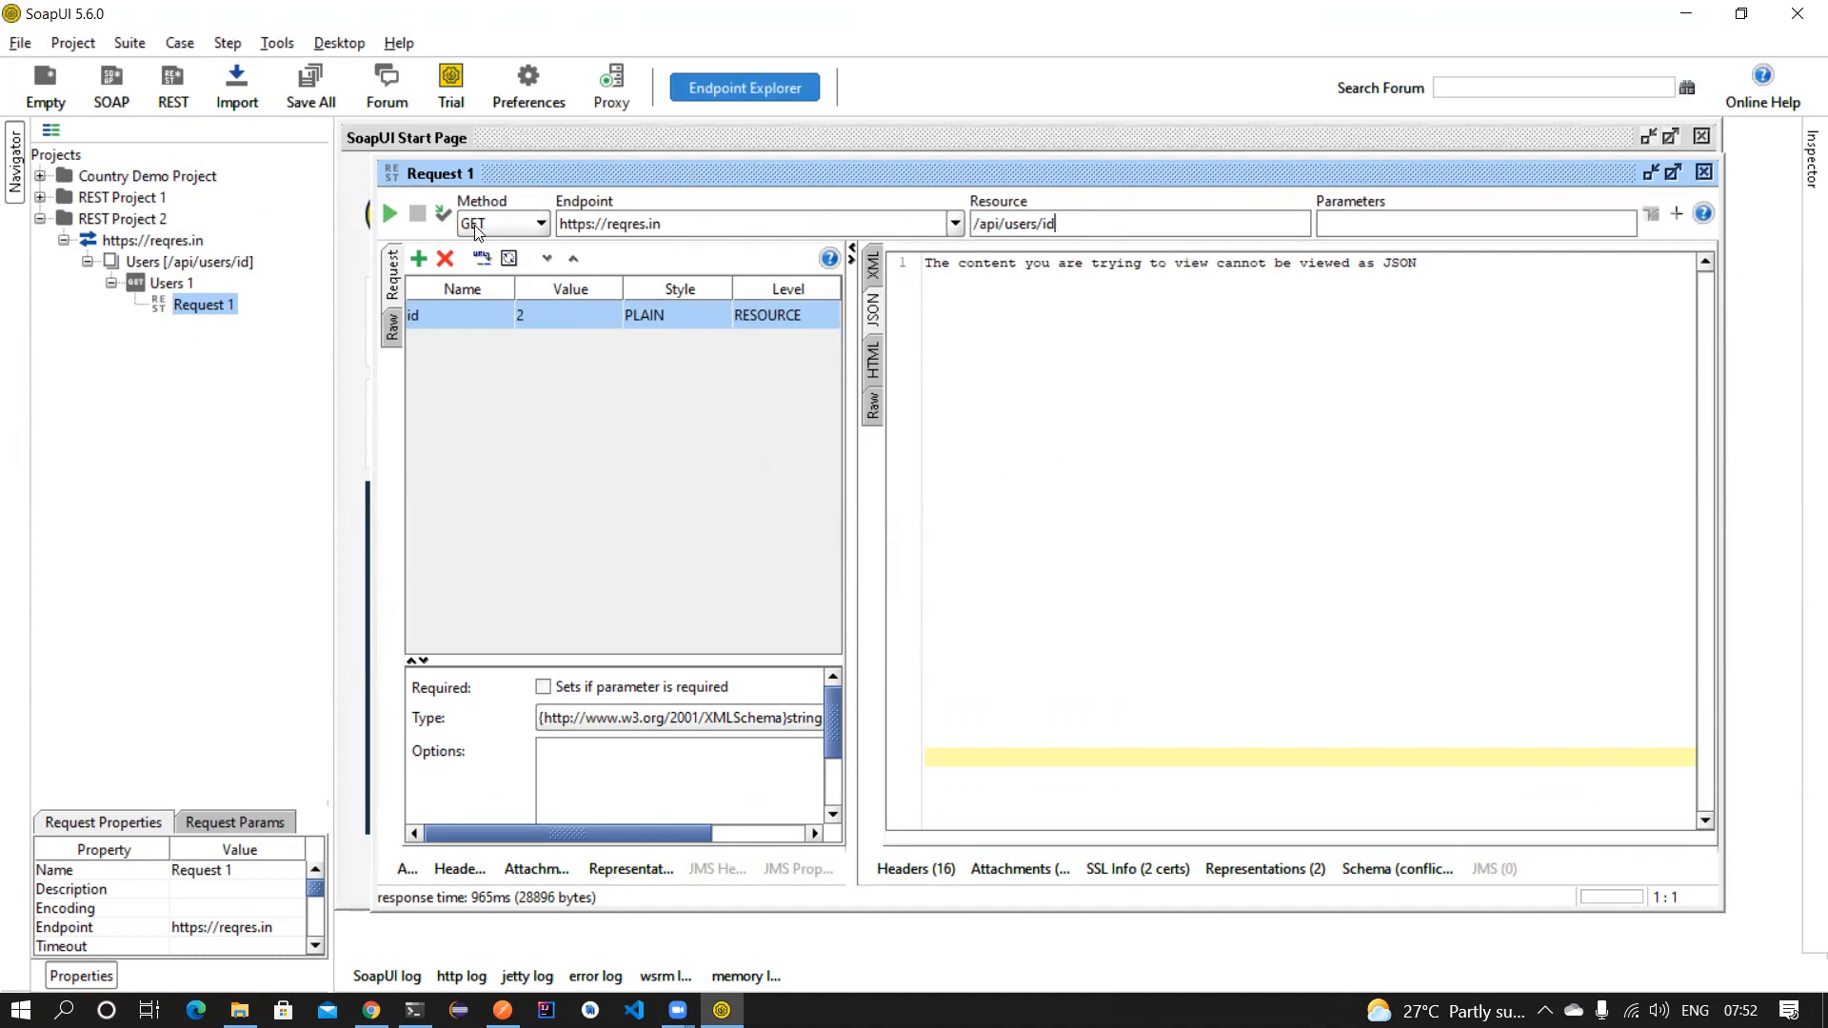
left_click(390, 212)
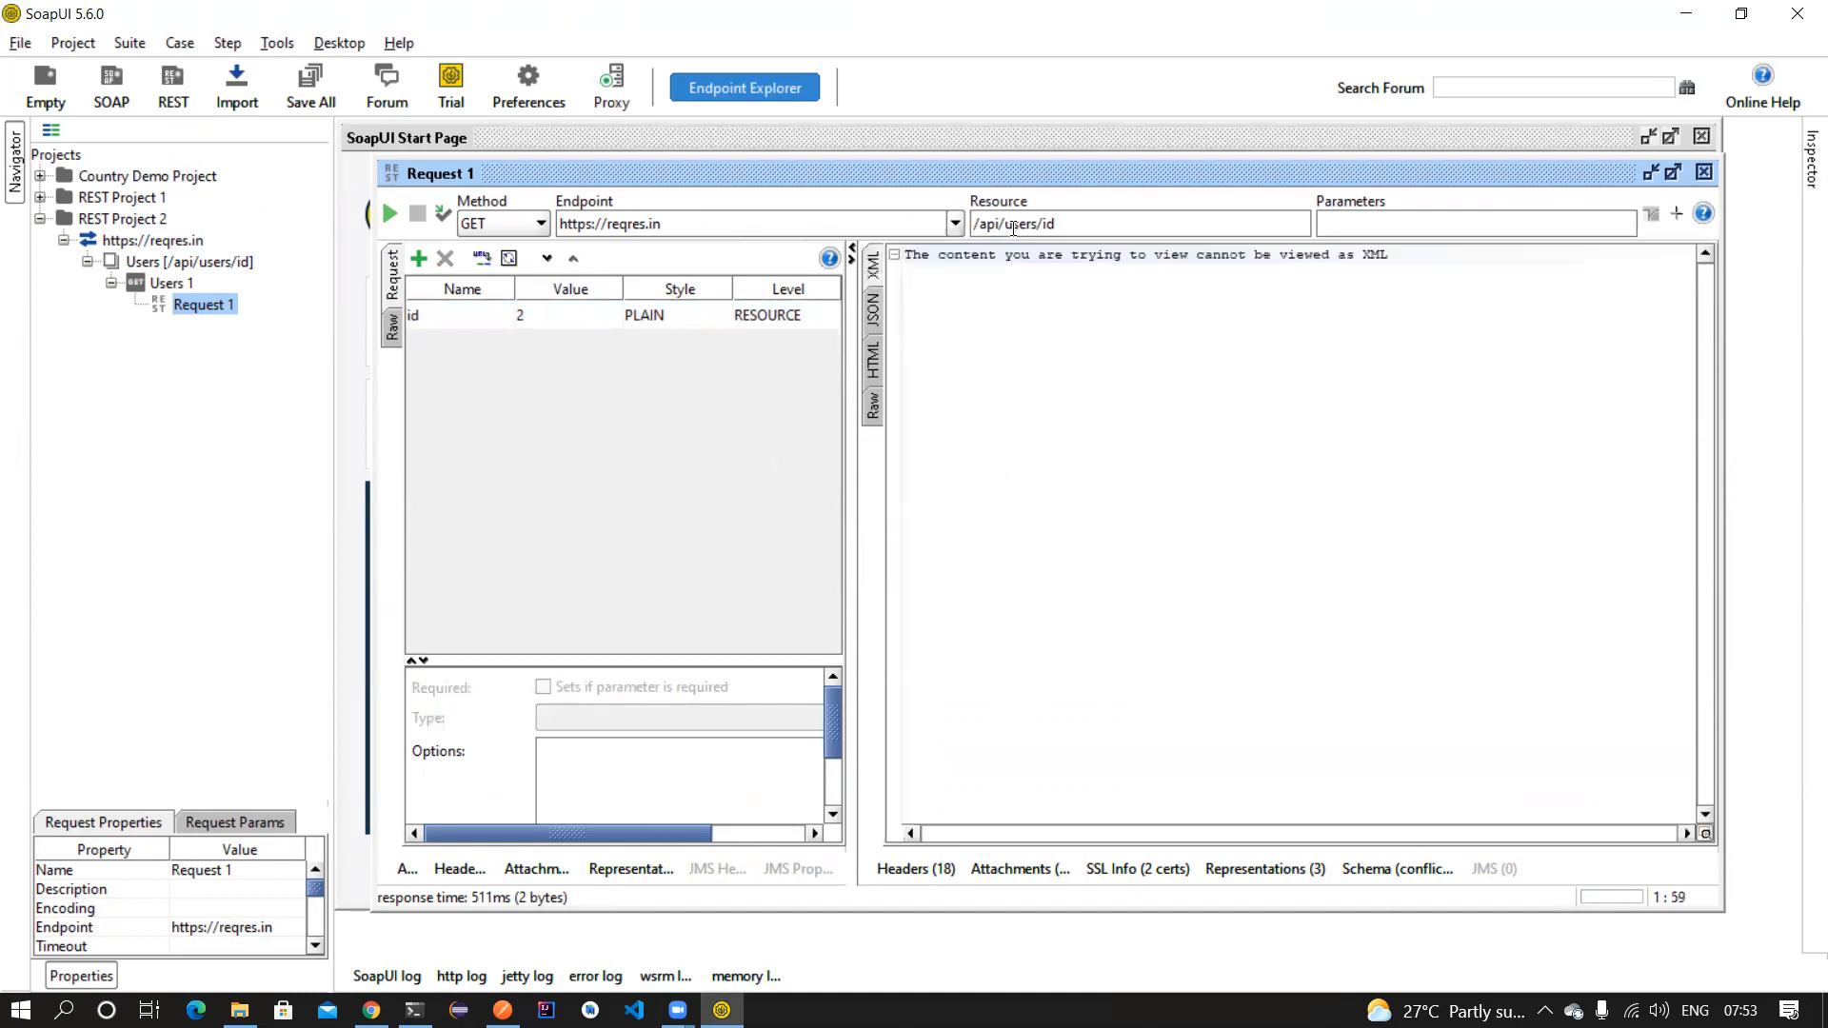
Change Request 1's resource path to /api/users/2, run it, and review the whole response as JSON.
left_click_drag(1045, 222, 1087, 223)
key("BackSpace")
type("2")
left_click(390, 213)
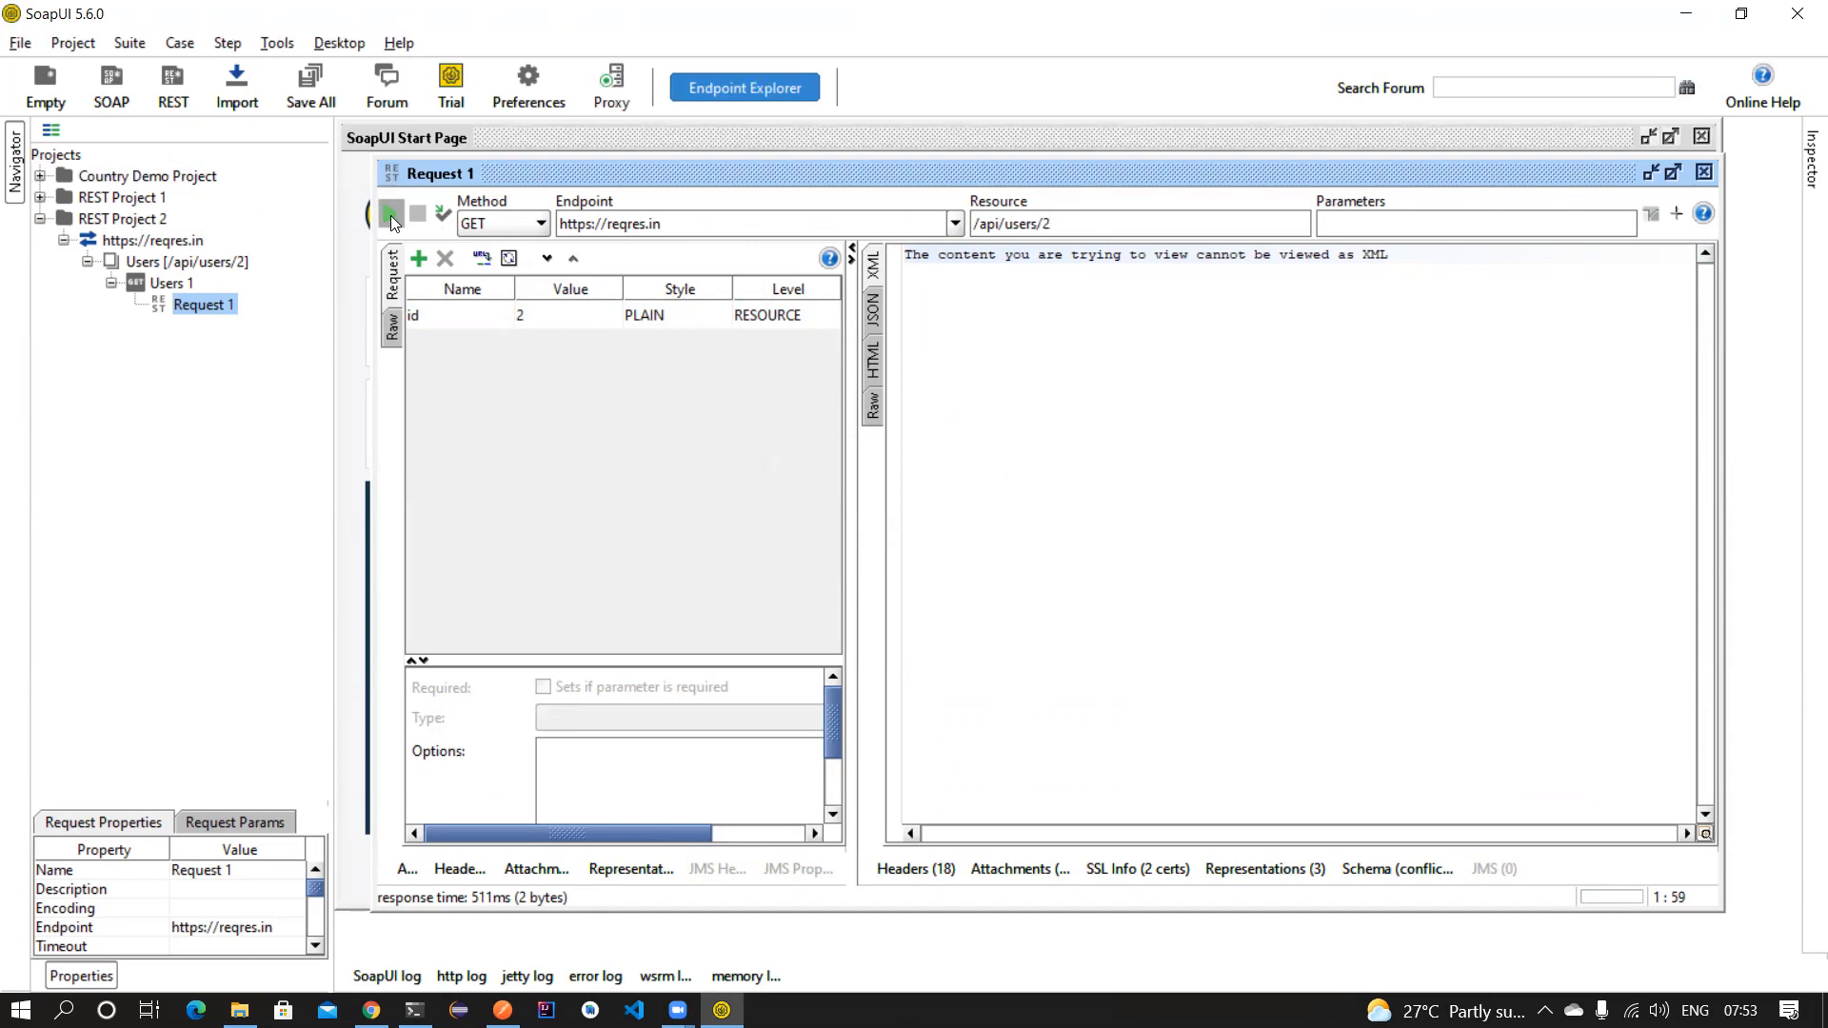
left_click(873, 310)
left_click_drag(1095, 512, 921, 247)
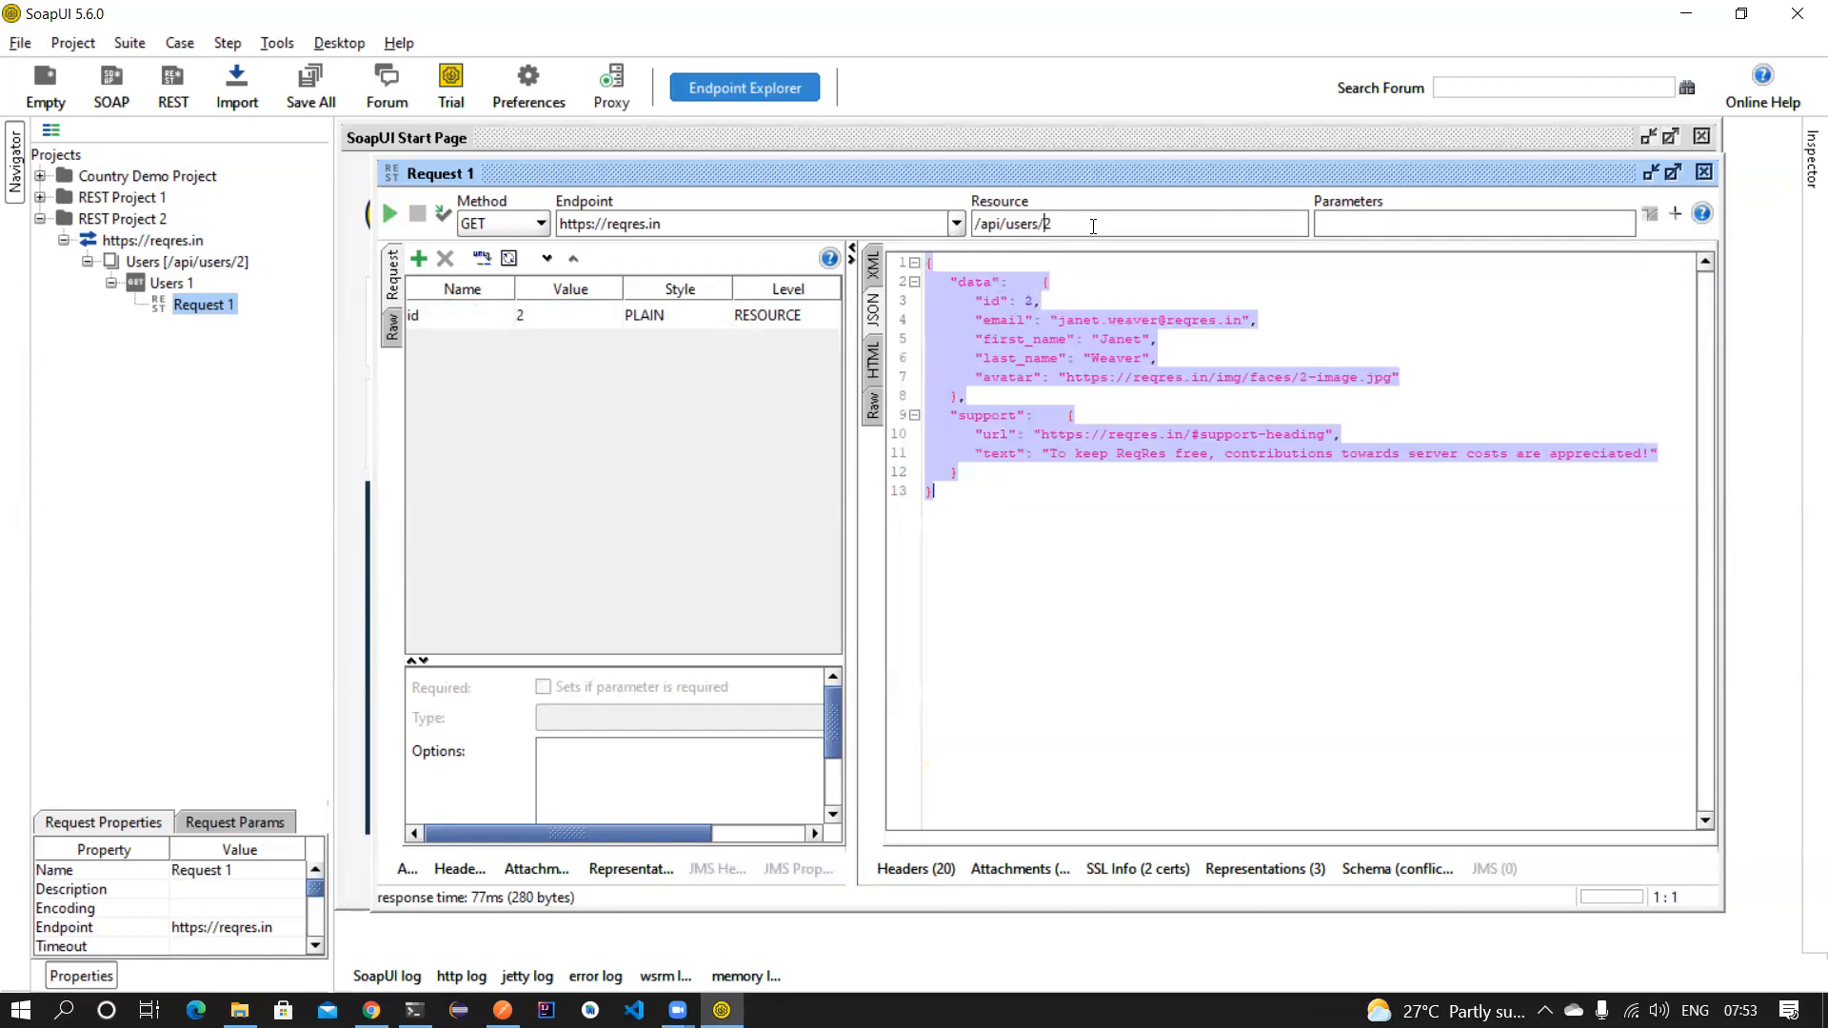
Replace the 2 in the resource path with {id}, rerun Request 1, and check the response in the XML and JSON views.
type("{{")
key("BackSpace")
type("0")
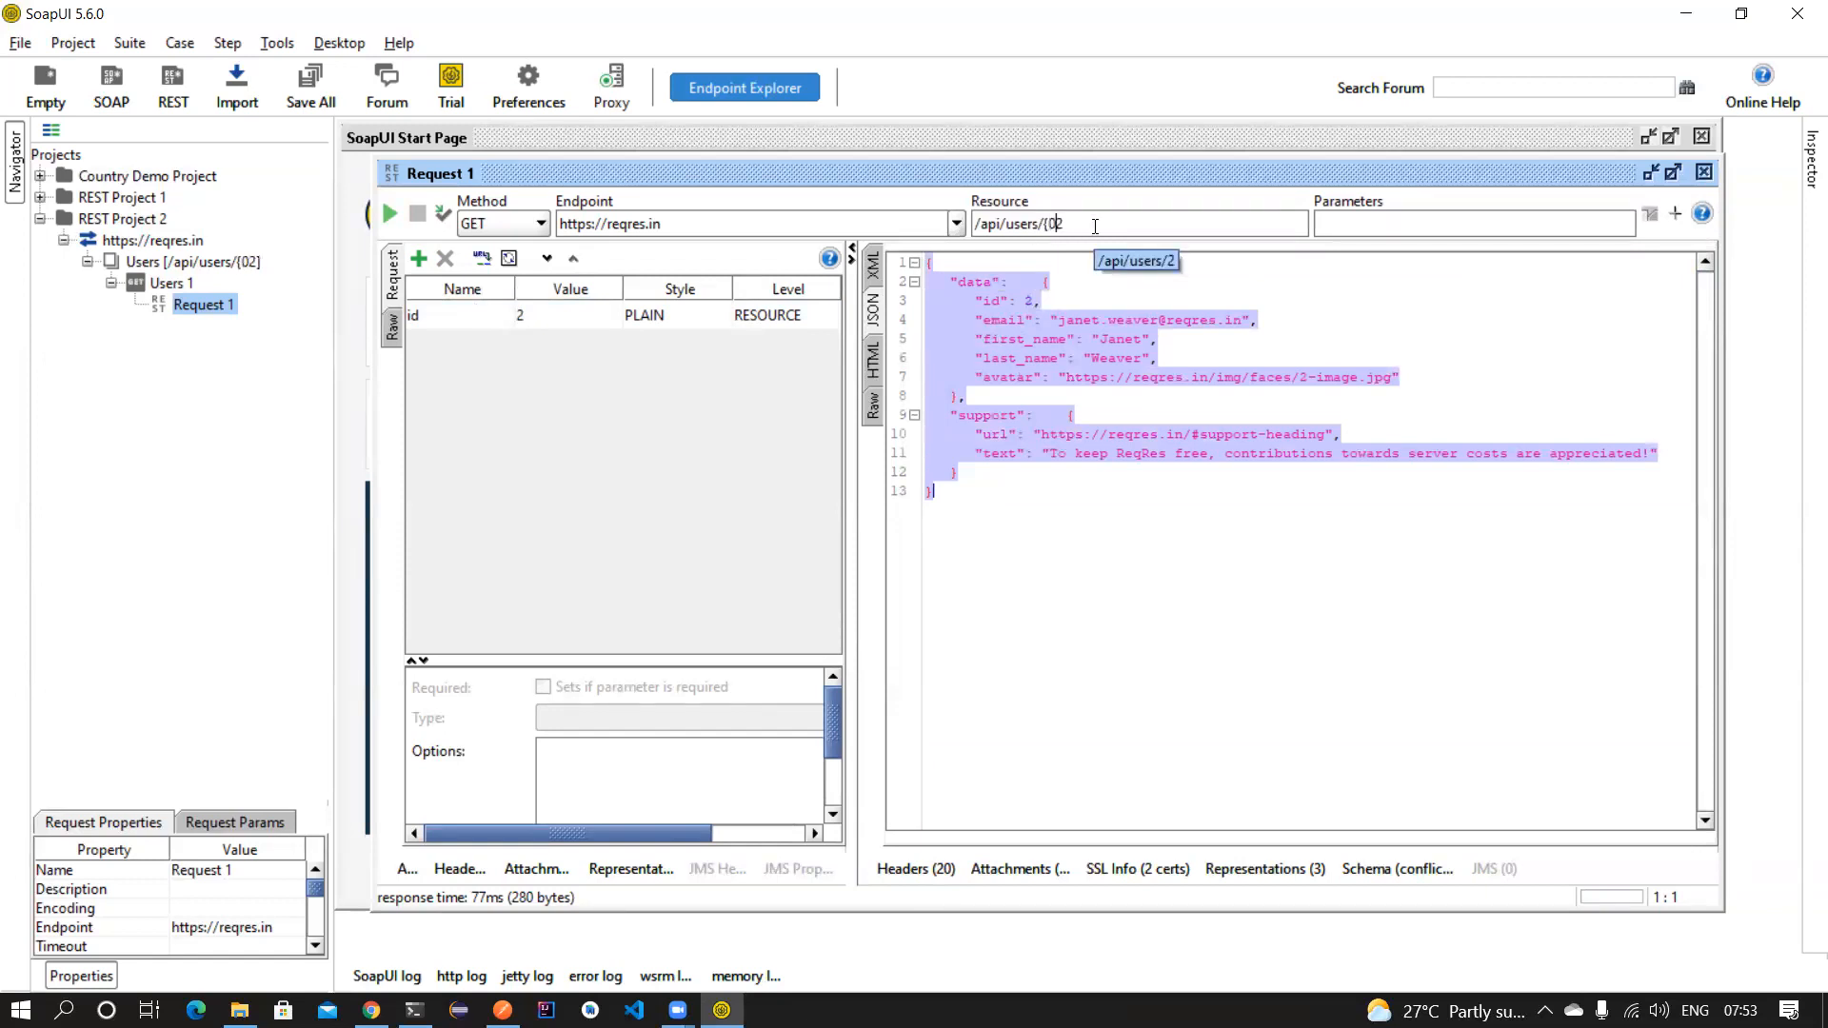
key("BackSpace")
type("id")
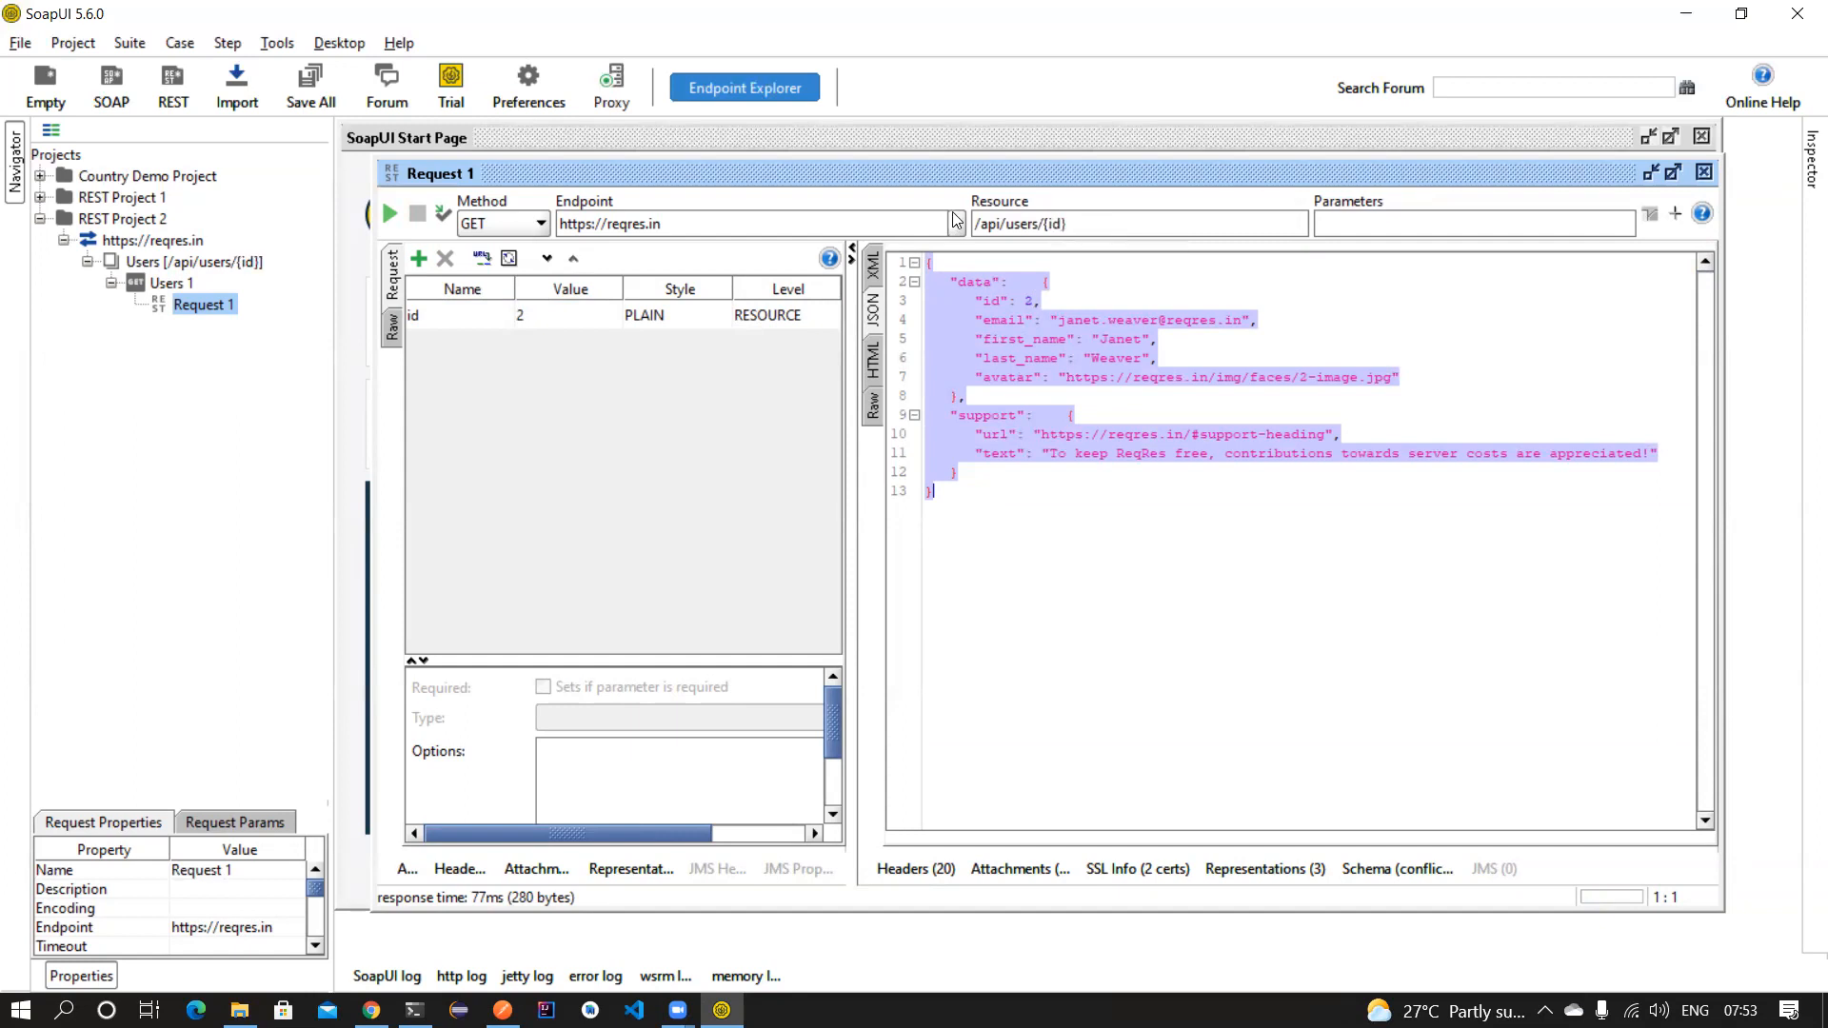
left_click(389, 215)
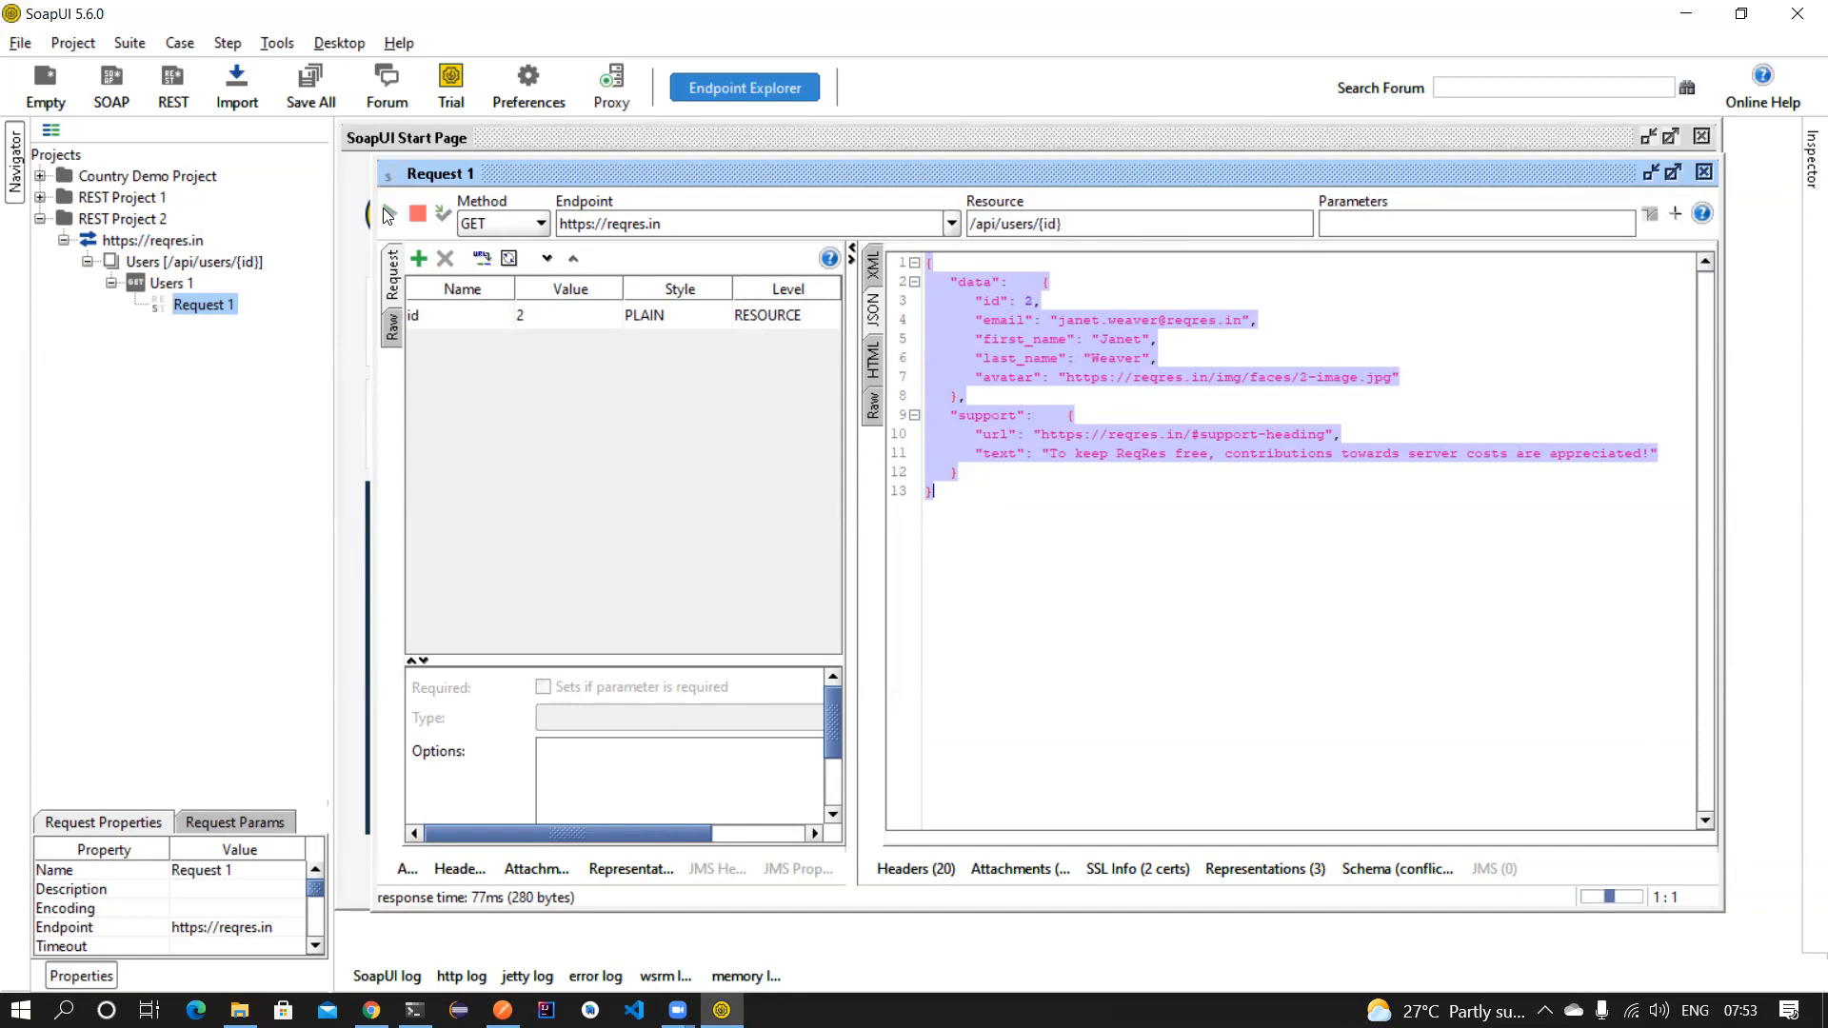
left_click(876, 273)
left_click(873, 309)
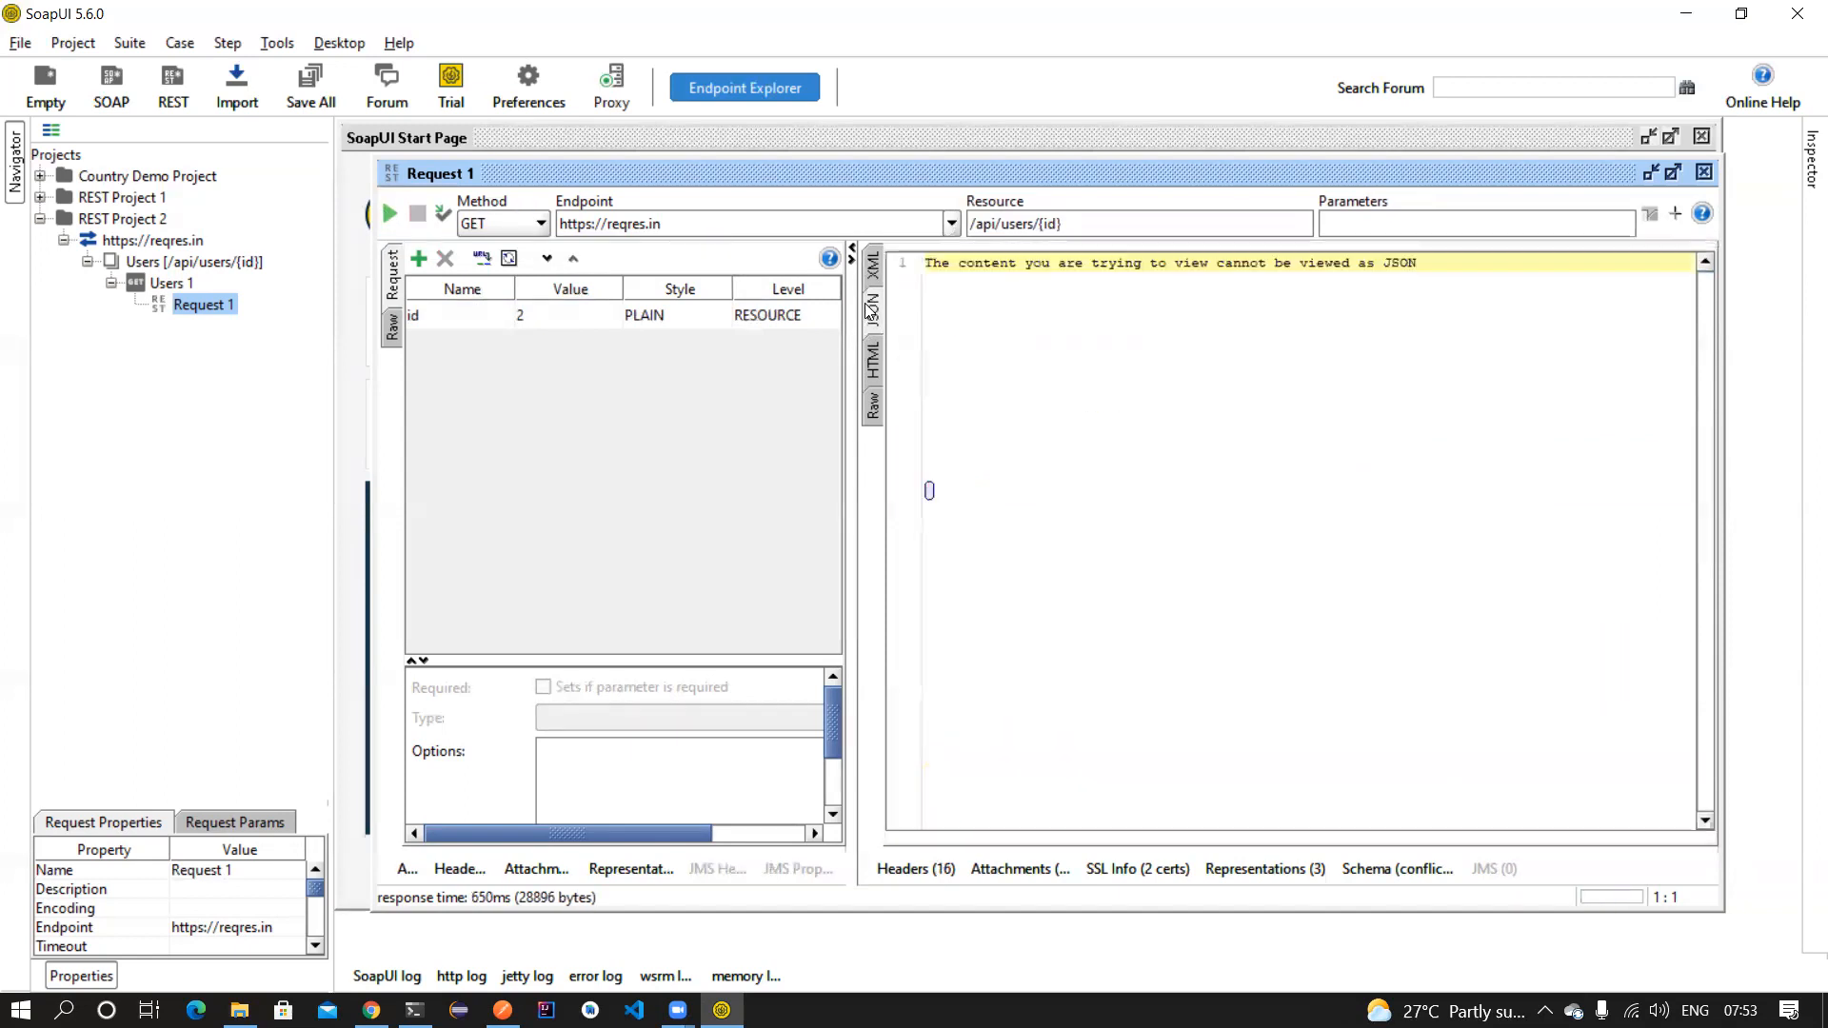
left_click(596, 320)
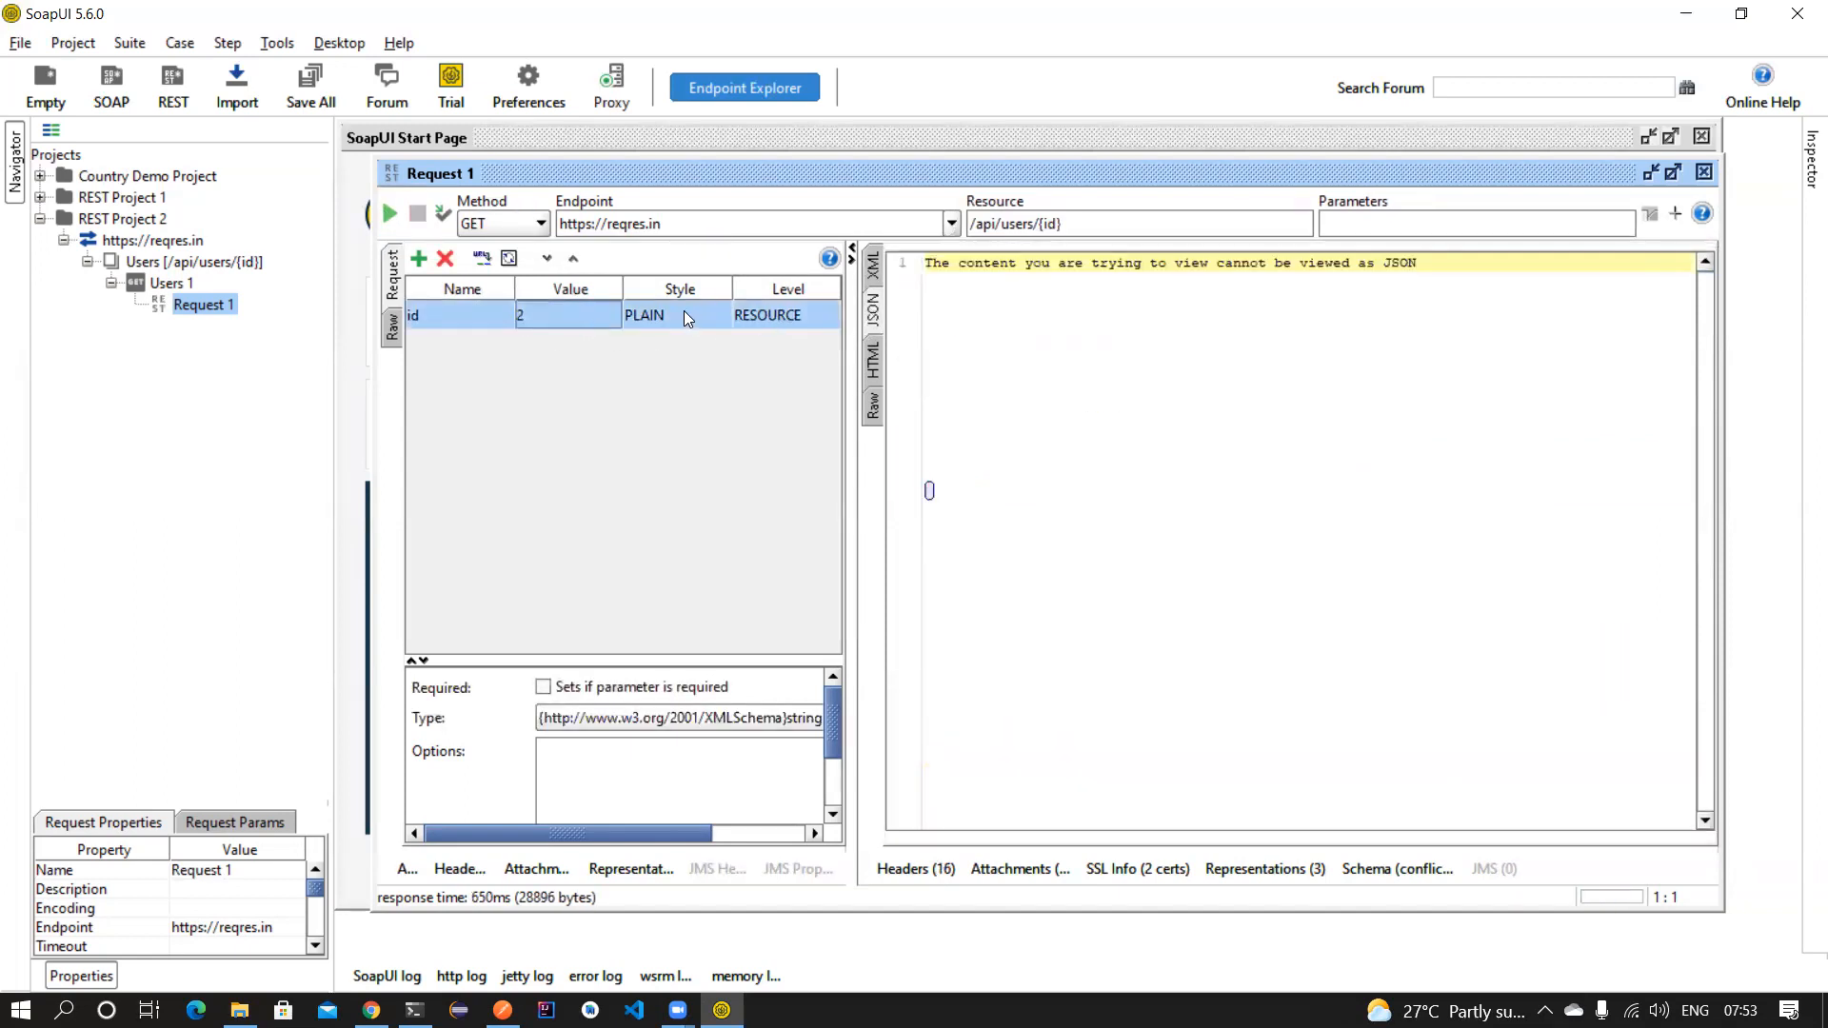
Delete {id} from Request 1's resource path, view get User in Postman, and switch to the reqres.in page in the browser.
left_click(1086, 223)
key("BackSpace")
key("BackSpace")
key("BackSpace")
key("BackSpace")
key("BackSpace")
left_click(501, 1011)
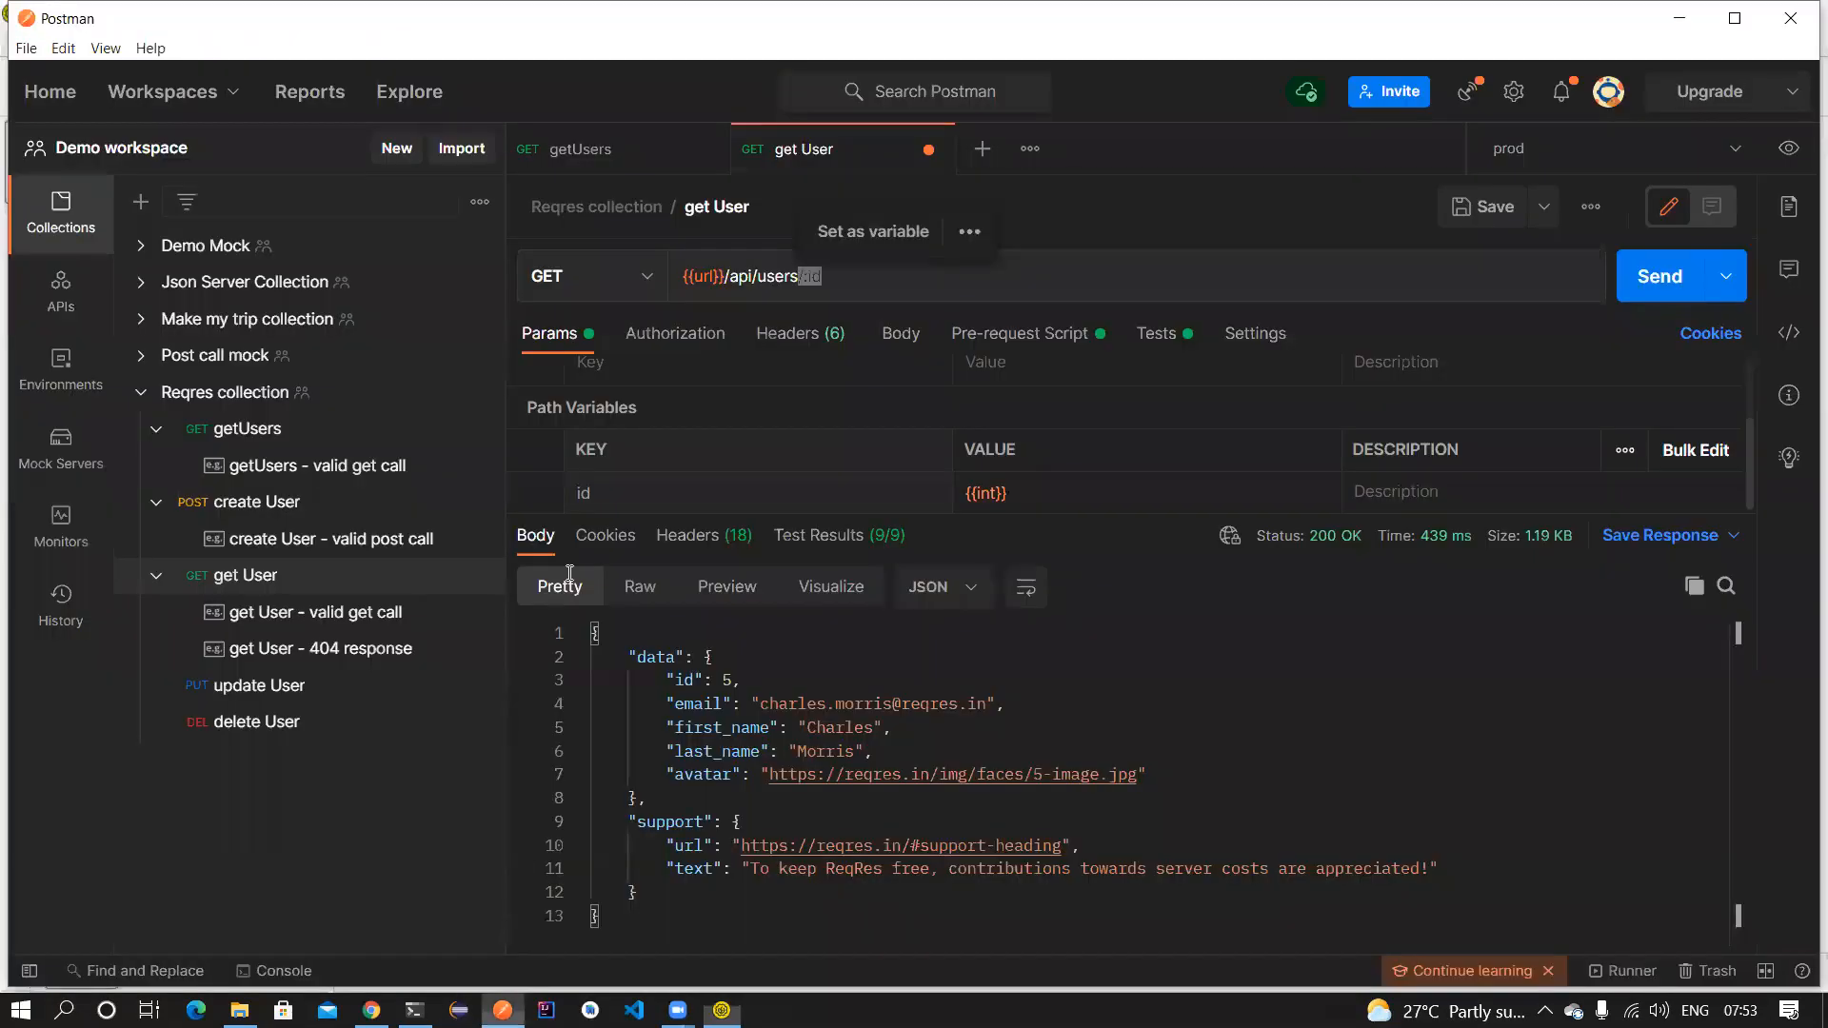
left_click(372, 1011)
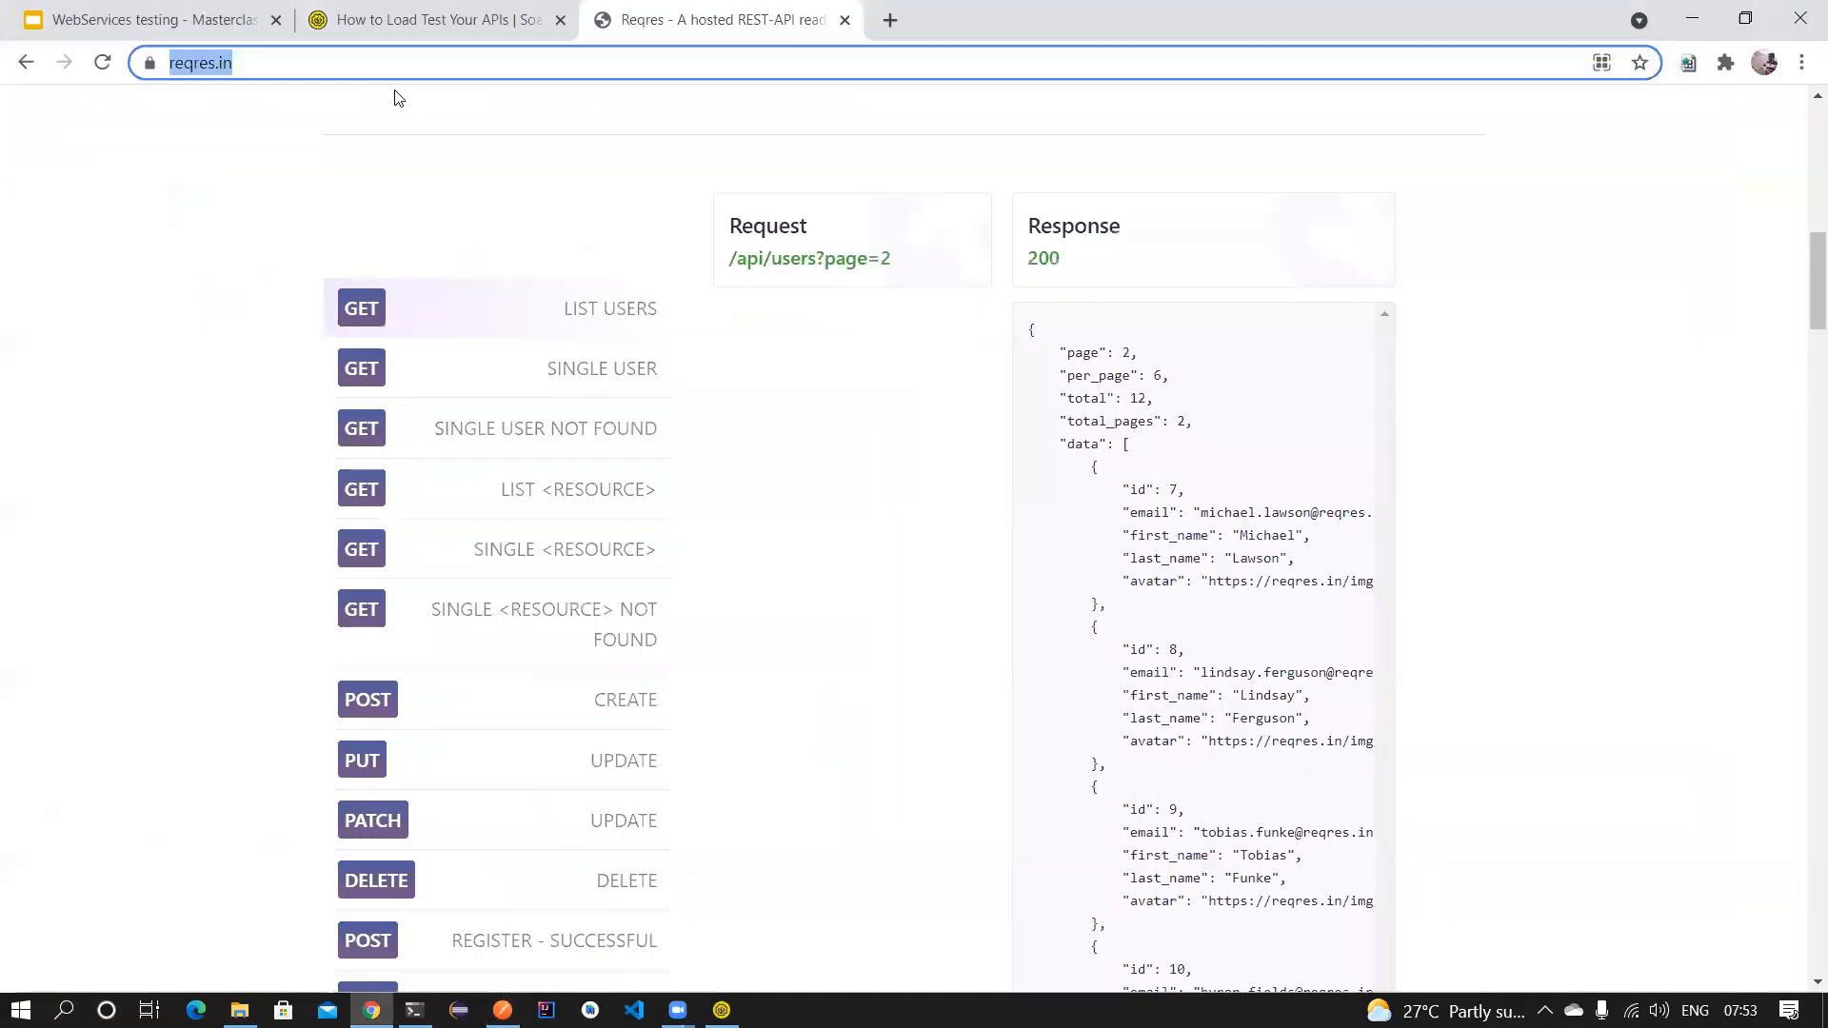
Review the list-users request path on the reqres.in page, check get User in Postman, and switch to SoapUI.
left_click(407, 20)
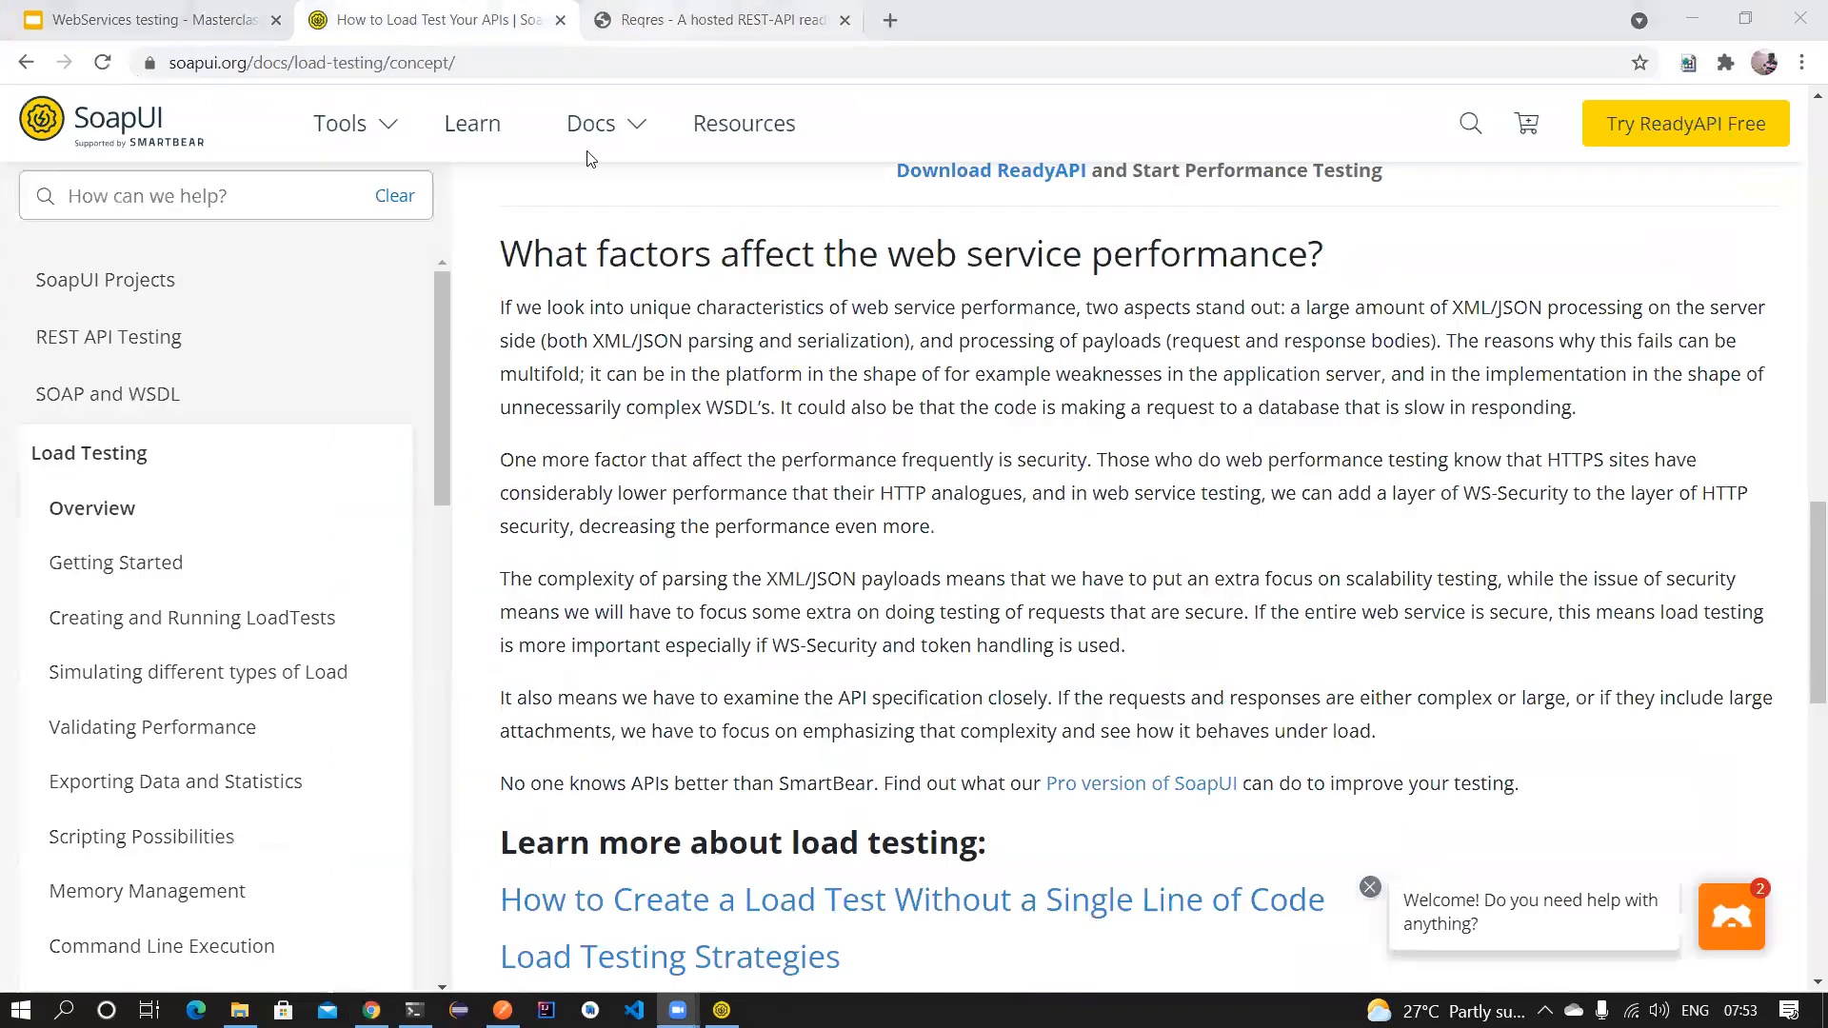
left_click(724, 20)
left_click(616, 378)
left_click(569, 325)
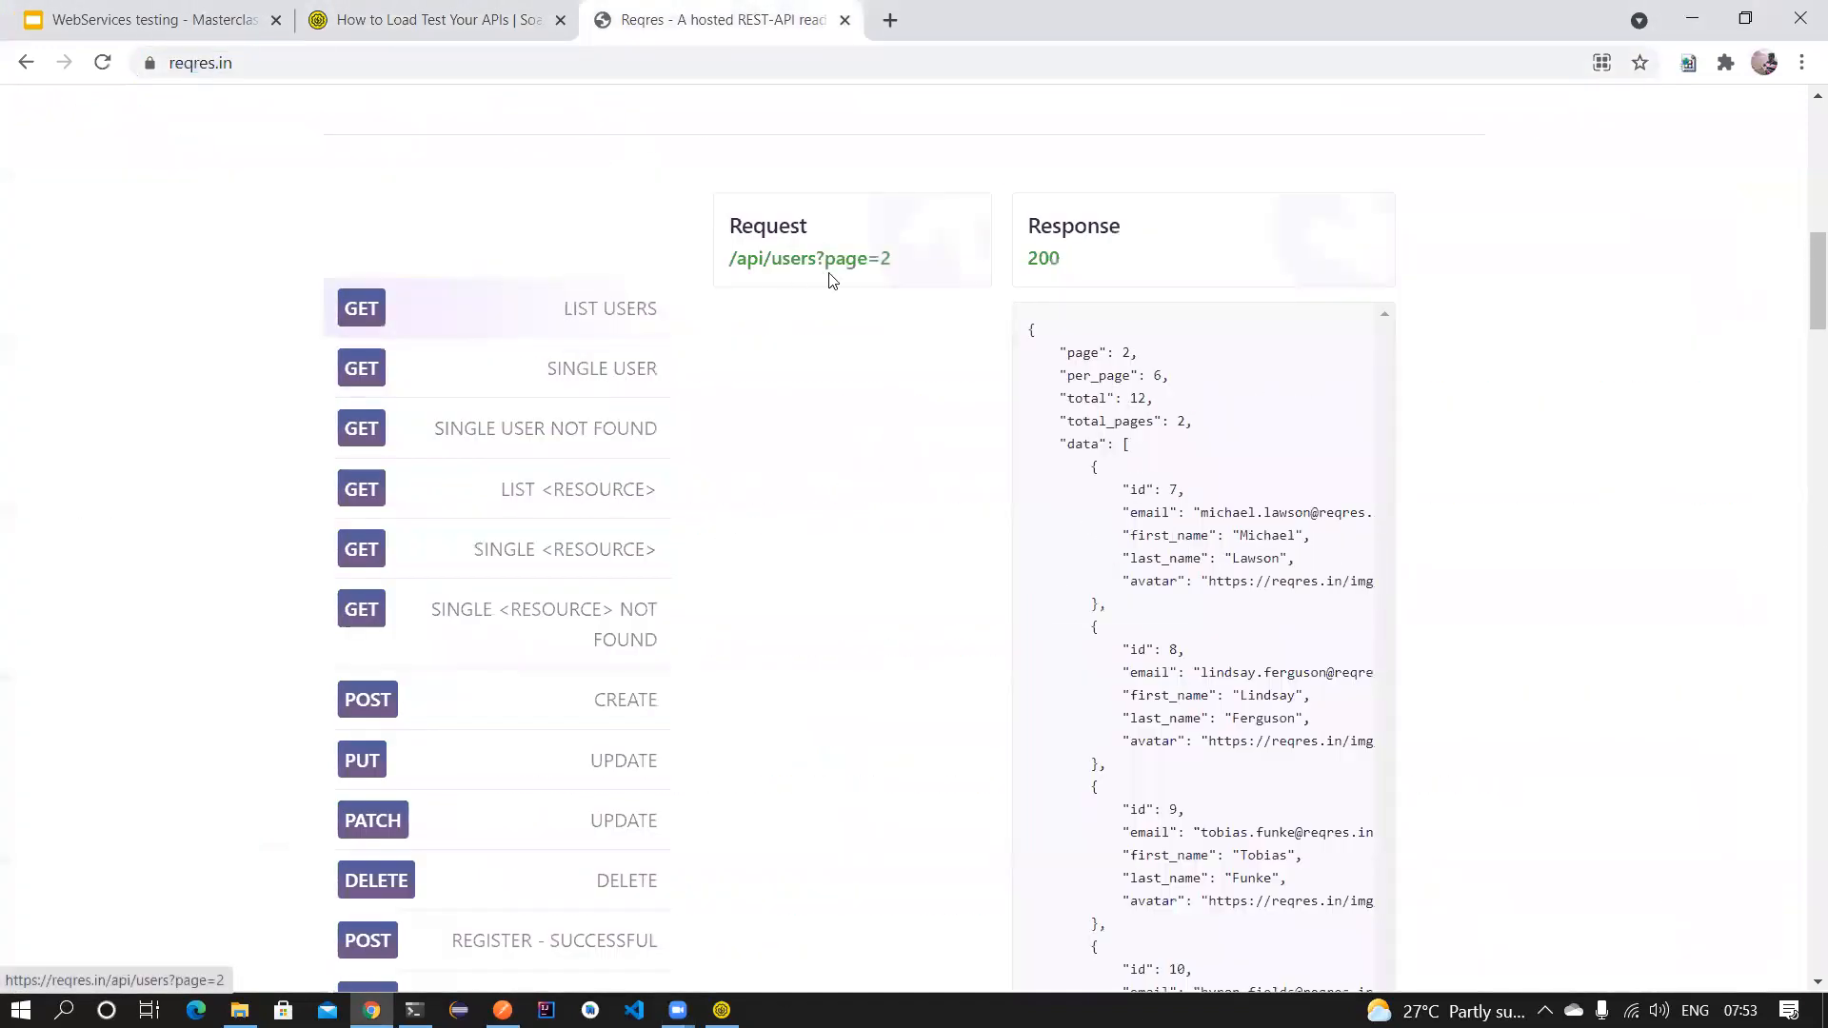
left_click_drag(897, 265, 842, 269)
left_click(837, 269)
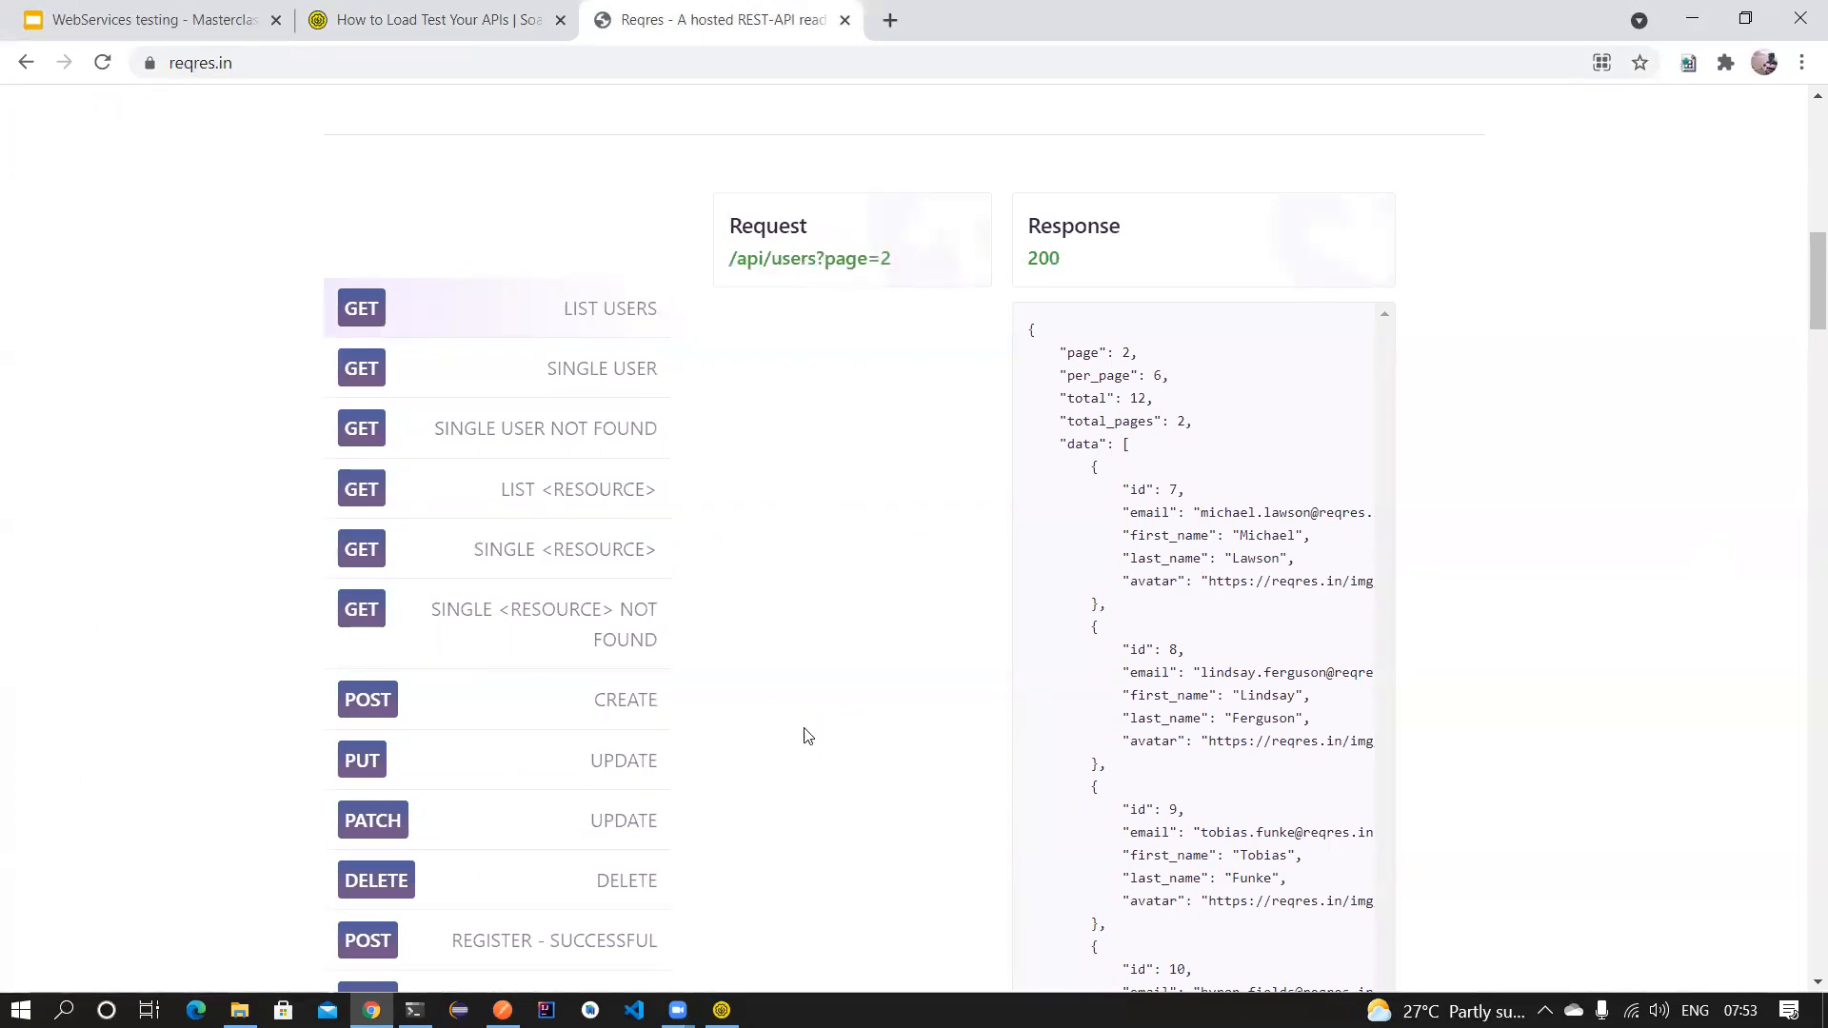
left_click(503, 1010)
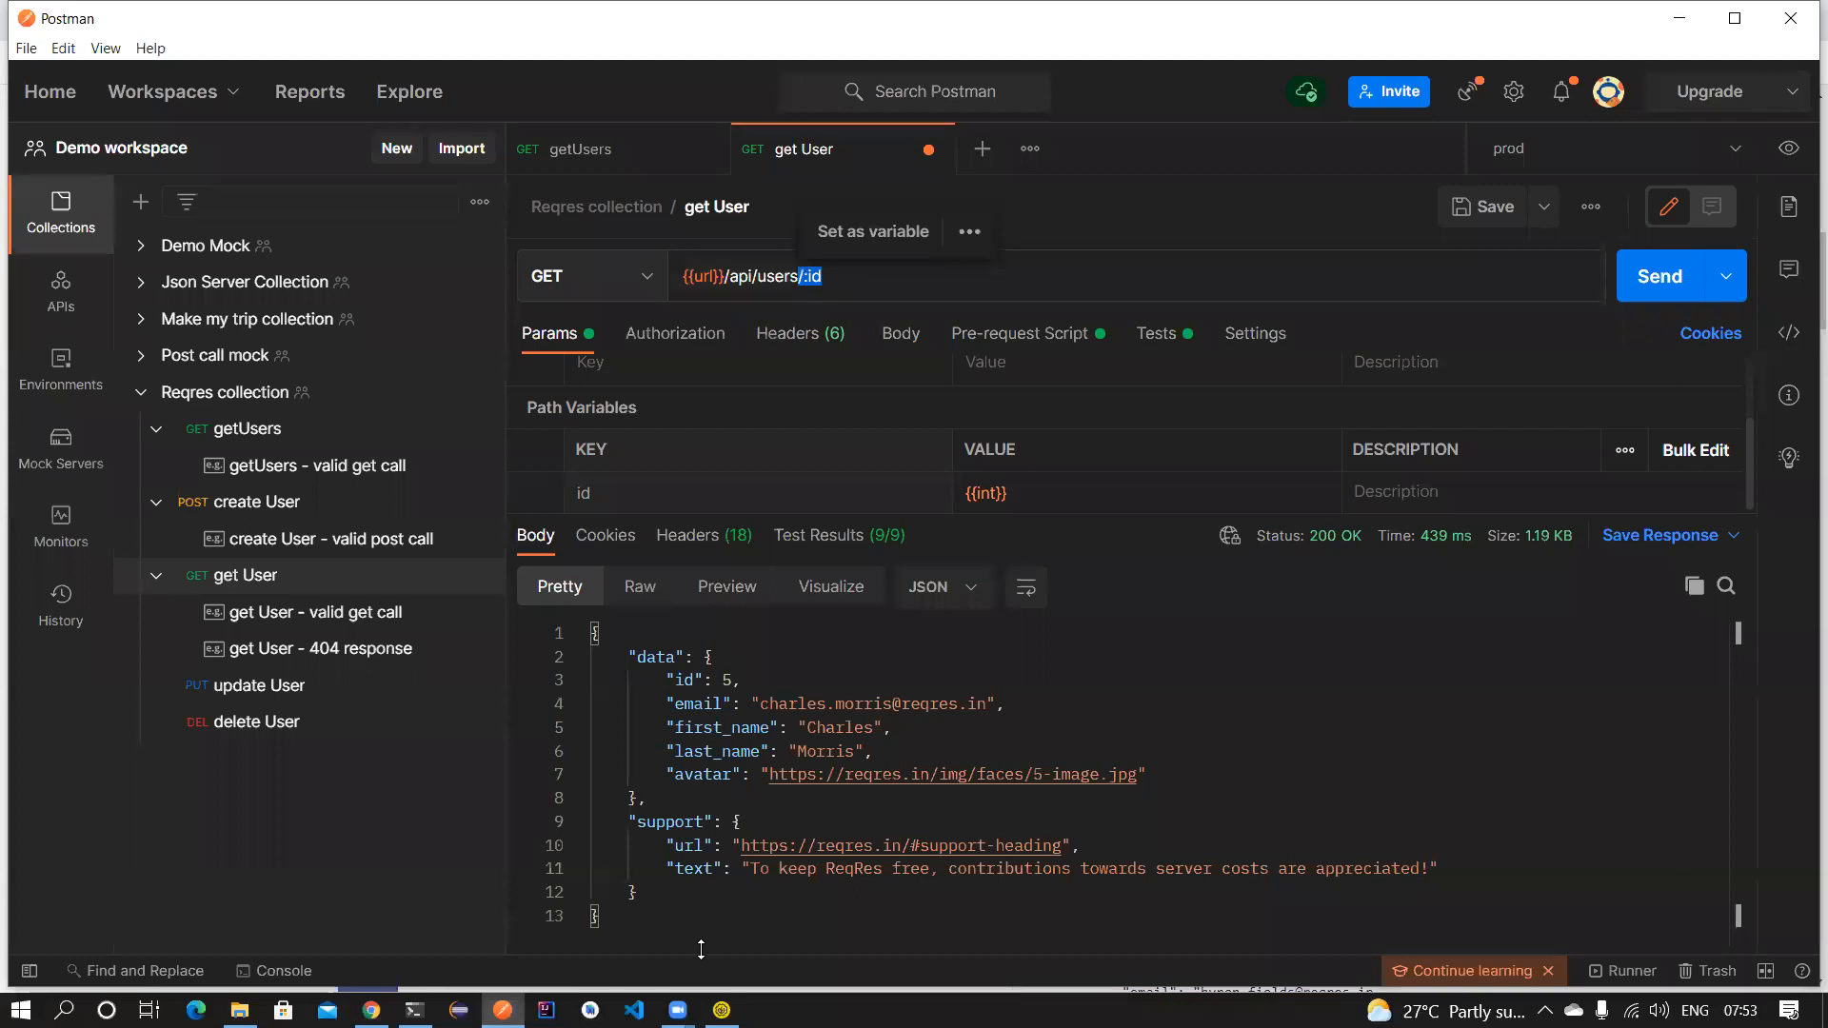
left_click(722, 1010)
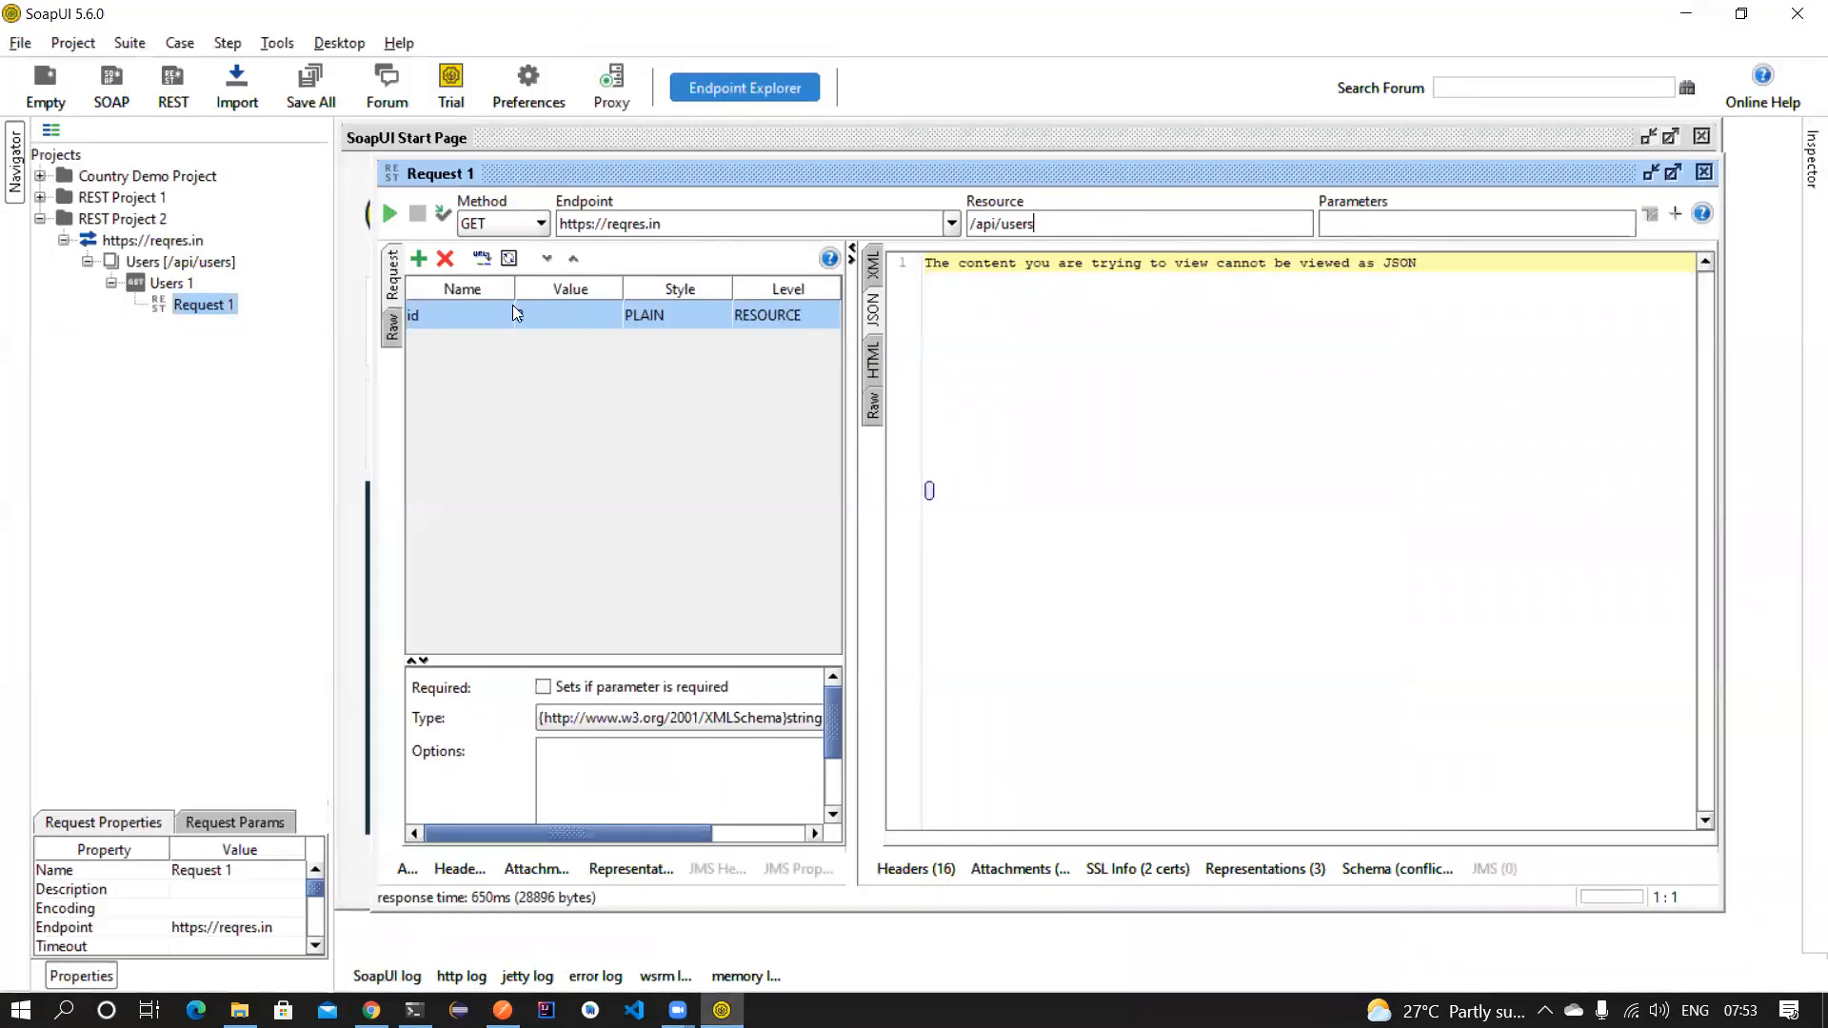
Rename Request 1's id parameter to page, with value 2 and the QUERY style.
double_click(440, 316)
type("page")
left_click(651, 316)
left_click(680, 341)
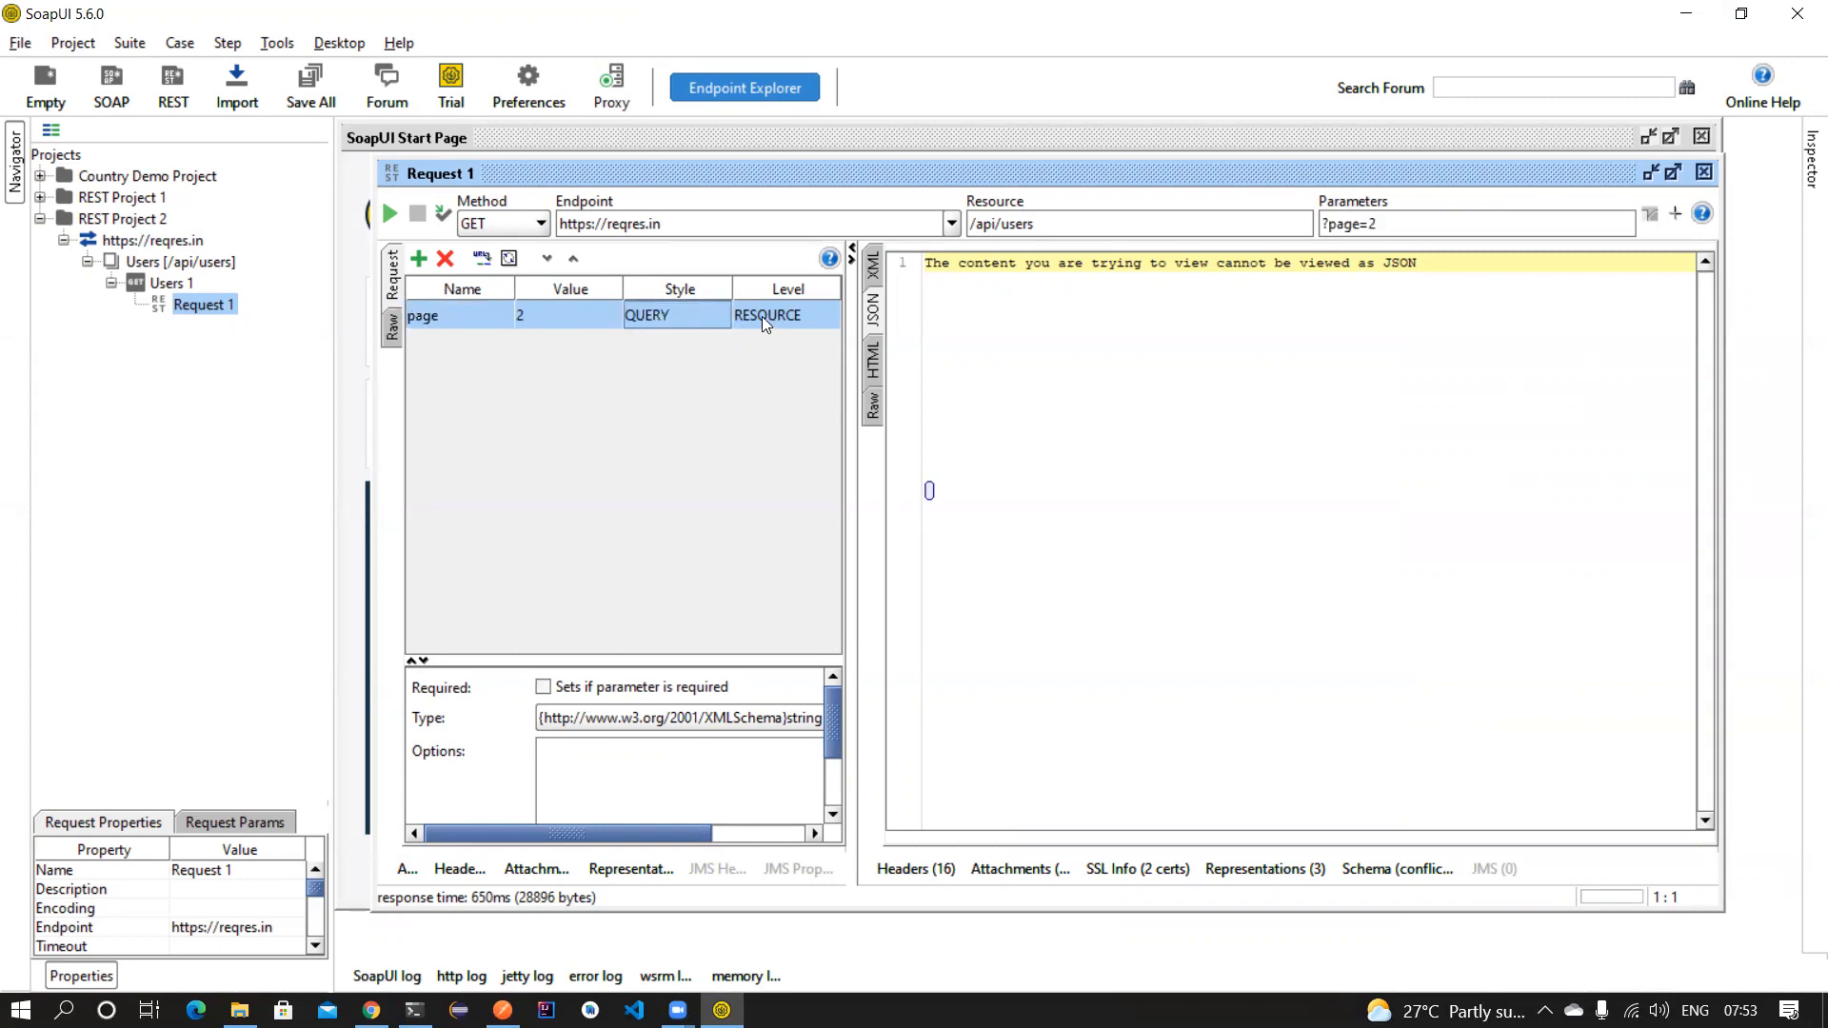
Run Request 1 and review the whole JSON response.
left_click(390, 214)
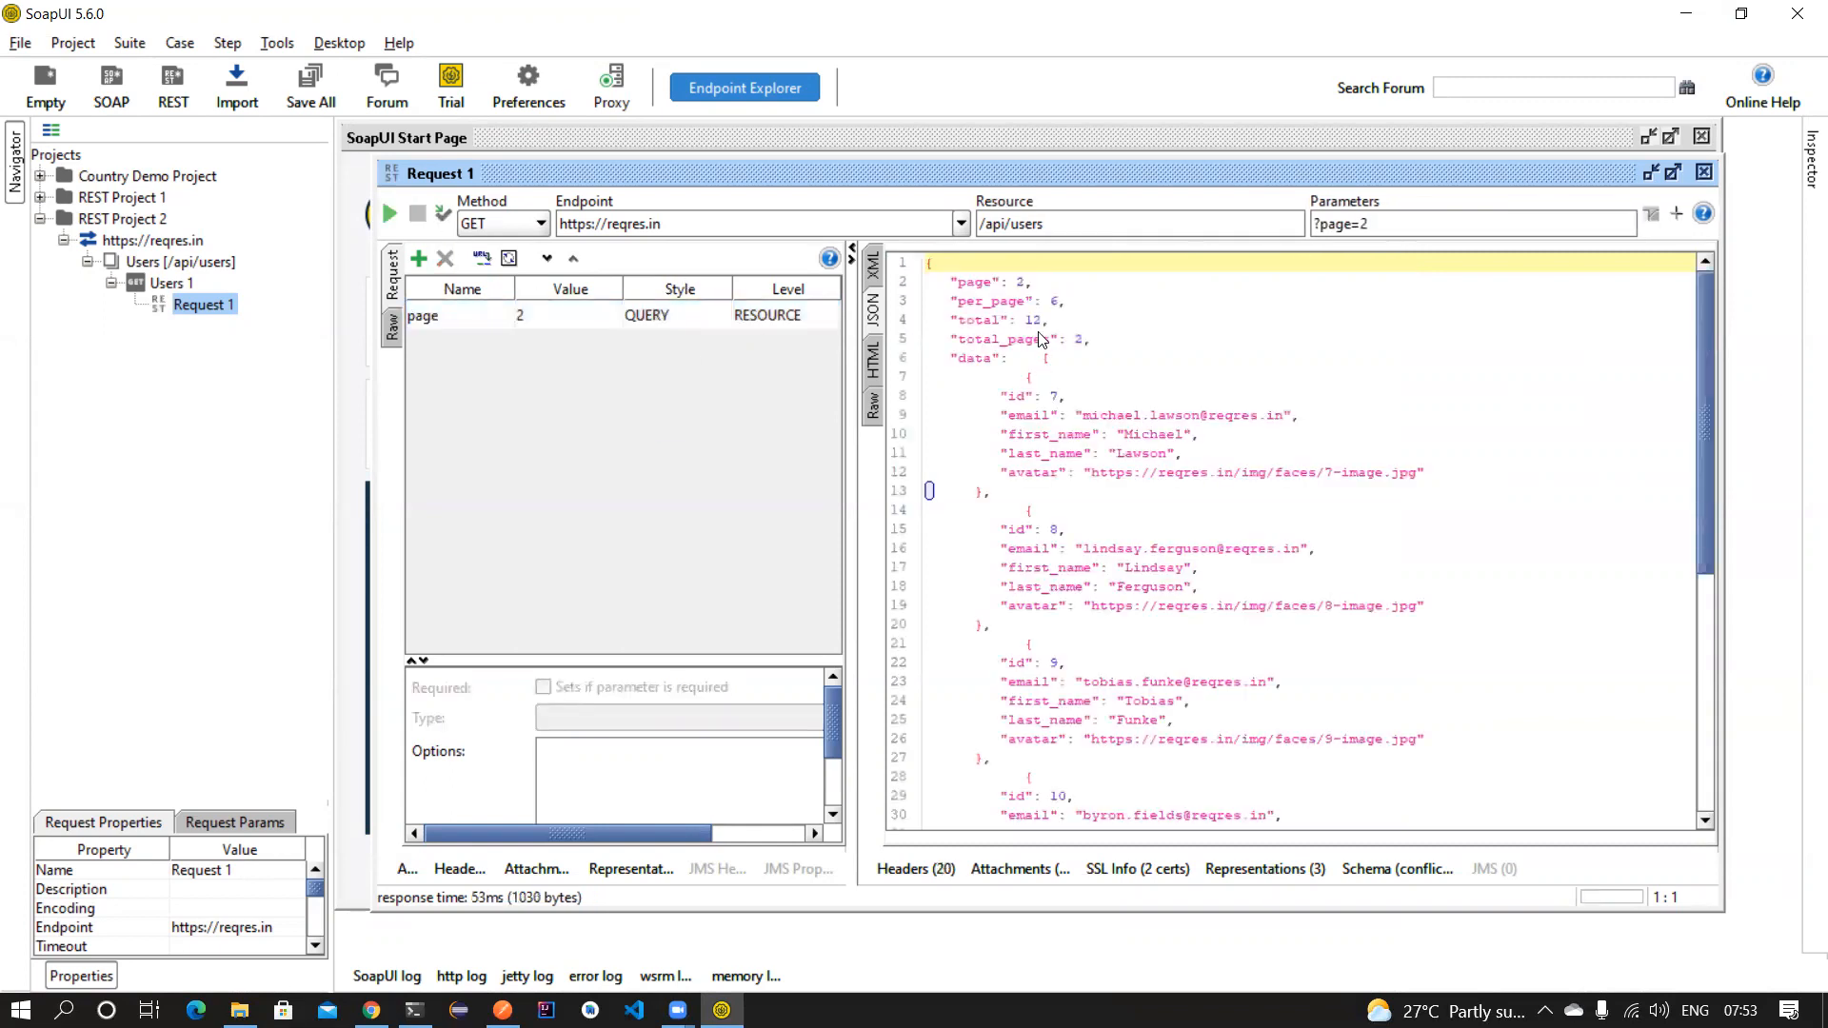
scroll(1045, 424, "down", 7)
scroll(1043, 424, "down", 2)
scroll(1039, 422, "up", 10)
Switch to Postman, view the request headers of get User, and enlarge the request area.
left_click(503, 1009)
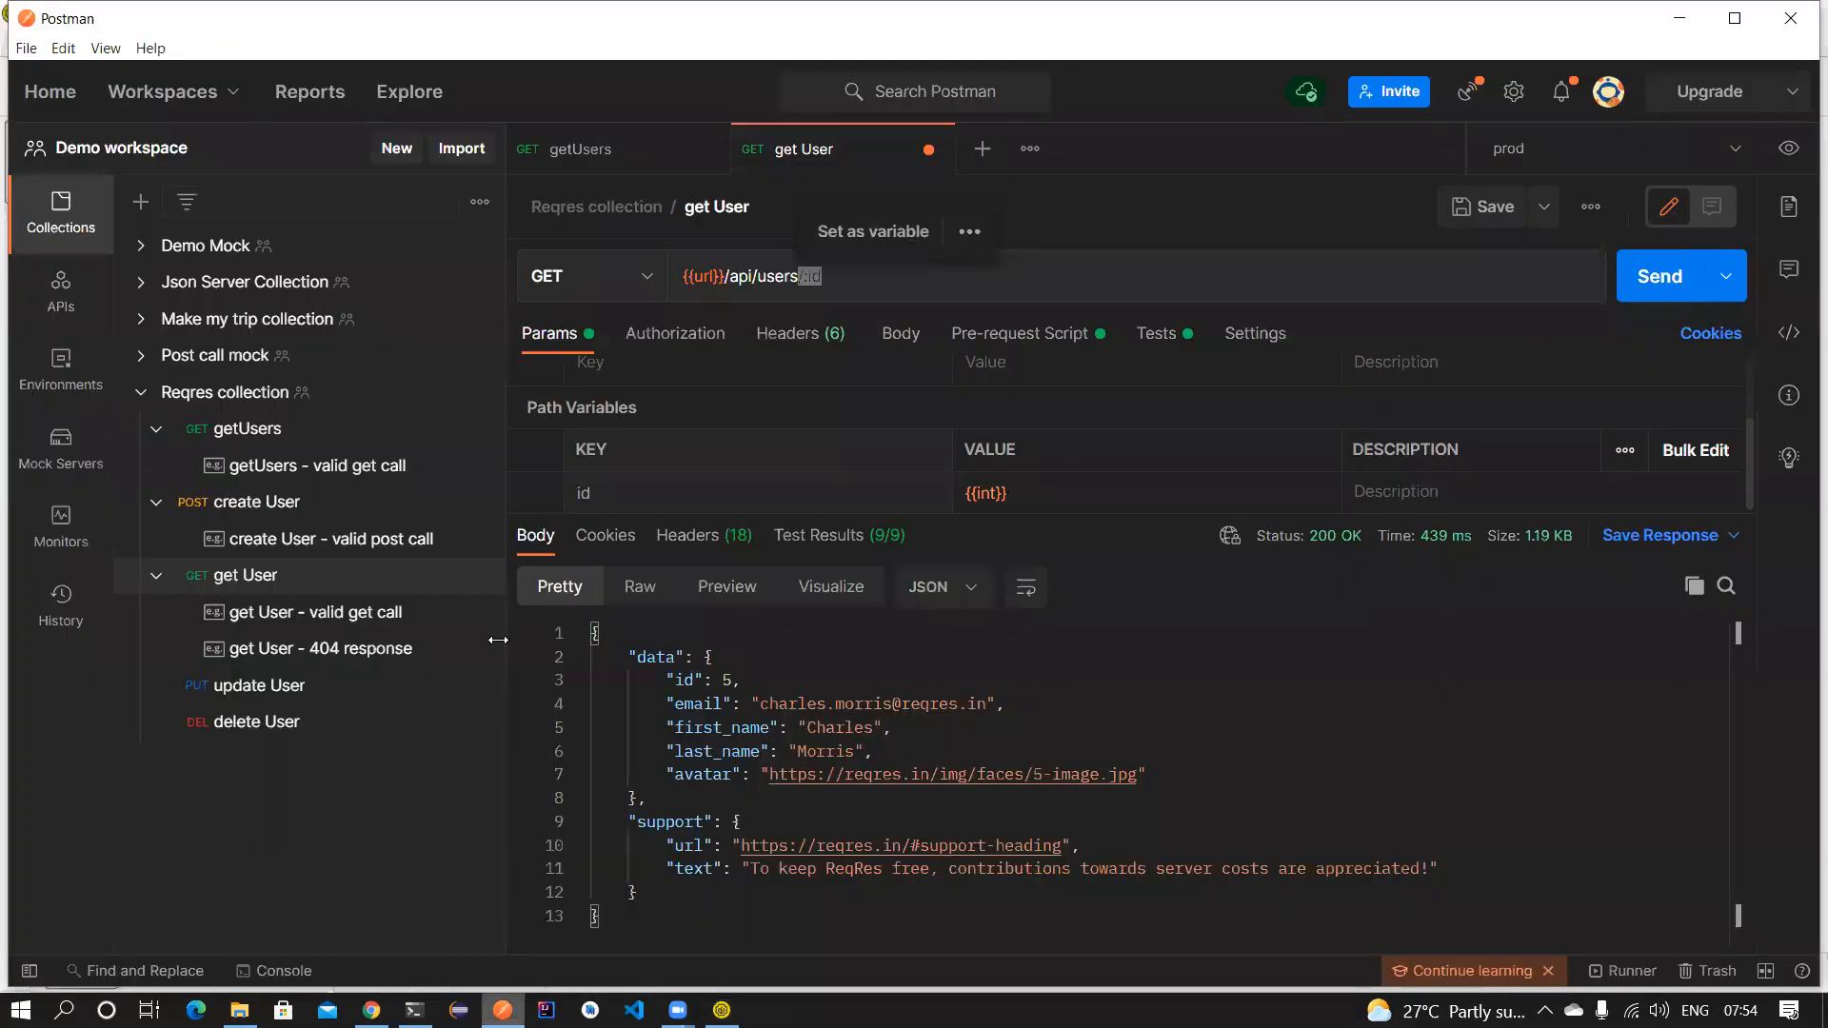
left_click(696, 345)
left_click(776, 338)
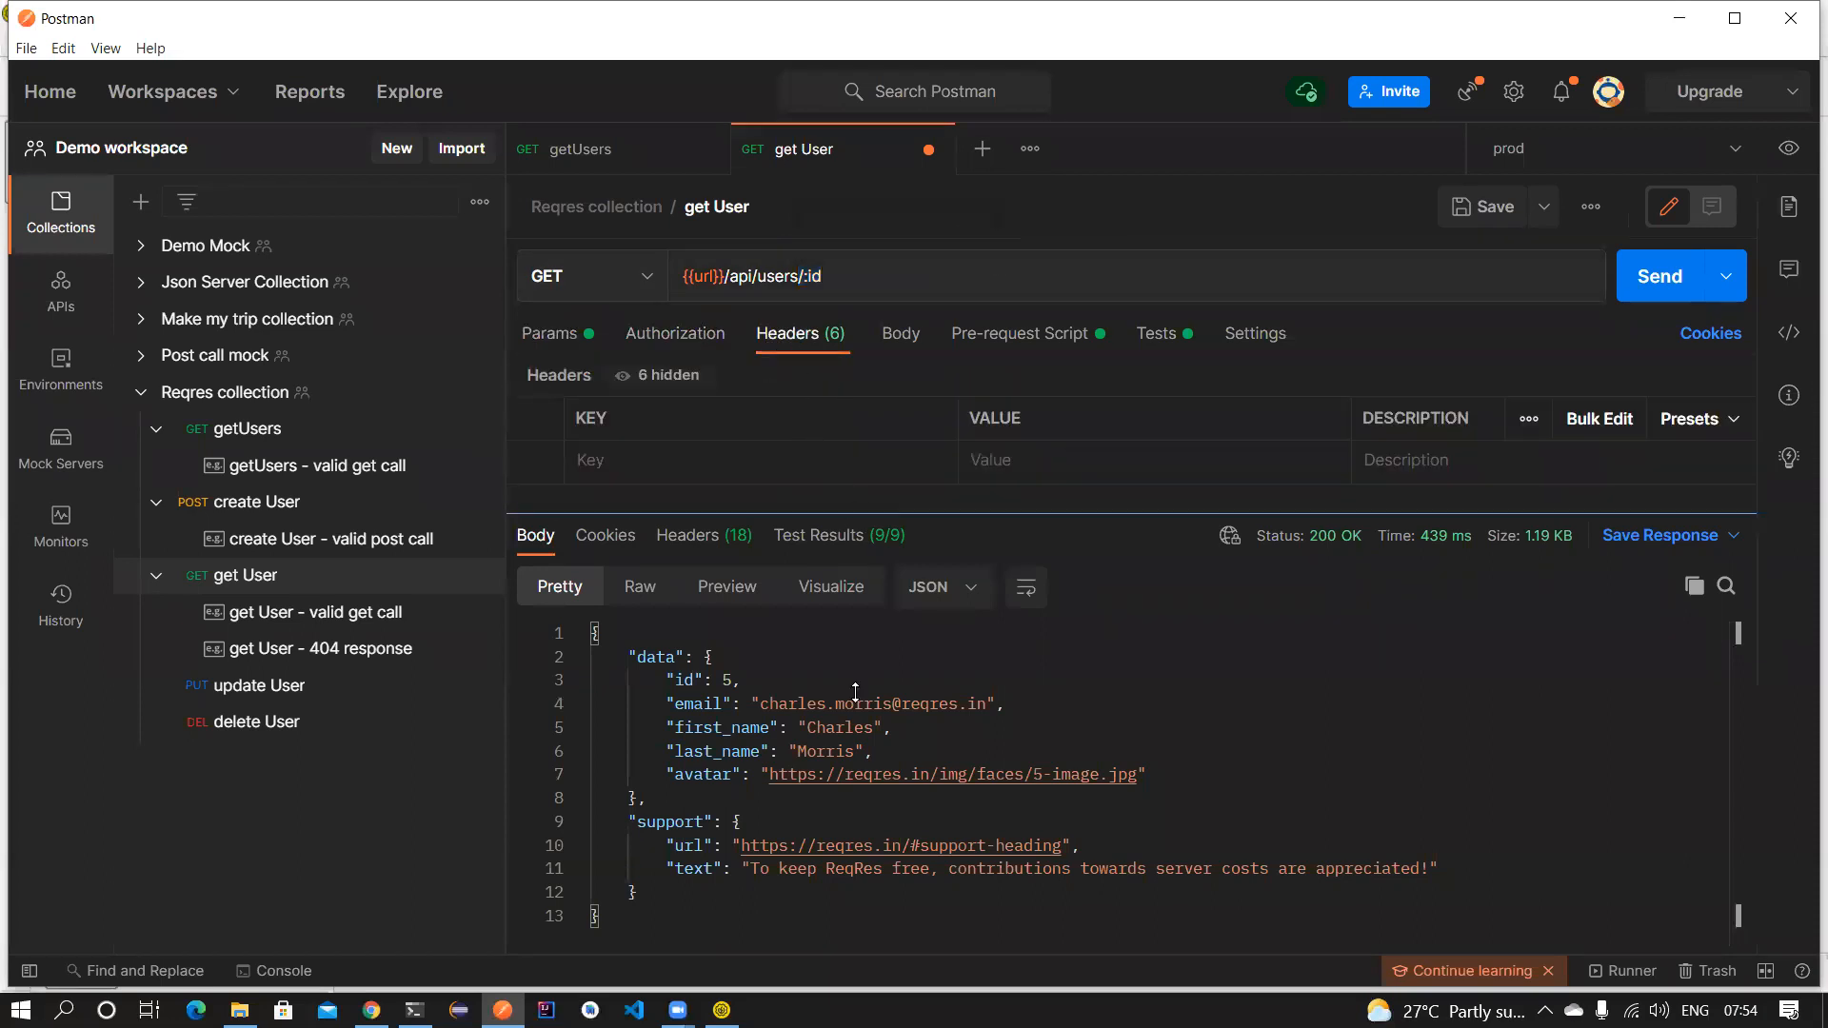
left_click_drag(855, 514, 854, 710)
Return to SoapUI, add an accept parameter with value application/json and the HEADER style, and rerun Request 1.
left_click(721, 1010)
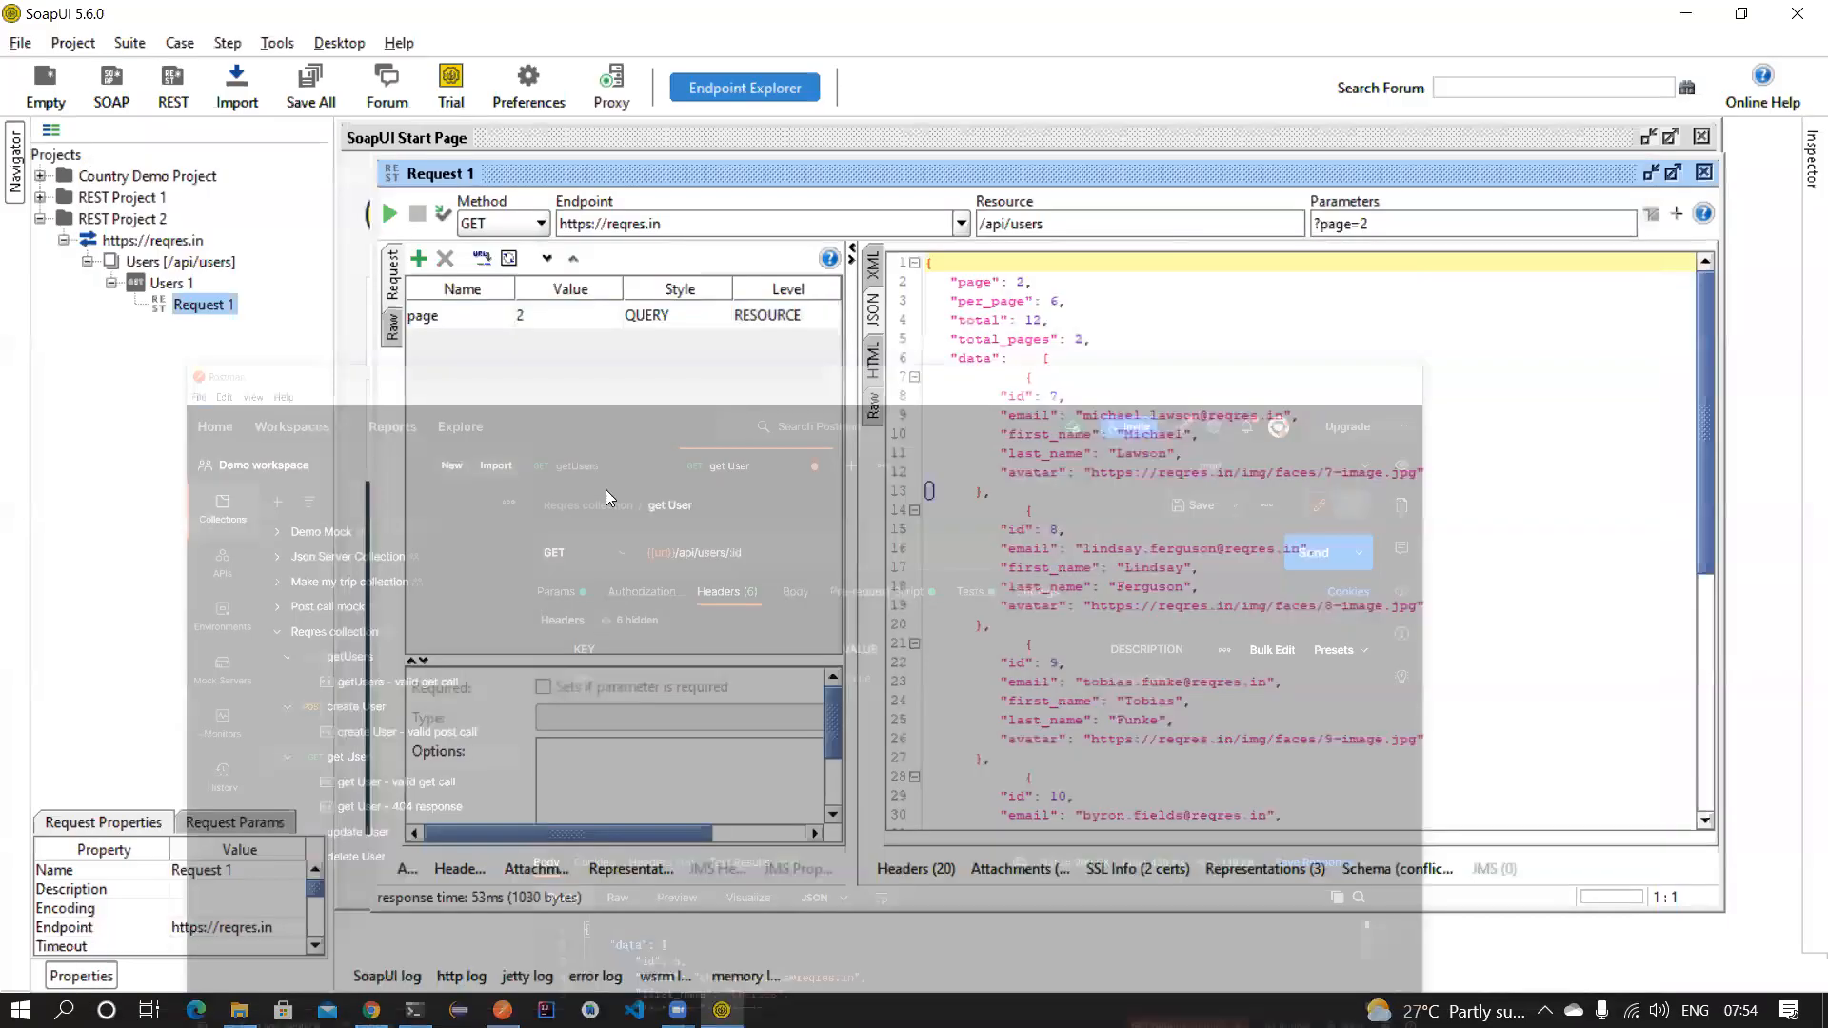
left_click(419, 259)
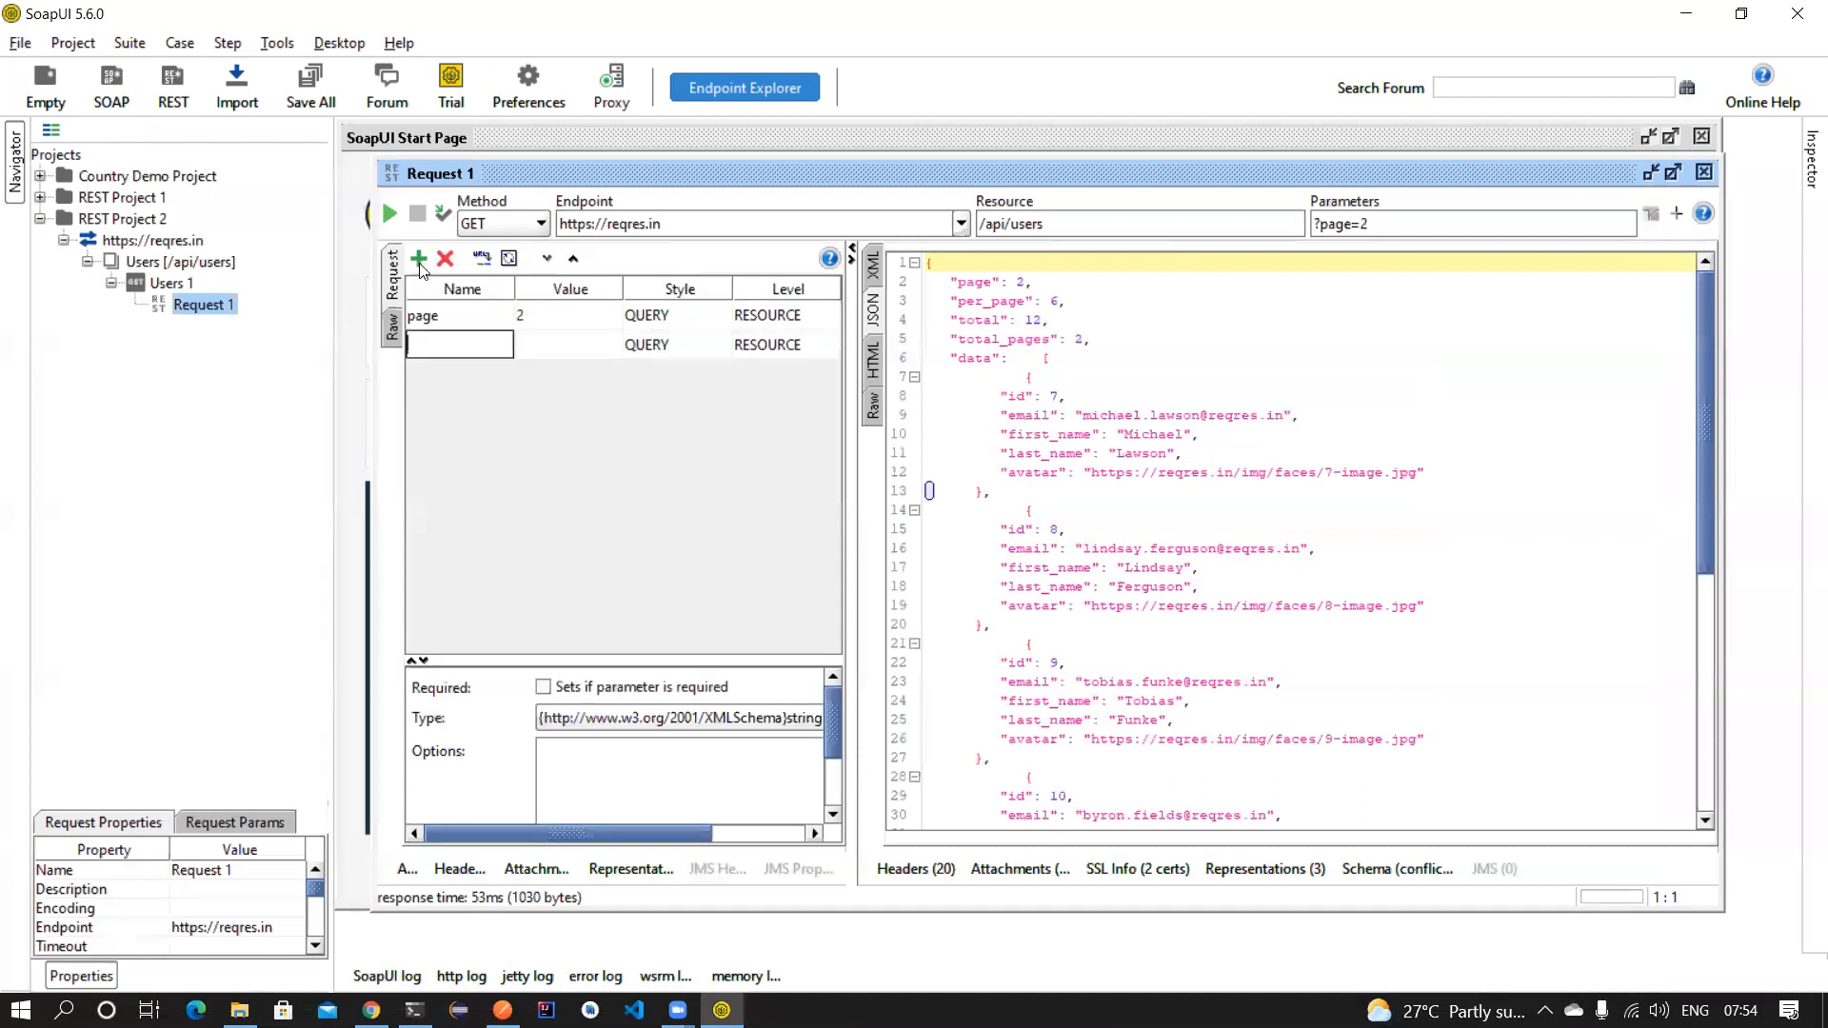
left_click(663, 342)
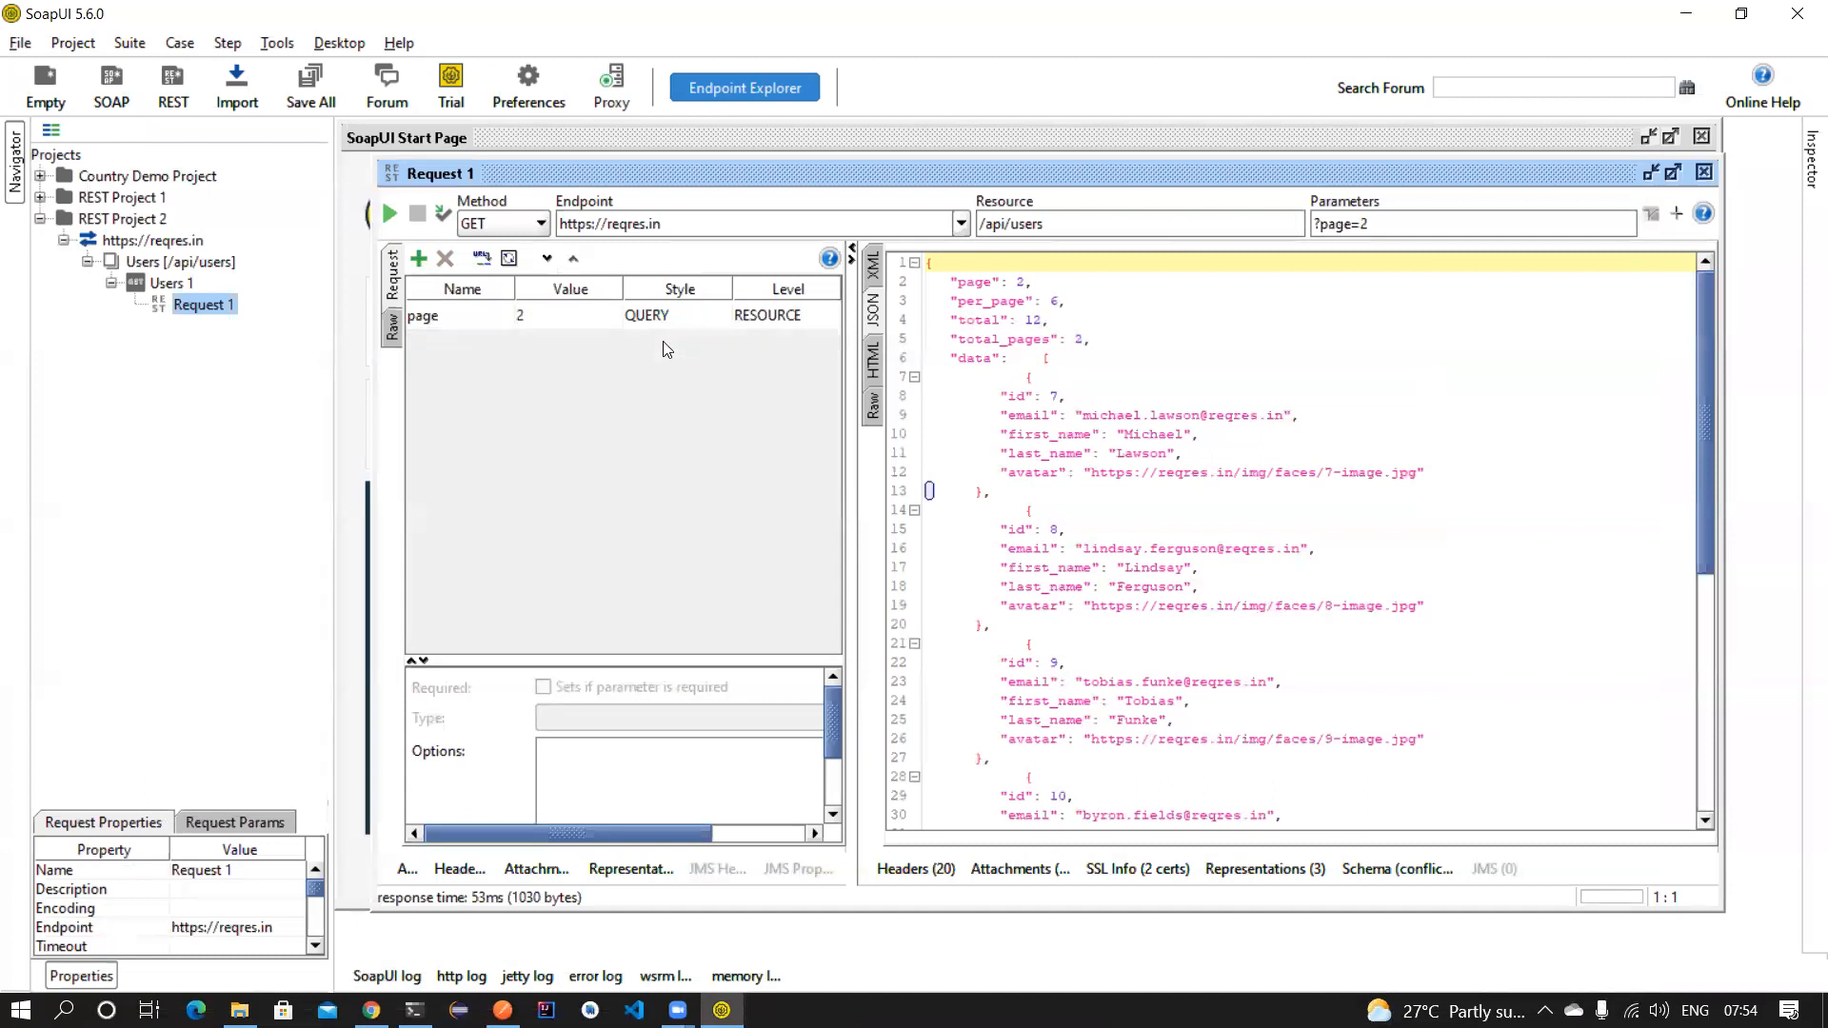
left_click(419, 259)
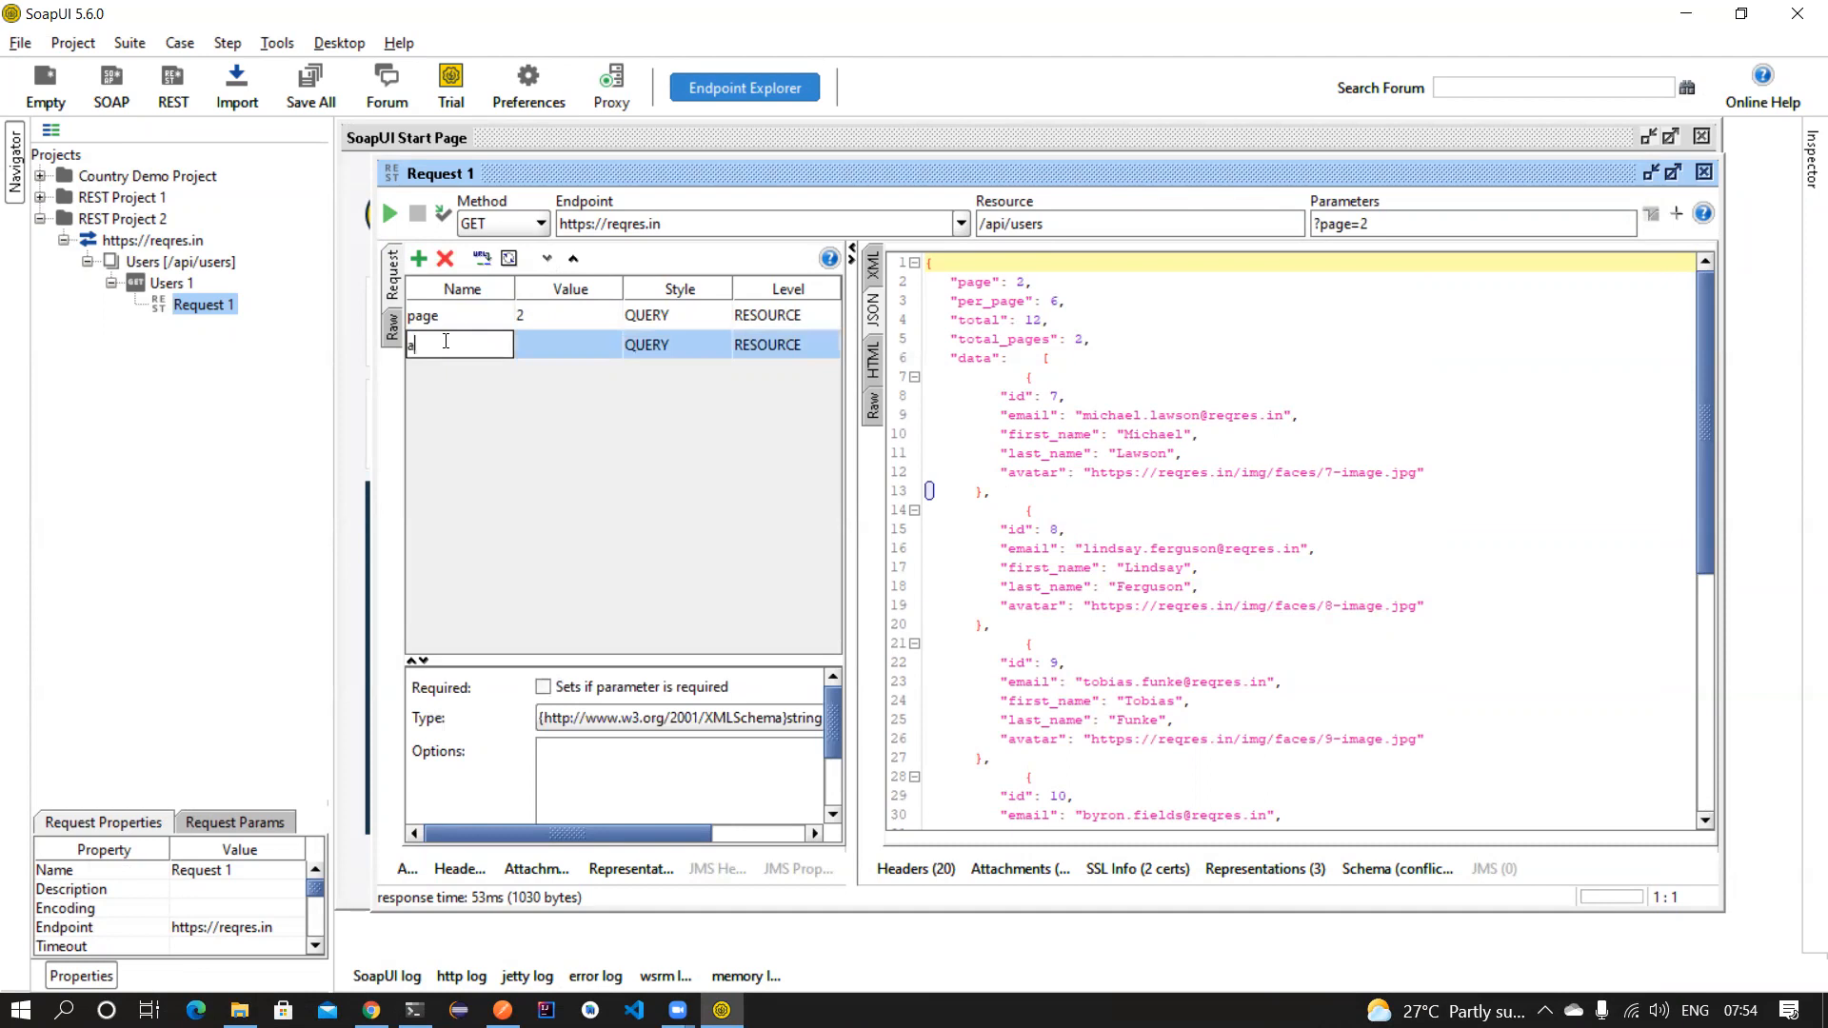
left_click(566, 338)
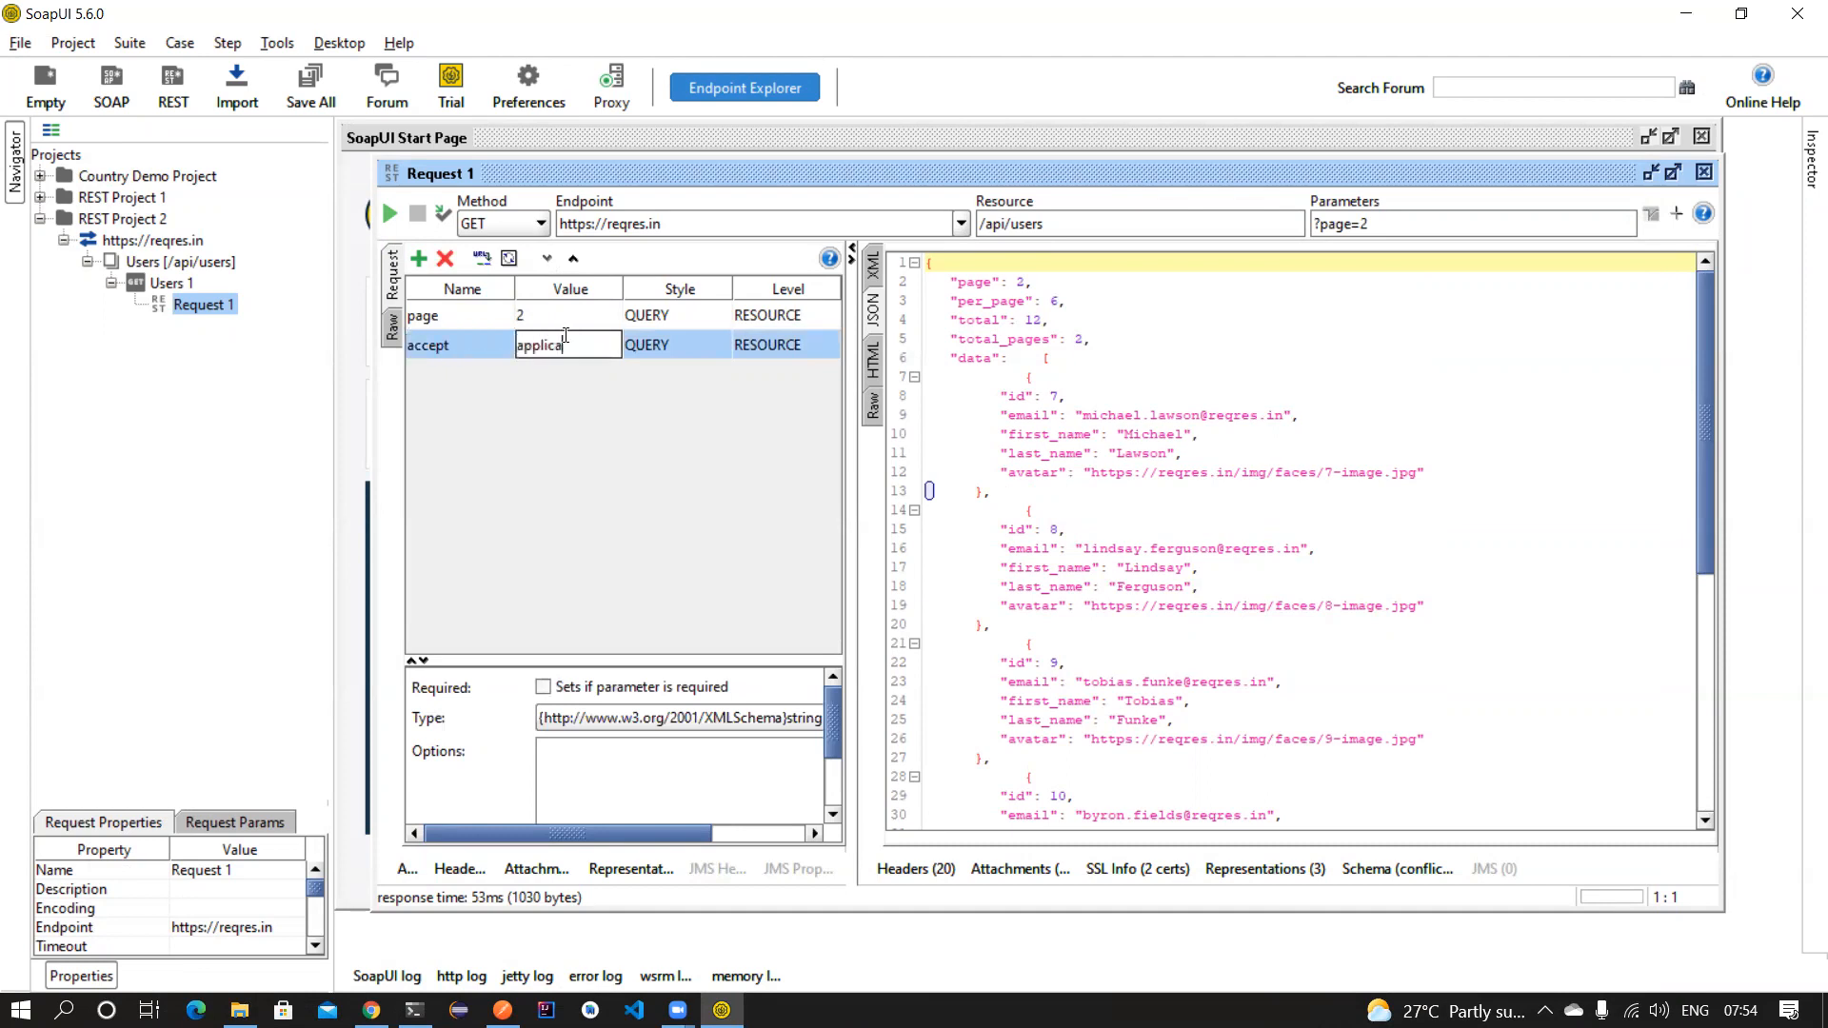
type("application/json")
left_click(681, 345)
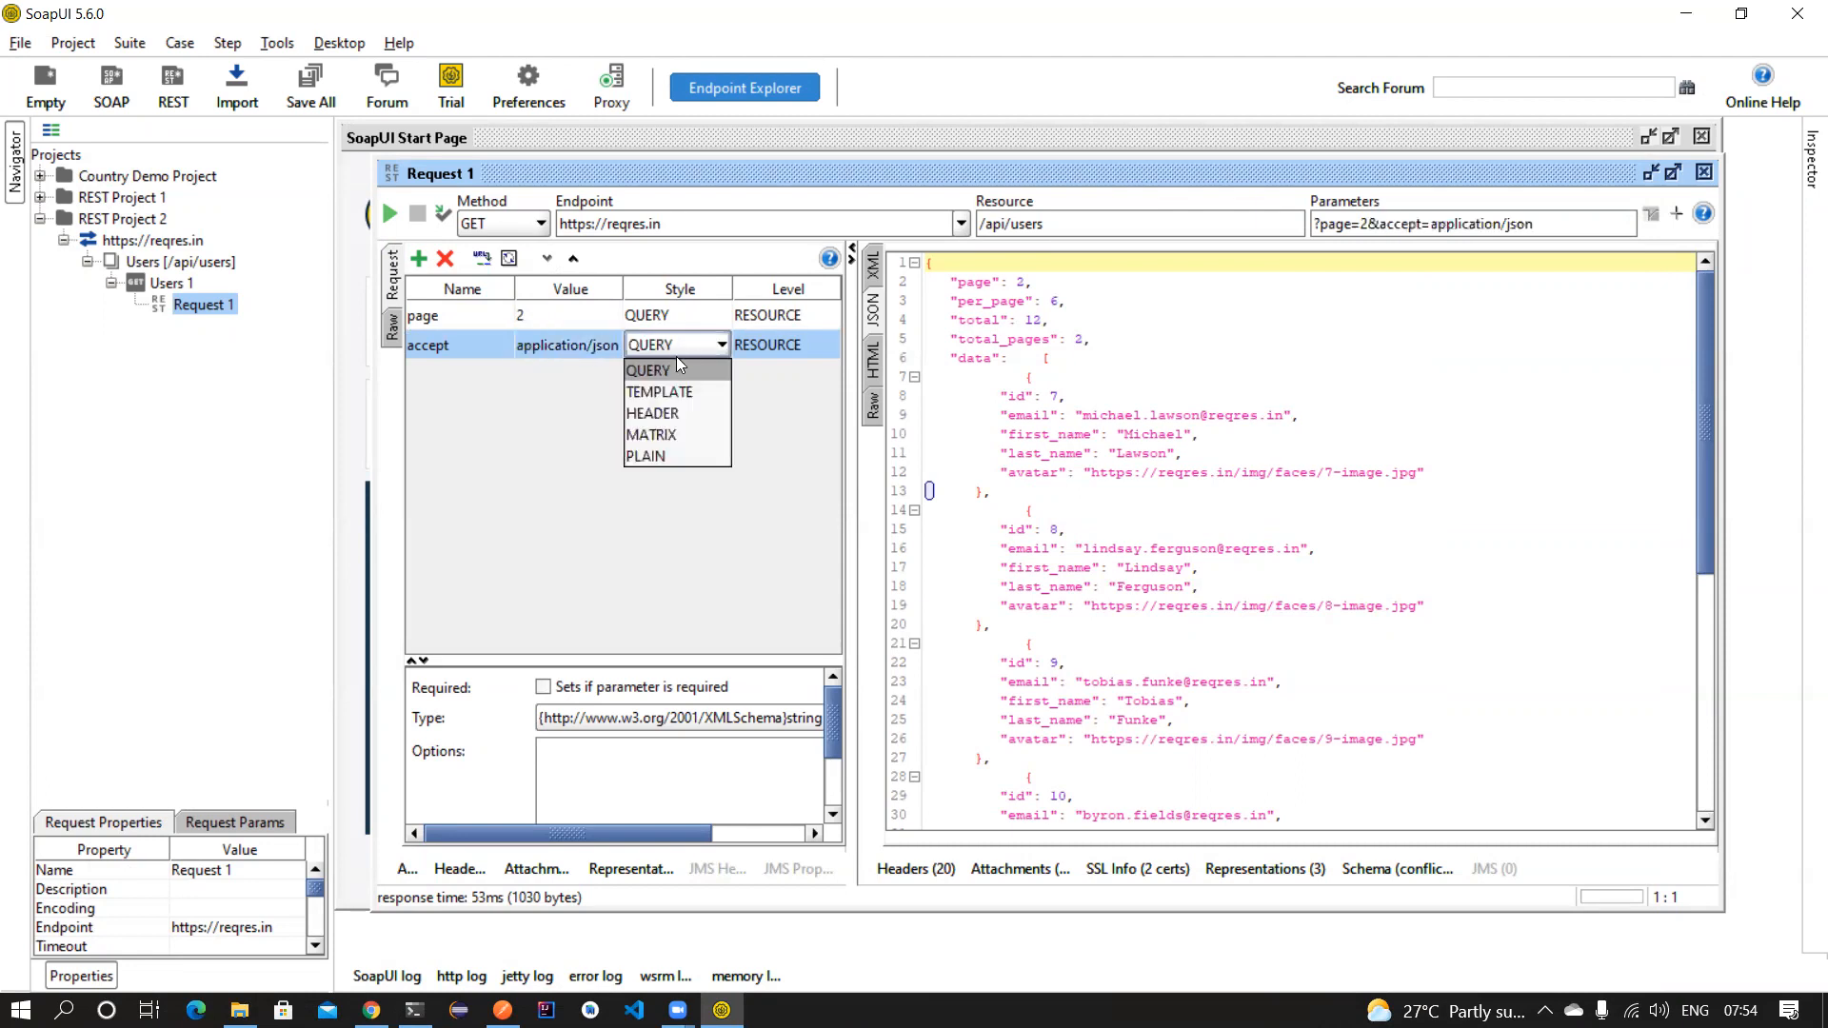
left_click(678, 415)
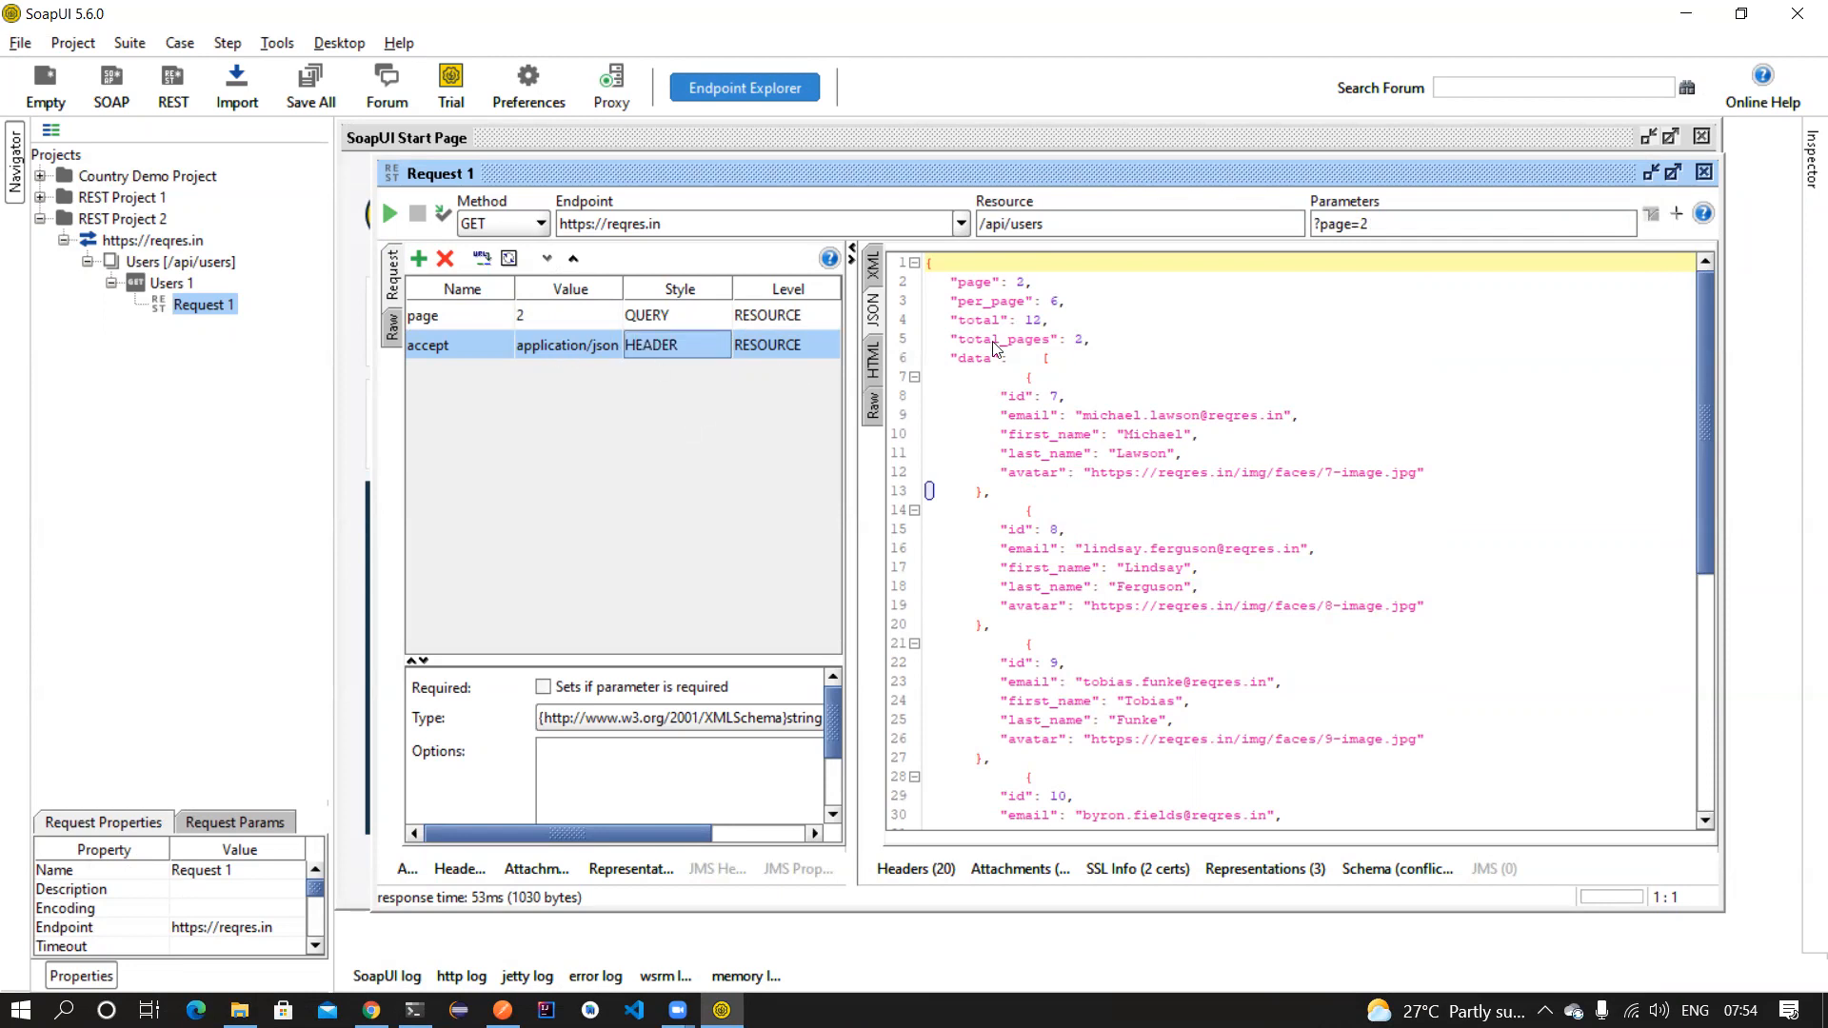
left_click(473, 225)
left_click(391, 215)
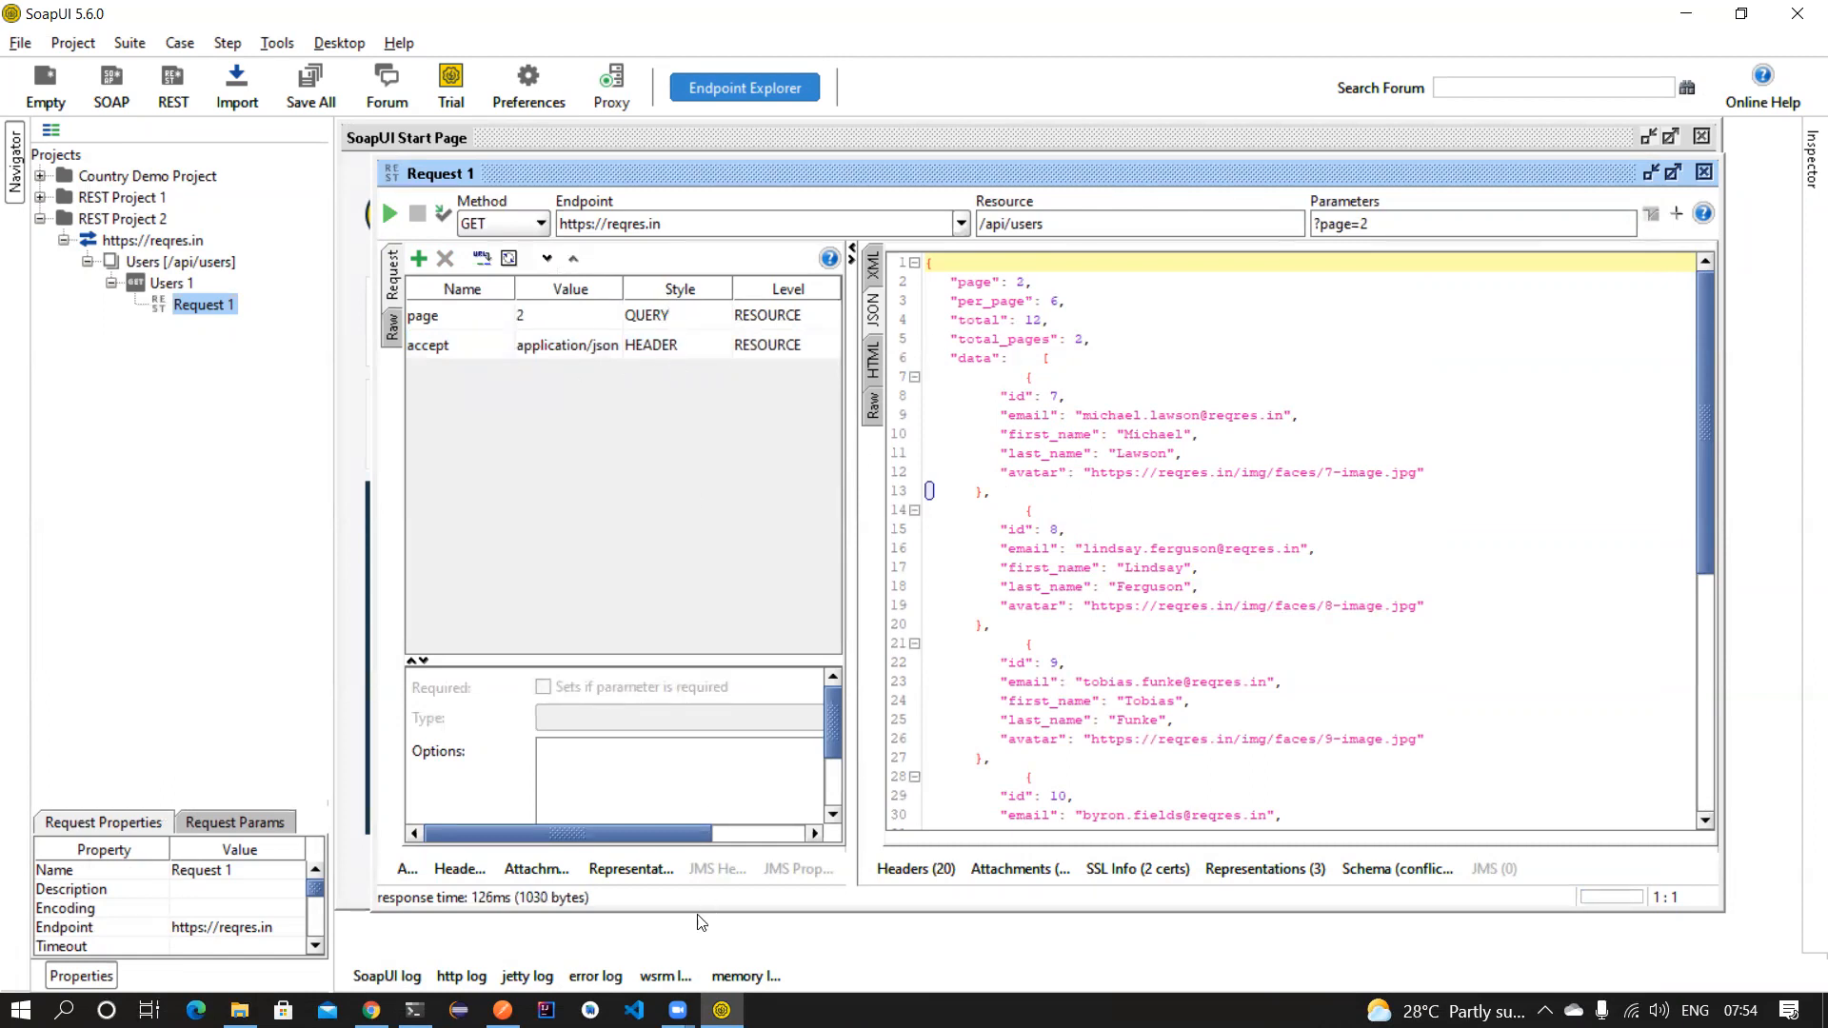
Compare with the separate parameters and headers sections of get User in Postman, and return to SoapUI.
left_click(502, 1009)
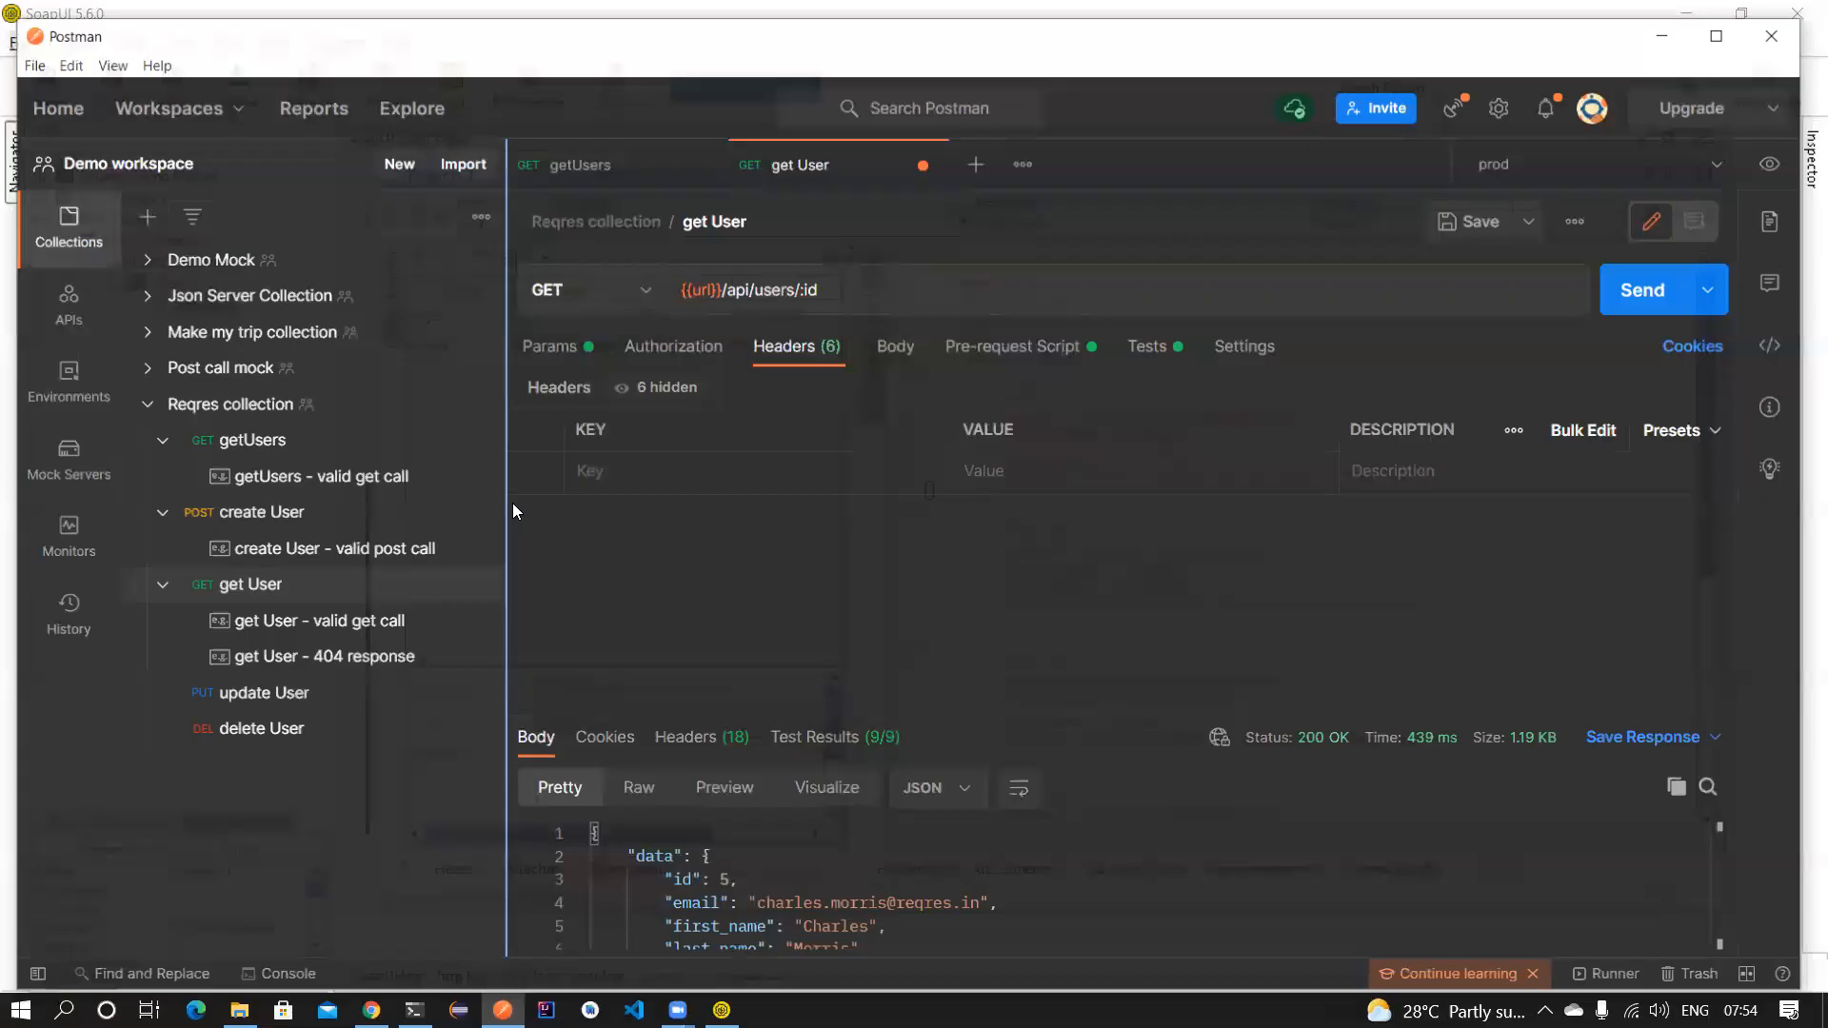
left_click(567, 342)
left_click(798, 331)
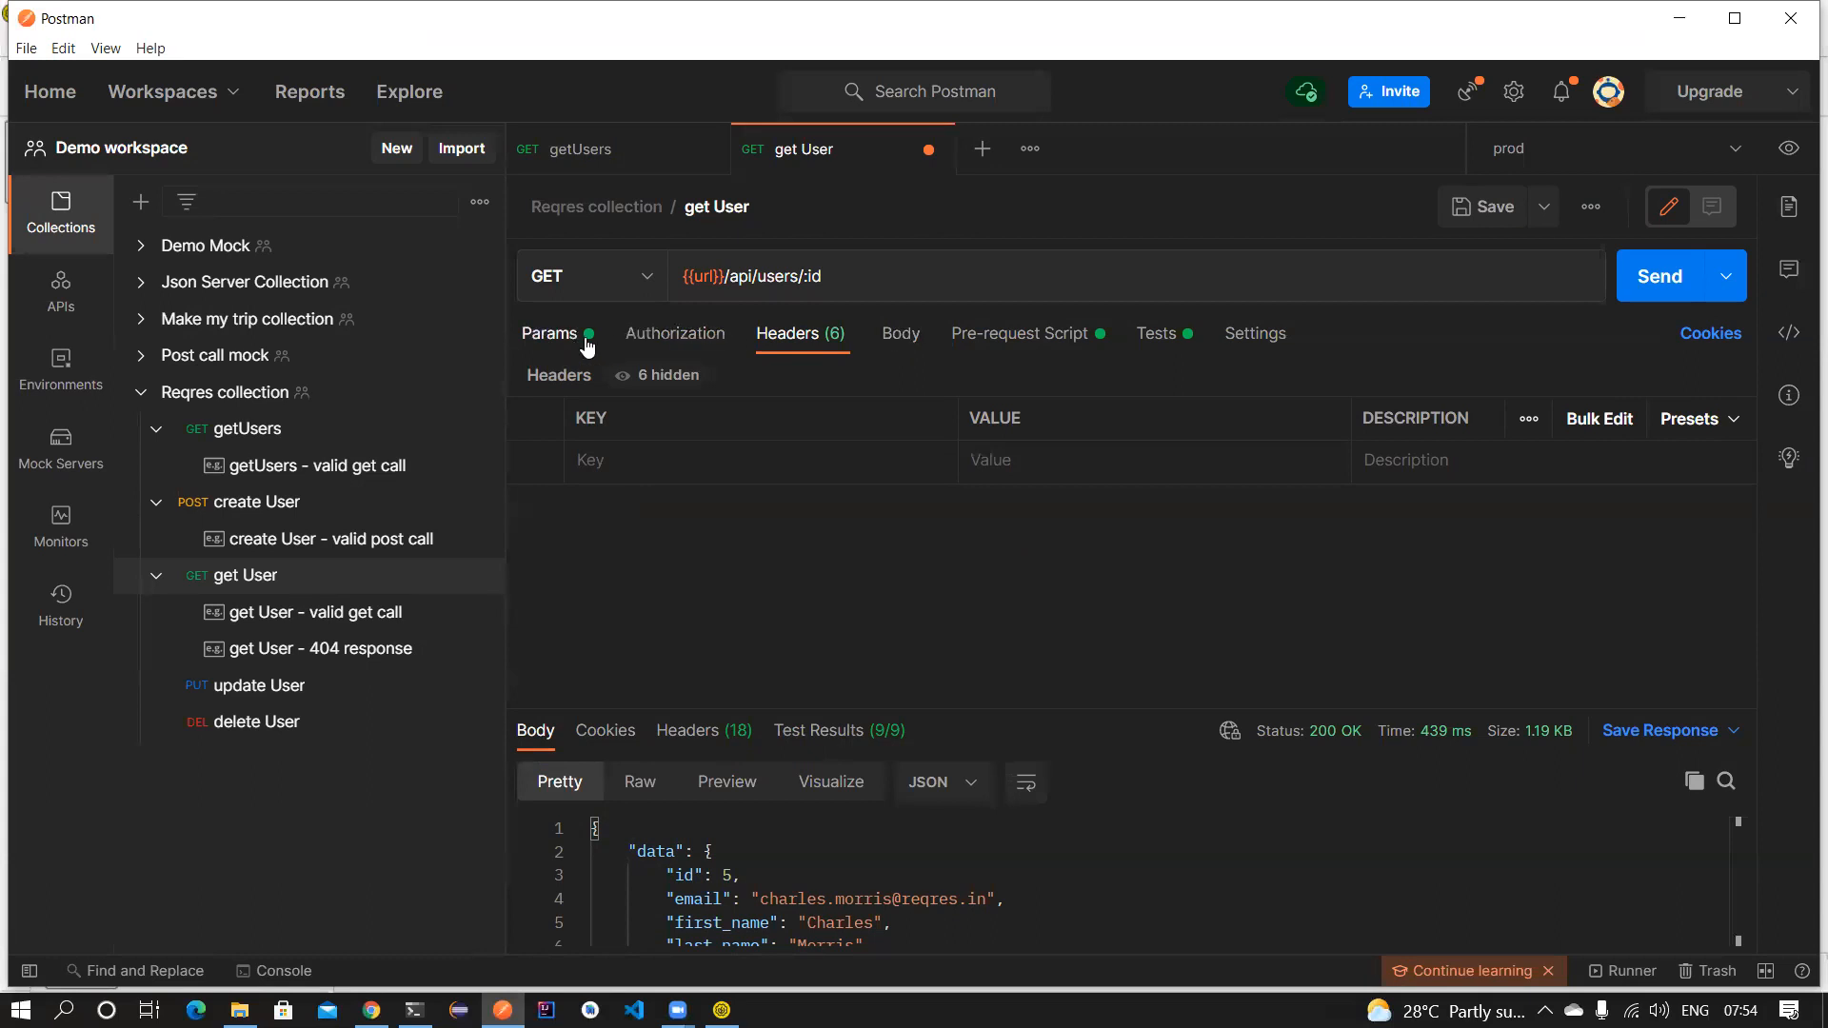
key("alt+Tab")
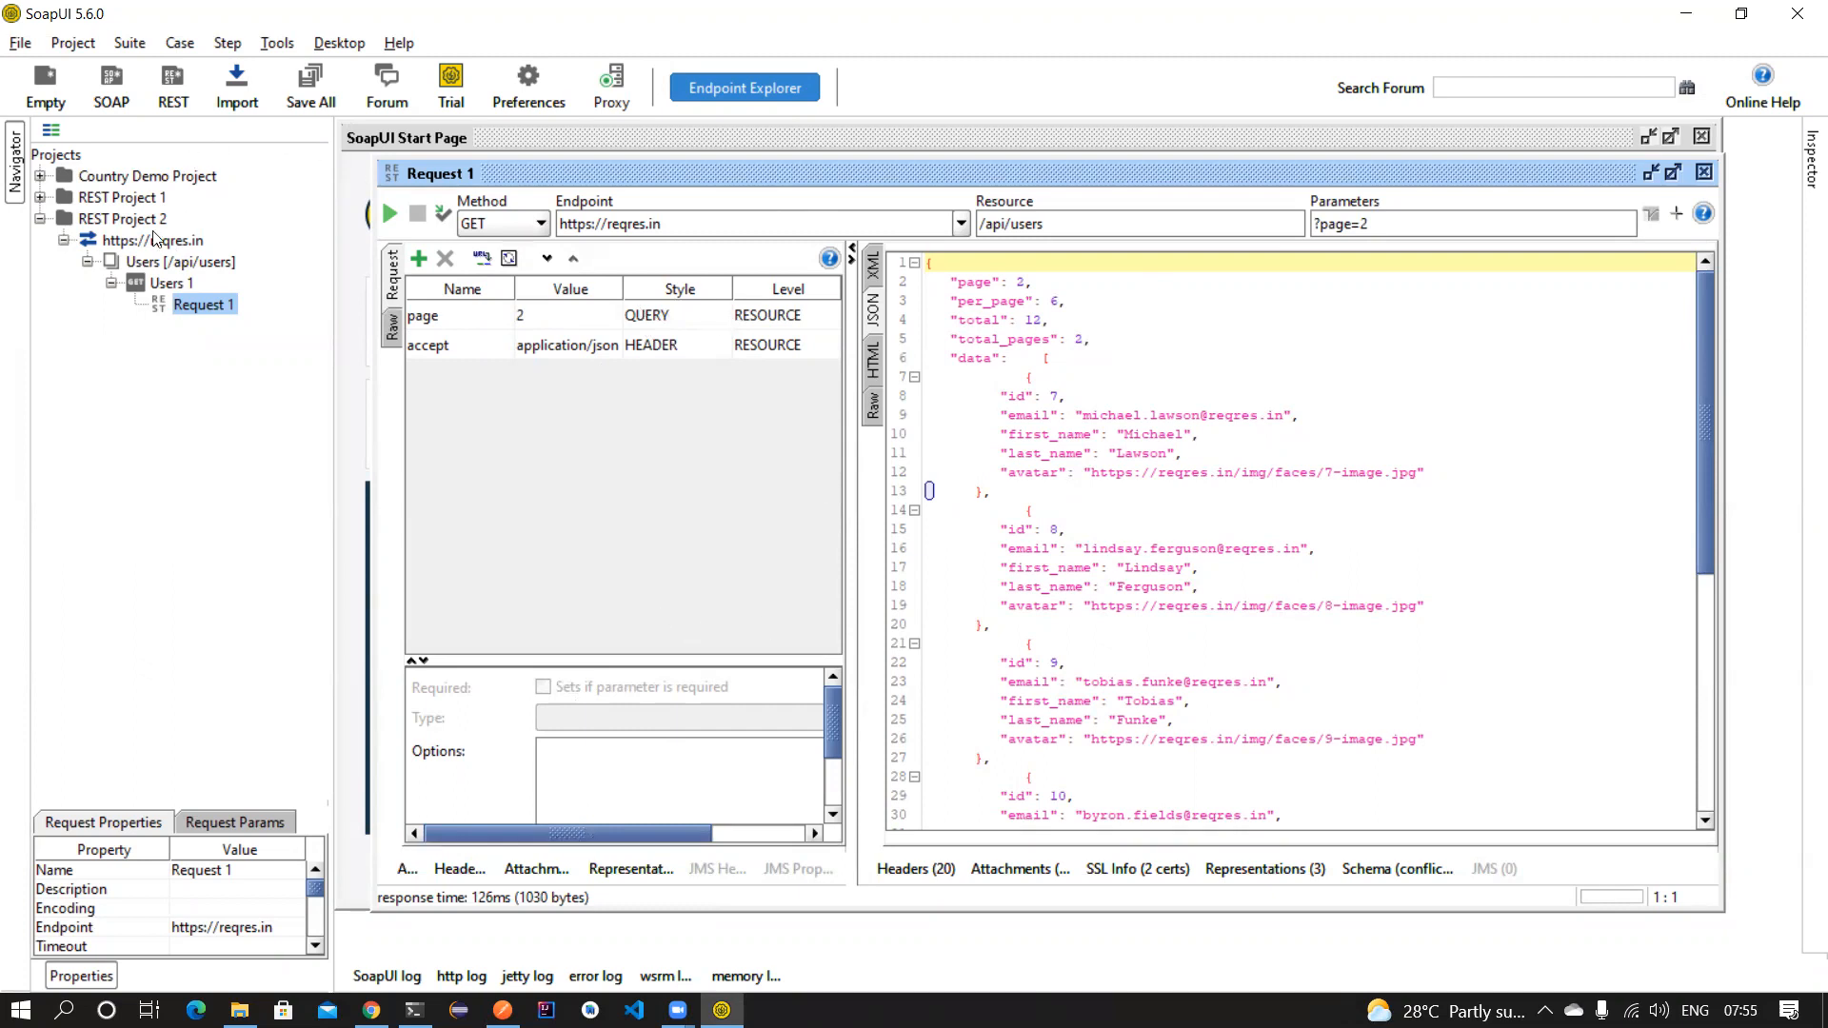
Add Request 1 to a new TestCase 1 in a new TestSuite 1, naming the test step Users 1 - Request 1.
right_click(199, 305)
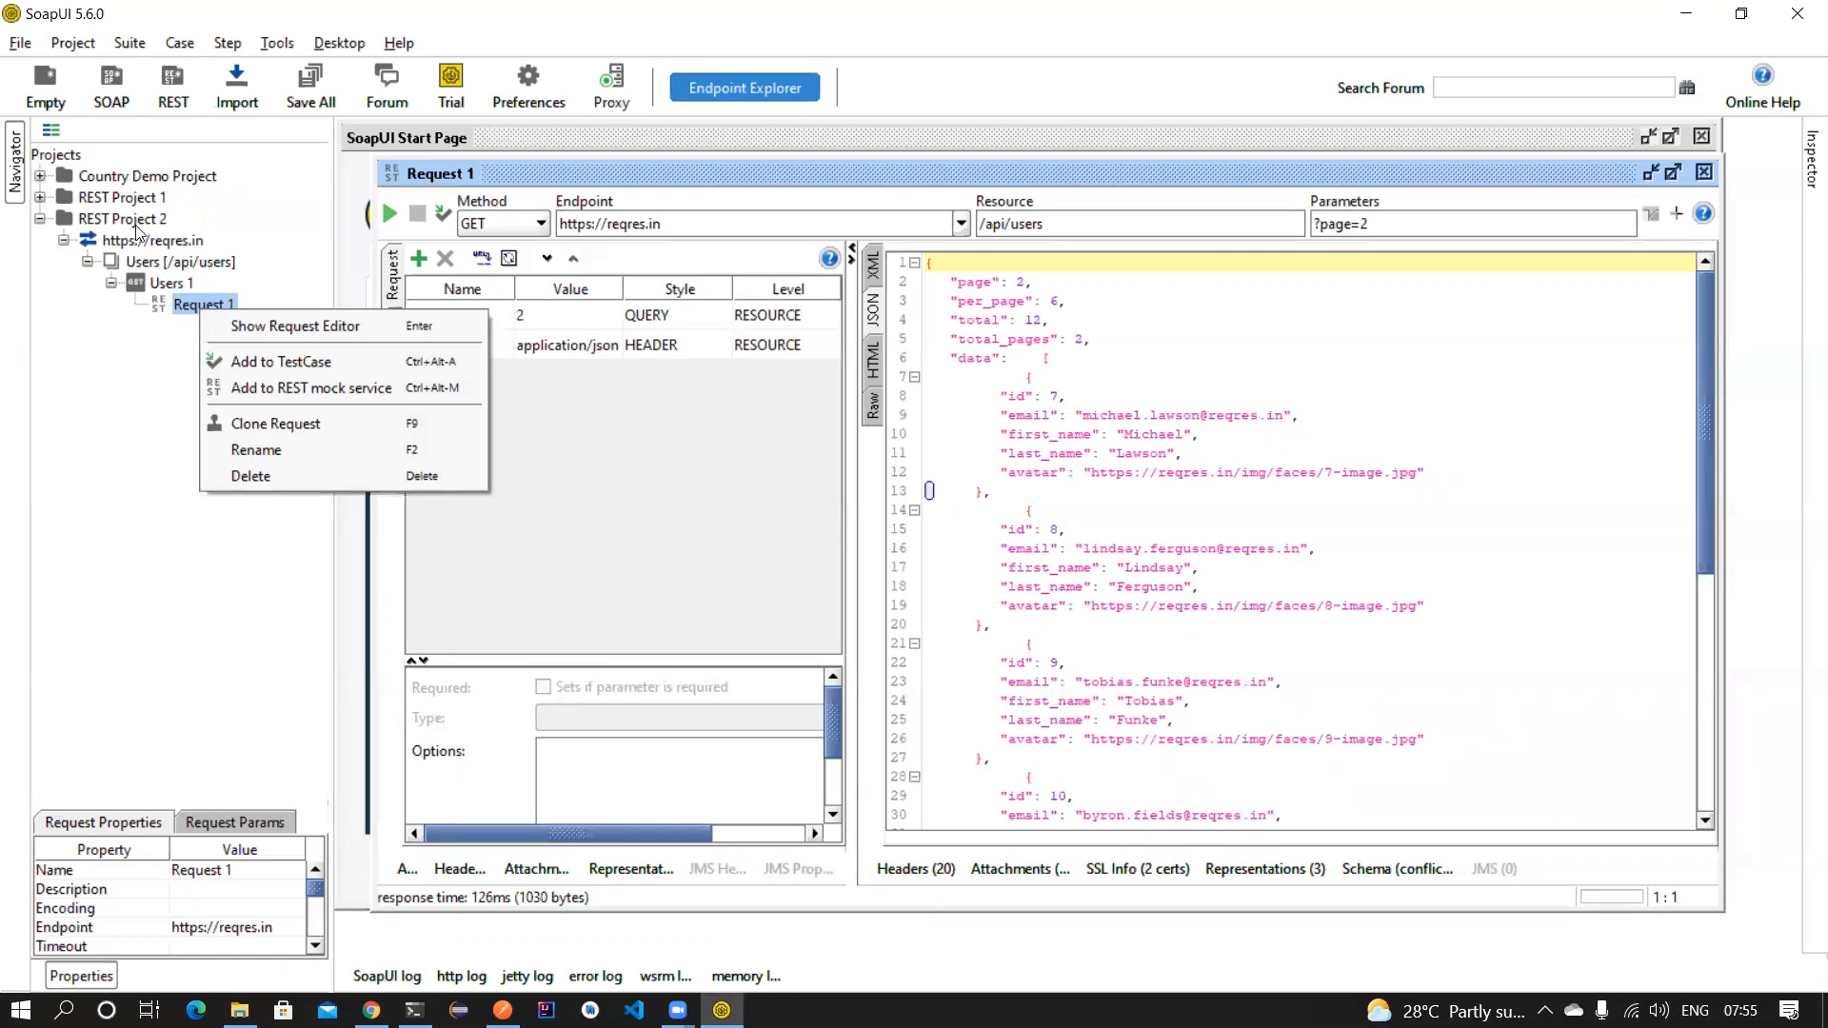
left_click(272, 360)
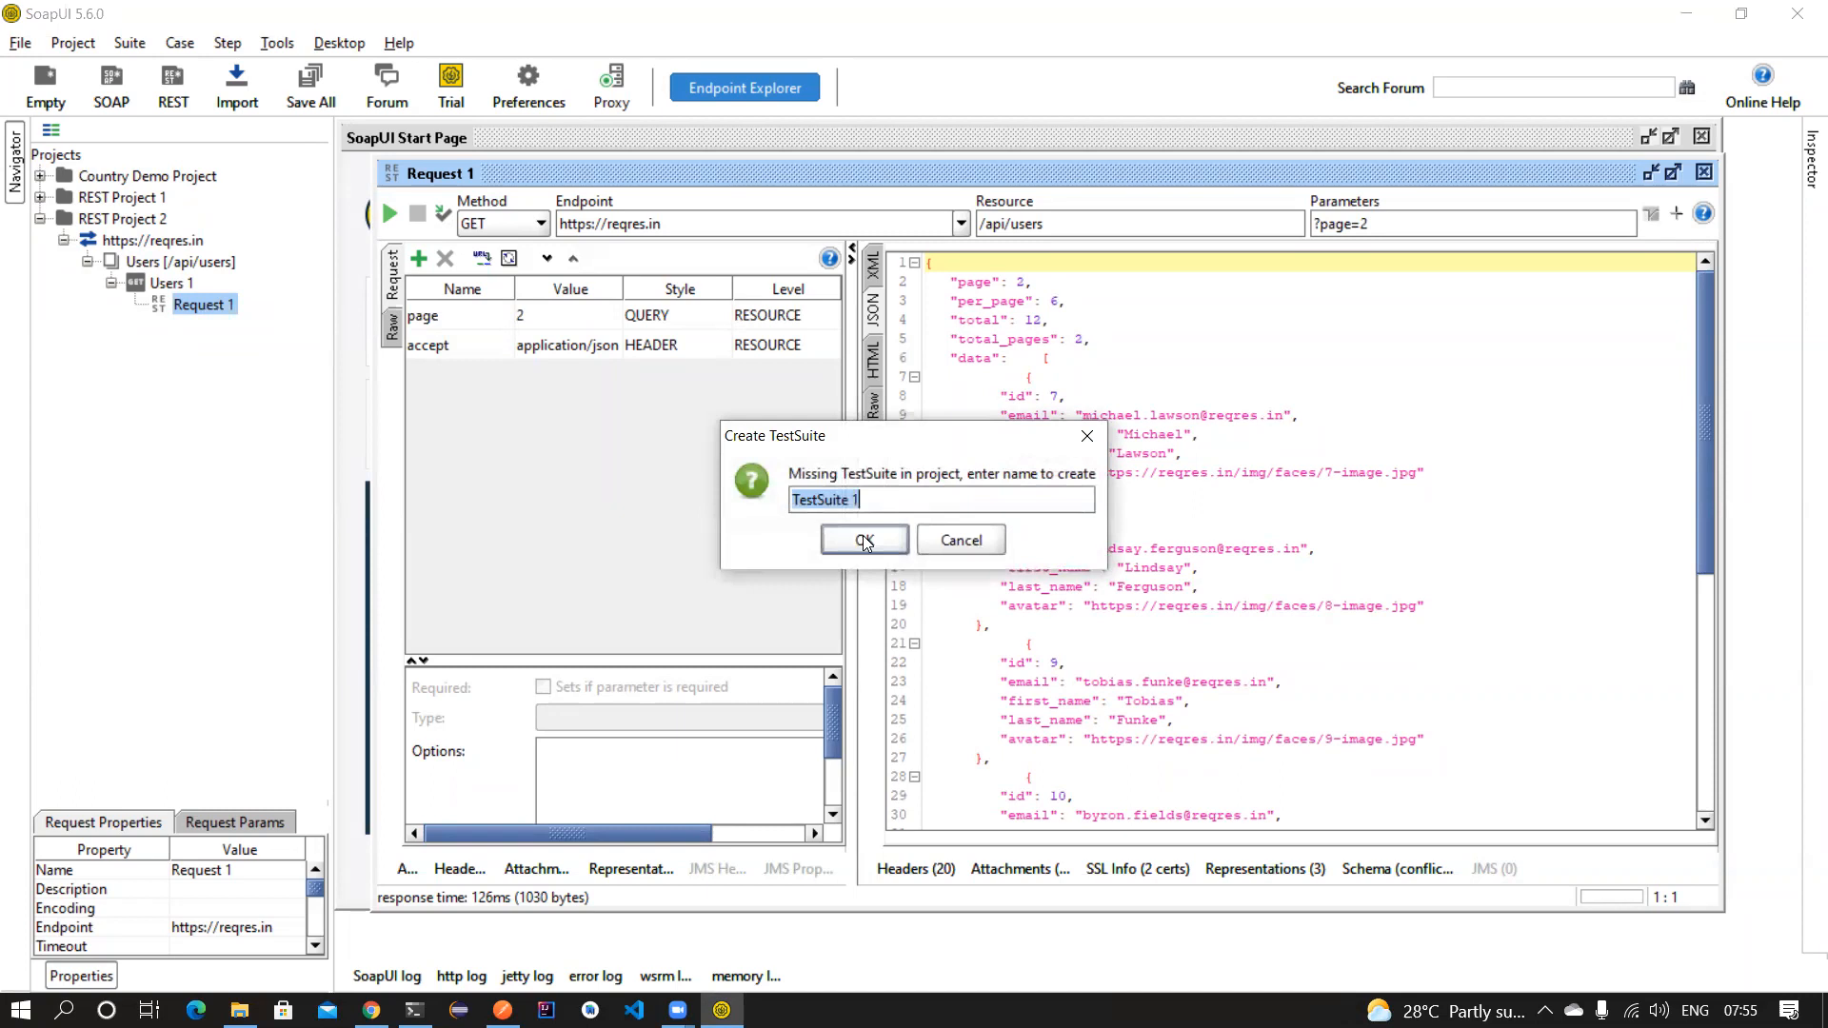
left_click_drag(871, 499, 786, 498)
left_click(876, 539)
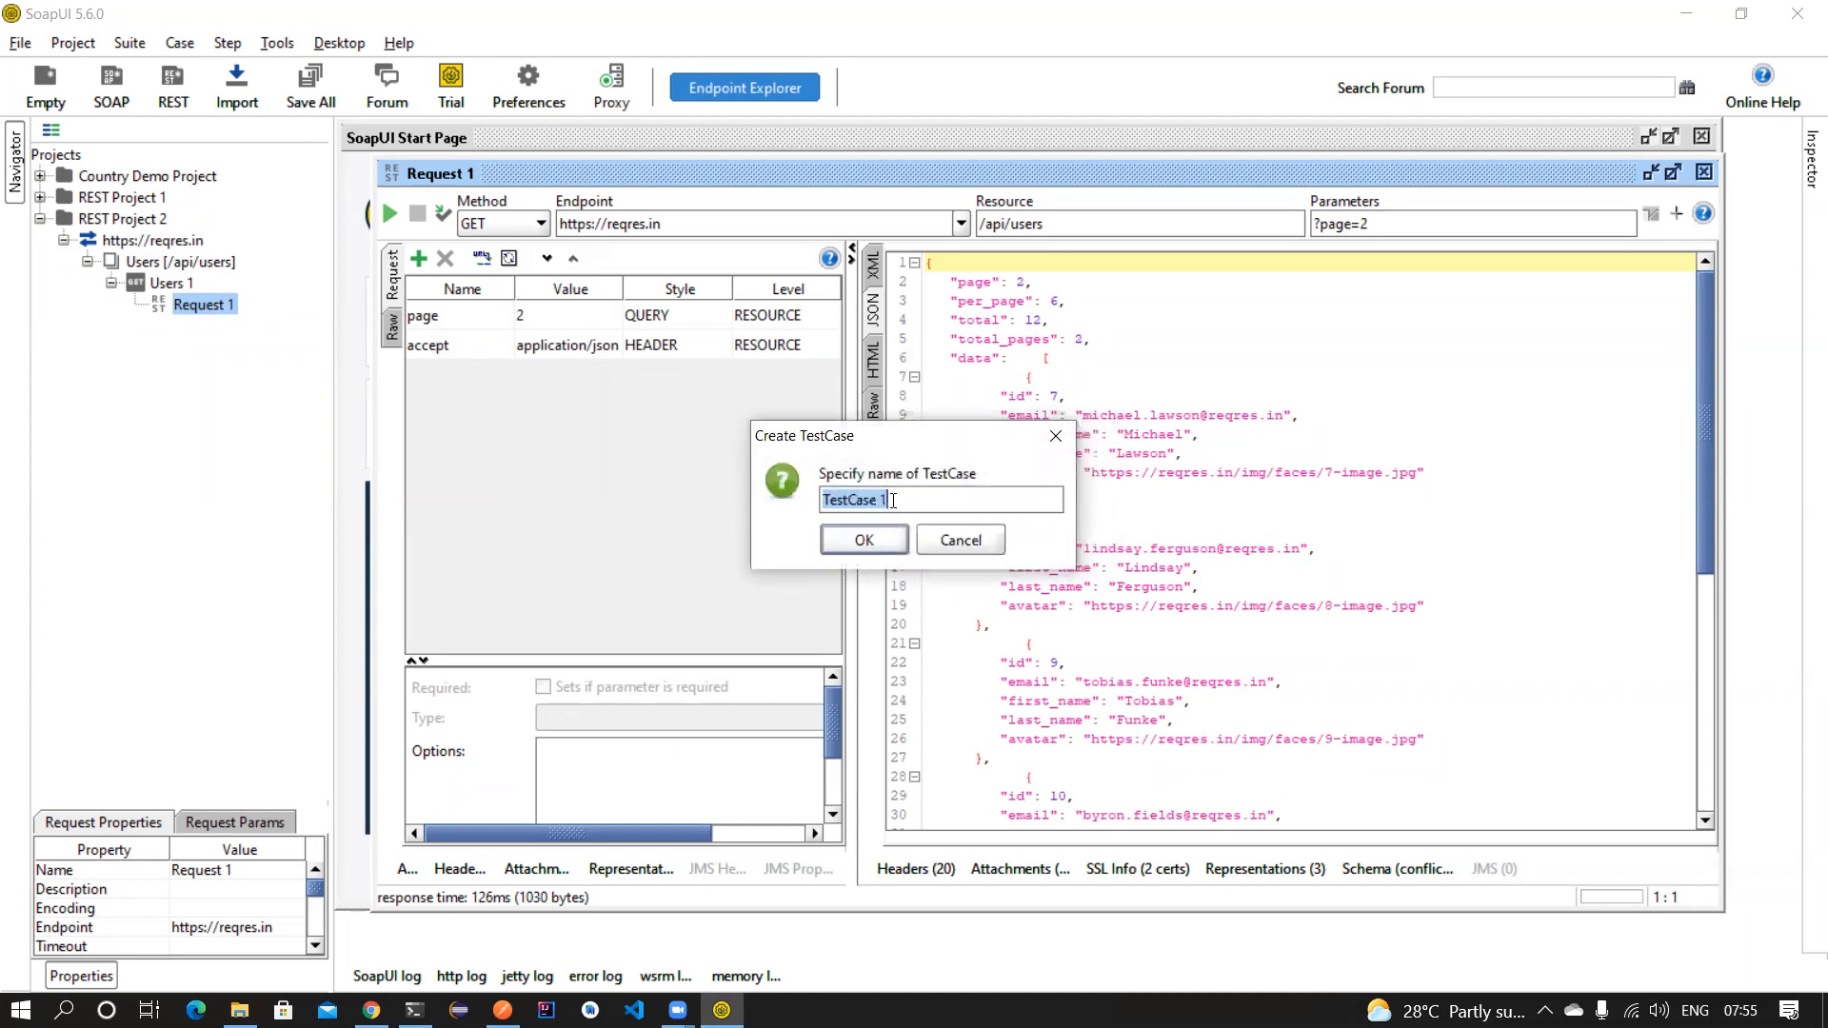
left_click(874, 540)
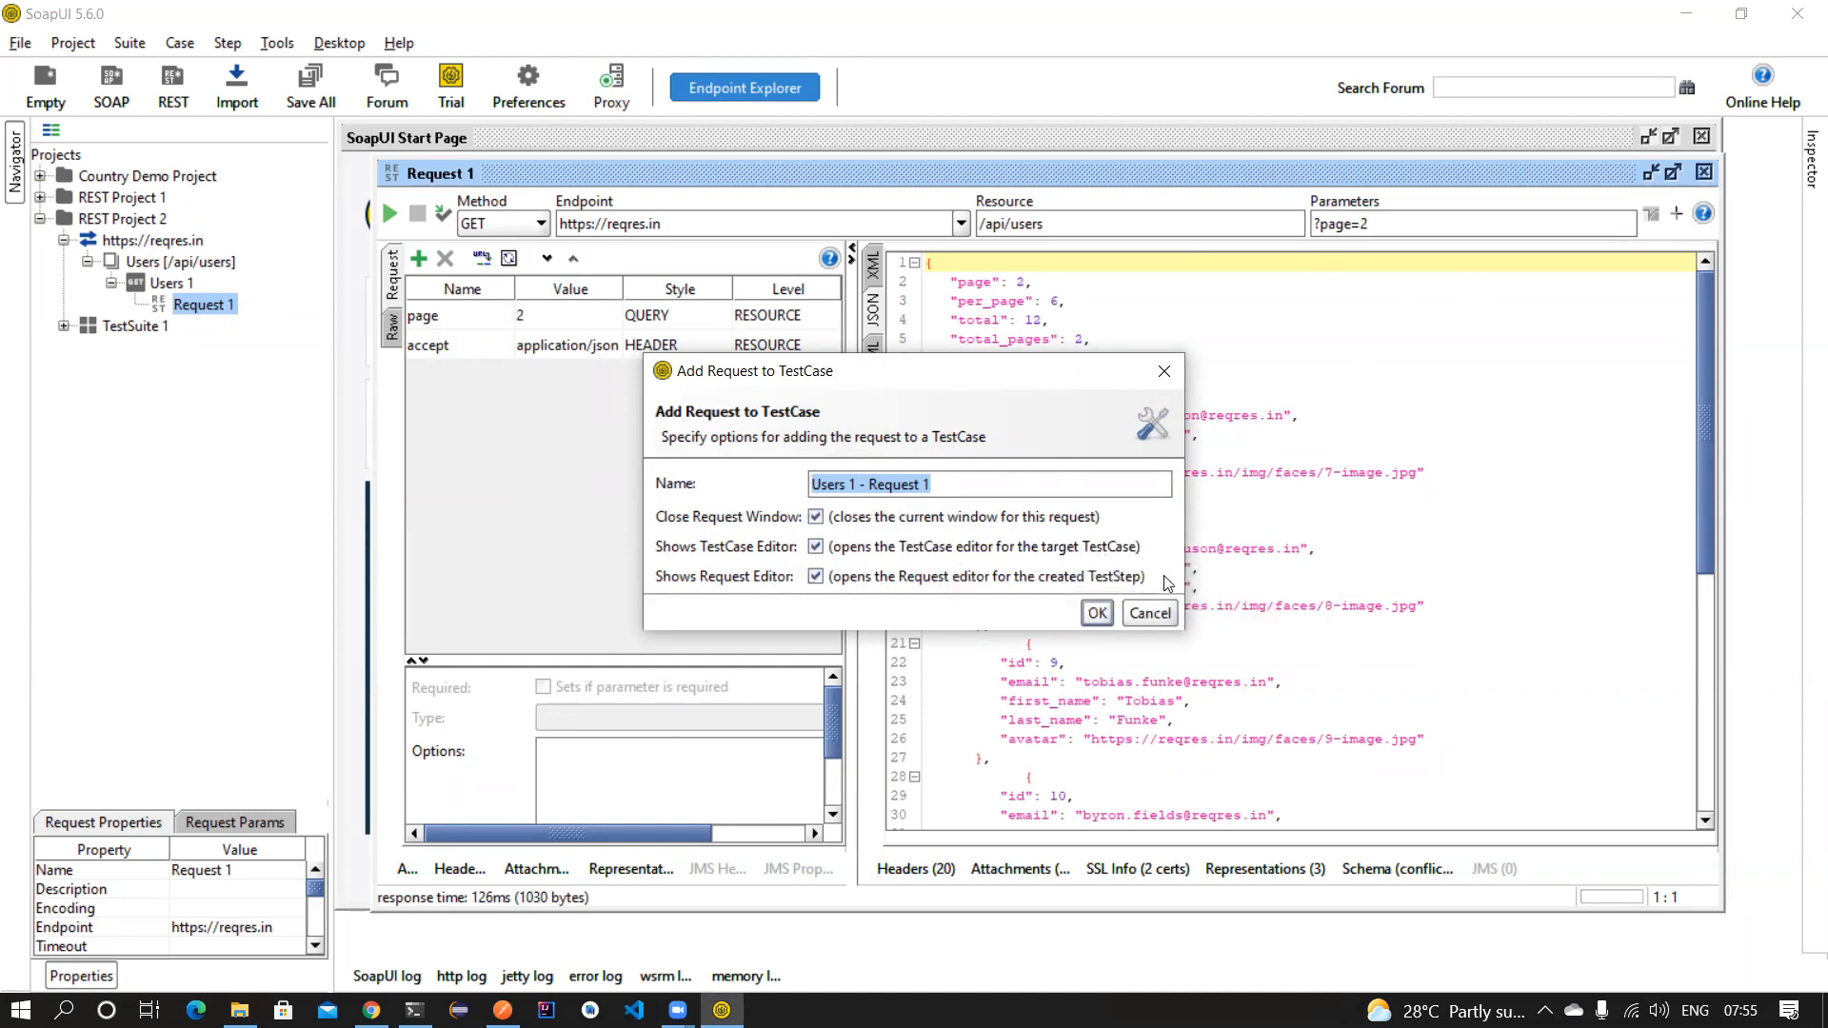
left_click(1097, 610)
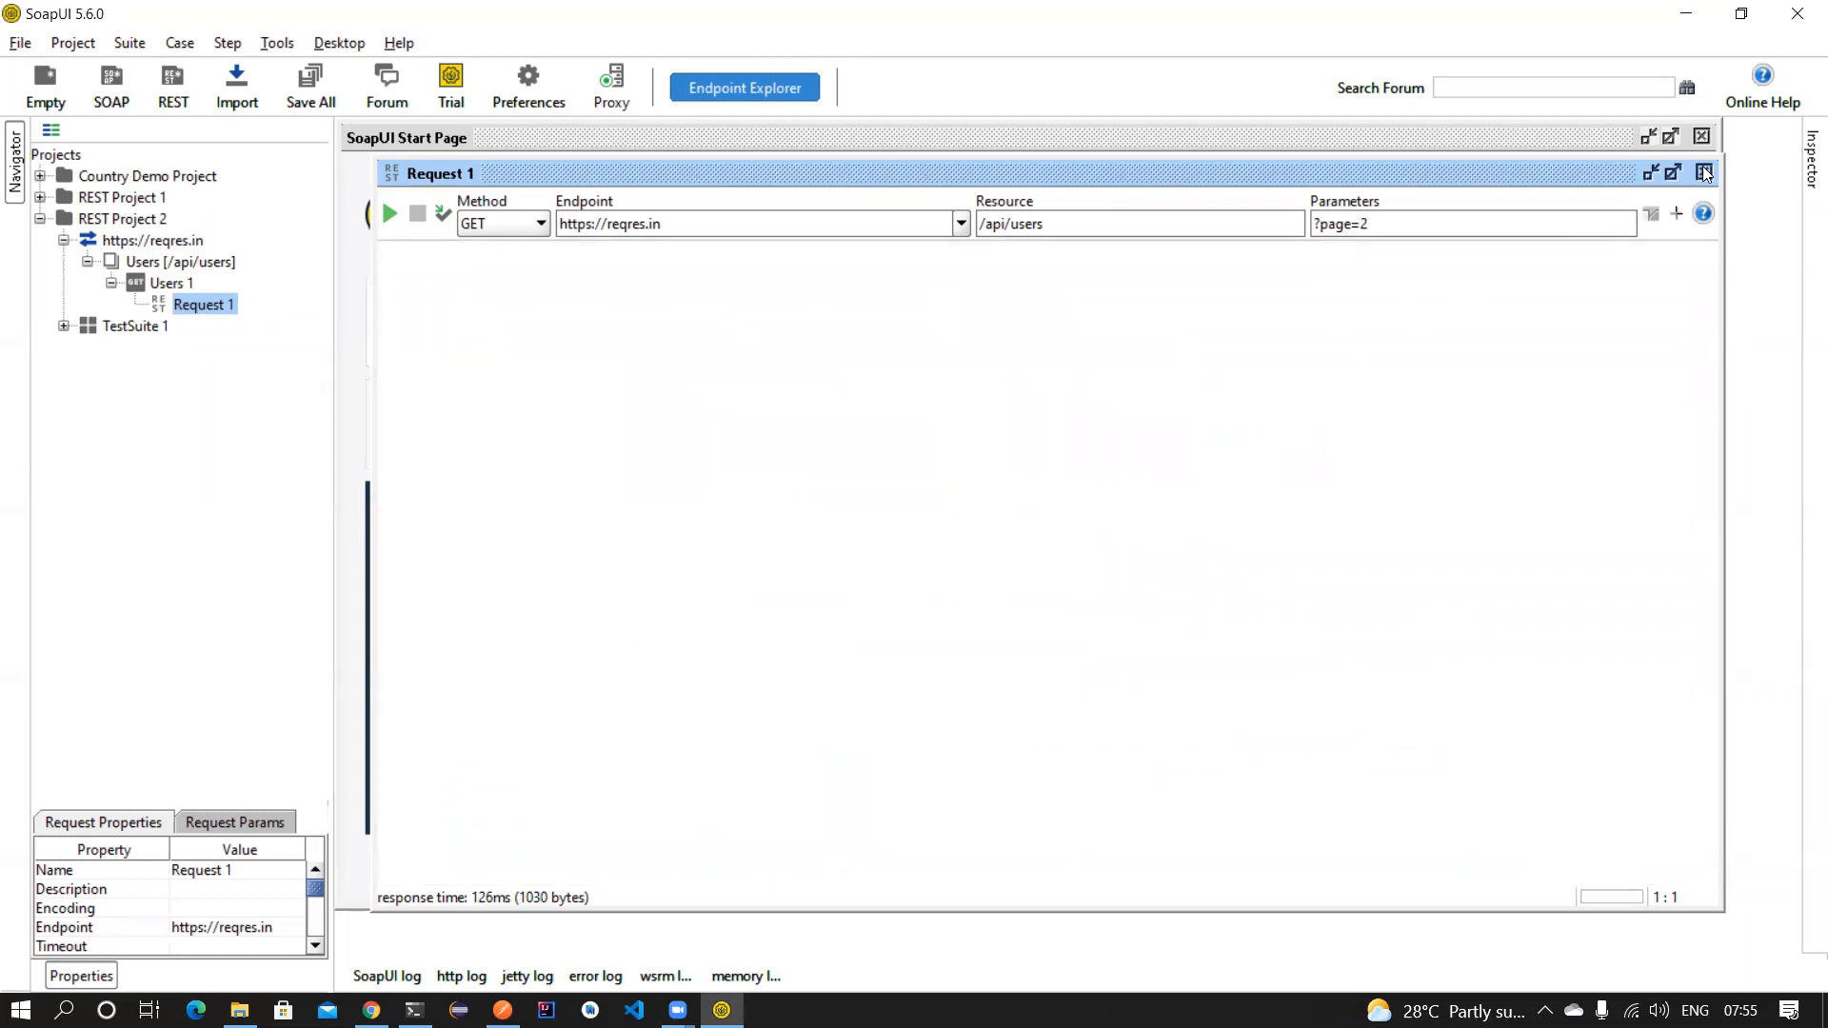
Minimize the Request 1 window, expand TestSuite 1 down to its test steps, and open Users 1 - Request 1.
left_click(390, 213)
left_click(1651, 173)
left_click(64, 326)
left_click(87, 347)
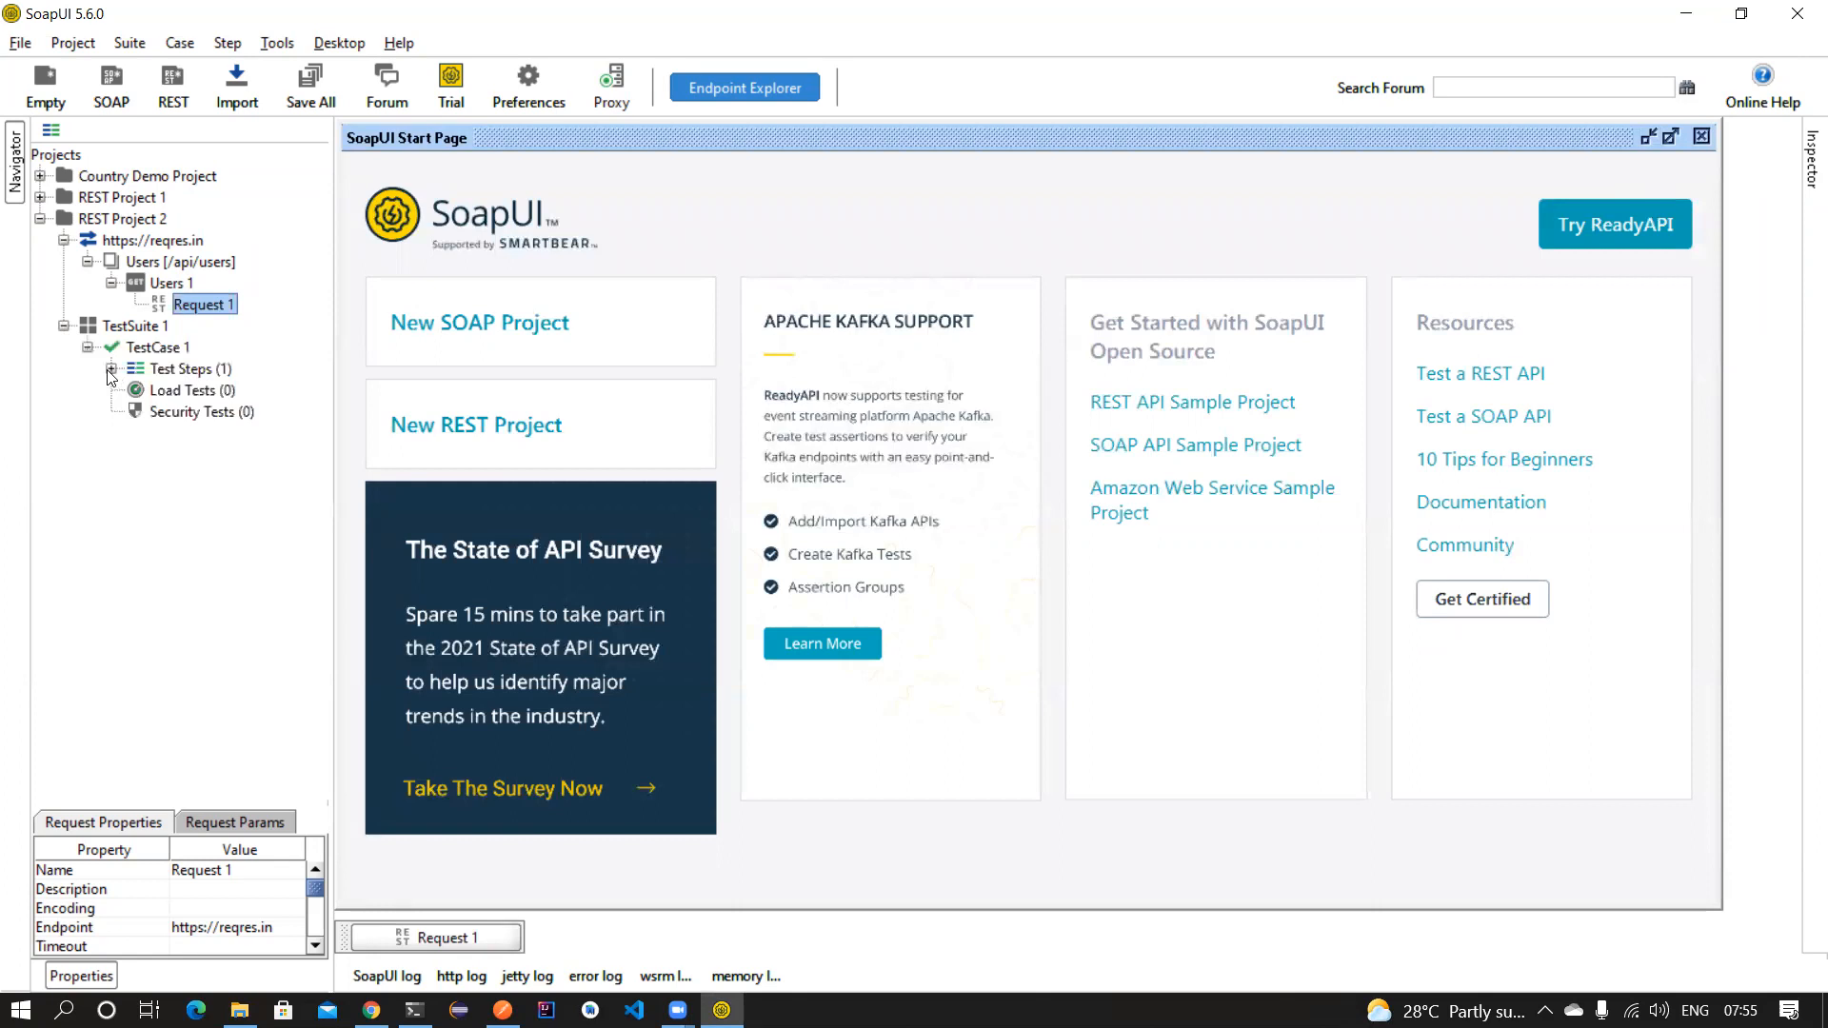
left_click(110, 369)
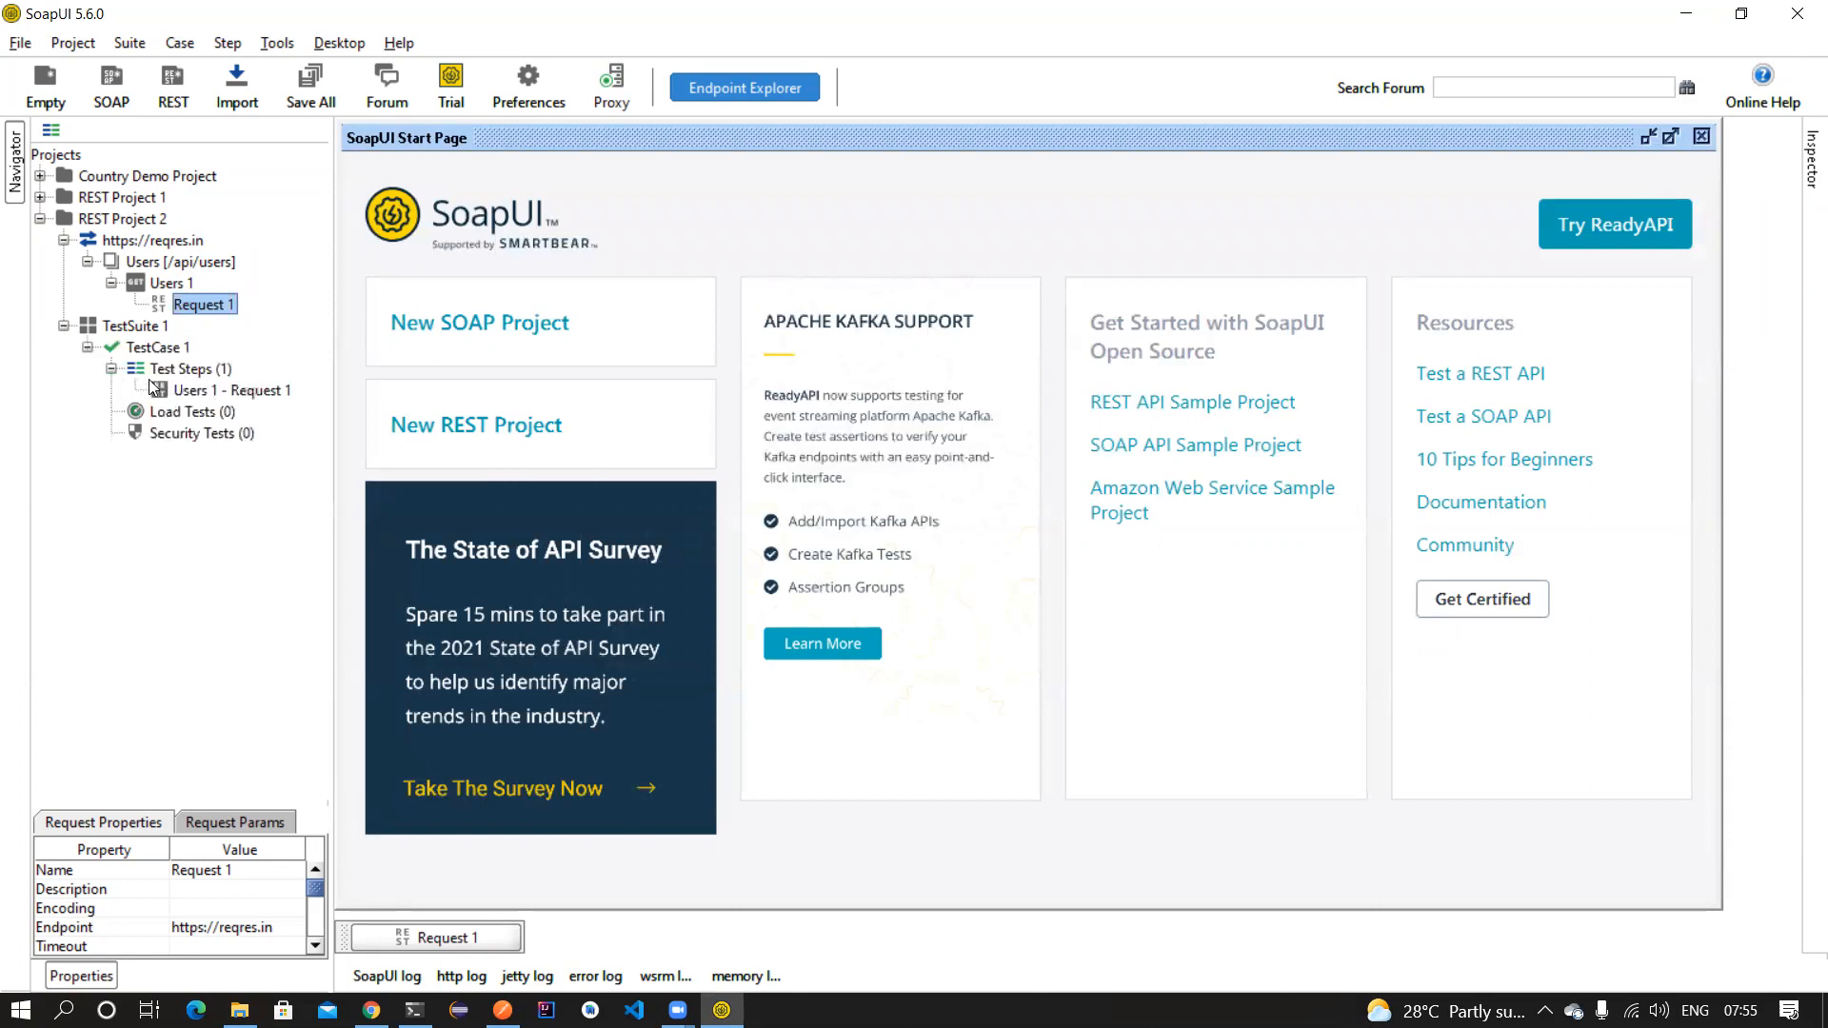
double_click(203, 390)
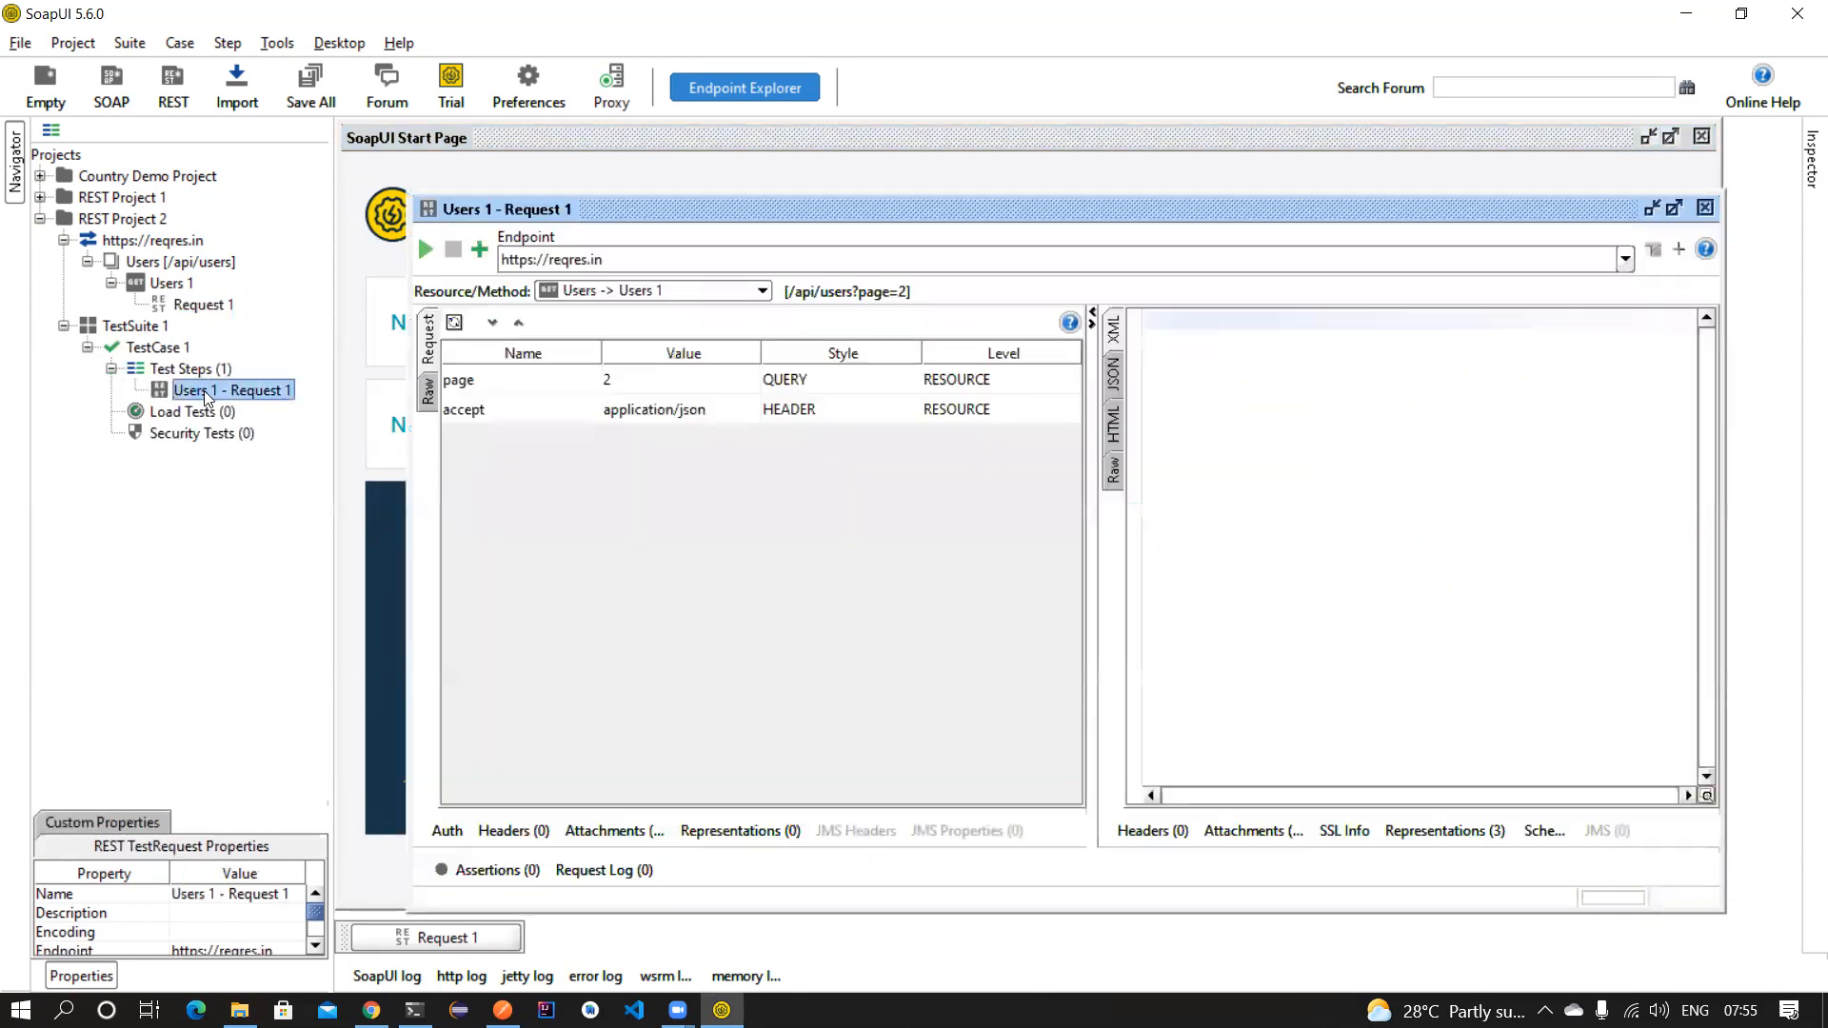
Run the Users 1 - Request 1 test step, view its response as JSON, and show its assertions list.
left_click(423, 251)
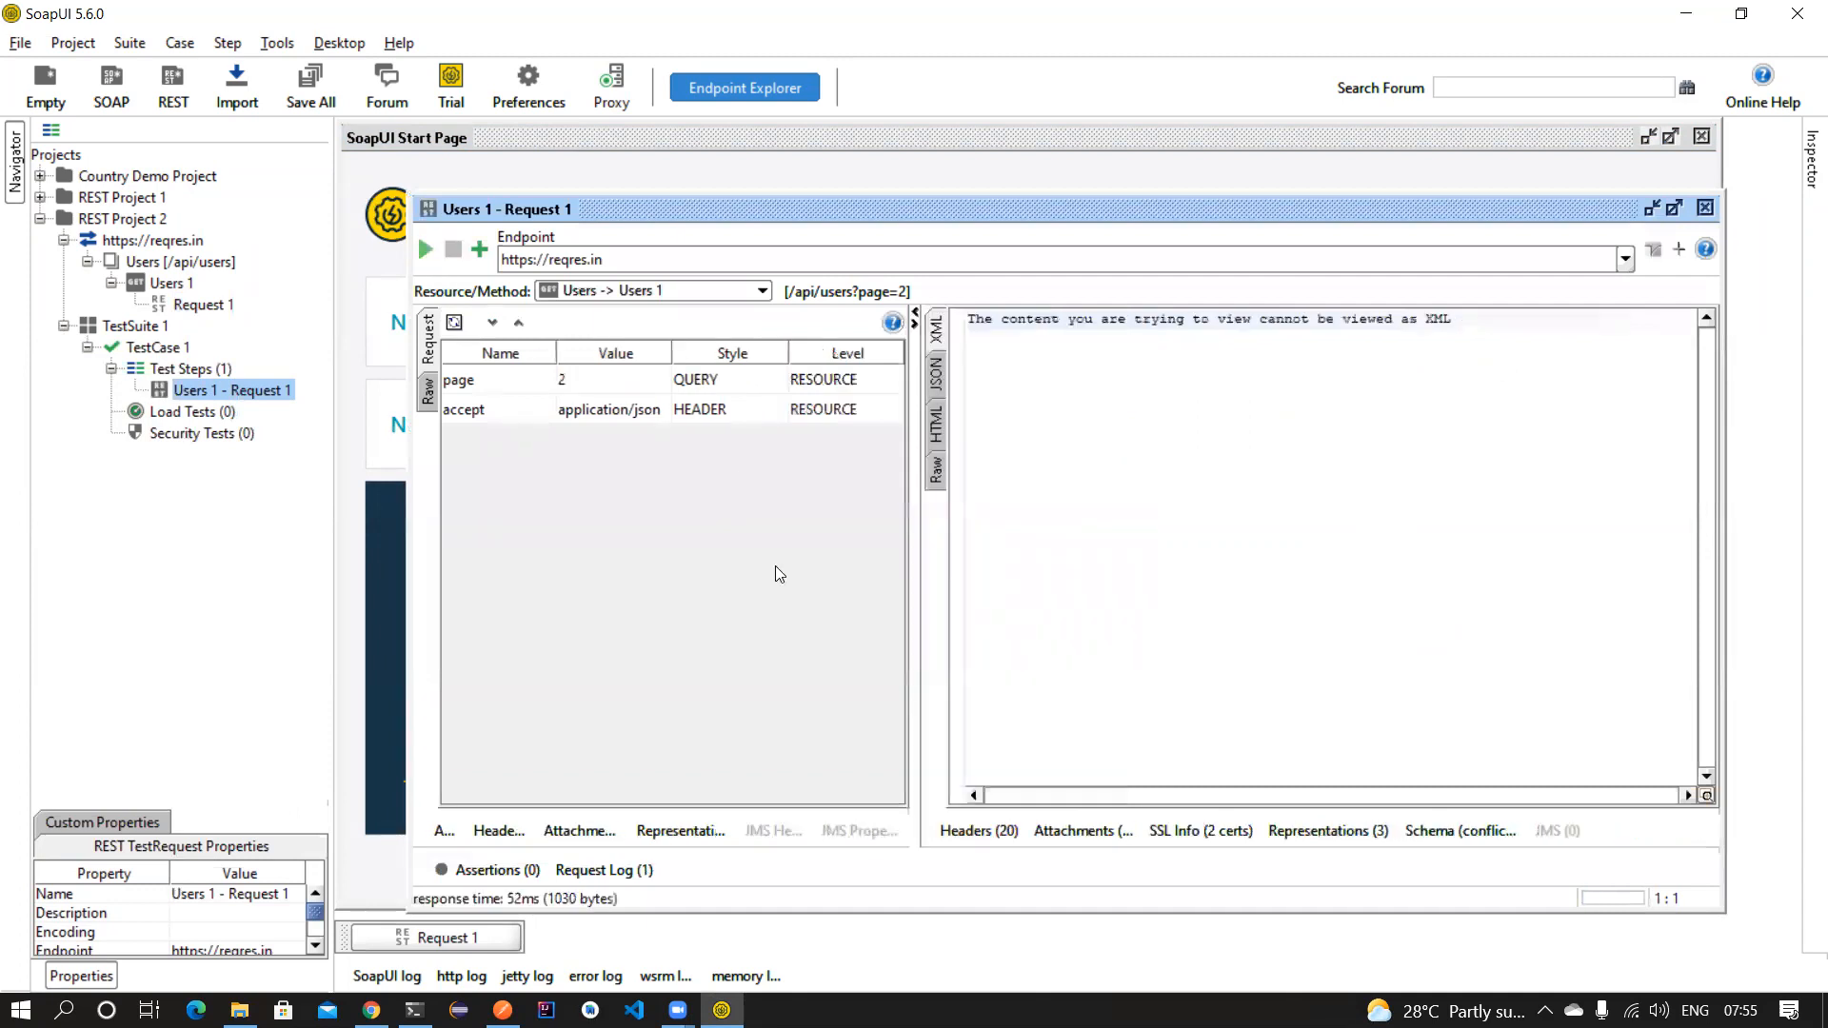
left_click(936, 376)
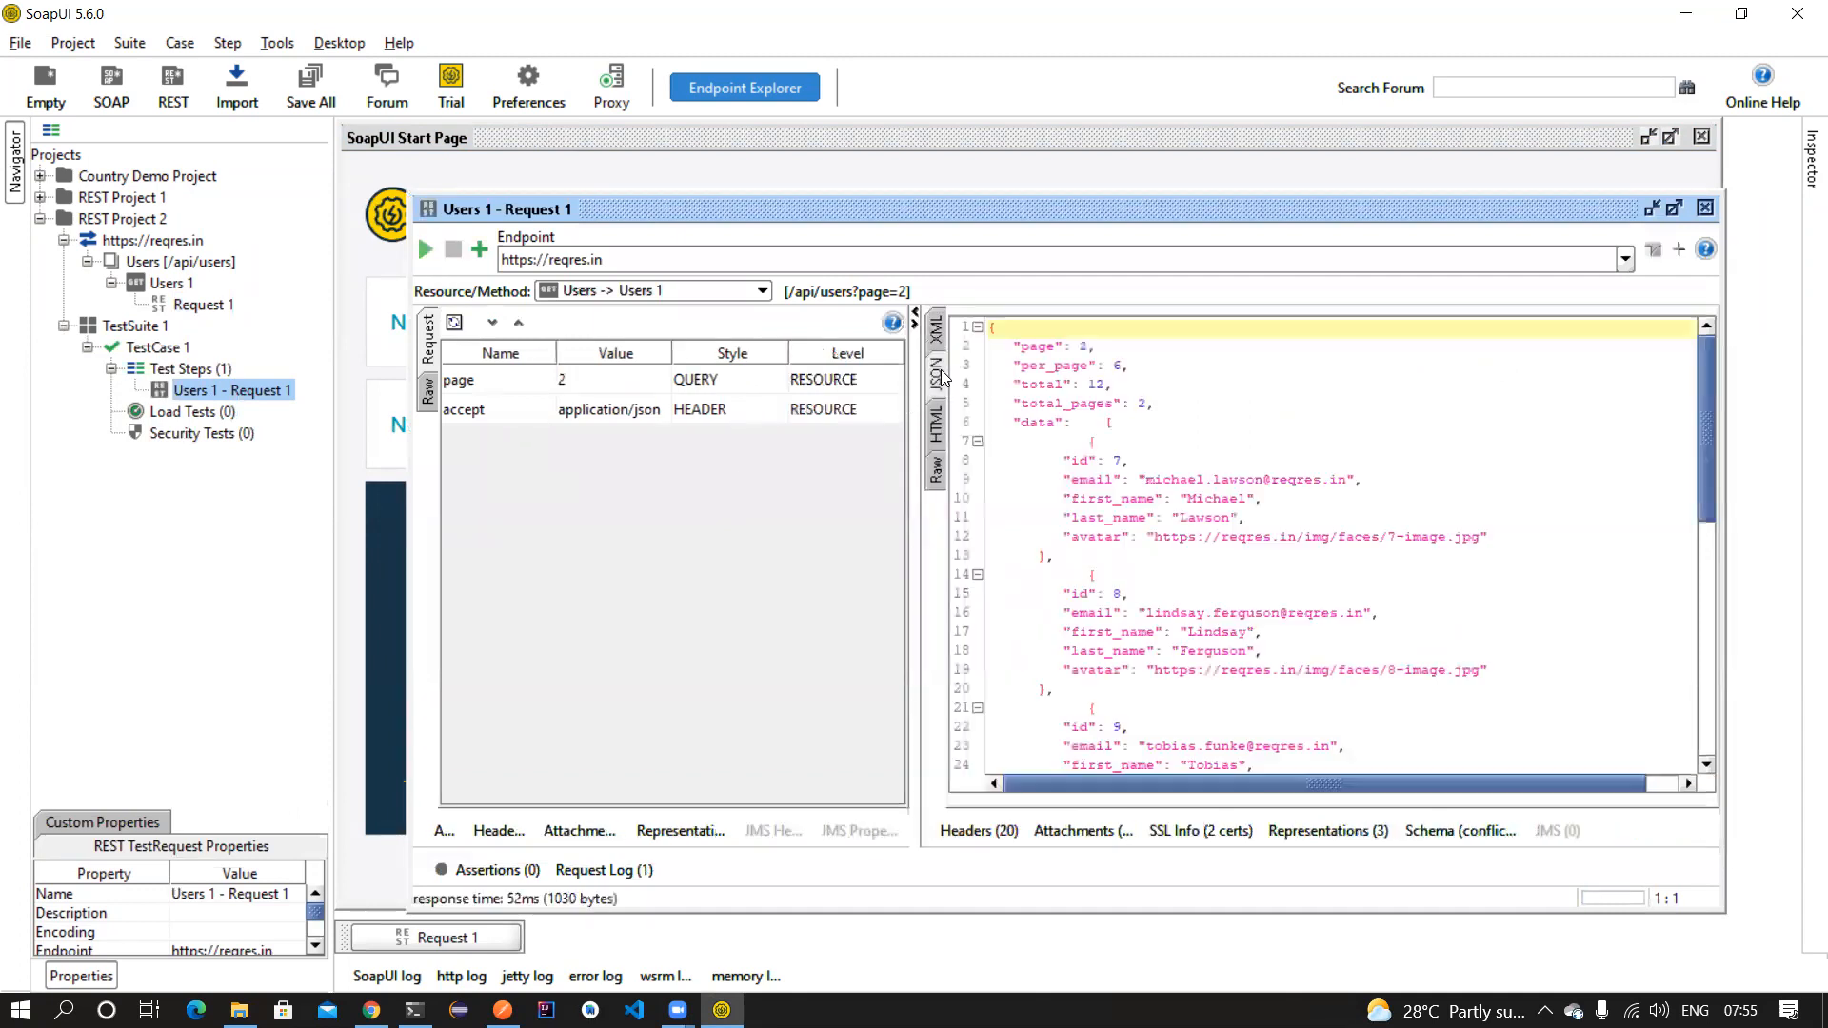
left_click(478, 873)
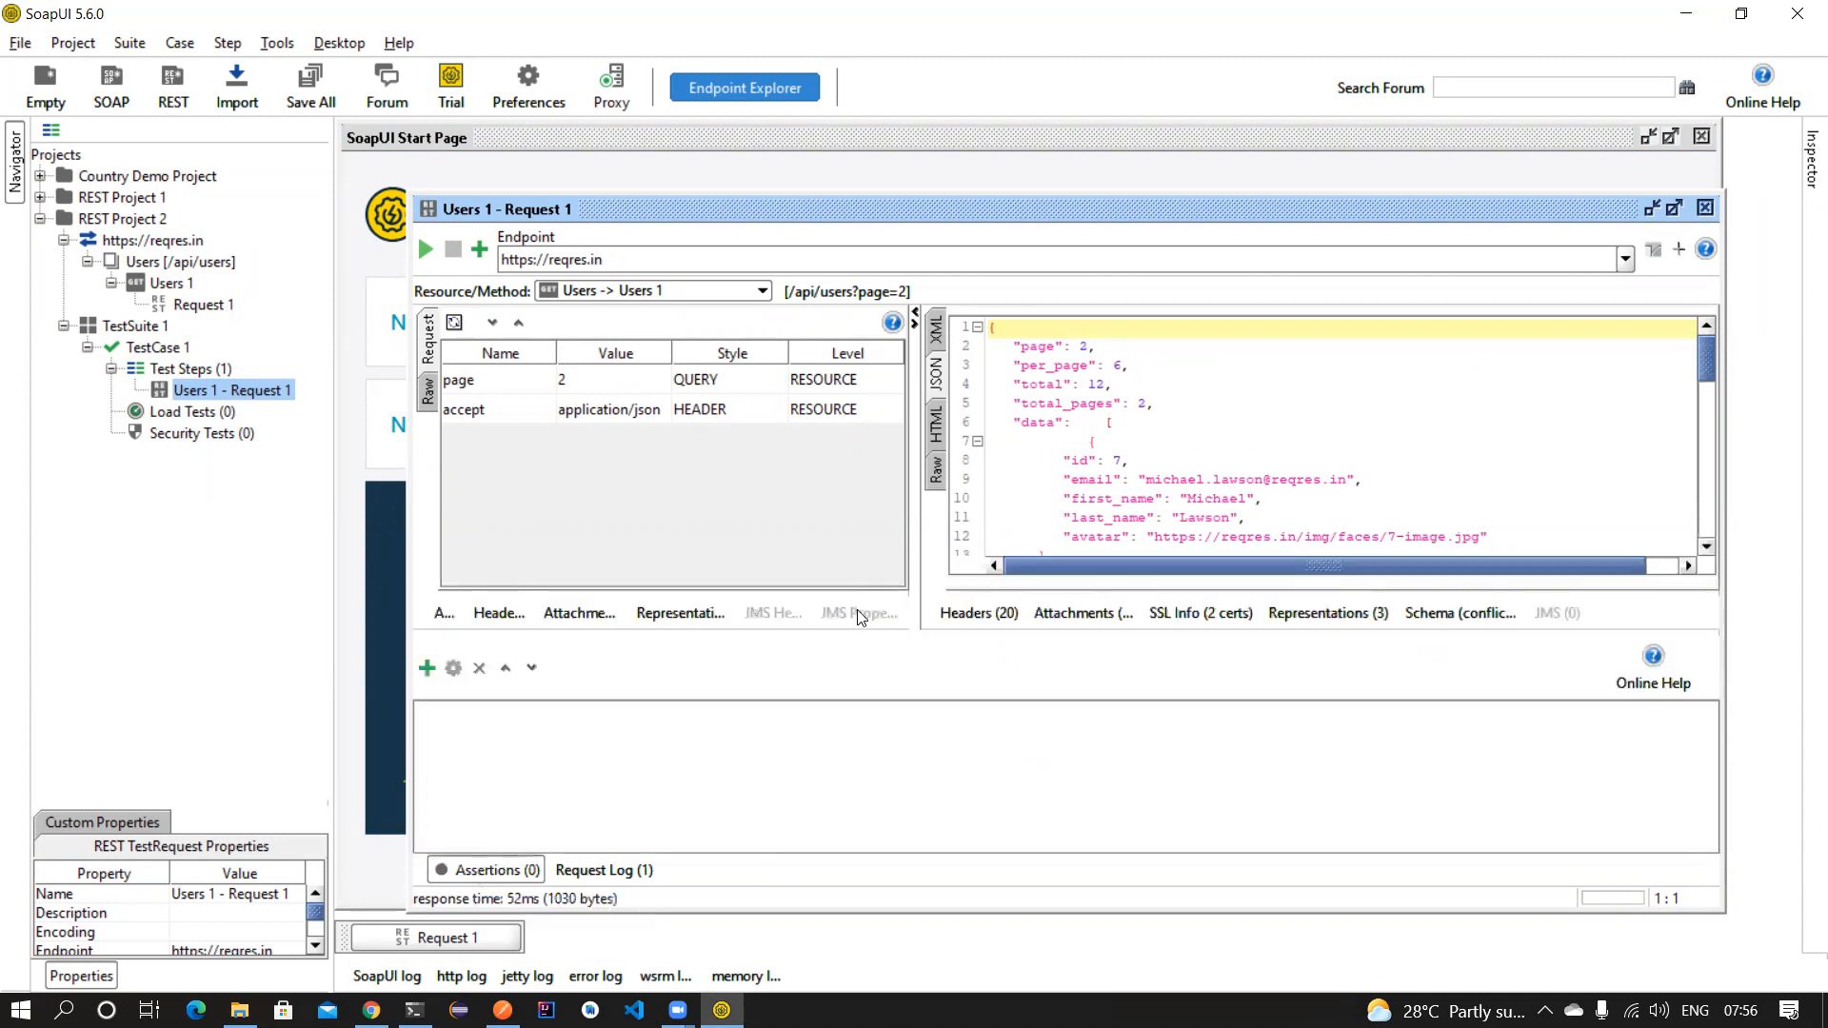
Compare with the test scripts of the get User request in Postman, and return to SoapUI.
left_click(503, 1010)
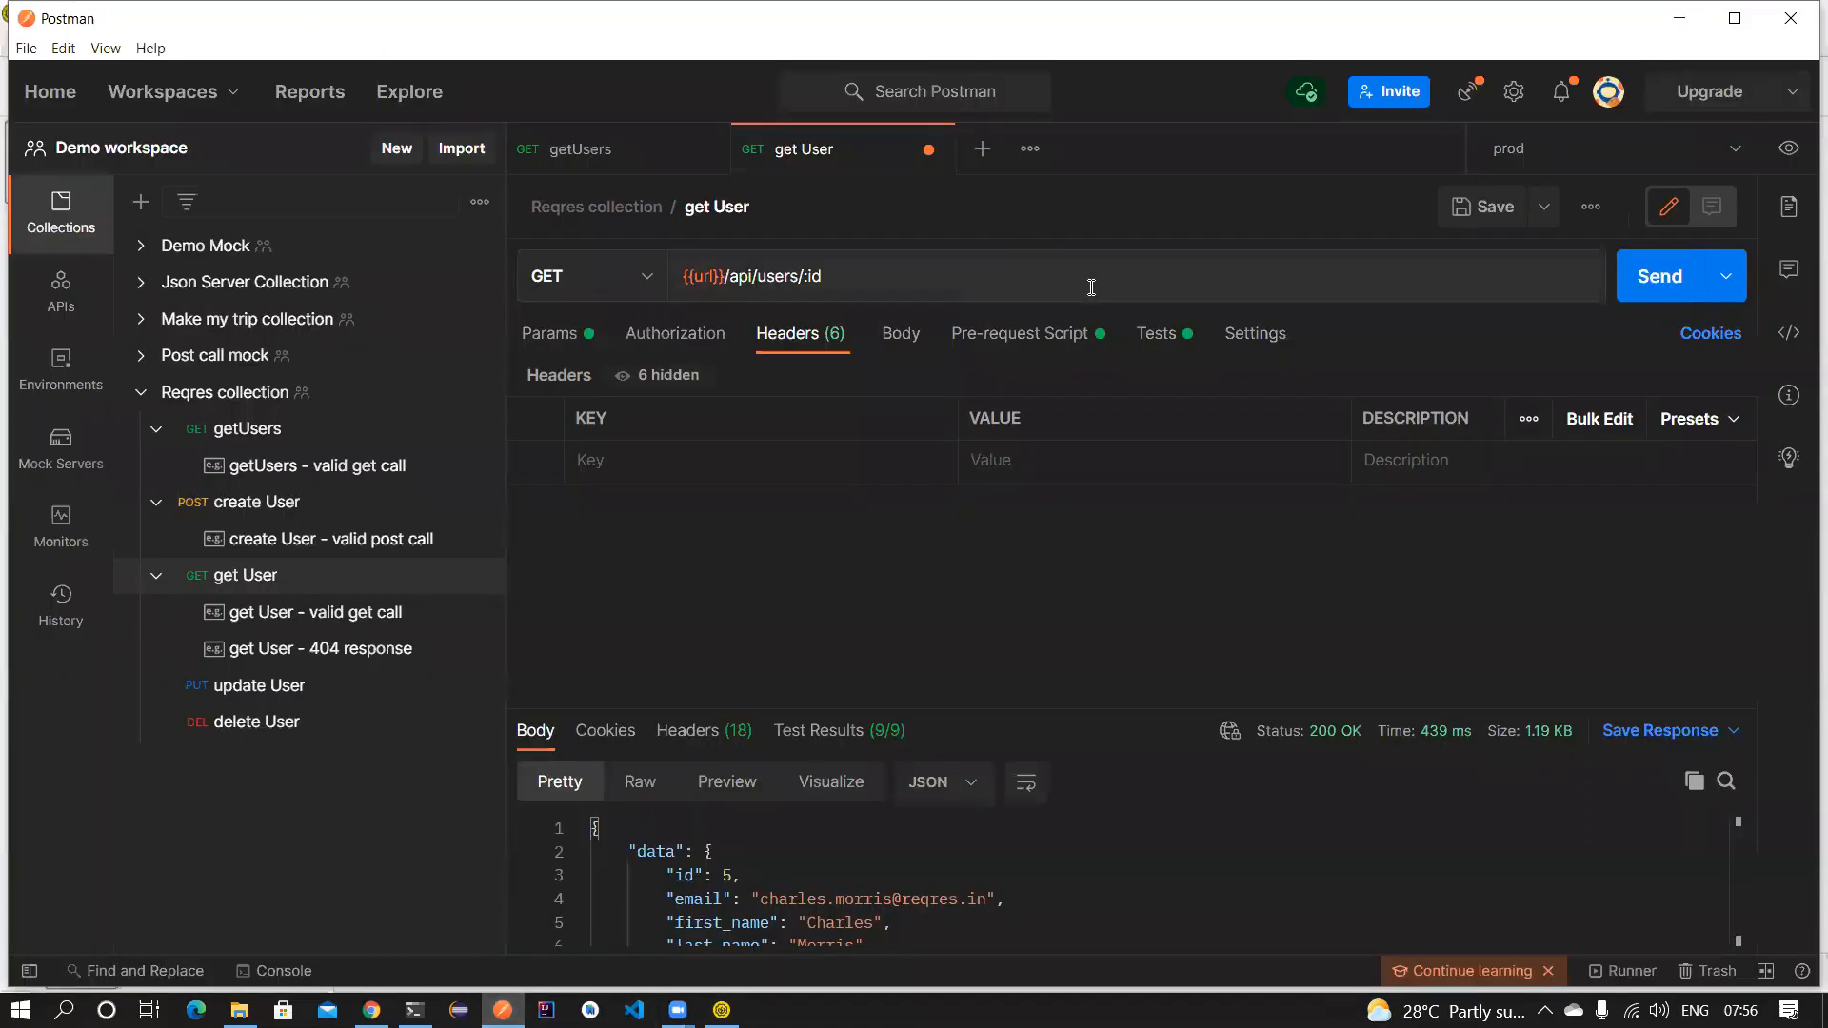
left_click(1157, 333)
scroll(714, 619, "down", 5)
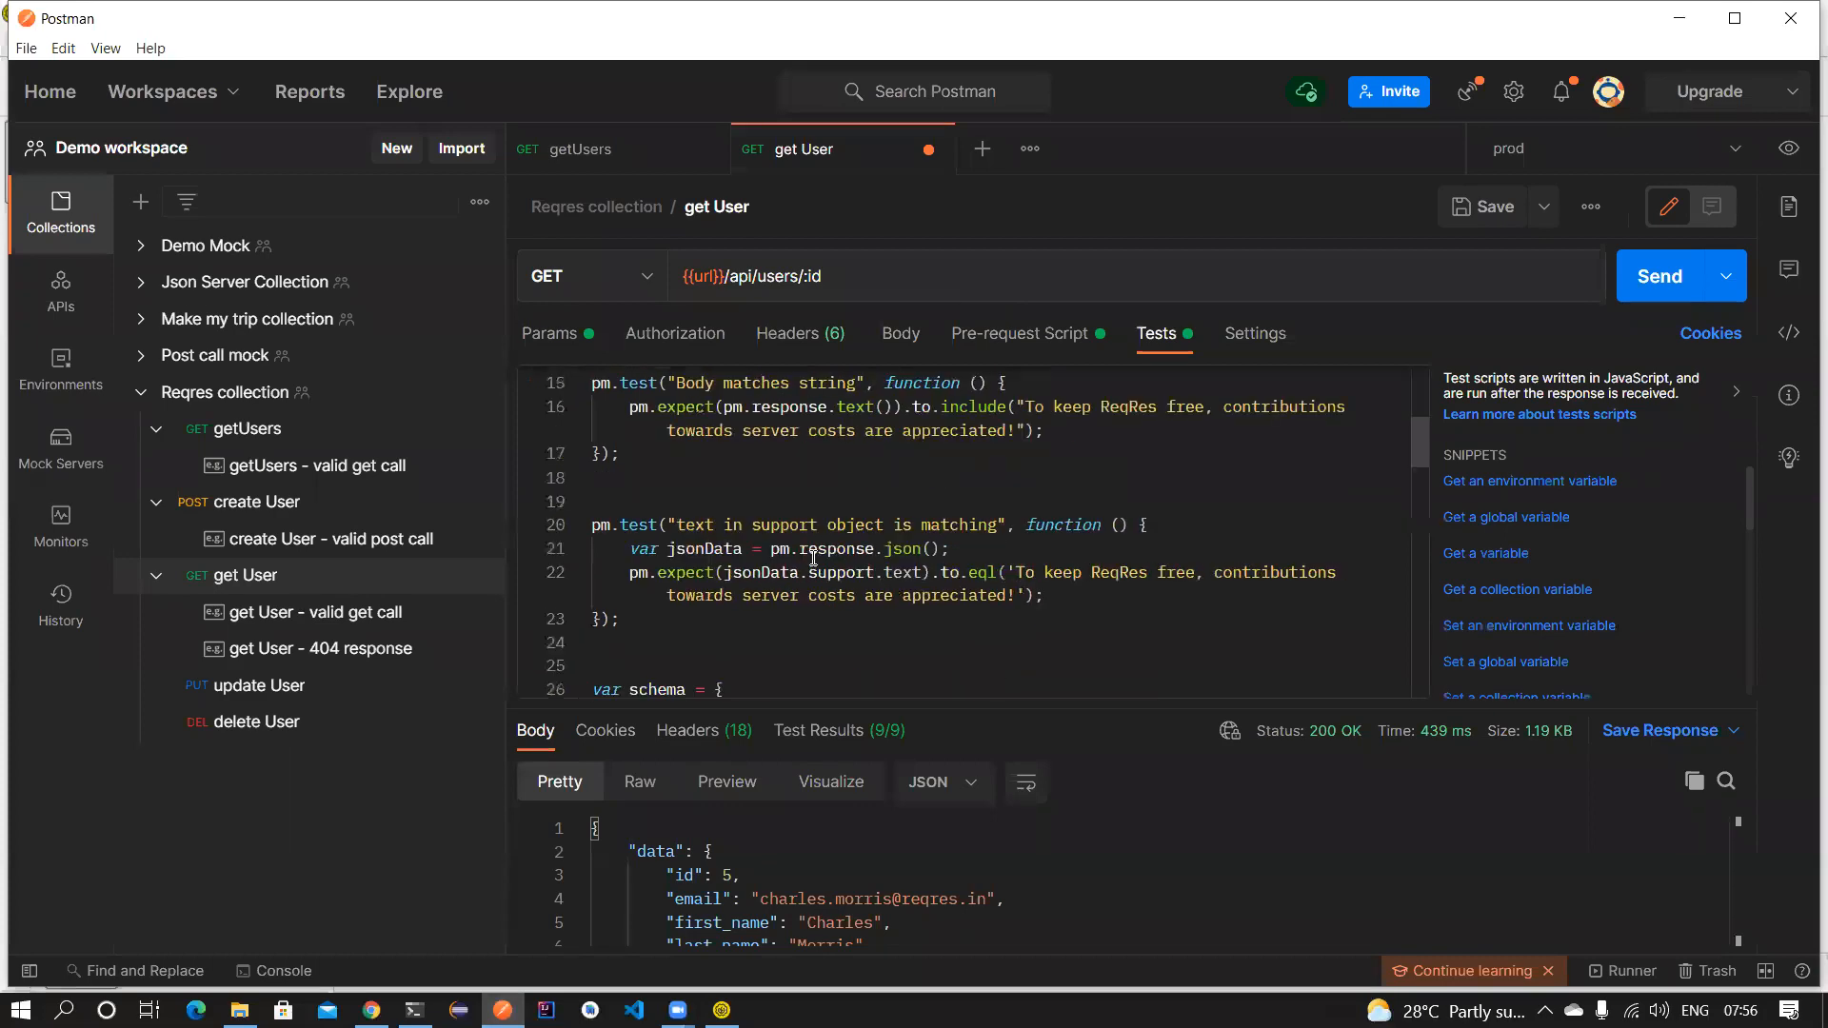
left_click(503, 1010)
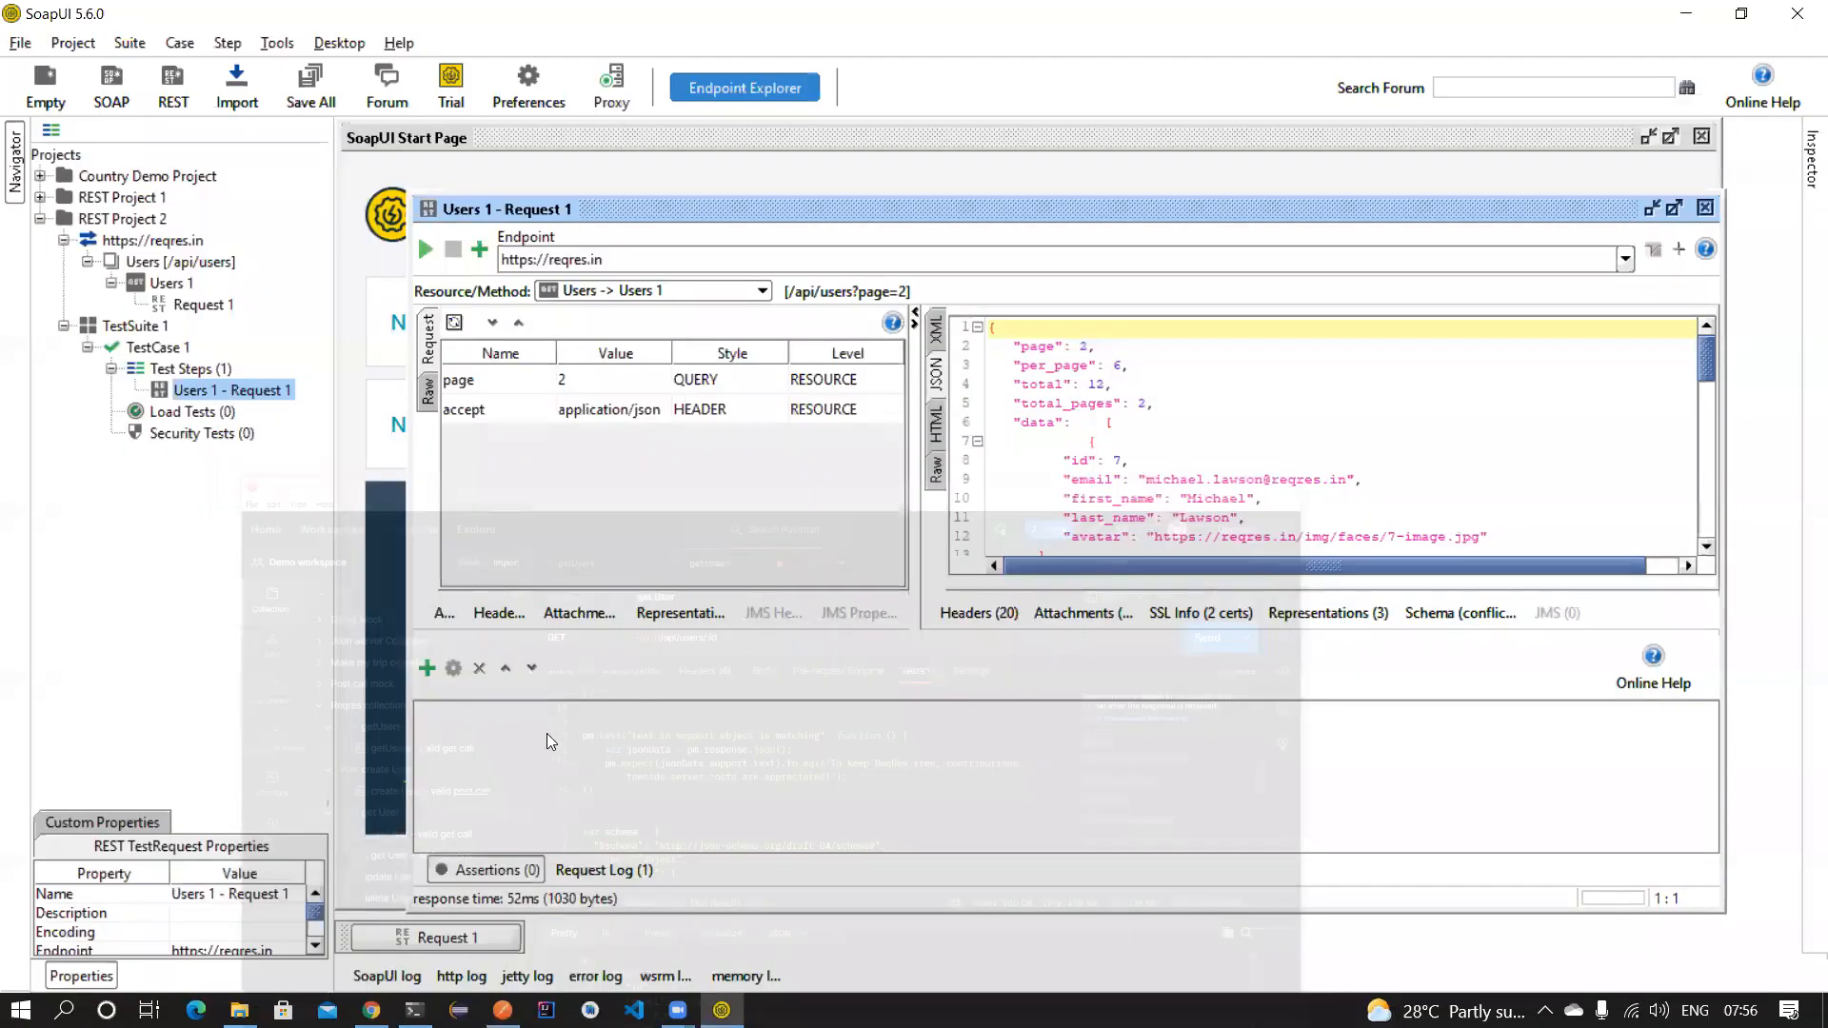
Add a Response SLA assertion with a maximum response time to the Users 1 - Request 1 test step, and show the assertions list again.
left_click(427, 667)
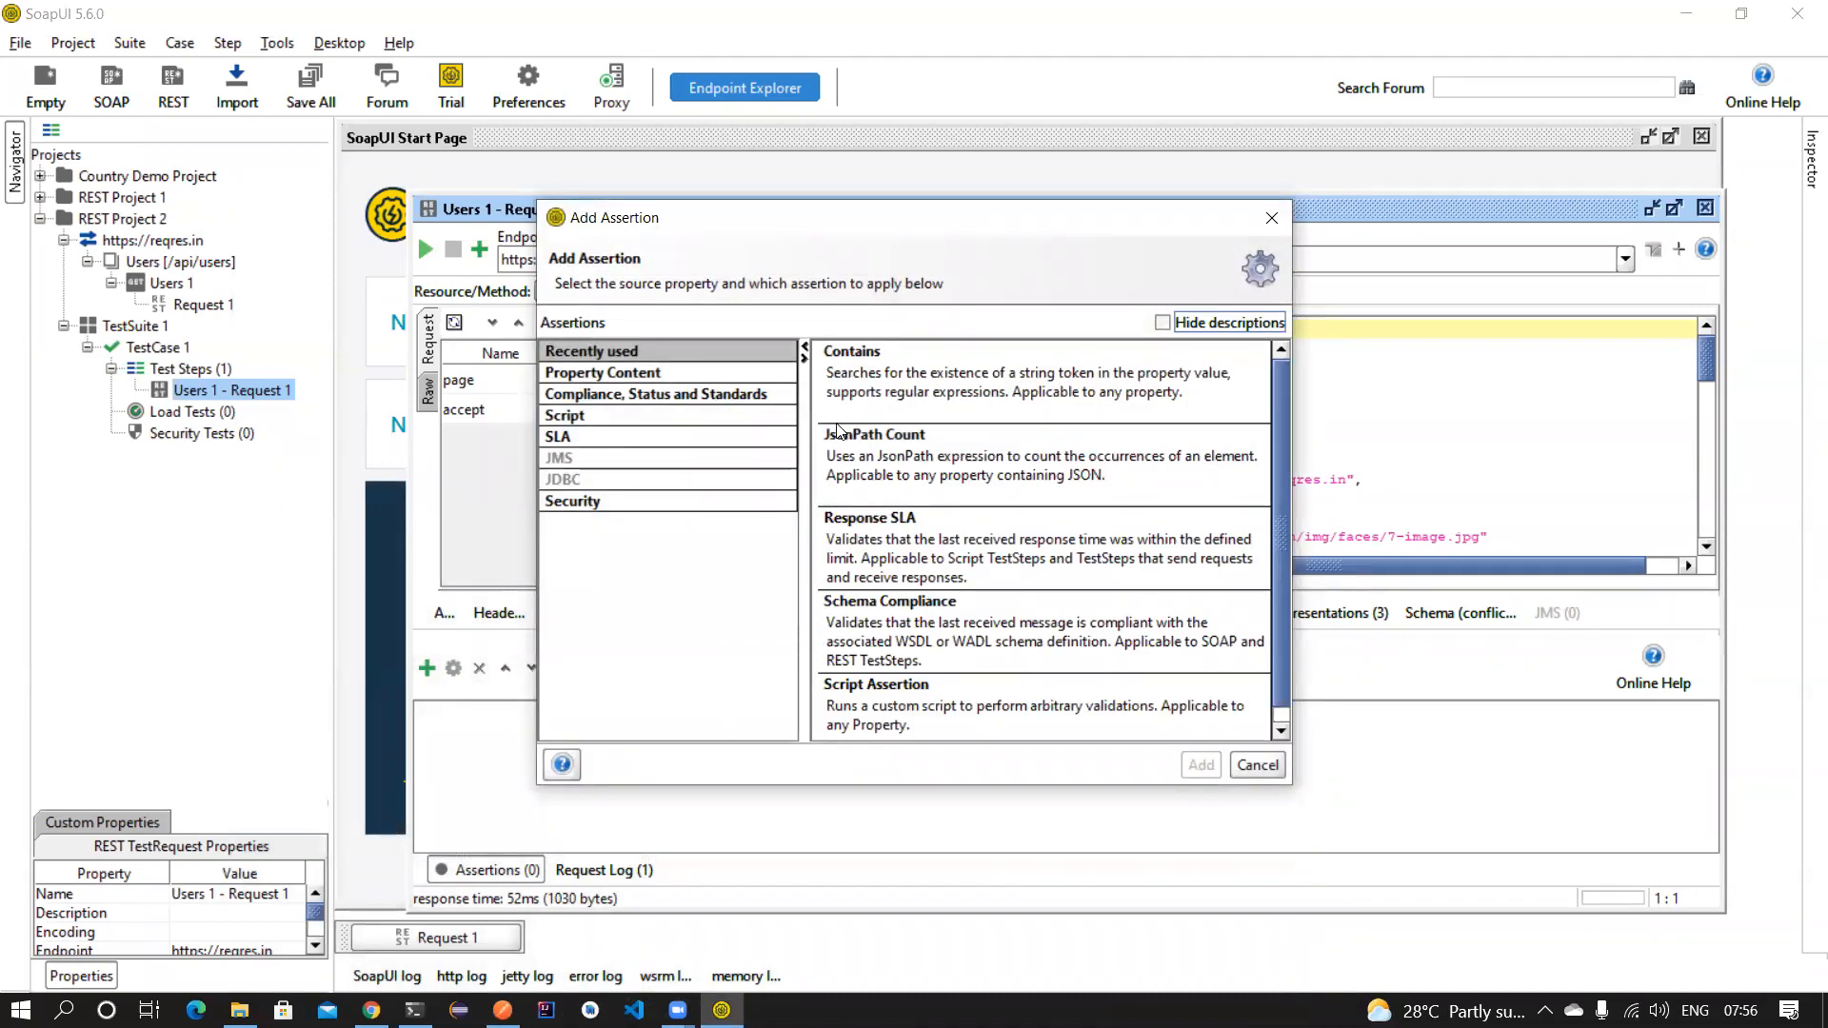
left_click(919, 548)
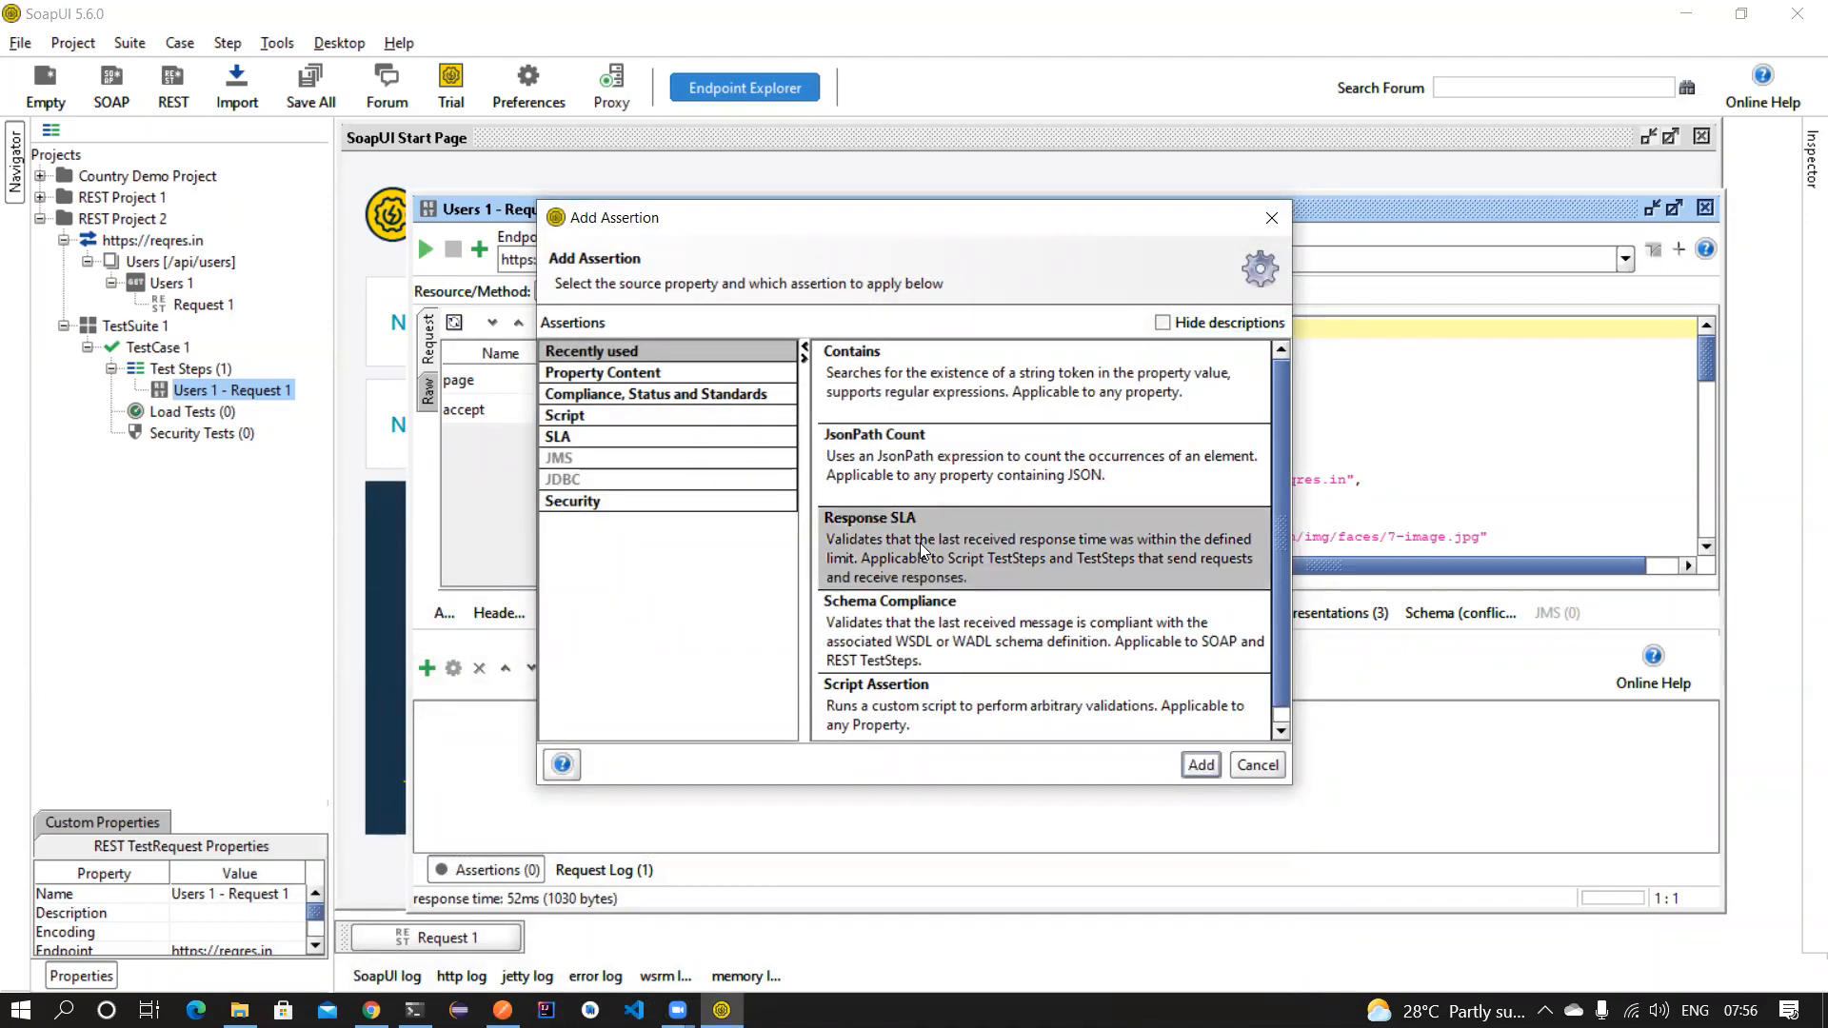
left_click(1198, 766)
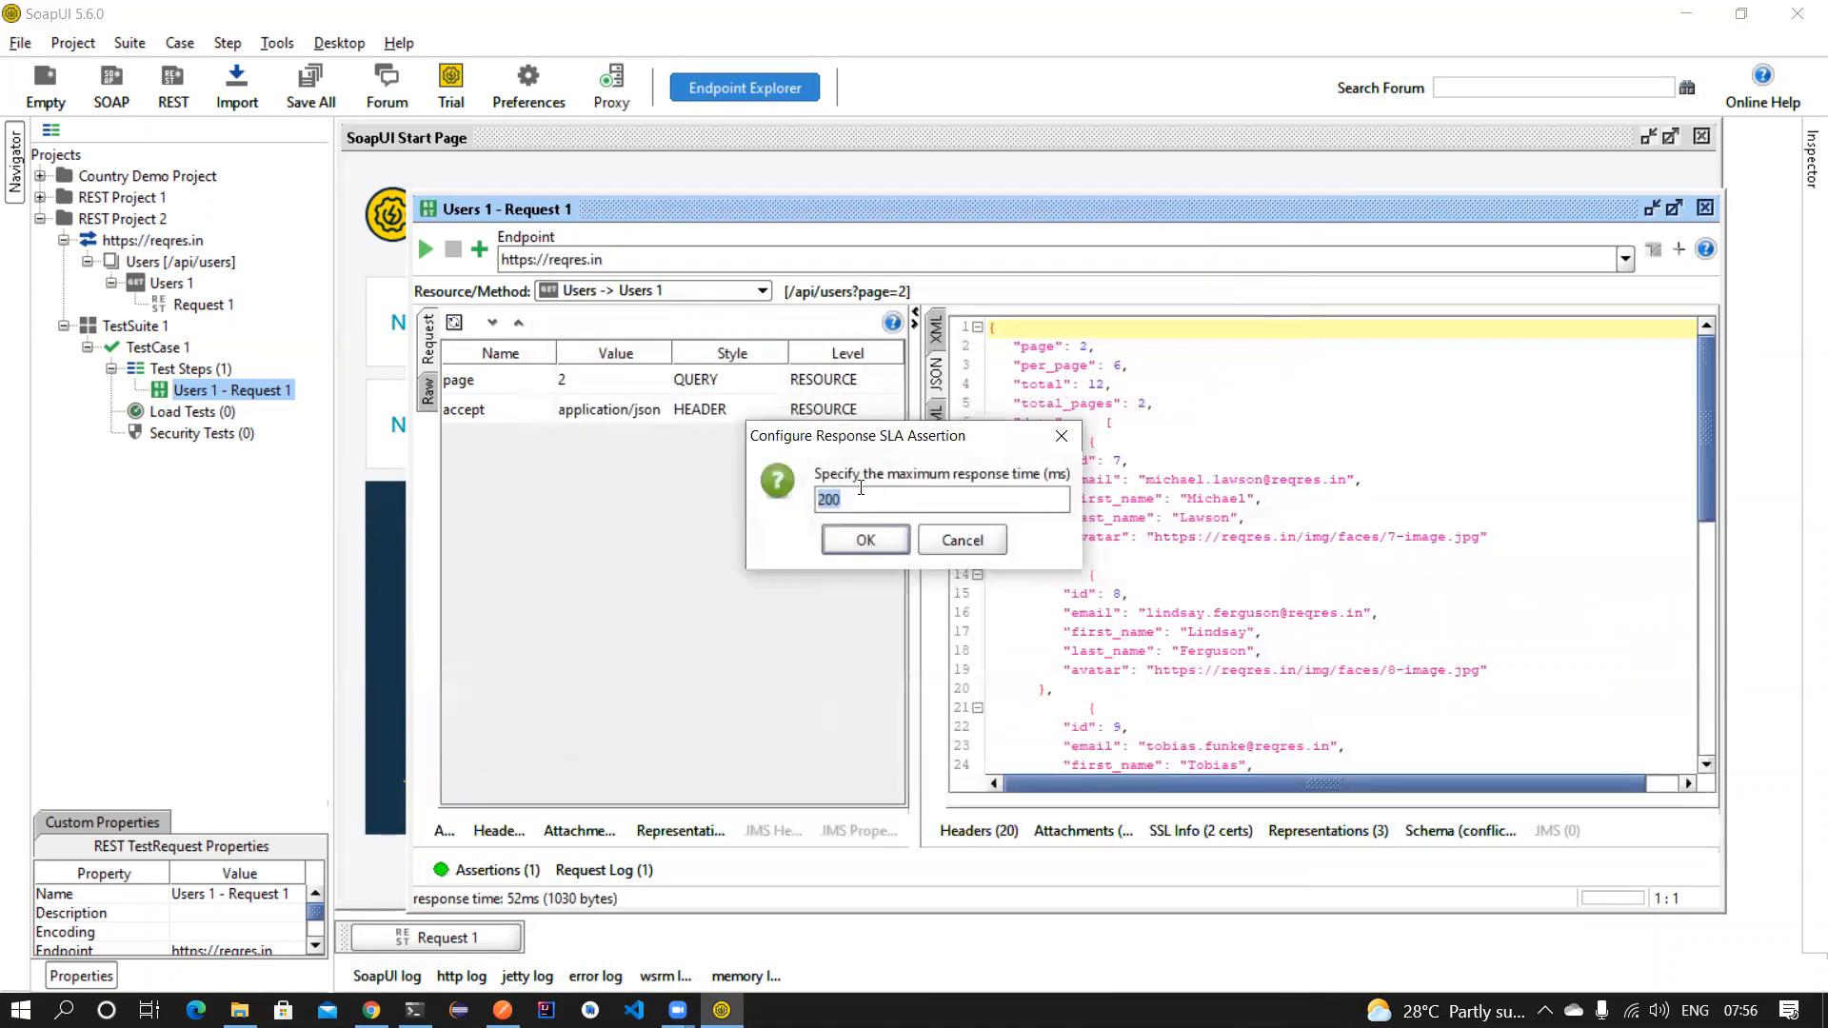
type("00")
left_click(850, 540)
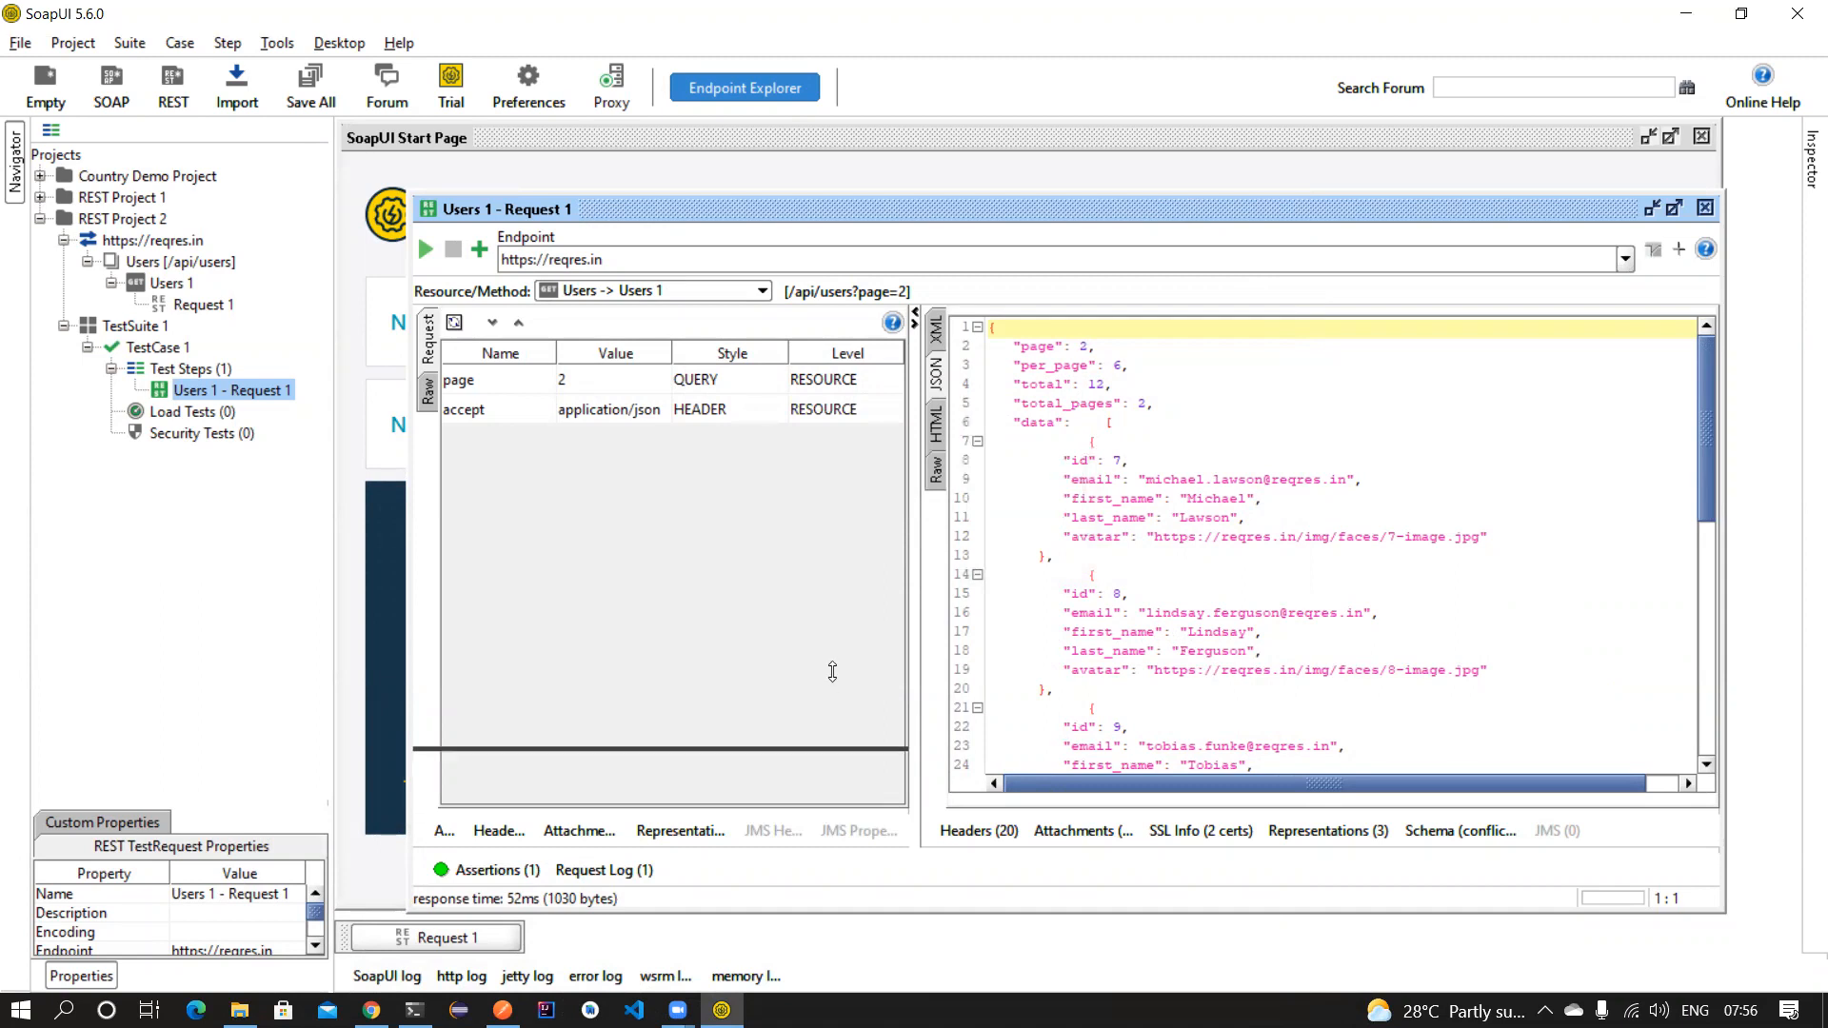
left_click(490, 870)
Examine the available assertion types under Property Content, Compliance, Status and Standards, Script, SLA and Security for a new assertion.
left_click(426, 668)
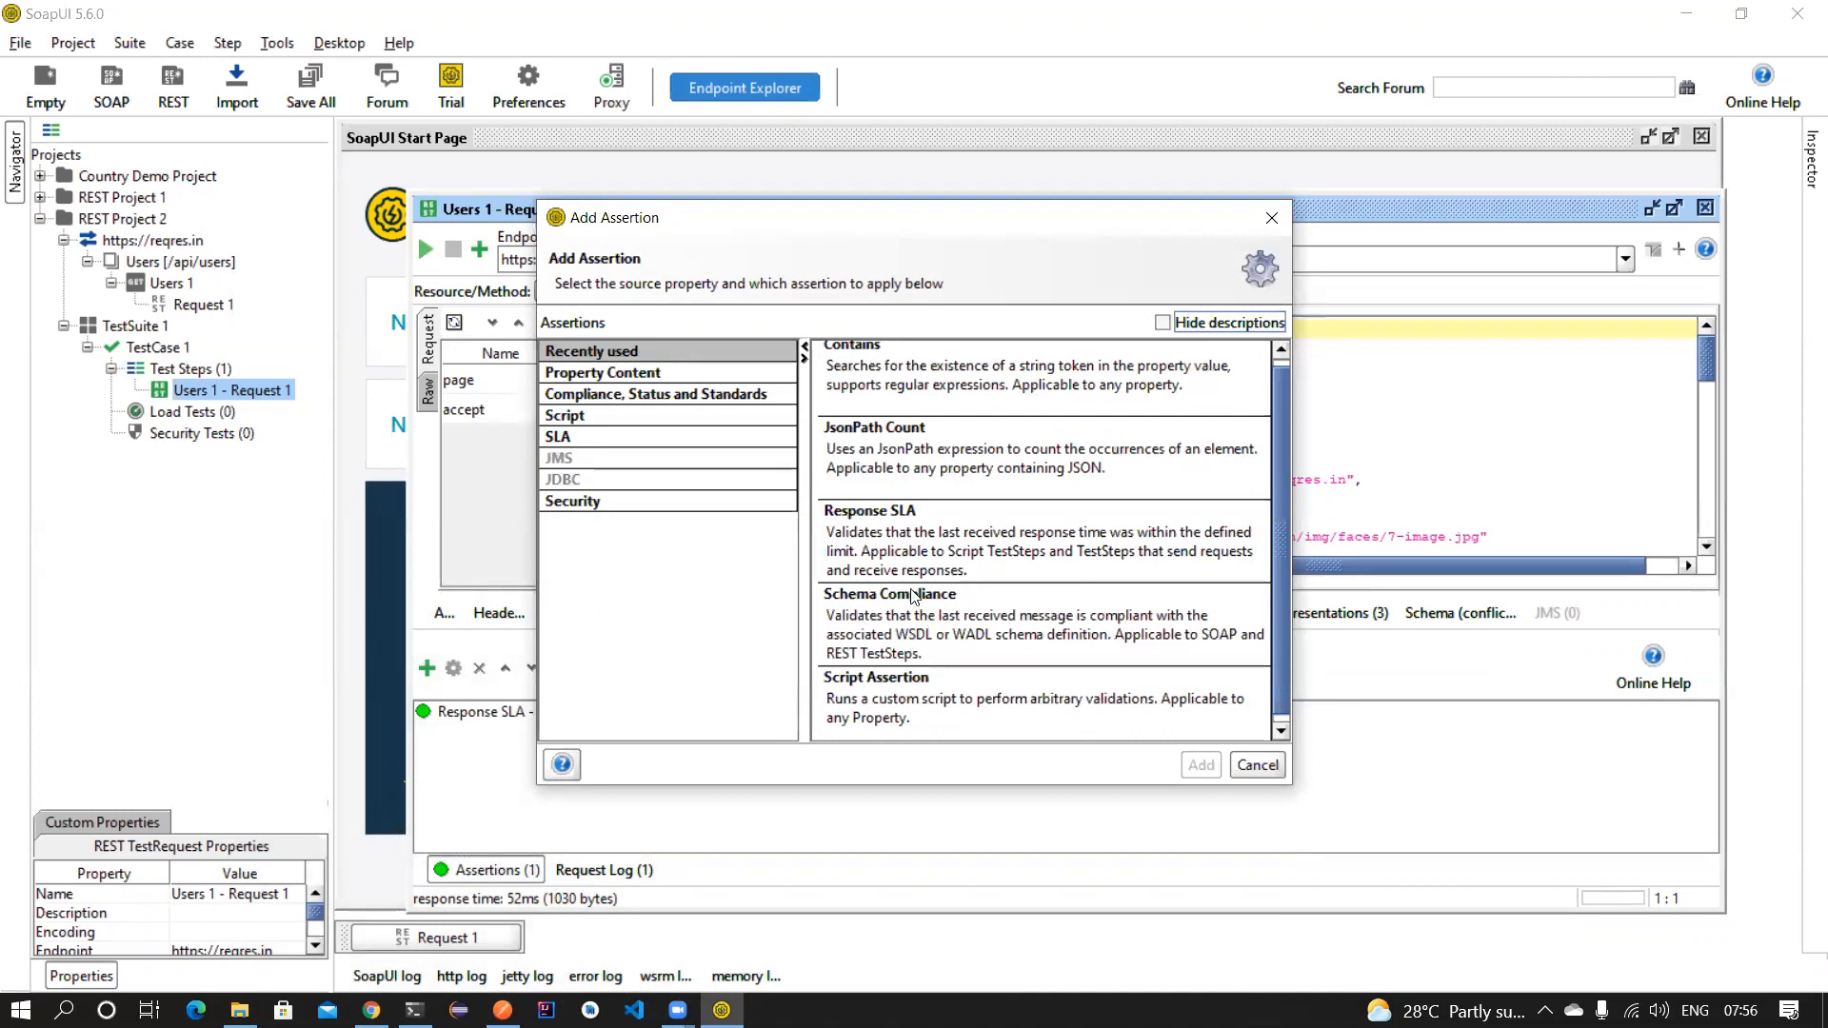
scroll(885, 438, "up", 1)
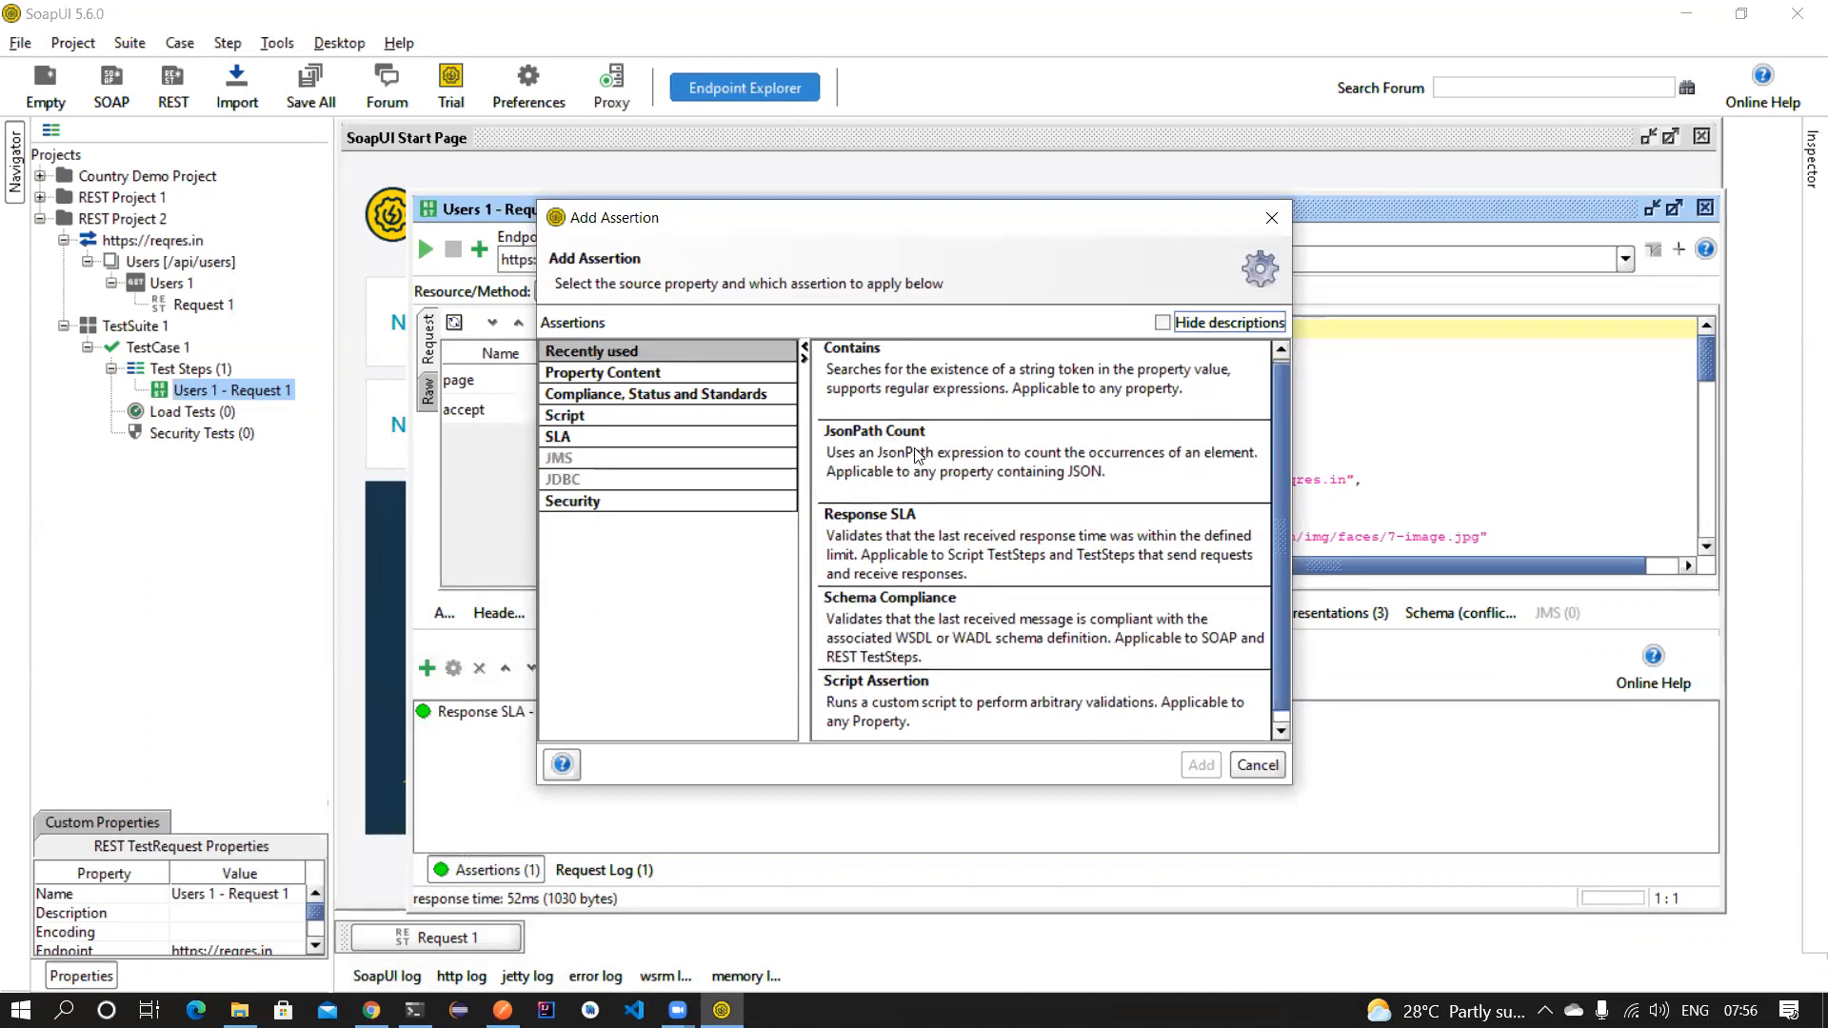
left_click(688, 373)
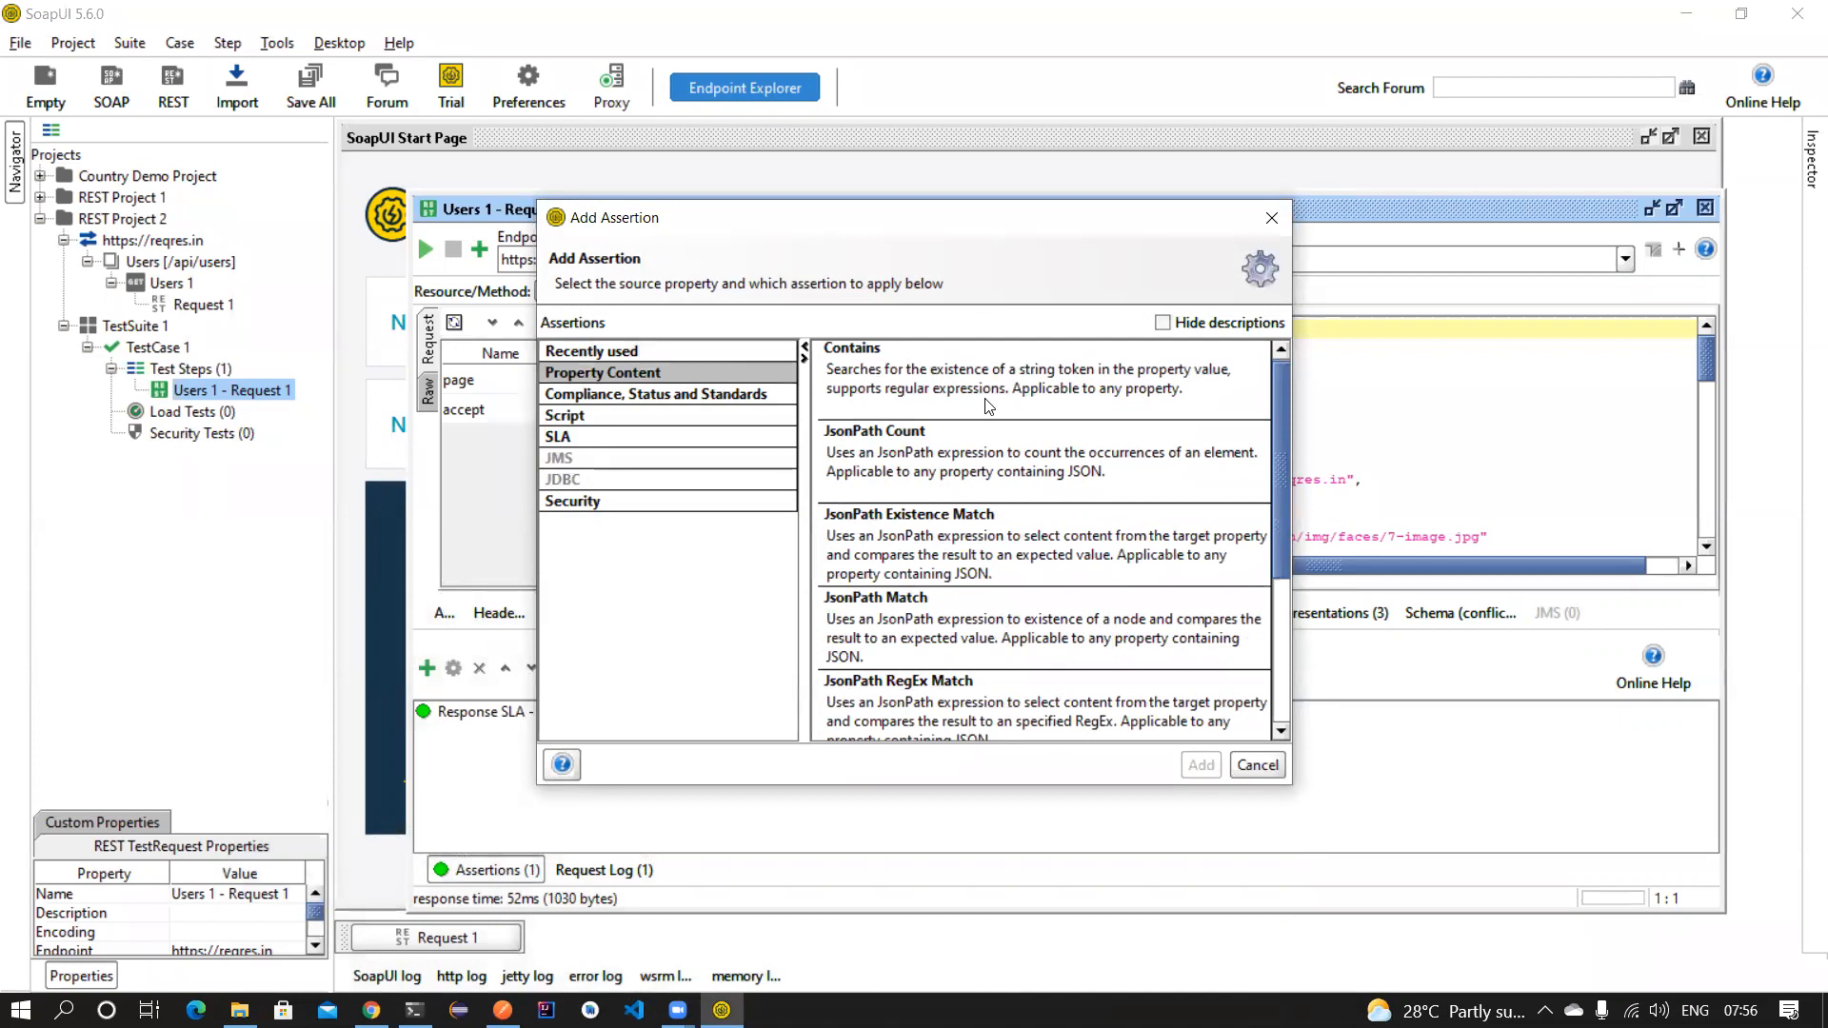
left_click(632, 394)
left_click(971, 449)
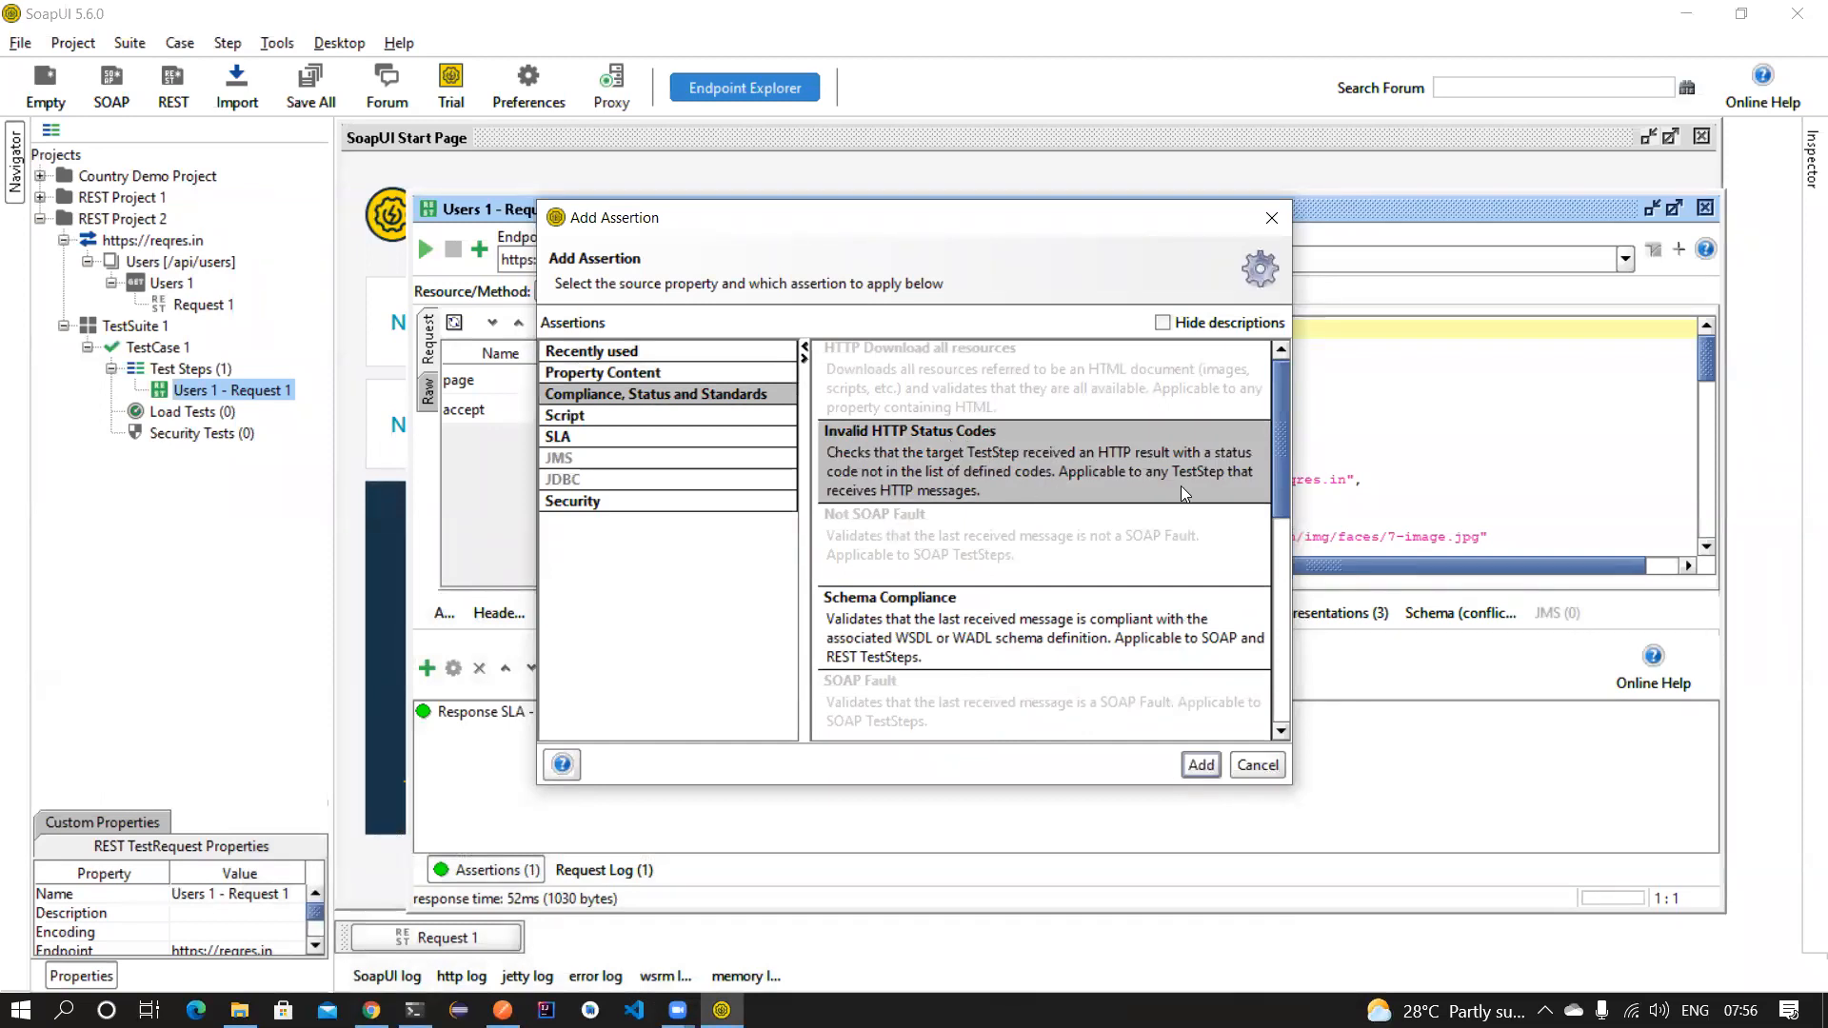
left_click(650, 435)
left_click(648, 419)
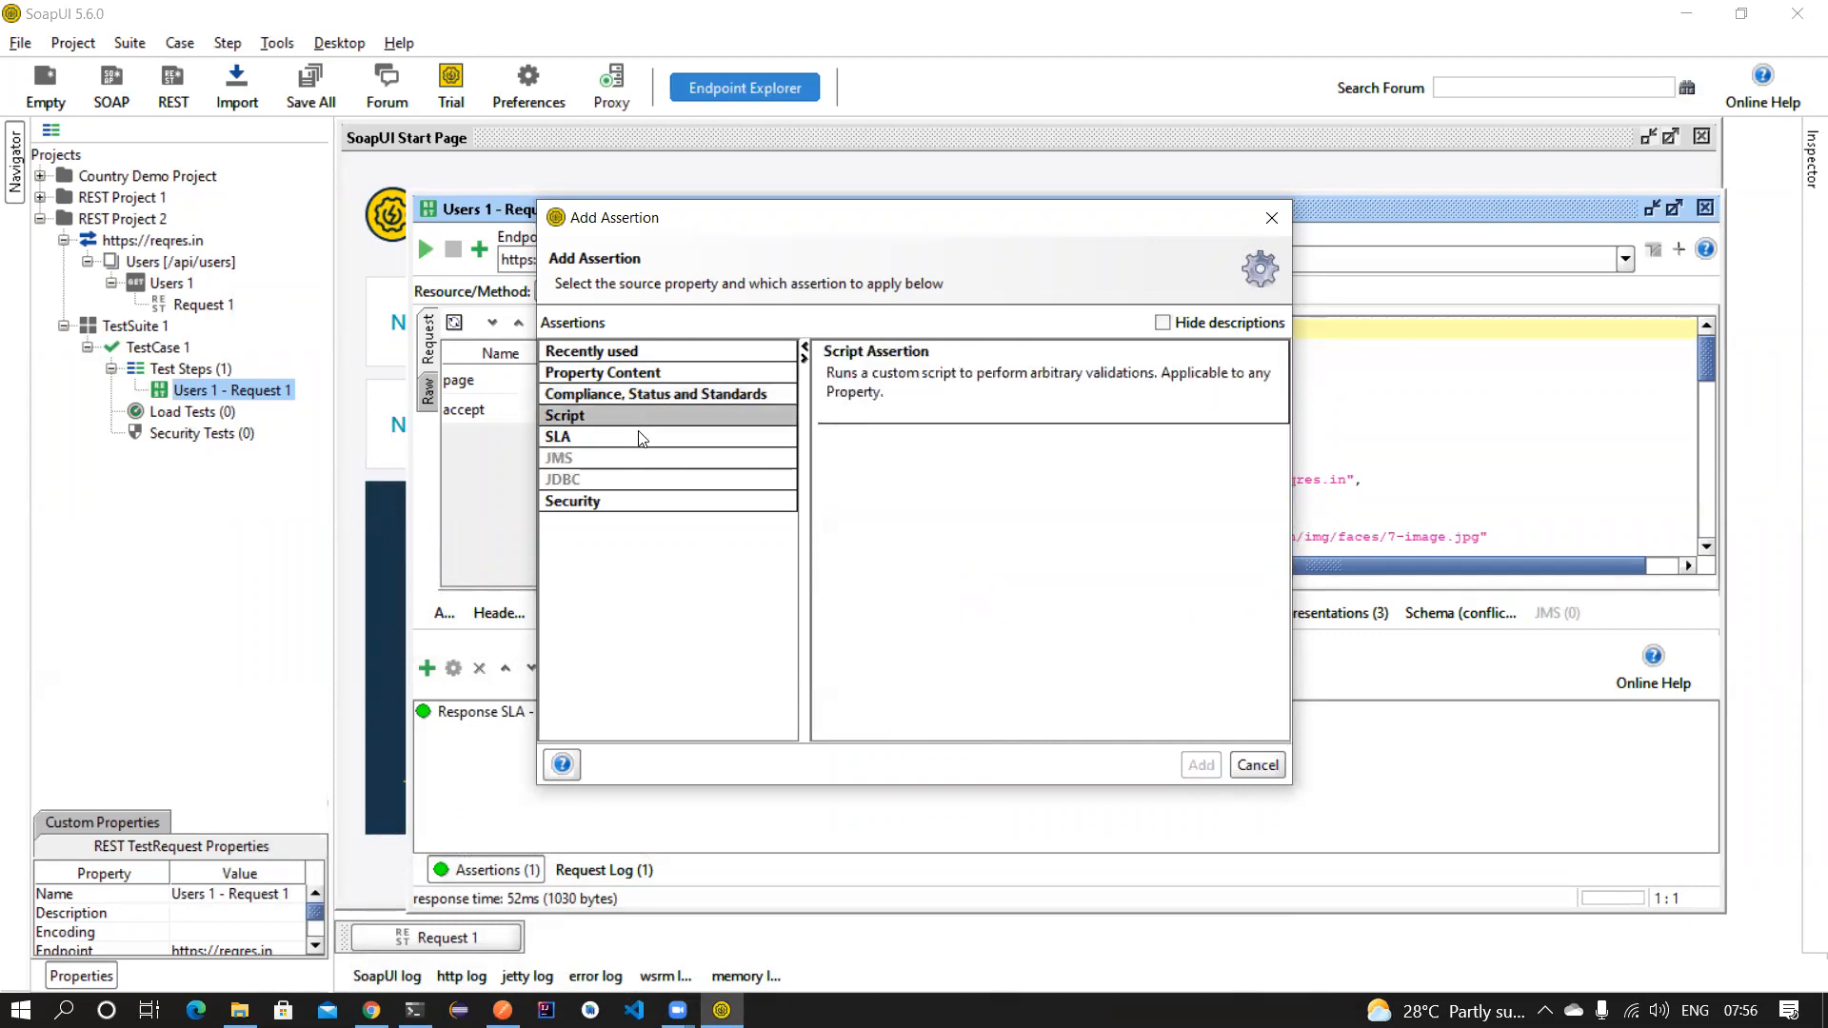
left_click(640, 438)
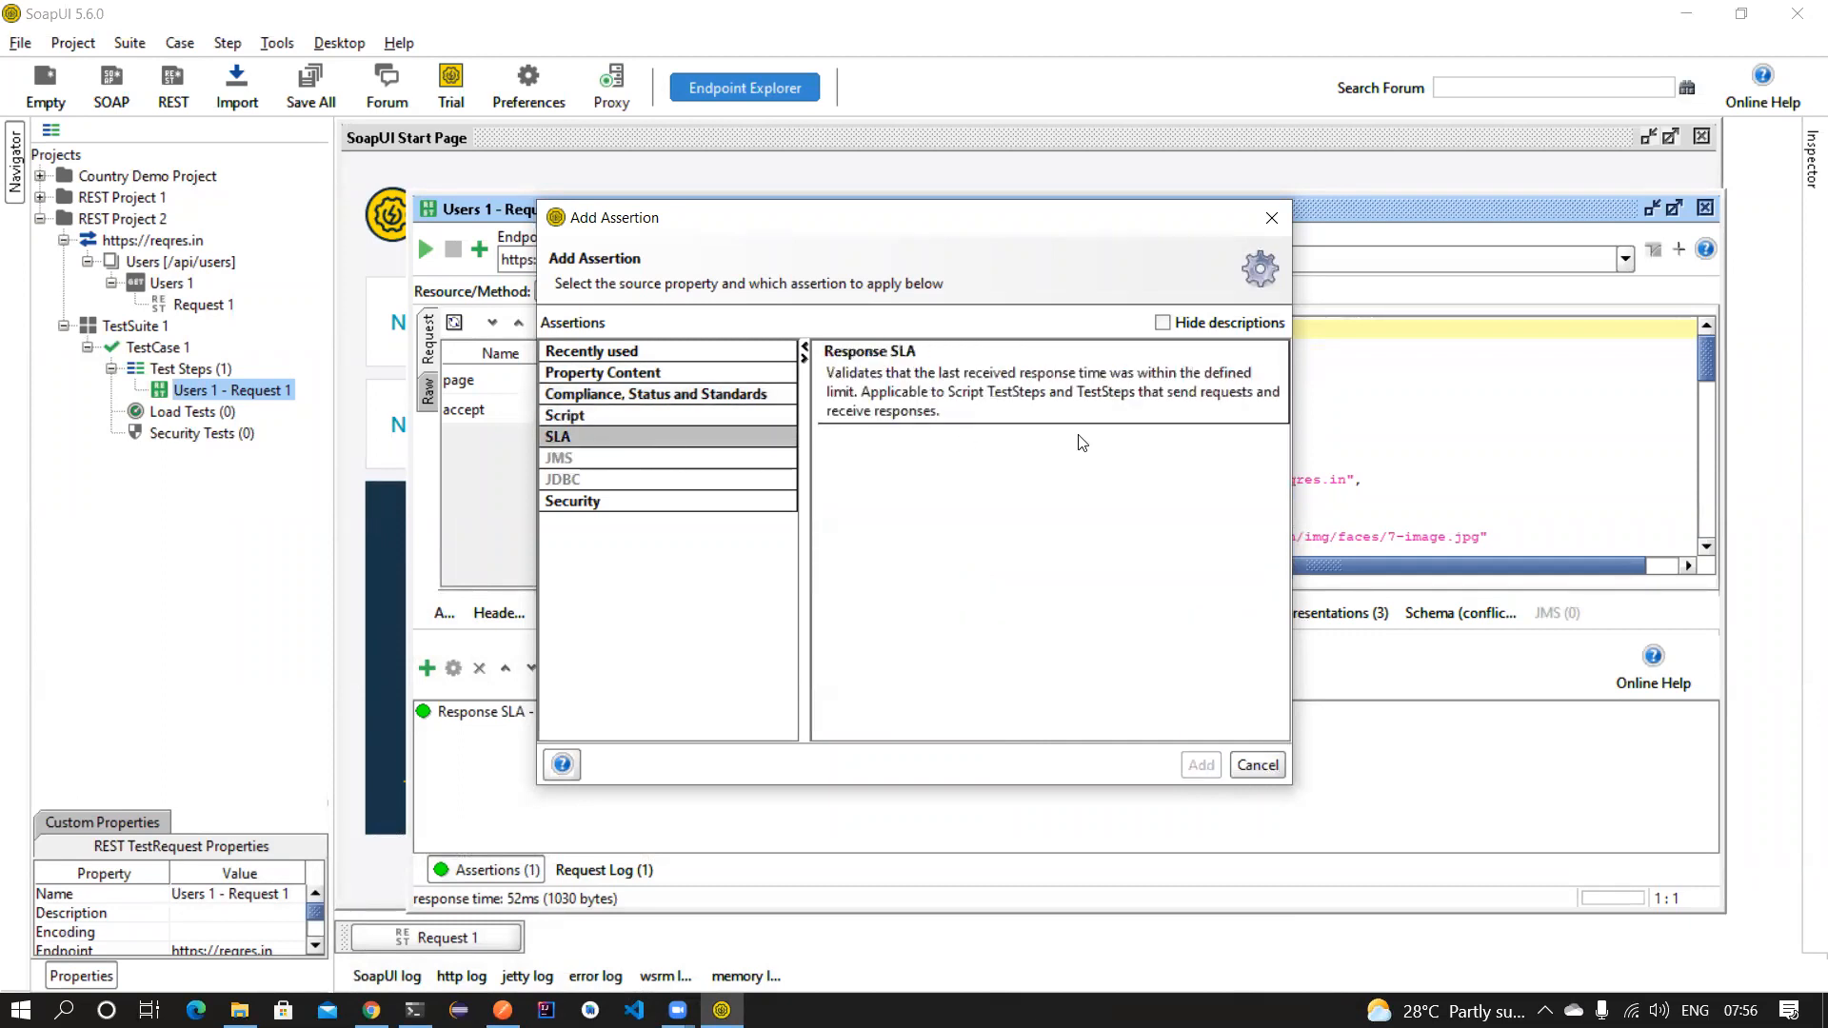
left_click(592, 503)
Add a Contains assertion from Property Content that checks for the first listed user's first name, ignoring case.
left_click(621, 373)
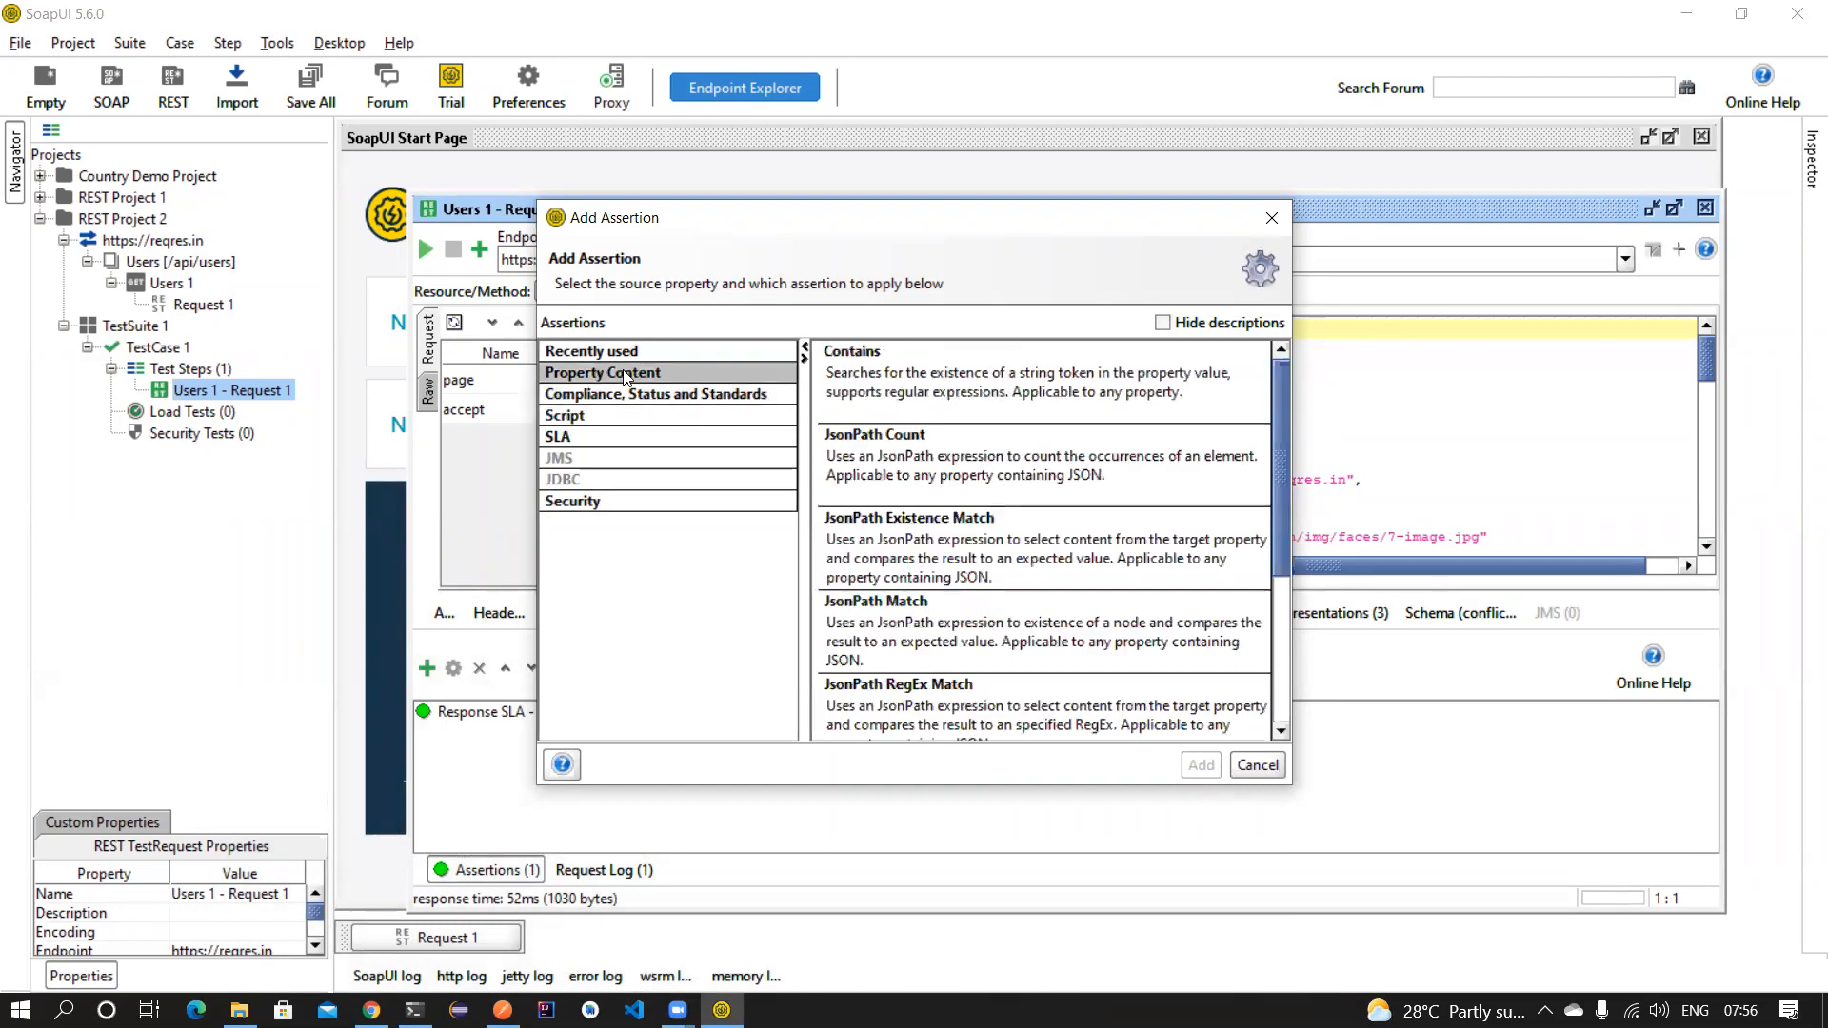
left_click(965, 381)
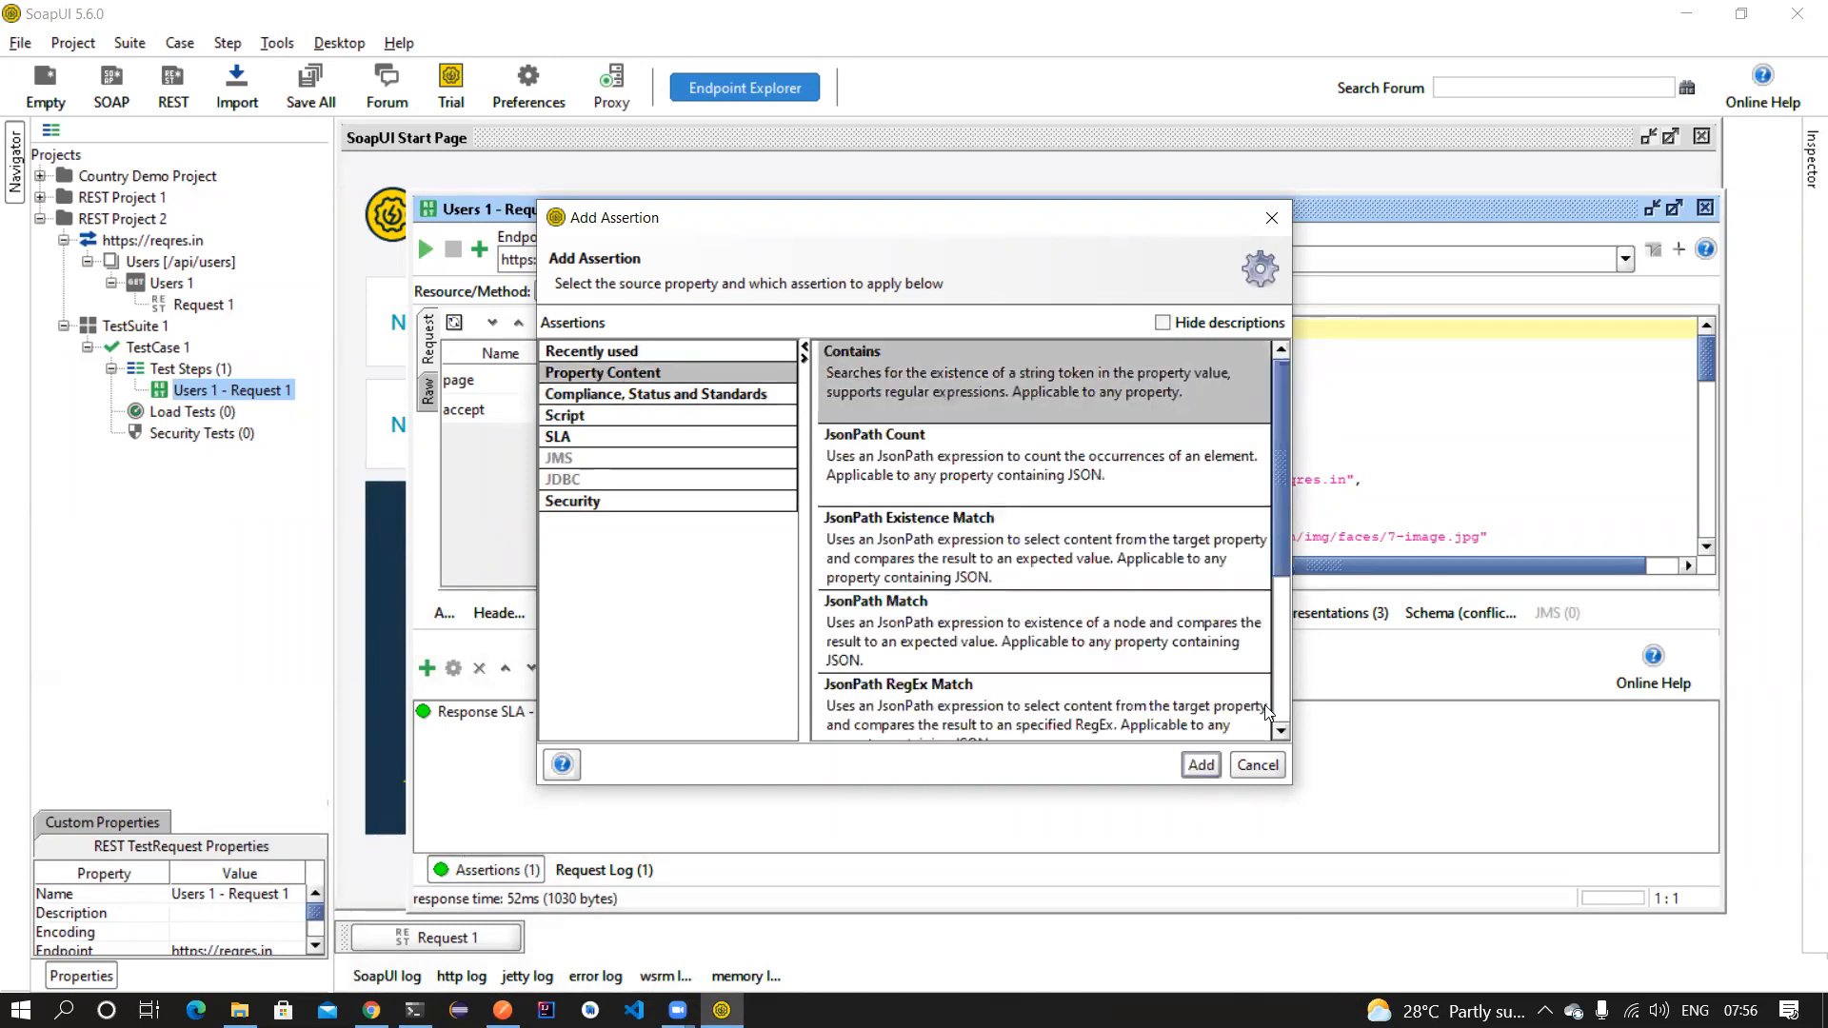
left_click(1198, 765)
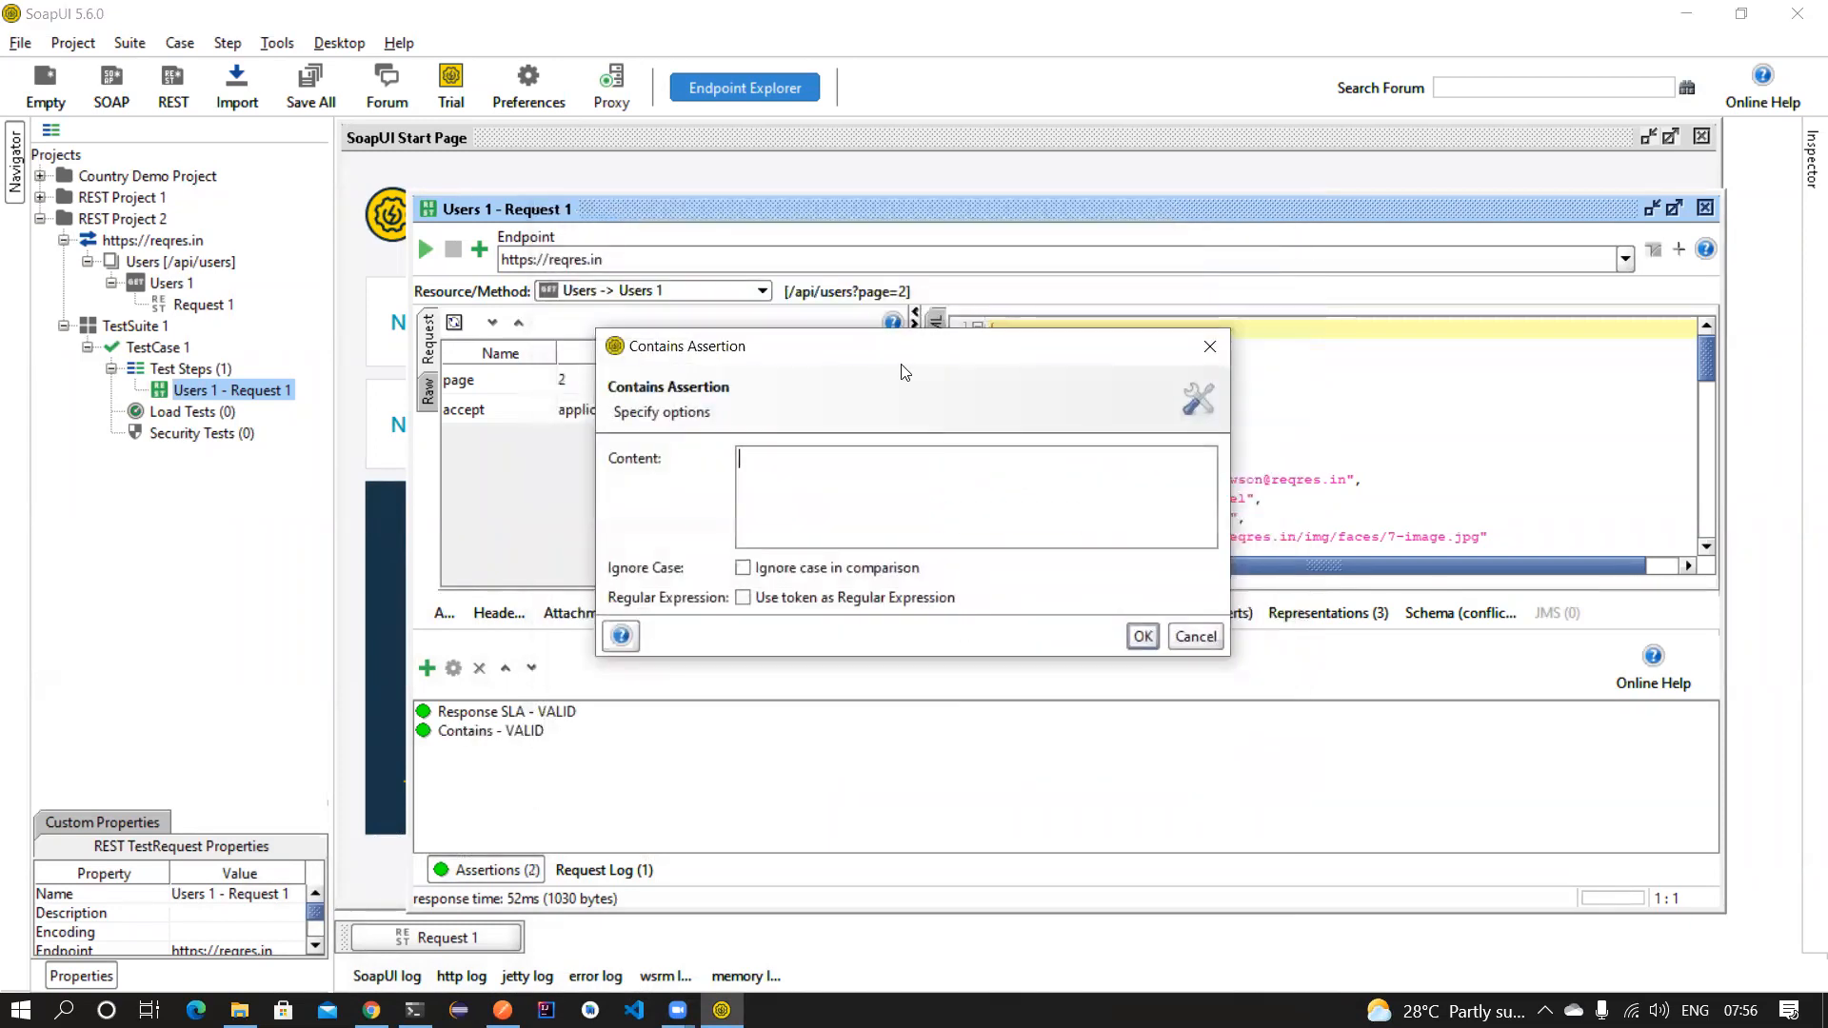
left_click_drag(885, 360, 605, 427)
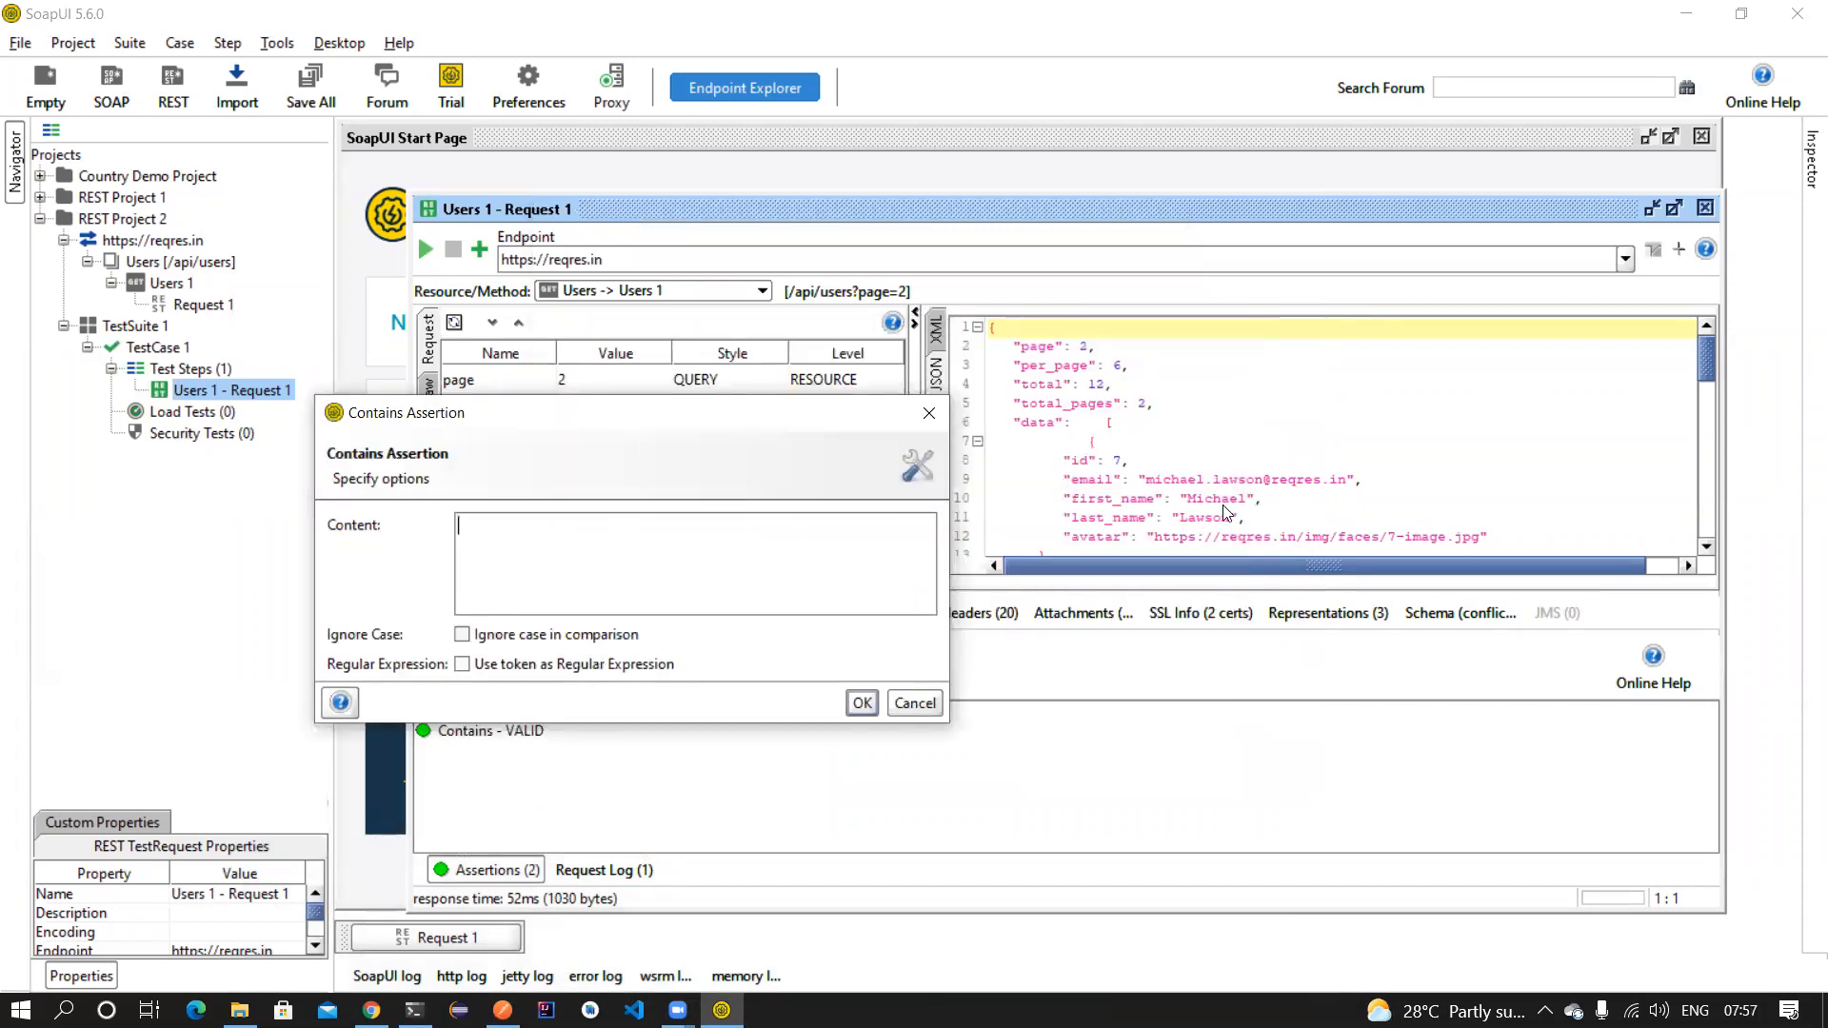
type("Micha")
key("BackSpace")
key("BackSpace")
type("hael")
left_click(496, 642)
left_click(862, 705)
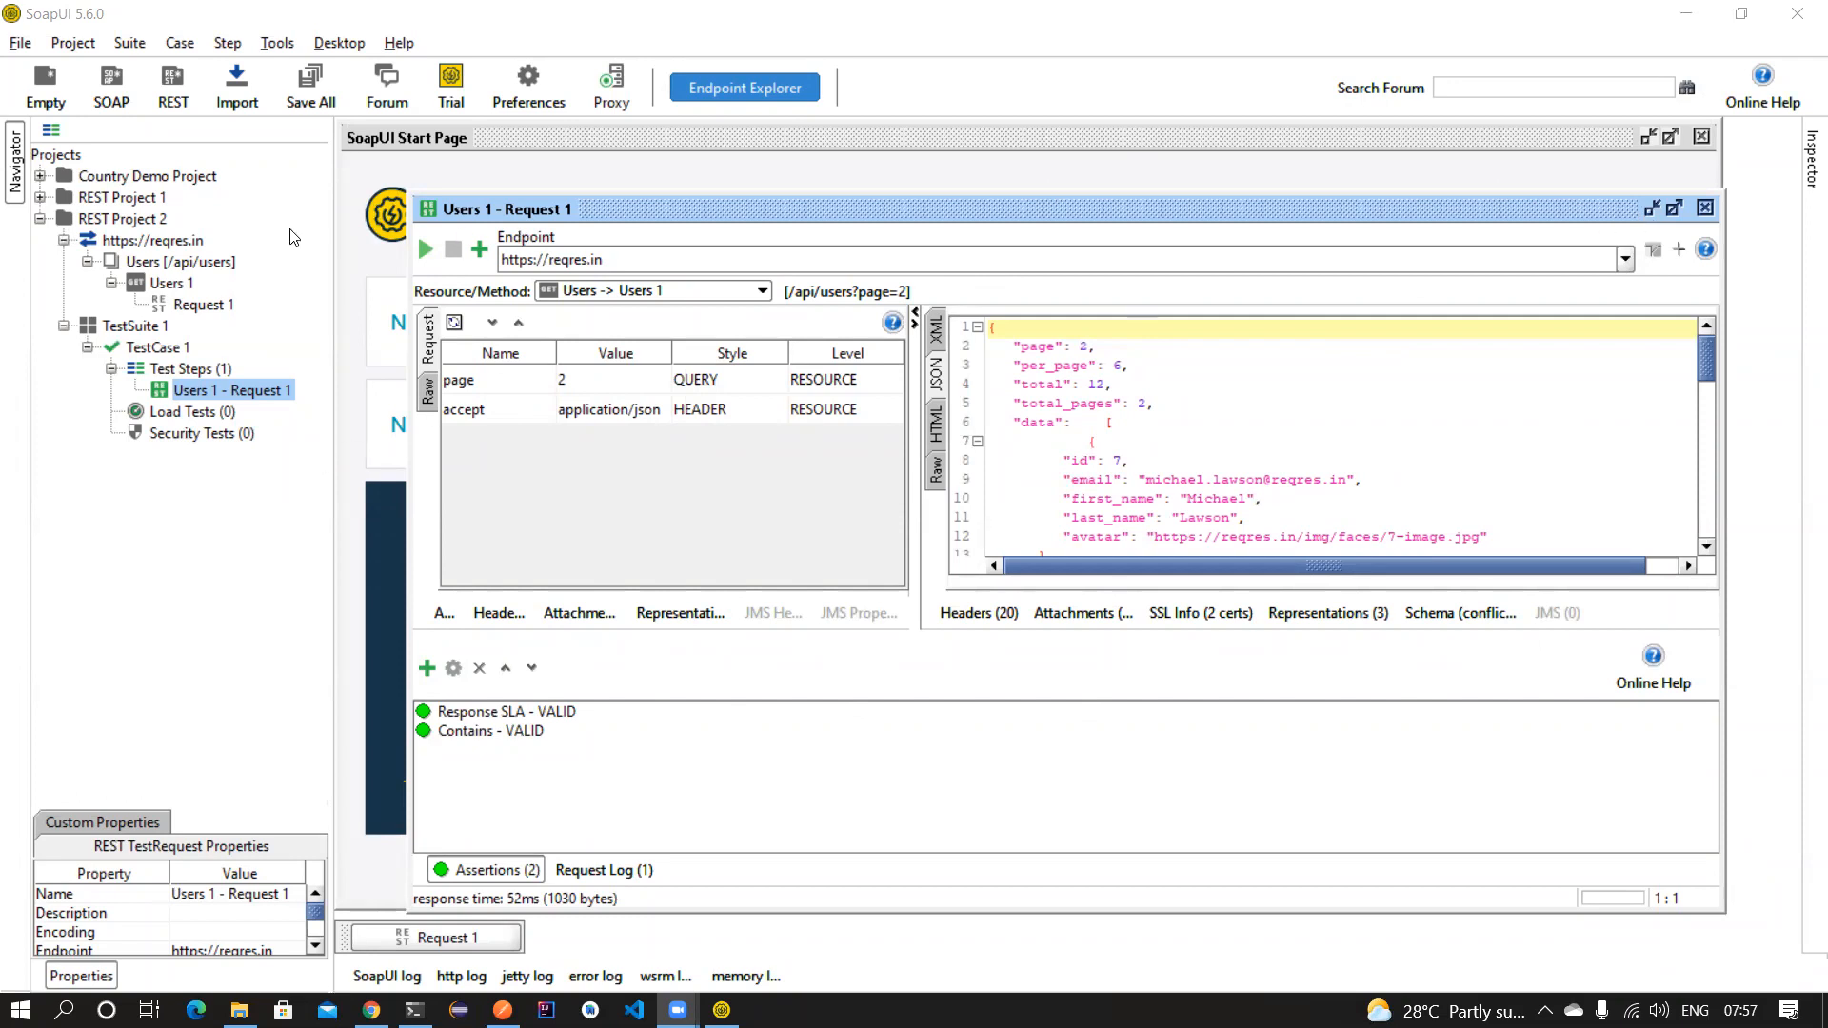
Close the Users 1 - Request 1 window, and view the resource parameters of Users [/api/users] before closing them.
left_click(1705, 207)
left_click(174, 305)
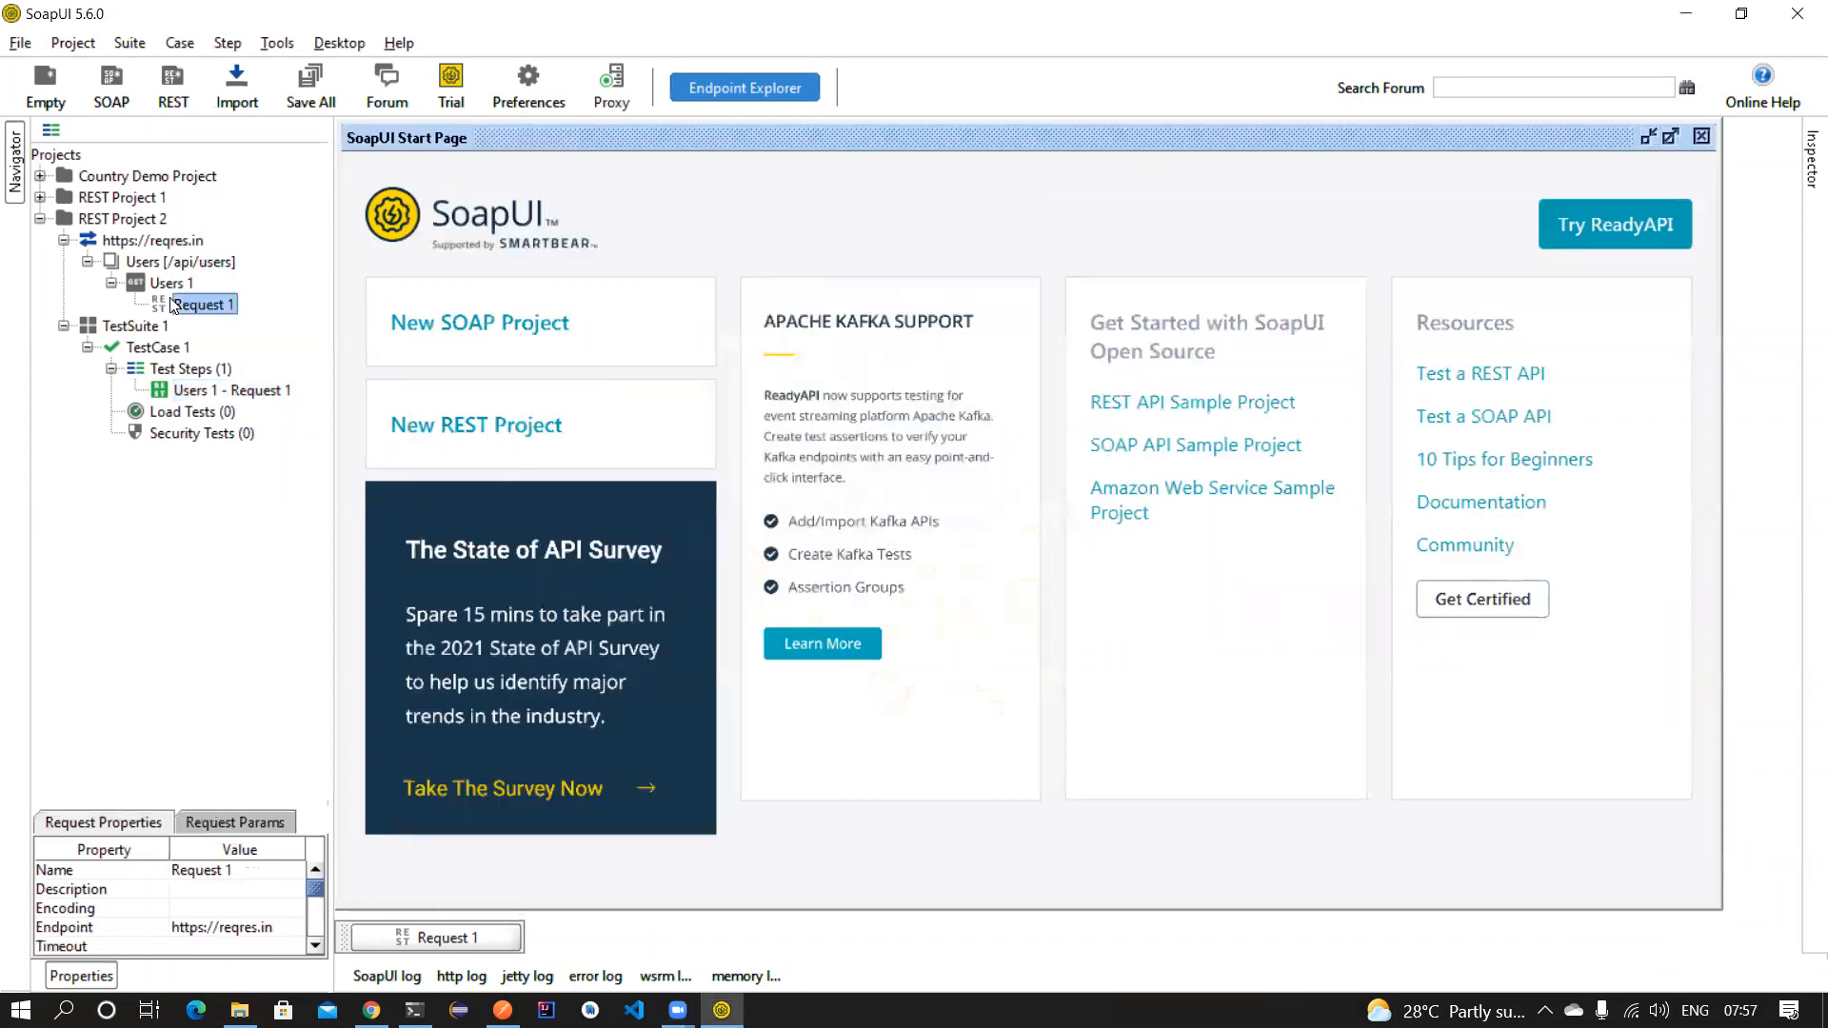
double_click(174, 264)
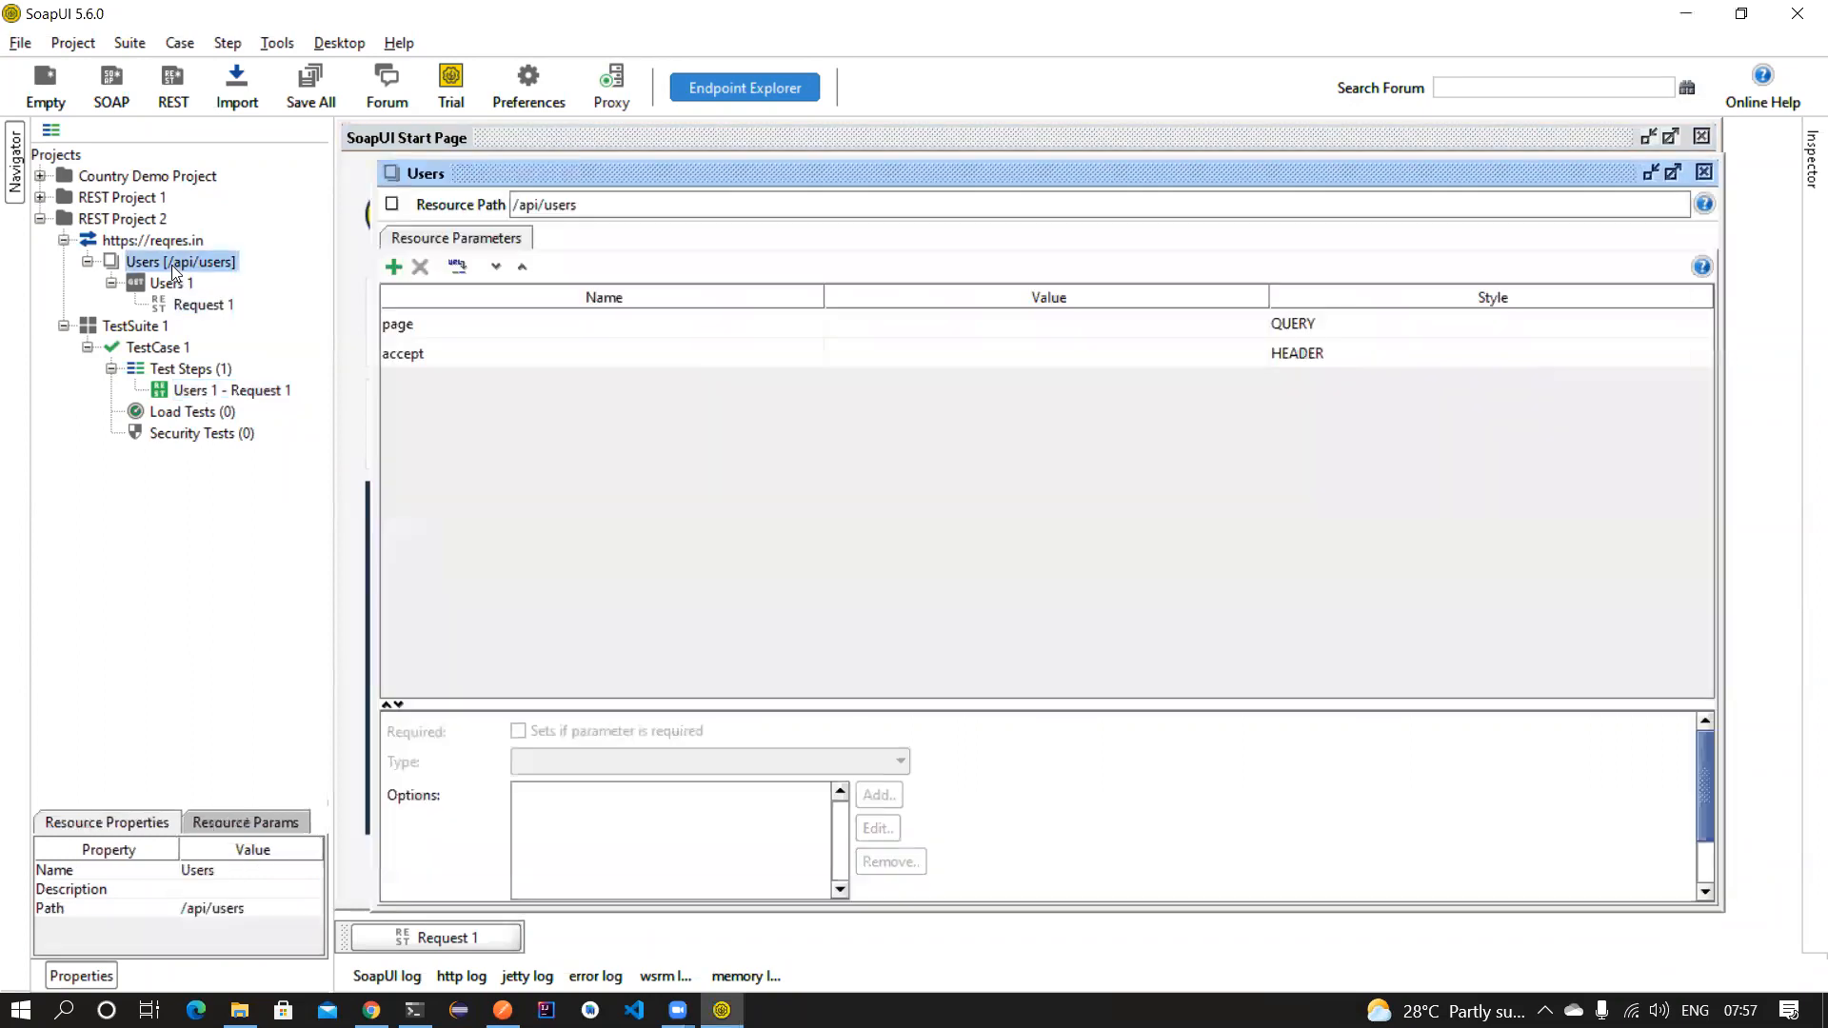
left_click(1704, 172)
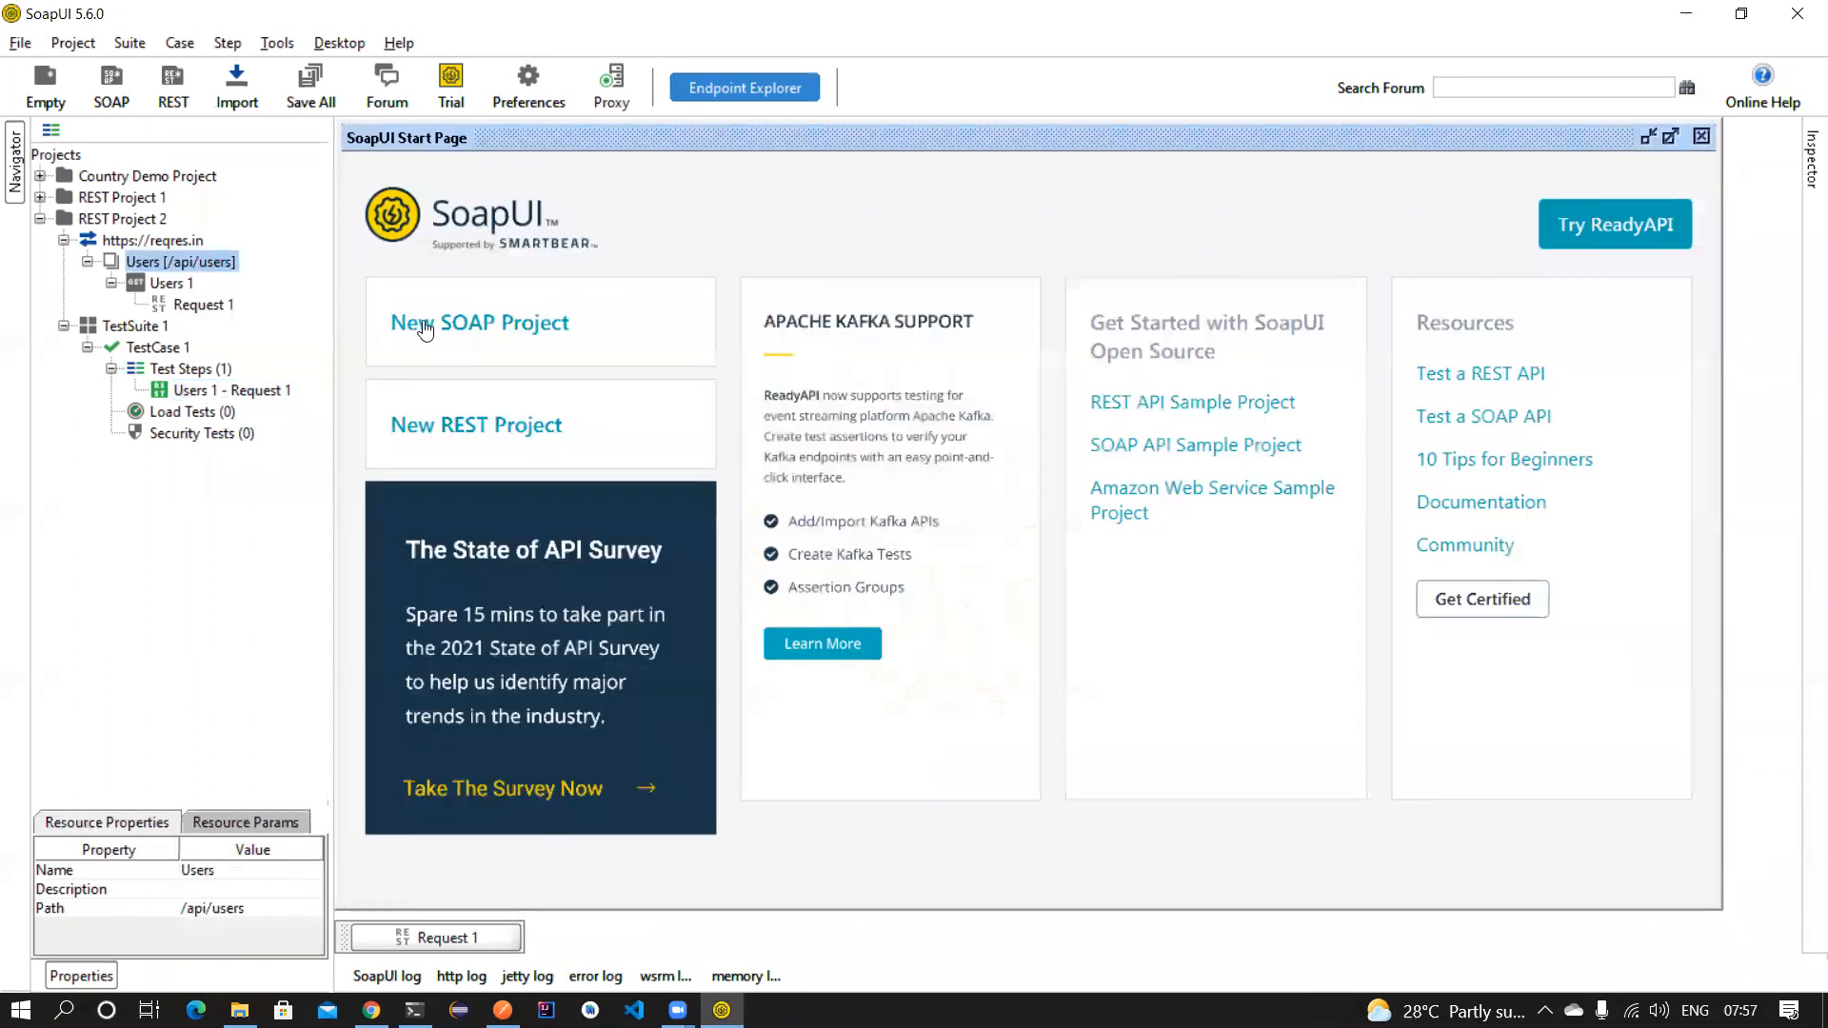
left_click(202, 304)
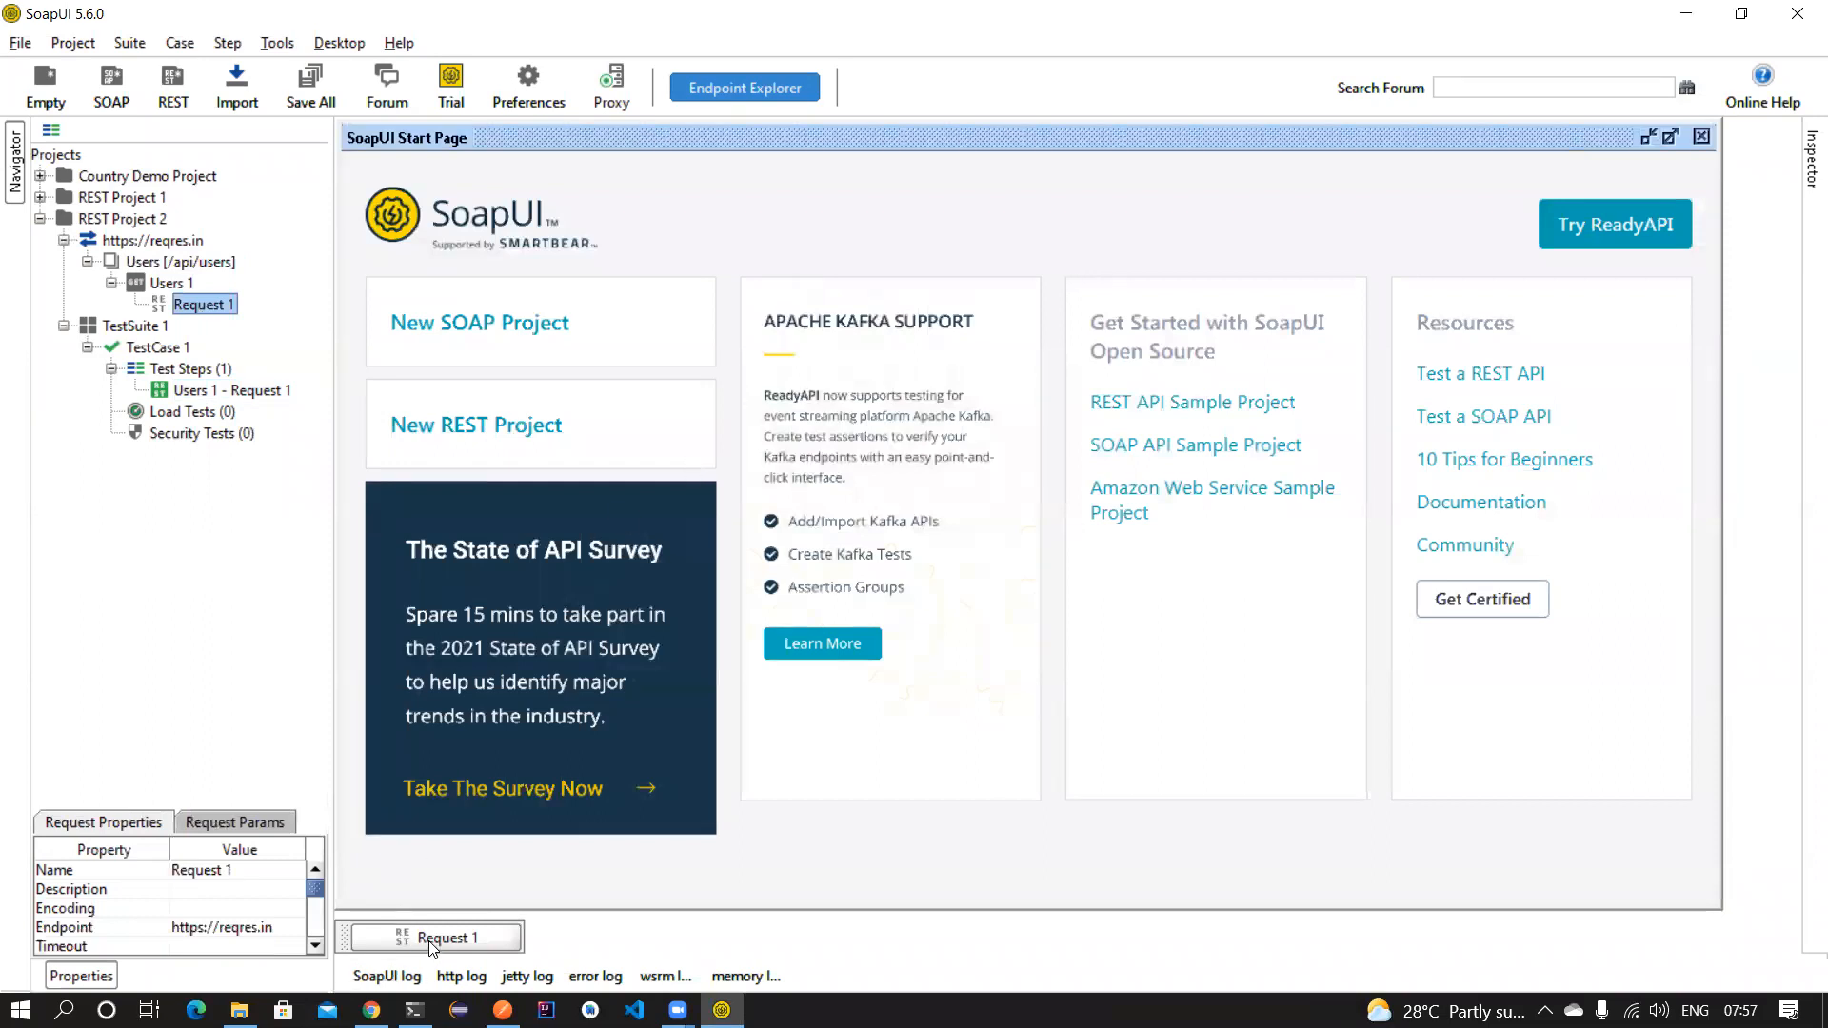
double_click(140, 260)
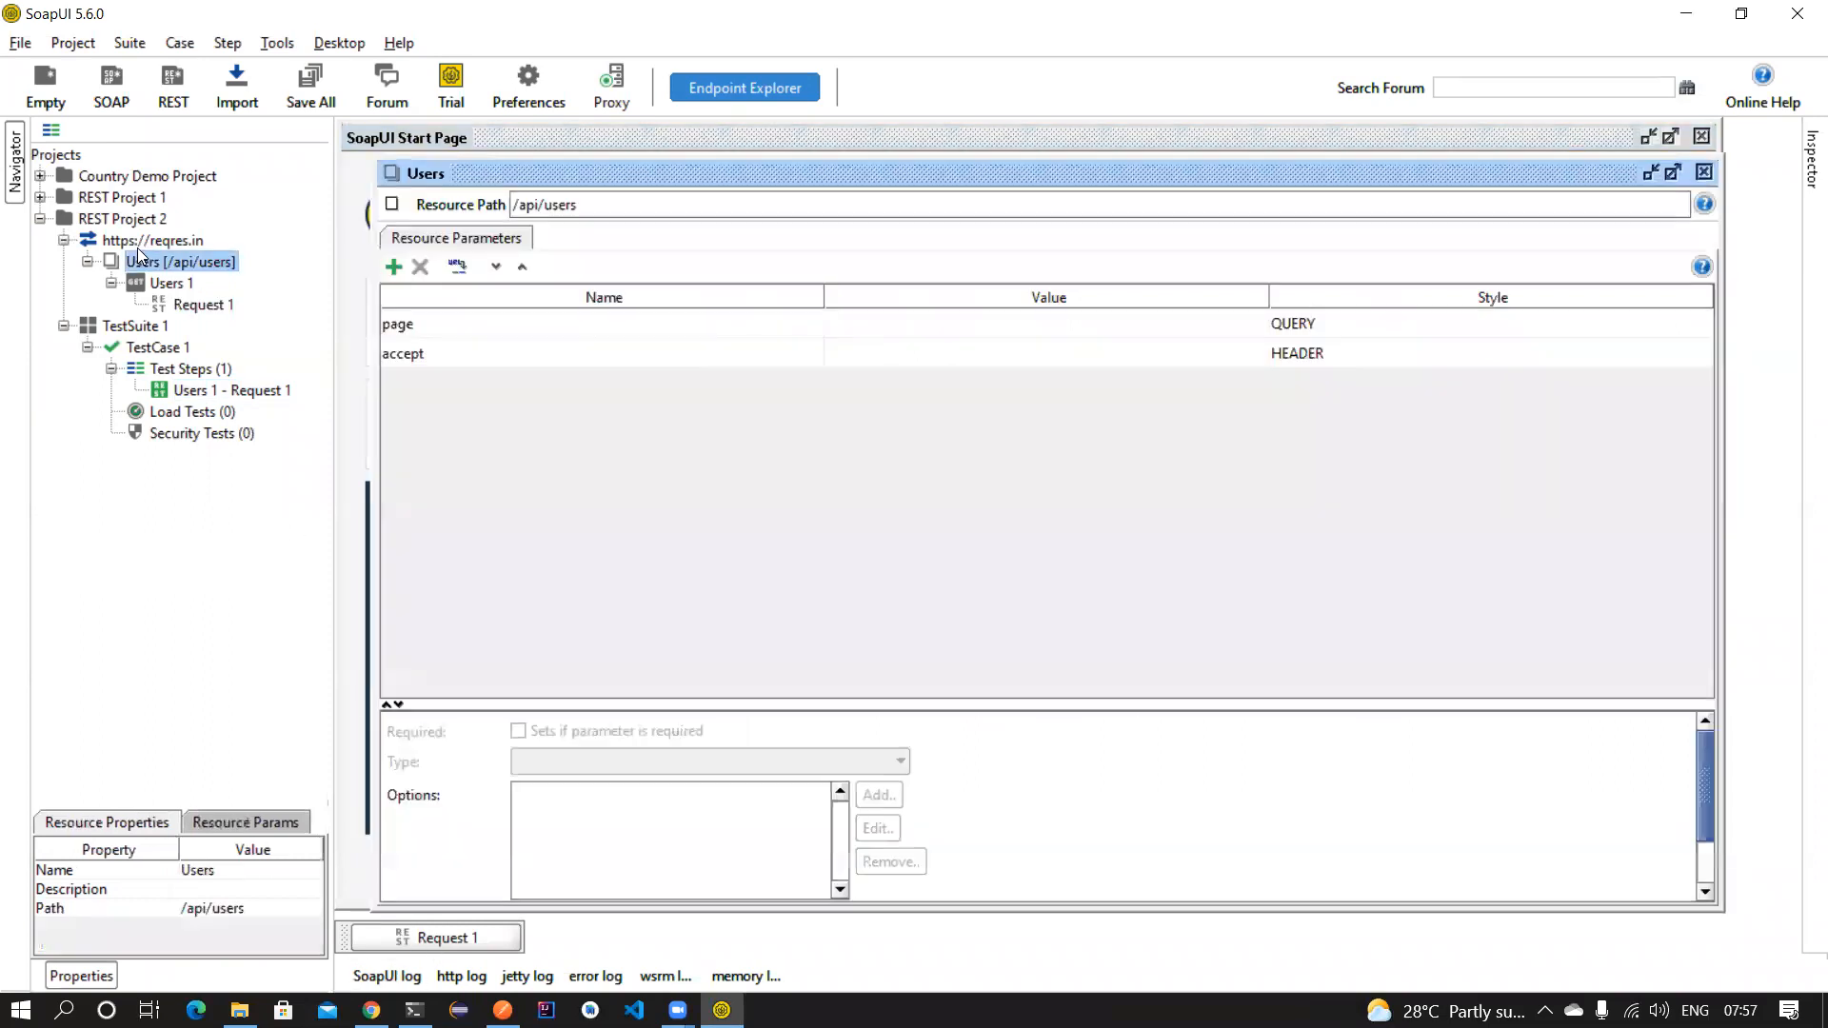
double_click(154, 244)
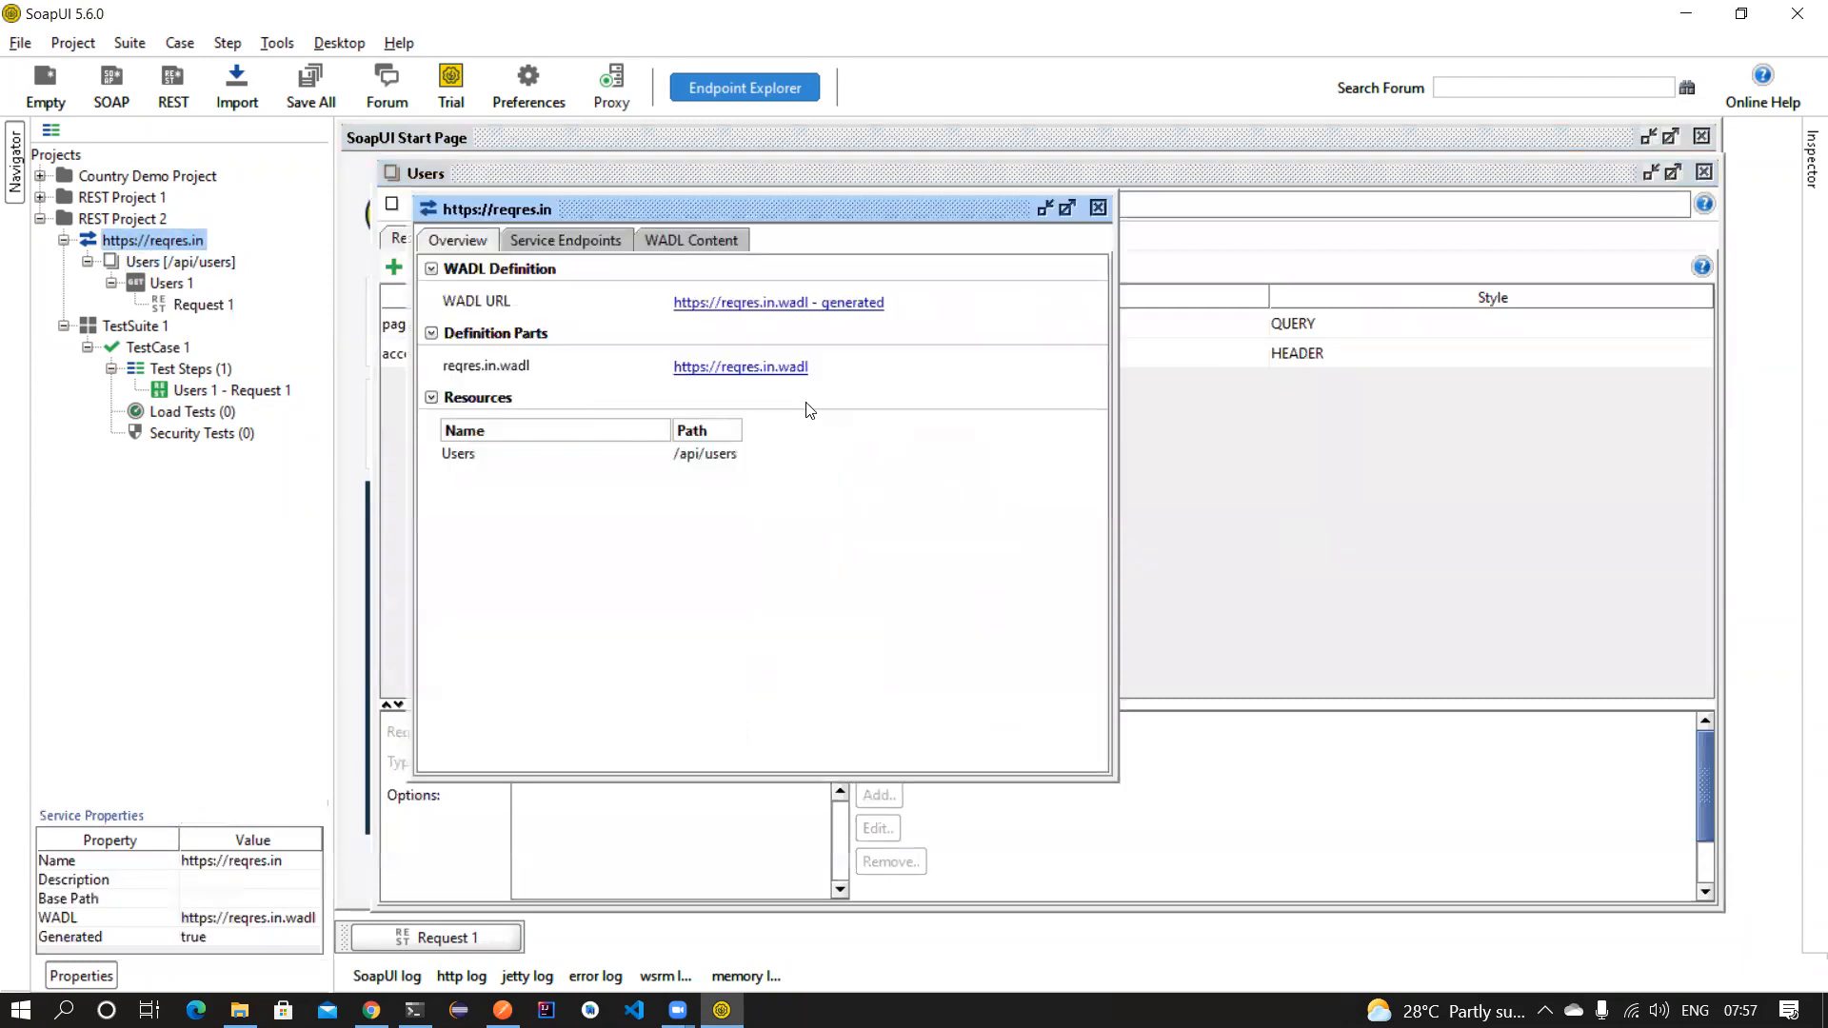
left_click(1108, 209)
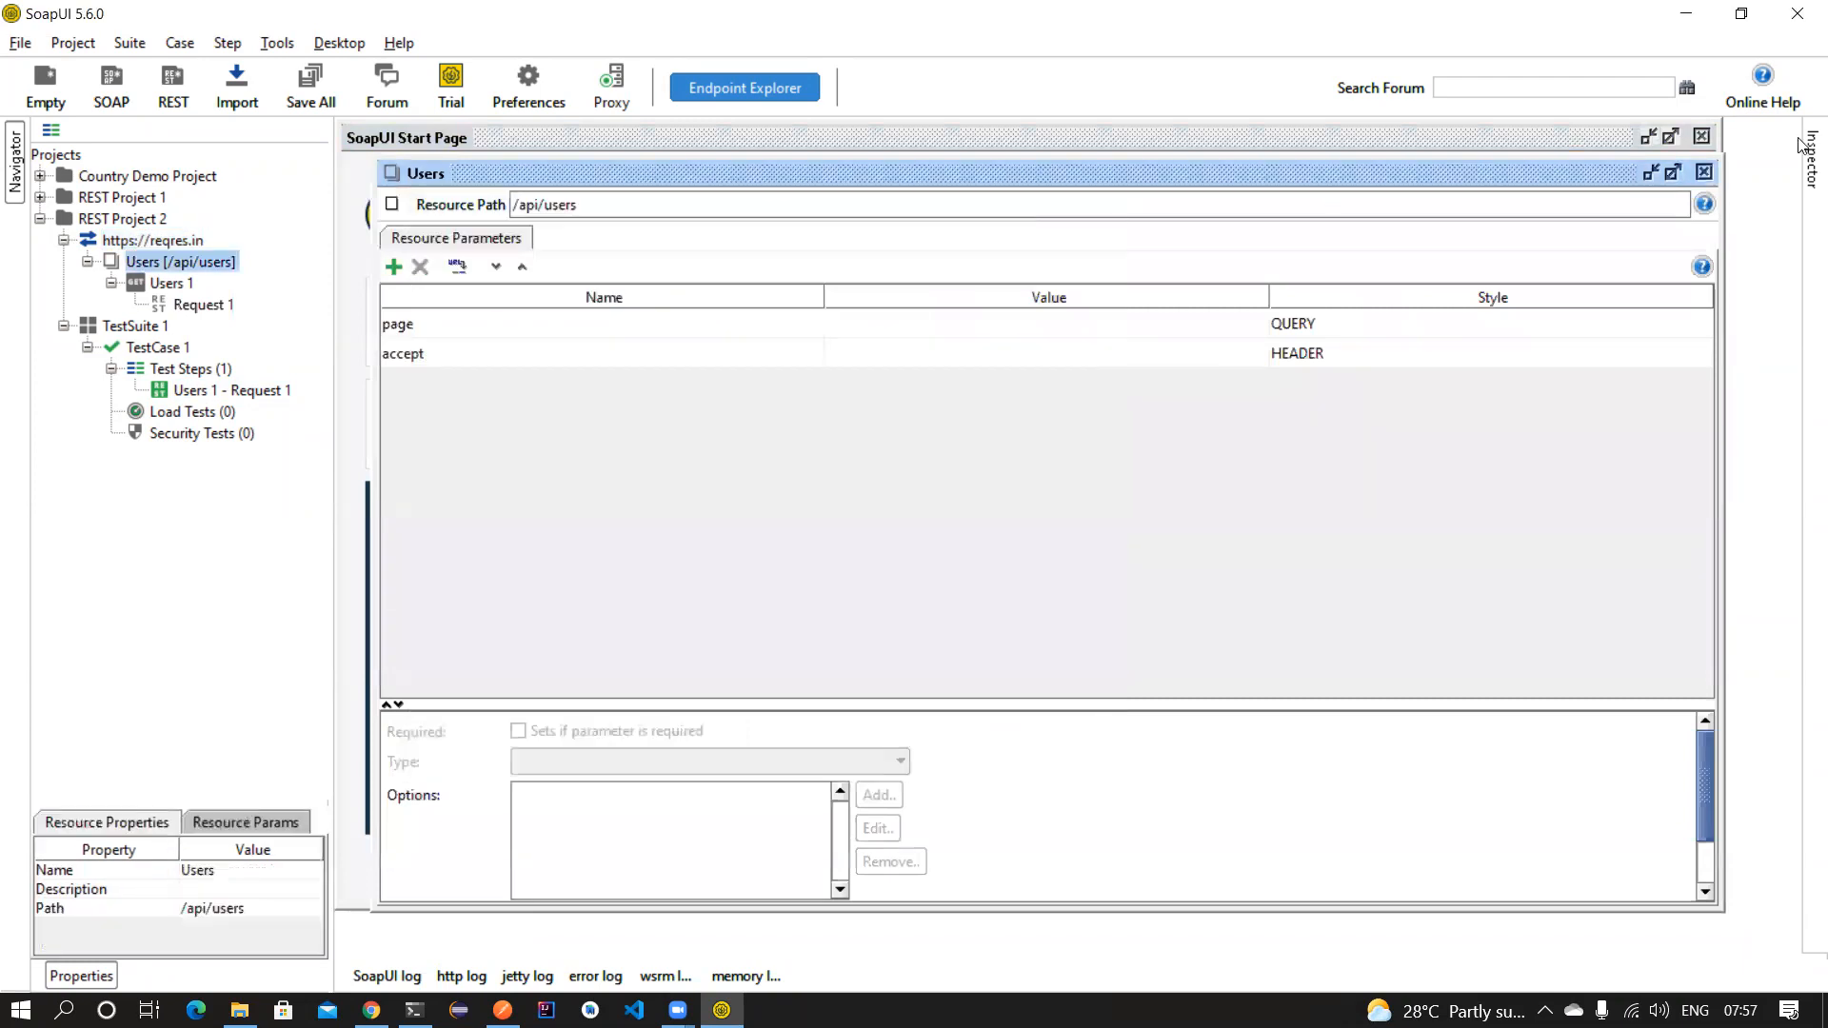
left_click(1703, 172)
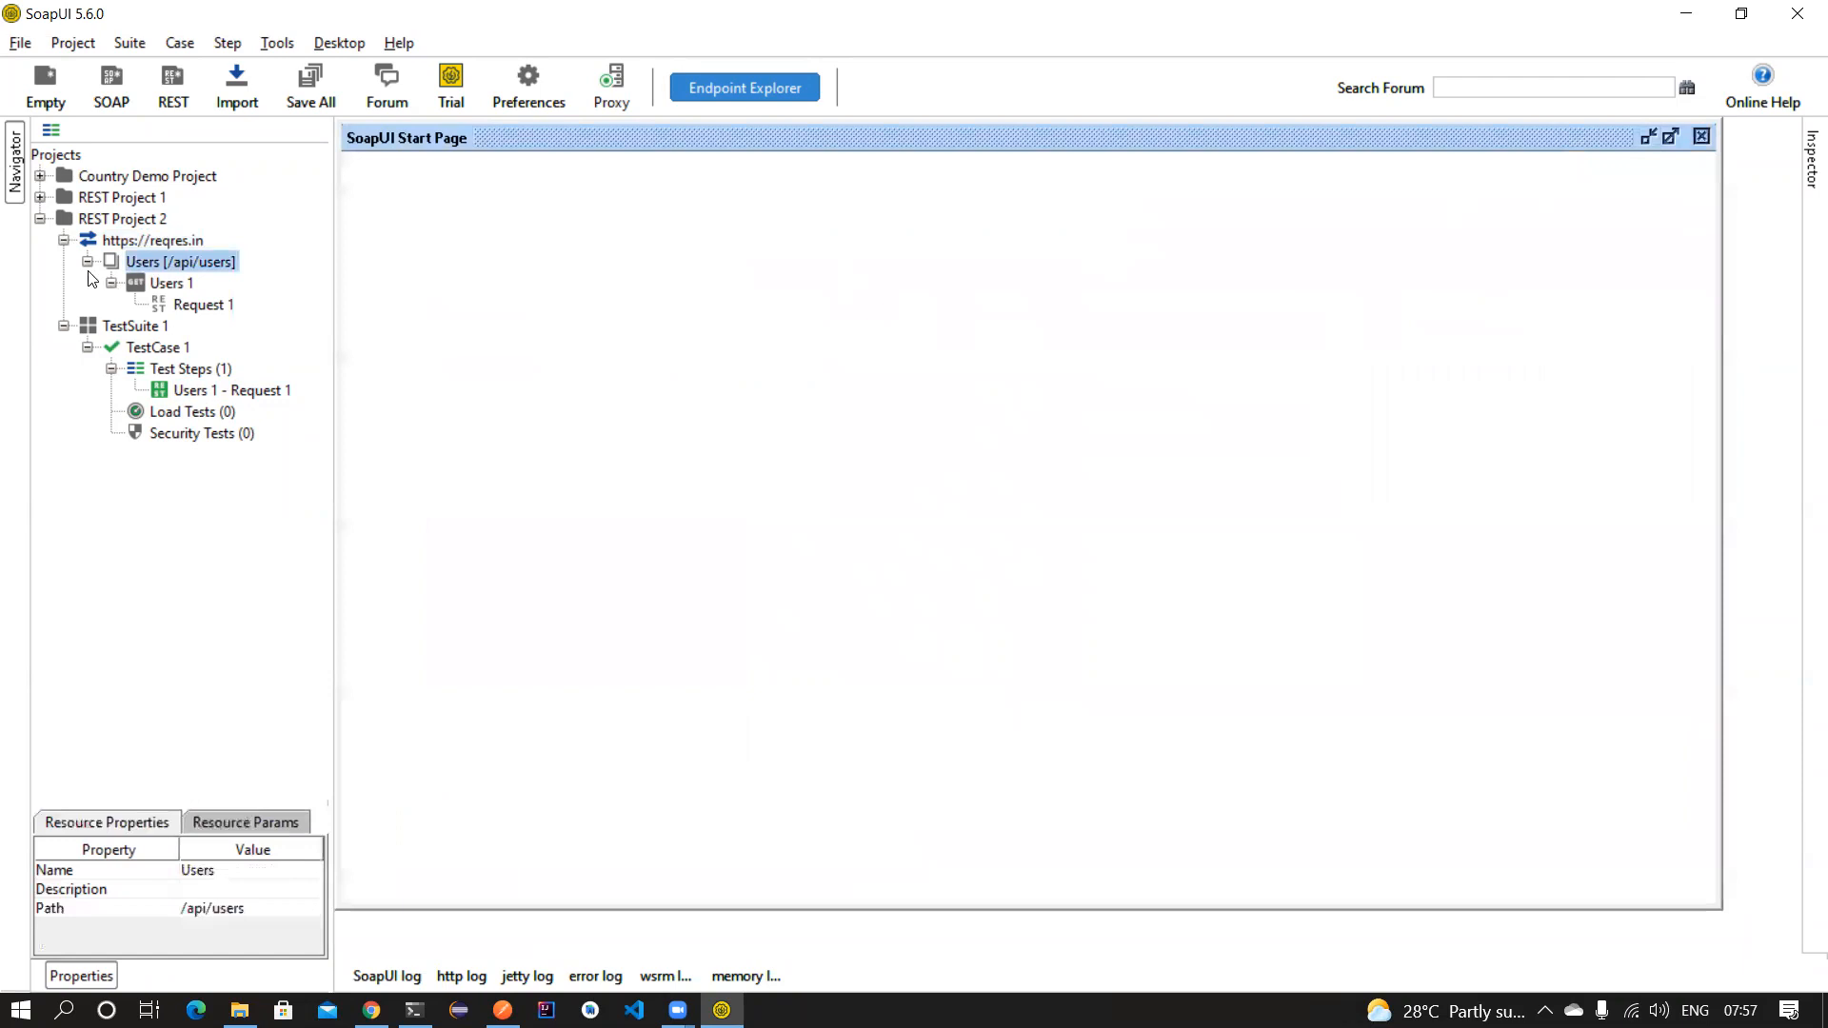
left_click(169, 303)
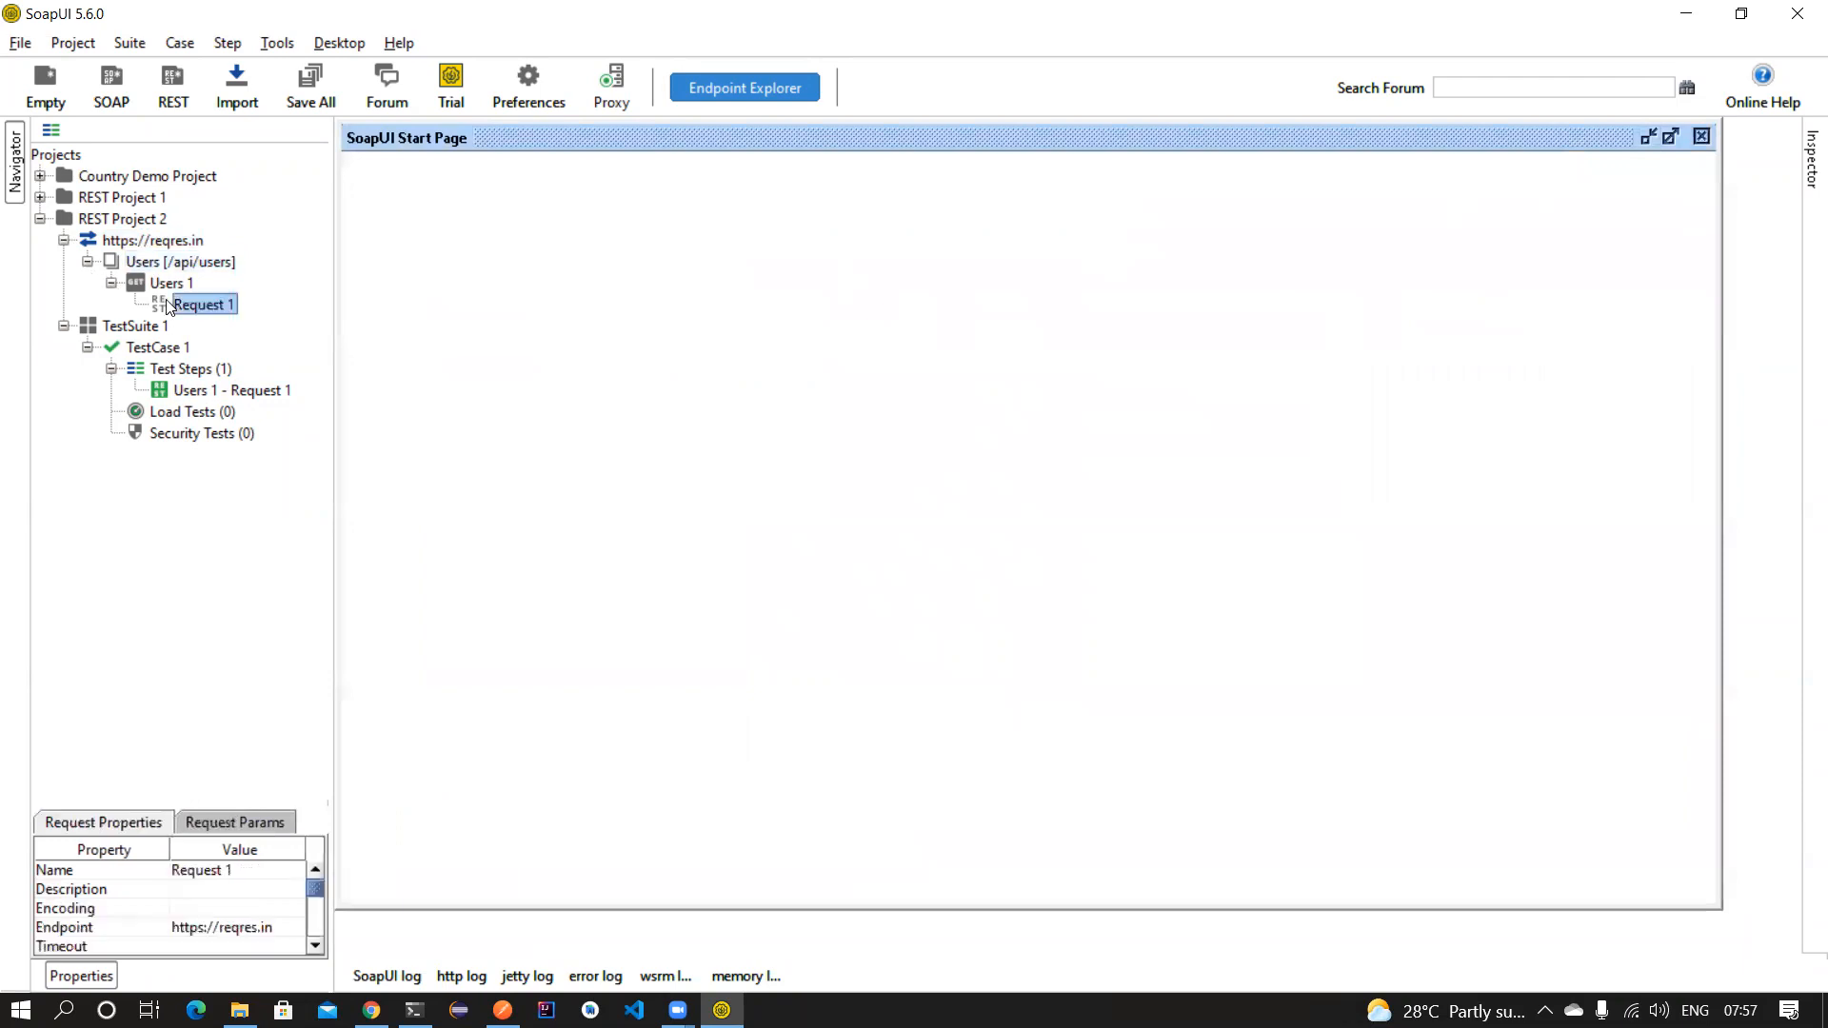
Exit SoapUI, saving REST Project 2 in Documents as REST-Project-2-soapui-project.xml.
left_click(1797, 13)
left_click(861, 534)
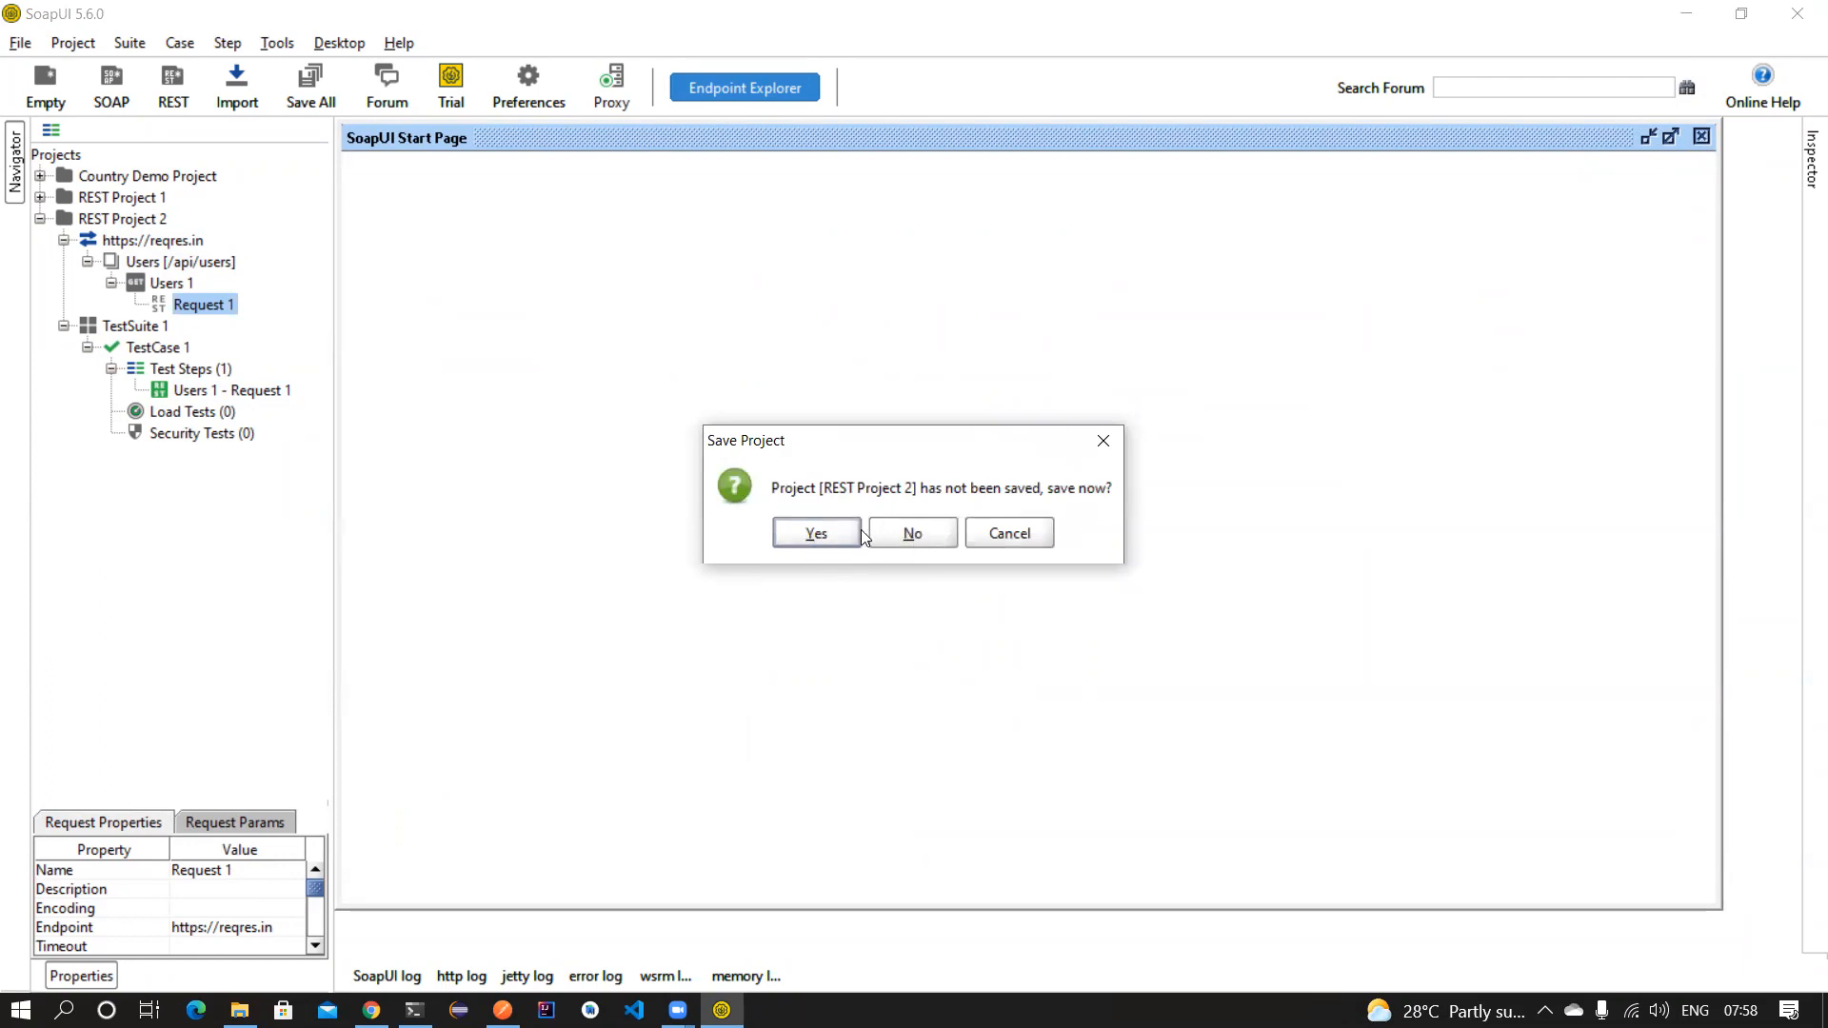
left_click(807, 534)
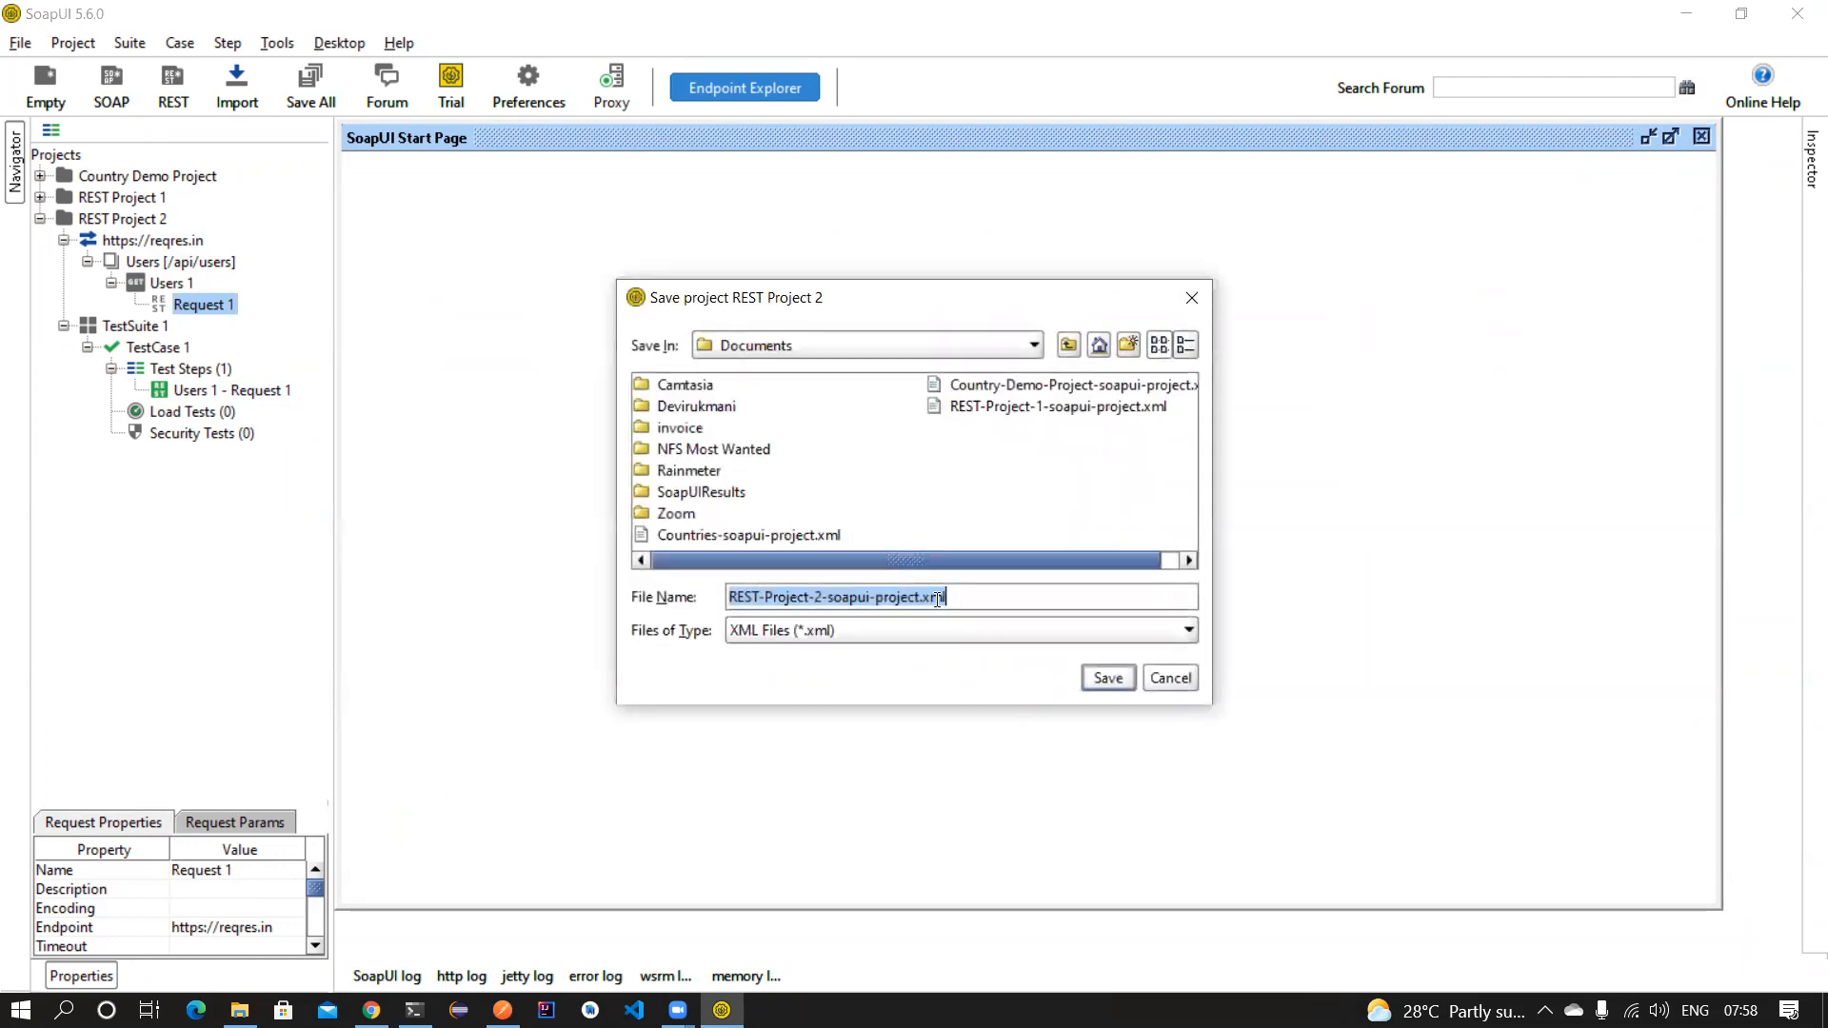
left_click_drag(992, 598, 623, 603)
left_click(1115, 682)
Relaunch SoapUI and dismiss the Endpoint Explorer window.
left_click(20, 1010)
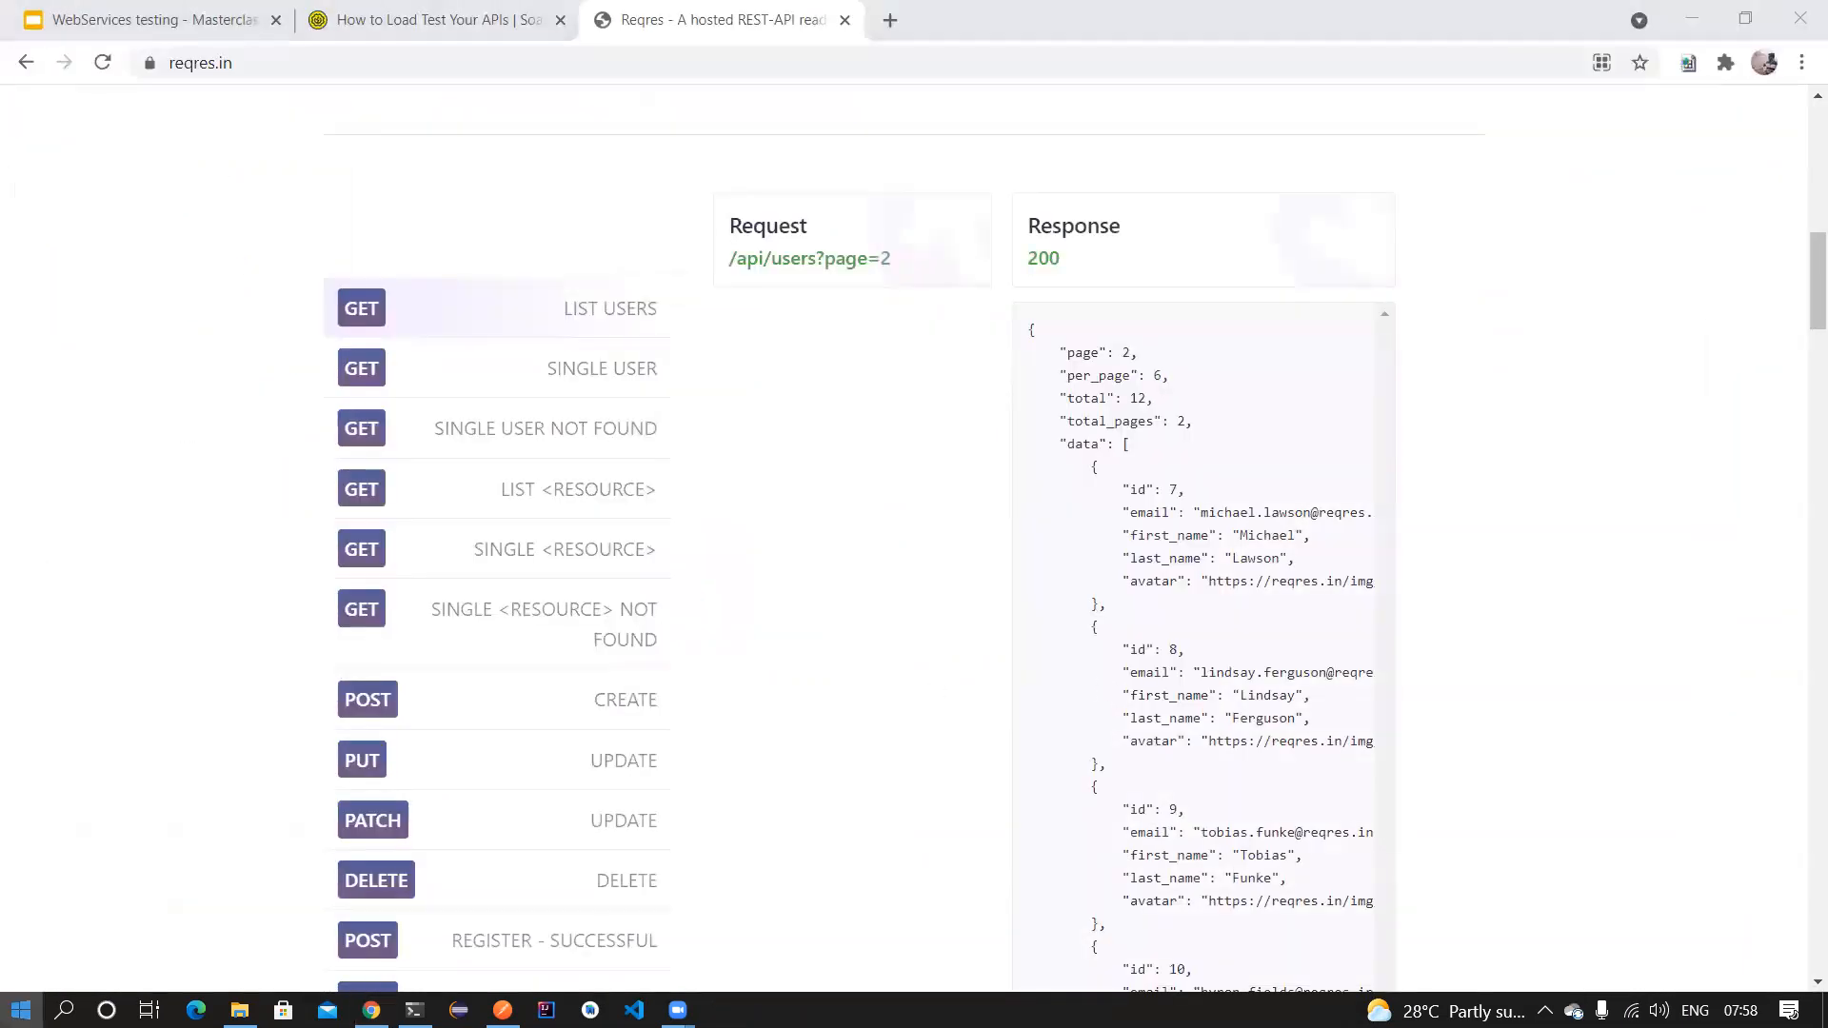
type("so")
key("Return")
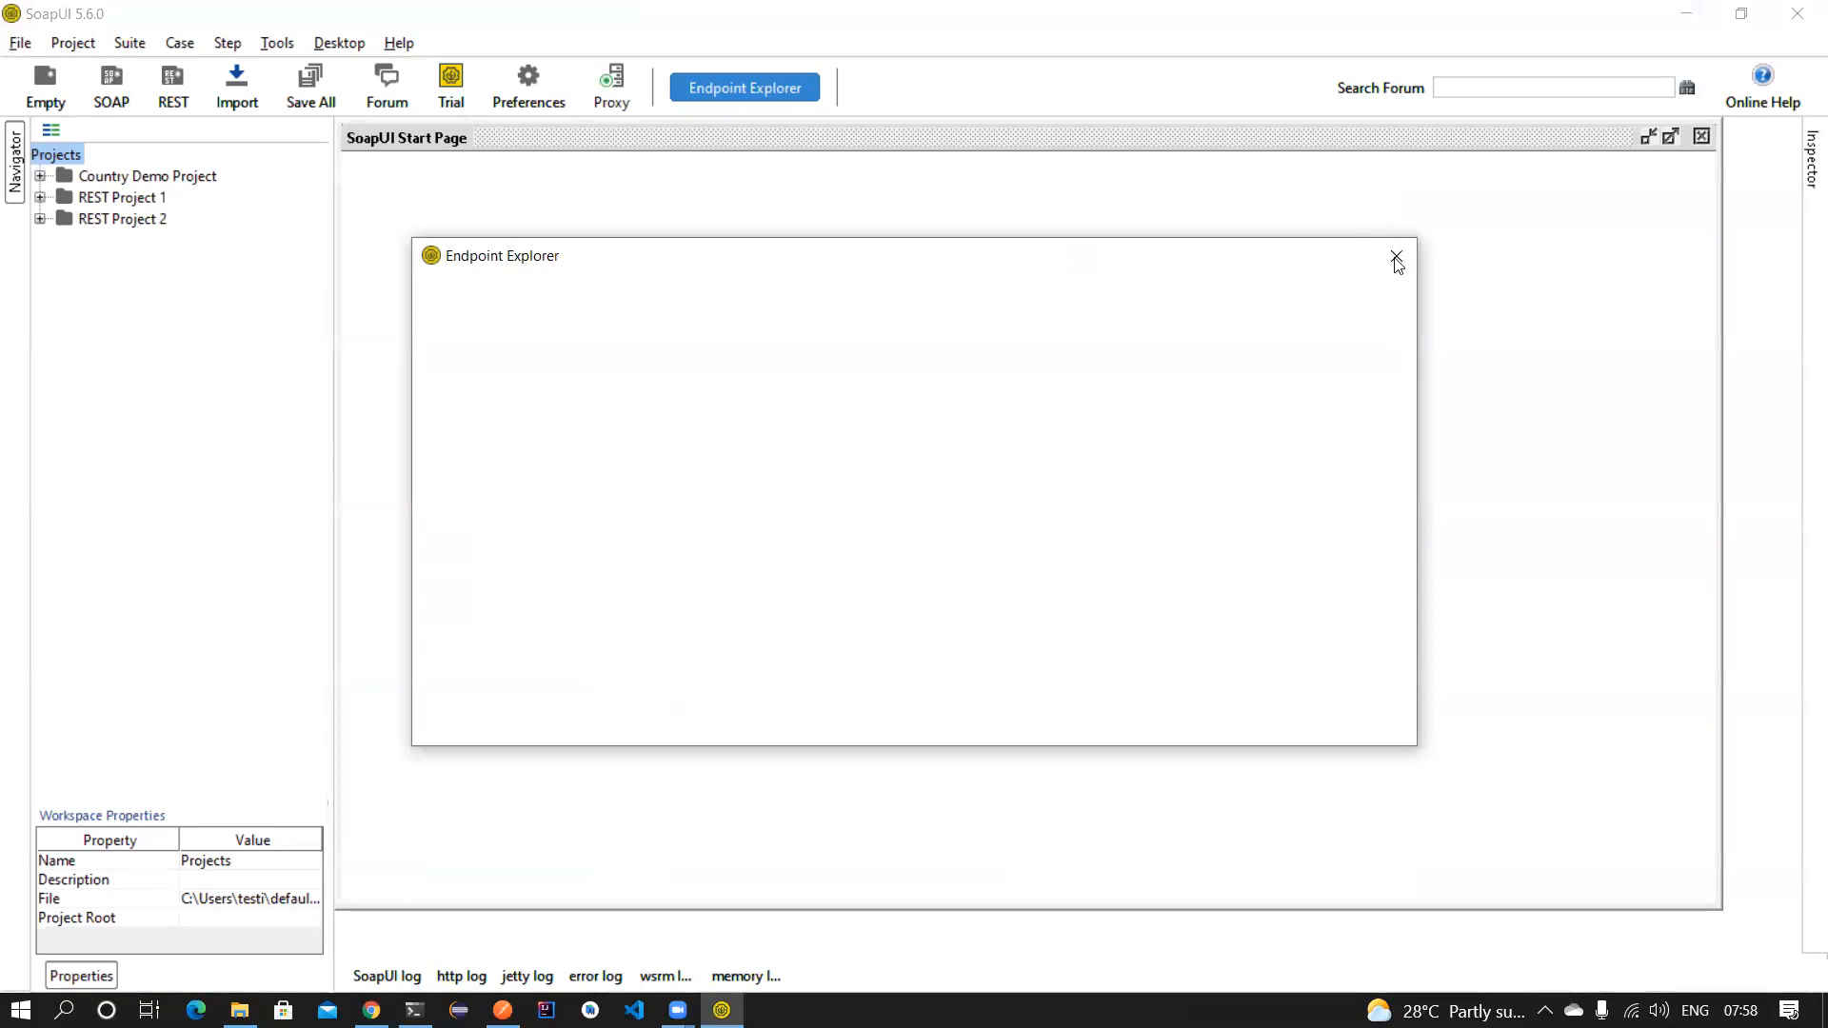
left_click(1397, 259)
left_click(40, 219)
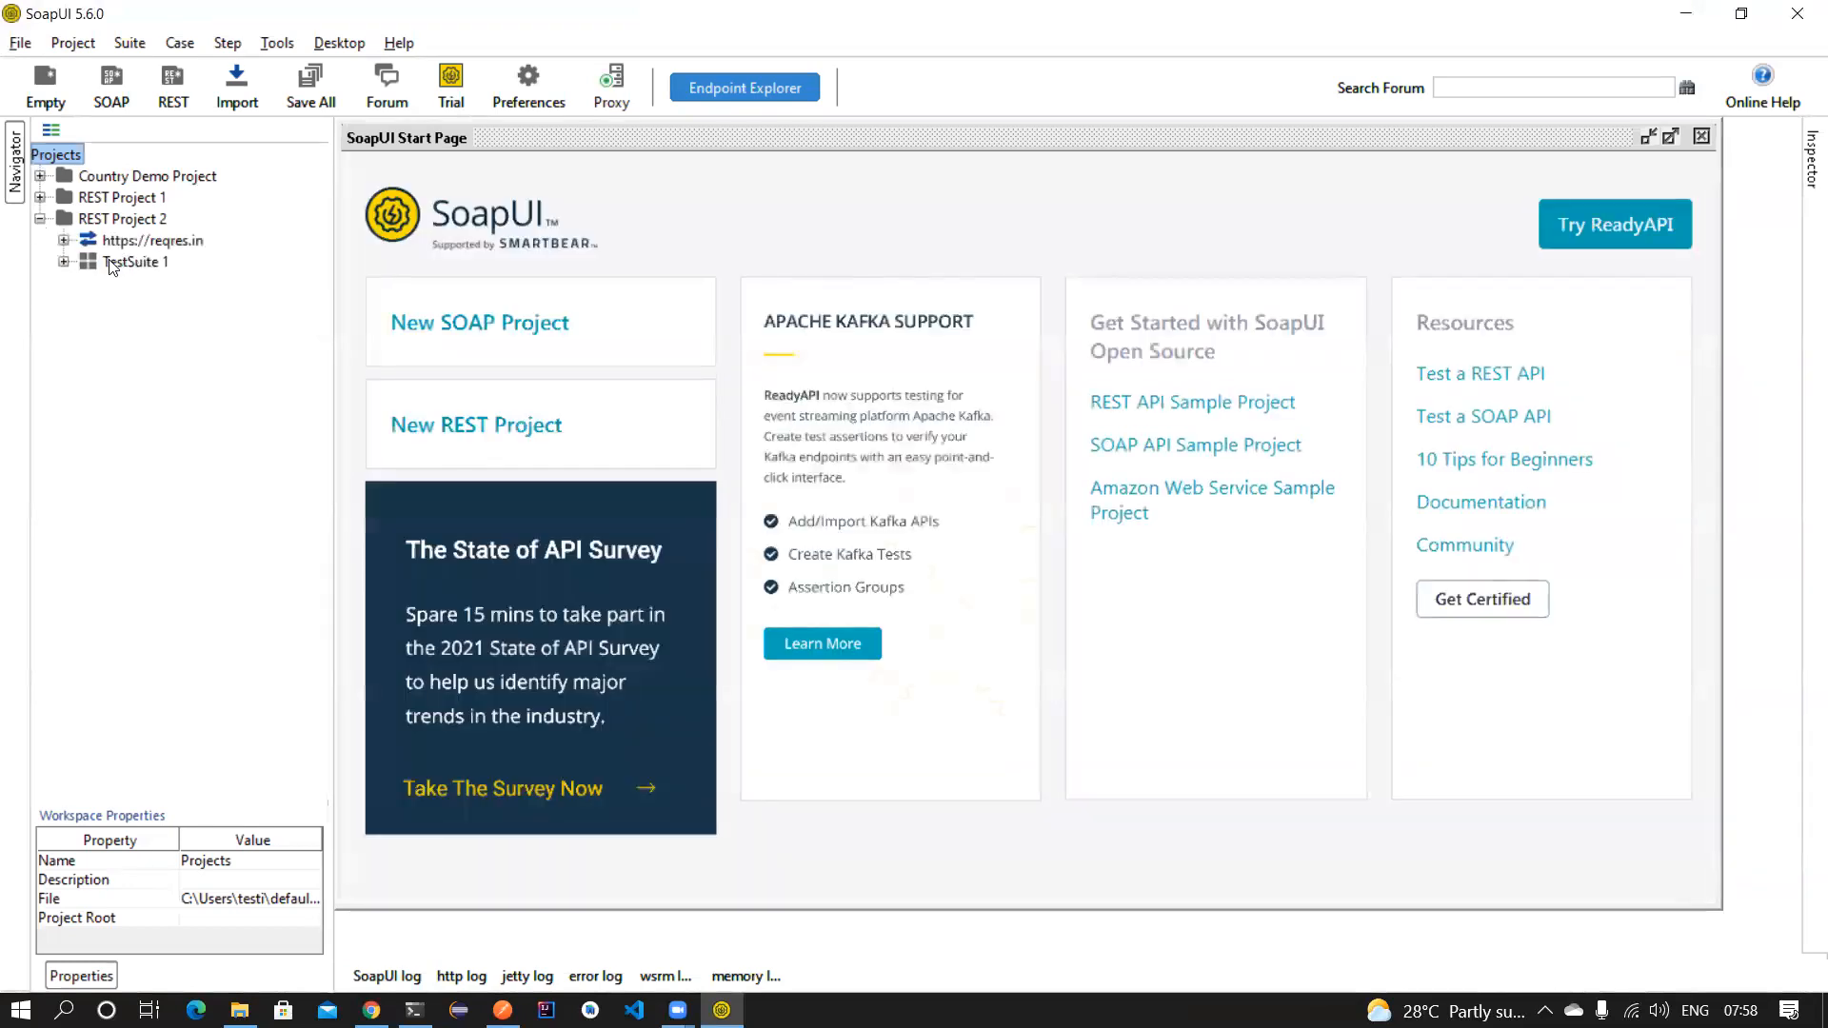
left_click(63, 240)
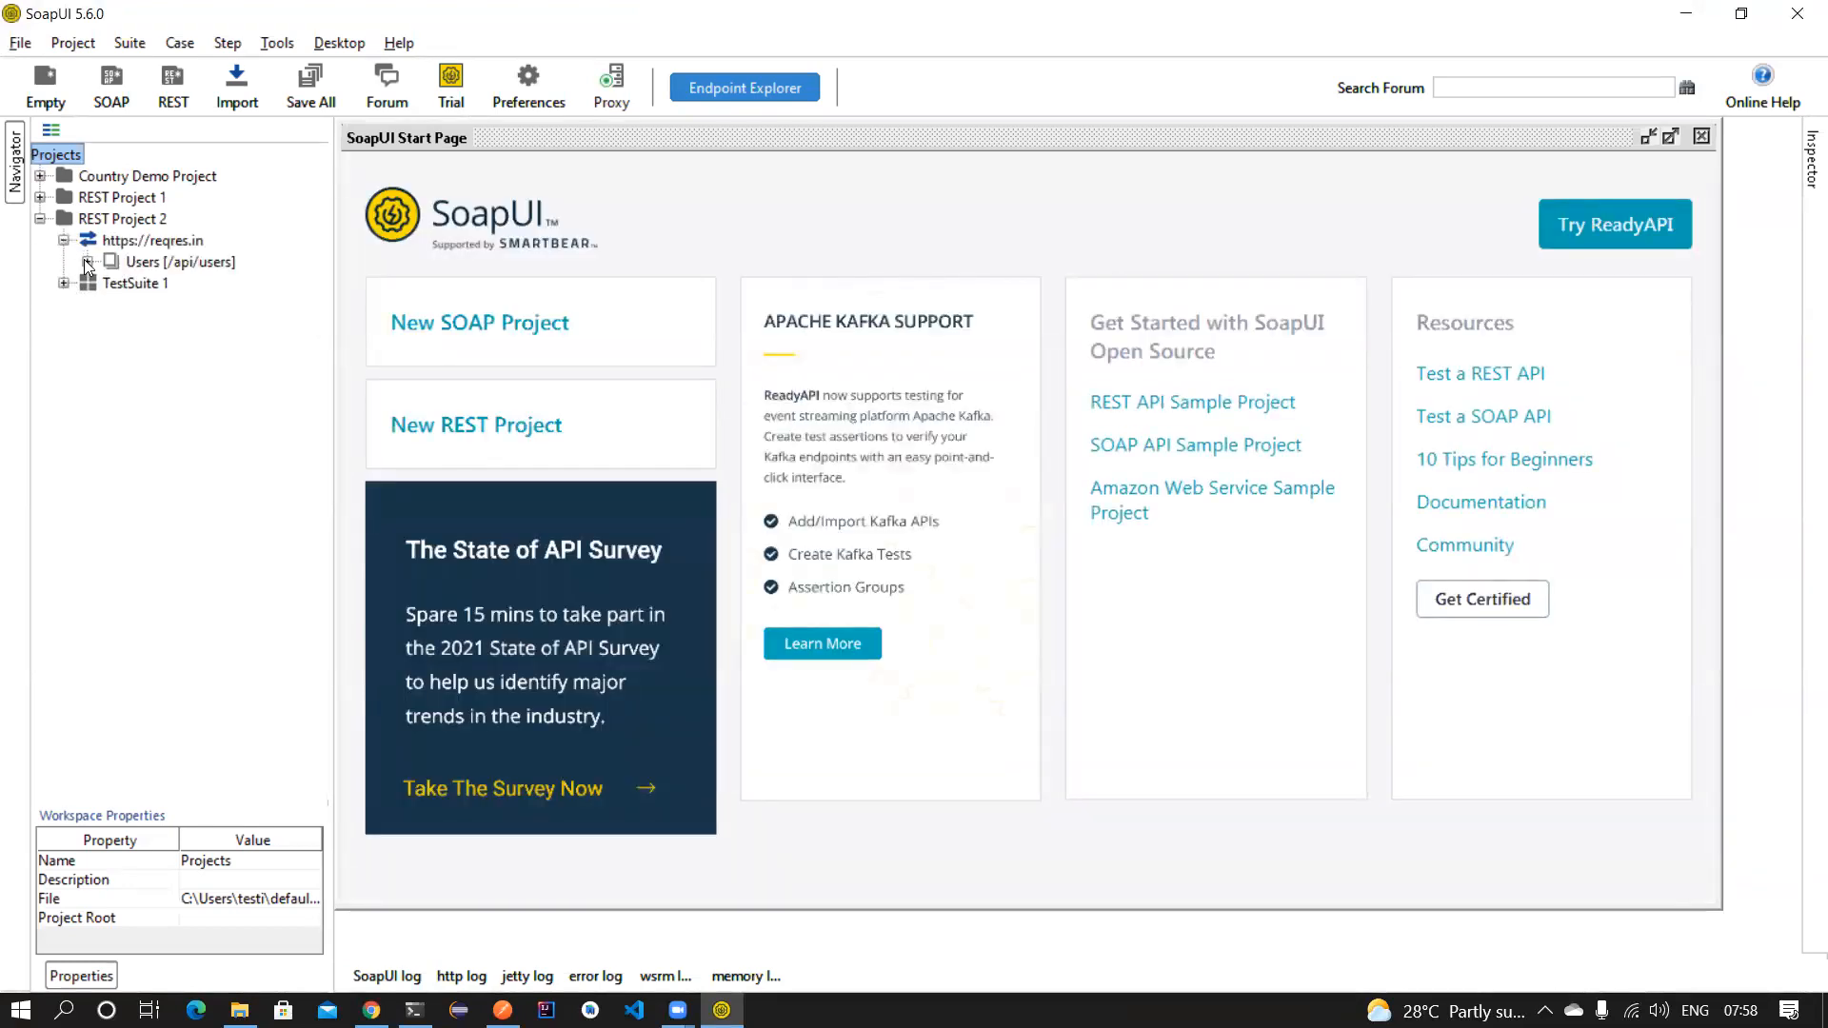
left_click(87, 262)
left_click(110, 282)
left_click(193, 306)
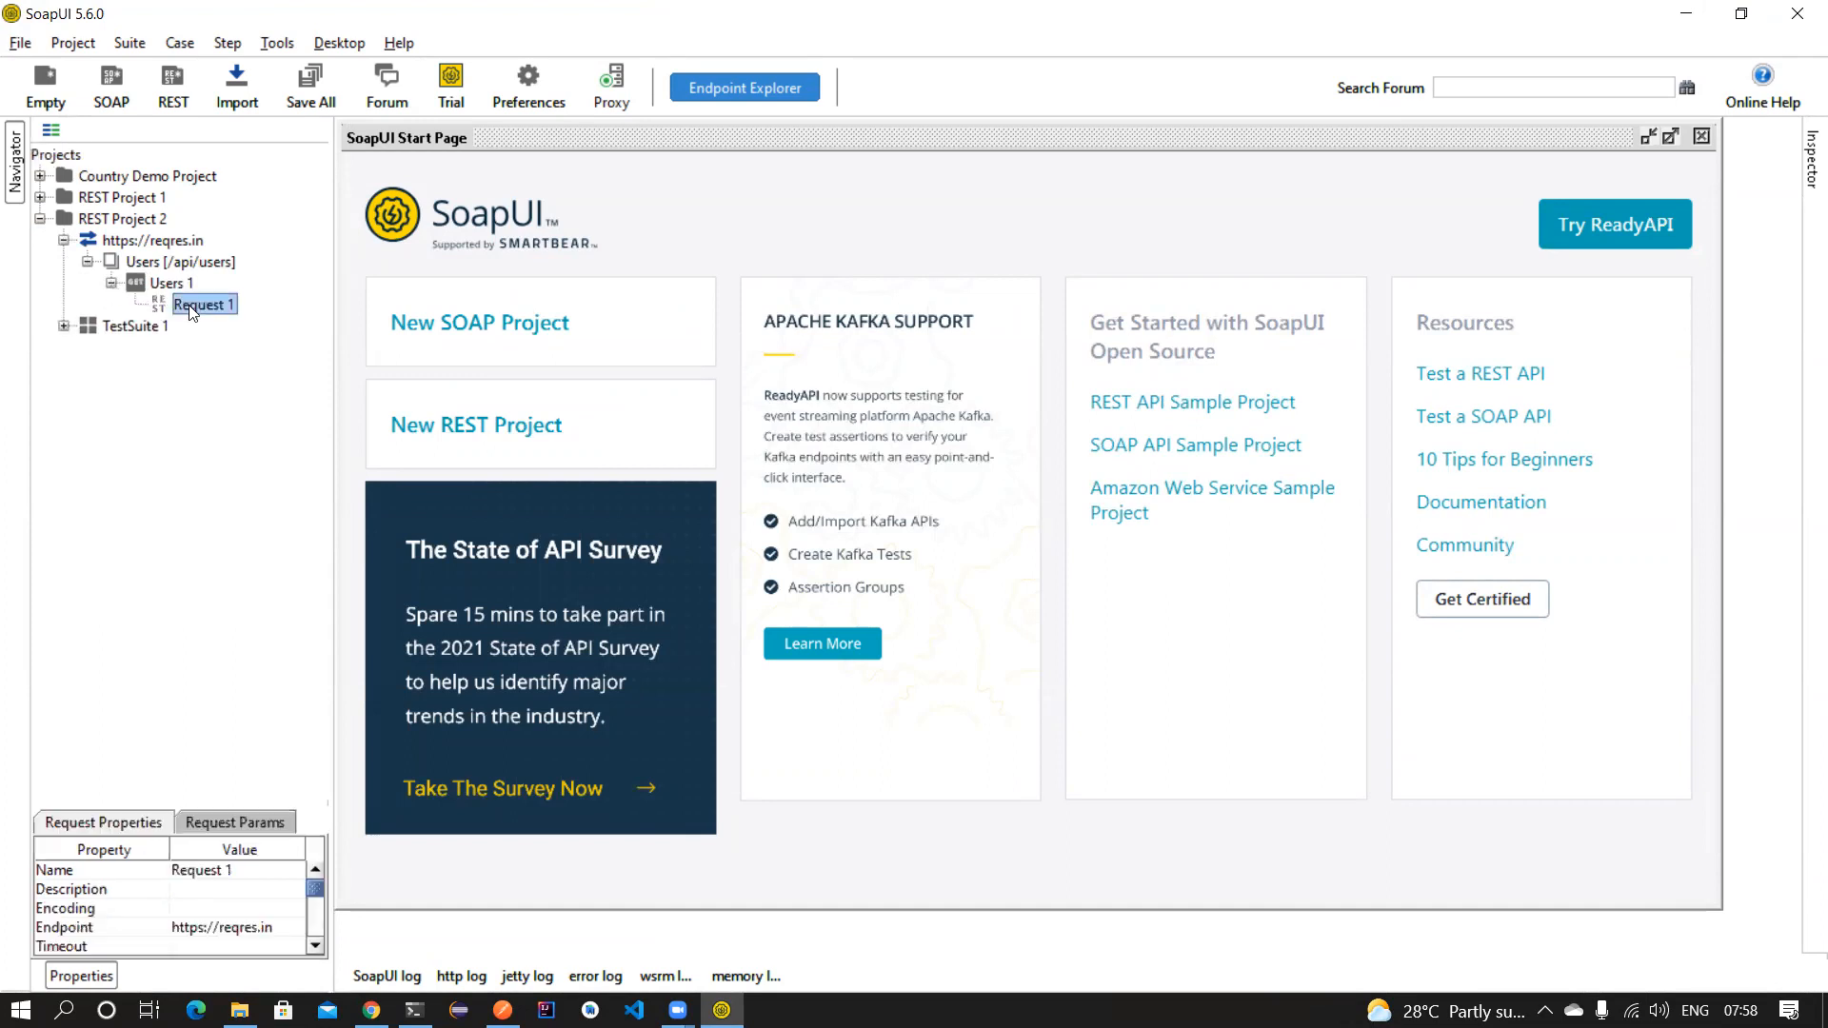
double_click(193, 306)
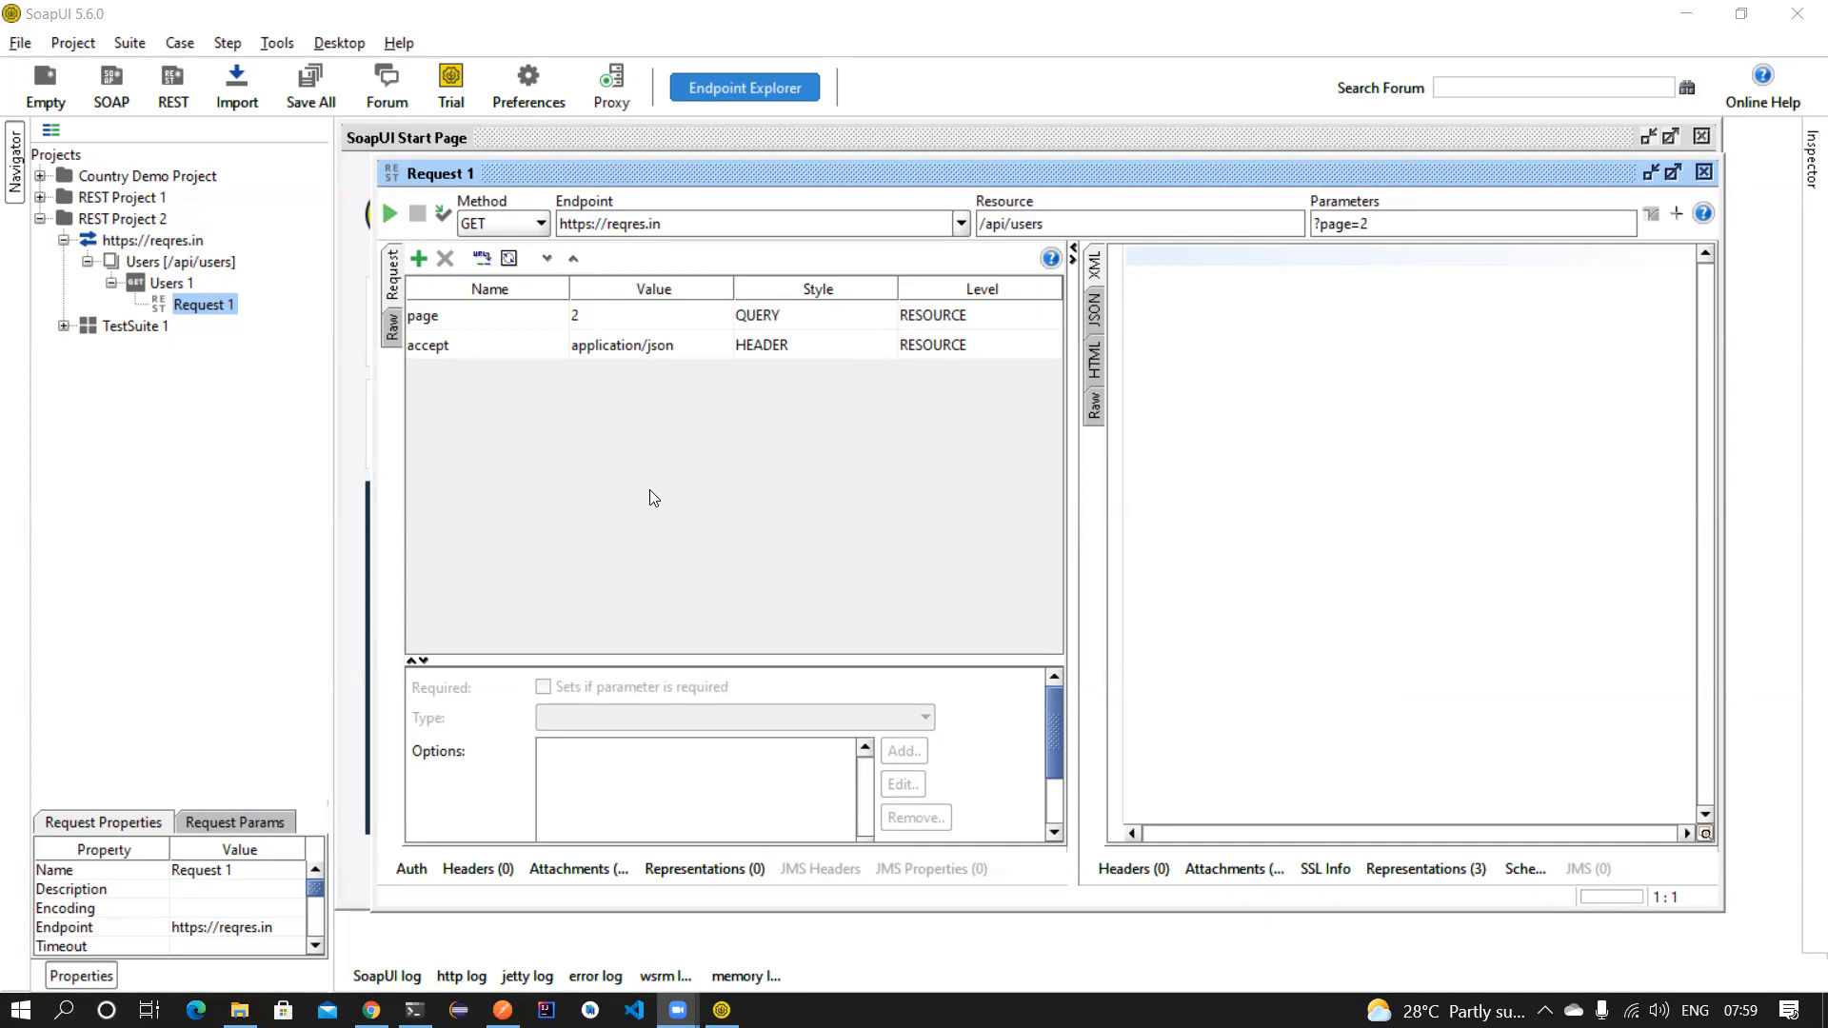
Change the page parameter's style to TEMPLATE and rename the parameter to id.
left_click(757, 315)
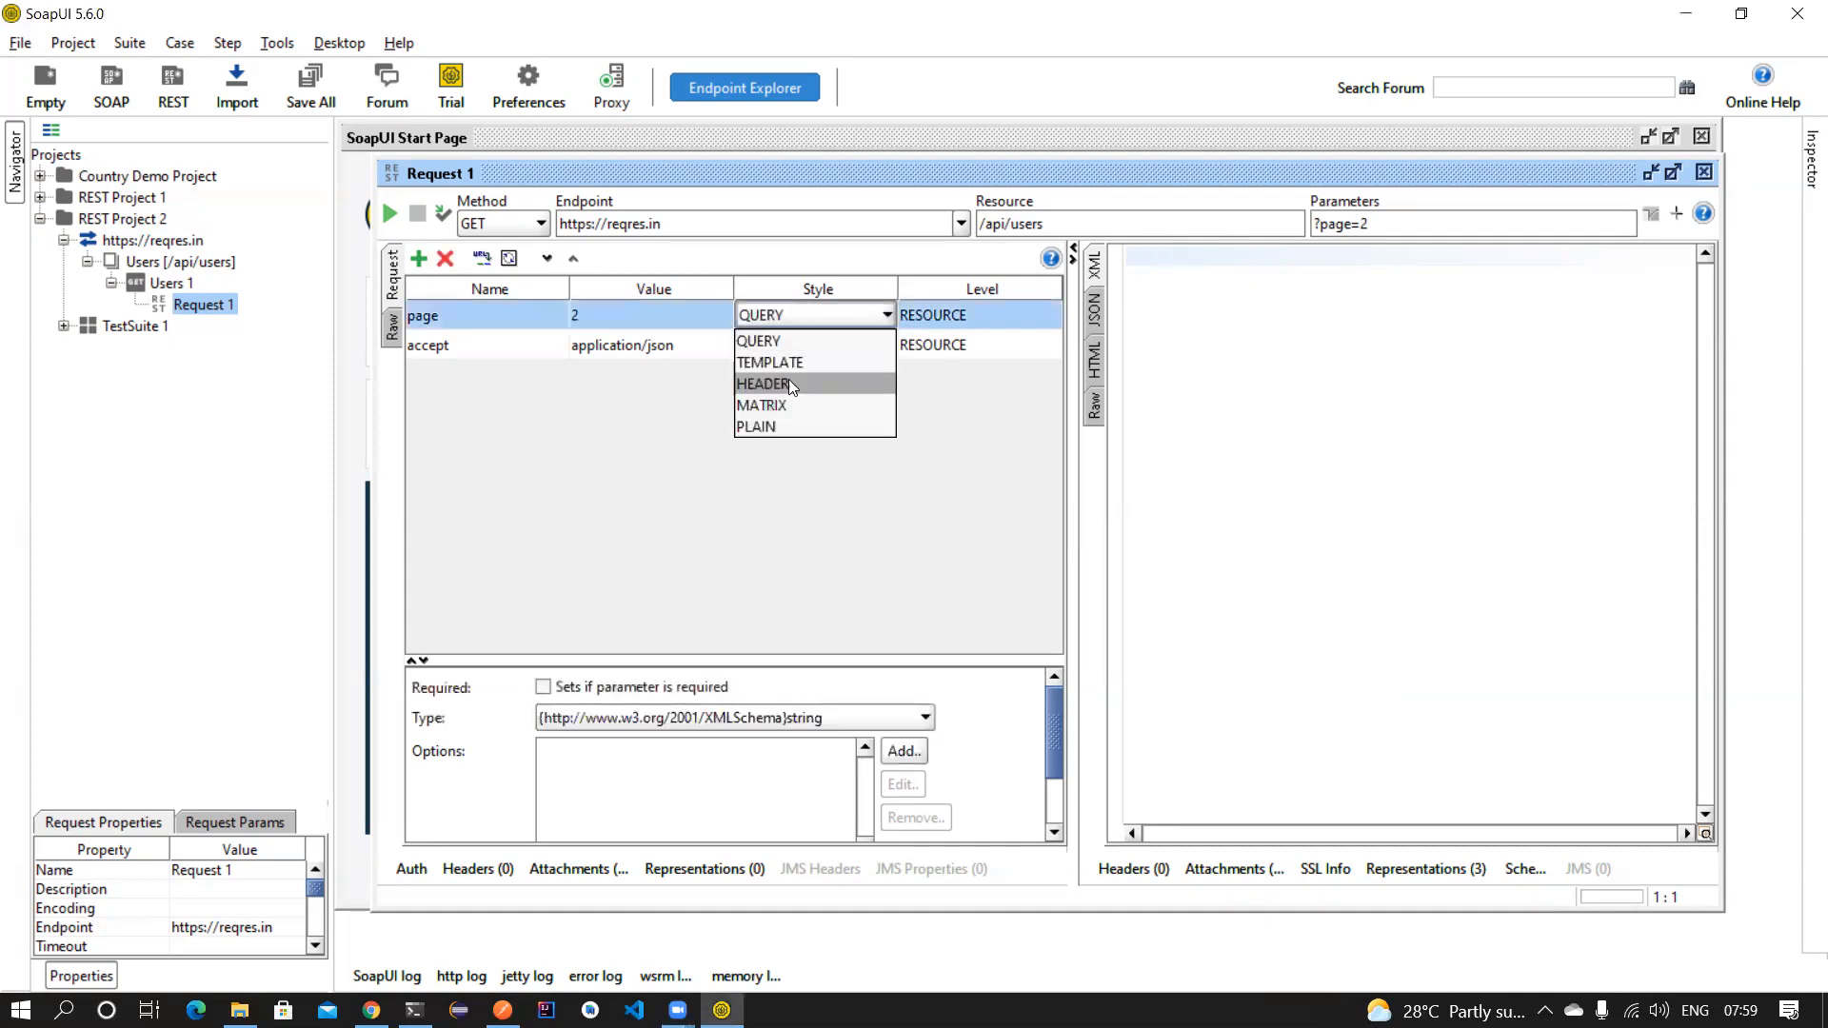
left_click(788, 372)
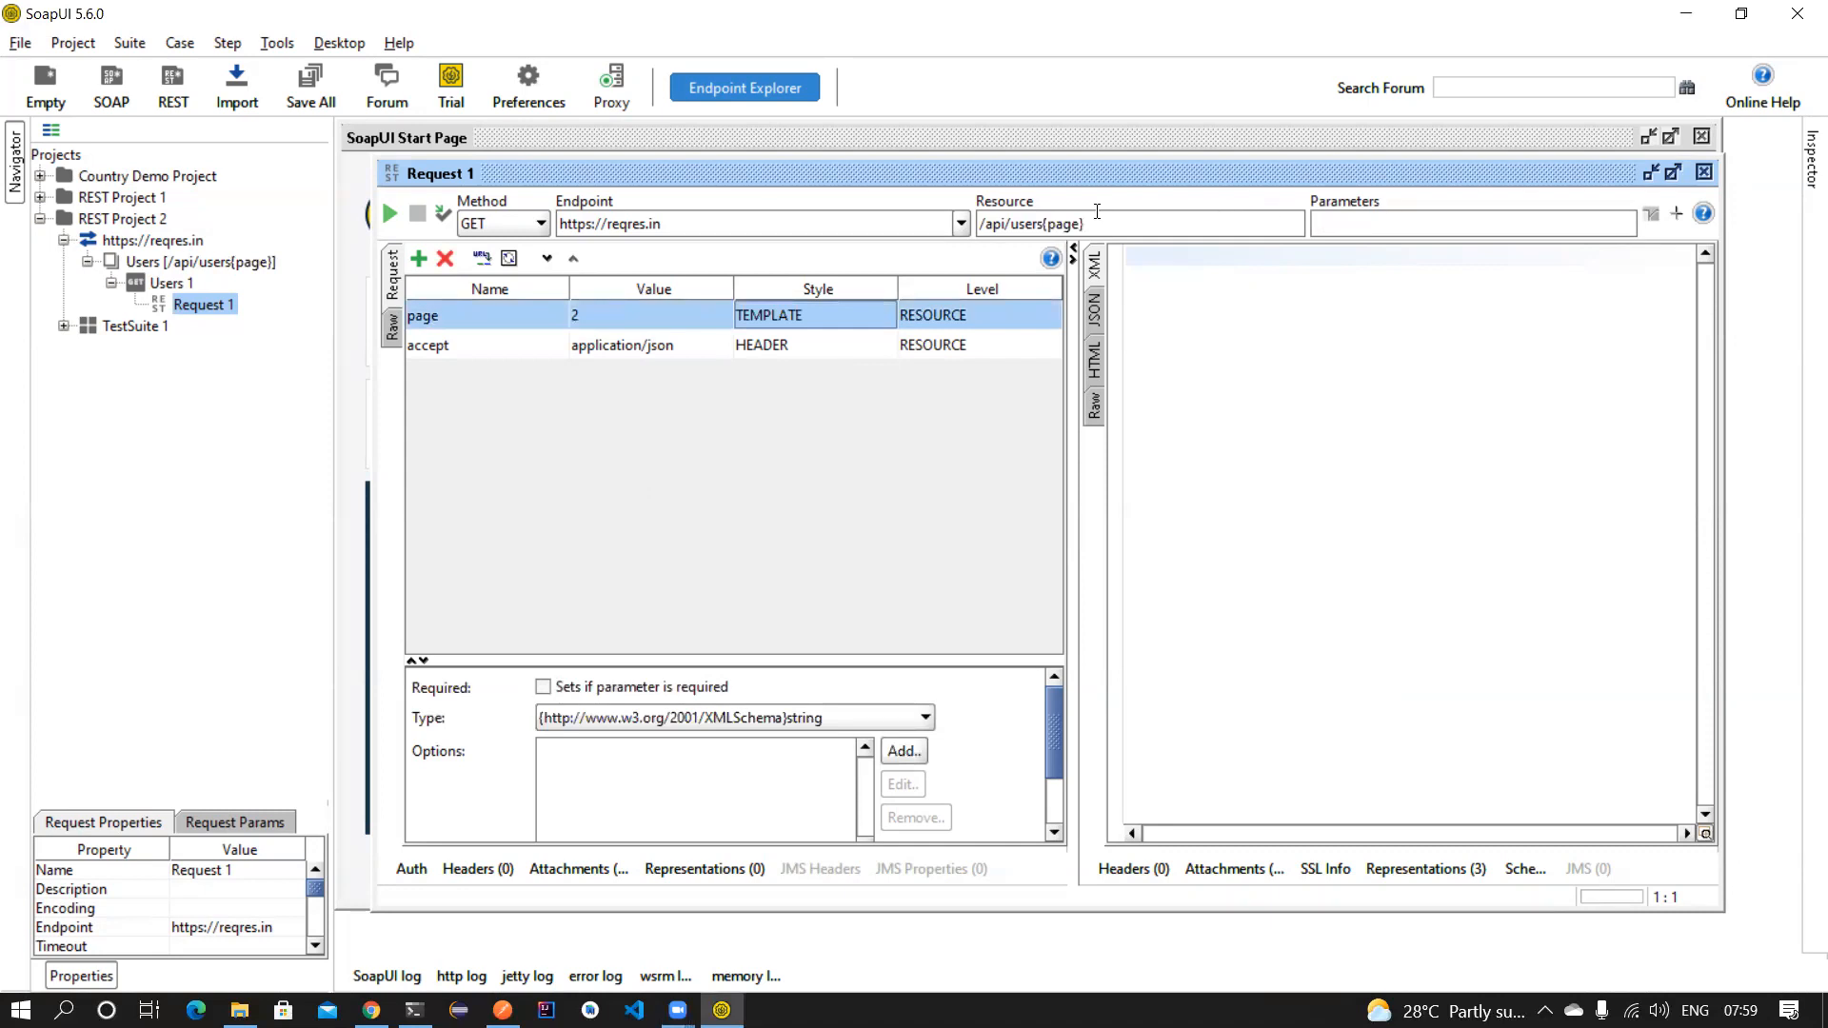
double_click(506, 311)
key("BackSpace")
key("BackSpace")
key("BackSpace")
key("BackSpace")
type("id")
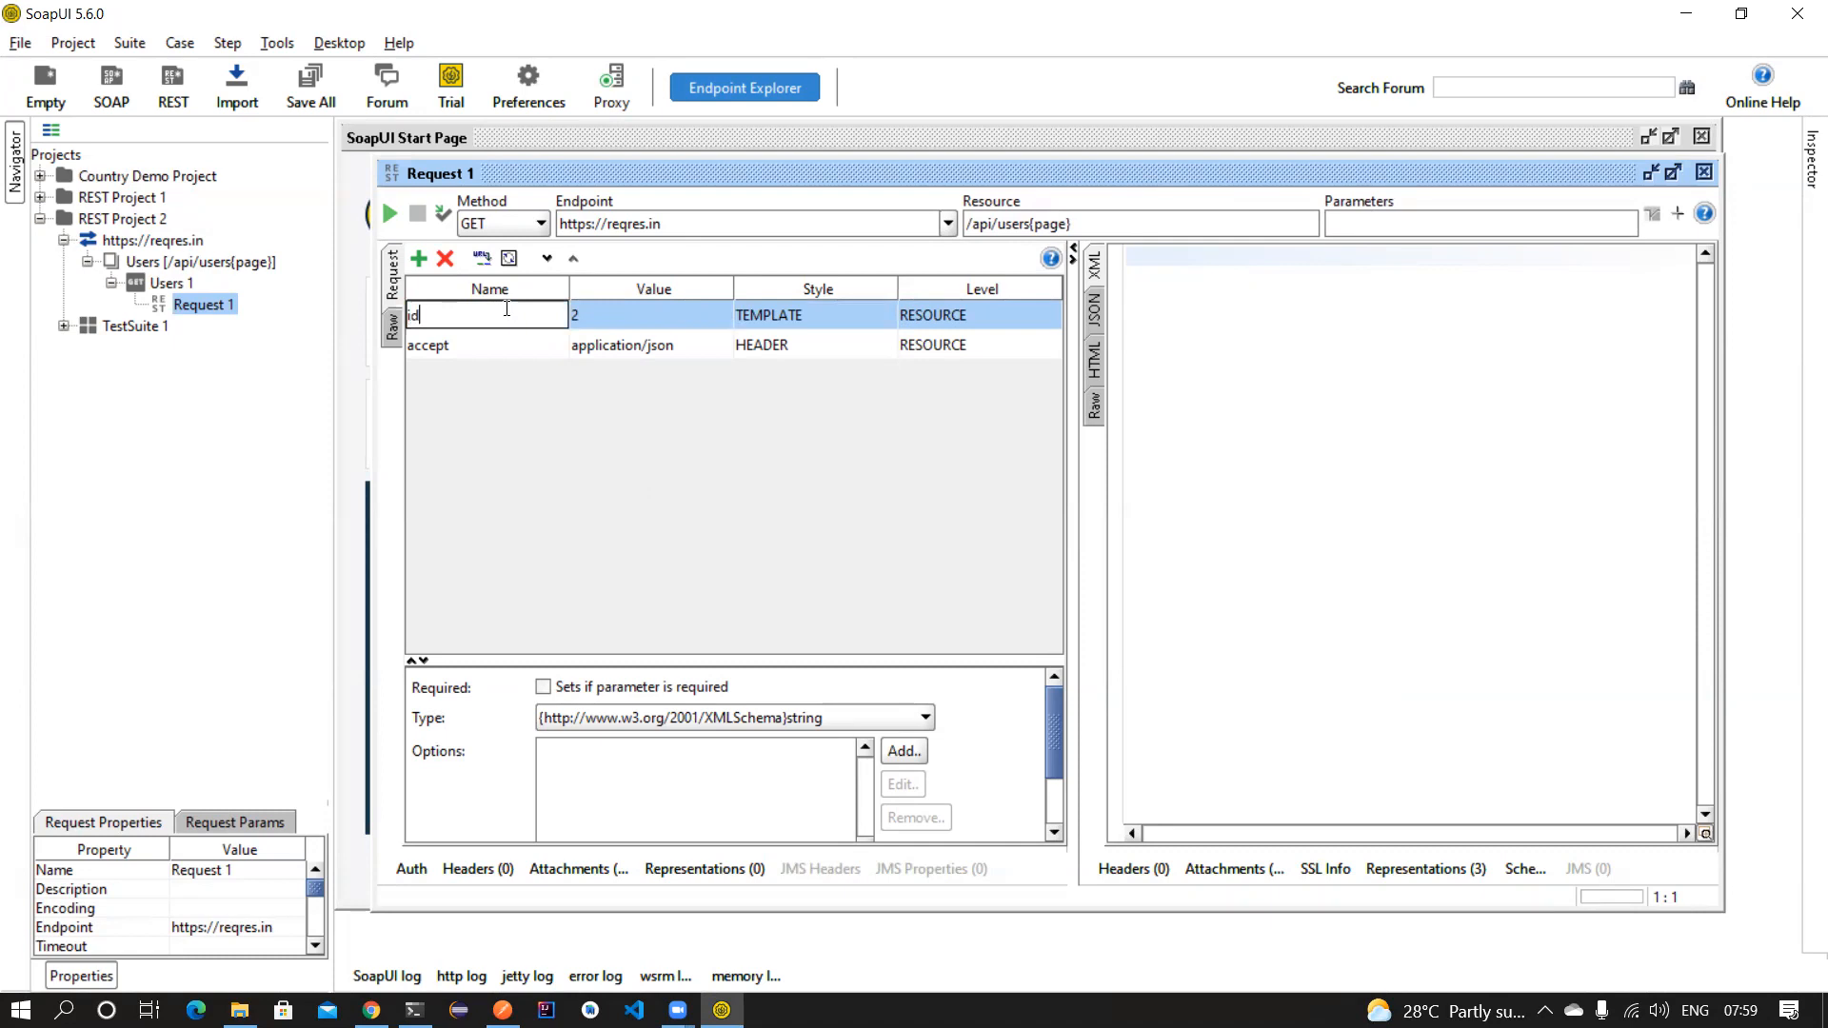
Run Request 1 and view its response as JSON.
left_click(388, 215)
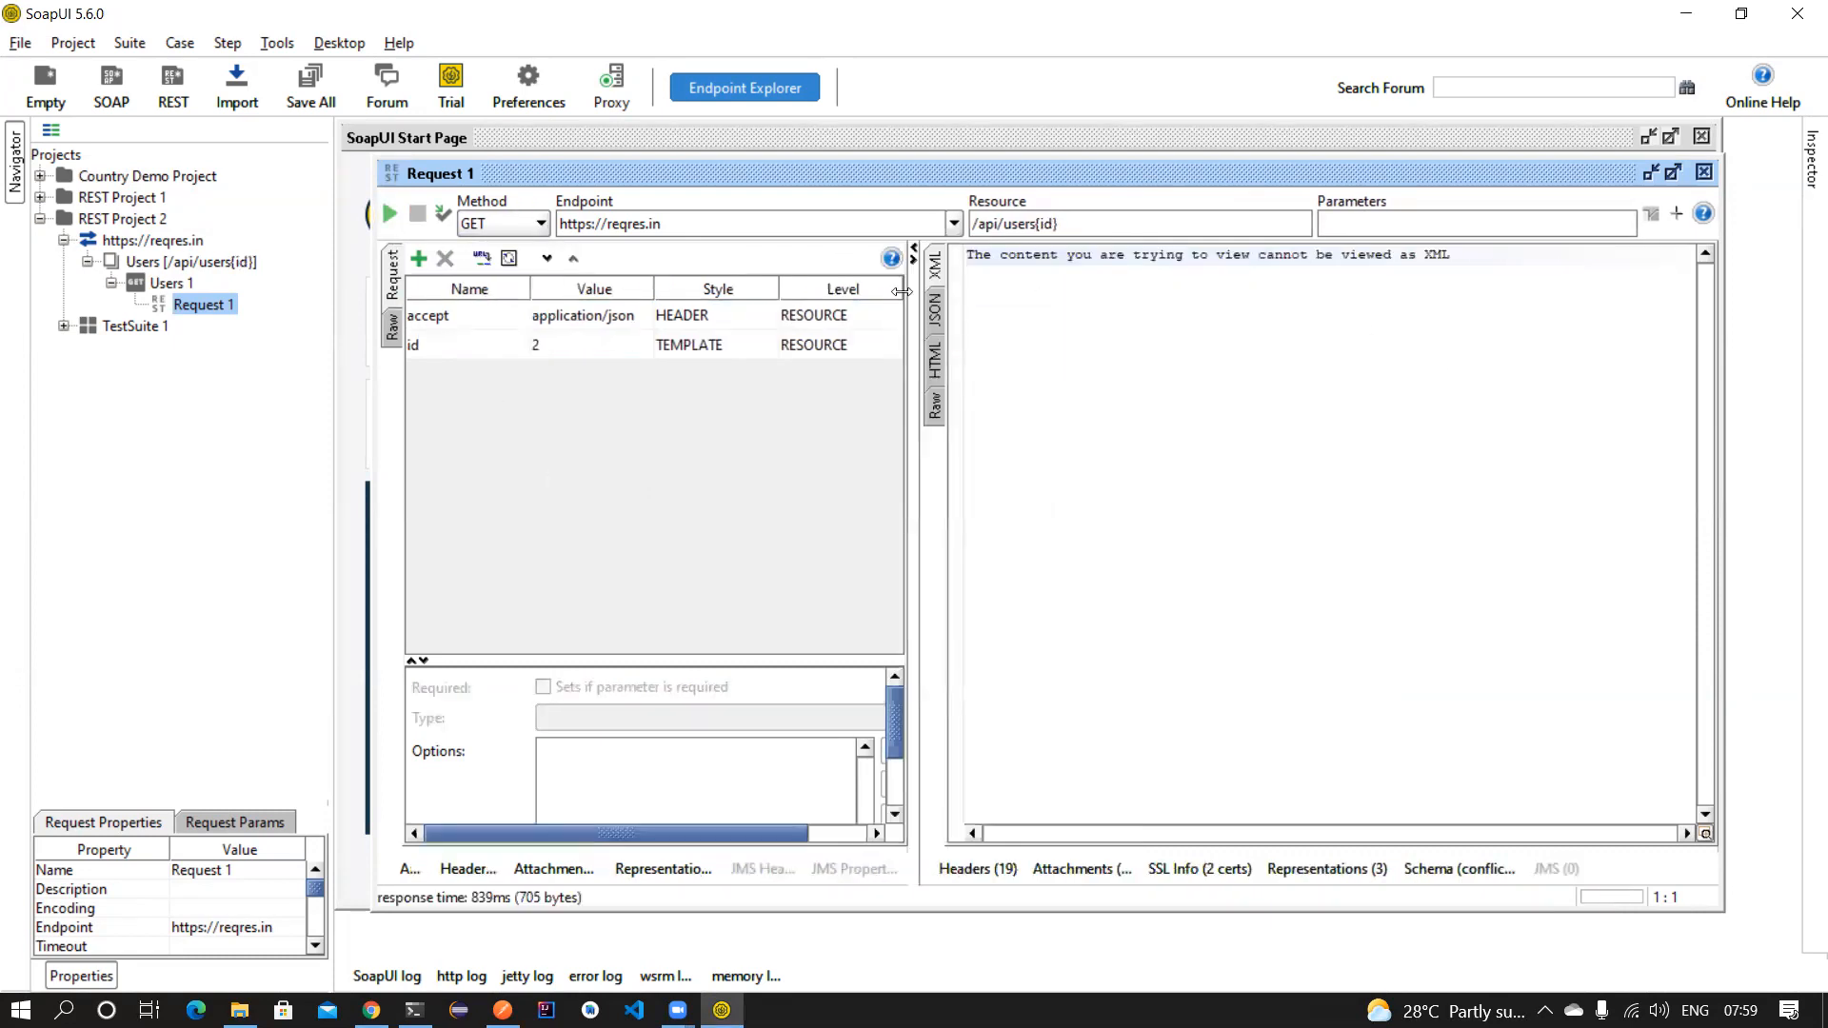
left_click(935, 310)
scroll(1216, 360, "down", 4)
scroll(1215, 362, "down", 4)
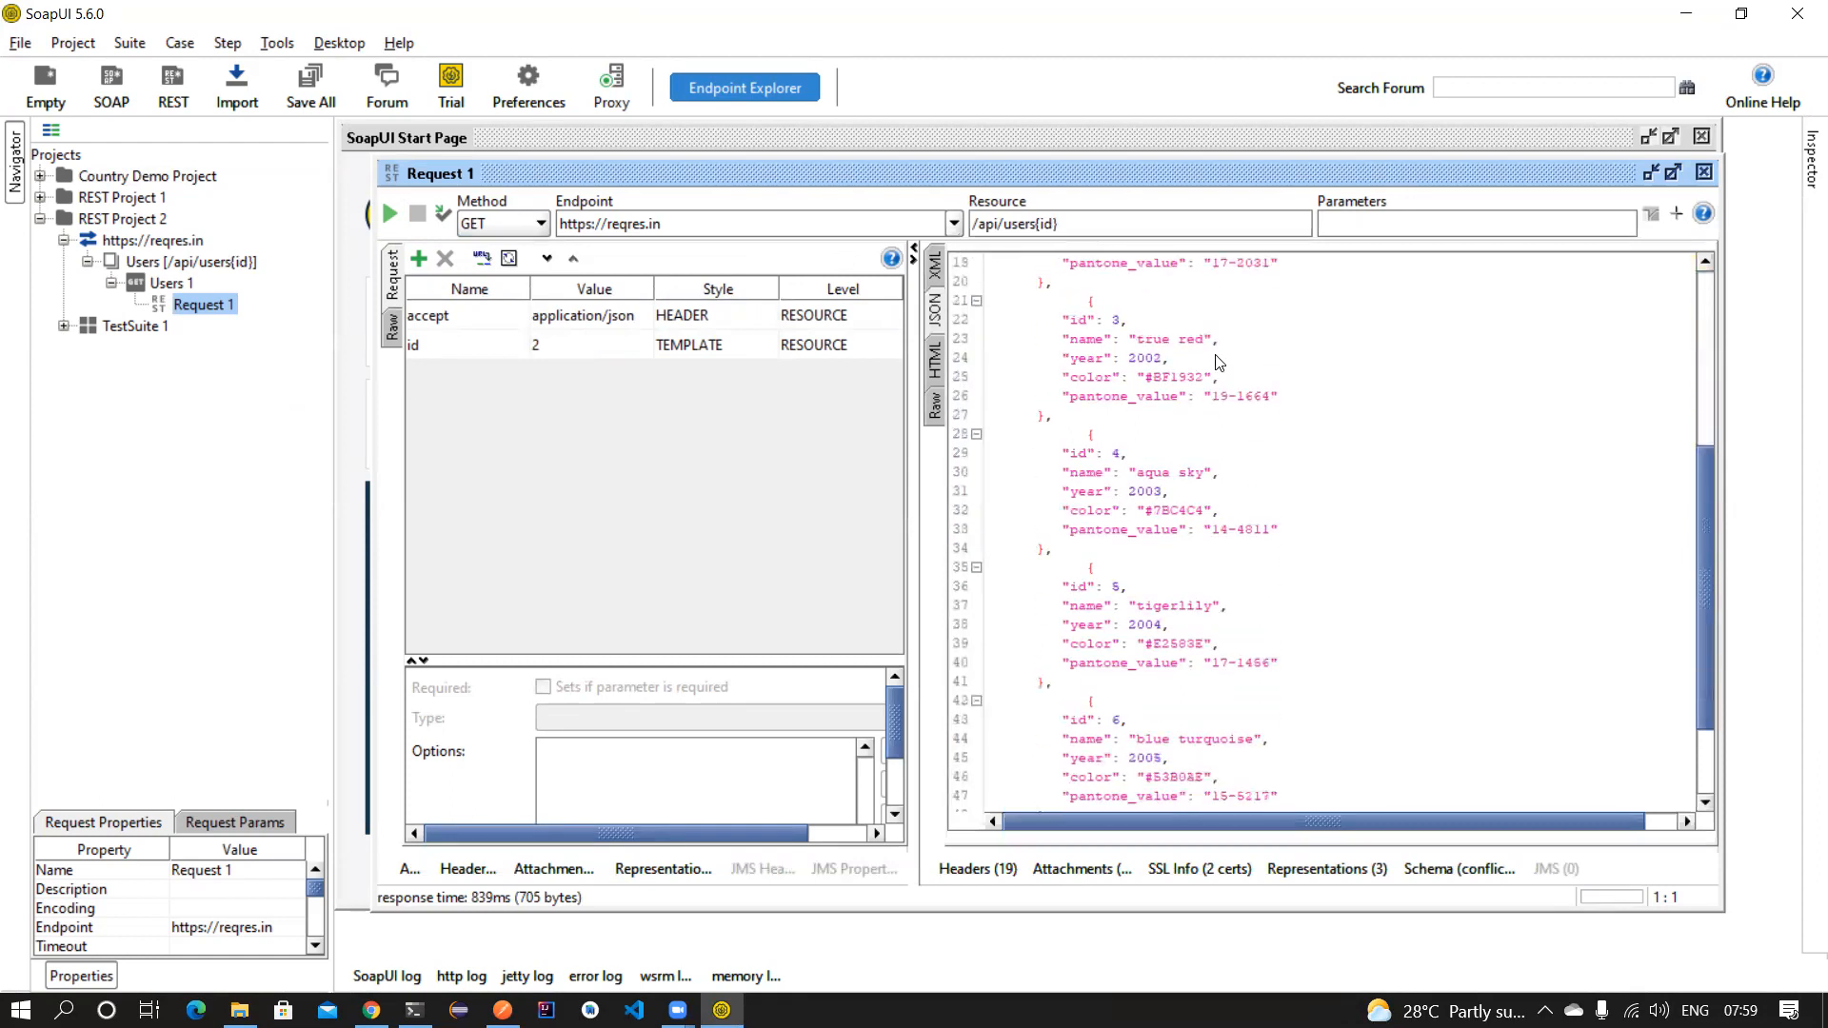
scroll(1215, 361, "up", 5)
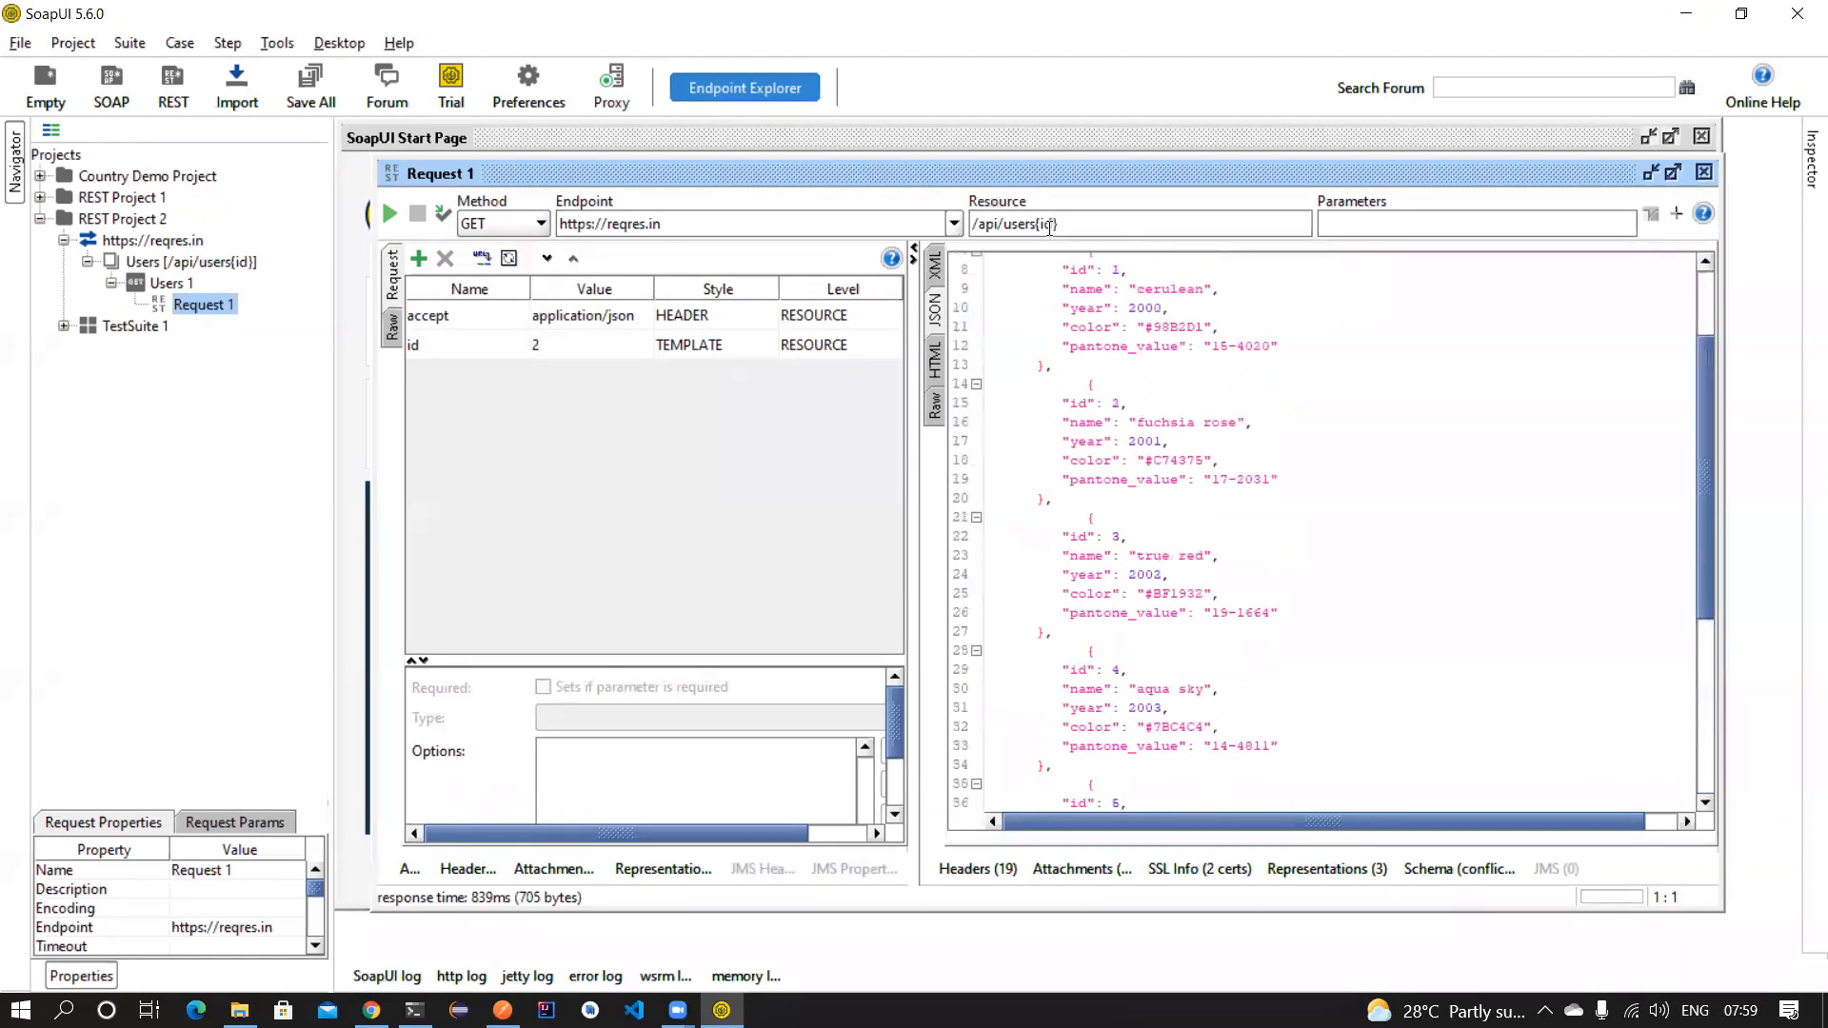
Correct the resource path to /api/users/{id} and rerun Request 1.
type("/")
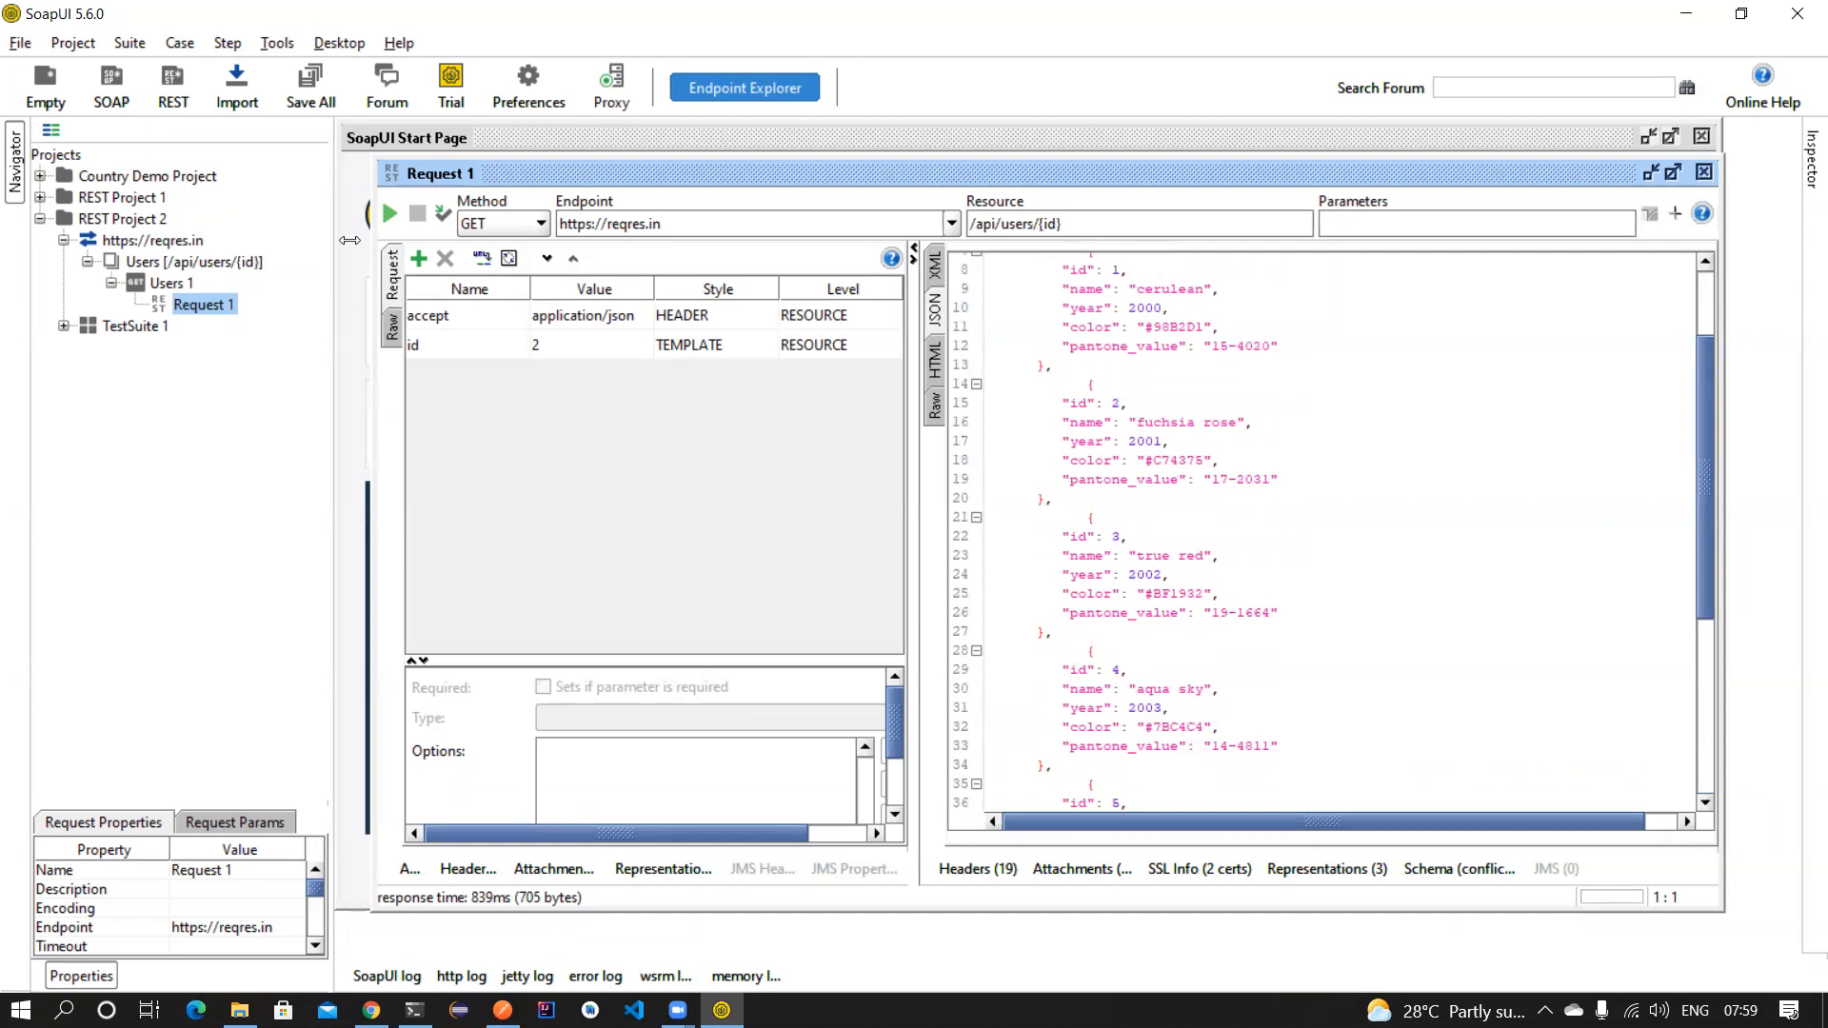
left_click(394, 219)
left_click_drag(1012, 301, 1196, 576)
left_click(1197, 576)
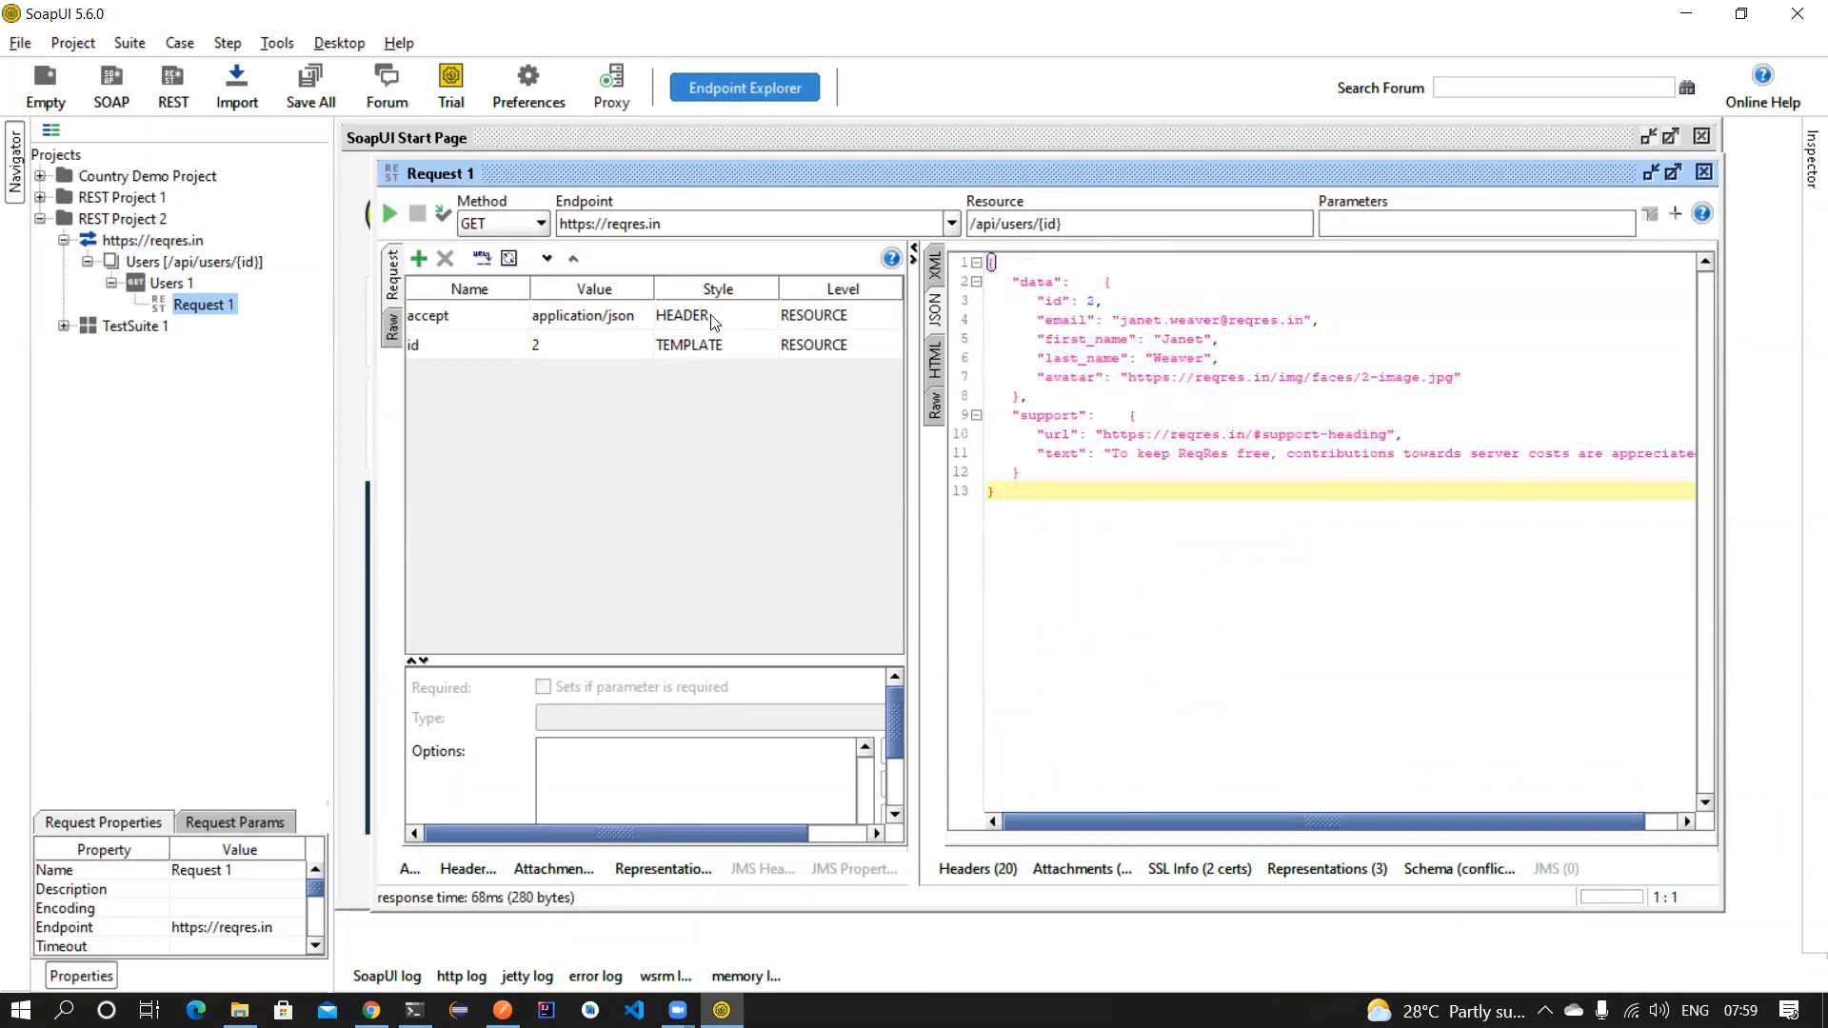
Examine the style options for the accept and id parameters and the {id} part of the resource path.
left_click(729, 323)
left_click(629, 401)
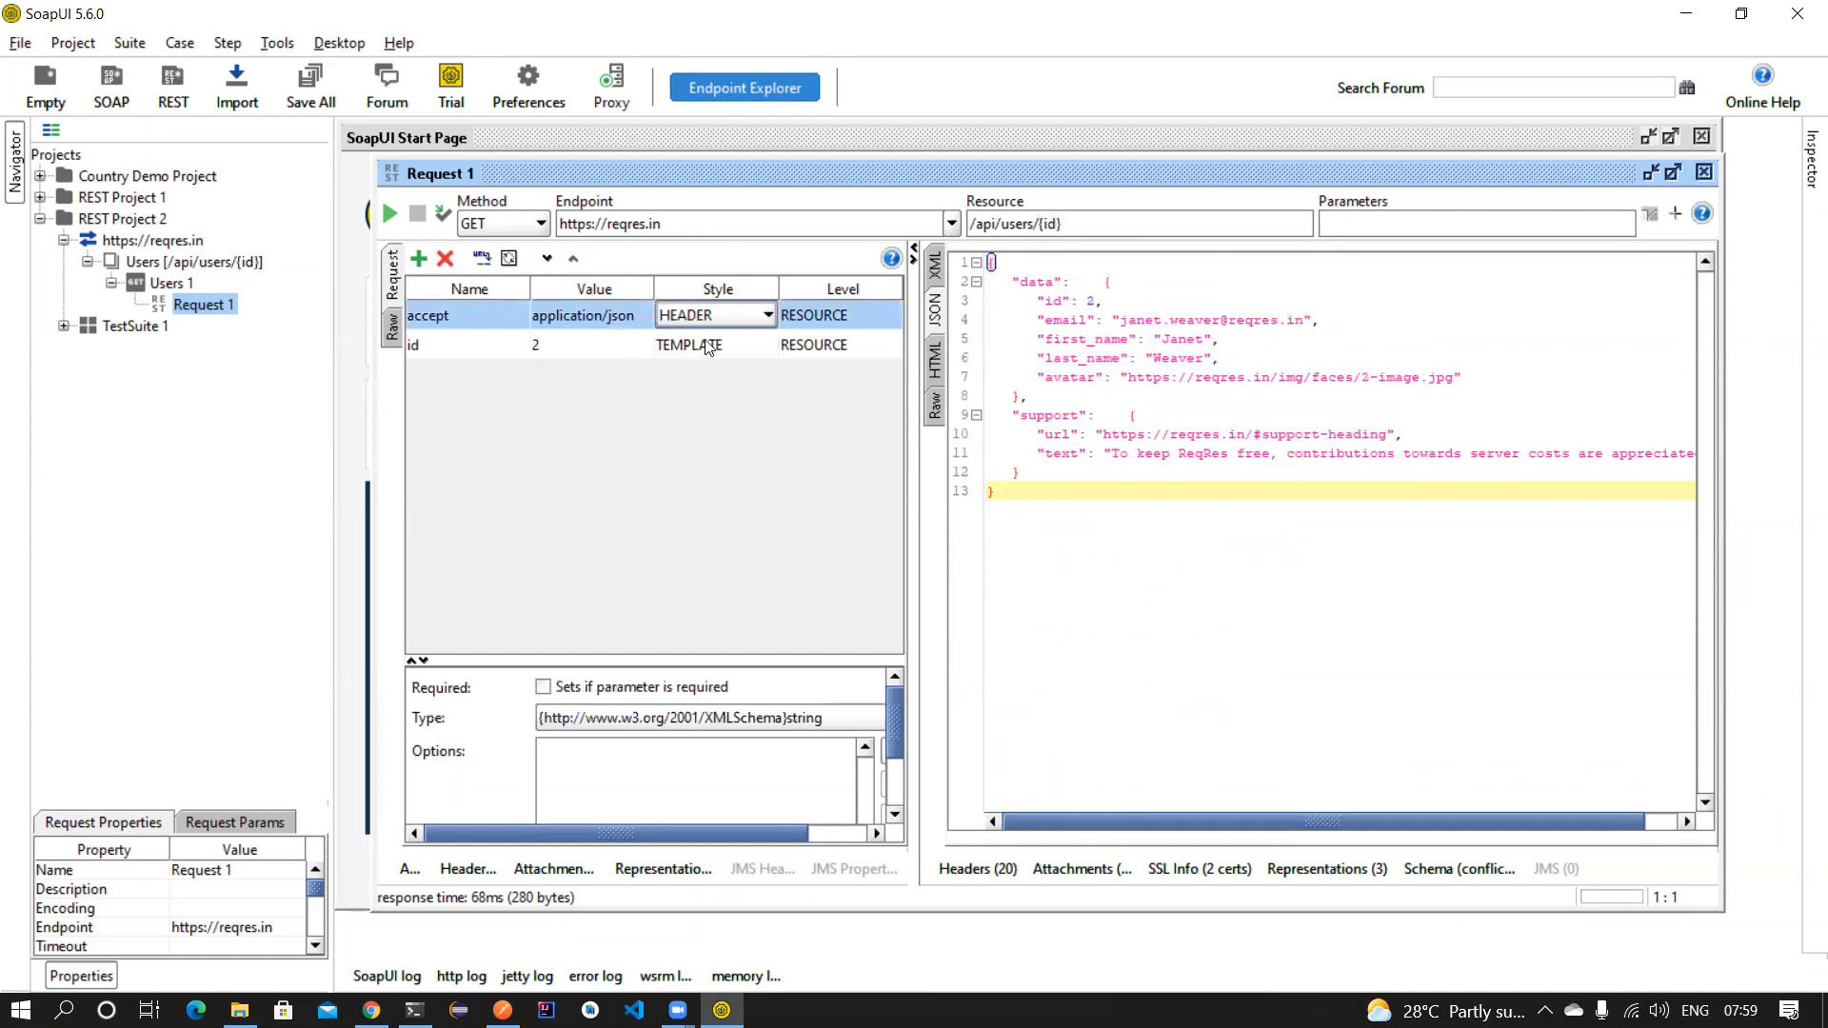
left_click(741, 345)
left_click(743, 345)
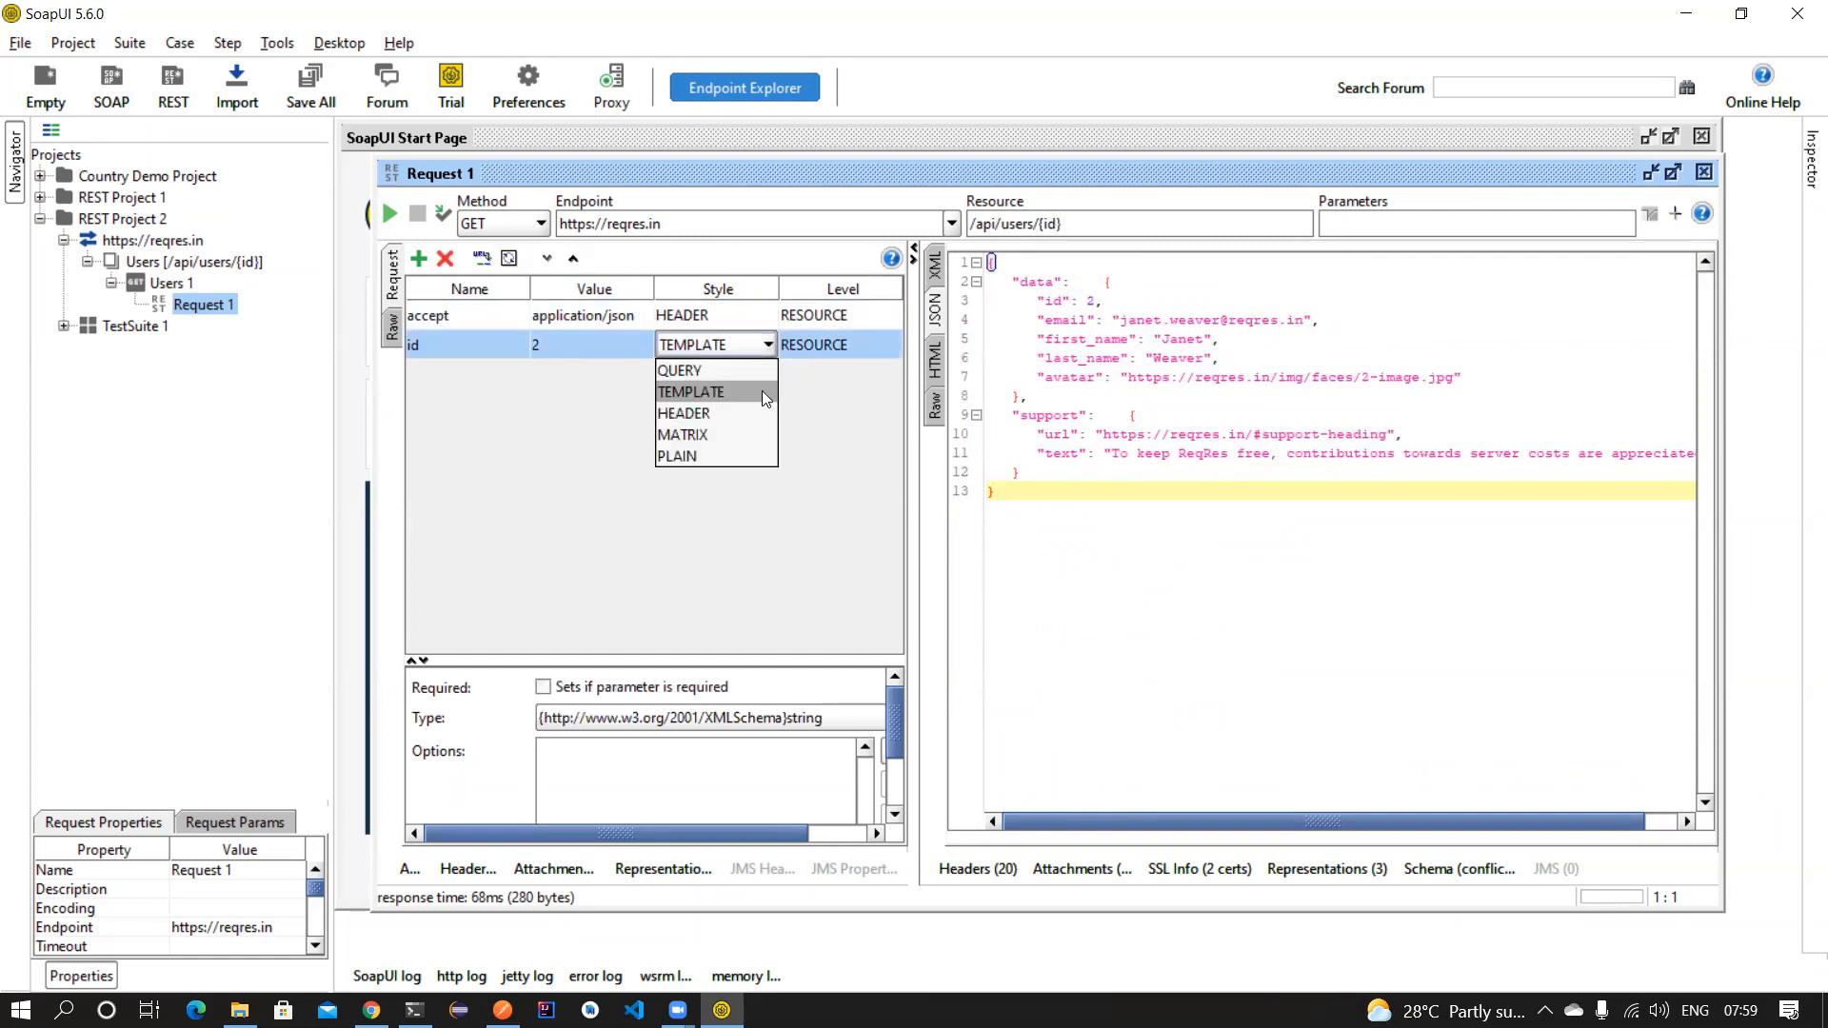
left_click(851, 398)
left_click_drag(1035, 223, 1124, 222)
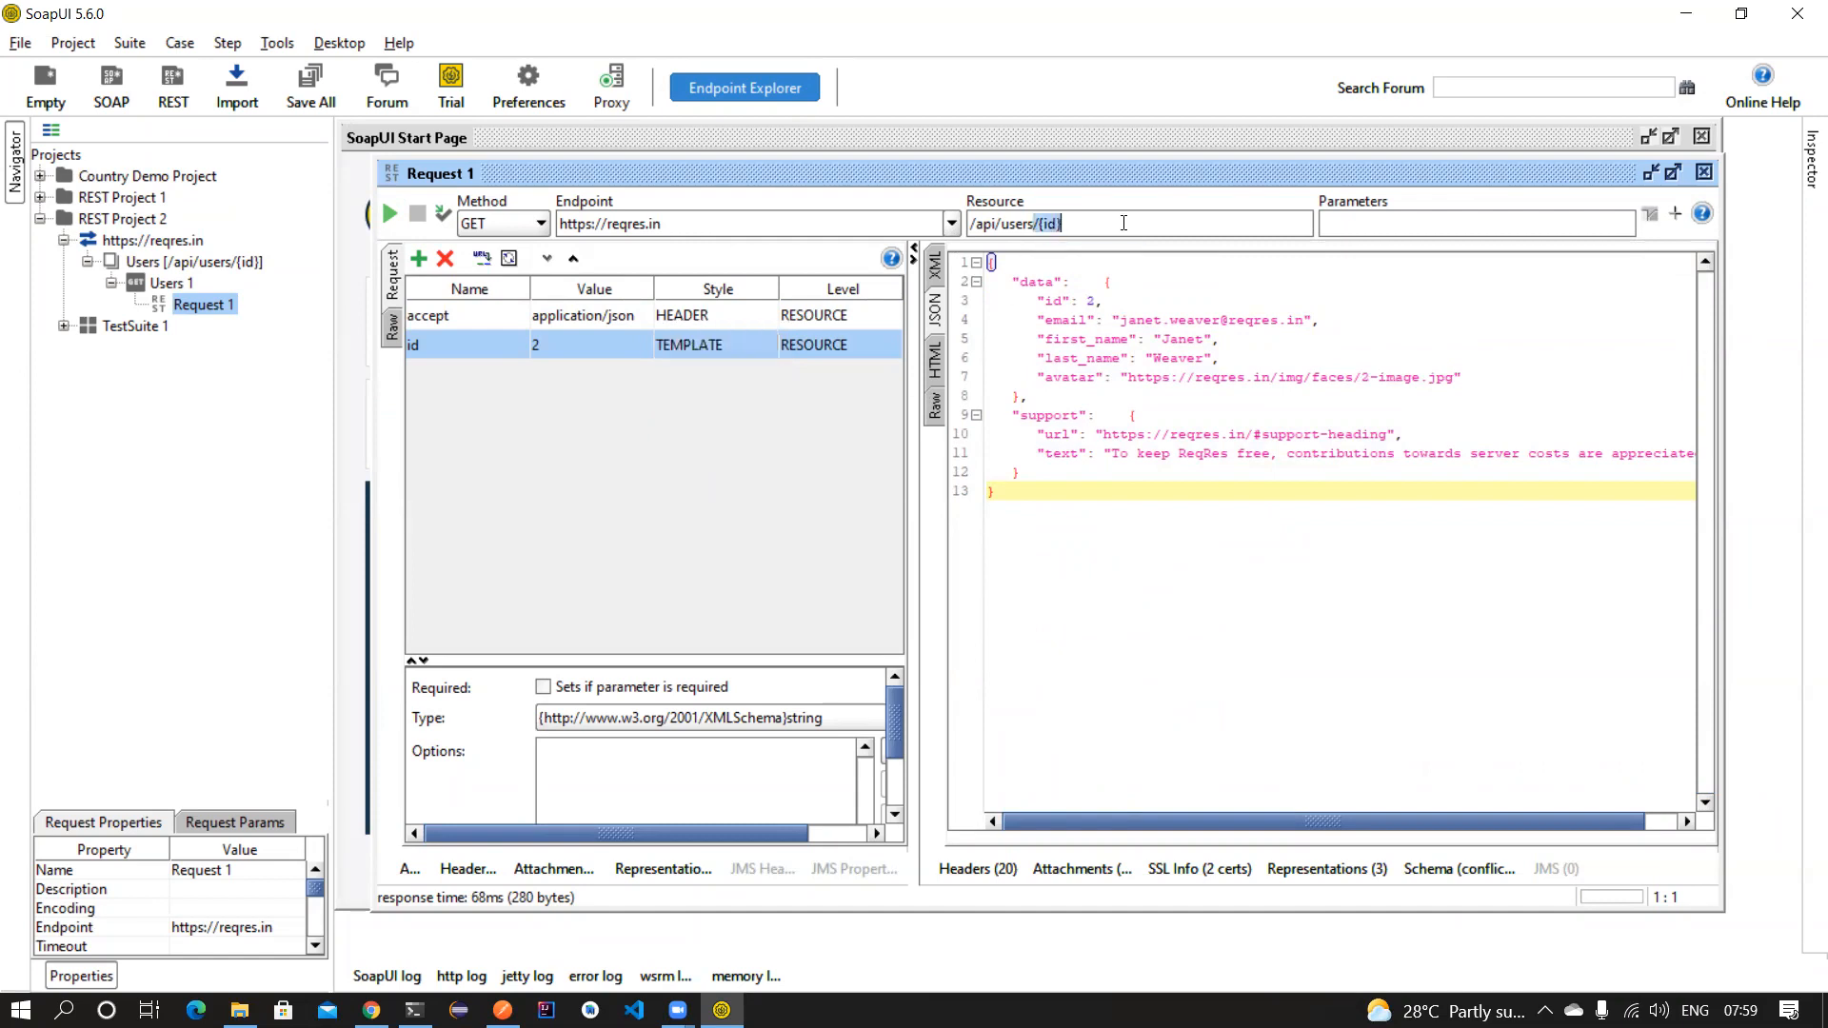
left_click(662, 351)
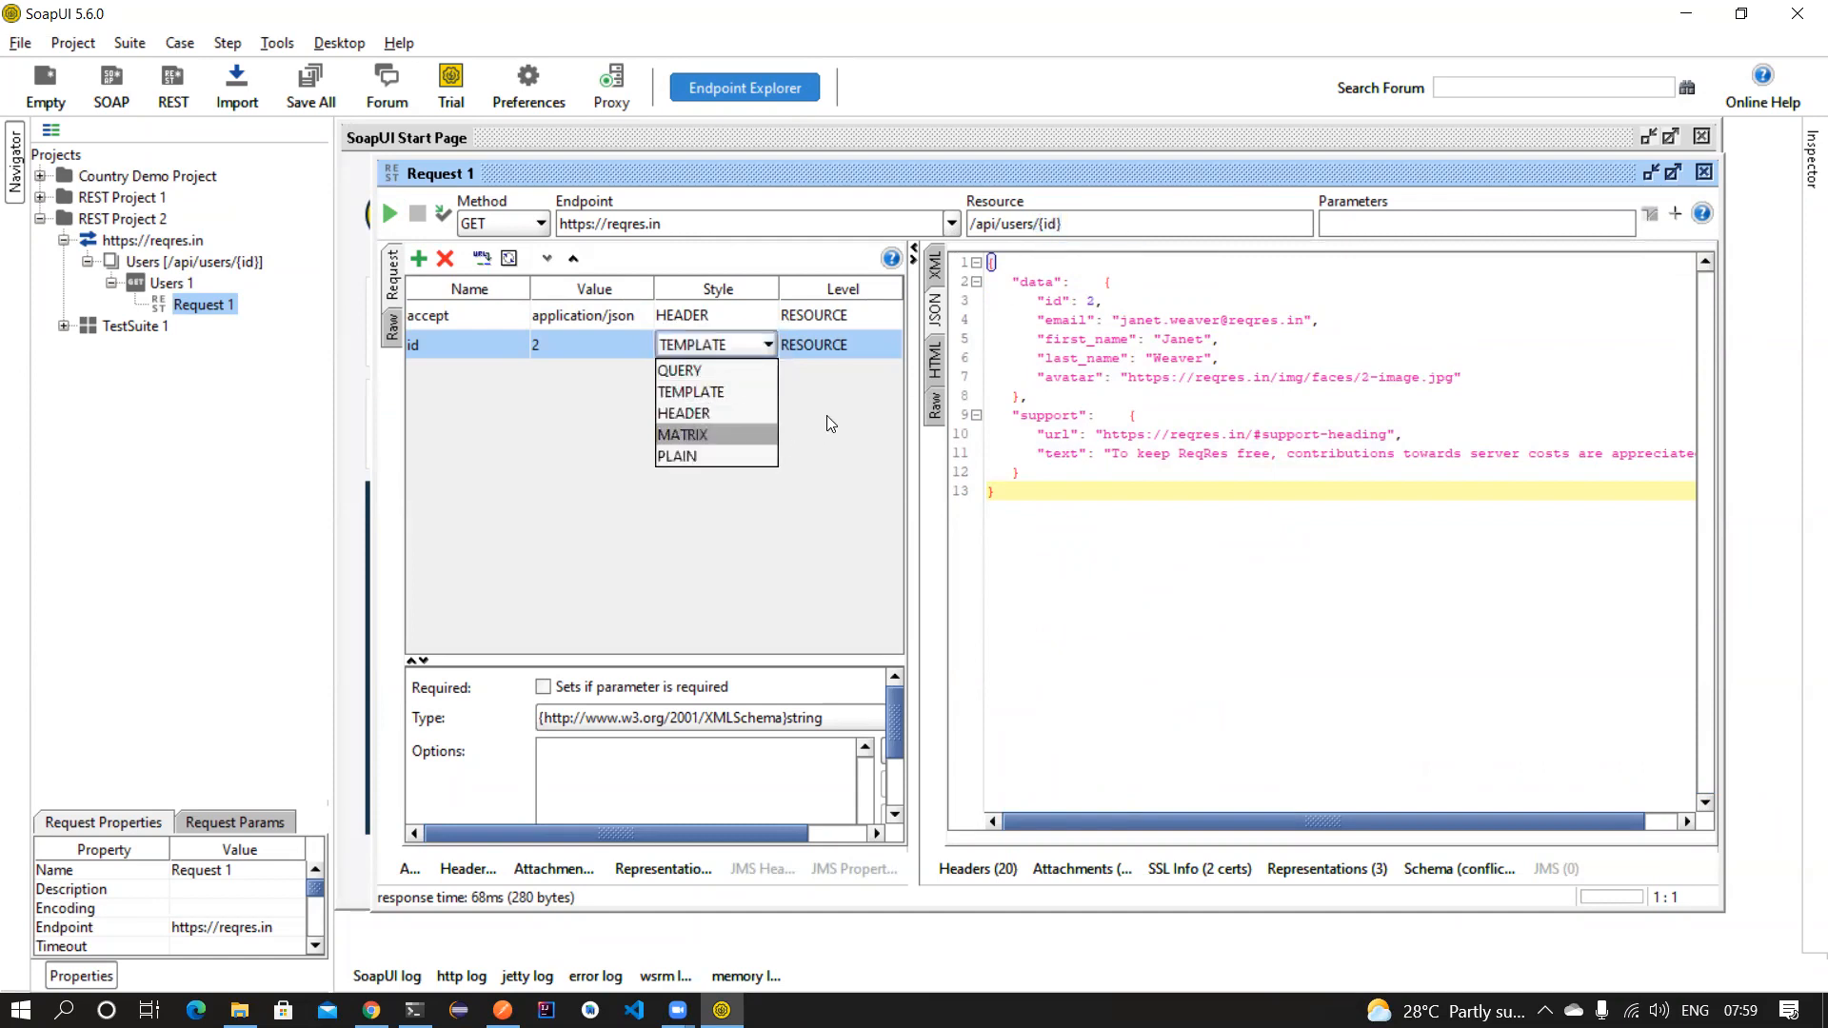
left_click(566, 367)
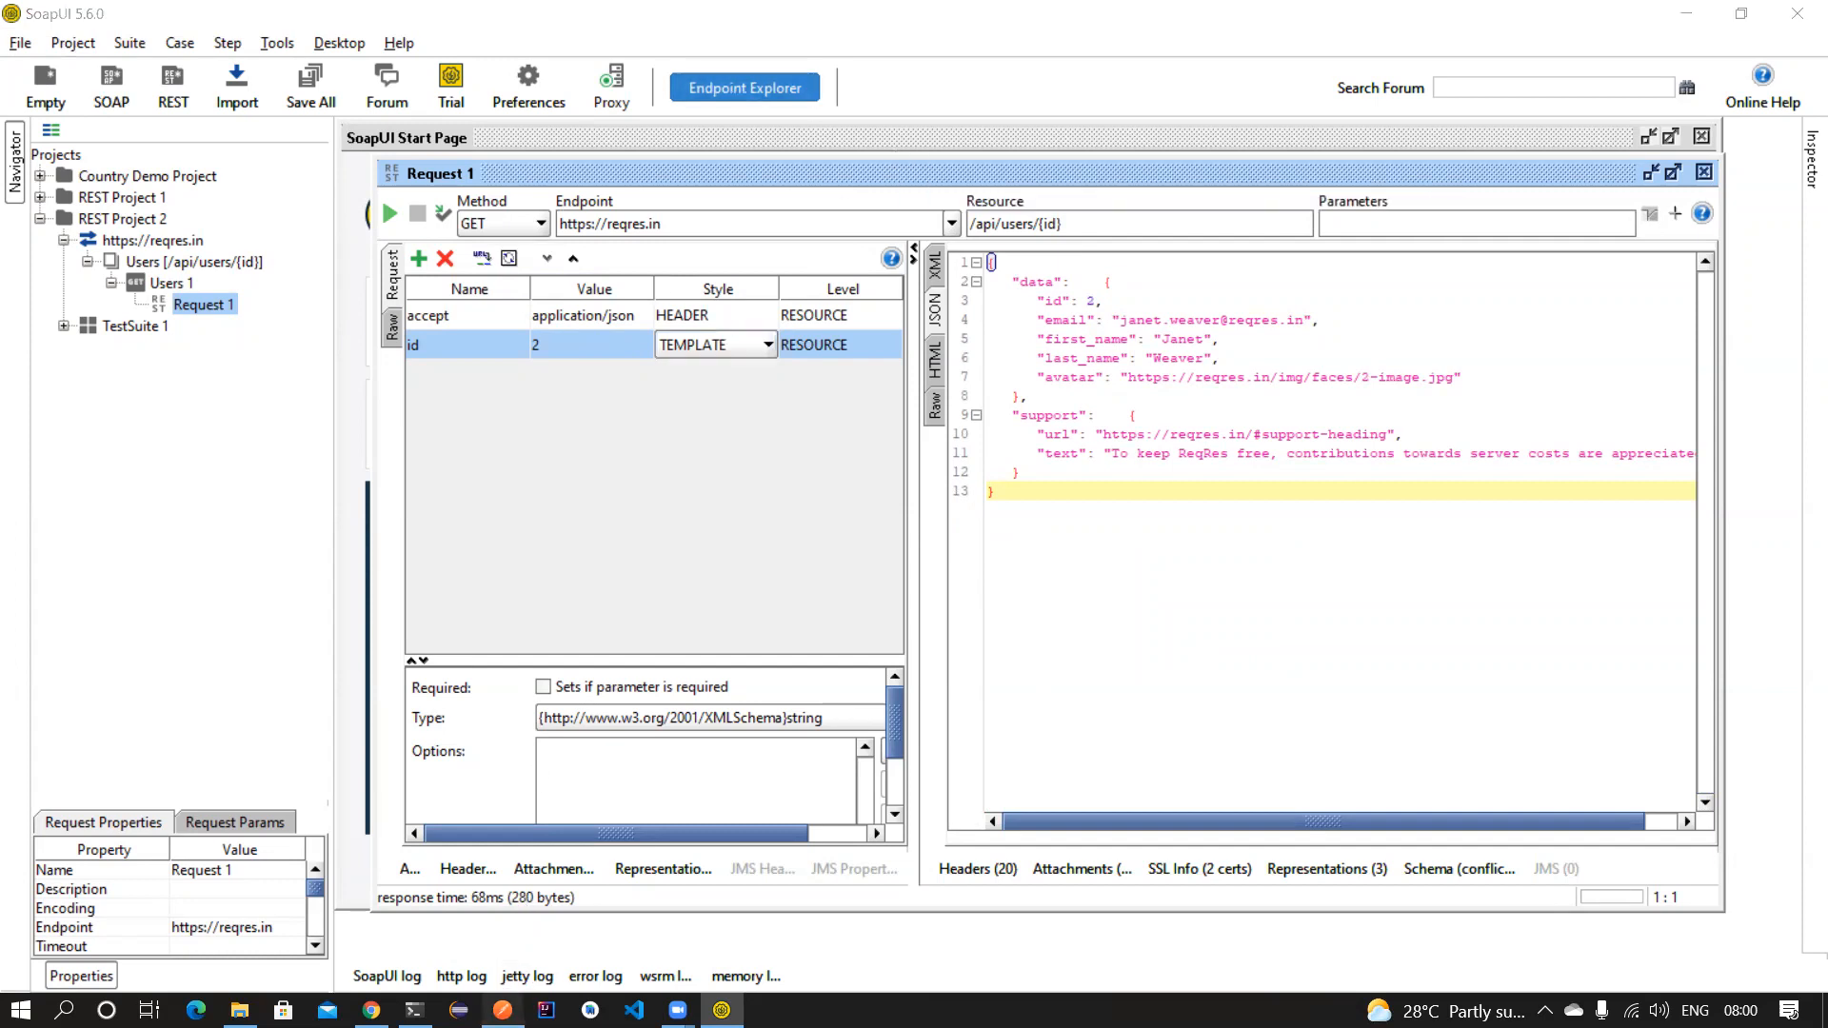
Switch to Postman, set the get User request's body type to GraphQL, and save the request.
left_click(503, 1011)
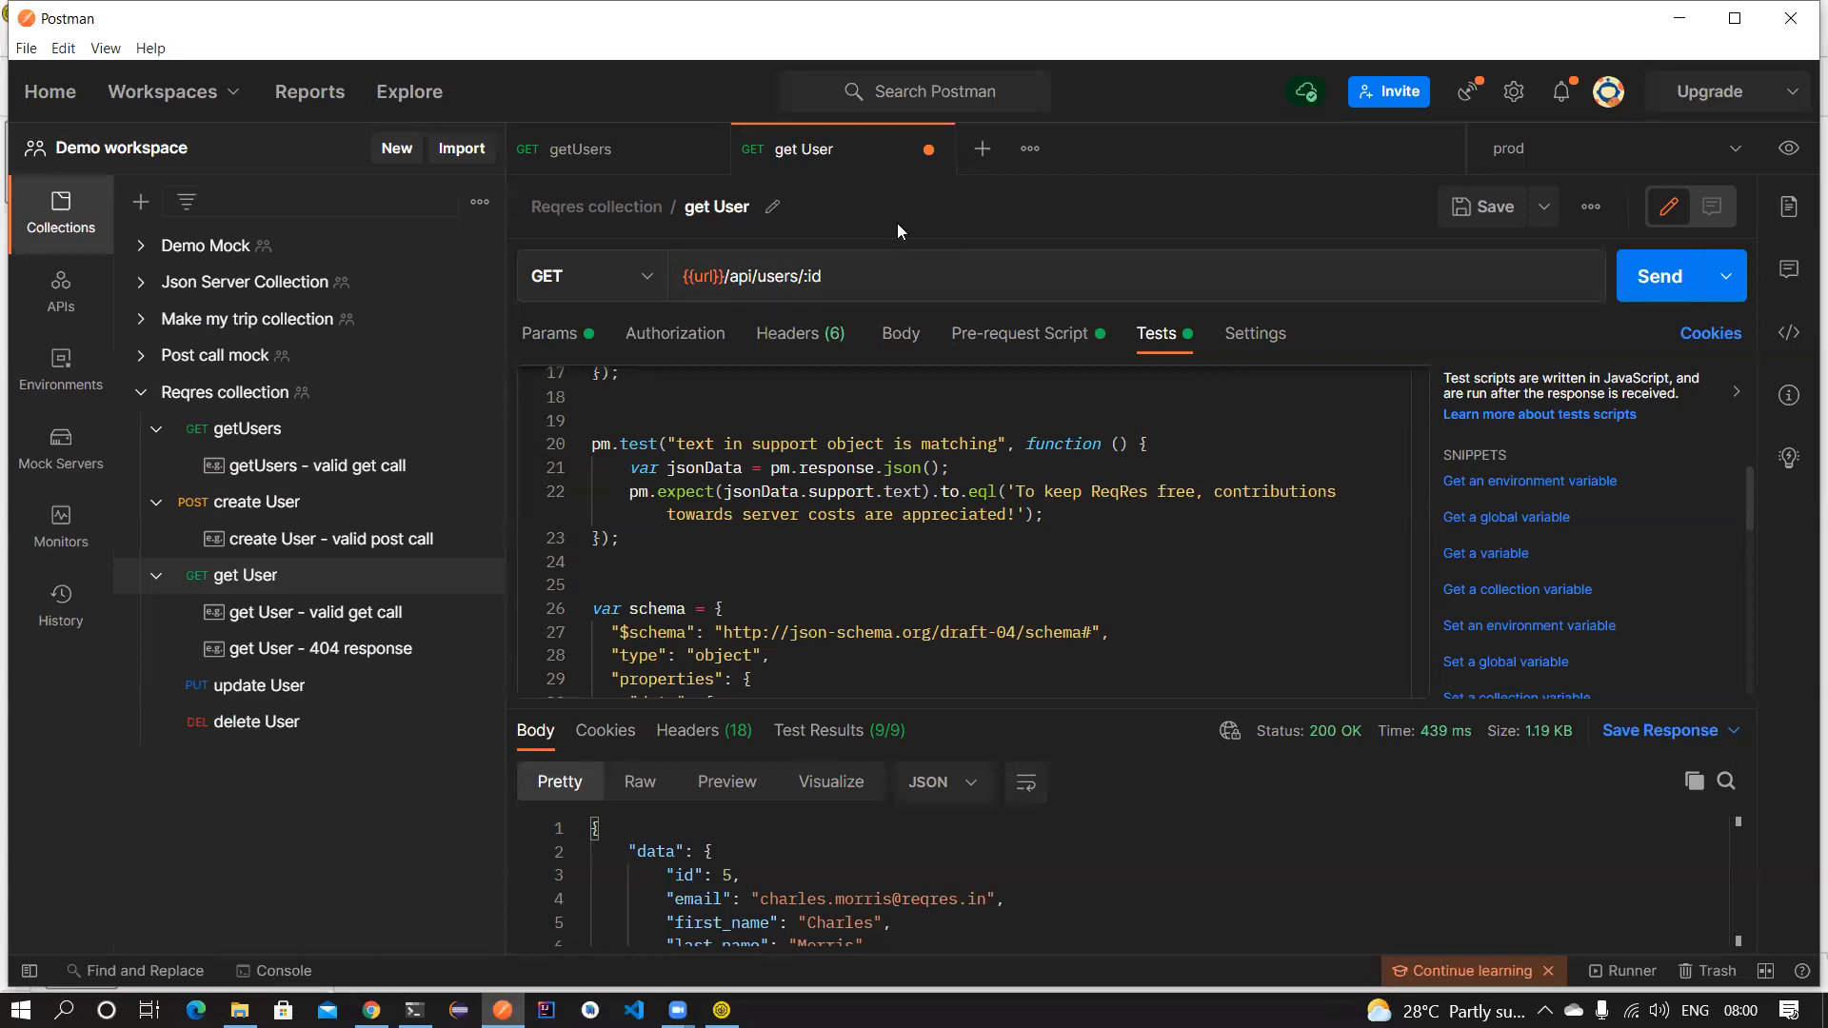
key("ctrl+s")
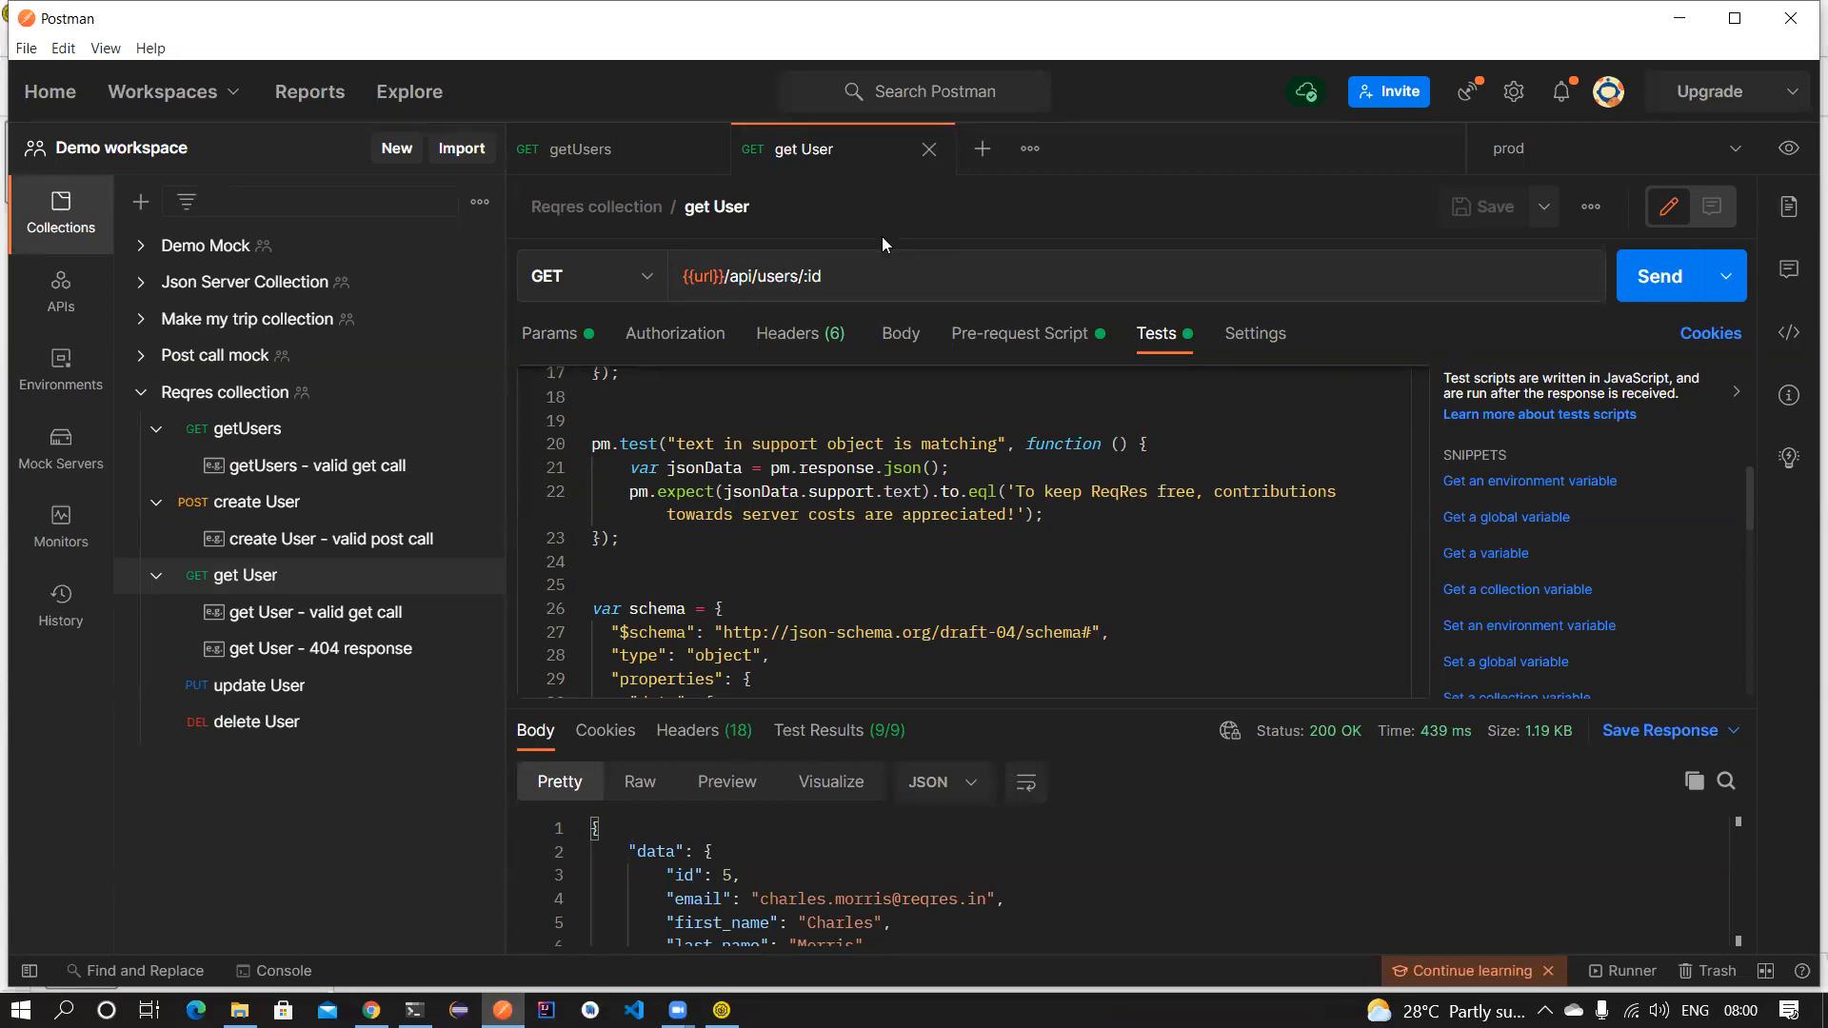
left_click(901, 333)
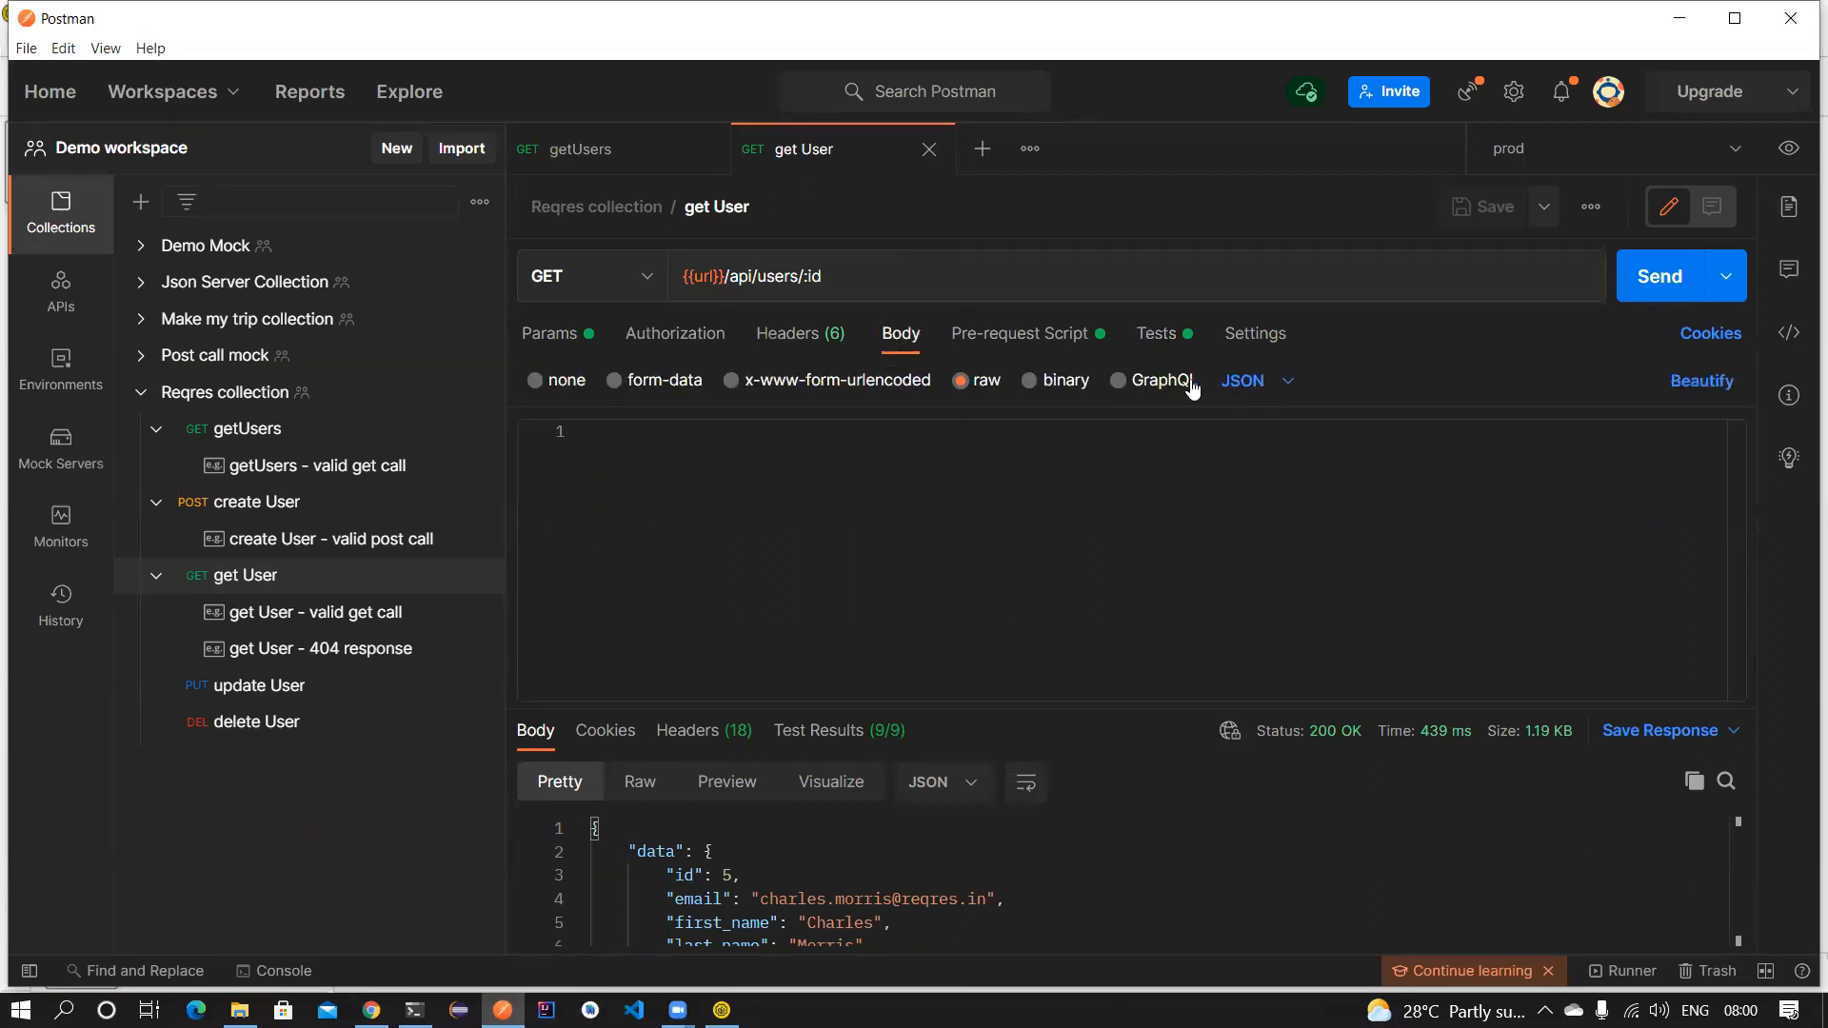
left_click(1119, 389)
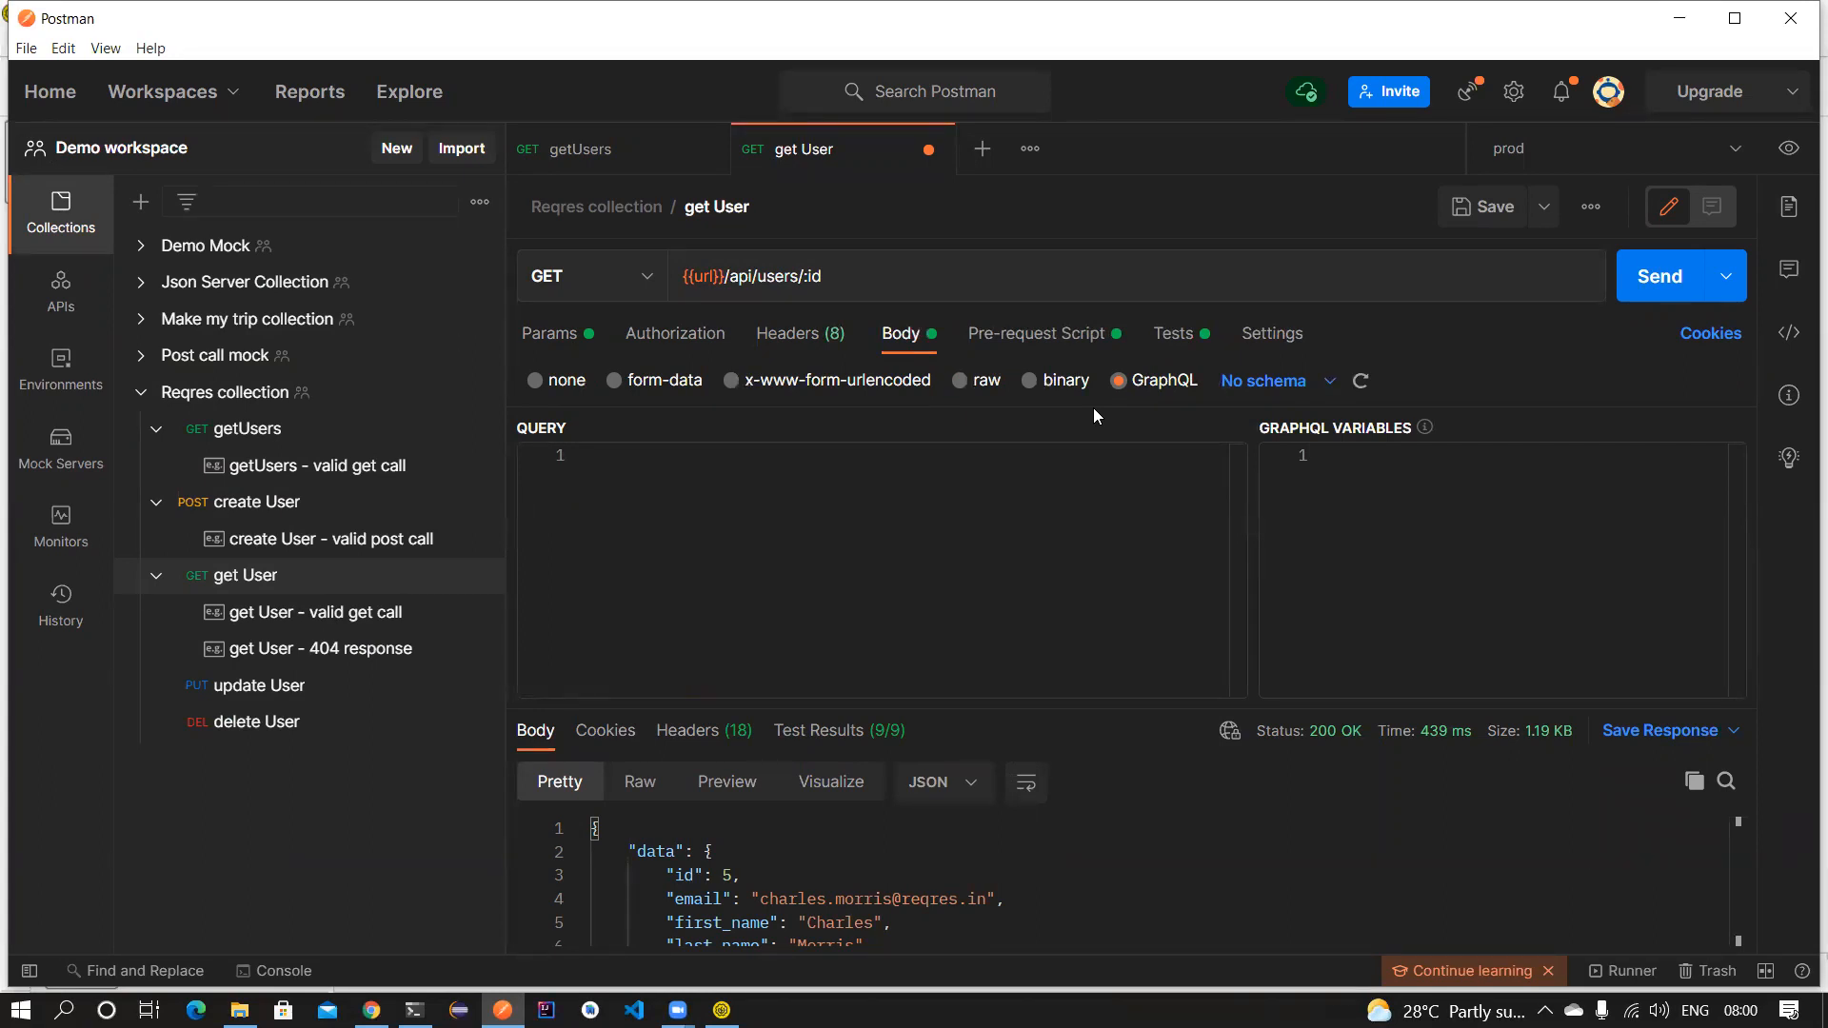
left_click(1510, 12)
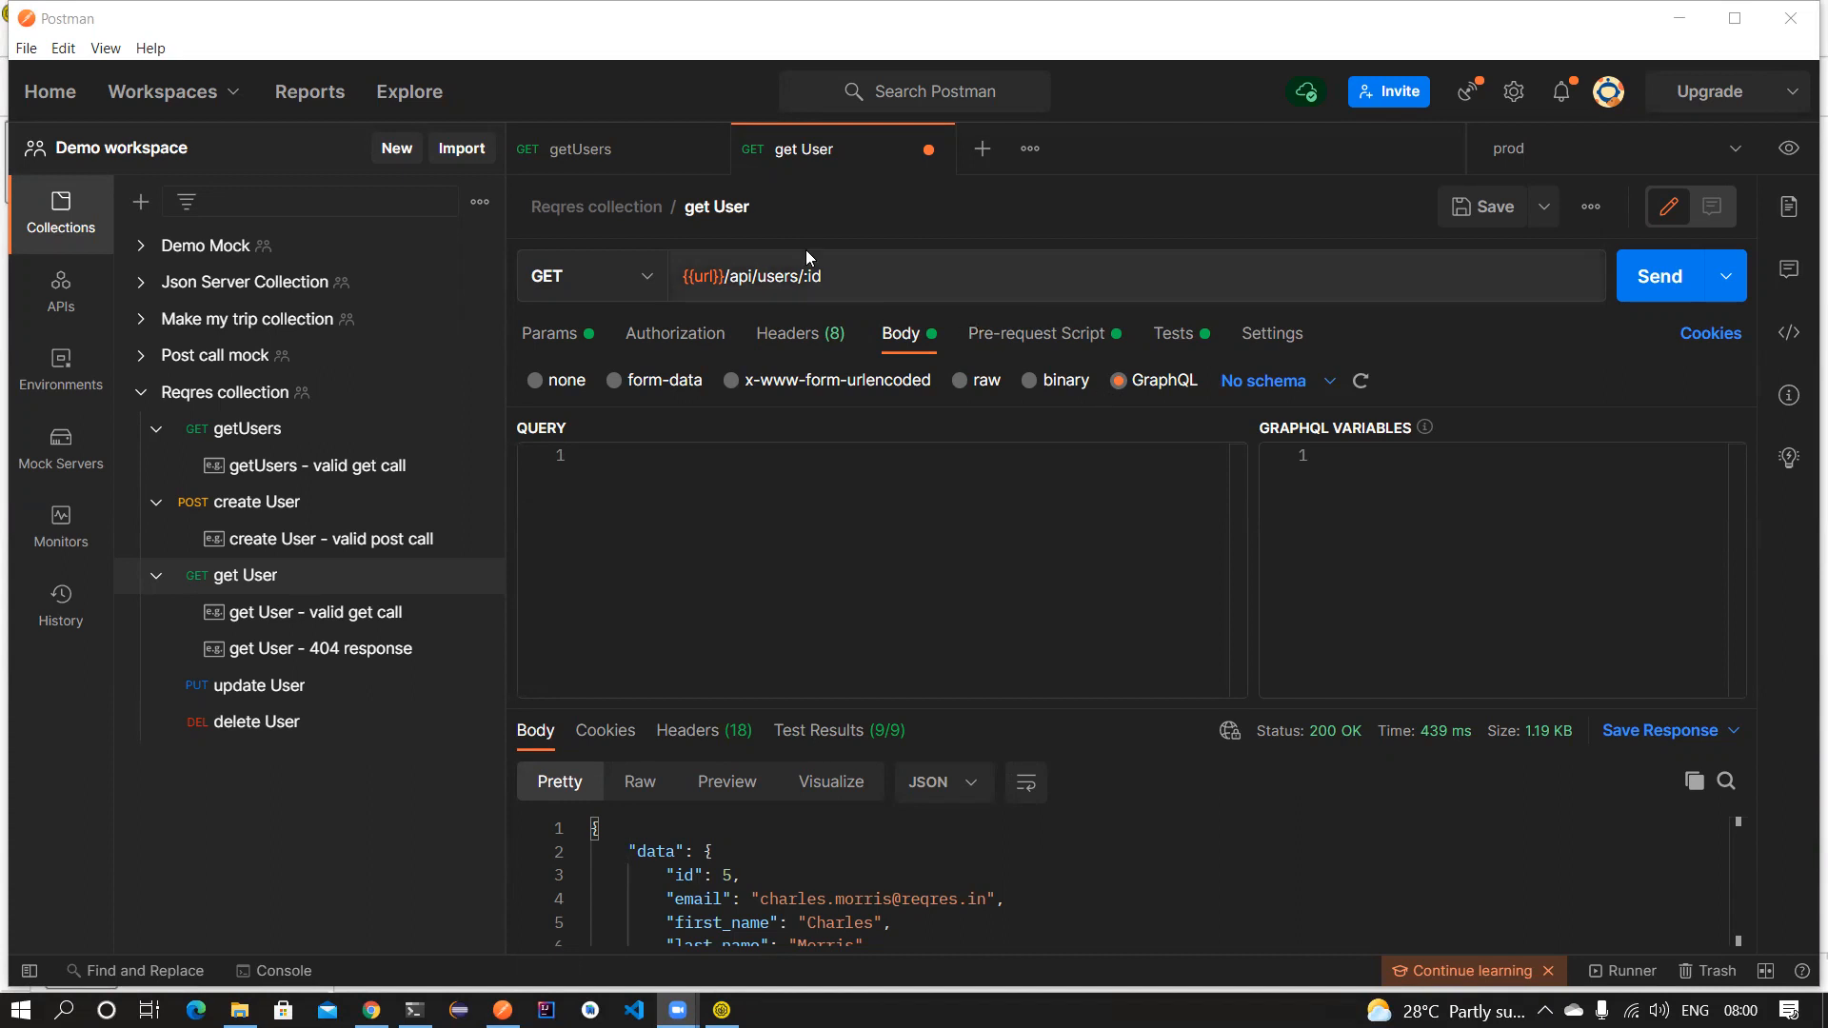
double_click(878, 271)
key("ctrl+s")
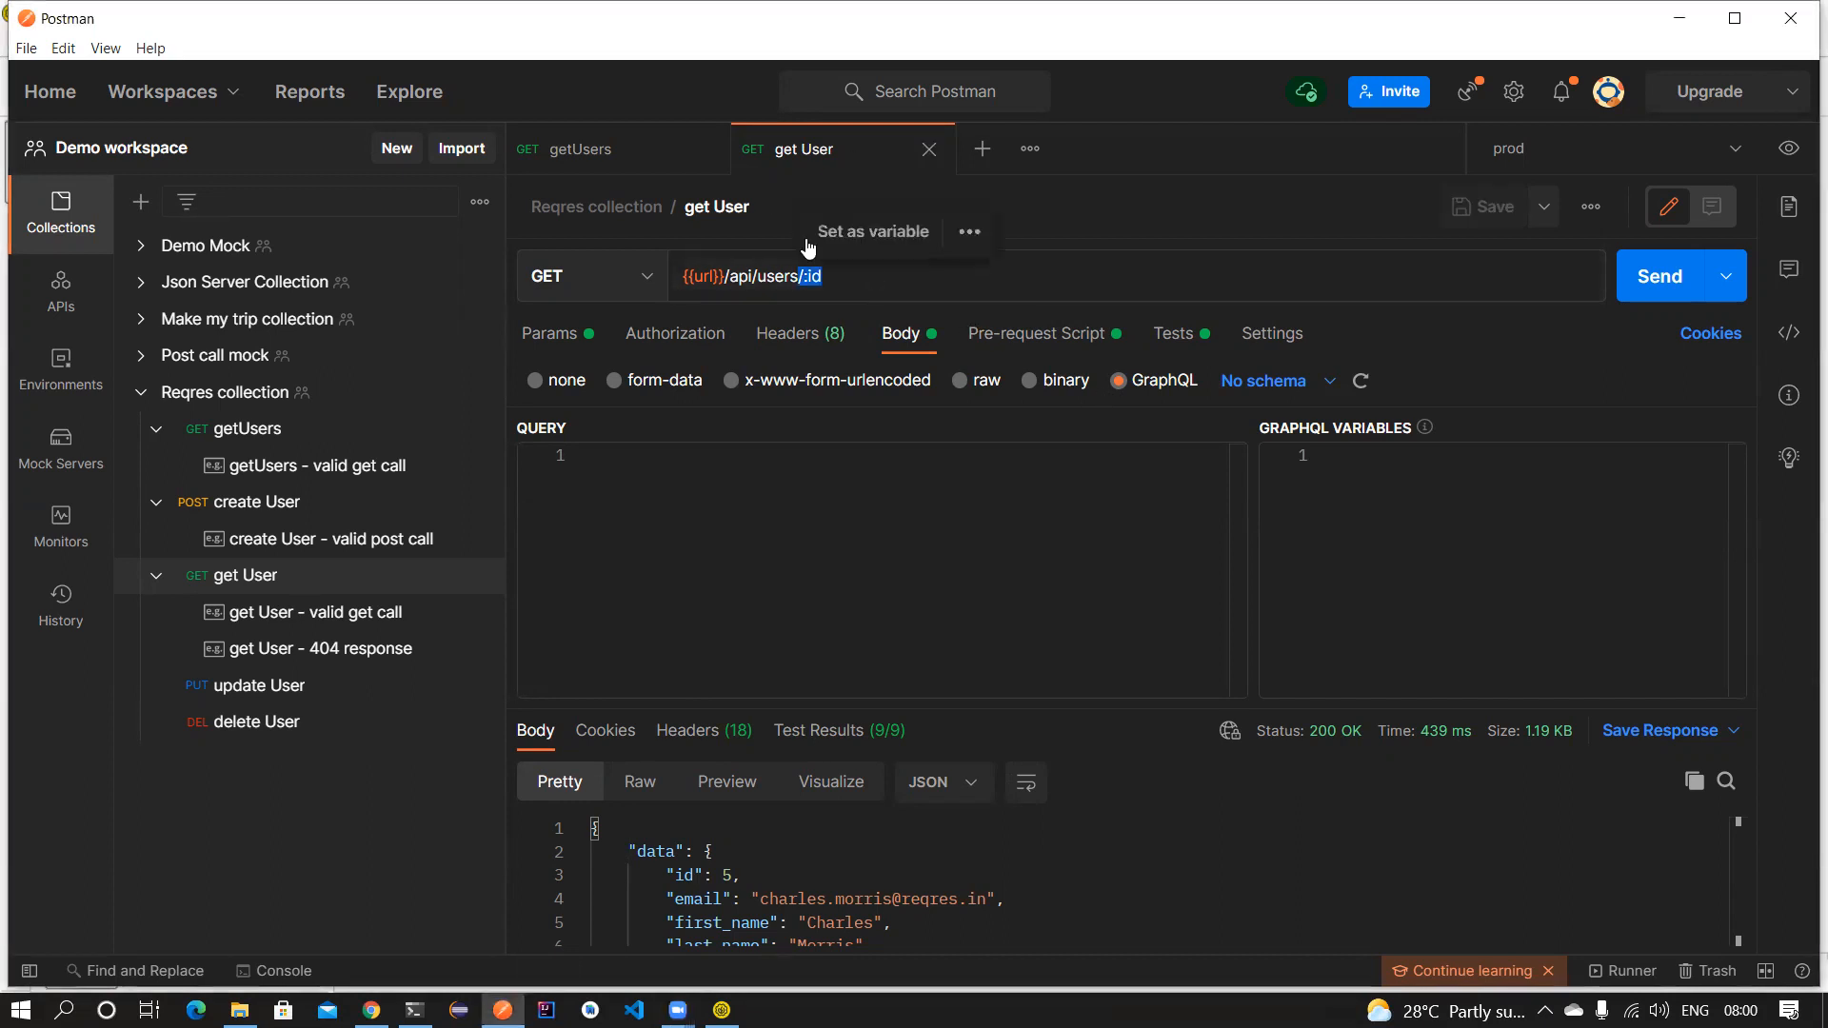
Send the get User request and enlarge the response area to show the returned JSON.
left_click(1660, 276)
left_click_drag(965, 706, 972, 452)
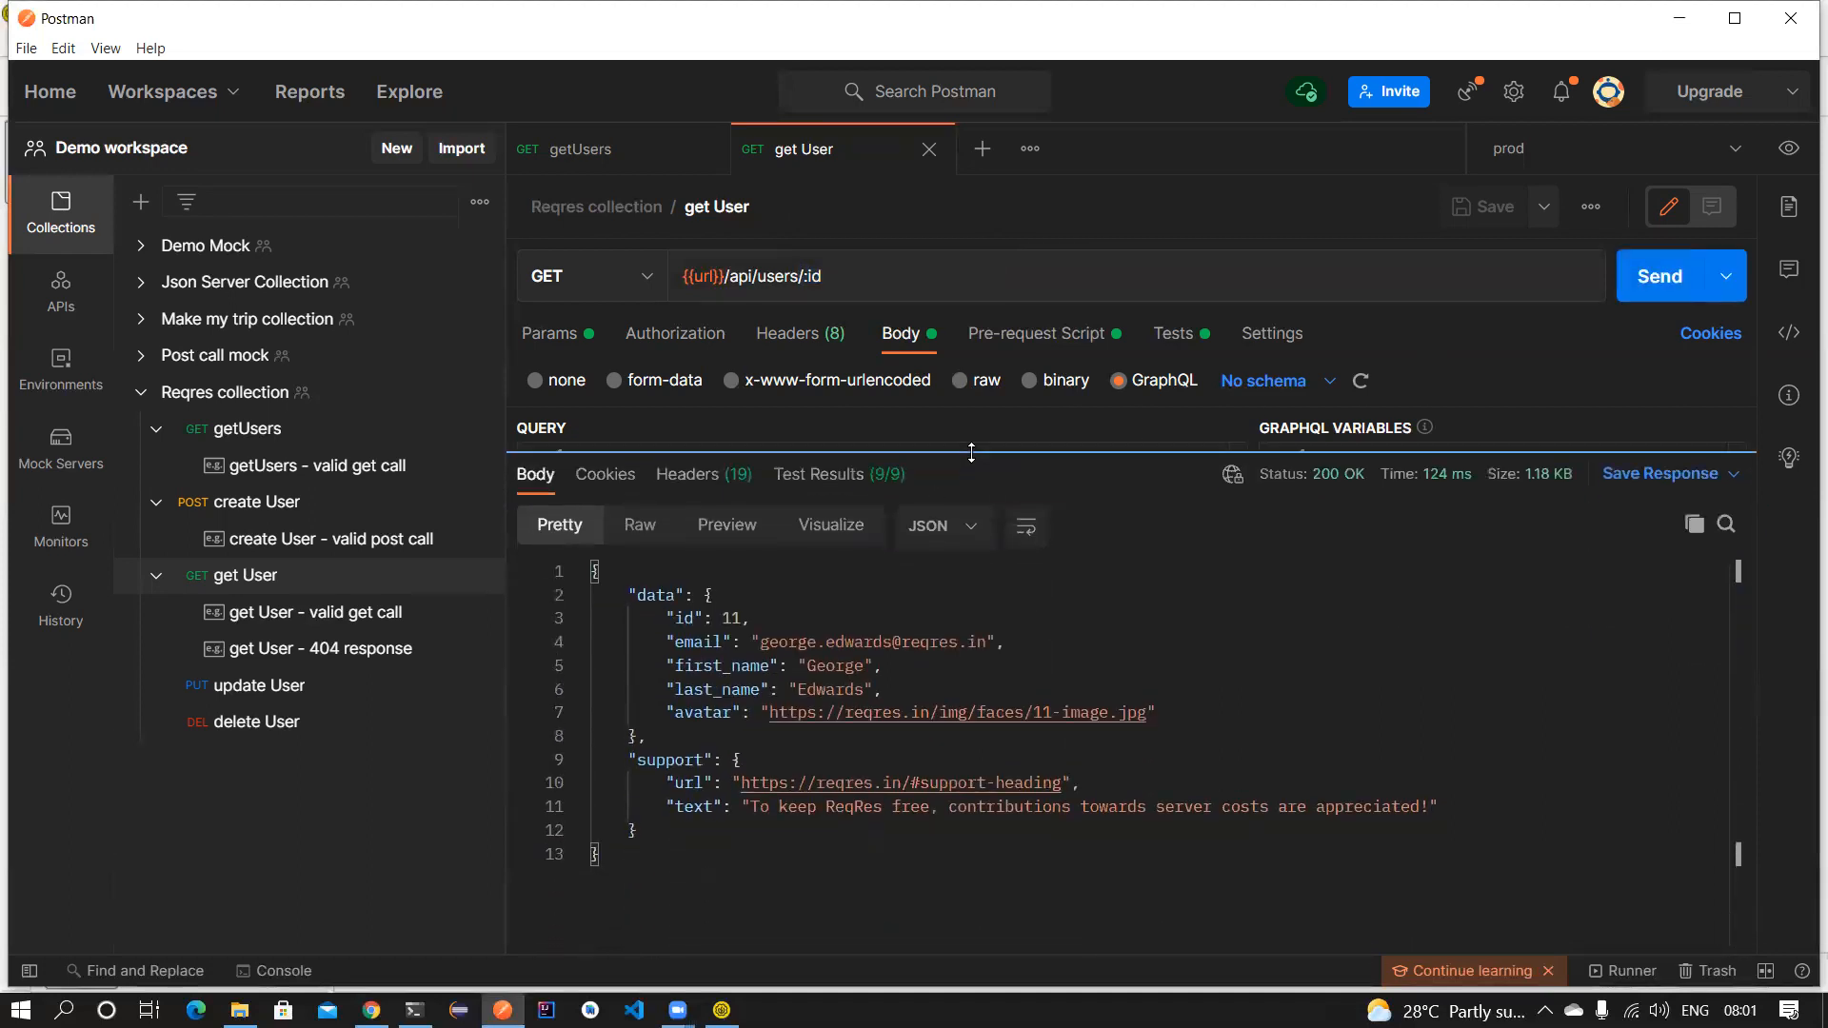
double_click(722, 666)
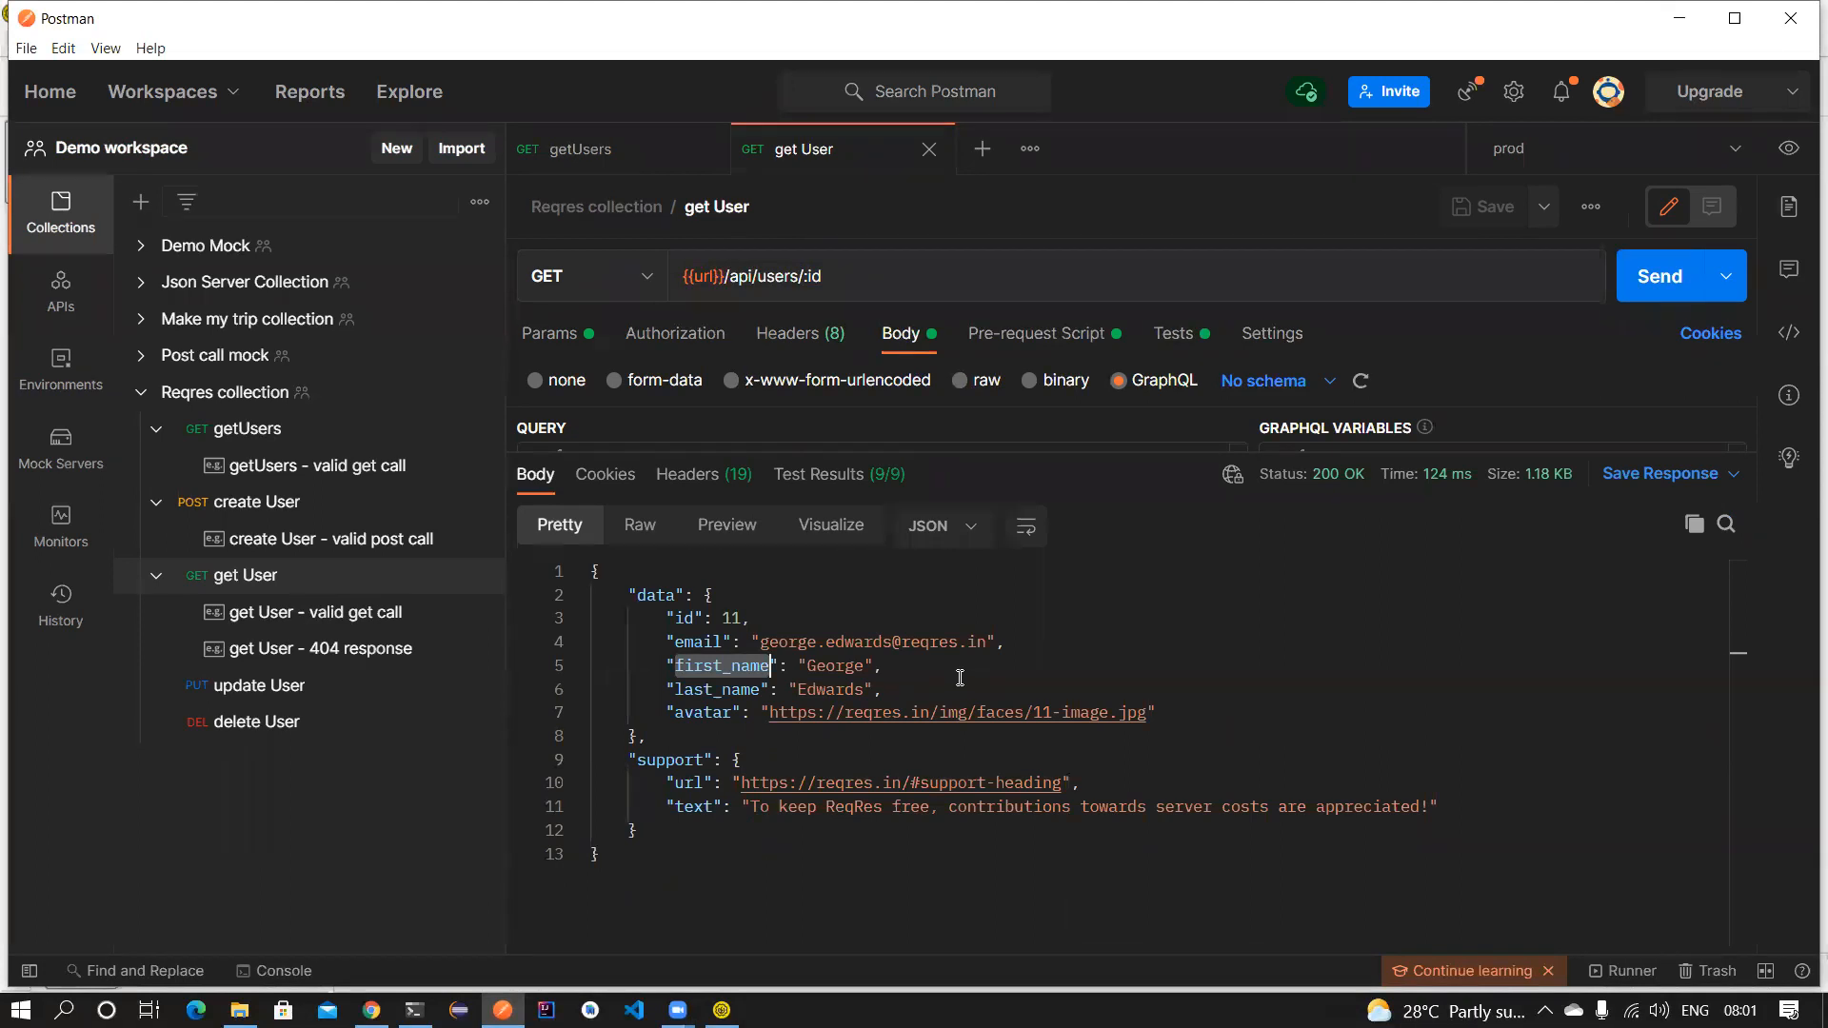
Compare the :id path variable with the full response body and its first_name field.
double_click(801, 277)
left_click_drag(801, 277, 814, 277)
left_click(735, 618)
double_click(685, 667)
double_click(817, 665)
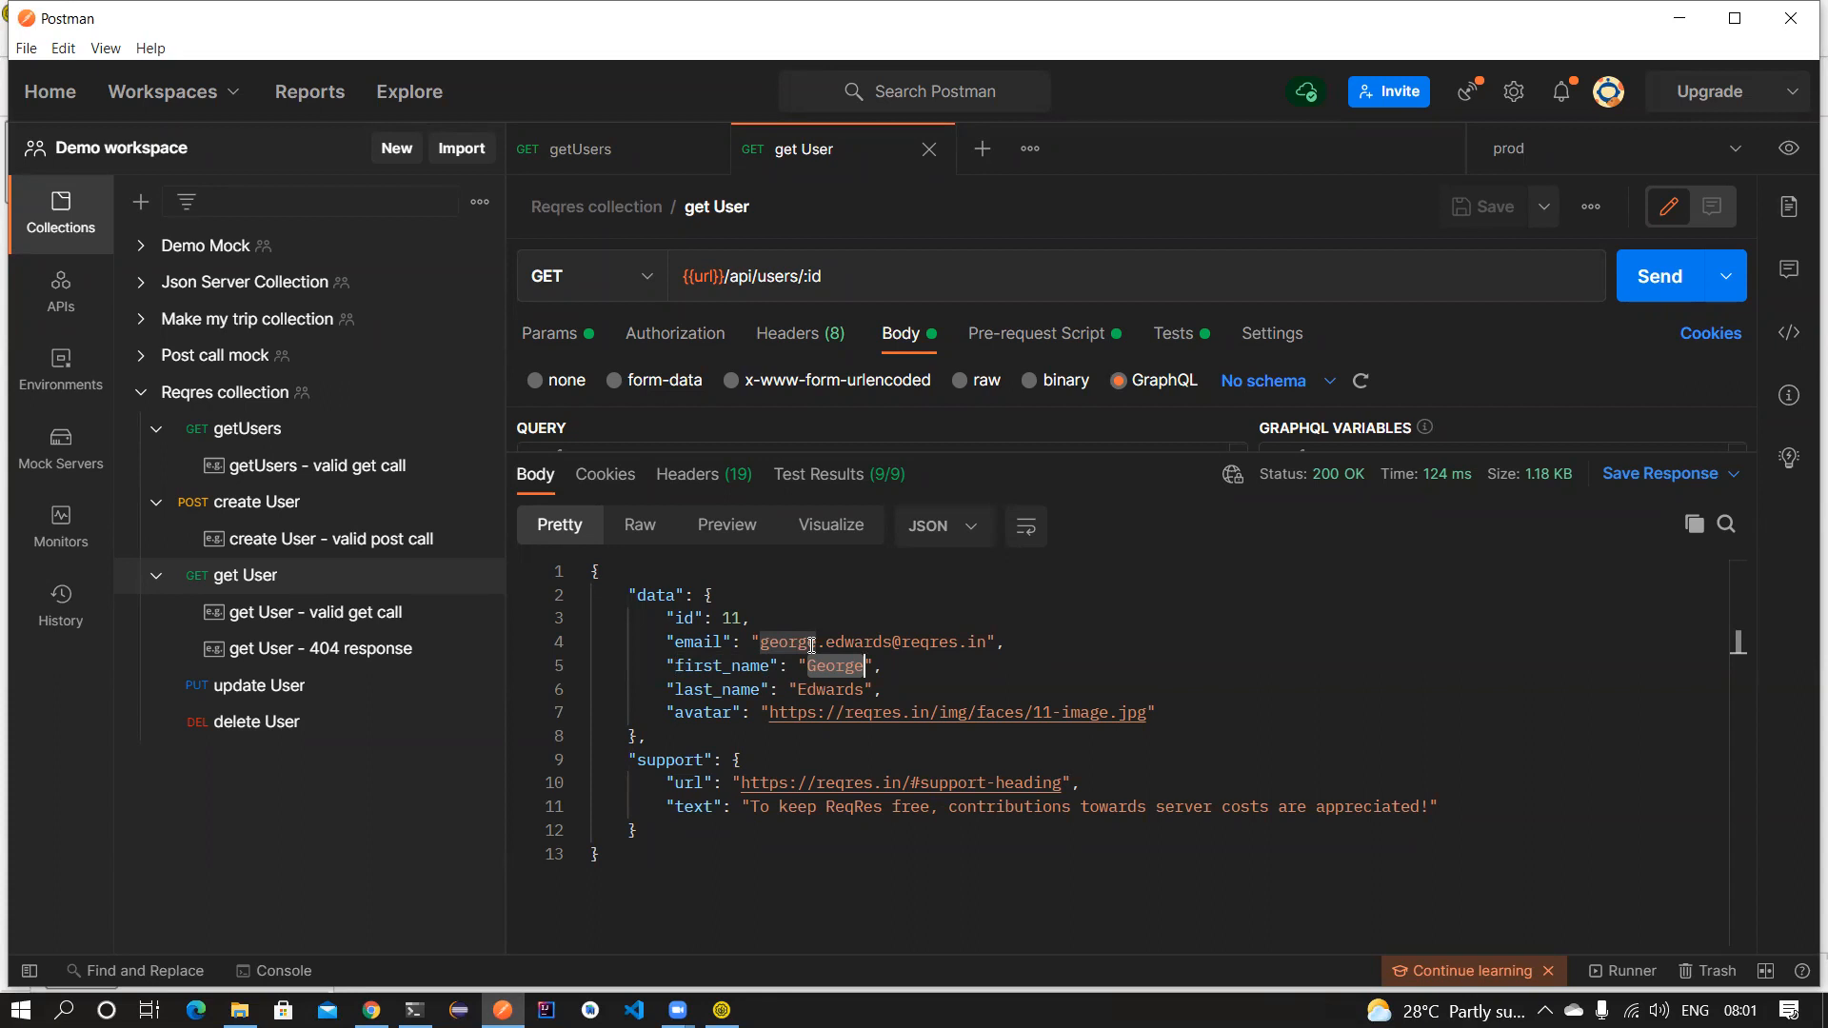
left_click_drag(694, 869, 591, 569)
left_click(834, 663)
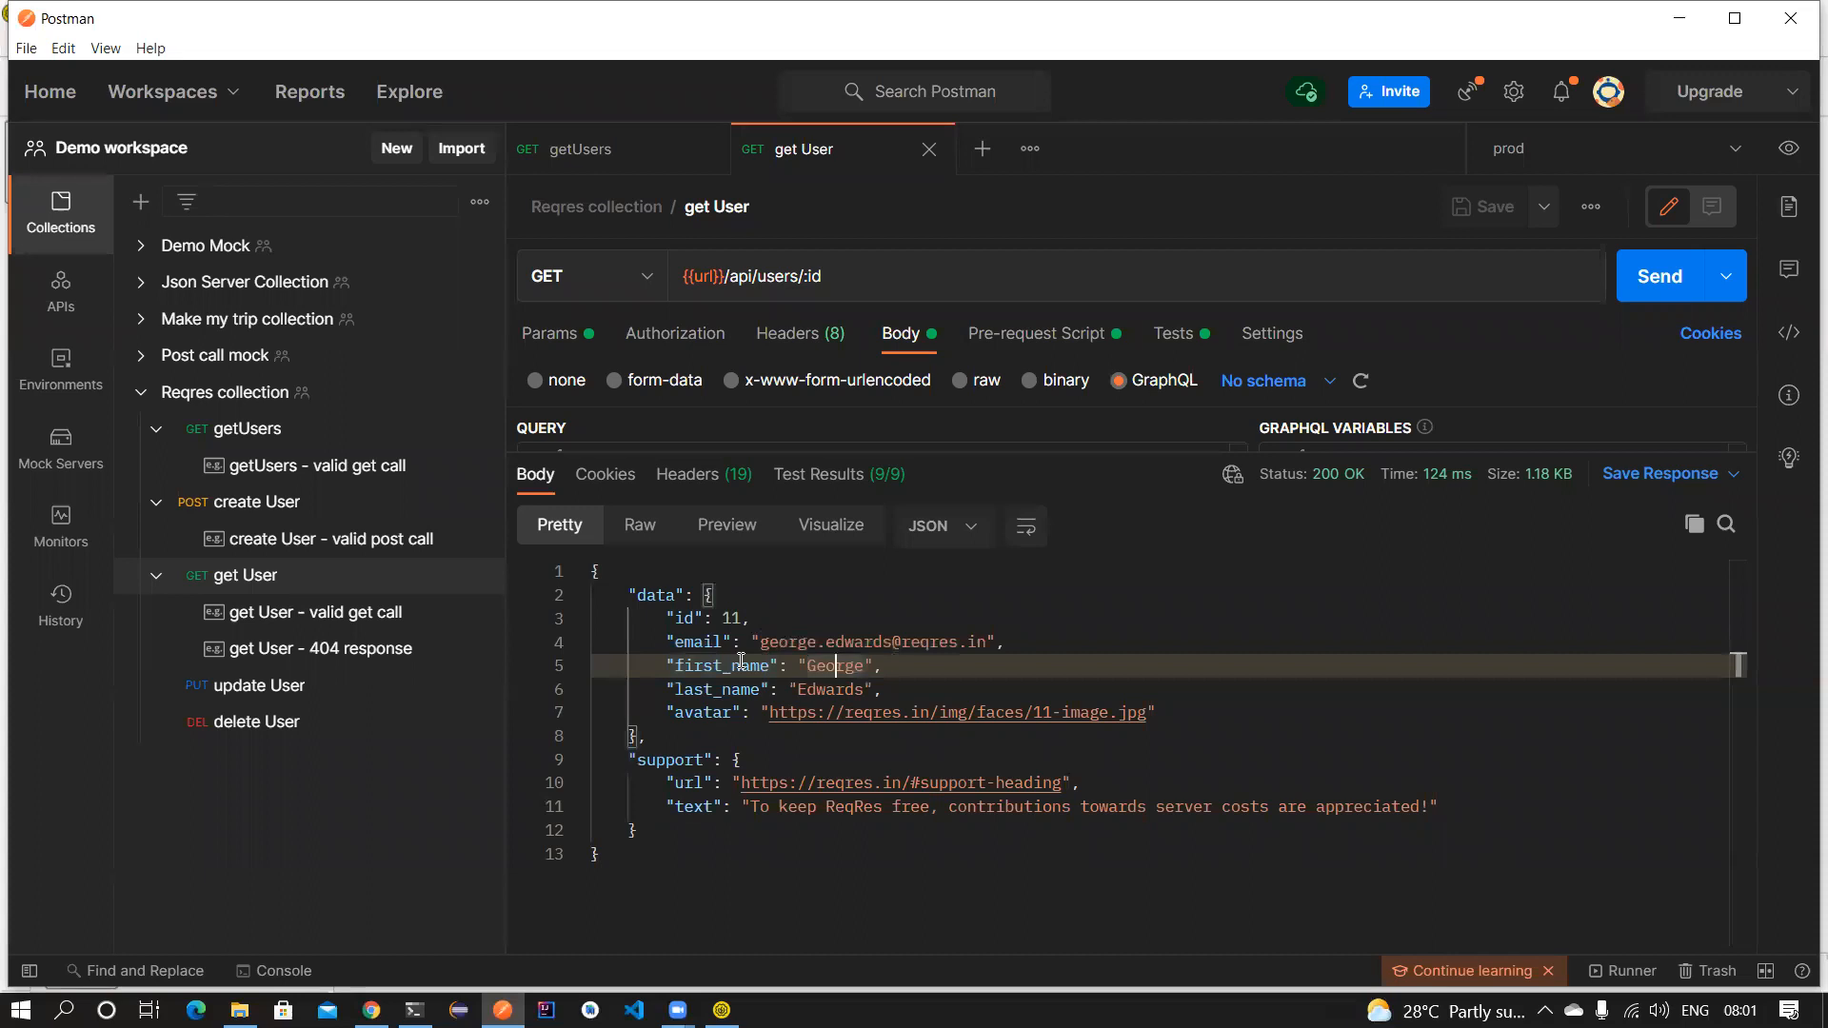
double_click(724, 665)
double_click(854, 664)
double_click(712, 669)
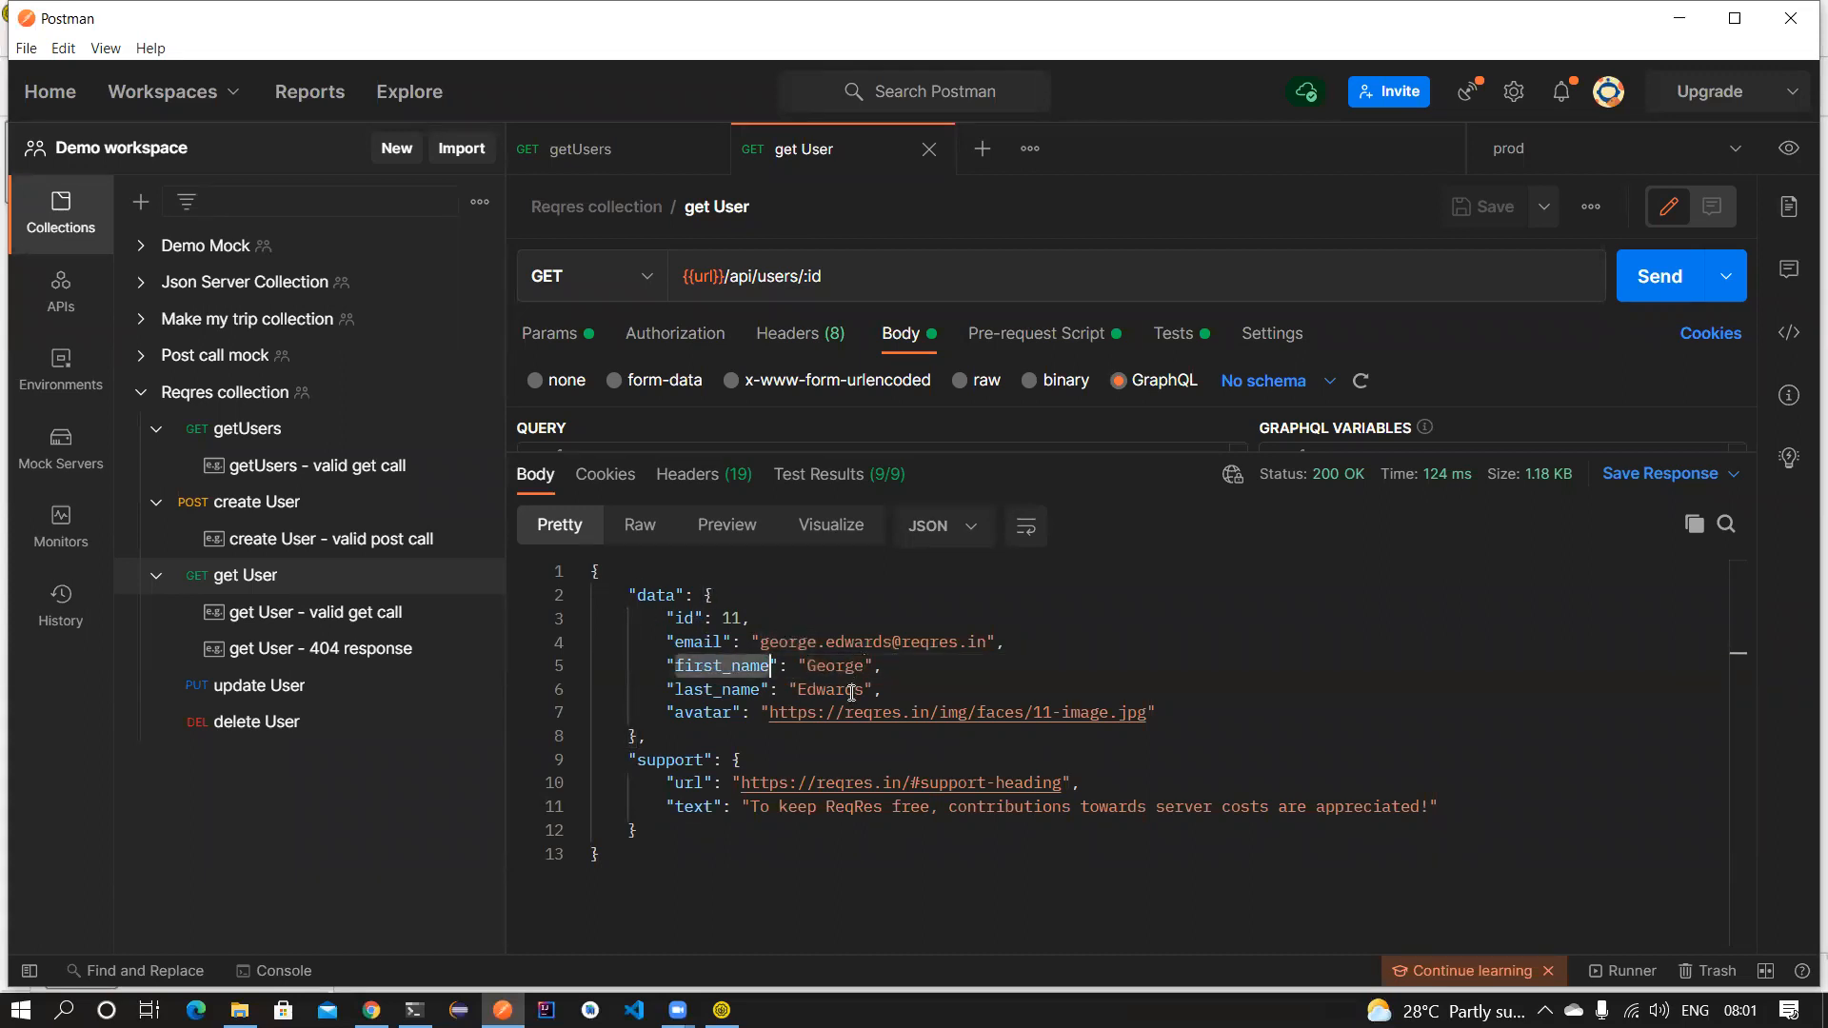
left_click_drag(930, 456, 935, 567)
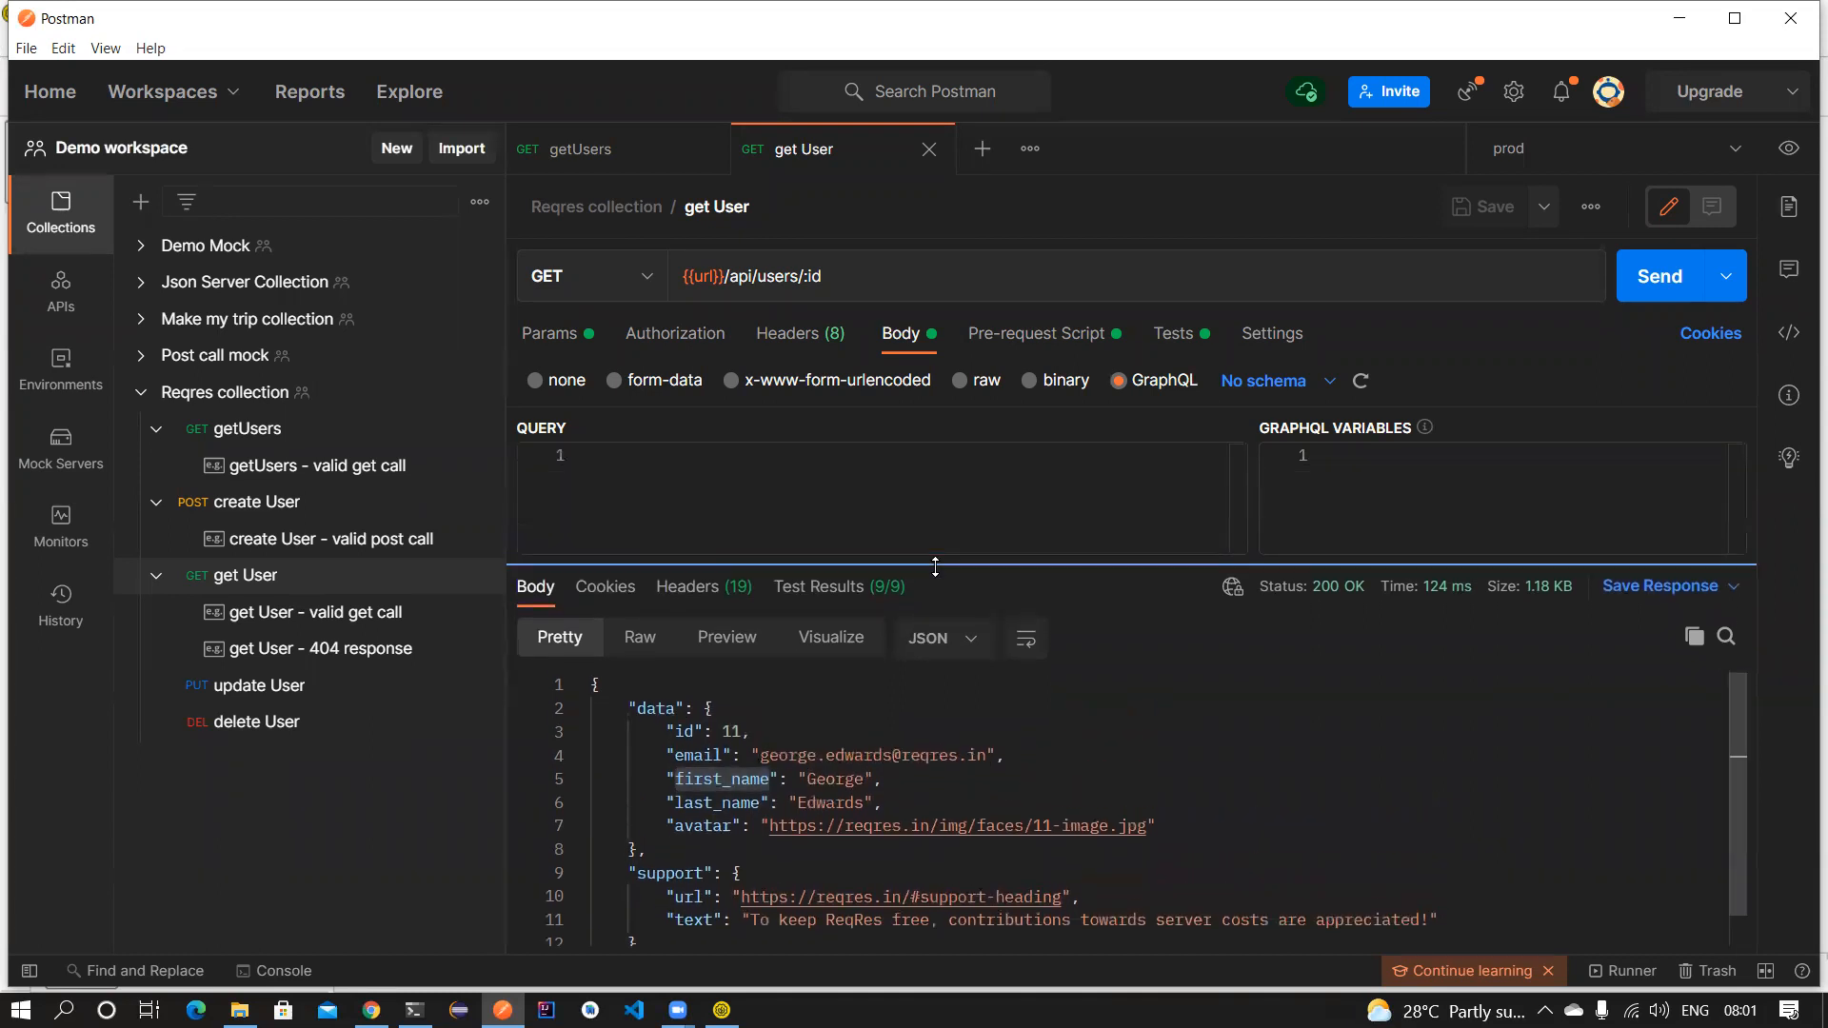
Examine the response time breakdown and the first_name field in relation to the full request URL.
double_click(817, 777)
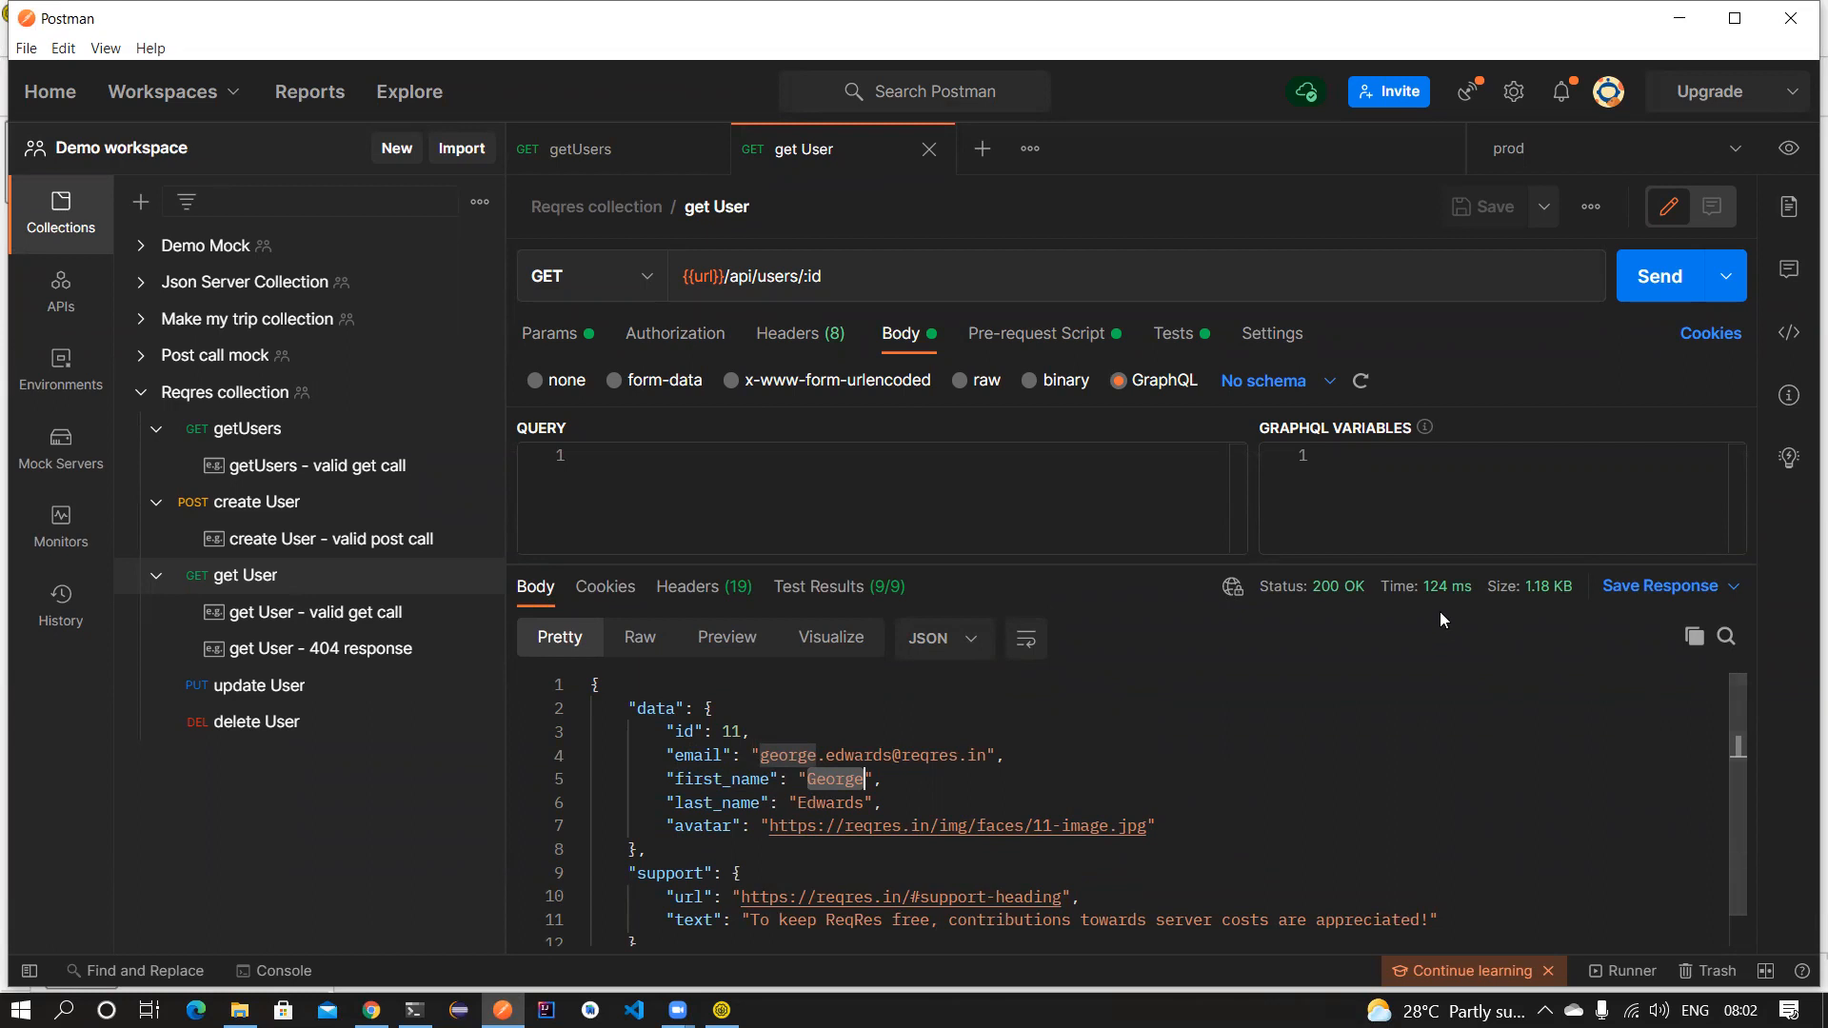
mouse_move(1438, 592)
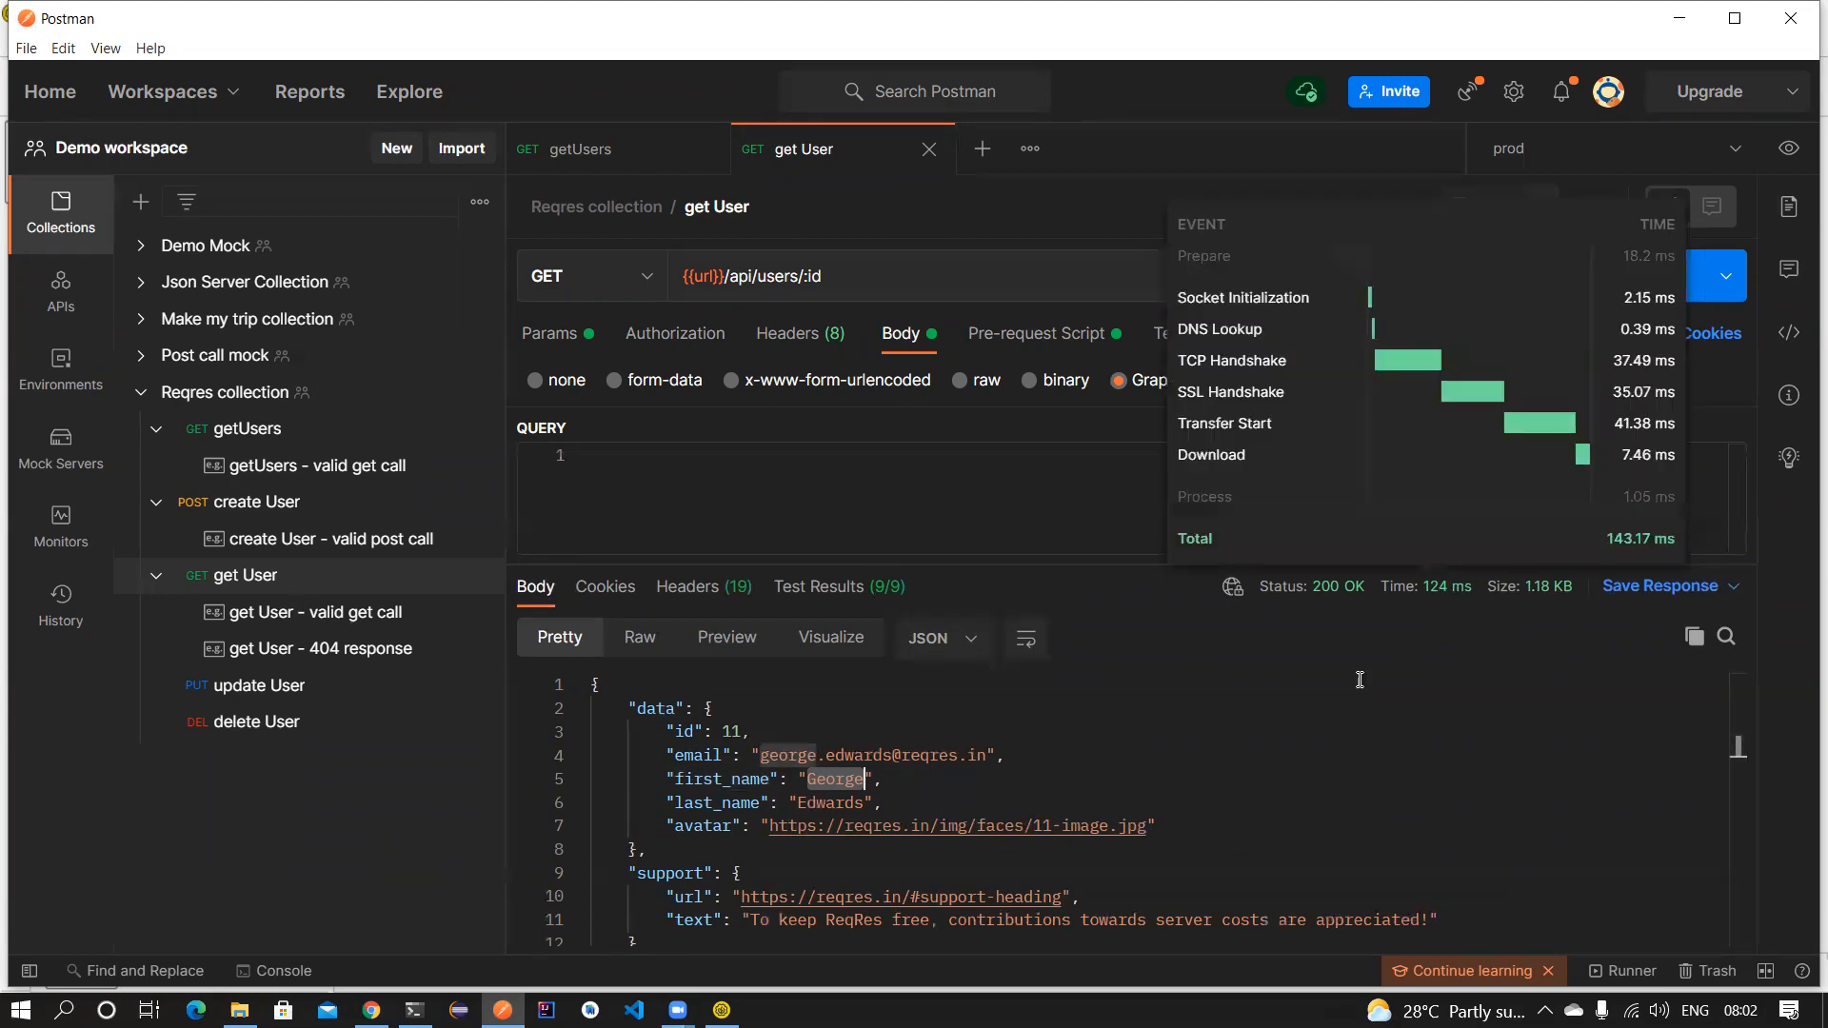
left_click(716, 783)
double_click(715, 783)
double_click(825, 783)
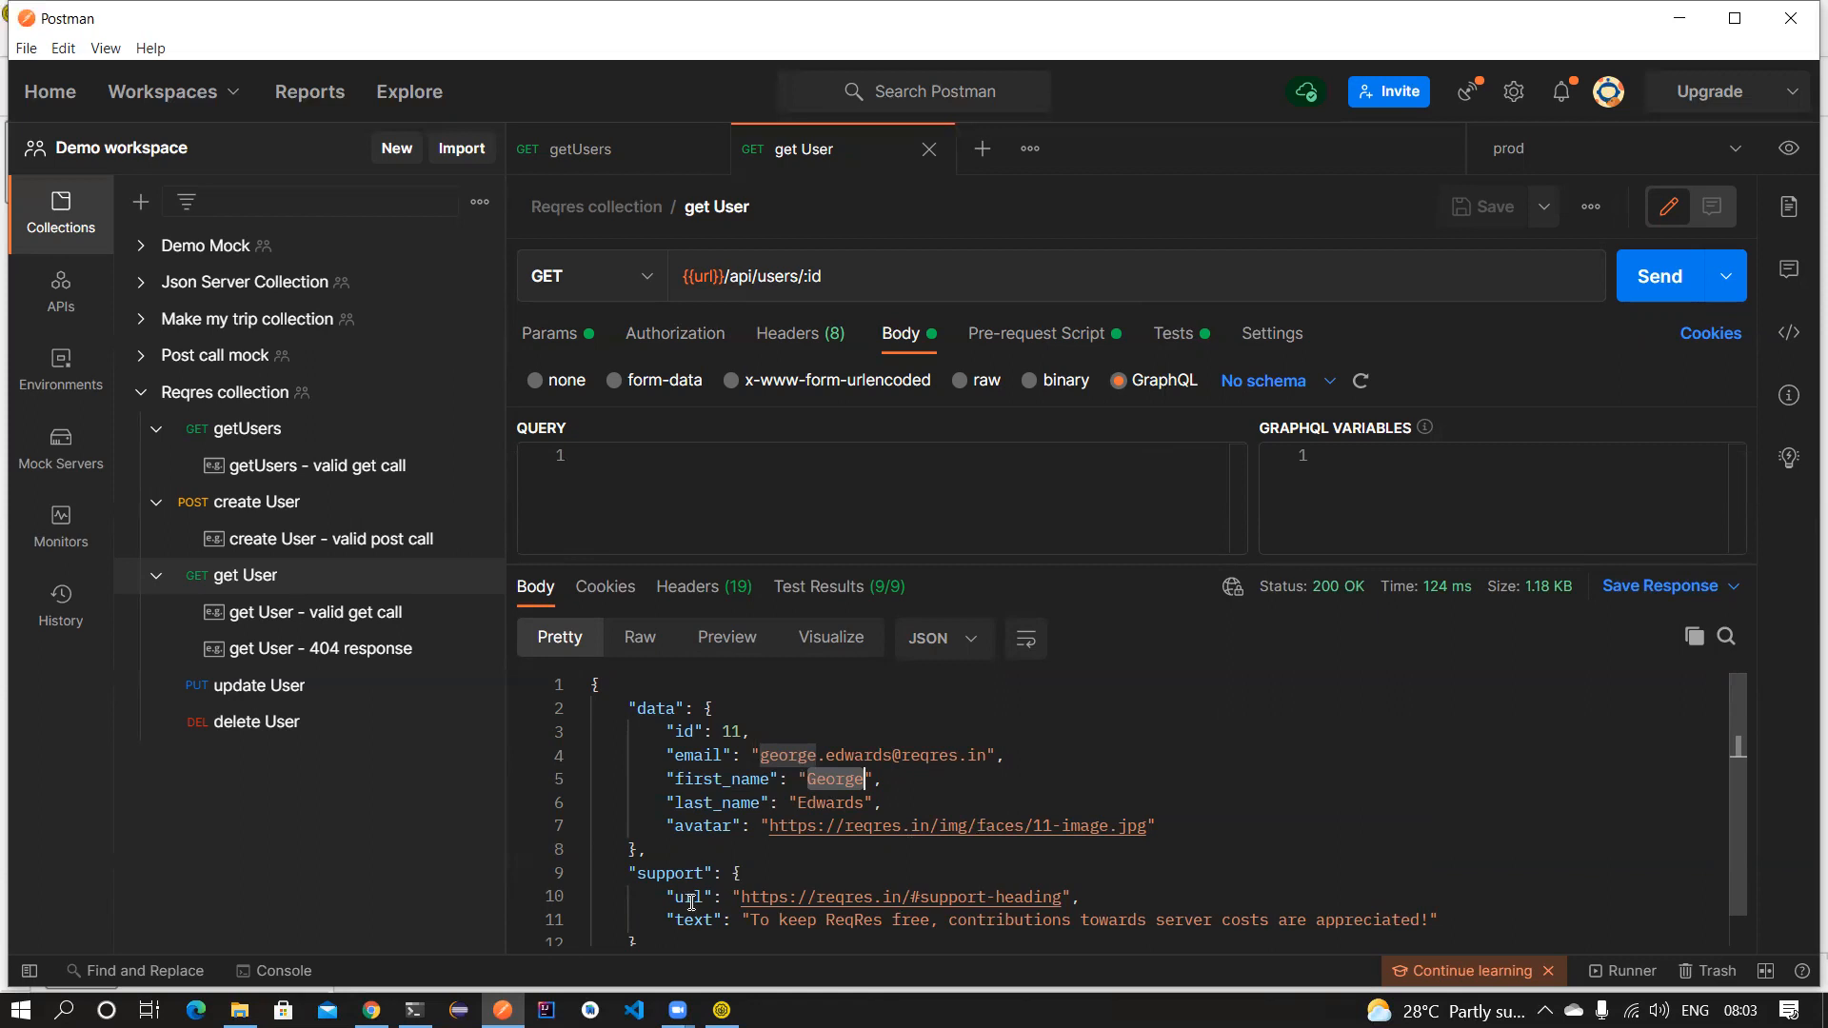
left_click_drag(662, 938, 602, 709)
left_click(698, 732)
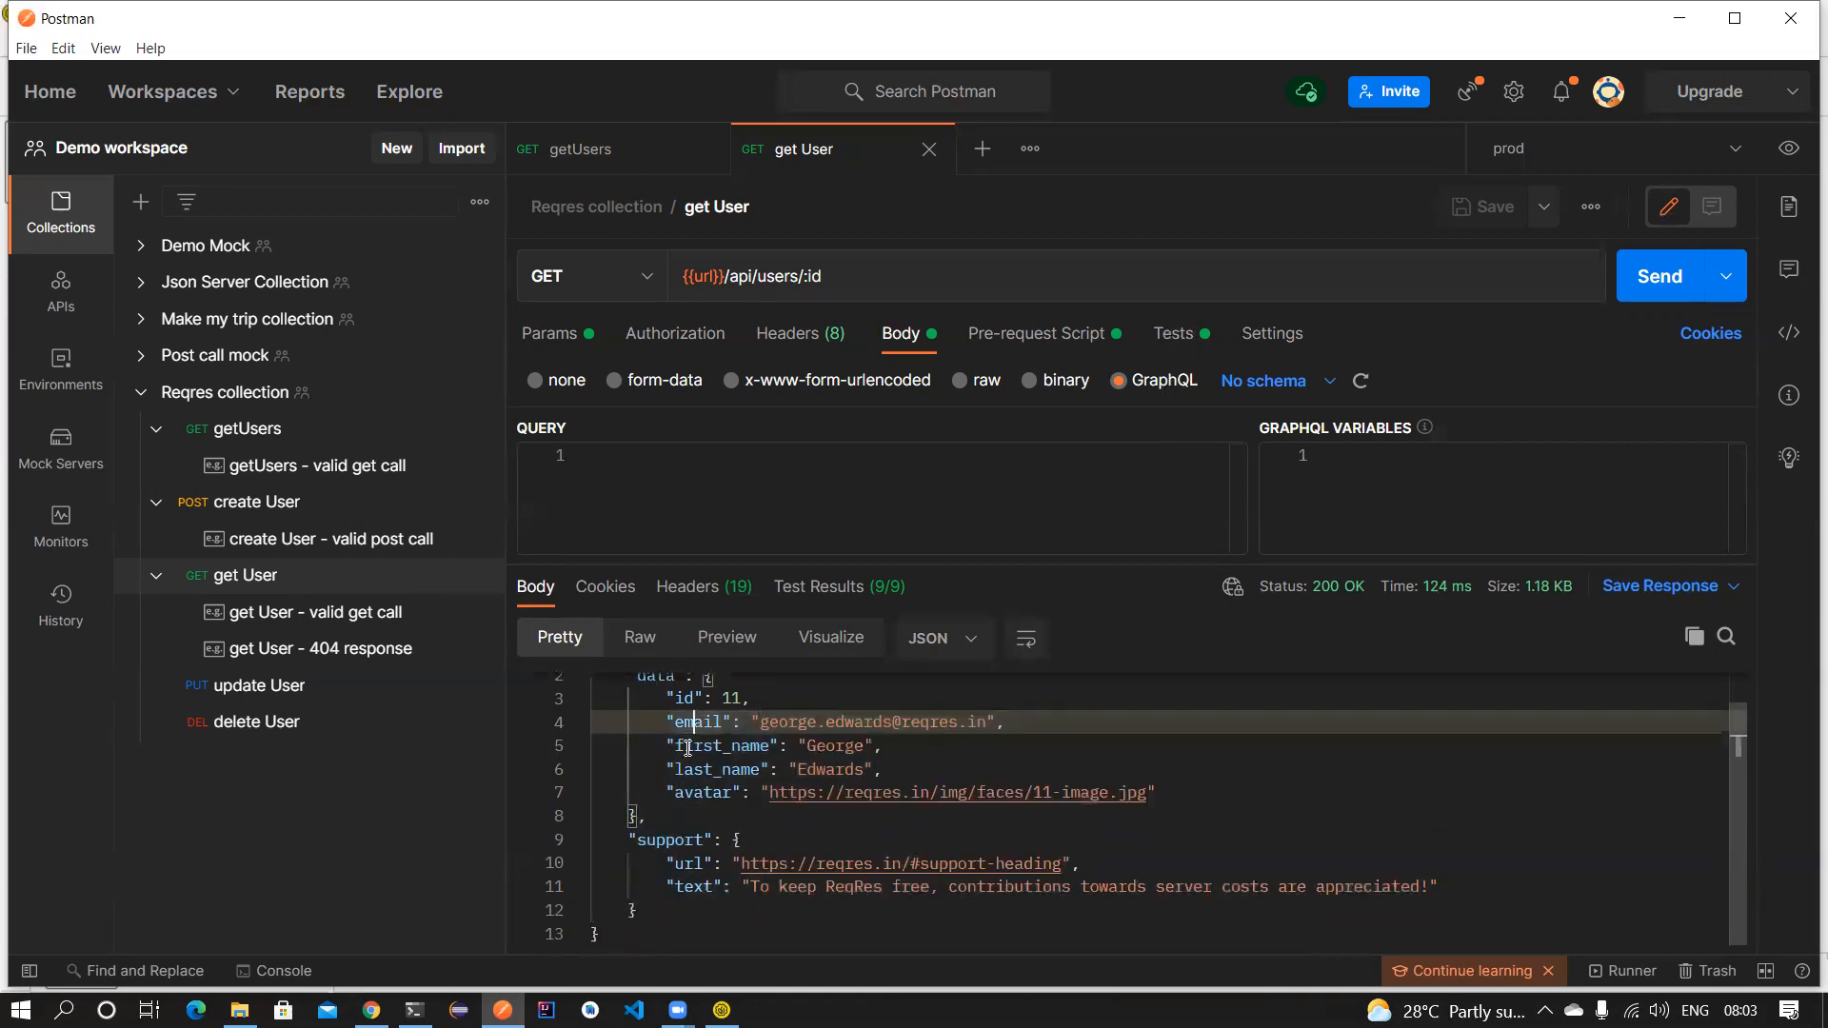
scroll(690, 743, "up", 1)
left_click_drag(871, 277, 724, 276)
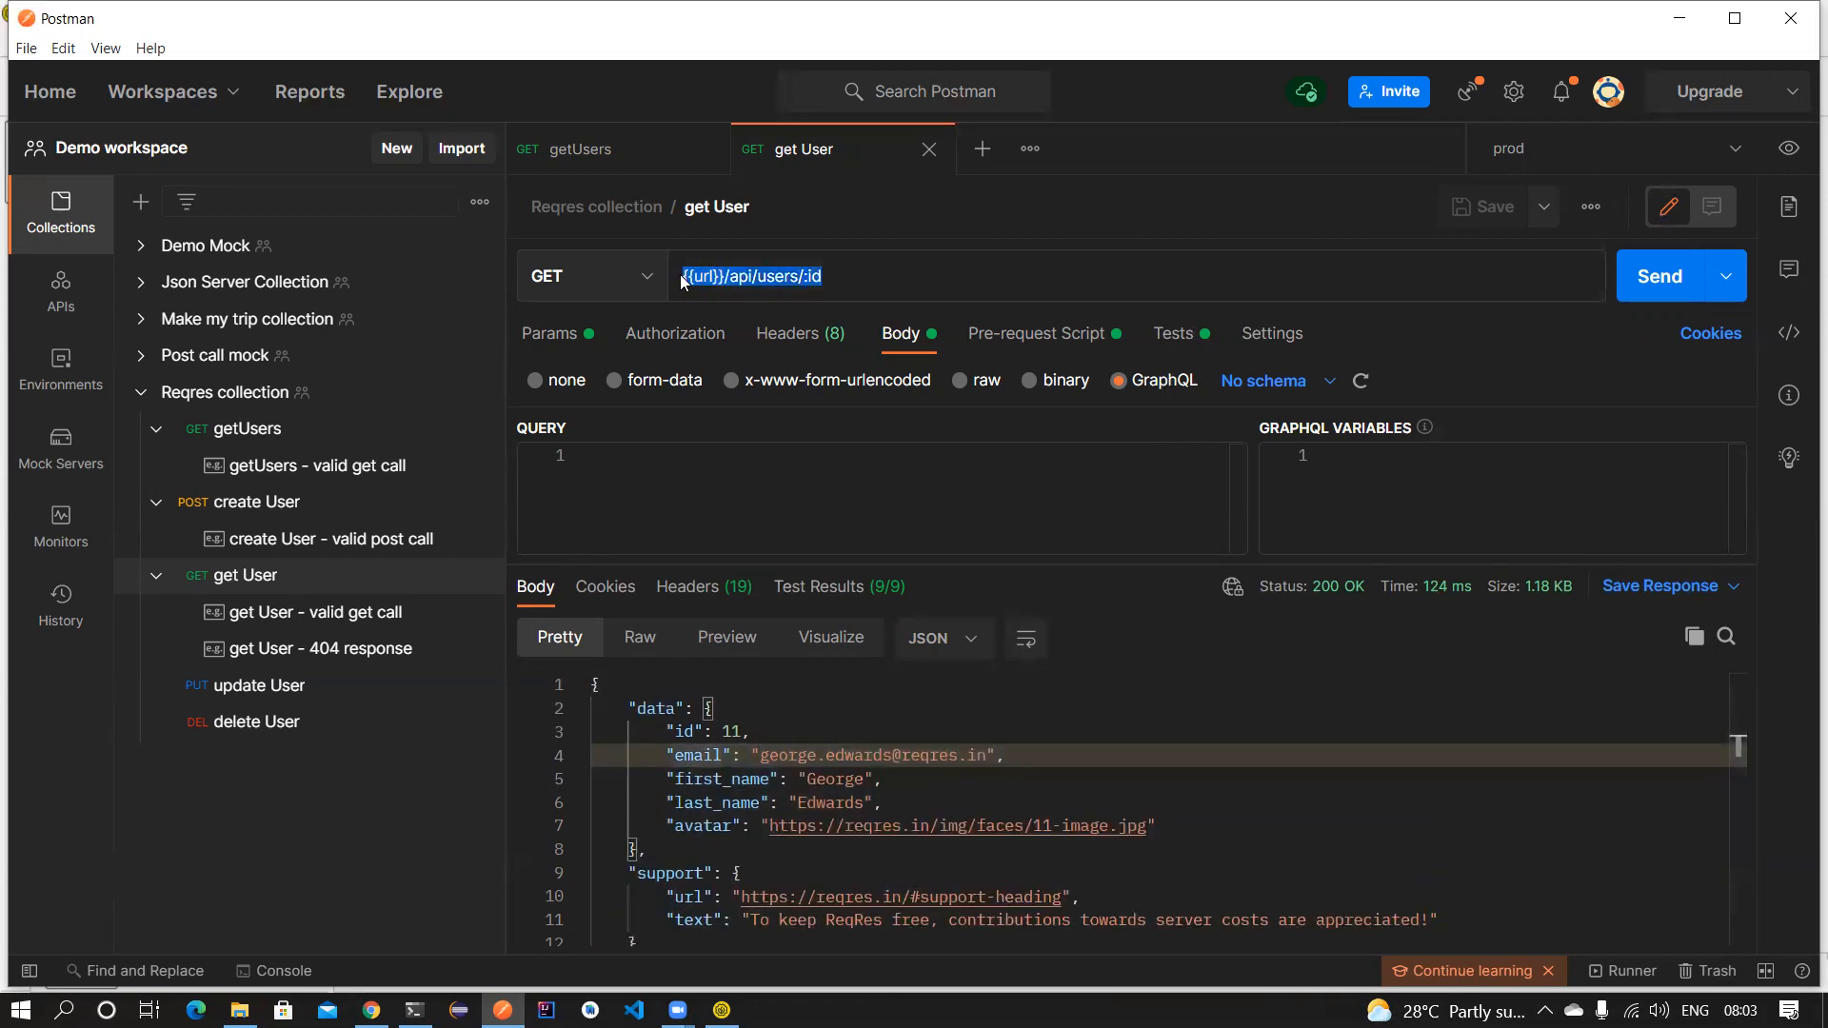
double_click(700, 779)
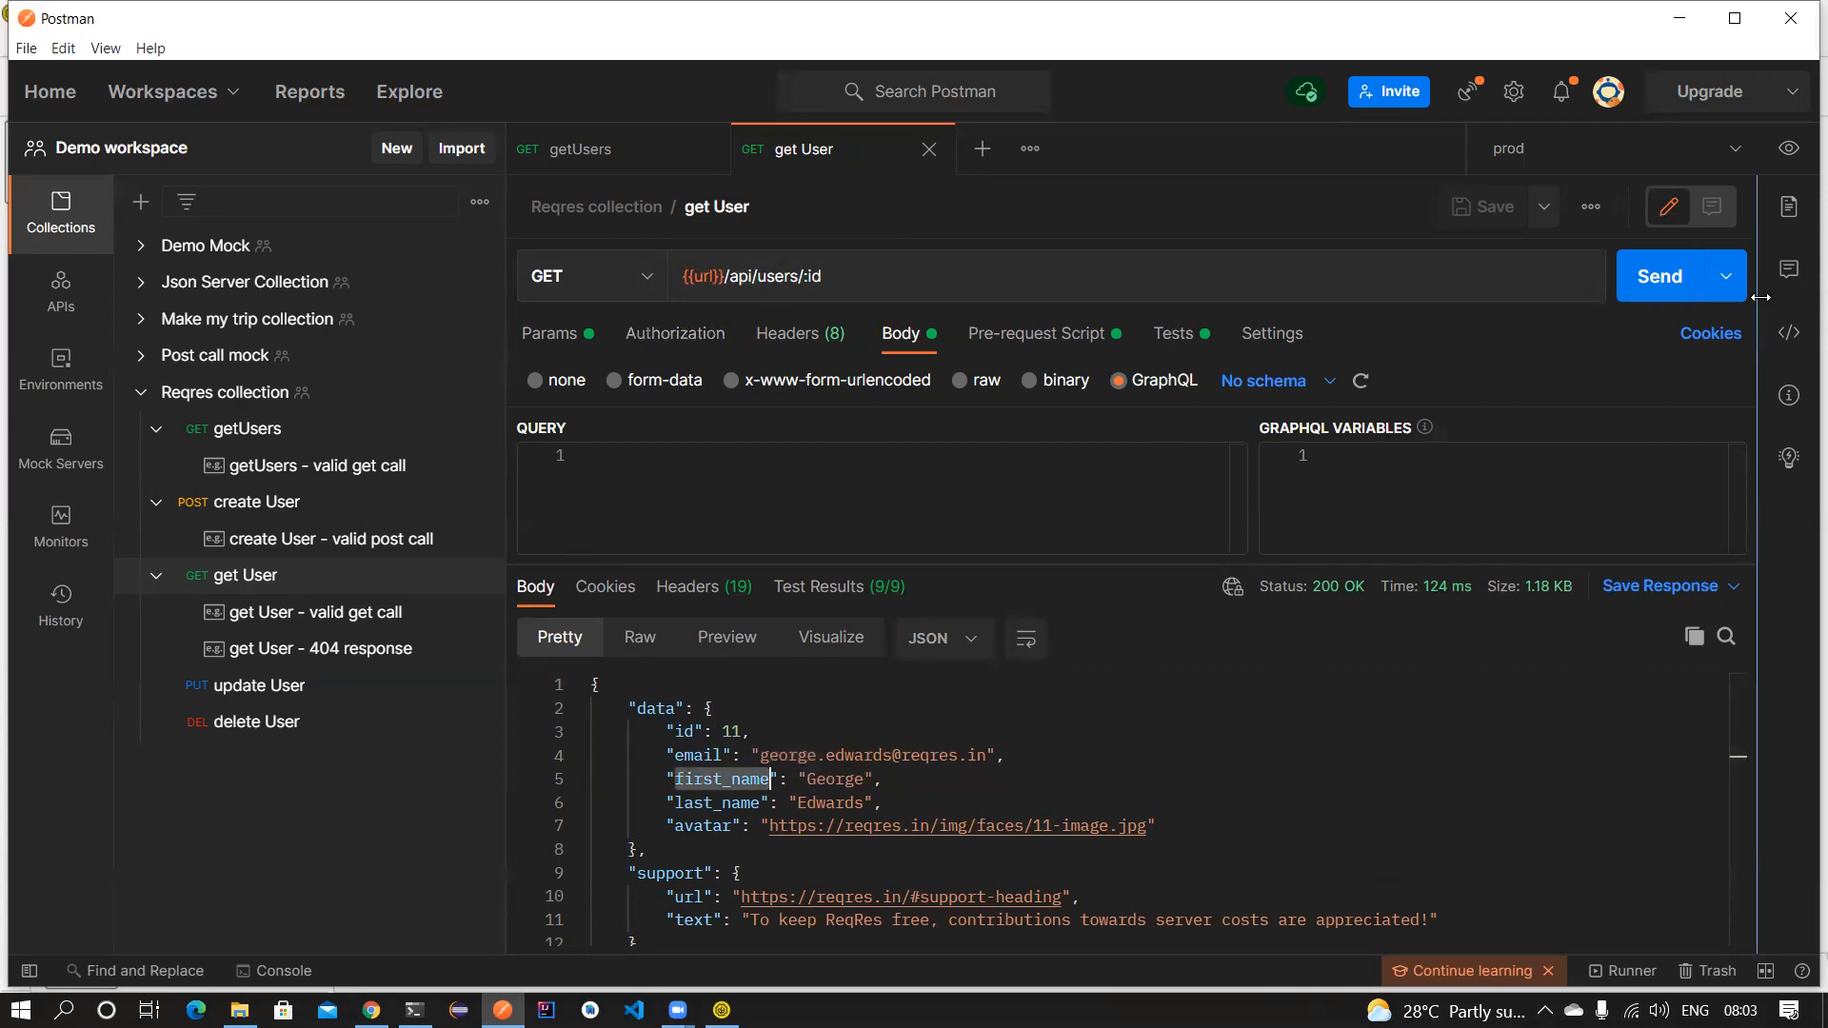
triple_click(861, 278)
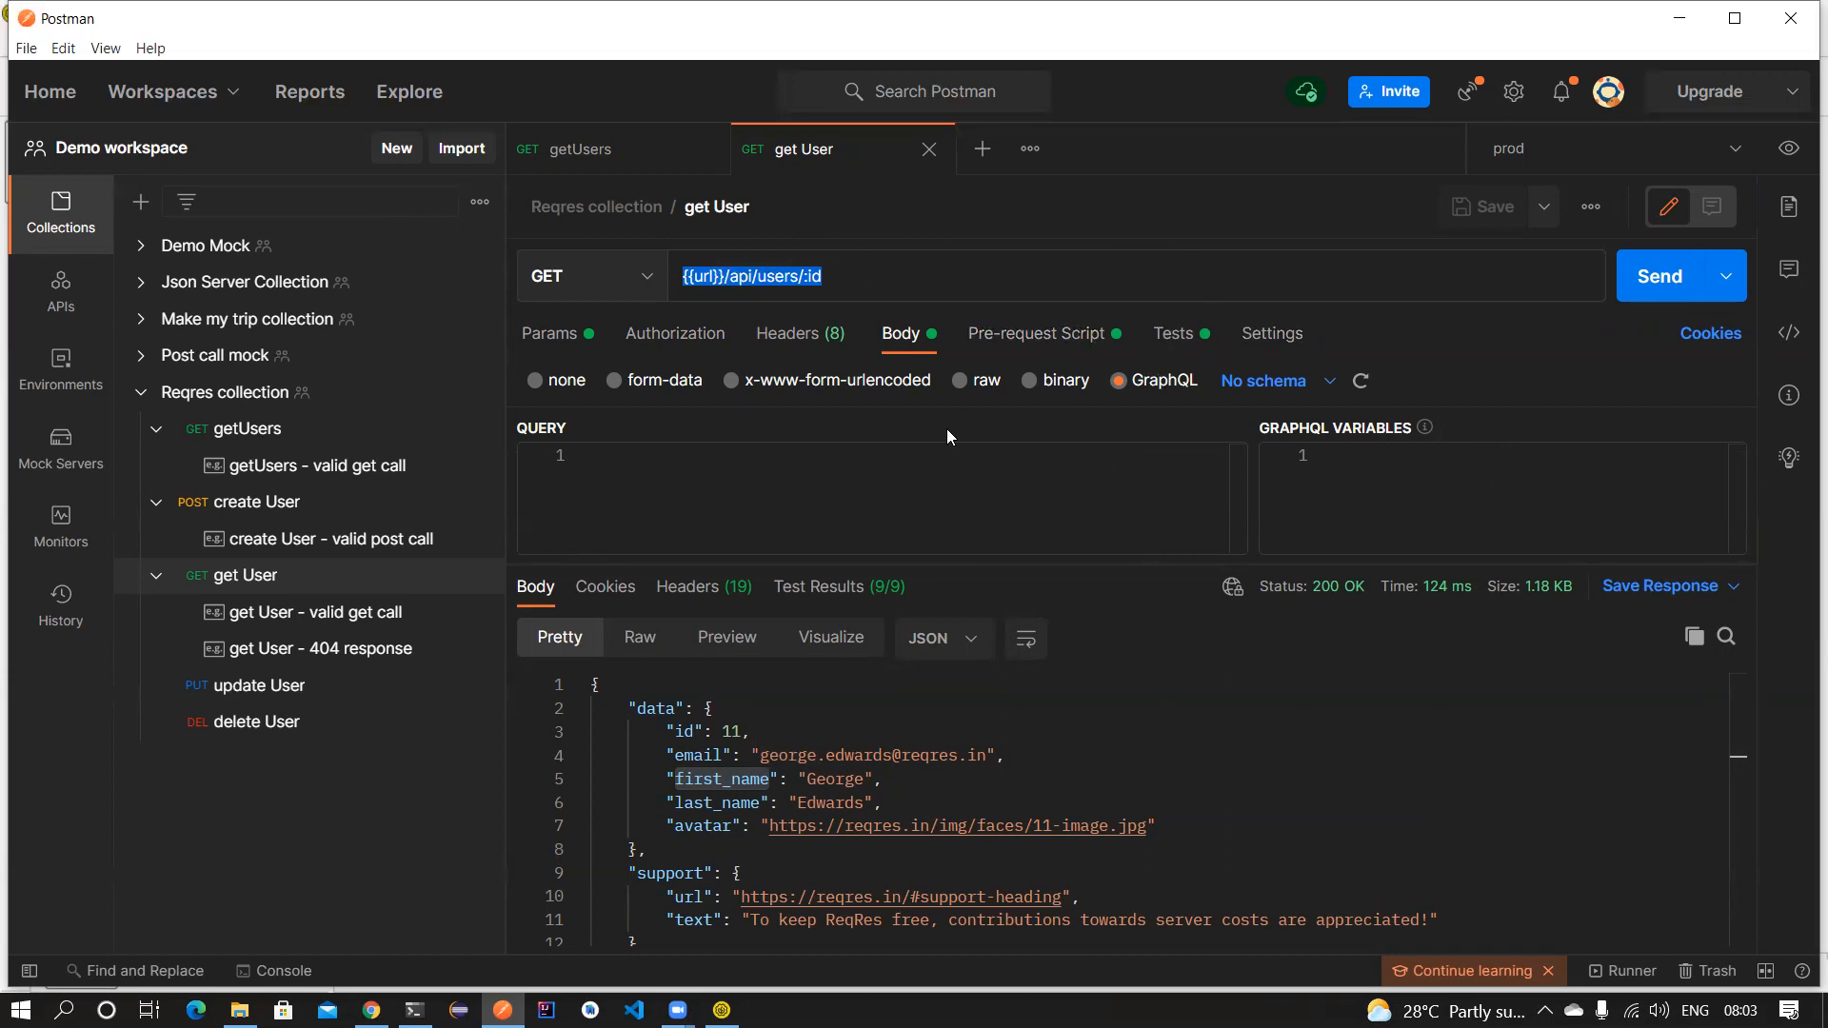
left_click_drag(657, 779, 893, 786)
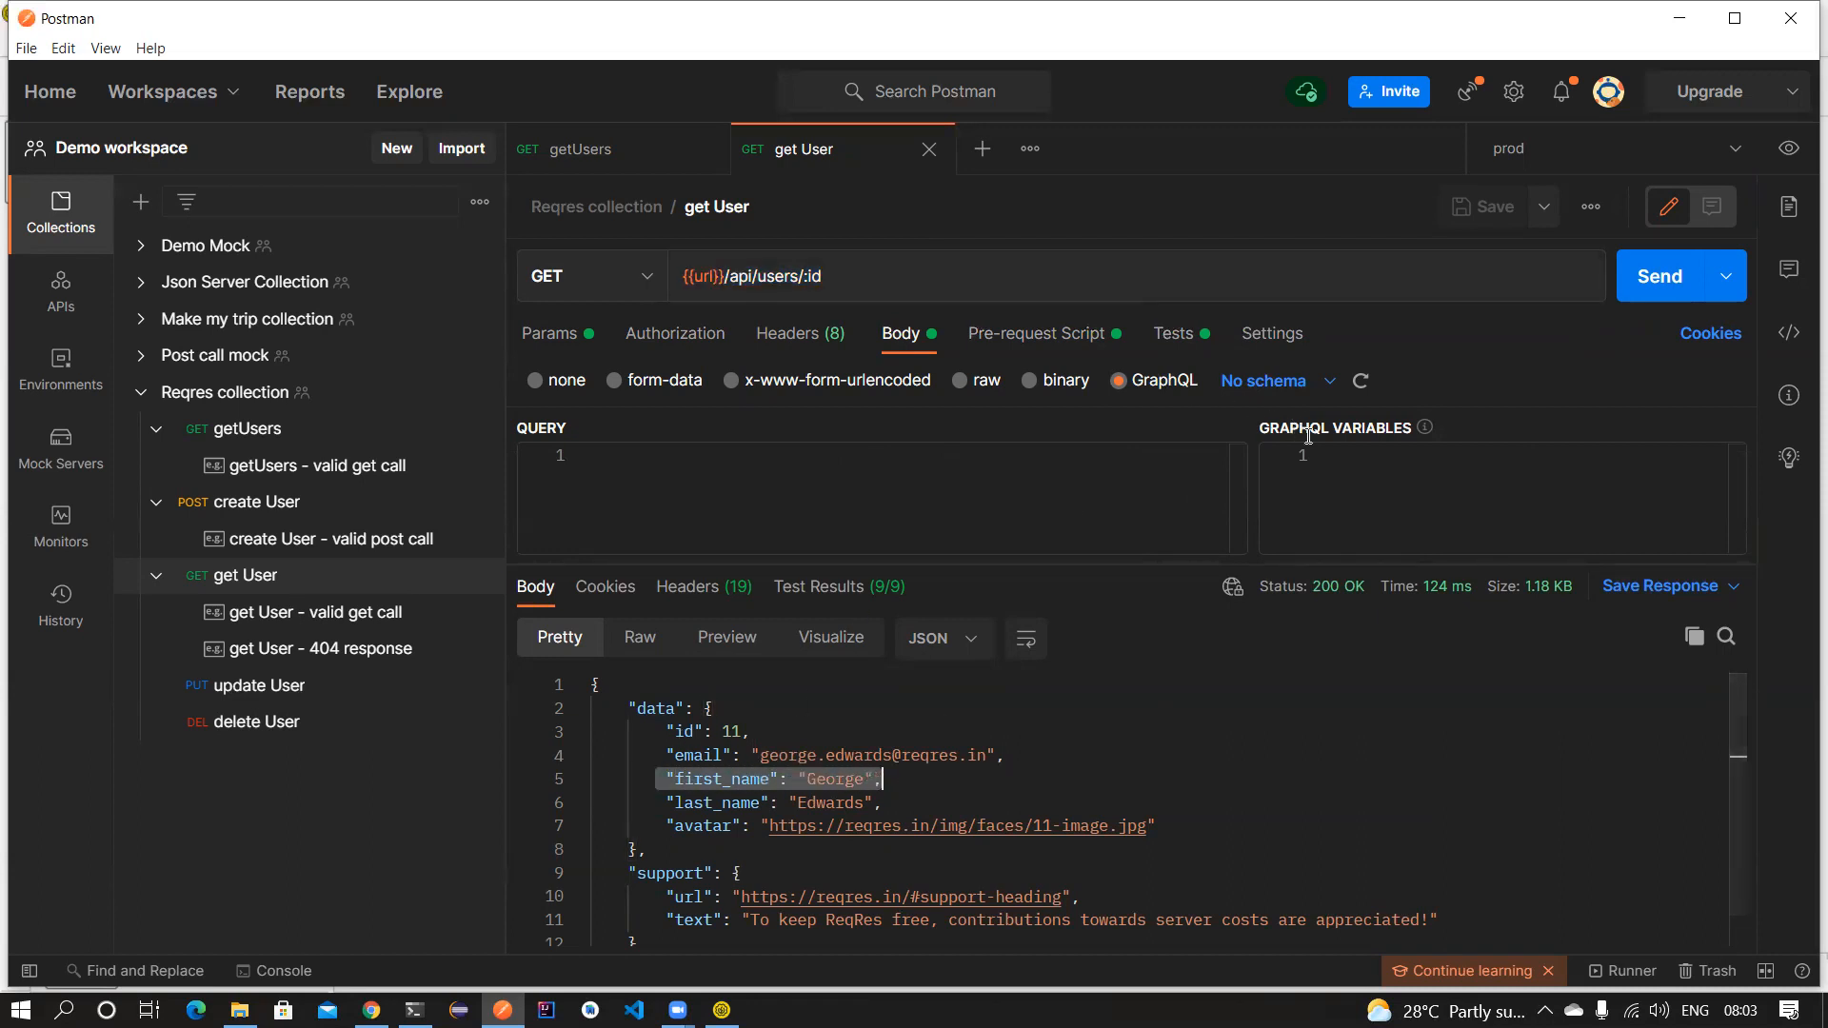
left_click(631, 498)
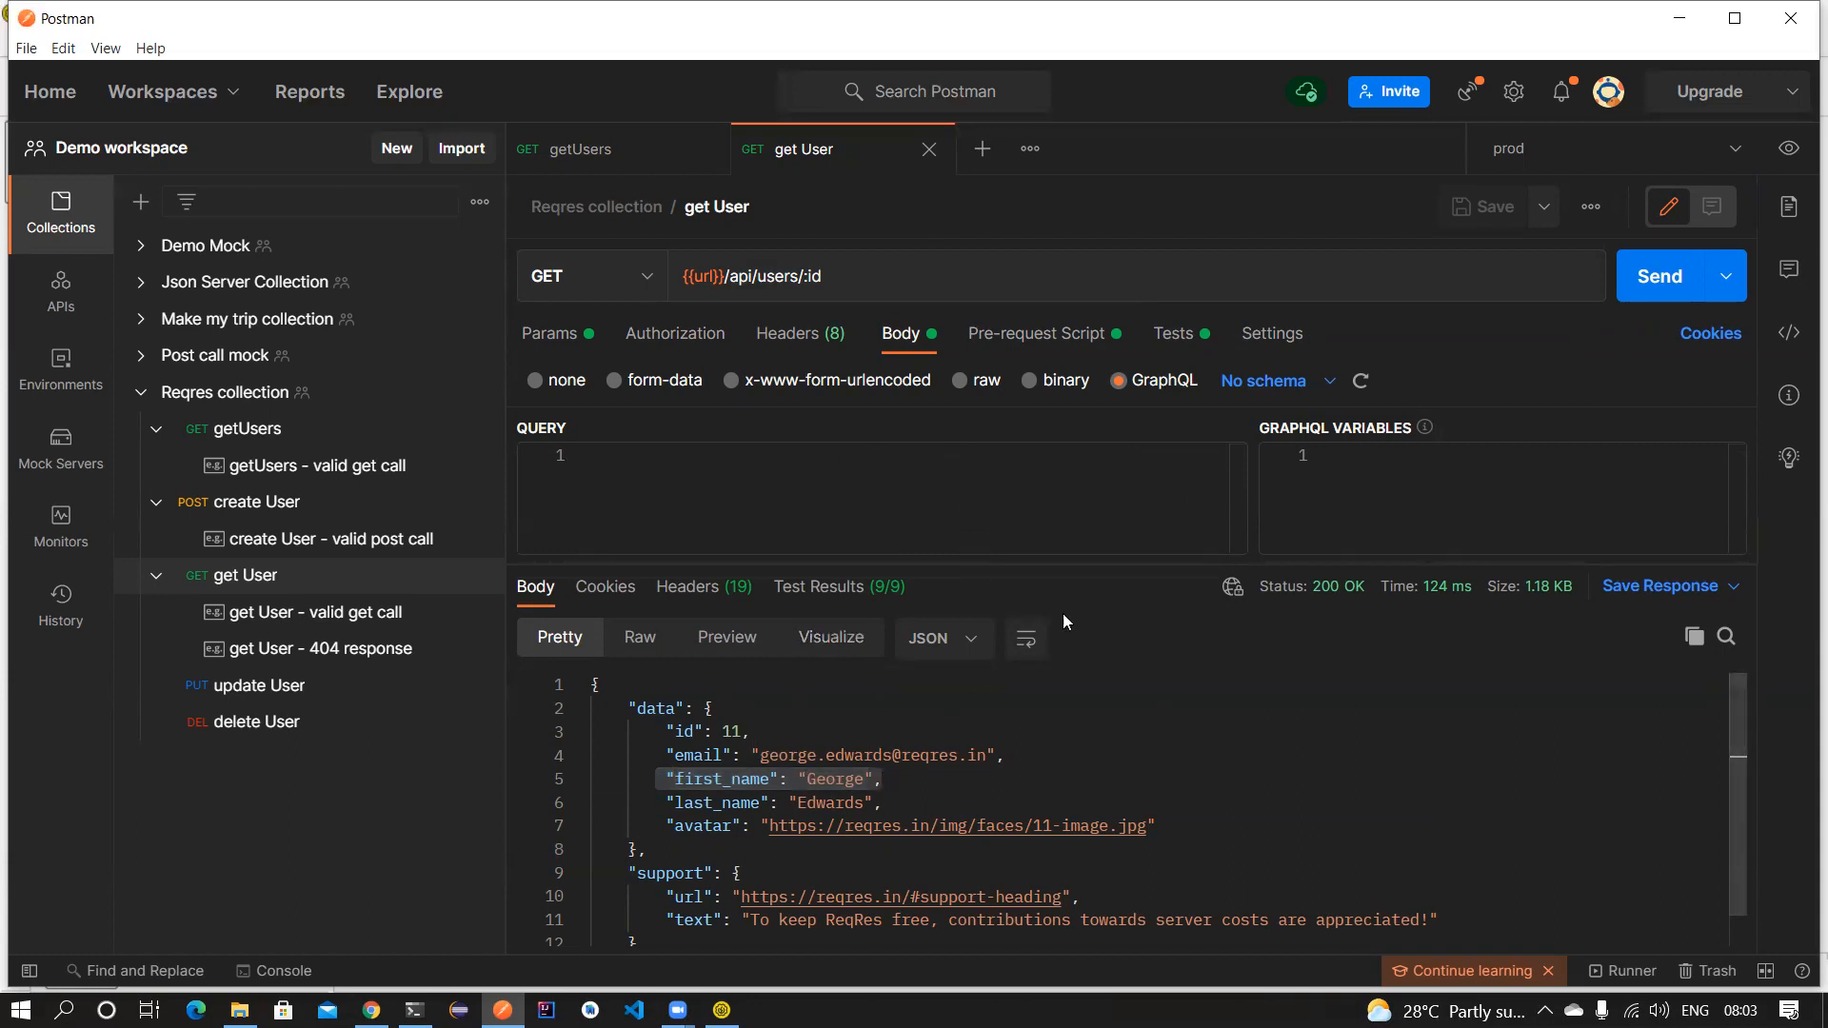
double_click(815, 779)
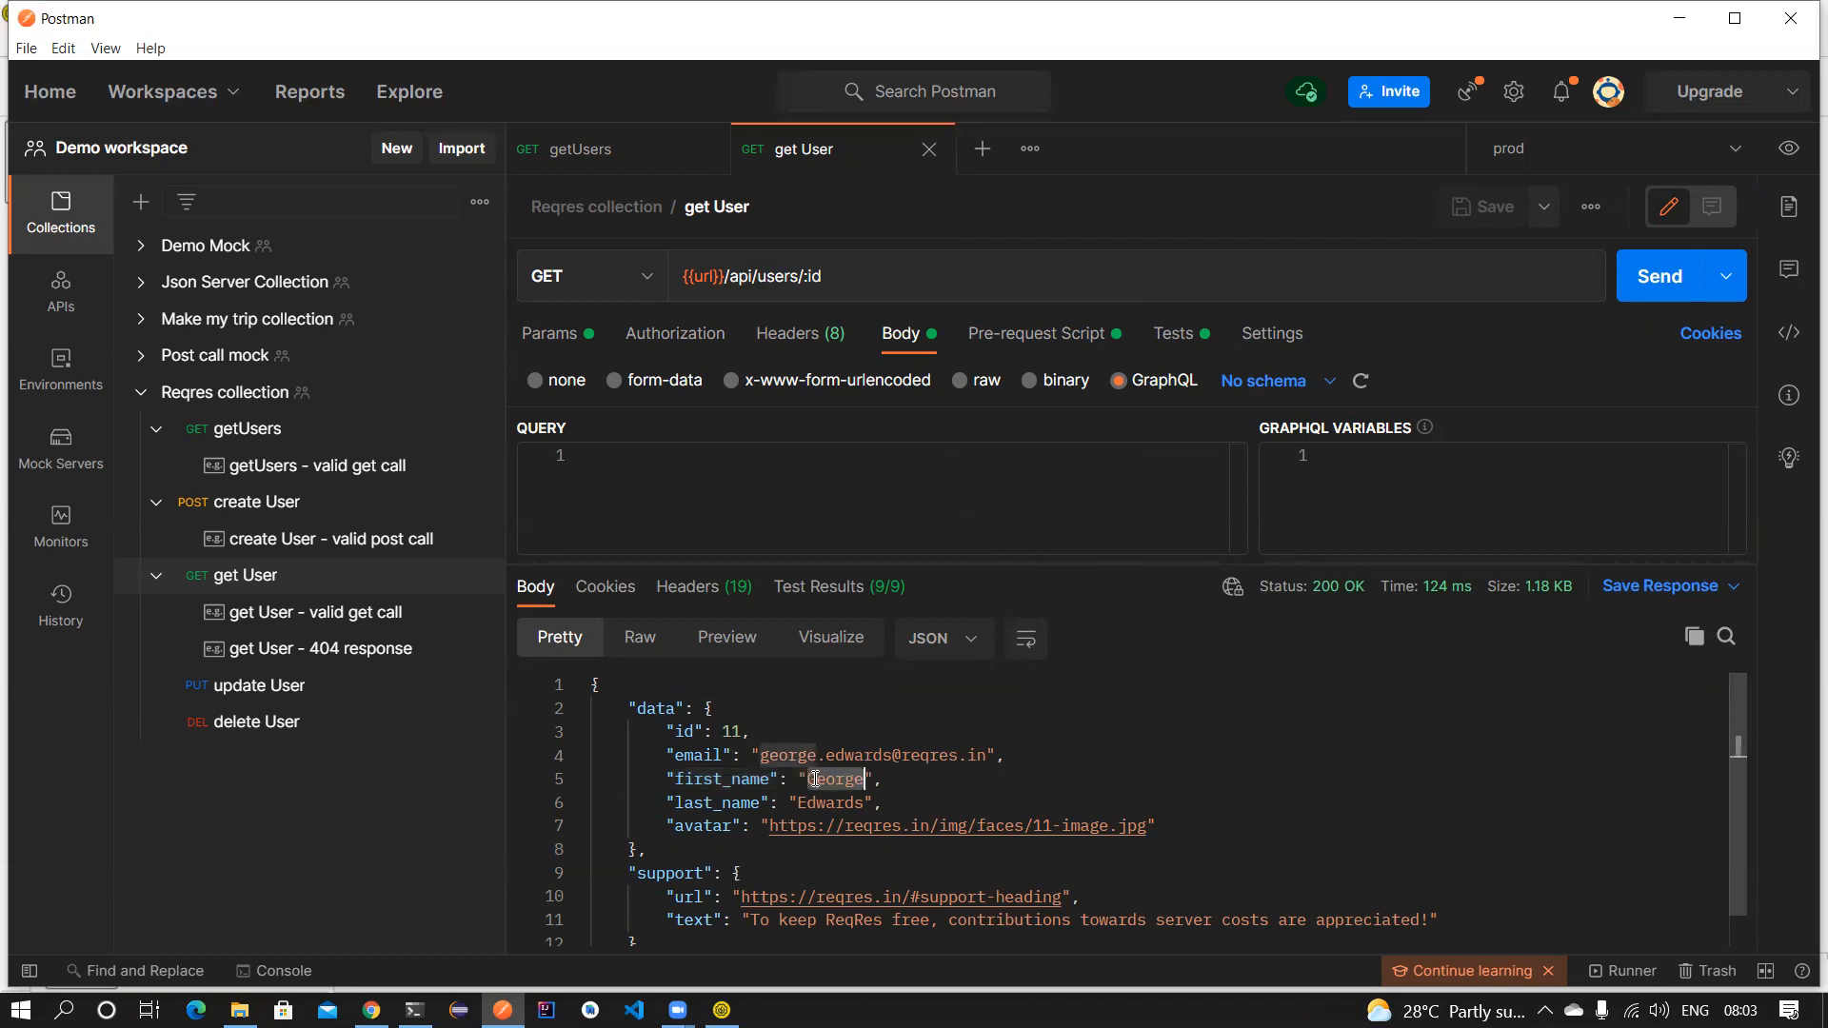
Highlight the first_name field in the response and adjust the split between the GraphQL query editor and the response body.
double_click(710, 781)
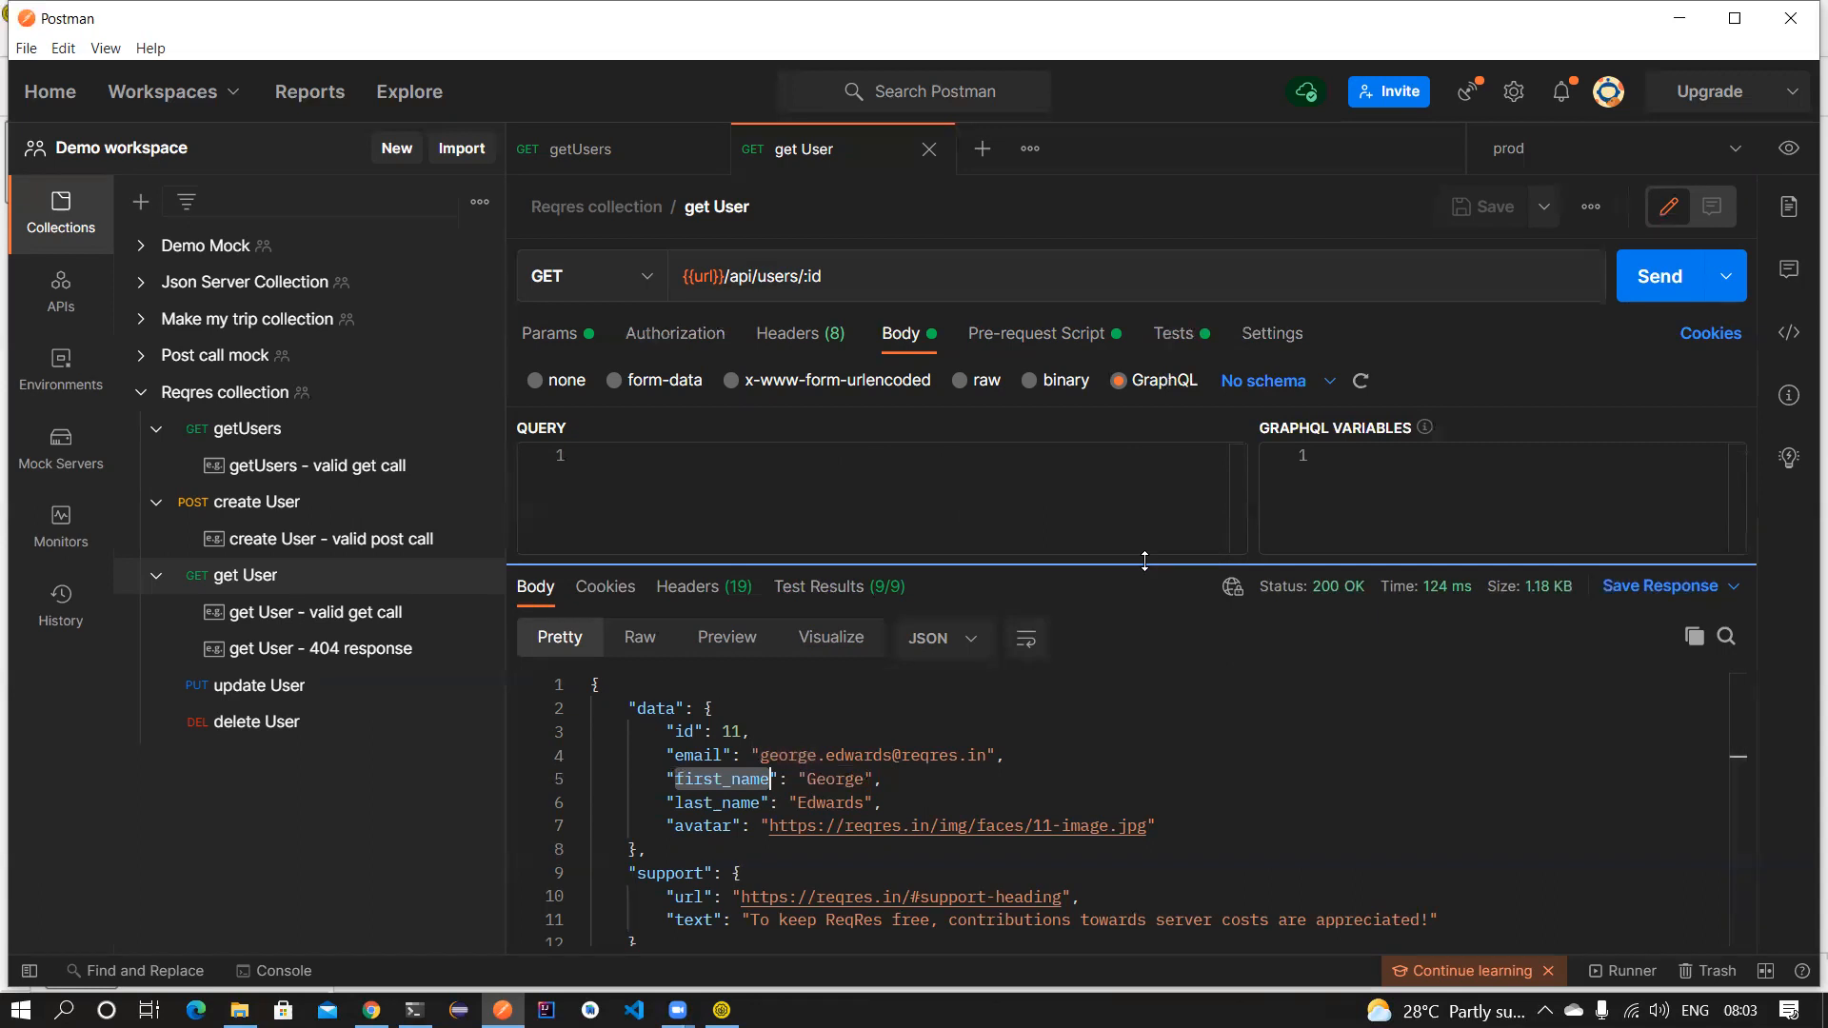
left_click_drag(1141, 571, 1139, 609)
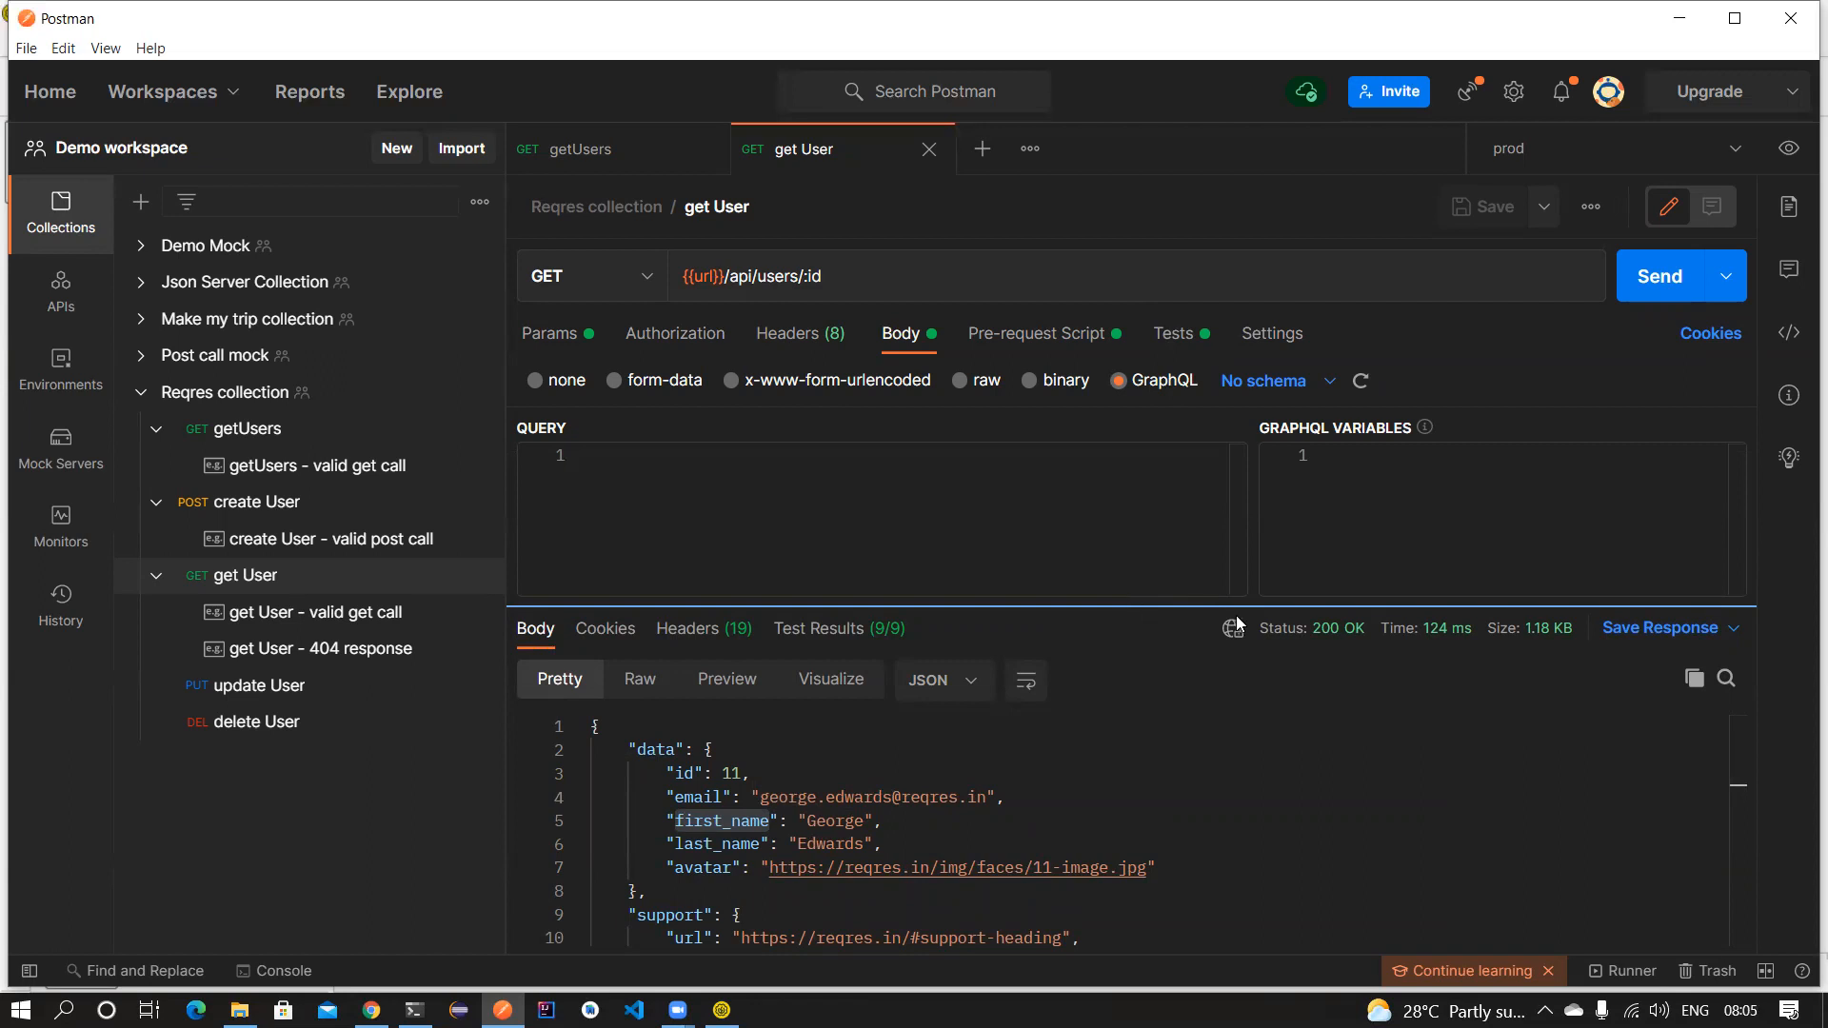
left_click_drag(999, 606, 1009, 544)
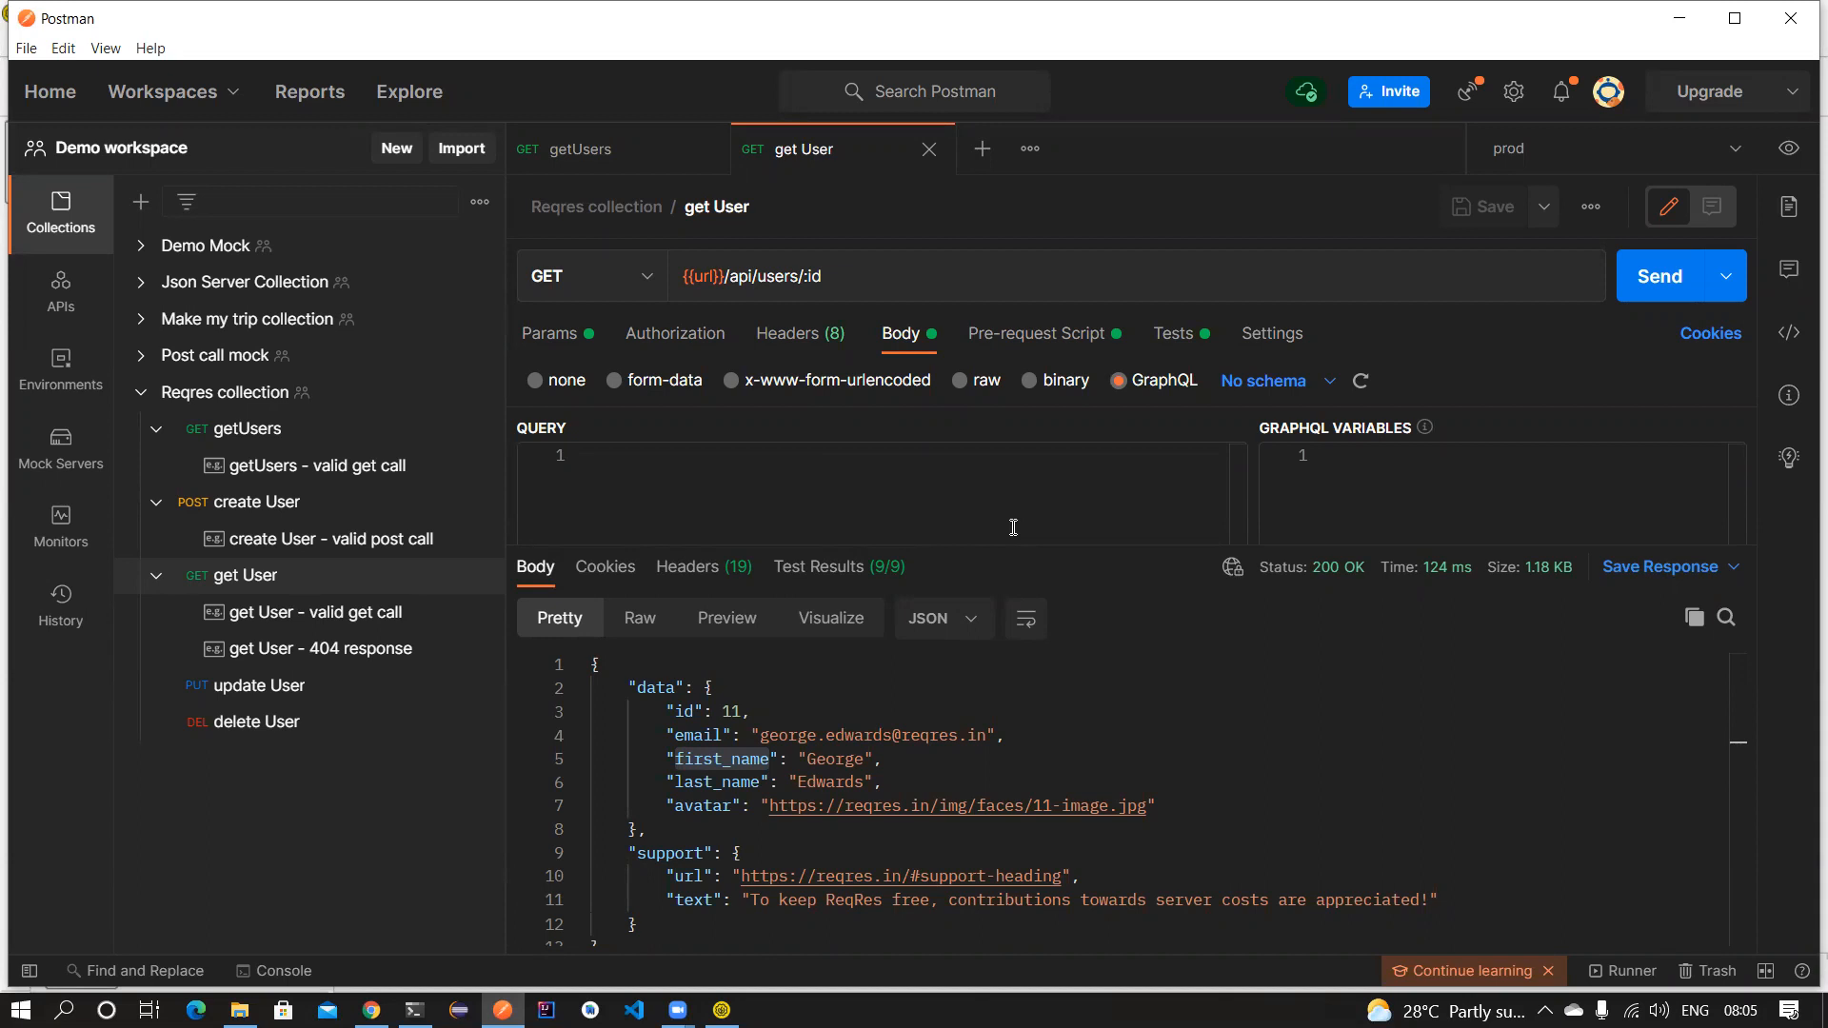
left_click(1197, 133)
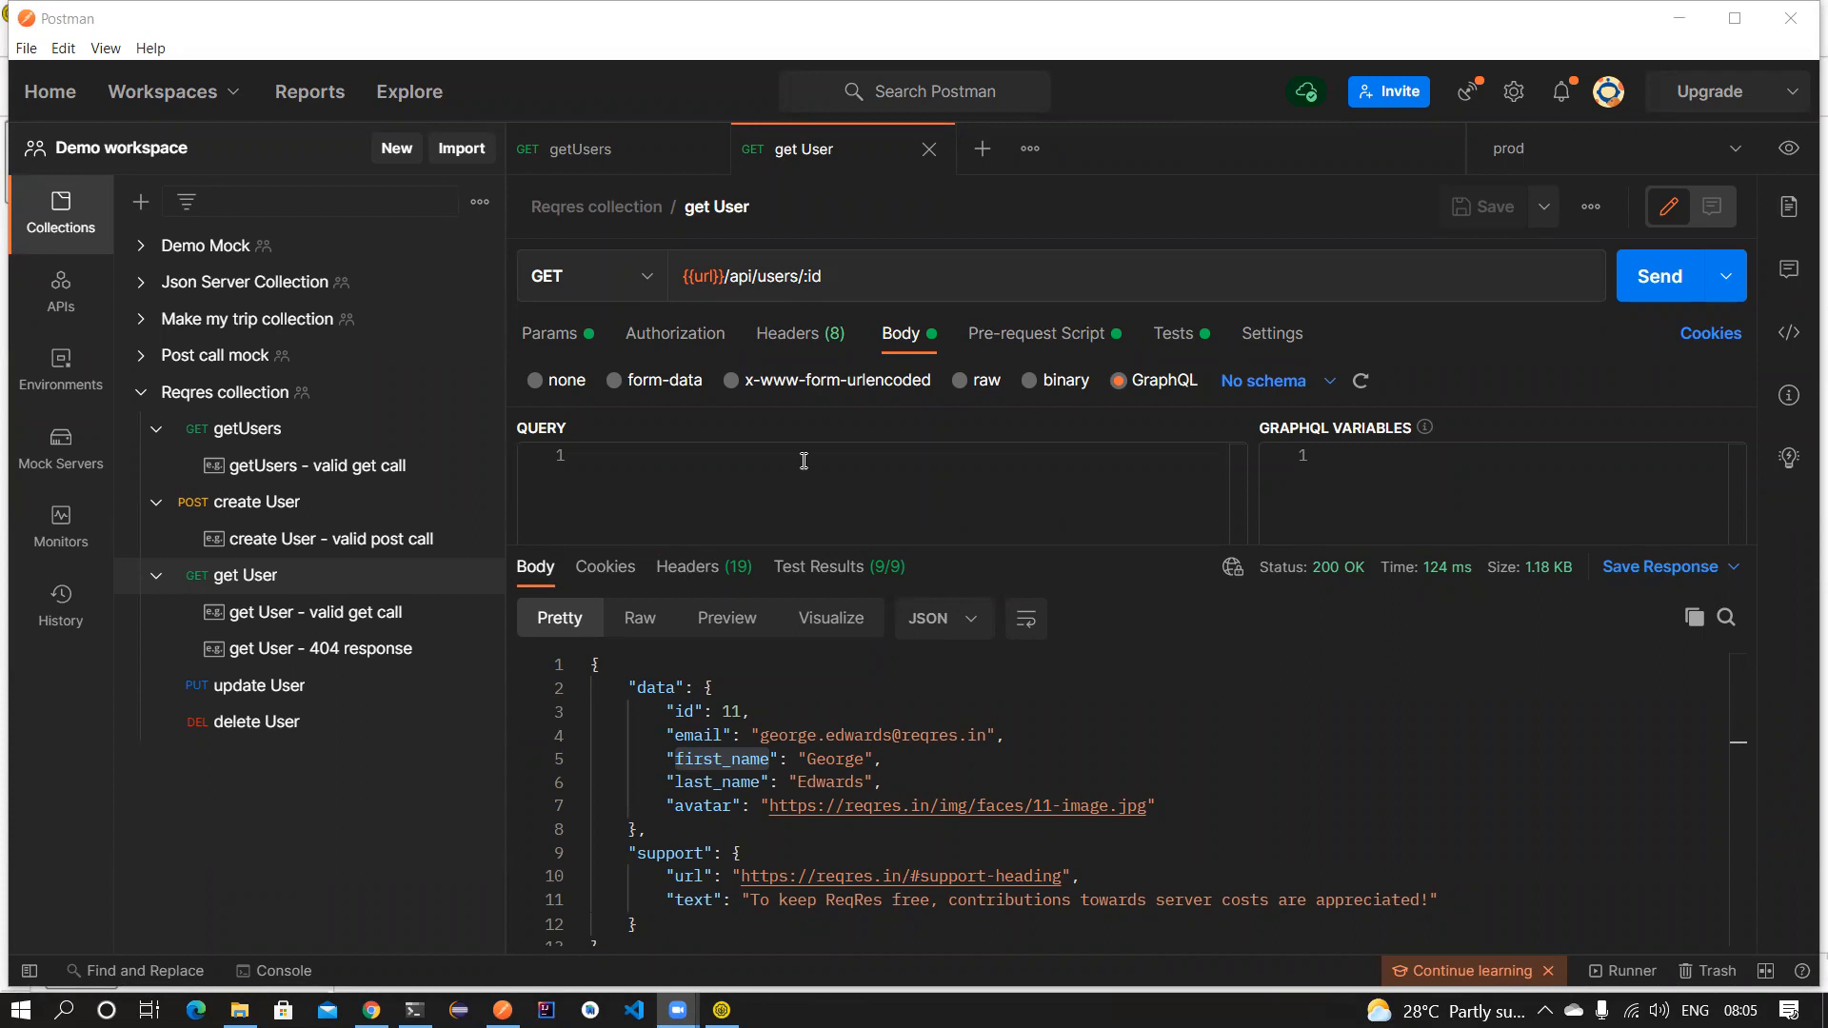
left_click(648, 470)
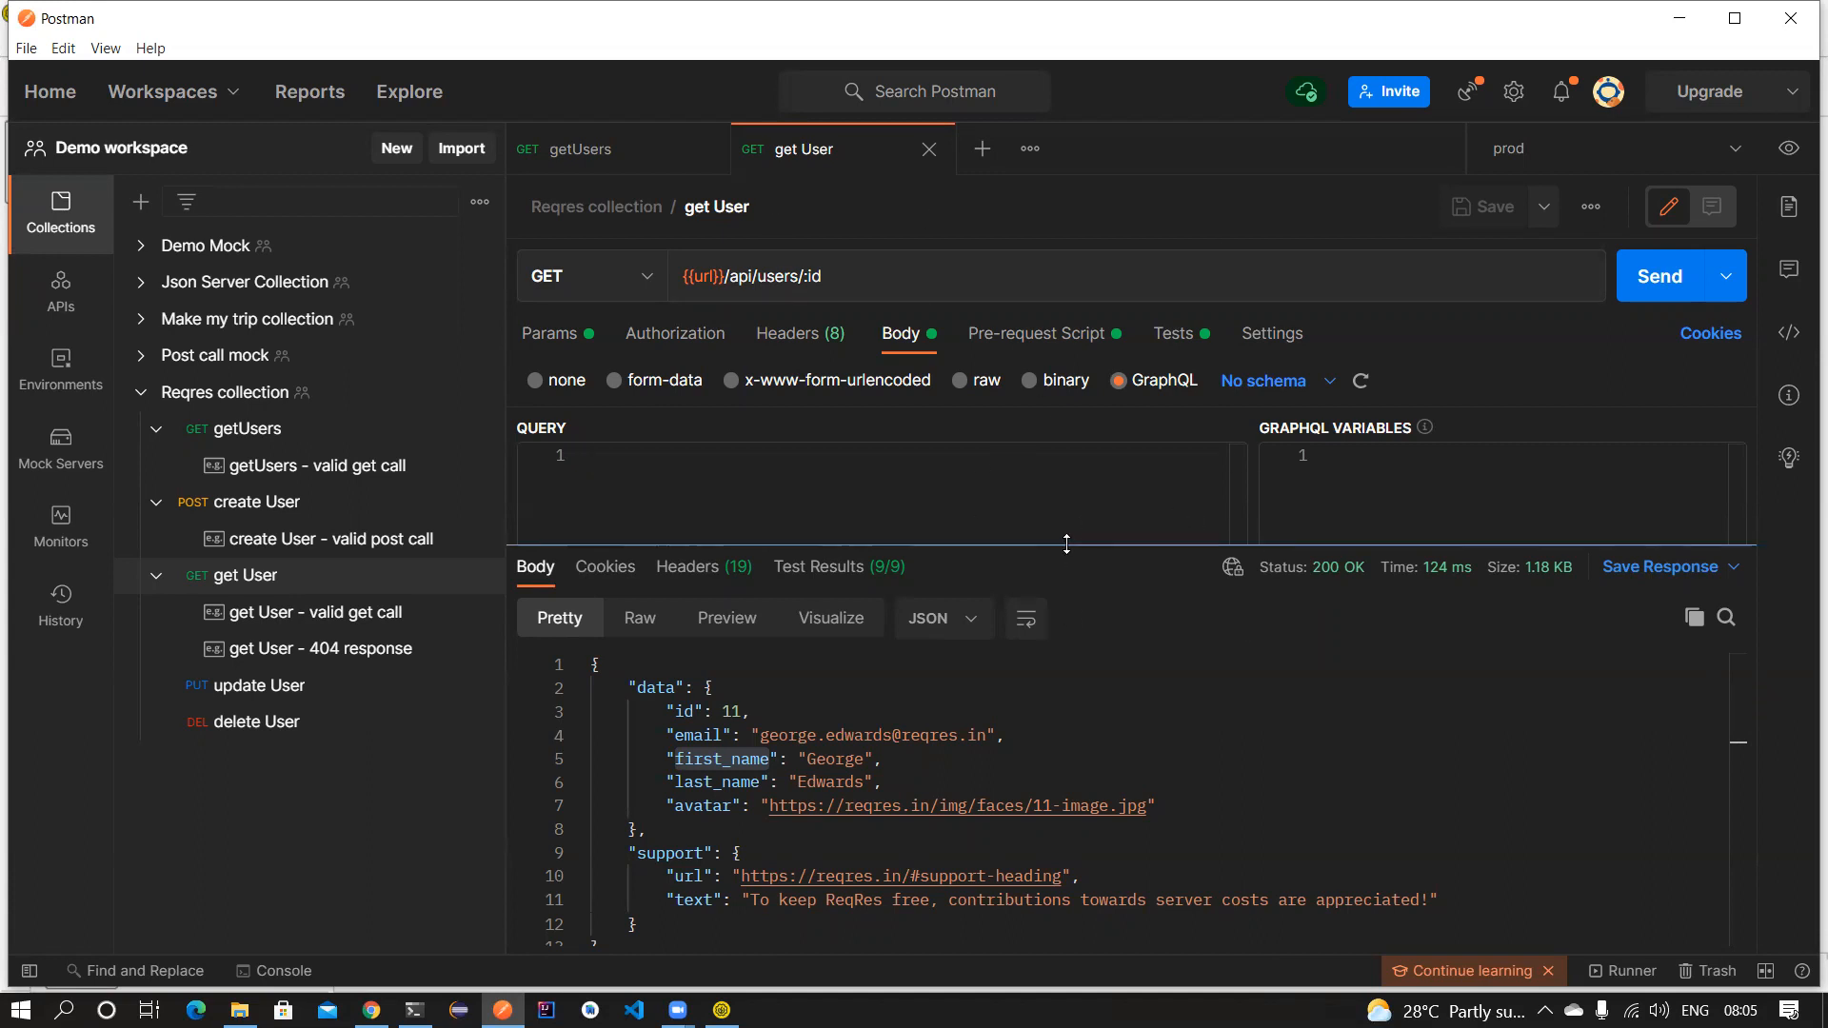
left_click_drag(1067, 544, 1063, 575)
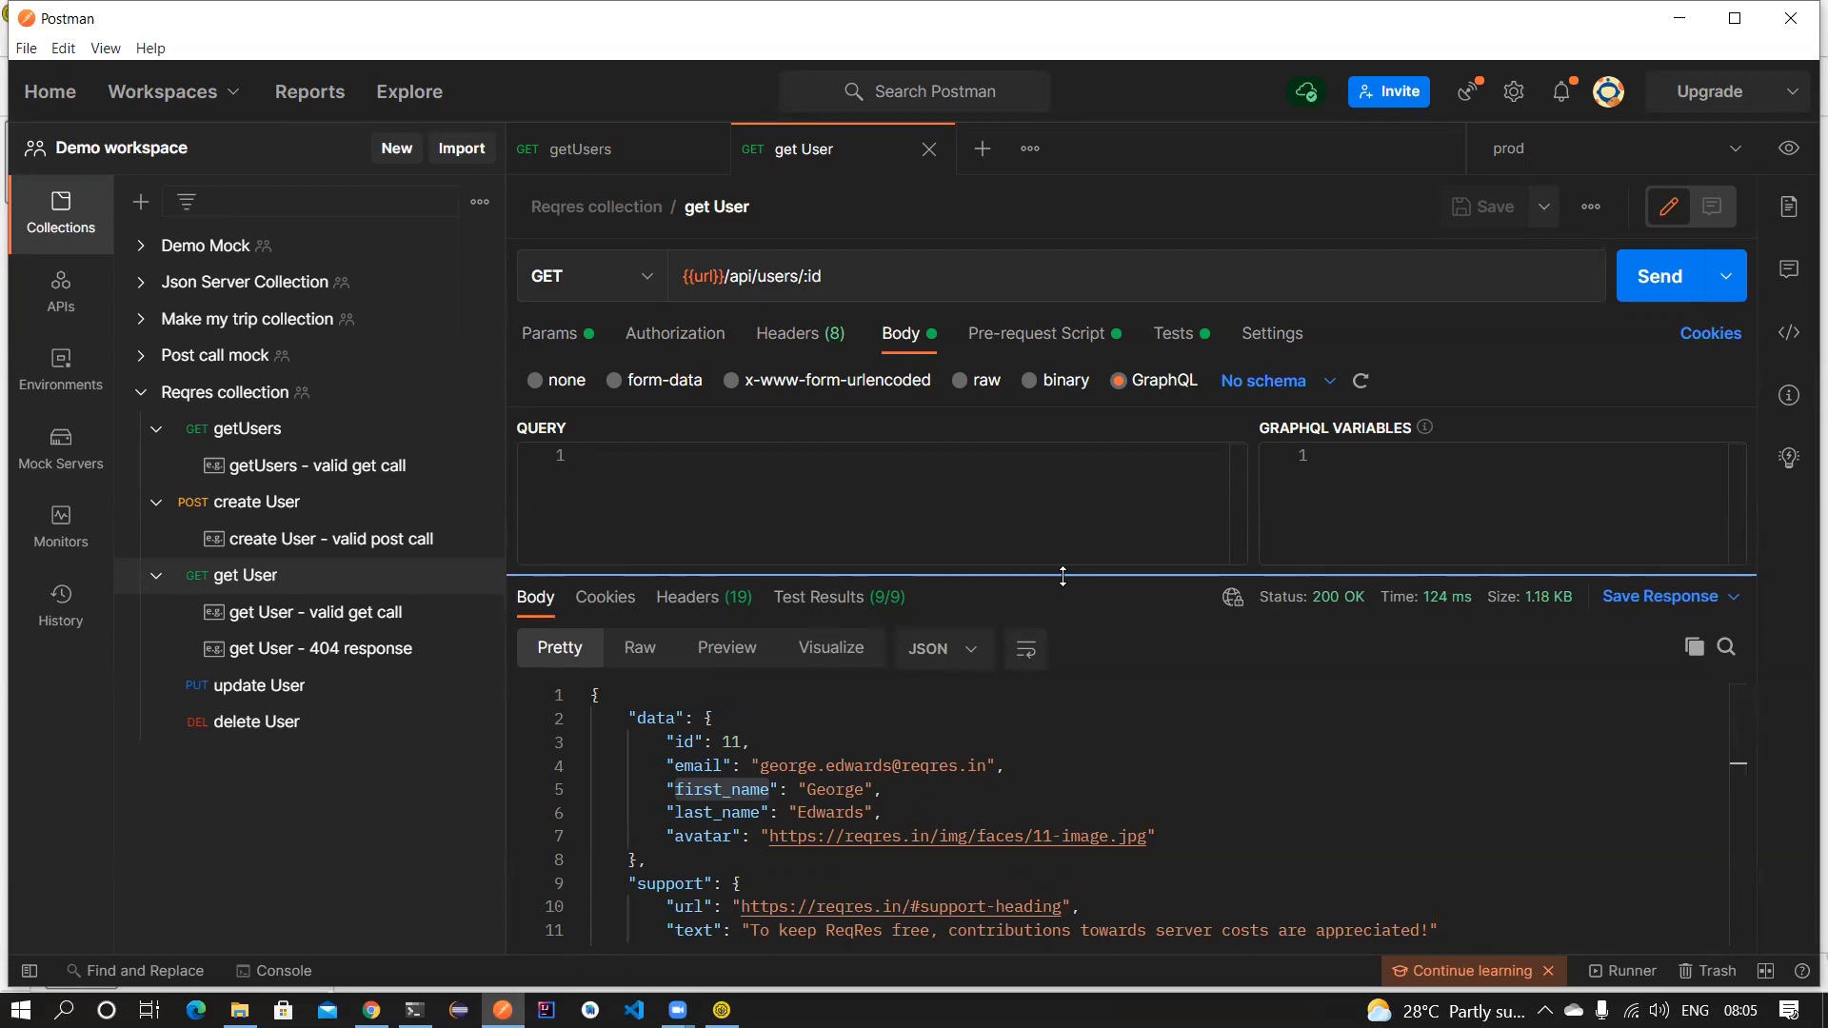
left_click(1358, 135)
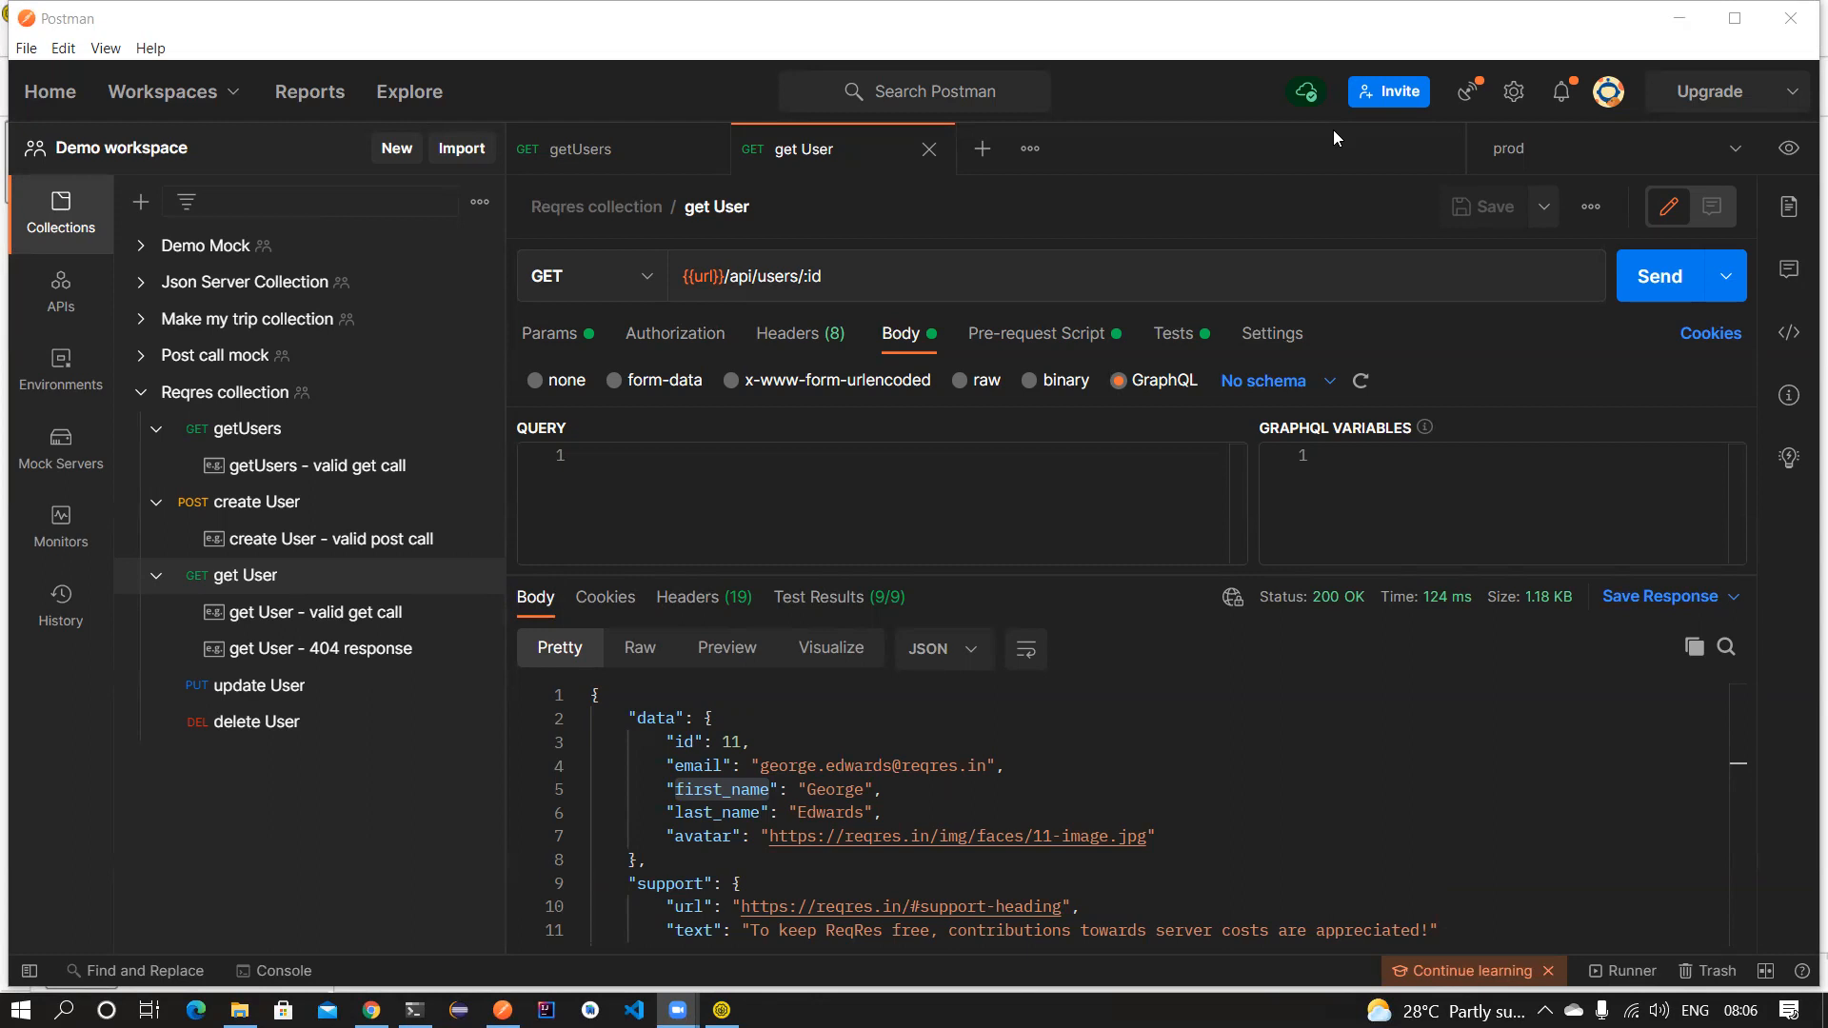
Examine the first_name, last_name and avatar fields in the response body as individually retrievable data.
double_click(744, 788)
left_click(705, 810)
double_click(706, 798)
double_click(705, 835)
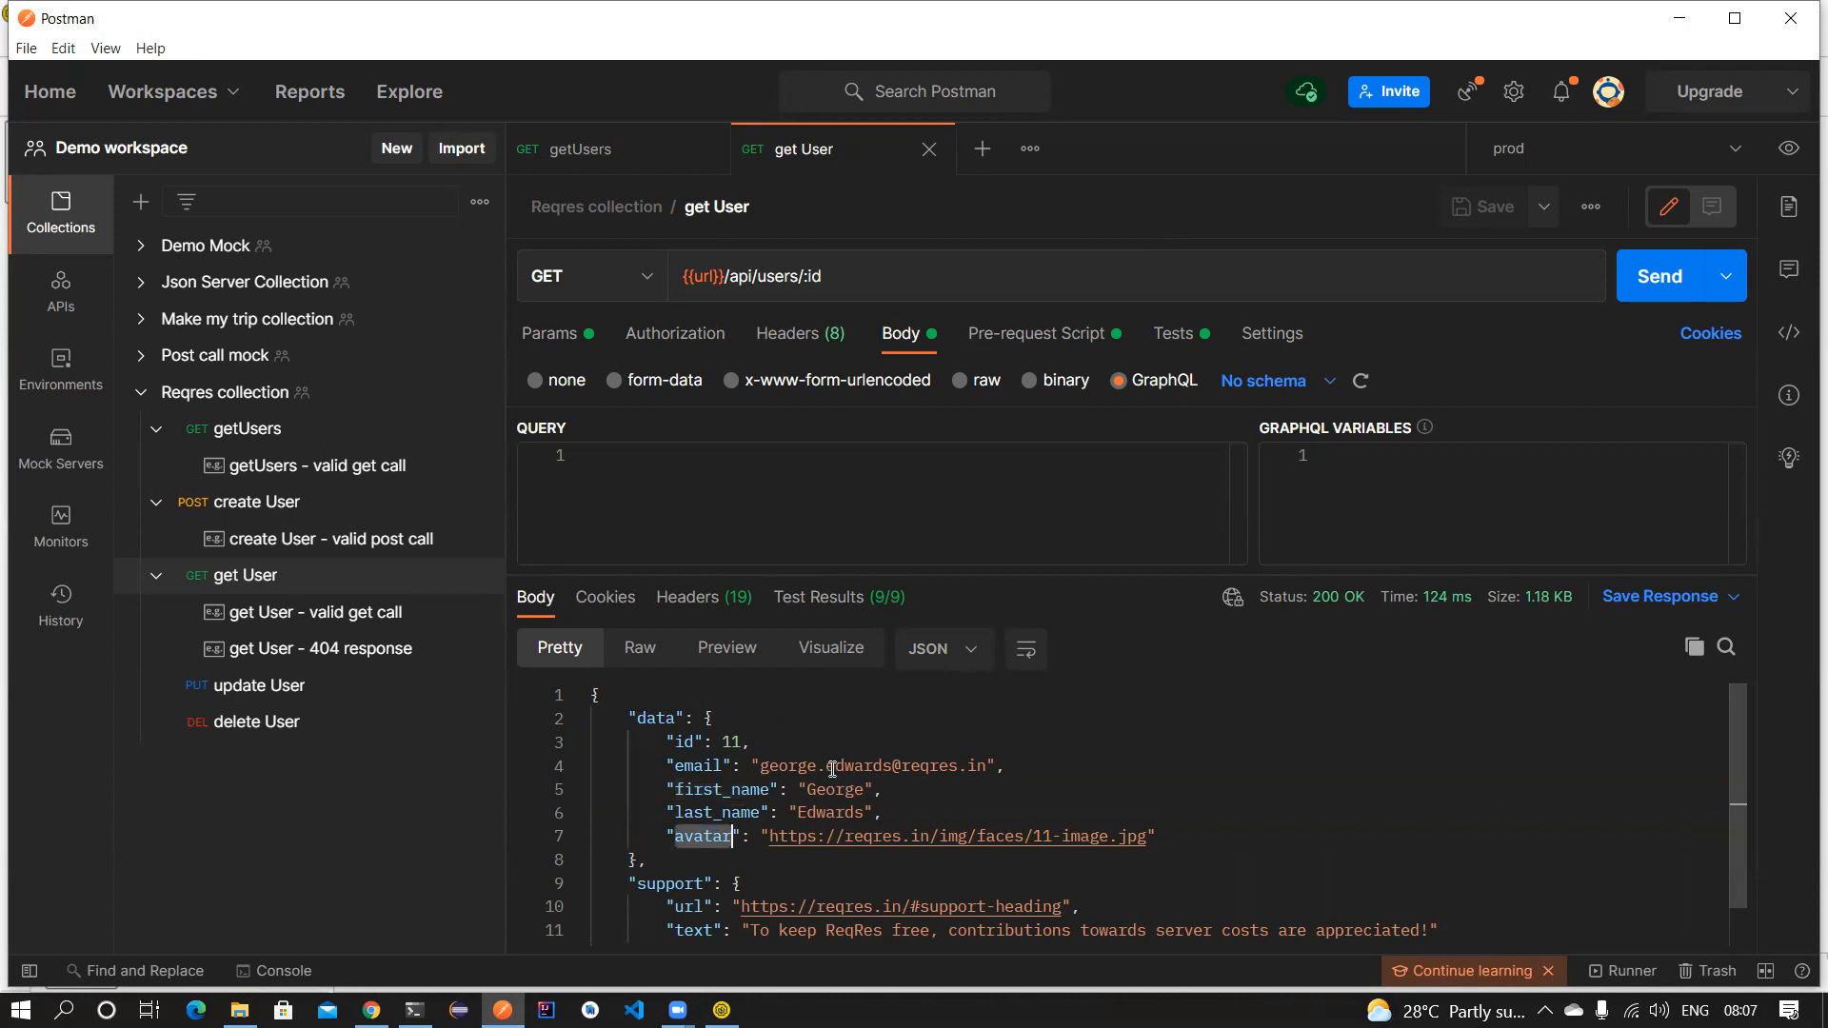
double_click(752, 790)
left_click_drag(817, 907, 723, 812)
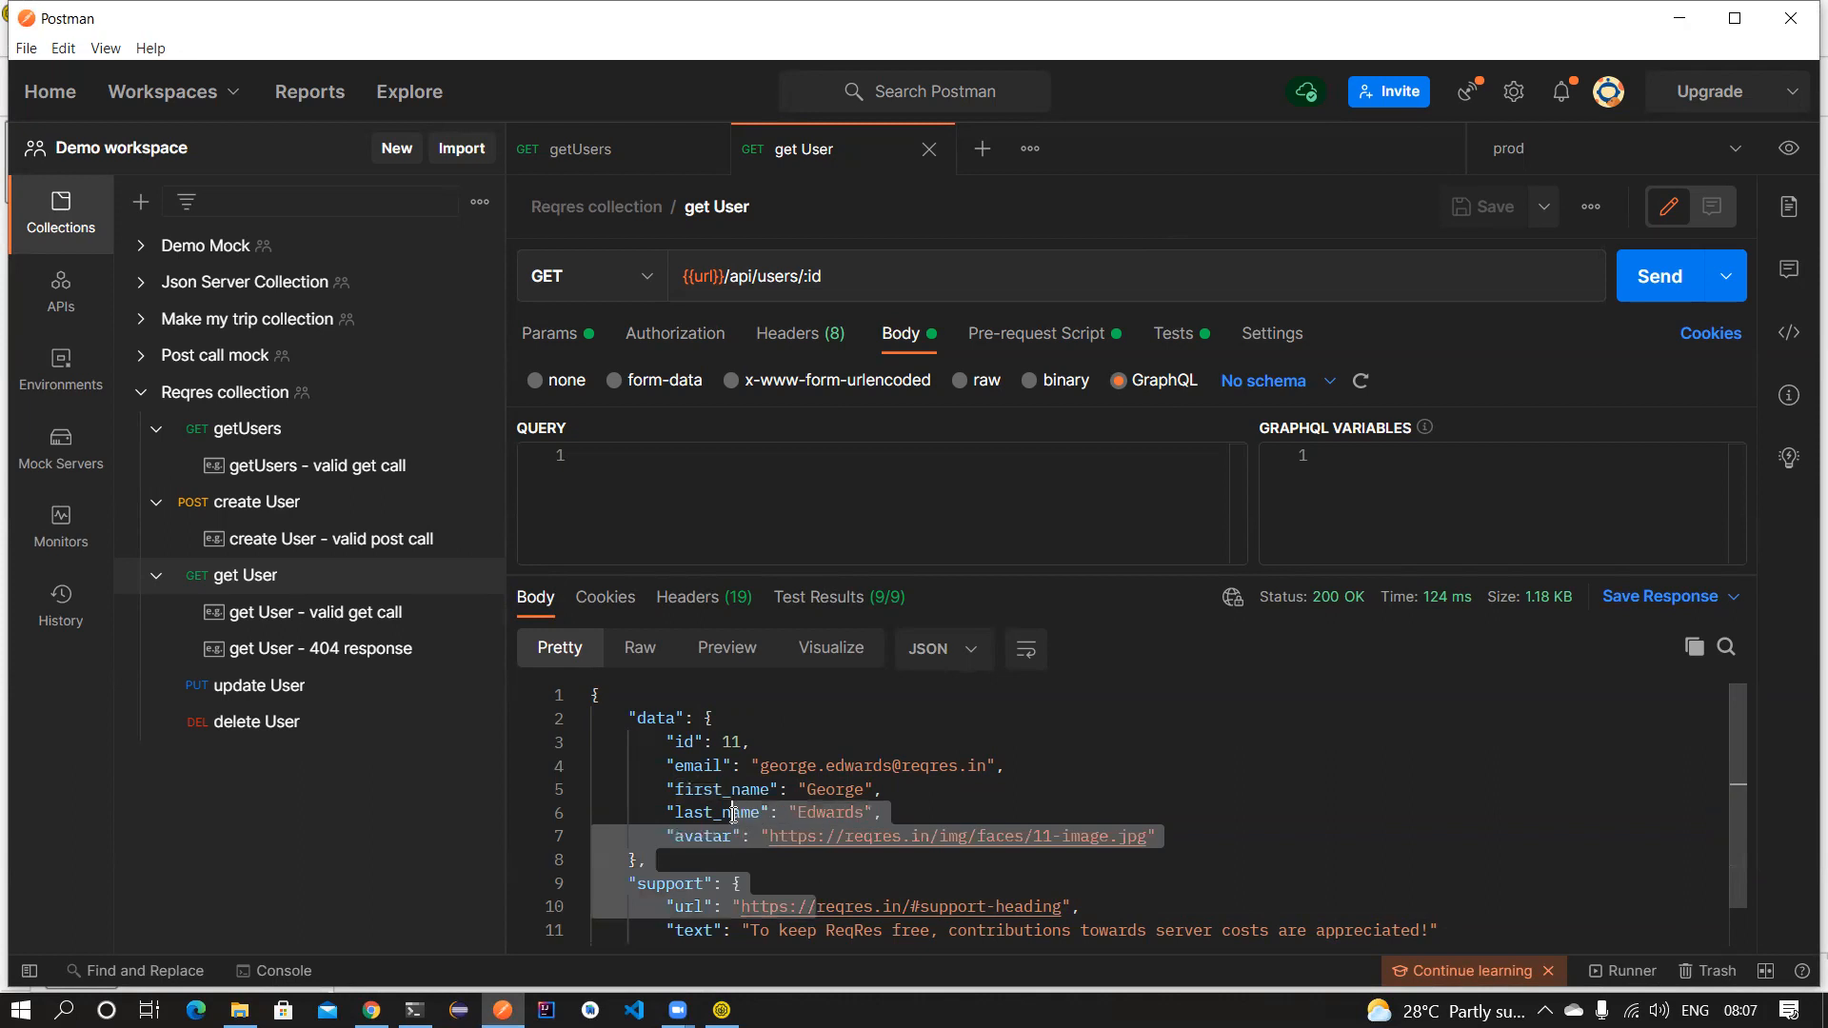
double_click(709, 836)
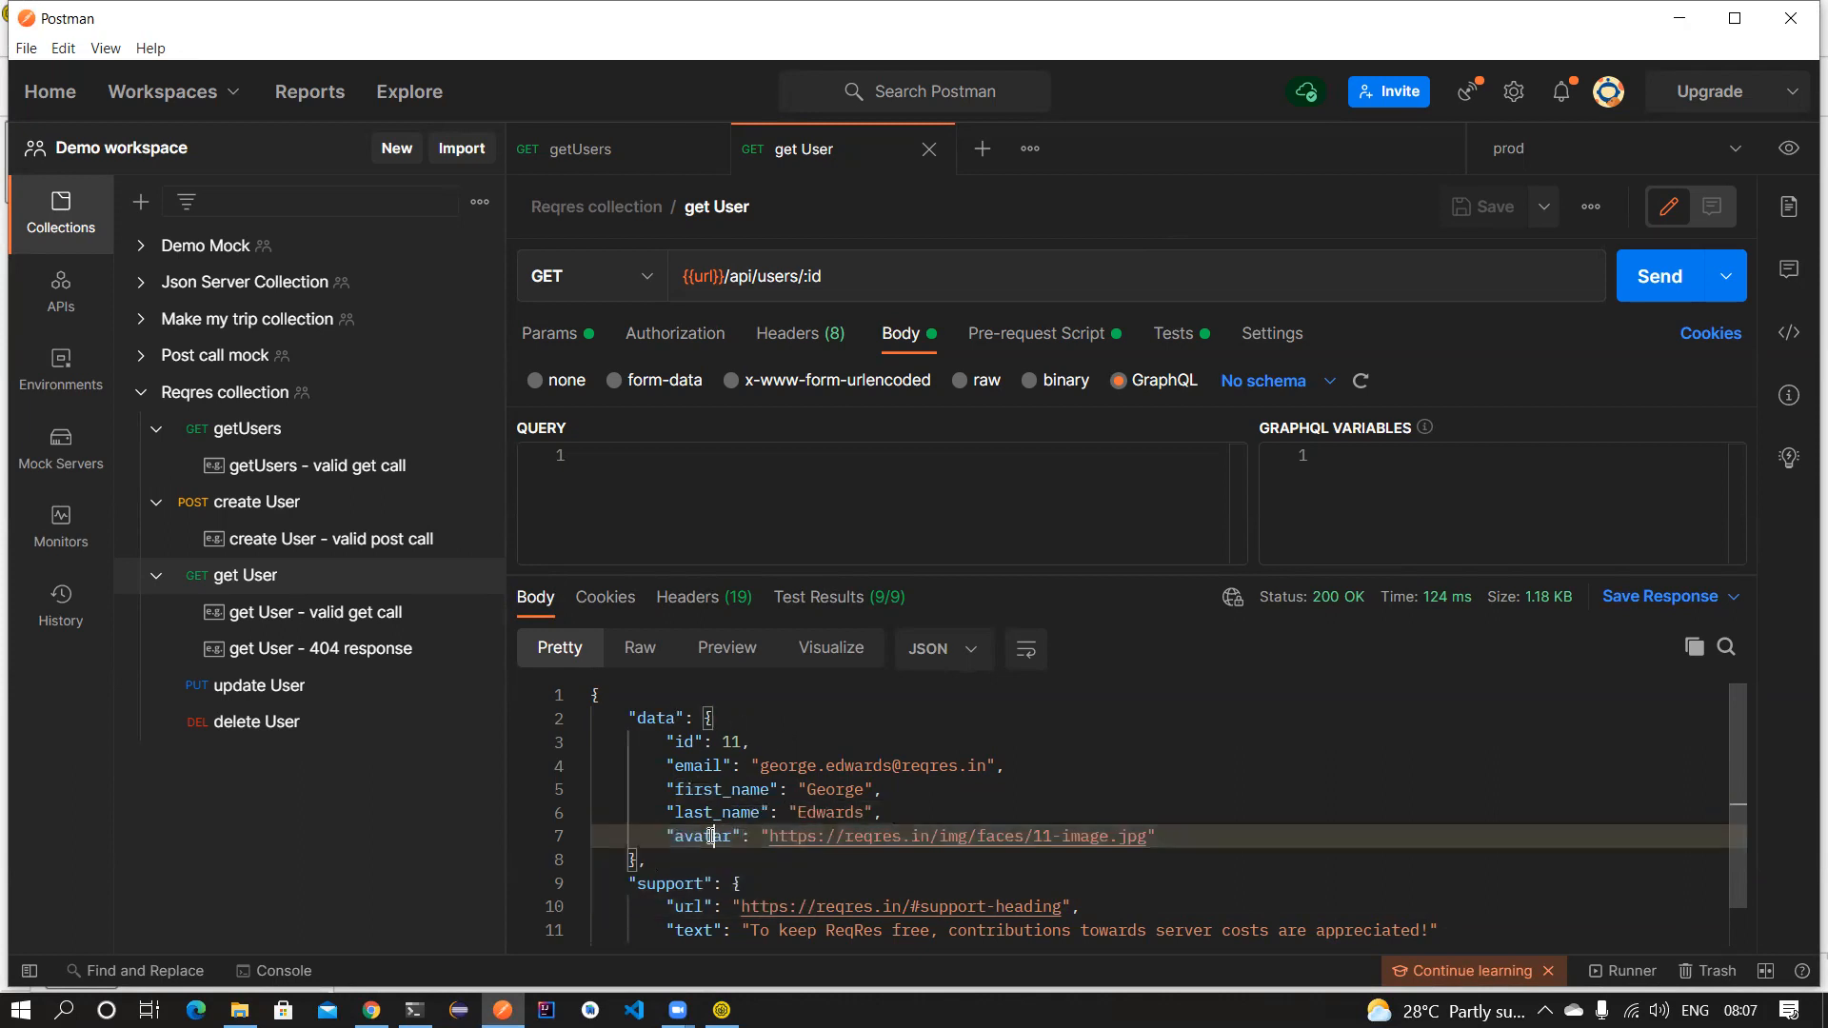
Review the full request URL, the GraphQL query editor and the end of the response, and switch to SoapUI.
triple_click(821, 276)
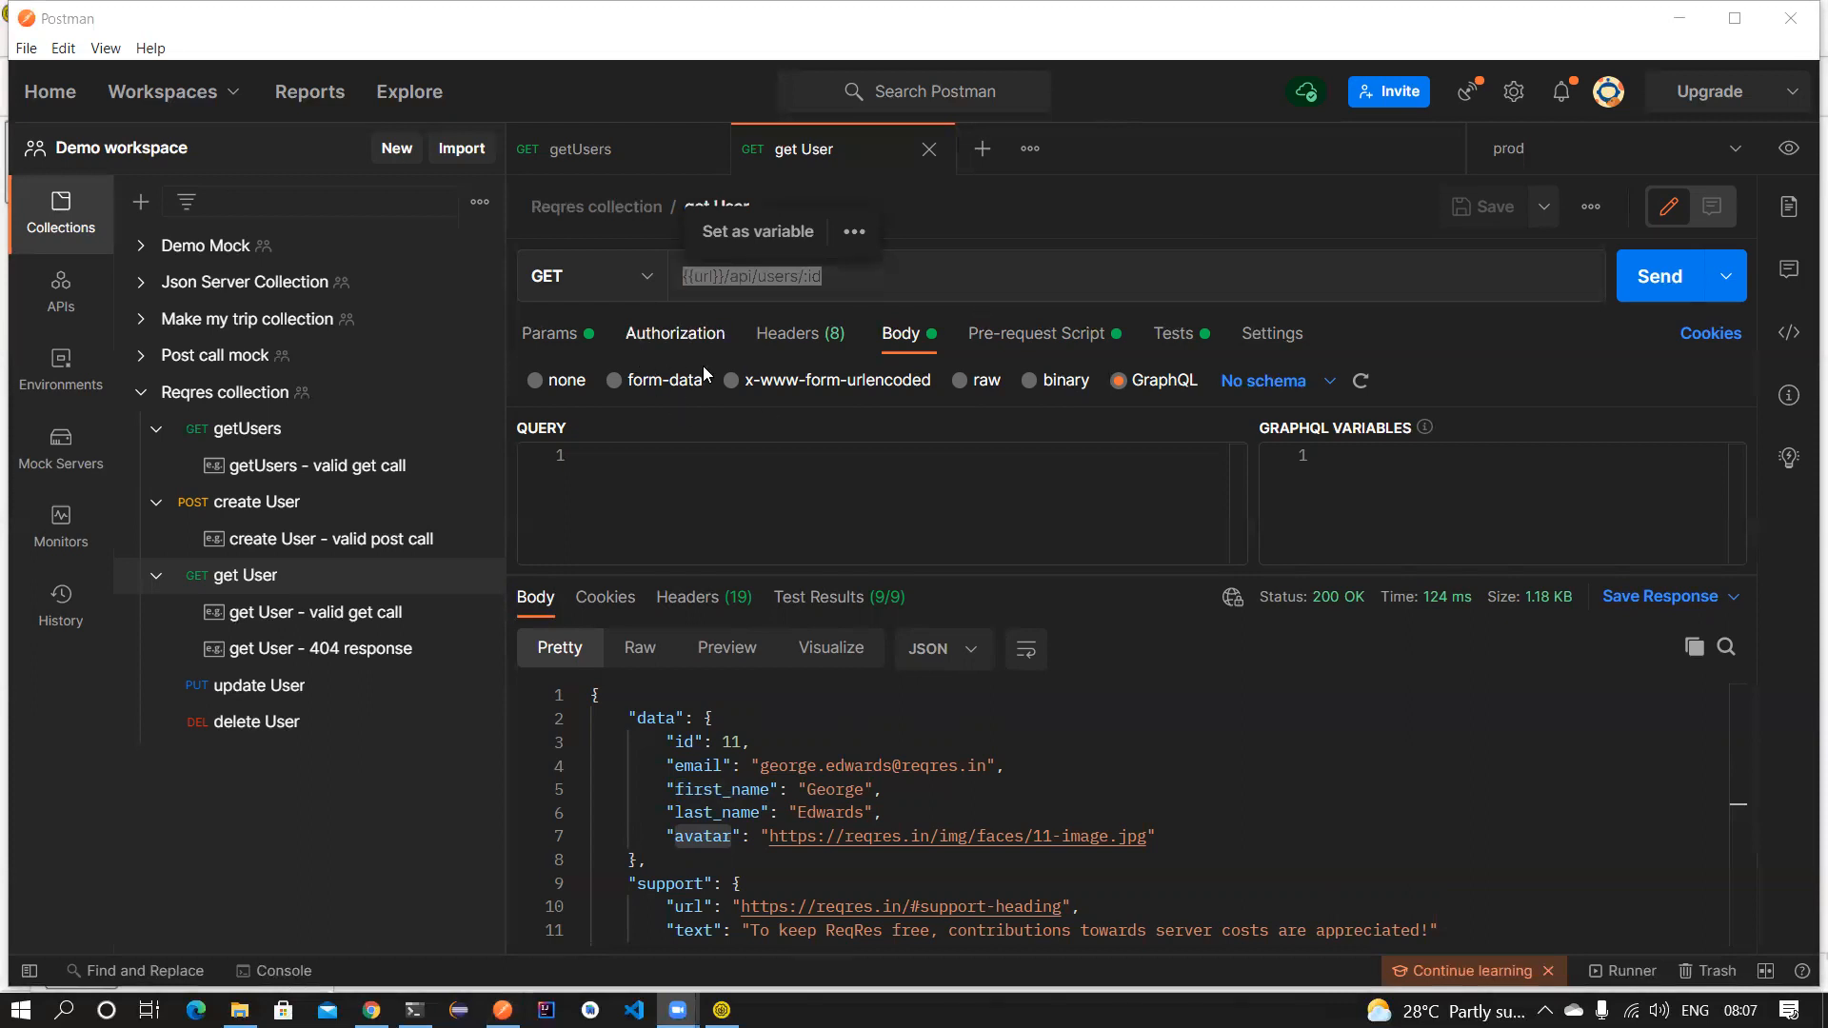
left_click(738, 539)
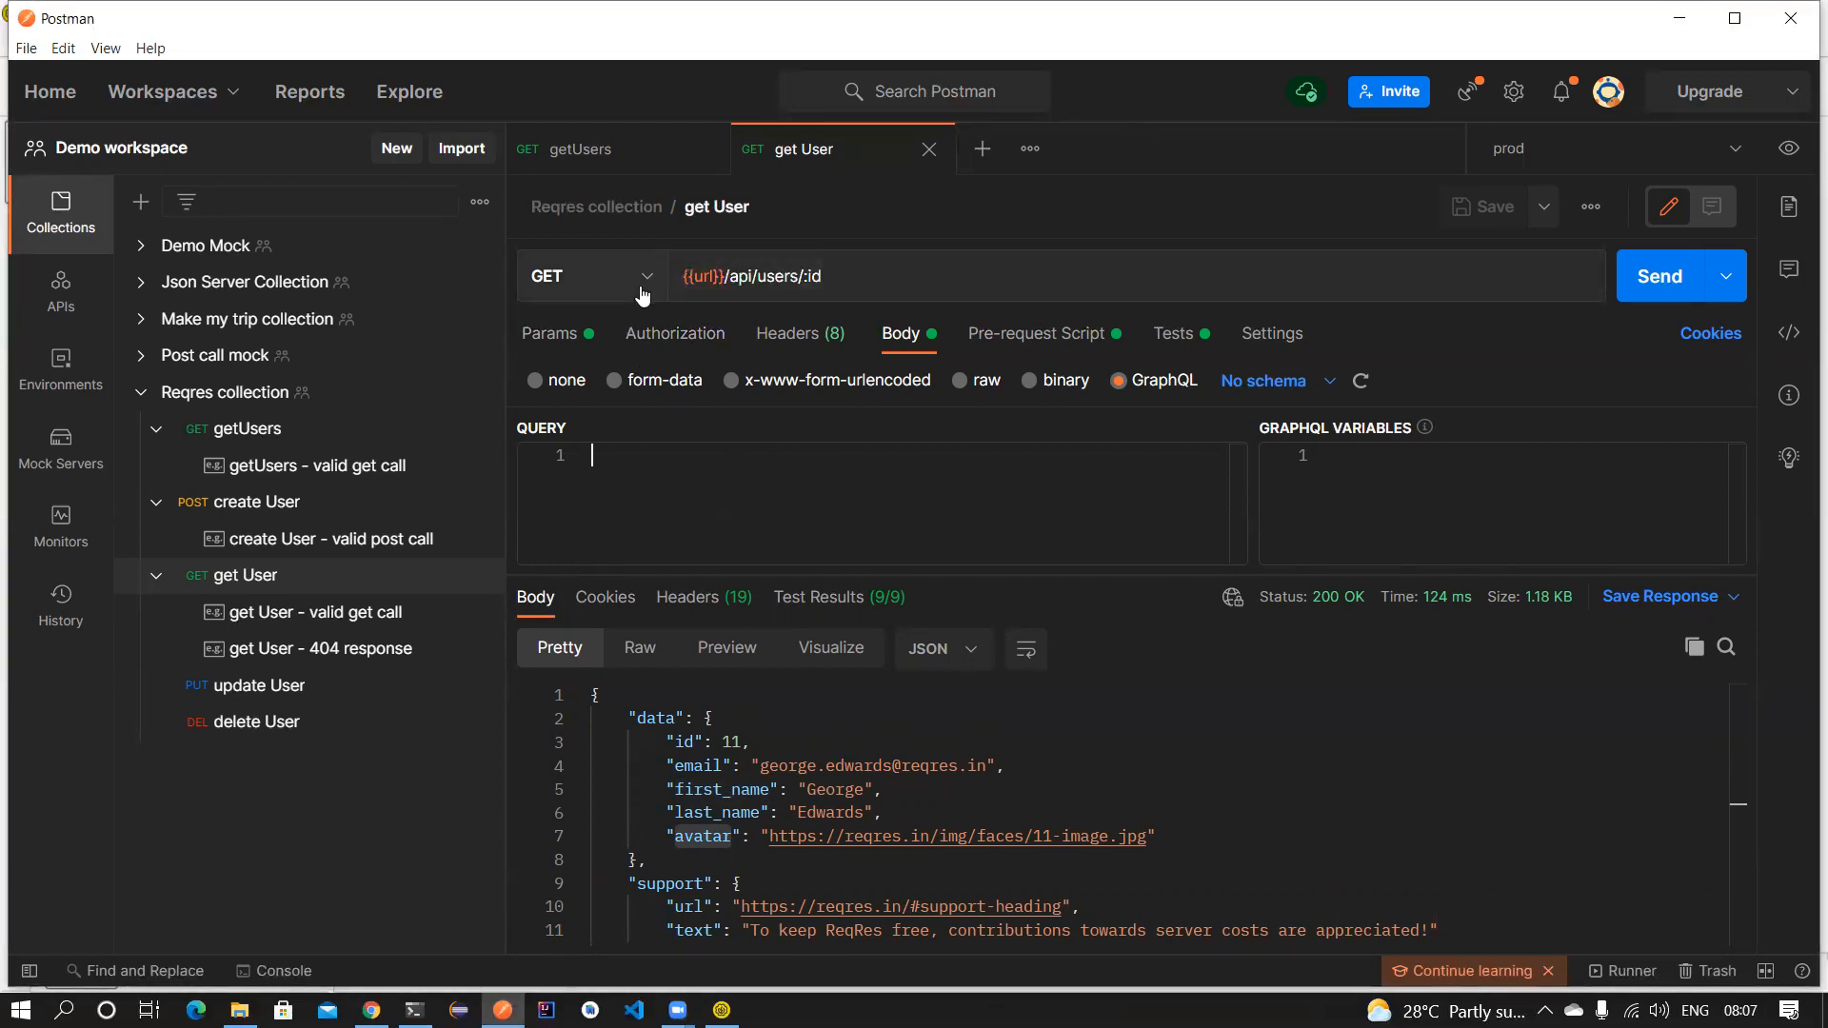
scroll(1031, 777, "down", 1)
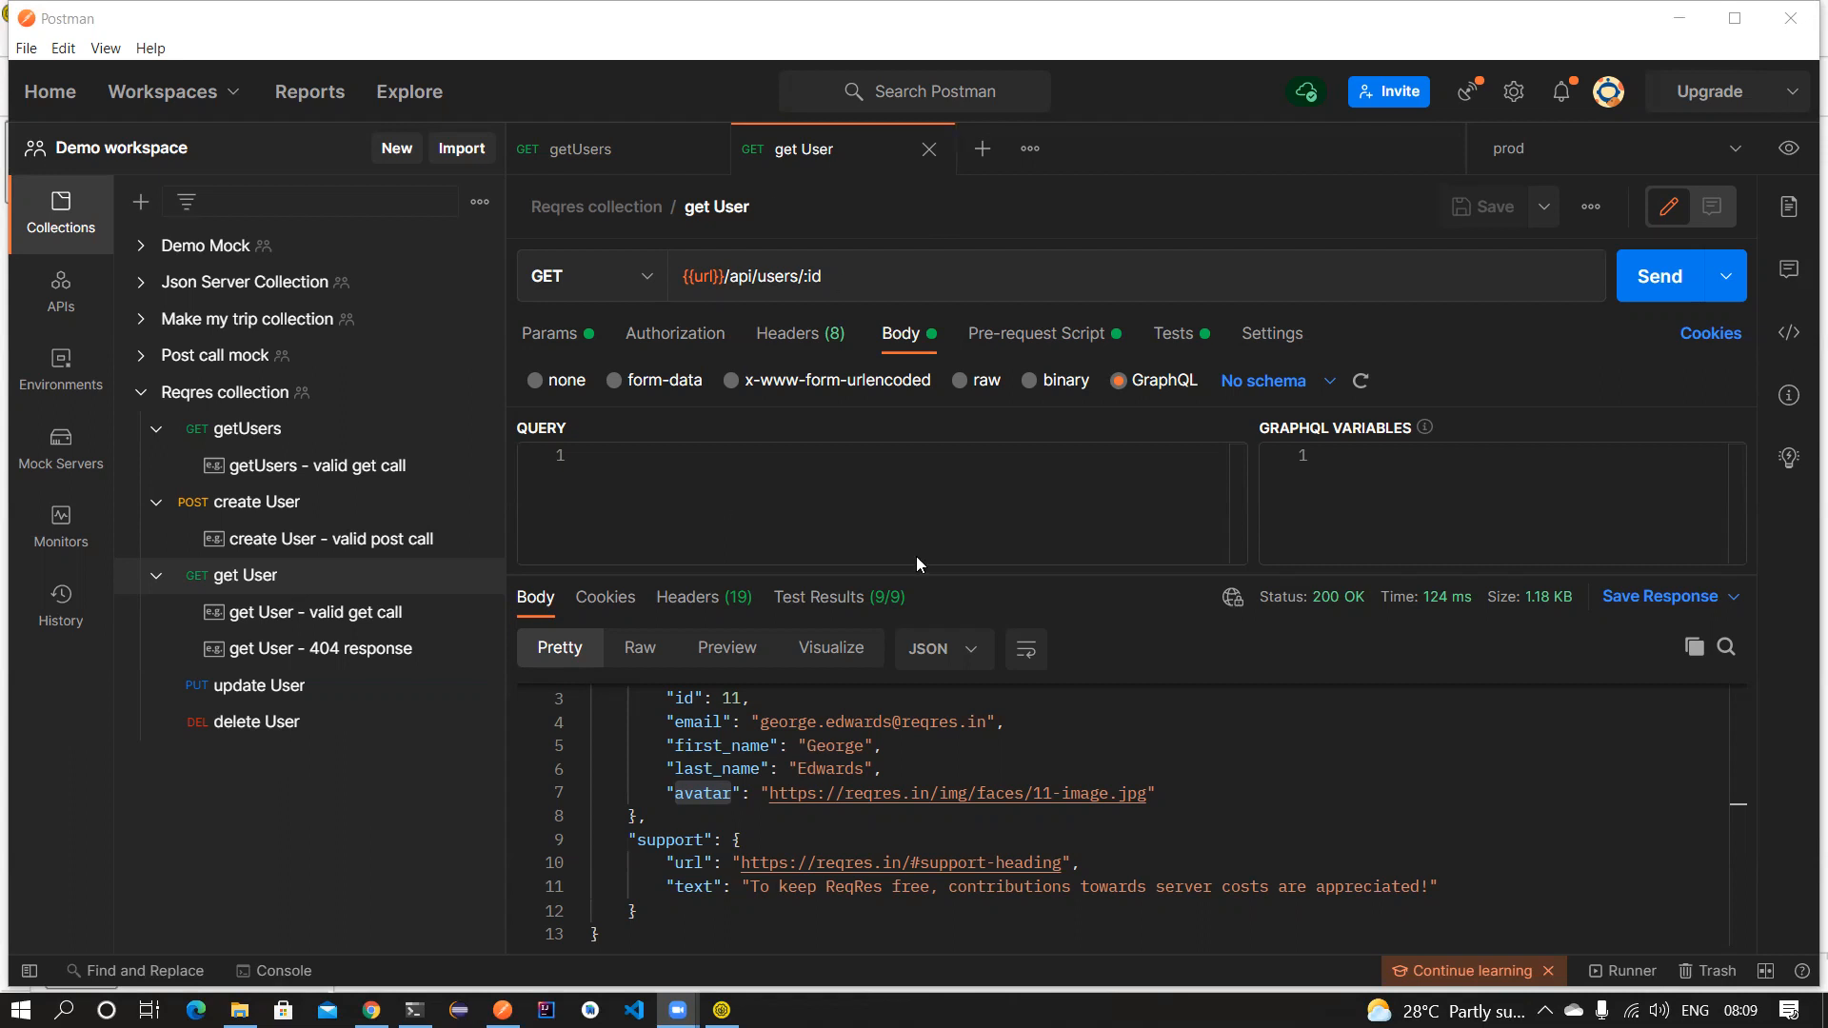
left_click(722, 1011)
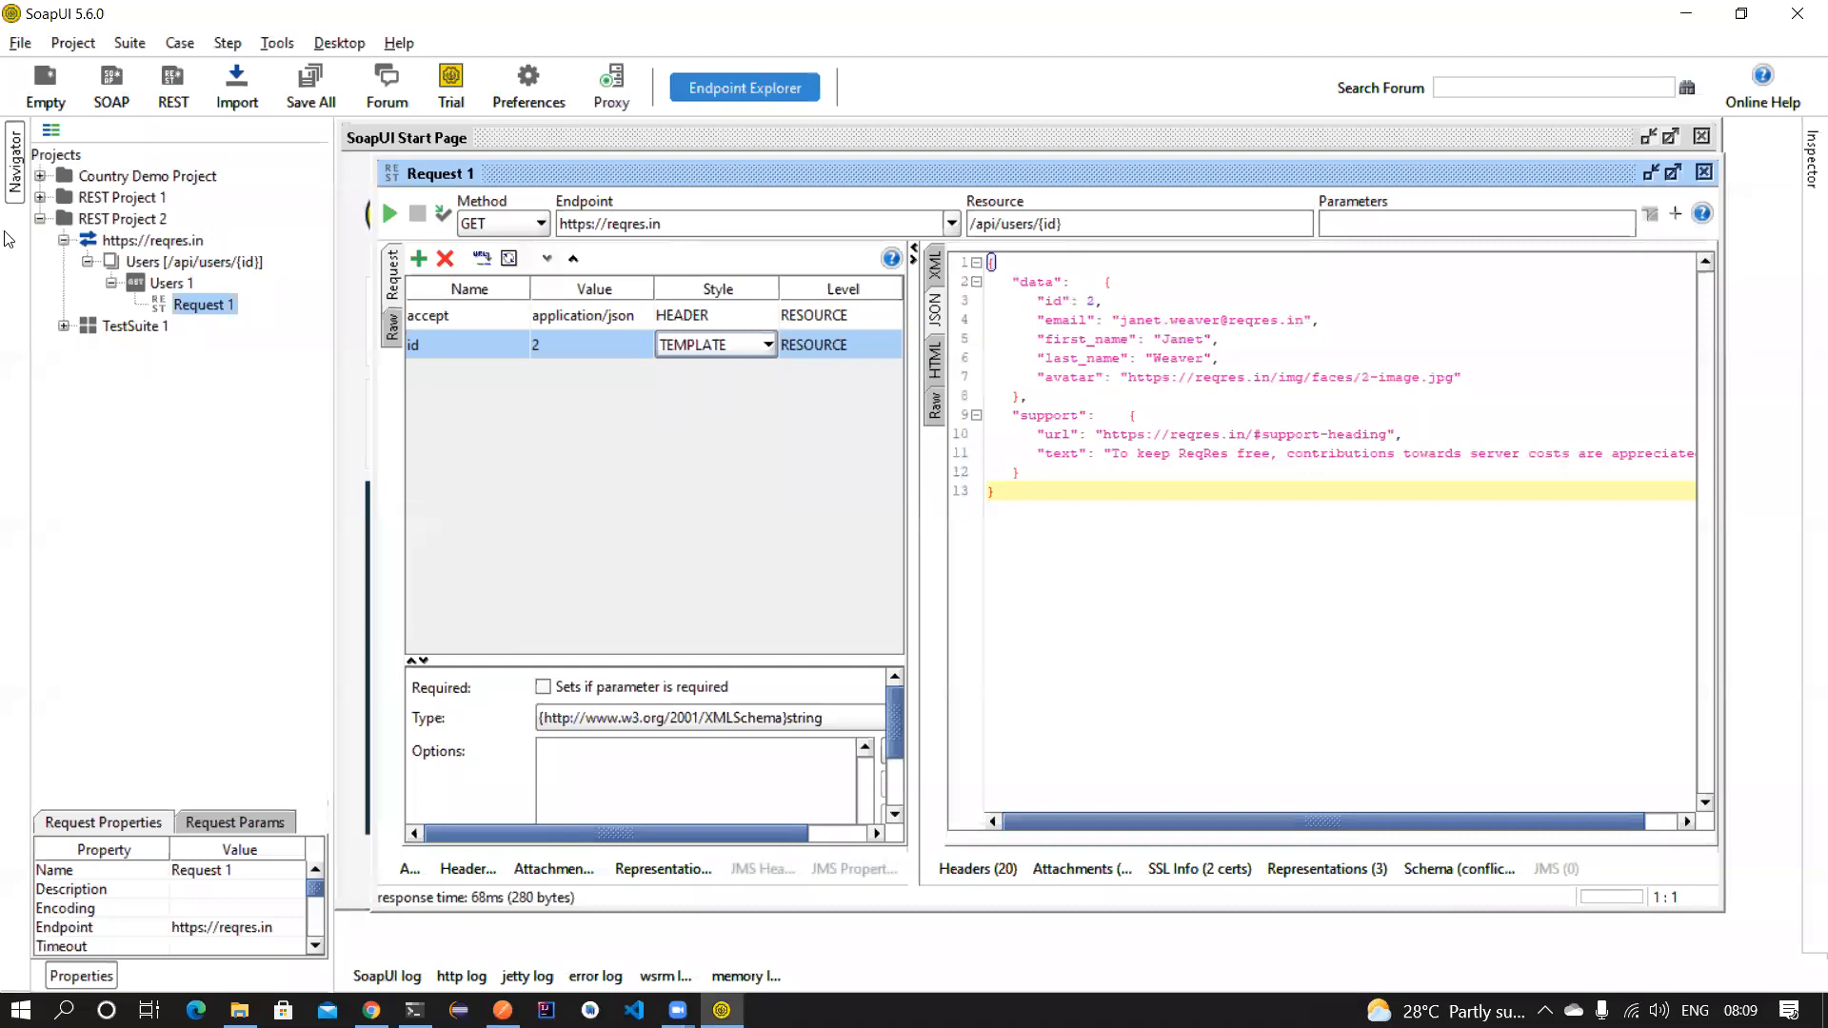